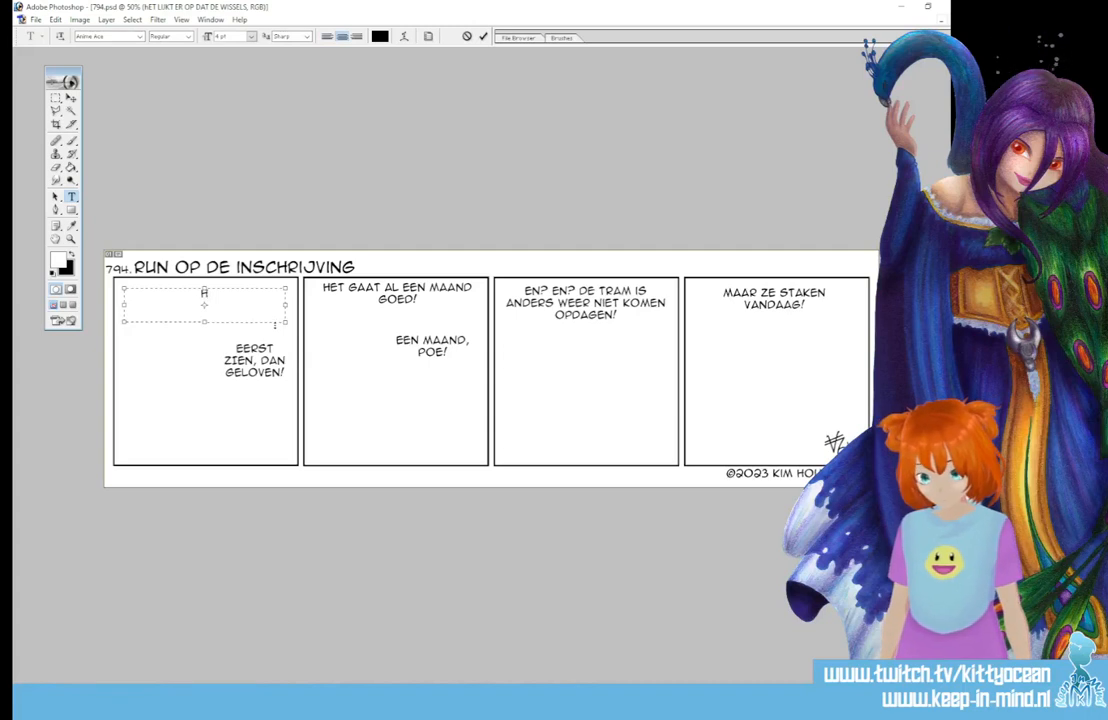
- Fill the upper text box of the first panel with "HE, ATVERNI ORGANISEERT DE 47STE SLUIZENLOOP!"
type("HE, ATVERN!")
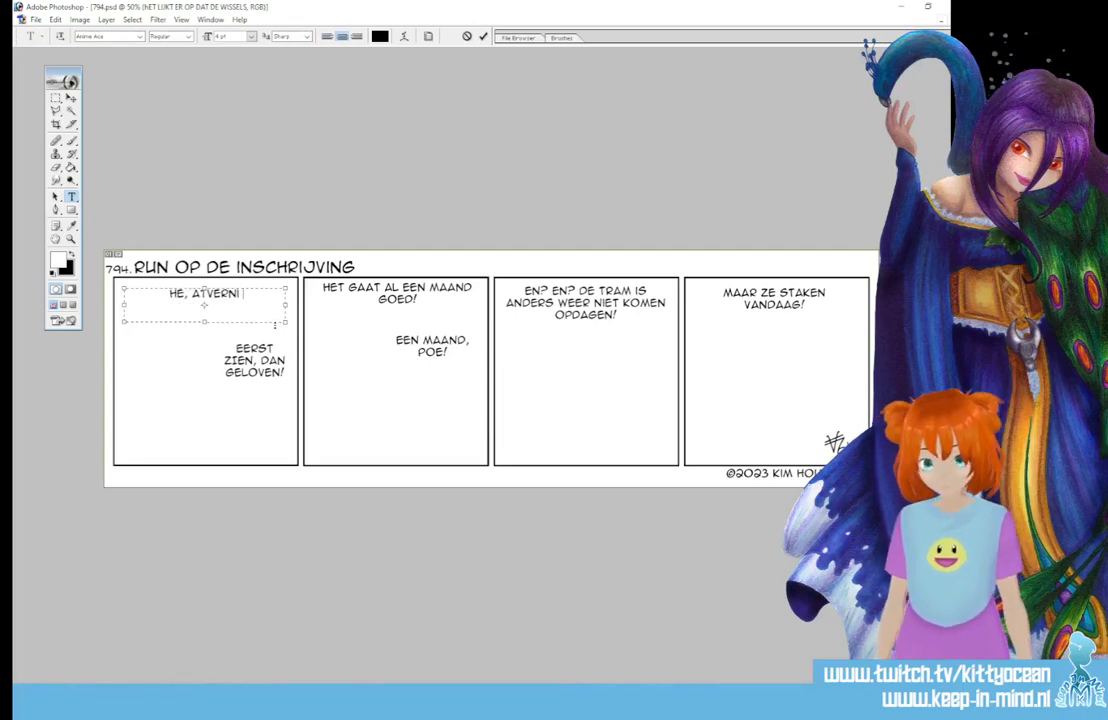
type(" ORGANISEERT")
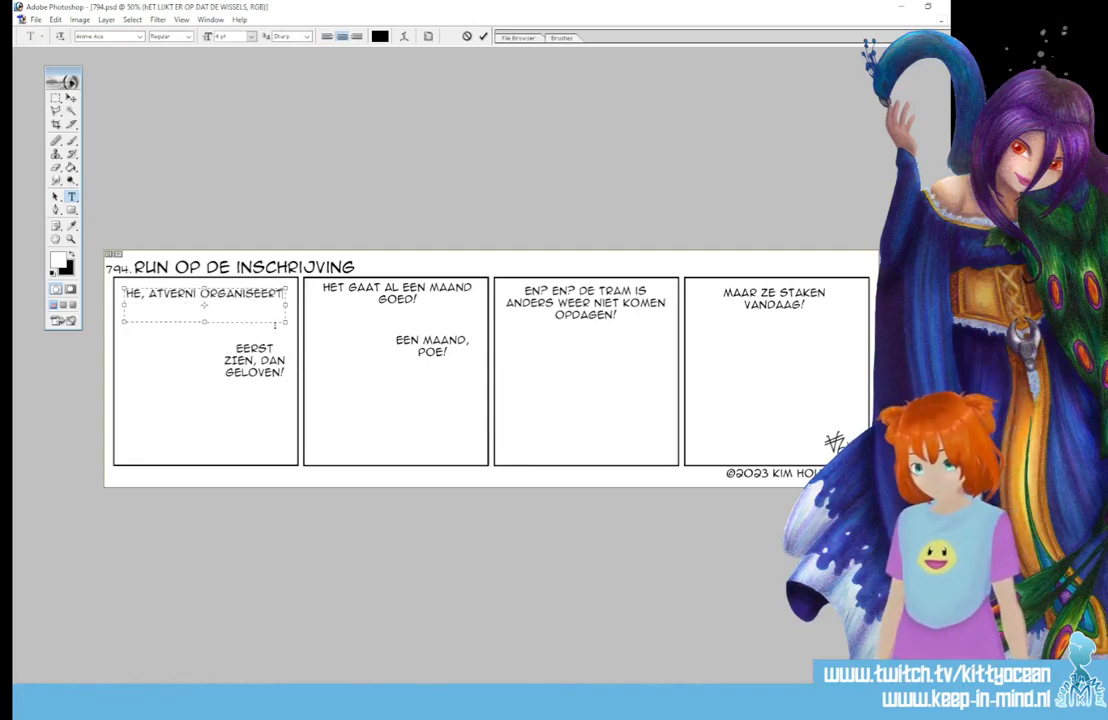
type(" DE 47")
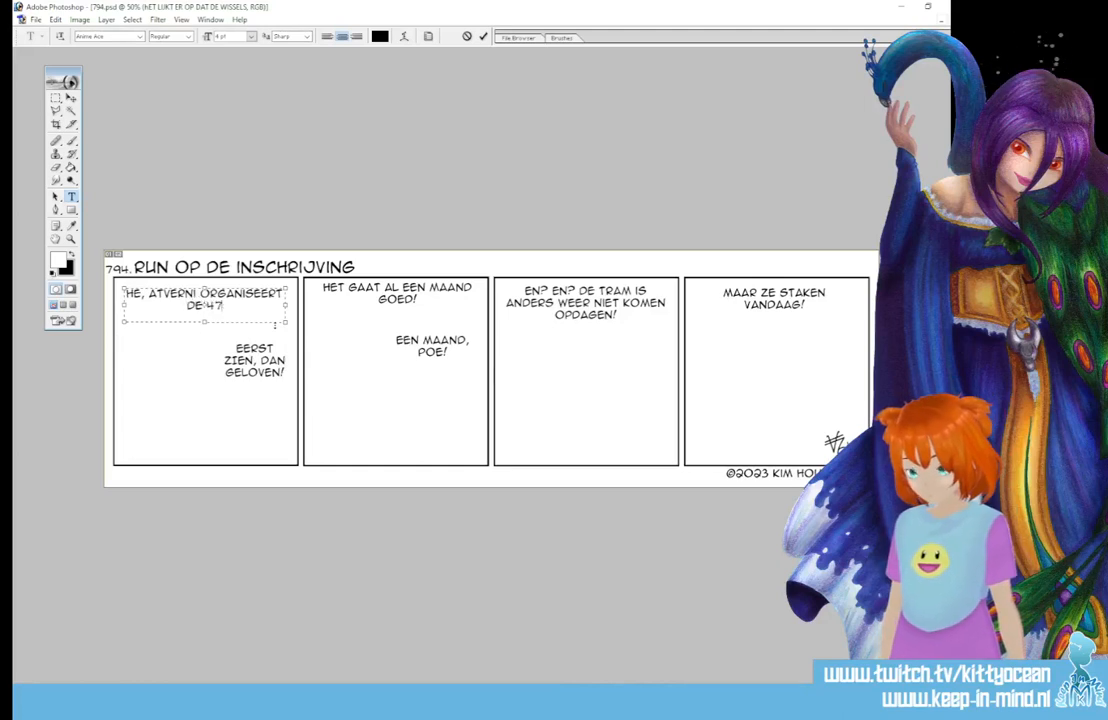
type("STE SLUIZEN!")
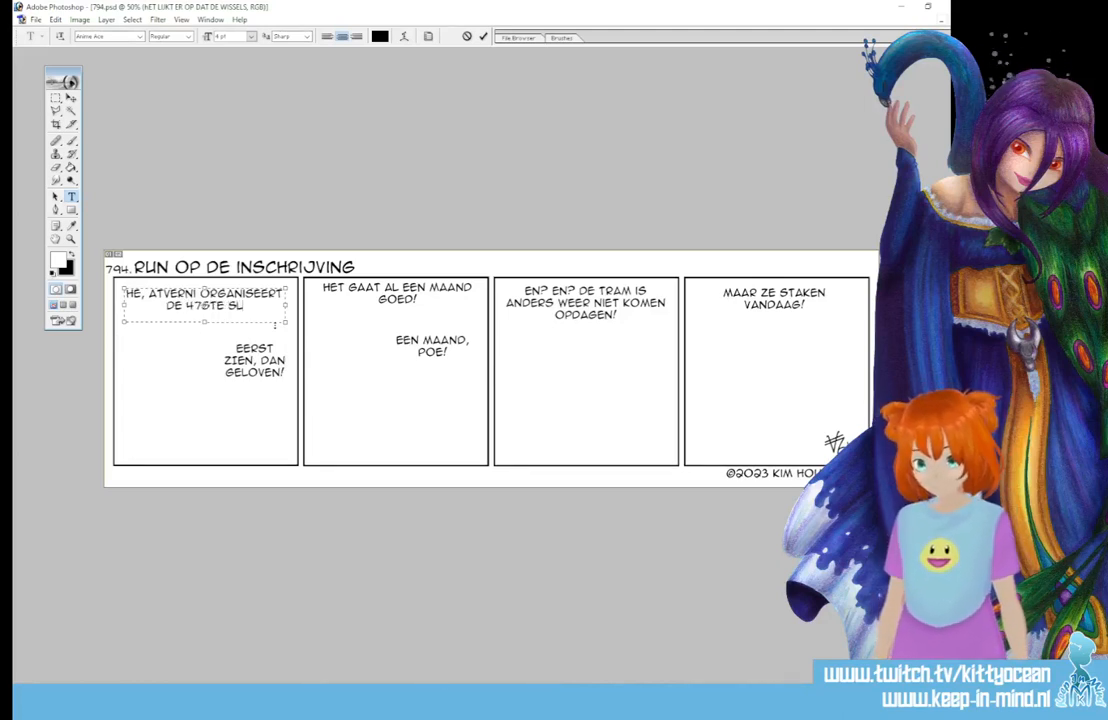
type("OOP!")
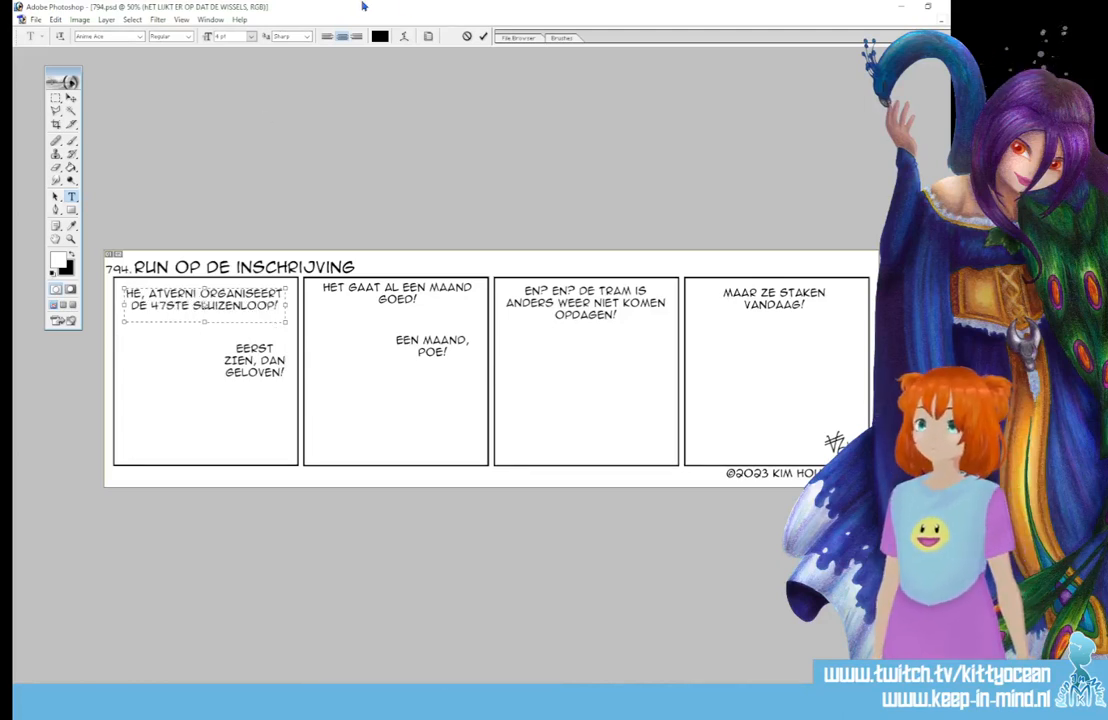
left_click(483, 37)
left_click(240, 350)
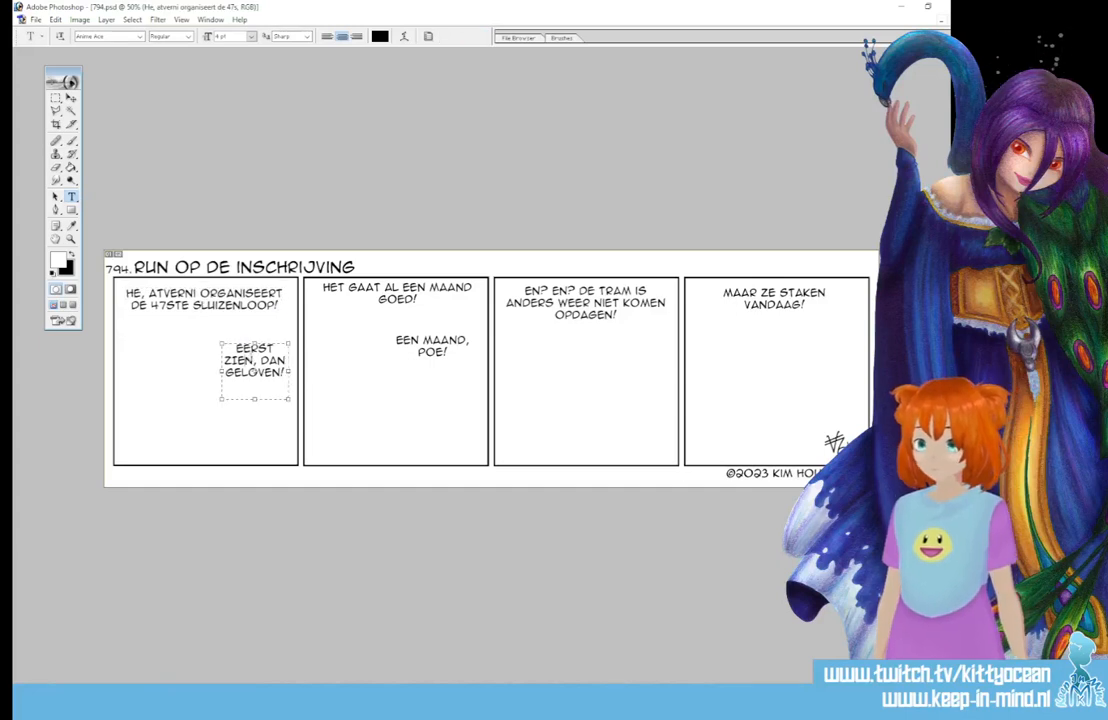
key("ctrl+a")
key("BackSpace")
type("DATY")
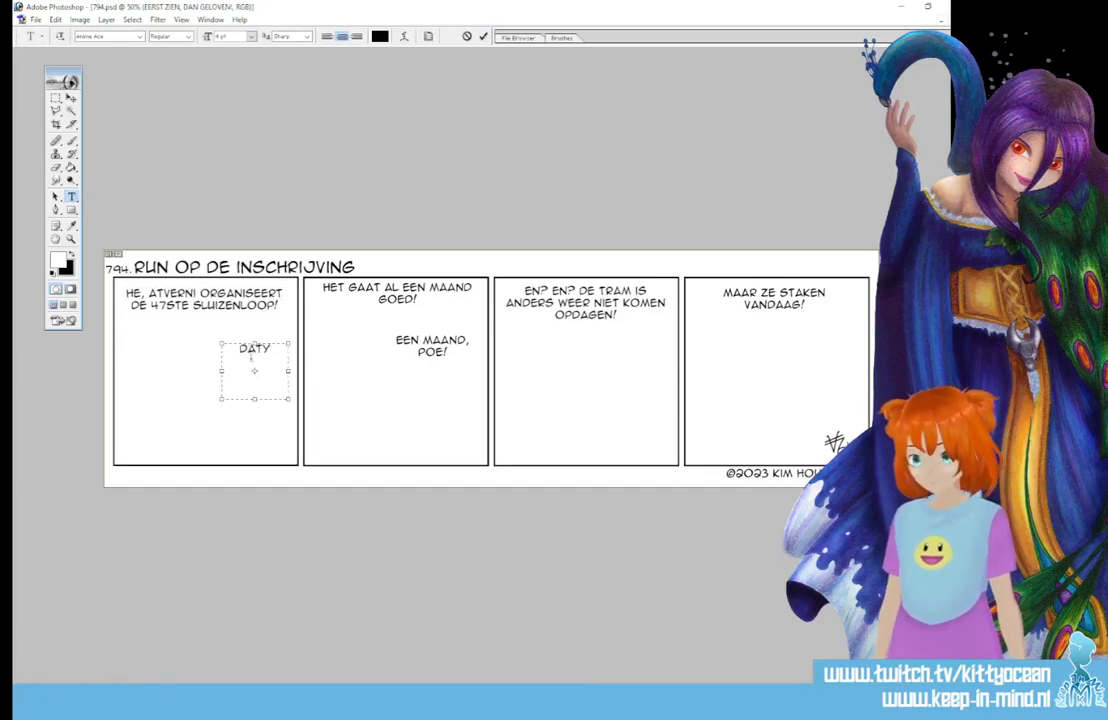
key("BackSpace")
type("MOET GEL")
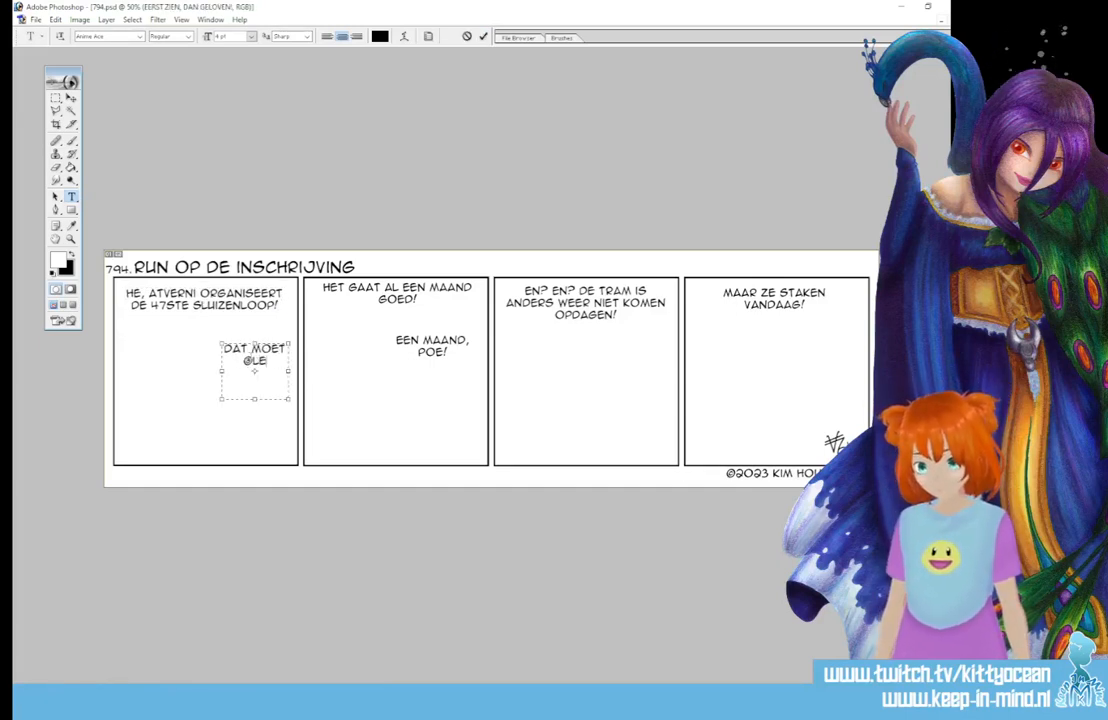
type("X WETEN!")
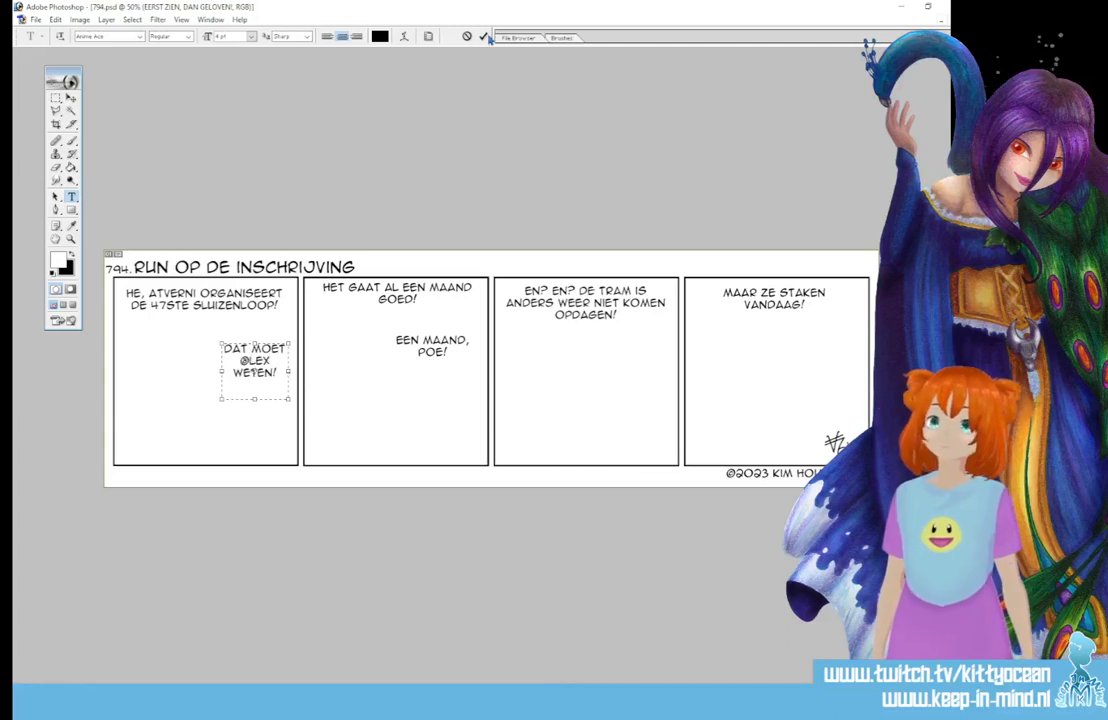
left_click(485, 37)
left_click(397, 290)
key("ctrl+a")
type("H")
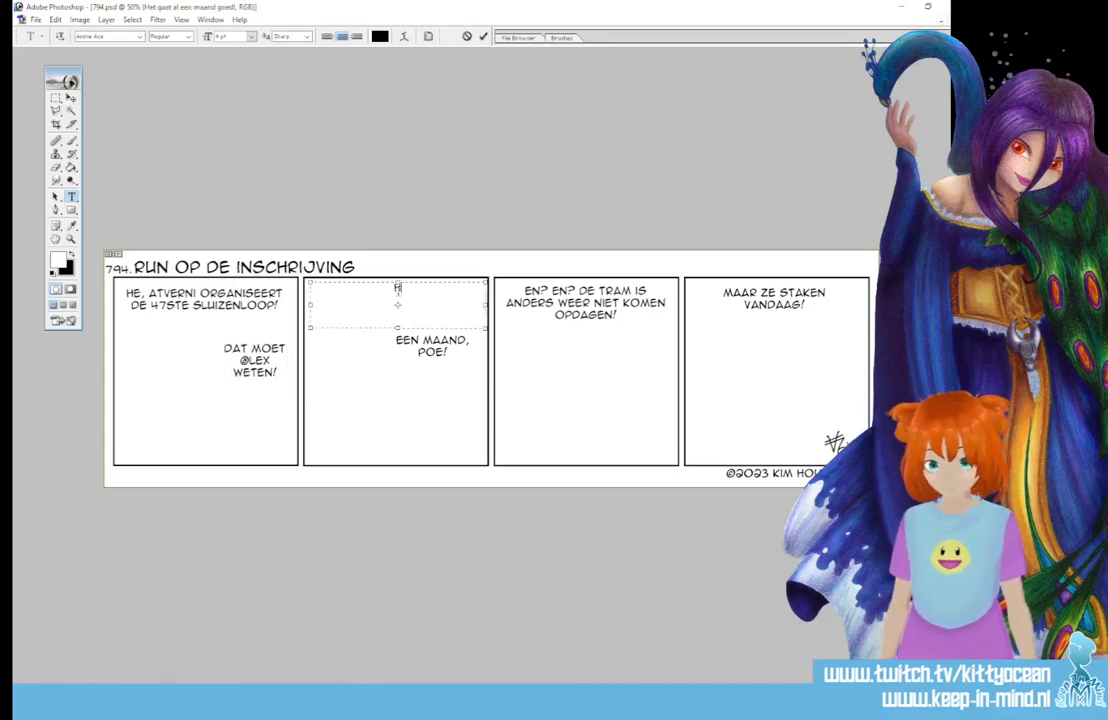
type("E, ")
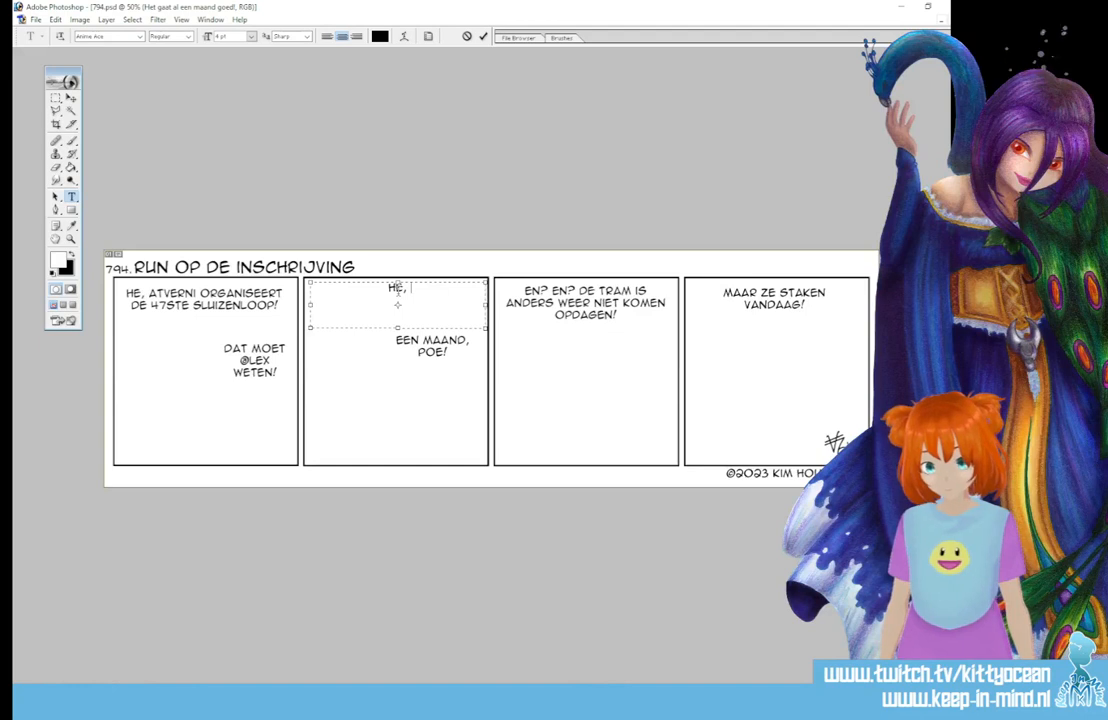
type("@LEX, DE INSC")
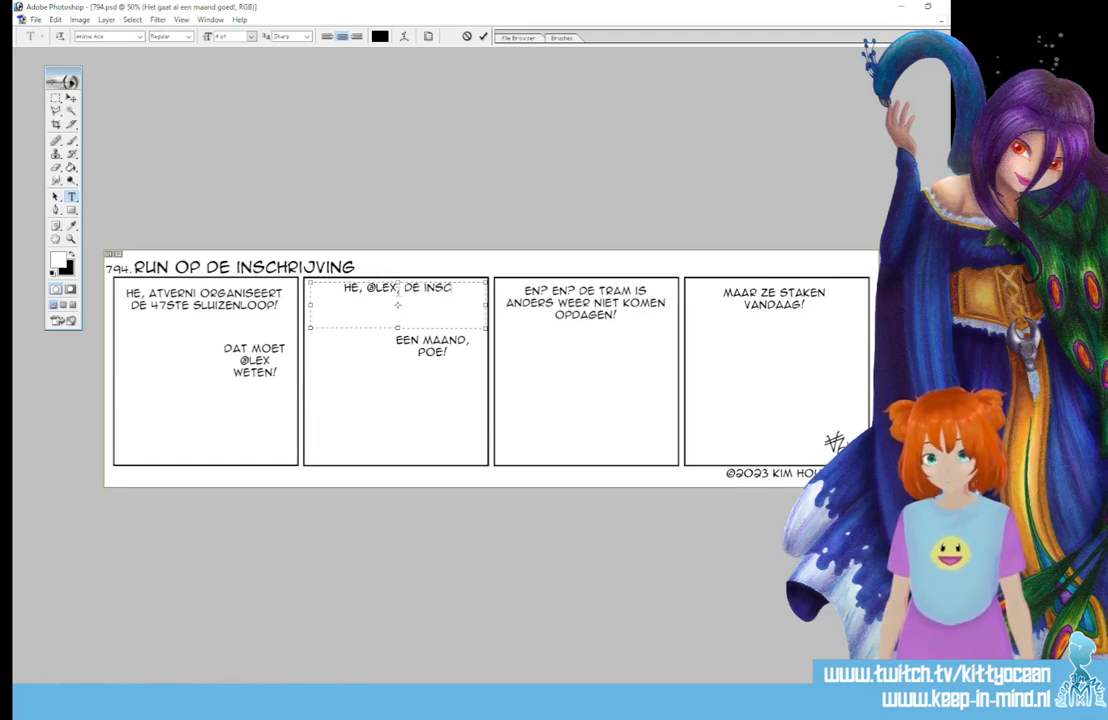
type("HRIJVING IS GEOPEND VOOR DE SLI")
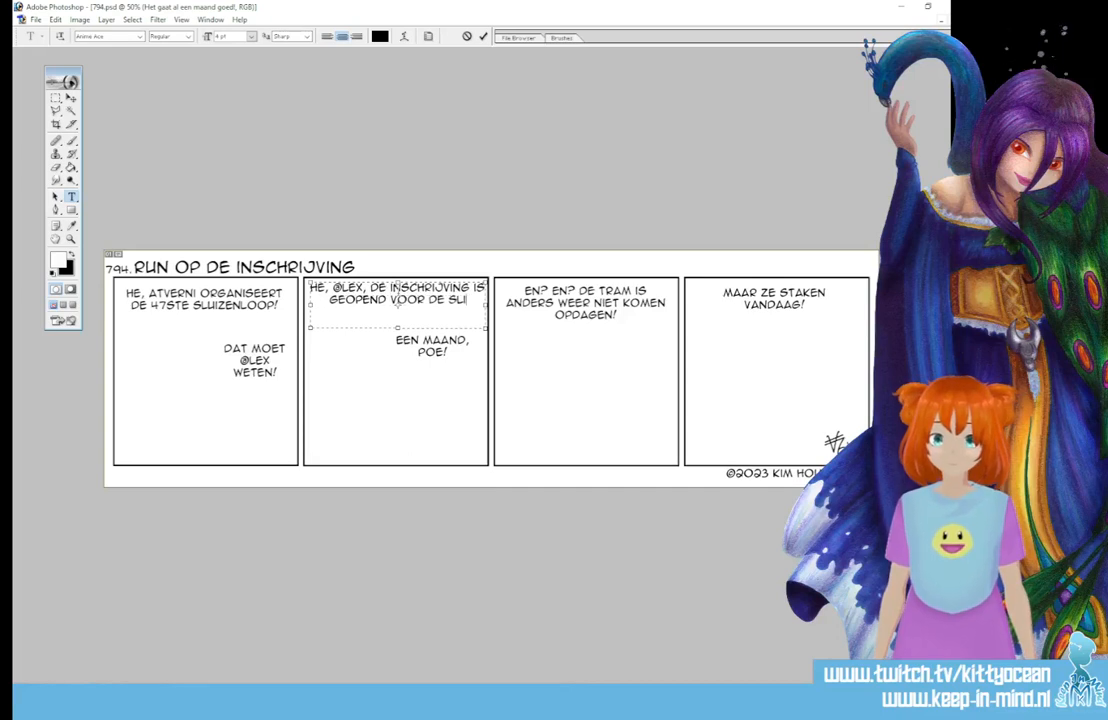
key("BackSpace")
key("BackSpace")
type("L")
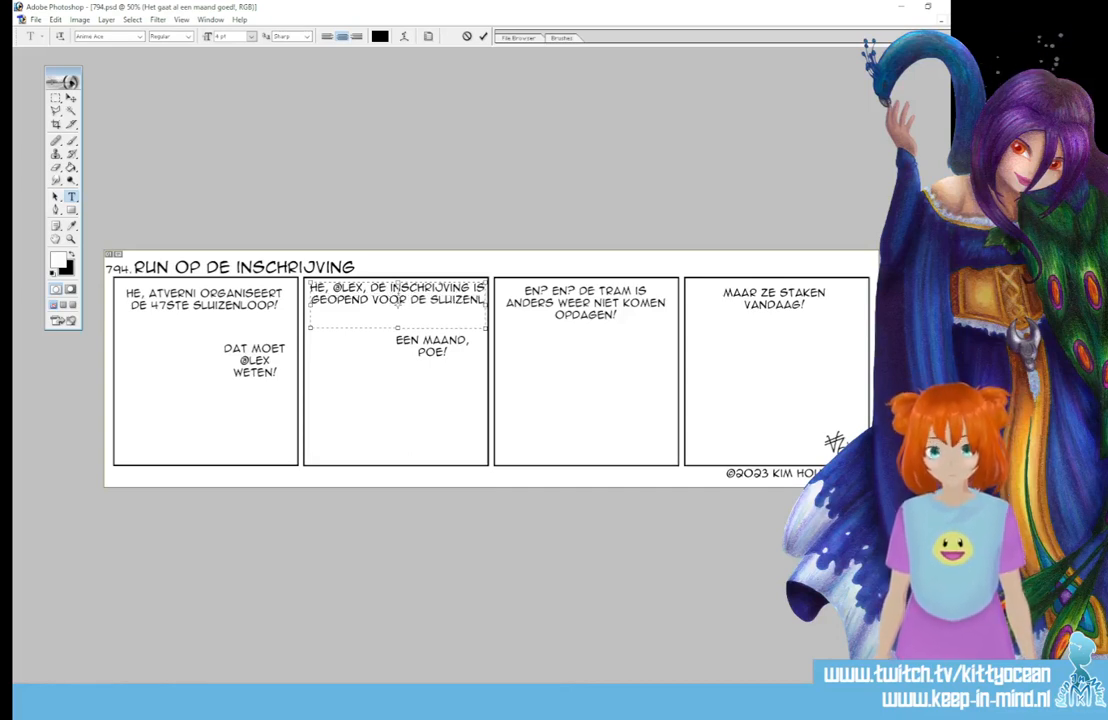
type("UIZEN-LOOP!!")
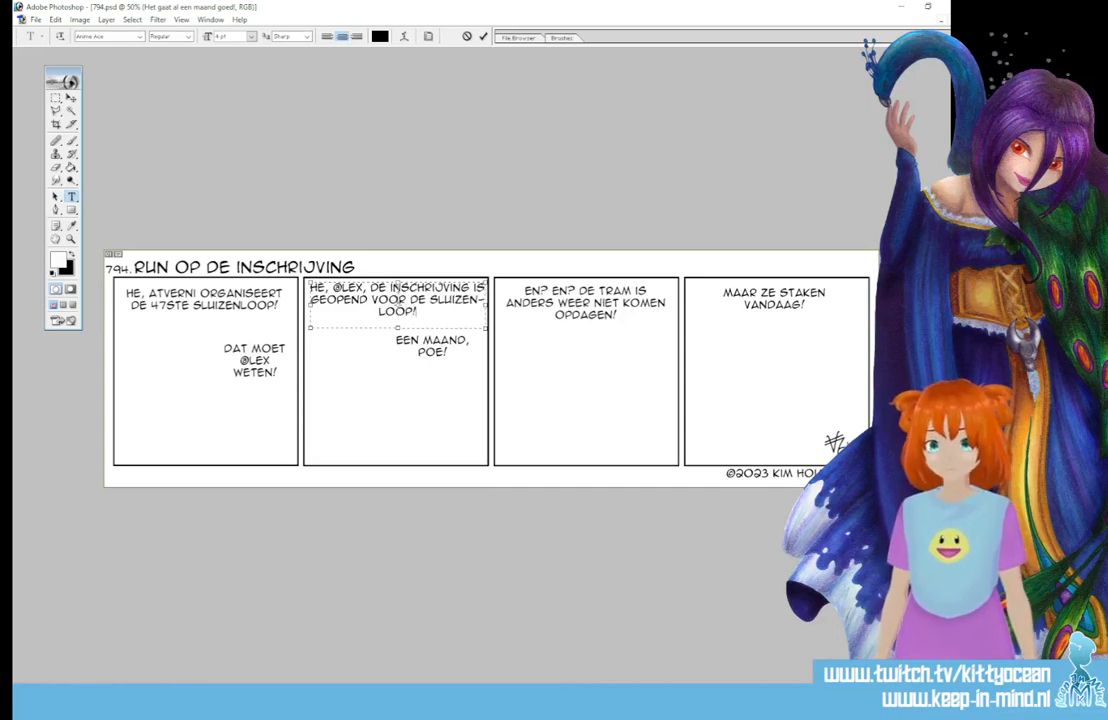
key("BackSpace")
key("Return")
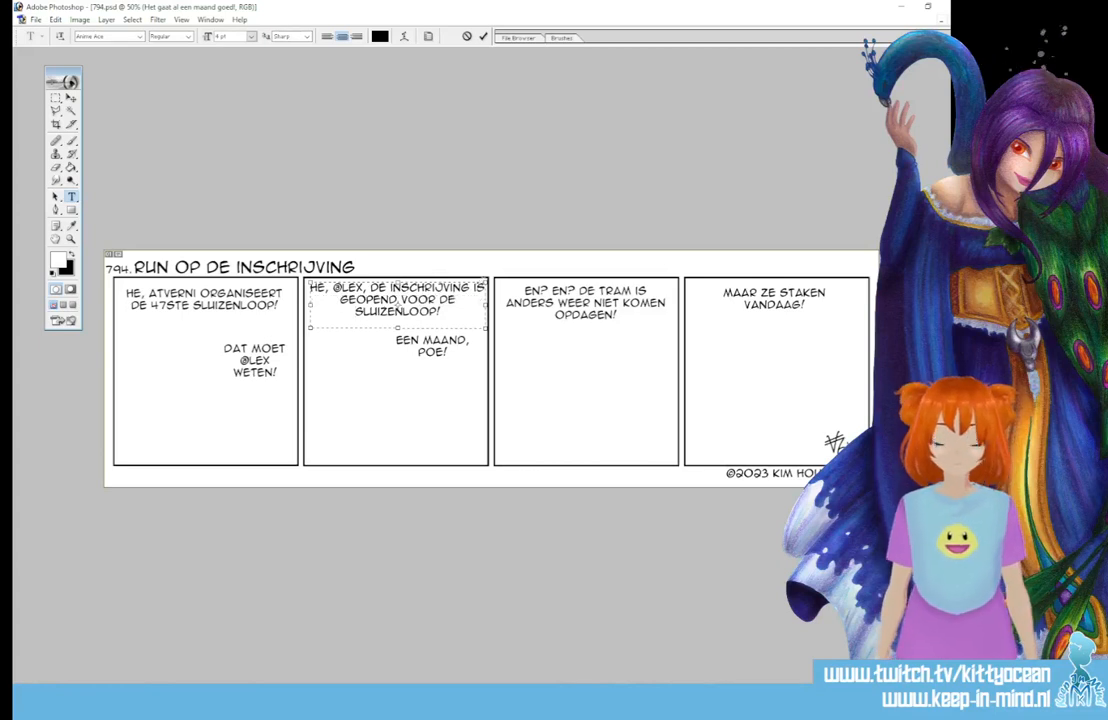
- Add the question "GA JE WEER MEEDOEN?" to the end of the second panel's upper dialogue
type("GA JE WEER MEE D")
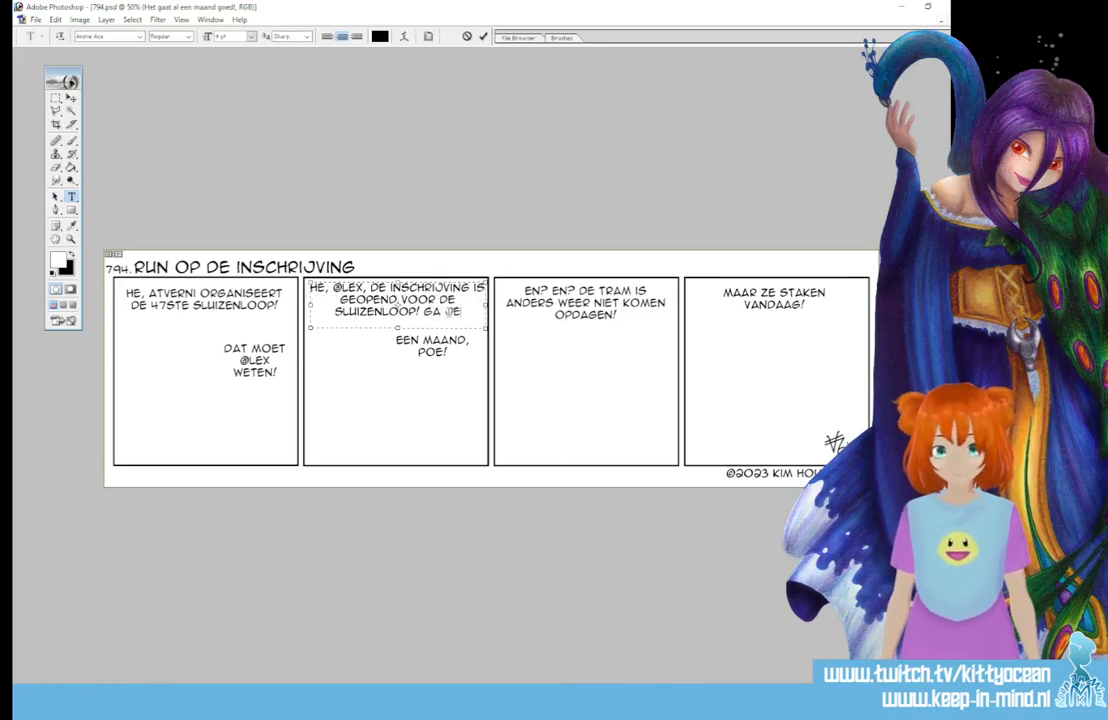
key("BackSpace")
key("BackSpace")
key("BackSpace")
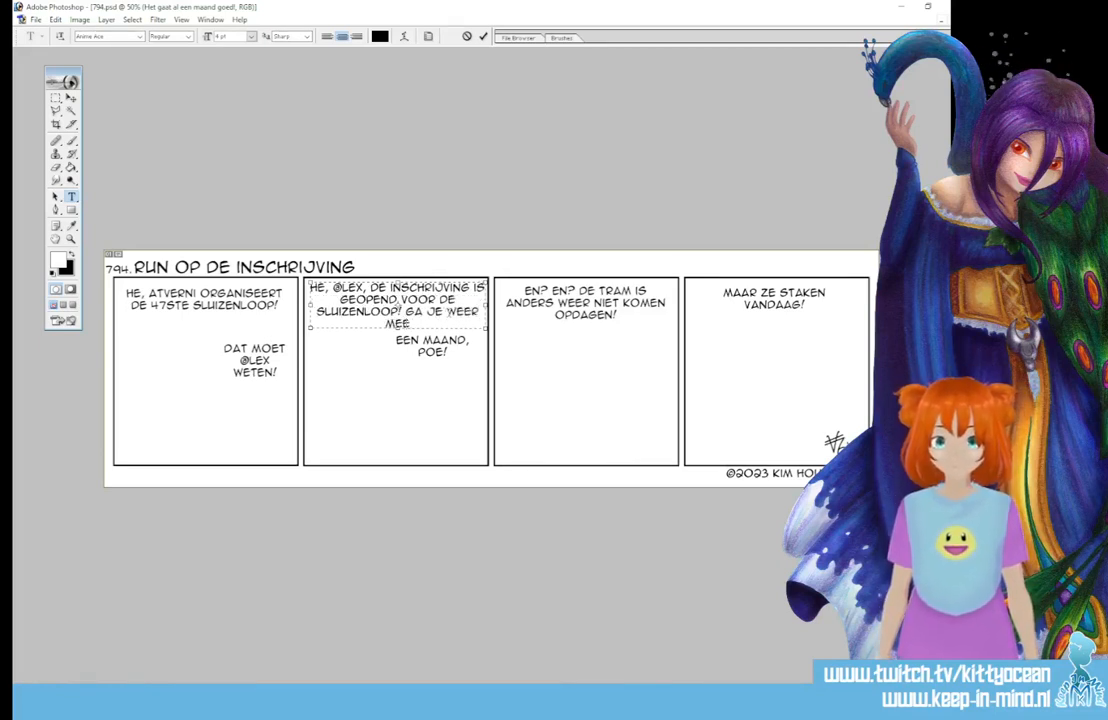
type("DE")
key("BackSpace")
key("BackSpace")
type("EDOEN?")
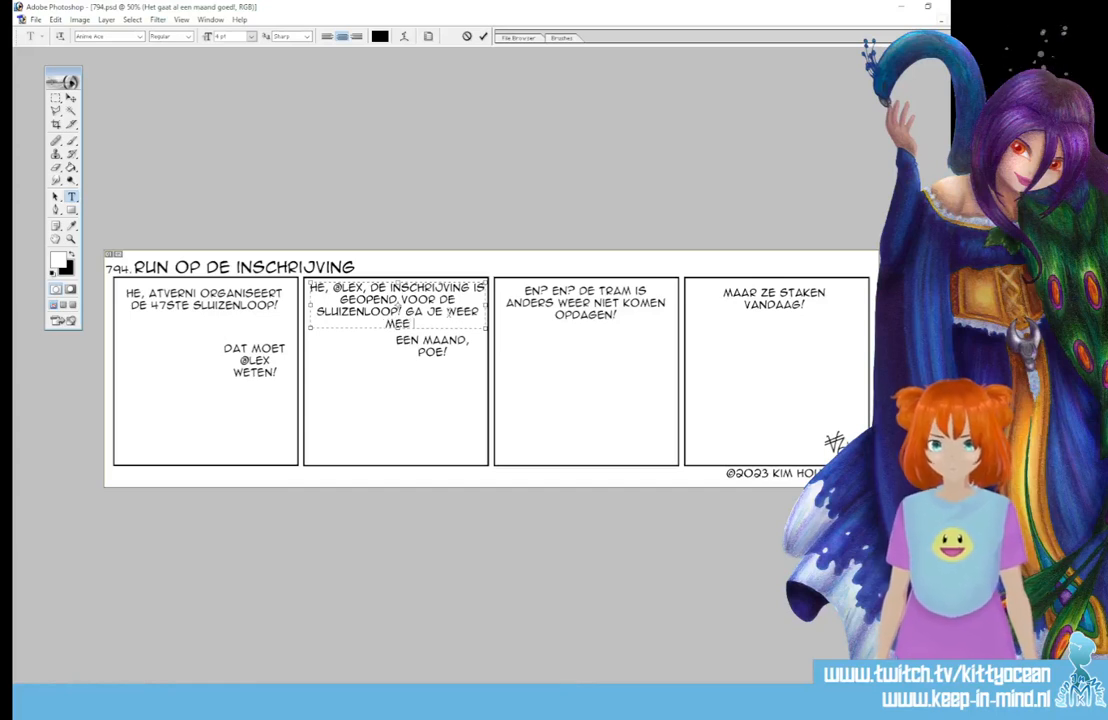
left_click(483, 37)
- Replace the dialogue in the third panel with "OH... OH... NOU, OKE DAN..."
left_click(582, 303)
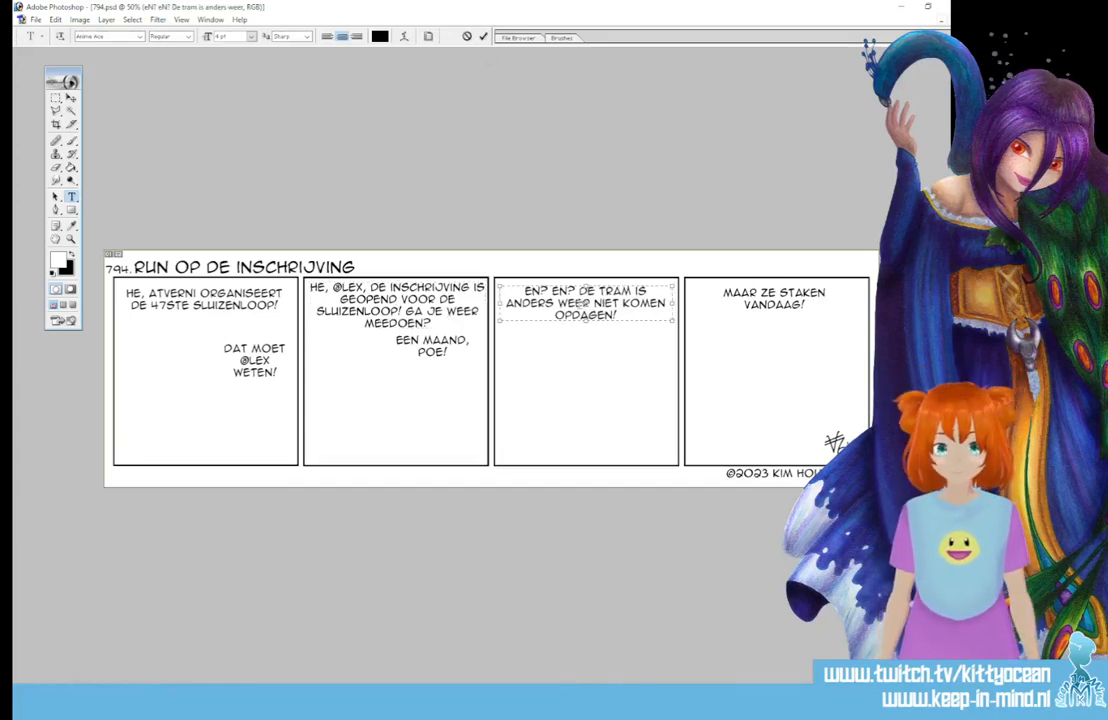
key("ctrl+a")
type("OH... OH...")
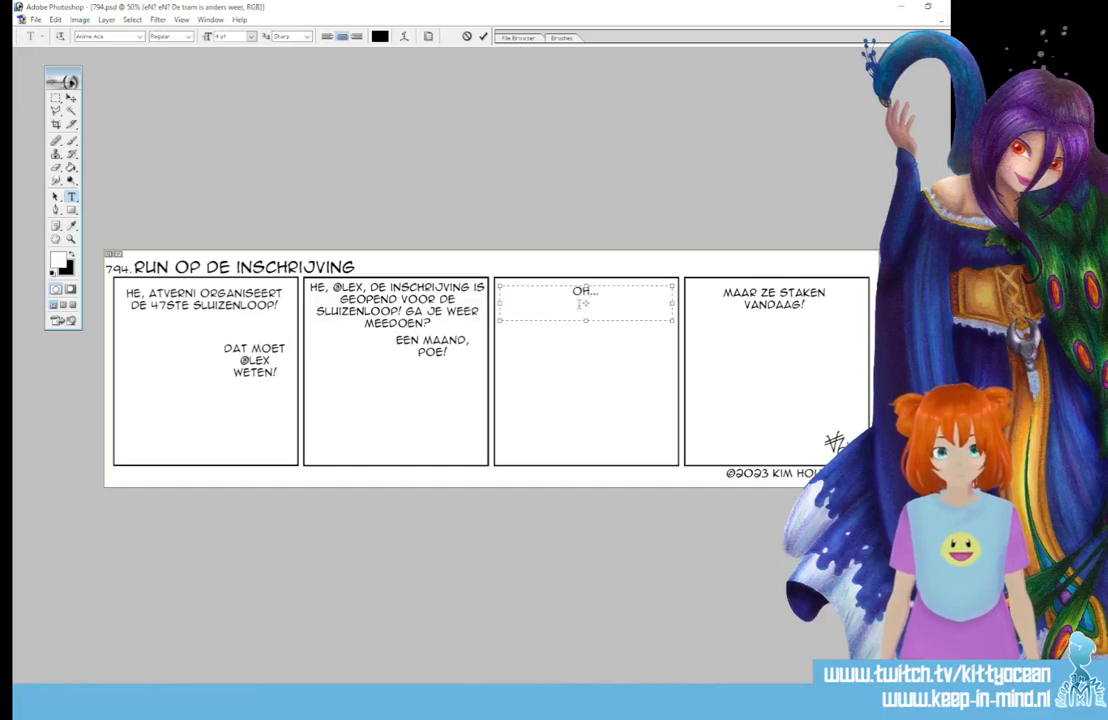
type(" OH... NOU,")
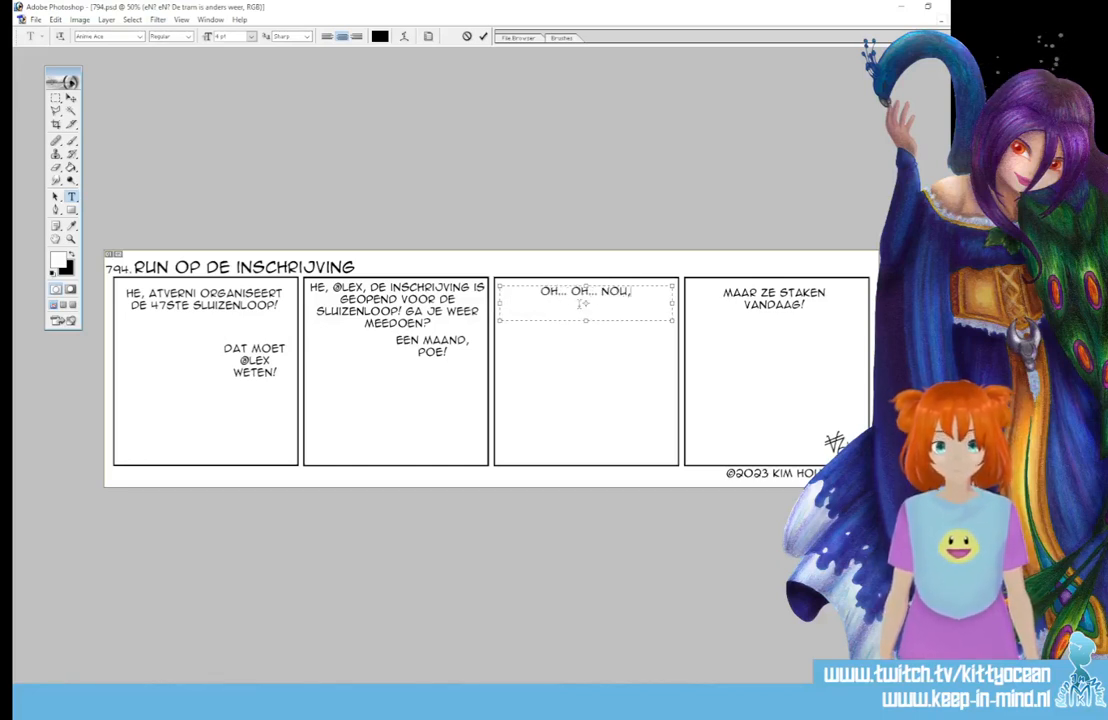
type(" OKE DAN...")
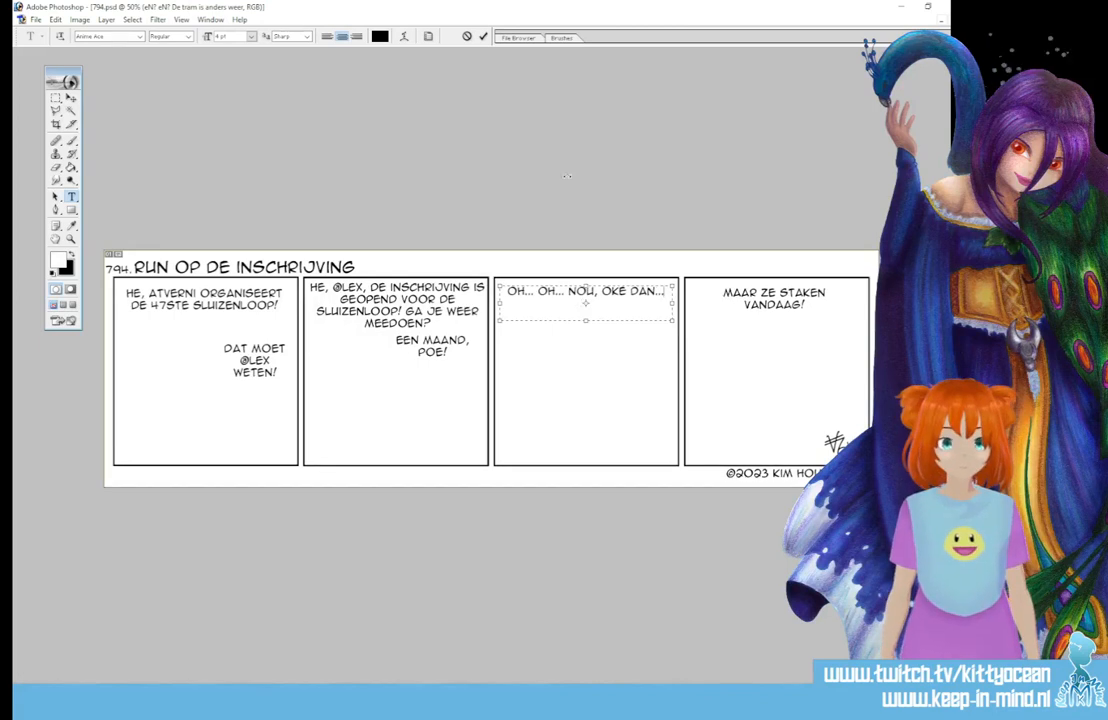
key("ctrl+Return")
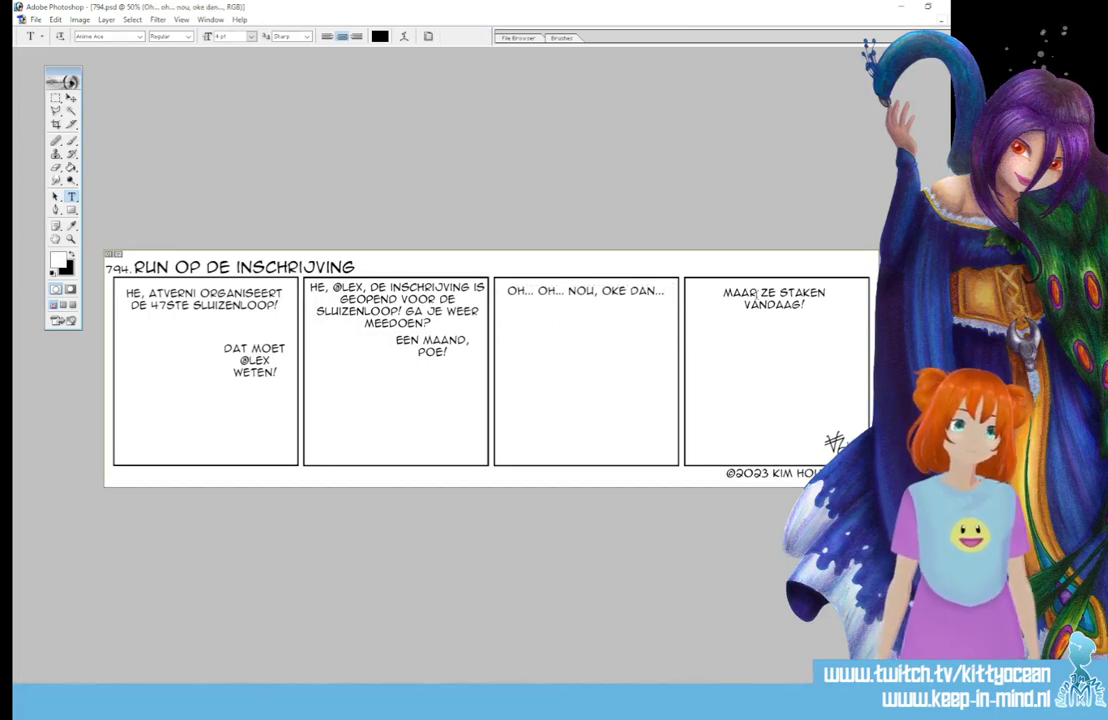
- Replace the fourth panel's dialogue with "WAT IS ER?" and narrow its text box so the line wraps after "IS"
left_click(782, 318)
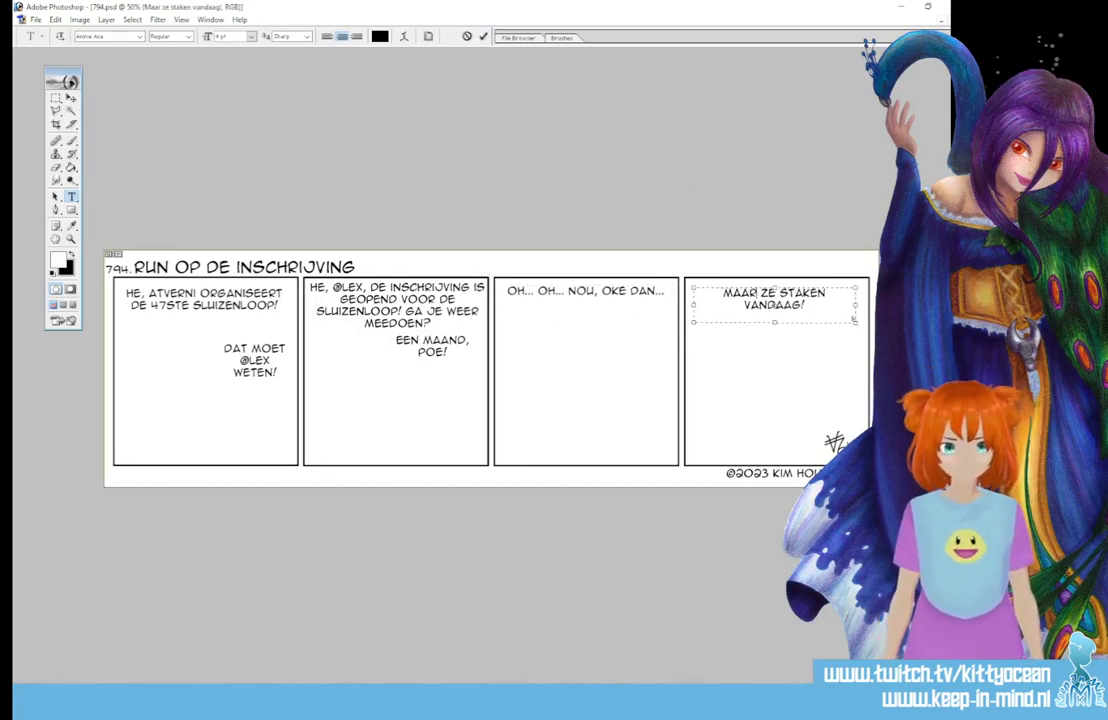
key("ctrl+a")
type("WAT IS ER?")
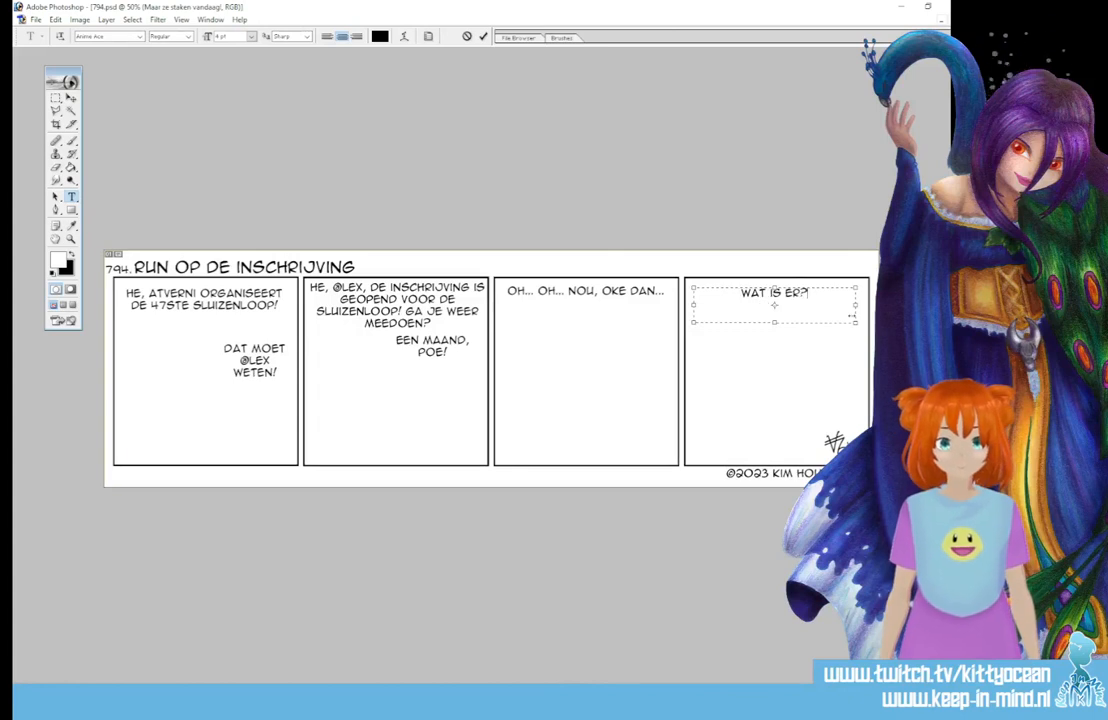
left_click_drag(858, 328, 753, 327)
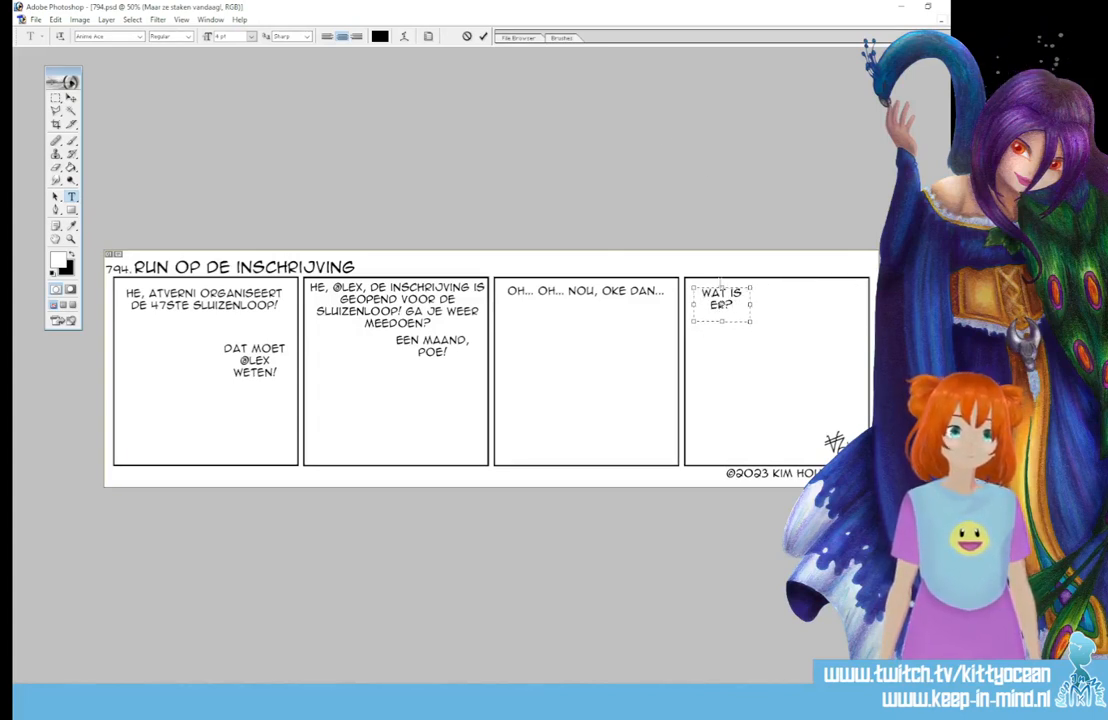
key("ctrl+Return")
- Replace the lower dialogue in the second panel with "HIJ HAD ZICH VORIG JAAR NA DE FINISH"
left_click(436, 350)
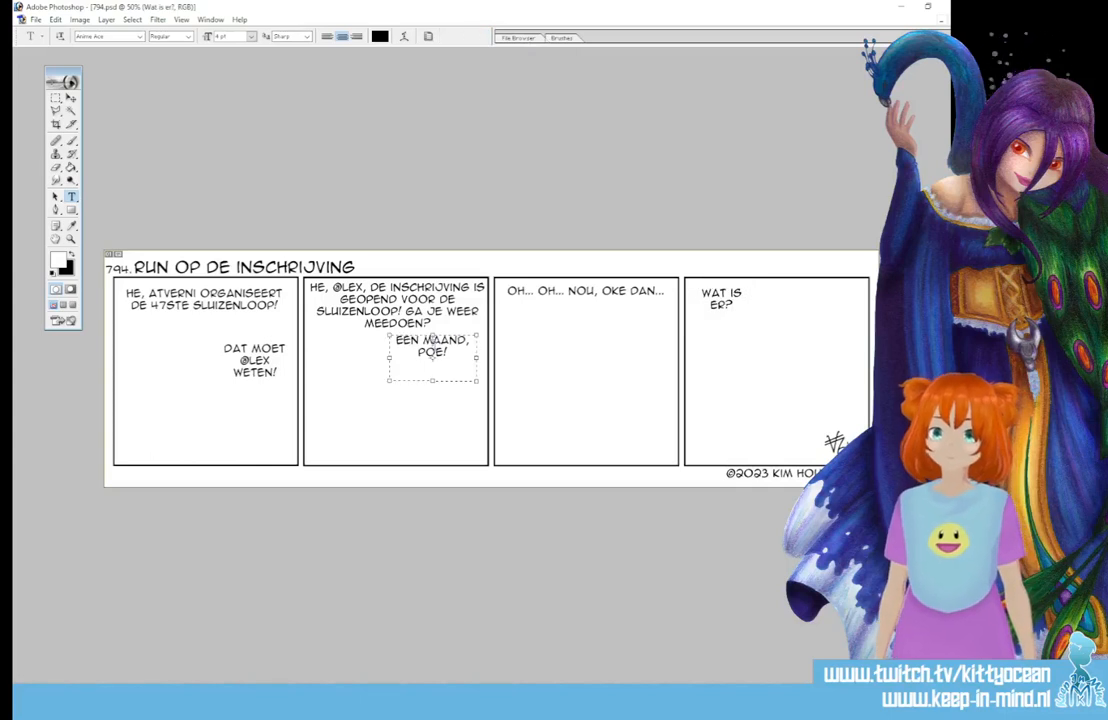
key("ctrl+a")
key("BackSpace")
type("HIJ")
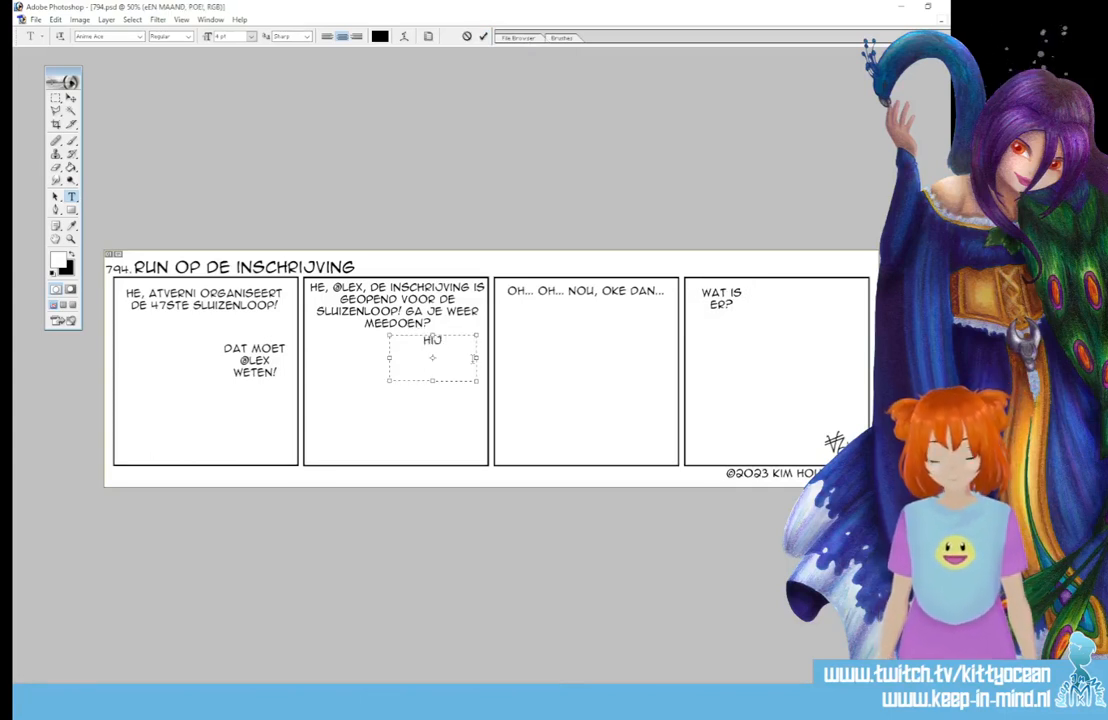
type(" HAD ZICH NA DE")
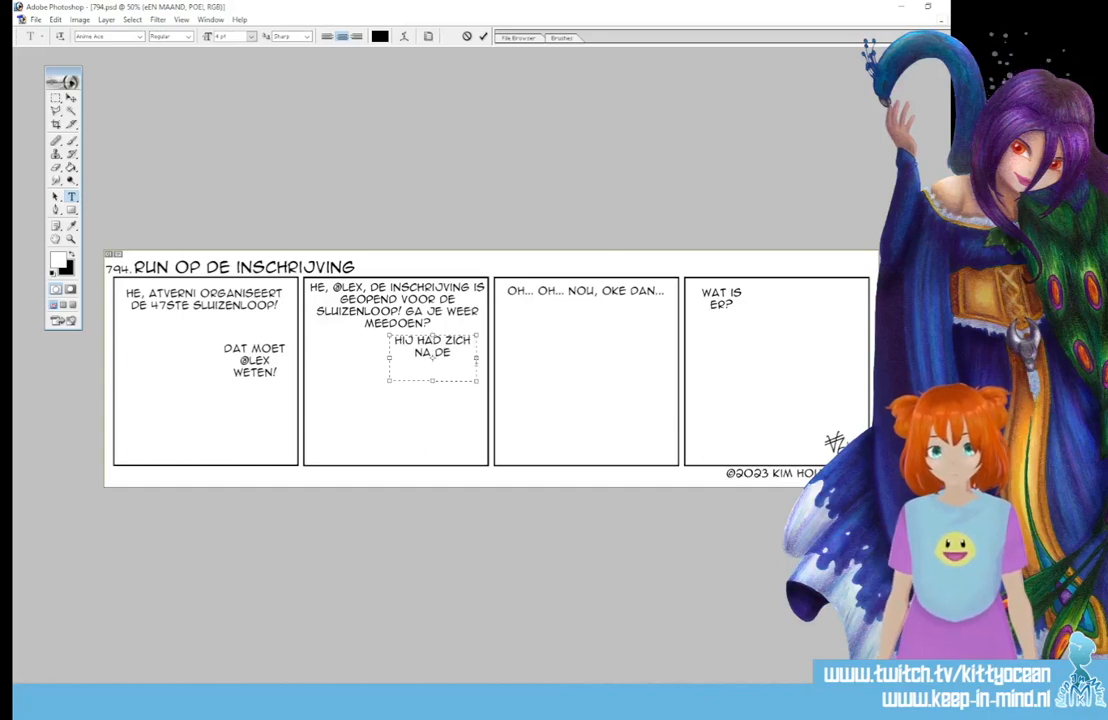
left_click_drag(413, 353, 459, 353)
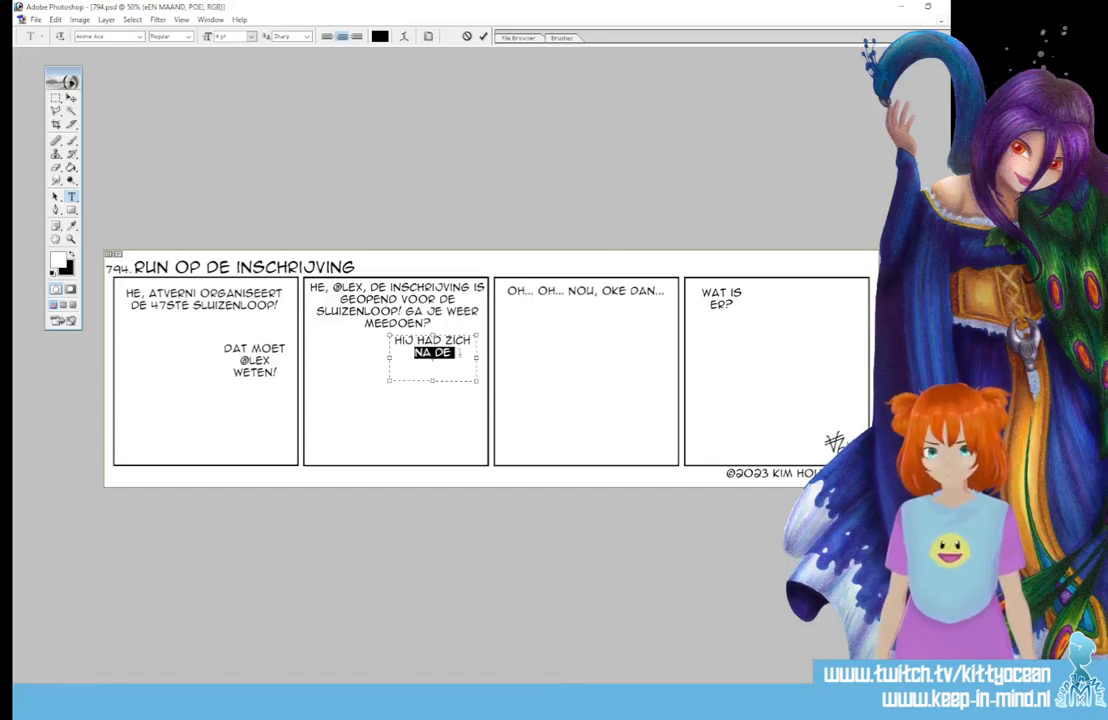
type("VORIG JAAR")
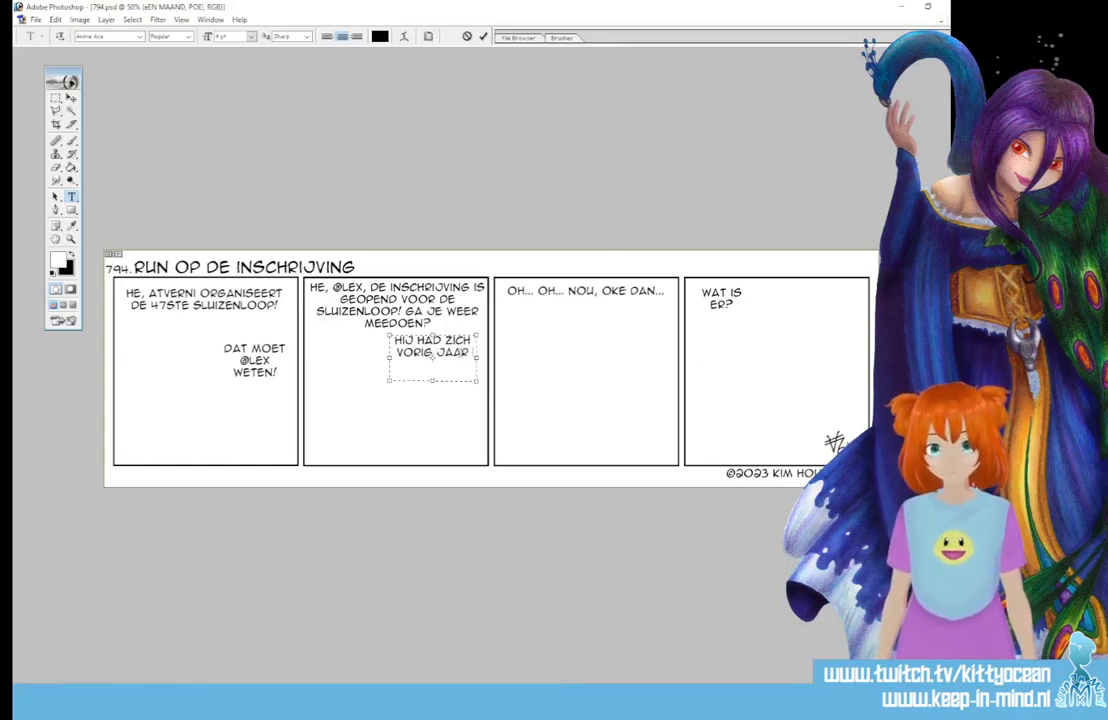
type(" NA DE FINISCH")
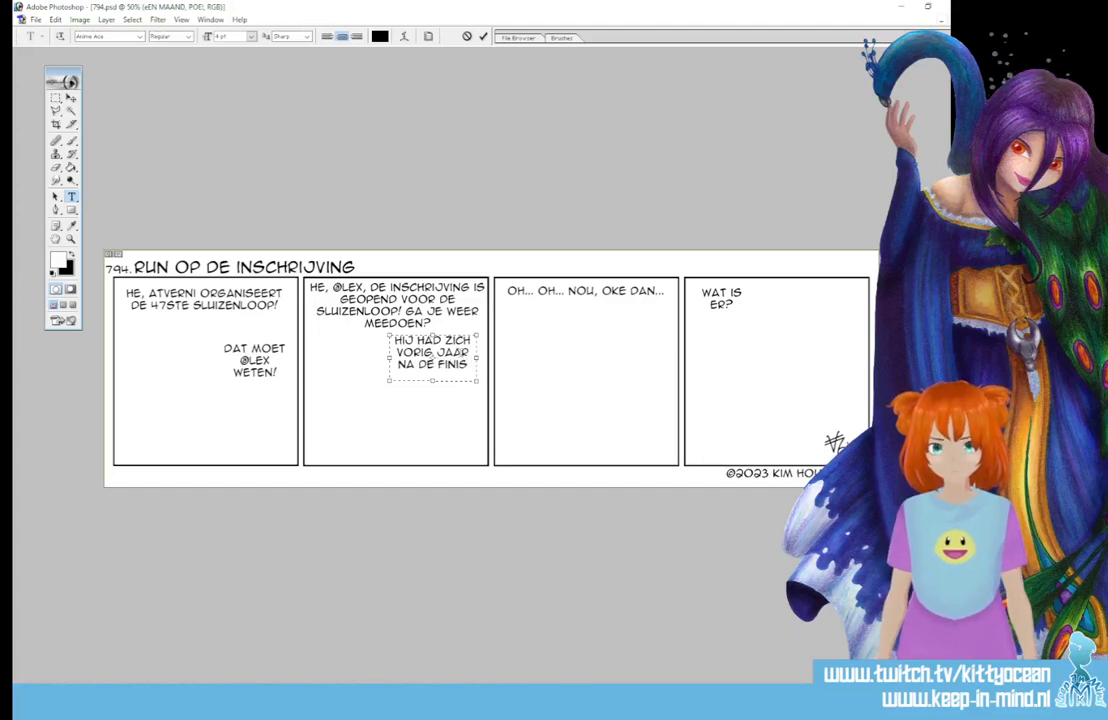
key("BackSpace")
key("BackSpace")
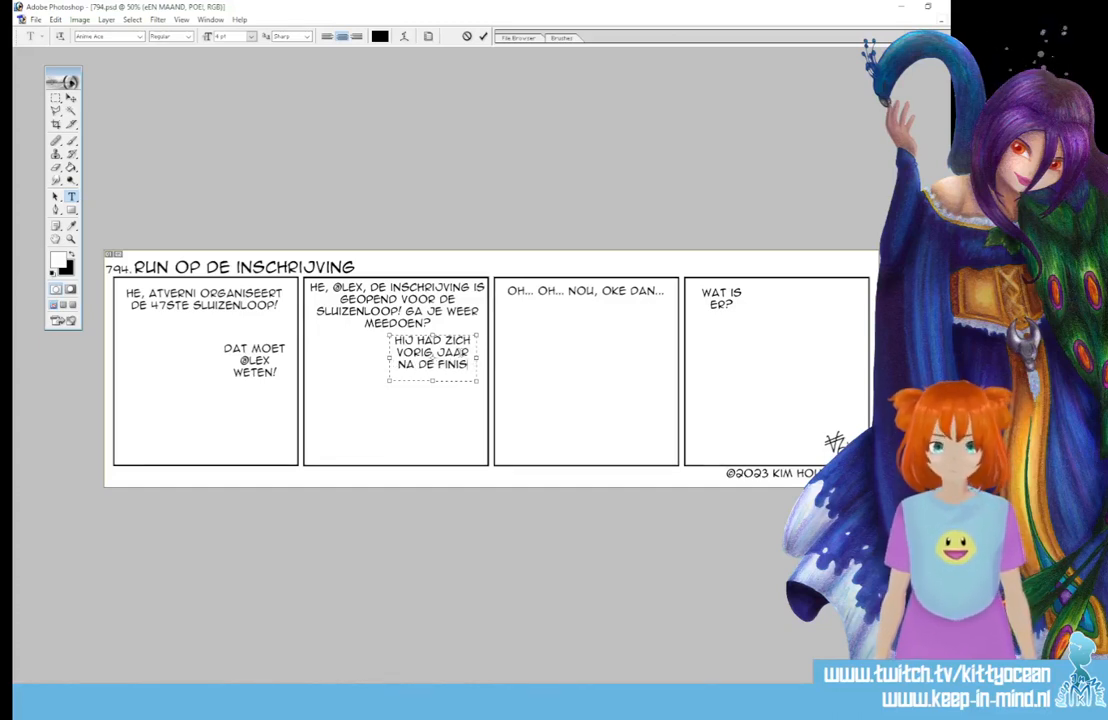
type("H")
- Enlarge the second panel's lower text box and complete its dialogue with "AL INGESCHREVEN", widening it so the last word fits unbroken on one line
left_click_drag(478, 380, 481, 415)
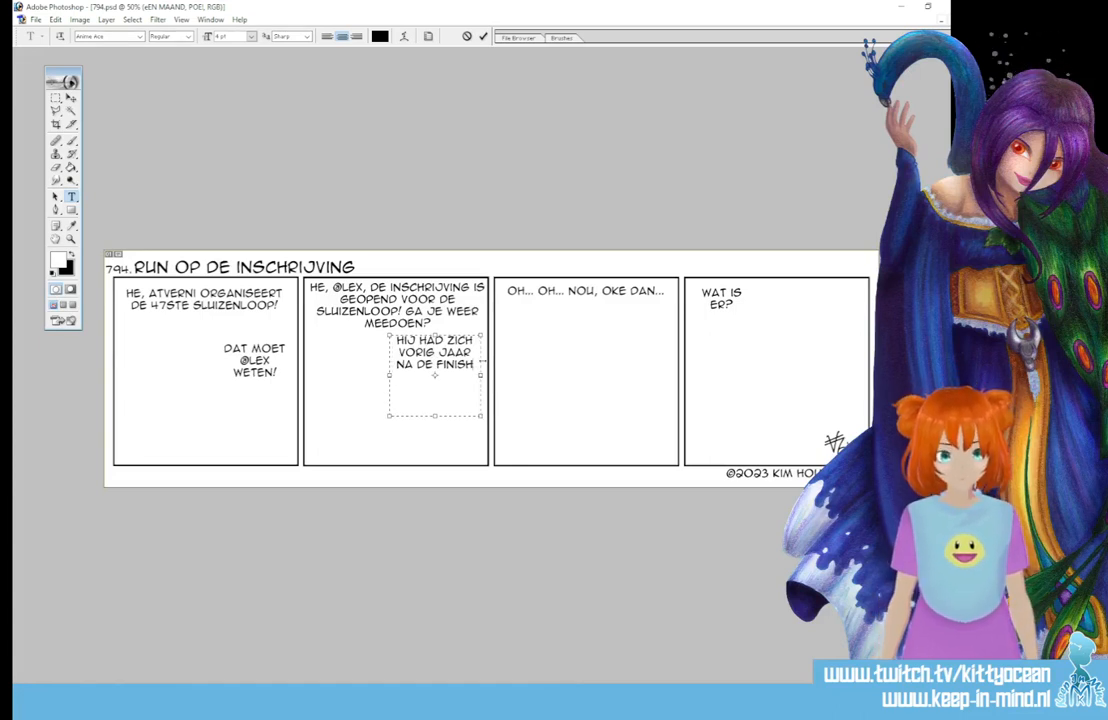
key("Return")
type("AL")
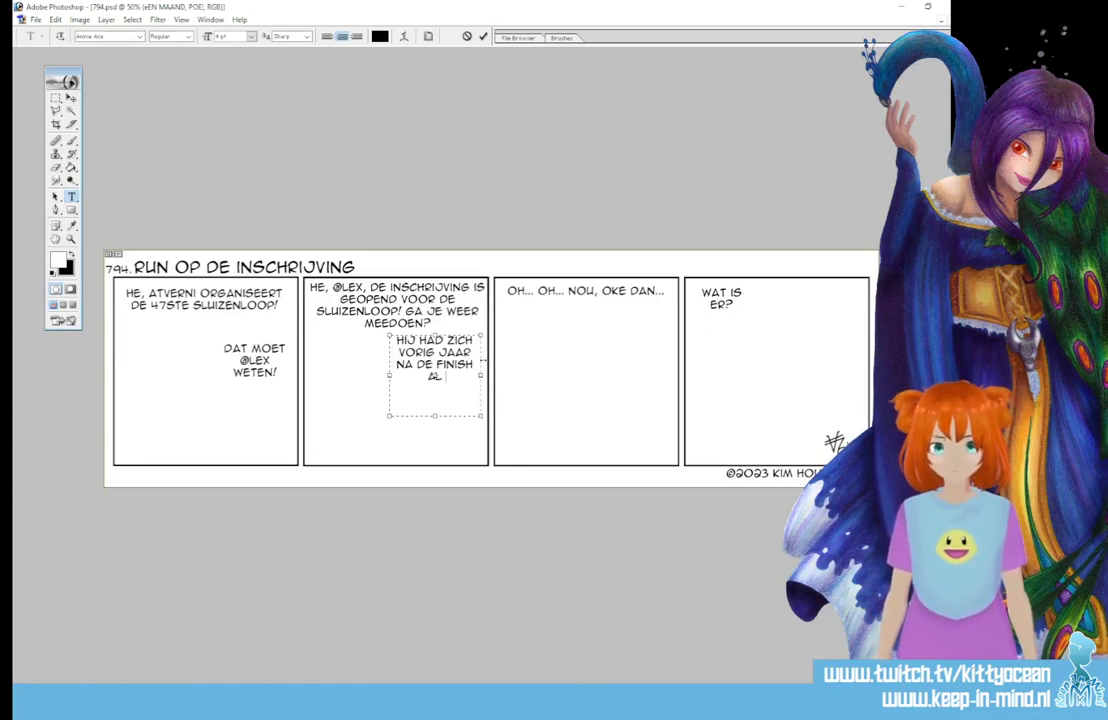
type(" INGE- SCHREVEN")
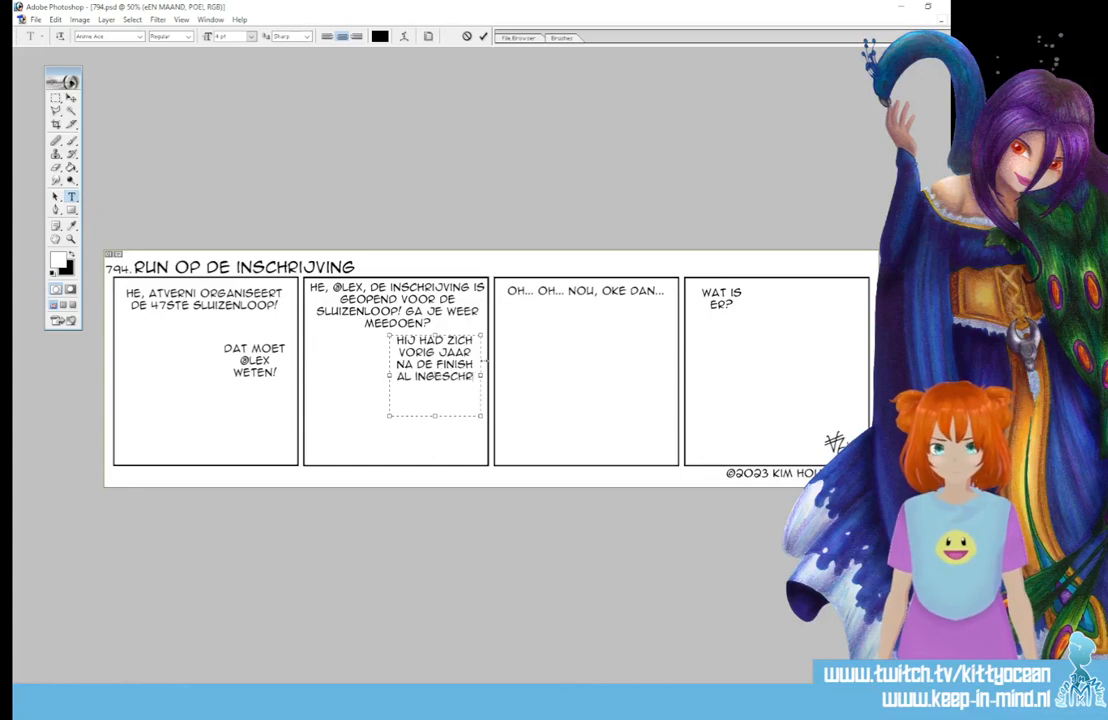
left_click(424, 376)
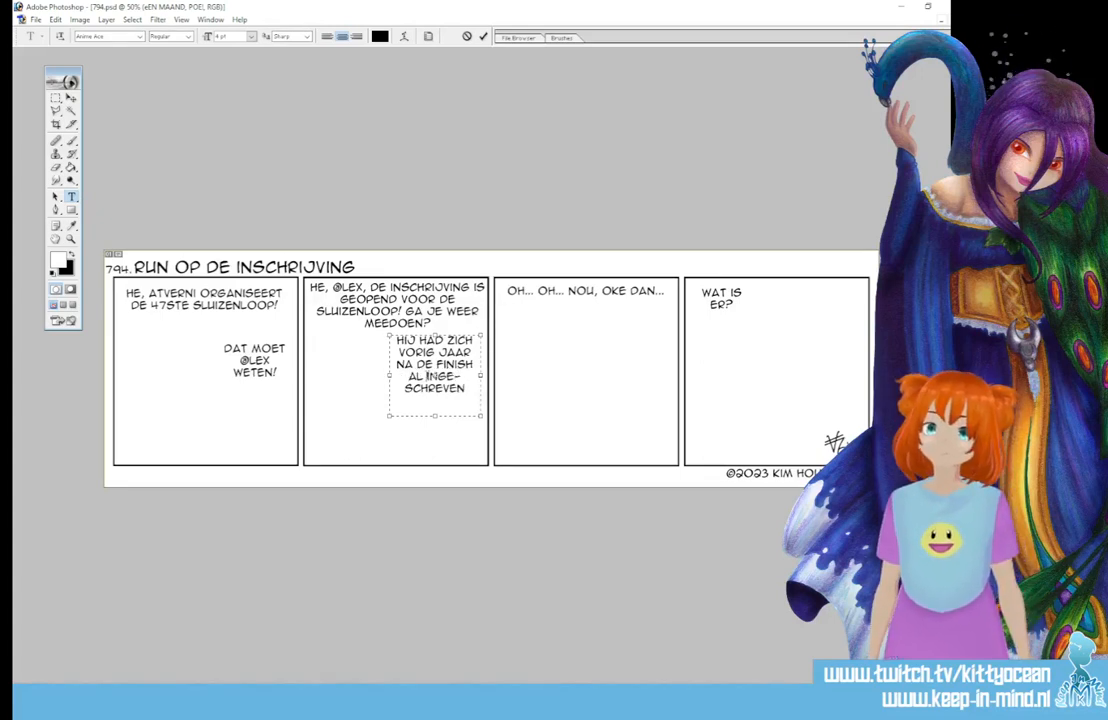
key("BackSpace")
key("Return")
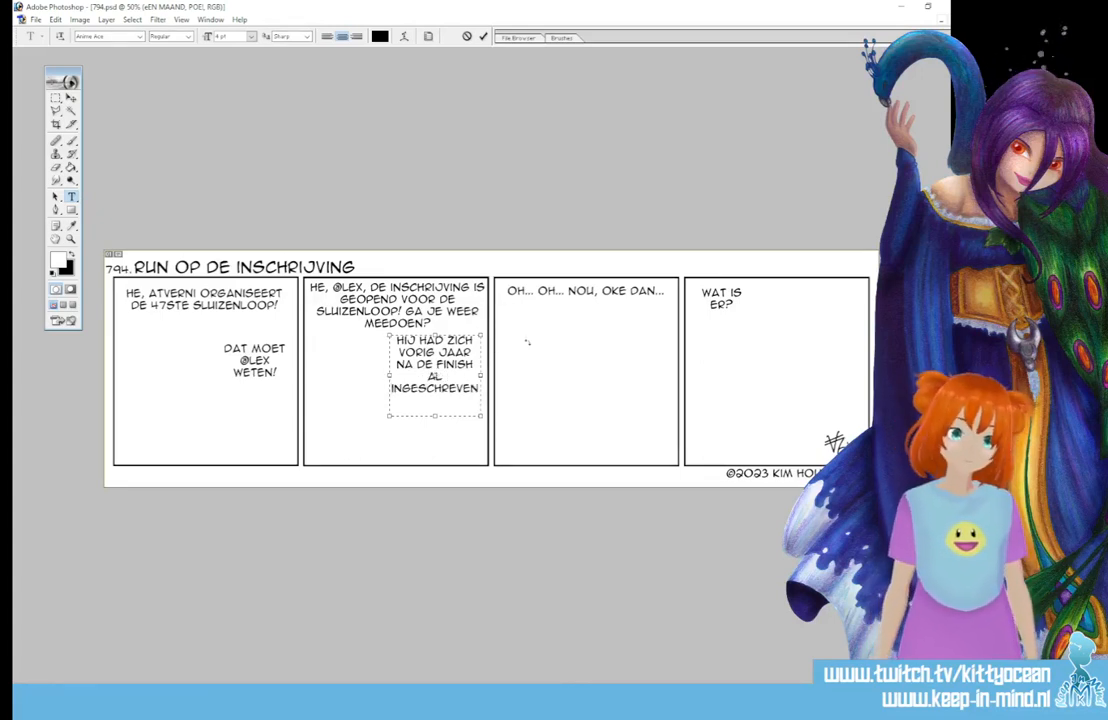
left_click_drag(481, 375, 486, 375)
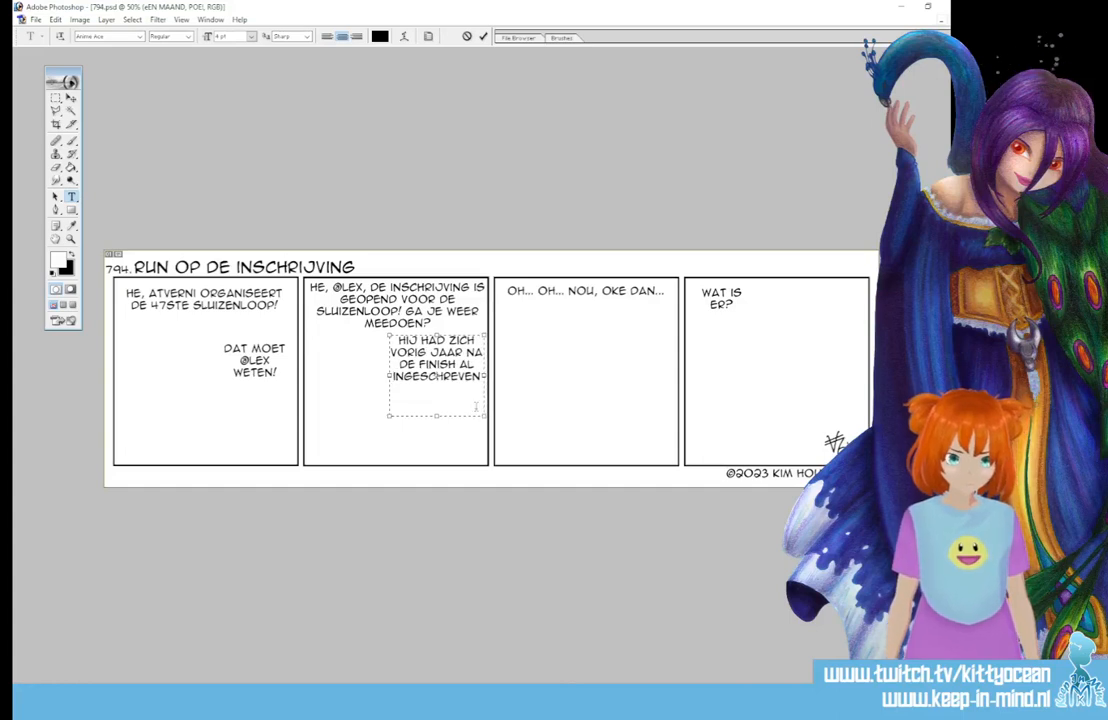
left_click(483, 37)
- Move the "HIJ HAD ZICH VORIG JAAR" dialogue beside "WAT IS ER?" in the fourth panel, end it with "*." and widen its box to fit
left_click(71, 98)
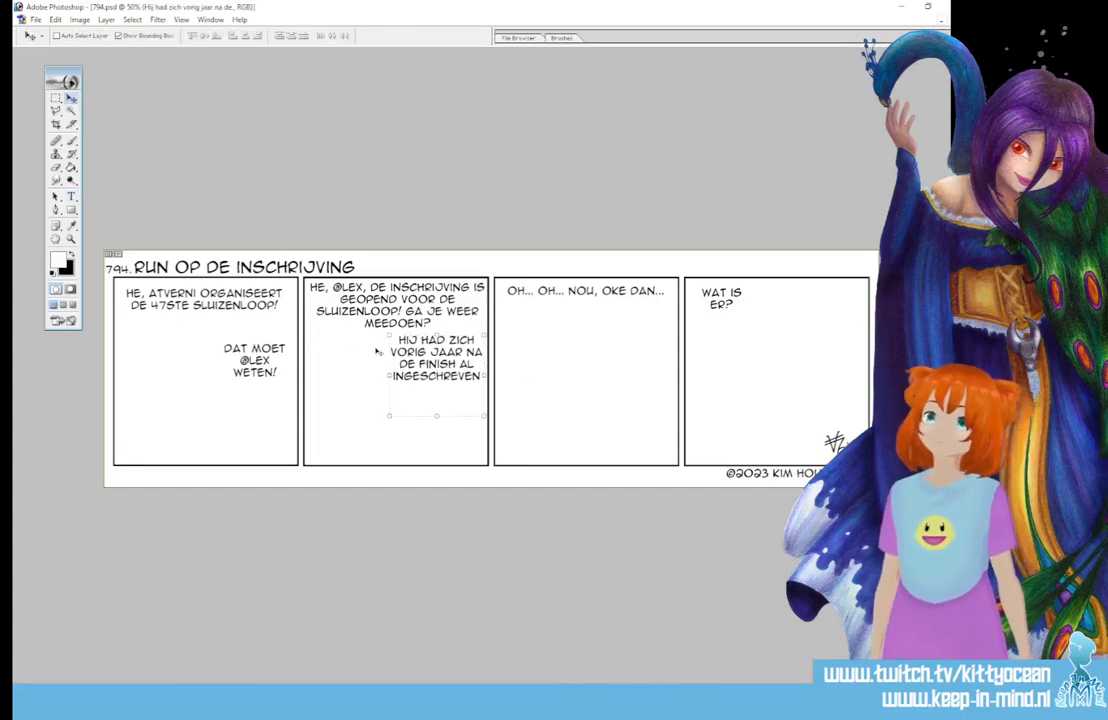
left_click_drag(445, 377, 814, 350)
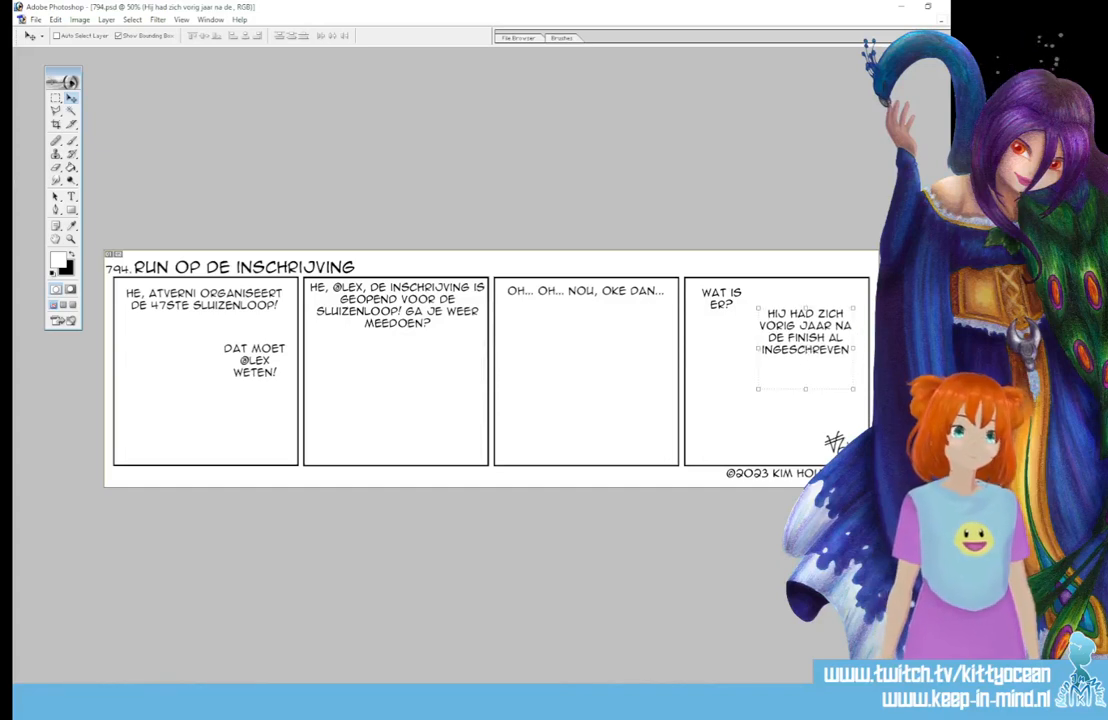
left_click(71, 197)
left_click(806, 373)
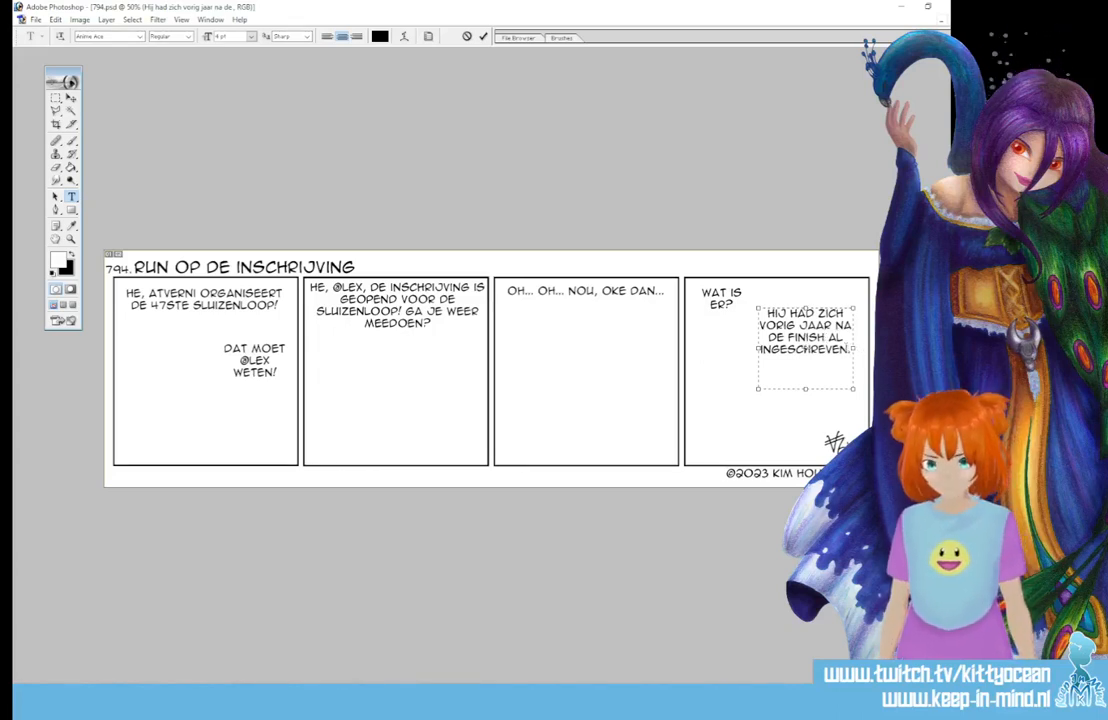
type("\"")
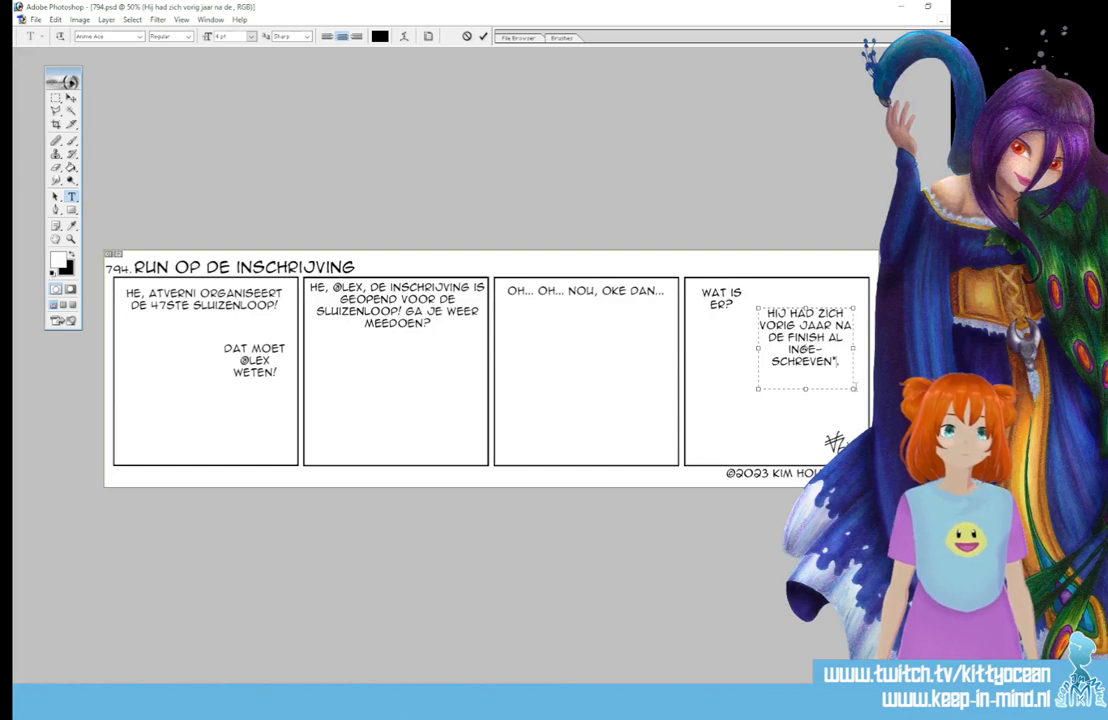
left_click_drag(854, 388, 864, 389)
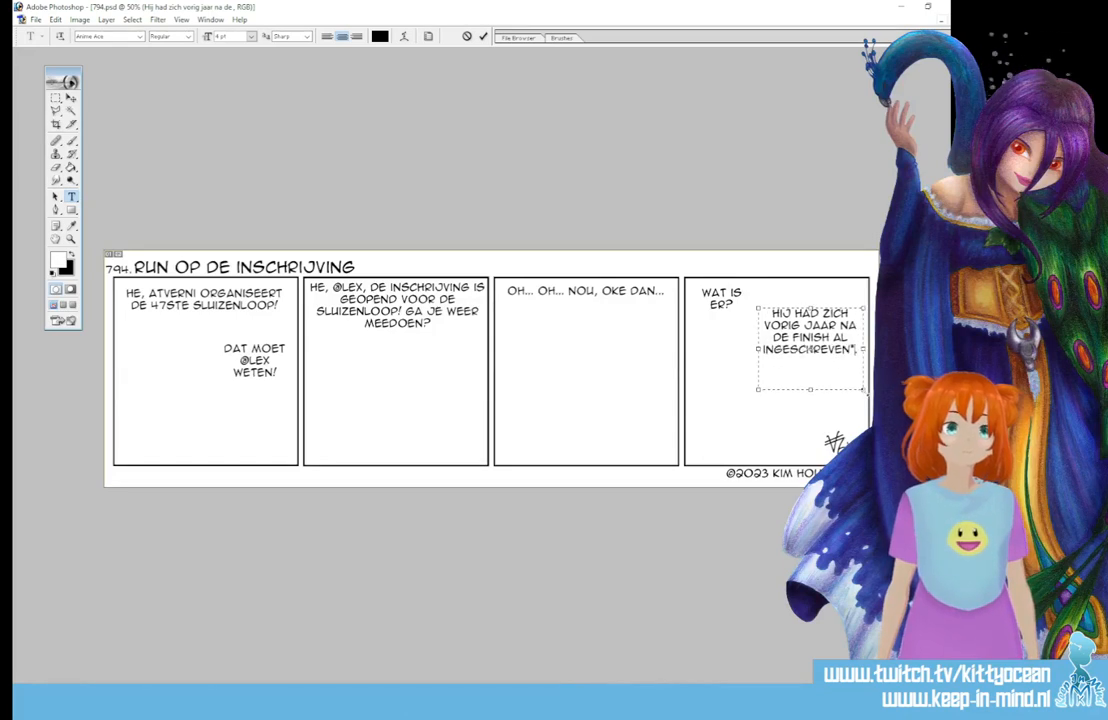
left_click(484, 37)
- Add the left-aligned footnote "*TEN MINSTE... ALS DAT HAD GEKUND" in a new text box below the first panel
left_click_drag(114, 468, 370, 494)
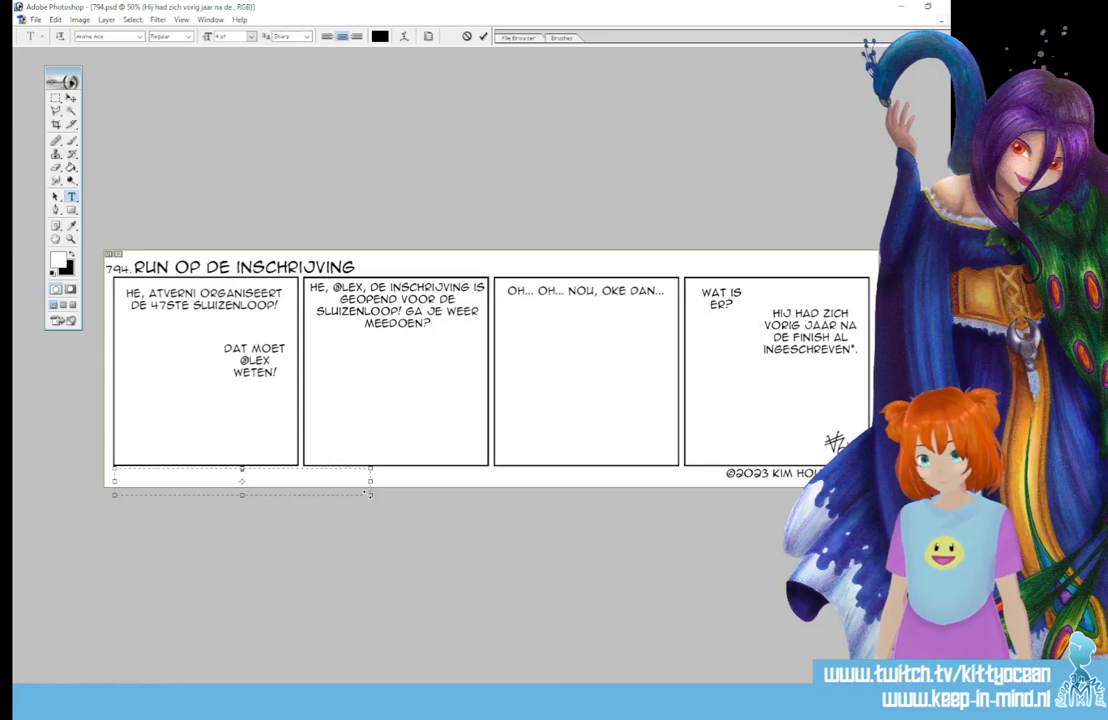
type("TEN MINSTE")
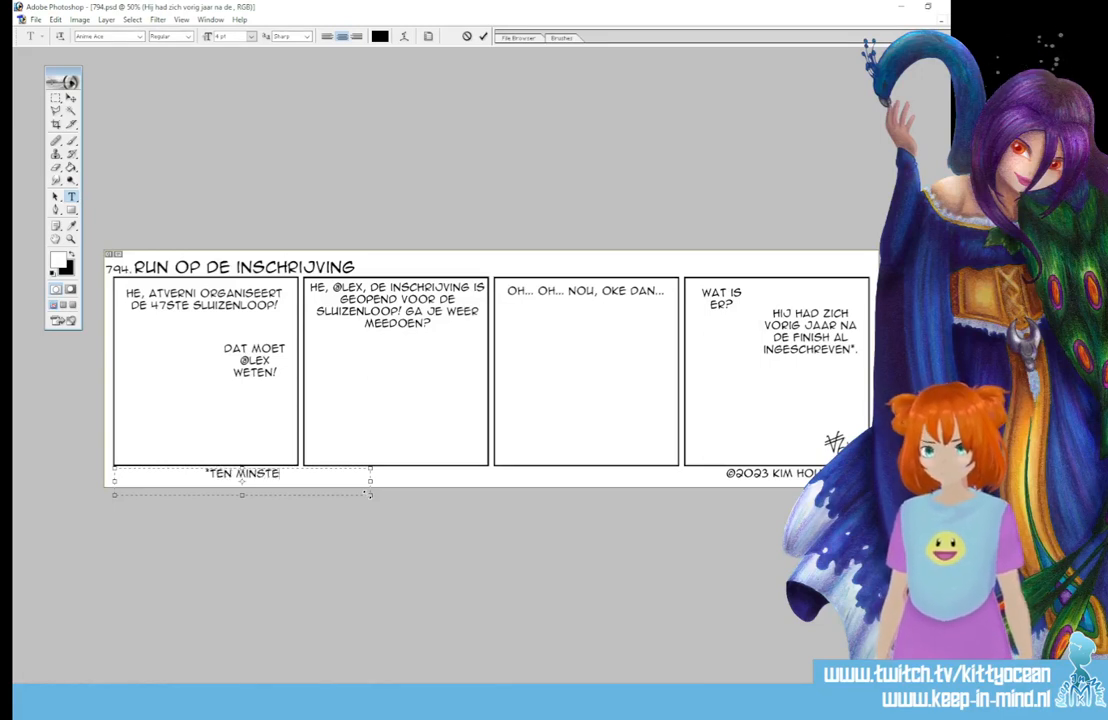
type("... ALS DAT")
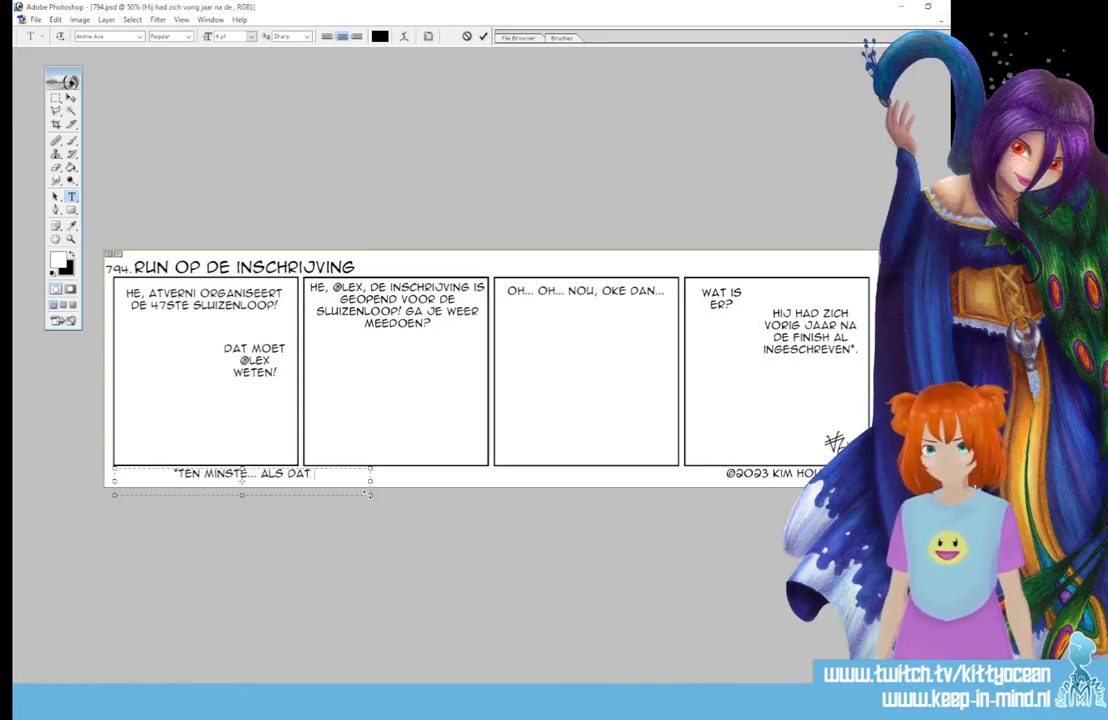
type(" HAD GEKUND")
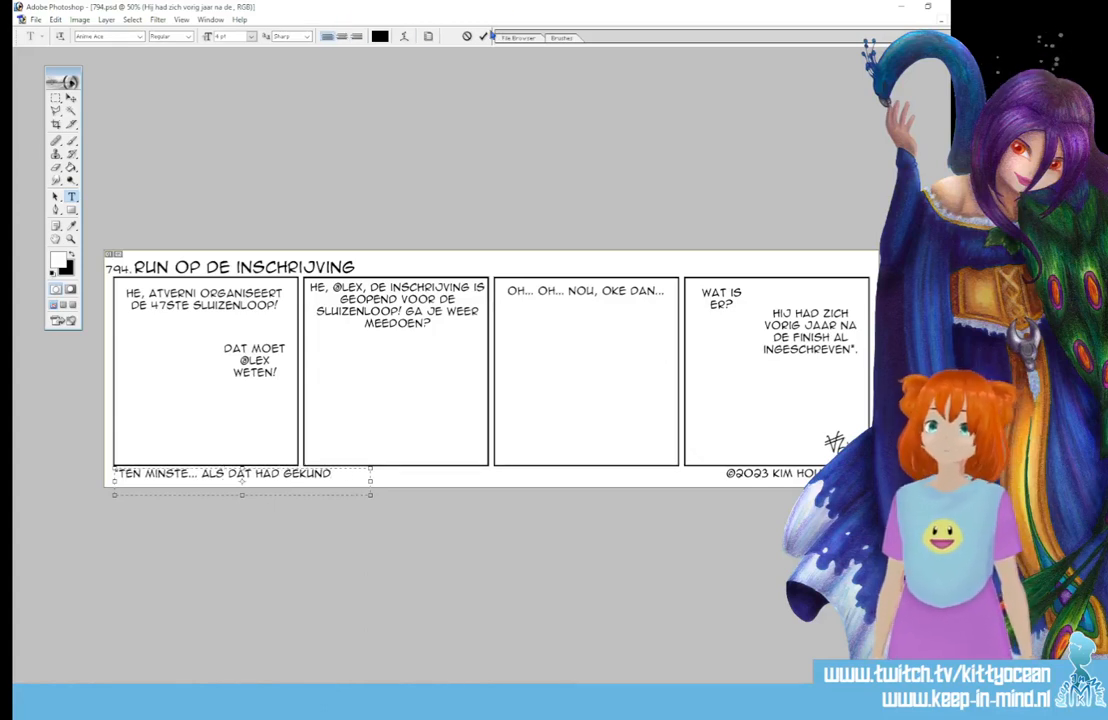
key("ctrl+Return")
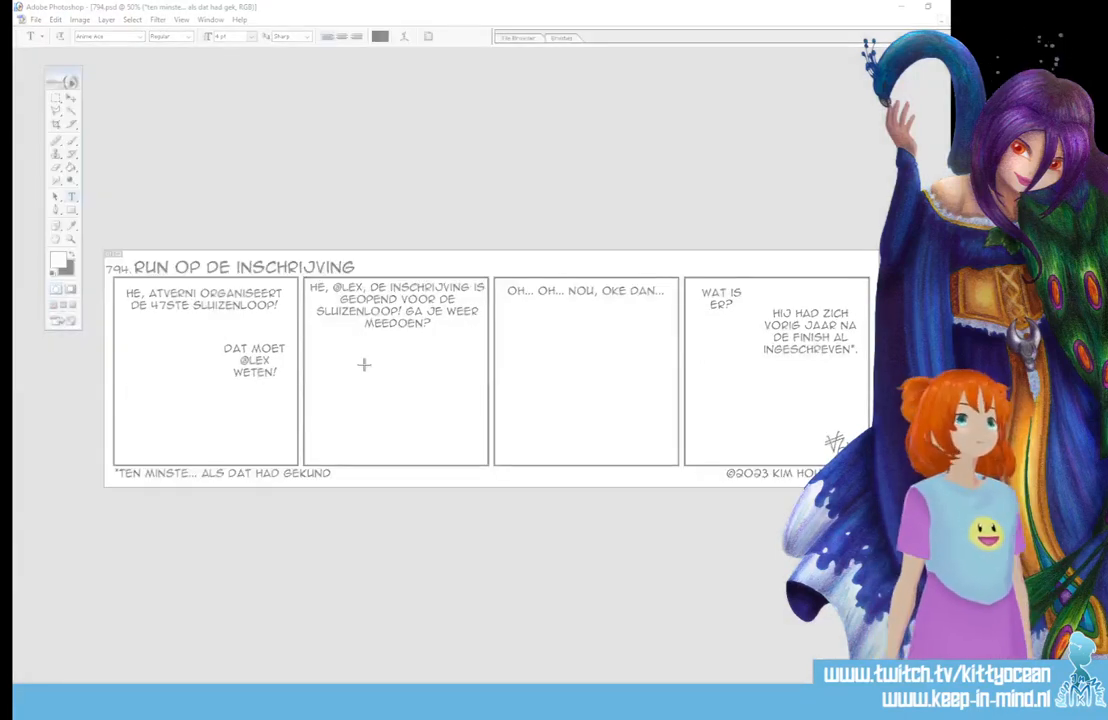
- Capture the whole comic strip with Snipping Tool and close it without saving the snip
left_click_drag(99, 241, 737, 489)
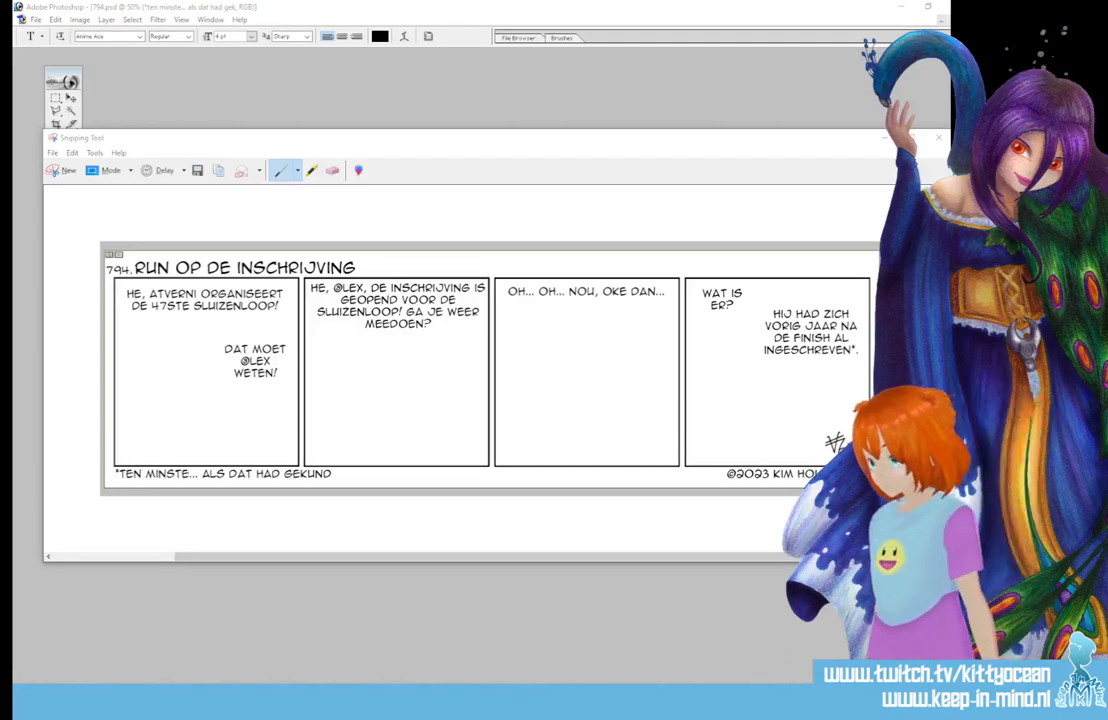
left_click(939, 138)
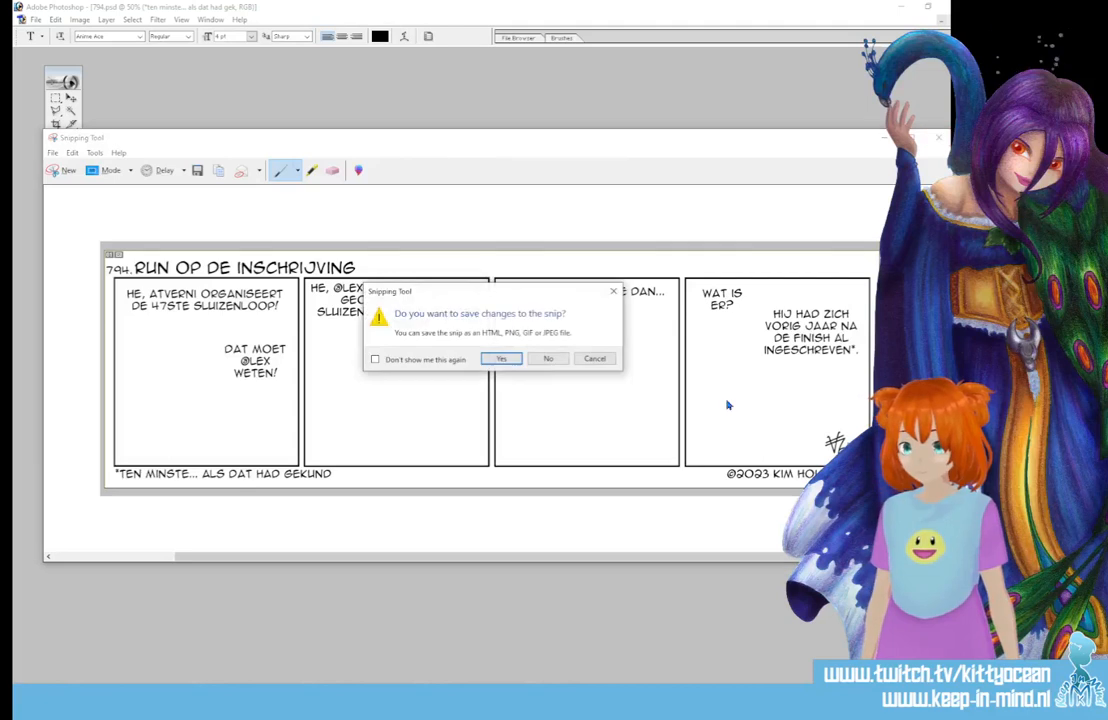
left_click(553, 361)
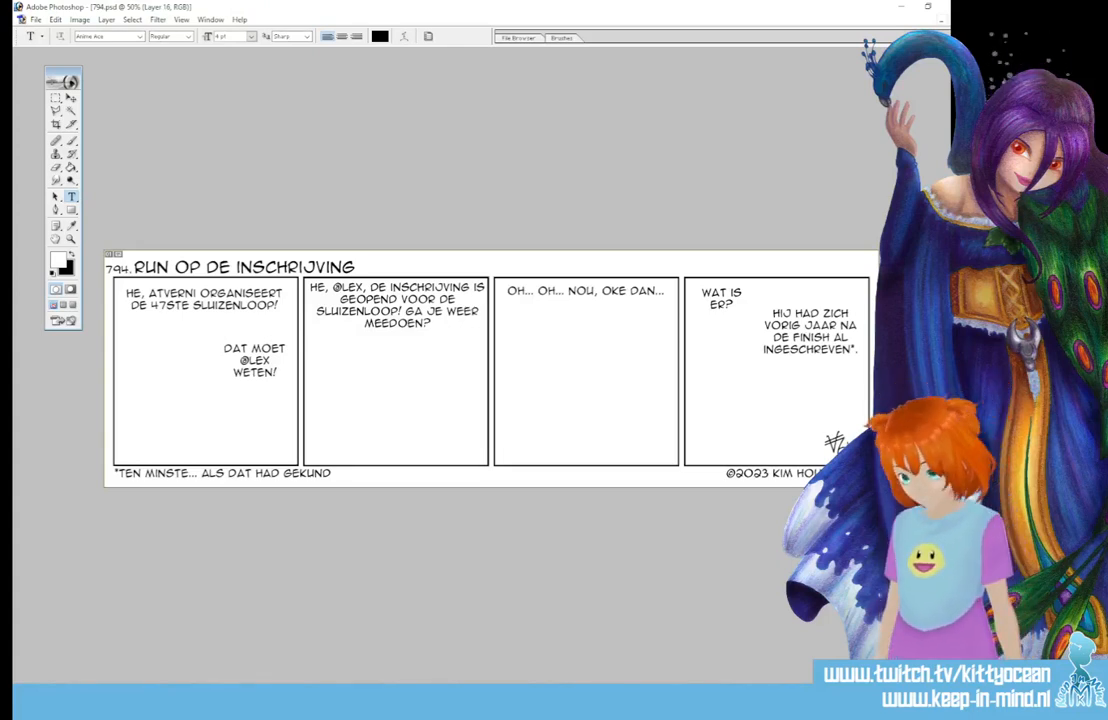
- Name the new layer "schets" and set the foreground color to red DB5E5E
key("Return")
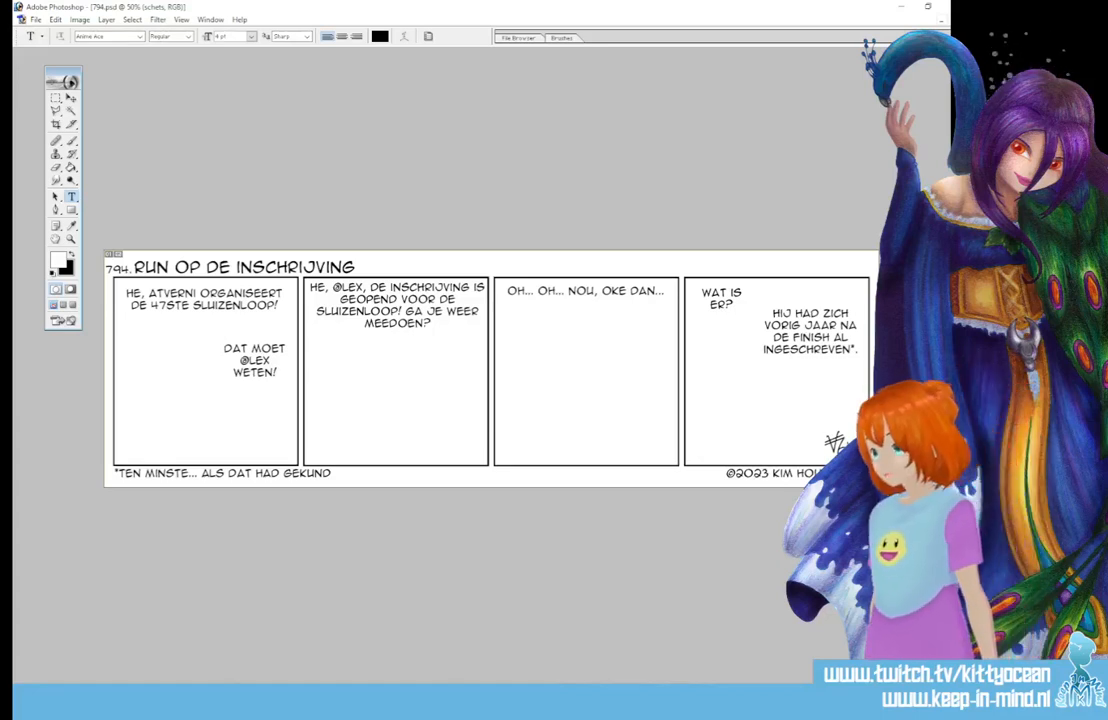
left_click(58, 261)
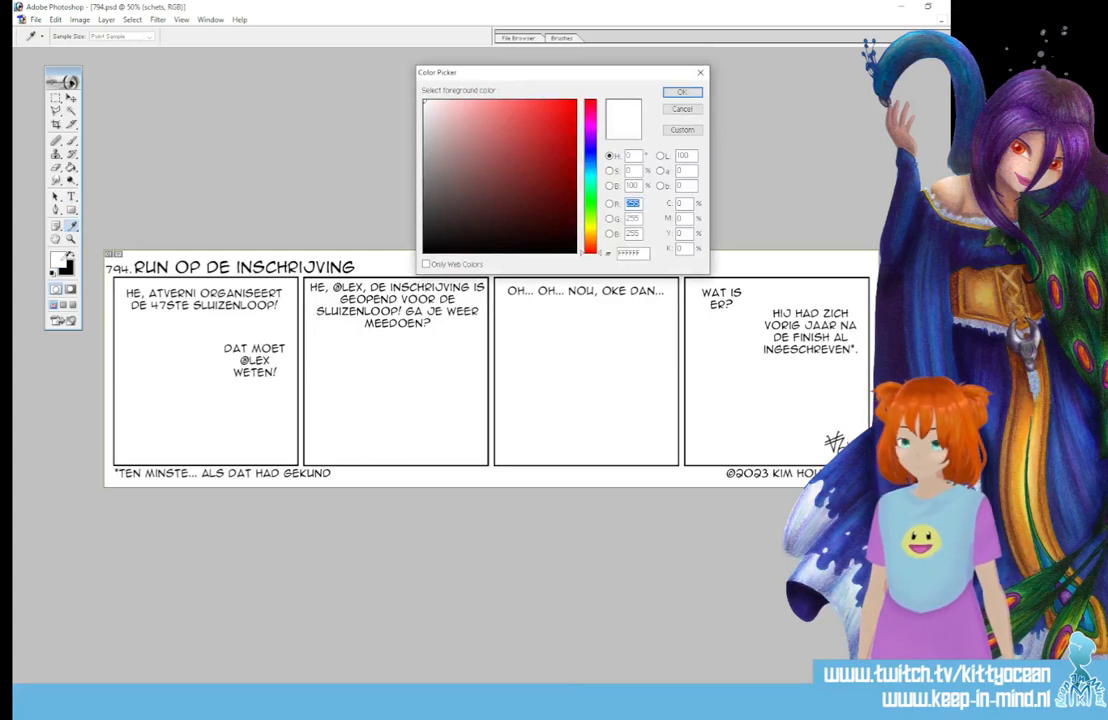
left_click(510, 122)
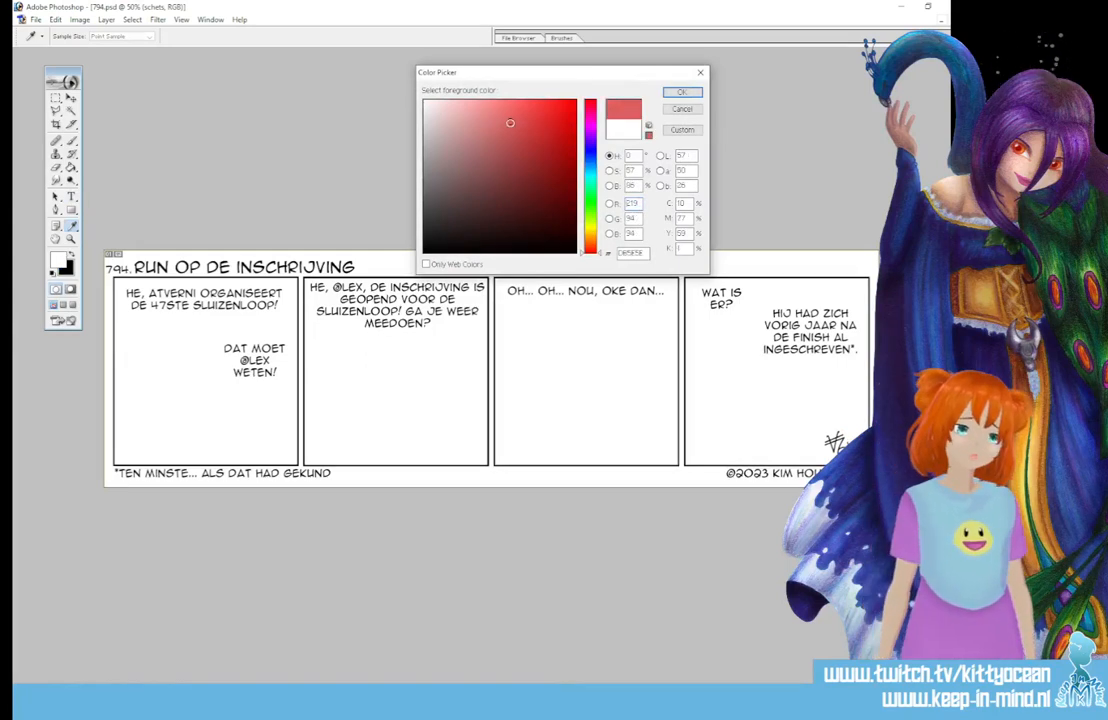
key("Return")
- Choose the Brush tool with the hard round 5 px preset
left_click(71, 141)
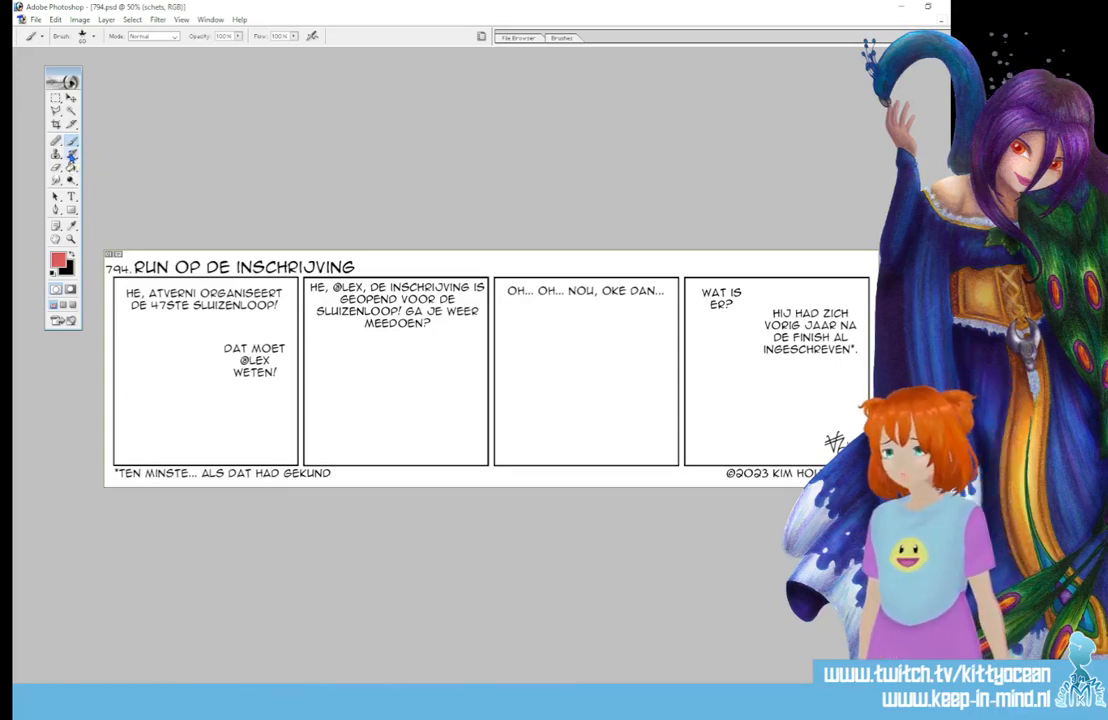
left_click(561, 37)
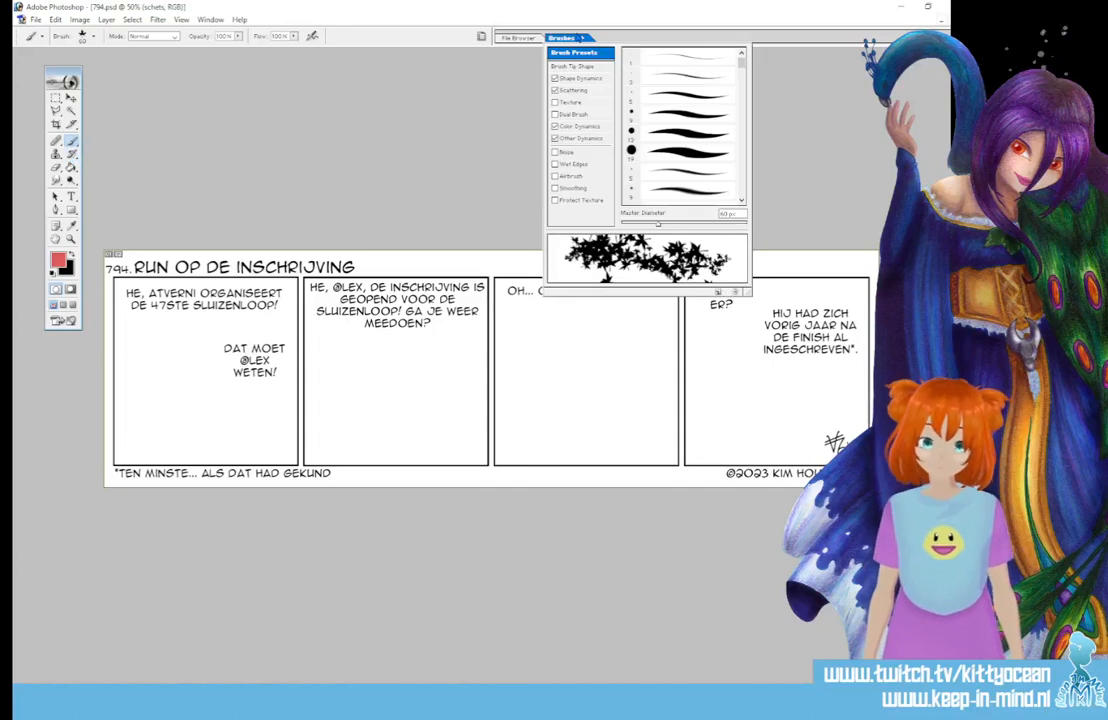
left_click(687, 96)
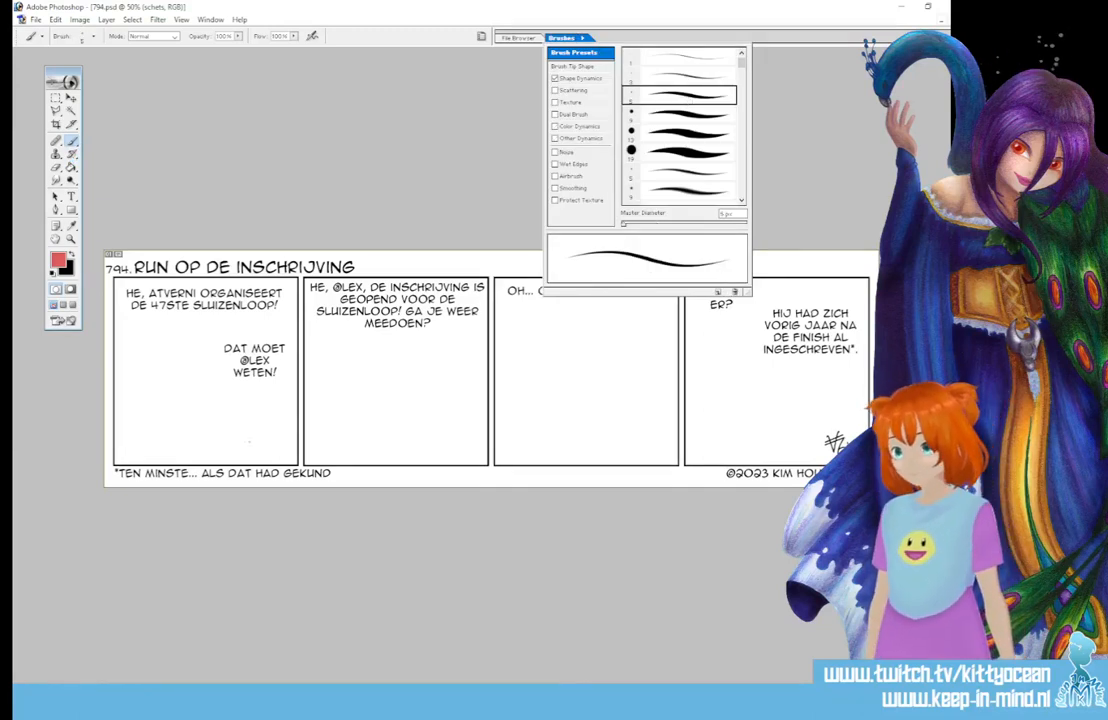
- Scribble a short red test stroke in the lower part of the first panel and clear the entire "schets" layer
left_click(152, 399)
left_click_drag(152, 399, 199, 433)
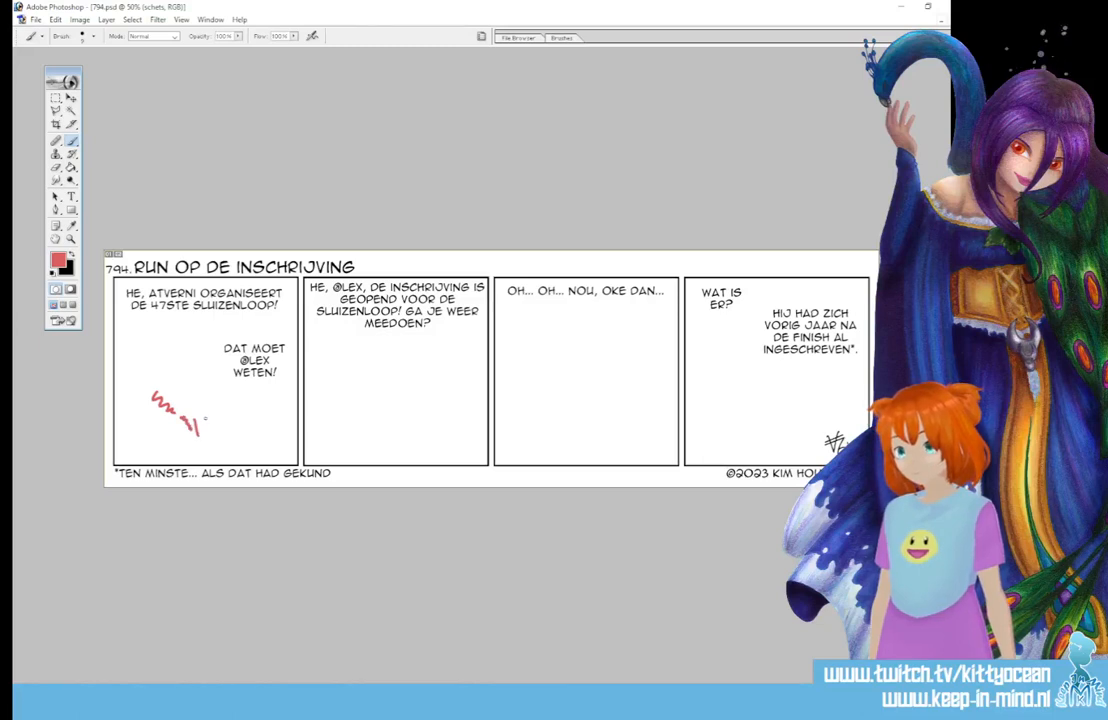
key("ctrl+a")
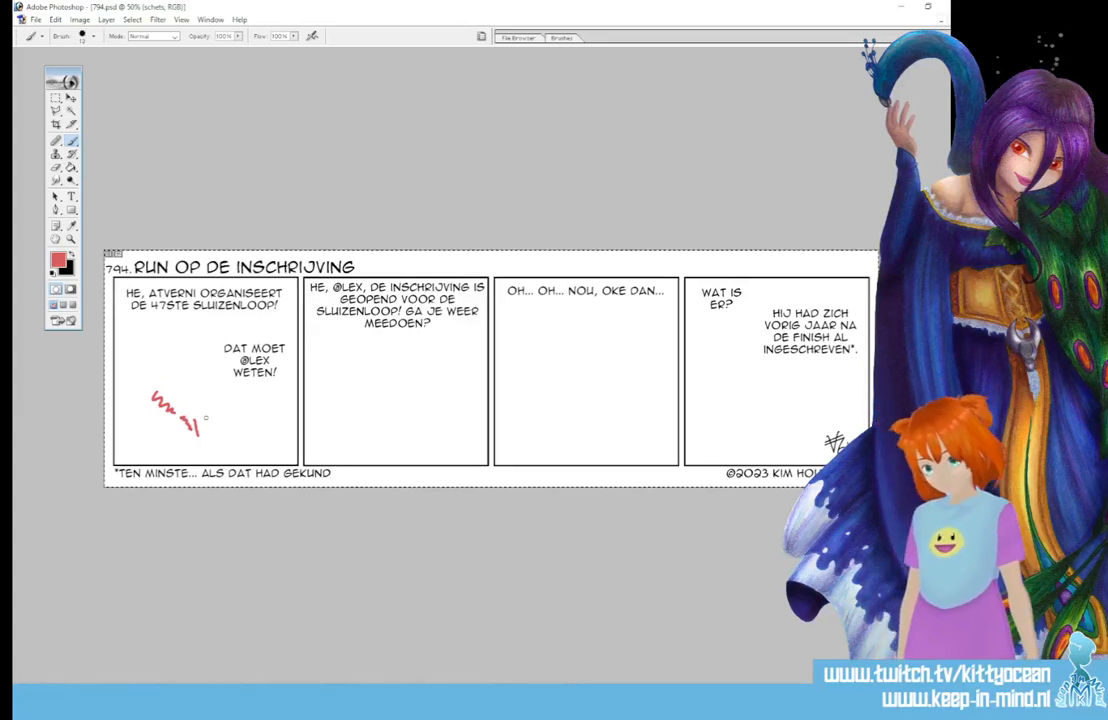
key("Delete")
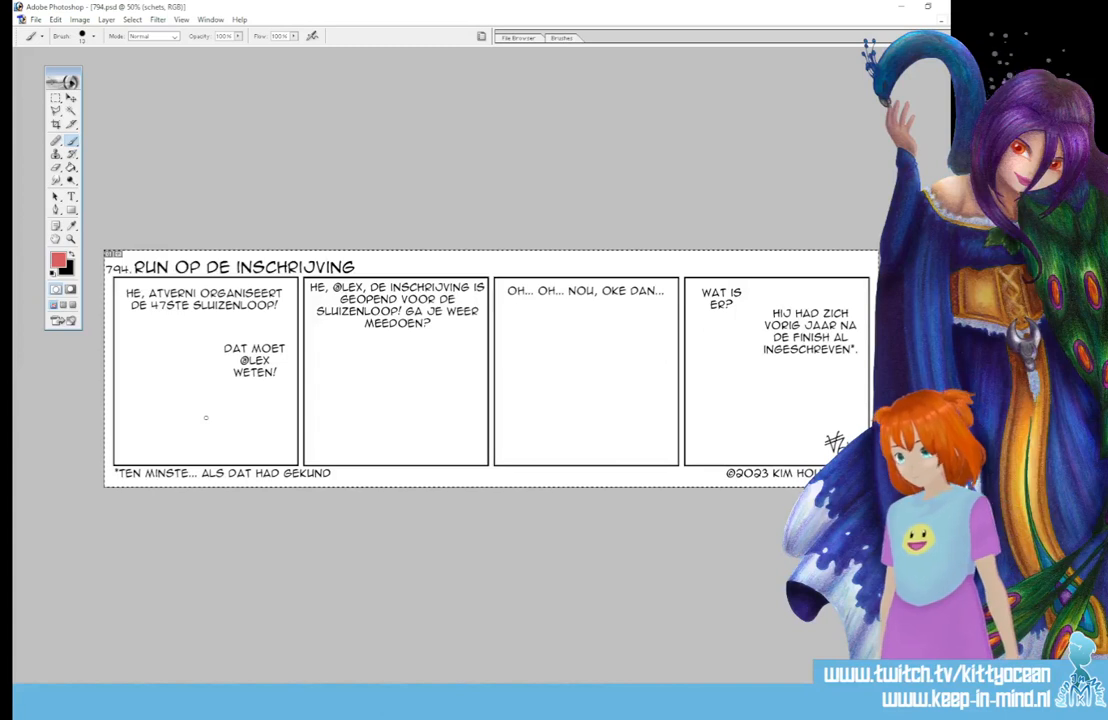
- Deselect everything, save and close 794.psd, and maximize its document window once it is reopened
key("ctrl+d")
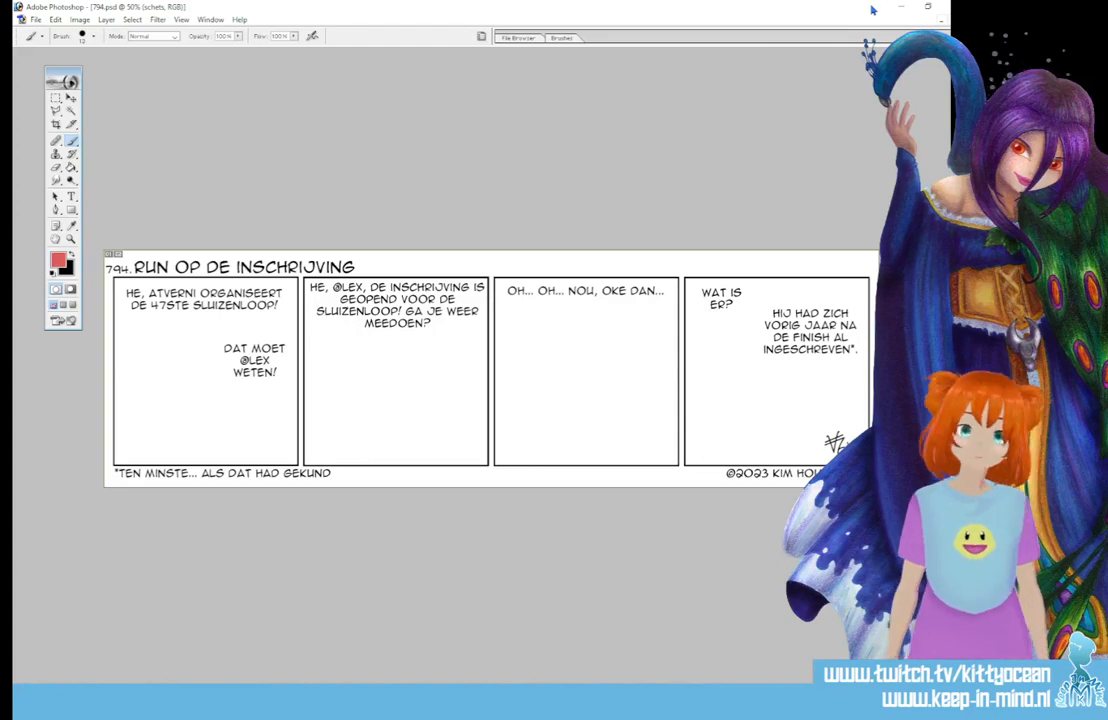
left_click(946, 6)
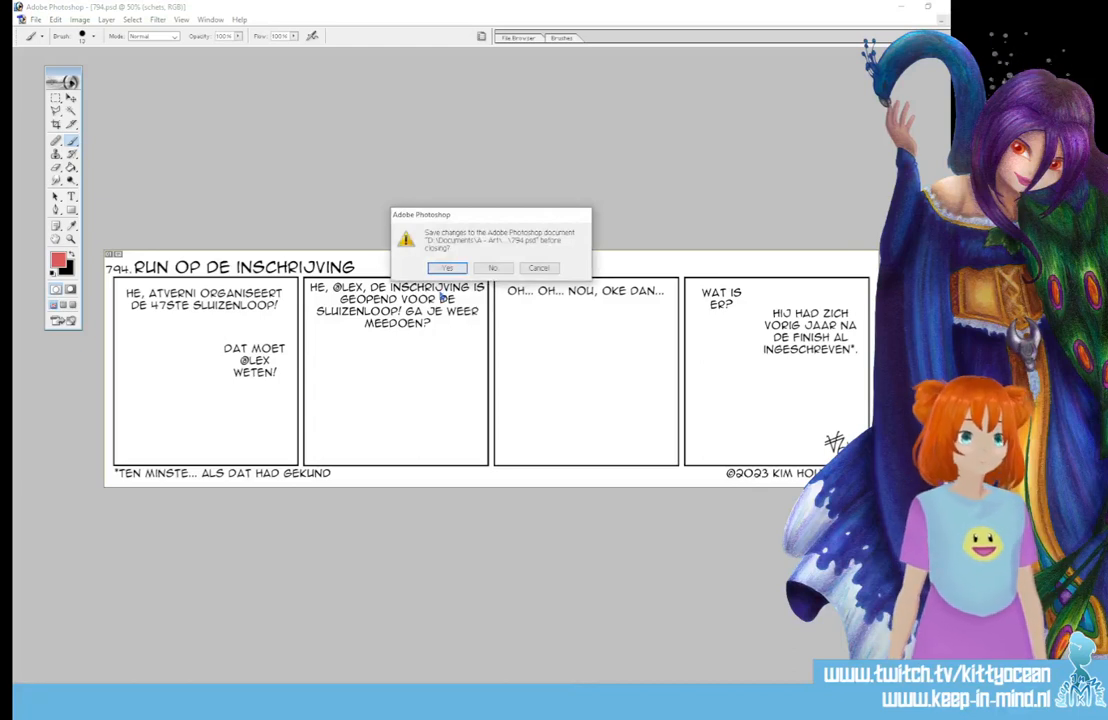
left_click(458, 272)
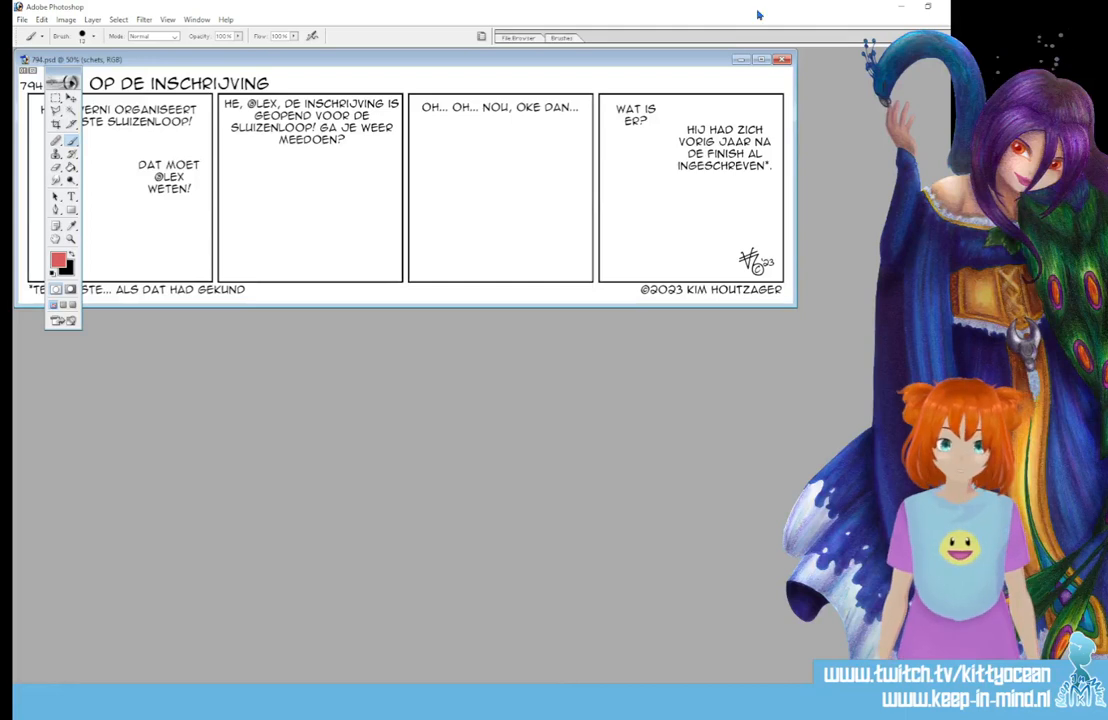
double_click(648, 59)
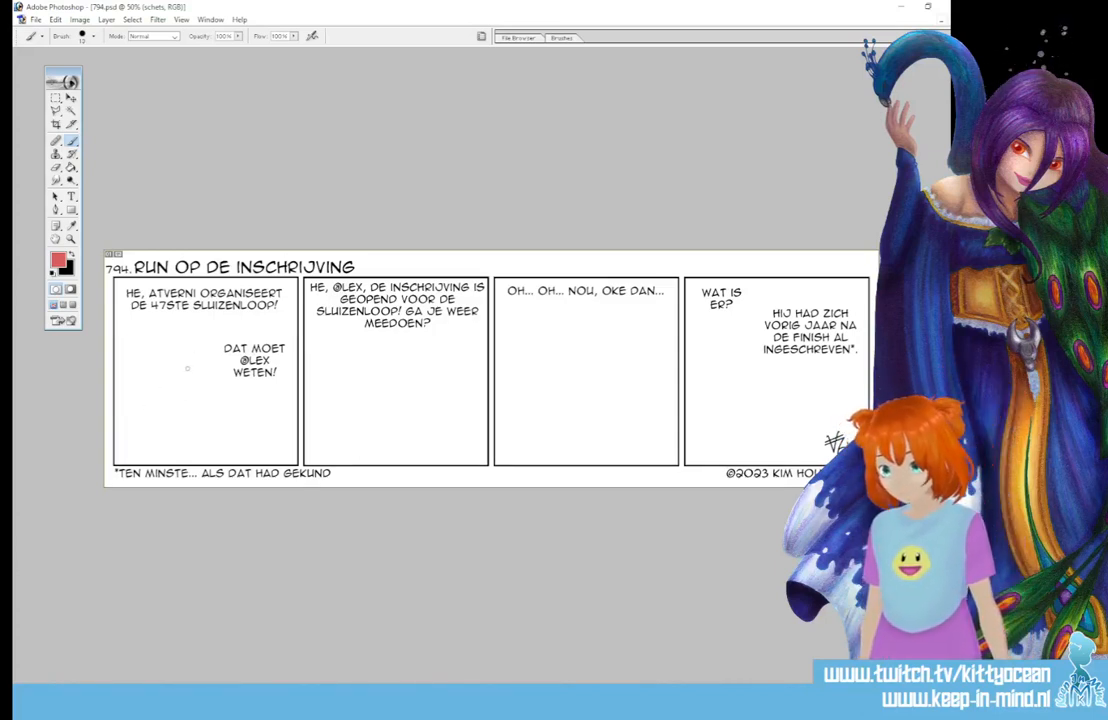
- Sketch a round head with facial guidelines, a neck and a torso below the dialogue in the first panel
mouse_move(213, 366)
left_mouse_down()
mouse_move(178, 380)
mouse_move(190, 375)
mouse_move(210, 403)
mouse_move(202, 396)
mouse_move(226, 365)
mouse_move(208, 440)
left_mouse_up()
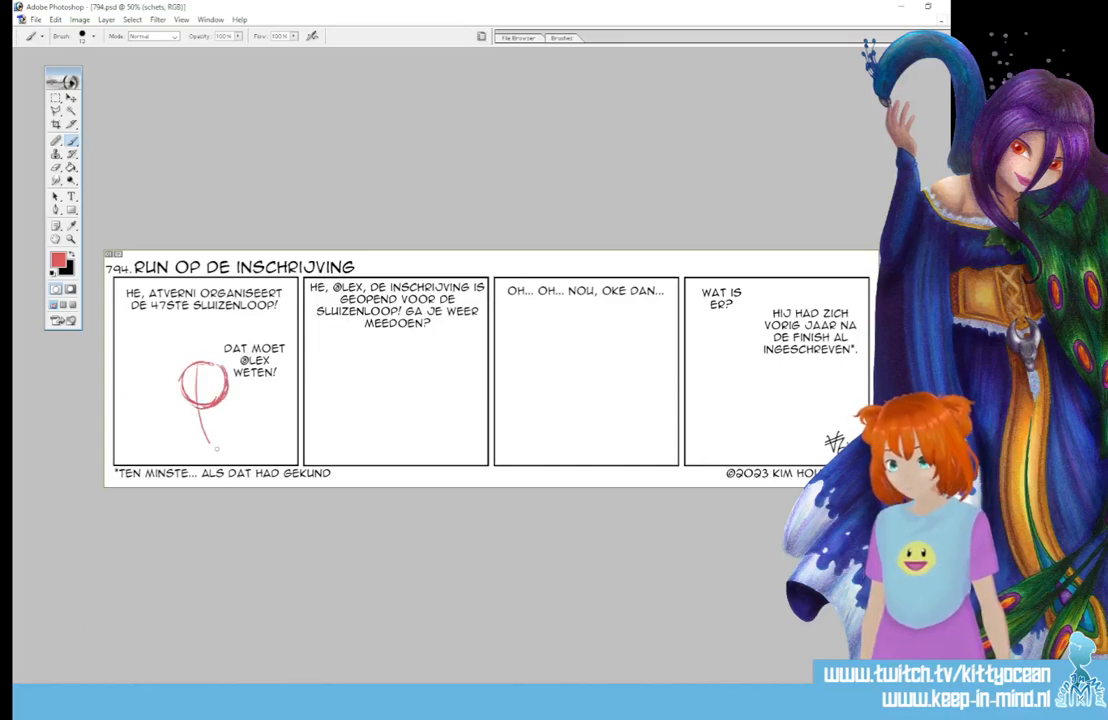
mouse_move(180, 385)
left_mouse_down()
mouse_move(231, 389)
mouse_move(202, 411)
left_mouse_up()
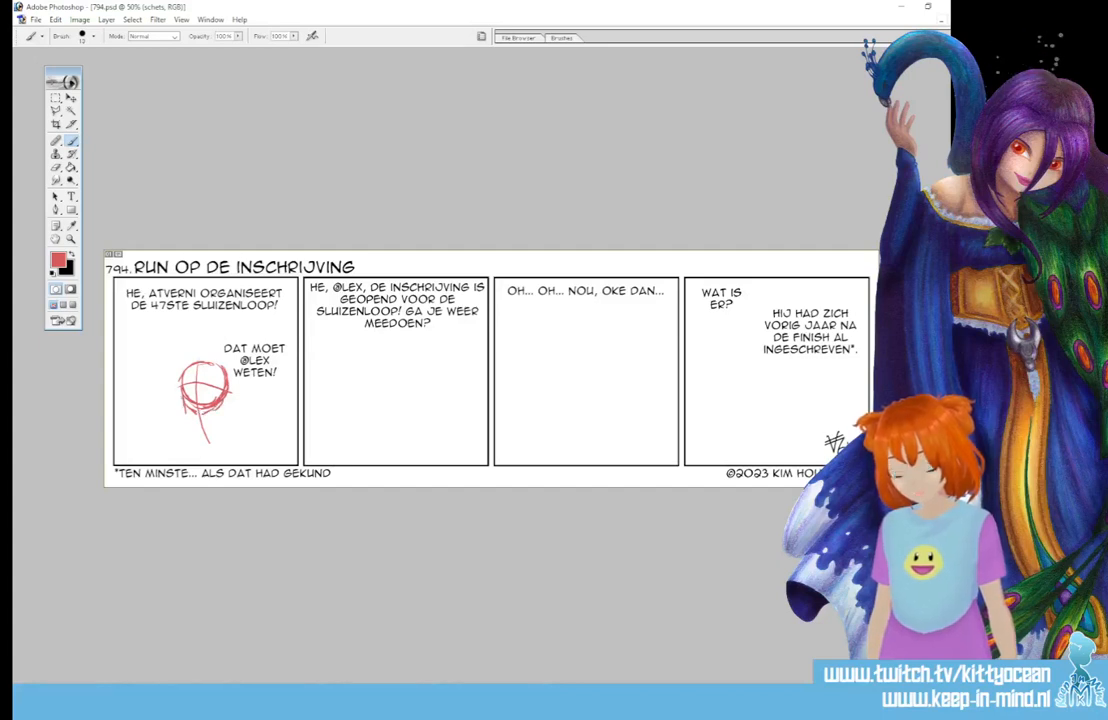
mouse_move(198, 412)
left_mouse_down()
mouse_move(223, 402)
mouse_move(190, 408)
mouse_move(207, 408)
mouse_move(217, 391)
mouse_move(214, 426)
mouse_move(186, 428)
left_mouse_up()
mouse_move(214, 423)
left_mouse_down()
mouse_move(233, 427)
mouse_move(184, 434)
mouse_move(183, 464)
mouse_move(227, 462)
mouse_move(217, 447)
left_mouse_up()
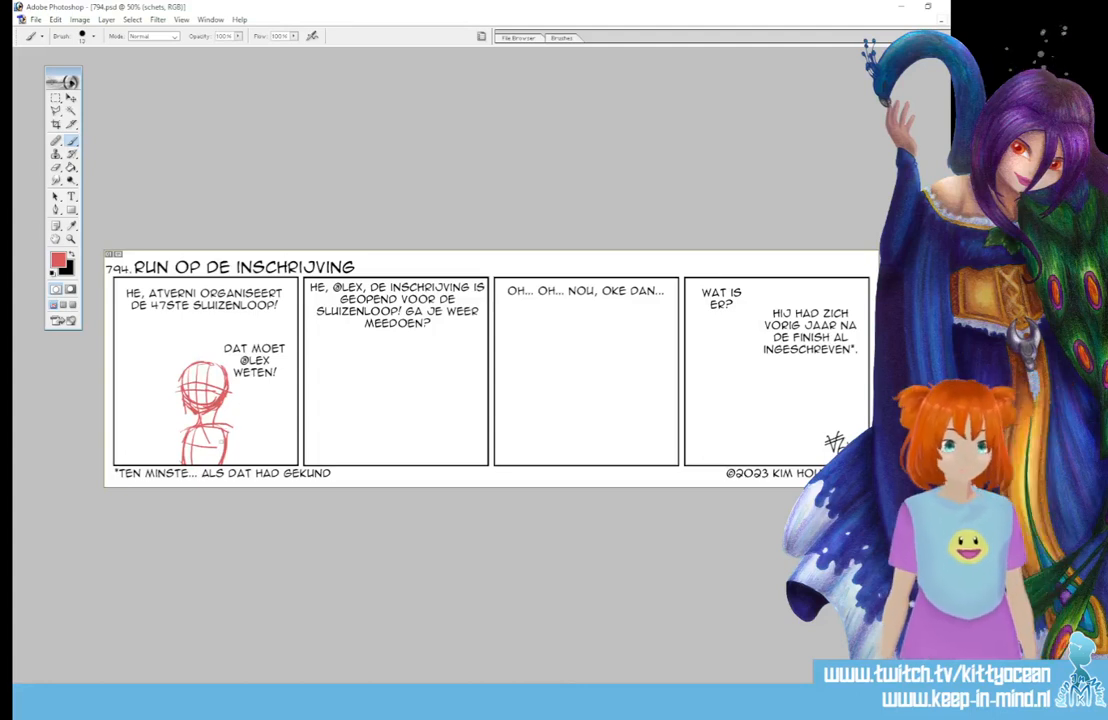
- Sketch both arms of the first panel's figure, with one hand raised toward the chin
mouse_move(221, 428)
left_mouse_down()
mouse_move(246, 463)
mouse_move(228, 462)
left_mouse_up()
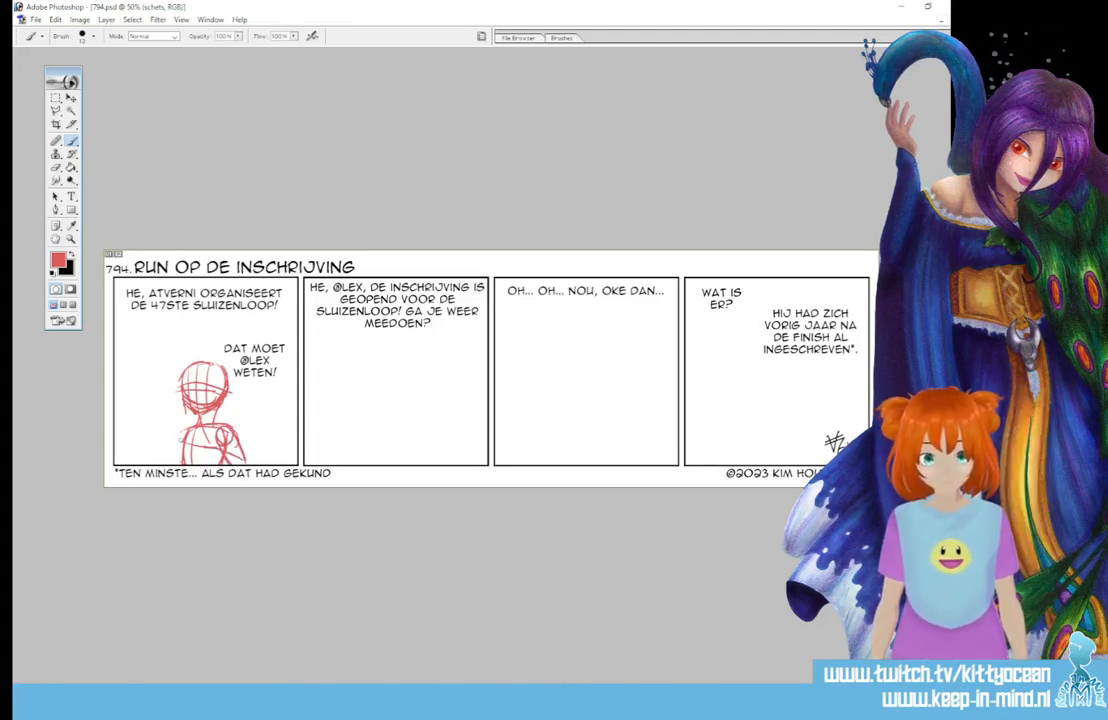
mouse_move(189, 427)
left_mouse_down()
mouse_move(167, 448)
mouse_move(171, 463)
left_mouse_up()
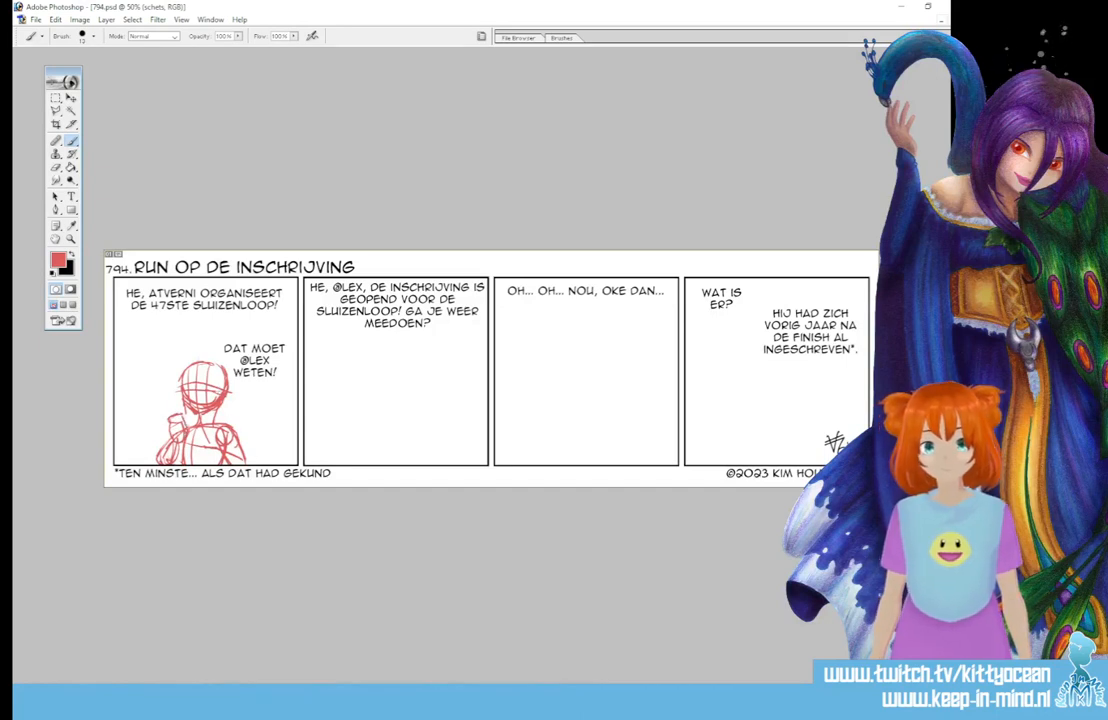
left_click_drag(238, 434, 252, 463)
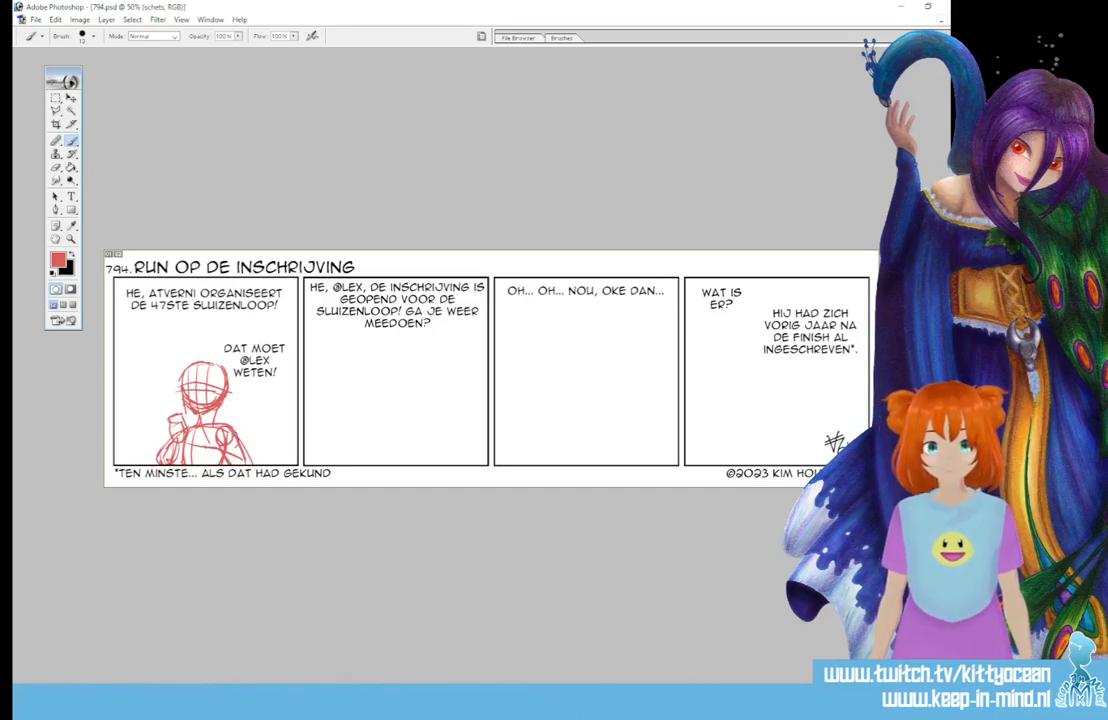
mouse_move(187, 372)
left_mouse_down()
mouse_move(179, 378)
mouse_move(193, 387)
left_mouse_up()
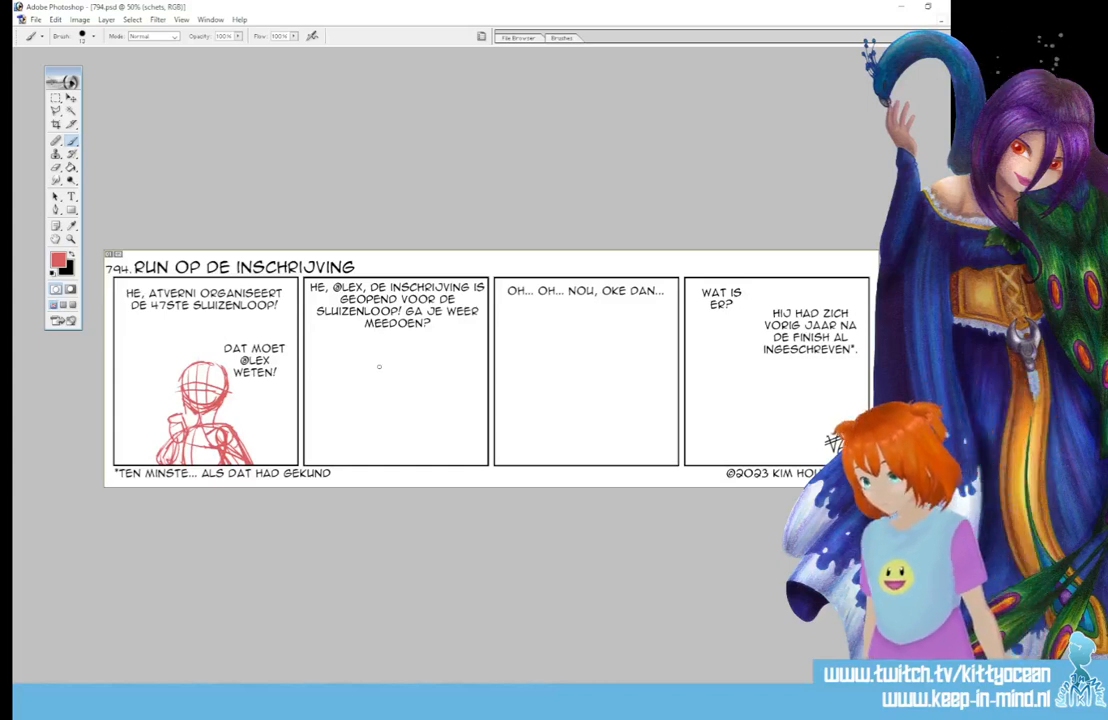
- Sketch a round head with facial guidelines, a neck and a torso below the dialogue in the second panel
mouse_move(410, 360)
left_mouse_down()
mouse_move(378, 369)
mouse_move(379, 400)
mouse_move(407, 402)
mouse_move(409, 357)
left_mouse_up()
left_click_drag(413, 402, 416, 430)
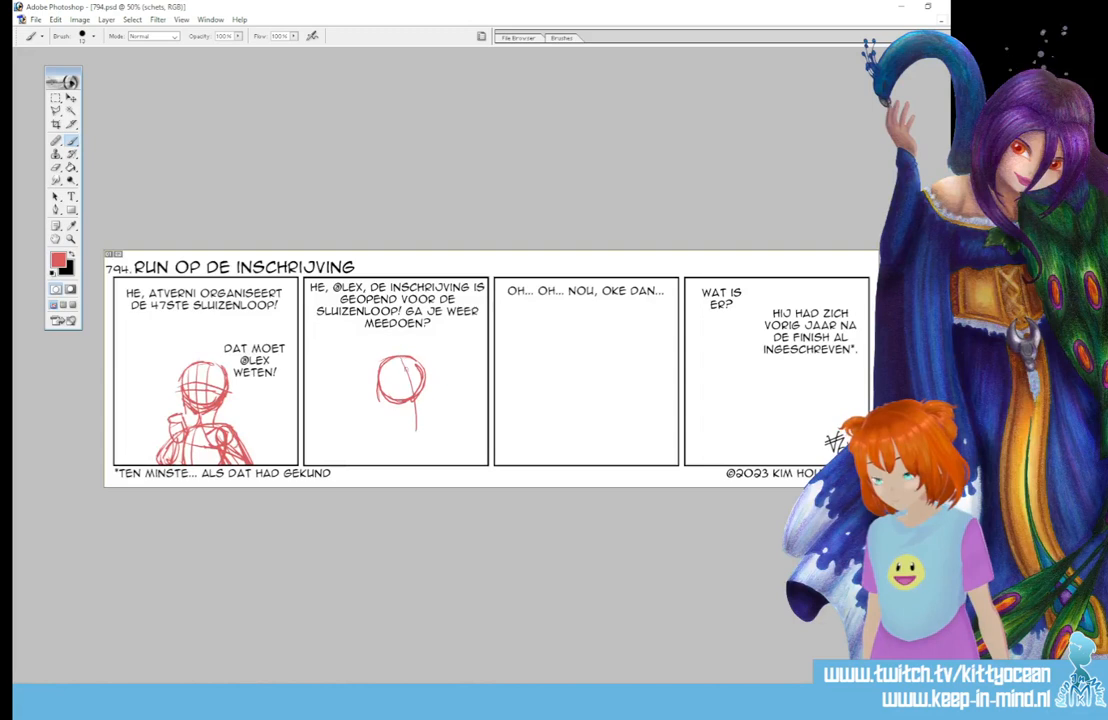
left_click_drag(405, 369, 412, 441)
left_click_drag(425, 390, 415, 411)
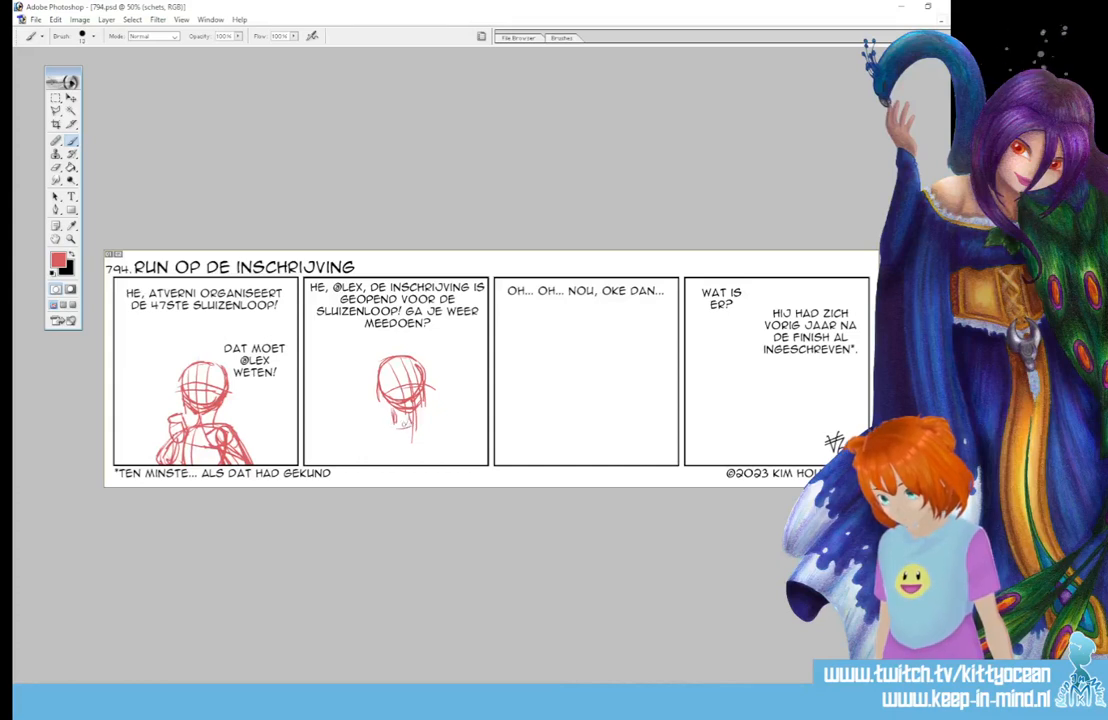
mouse_move(407, 418)
left_mouse_down()
mouse_move(387, 428)
mouse_move(397, 463)
mouse_move(434, 455)
mouse_move(424, 463)
left_mouse_up()
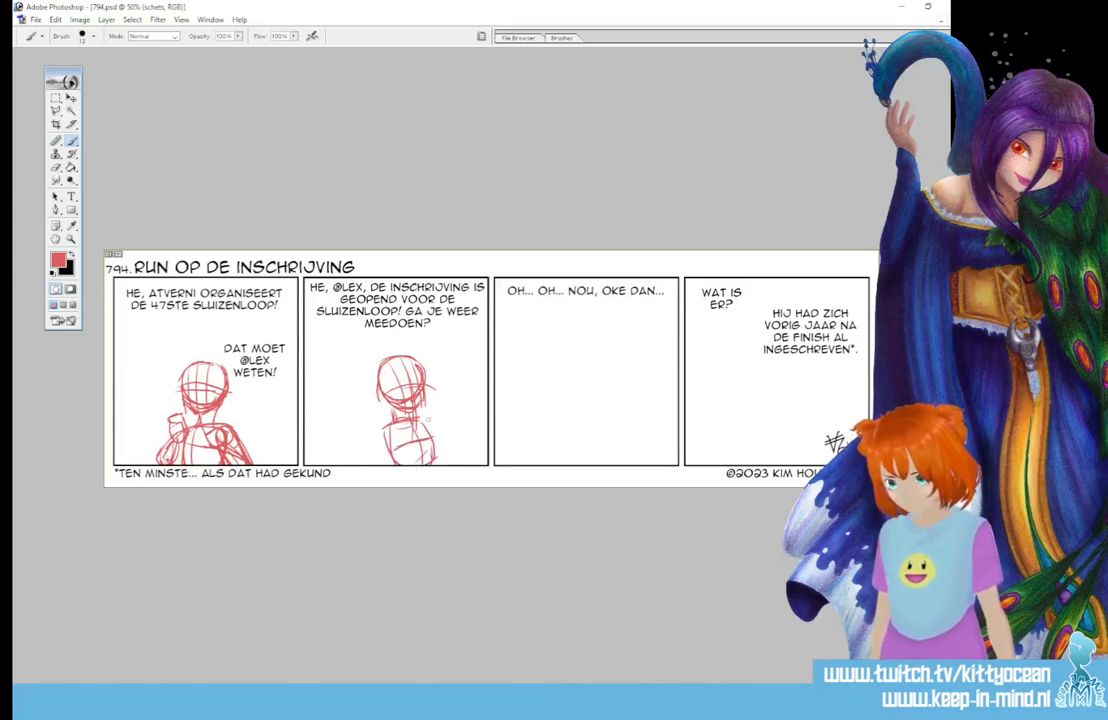
- Sketch the second panel figure's arms, one bent up to the face and the other raised with an open hand
left_click_drag(381, 425, 382, 427)
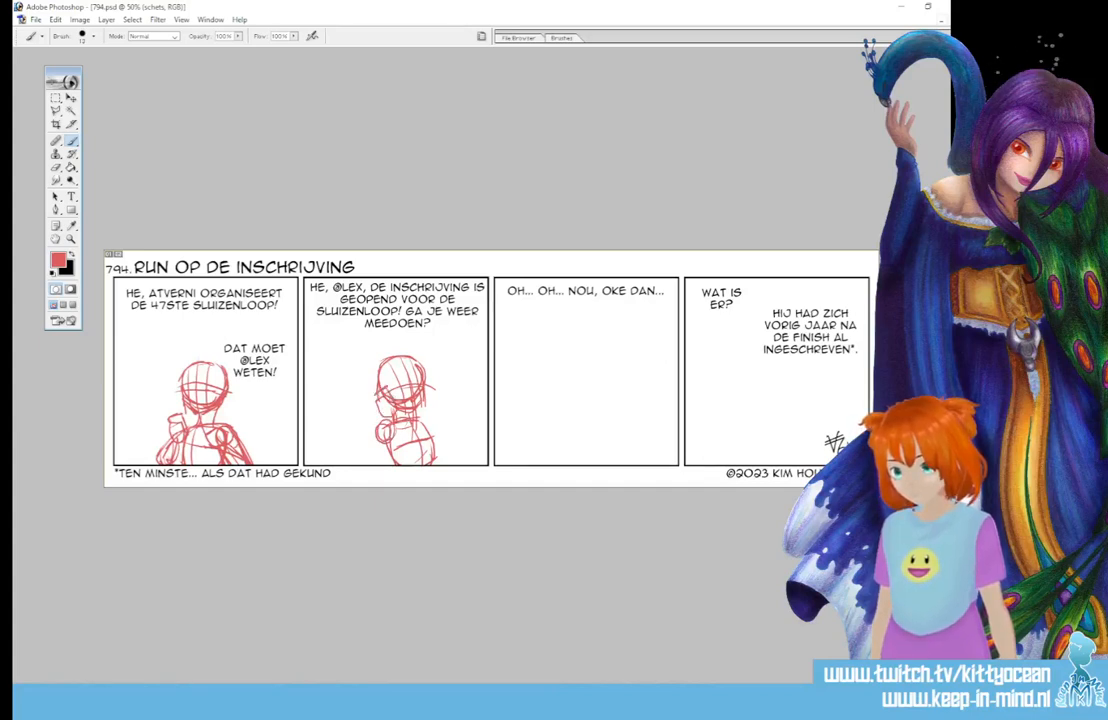
left_click_drag(379, 421, 372, 454)
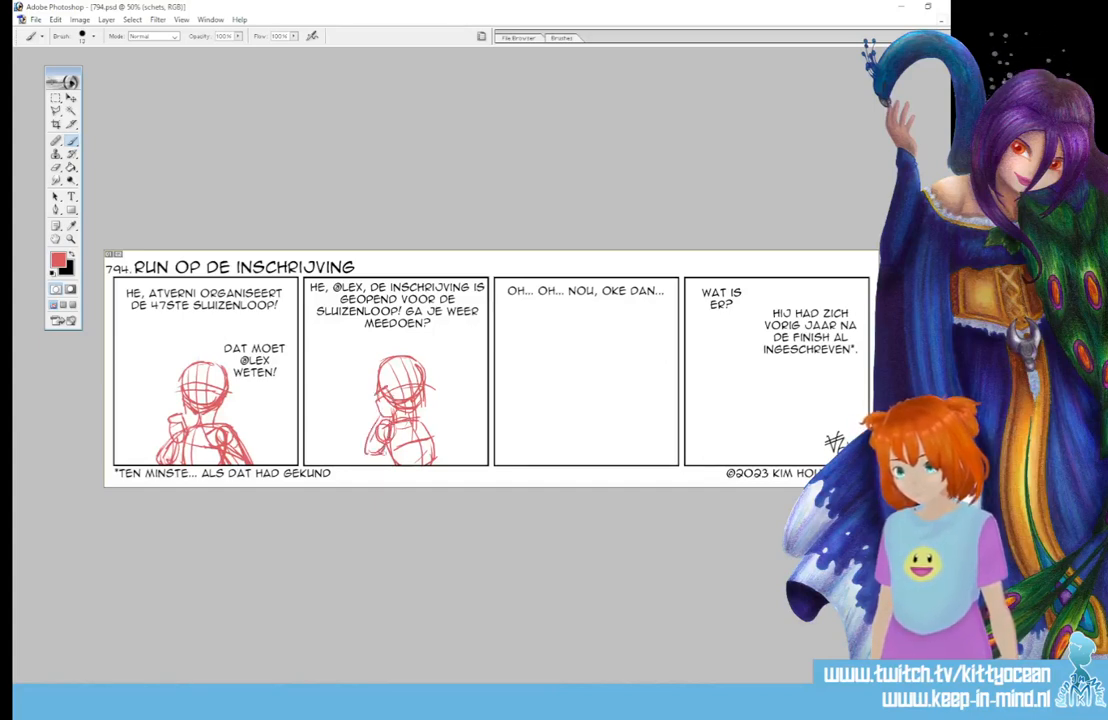
mouse_move(369, 359)
left_mouse_down()
mouse_move(368, 374)
mouse_move(385, 380)
mouse_move(377, 396)
left_mouse_up()
left_click_drag(444, 438, 448, 453)
mouse_move(449, 406)
left_mouse_down()
mouse_move(437, 446)
mouse_move(455, 428)
mouse_move(450, 395)
mouse_move(473, 378)
left_mouse_up()
mouse_move(473, 379)
left_mouse_down()
mouse_move(465, 393)
mouse_move(463, 378)
mouse_move(462, 401)
left_mouse_up()
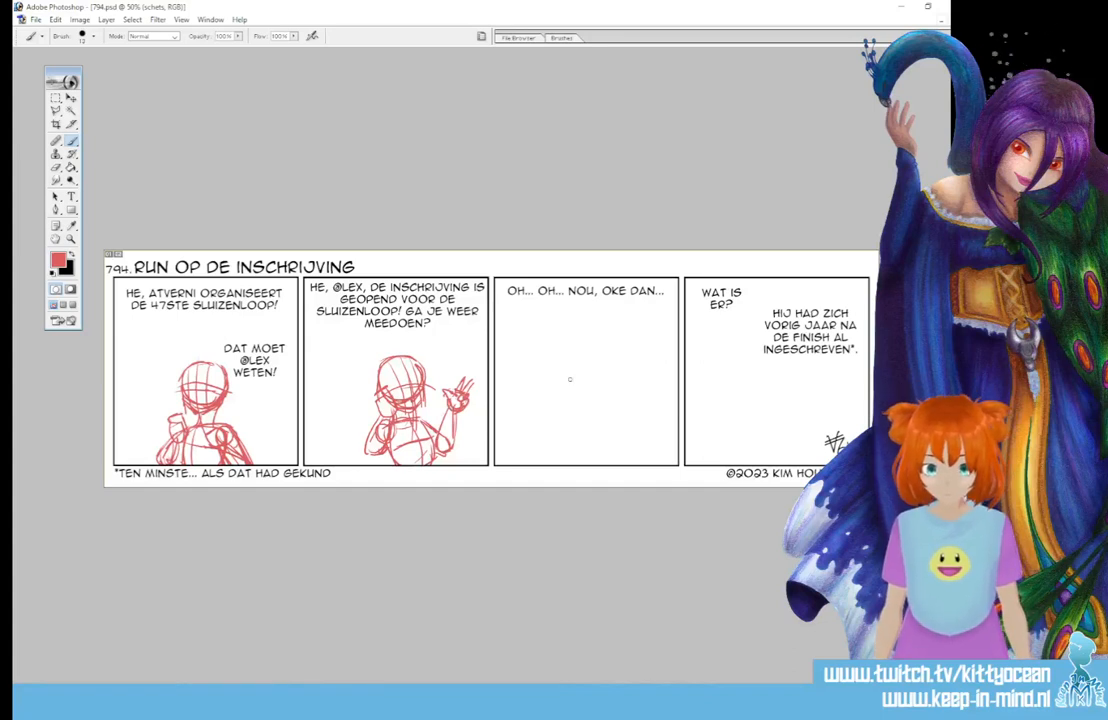
- Sketch a turned figure with a tilted head, a torso and a bent arm in the third panel
mouse_move(560, 462)
left_mouse_down()
mouse_move(612, 368)
mouse_move(575, 370)
mouse_move(575, 405)
mouse_move(600, 408)
mouse_move(619, 385)
mouse_move(604, 362)
left_mouse_up()
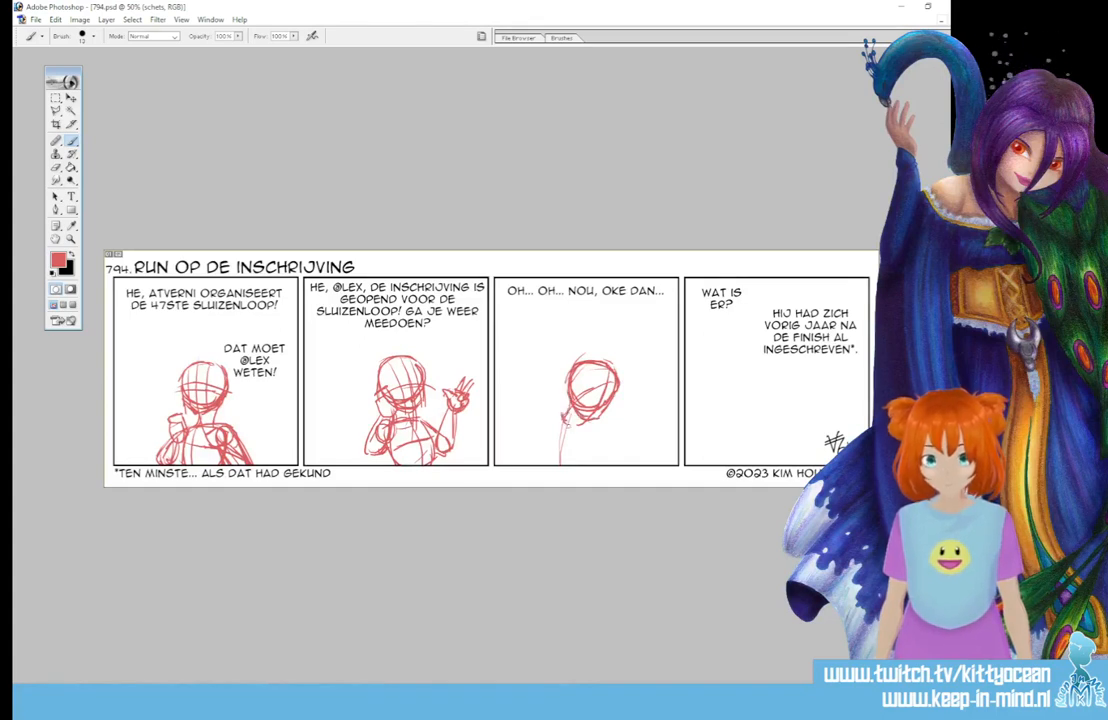
mouse_move(562, 398)
left_mouse_down()
mouse_move(540, 436)
mouse_move(549, 454)
mouse_move(578, 456)
mouse_move(541, 432)
left_mouse_up()
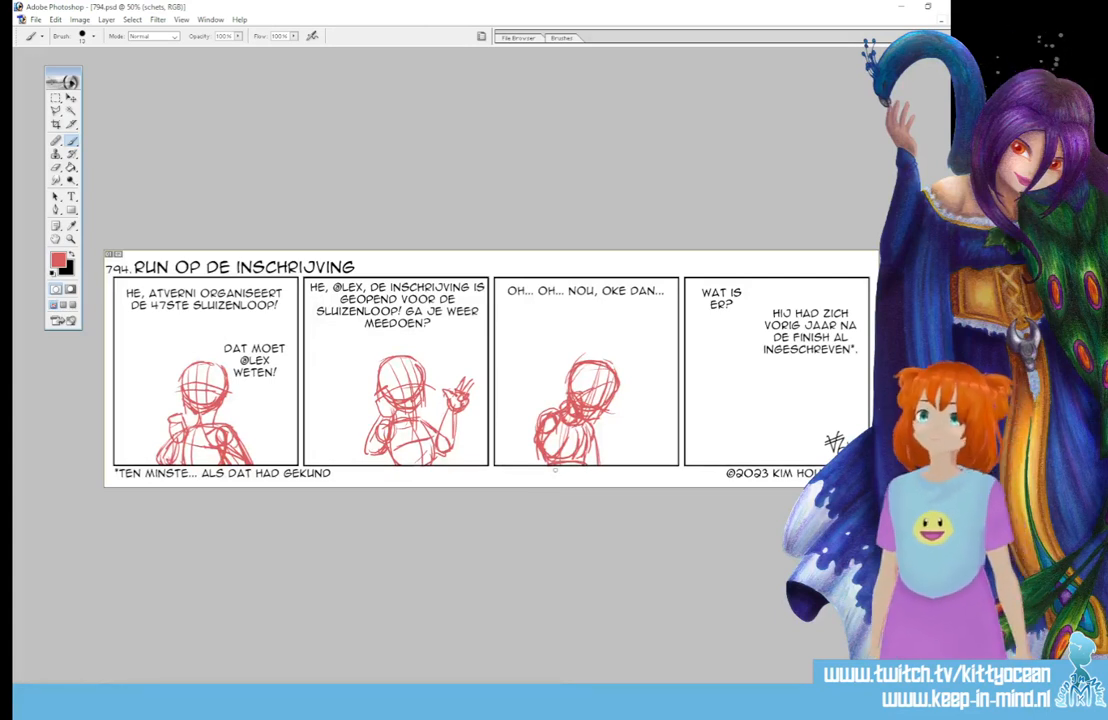
- Select the third panel's figure with the freehand Lasso, move it toward the panel's right border, and deselect it
left_click(56, 111)
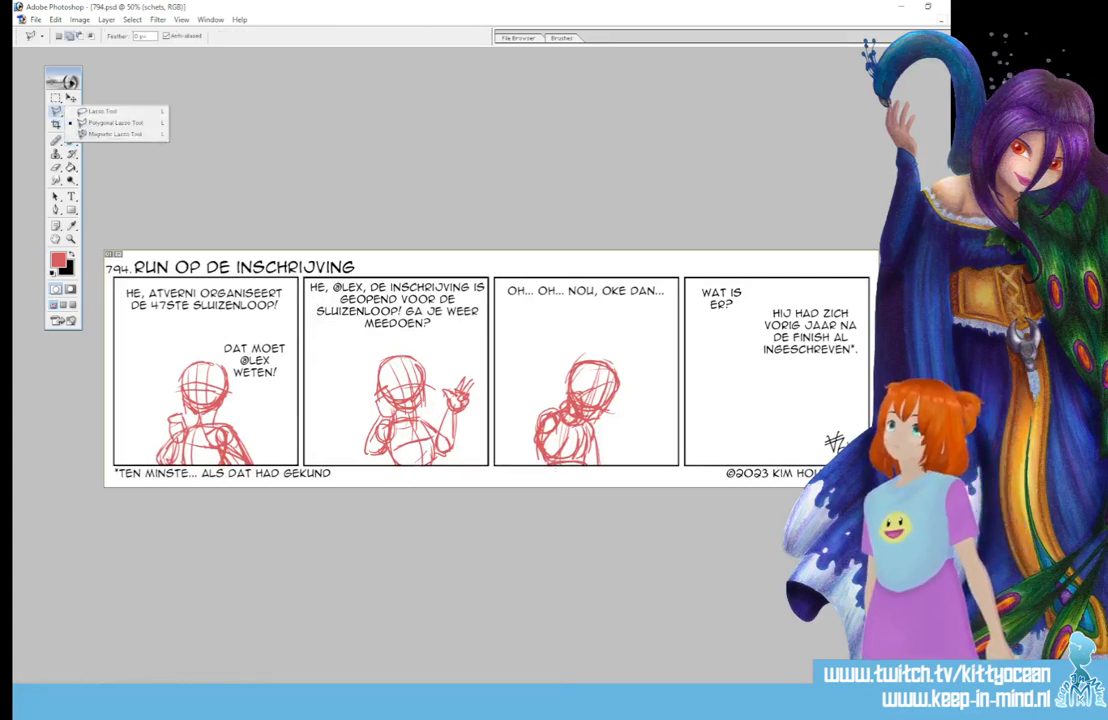
left_click(110, 111)
mouse_move(532, 470)
left_mouse_down()
mouse_move(638, 410)
mouse_move(612, 486)
left_mouse_up()
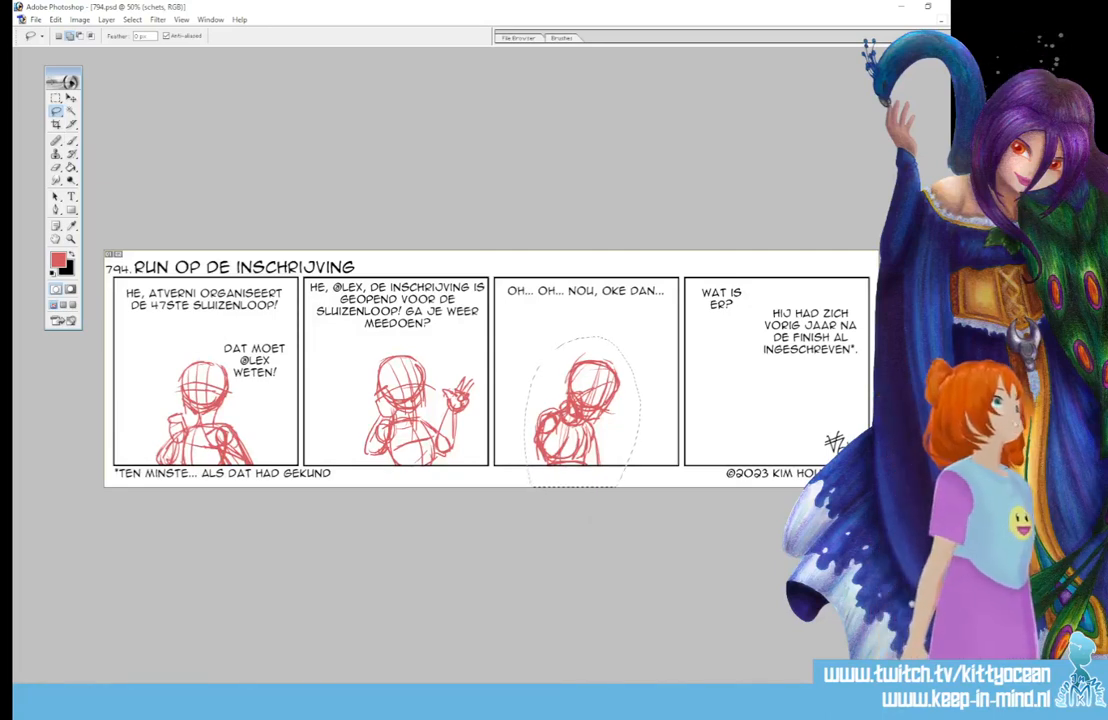
key("ctrl+d")
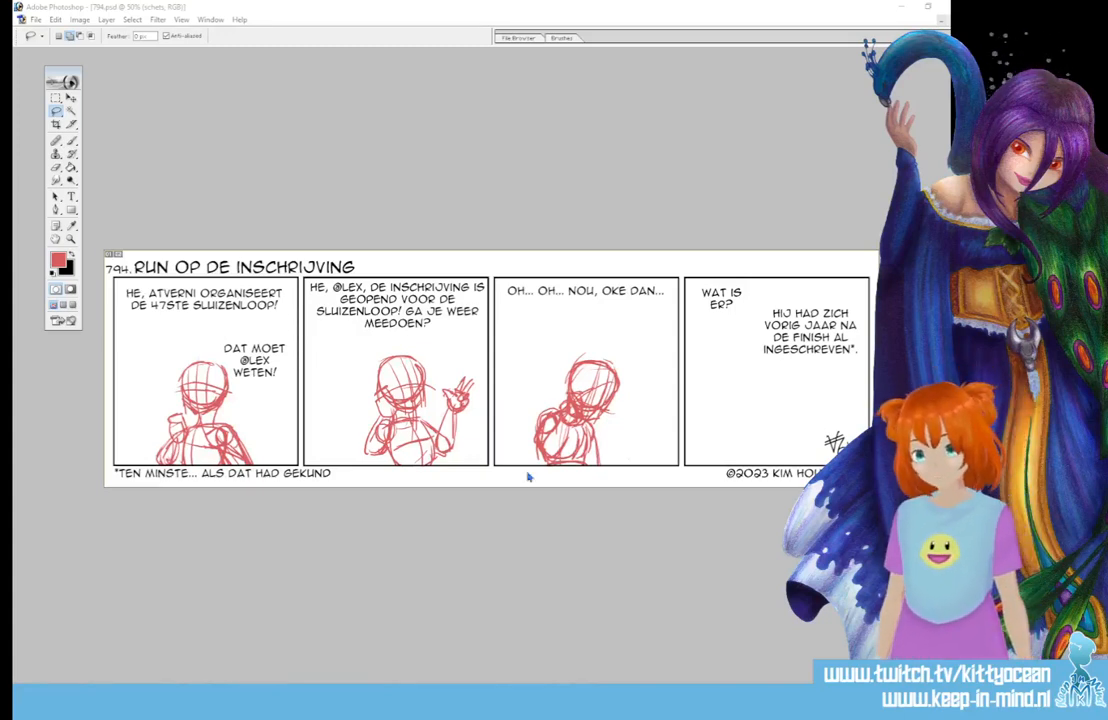
left_click_drag(529, 478, 534, 485)
left_click(71, 98)
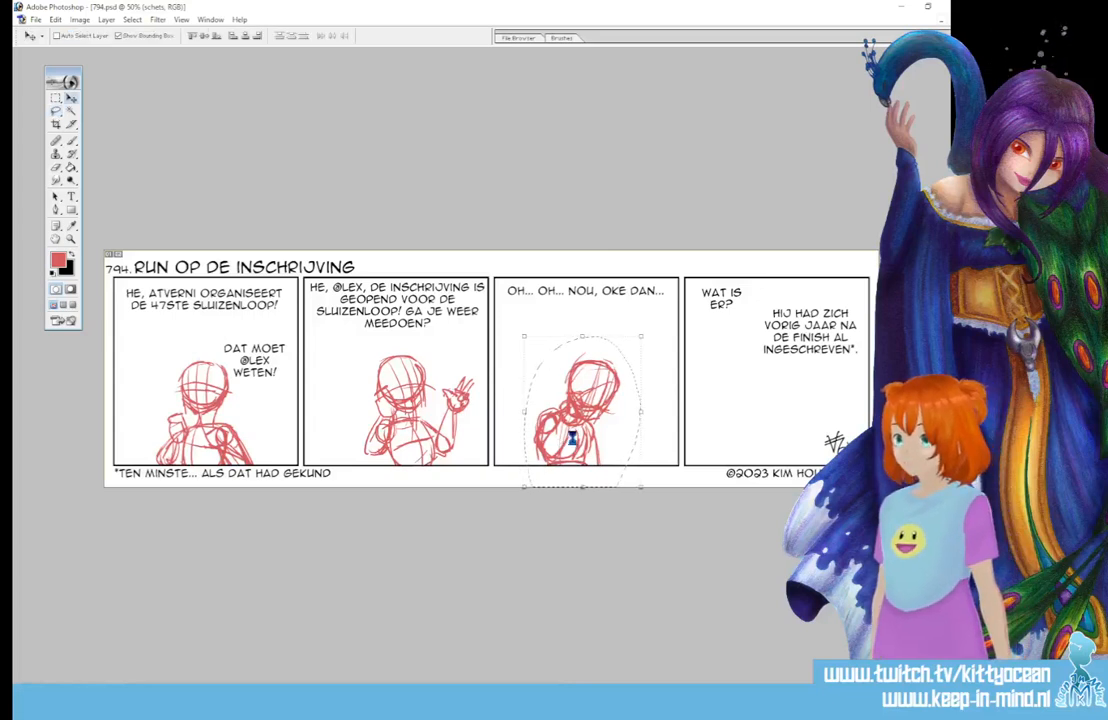
left_click_drag(565, 385, 606, 422)
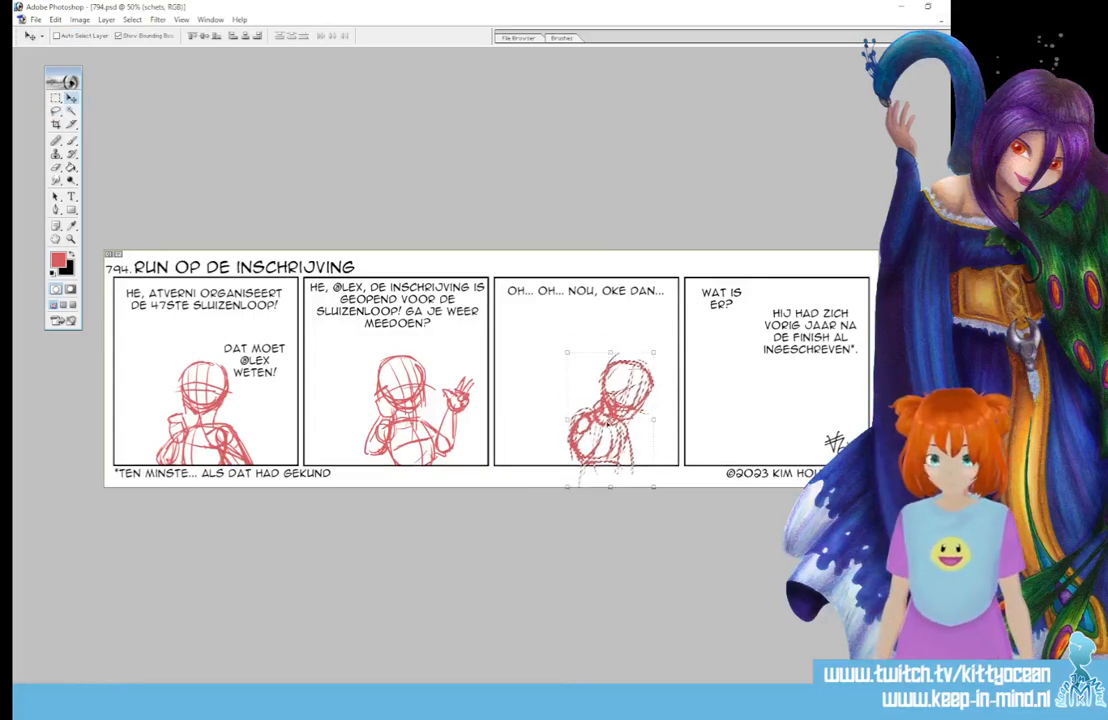
key("ctrl+d")
- Brush a small, partly cropped figure at the third panel's left border with a question mark beside its head
left_click(71, 141)
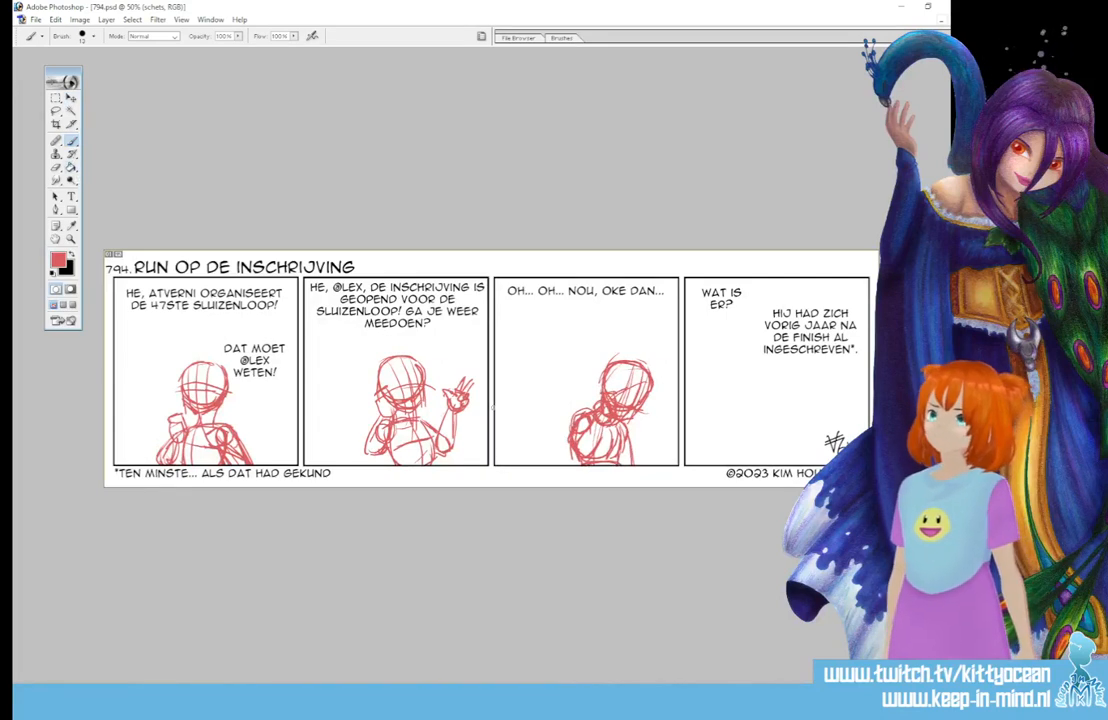
mouse_move(512, 383)
left_mouse_down()
mouse_move(520, 378)
mouse_move(506, 398)
mouse_move(516, 382)
mouse_move(520, 403)
mouse_move(524, 392)
mouse_move(500, 416)
left_mouse_up()
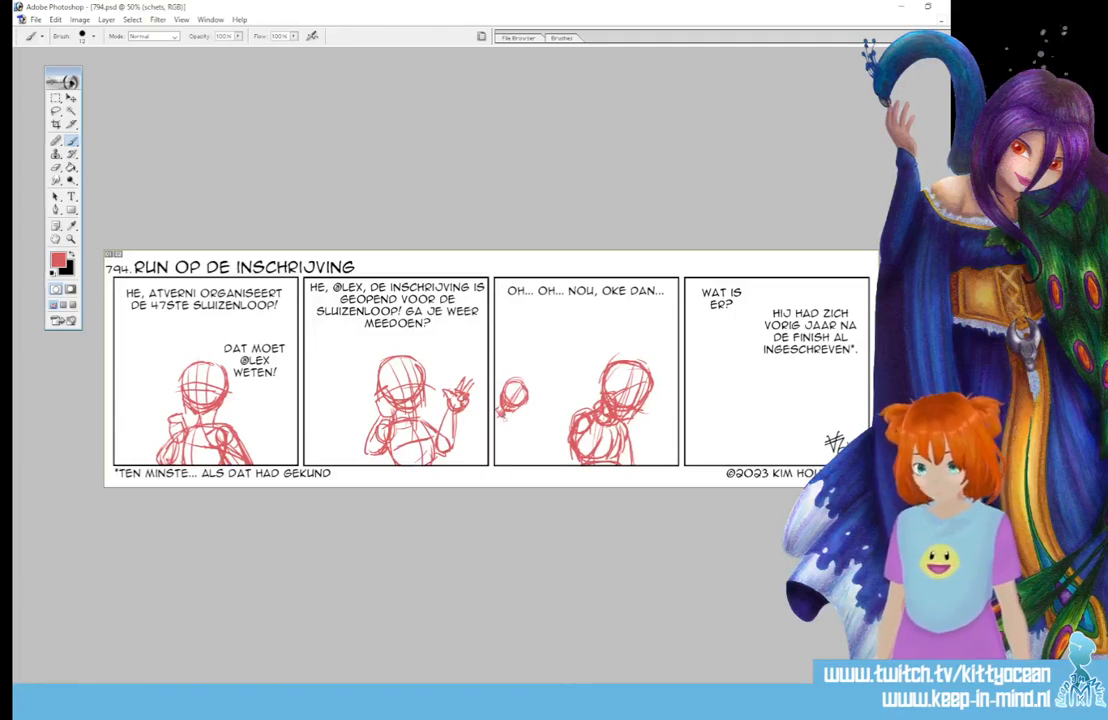
left_click_drag(504, 418, 501, 432)
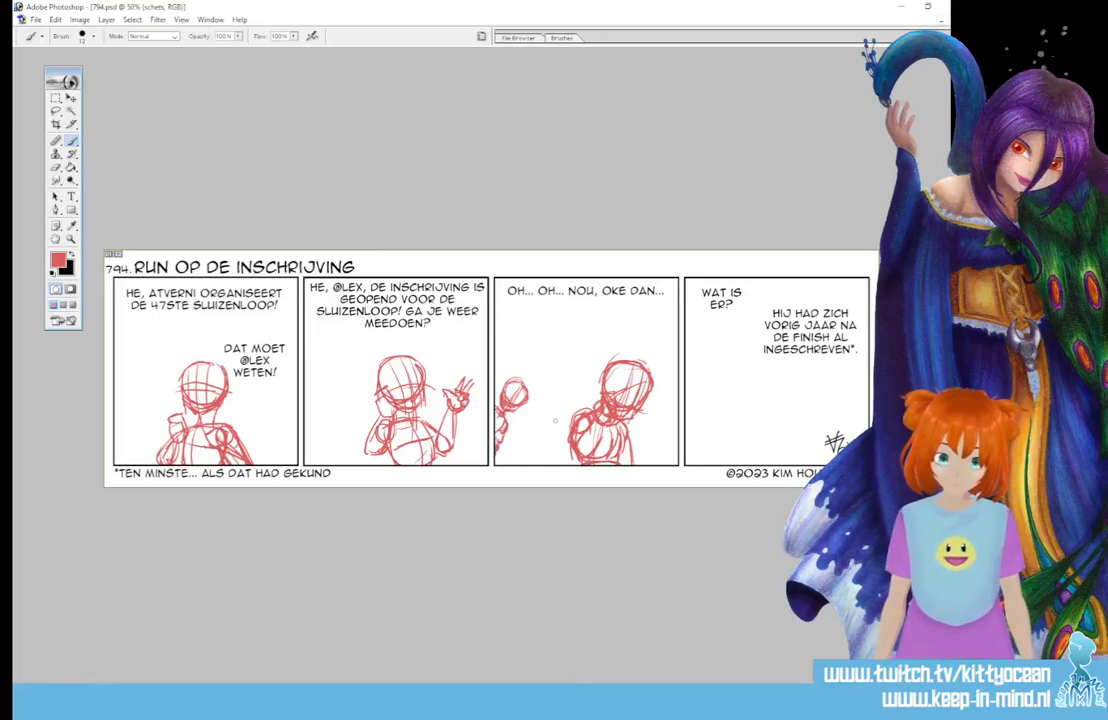
left_click_drag(533, 374, 537, 383)
left_click(537, 388)
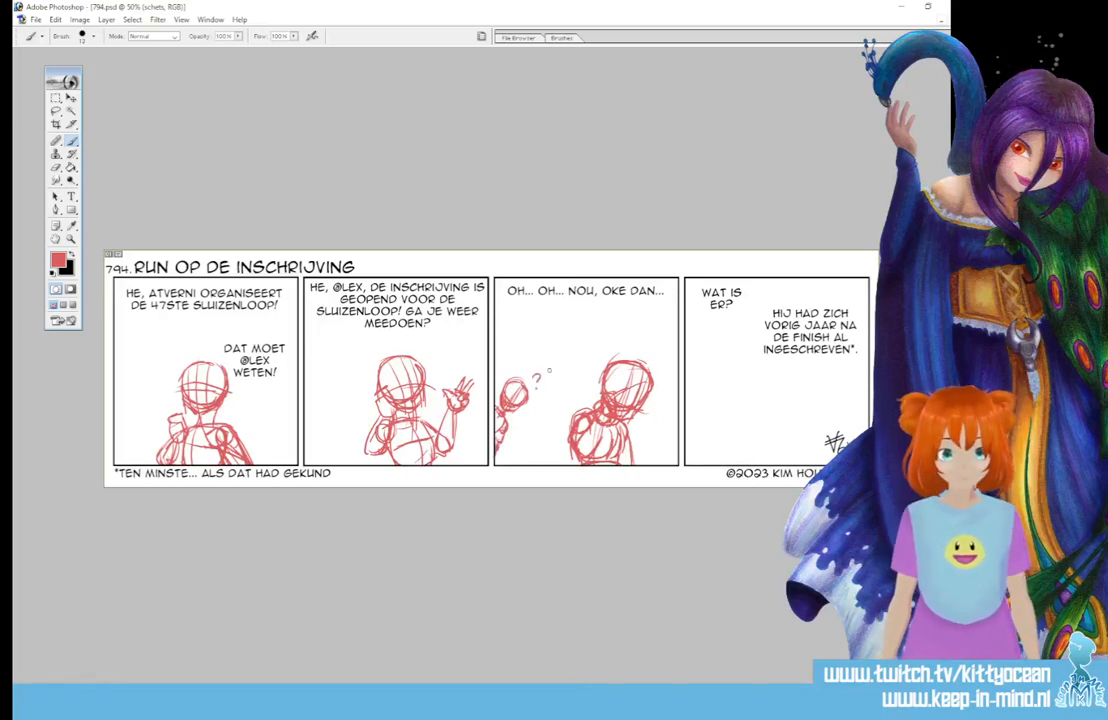
- Sketch a round head with facial guidelines below the "Wat is er?" dialogue in the fourth panel
mouse_move(703, 398)
left_mouse_down()
mouse_move(727, 396)
mouse_move(695, 415)
left_mouse_up()
mouse_move(698, 397)
left_mouse_down()
mouse_move(728, 395)
mouse_move(720, 434)
mouse_move(733, 392)
mouse_move(716, 456)
mouse_move(733, 420)
mouse_move(737, 434)
left_mouse_up()
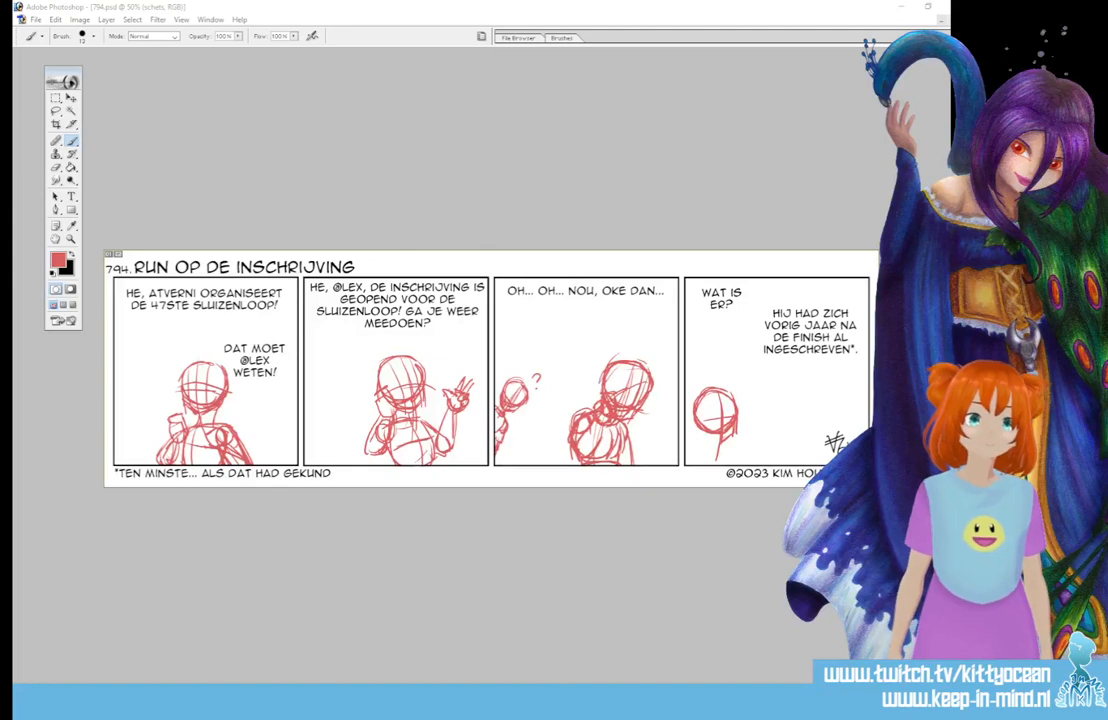
- Remove the space in the footnote's "Ten minste" so it reads "Tenminste"
left_click(71, 199)
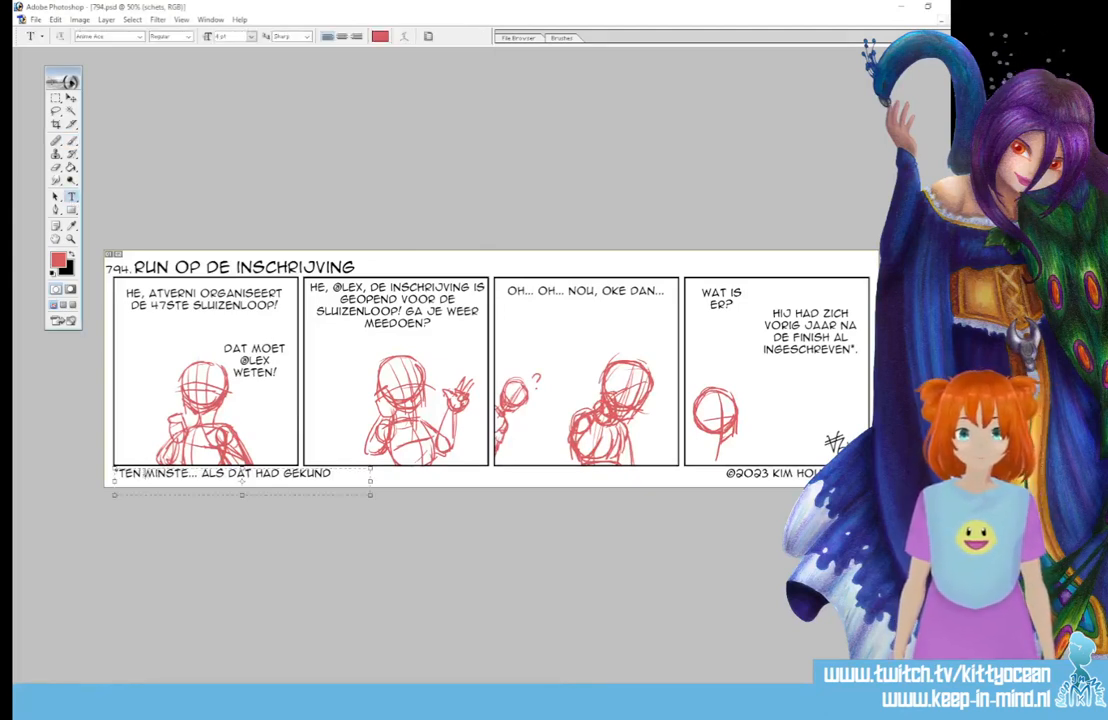
left_click(125, 451)
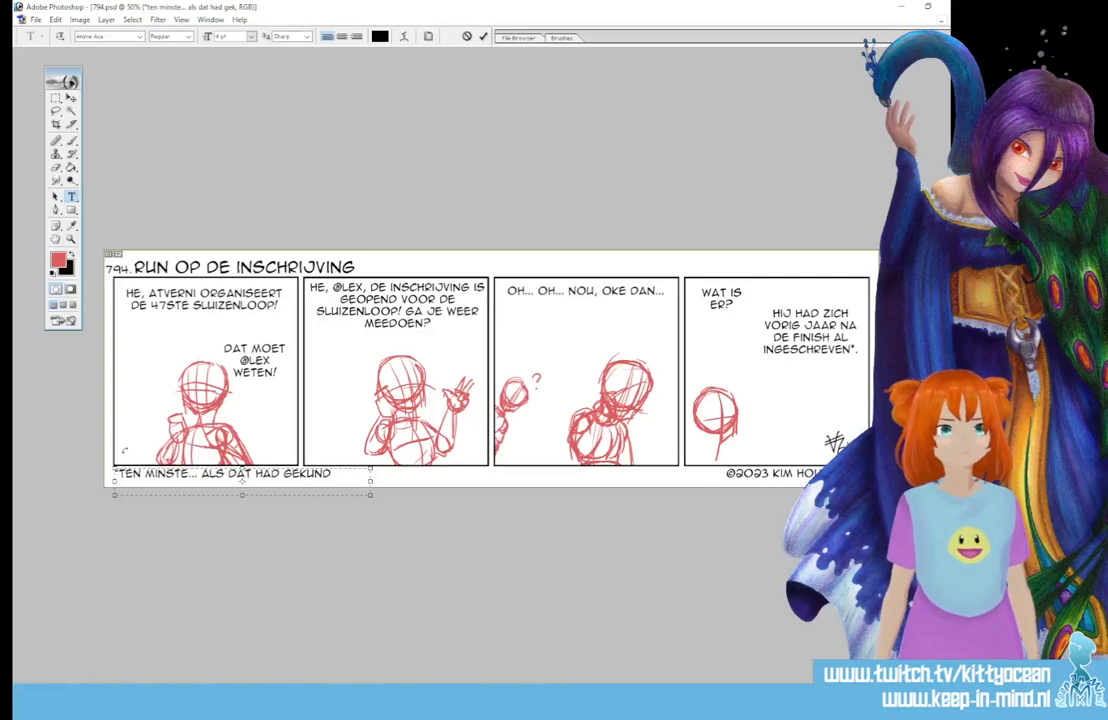
key("BackSpace")
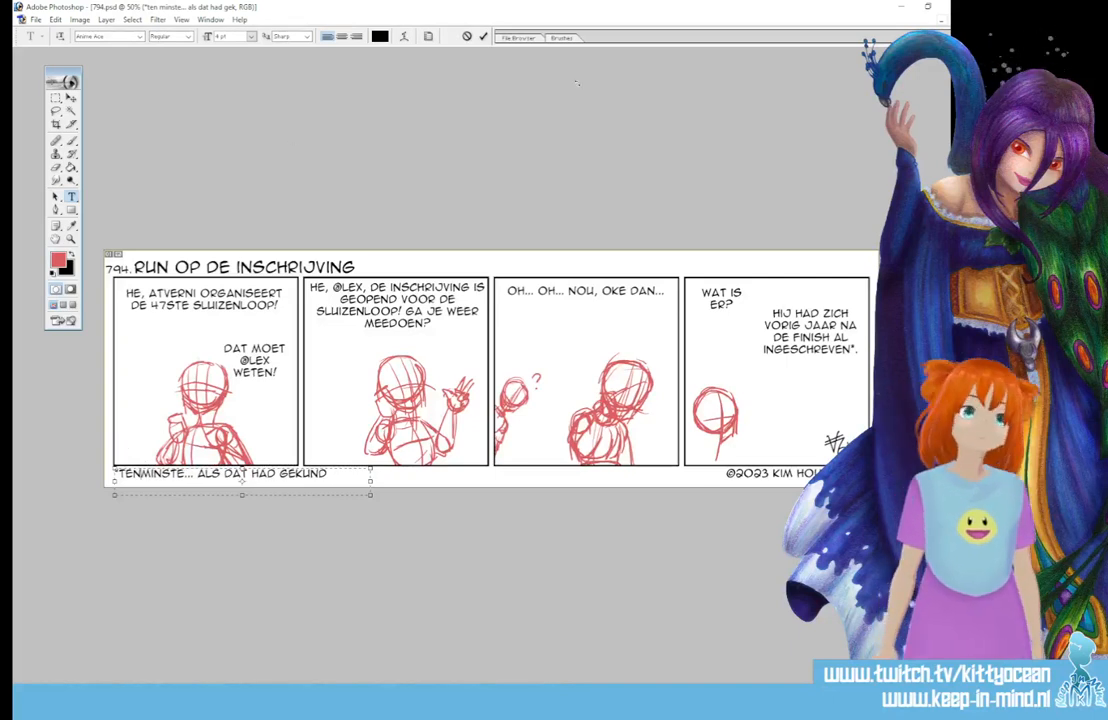
left_click(483, 36)
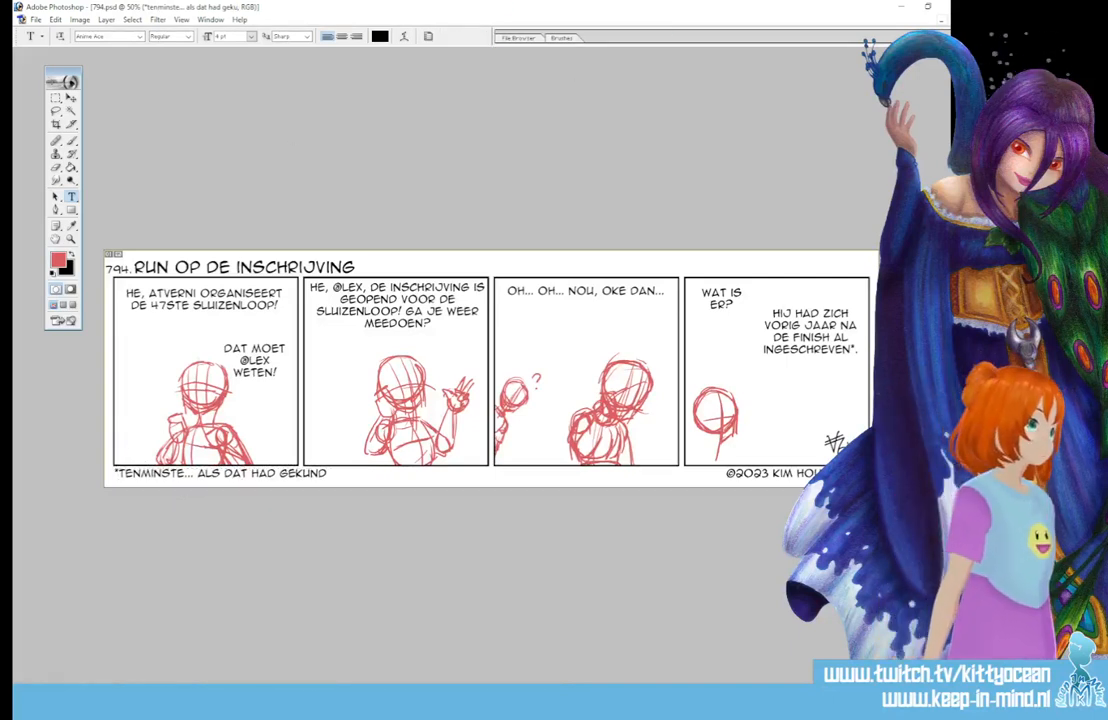
- On the "schets" layer, brush the fourth panel's figure below "Wat is er?" a torso and a raised hand with pointing finger
key("alt+bracketleft")
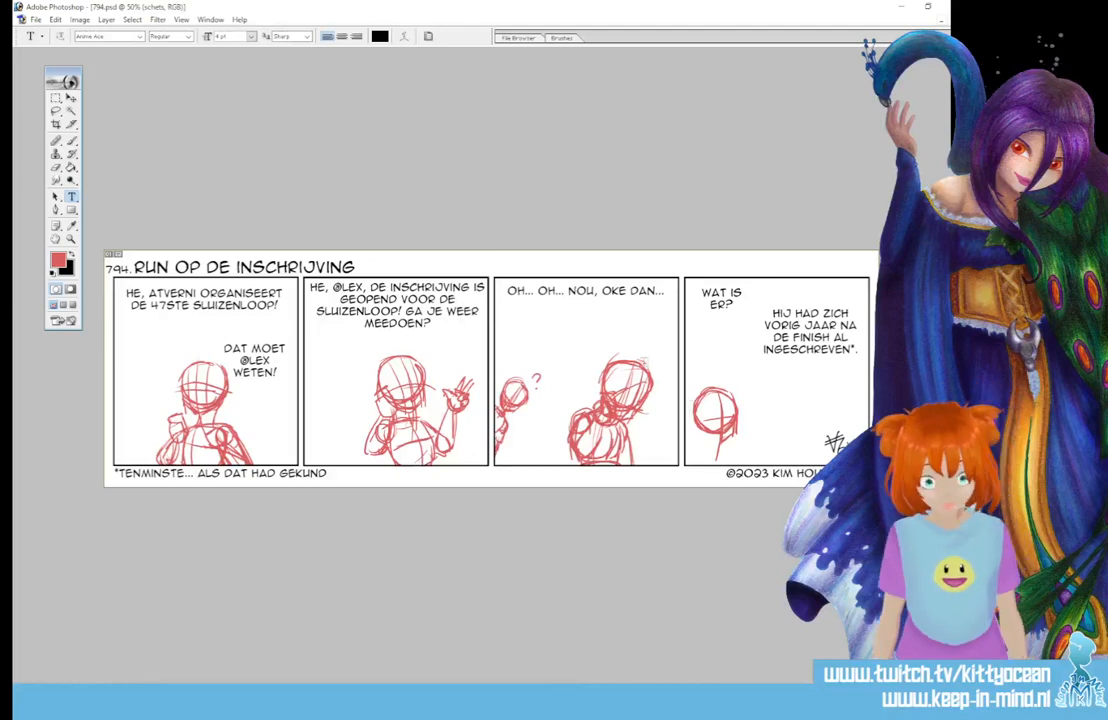
left_click(71, 141)
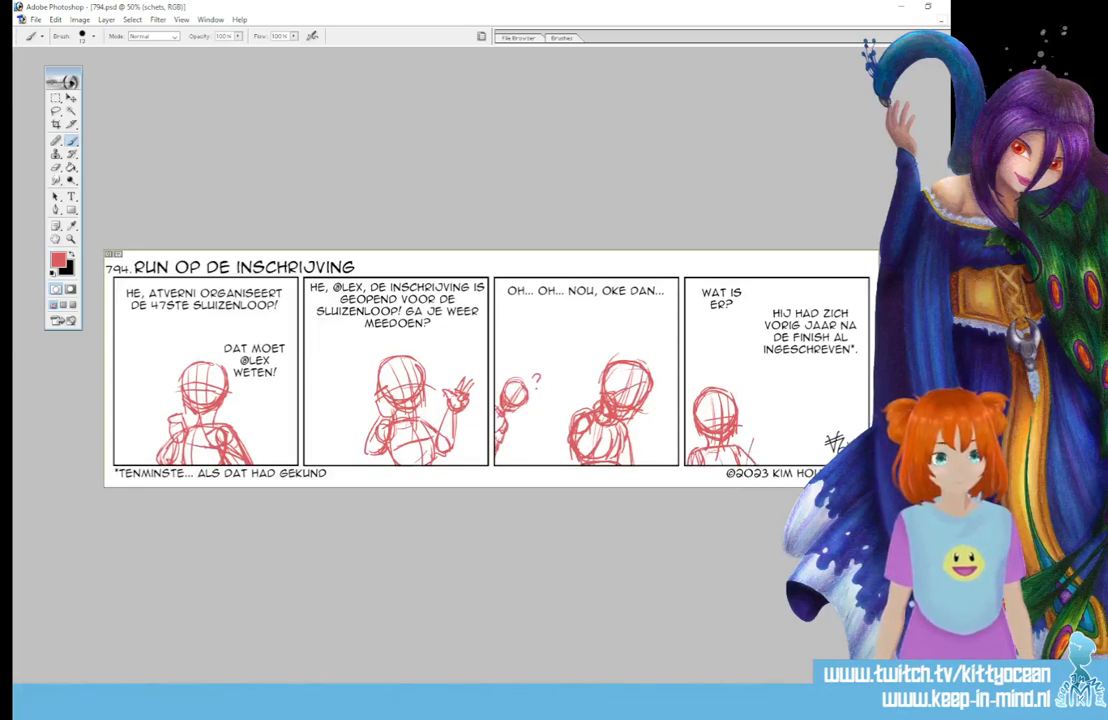
mouse_move(748, 446)
left_mouse_down()
mouse_move(762, 464)
mouse_move(754, 437)
mouse_move(764, 445)
left_mouse_up()
left_click_drag(765, 437, 767, 444)
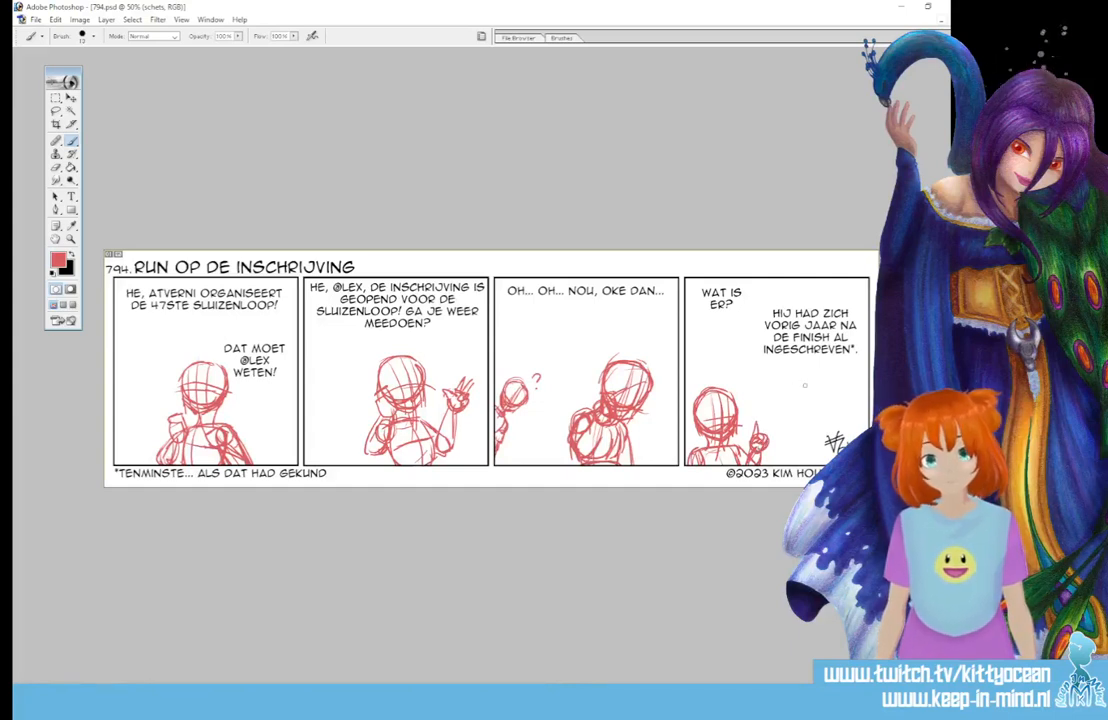
- Sketch a second figure's head with facial guidelines, neck and upper body below the fourth panel's "Hij had zich..." dialogue
mouse_move(830, 365)
left_mouse_down()
mouse_move(797, 365)
mouse_move(786, 386)
mouse_move(812, 408)
mouse_move(829, 384)
mouse_move(820, 405)
left_mouse_up()
mouse_move(831, 366)
left_mouse_down()
mouse_move(836, 396)
mouse_move(813, 437)
left_mouse_up()
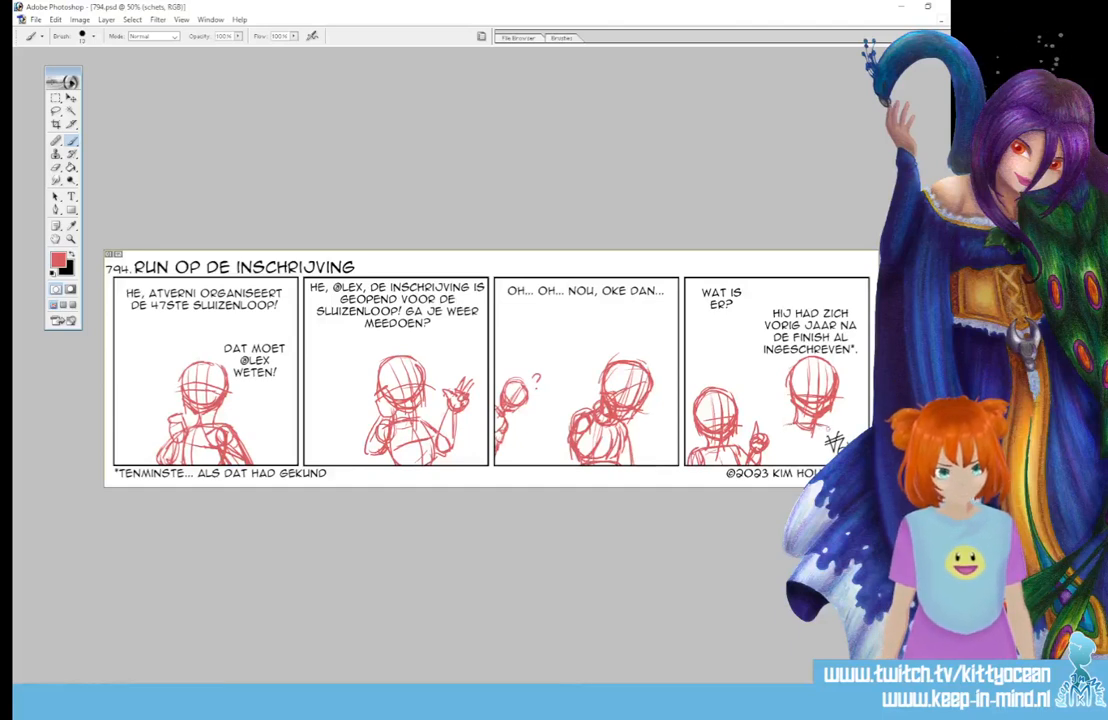
mouse_move(789, 425)
left_mouse_down()
mouse_move(779, 464)
mouse_move(795, 469)
left_mouse_up()
left_click_drag(828, 430, 835, 461)
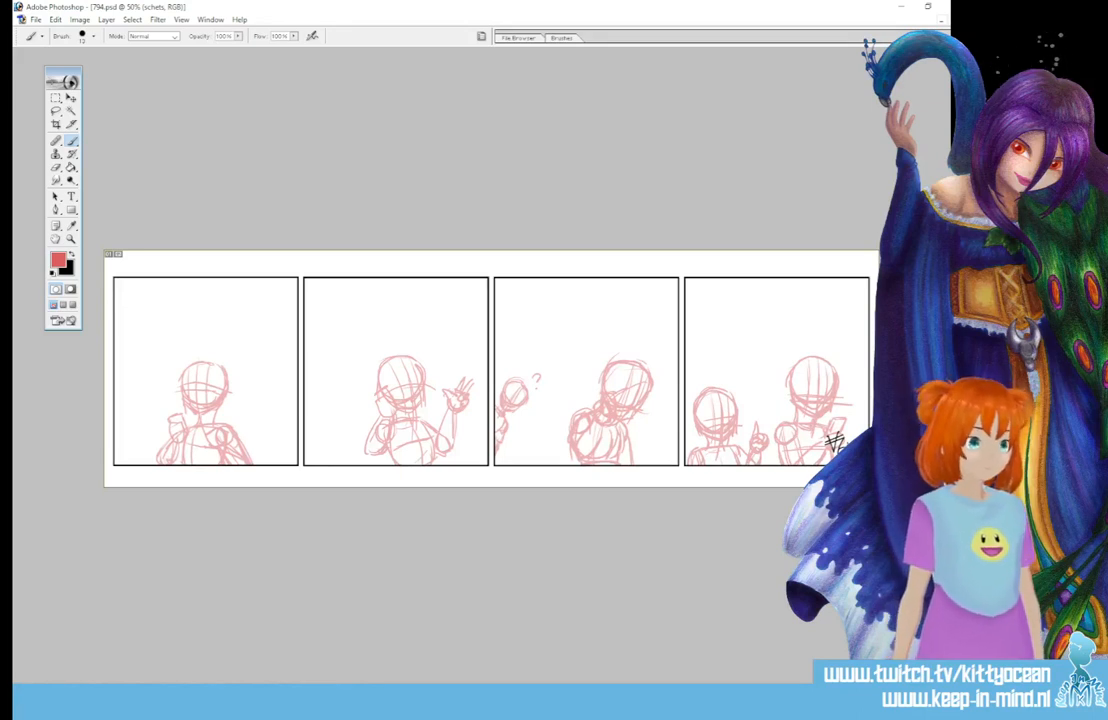
- Add a new layer for the line art and set up a 5 px brush with black as the foreground colour
key("ctrl+shift+alt+n")
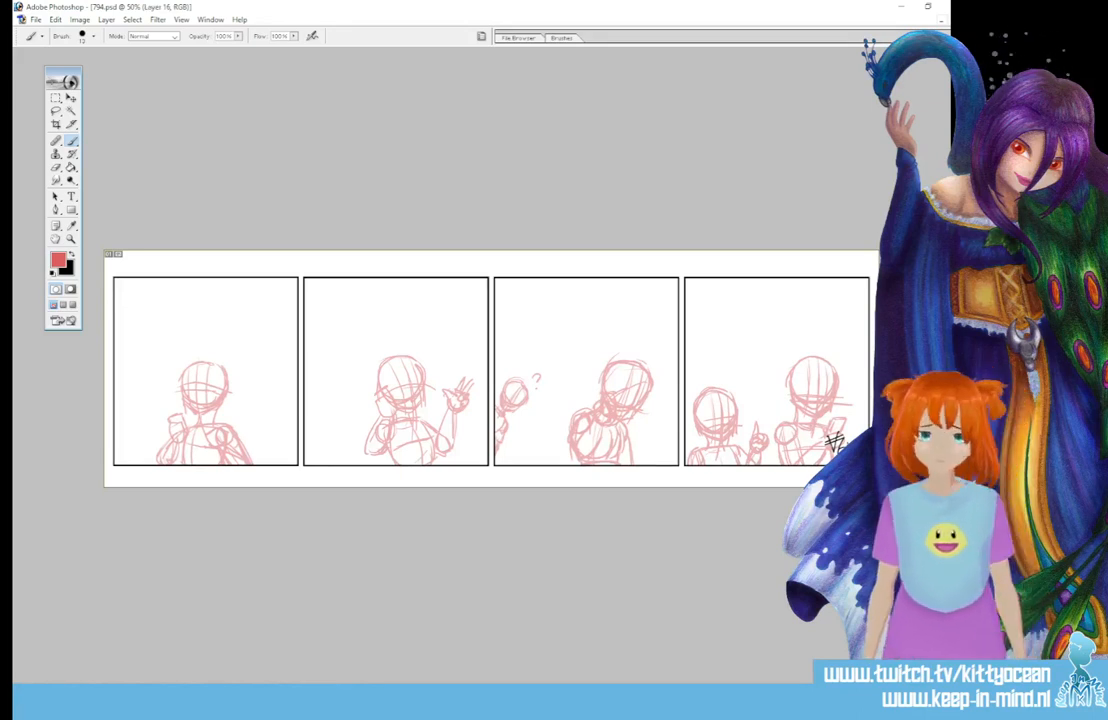
left_click(564, 38)
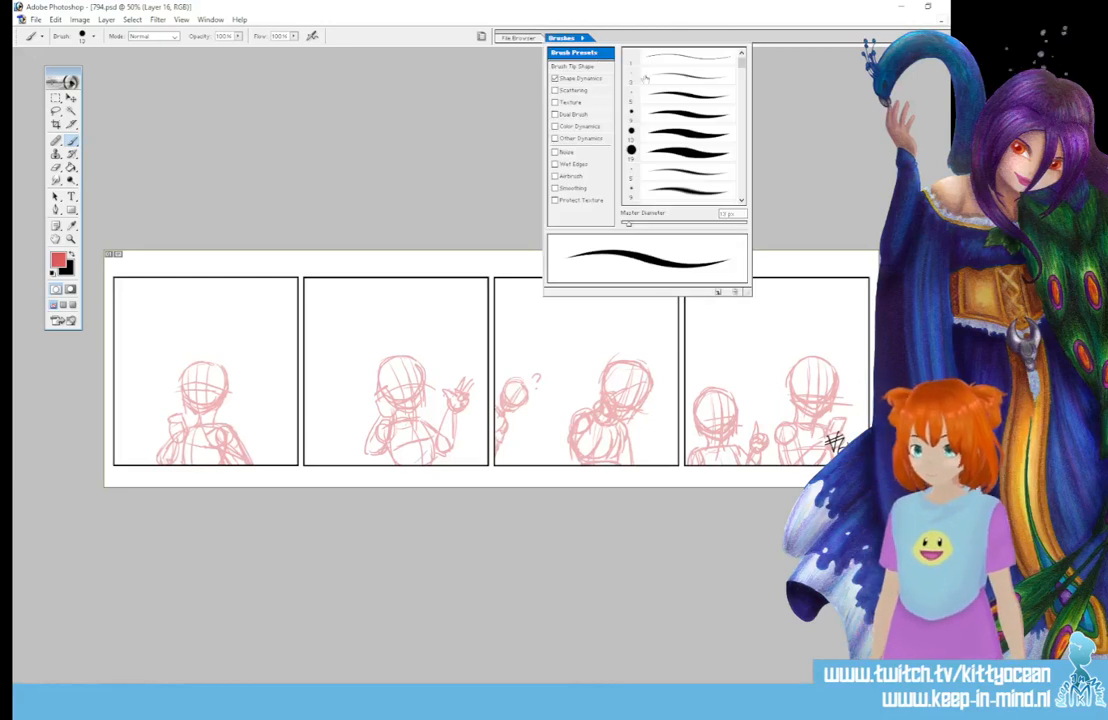
left_click_drag(628, 224, 622, 224)
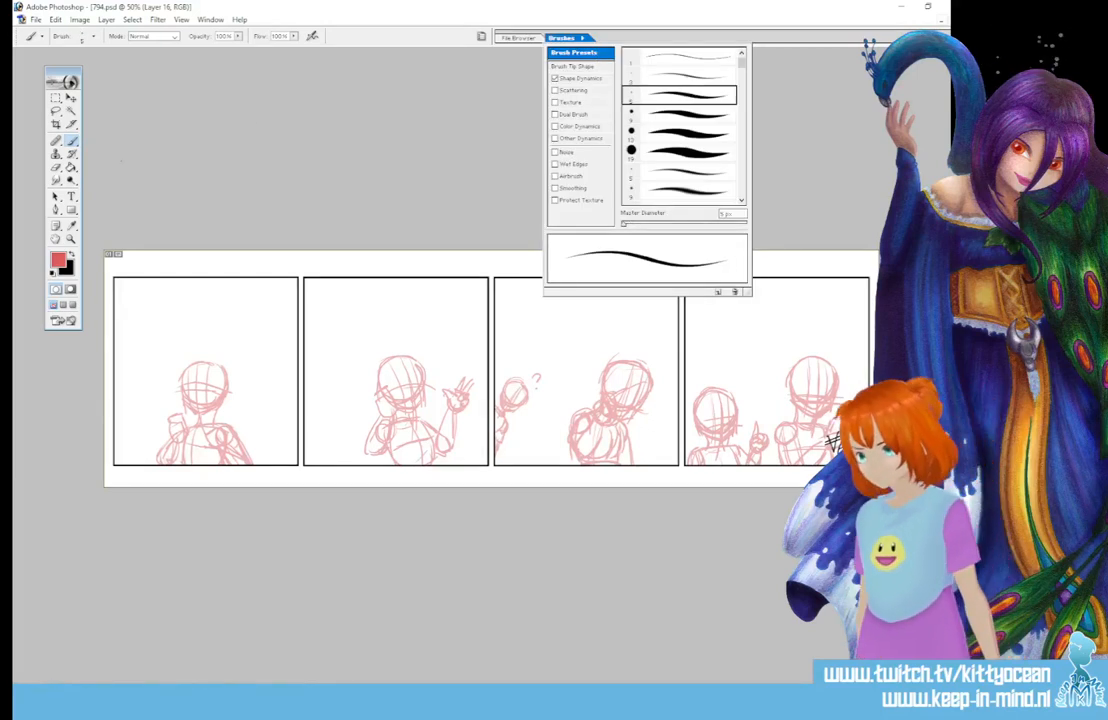
key("x")
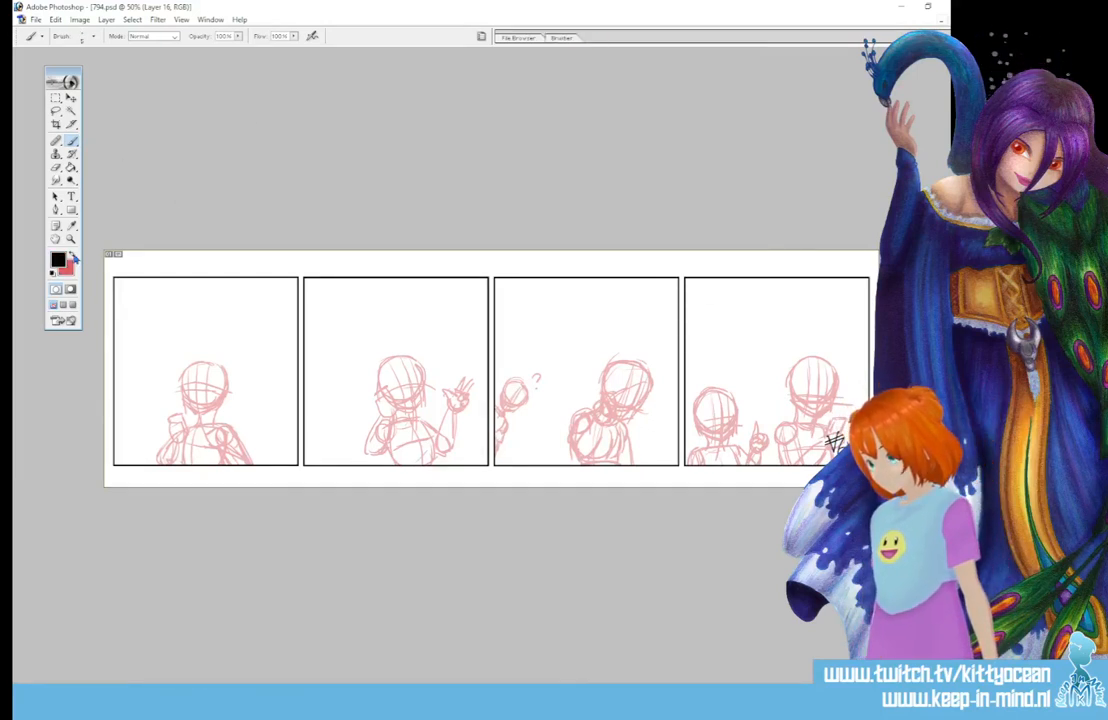
- Ink the first panel figure's eyes, eyebrows, nose dot and open mouth over the facial guidelines at 300% zoom
key("ctrl+plus")
key("ctrl+plus")
key("ctrl+plus")
key("ctrl+plus")
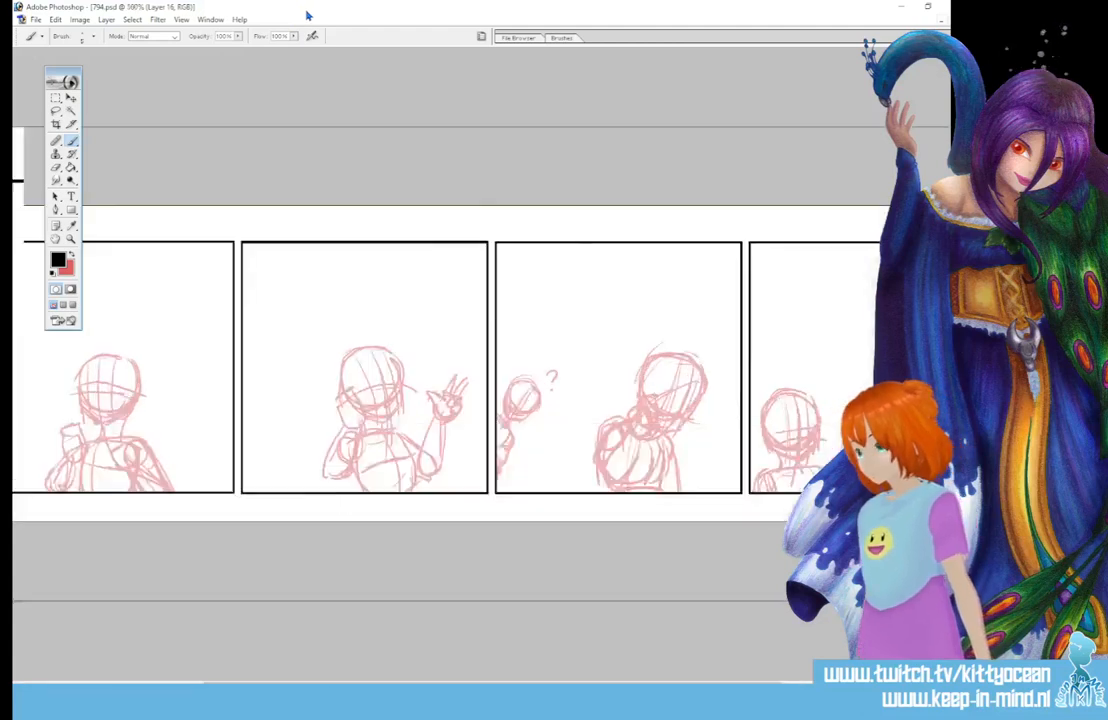
left_click_drag(485, 686, 118, 686)
mouse_move(128, 704)
scroll(575, 364, "down", 6)
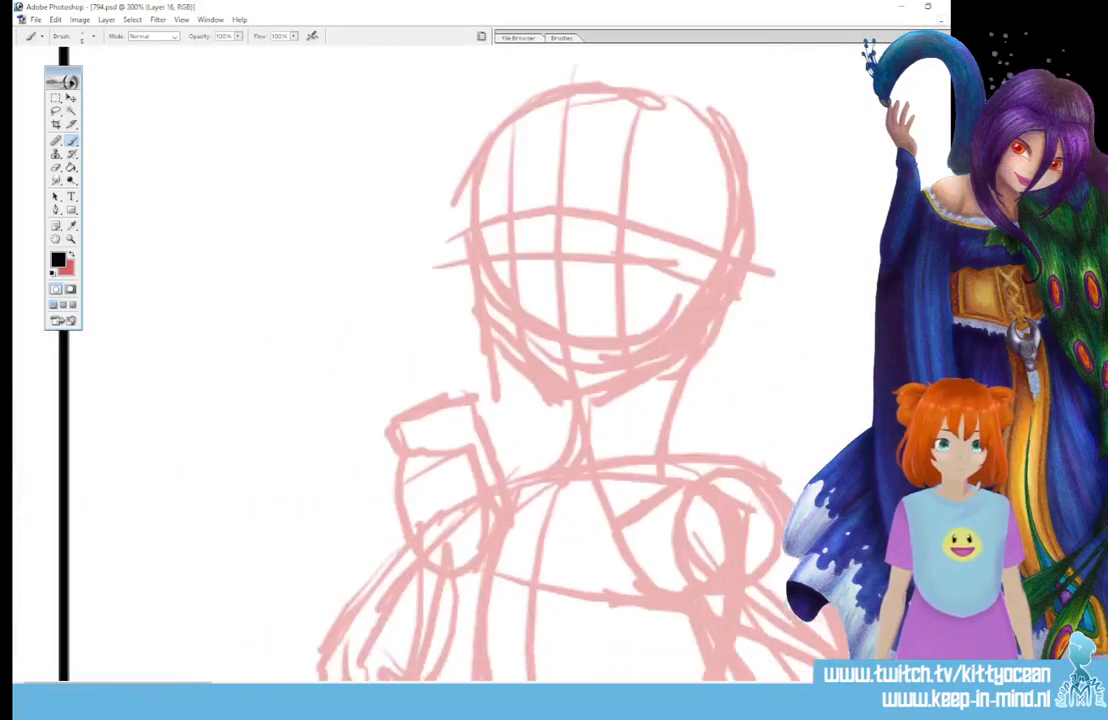
scroll(575, 364, "up", 3)
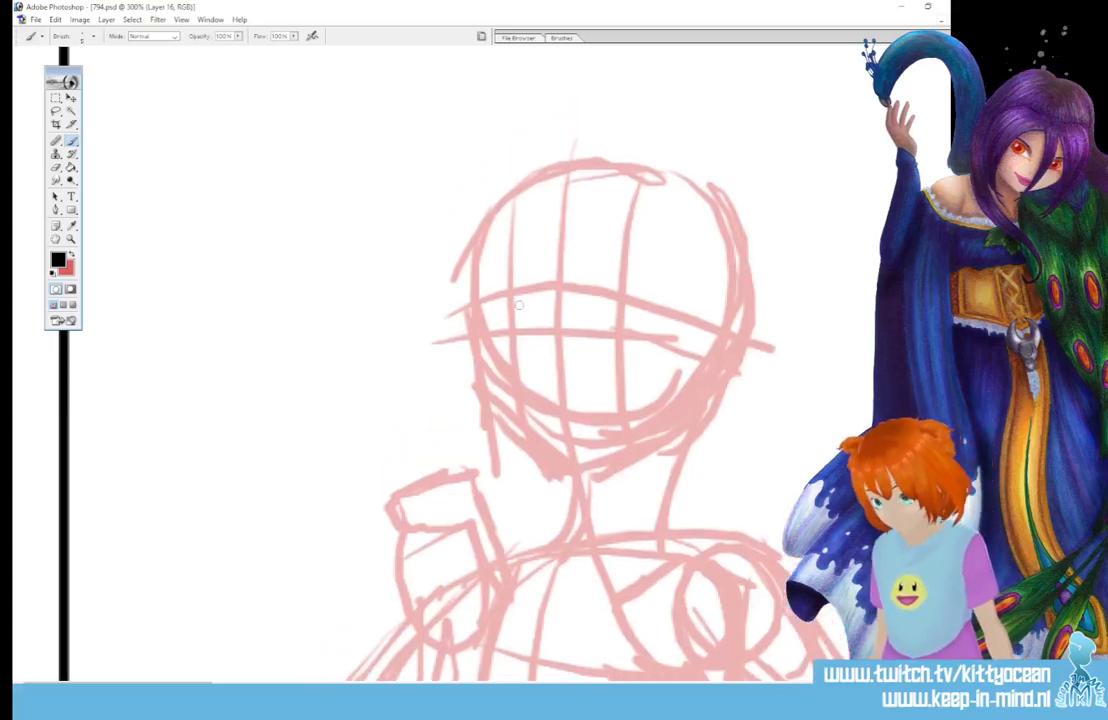
left_click_drag(510, 335, 511, 360)
mouse_move(615, 335)
left_mouse_down()
mouse_move(616, 362)
mouse_move(643, 336)
left_mouse_up()
mouse_move(495, 335)
left_mouse_down()
mouse_move(510, 328)
mouse_move(525, 288)
left_mouse_up()
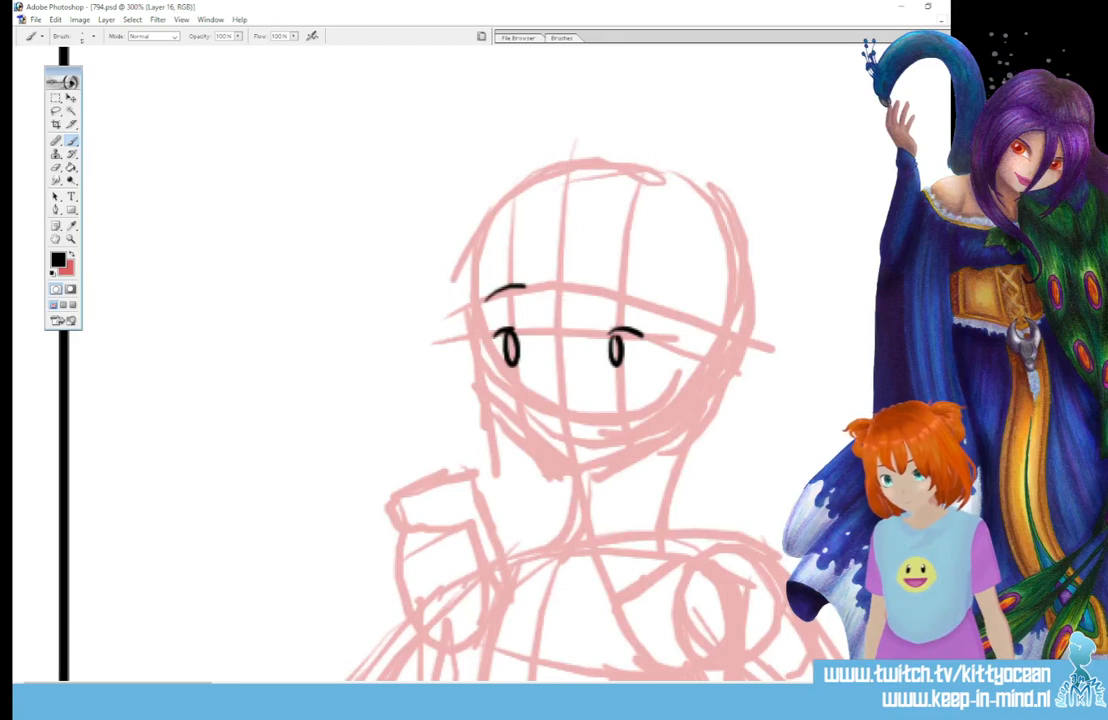
left_click_drag(625, 290, 655, 299)
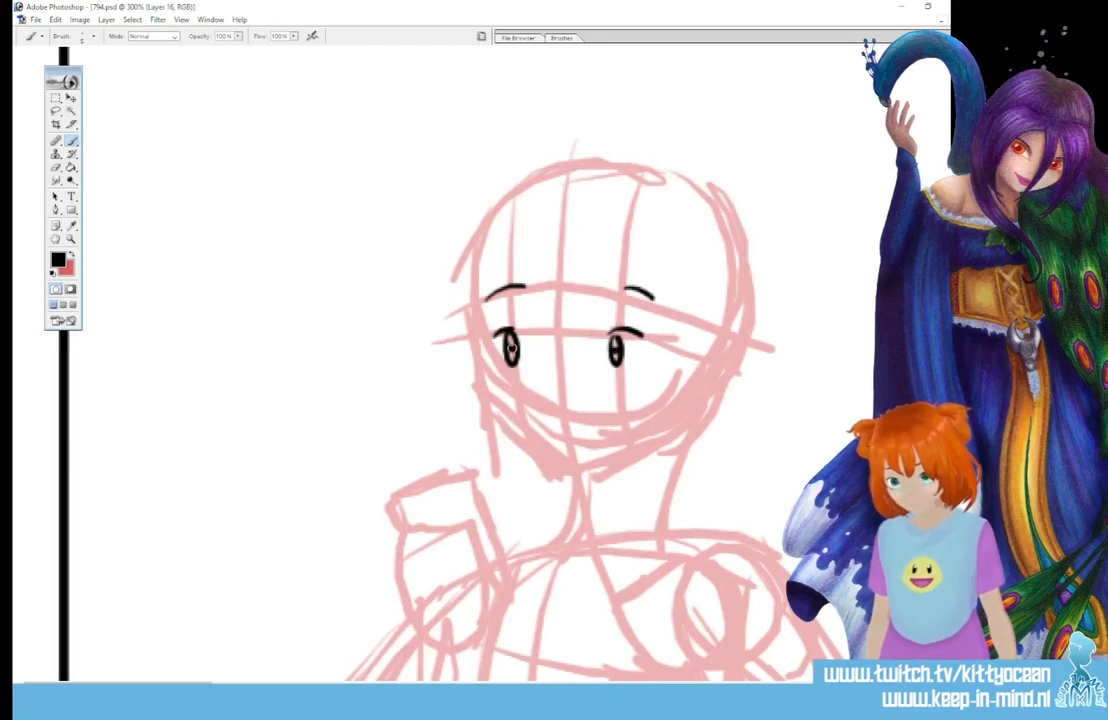
left_click(556, 397)
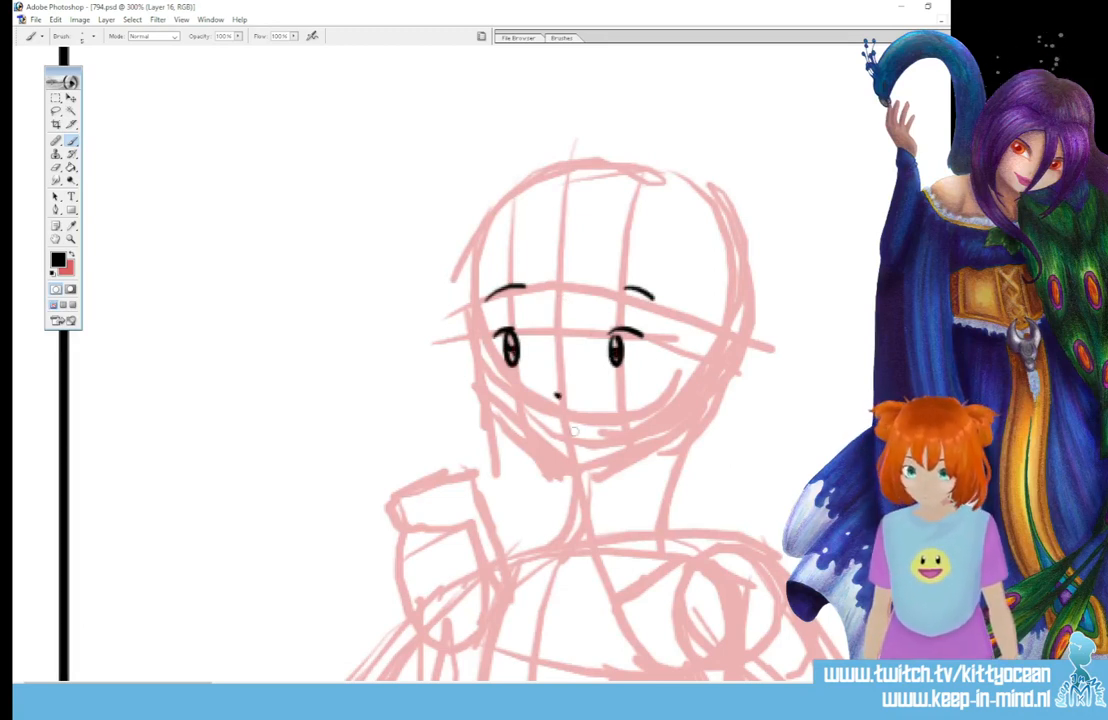
mouse_move(561, 418)
left_mouse_down()
mouse_move(600, 410)
mouse_move(600, 449)
left_mouse_up()
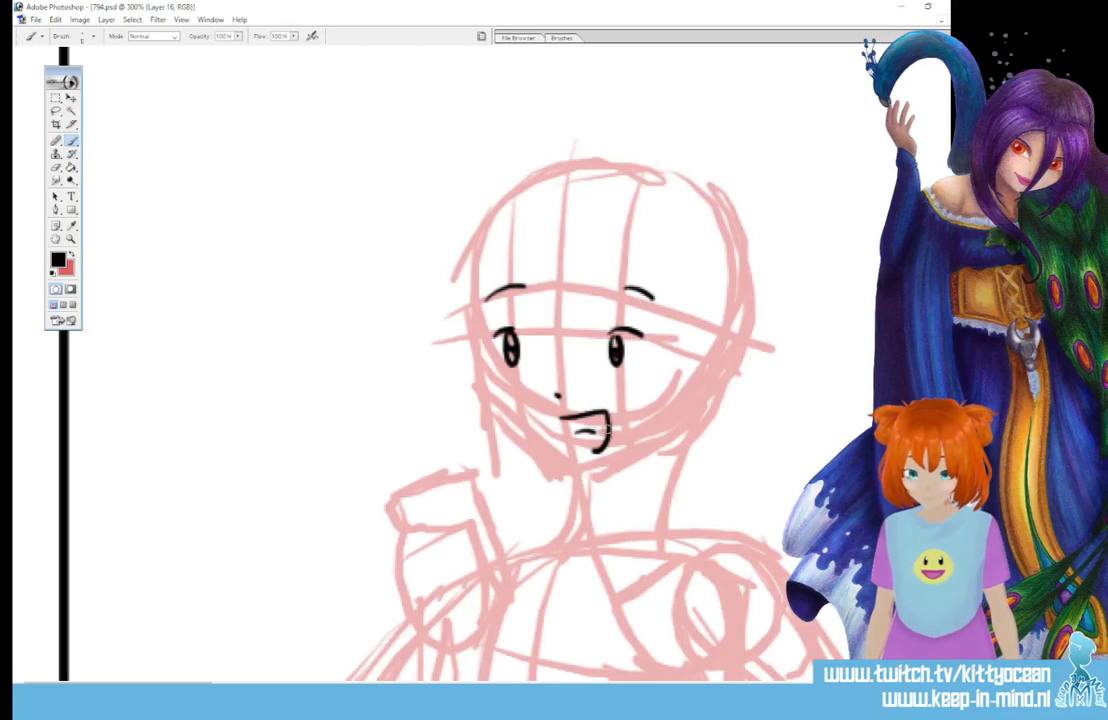
- Ink the first panel figure's curled fringe, the long locks framing the face and the short tufts at both temples
mouse_move(558, 278)
left_mouse_down()
mouse_move(552, 342)
mouse_move(582, 334)
left_mouse_up()
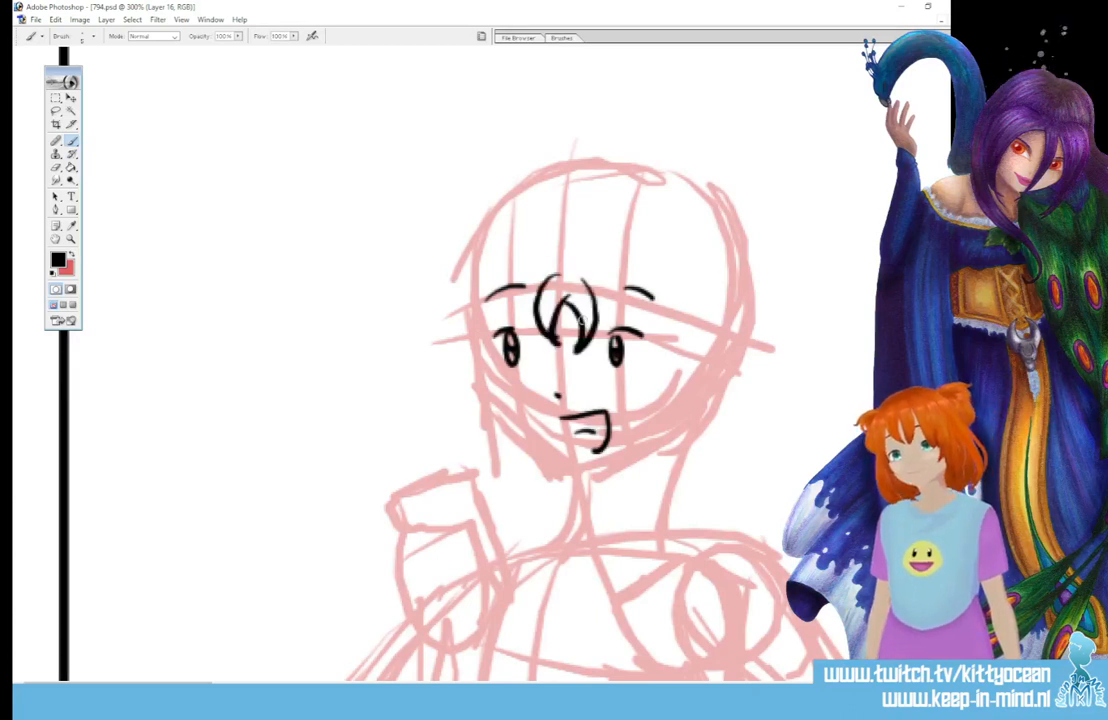
left_click_drag(583, 282, 632, 505)
mouse_move(706, 275)
left_mouse_down()
mouse_move(712, 407)
mouse_move(600, 537)
left_mouse_up()
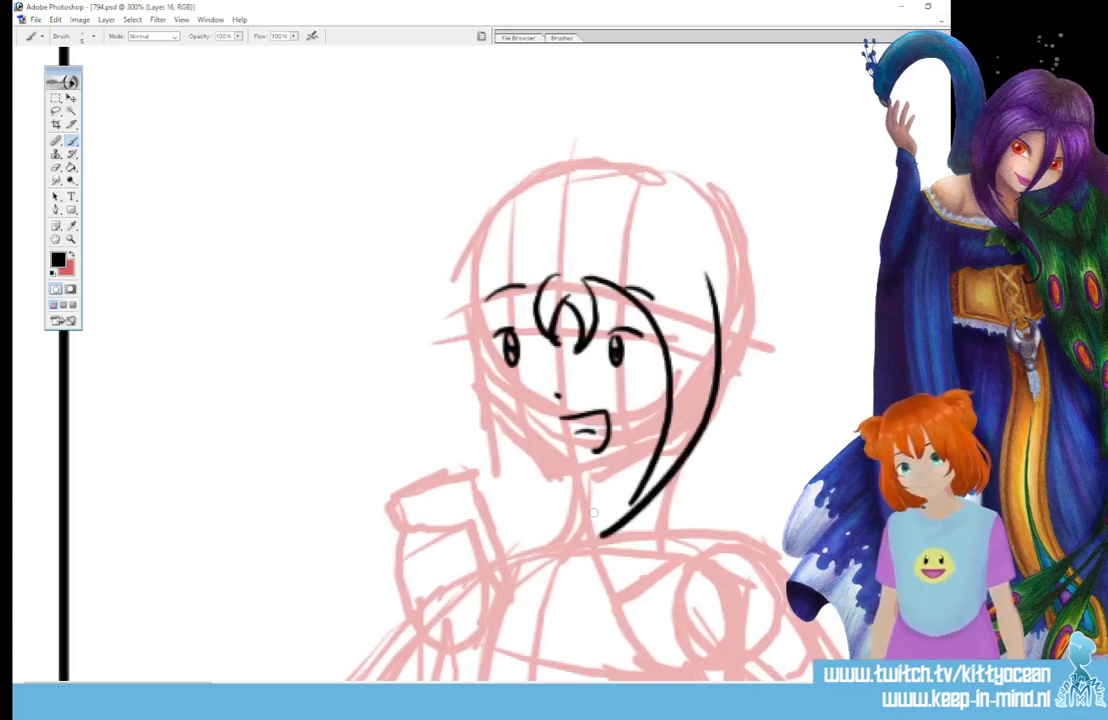
left_click_drag(500, 318, 498, 440)
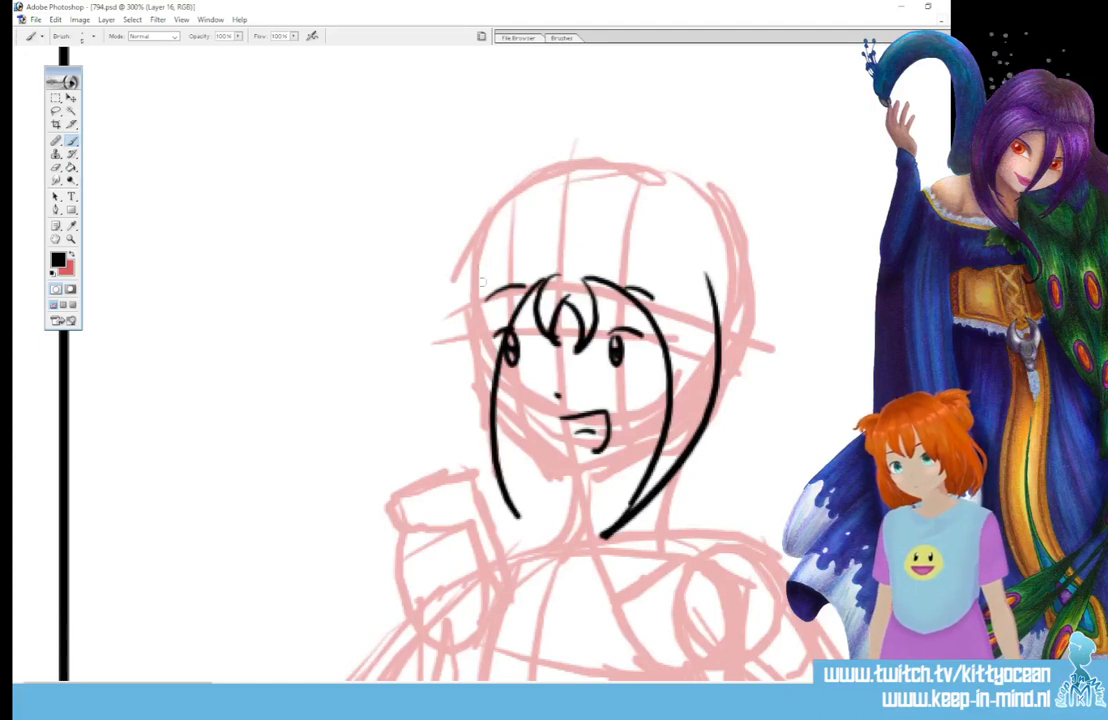
mouse_move(482, 270)
left_mouse_down()
mouse_move(464, 339)
mouse_move(530, 528)
left_mouse_up()
mouse_move(664, 252)
left_mouse_down()
mouse_move(734, 290)
mouse_move(738, 345)
left_mouse_up()
mouse_move(505, 248)
left_mouse_down()
mouse_move(456, 280)
mouse_move(447, 322)
left_mouse_up()
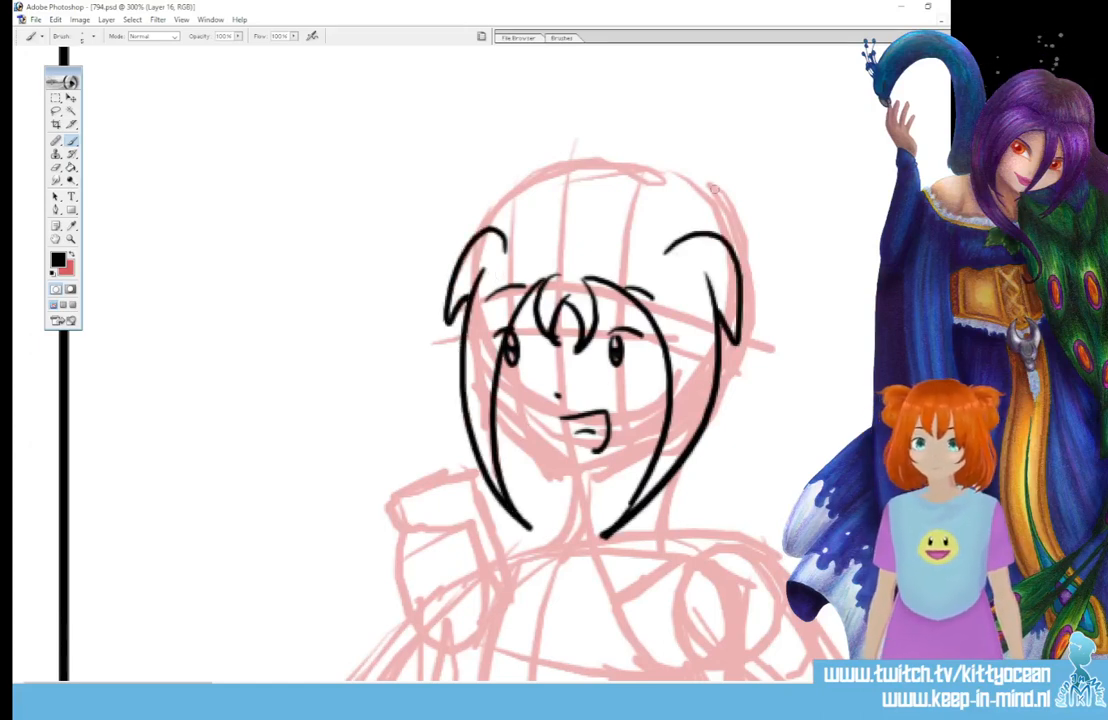
- Draw the two pigtails with their jagged tips and join them with the hair outline over the crown
mouse_move(700, 222)
left_mouse_down()
mouse_move(730, 240)
mouse_move(806, 342)
left_mouse_up()
left_click_drag(790, 283, 782, 385)
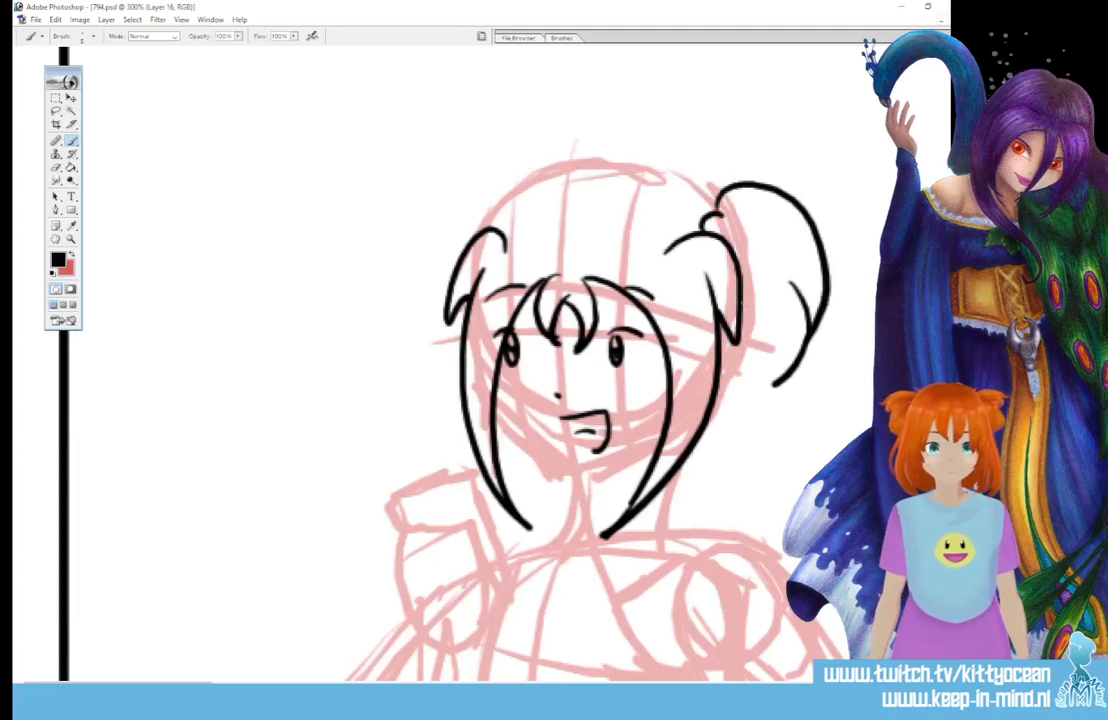
left_click_drag(744, 306, 782, 382)
left_click_drag(786, 380, 758, 408)
left_click_drag(786, 343, 787, 375)
mouse_move(718, 206)
left_mouse_down()
mouse_move(573, 202)
mouse_move(540, 187)
mouse_move(488, 230)
left_mouse_up()
mouse_move(533, 185)
left_mouse_down()
mouse_move(422, 250)
mouse_move(453, 297)
left_mouse_up()
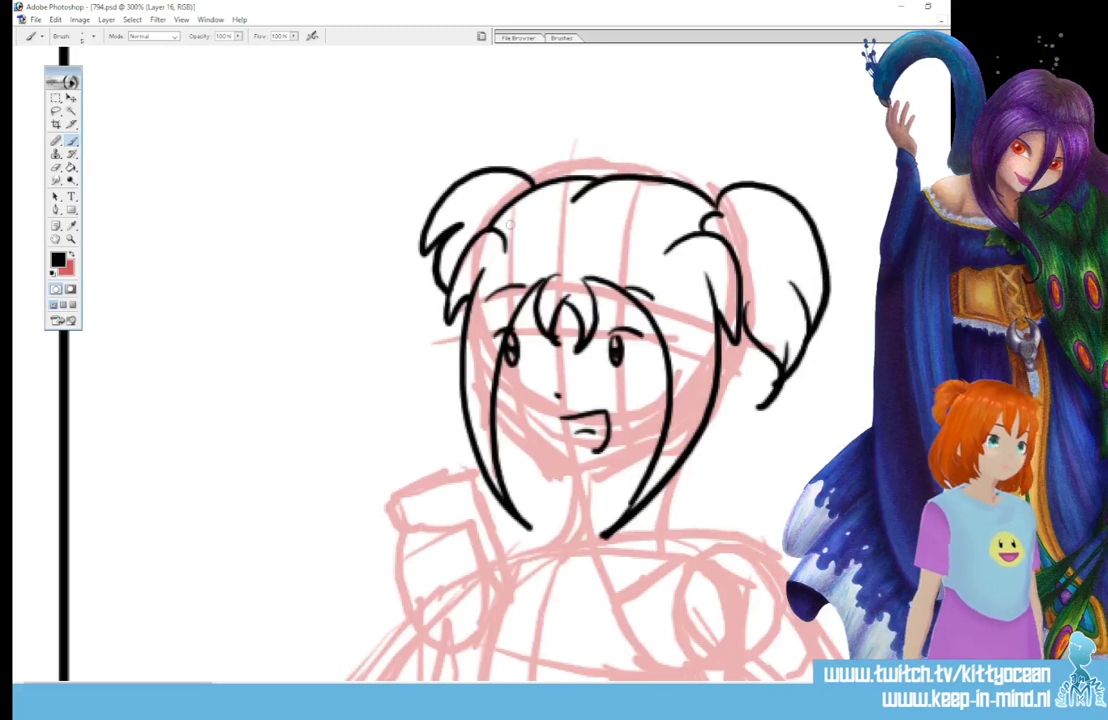
- Ink the loose hair falling behind the neck to the shoulder, replacing the inner ends with a pointed strand
scroll(510, 224, "down", 3)
mouse_move(744, 240)
left_mouse_down()
mouse_move(737, 372)
mouse_move(803, 362)
mouse_move(813, 418)
left_mouse_up()
mouse_move(678, 365)
left_mouse_down()
mouse_move(679, 404)
mouse_move(735, 433)
left_mouse_up()
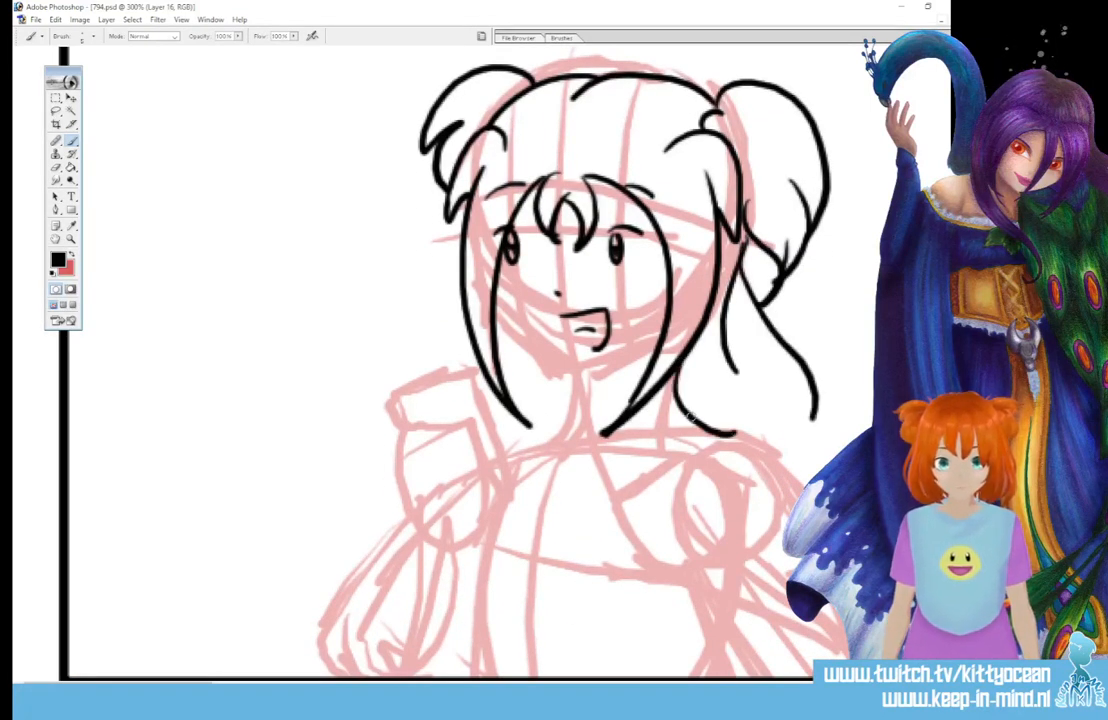
key("ctrl+z")
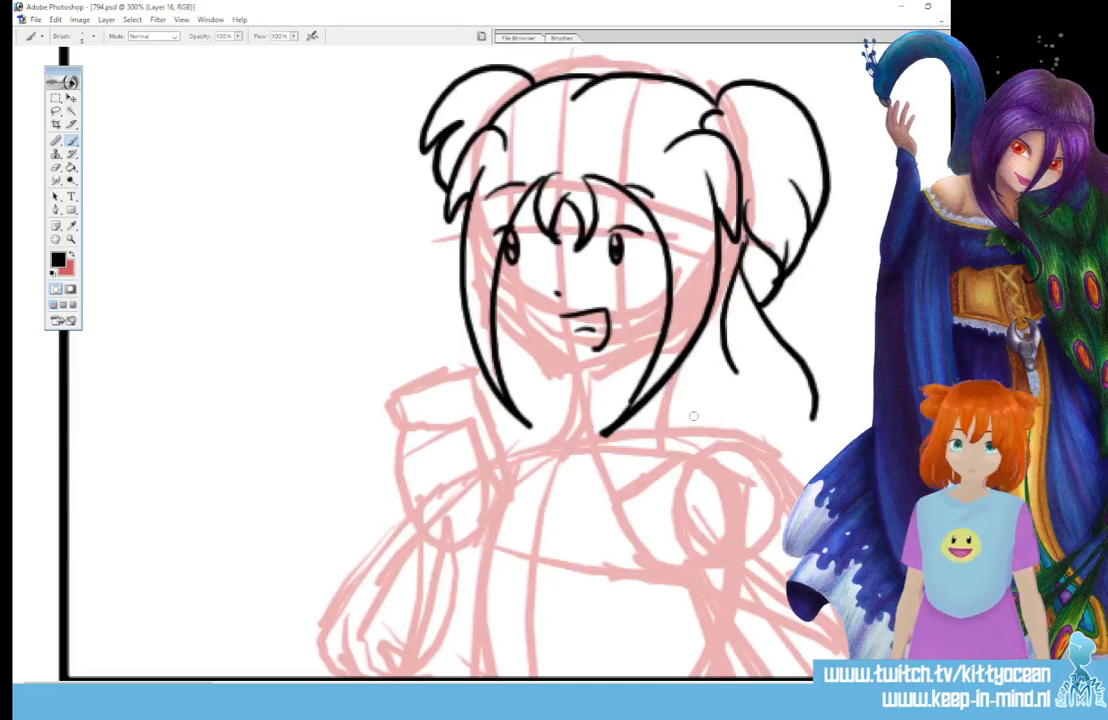
left_click_drag(679, 366, 650, 452)
left_click_drag(702, 396, 650, 452)
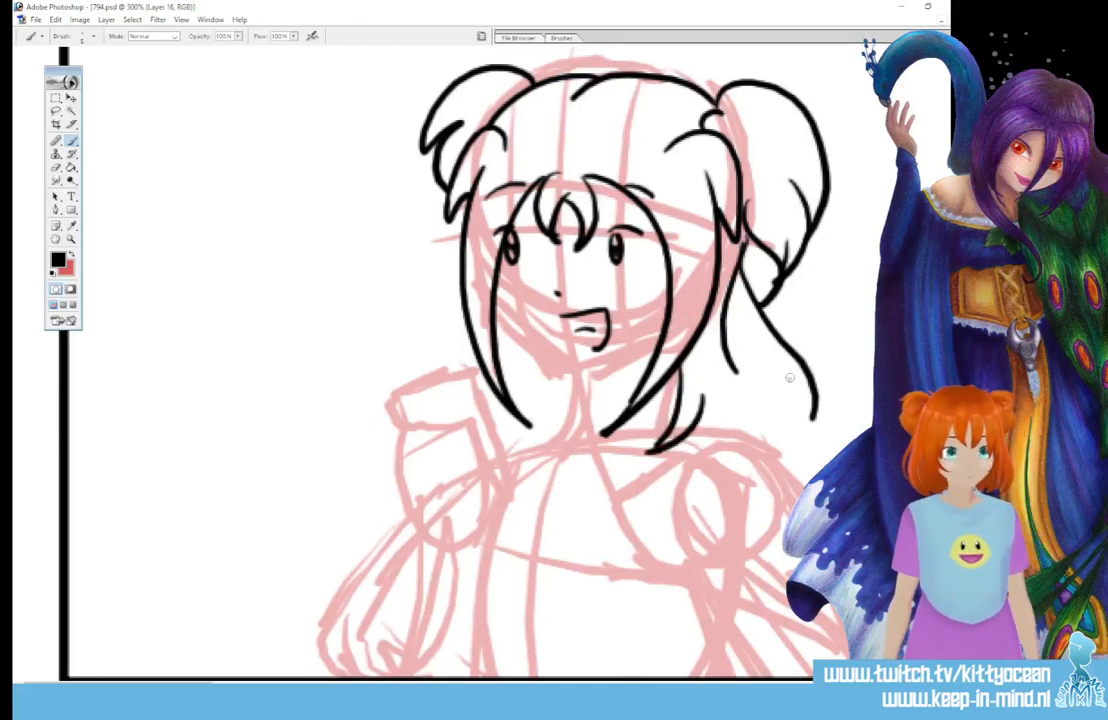
left_click_drag(791, 380, 788, 445)
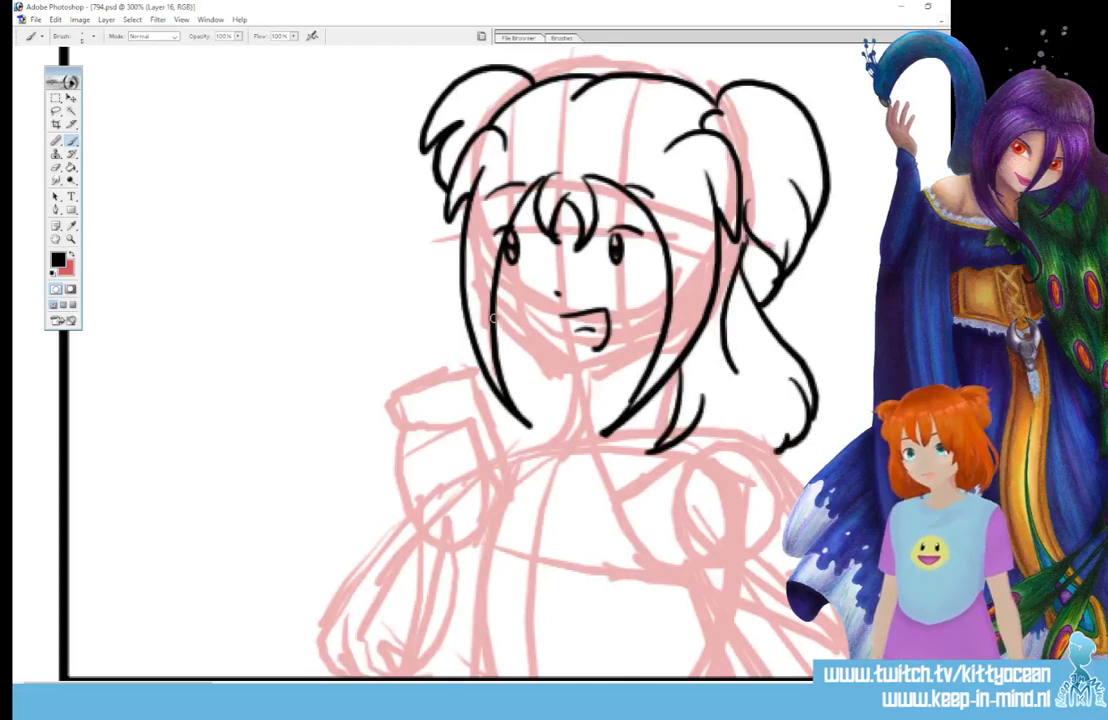
- Ink the first panel figure's jawline, neck, shirt collar and shoulder lines
left_click_drag(494, 296, 573, 366)
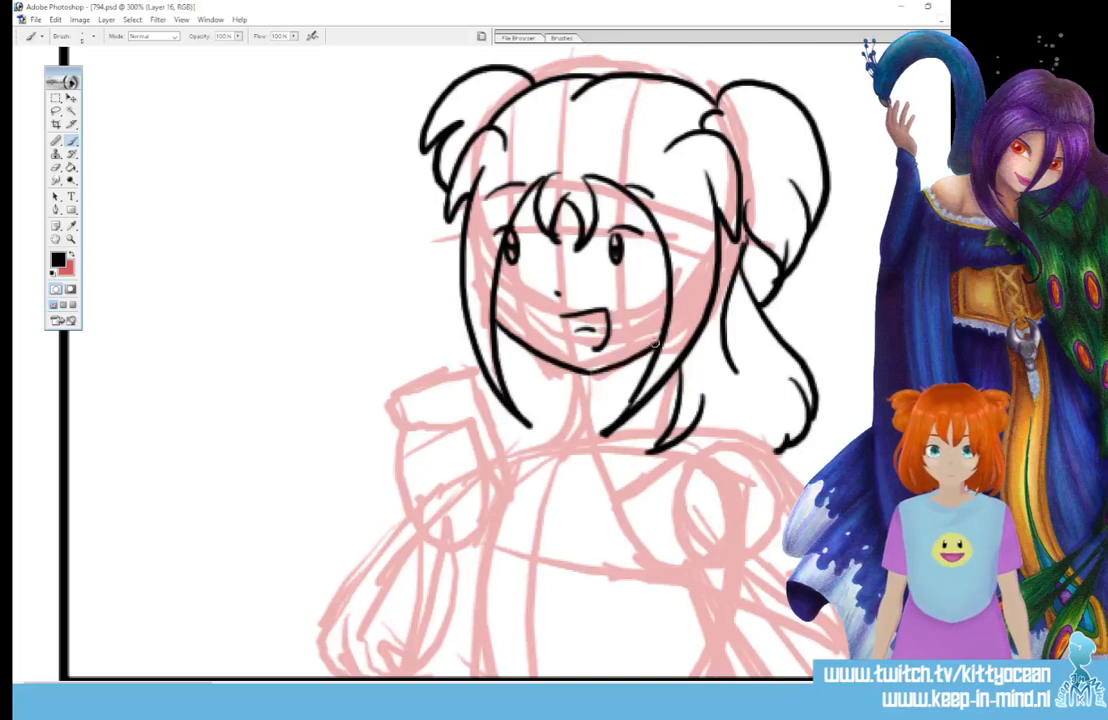
left_click_drag(510, 318, 506, 364)
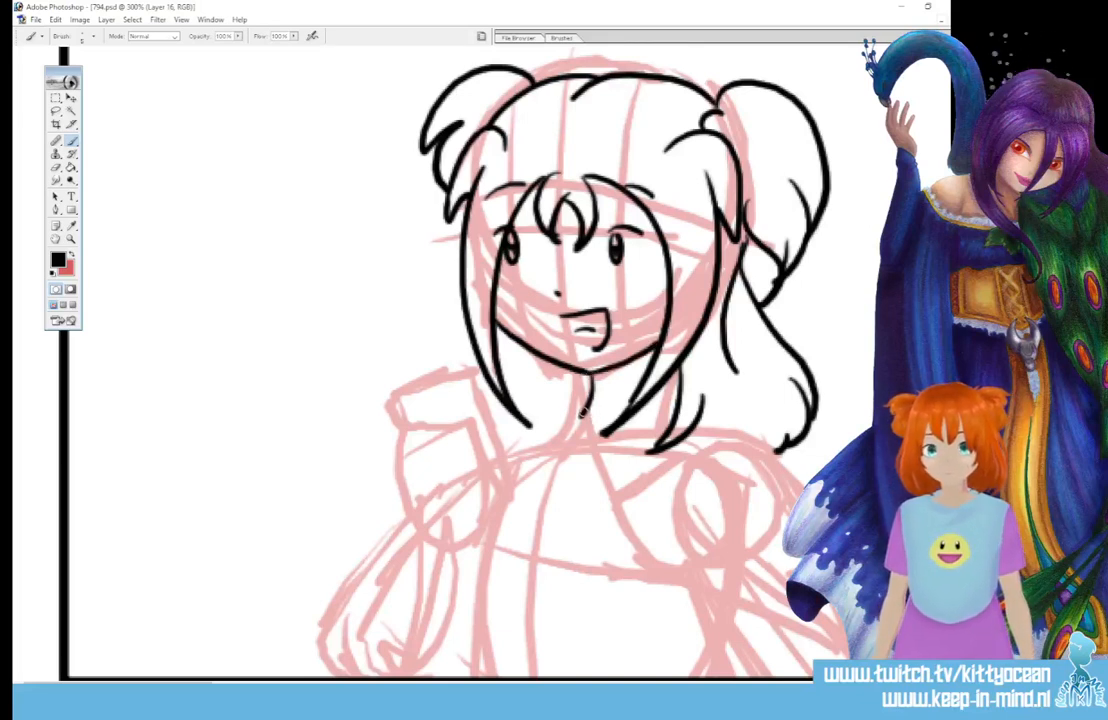
mouse_move(583, 411)
left_mouse_down()
mouse_move(588, 456)
mouse_move(661, 437)
left_mouse_up()
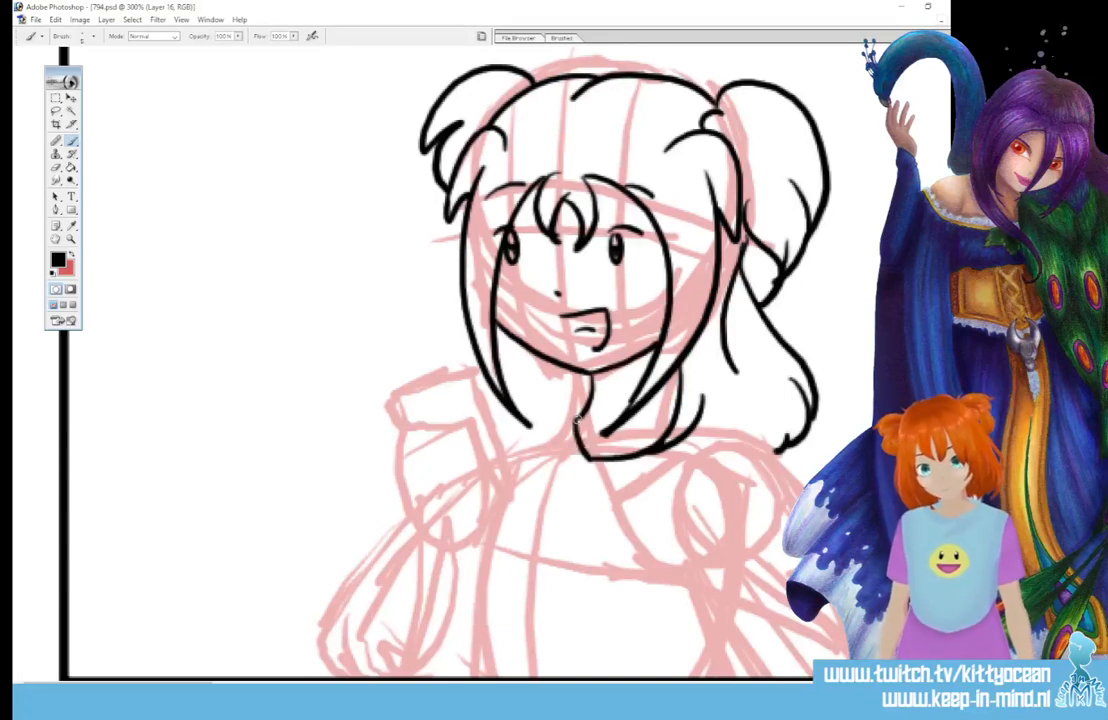
left_click_drag(578, 423, 503, 450)
left_click_drag(698, 405, 800, 488)
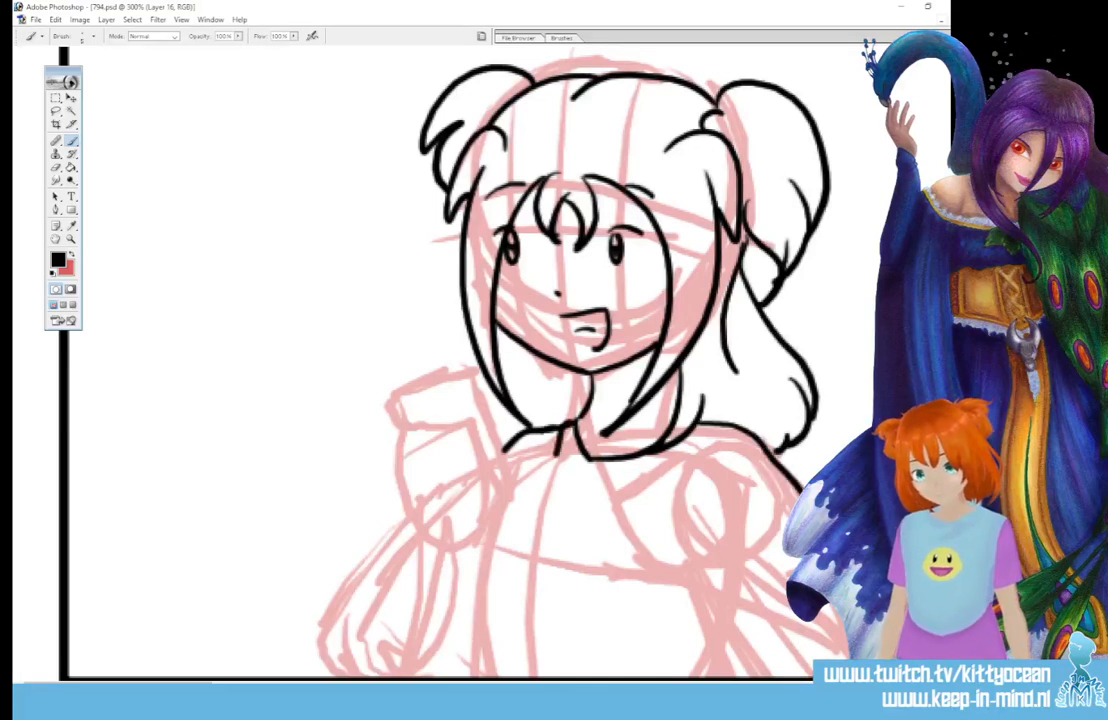
- Outline the shirt's shoulder seams, the wide short sleeve and the side of the torso down to the panel border
left_click_drag(552, 430, 506, 476)
mouse_move(678, 470)
left_mouse_down()
mouse_move(705, 428)
mouse_move(782, 452)
left_mouse_up()
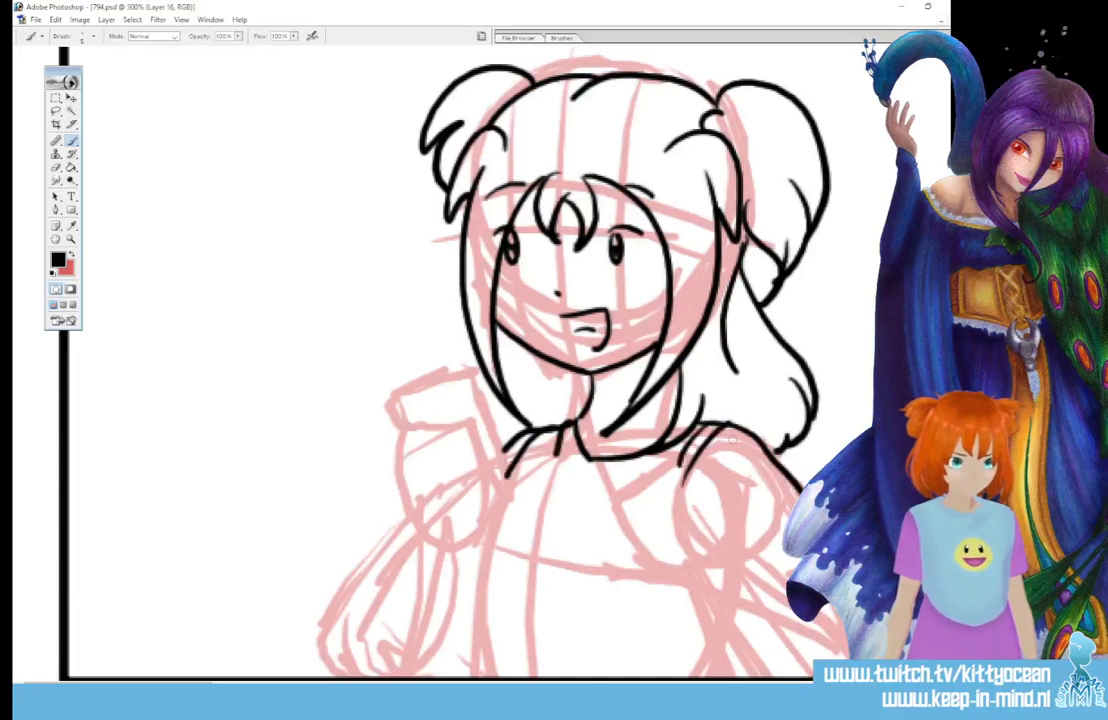
mouse_move(645, 372)
left_mouse_down()
mouse_move(700, 420)
mouse_move(700, 640)
mouse_move(826, 618)
mouse_move(768, 612)
left_mouse_up()
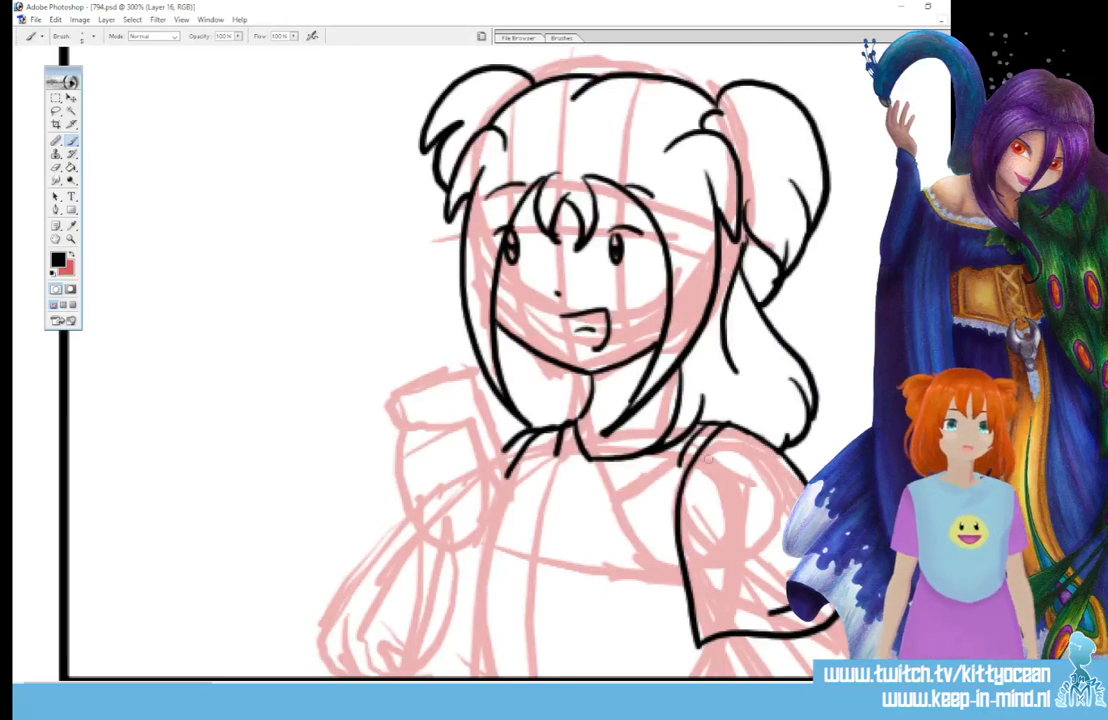
scroll(450, 360, "down", 3)
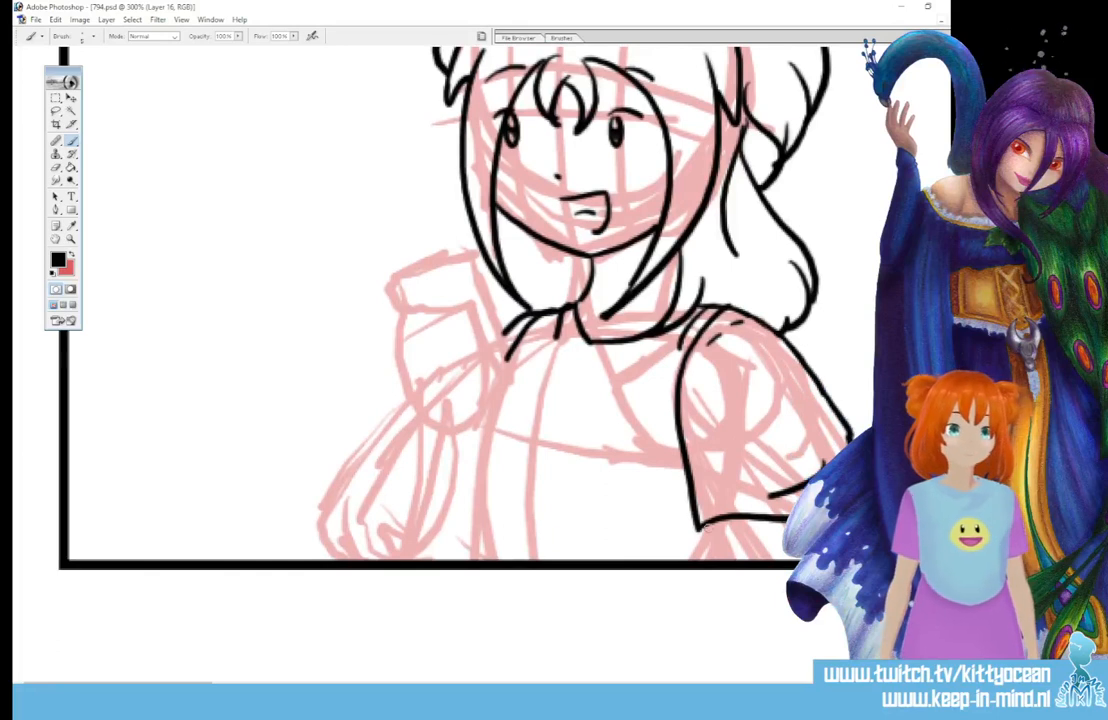
left_click_drag(698, 524, 746, 560)
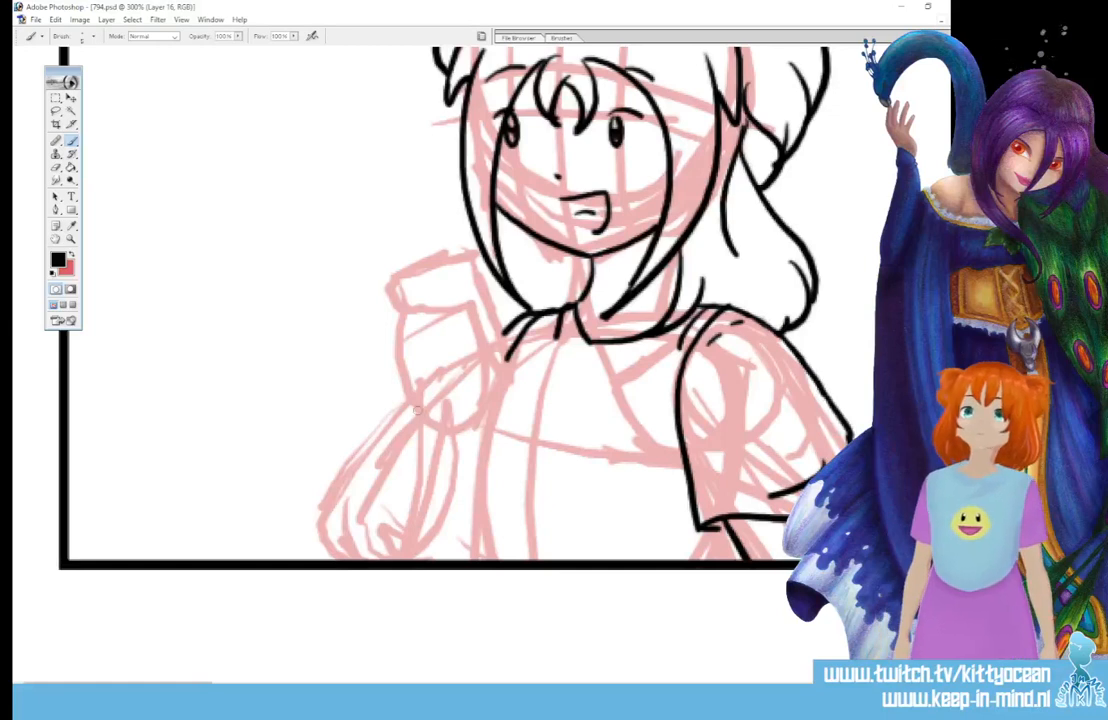
- Ink the first panel figure's raised hand and the phone it holds, including the phone's thin side edges and a small mark on its back
mouse_move(420, 412)
left_mouse_down()
mouse_move(479, 362)
mouse_move(480, 343)
mouse_move(480, 361)
mouse_move(494, 323)
mouse_move(478, 336)
mouse_move(494, 324)
left_mouse_up()
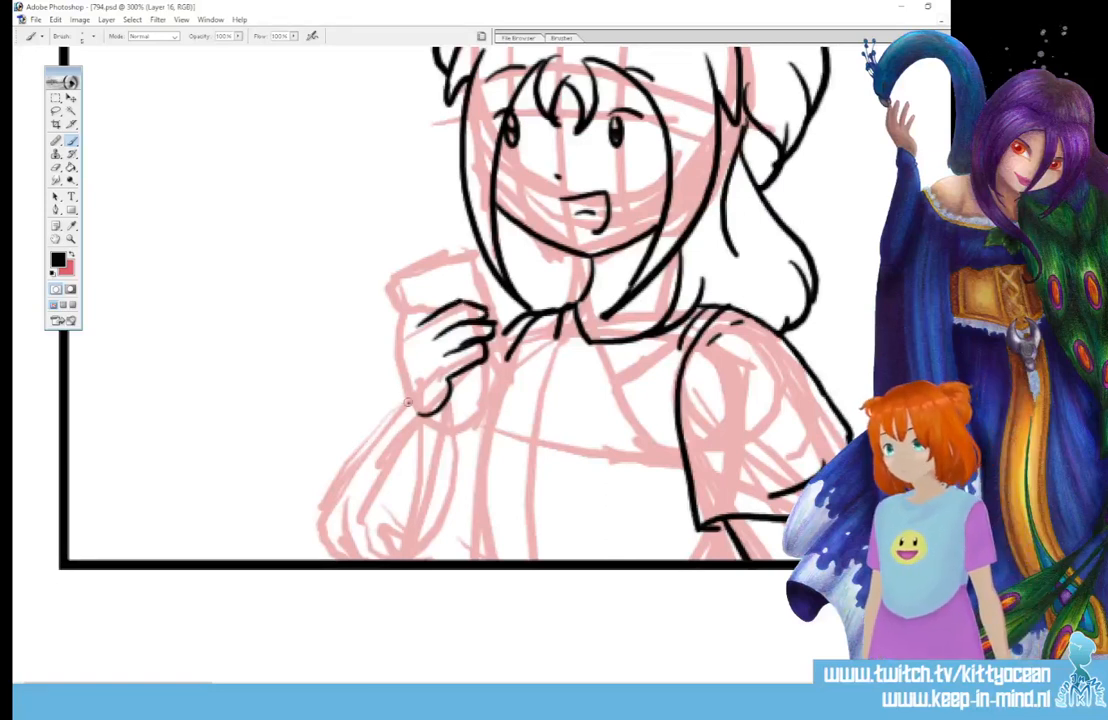
mouse_move(409, 401)
left_mouse_down()
mouse_move(395, 344)
mouse_move(464, 297)
left_mouse_up()
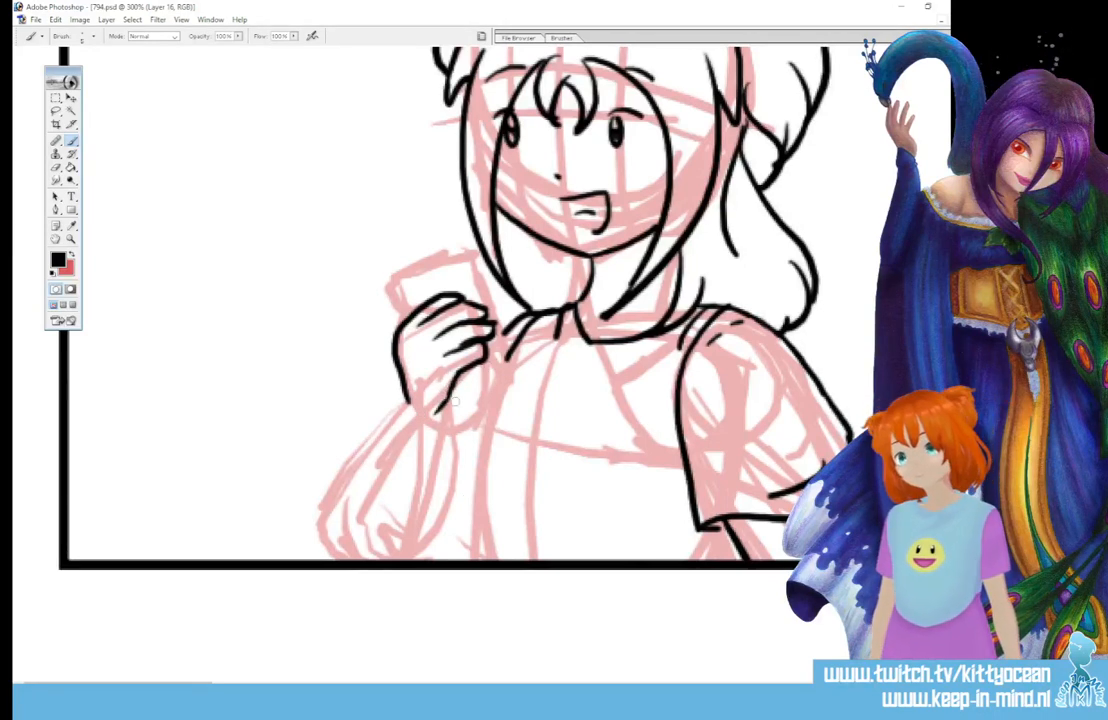
left_click_drag(447, 402, 502, 366)
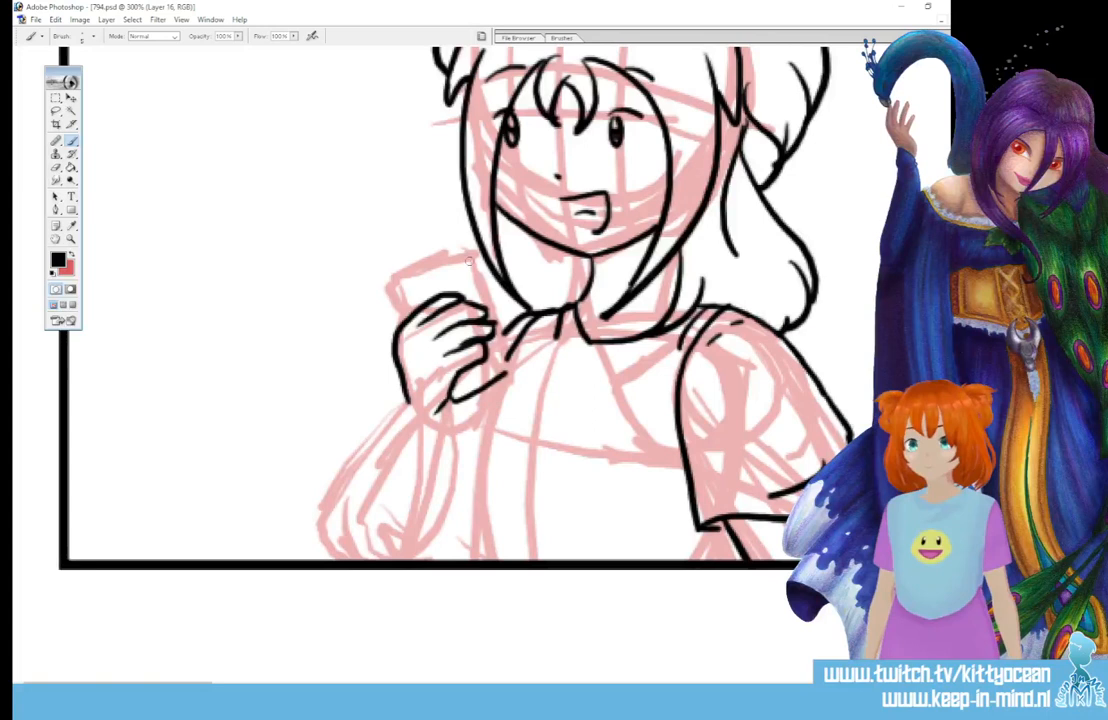
left_click_drag(468, 262, 493, 335)
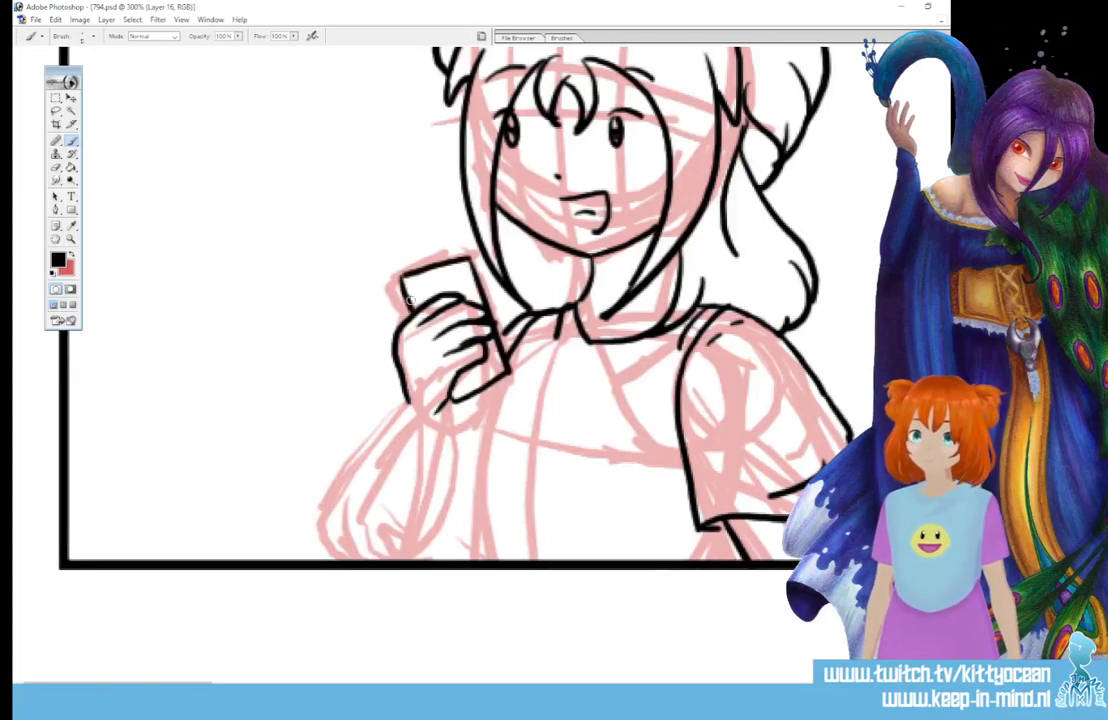
left_click_drag(468, 258, 402, 276)
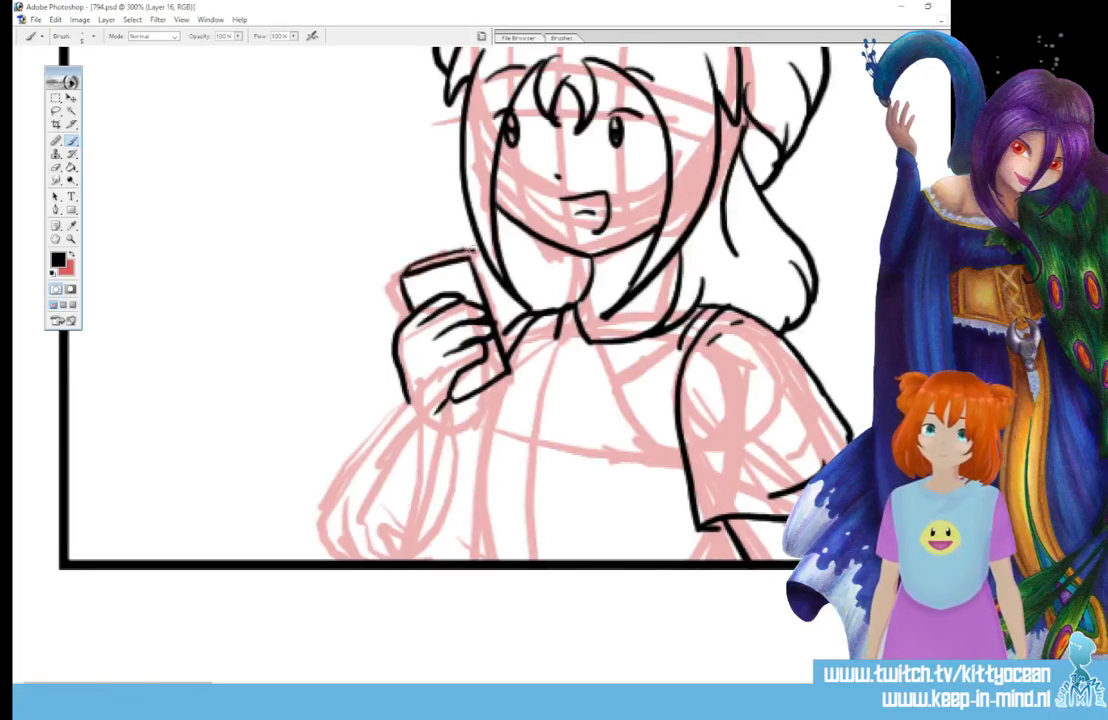
left_click_drag(403, 272, 470, 254)
left_click_drag(470, 256, 510, 364)
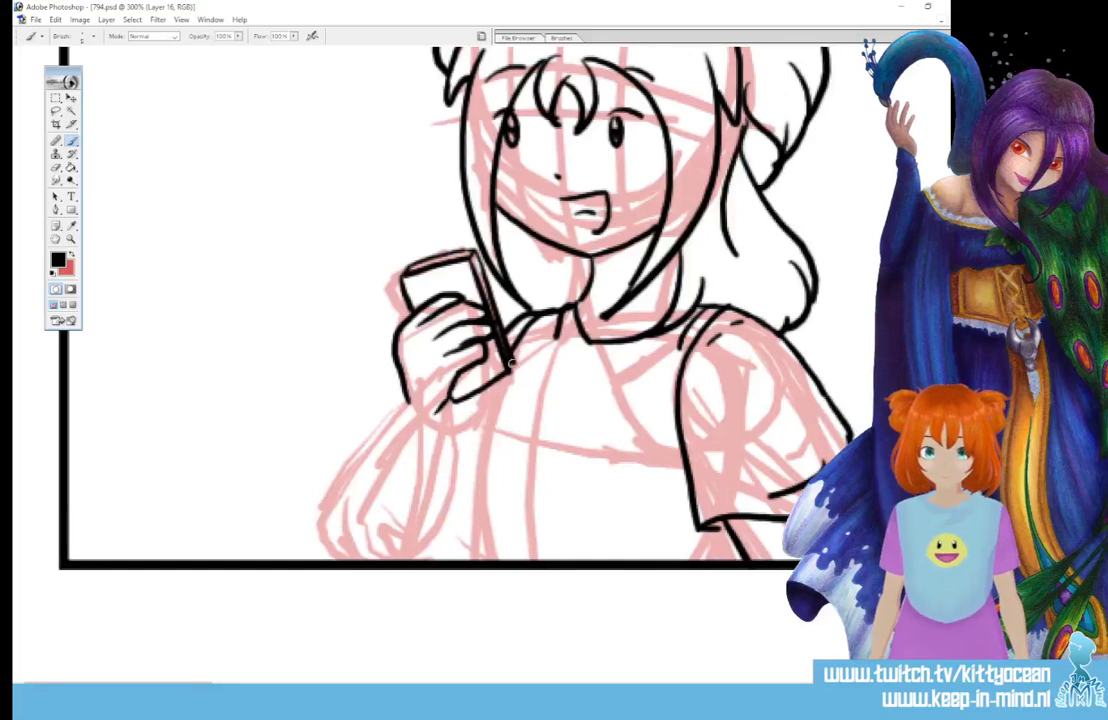
left_click(443, 288)
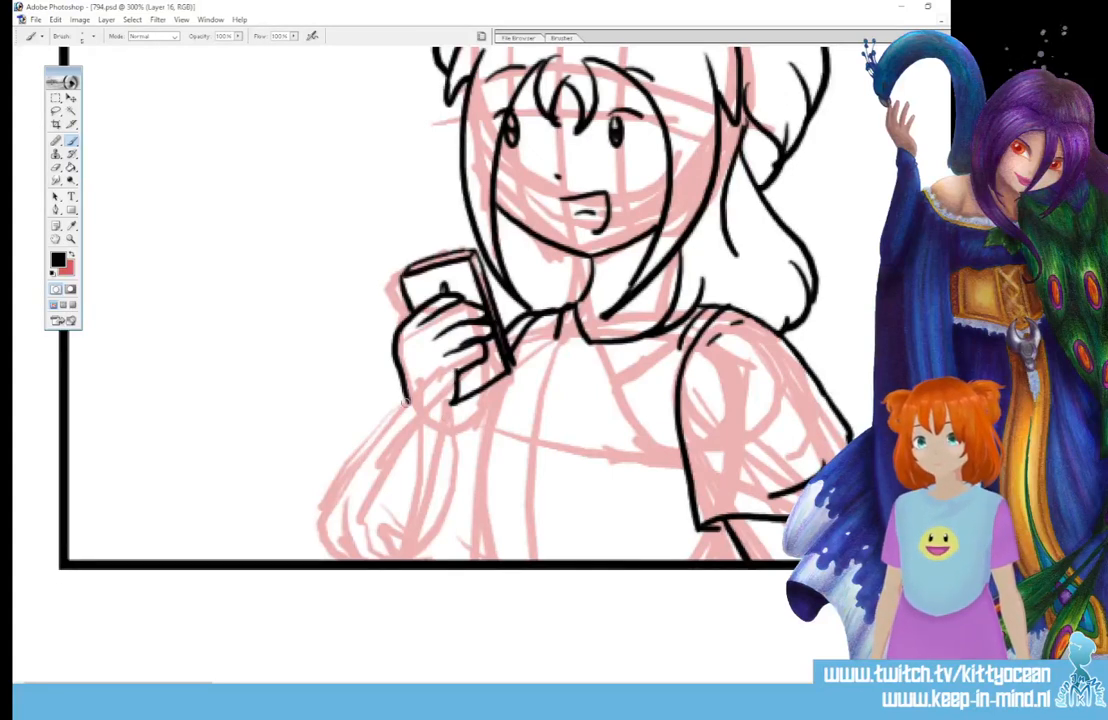
- Outline the raised forearm from the wrist to the panel border and the side of the torso beside it
left_click_drag(405, 410, 345, 555)
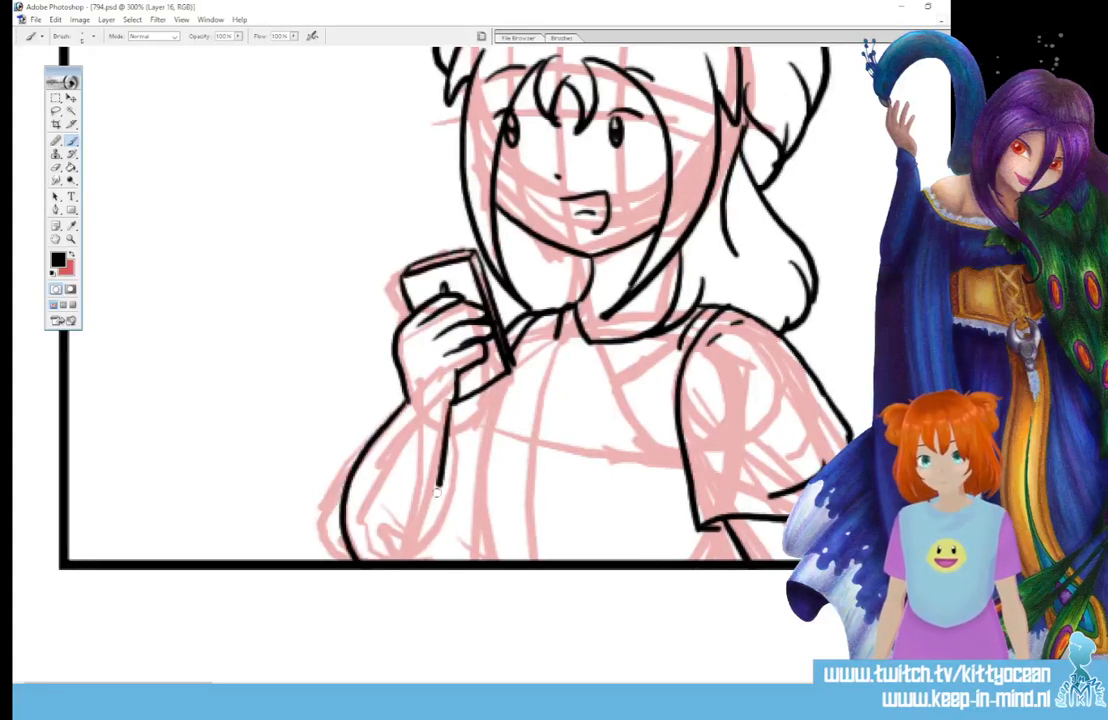
left_click_drag(445, 400, 380, 557)
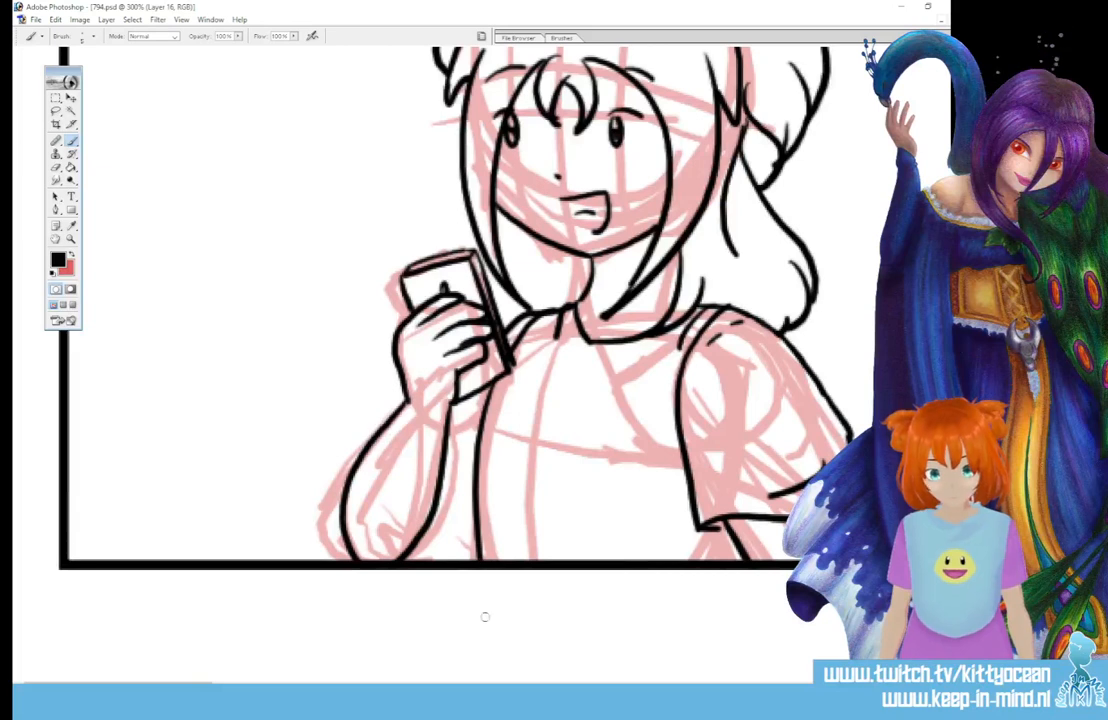
left_click_drag(480, 395, 487, 600)
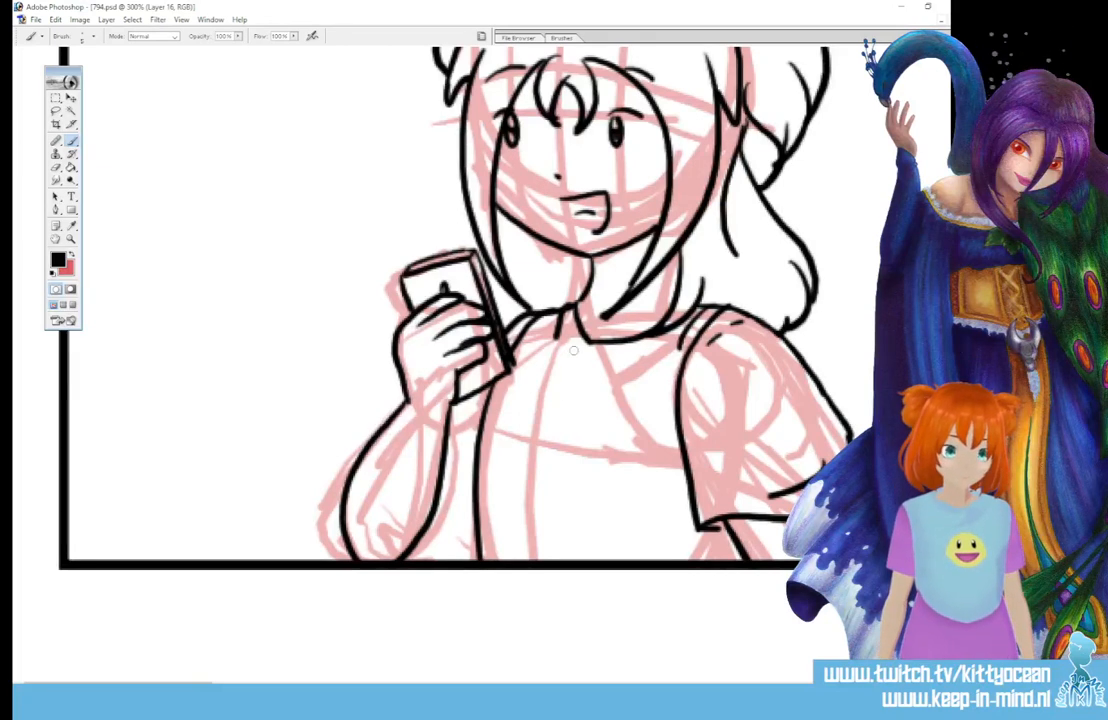
- Add a fold below the shirt collar and a round smiley face with eyes and an open mouth on the chest
left_click_drag(570, 352, 625, 362)
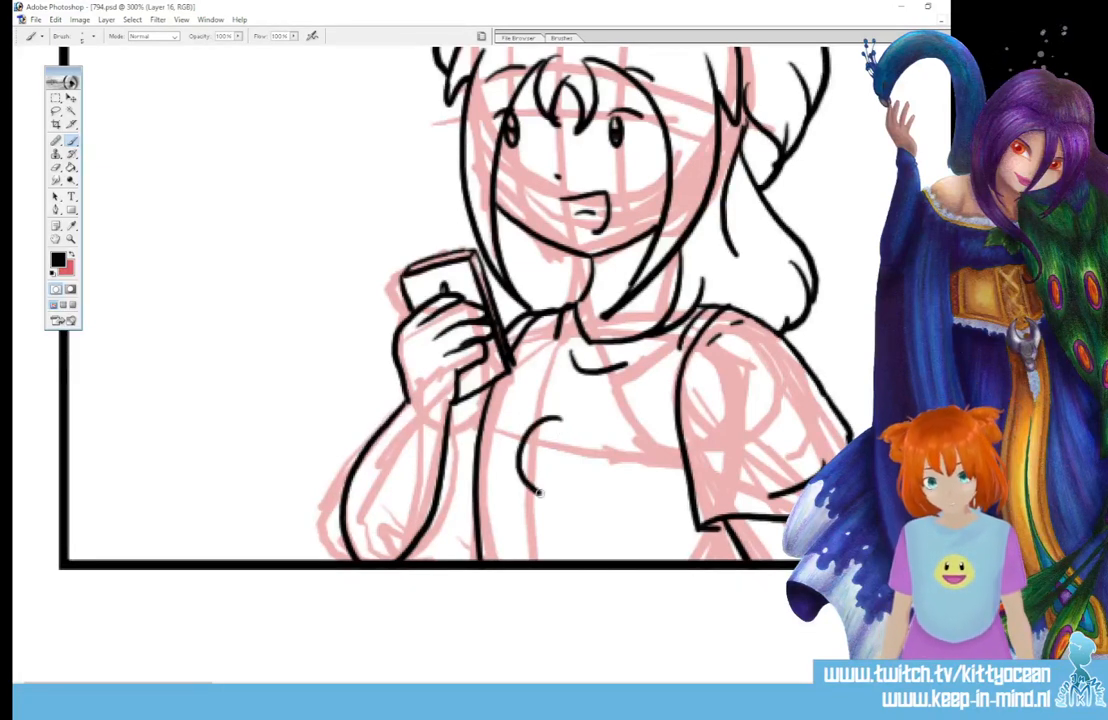
mouse_move(560, 421)
left_mouse_down()
mouse_move(598, 441)
mouse_move(533, 421)
left_mouse_up()
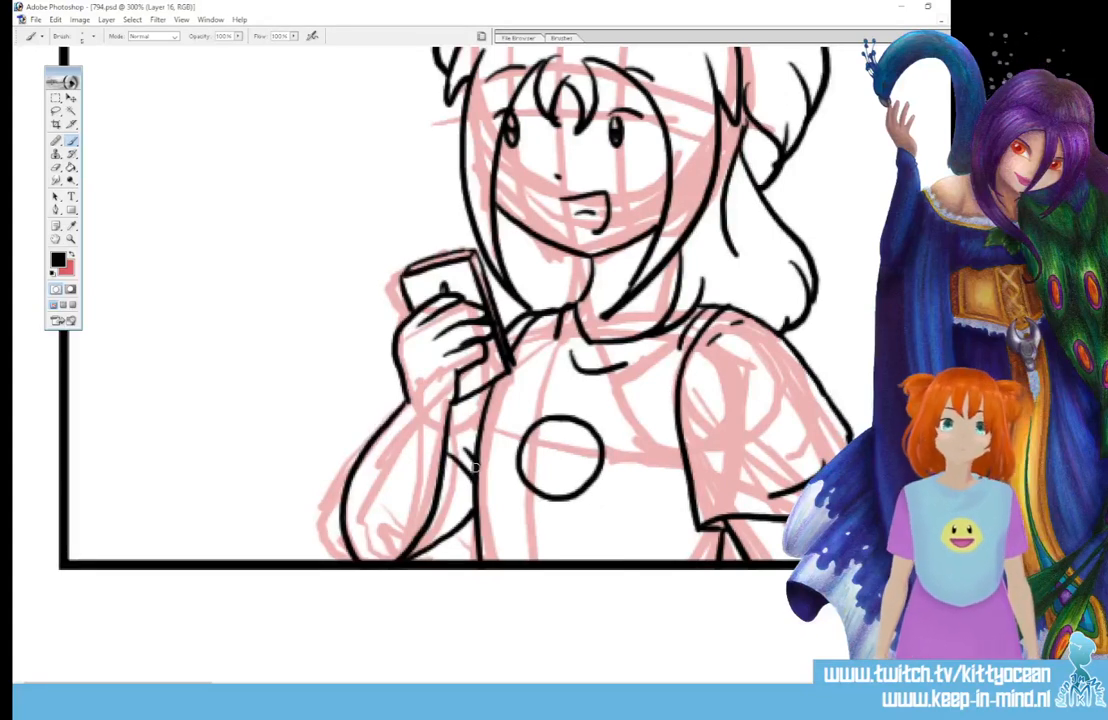
scroll(450, 350, "up", 3)
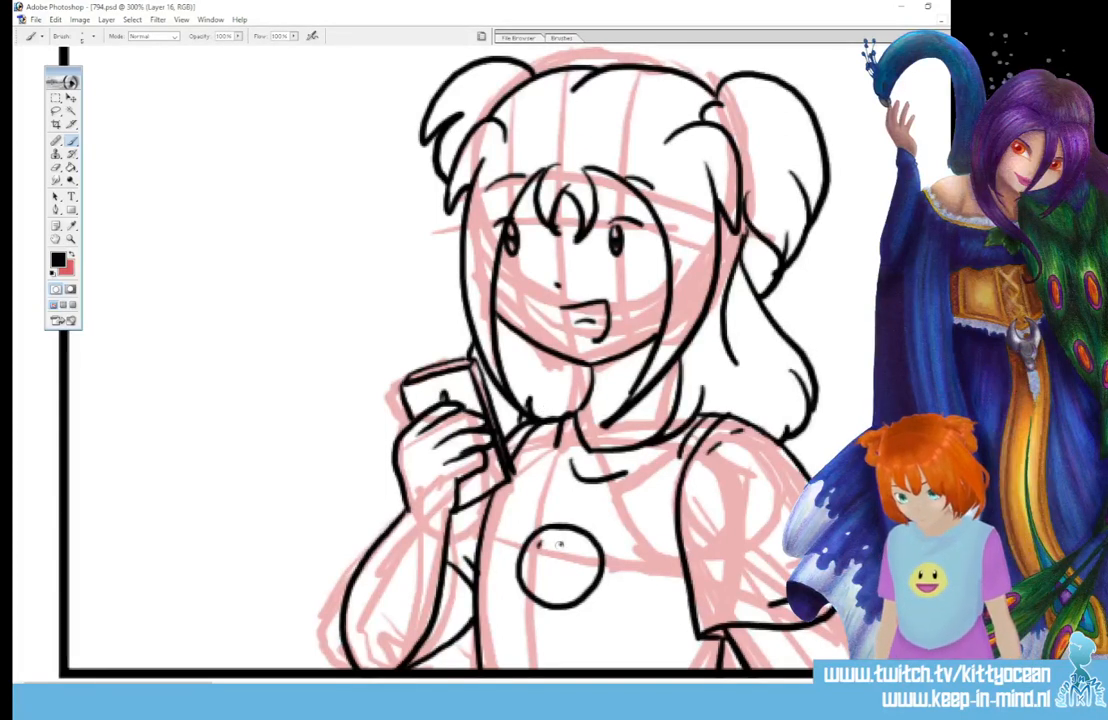
left_click_drag(540, 543, 541, 549)
left_click_drag(560, 543, 558, 568)
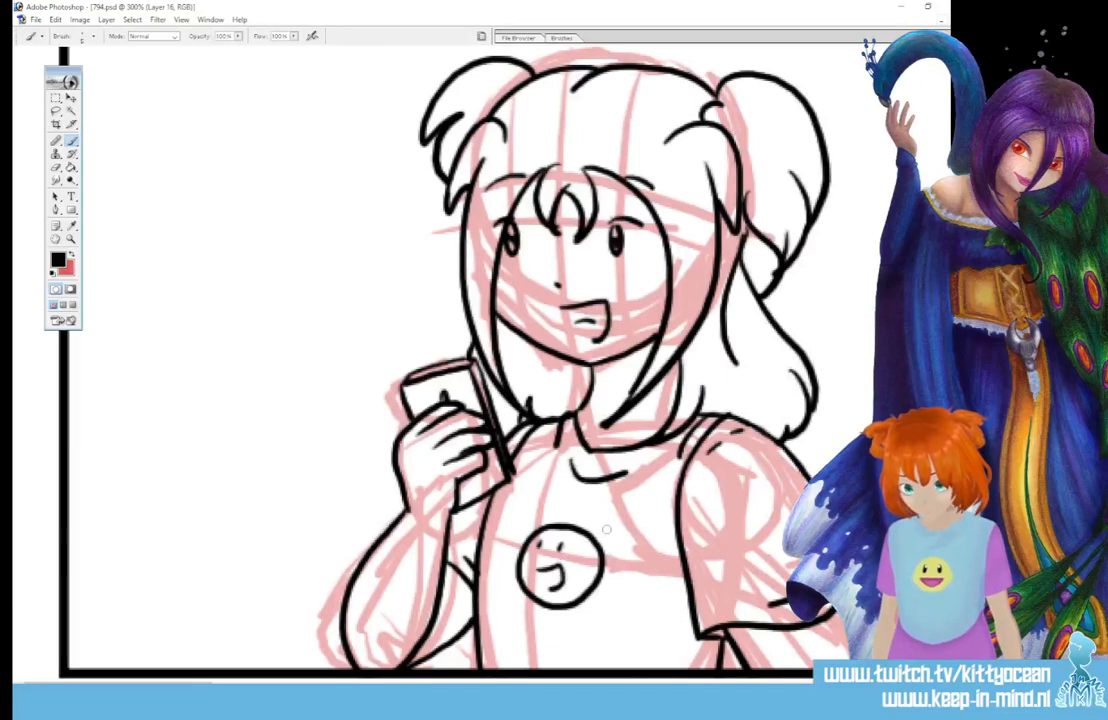
- Ink the second panel figure's face with one winking eye, one open eye, eyebrows, nose and an open mouth
scroll(605, 529, "right", 6)
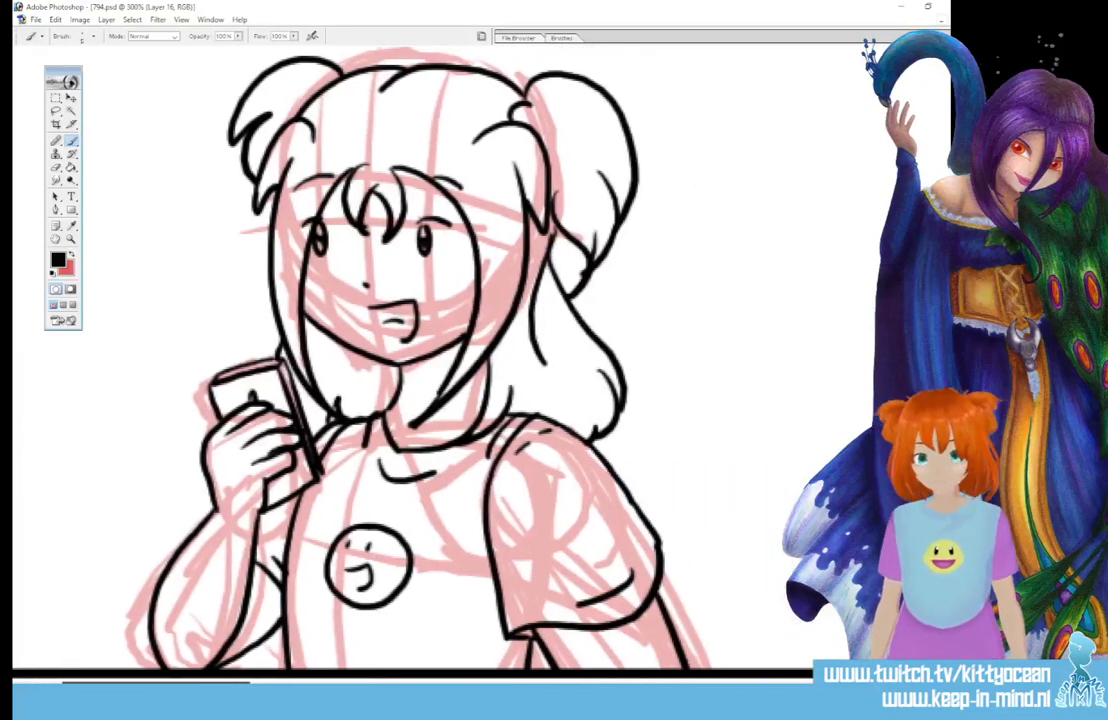
scroll(400, 360, "right", 2)
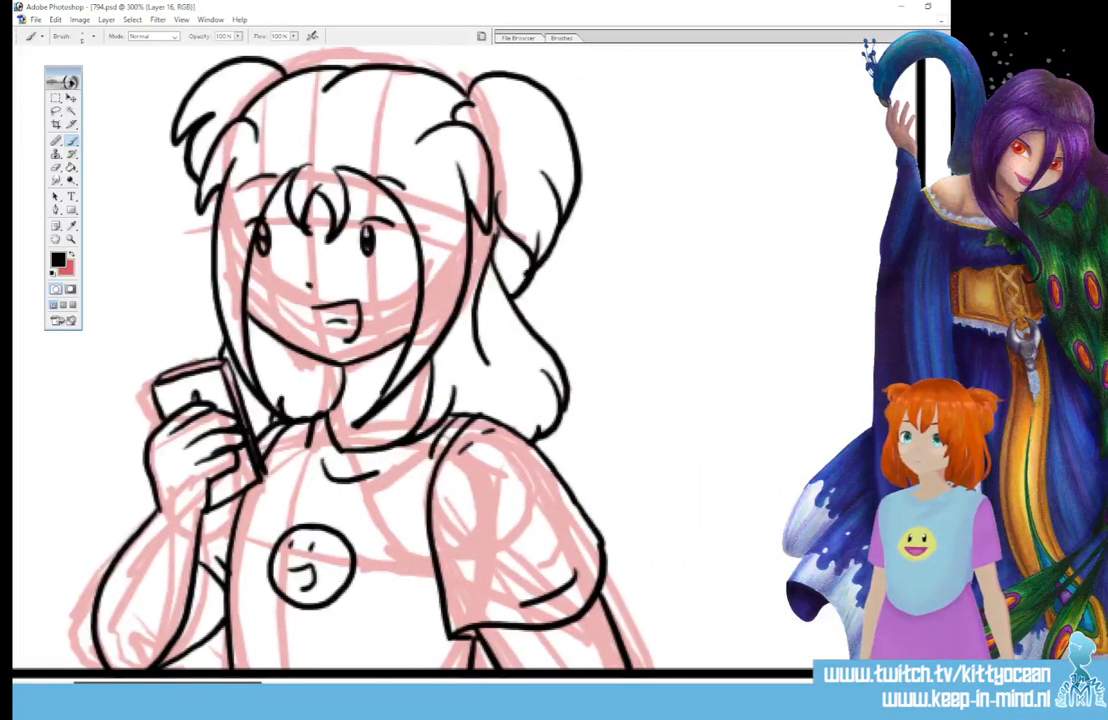
scroll(452, 646, "right", 10)
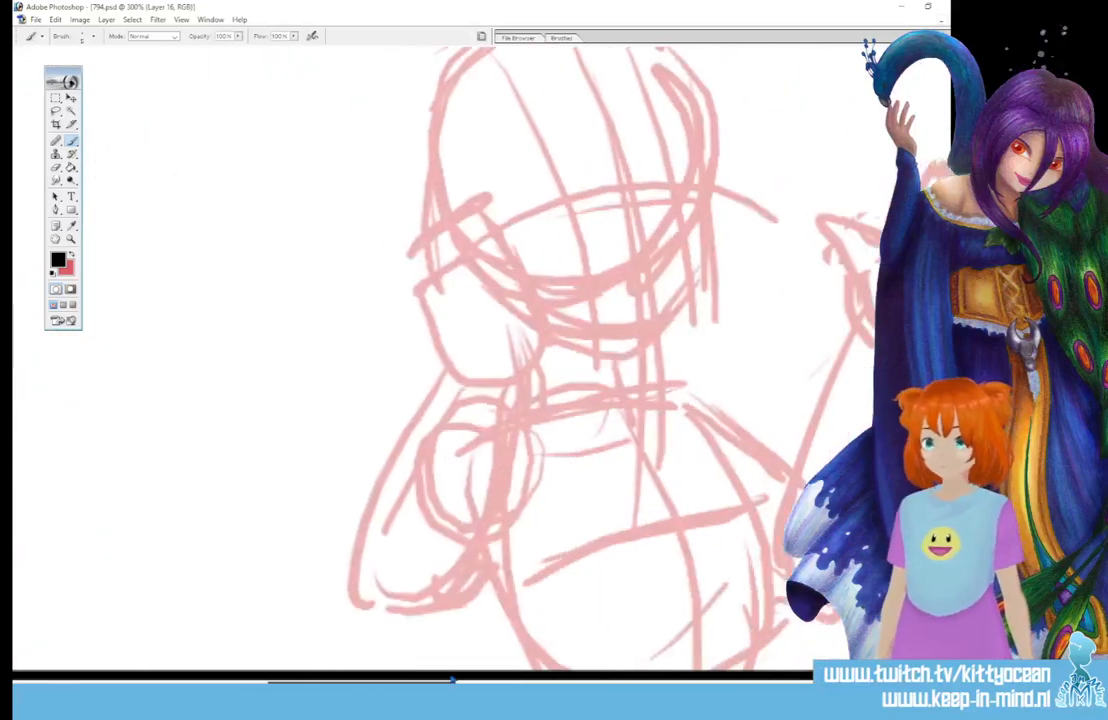
scroll(452, 646, "up", 3)
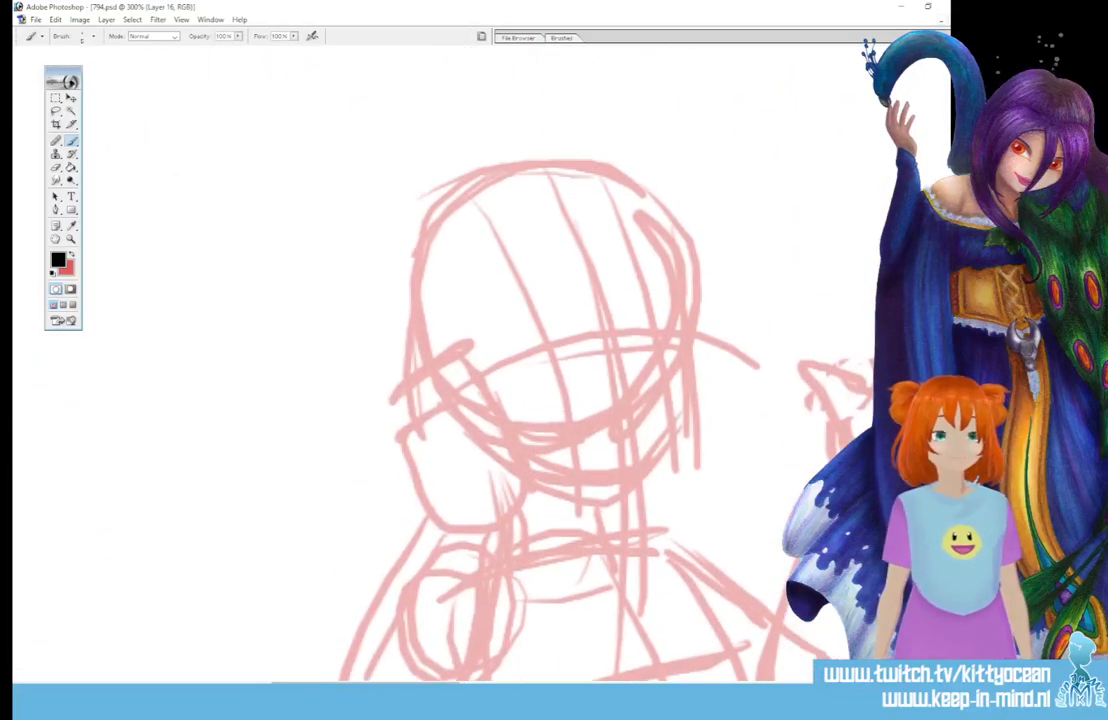
left_click_drag(540, 367, 572, 364)
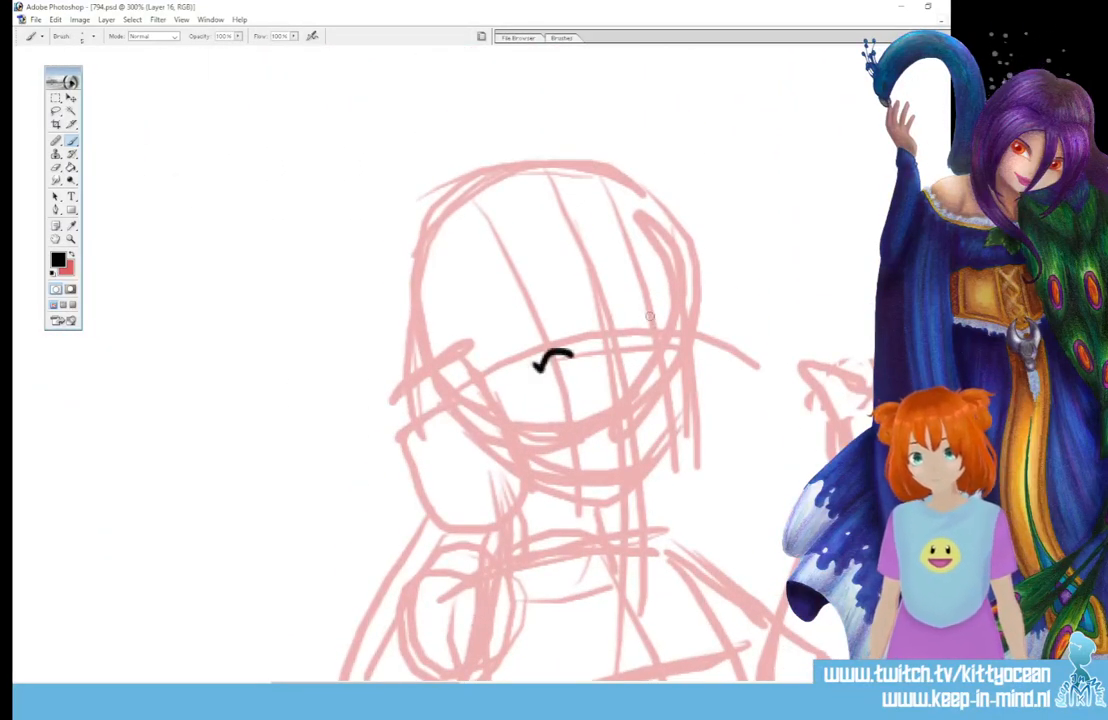
left_click_drag(656, 350, 680, 323)
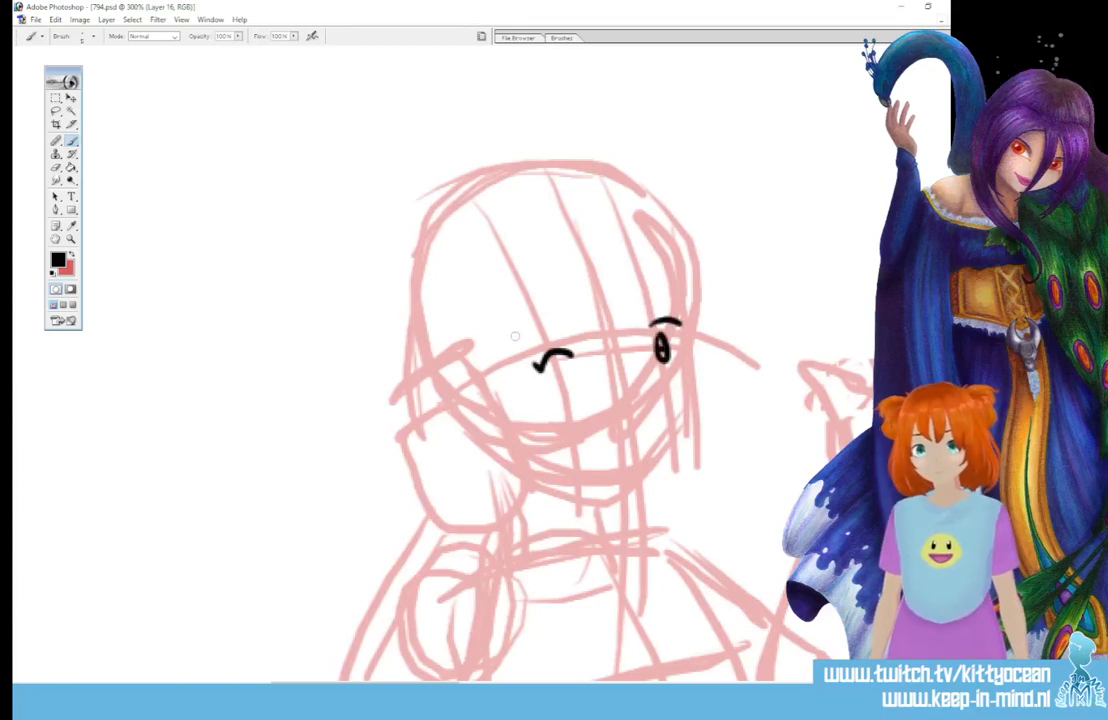
left_click_drag(515, 335, 543, 310)
left_click_drag(645, 298, 680, 294)
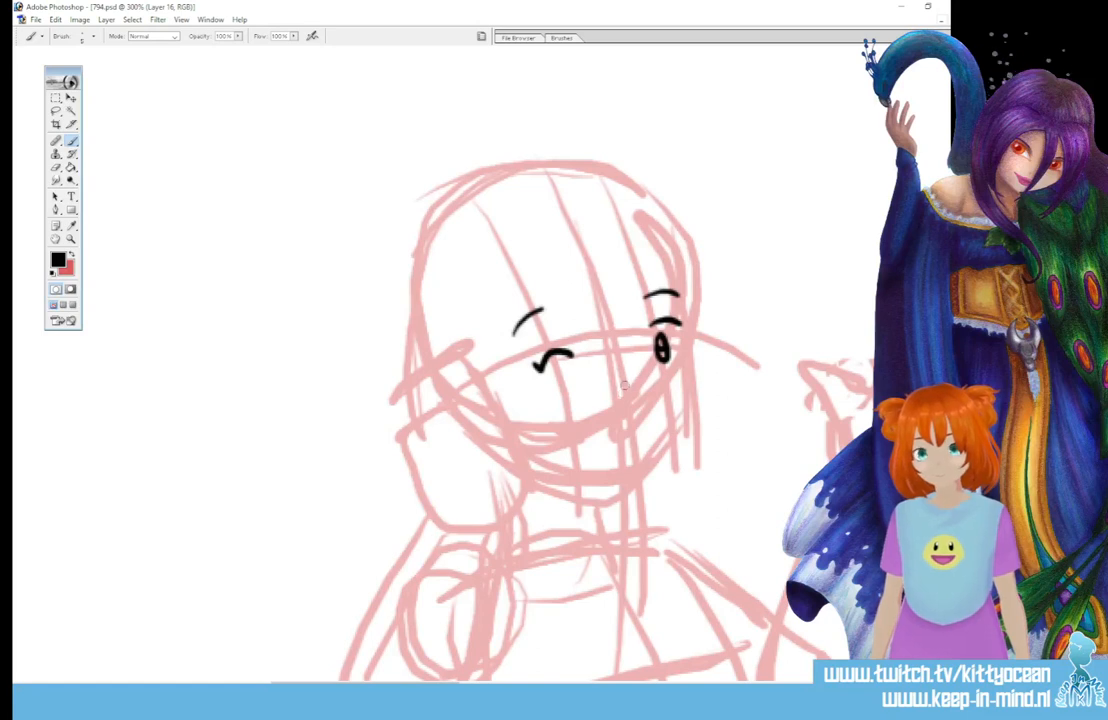
mouse_move(625, 385)
left_mouse_down()
mouse_move(567, 425)
mouse_move(610, 438)
left_mouse_up()
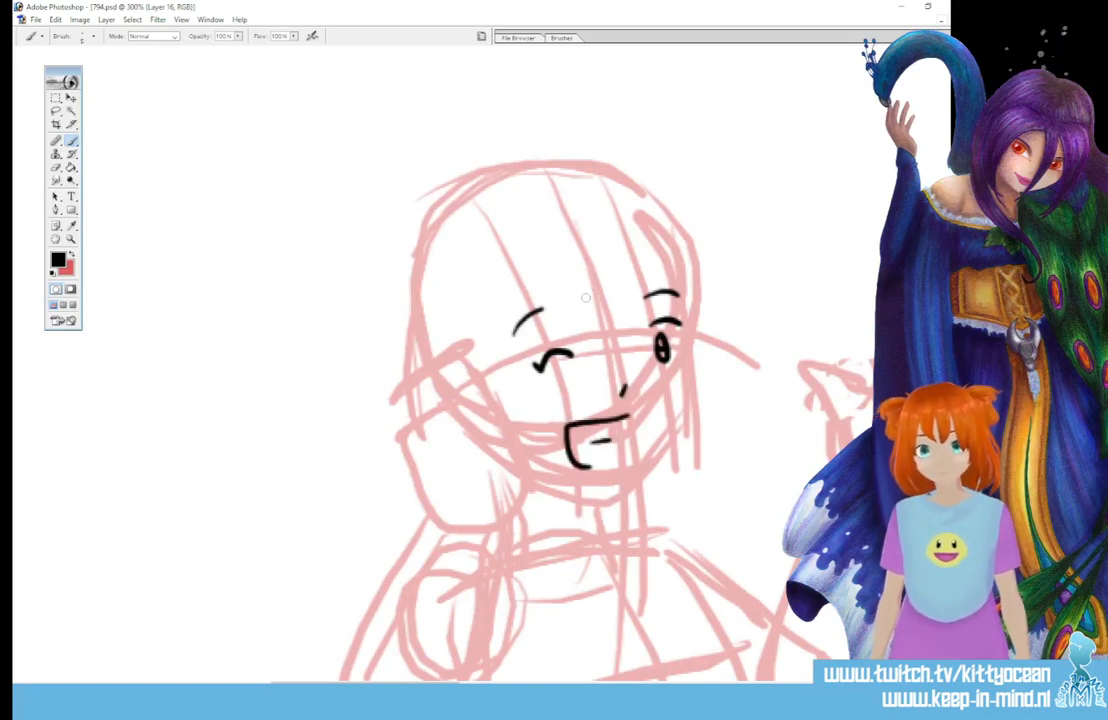
- Ink the second figure's fringe strands, the long pointed side locks framing the face and the curved hair tufts above them
left_click_drag(593, 288, 606, 358)
mouse_move(611, 313)
left_mouse_down()
mouse_move(602, 338)
mouse_move(620, 364)
left_mouse_up()
left_click_drag(612, 313, 634, 358)
left_click_drag(625, 287, 630, 360)
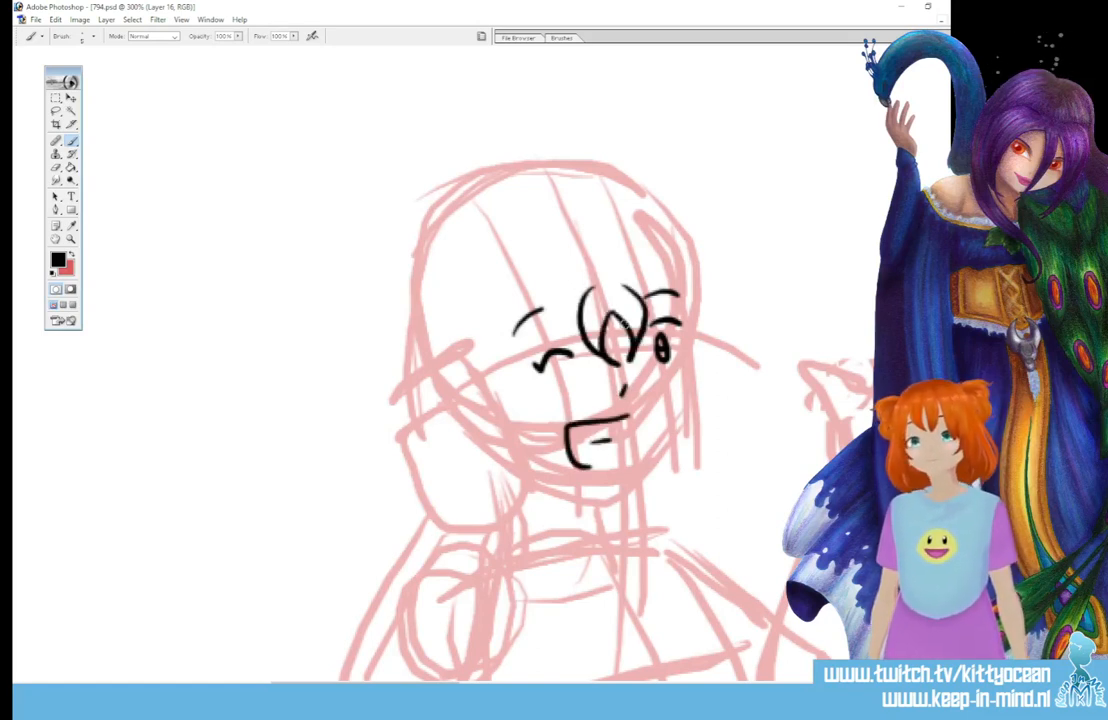
mouse_move(590, 290)
left_mouse_down()
mouse_move(518, 334)
mouse_move(555, 505)
left_mouse_up()
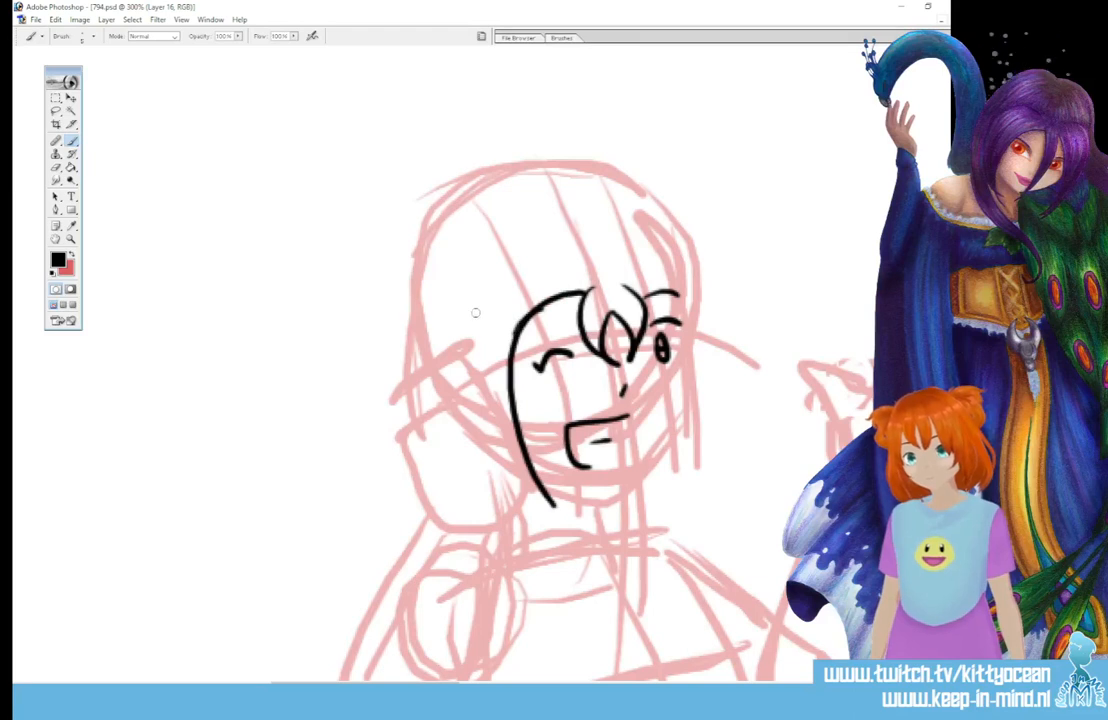
mouse_move(476, 315)
left_mouse_down()
mouse_move(466, 415)
mouse_move(570, 518)
left_mouse_up()
left_click_drag(679, 325, 690, 430)
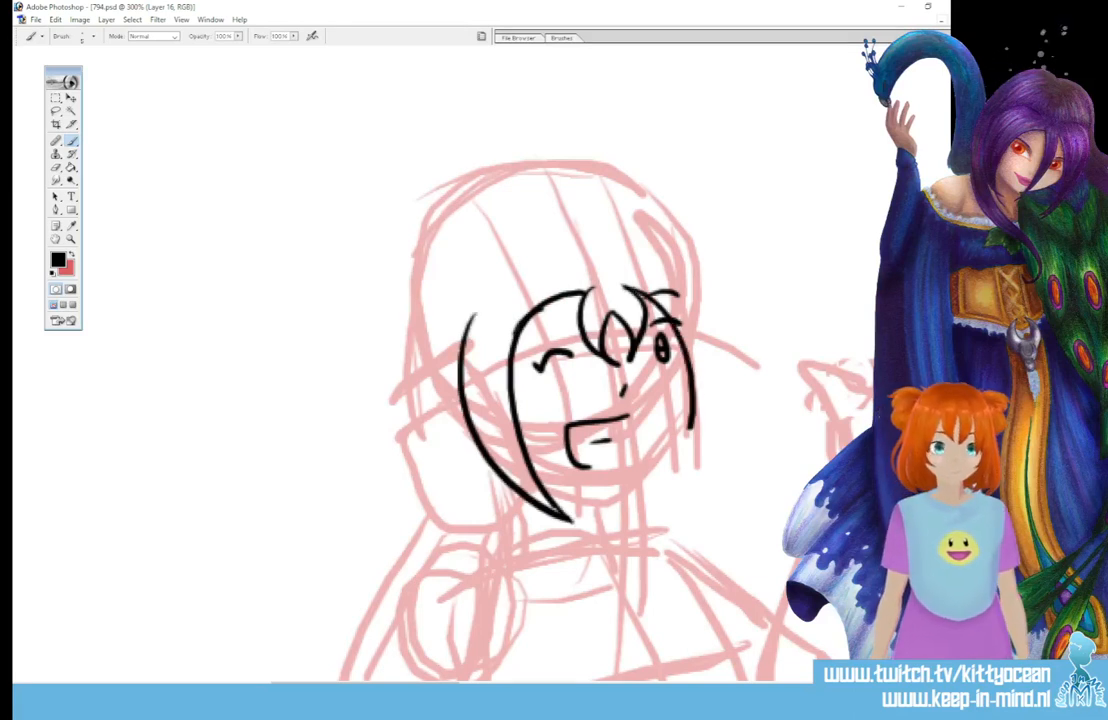
left_click_drag(690, 272, 655, 530)
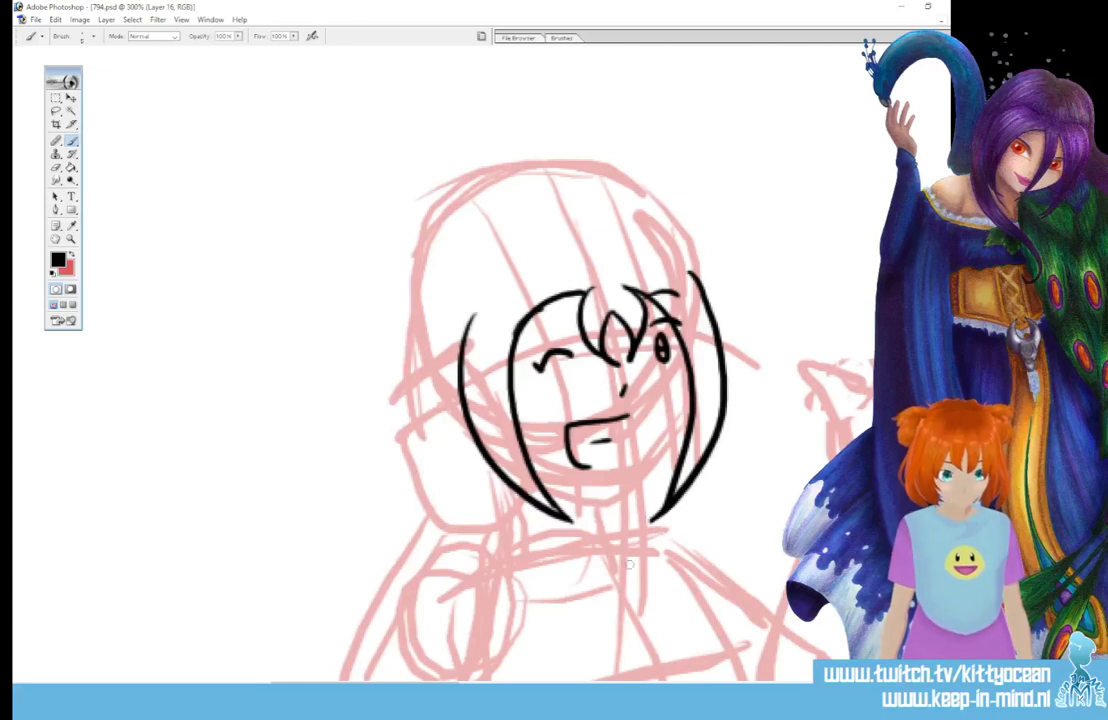
left_click_drag(487, 295, 443, 372)
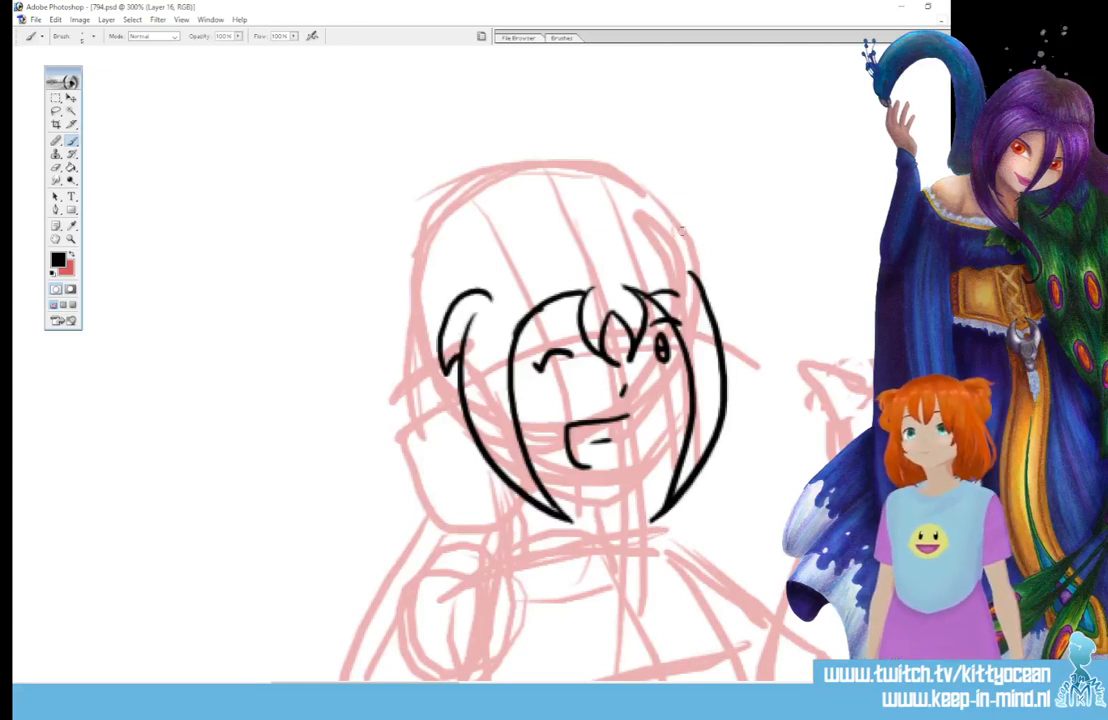
left_click_drag(665, 262, 725, 310)
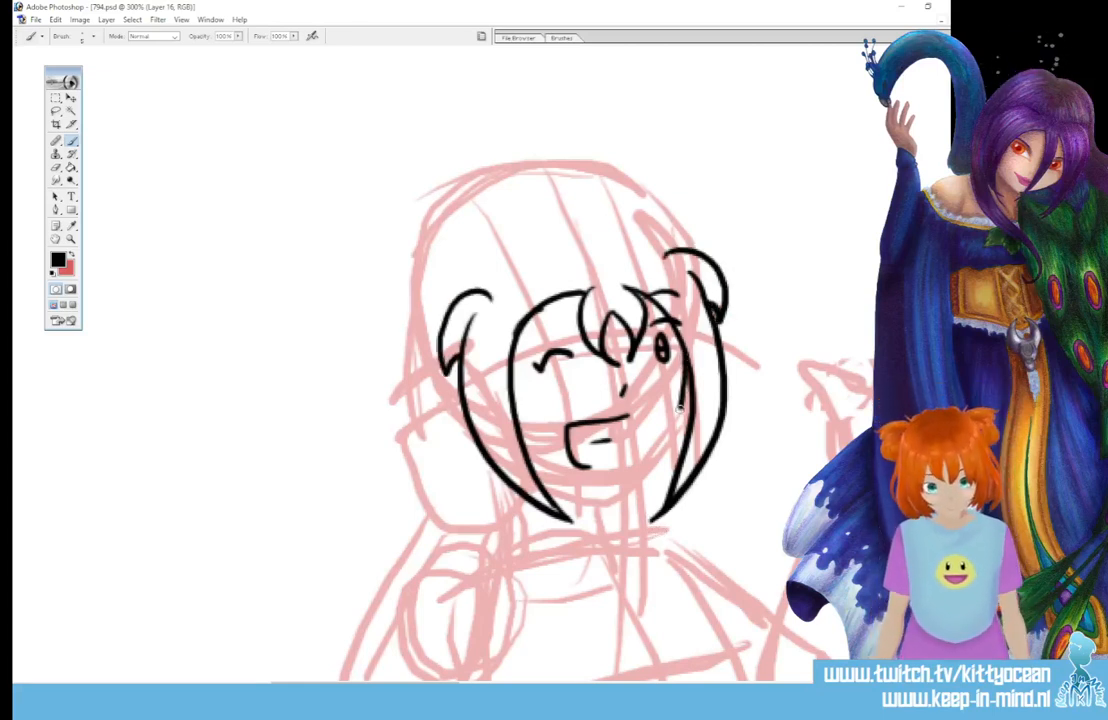
- Close the second figure's jawline and ink the hand with curled fingers holding the phone to the ear
left_click_drag(535, 478, 648, 477)
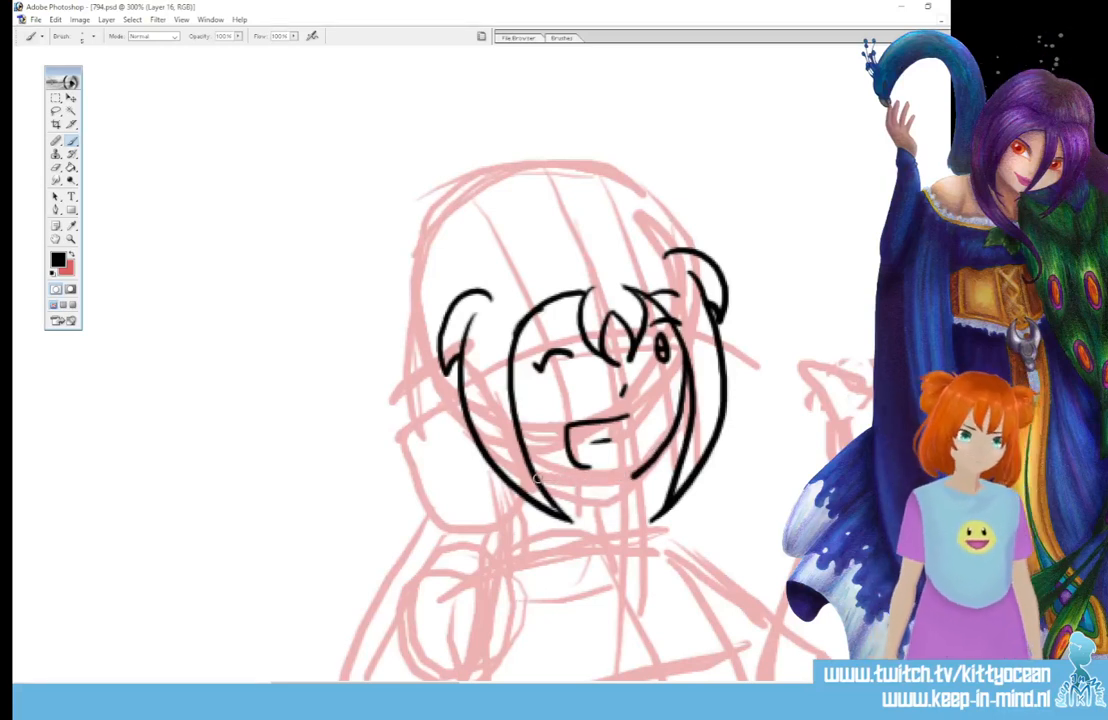
left_click_drag(616, 482, 636, 477)
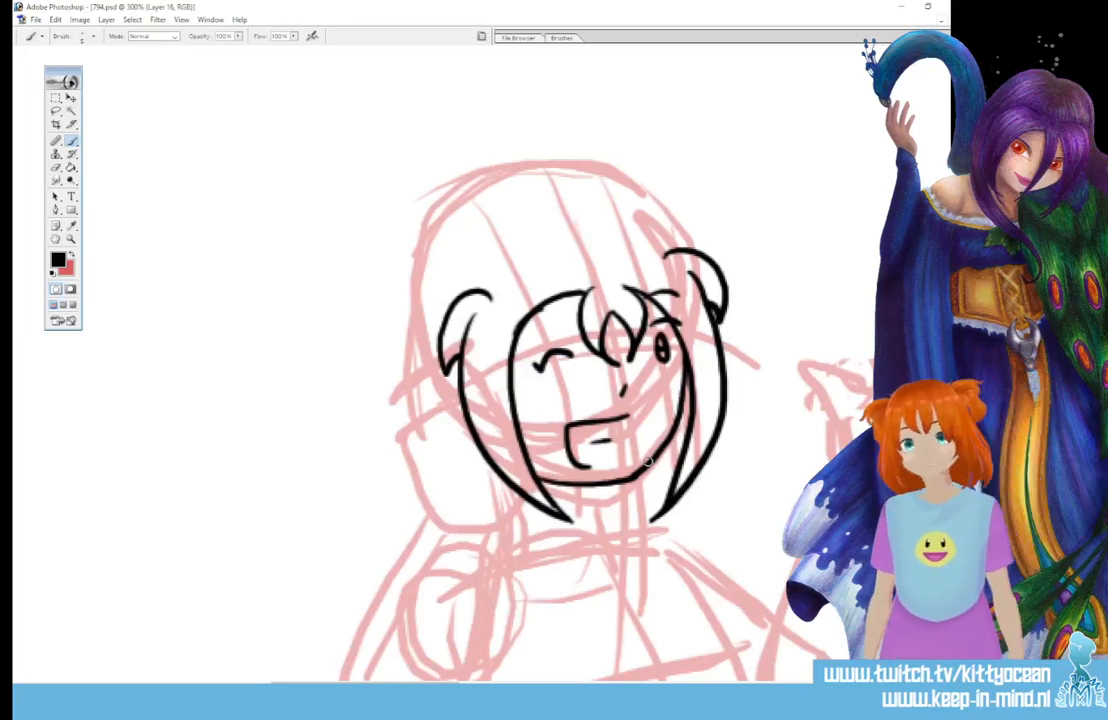
mouse_move(488, 529)
left_mouse_down()
mouse_move(486, 507)
mouse_move(505, 484)
mouse_move(466, 455)
left_mouse_up()
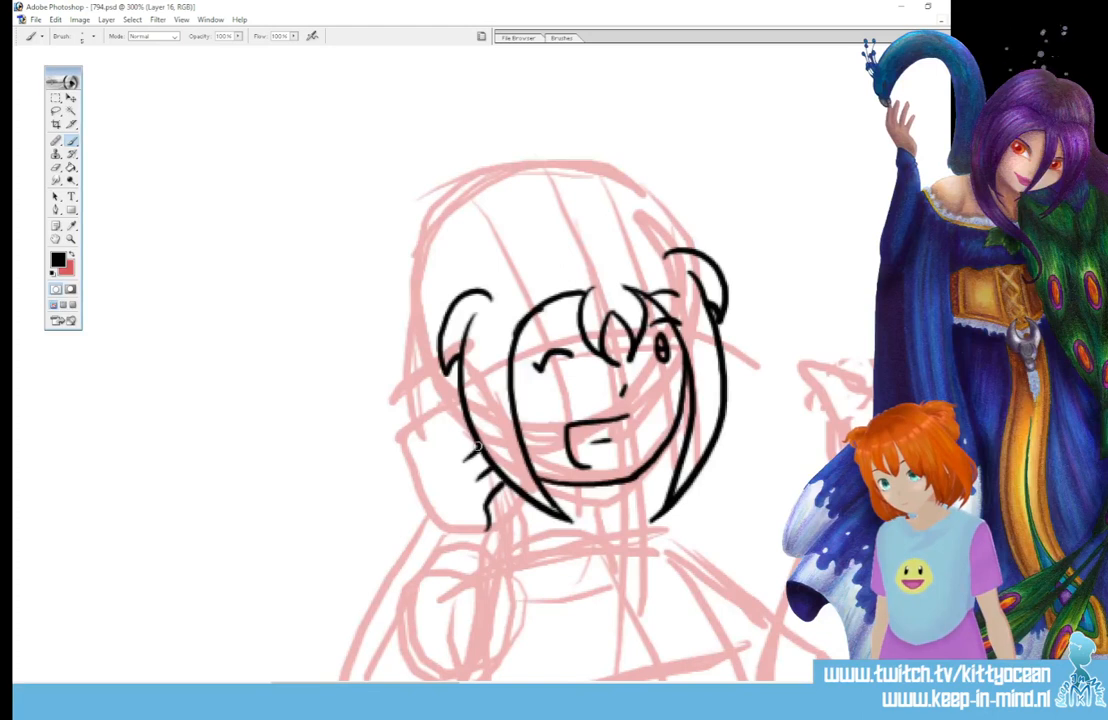
mouse_move(437, 533)
left_mouse_down()
mouse_move(417, 467)
mouse_move(461, 413)
left_mouse_up()
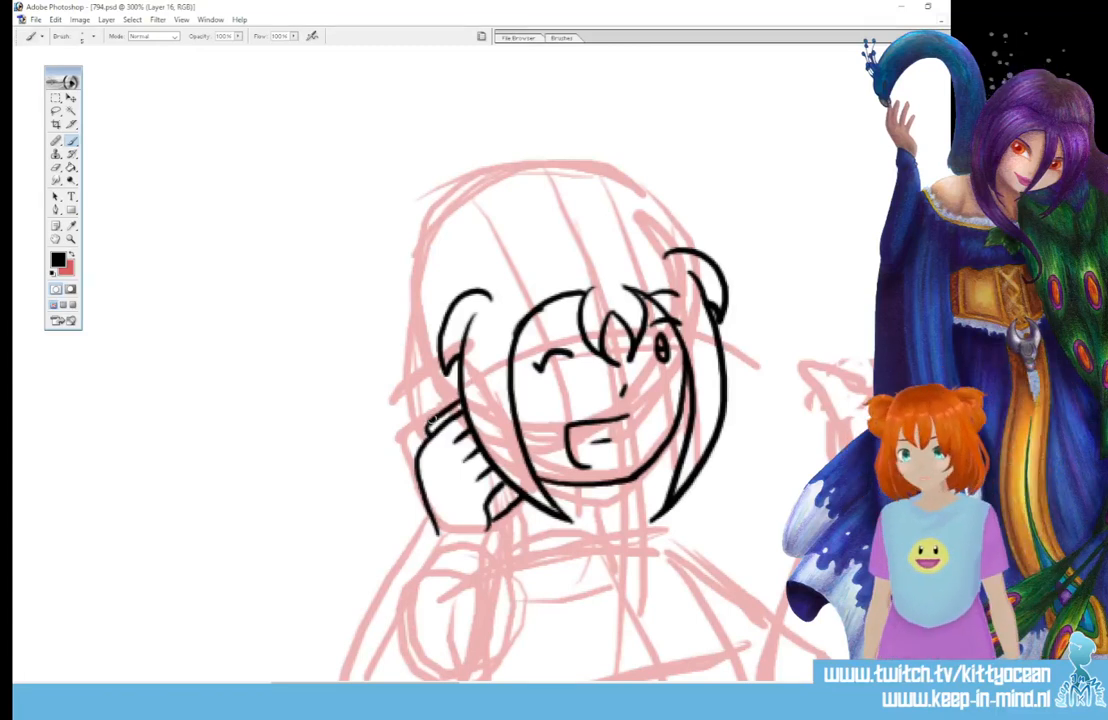
- Draw the pigtail with pointed tips above the phone hand and the hair outline over the crown
left_click_drag(382, 262, 368, 350)
left_click_drag(370, 272, 455, 282)
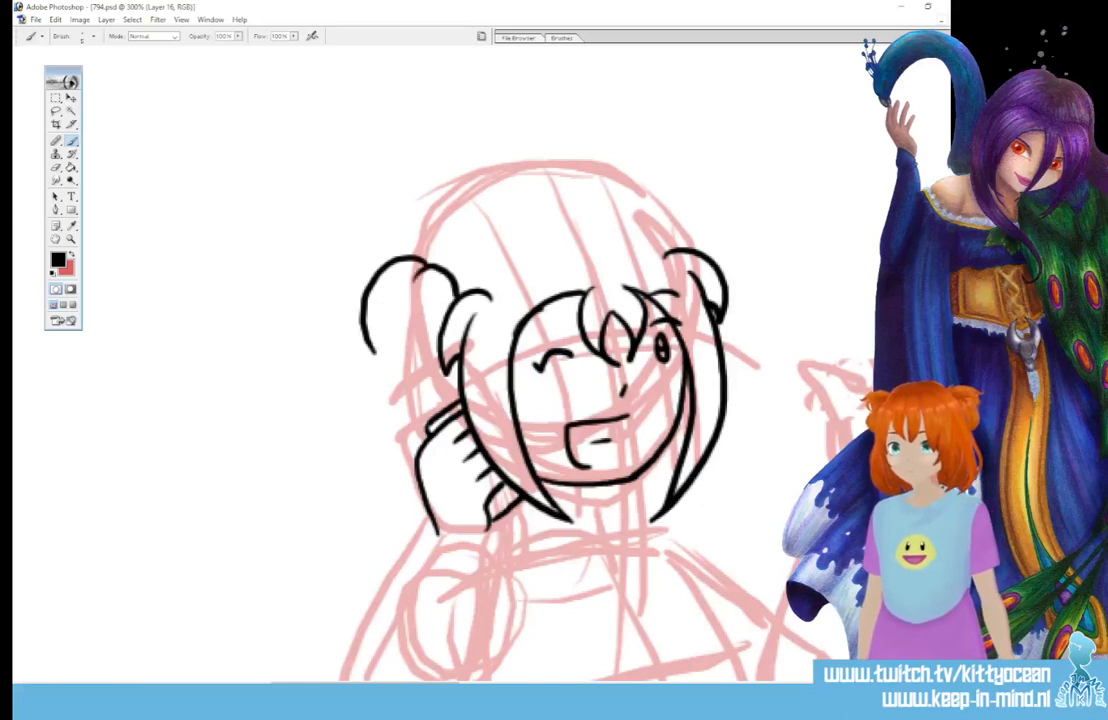
left_click_drag(441, 343, 404, 421)
left_click_drag(399, 350, 408, 437)
mouse_move(379, 325)
left_mouse_down()
mouse_move(386, 405)
mouse_move(411, 438)
left_mouse_up()
left_click_drag(415, 375, 421, 441)
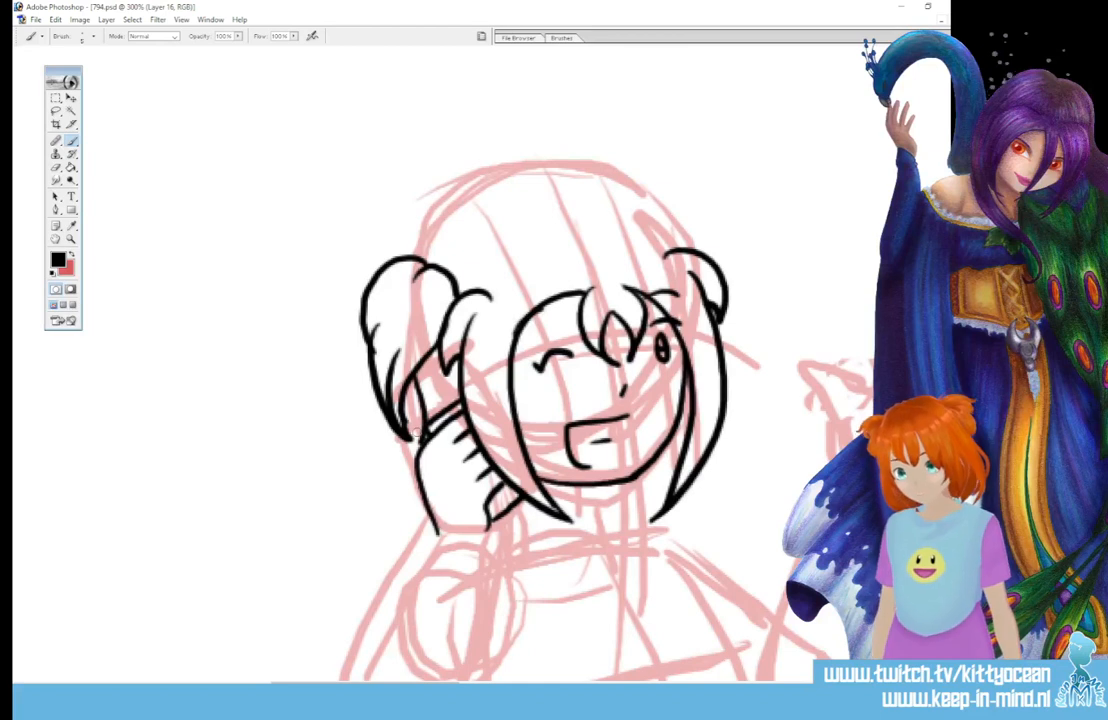
mouse_move(420, 257)
left_mouse_down()
mouse_move(463, 206)
mouse_move(549, 209)
mouse_move(610, 185)
mouse_move(690, 250)
left_mouse_up()
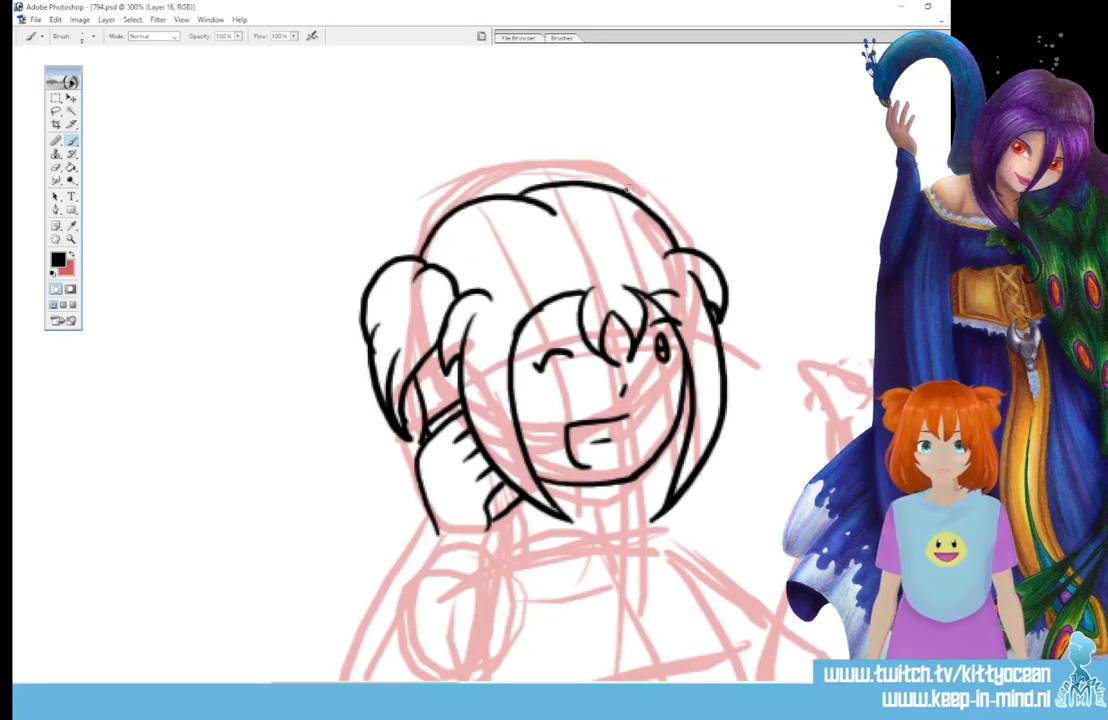
- Ink the other pigtail's puffed curve beside the crown and the bent forearm below the phone hand
mouse_move(628, 188)
left_mouse_down()
mouse_move(672, 193)
mouse_move(712, 256)
left_mouse_up()
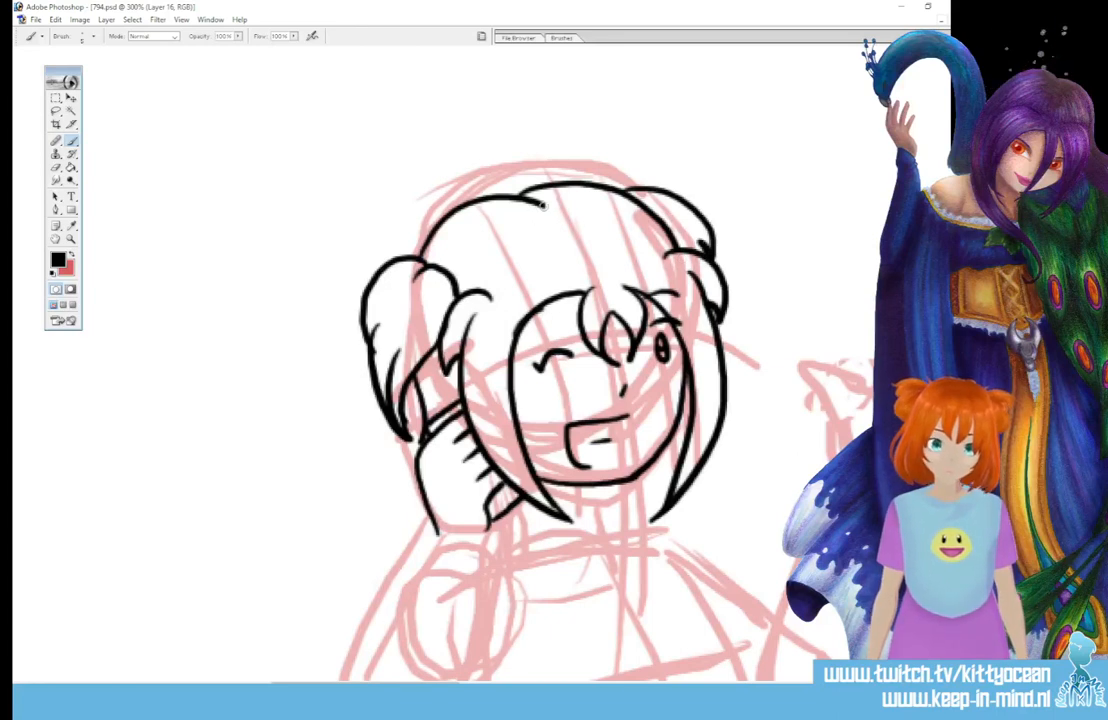
scroll(516, 323, "down", 3)
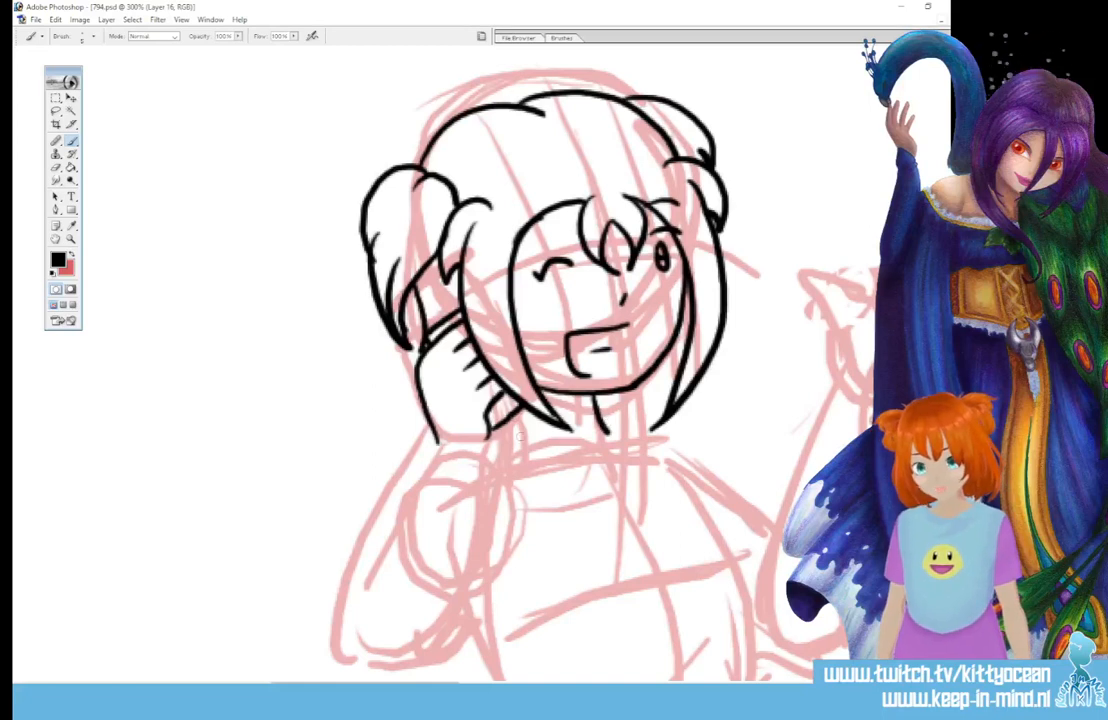
mouse_move(487, 430)
left_mouse_down()
mouse_move(480, 522)
mouse_move(420, 650)
left_mouse_up()
mouse_move(437, 440)
left_mouse_down()
mouse_move(345, 595)
mouse_move(390, 655)
mouse_move(440, 612)
left_mouse_up()
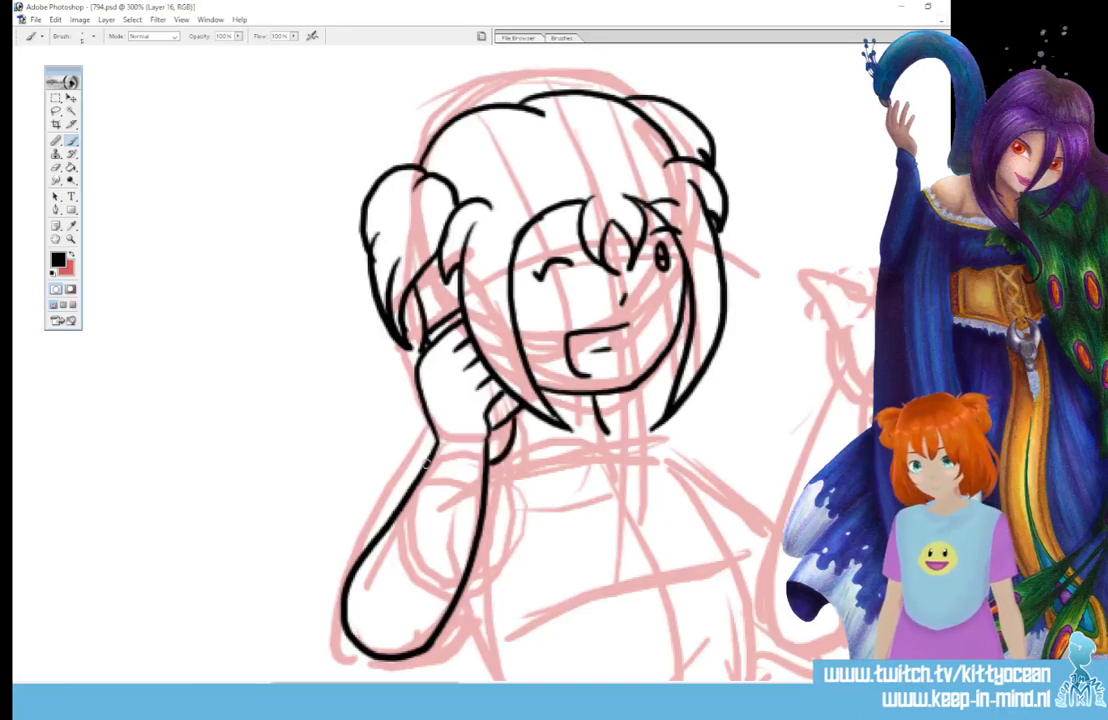
- Add the sleeve lines showing behind both sides of the bent arm that holds the phone
left_click_drag(428, 462, 343, 575)
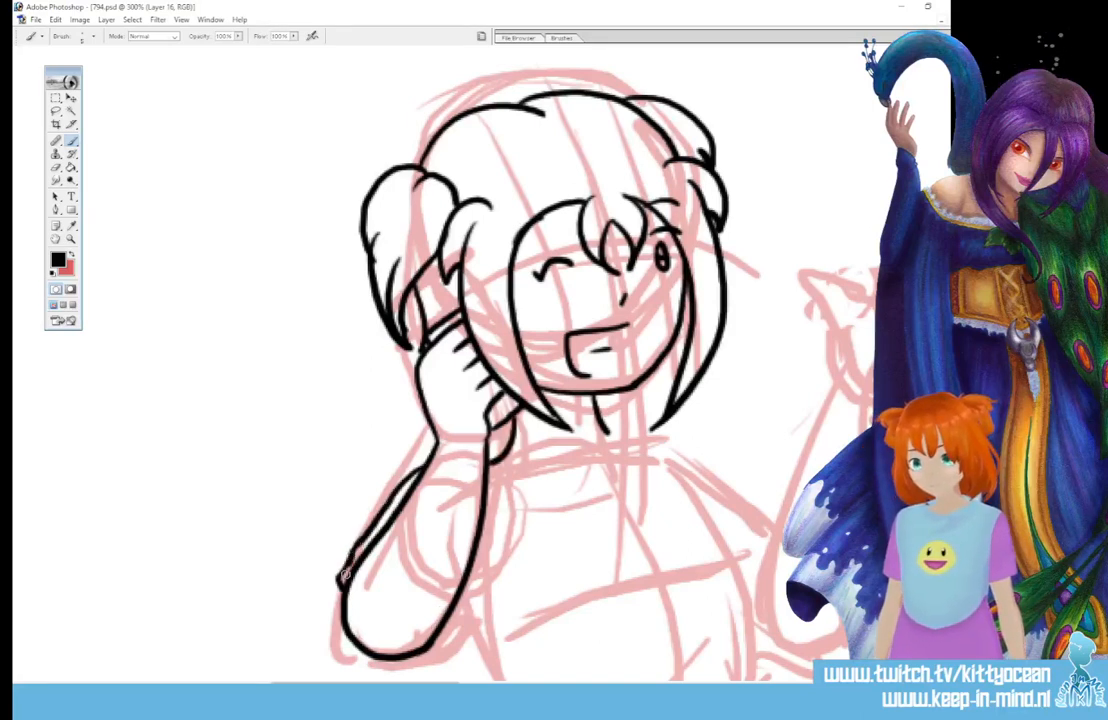
scroll(436, 510, "down", 3)
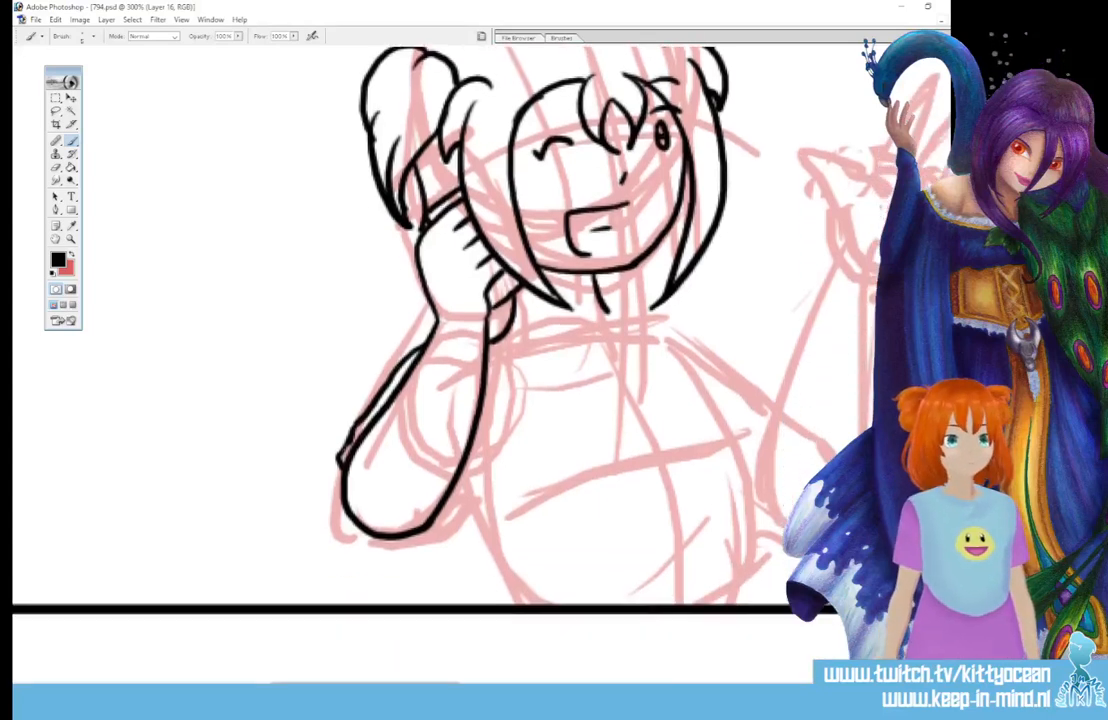
left_click_drag(435, 513, 461, 516)
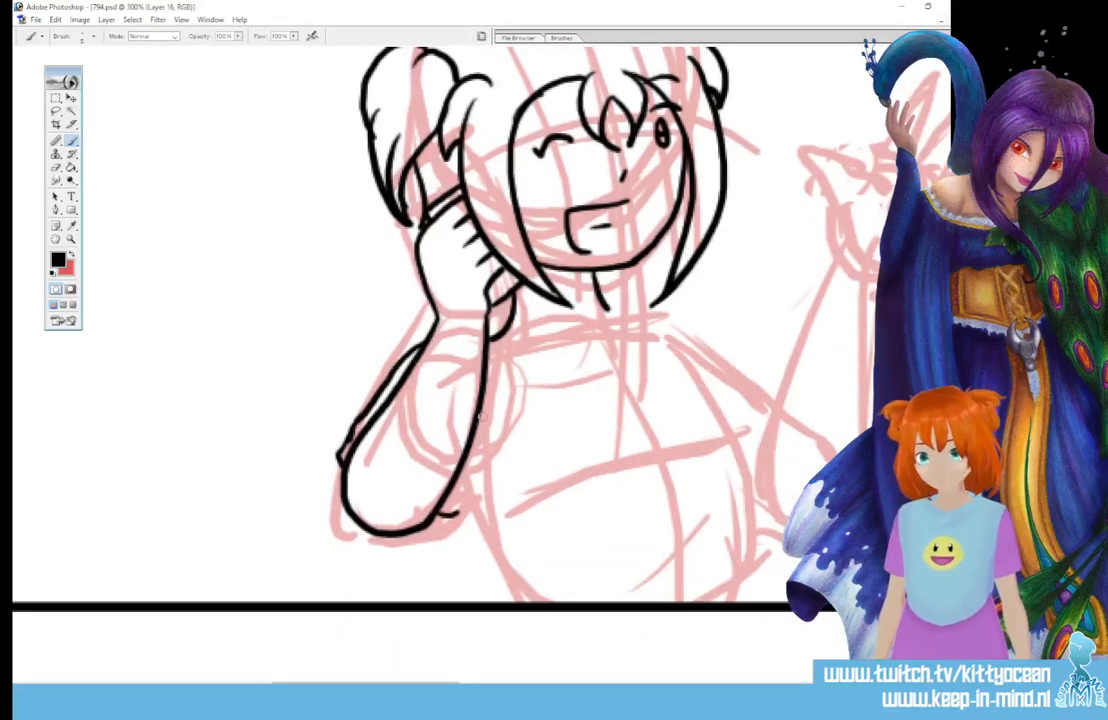
left_click_drag(485, 386, 453, 517)
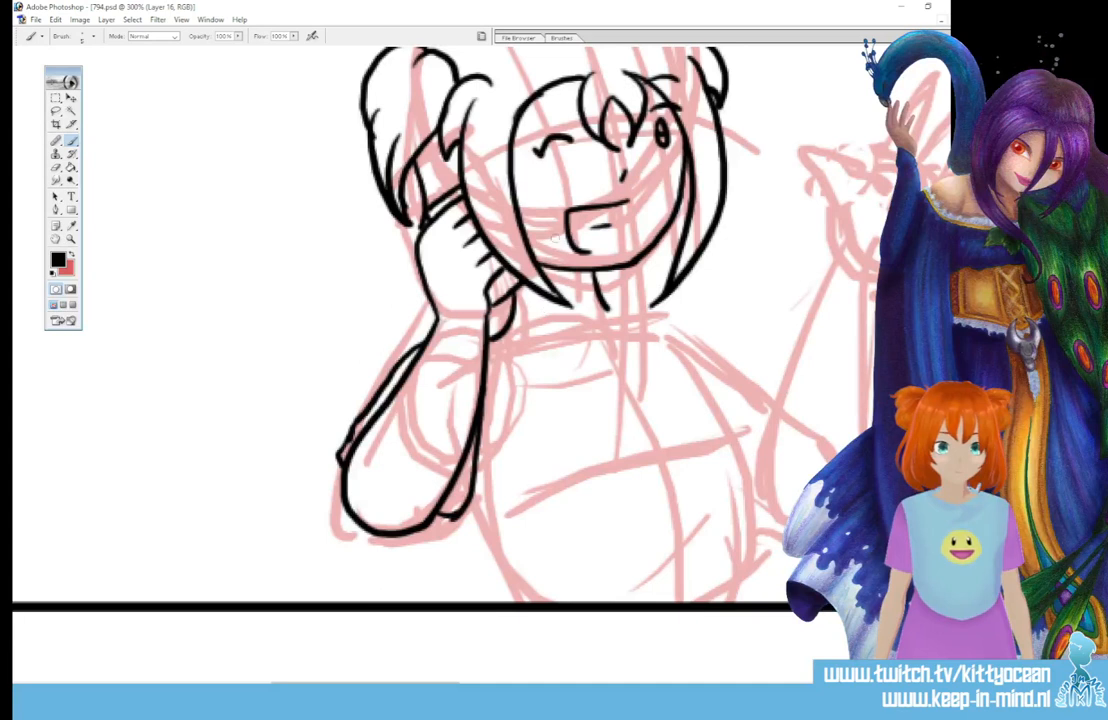
- Ink the pointed hair end below the phone hand, the shirt's round neckline and the rounded torso down to the panel border
left_click_drag(515, 288, 521, 328)
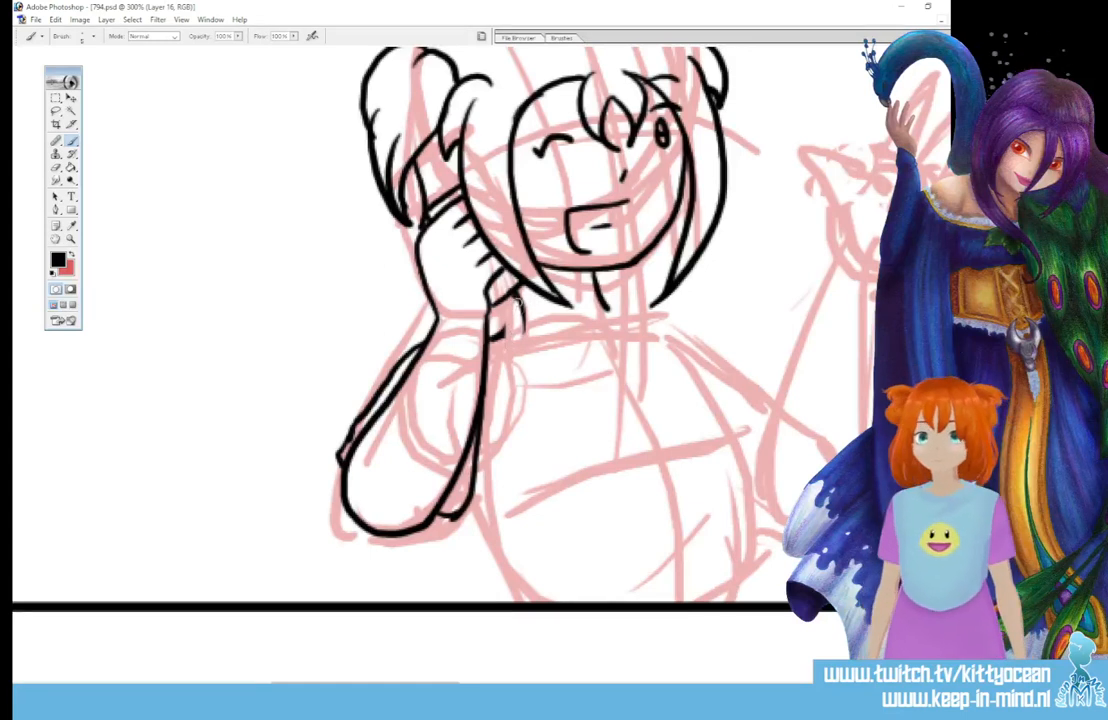
mouse_move(518, 302)
left_mouse_down()
mouse_move(507, 361)
mouse_move(590, 345)
mouse_move(618, 310)
mouse_move(683, 354)
mouse_move(722, 427)
mouse_move(748, 503)
mouse_move(688, 628)
left_mouse_up()
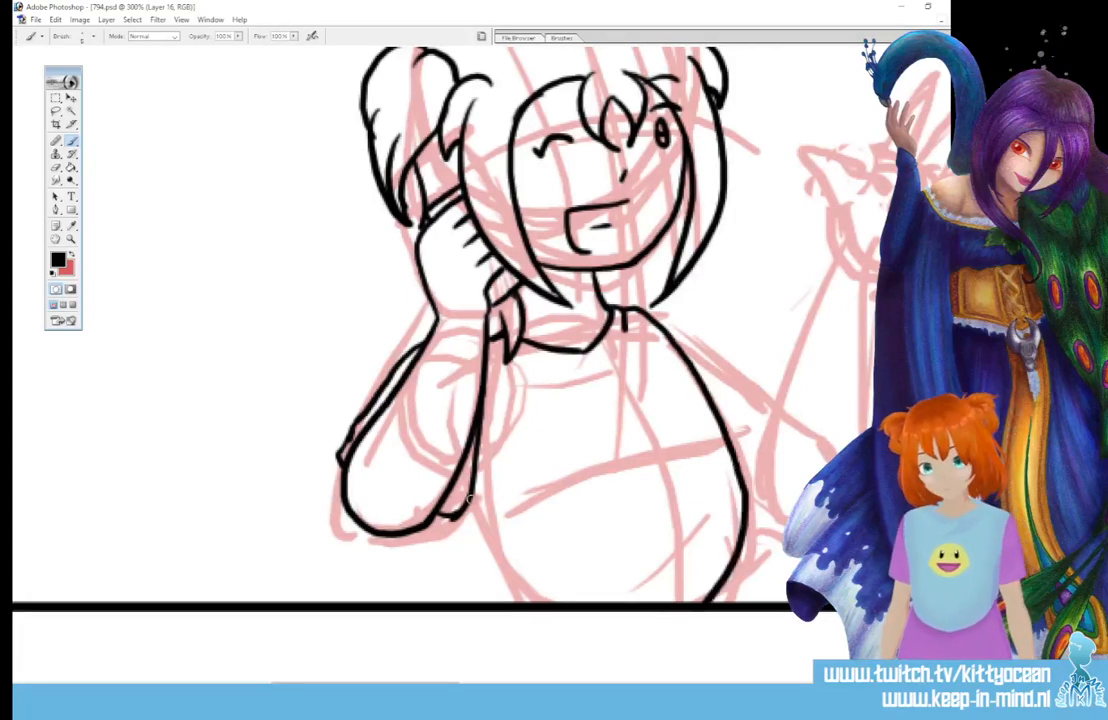
mouse_move(471, 499)
left_mouse_down()
mouse_move(497, 556)
mouse_move(528, 590)
mouse_move(569, 607)
left_mouse_up()
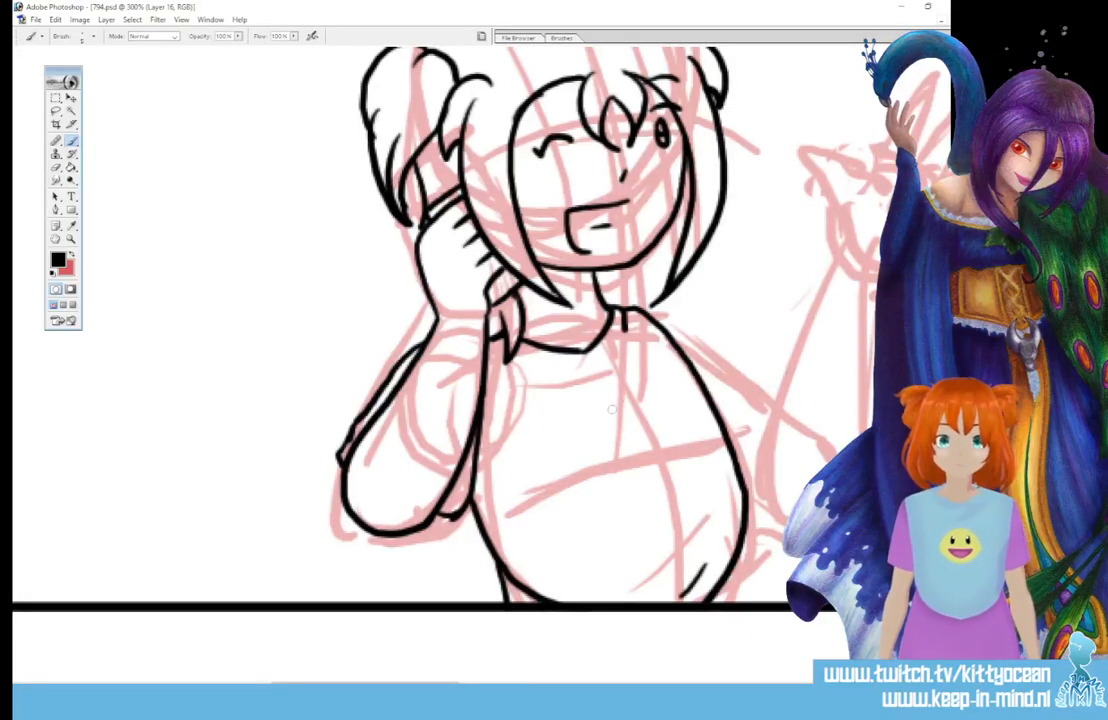
- Draw a smiley emblem on the shirt's chest: a circle with two small eyes and a curved smile
mouse_move(636, 396)
left_mouse_down()
mouse_move(577, 440)
mouse_move(625, 482)
mouse_move(666, 458)
mouse_move(660, 396)
mouse_move(605, 387)
left_mouse_up()
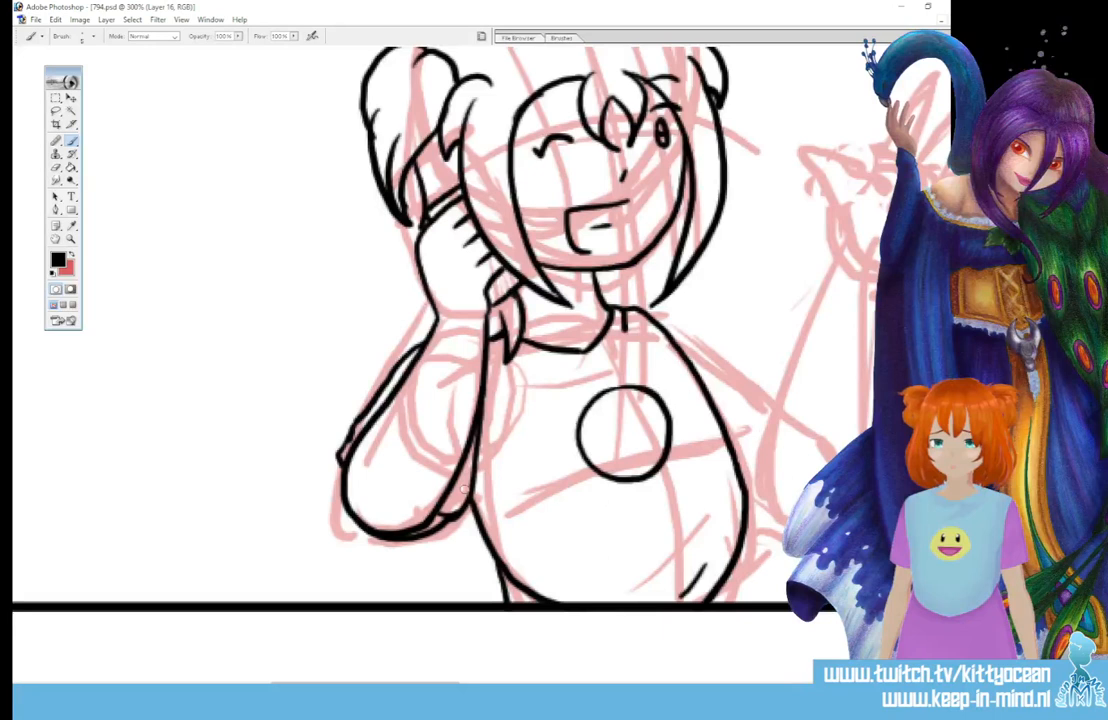
left_click(617, 399)
left_click(634, 397)
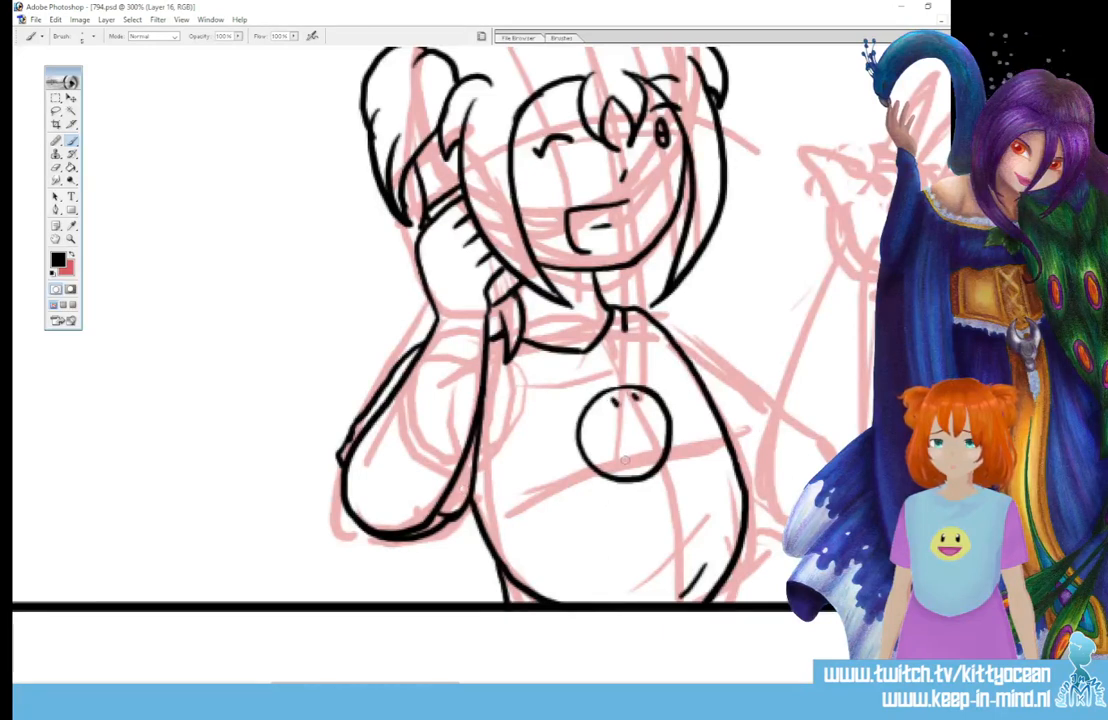
left_click_drag(625, 417, 643, 416)
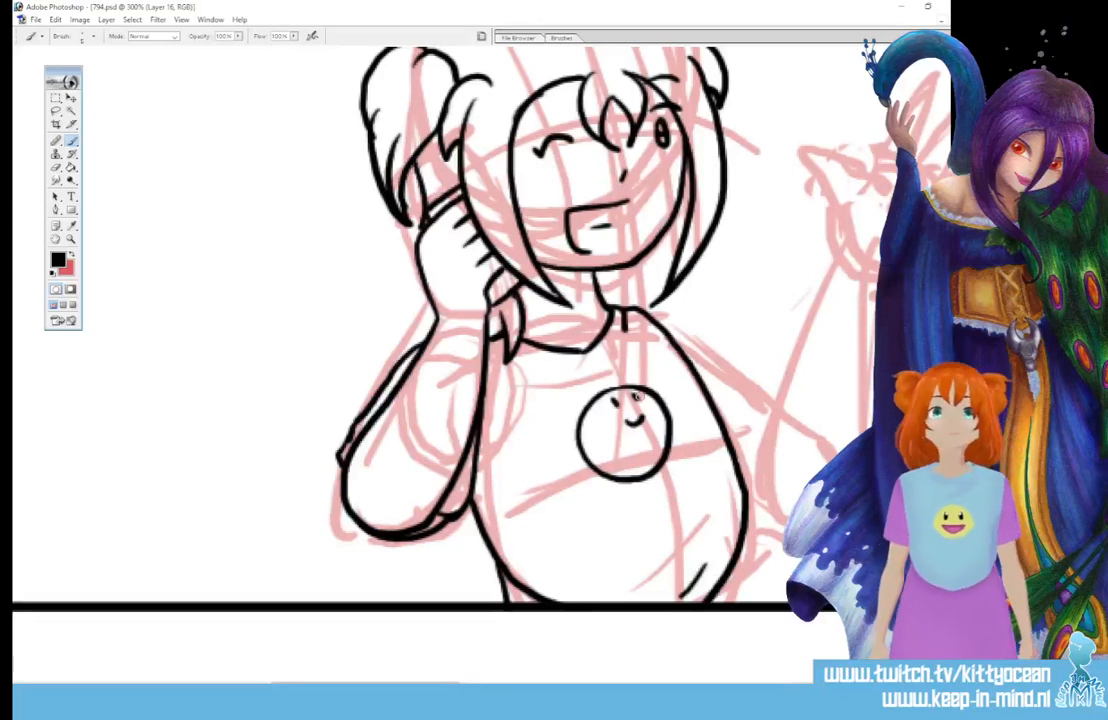
- Ink the pointed hair tips above the free shoulder and the flared short sleeve with its fold lines
mouse_move(711, 241)
left_mouse_down()
mouse_move(723, 268)
mouse_move(712, 318)
left_mouse_up()
mouse_move(700, 280)
left_mouse_down()
mouse_move(691, 327)
mouse_move(775, 377)
mouse_move(741, 467)
left_mouse_up()
left_click_drag(742, 422, 732, 443)
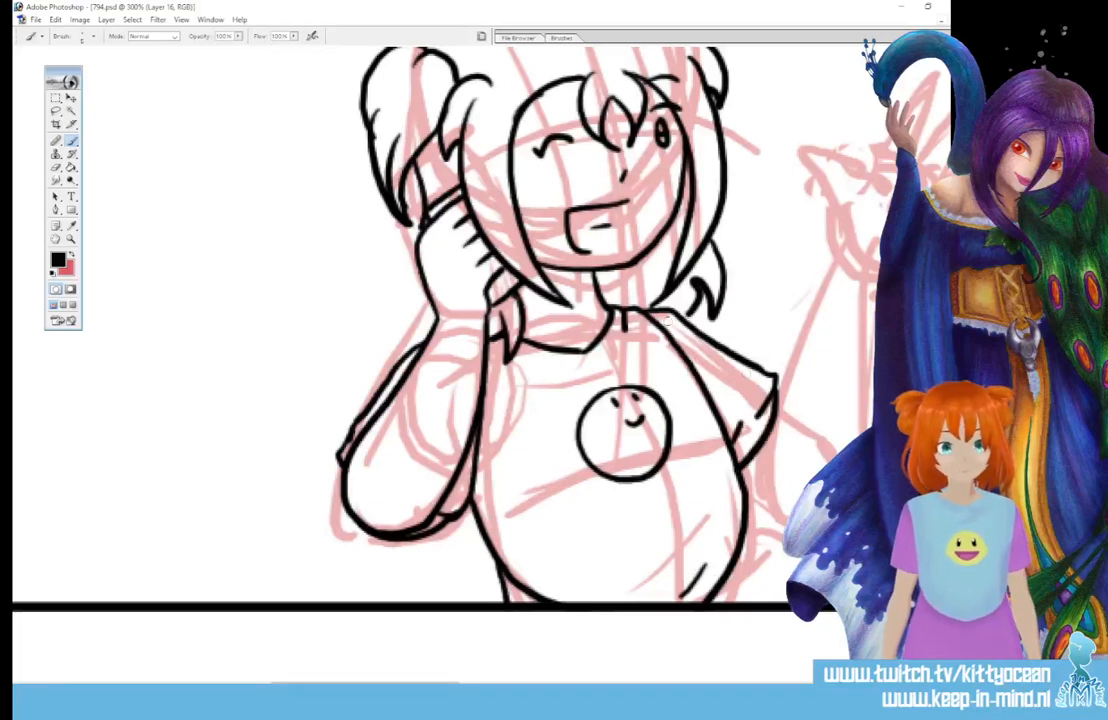
- Ink the raised free arm and its open hand with spread thumb, two extended fingers, two curled fingers and palm creases
mouse_move(838, 255)
left_mouse_down()
mouse_move(795, 370)
mouse_move(772, 490)
mouse_move(785, 524)
left_mouse_up()
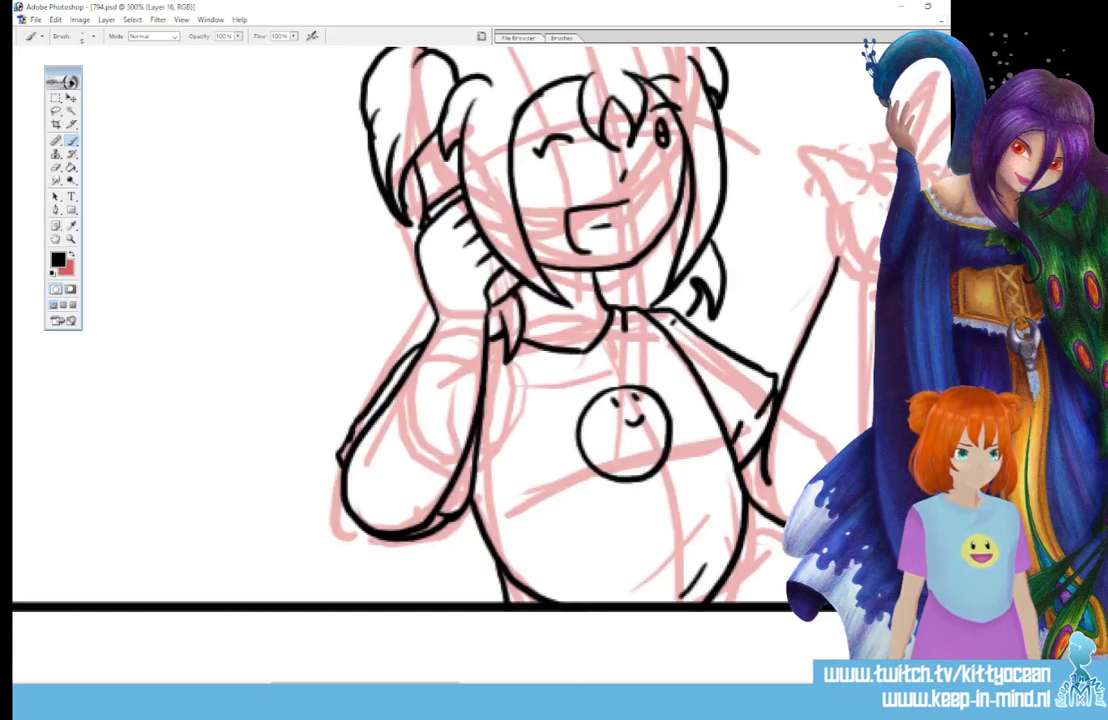
scroll(468, 571, "right", 10)
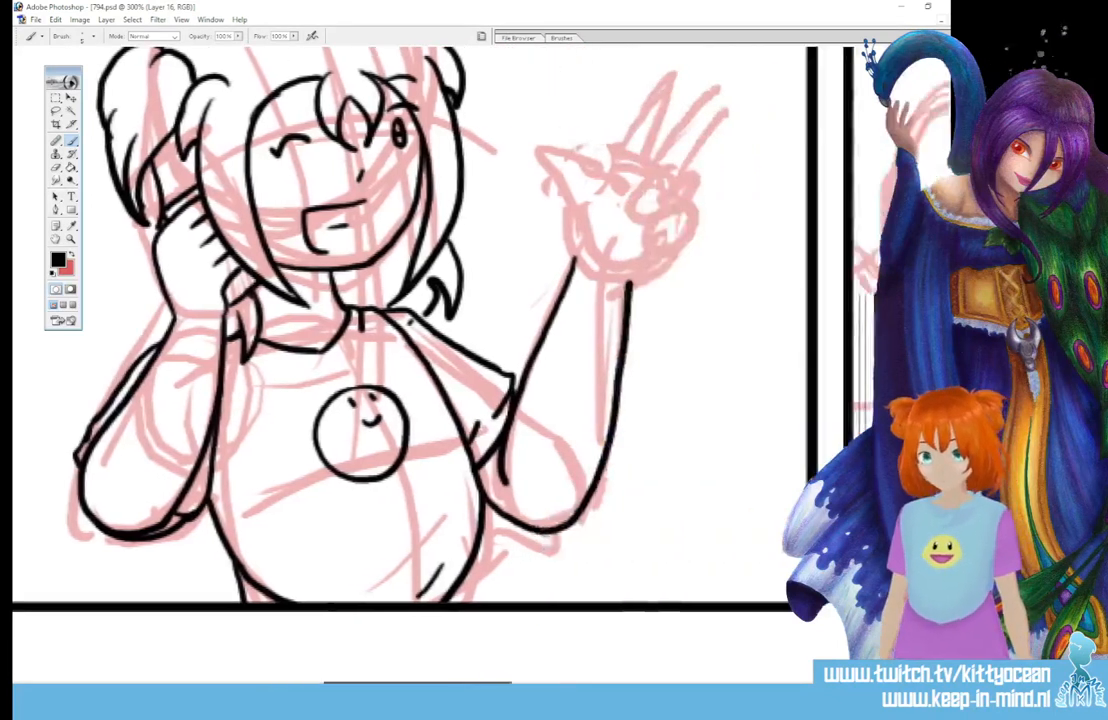
scroll(310, 330, "up", 3)
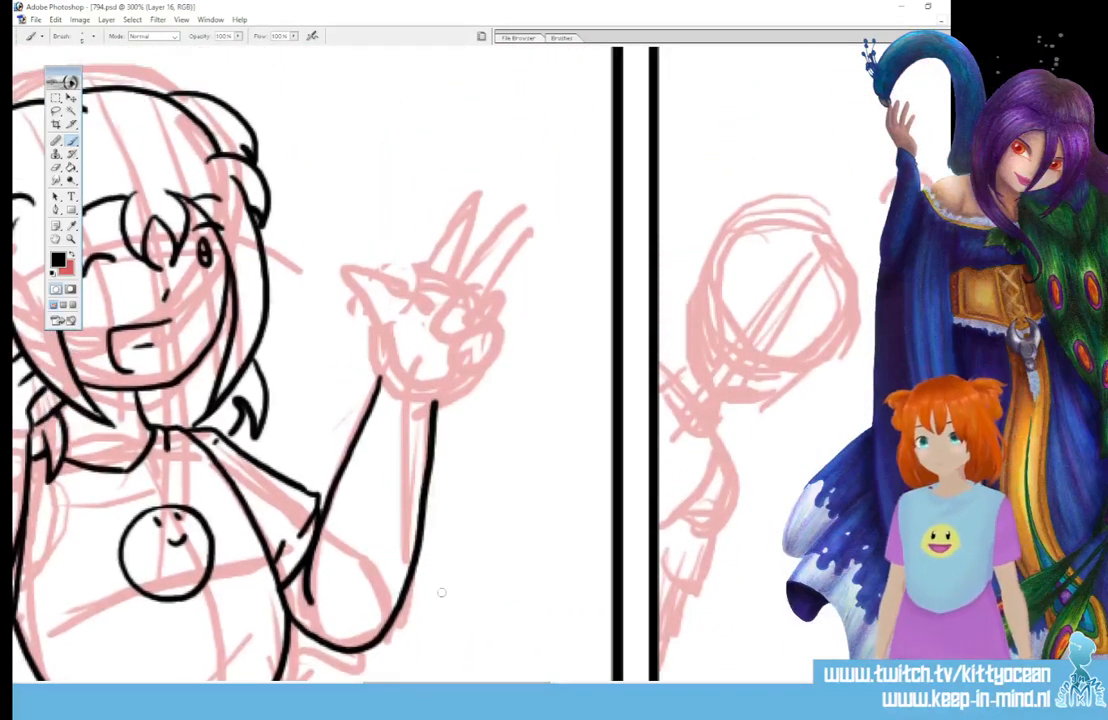
mouse_move(352, 284)
left_mouse_down()
mouse_move(385, 296)
mouse_move(412, 344)
mouse_move(420, 255)
mouse_move(445, 212)
mouse_move(456, 225)
mouse_move(440, 283)
mouse_move(505, 212)
mouse_move(516, 232)
left_mouse_up()
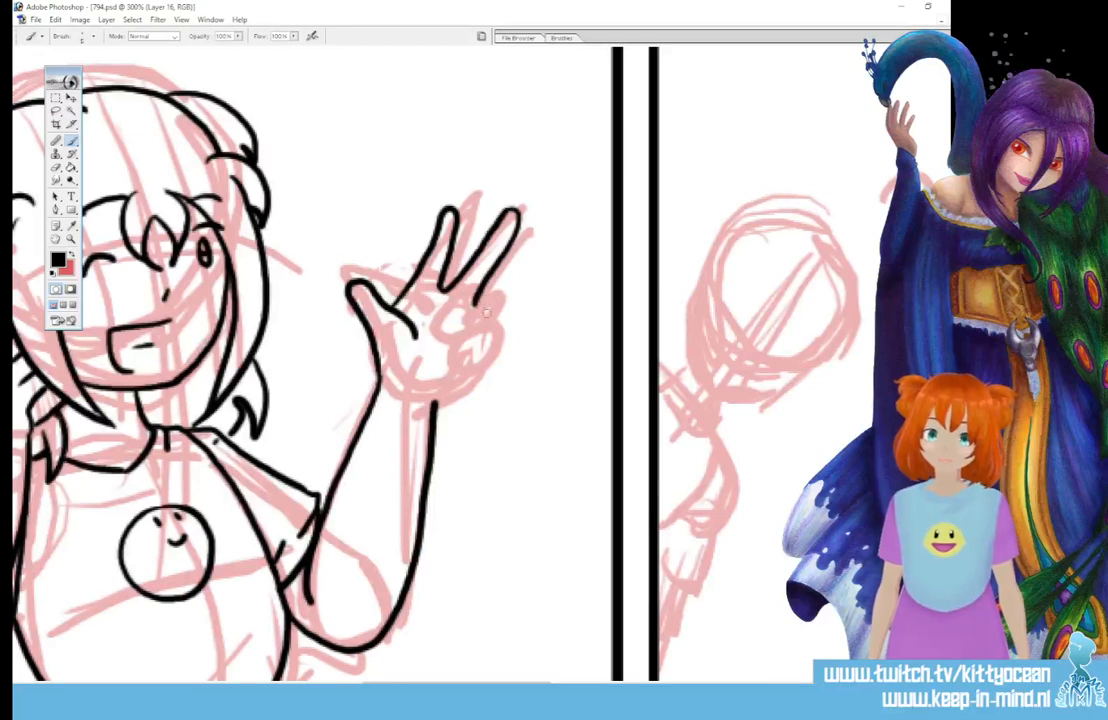
mouse_move(466, 300)
left_mouse_down()
mouse_move(494, 316)
mouse_move(472, 345)
mouse_move(450, 330)
mouse_move(505, 350)
mouse_move(470, 372)
left_mouse_up()
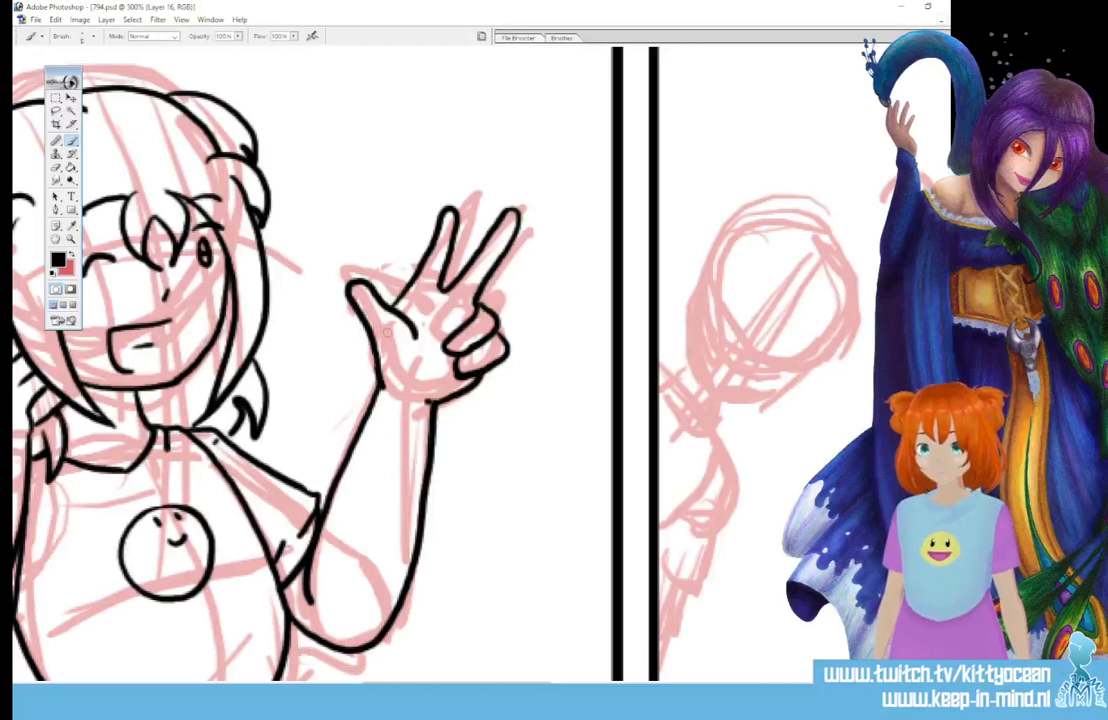
left_click_drag(434, 306, 468, 323)
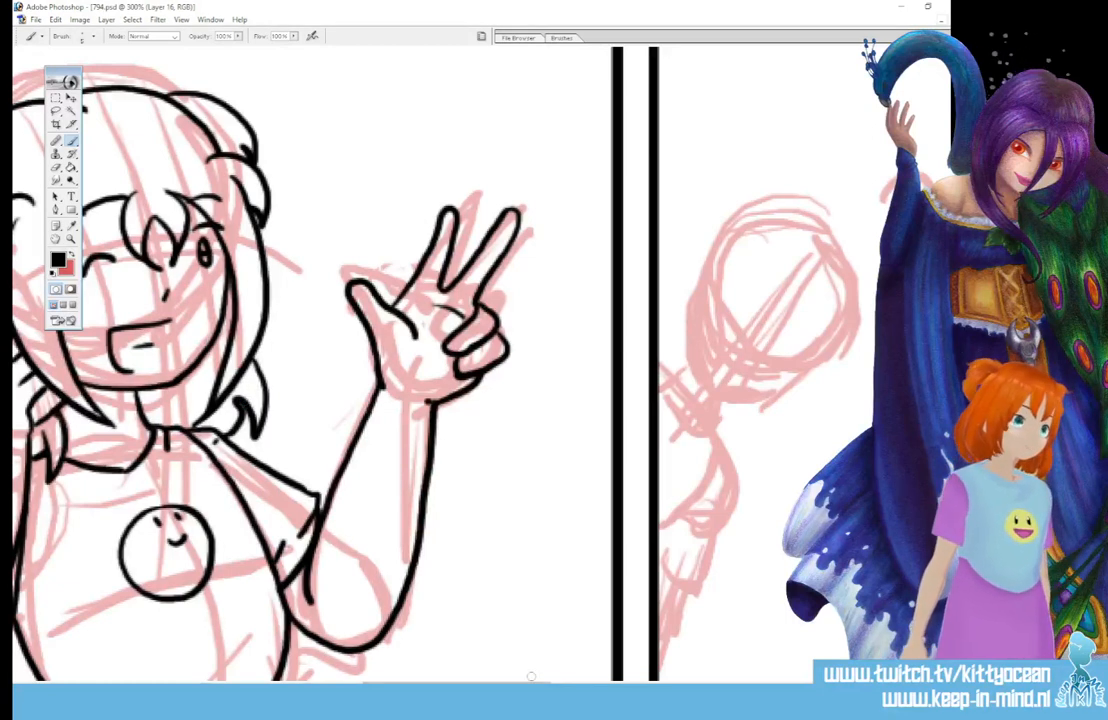
- Add tilted facial guide lines over the head sketch in the third panel on the schets layer
scroll(531, 677, "right", 5)
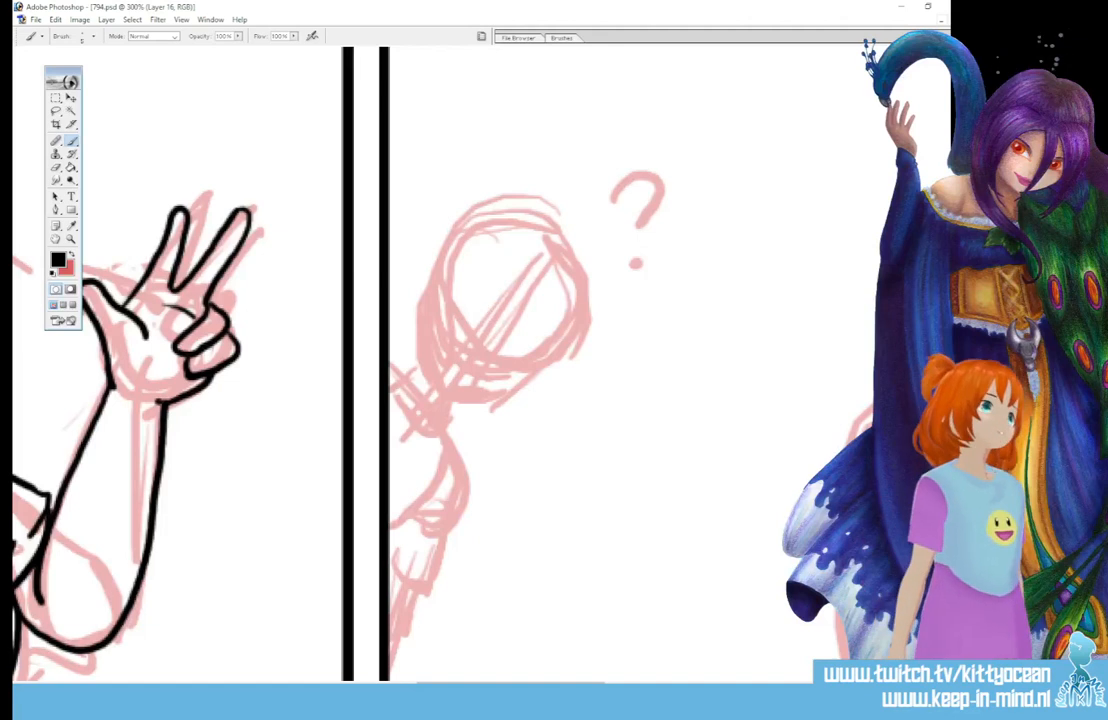
key("alt+[")
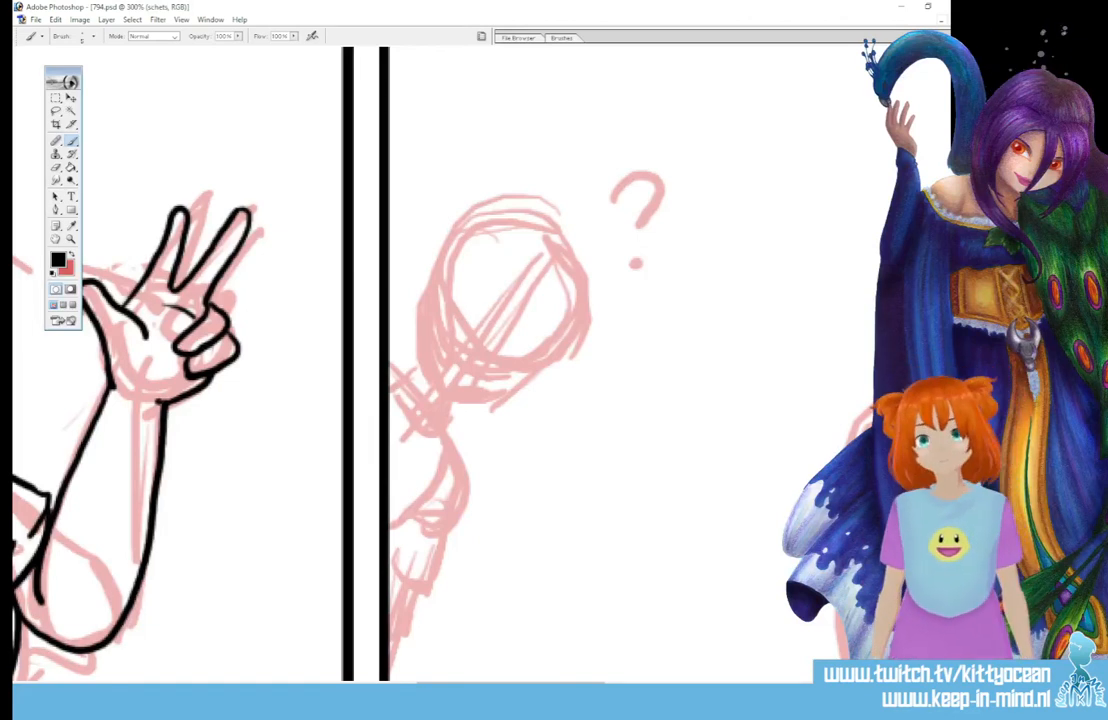
left_click_drag(432, 298, 512, 377)
left_click_drag(432, 352, 535, 248)
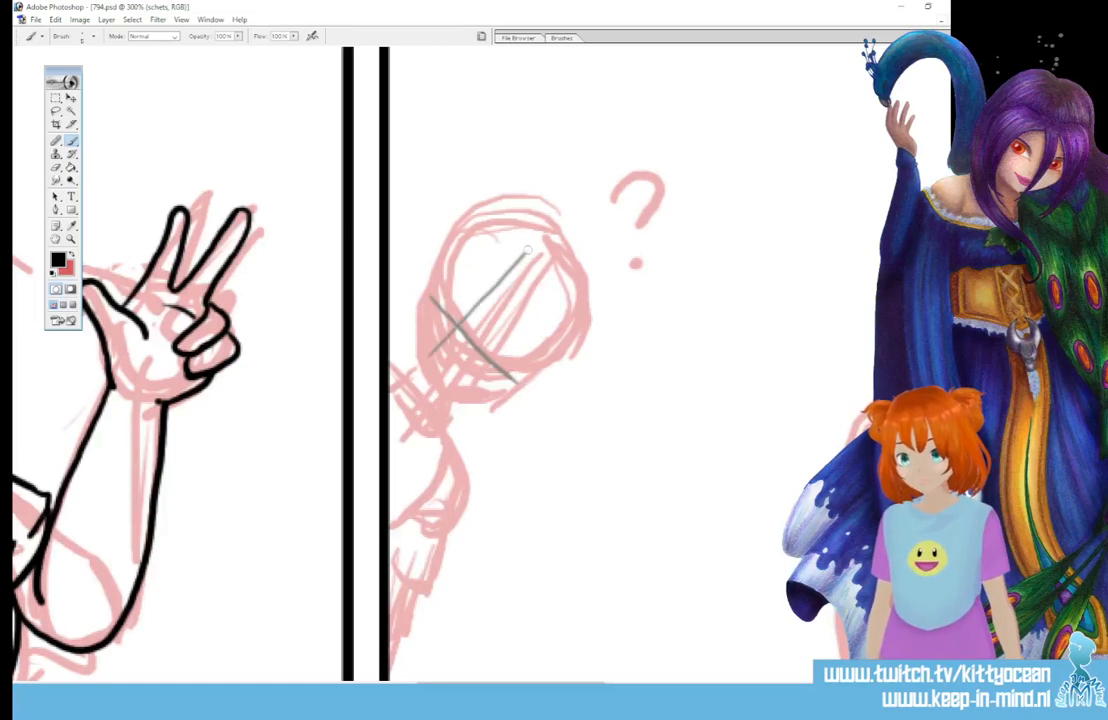
left_click_drag(470, 383, 565, 283)
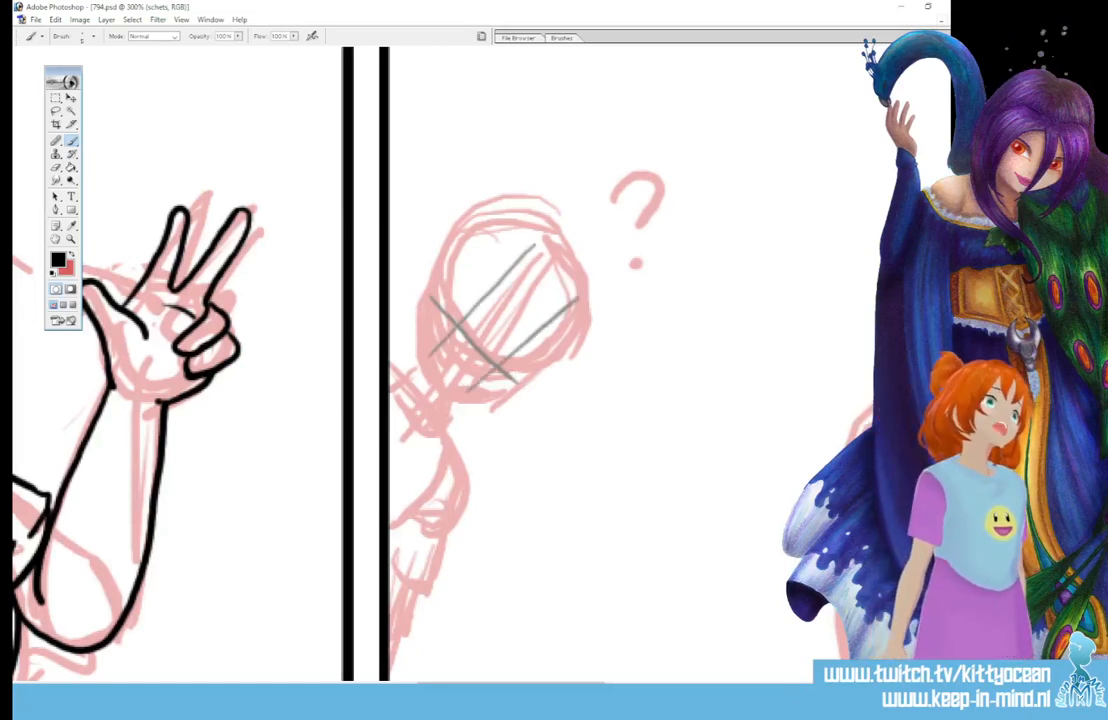
- Ink the third panel figure's tilted face on Layer 16 with two eyes, eyebrows, a nose dot and a tiny mouth
key("alt+bracketright")
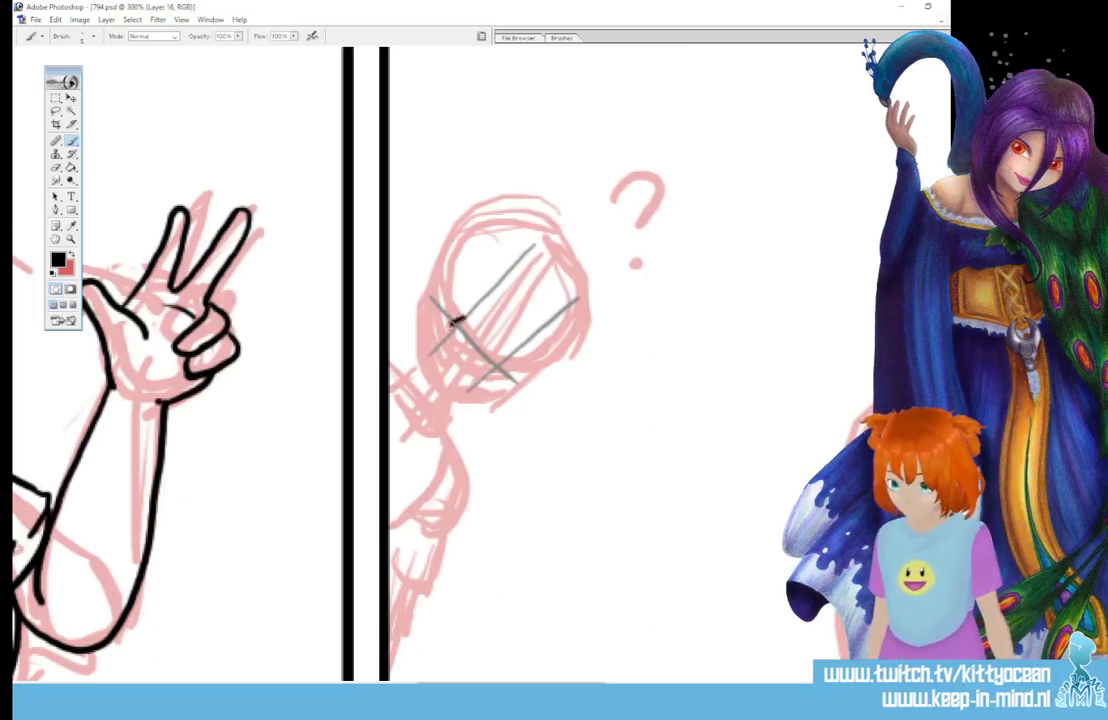
left_click(456, 321)
left_click(495, 366)
left_click_drag(460, 311, 468, 318)
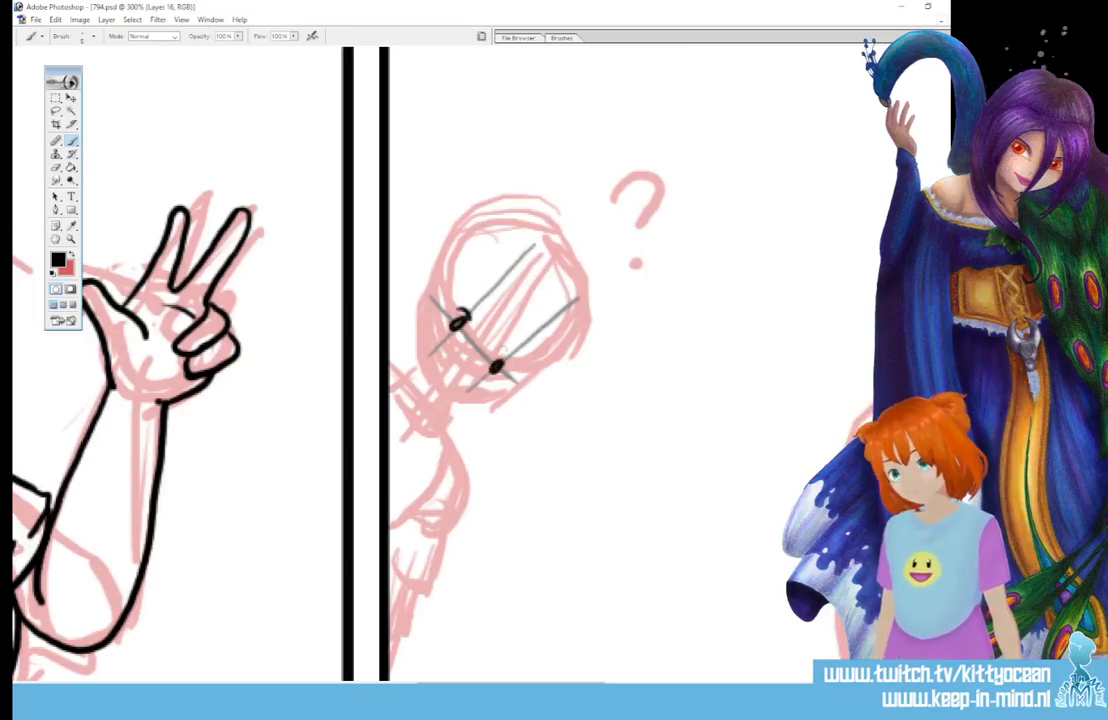
left_click_drag(499, 360, 508, 365)
left_click_drag(464, 293, 481, 301)
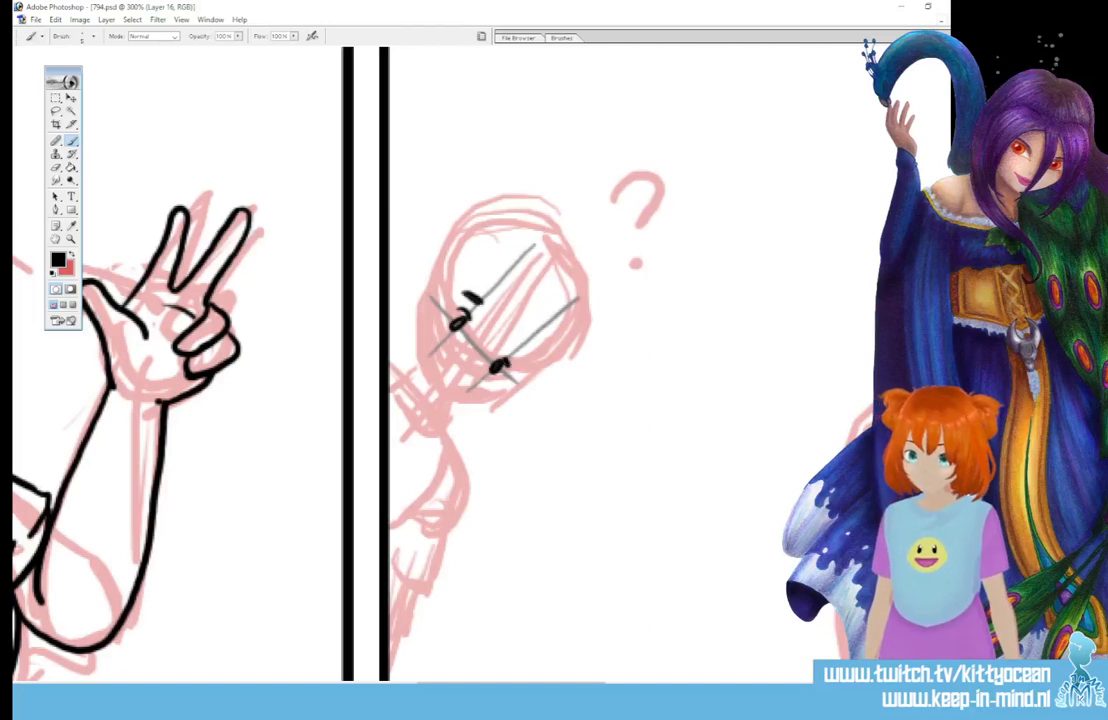
left_click_drag(515, 344, 524, 355)
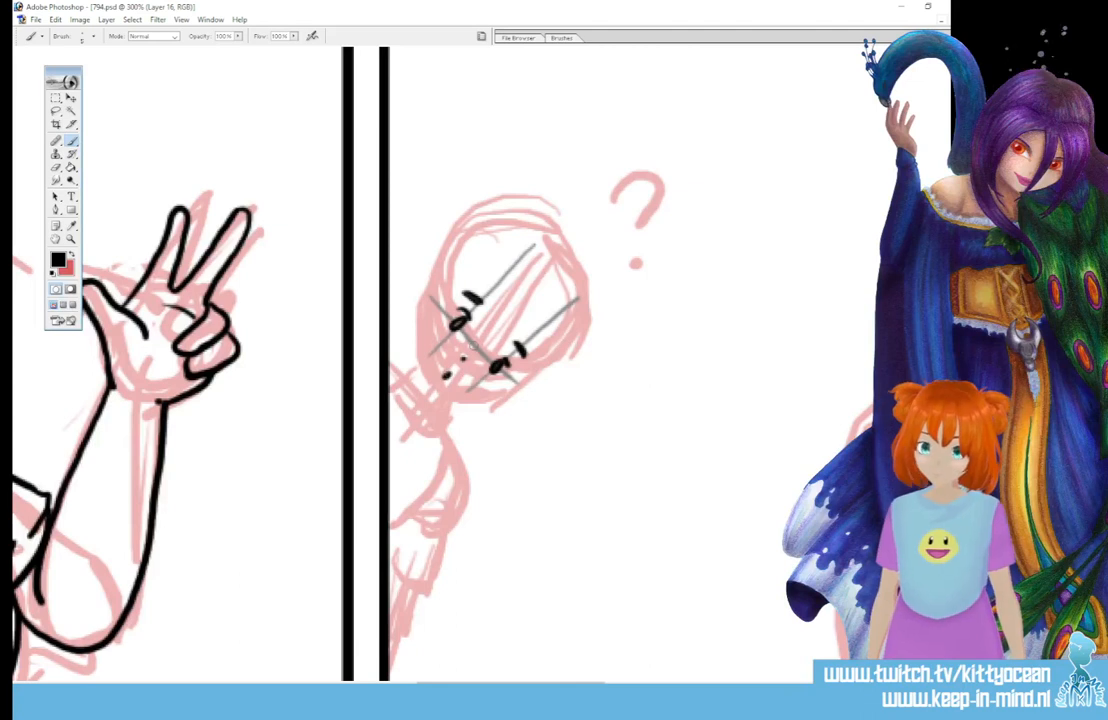
- Ink the third figure's swept fringe, short hair outline around the back of the head, jawline and side hair
mouse_move(511, 293)
left_mouse_down()
mouse_move(426, 305)
mouse_move(487, 308)
mouse_move(507, 323)
mouse_move(501, 394)
left_mouse_up()
left_click_drag(540, 357, 505, 394)
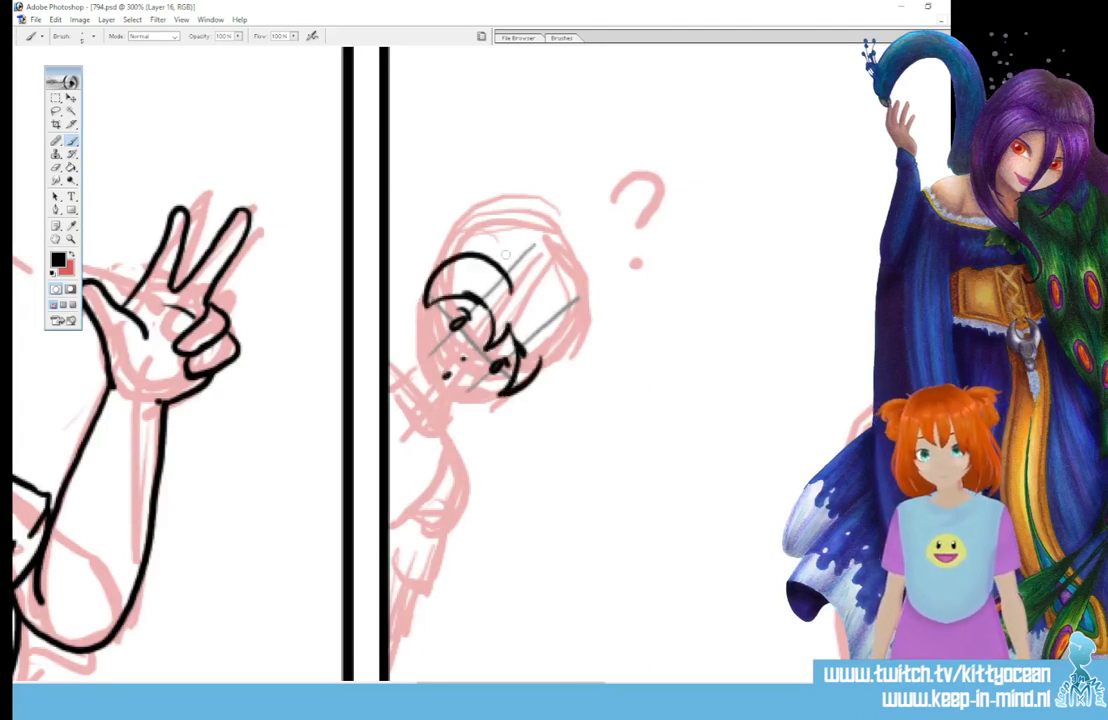
mouse_move(455, 246)
left_mouse_down()
mouse_move(500, 232)
mouse_move(548, 252)
left_mouse_up()
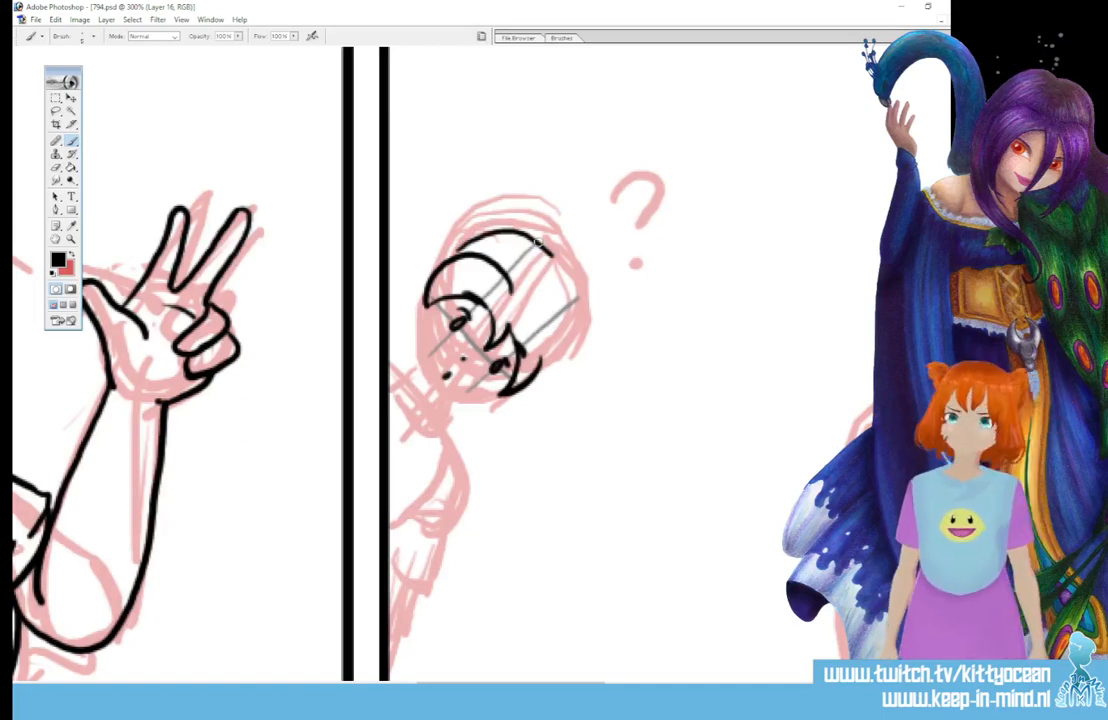
mouse_move(548, 252)
left_mouse_down()
mouse_move(579, 300)
mouse_move(575, 335)
mouse_move(540, 362)
left_mouse_up()
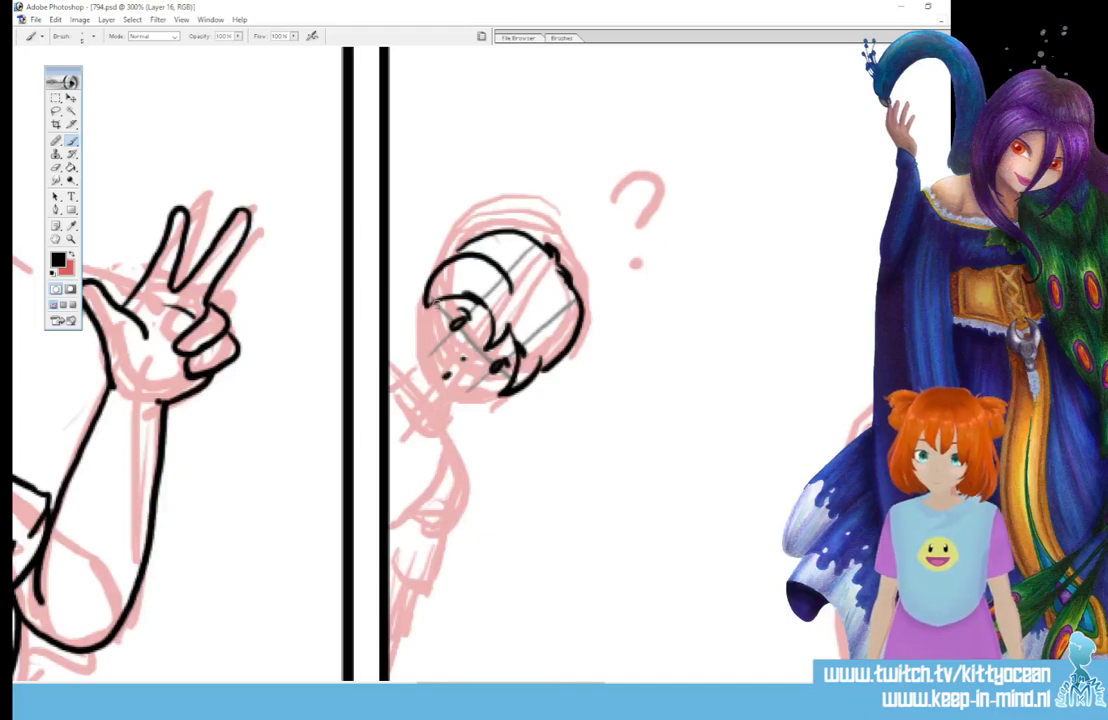
mouse_move(440, 300)
left_mouse_down()
mouse_move(431, 374)
mouse_move(460, 386)
mouse_move(443, 397)
mouse_move(436, 386)
mouse_move(472, 399)
mouse_move(513, 371)
left_mouse_up()
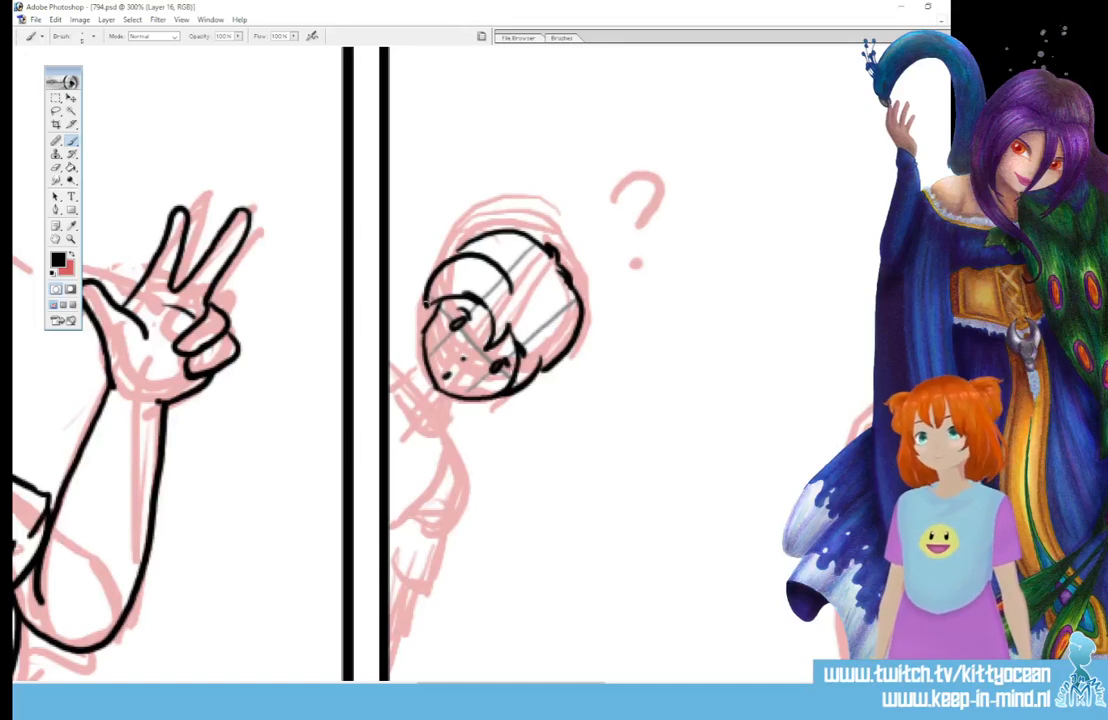
left_click_drag(420, 298, 418, 335)
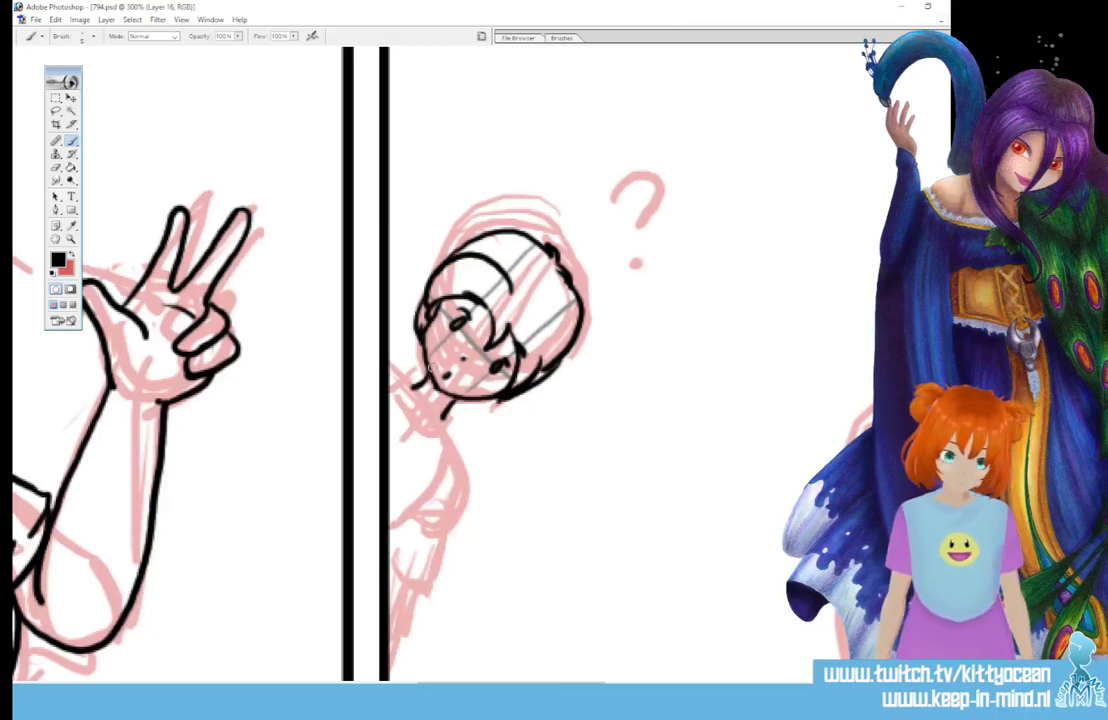
- Ink the third panel figure's neck, collar, short sleeve and arm, plus a small question mark beside the head
mouse_move(409, 393)
left_mouse_down()
mouse_move(409, 431)
mouse_move(443, 420)
left_mouse_up()
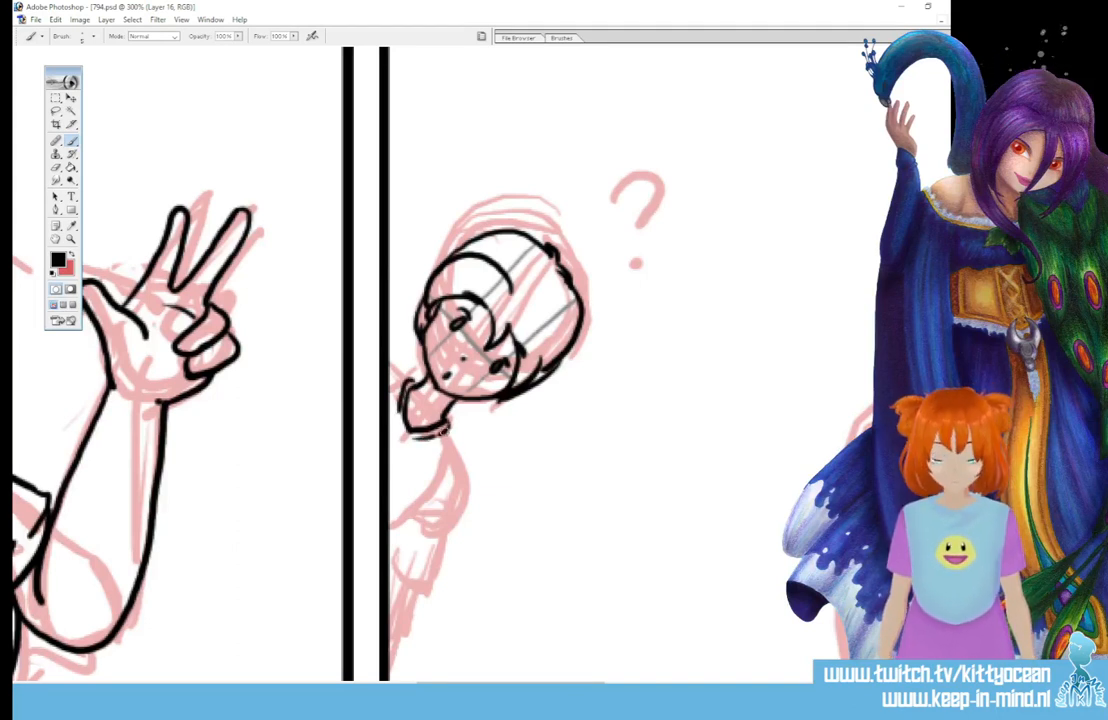
mouse_move(468, 465)
left_mouse_down()
mouse_move(457, 535)
mouse_move(418, 494)
mouse_move(386, 541)
left_mouse_up()
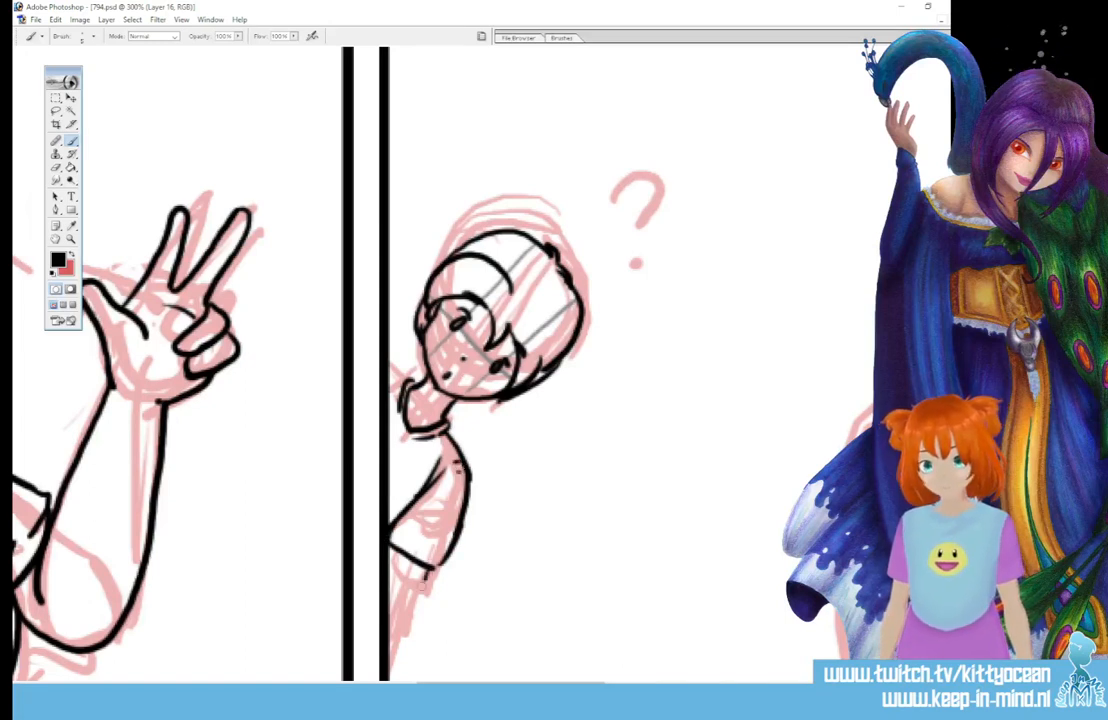
left_click_drag(440, 562, 384, 673)
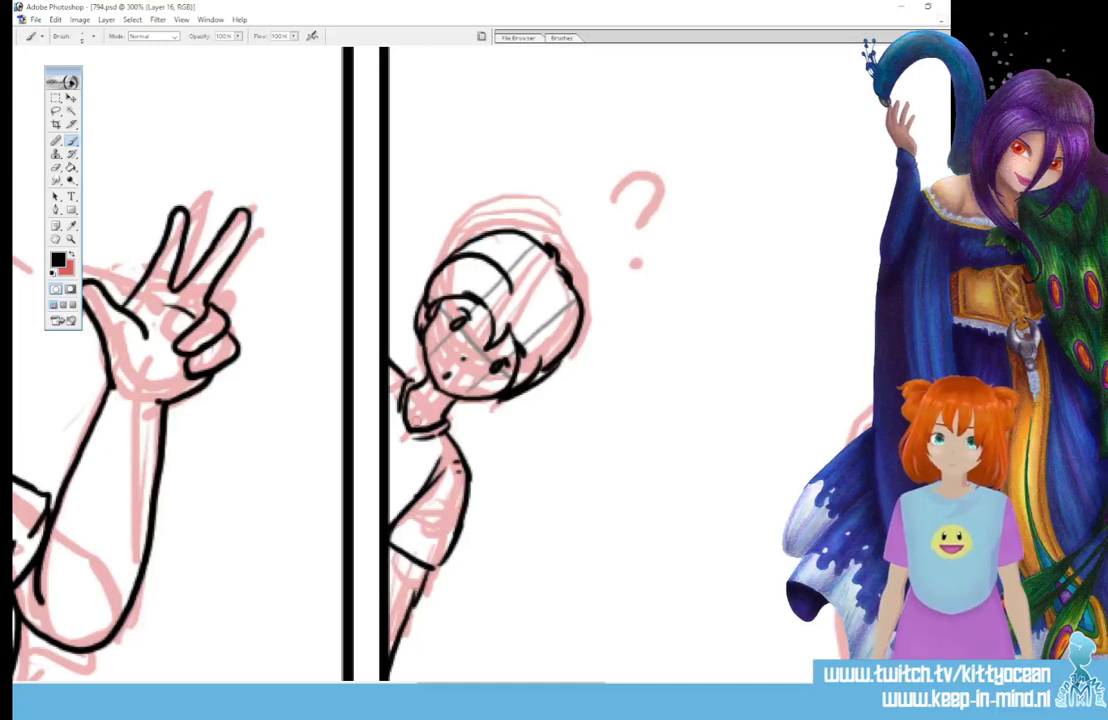
mouse_move(610, 252)
left_mouse_down()
mouse_move(624, 264)
mouse_move(617, 288)
left_mouse_up()
left_click(617, 298)
left_click(617, 314)
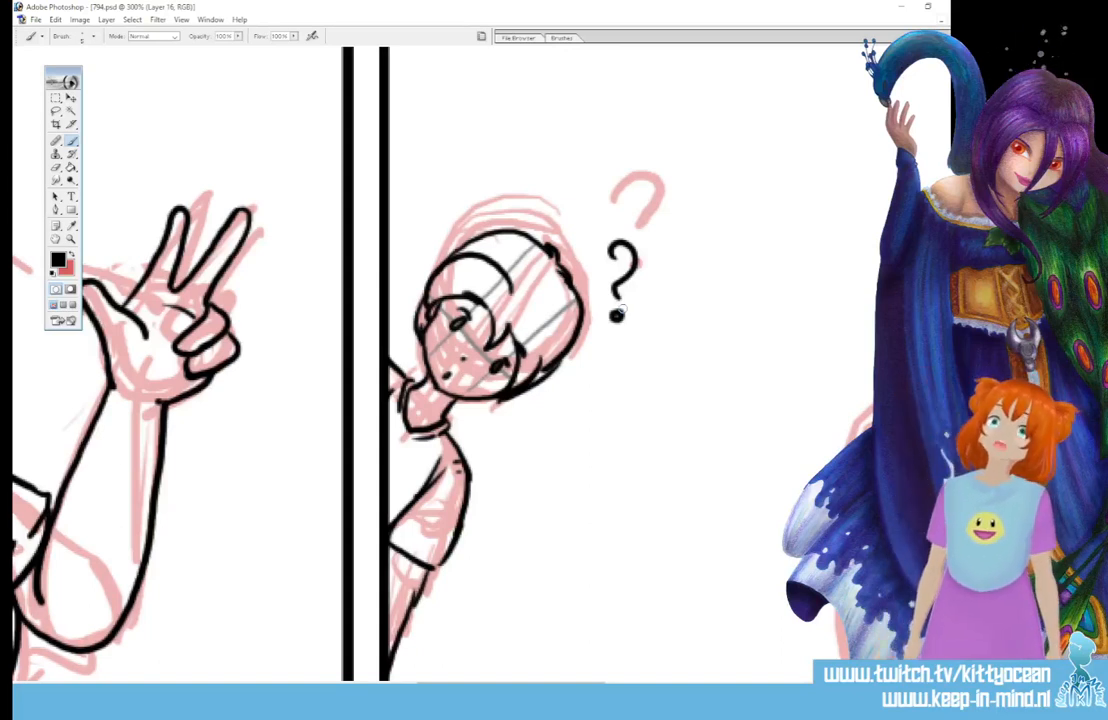
- Ink the other third-panel figure's tilted face with two eyes, eyelids, worried eyebrows, nose, small open mouth and the first fringe strands
left_click_drag(480, 686, 510, 686)
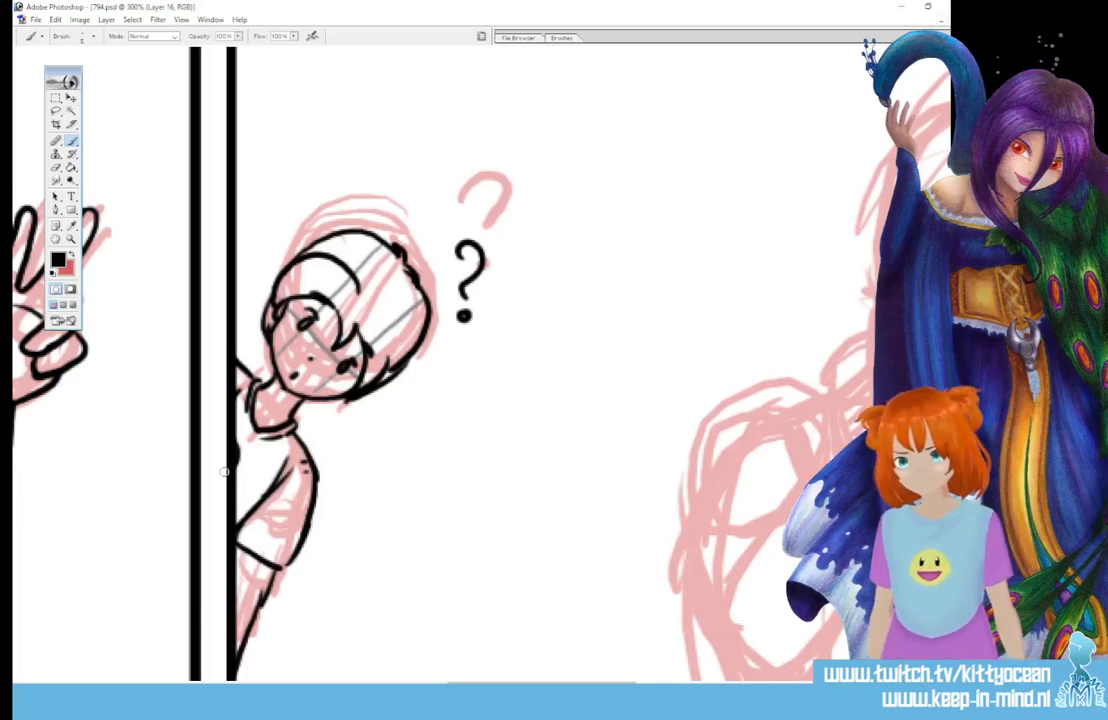
left_click_drag(541, 683, 628, 683)
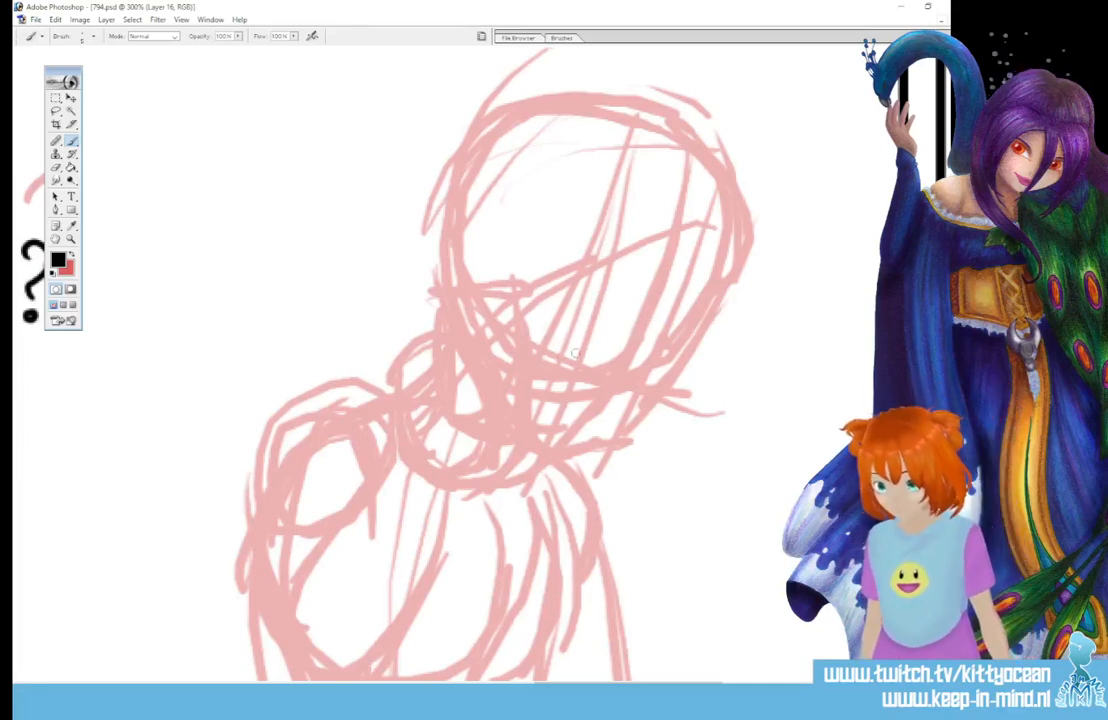
left_click_drag(575, 352, 553, 376)
left_click_drag(645, 382, 633, 401)
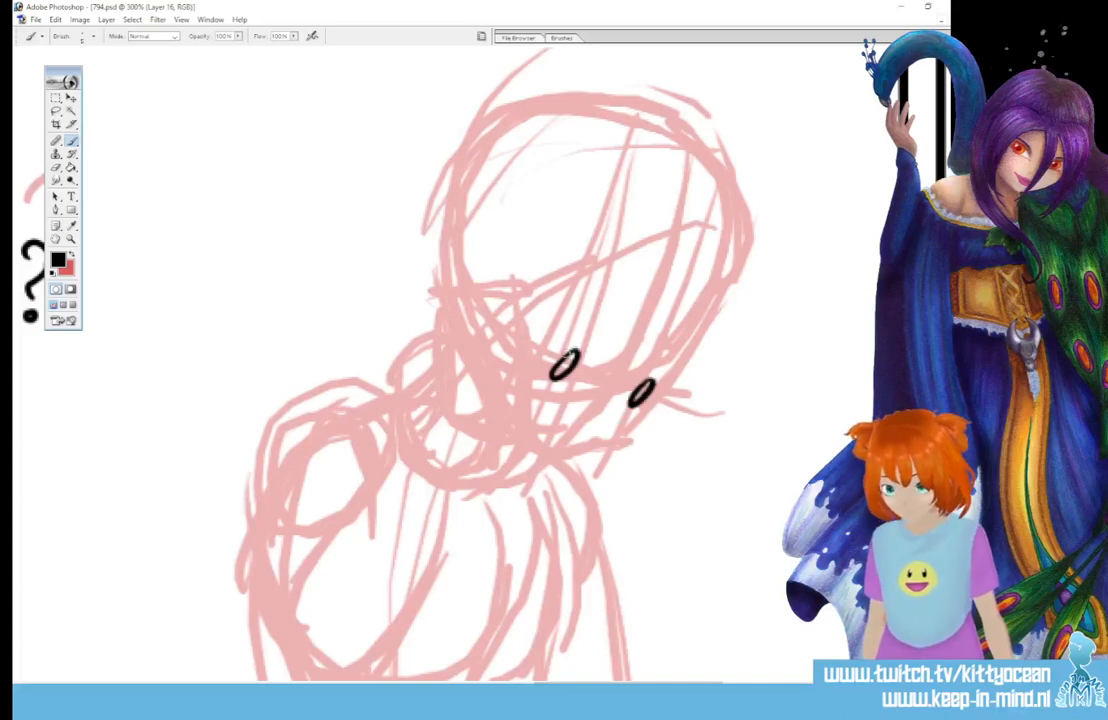
left_click_drag(555, 351, 584, 353)
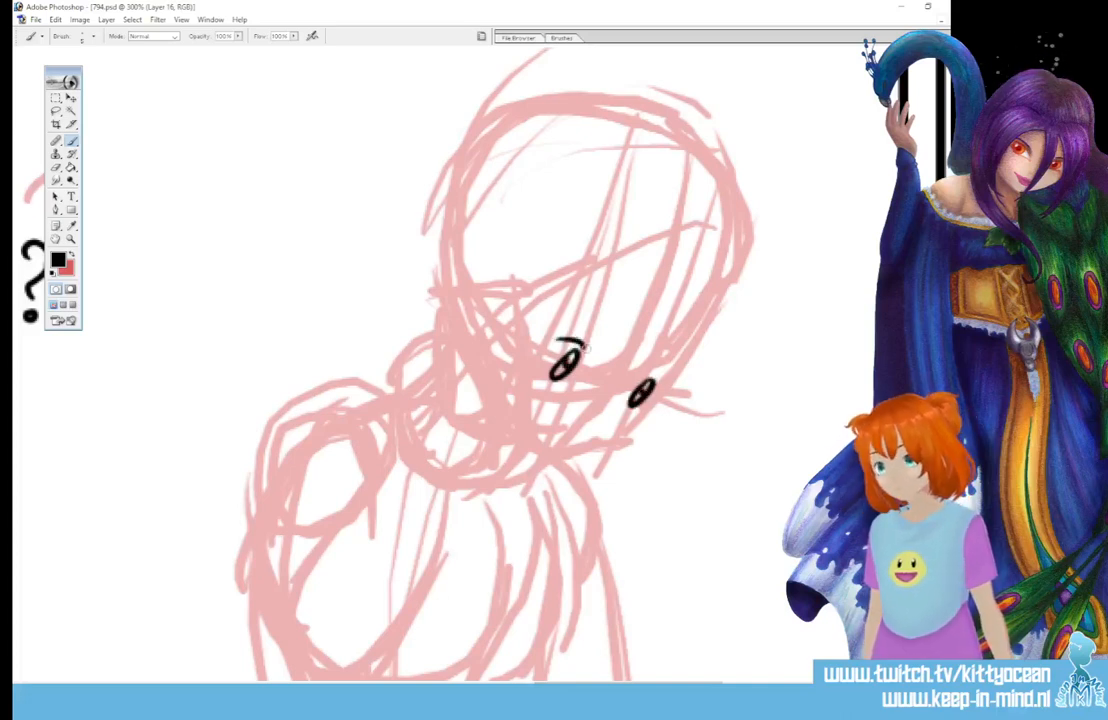
left_click_drag(638, 382, 664, 378)
left_click_drag(558, 330, 599, 326)
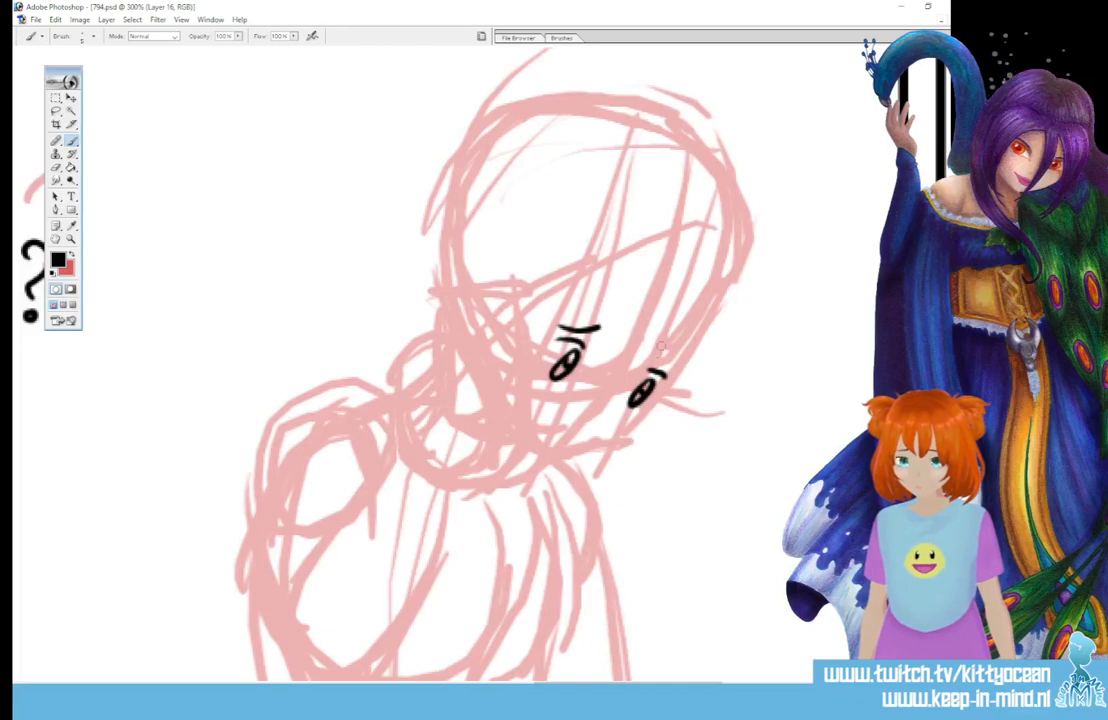
mouse_move(663, 352)
left_mouse_down()
mouse_move(658, 371)
mouse_move(670, 370)
left_mouse_up()
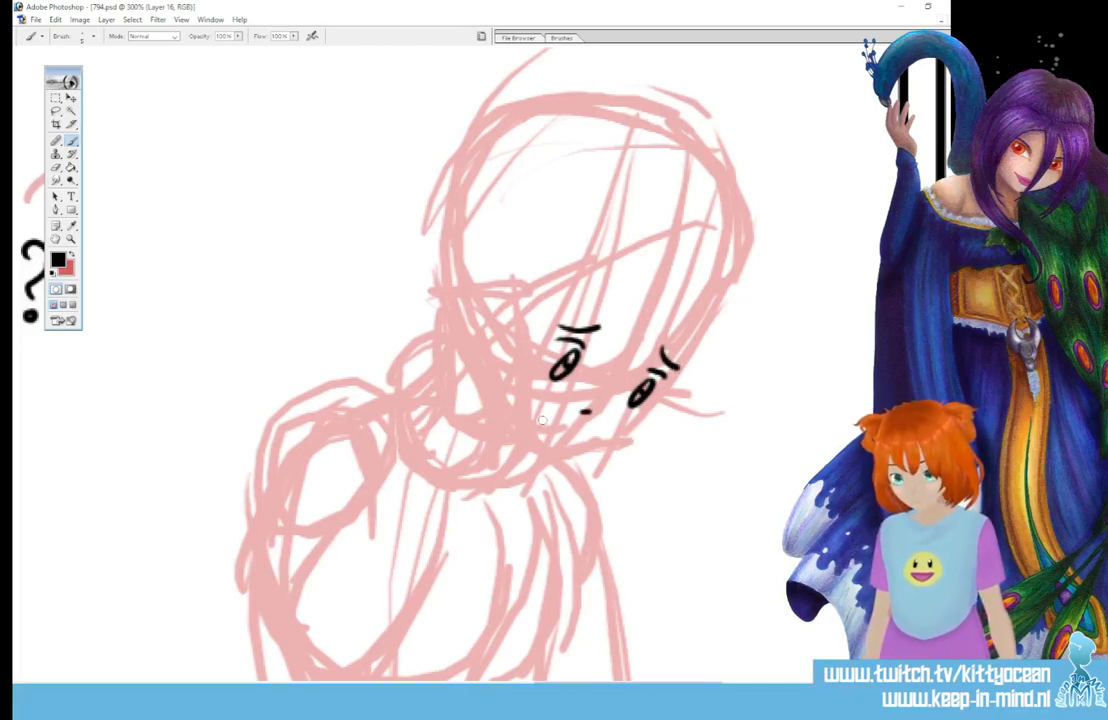
left_click_drag(546, 421, 540, 424)
left_click_drag(635, 306, 614, 360)
mouse_move(615, 360)
left_mouse_down()
mouse_move(633, 330)
mouse_move(642, 375)
left_mouse_up()
mouse_move(656, 314)
left_mouse_down()
mouse_move(640, 455)
mouse_move(618, 481)
left_mouse_up()
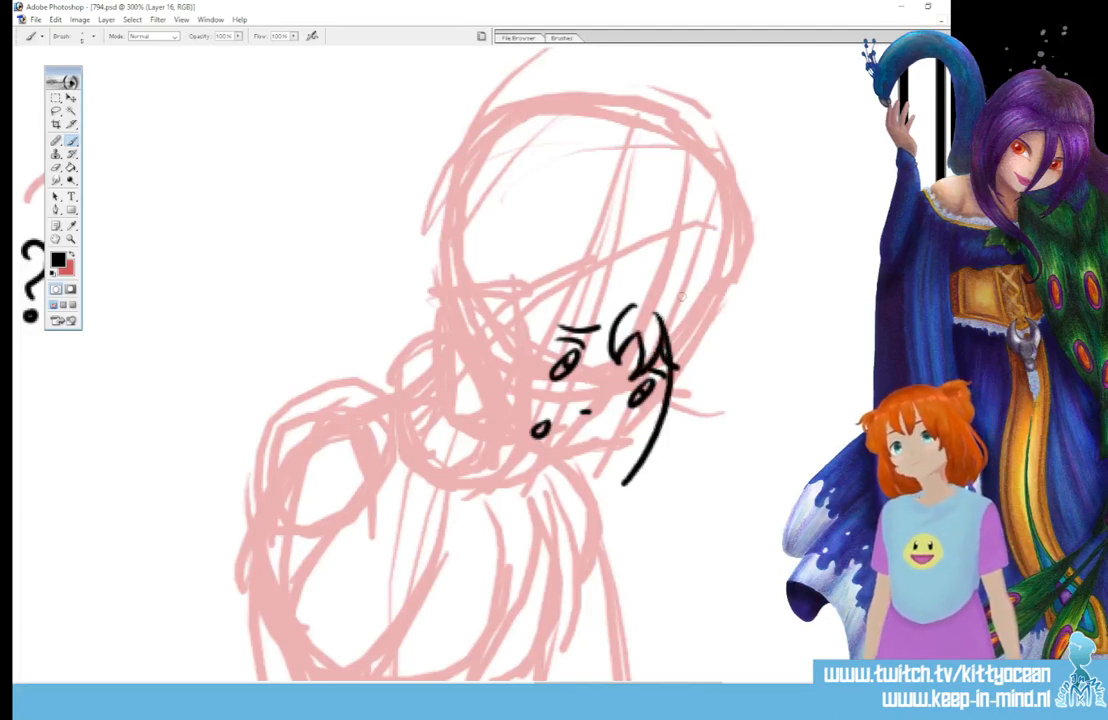
mouse_move(692, 305)
left_mouse_down()
mouse_move(706, 355)
mouse_move(653, 454)
mouse_move(622, 478)
left_mouse_up()
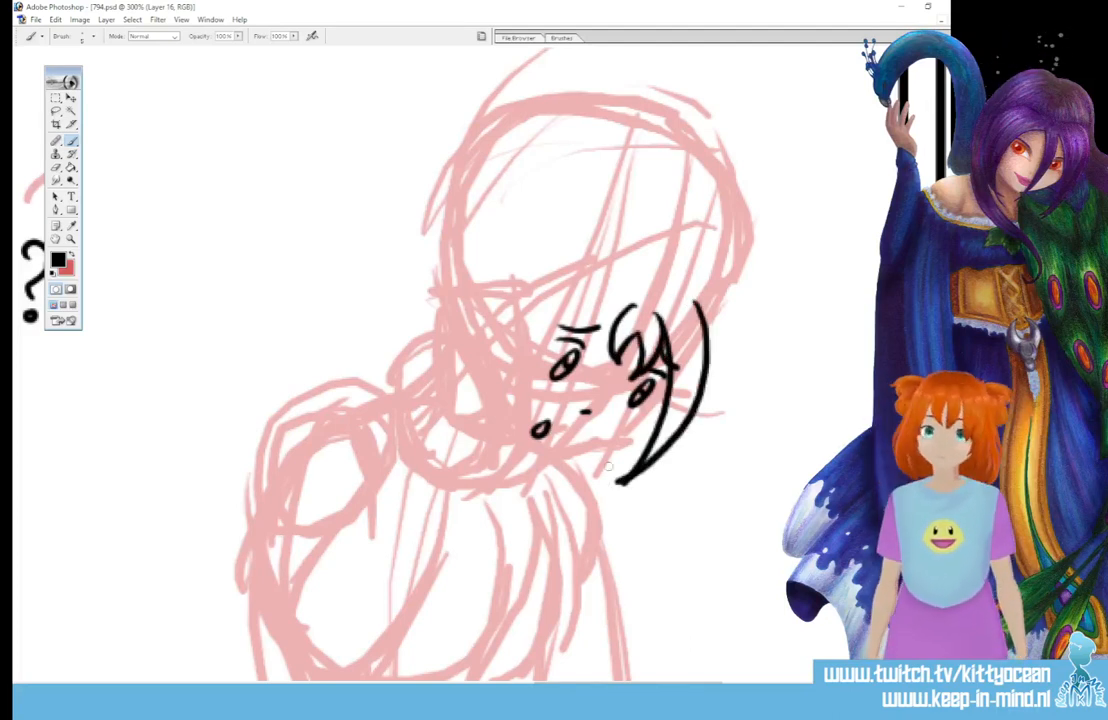
key("ctrl+alt+z")
key("ctrl+alt+z")
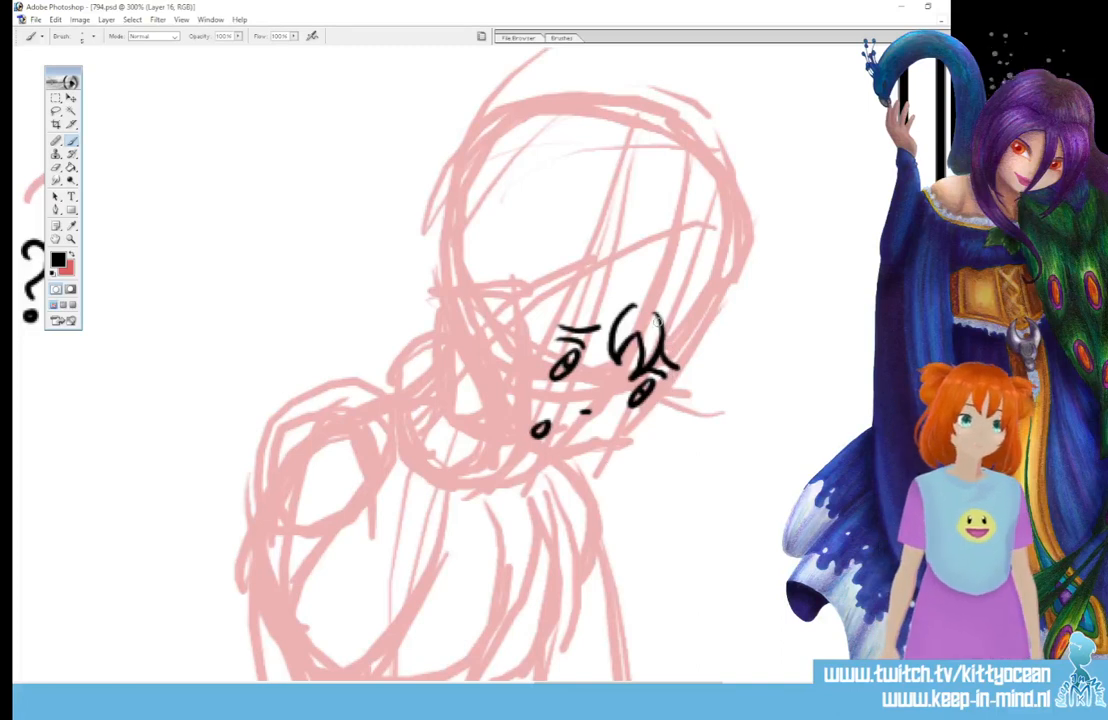
- Ink the long pointed hair locks on both sides of the face, the tufts above them and the rounded jawline
left_click_drag(663, 362, 584, 520)
mouse_move(703, 304)
left_mouse_down()
mouse_move(708, 340)
mouse_move(572, 527)
left_mouse_up()
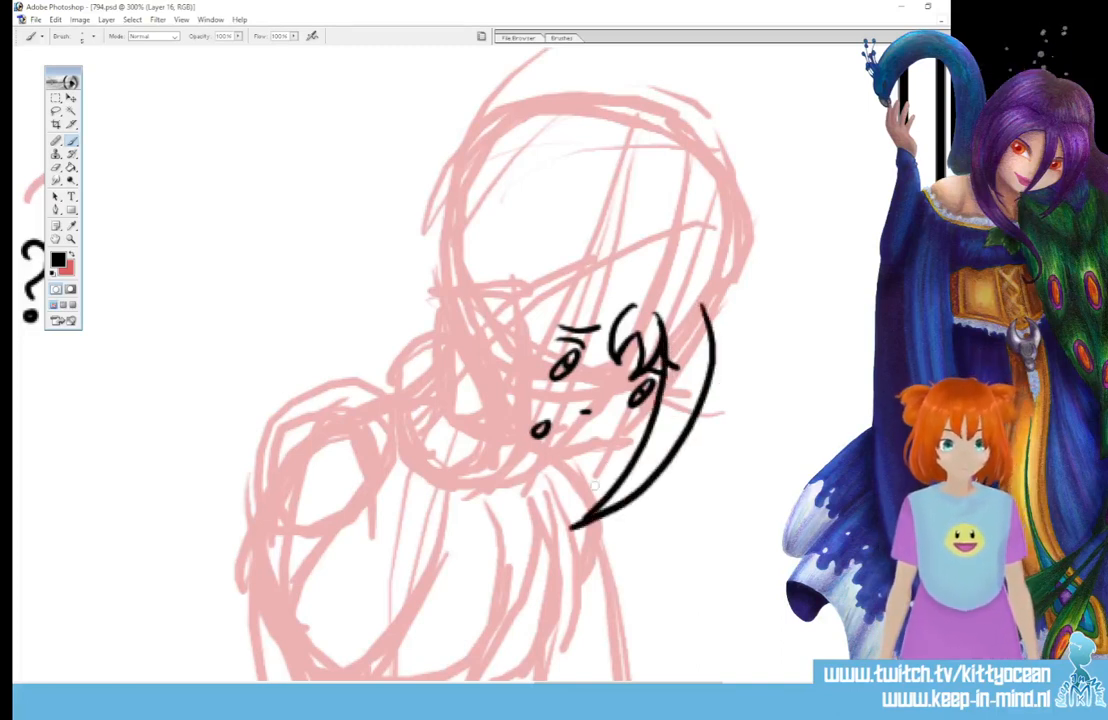
mouse_move(678, 278)
left_mouse_down()
mouse_move(718, 376)
mouse_move(614, 444)
mouse_move(553, 456)
left_mouse_up()
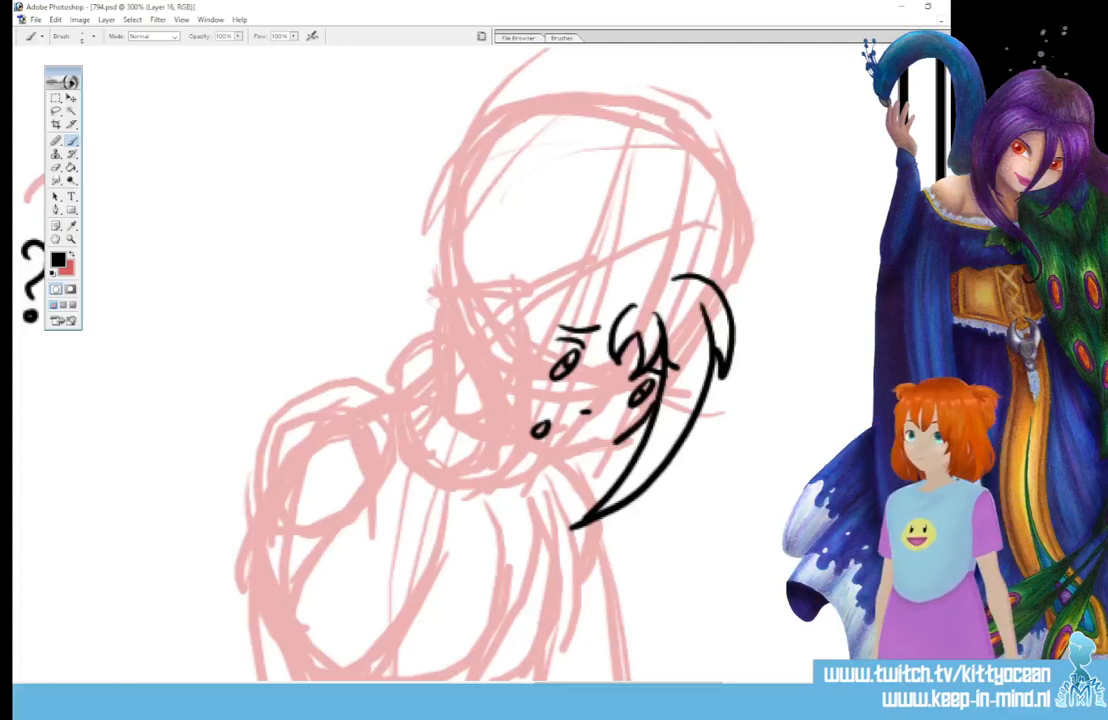
left_click_drag(528, 457, 618, 441)
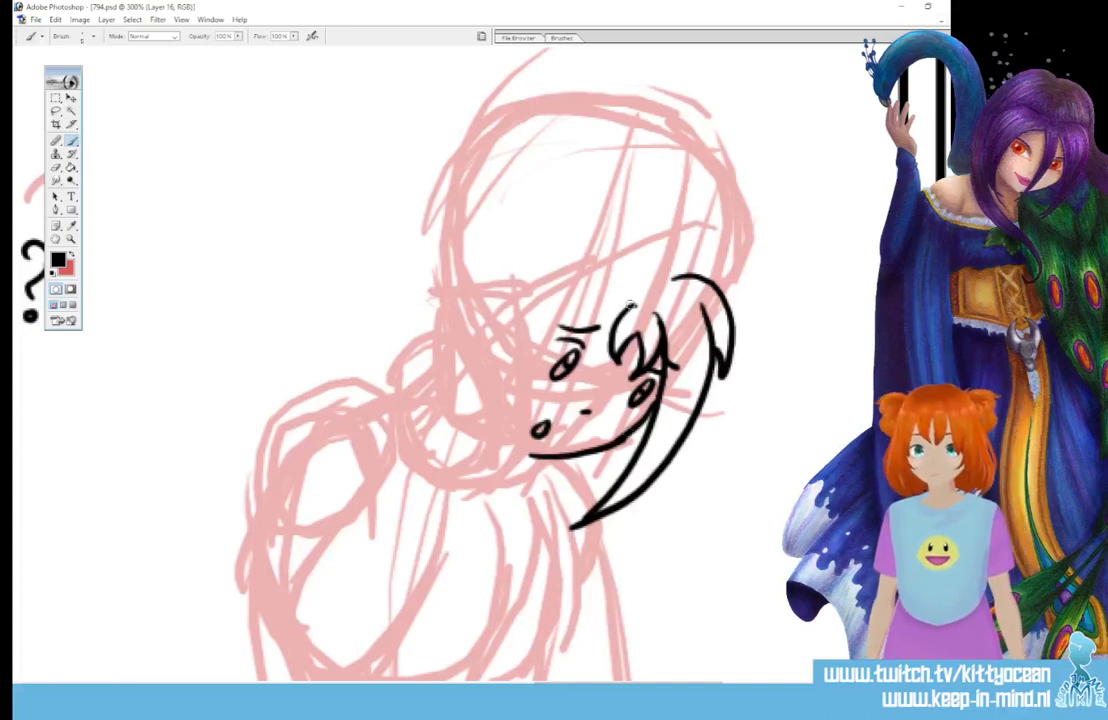
mouse_move(612, 305)
left_mouse_down()
mouse_move(563, 331)
mouse_move(503, 525)
left_mouse_up()
mouse_move(518, 292)
left_mouse_down()
mouse_move(476, 407)
mouse_move(503, 532)
left_mouse_up()
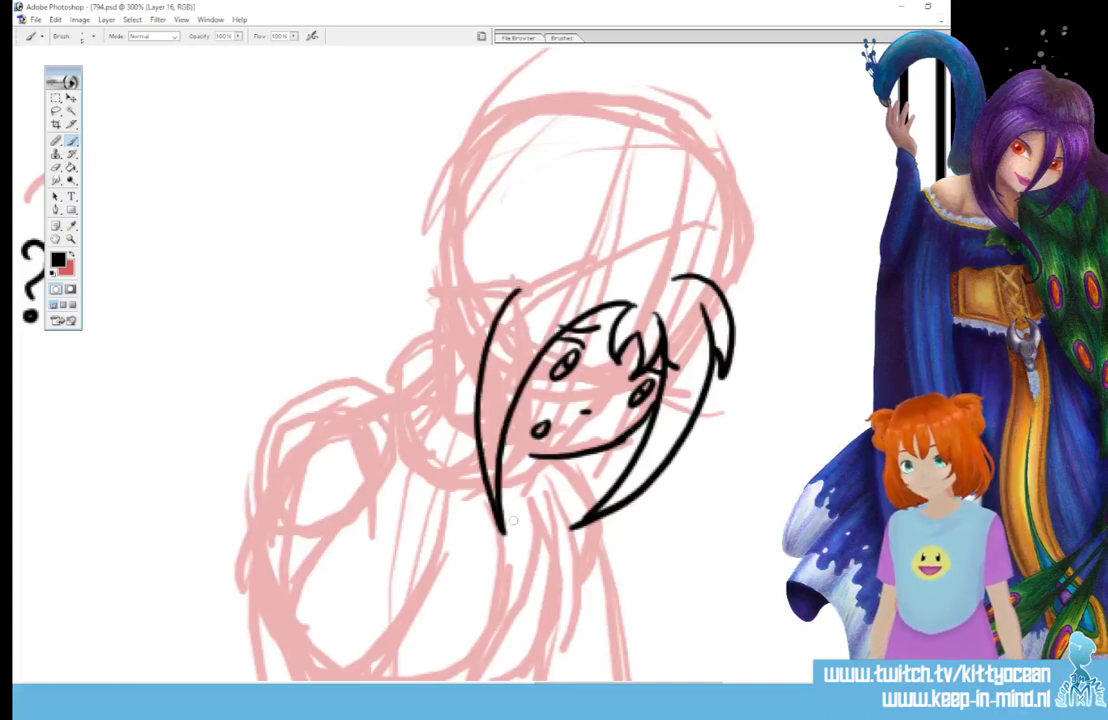
mouse_move(519, 291)
left_mouse_down()
mouse_move(546, 241)
mouse_move(479, 318)
left_mouse_up()
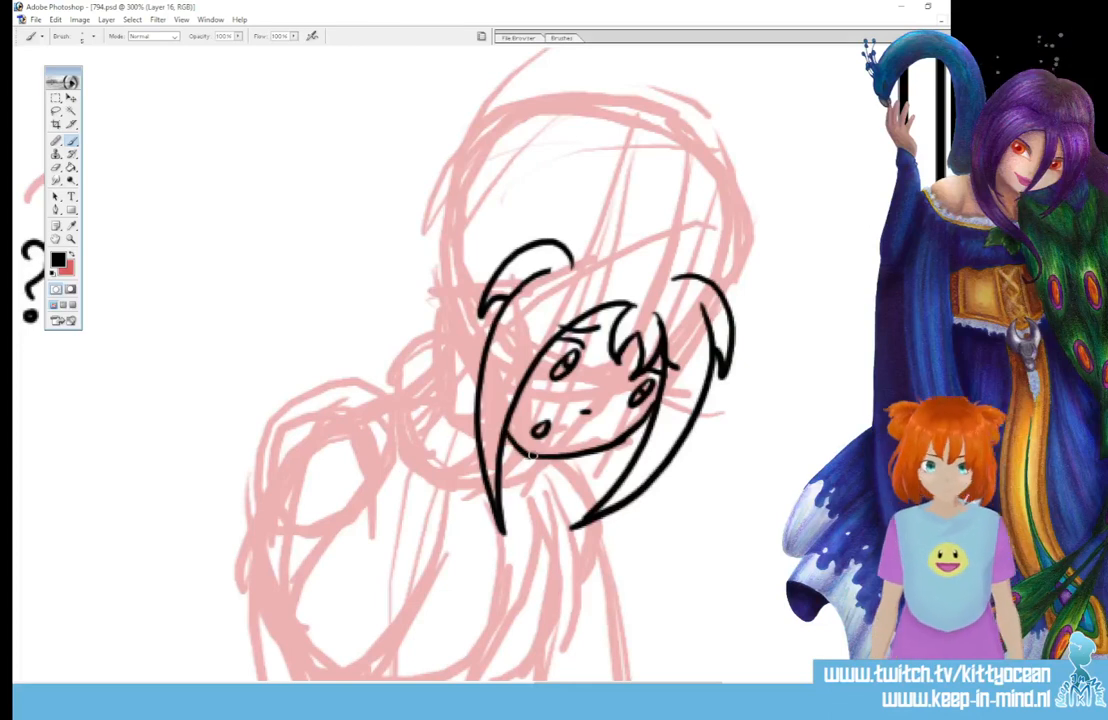
- Ink the hand holding the side of the head, with curled fingers reaching behind the long hair lock
left_click_drag(475, 392, 458, 466)
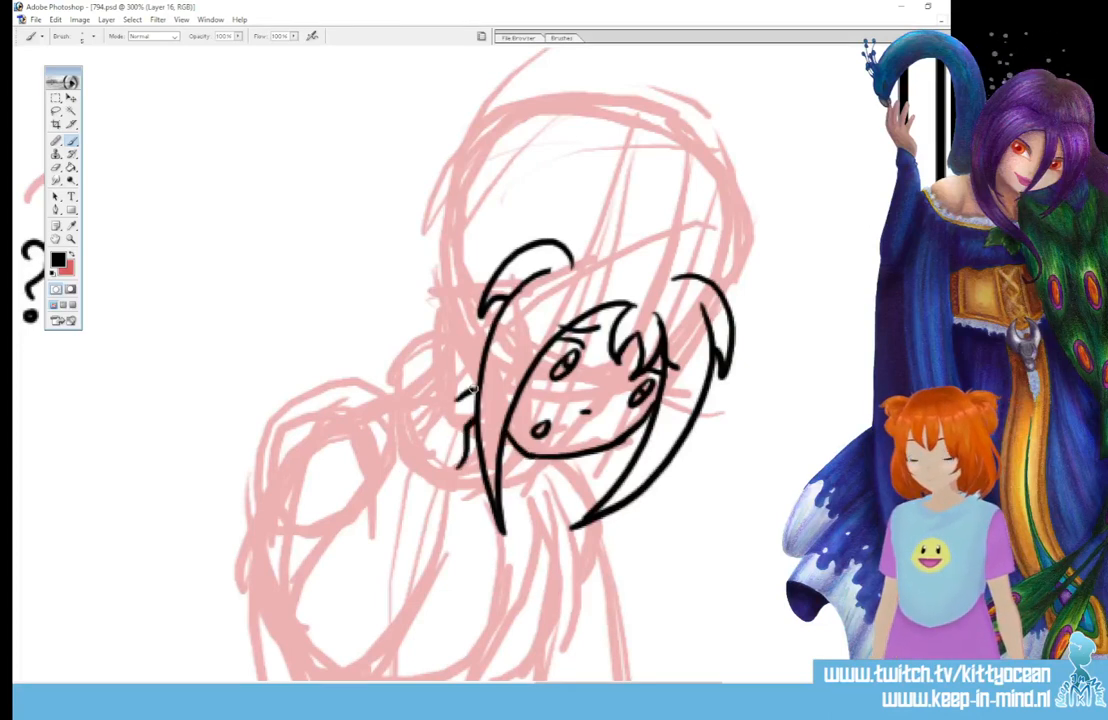
left_click_drag(448, 372, 472, 358)
mouse_move(438, 352)
left_mouse_down()
mouse_move(482, 336)
mouse_move(428, 331)
mouse_move(412, 344)
mouse_move(402, 408)
left_mouse_up()
left_click_drag(462, 314, 402, 445)
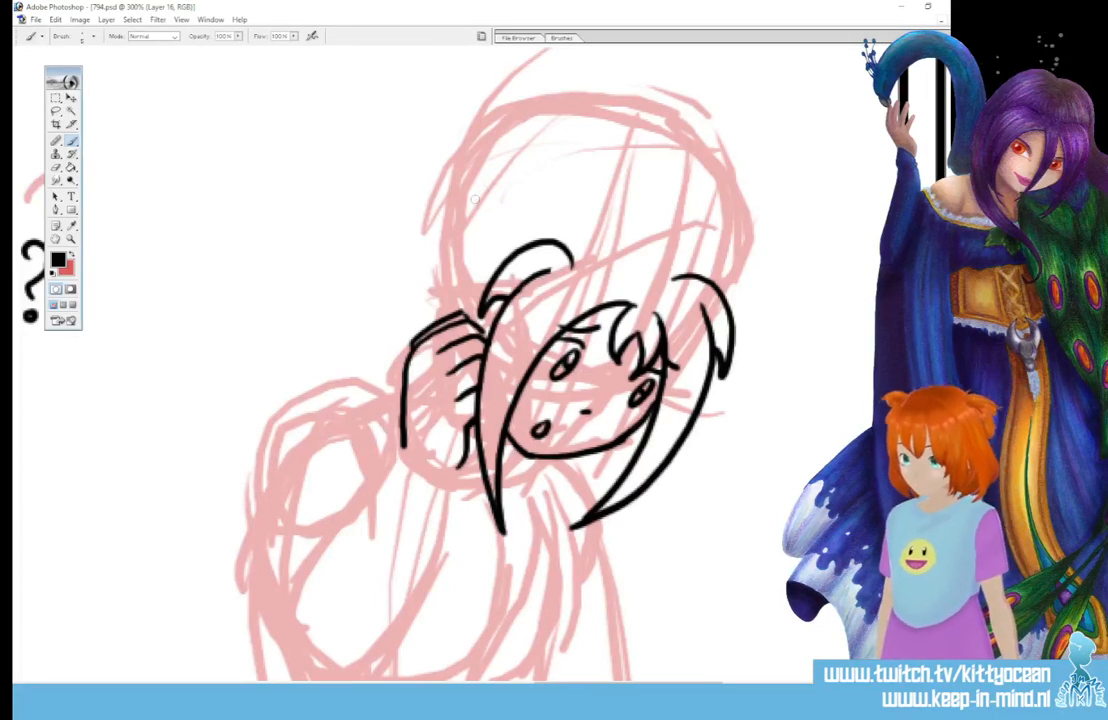
- Ink the large puffy hair bun above the hand, with its loose lower strands
mouse_move(428, 193)
left_mouse_down()
mouse_move(481, 197)
mouse_move(400, 262)
left_mouse_up()
mouse_move(480, 190)
left_mouse_down()
mouse_move(494, 258)
mouse_move(415, 285)
left_mouse_up()
left_click_drag(440, 268, 385, 350)
left_click_drag(405, 258, 386, 346)
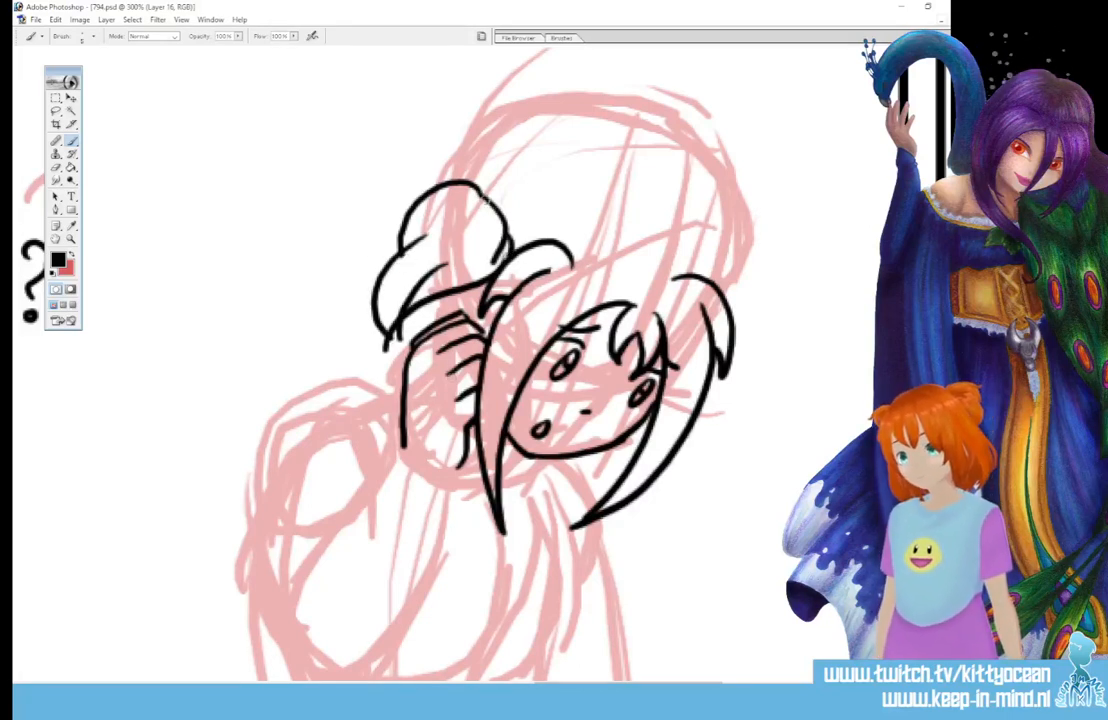
mouse_move(455, 178)
left_mouse_down()
mouse_move(496, 146)
mouse_move(630, 158)
mouse_move(645, 185)
left_mouse_up()
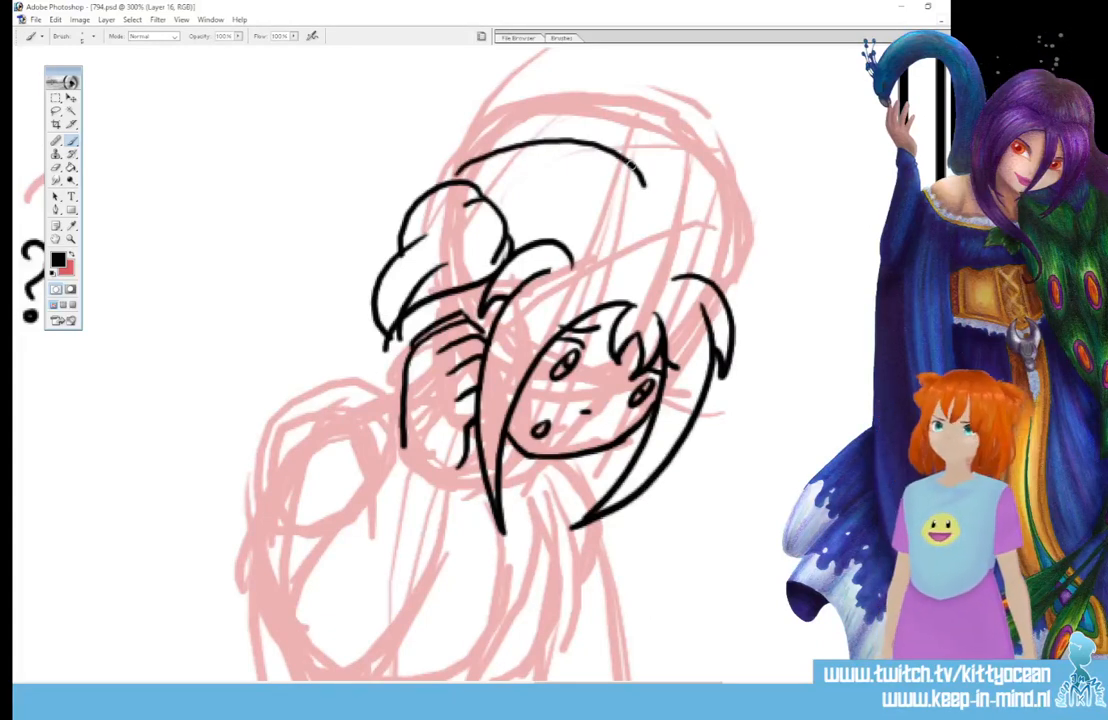
key("ctrl+z")
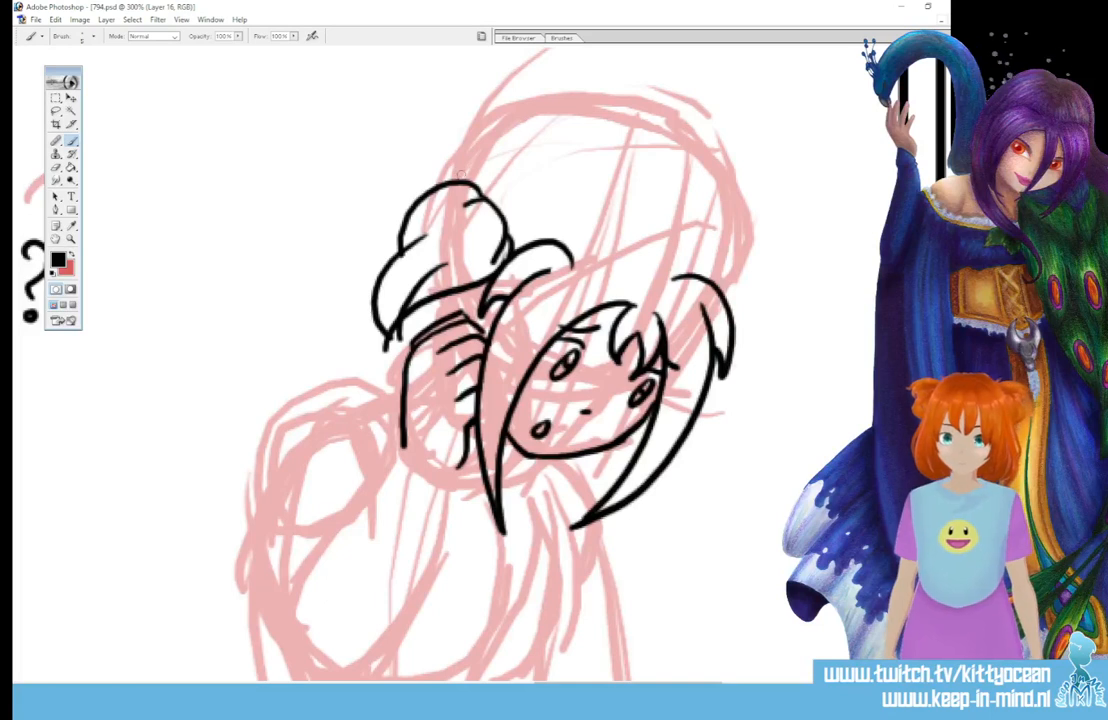
mouse_move(440, 184)
left_mouse_down()
mouse_move(569, 150)
mouse_move(644, 185)
left_mouse_up()
mouse_move(560, 152)
left_mouse_down()
mouse_move(640, 166)
mouse_move(720, 235)
mouse_move(738, 310)
left_mouse_up()
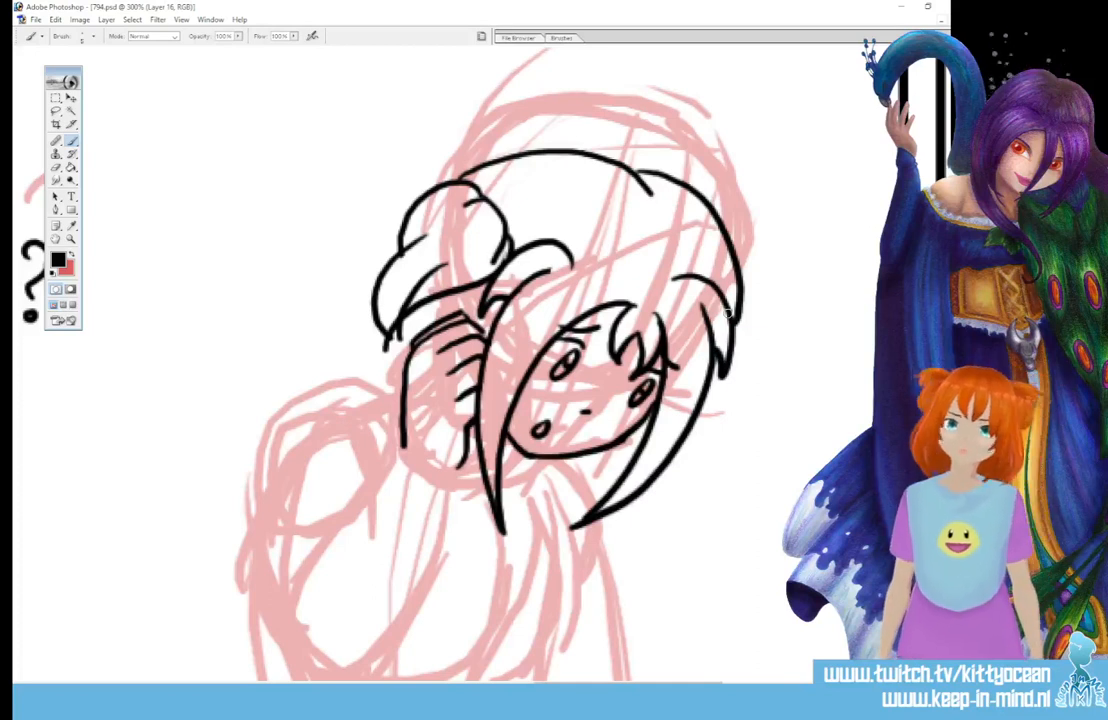
key("ctrl+z")
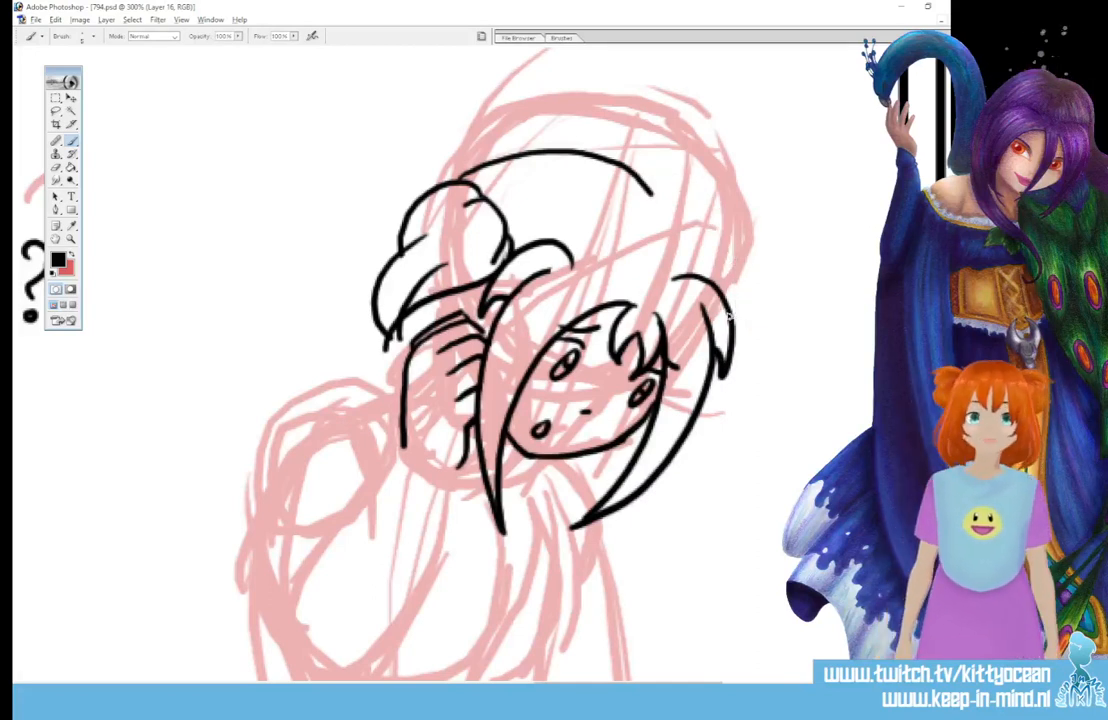
key("ctrl+z")
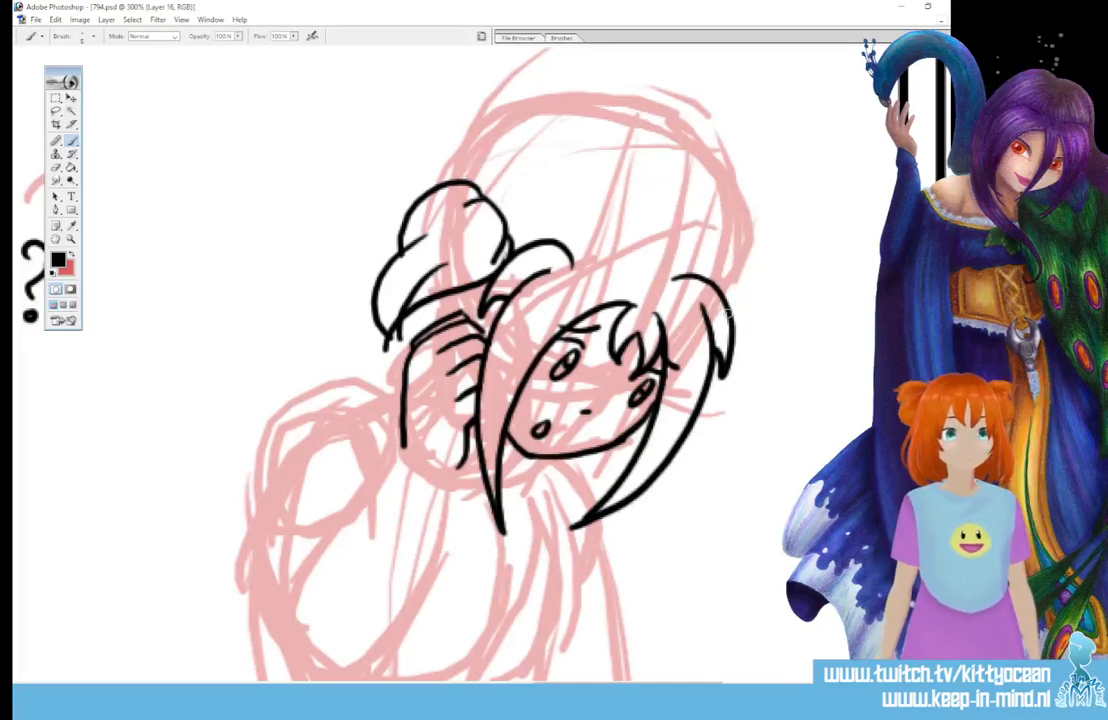
- Sketch curved guide lines for the top of the head and the centre parting on the schets layer
key("alt+bracketleft")
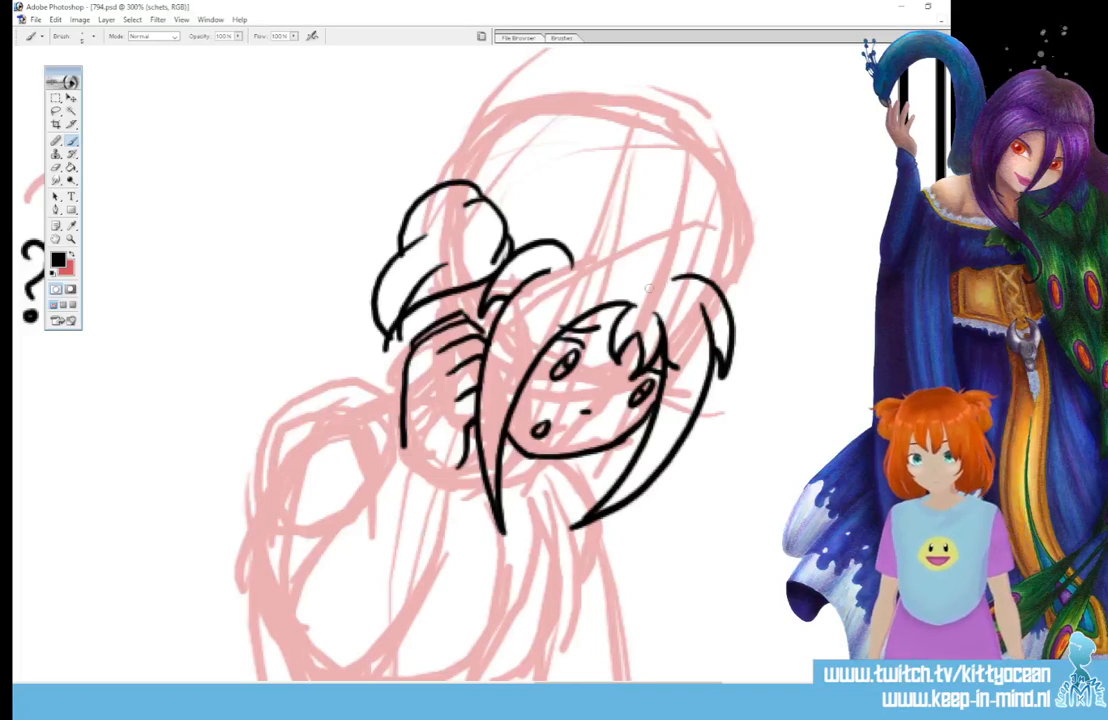
mouse_move(666, 278)
left_mouse_down()
mouse_move(667, 209)
mouse_move(621, 126)
mouse_move(480, 186)
left_mouse_up()
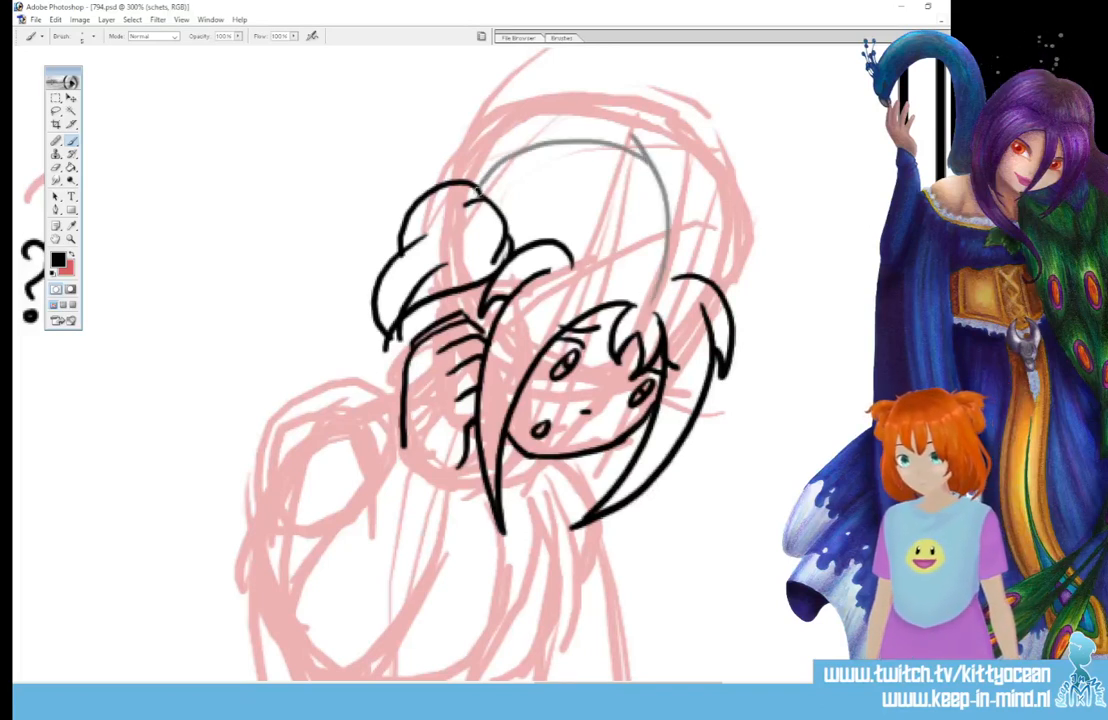
left_click_drag(568, 134, 716, 268)
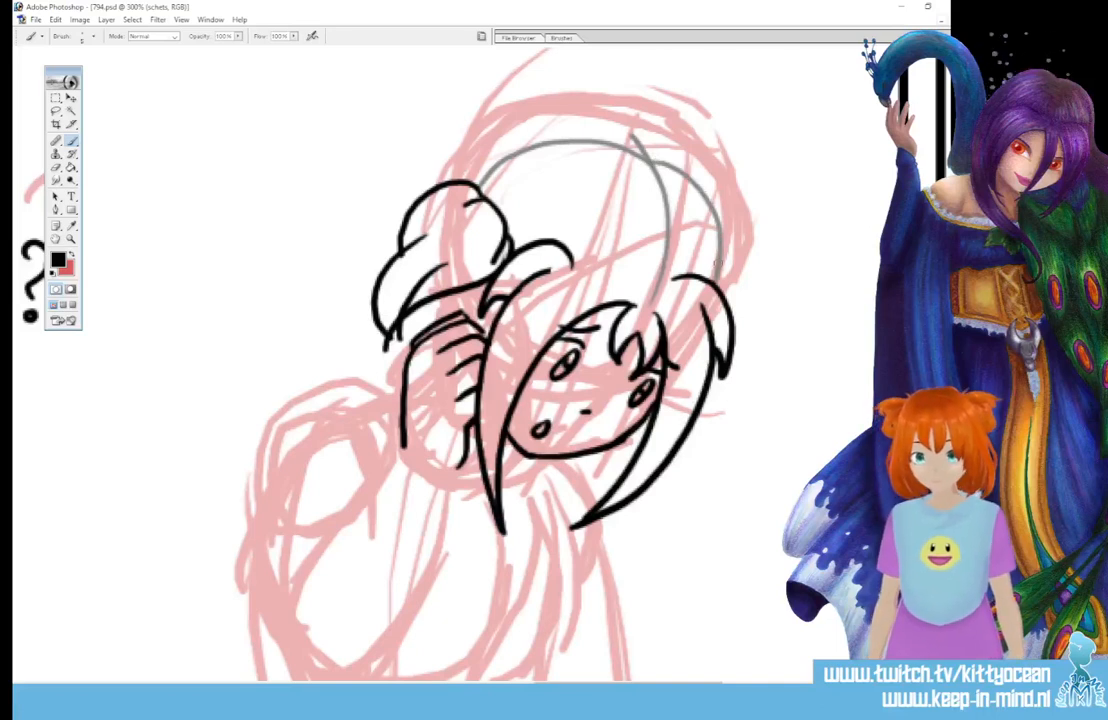
mouse_move(412, 160)
left_mouse_down()
mouse_move(465, 138)
mouse_move(630, 165)
mouse_move(704, 216)
mouse_move(716, 287)
left_mouse_up()
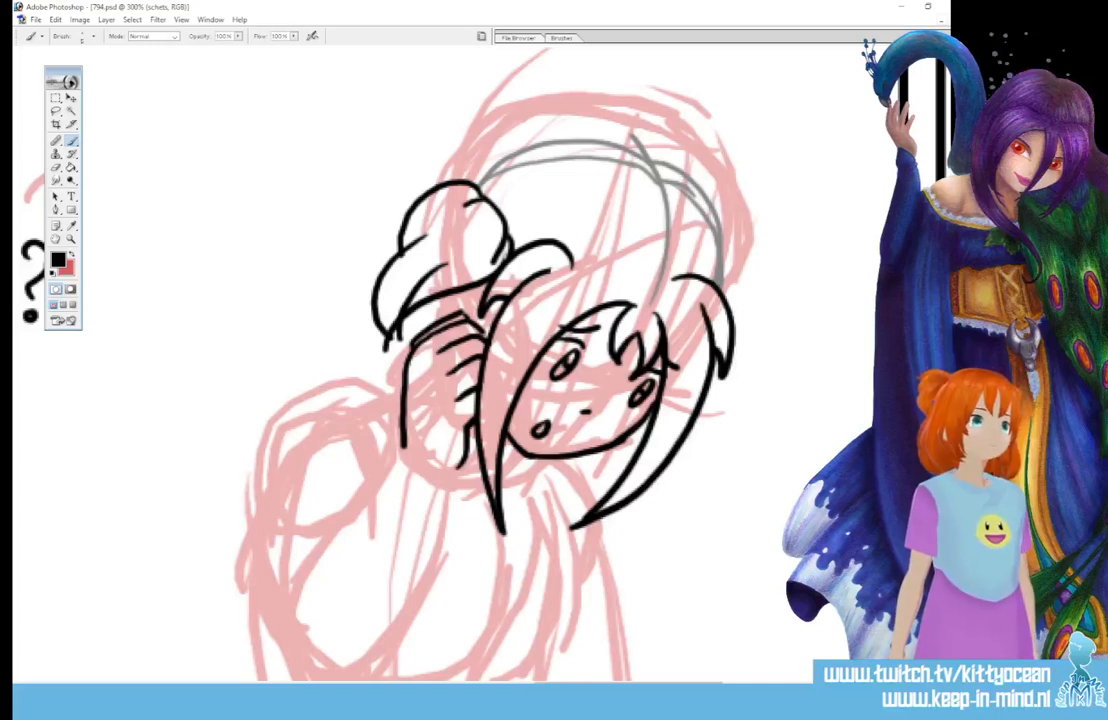
- Ink the top outline of the hair on Layer 16 along the guides and add the second, smaller hair bun
key("alt+bracketright")
mouse_move(476, 184)
left_mouse_down()
mouse_move(578, 155)
mouse_move(612, 158)
mouse_move(660, 190)
left_mouse_up()
mouse_move(565, 158)
left_mouse_down()
mouse_move(590, 160)
mouse_move(623, 255)
left_mouse_up()
mouse_move(724, 253)
left_mouse_down()
mouse_move(746, 338)
mouse_move(727, 369)
left_mouse_up()
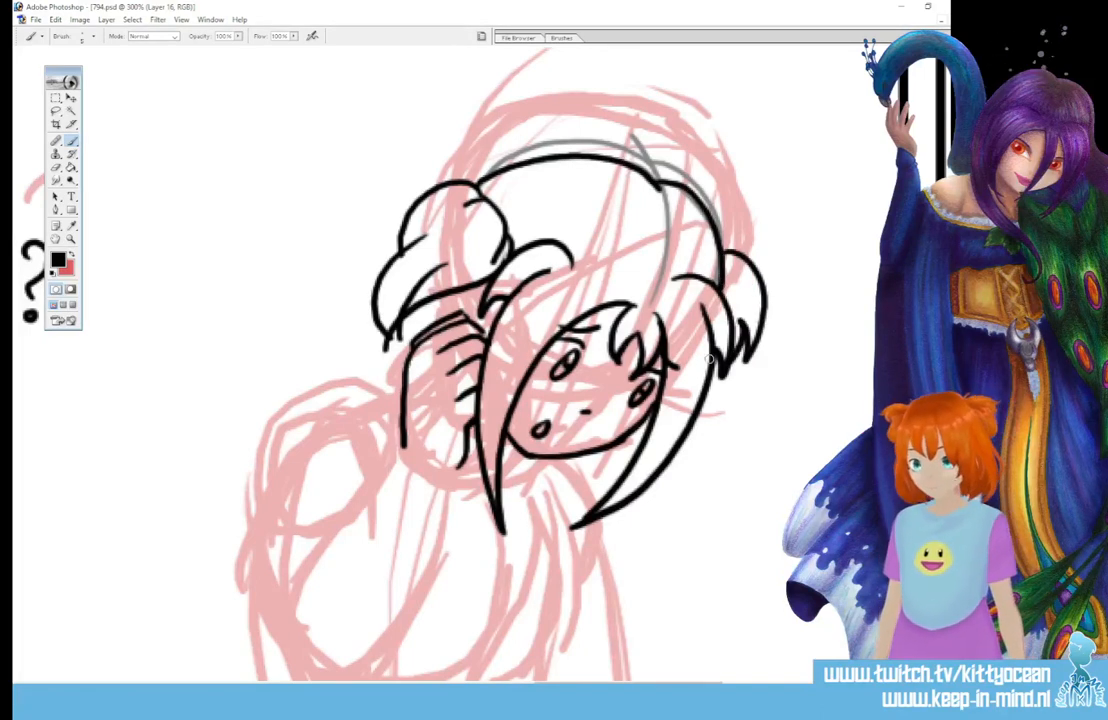
- Ink the bent raised arm with its forearm, elbow, upper-arm sleeve, shoulder creases, sleeve opening and shoulder seam
left_click_drag(400, 450, 285, 676)
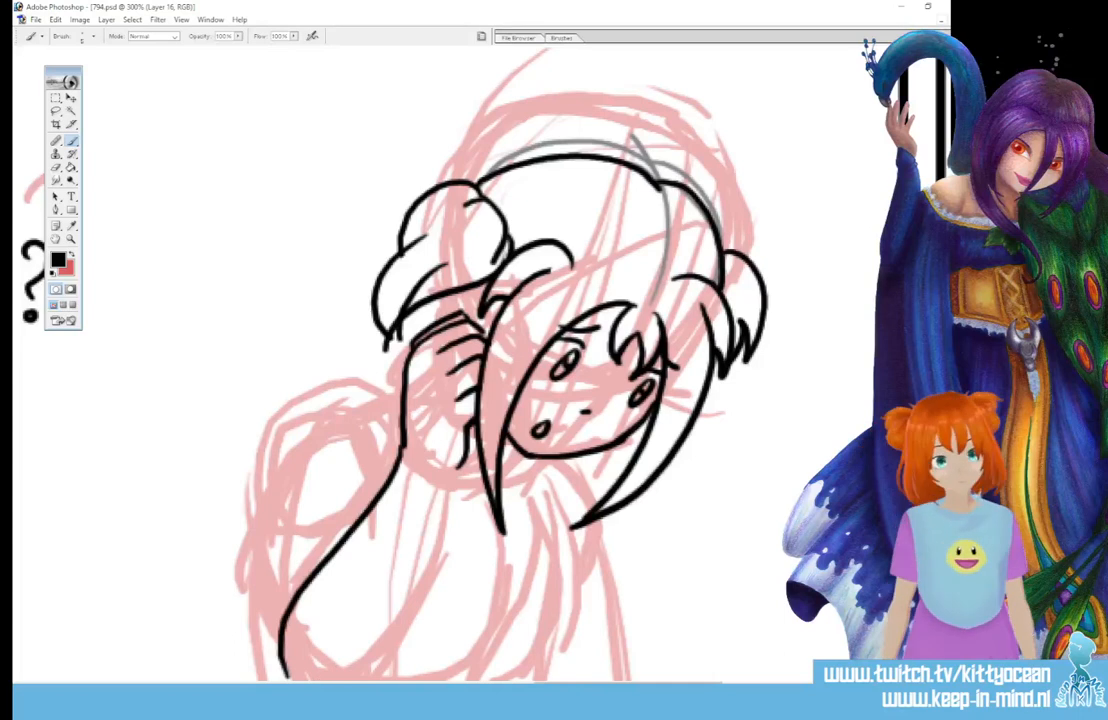
scroll(450, 400, "down", 3)
mouse_move(450, 388)
left_mouse_down()
mouse_move(389, 566)
mouse_move(332, 609)
mouse_move(285, 582)
left_mouse_up()
mouse_move(398, 318)
left_mouse_down()
mouse_move(380, 318)
mouse_move(252, 425)
mouse_move(265, 578)
mouse_move(300, 497)
left_mouse_up()
left_click(320, 342)
left_click(352, 337)
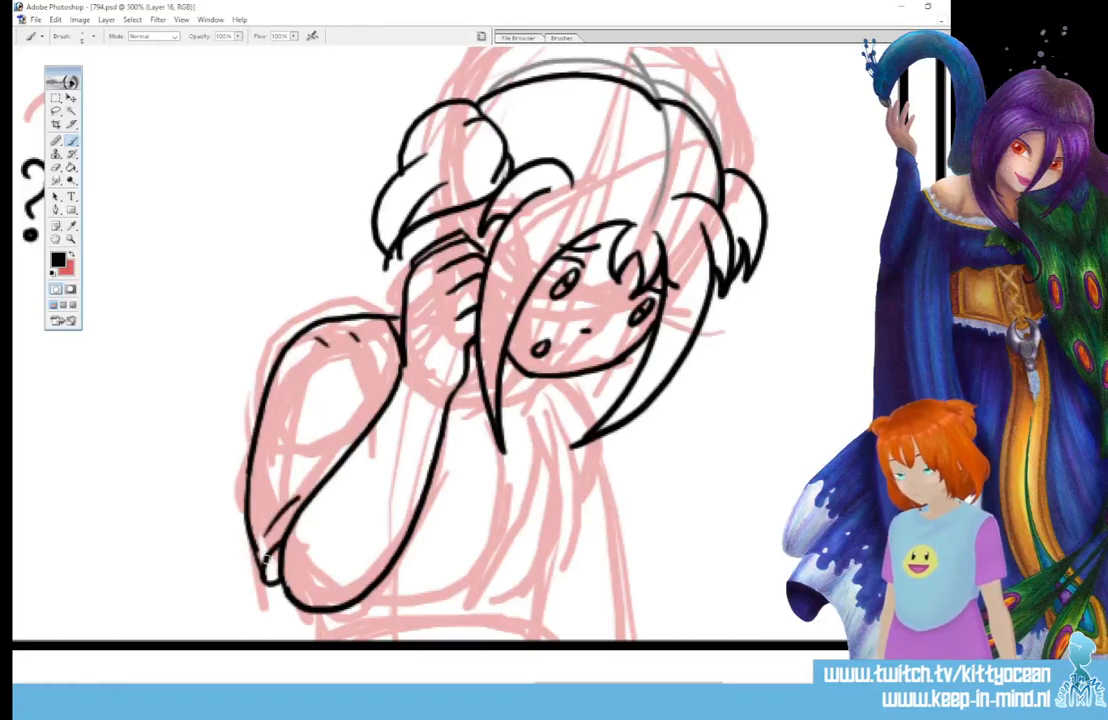
left_click_drag(266, 568, 287, 592)
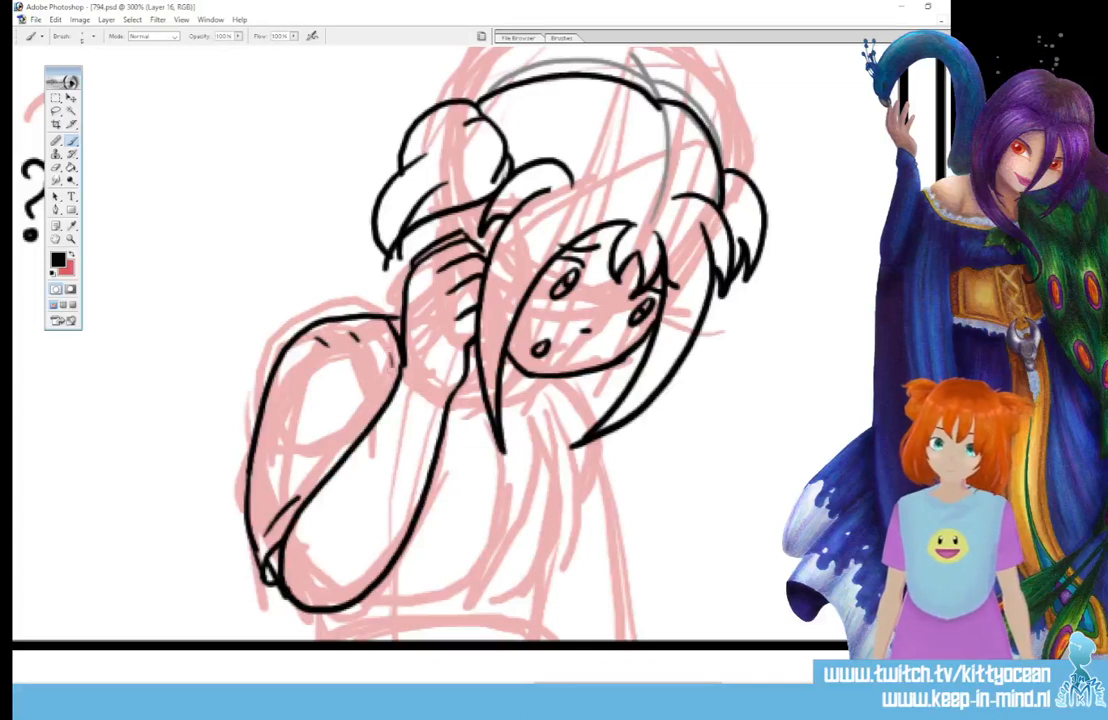
left_click_drag(372, 320, 392, 389)
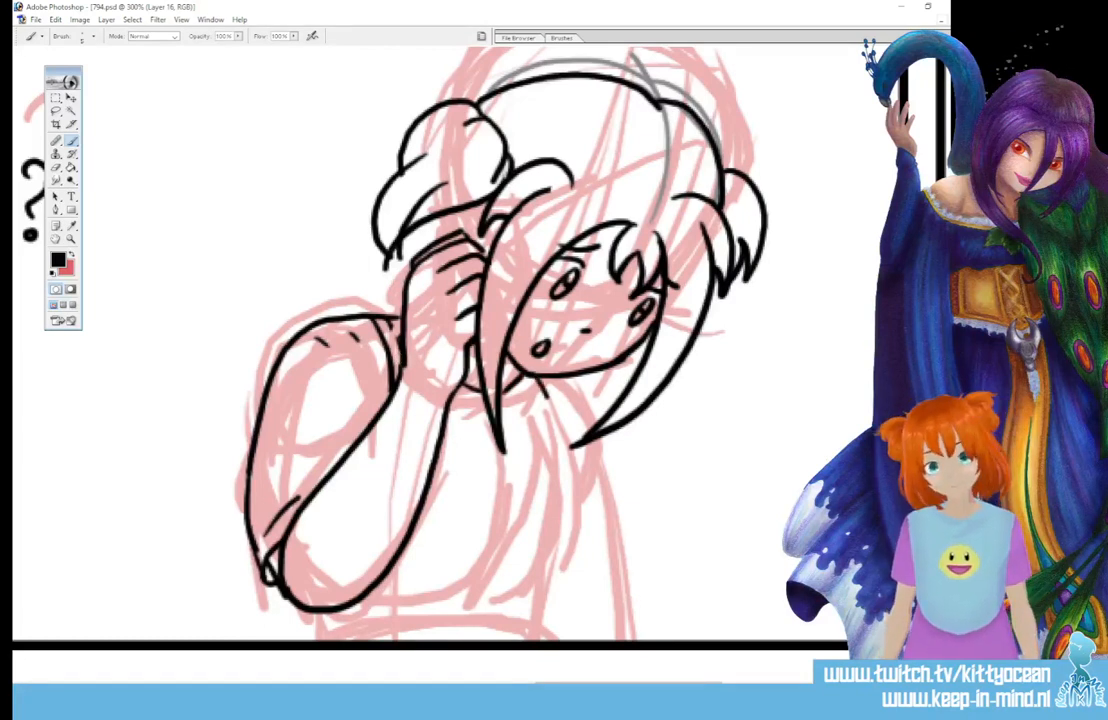
- Ink the figure's torso side and shirt hem, then the far shoulder with its short sleeve and lower arm
left_click_drag(564, 465, 550, 612)
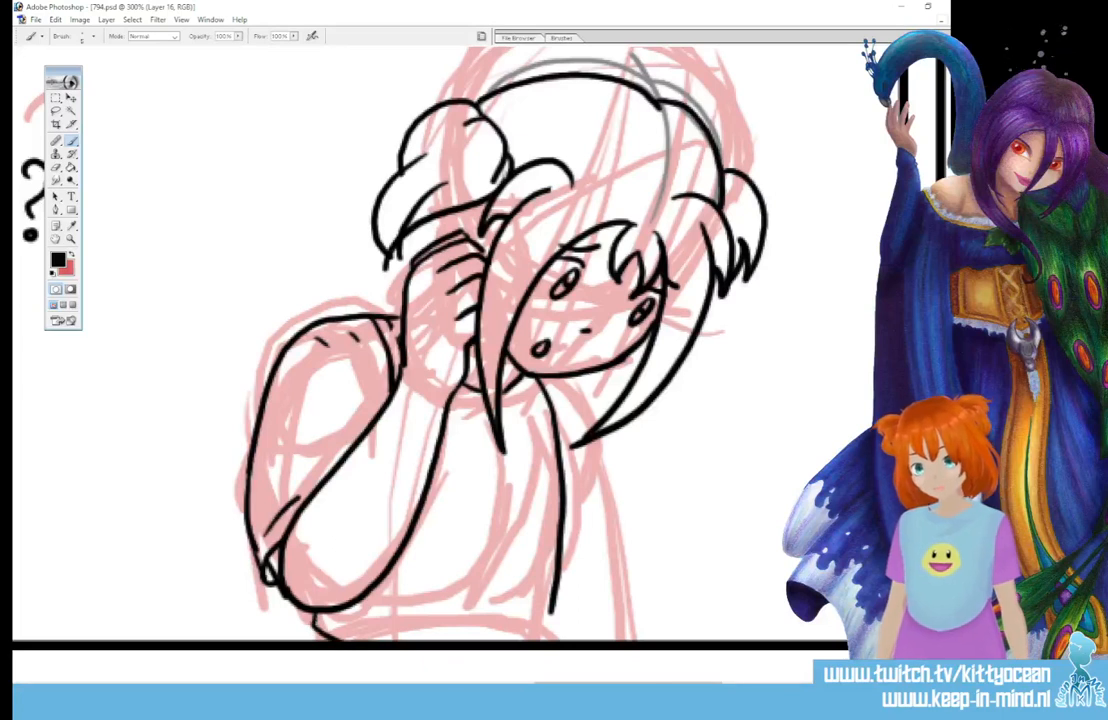
left_click_drag(318, 619, 552, 607)
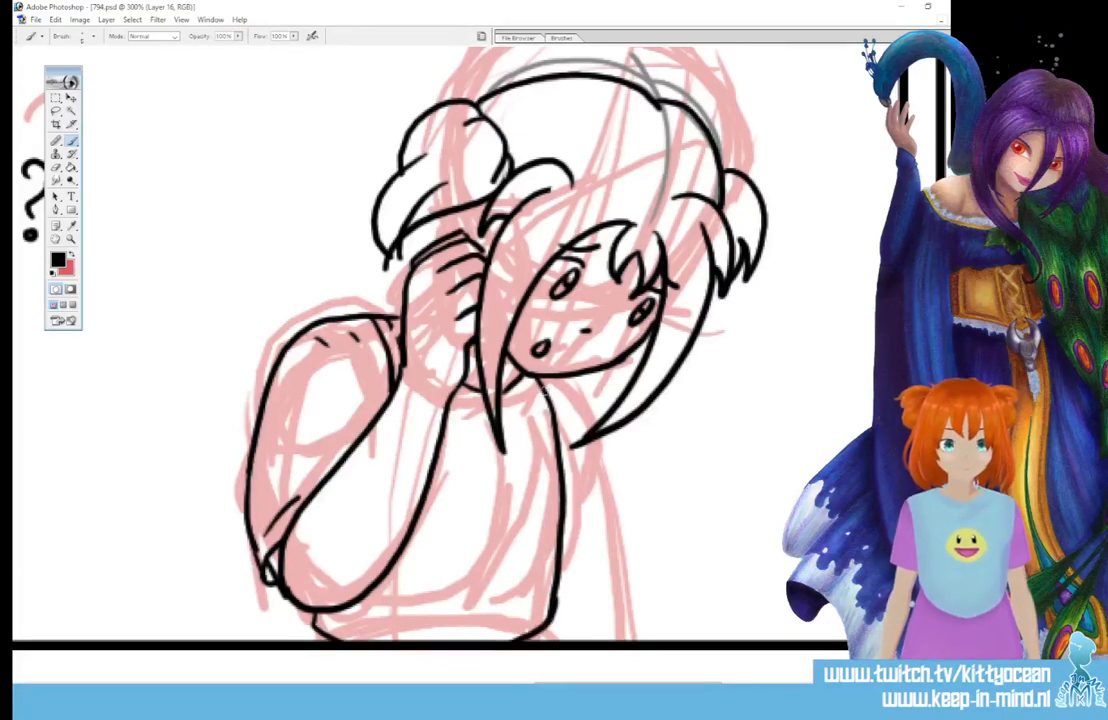
left_click_drag(598, 438, 625, 530)
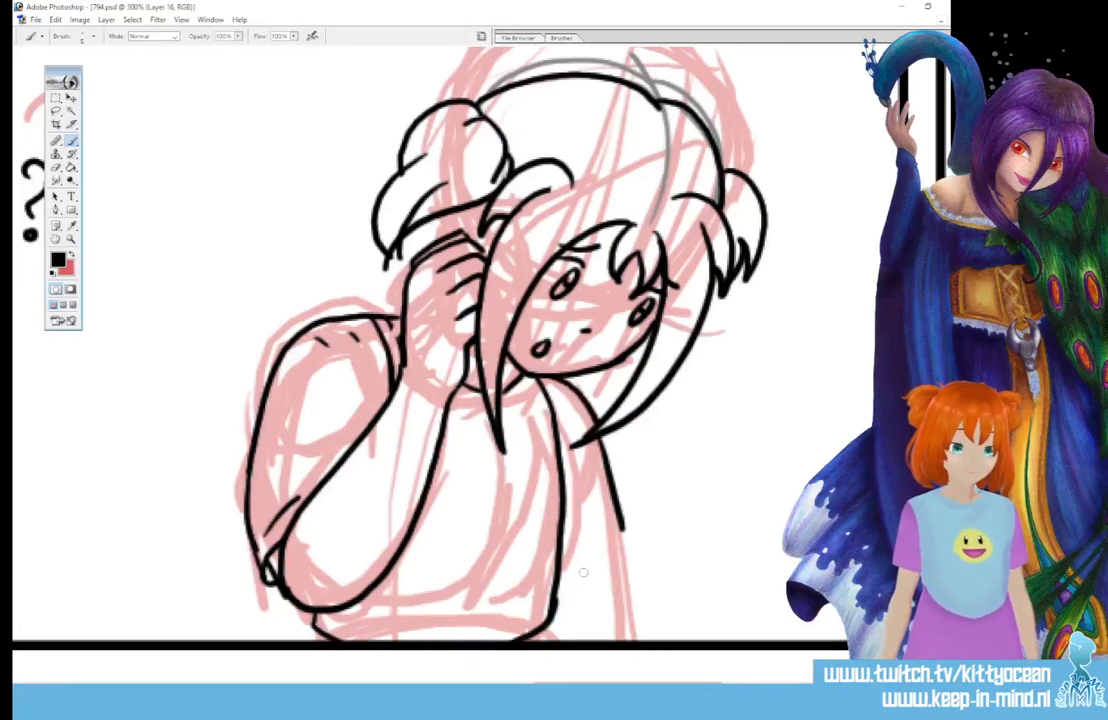
left_click_drag(625, 530, 560, 596)
mouse_move(597, 575)
left_mouse_down()
mouse_move(617, 576)
mouse_move(630, 640)
left_mouse_up()
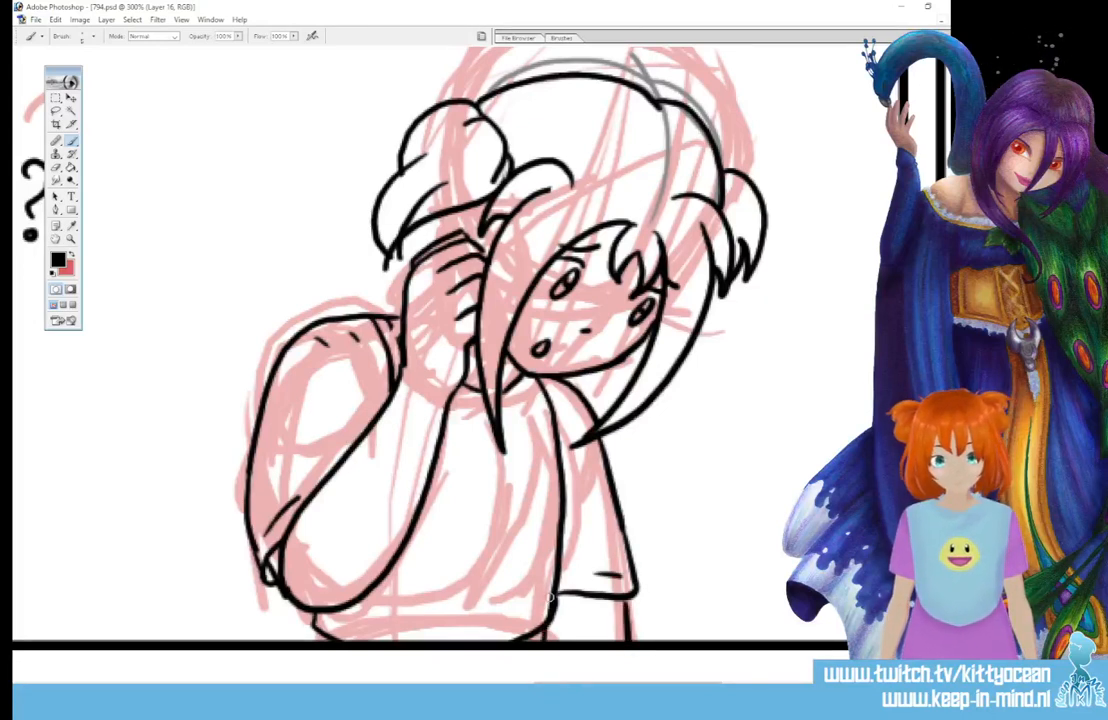
- Ink a round emblem with a squinting "> <" face on the shirt and add loose hair strands behind the shoulder and wrist
mouse_move(511, 472)
left_mouse_down()
mouse_move(471, 468)
mouse_move(451, 500)
left_mouse_up()
left_click_drag(451, 500, 510, 470)
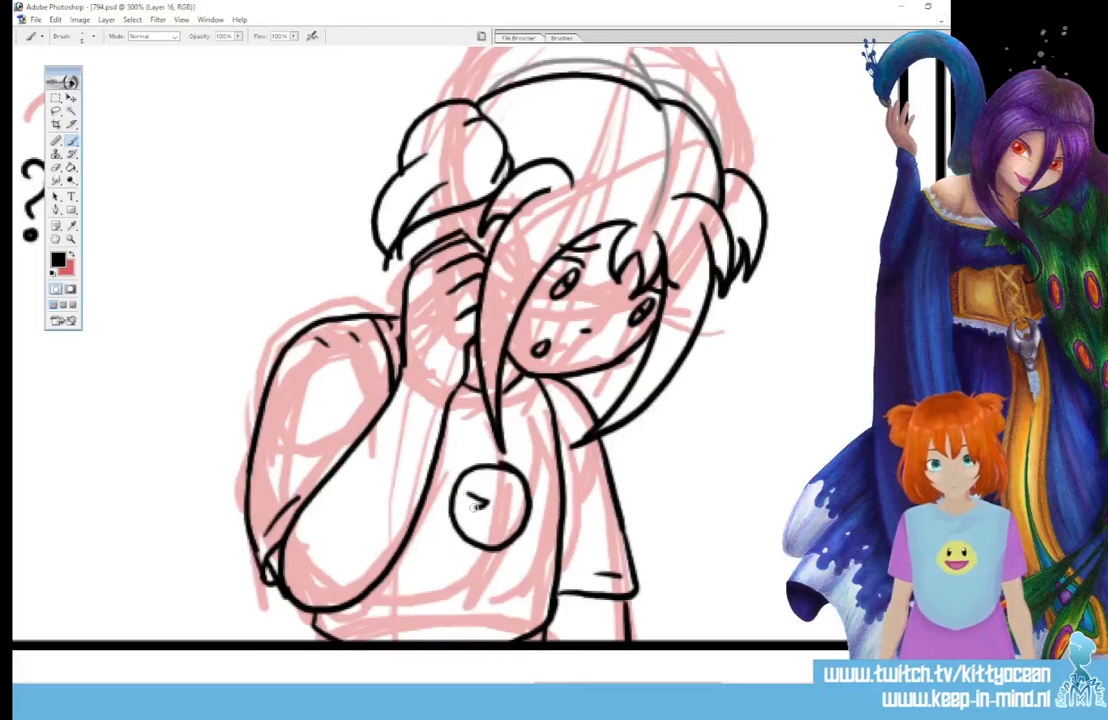
mouse_move(466, 493)
left_mouse_down()
mouse_move(466, 512)
mouse_move(517, 512)
left_mouse_up()
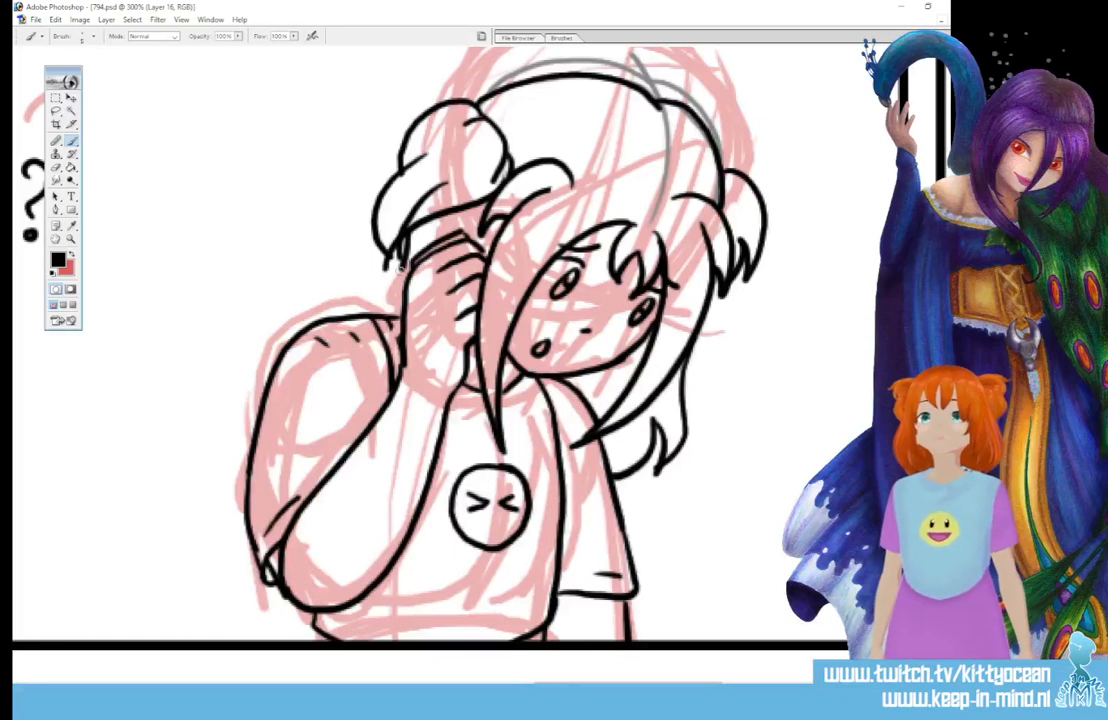
left_click_drag(398, 266, 386, 298)
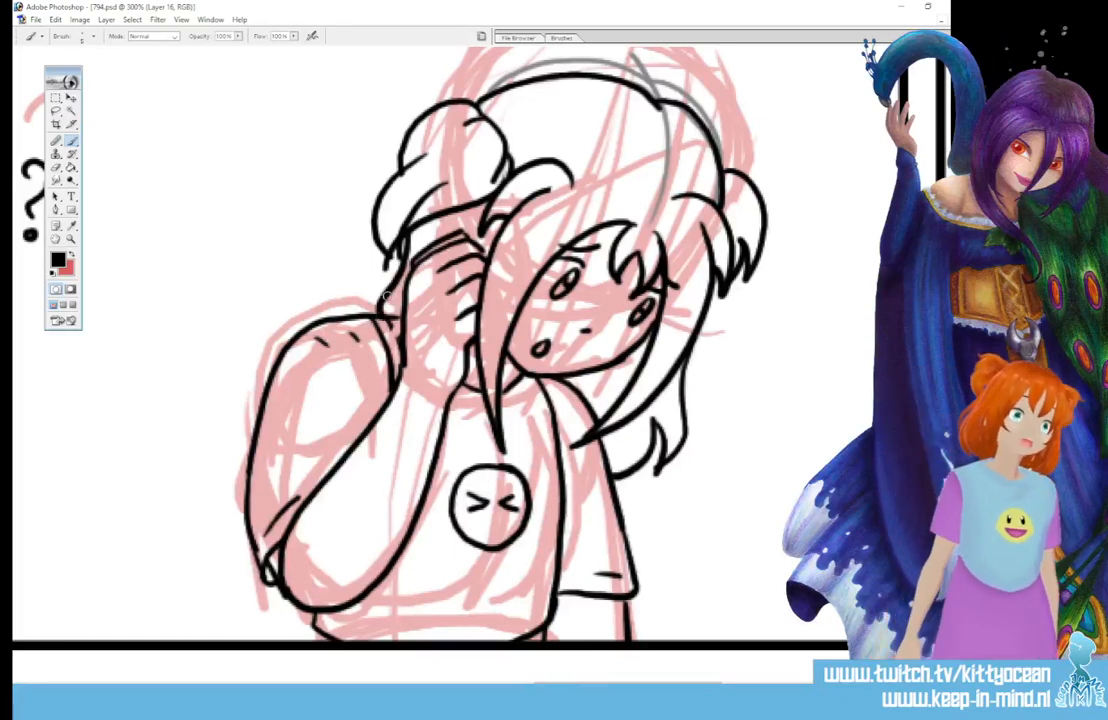
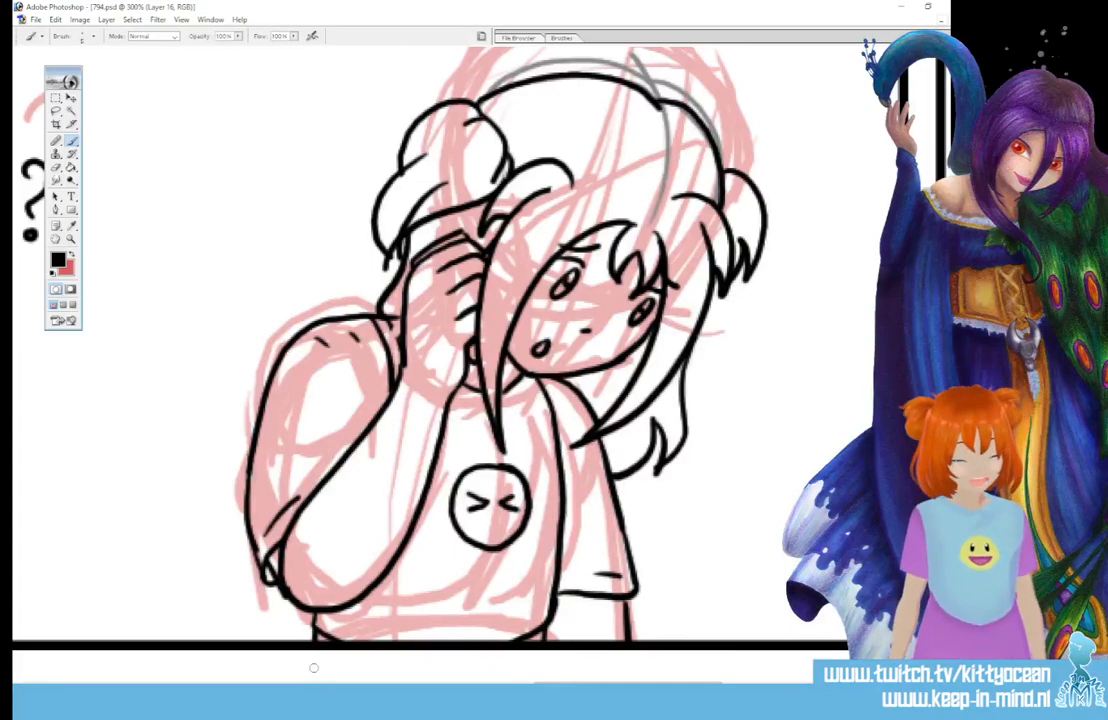
- Ink the first narrow oval eye of the left-hand figure in the next panel
left_click_drag(590, 687, 620, 687)
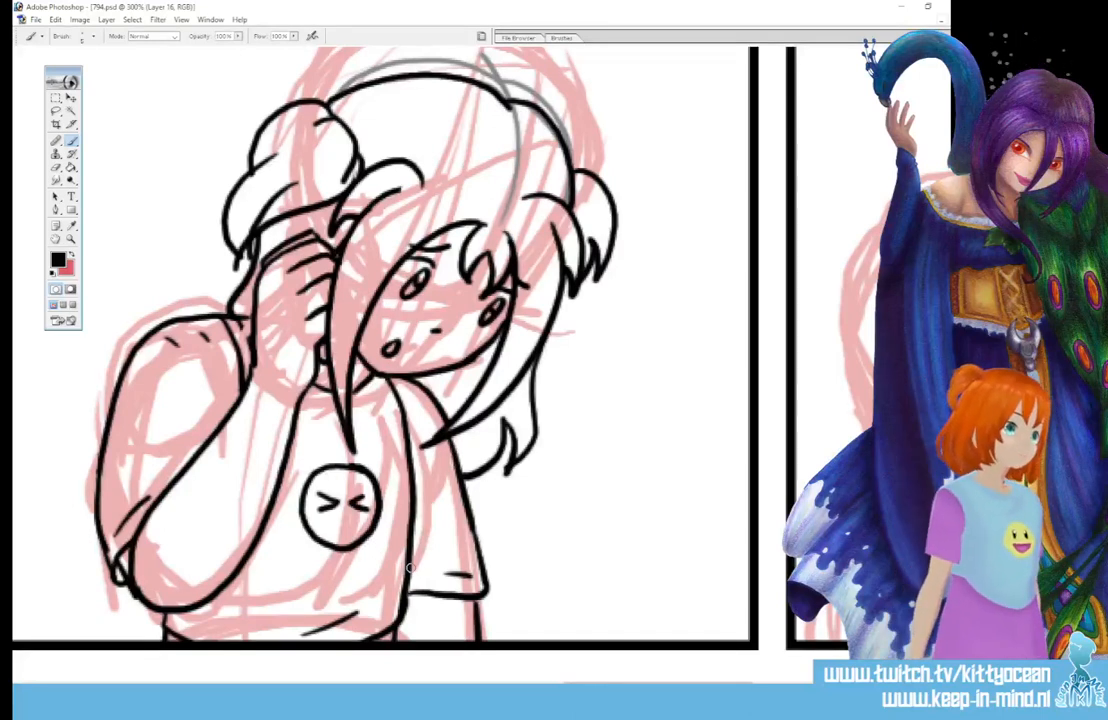
mouse_move(660, 686)
left_mouse_down()
mouse_move(750, 686)
mouse_move(715, 684)
left_mouse_up()
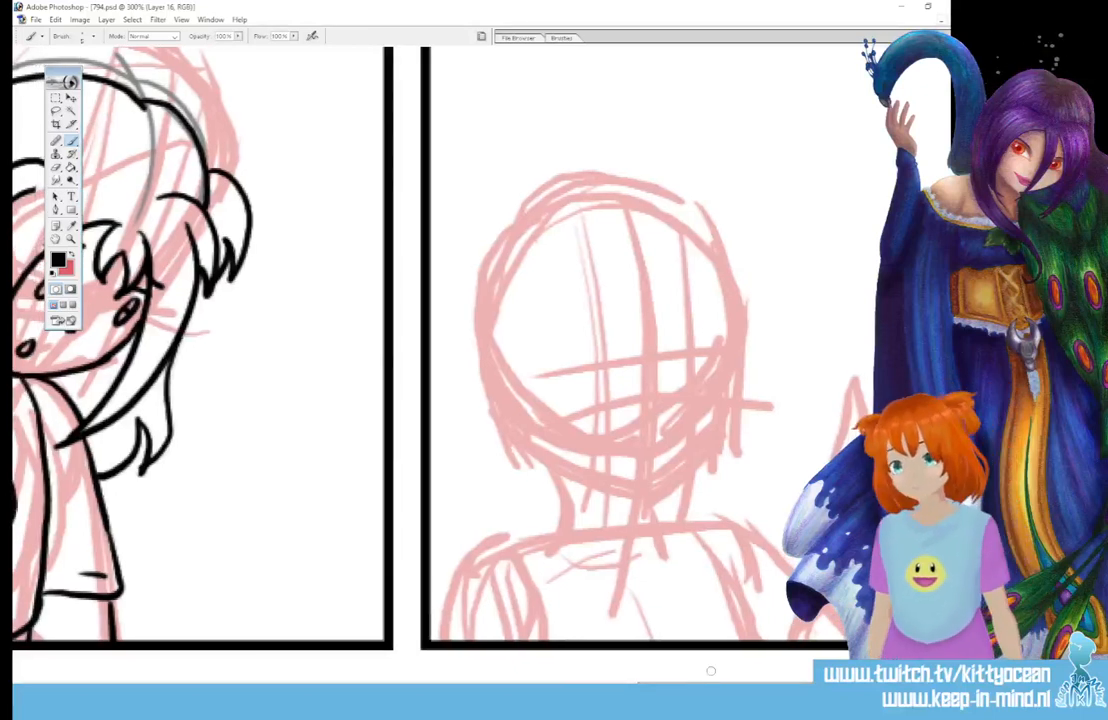
mouse_move(607, 374)
left_mouse_down()
mouse_move(603, 386)
mouse_move(608, 376)
left_mouse_up()
left_click_drag(690, 369, 688, 394)
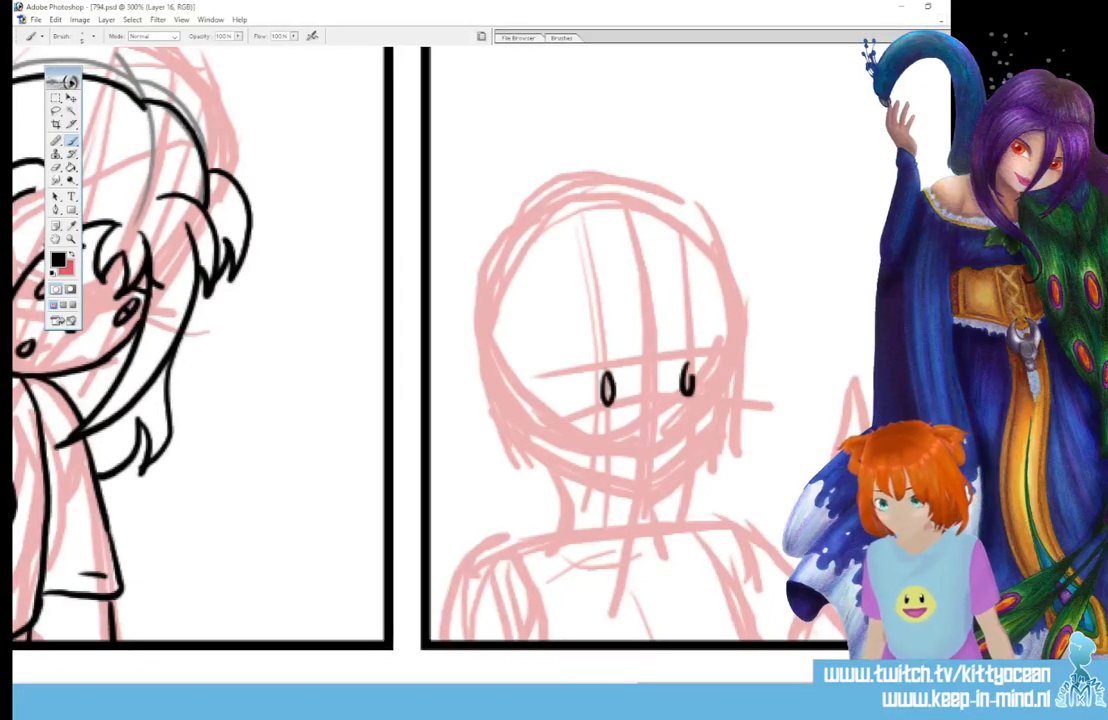
left_click_drag(578, 376, 603, 370)
left_click_drag(681, 360, 706, 357)
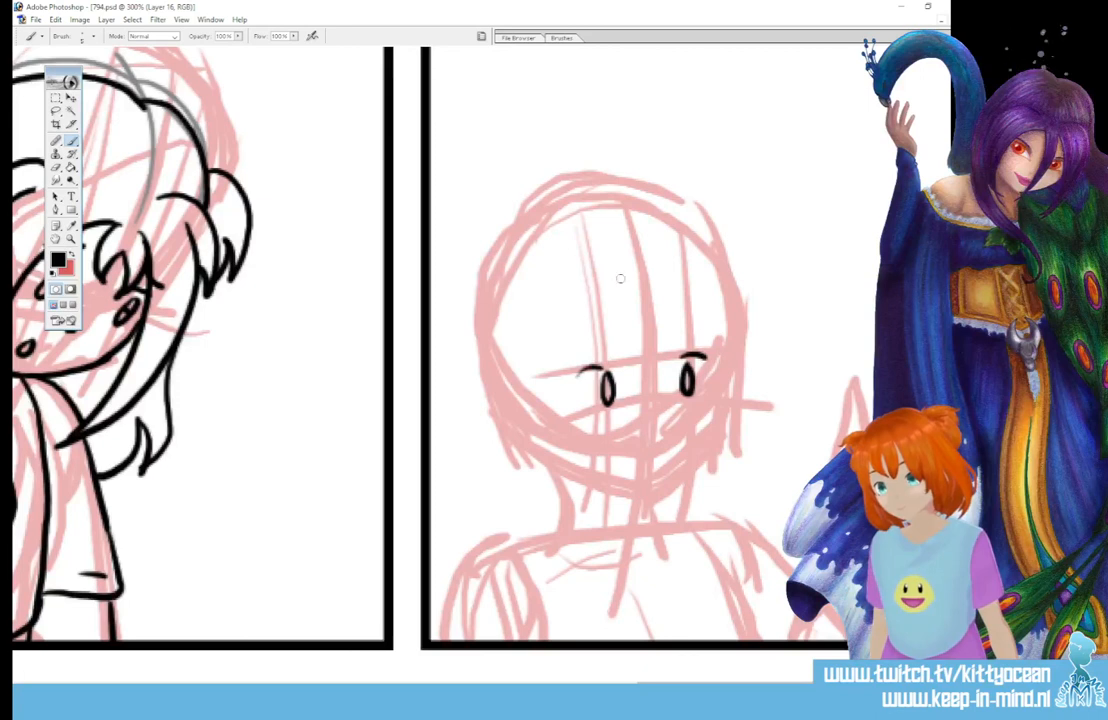
key("ctrl+alt+z")
key("ctrl+alt+z")
key("ctrl+alt+z")
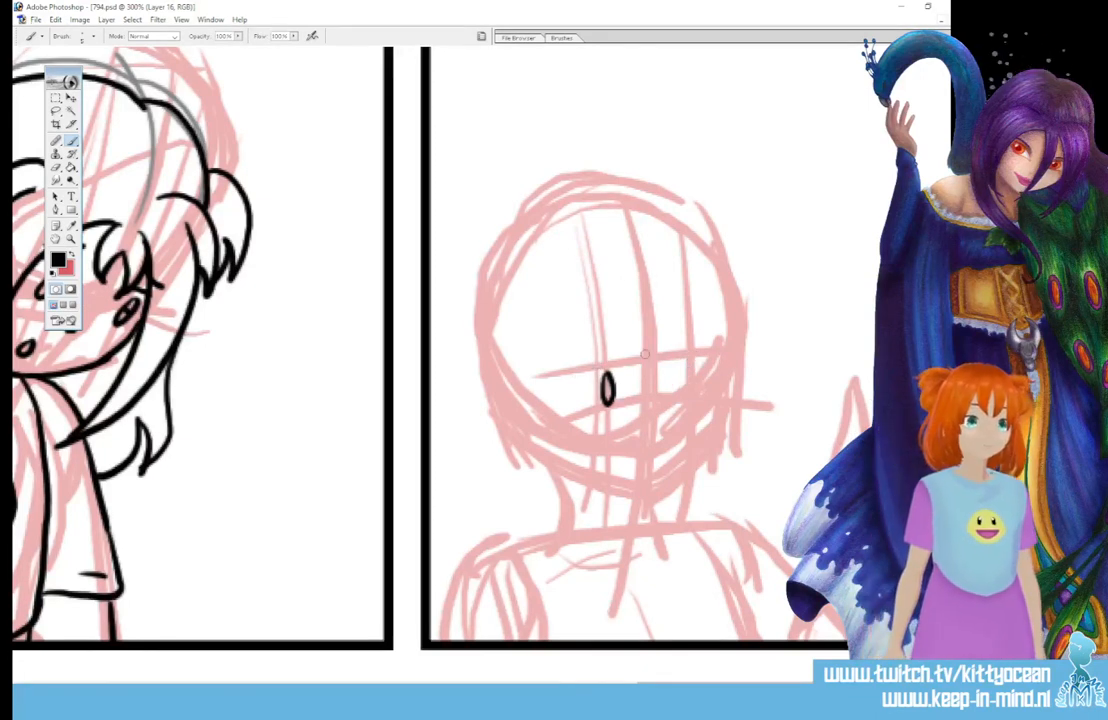
- Ink the figure's second oval eye, upper eyelids, thick eyebrows, small nose mark and open mouth
left_click_drag(698, 374, 700, 373)
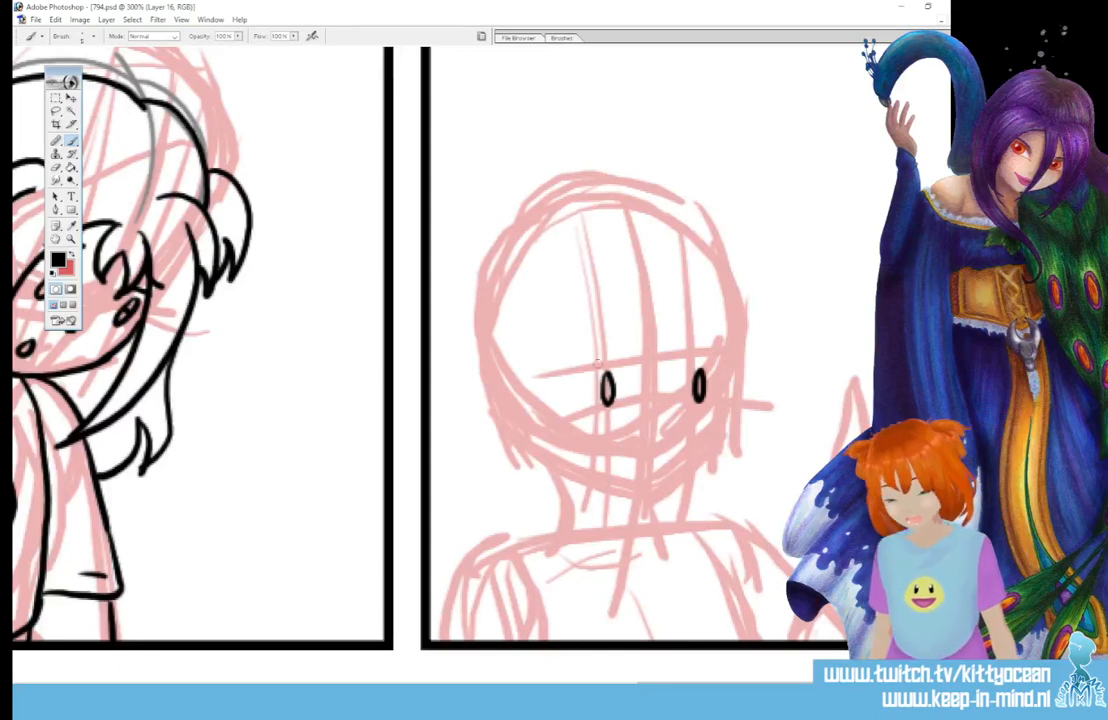
left_click_drag(578, 381, 610, 377)
left_click_drag(684, 376, 705, 372)
left_click_drag(570, 353, 612, 350)
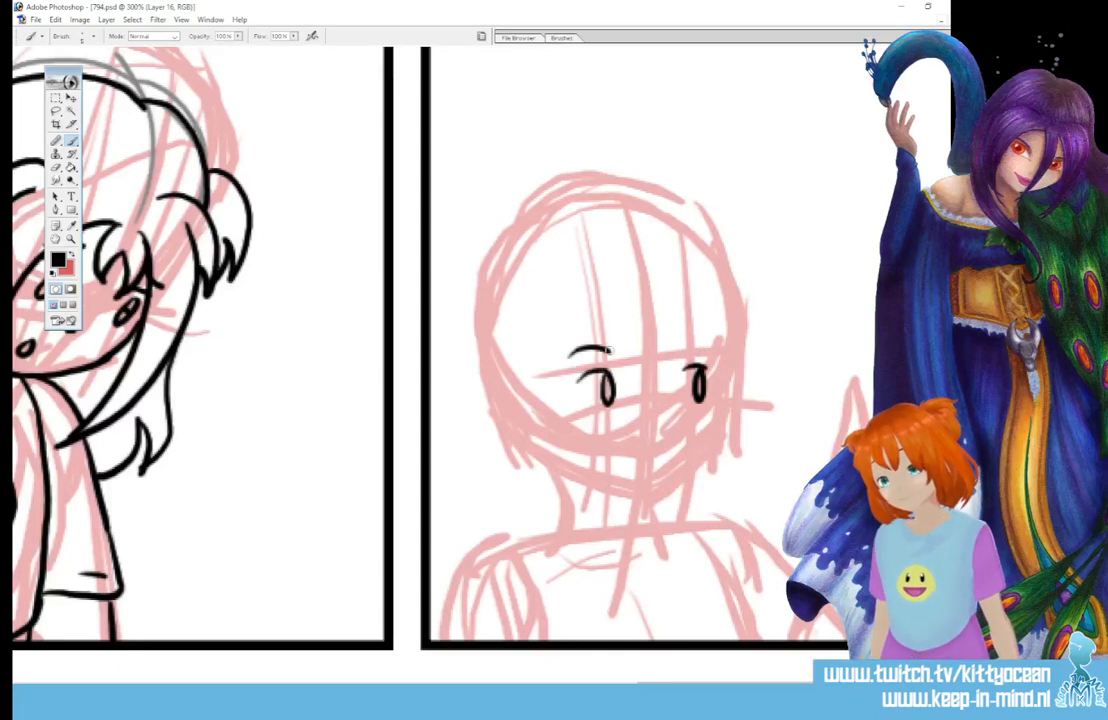
left_click_drag(683, 350, 712, 347)
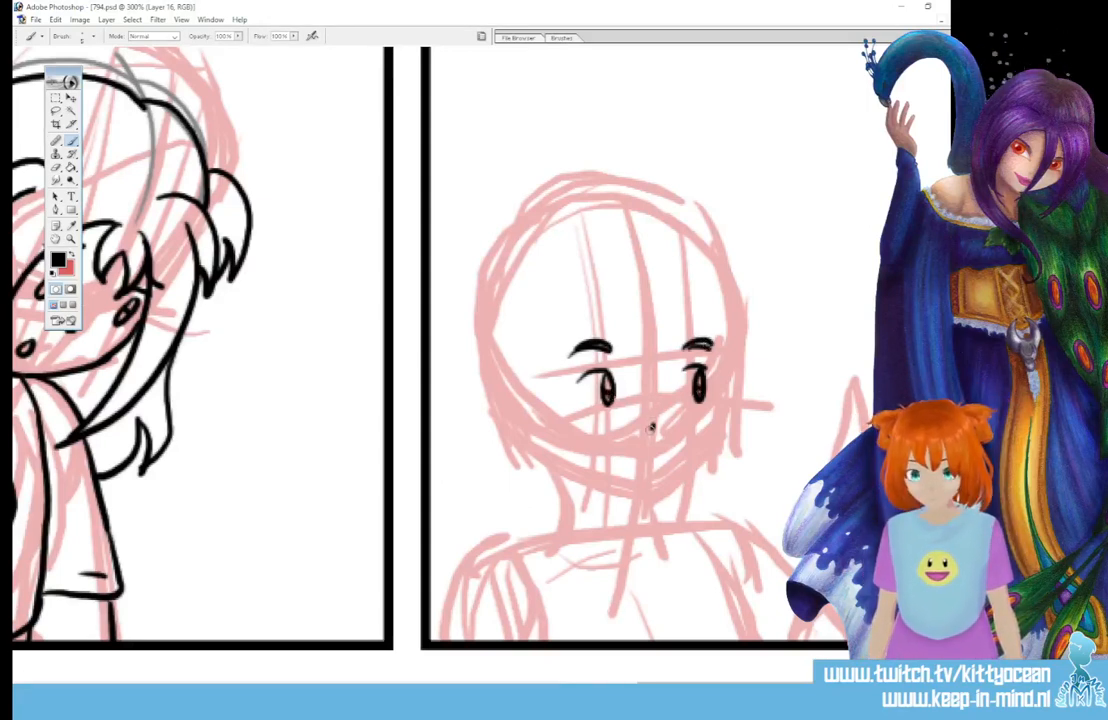
left_click_drag(652, 424, 647, 478)
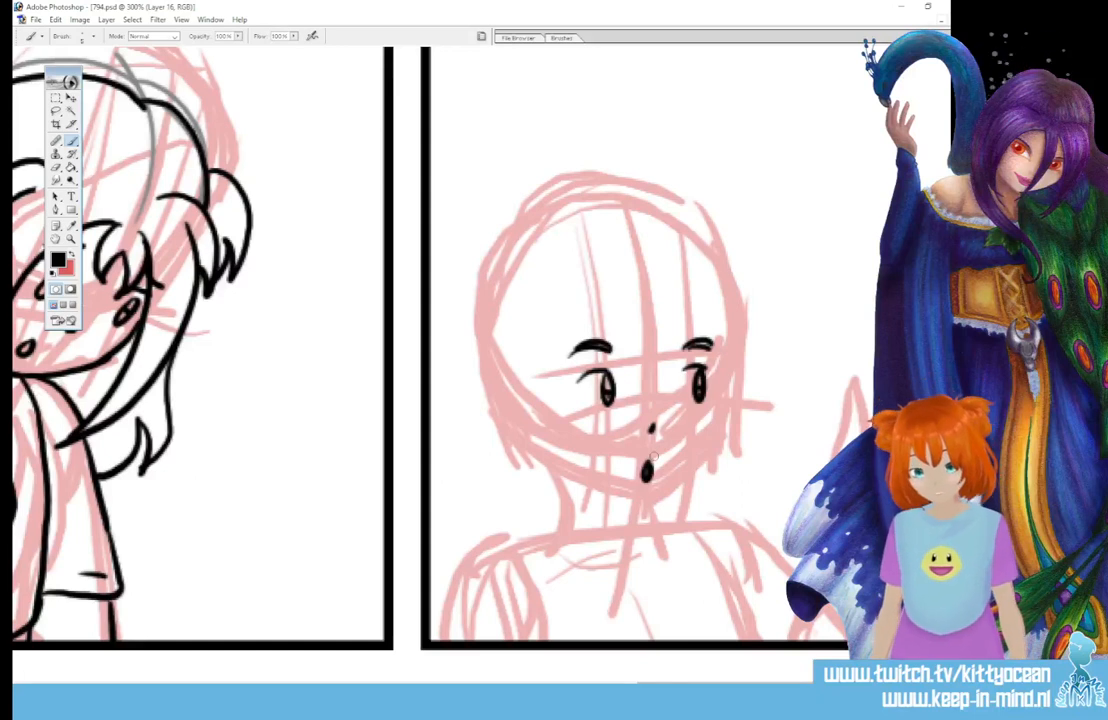
- Ink the short parted fringe with a pointed centre lock and the curved side hair framing the face
left_click_drag(642, 334, 636, 372)
left_click_drag(652, 336, 656, 378)
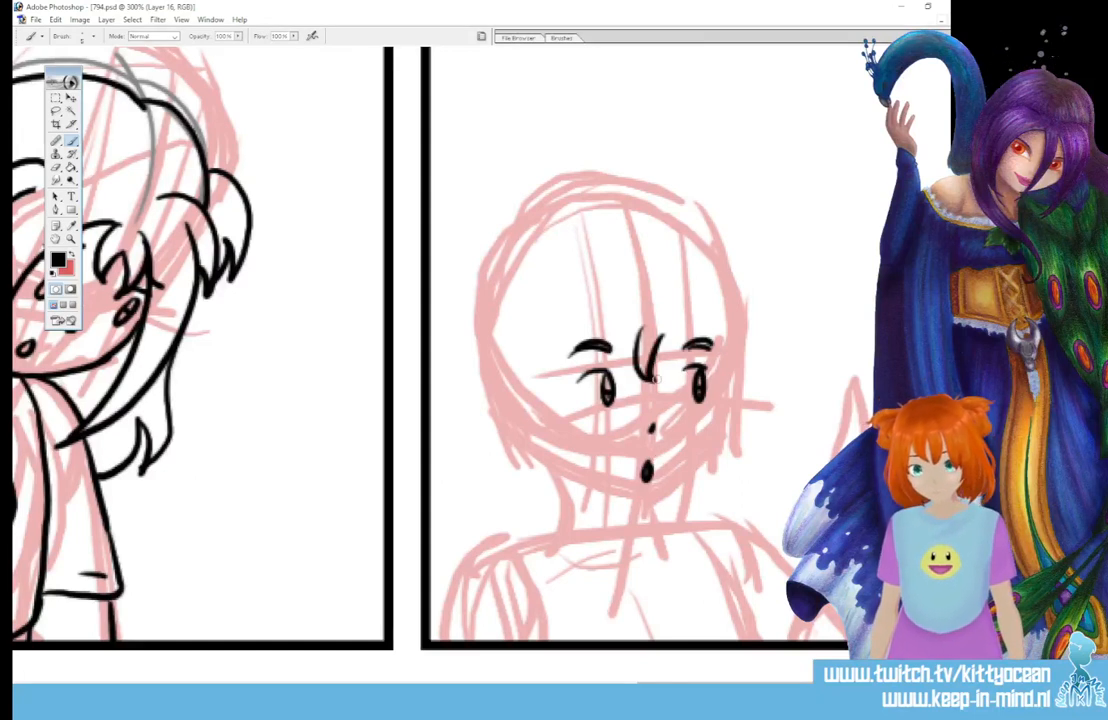
left_click_drag(643, 331, 560, 455)
left_click_drag(543, 298, 557, 458)
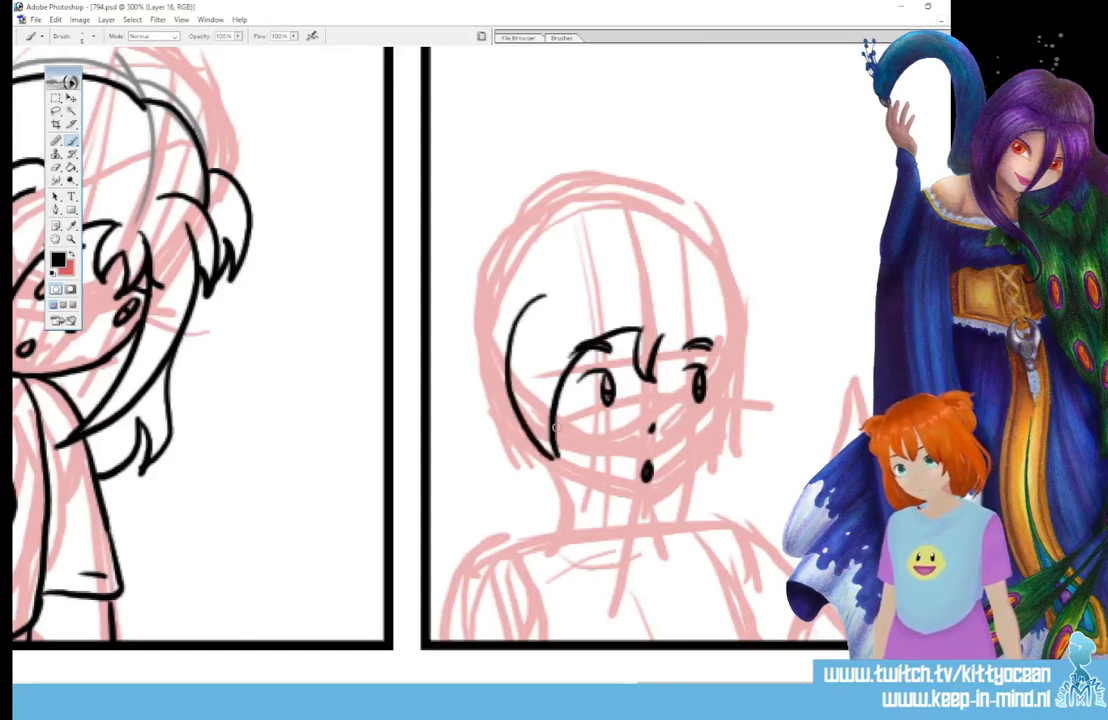
mouse_move(658, 348)
left_mouse_down()
mouse_move(722, 350)
mouse_move(732, 415)
left_mouse_up()
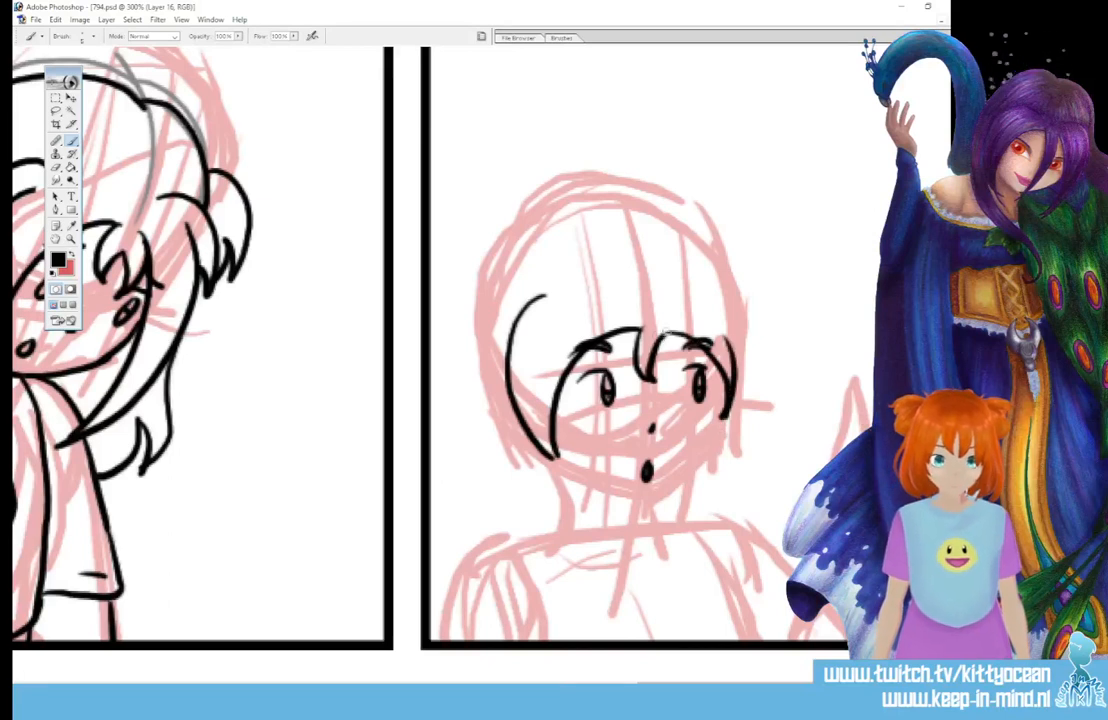
- Ink the jaw and chin line and the outer outline of the short hair, parted at the crown
mouse_move(731, 328)
left_mouse_down()
mouse_move(731, 399)
mouse_move(717, 437)
mouse_move(653, 494)
left_mouse_up()
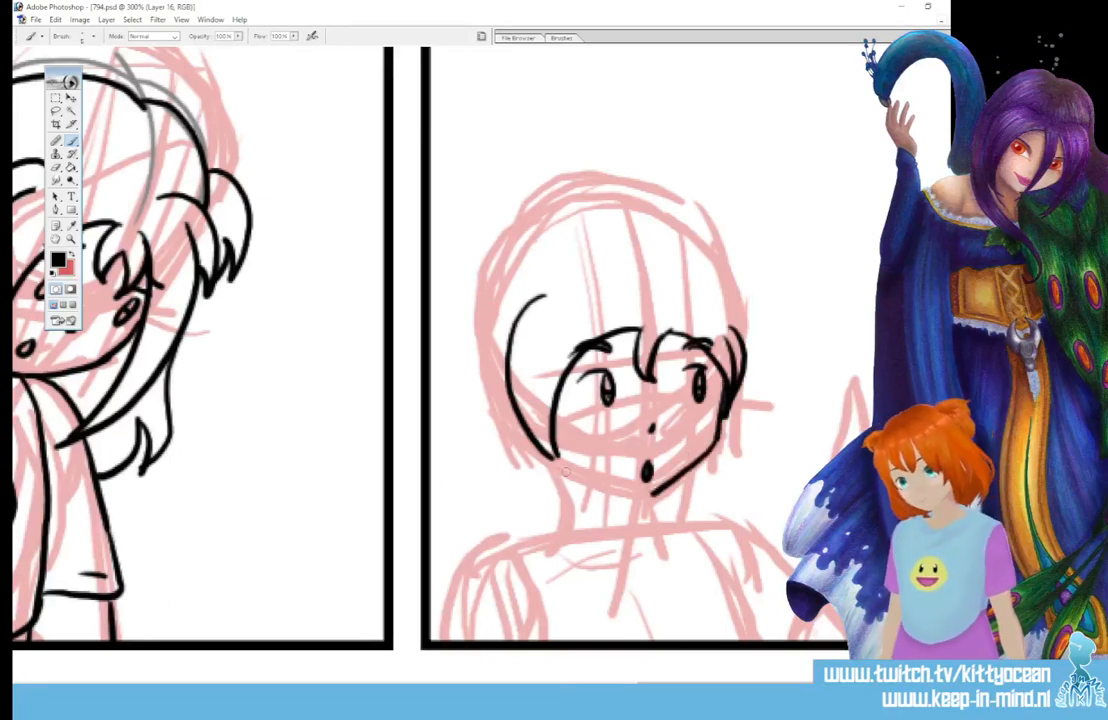
left_click_drag(564, 470, 652, 490)
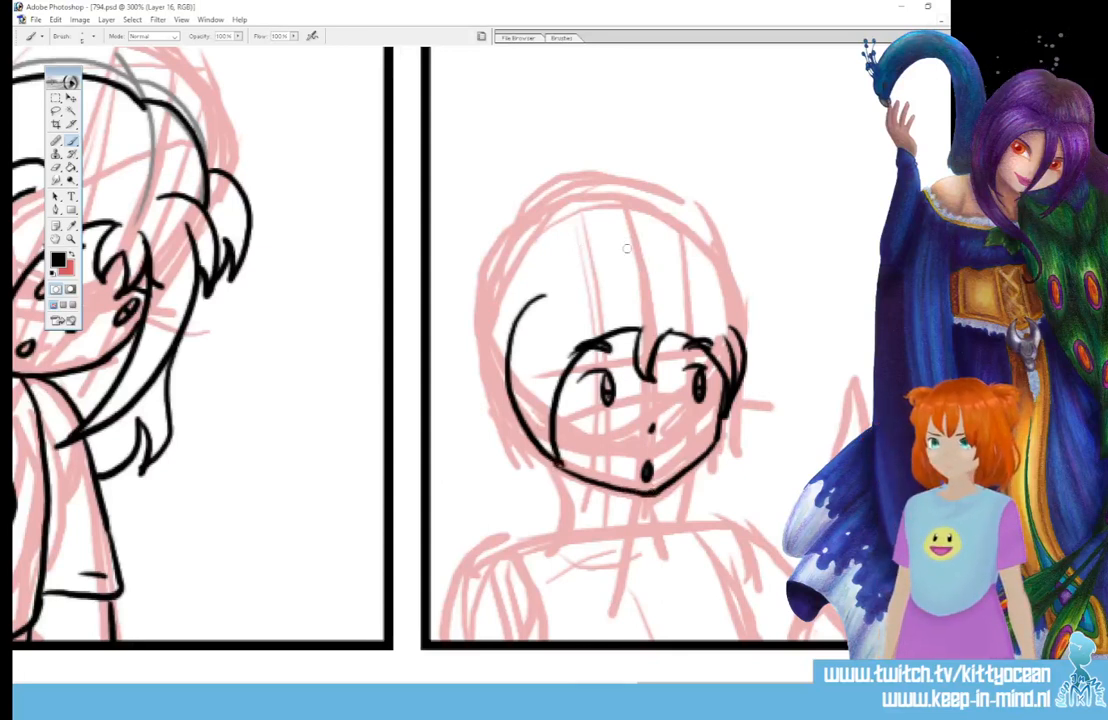
mouse_move(625, 241)
left_mouse_down()
mouse_move(563, 225)
mouse_move(540, 244)
mouse_move(503, 411)
mouse_move(535, 466)
left_mouse_up()
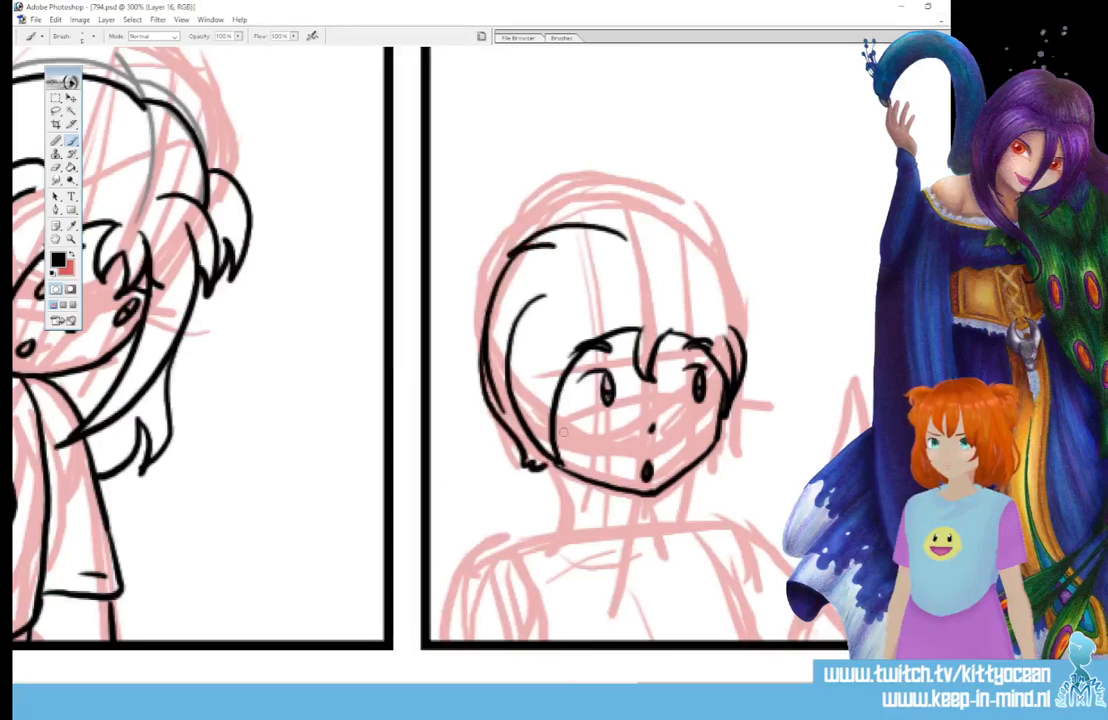
left_click_drag(590, 225, 745, 350)
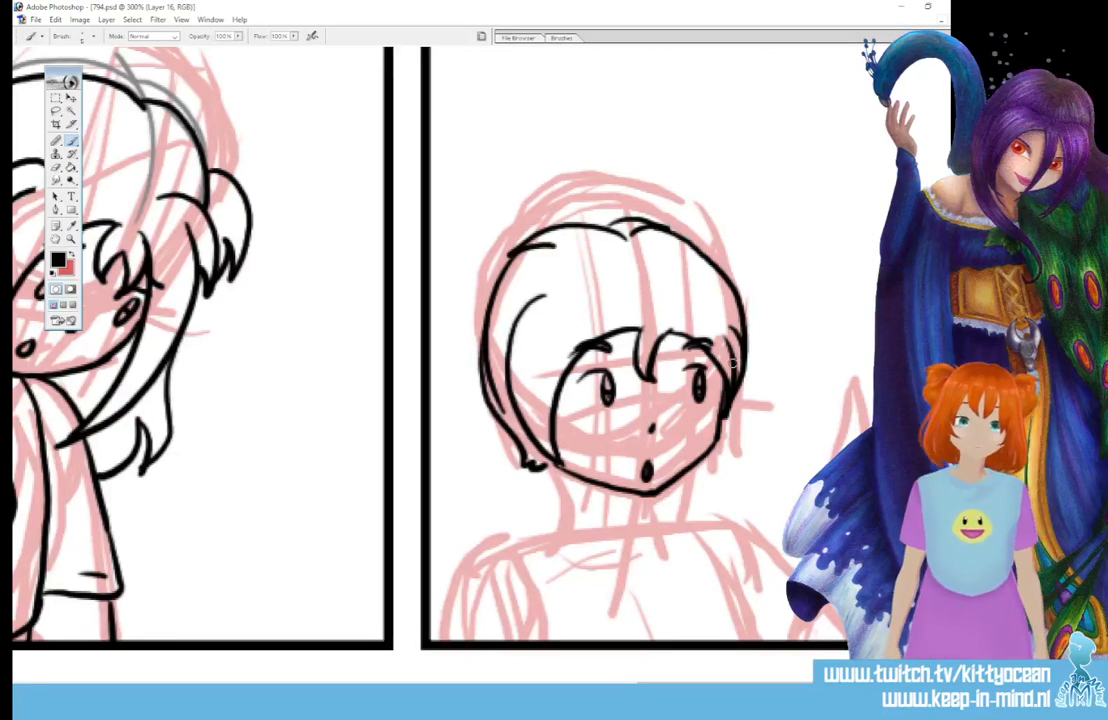
- Ink the neck lines, redraw the mouth as a small open oval off to one side and add a tuft to the hair outline
left_click_drag(552, 462, 563, 536)
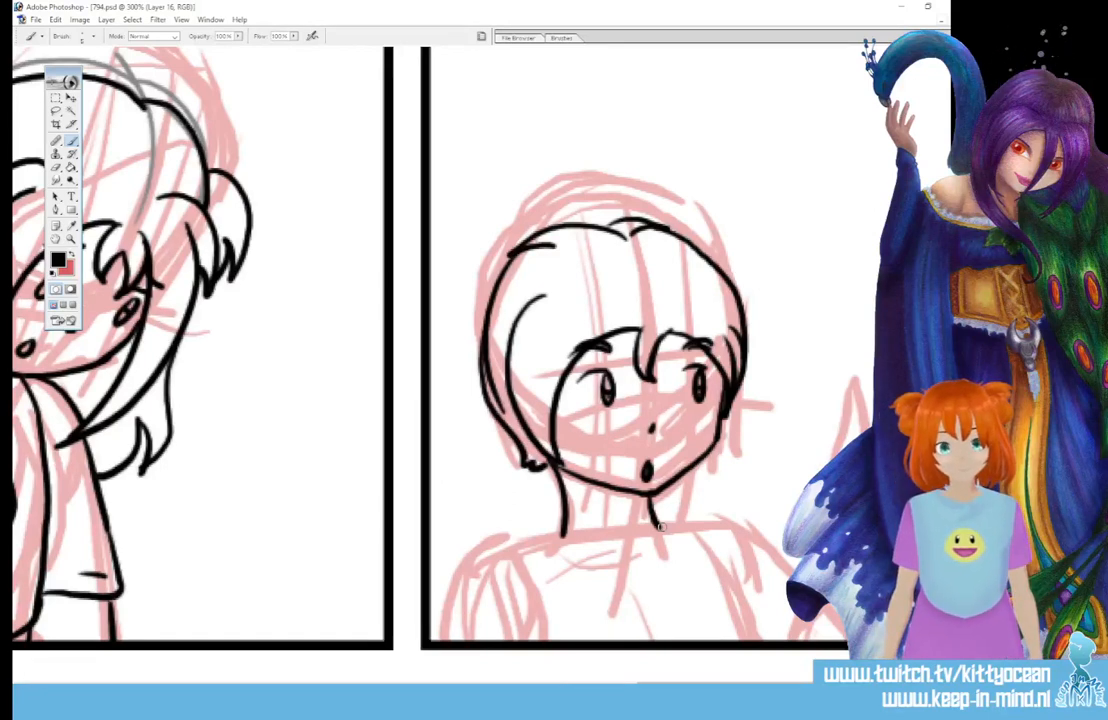
mouse_move(648, 462)
left_mouse_down()
mouse_move(645, 477)
mouse_move(629, 465)
left_mouse_up()
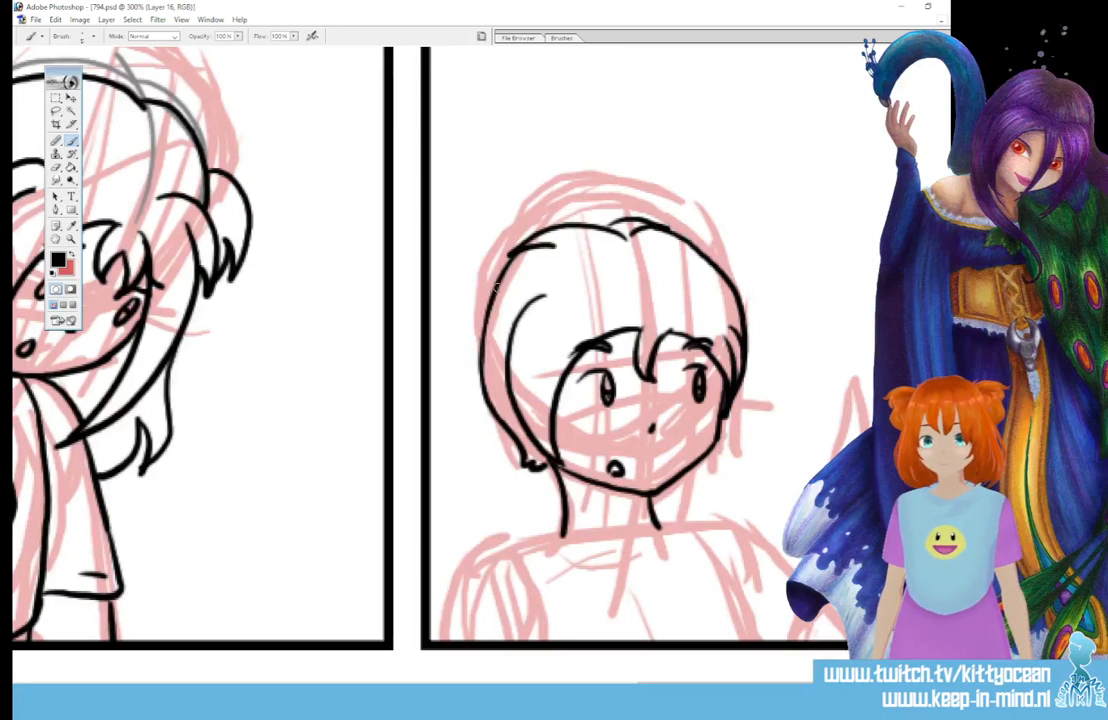
mouse_move(497, 284)
left_mouse_down()
mouse_move(478, 365)
mouse_move(504, 319)
left_mouse_up()
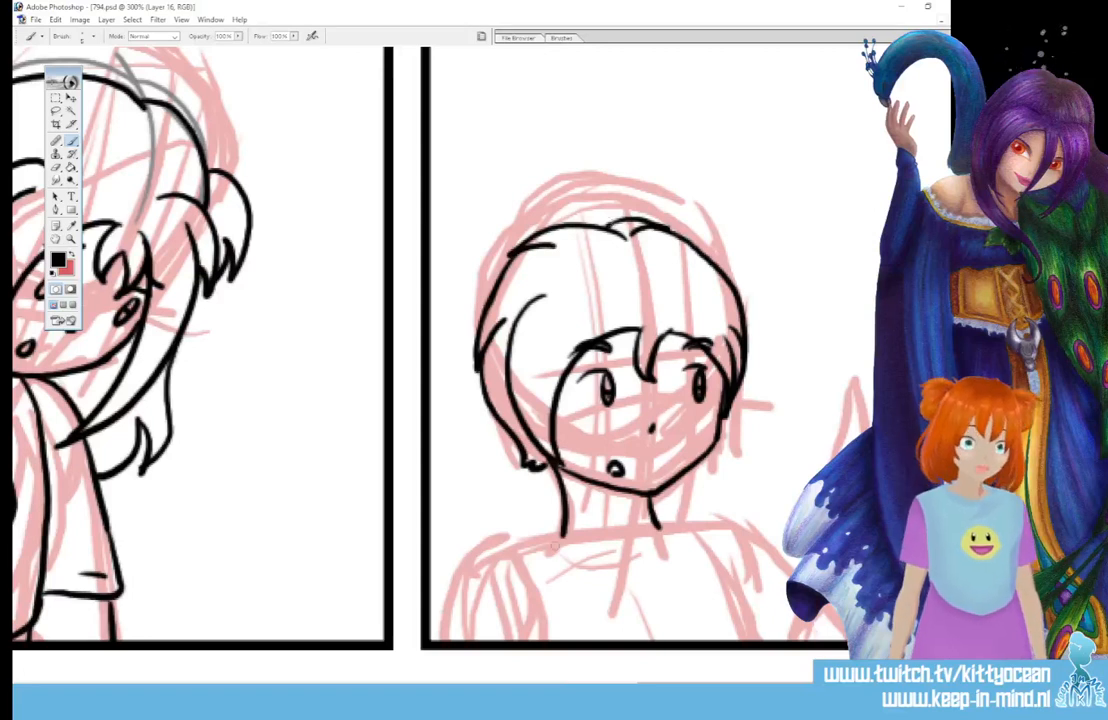
- Ink the shirt's round collar, shoulders and sleeve seams, plus the raised hand with its pointing index finger
mouse_move(665, 533)
left_mouse_down()
mouse_move(650, 572)
mouse_move(600, 568)
mouse_move(543, 538)
mouse_move(549, 553)
mouse_move(675, 523)
mouse_move(682, 568)
mouse_move(585, 590)
left_mouse_up()
mouse_move(545, 541)
left_mouse_down()
mouse_move(473, 552)
mouse_move(431, 637)
left_mouse_up()
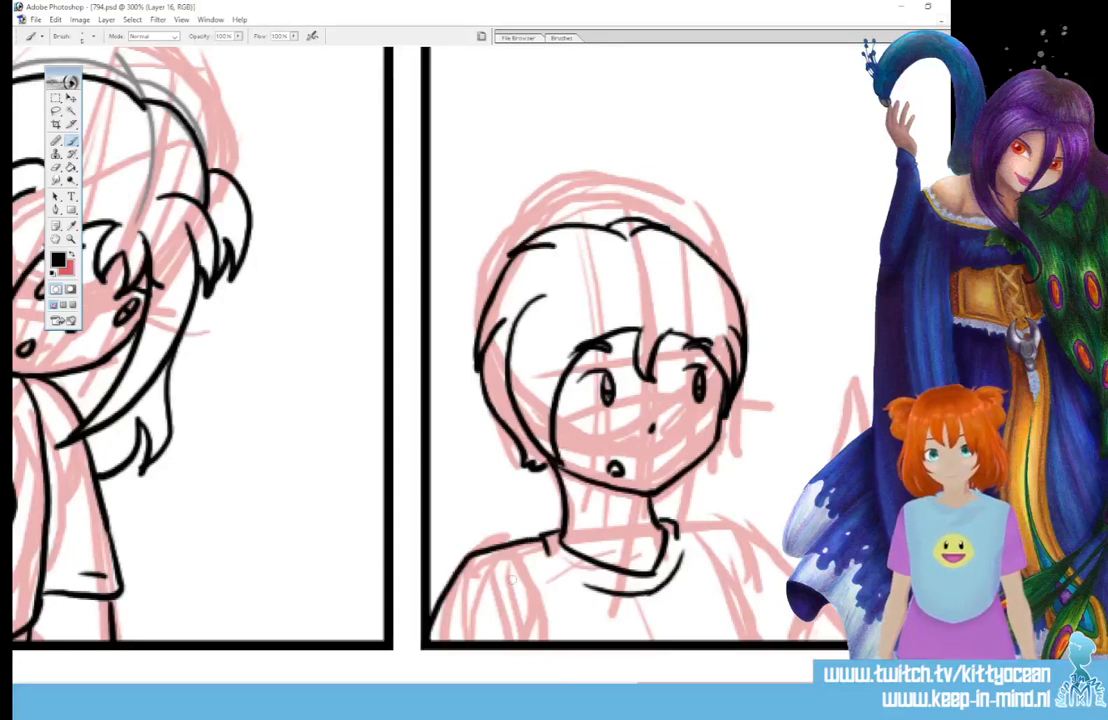
left_click_drag(490, 559, 544, 640)
mouse_move(680, 525)
left_mouse_down()
mouse_move(728, 521)
mouse_move(781, 559)
left_mouse_up()
left_click_drag(702, 545, 746, 639)
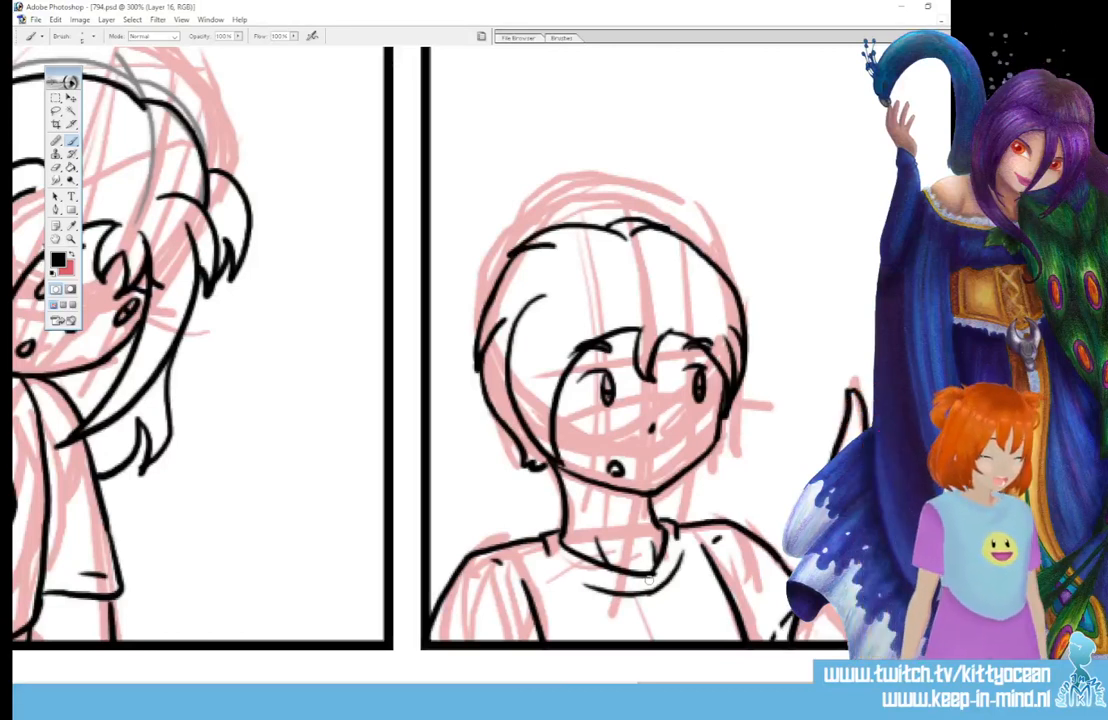
- Ink the phone-holding girl's face in panel four: half-closed eyes, slanted brows, a short nose mark and a tiny dot mouth
scroll(649, 579, "right", 15)
scroll(649, 579, "up", 1)
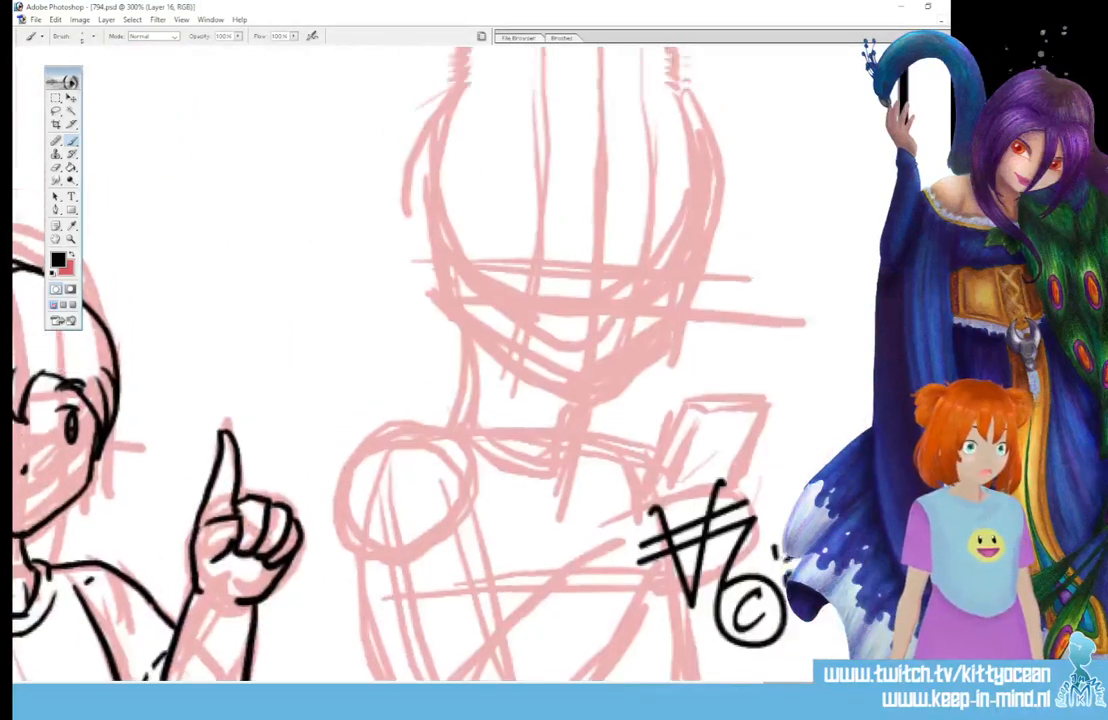
scroll(420, 360, "up", 4)
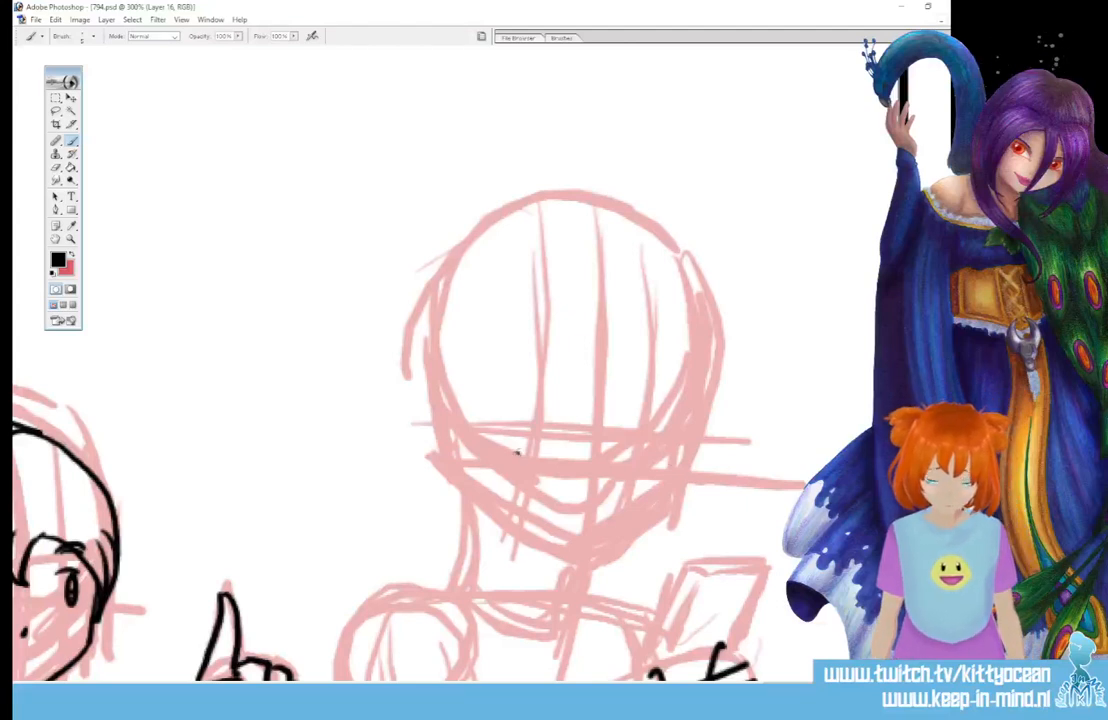
left_click_drag(515, 454, 665, 461)
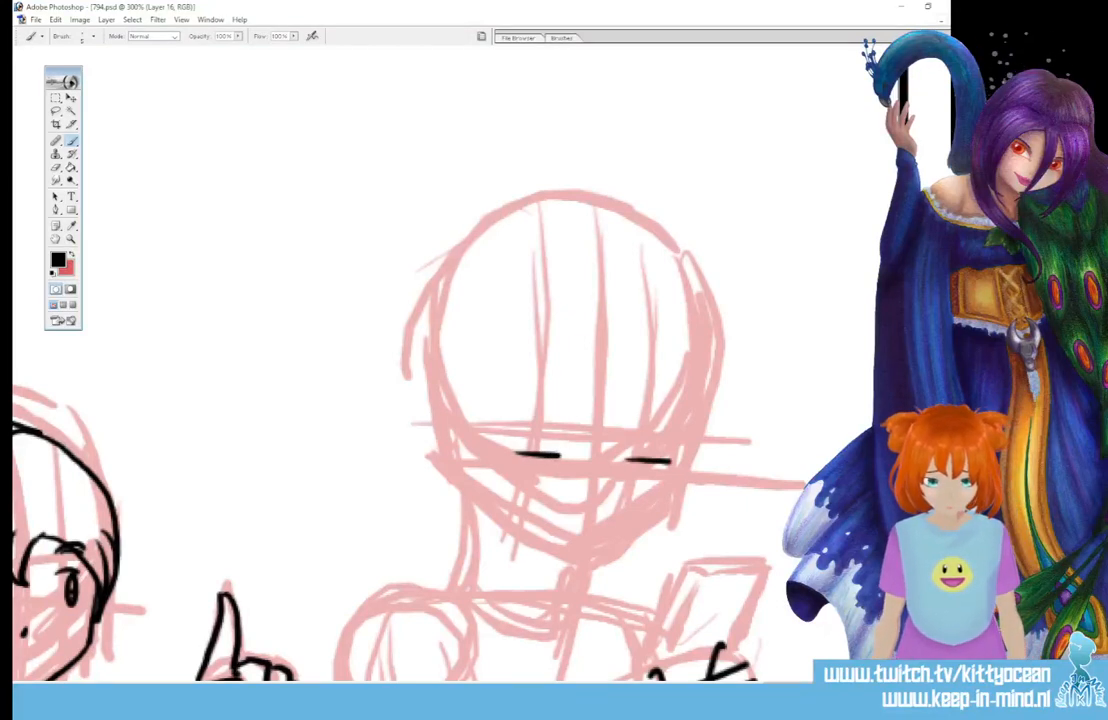
left_click_drag(538, 457, 542, 463)
left_click_drag(644, 460, 651, 461)
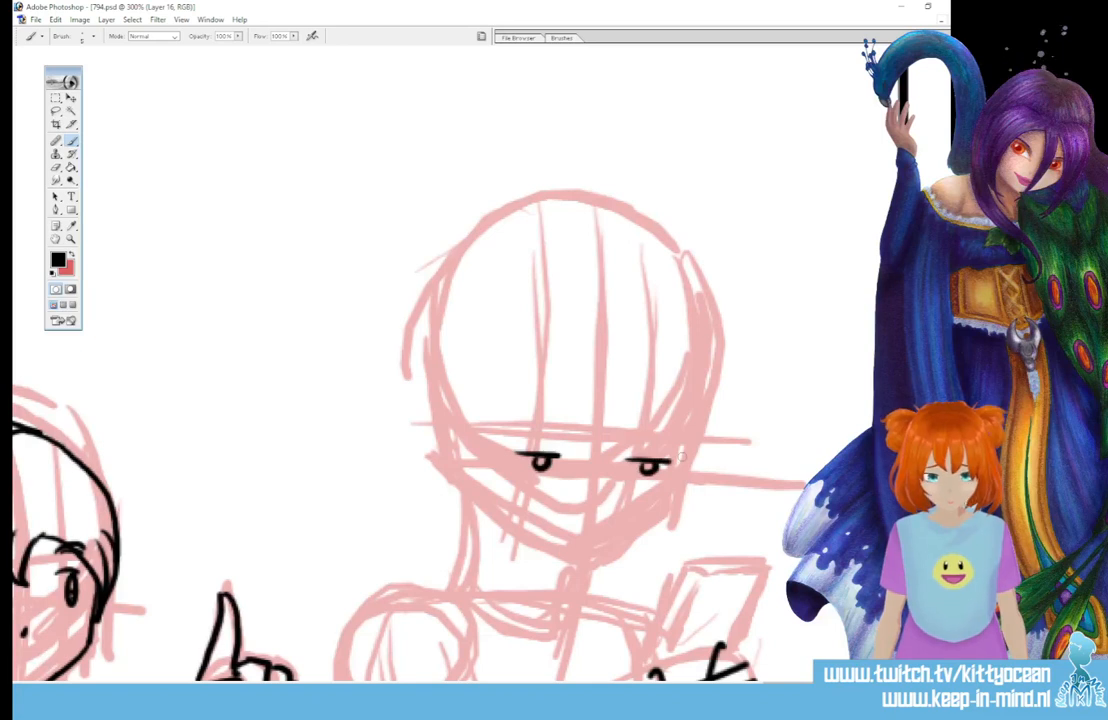
left_click_drag(529, 437, 673, 439)
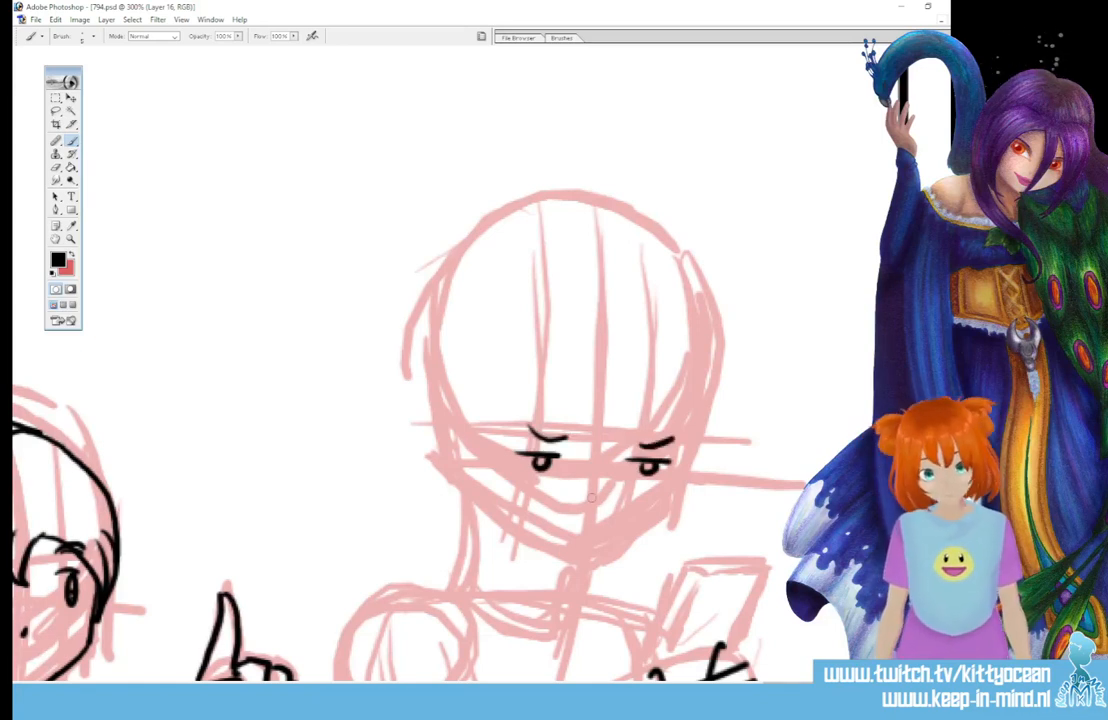
left_click_drag(588, 492, 556, 529)
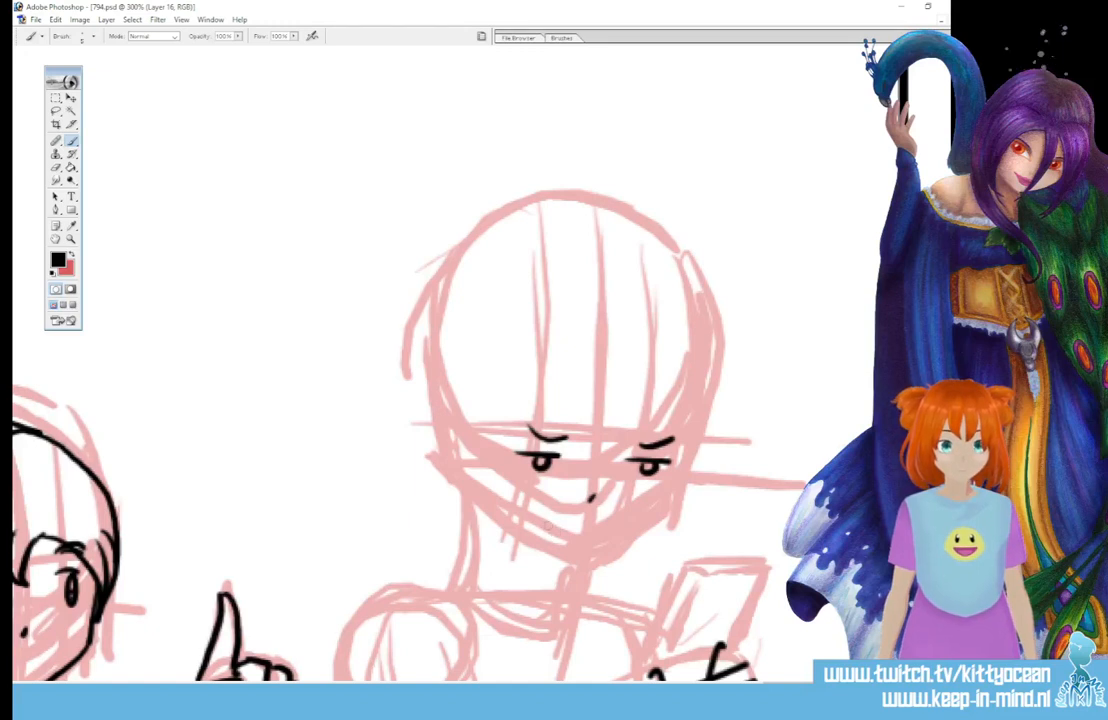
left_click(523, 533)
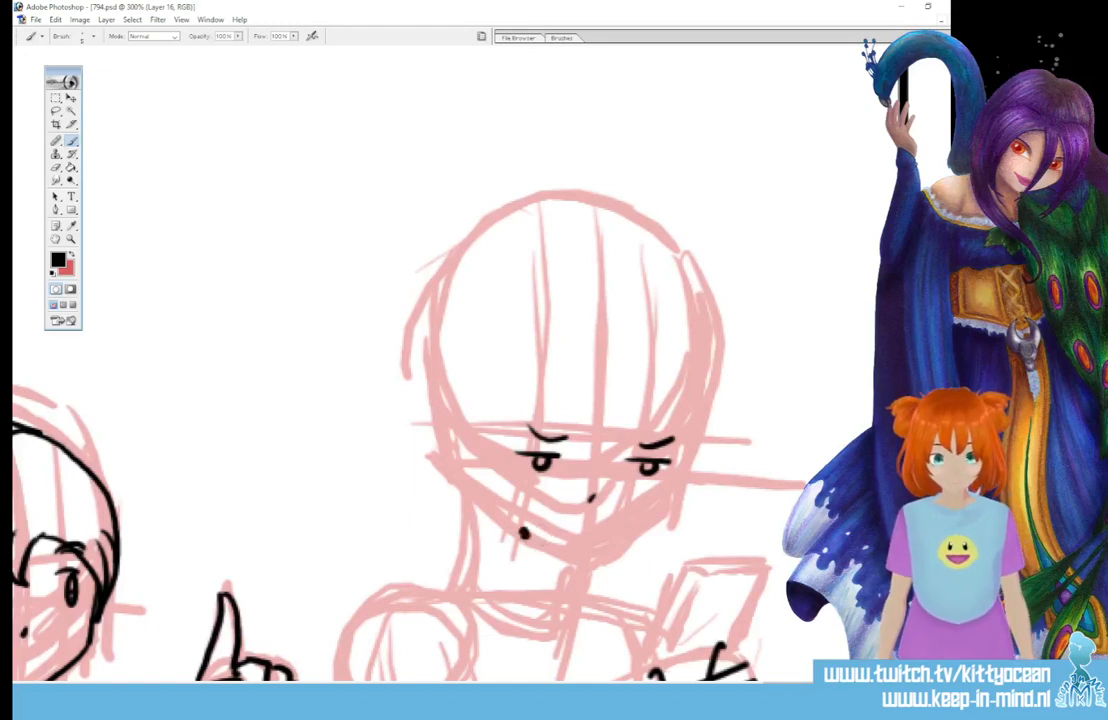
- Ink the girl's pointed fringe, the long tapering locks on both sides of her face and the curved tufts above them
mouse_move(590, 404)
left_mouse_down()
mouse_move(598, 464)
mouse_move(609, 427)
left_mouse_up()
mouse_move(608, 421)
left_mouse_down()
mouse_move(626, 441)
mouse_move(617, 469)
left_mouse_up()
left_click_drag(627, 392, 618, 470)
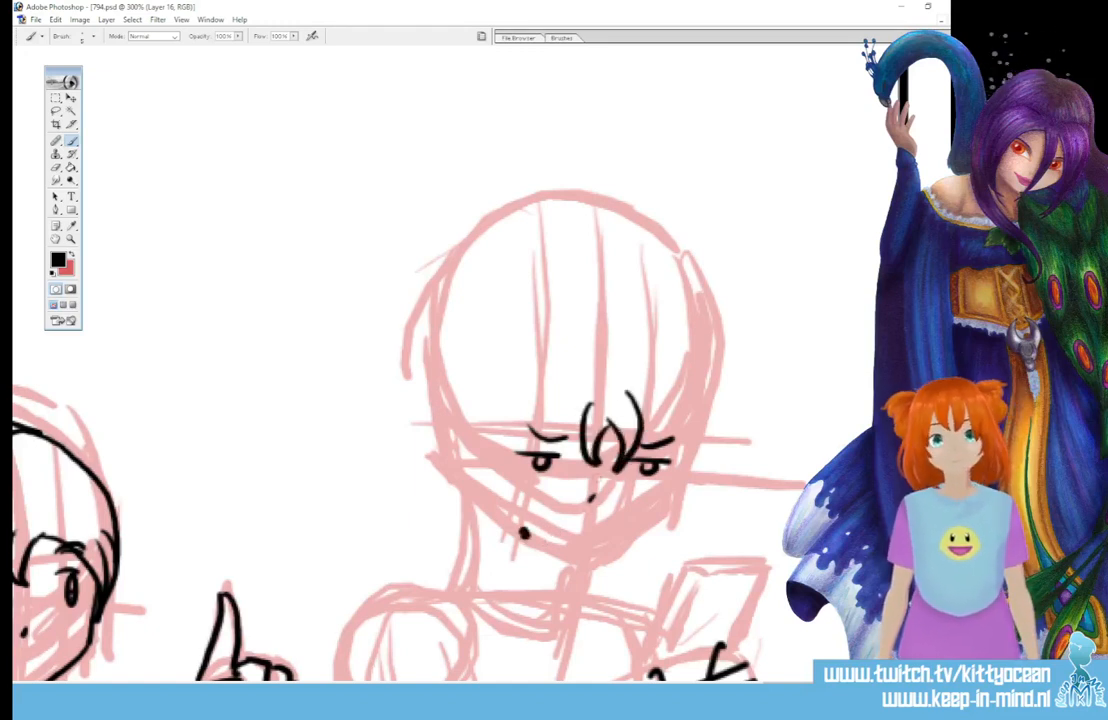
left_click_drag(583, 413, 505, 612)
mouse_move(490, 390)
left_mouse_down()
mouse_move(475, 418)
mouse_move(520, 660)
left_mouse_up()
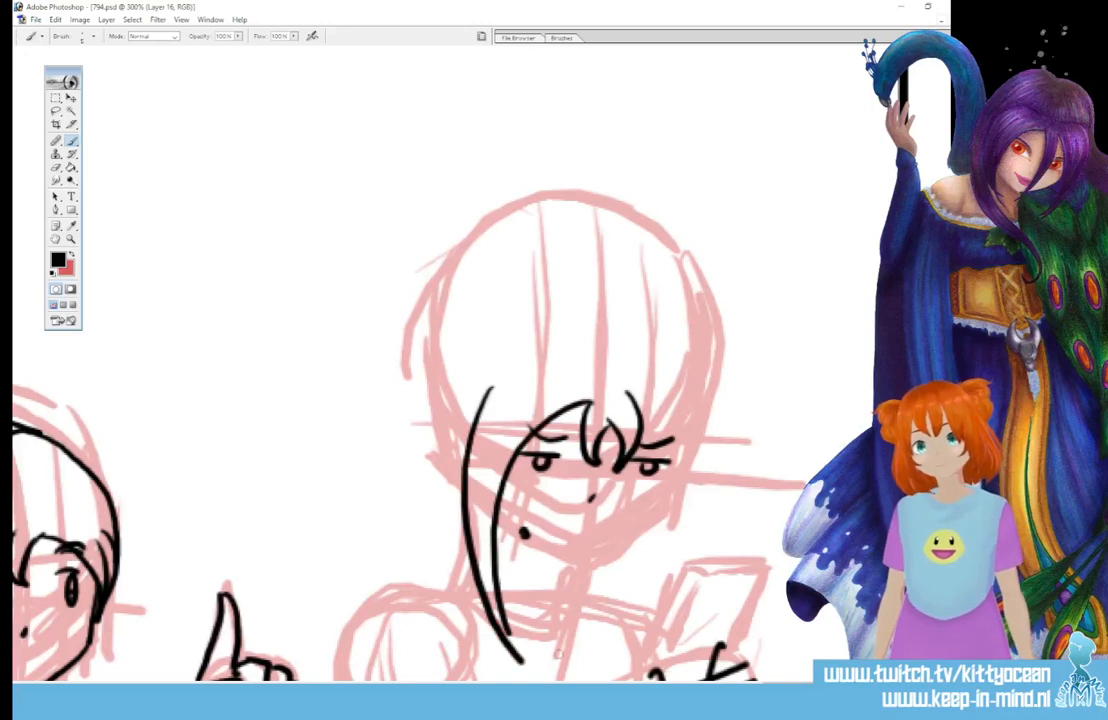
mouse_move(628, 395)
left_mouse_down()
mouse_move(668, 452)
mouse_move(610, 625)
left_mouse_up()
mouse_move(686, 391)
left_mouse_down()
mouse_move(697, 481)
mouse_move(600, 640)
left_mouse_up()
mouse_move(518, 372)
left_mouse_down()
mouse_move(495, 352)
mouse_move(455, 432)
left_mouse_up()
mouse_move(667, 378)
left_mouse_down()
mouse_move(719, 383)
mouse_move(705, 428)
left_mouse_up()
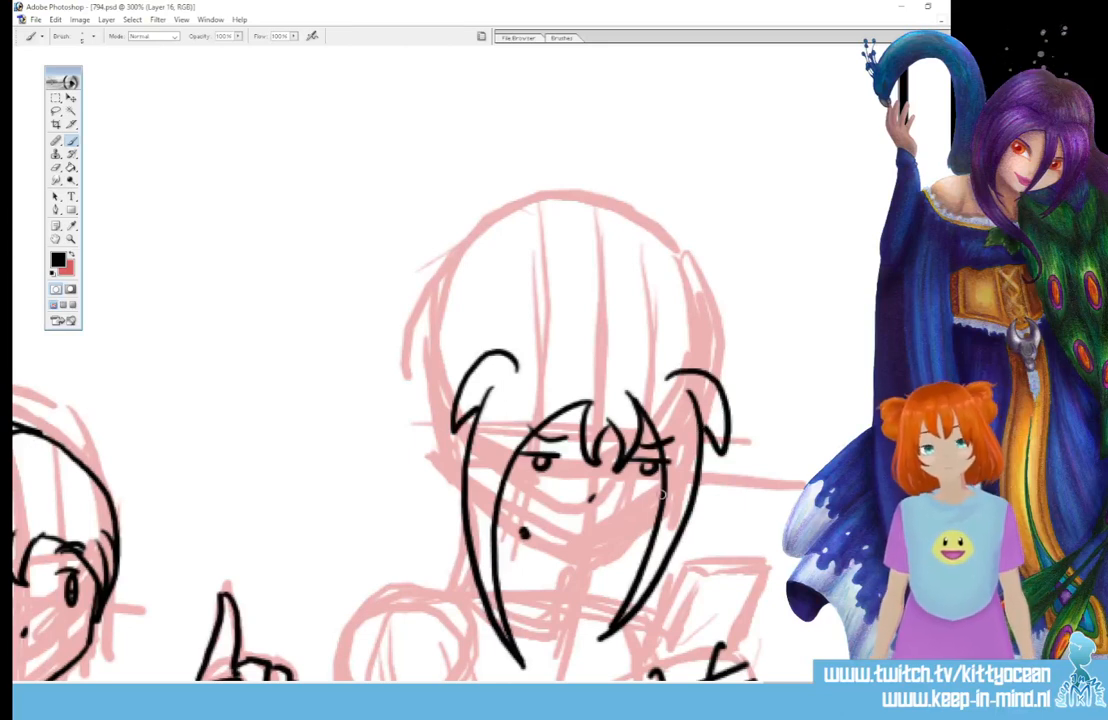
- Ink the girl's jaw and pointed chin between the two side locks, redoing the first jaw stroke
left_click_drag(650, 524, 578, 556)
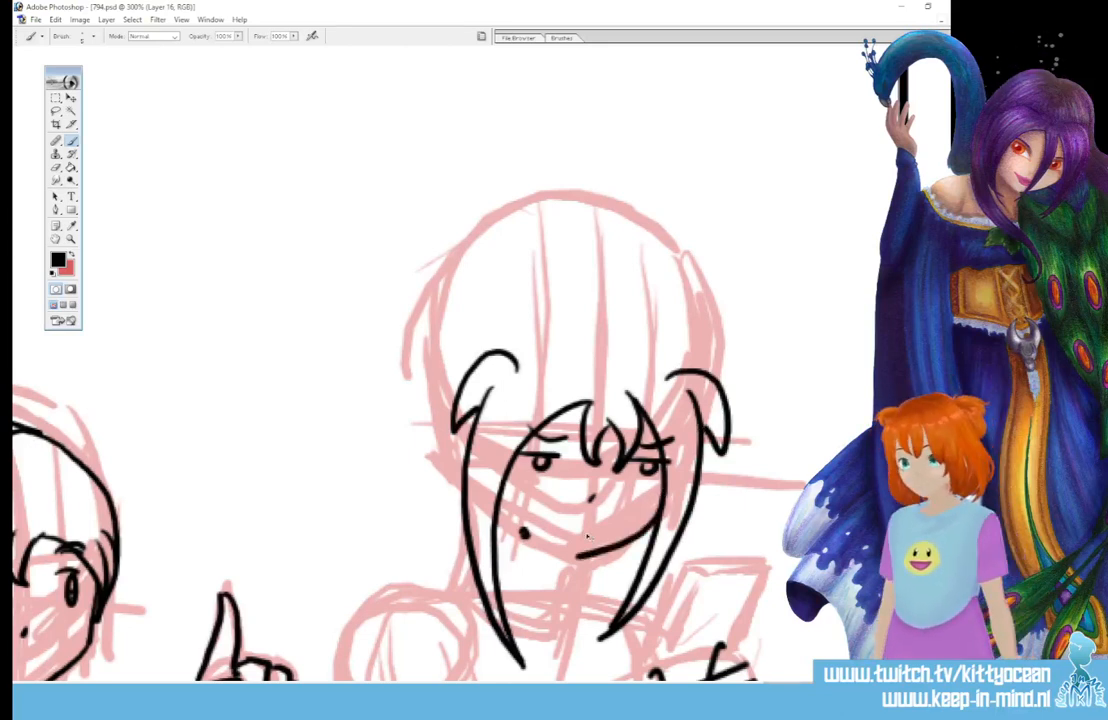
key("ctrl+z")
left_click_drag(657, 519, 574, 569)
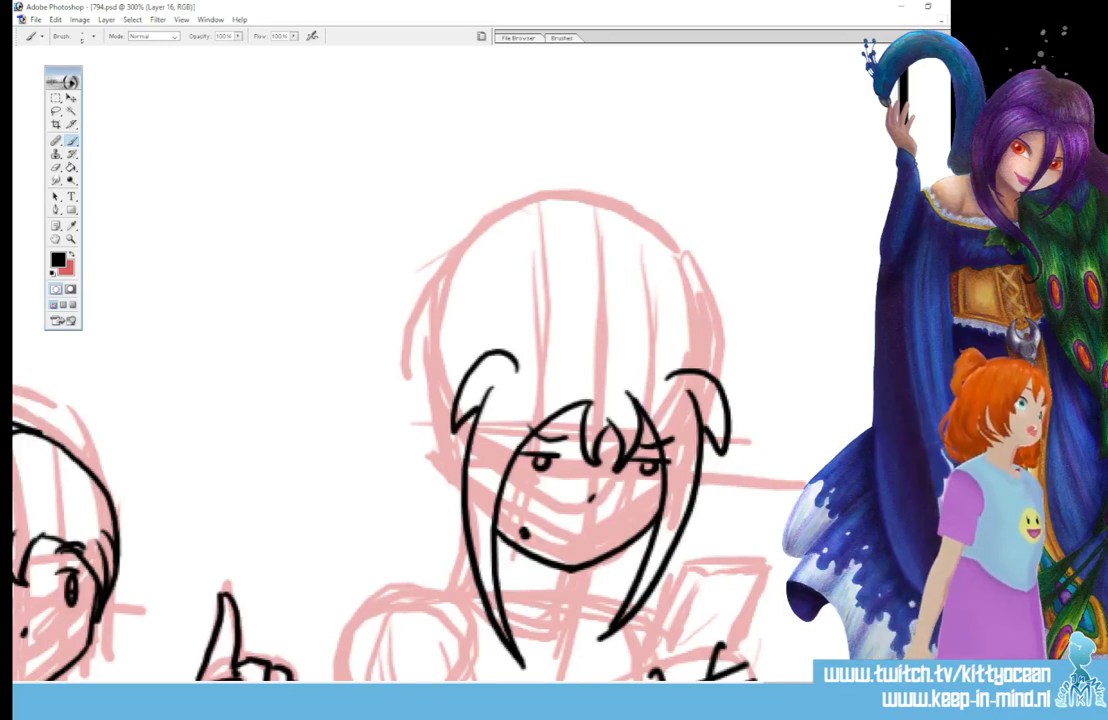
- Sketch grey guide curves for the top of the girl's head and her parting on the schets layer
key("alt+bracketleft")
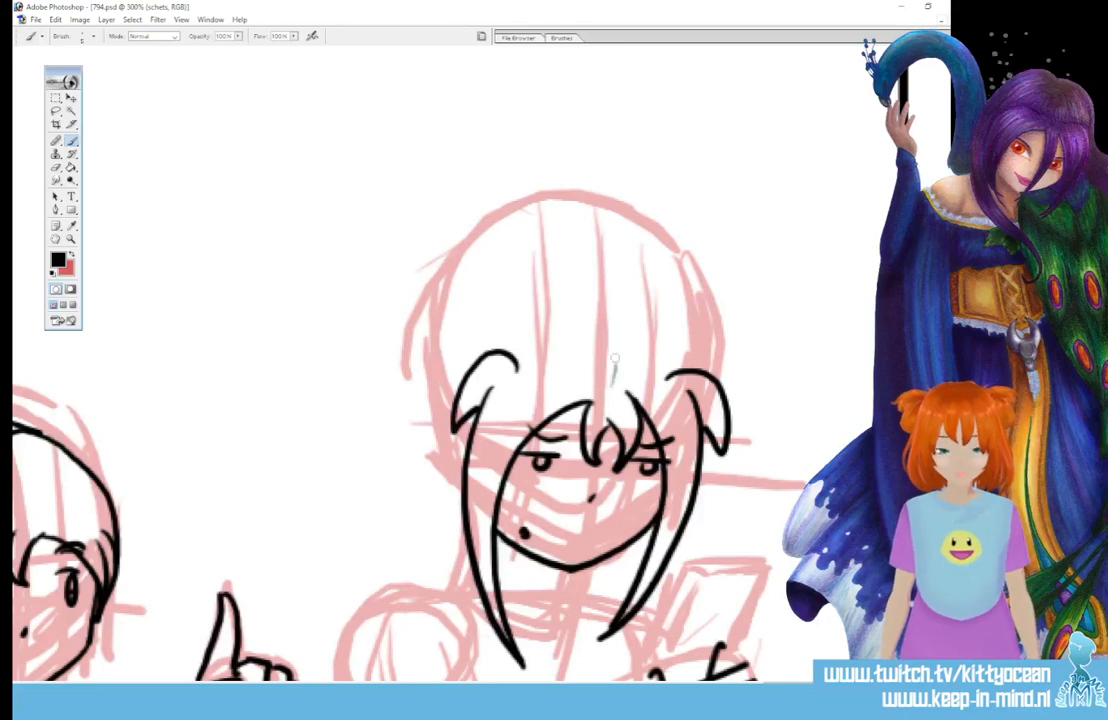
left_click_drag(614, 372, 524, 228)
mouse_move(432, 398)
left_mouse_down()
mouse_move(579, 244)
mouse_move(700, 315)
left_mouse_up()
mouse_move(634, 260)
left_mouse_down()
mouse_move(711, 370)
mouse_move(700, 321)
mouse_move(552, 257)
mouse_move(448, 331)
left_mouse_up()
mouse_move(456, 297)
left_mouse_down()
mouse_move(490, 270)
mouse_move(444, 456)
left_mouse_up()
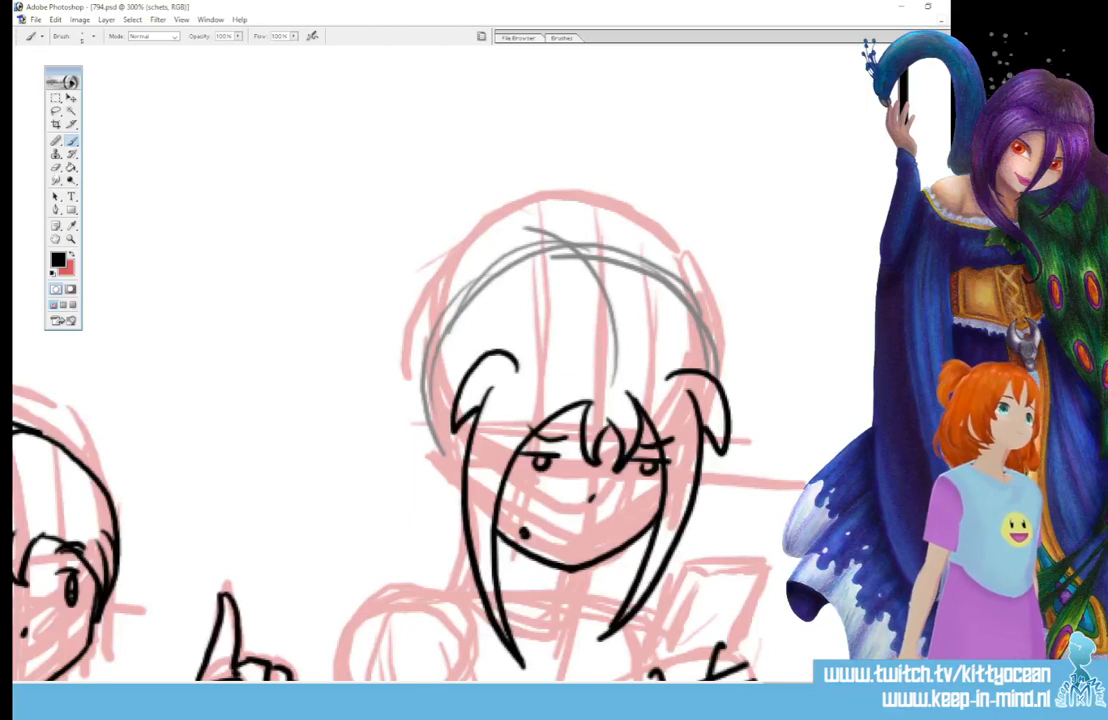
- Ink the crown outline and the two rounded buns with pointed ends on Layer 16, following the grey guides
key("alt+bracketright")
mouse_move(456, 290)
left_mouse_down()
mouse_move(379, 301)
mouse_move(362, 400)
left_mouse_up()
mouse_move(458, 290)
left_mouse_down()
mouse_move(478, 305)
mouse_move(450, 418)
left_mouse_up()
left_click_drag(372, 372, 438, 494)
mouse_move(458, 292)
left_mouse_down()
mouse_move(602, 261)
mouse_move(639, 266)
mouse_move(676, 298)
mouse_move(705, 372)
left_mouse_up()
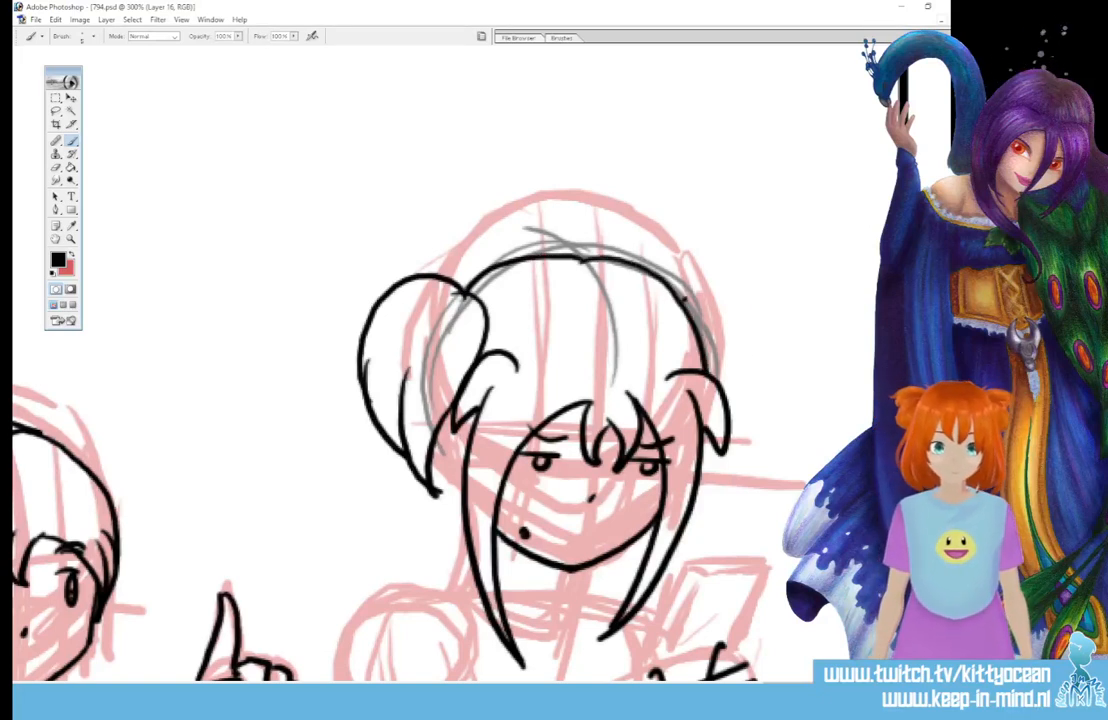
mouse_move(684, 301)
left_mouse_down()
mouse_move(745, 370)
mouse_move(731, 438)
left_mouse_up()
- Ink the neck-side strands behind the face lock and the loose hair falling from the bun to the shoulder
scroll(731, 438, "down", 3)
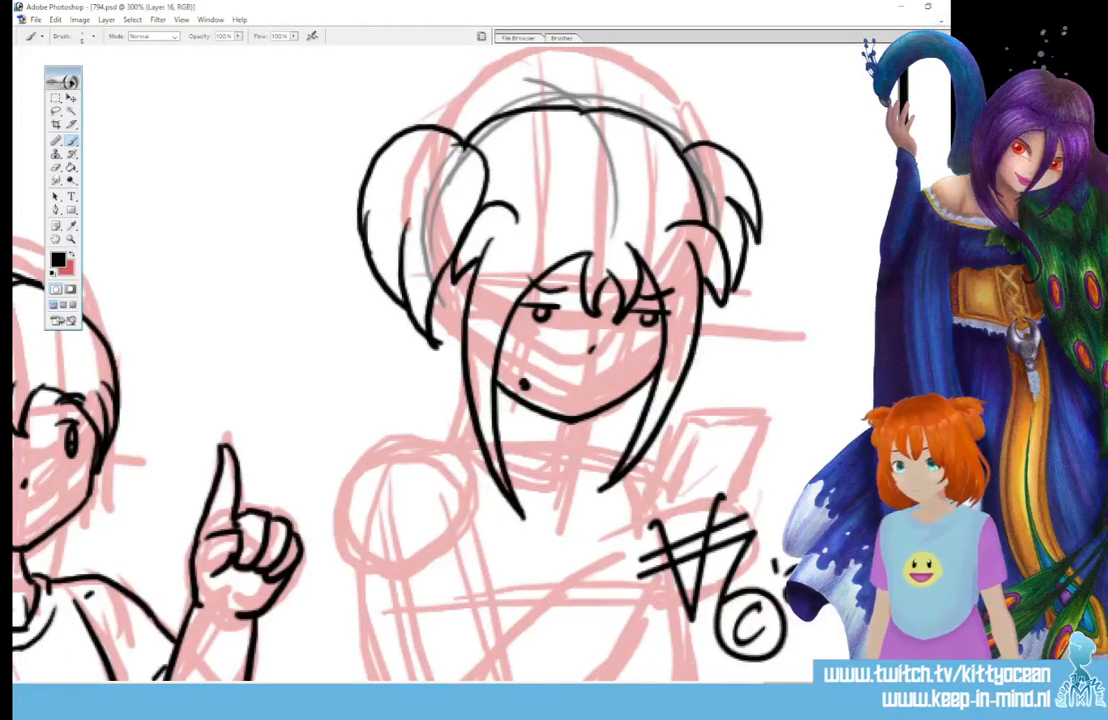
left_click_drag(473, 415, 492, 477)
left_click_drag(461, 422, 494, 480)
mouse_move(441, 288)
left_mouse_down()
mouse_move(424, 399)
mouse_move(364, 394)
left_mouse_up()
left_click_drag(405, 350, 355, 448)
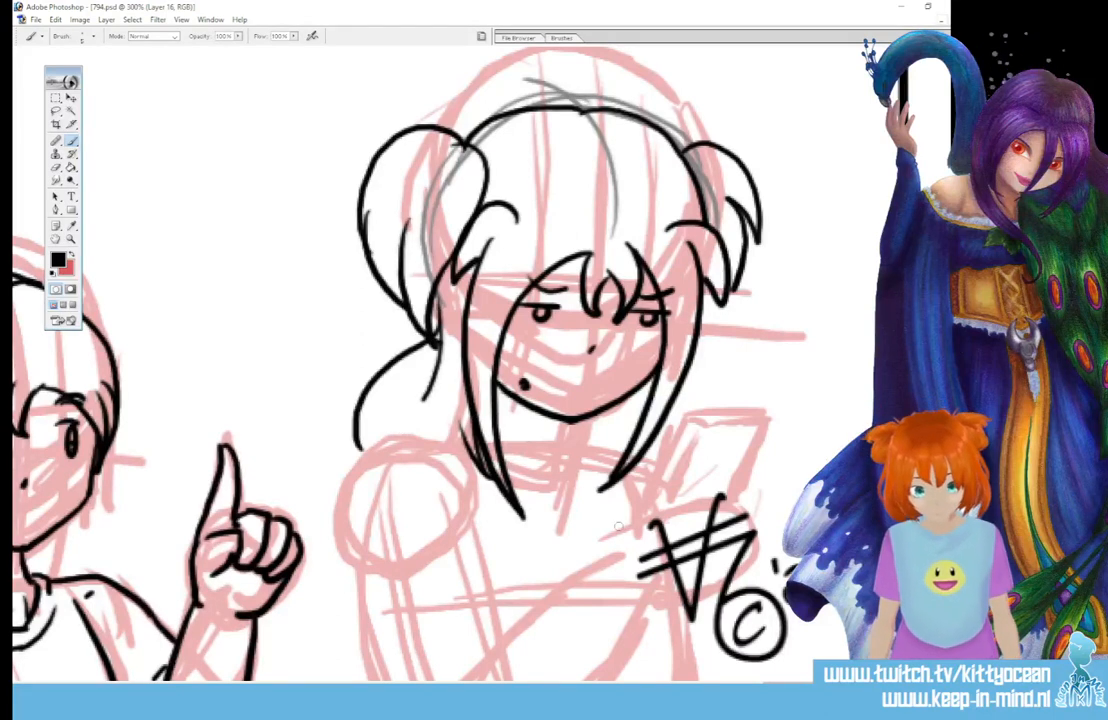
- Ink the tilted phone and the girl's hand gripping it, with the thumb and fingers wrapped around its edges
left_click_drag(614, 539, 645, 484)
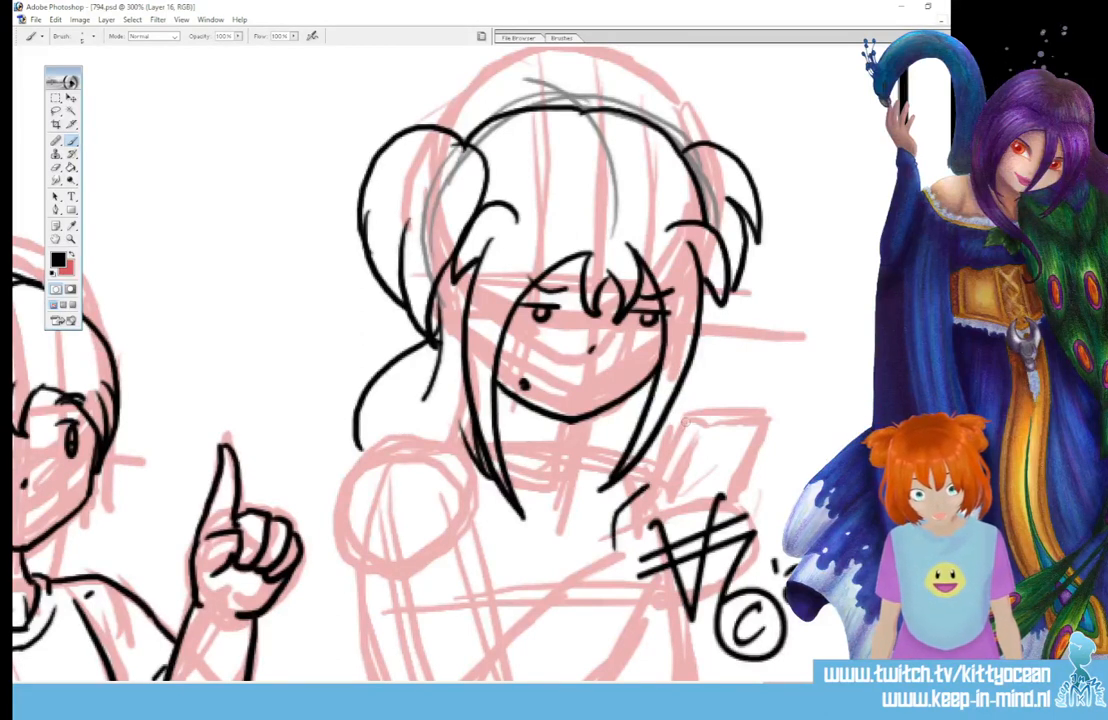
mouse_move(684, 423)
left_mouse_down()
mouse_move(651, 500)
mouse_move(676, 420)
mouse_move(773, 420)
mouse_move(689, 427)
mouse_move(750, 432)
mouse_move(759, 412)
mouse_move(773, 420)
mouse_move(742, 500)
left_mouse_up()
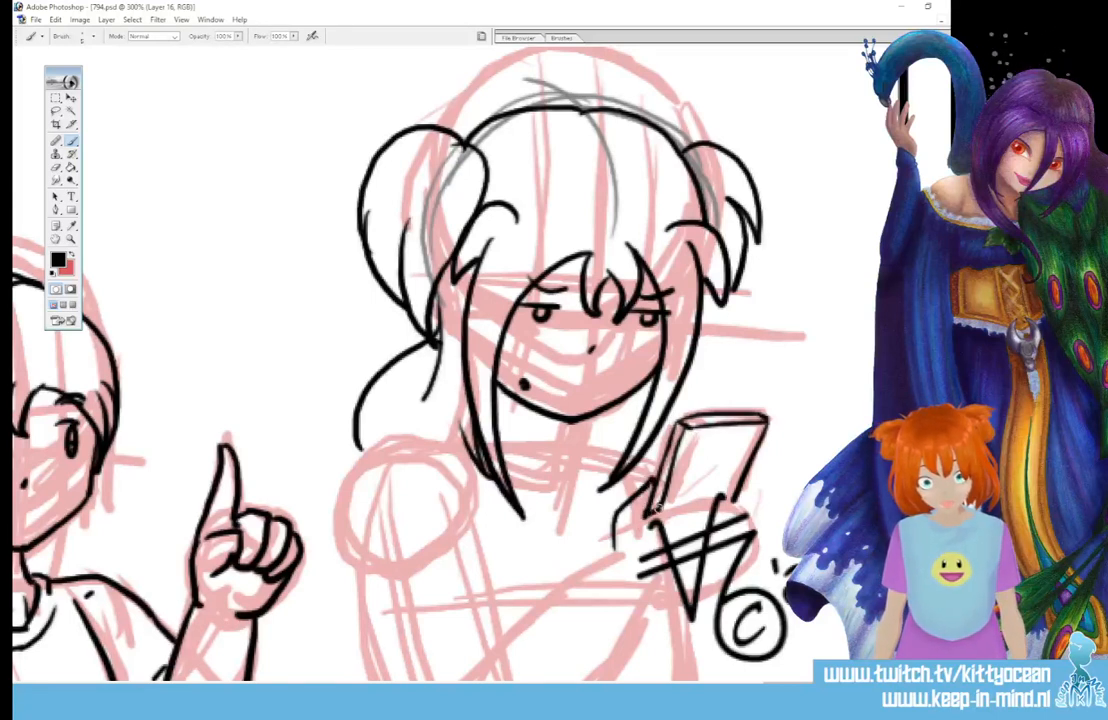
mouse_move(656, 506)
left_mouse_down()
mouse_move(718, 466)
mouse_move(716, 505)
left_mouse_up()
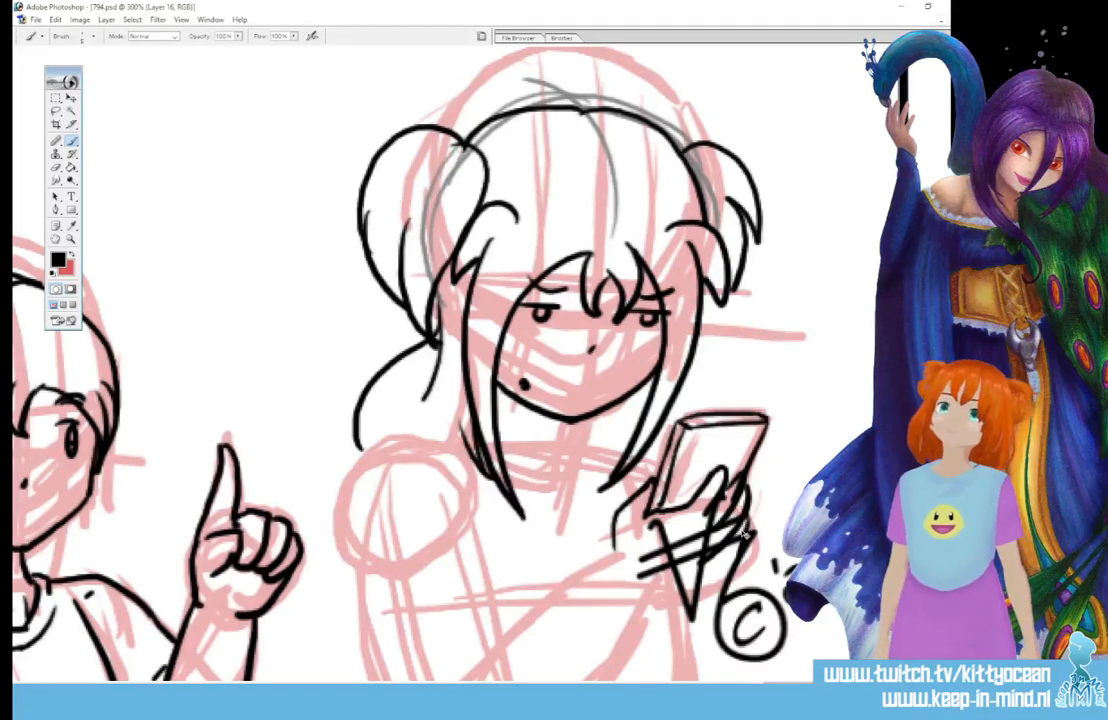
left_click_drag(742, 546, 647, 602)
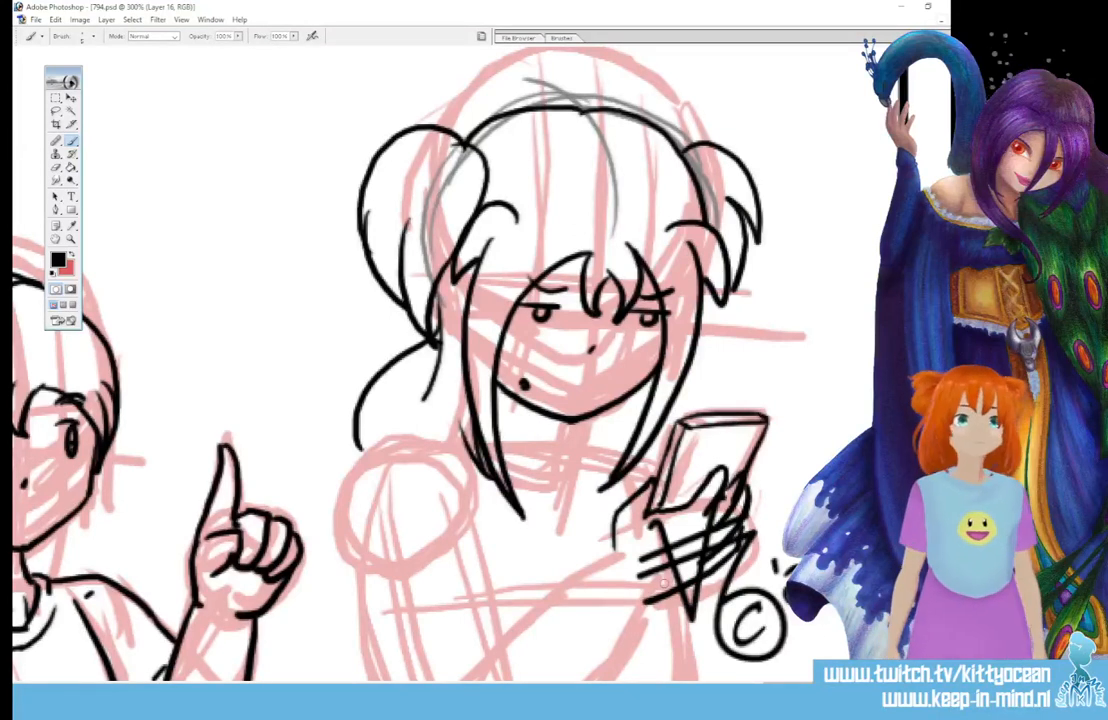
- Ink the forearm leading to the phone, plus the near shoulder and loose short sleeve with its hem and fold lines
scroll(575, 505, "down", 3)
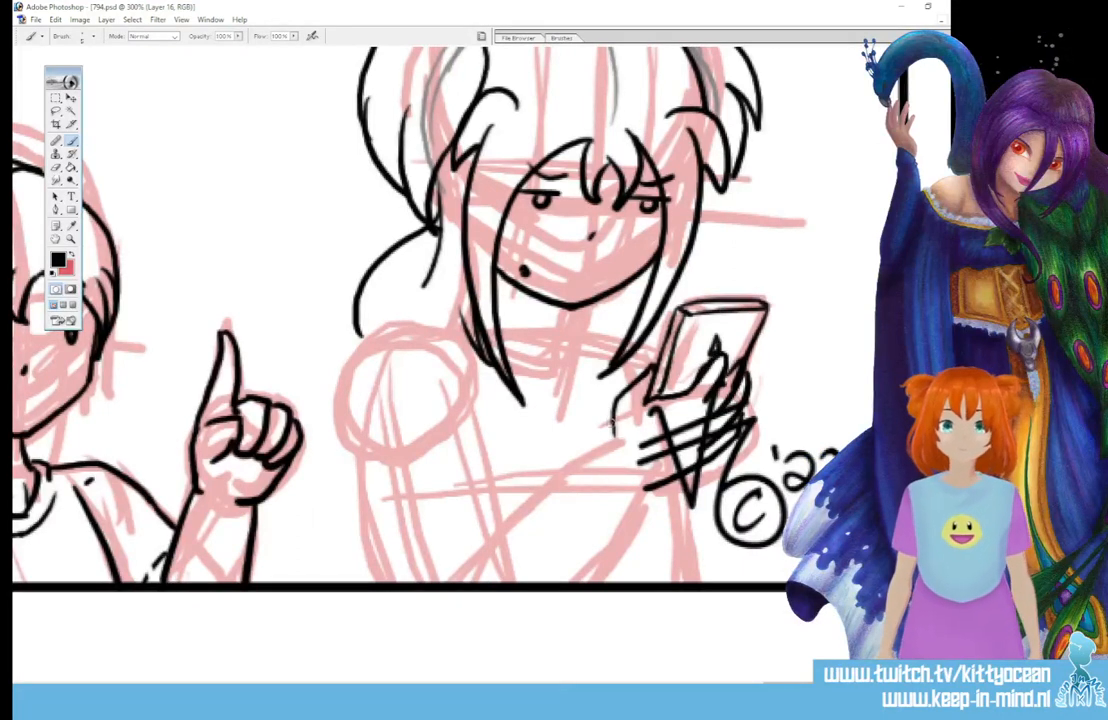
left_click_drag(613, 434, 473, 572)
left_click_drag(650, 488, 588, 580)
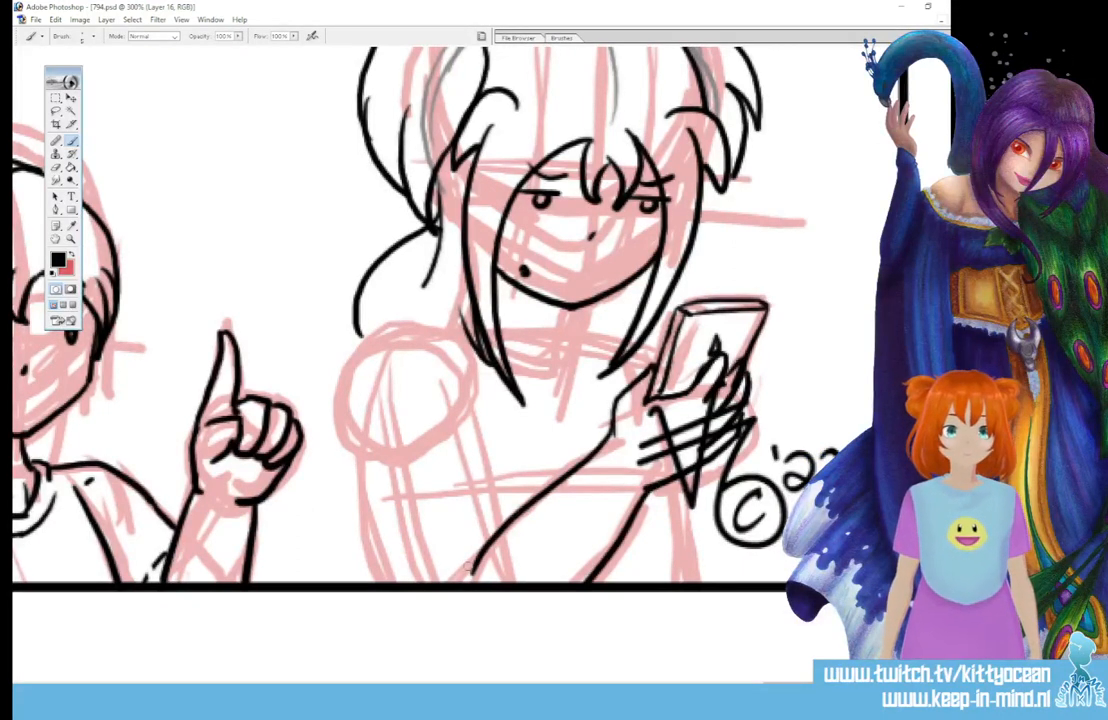
mouse_move(462, 324)
left_mouse_down()
mouse_move(365, 345)
mouse_move(316, 542)
mouse_move(430, 542)
mouse_move(497, 518)
left_mouse_up()
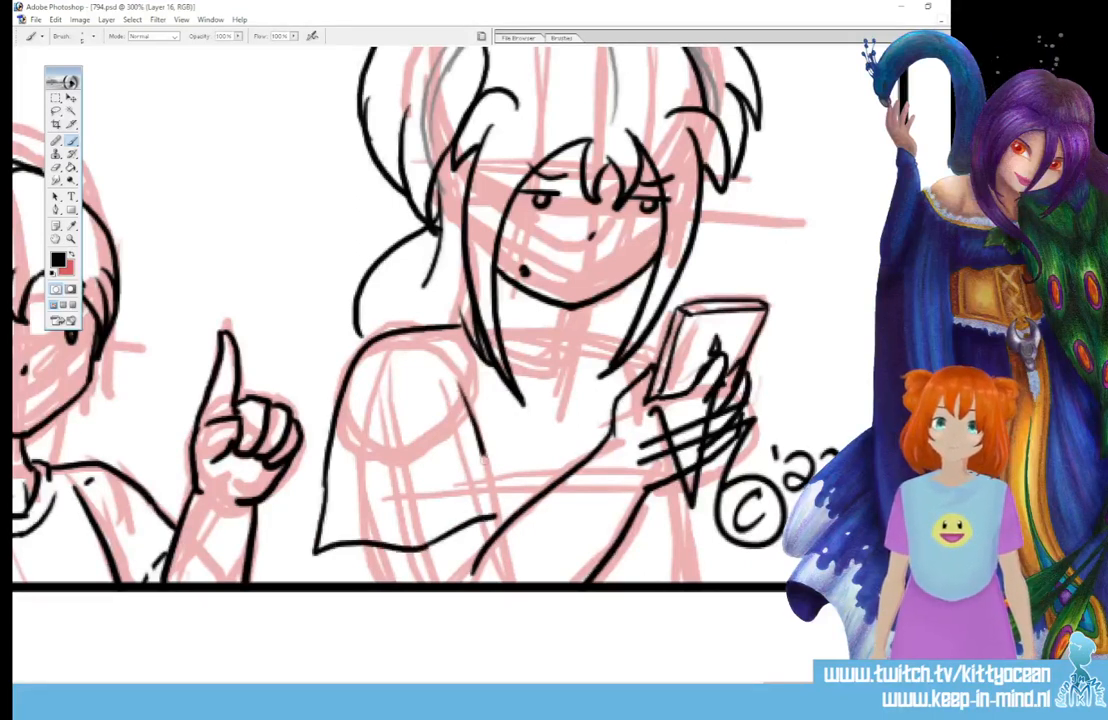
left_click_drag(440, 378, 497, 518)
left_click_drag(318, 552, 374, 559)
left_click_drag(388, 527, 440, 516)
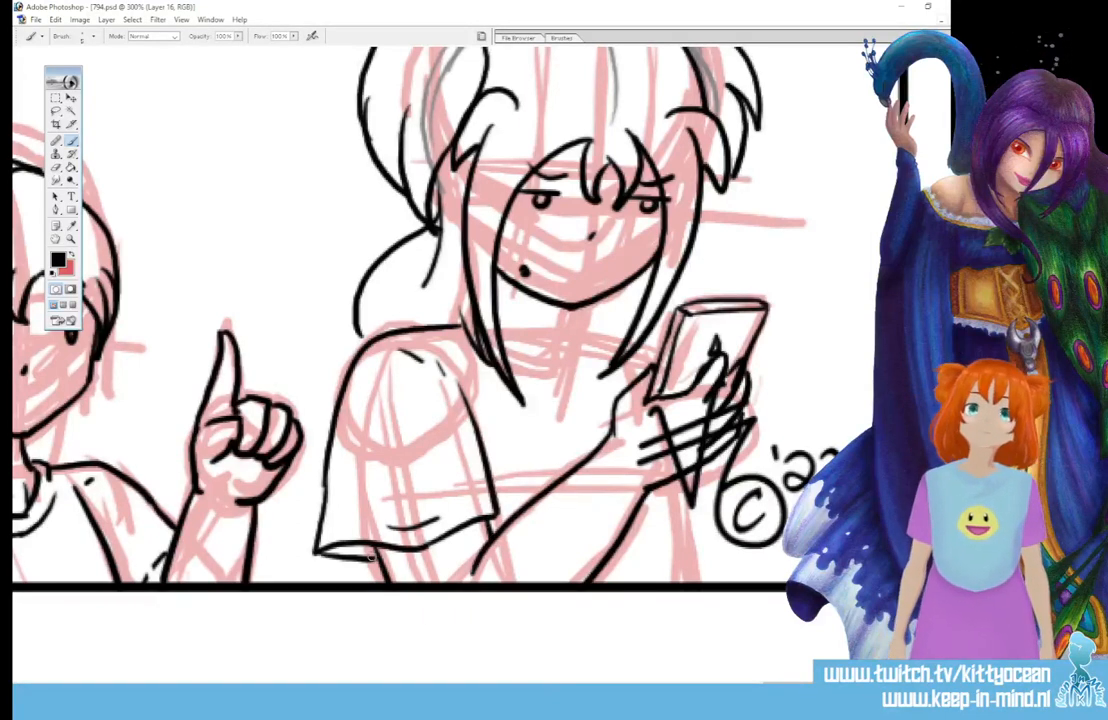
- Ink the girl's round collar, neck line and far shoulder, then the far side of her shirt and sleeve
mouse_move(440, 330)
left_mouse_down()
mouse_move(467, 393)
mouse_move(485, 364)
mouse_move(574, 384)
left_mouse_up()
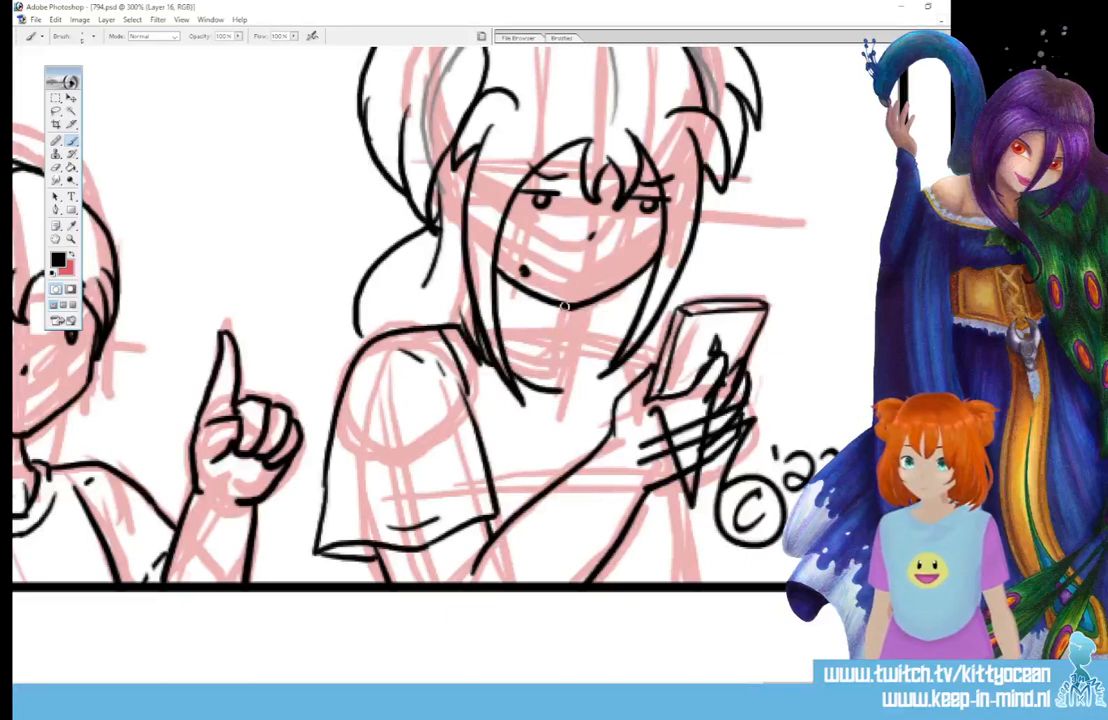
left_click_drag(564, 322, 562, 390)
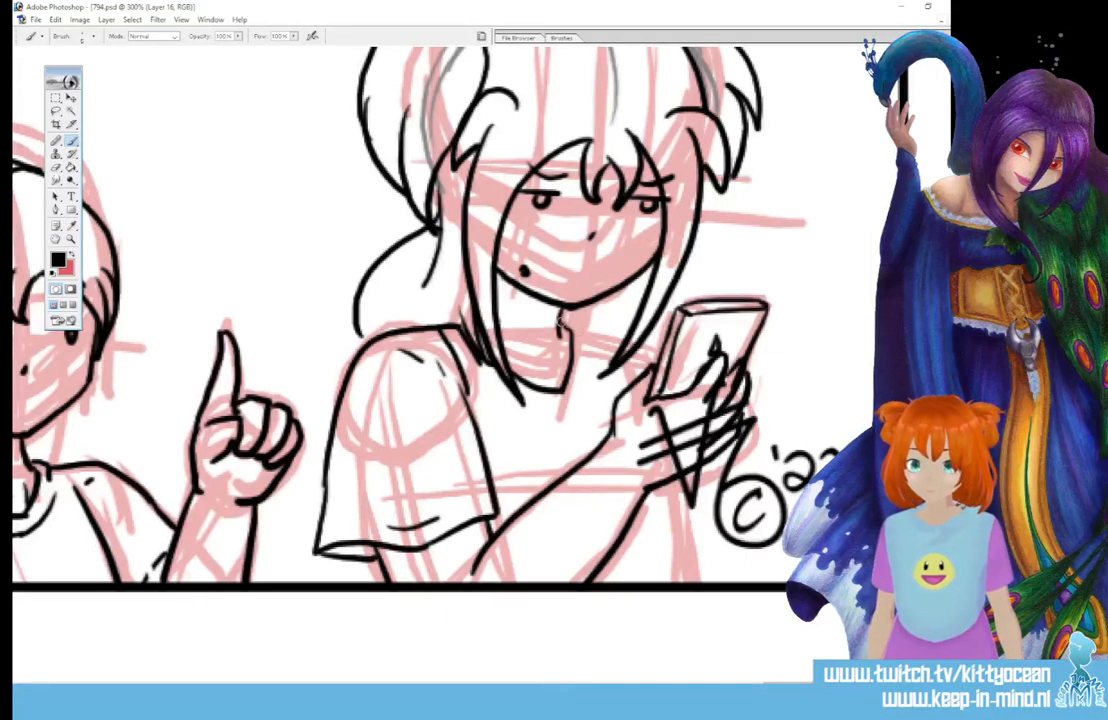
mouse_move(564, 323)
left_mouse_down()
mouse_move(592, 369)
mouse_move(580, 331)
mouse_move(636, 379)
left_mouse_up()
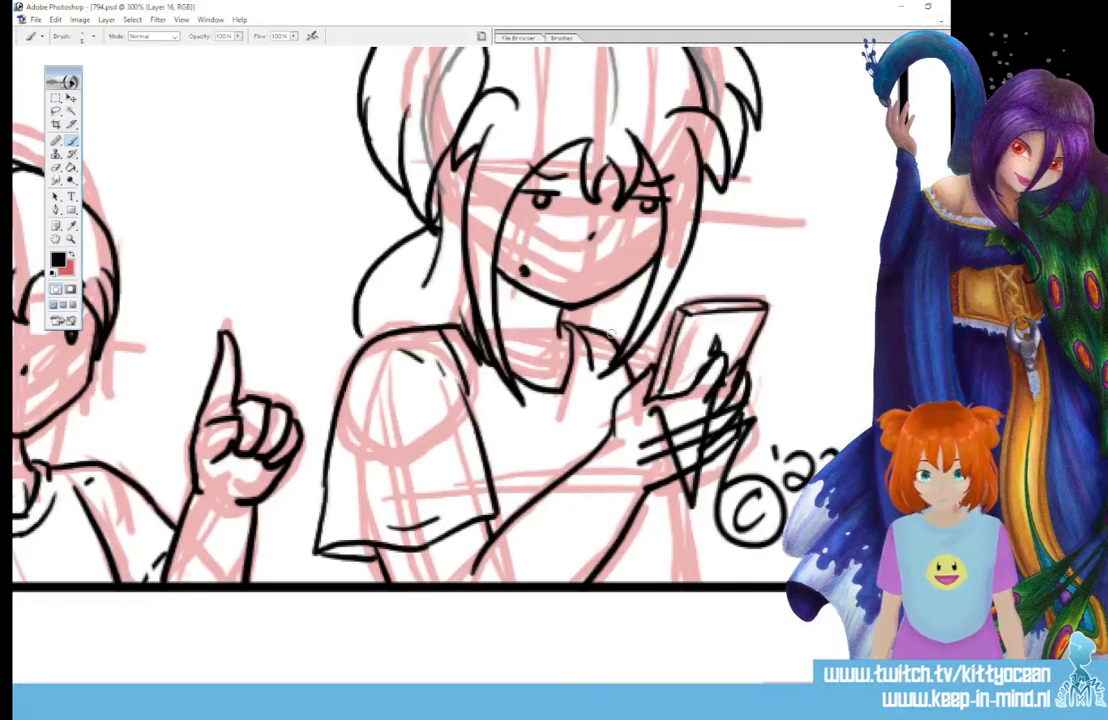
left_click_drag(611, 334, 655, 361)
left_click_drag(673, 484, 680, 581)
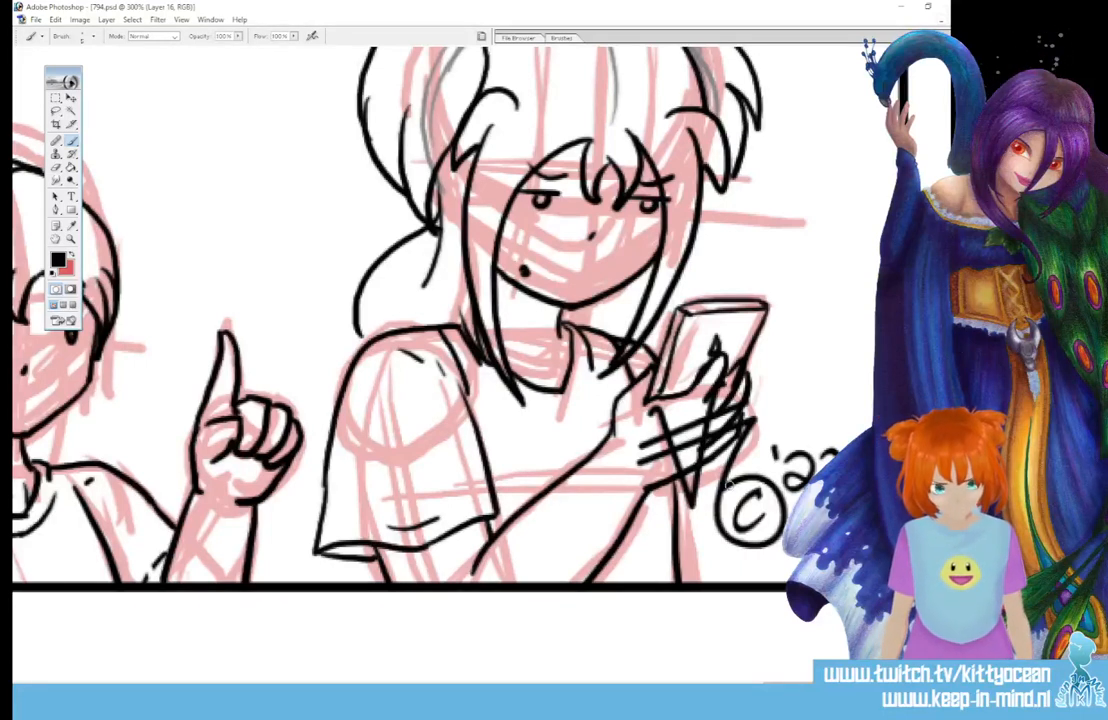
mouse_move(717, 459)
left_mouse_down()
mouse_move(719, 496)
mouse_move(681, 516)
mouse_move(711, 503)
mouse_move(725, 581)
left_mouse_up()
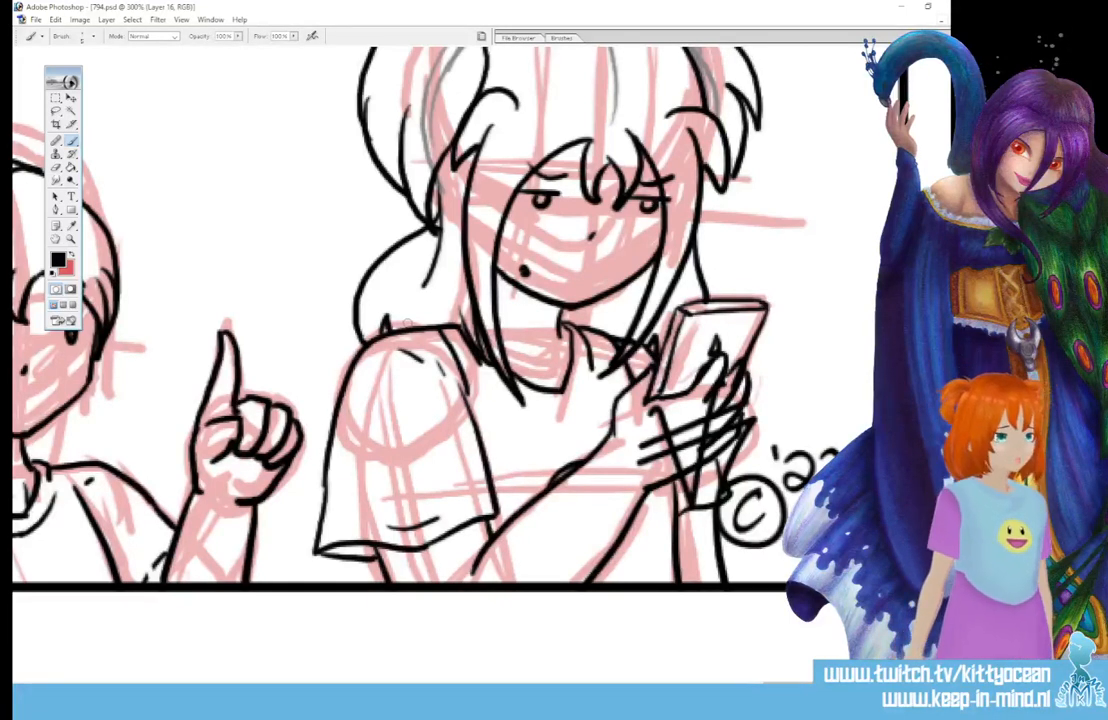
- Set the foreground colour to a golden orange with a hue of 35° for colouring the strip
key("ctrl+minus")
key("ctrl+minus")
key("ctrl+minus")
key("ctrl+minus")
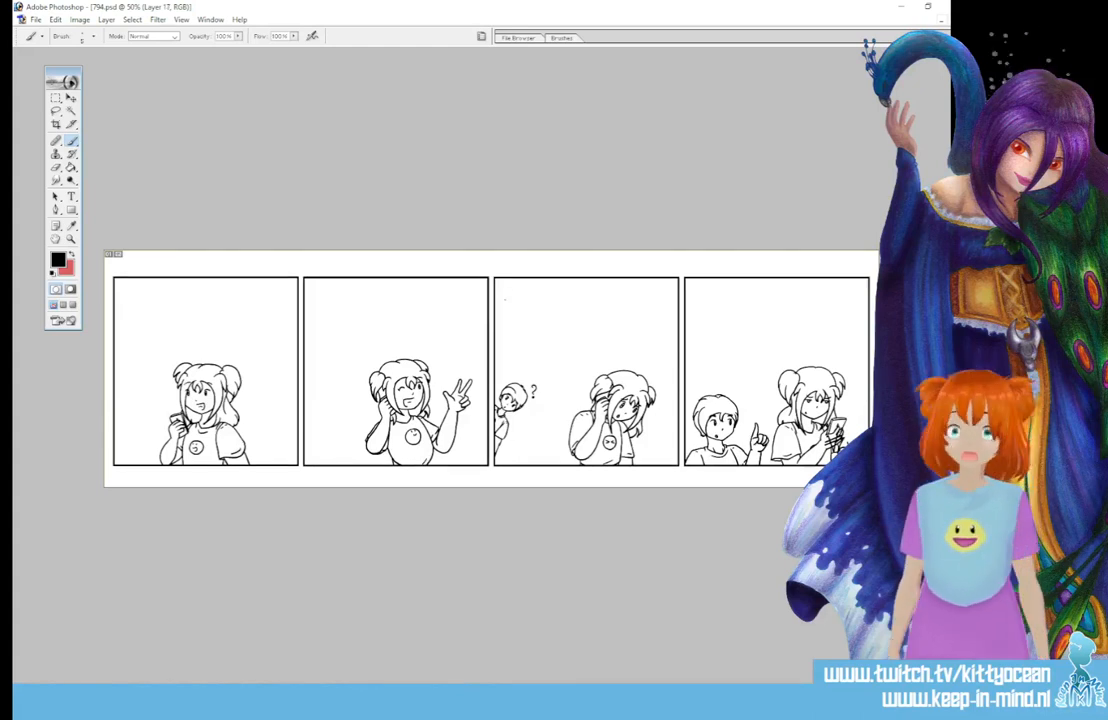
left_click(57, 259)
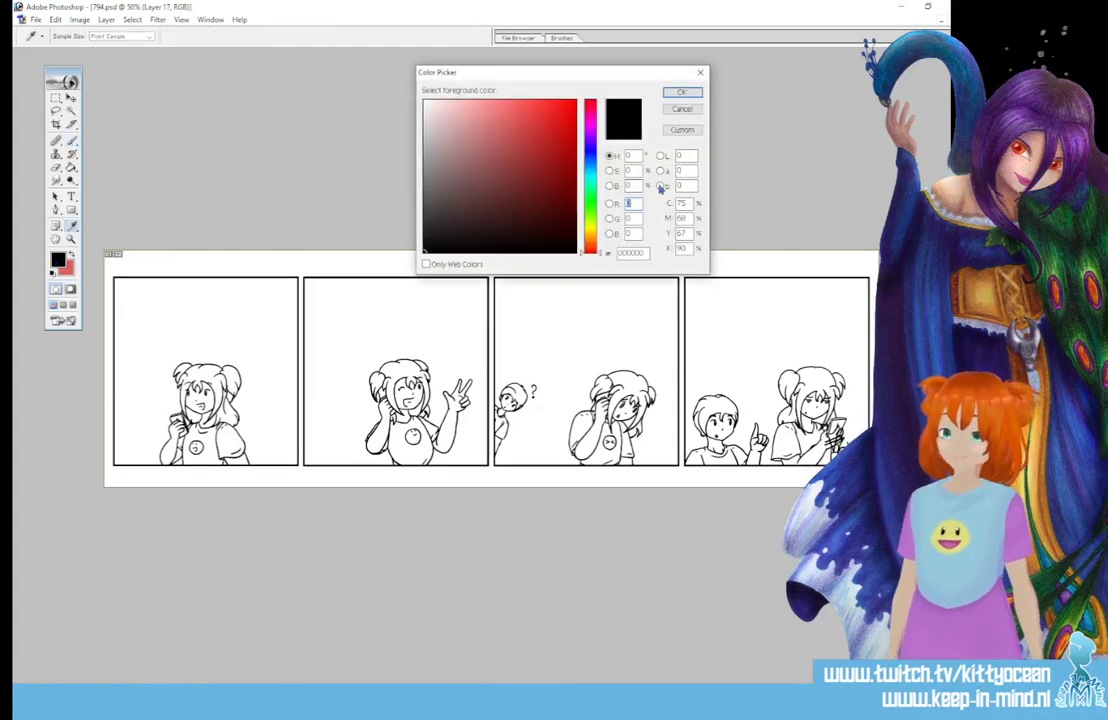
left_click(590, 236)
left_click(590, 239)
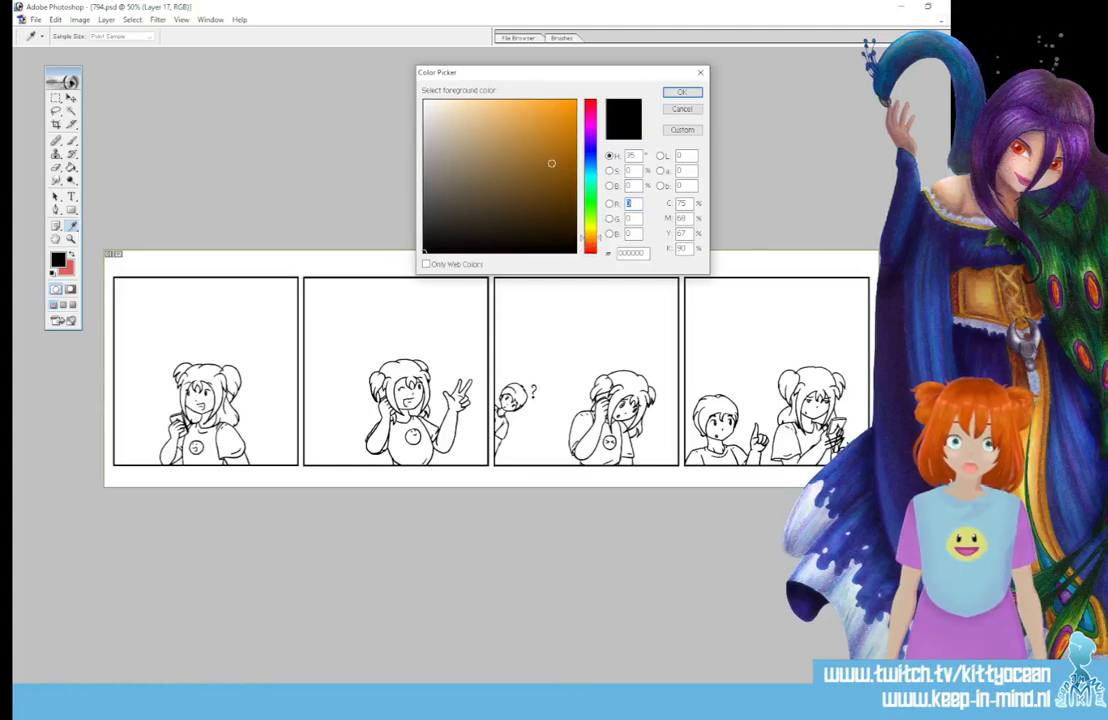
left_click(549, 122)
key("Return")
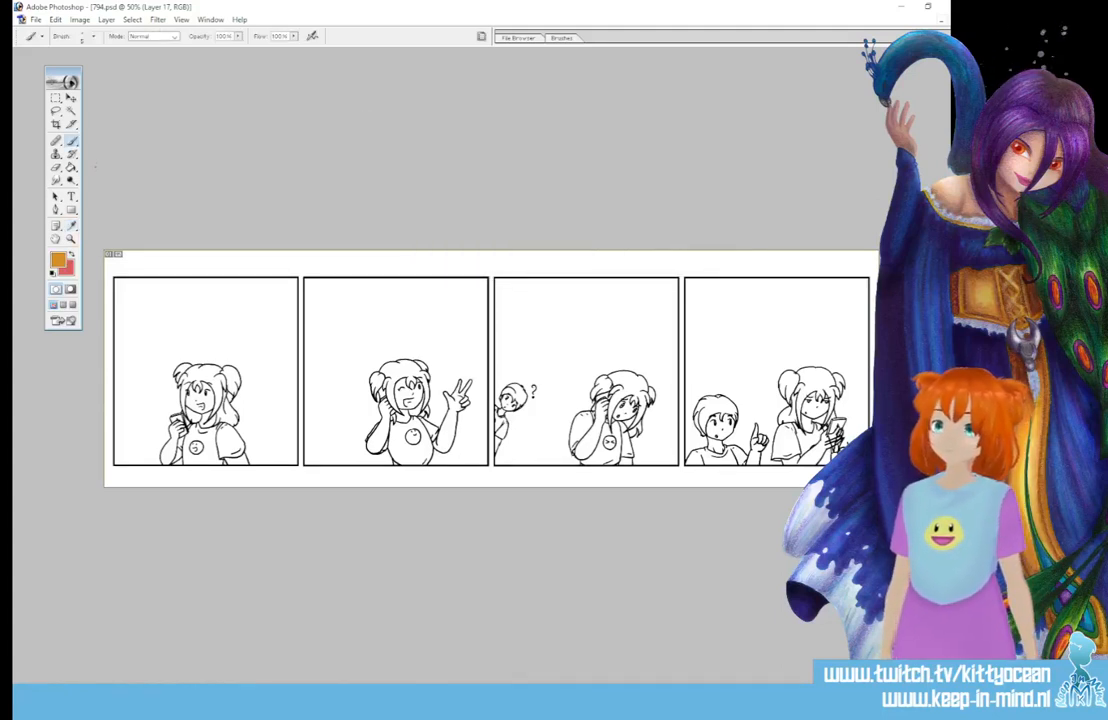
- Fill the girl's hair, including buns and loose strands, with the golden orange in all four panels using the Paint Bucket
left_click(71, 167)
left_click(200, 385)
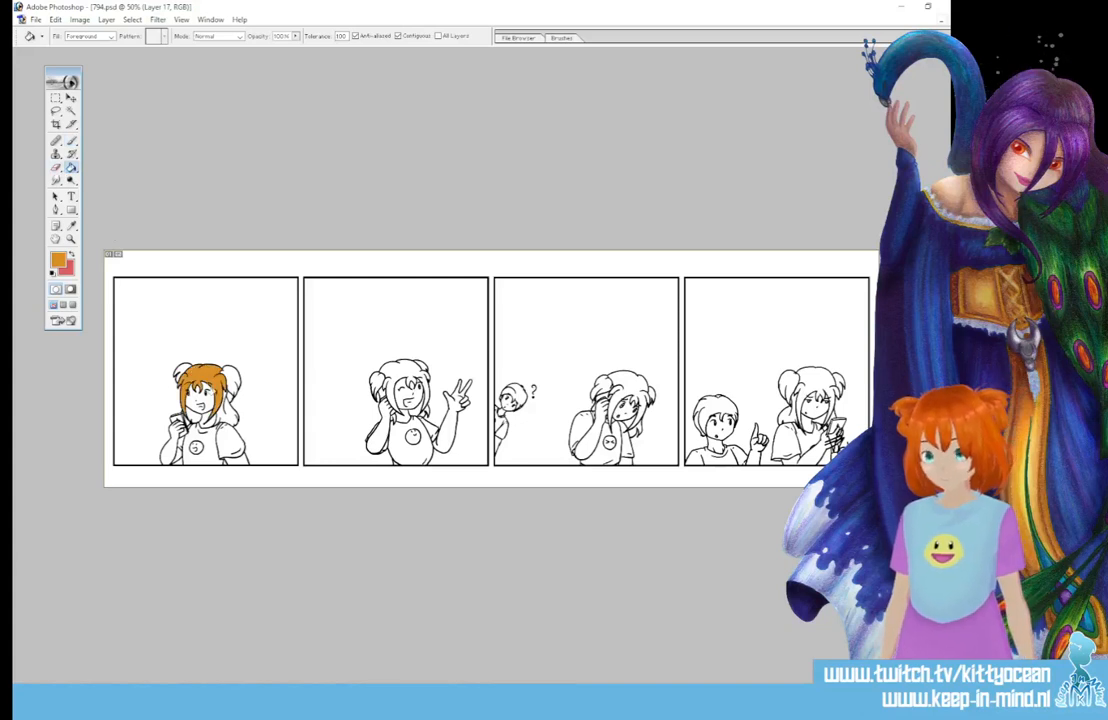
left_click(221, 414)
left_click(227, 377)
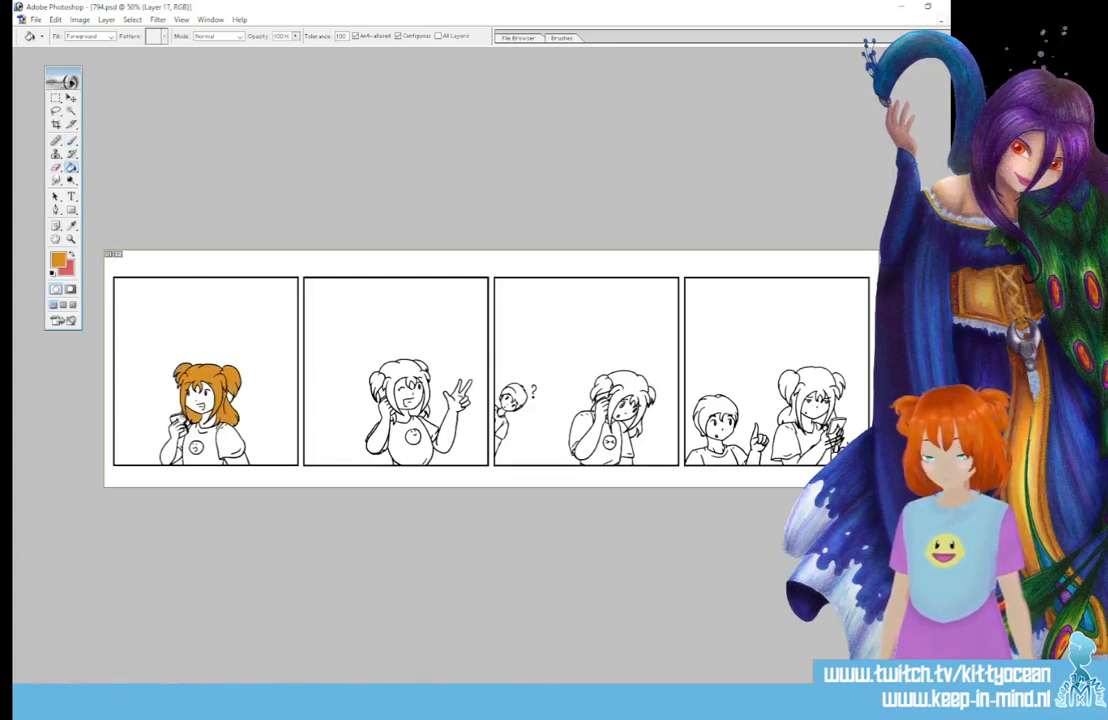
left_click(392, 364)
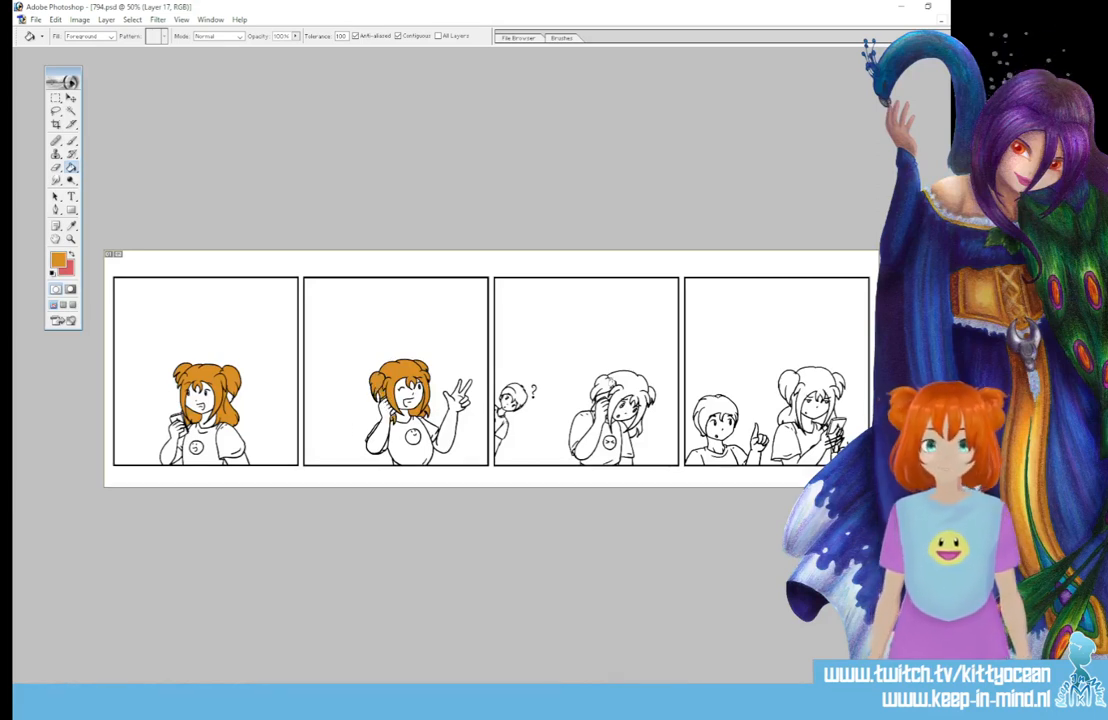
left_click(610, 388)
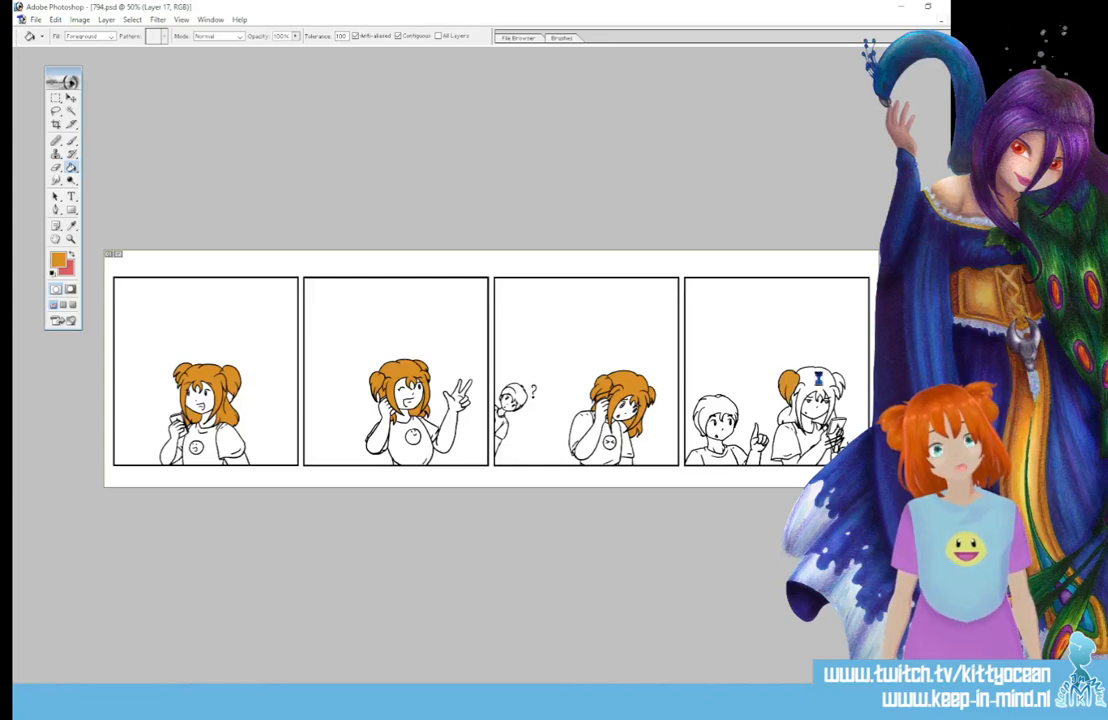
left_click(812, 380)
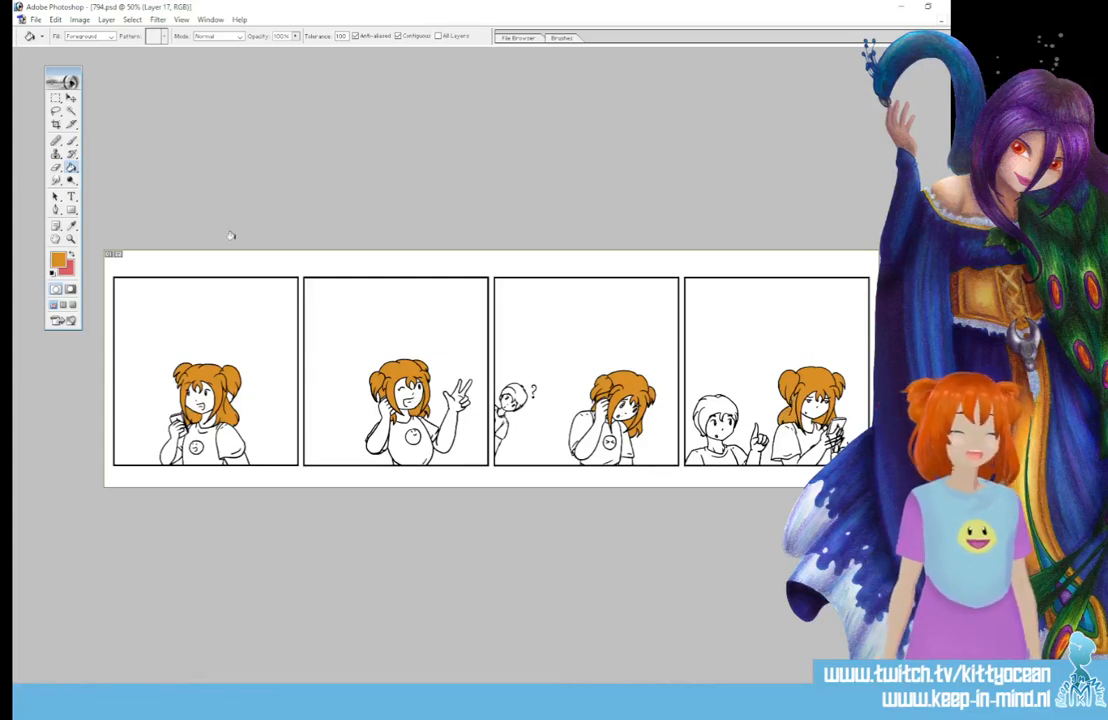
- Choose a muted beige with a hue of 35° and fill the characters' faces, arms and hands across the four panels
left_click(58, 259)
left_click(482, 146)
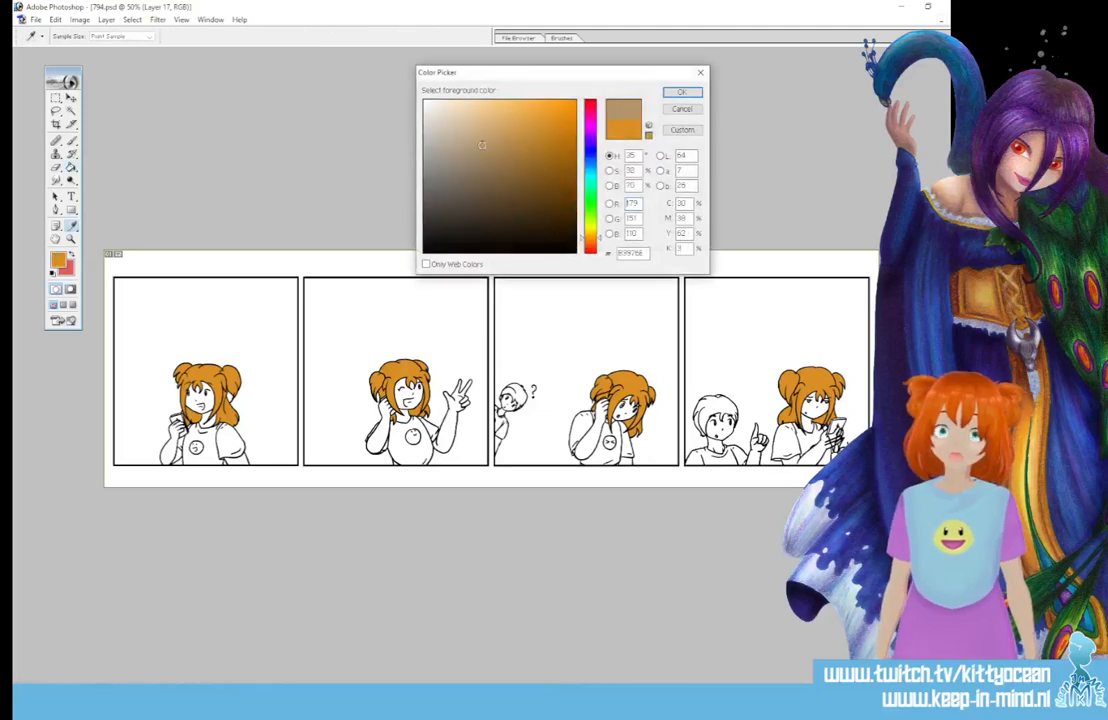
left_click(458, 139)
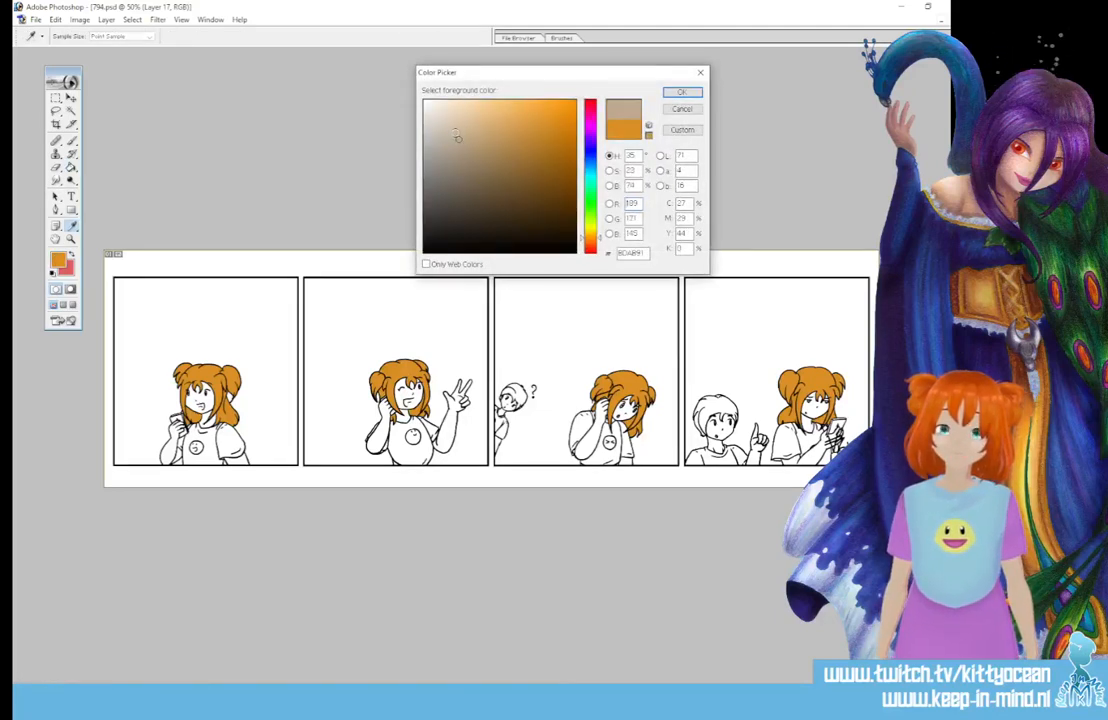
key("Return")
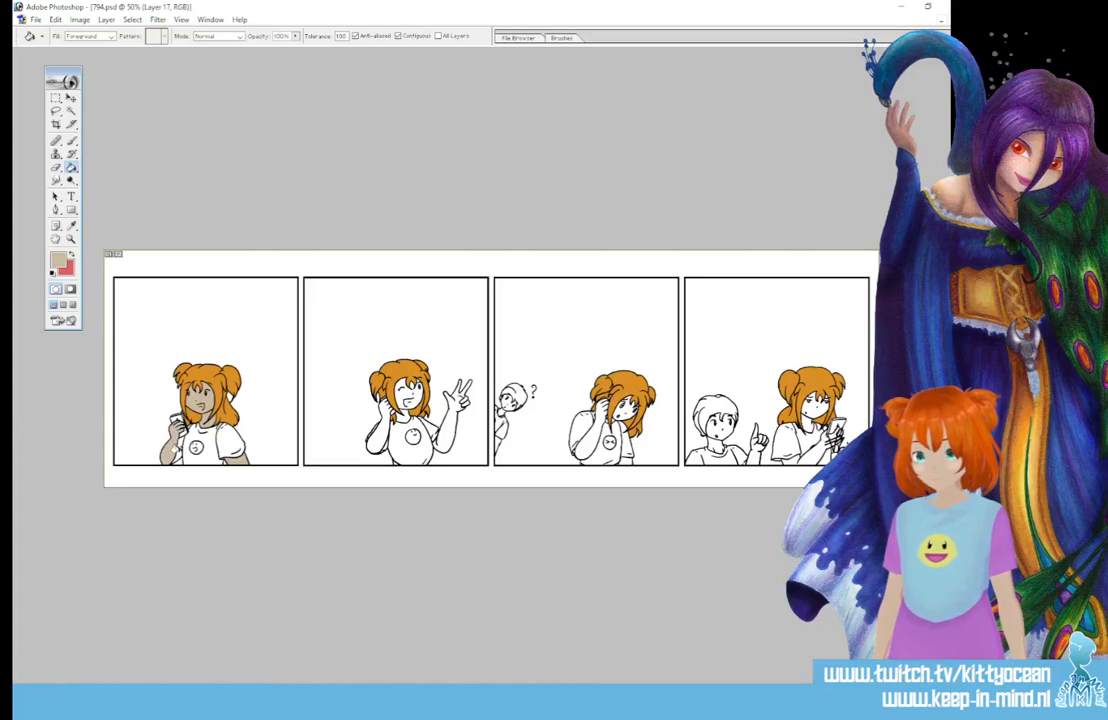
left_click(378, 433)
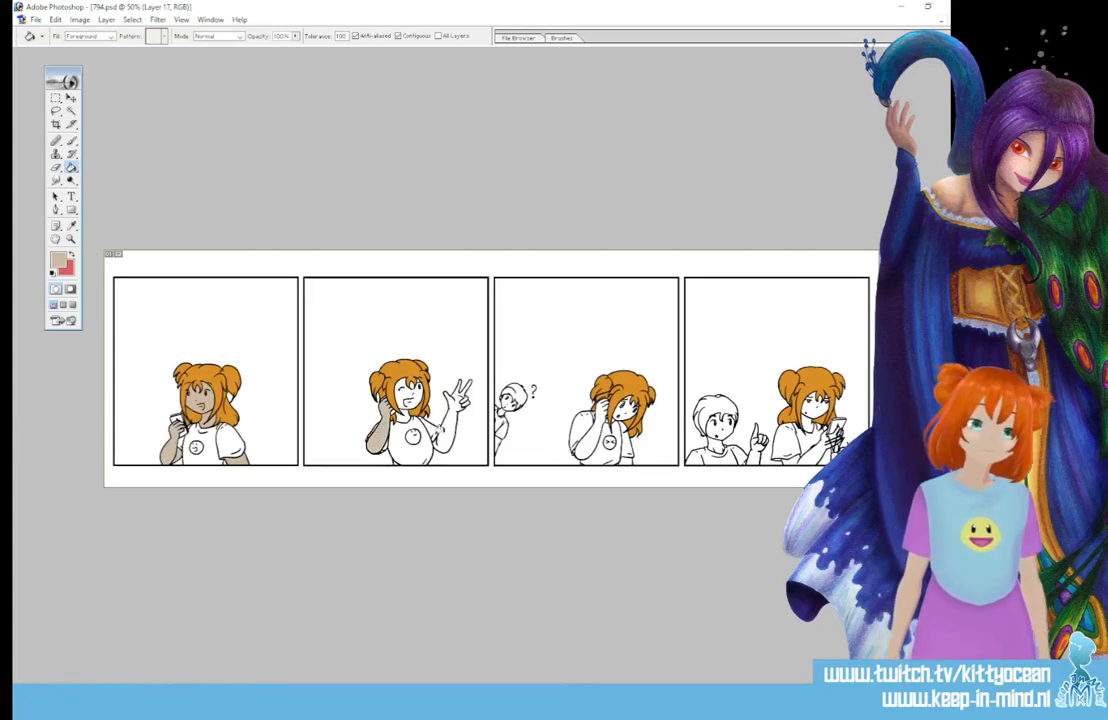
left_click(447, 430)
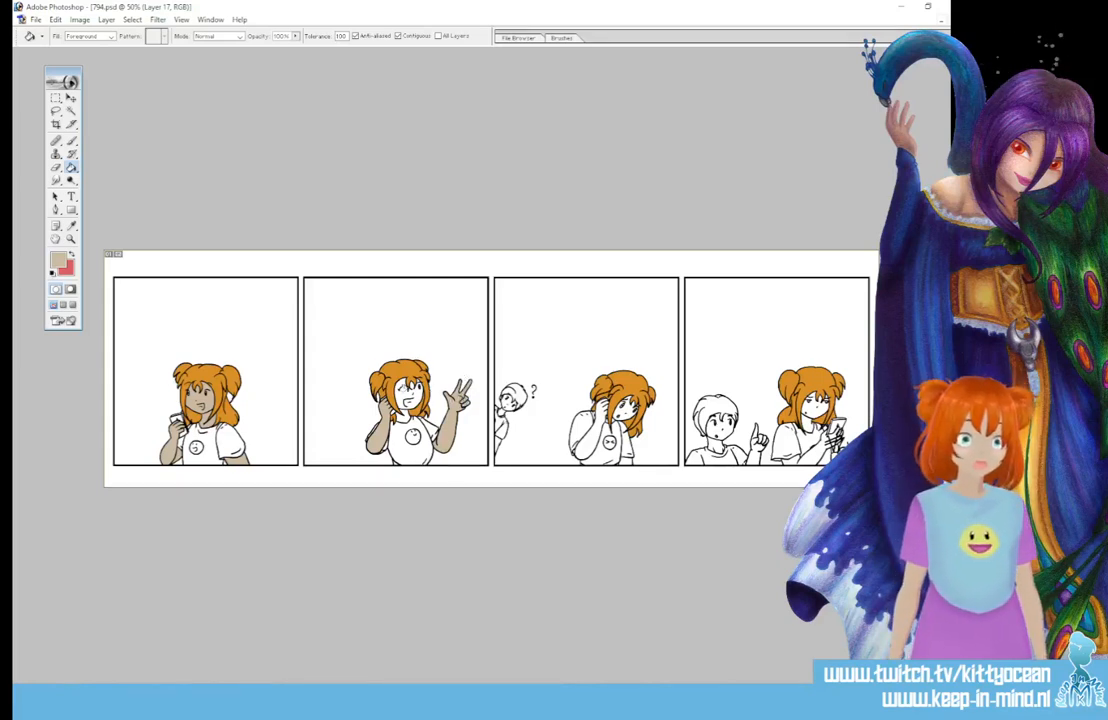
left_click(405, 395)
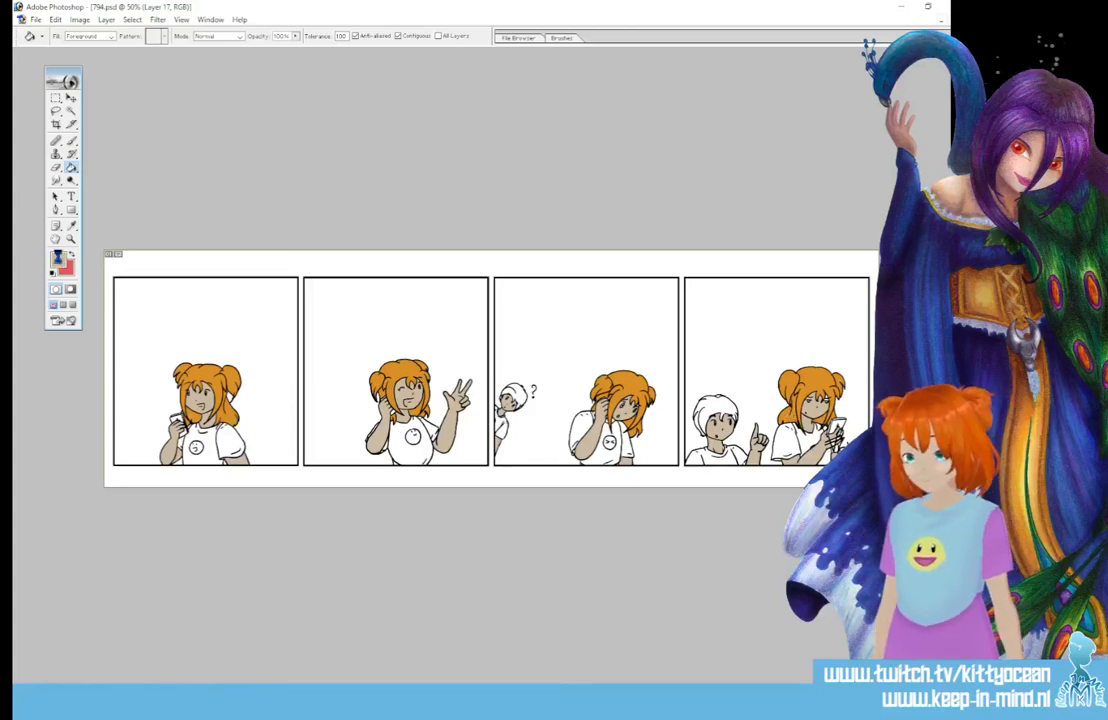
- Choose a light purple with a hue of 295° and fill the girl's shirt sleeves in the first two panels
left_click(57, 258)
left_click(588, 128)
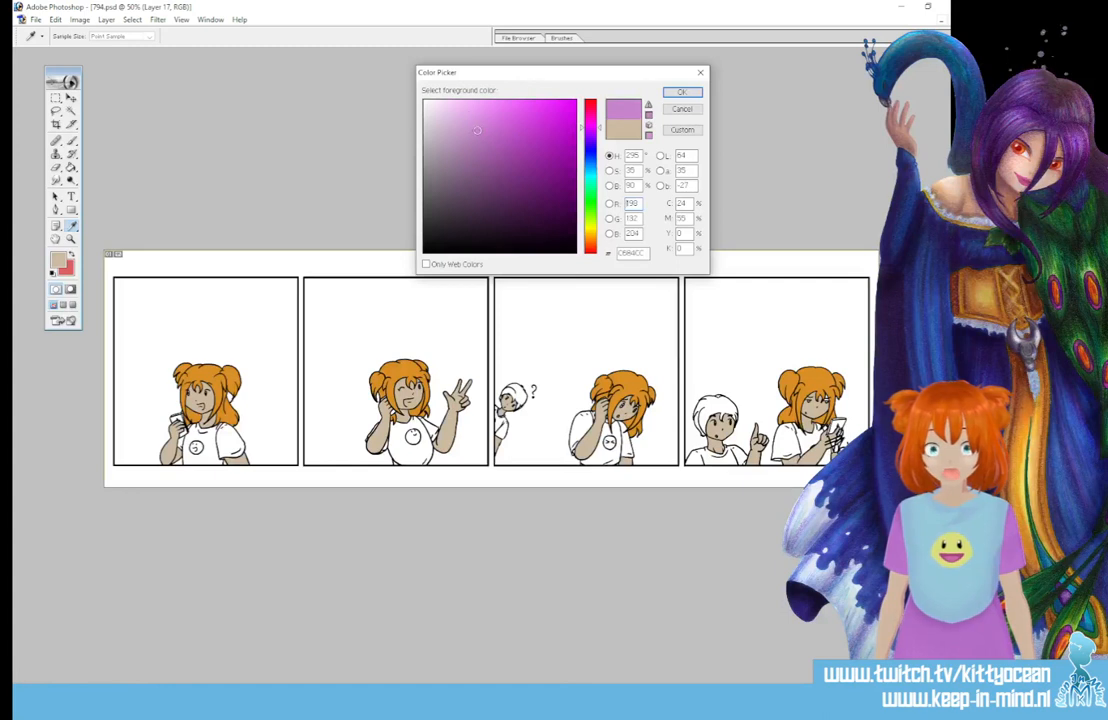
left_click(477, 130)
left_click(681, 92)
key("g")
left_click(230, 440)
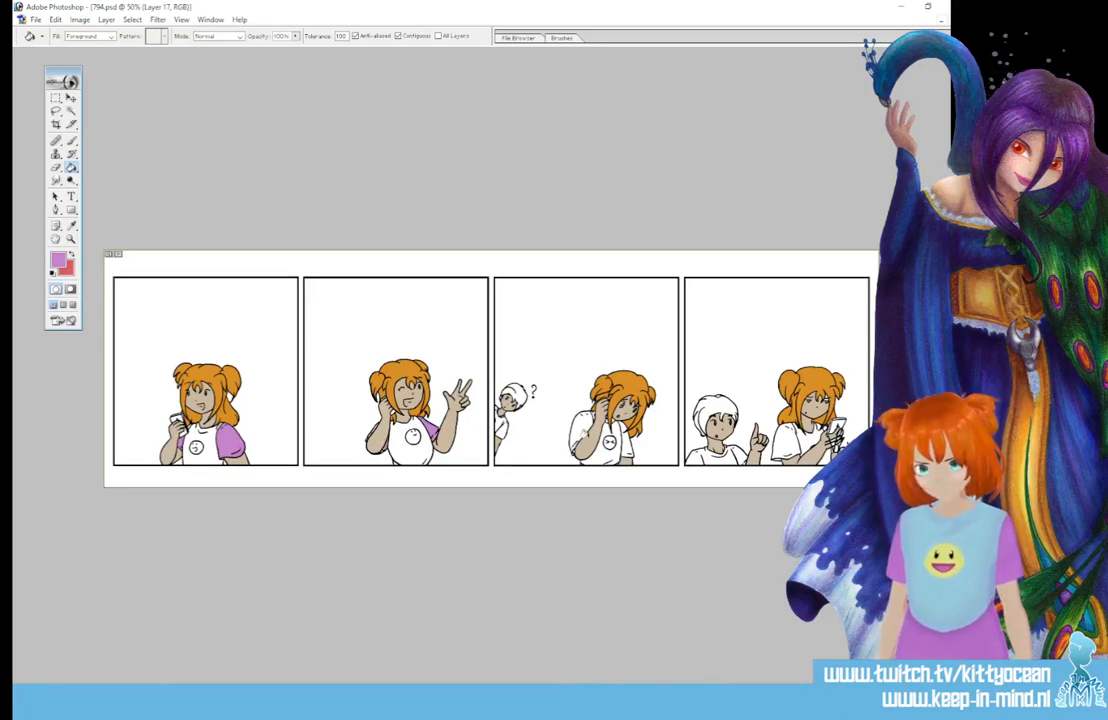
- Fill the girl's sleeves purple in panels three and four, and her shirt front light blue in all four panels
left_click(575, 440)
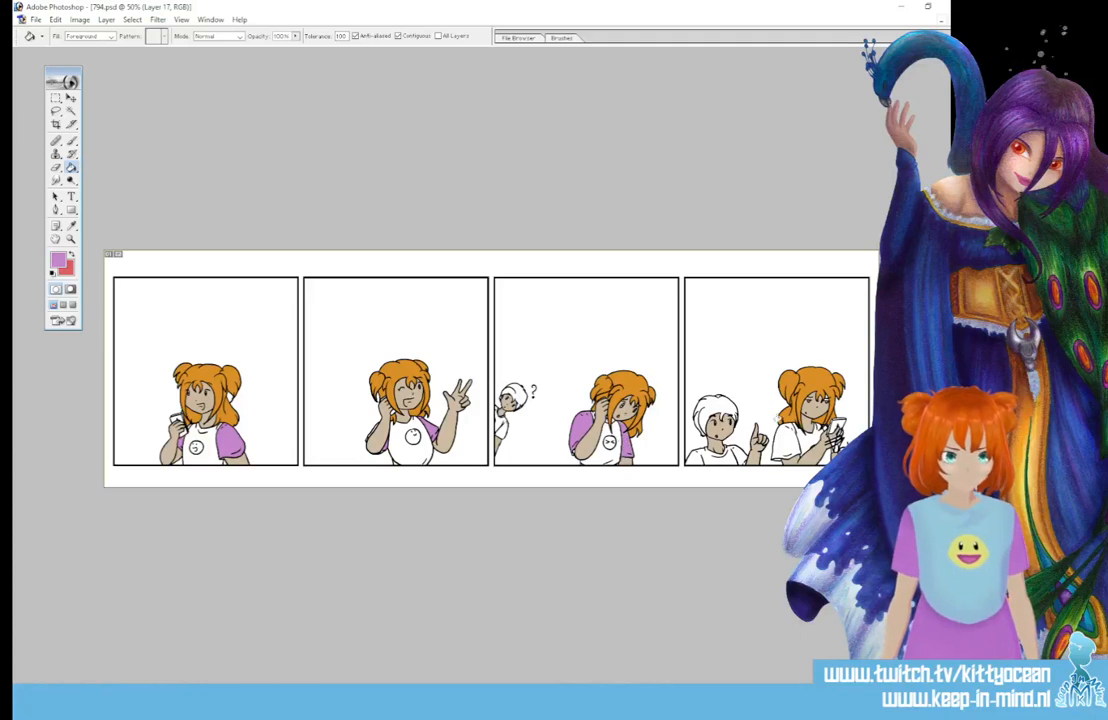
left_click(790, 441)
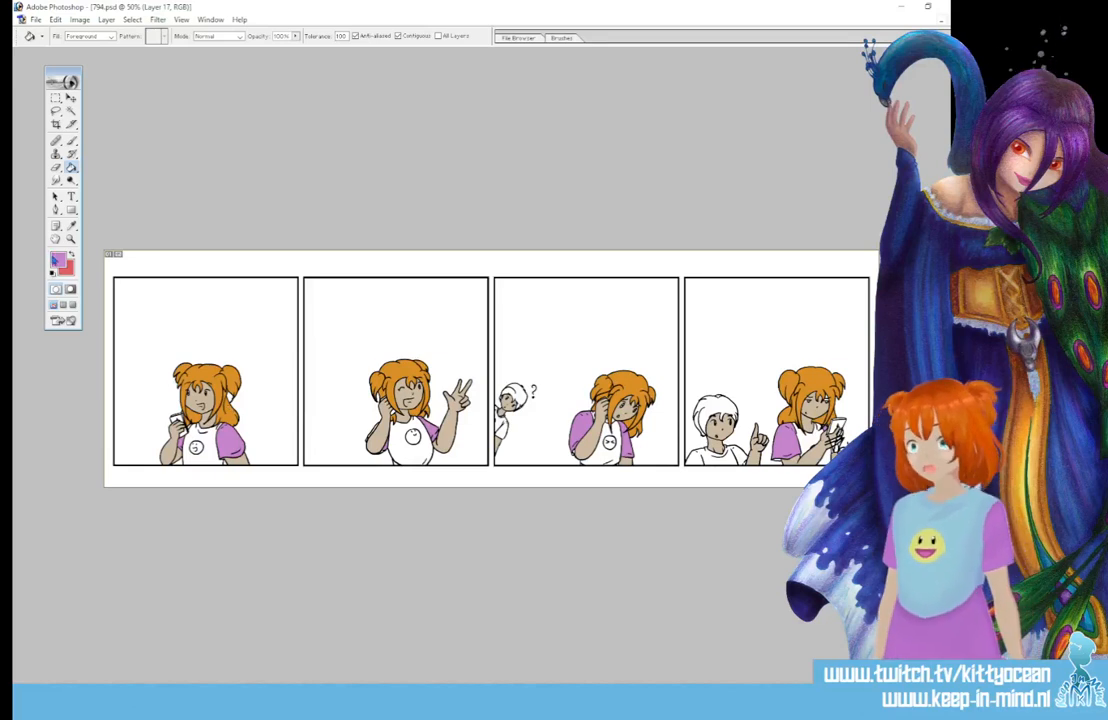
left_click(71, 225)
left_click(57, 259)
type("132")
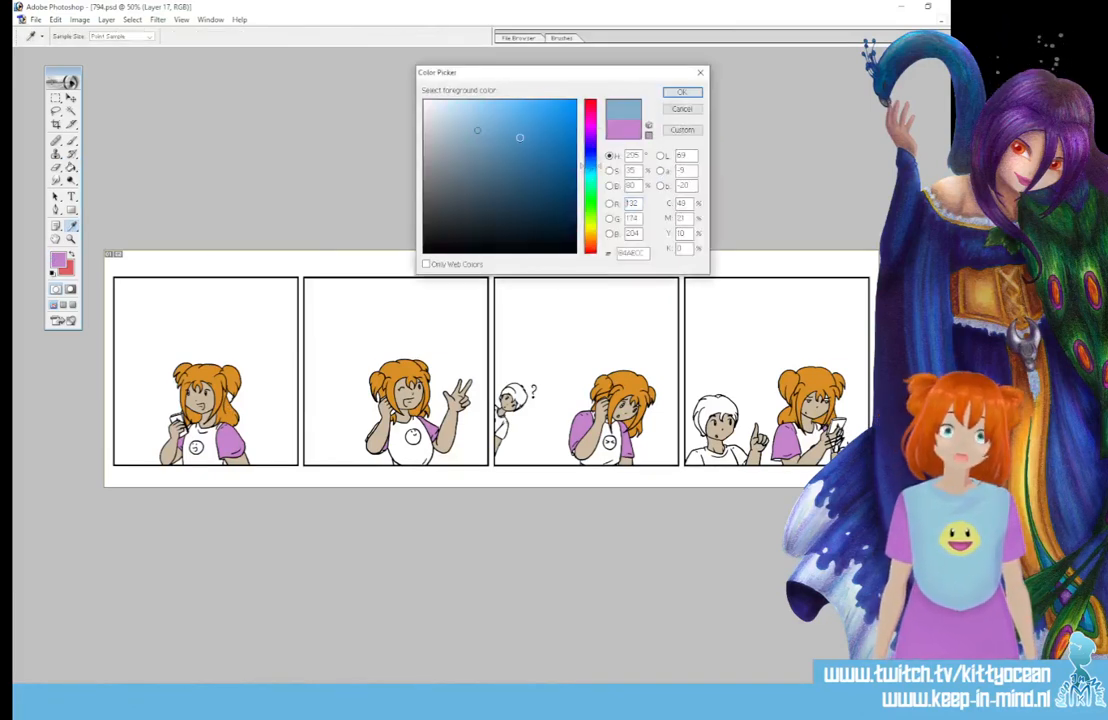
left_click(680, 92)
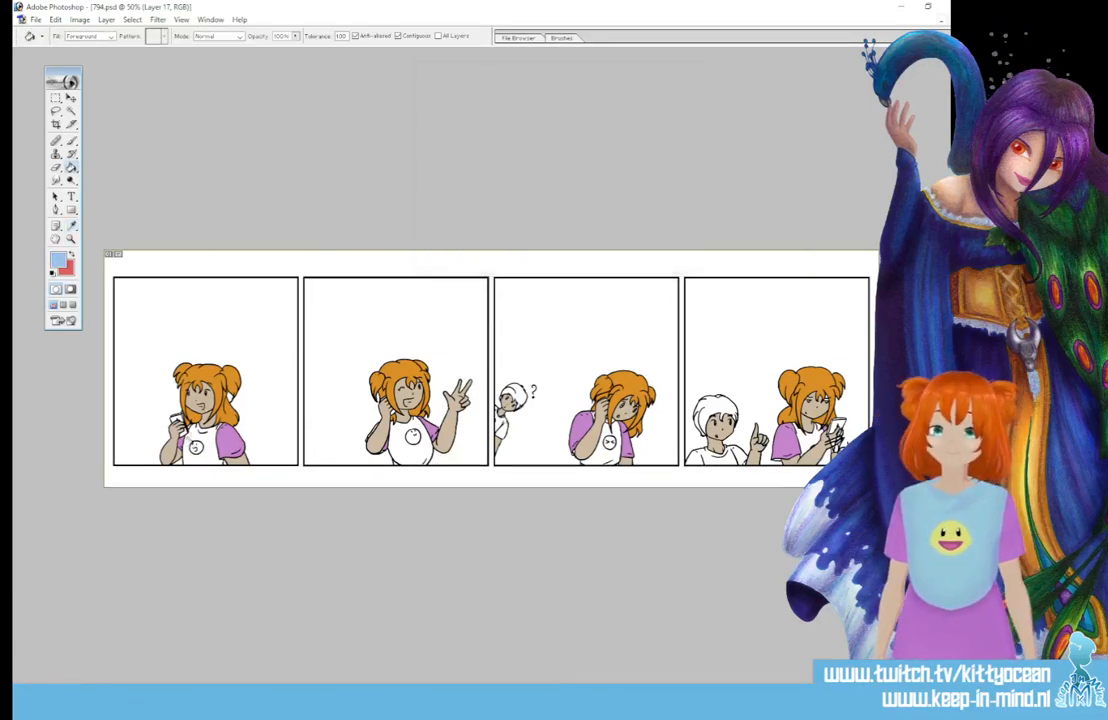
left_click(188, 447)
left_click(412, 445)
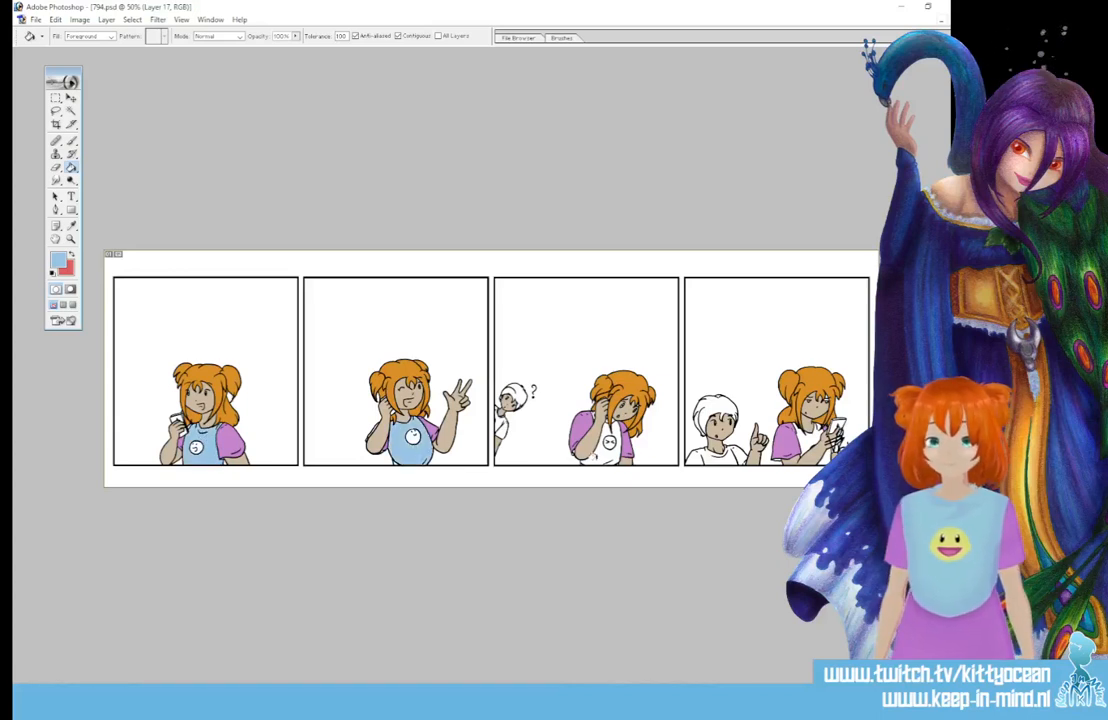
left_click(600, 448)
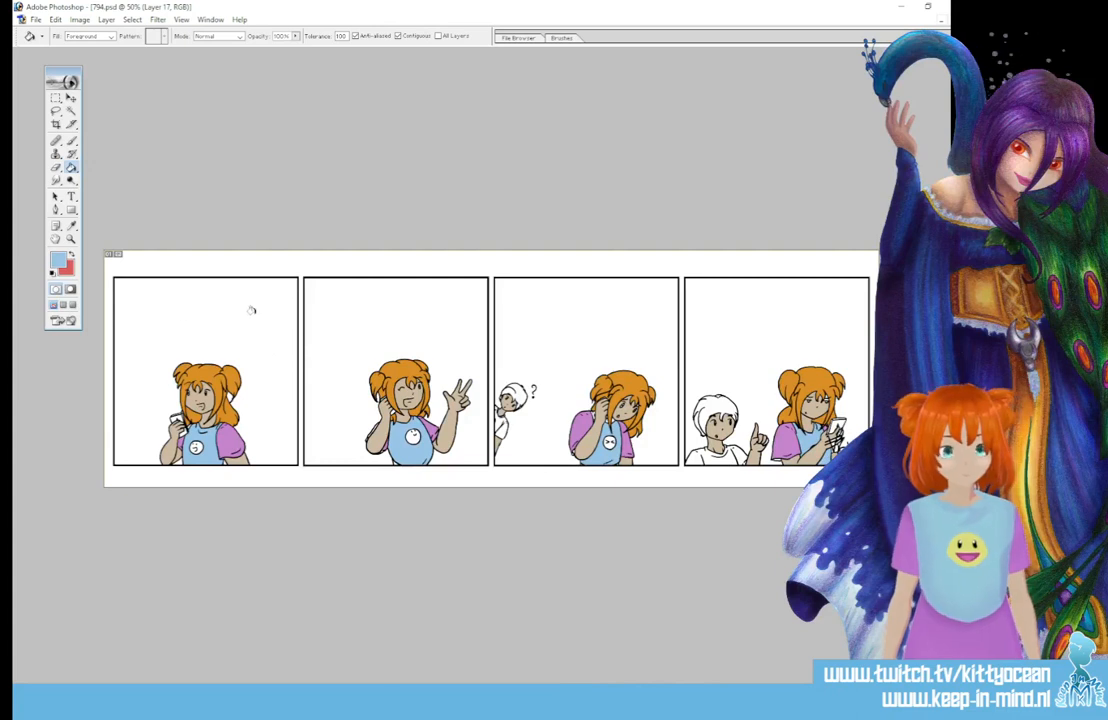
- Choose a dark brown based on the girl's orange hair colour and fill the boy's hair in panels three and four
left_click(70, 225)
left_click(58, 259)
left_click(238, 375)
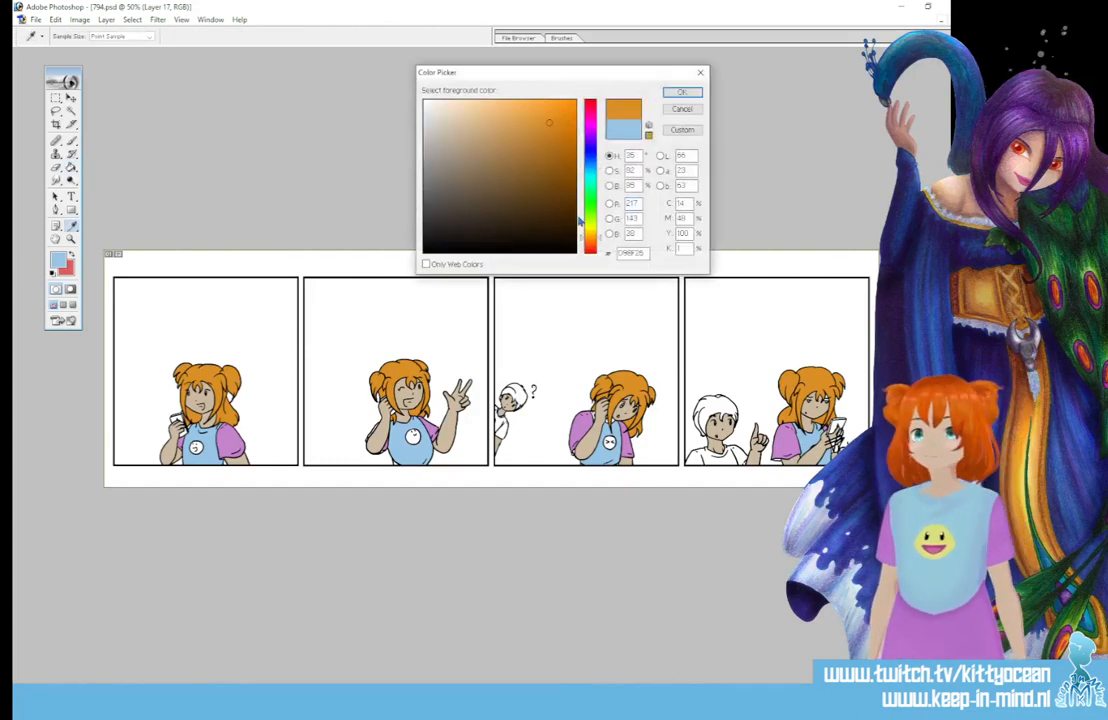
left_click(588, 240)
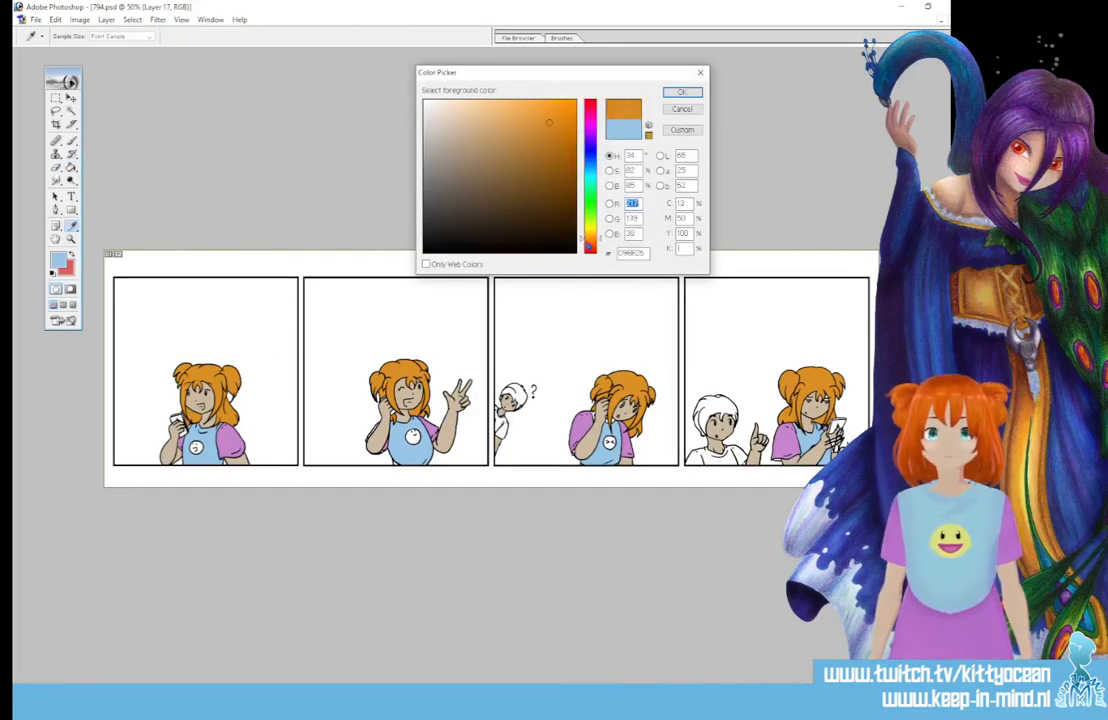
left_click(587, 242)
left_click(564, 188)
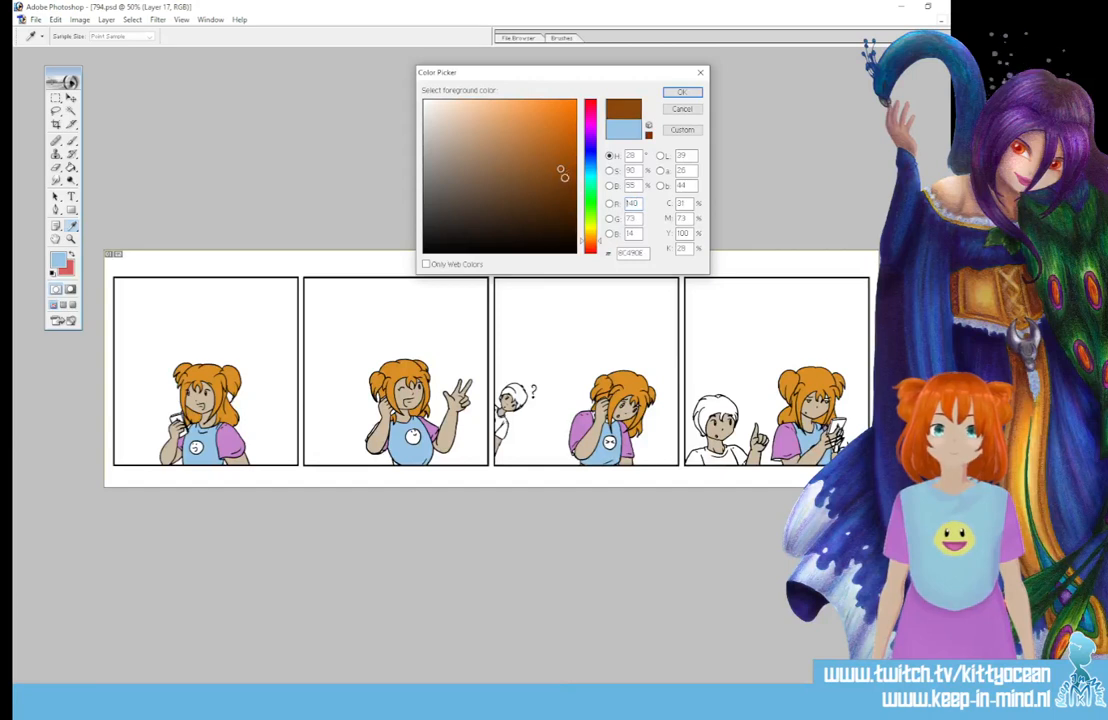
left_click(681, 92)
key("g")
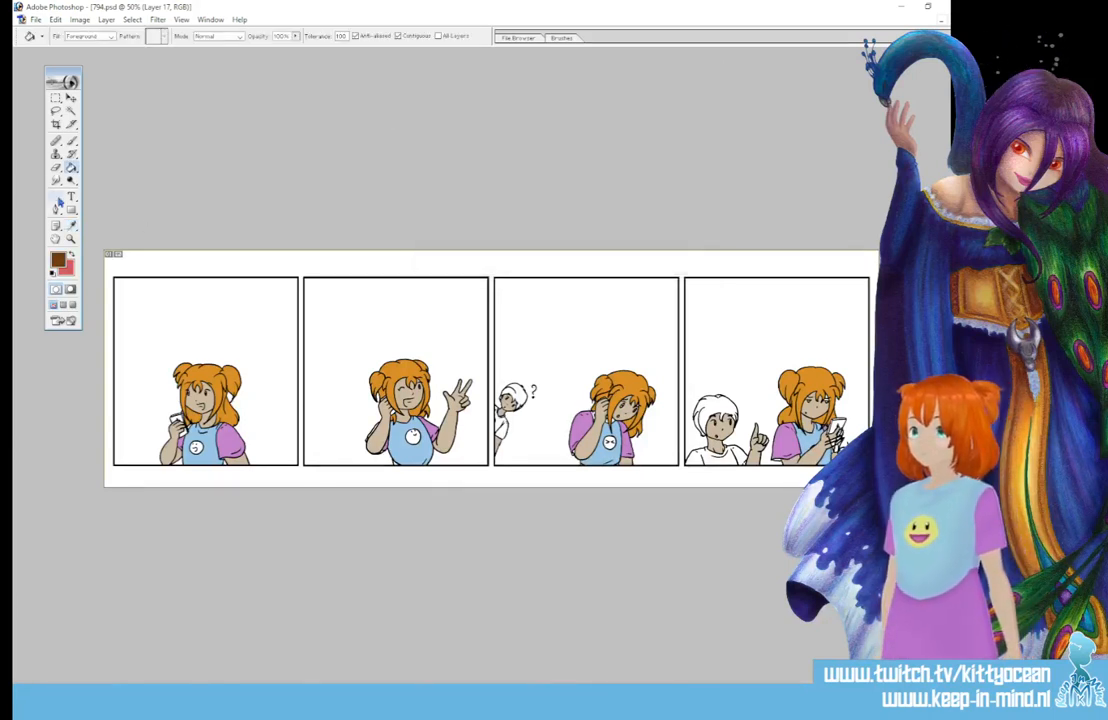
left_click(512, 393)
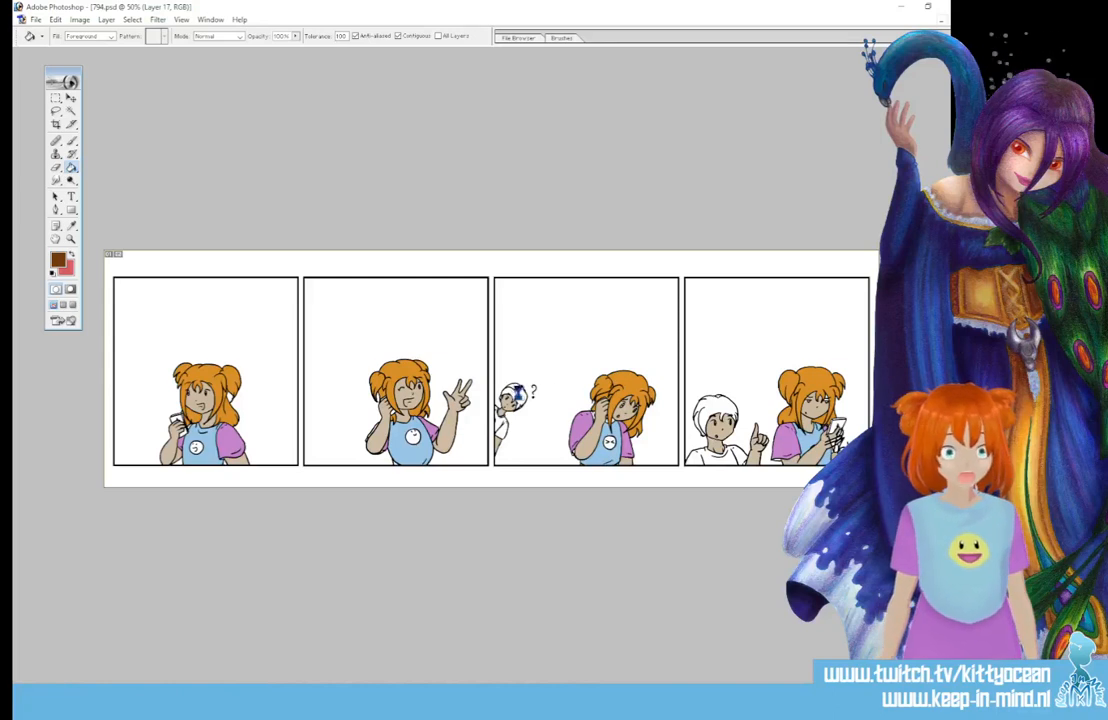
left_click(716, 405)
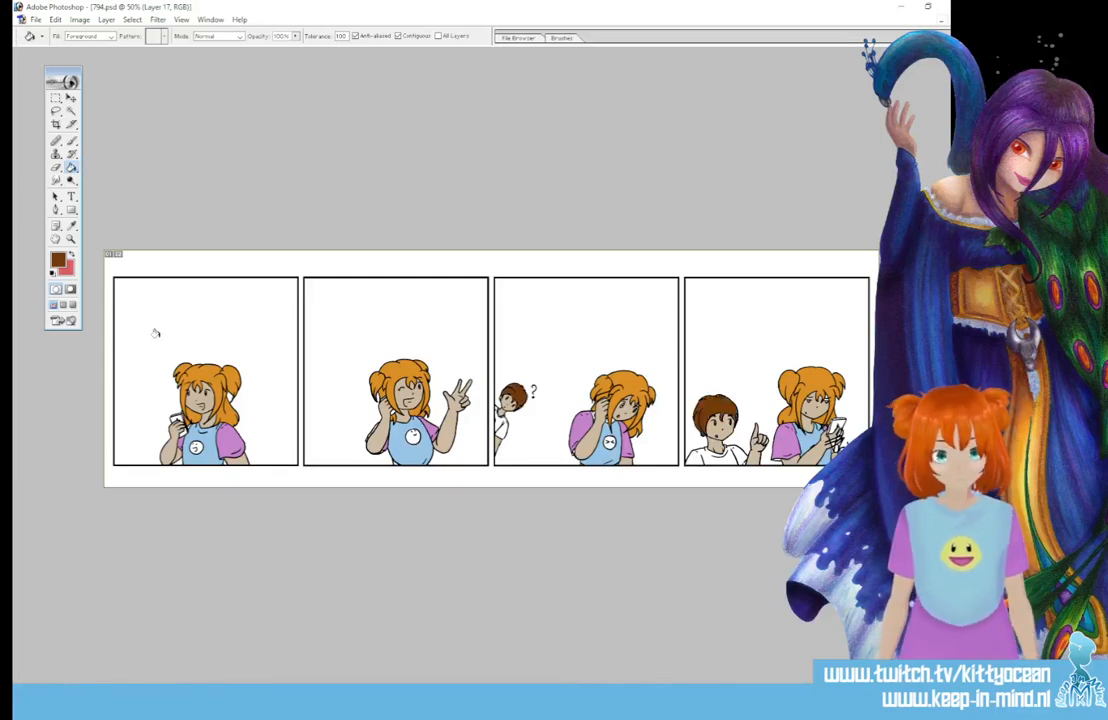
- Choose a pale yellow and fill the smiley faces on the girl's shirt in the first three panels
left_click(59, 259)
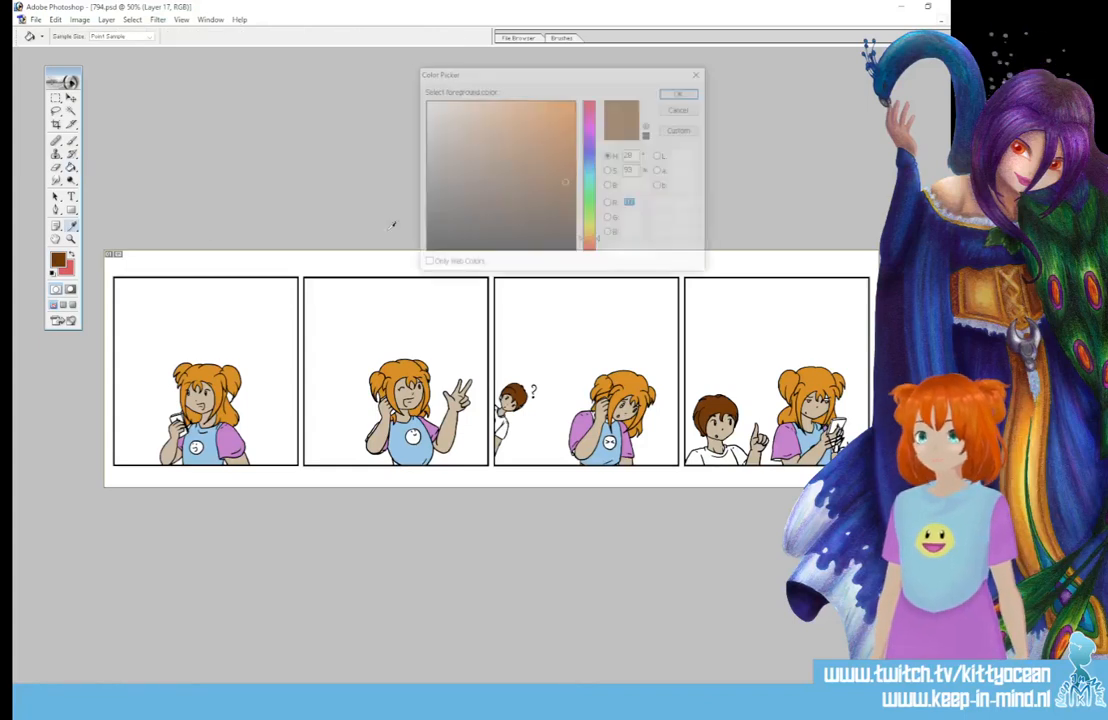
left_click_drag(590, 241, 590, 227)
left_click(471, 110)
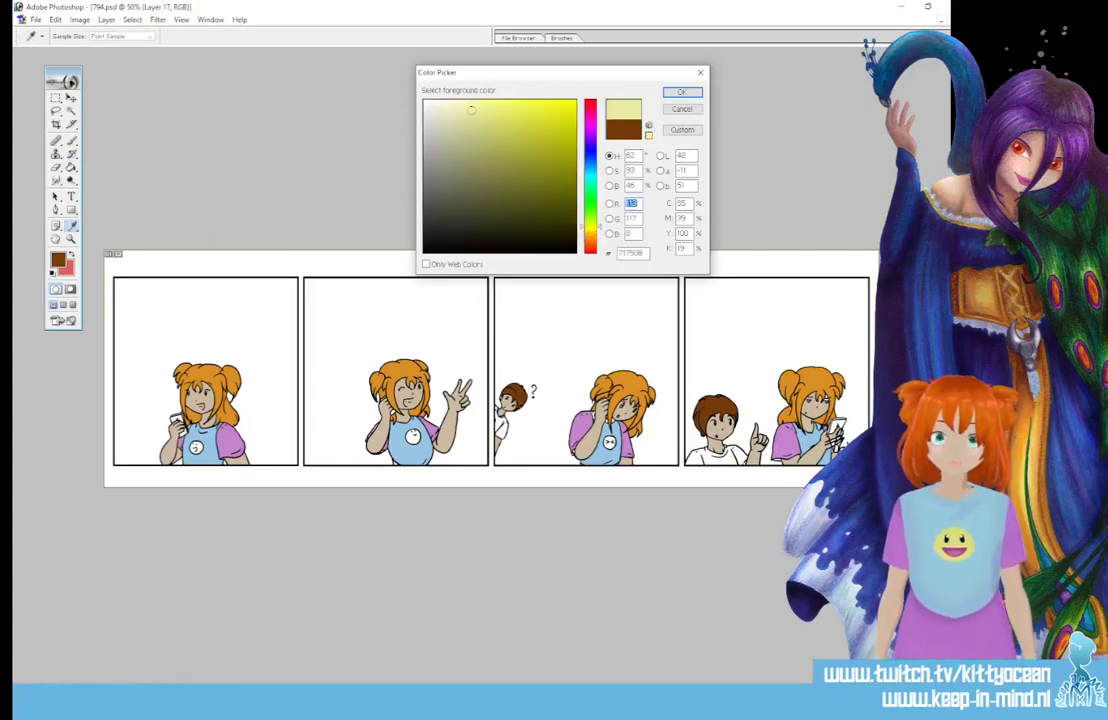
left_click(682, 92)
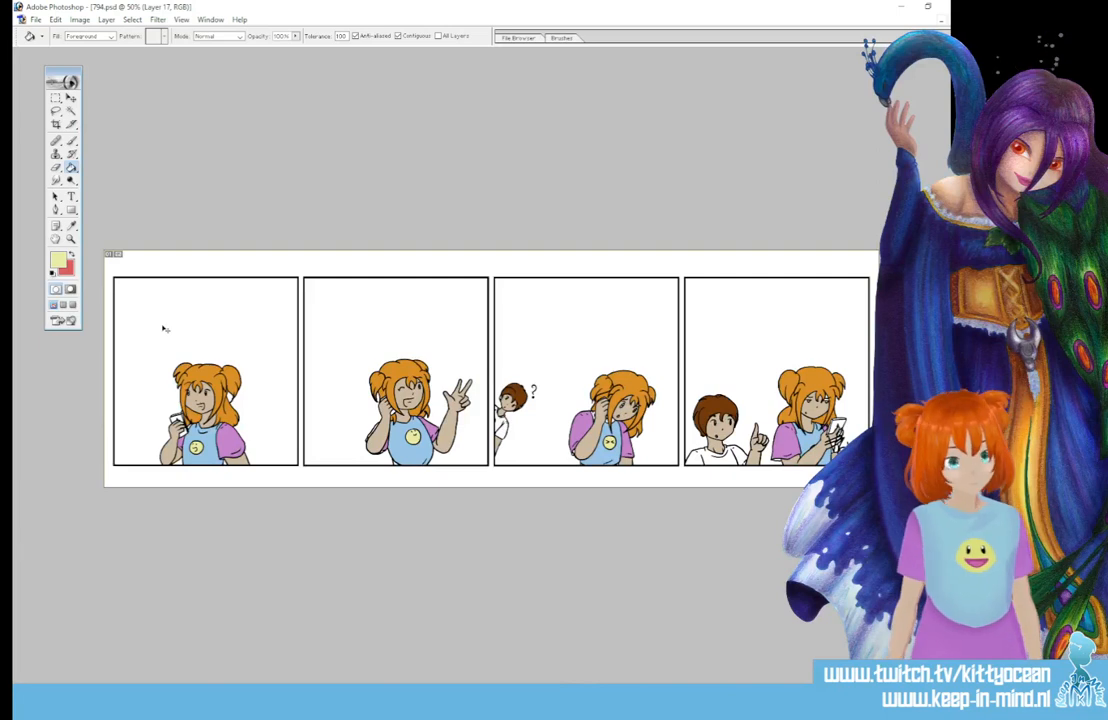
- Paint the whites of the girl's eyes in the first panel using a 5 px white brush
key("ctrl+plus")
key("ctrl+plus")
key("ctrl+plus")
key("ctrl+plus")
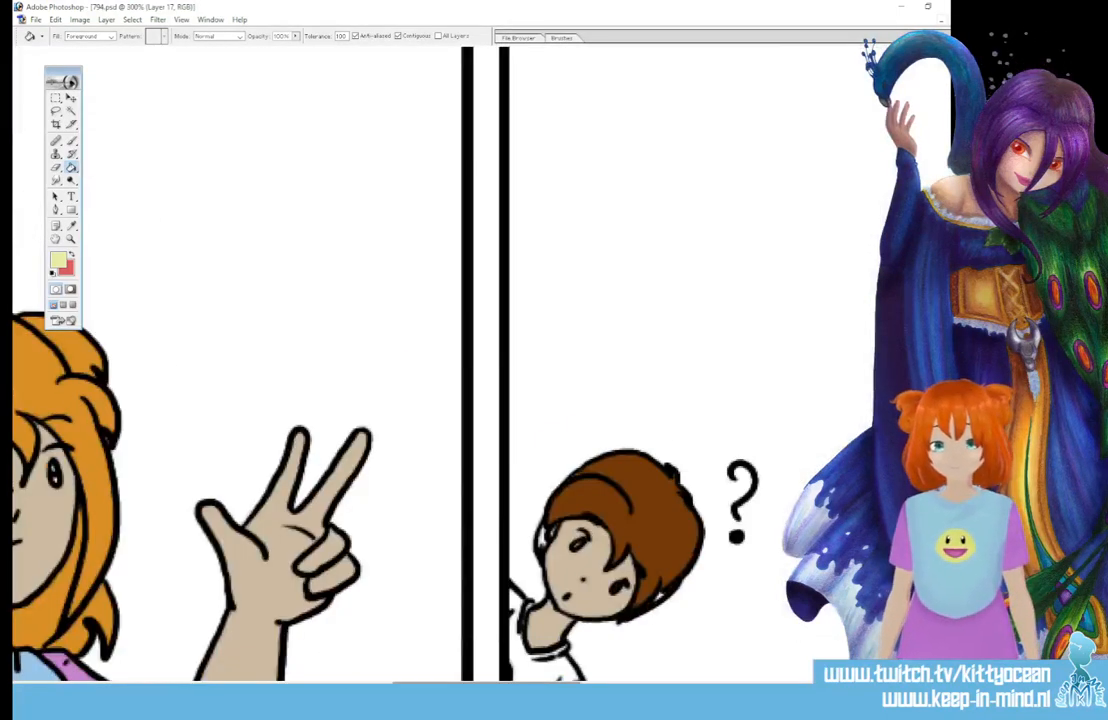
left_click_drag(440, 684, 123, 684)
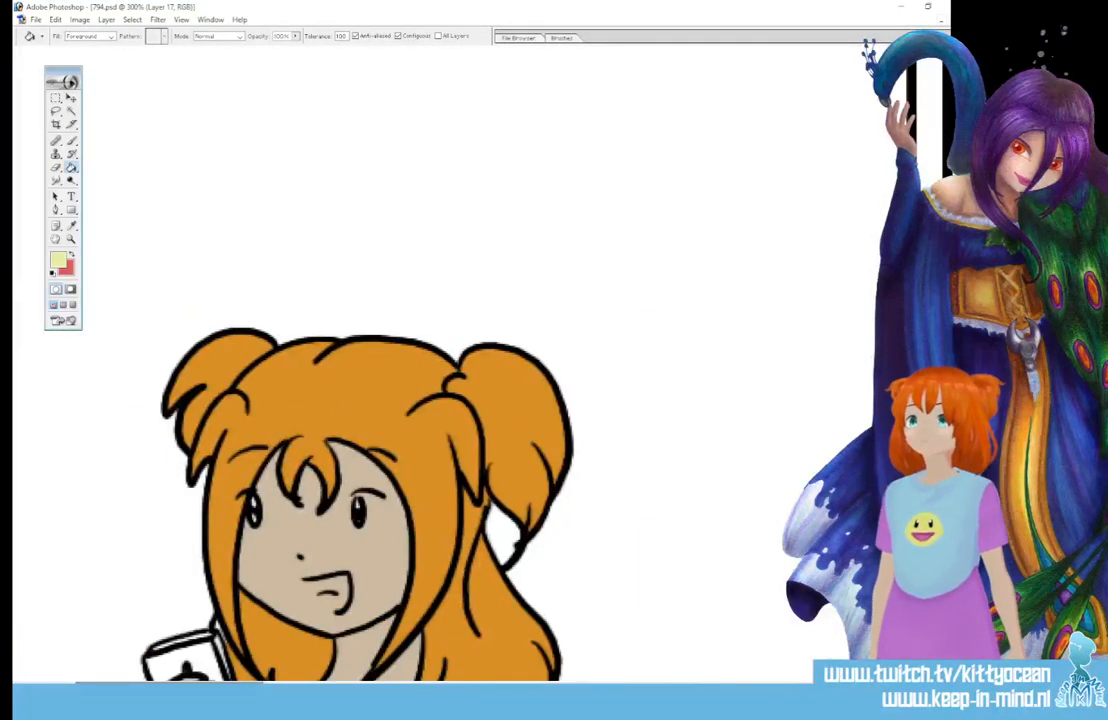
left_click(50, 272)
left_click(70, 141)
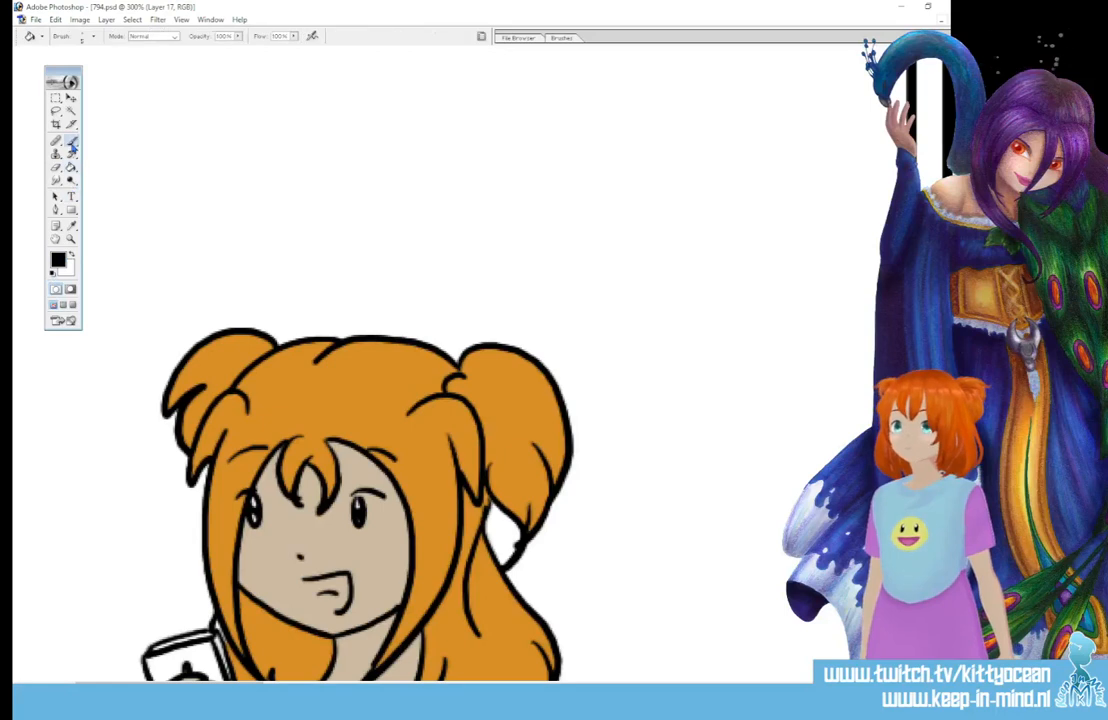
left_click(561, 37)
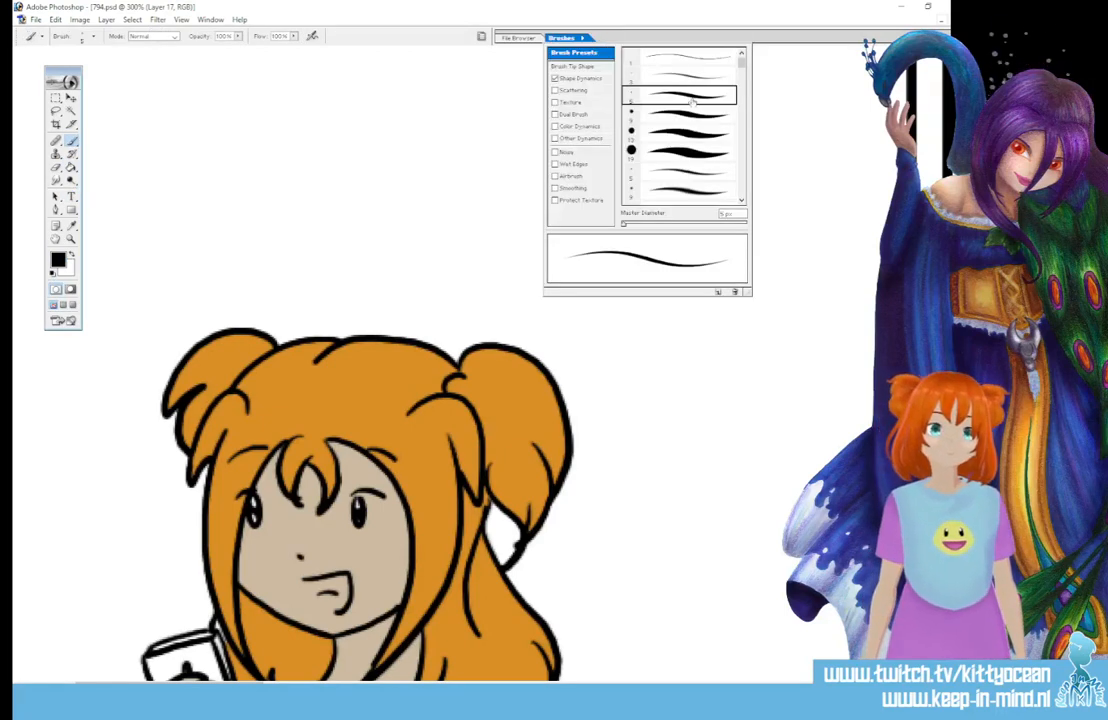
left_click_drag(248, 507, 245, 527)
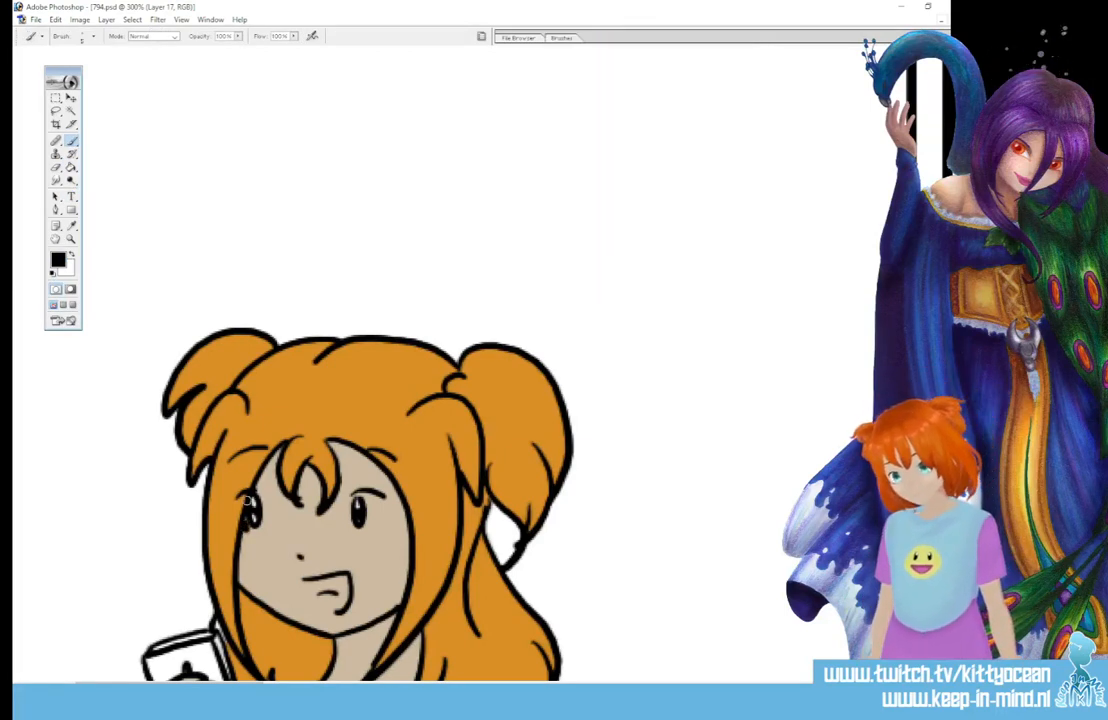
key("x")
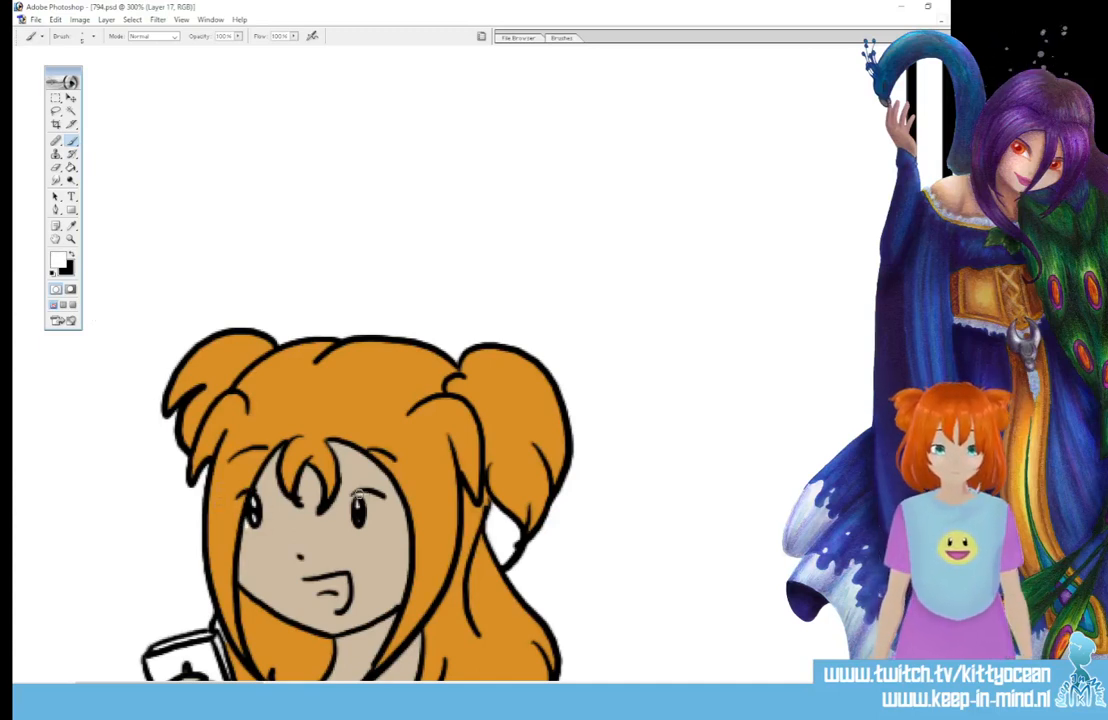
left_click_drag(366, 499, 370, 520)
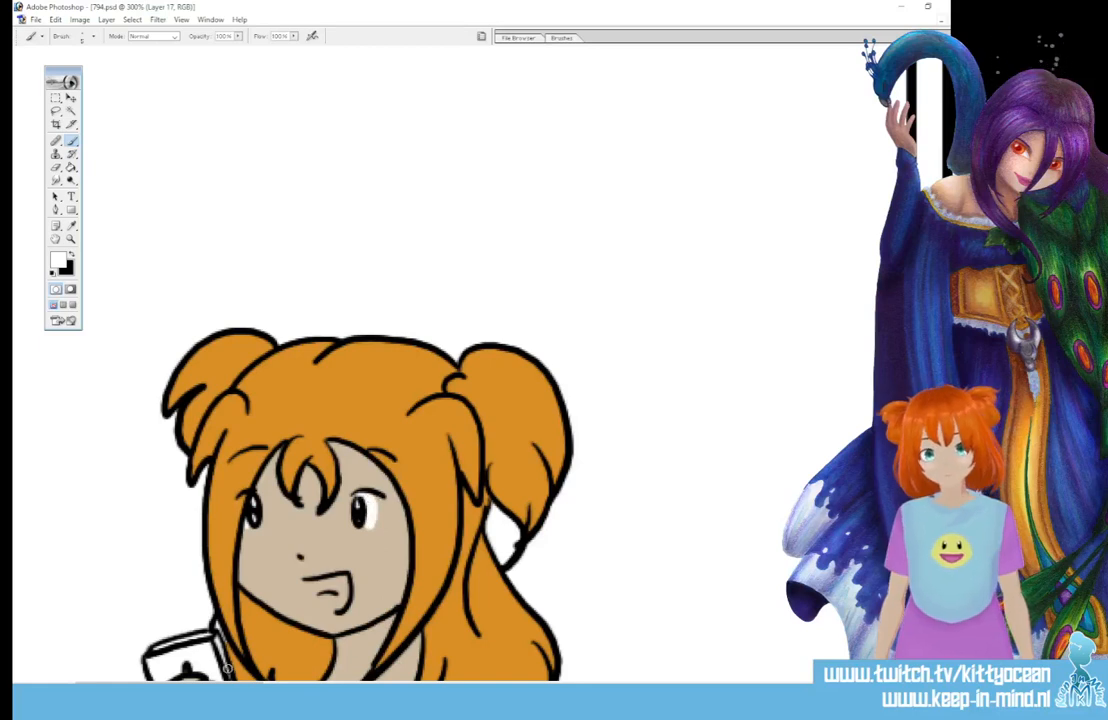
- Paint eye whites for the girl in panel two, both characters in panel three and the boy in panel four
left_click_drag(225, 688, 465, 688)
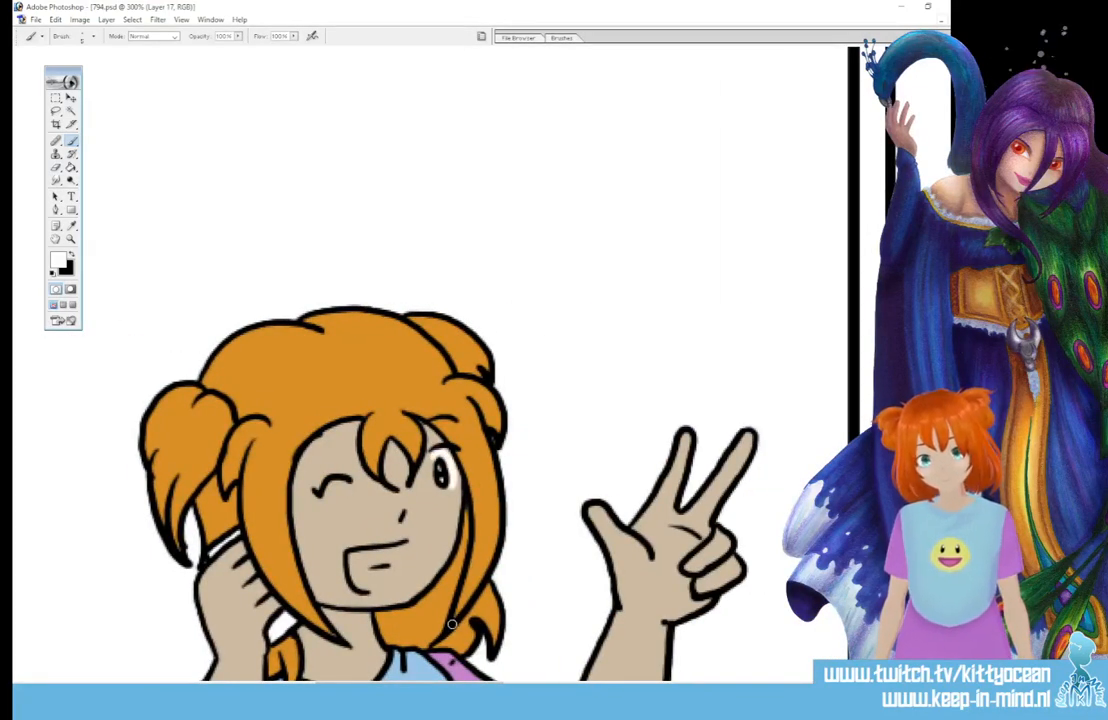
left_click_drag(425, 687, 583, 687)
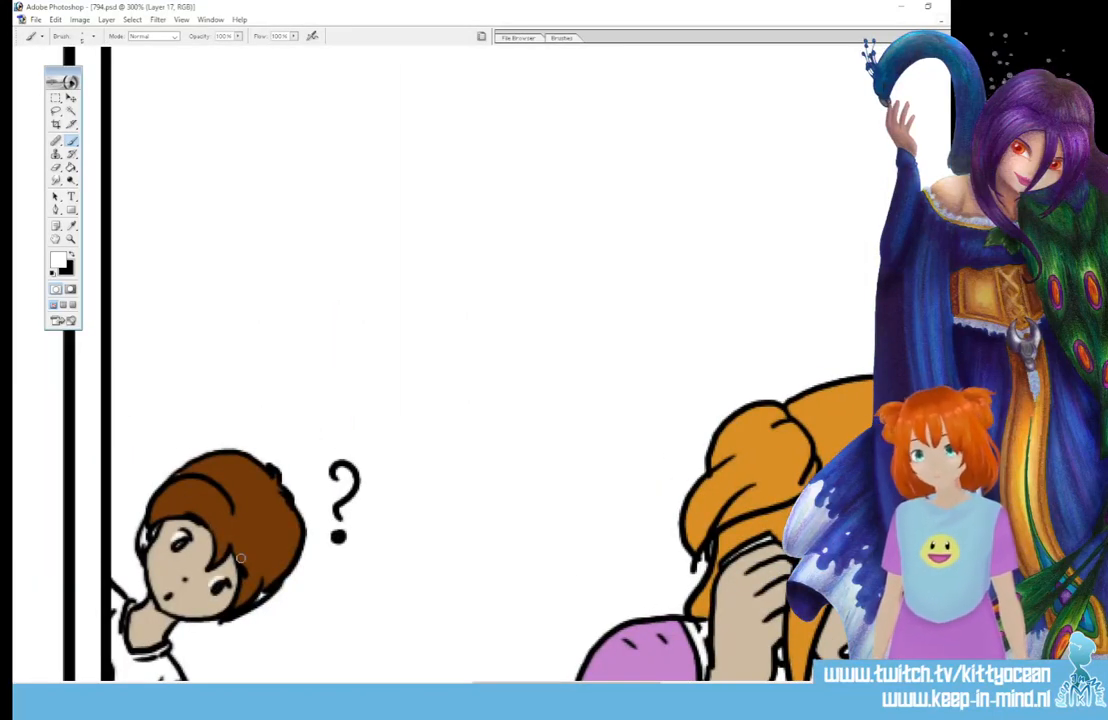
left_click_drag(560, 687, 632, 687)
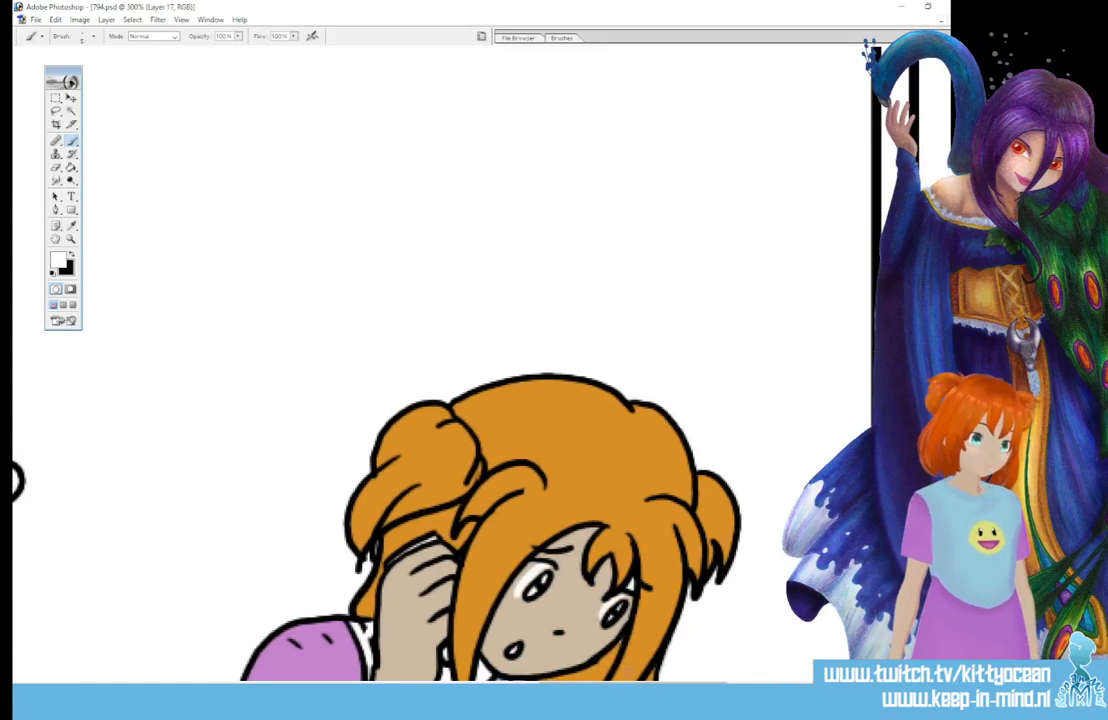
left_click_drag(633, 685, 765, 685)
scroll(480, 365, "down", 3)
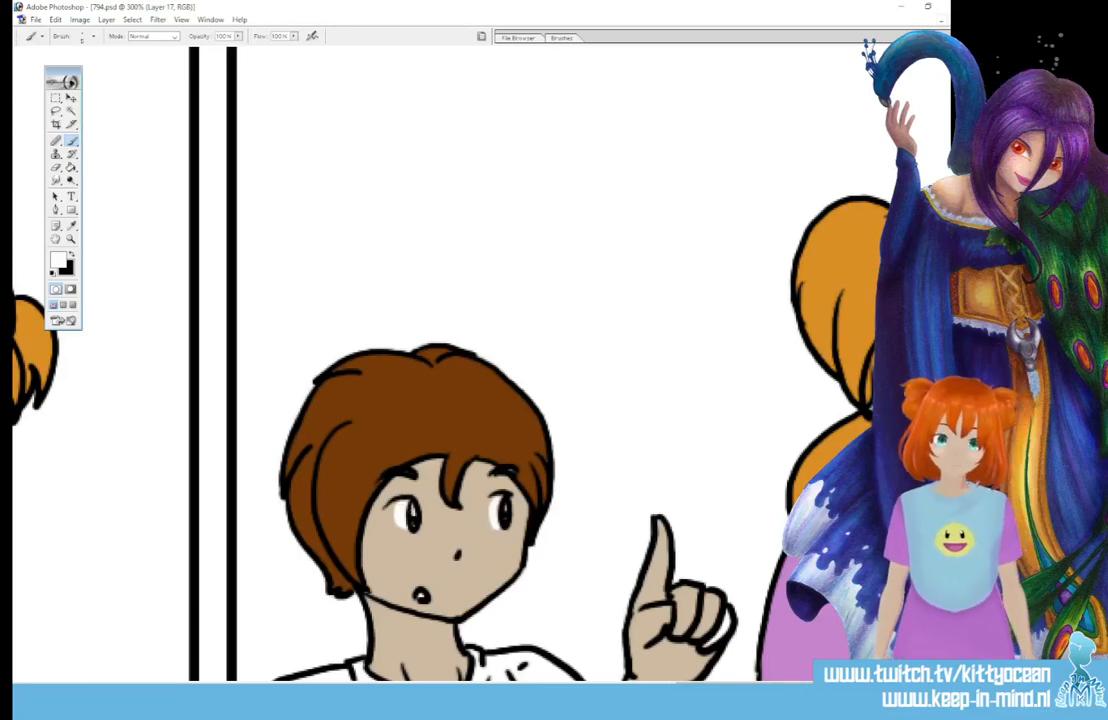
- Sample the light blue of the girl's shirt and brush it into the irises of her eyes
left_click(71, 227)
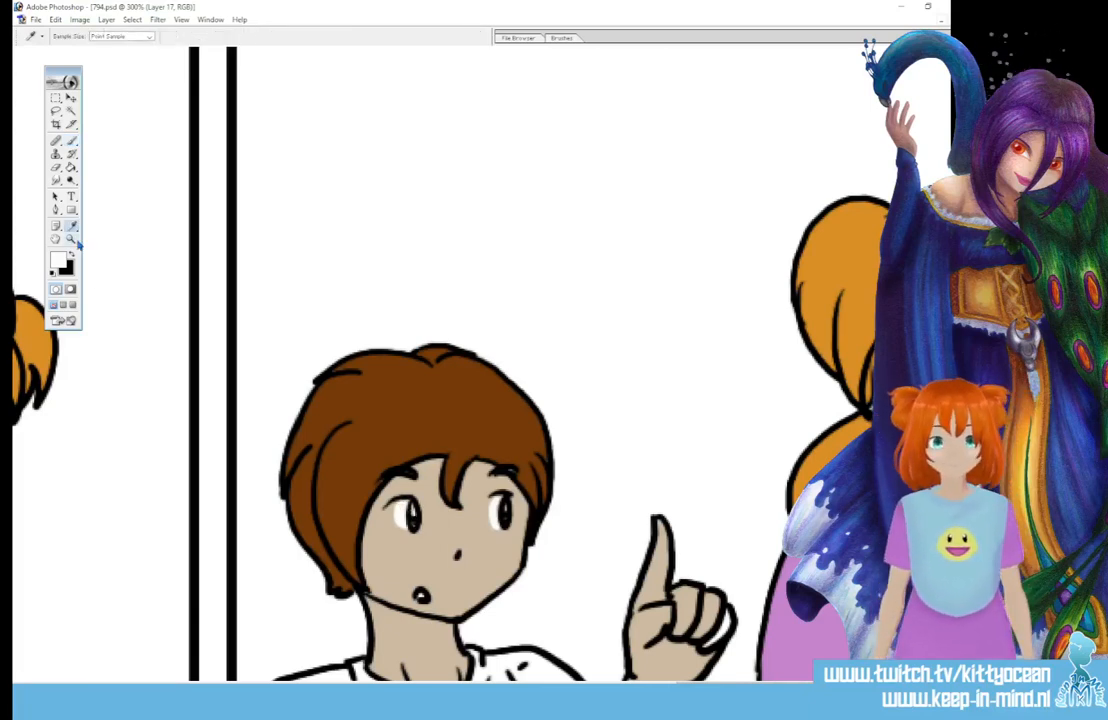
left_click(900, 620)
key("b")
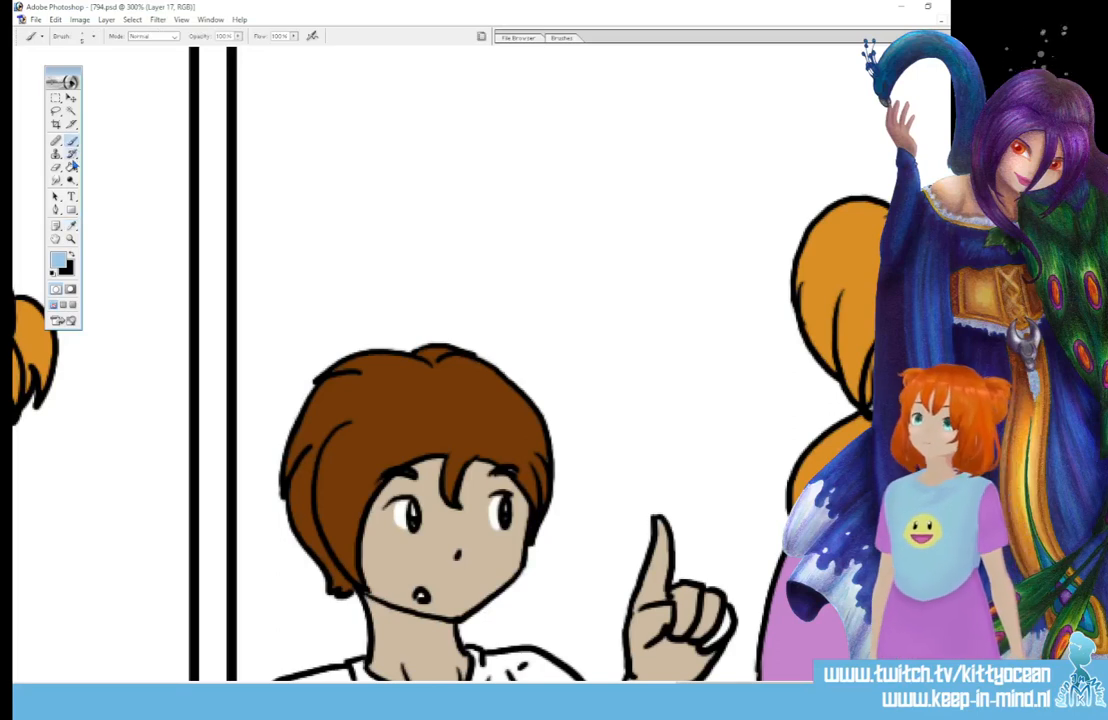
scroll(633, 383, "right", 5)
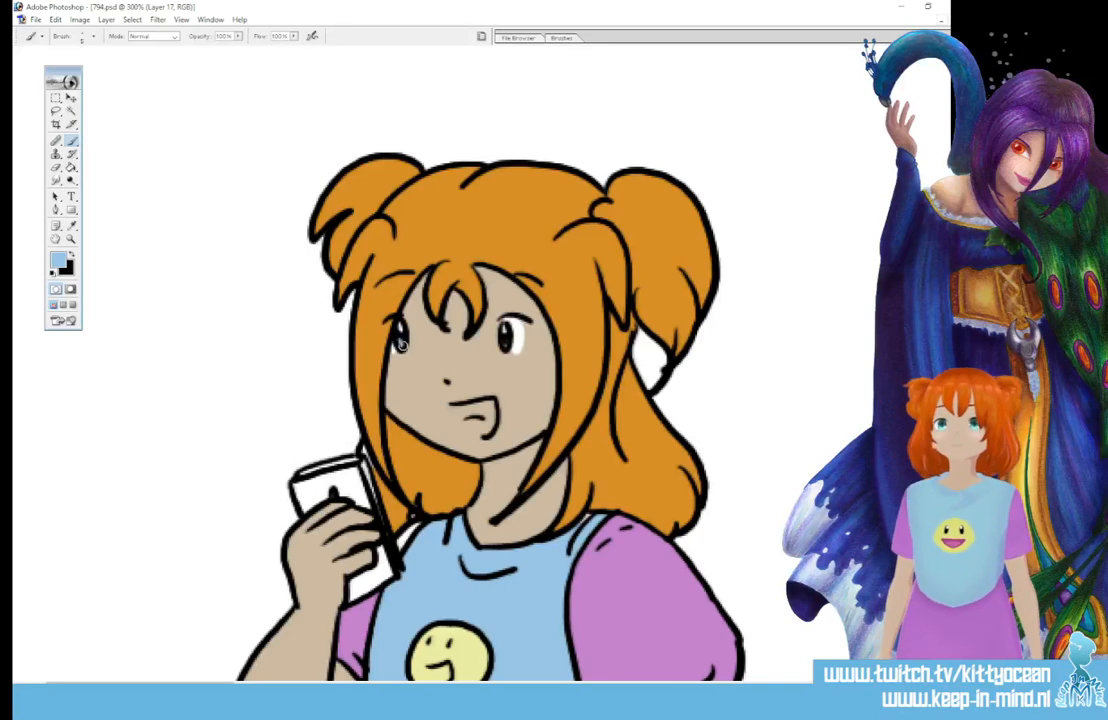
- Choose a magenta pink and paint the open mouths of the girl and her shirt's smiley in the first panel
left_click(59, 261)
left_click(591, 116)
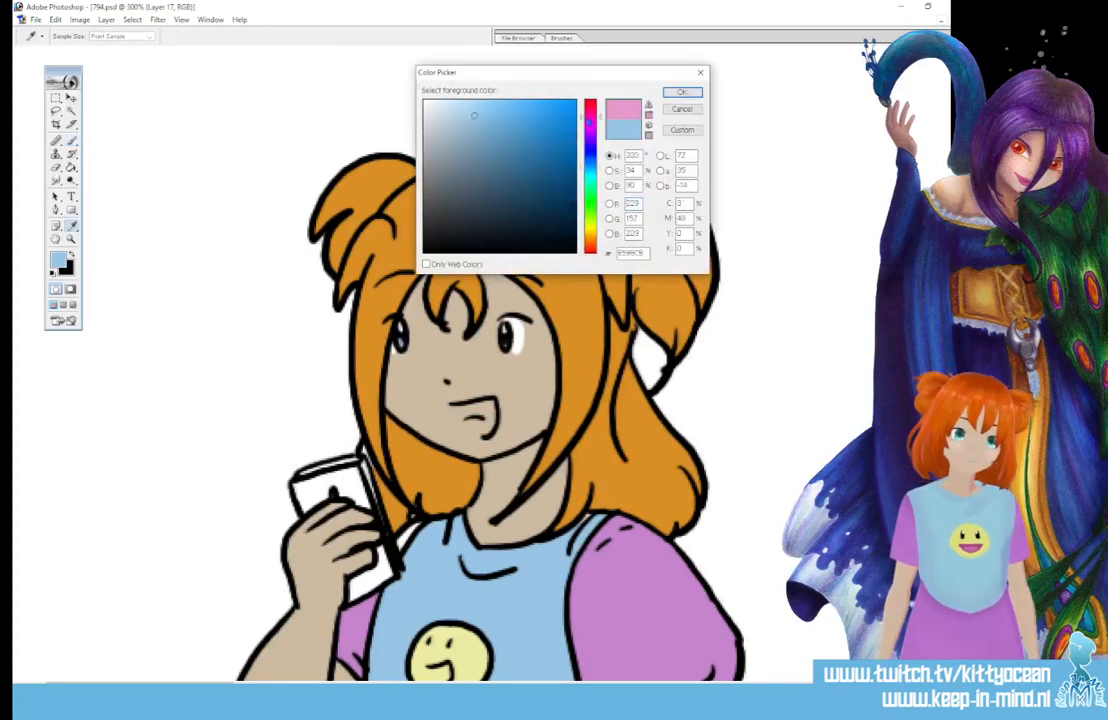
left_click(531, 133)
left_click(682, 92)
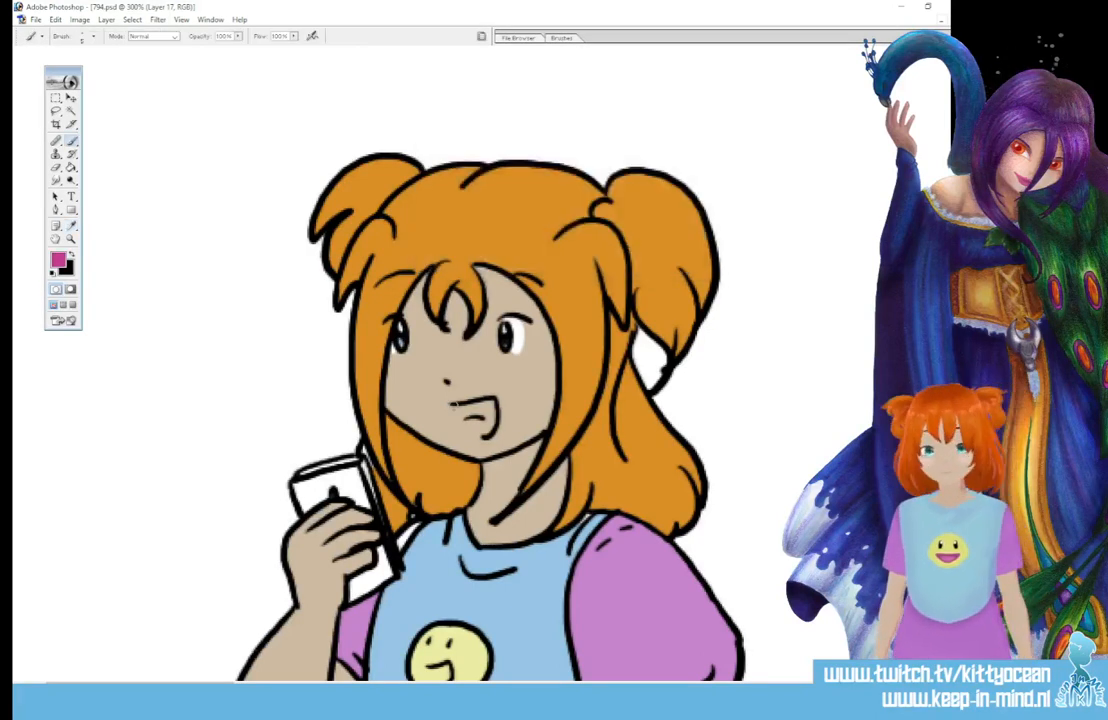
mouse_move(454, 406)
left_mouse_down()
mouse_move(489, 427)
mouse_move(493, 399)
mouse_move(461, 405)
left_mouse_up()
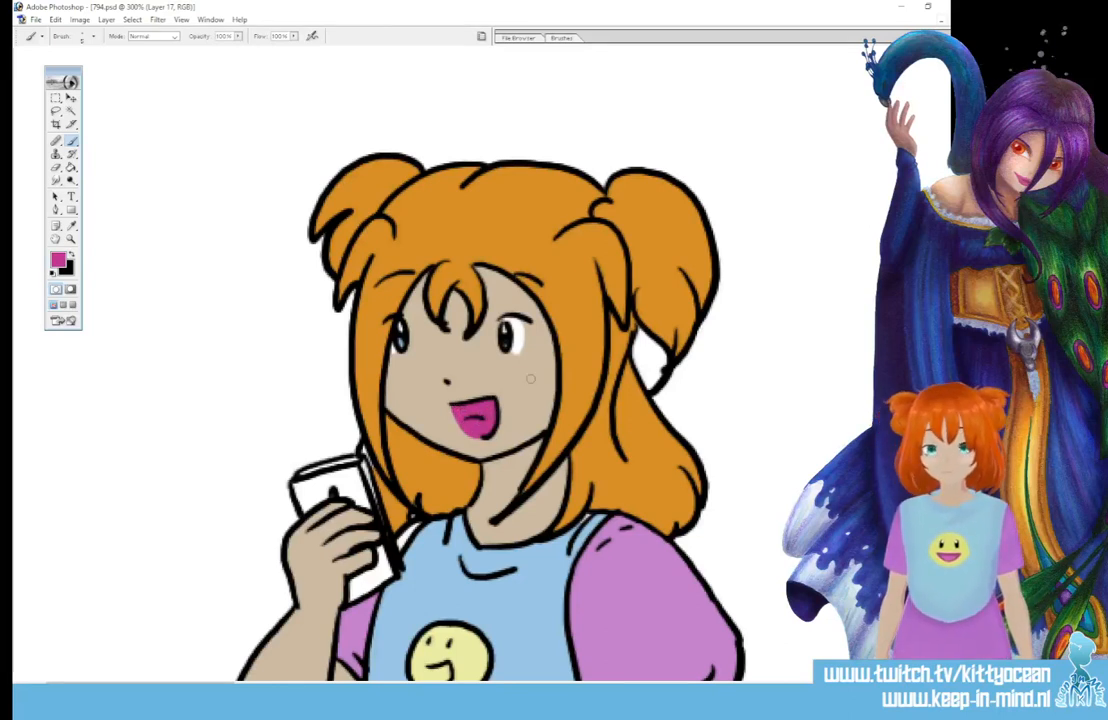
scroll(531, 379, "down", 4)
mouse_move(430, 497)
left_mouse_down()
mouse_move(437, 508)
mouse_move(446, 498)
mouse_move(436, 499)
left_mouse_up()
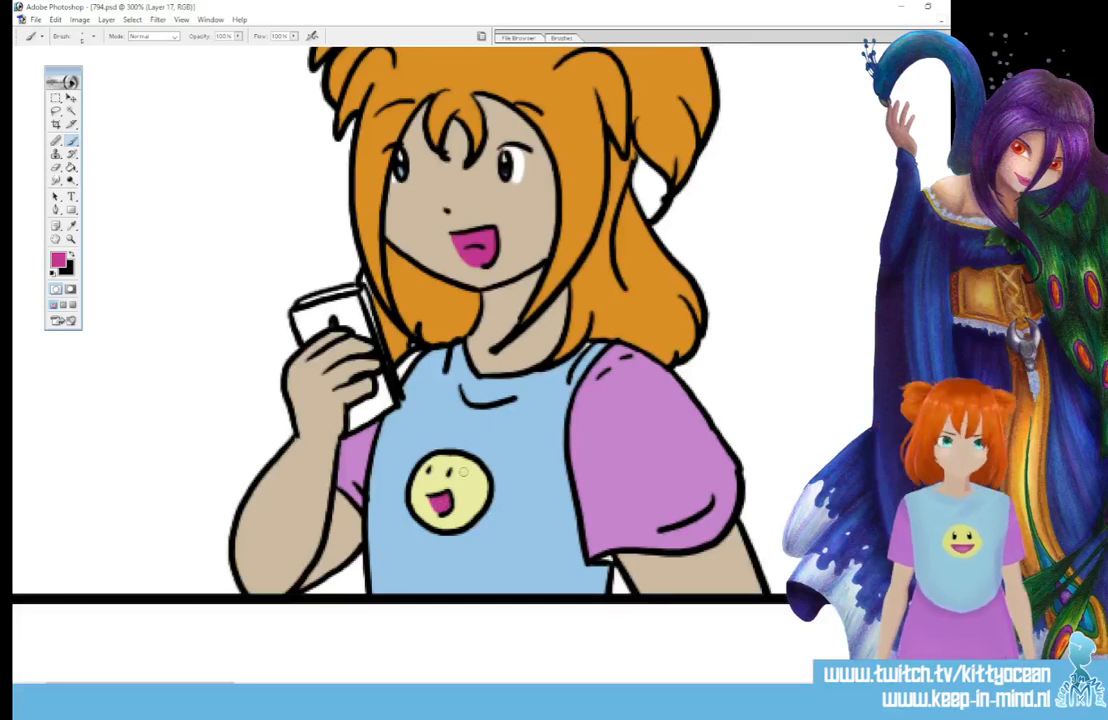
- Paint magenta pink into the open mouths of the girl in panels two and three and the boy in panel four
scroll(462, 470, "right", 10)
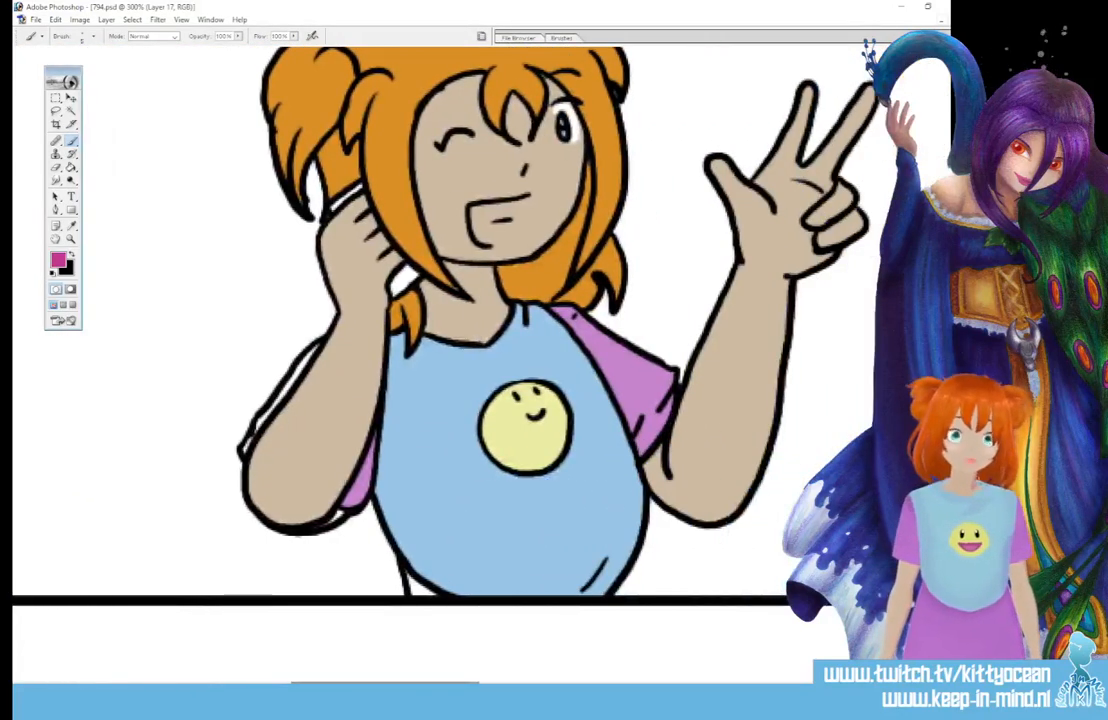
mouse_move(468, 205)
left_mouse_down()
mouse_move(488, 245)
mouse_move(515, 230)
mouse_move(509, 203)
mouse_move(478, 208)
mouse_move(492, 228)
mouse_move(497, 215)
left_mouse_up()
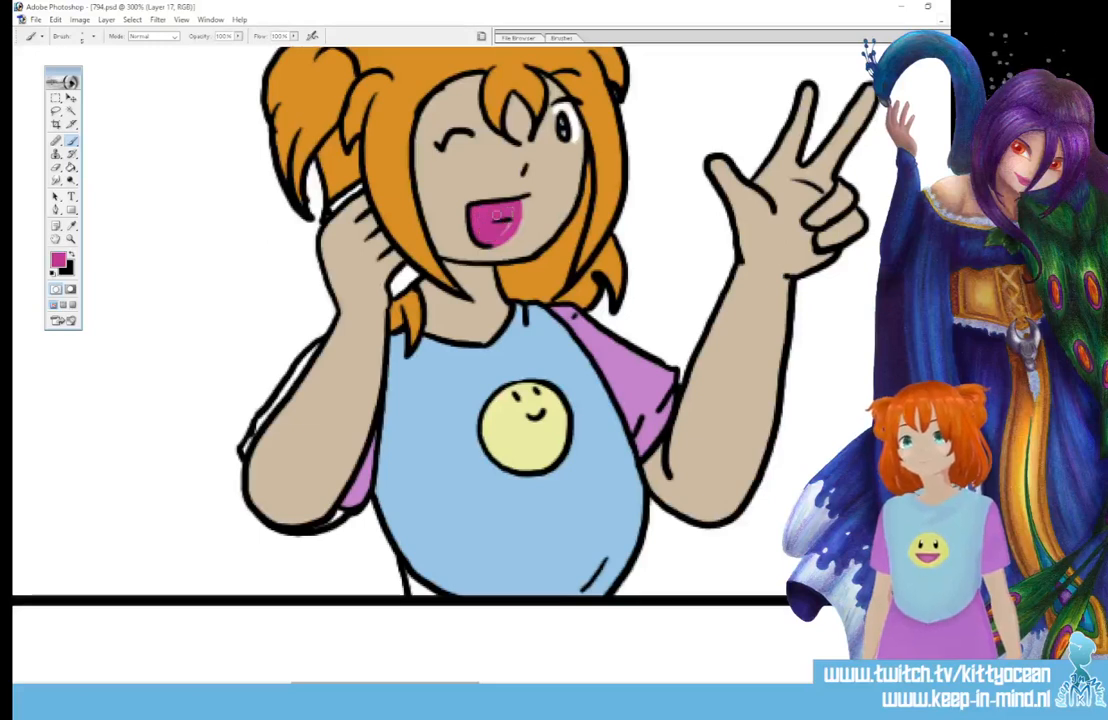
left_click_drag(477, 679, 666, 625)
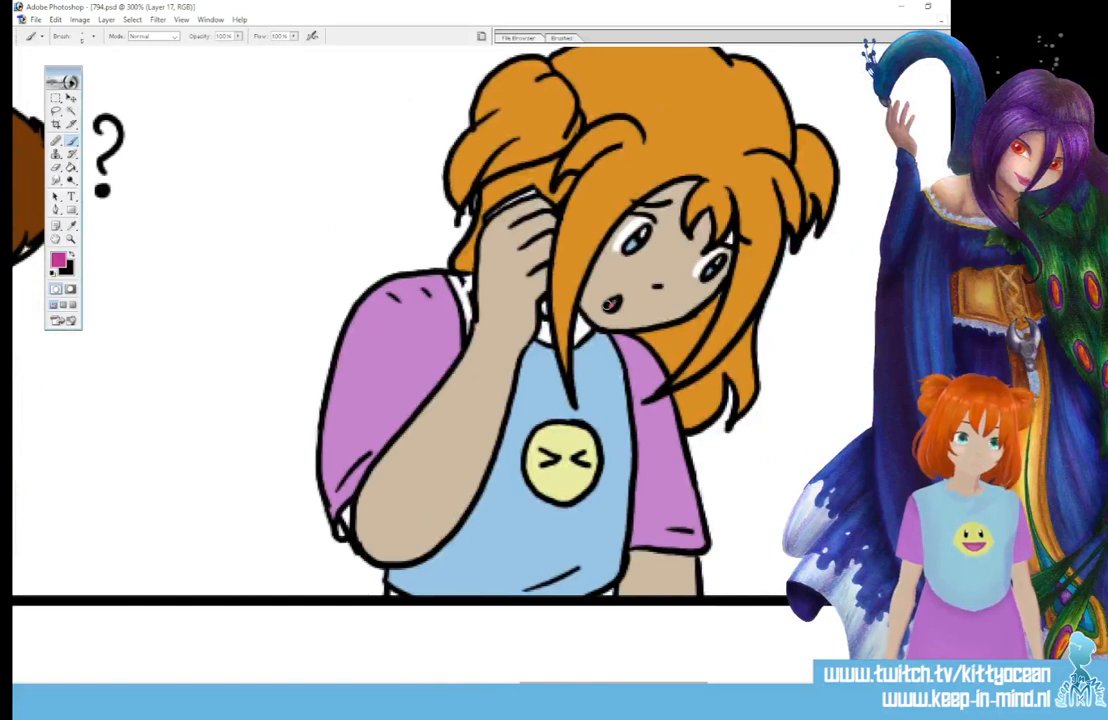
left_click_drag(540, 682, 722, 680)
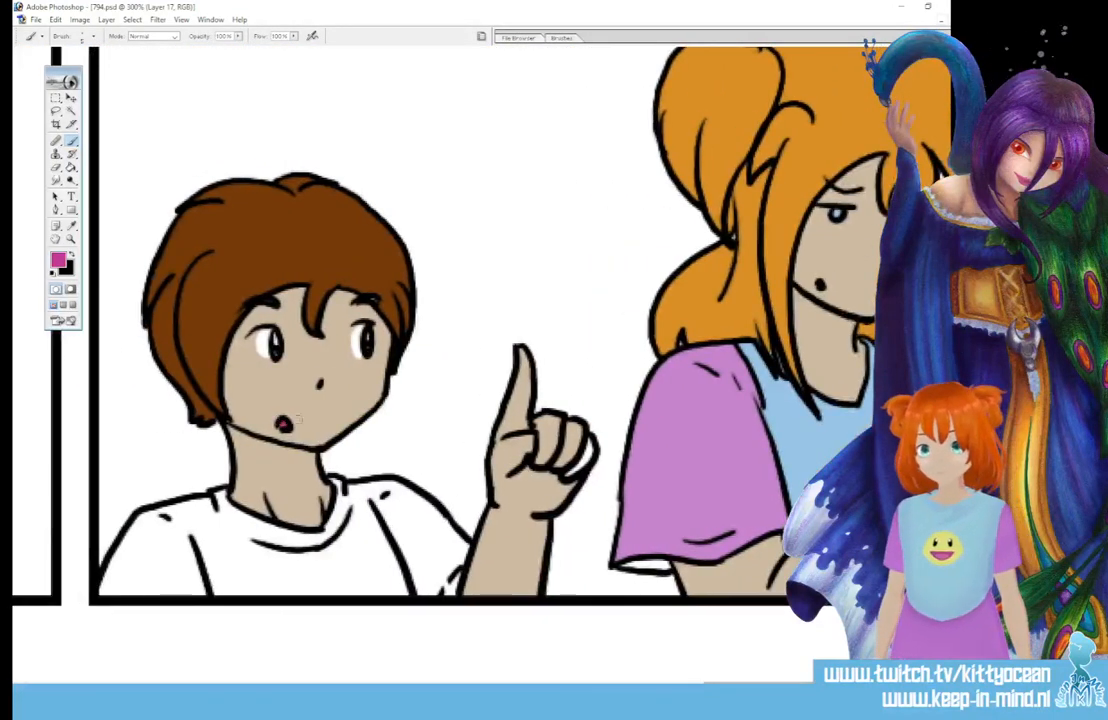
left_click(285, 425)
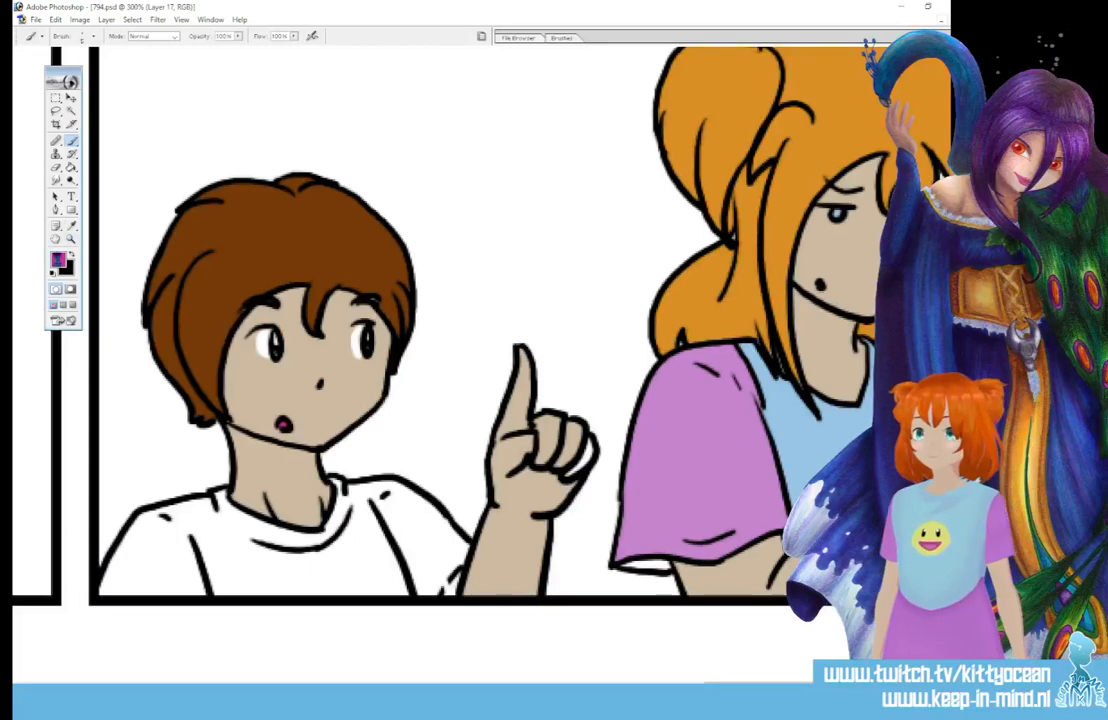
- Choose the dark green 28702C and brush it into the irises of the boy's eyes in panel four
left_click(57, 259)
left_click(590, 203)
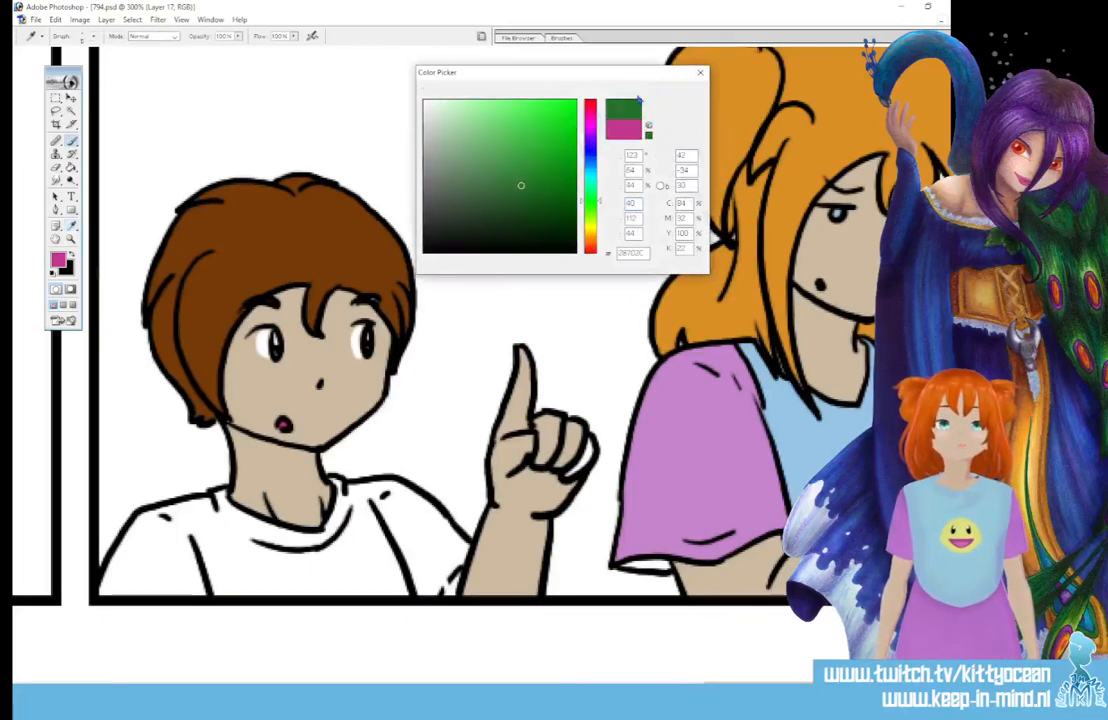
key("Return")
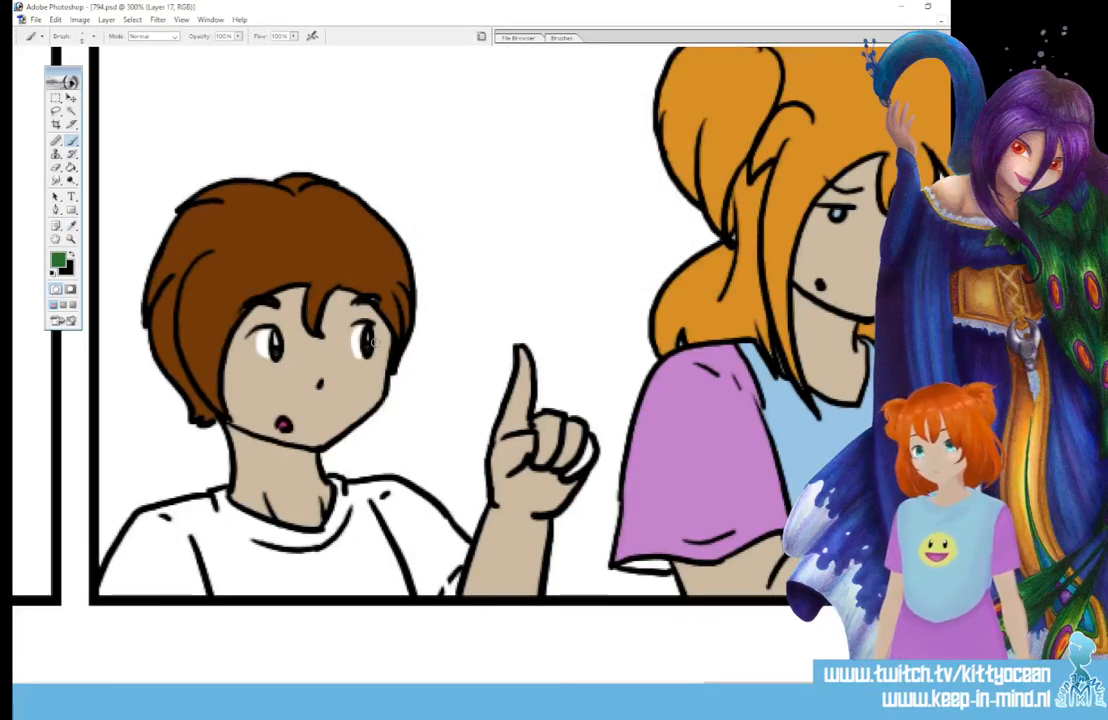
- Sample the beige skin tone and paint the uncoloured gap on the boy's little finger in panel four
left_click(71, 224)
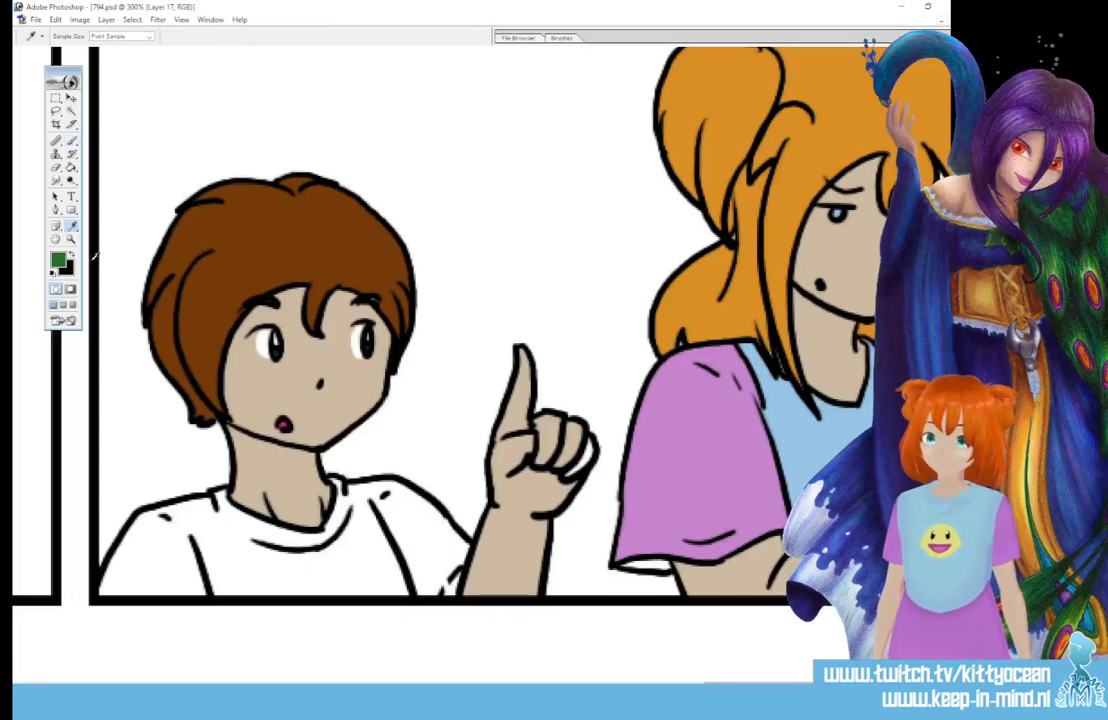
left_click(245, 298)
left_click(72, 142)
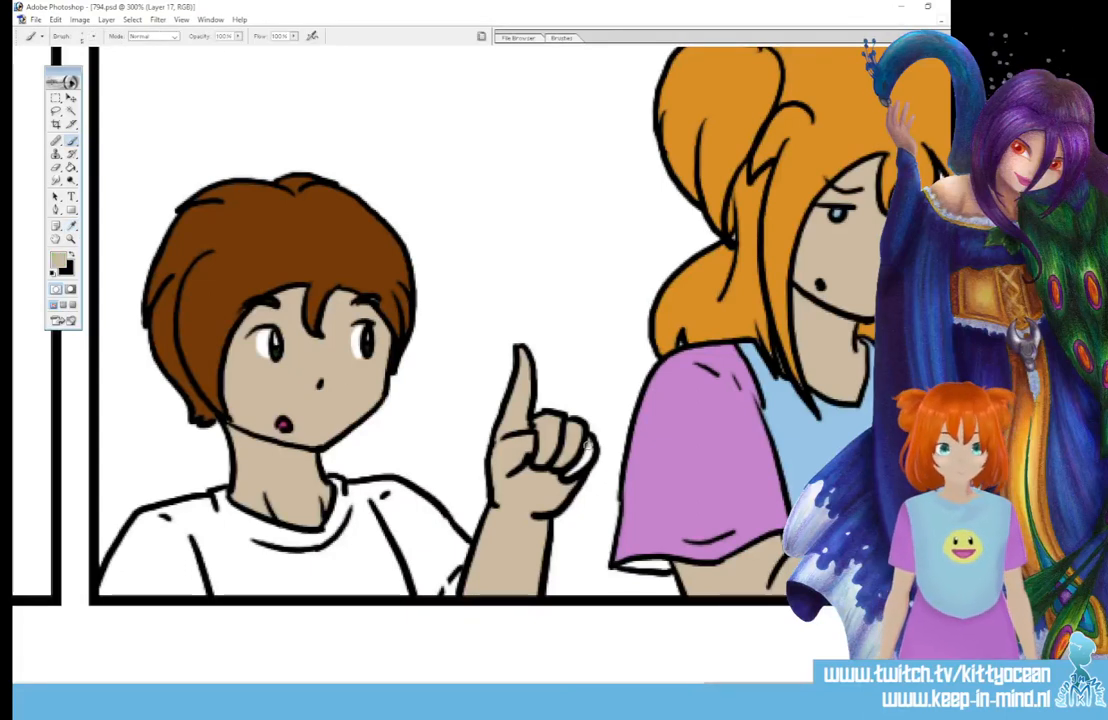
left_click_drag(588, 448, 577, 469)
left_click_drag(728, 688, 787, 688)
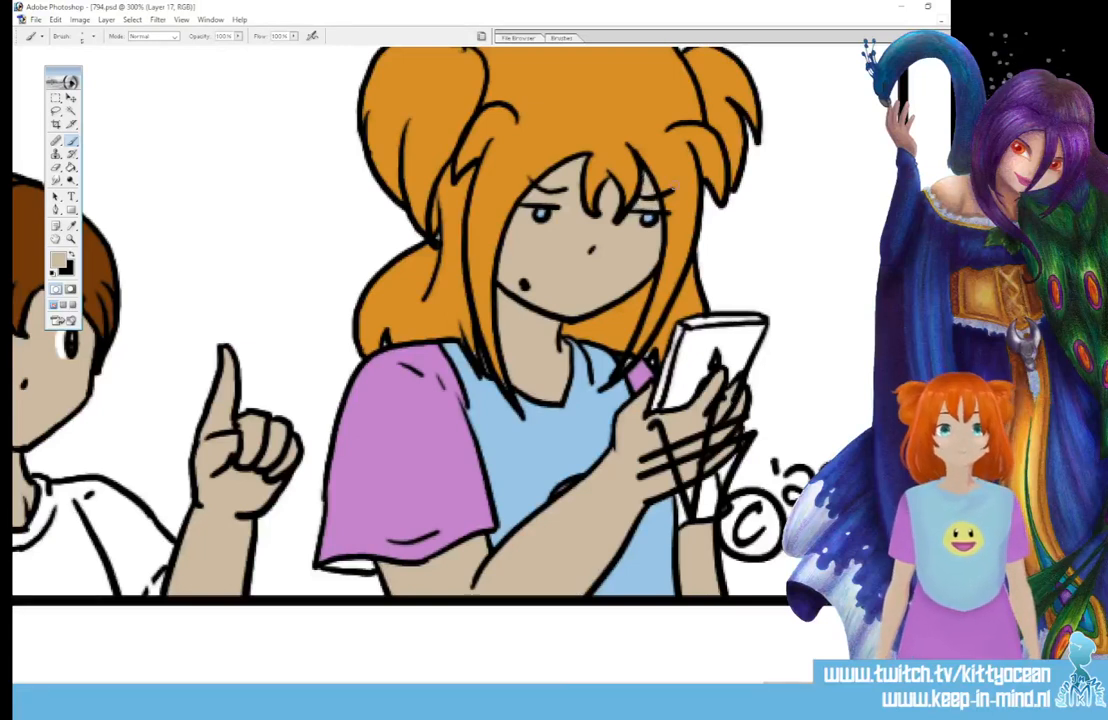
- Brush skin tone into the gaps at the girl's neck and elbow in panel three and below her sleeve in panel two
left_click_drag(800, 687, 540, 687)
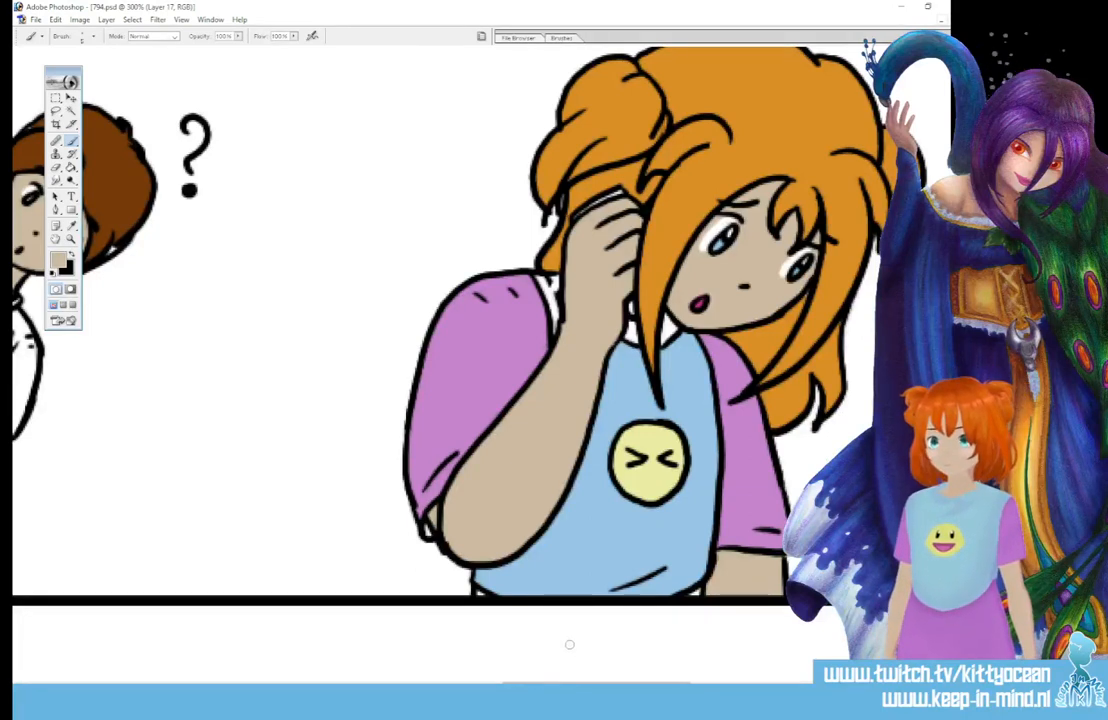
left_click_drag(570, 688, 557, 688)
mouse_move(625, 687)
left_mouse_down()
mouse_move(614, 687)
mouse_move(675, 687)
left_mouse_up()
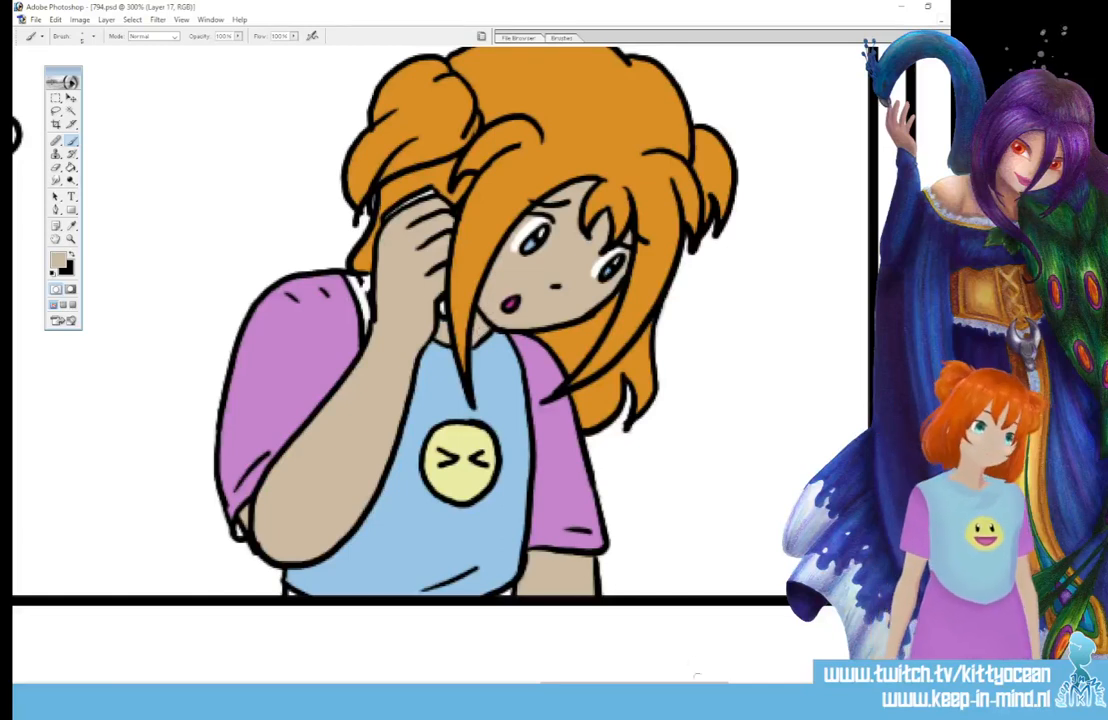
left_click_drag(695, 685, 453, 685)
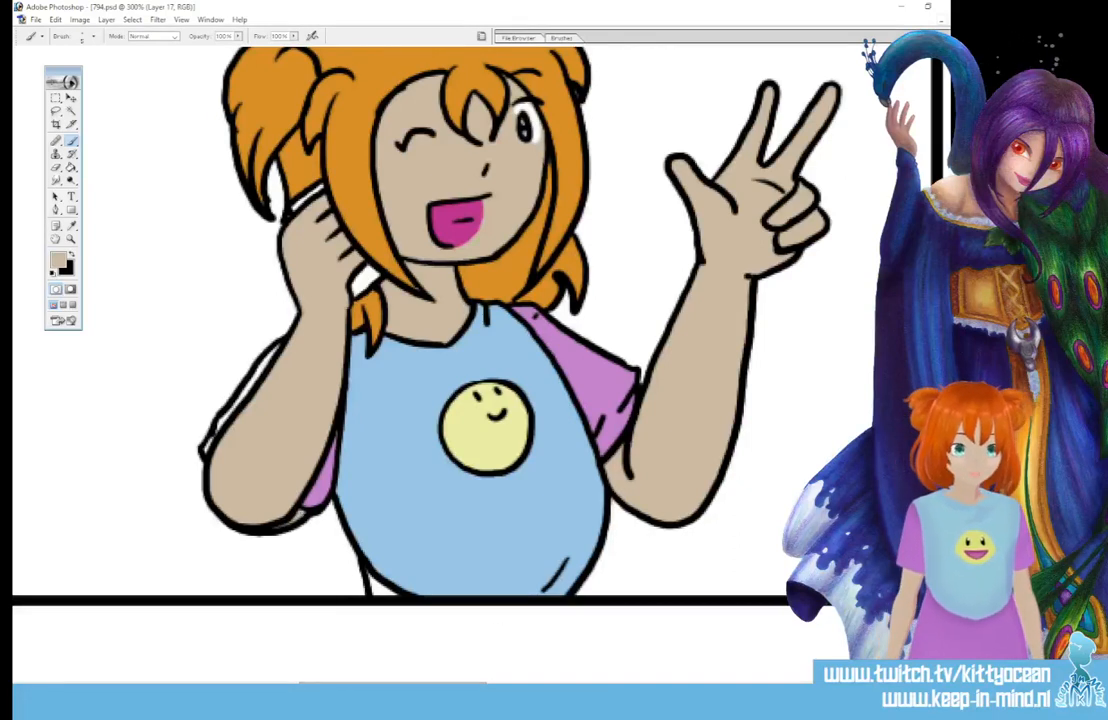
left_click_drag(460, 685, 480, 685)
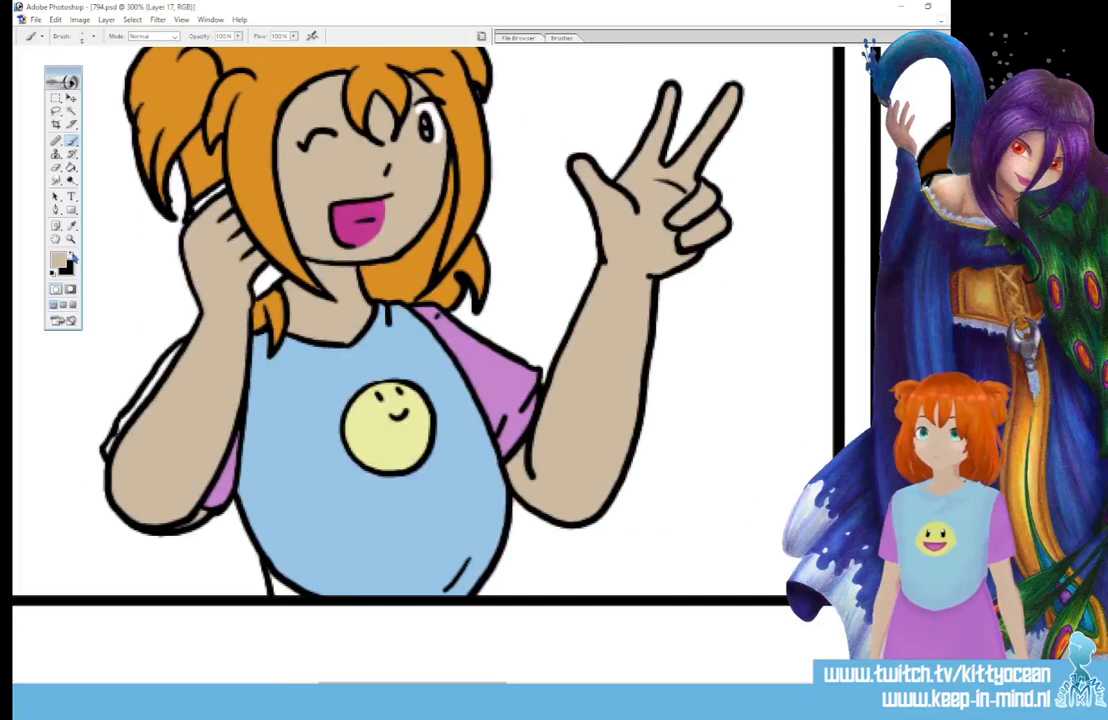
- Draw the missing black skirt outline beneath the girl's shirt hem in panel two, and restore the skin tone as foreground colour
left_click(72, 256)
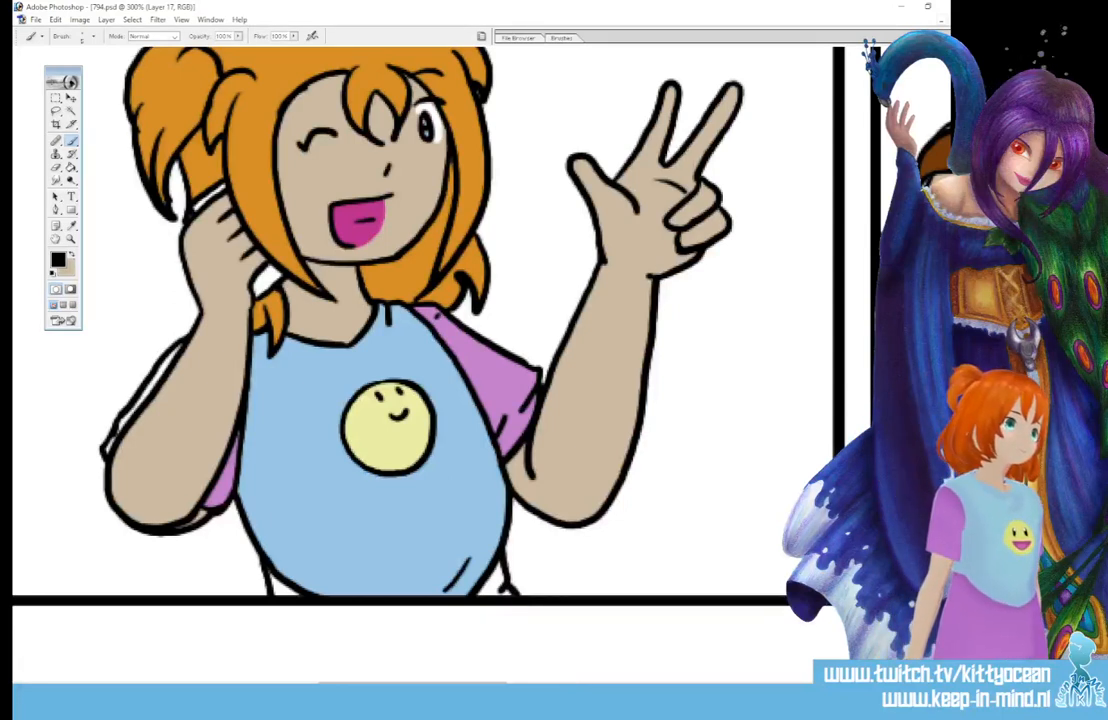
key("ctrl+shift+alt+n")
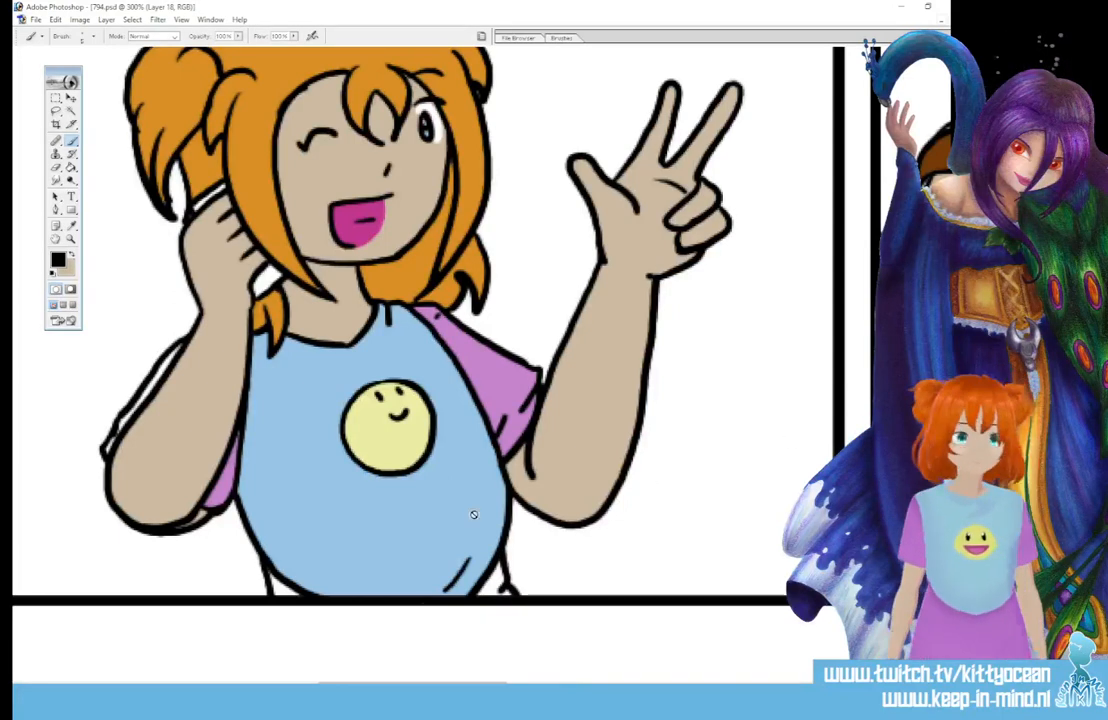
scroll(420, 320, "left", 6)
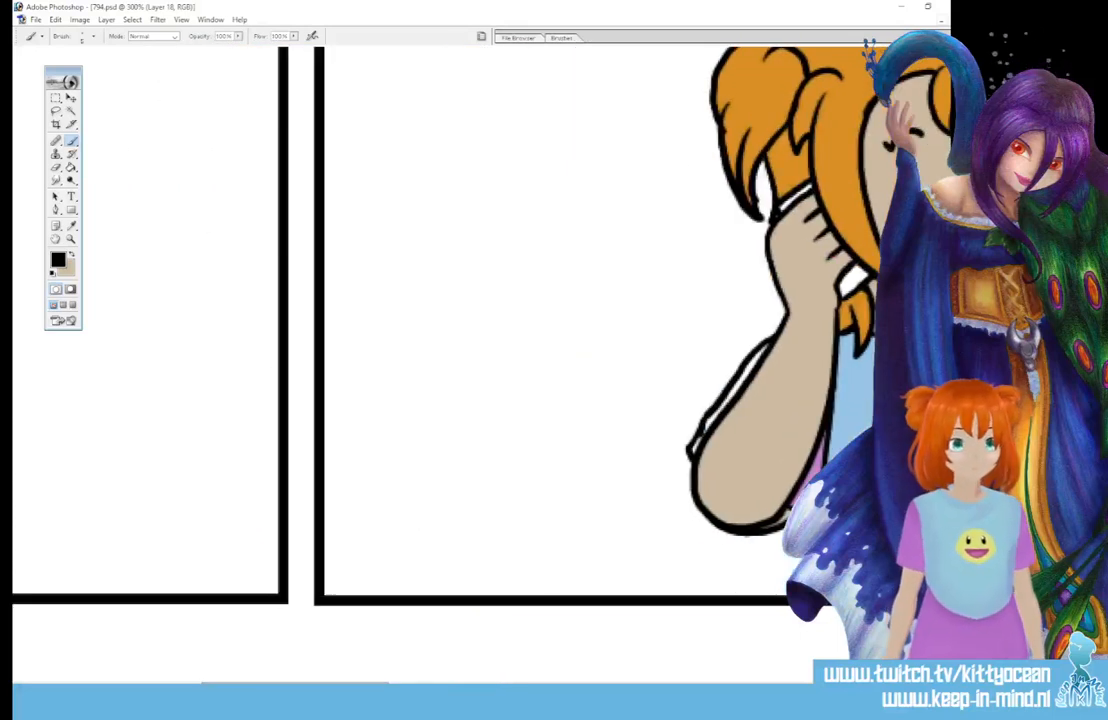
key("x")
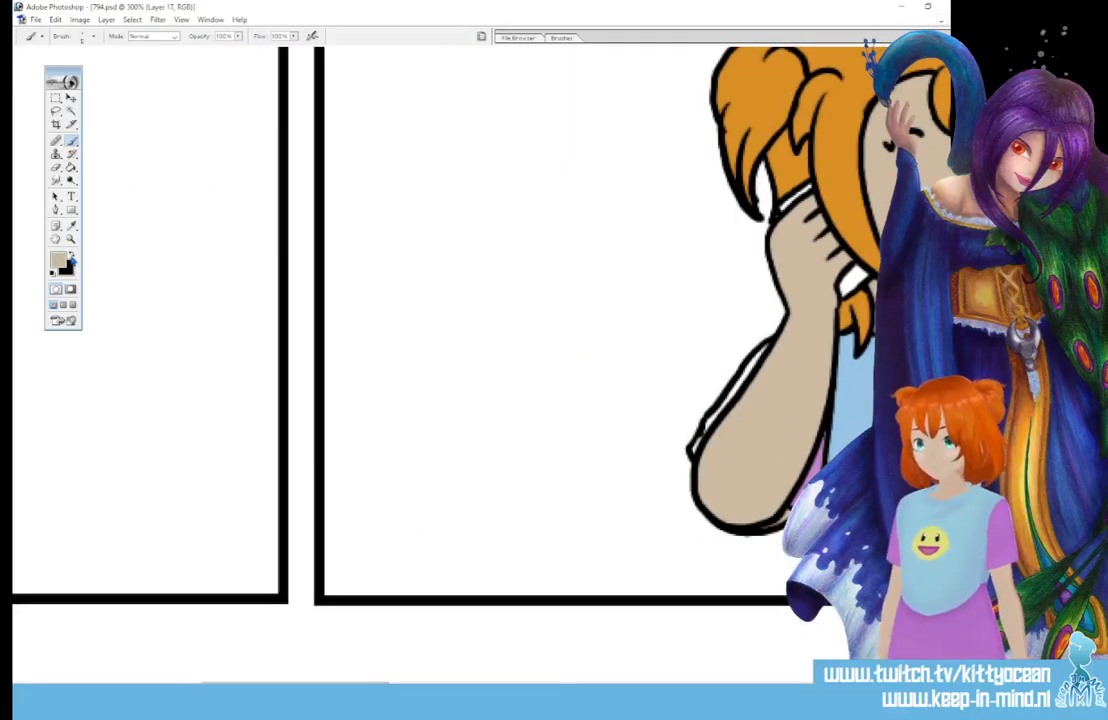
- Sample the purple of the girl's sleeve and paint the sleeve gap beside her phone in panel one
mouse_move(417, 668)
left_mouse_down()
mouse_move(131, 668)
mouse_move(193, 676)
left_mouse_up()
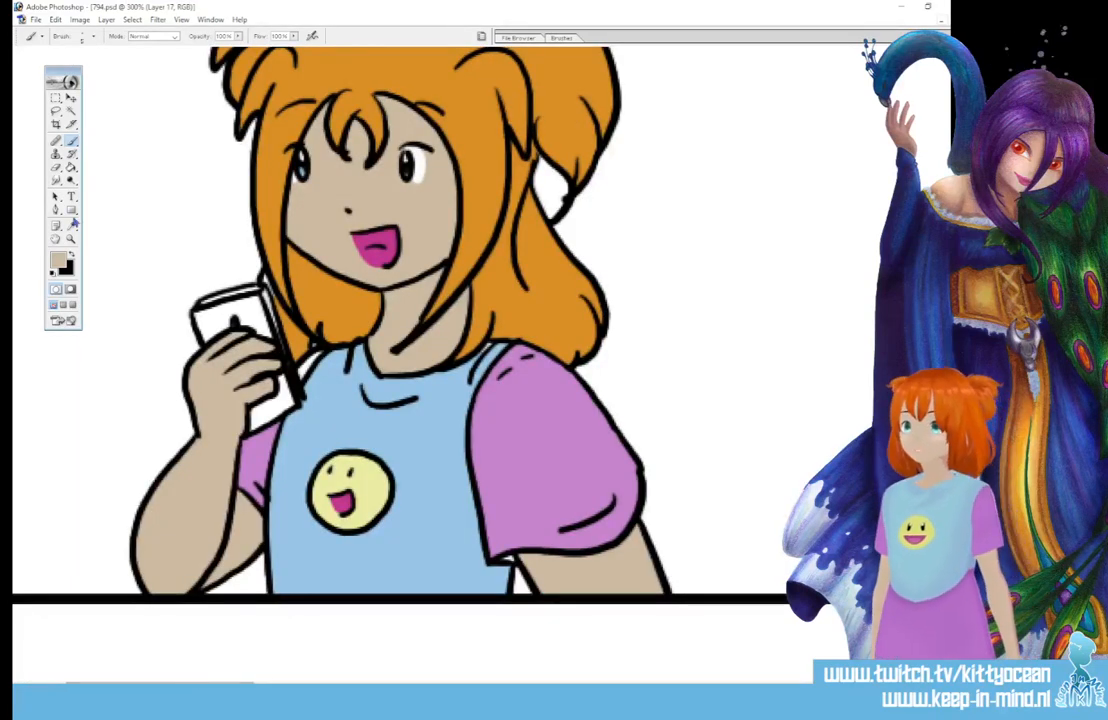
left_click(72, 224)
left_click(250, 460)
left_click(70, 140)
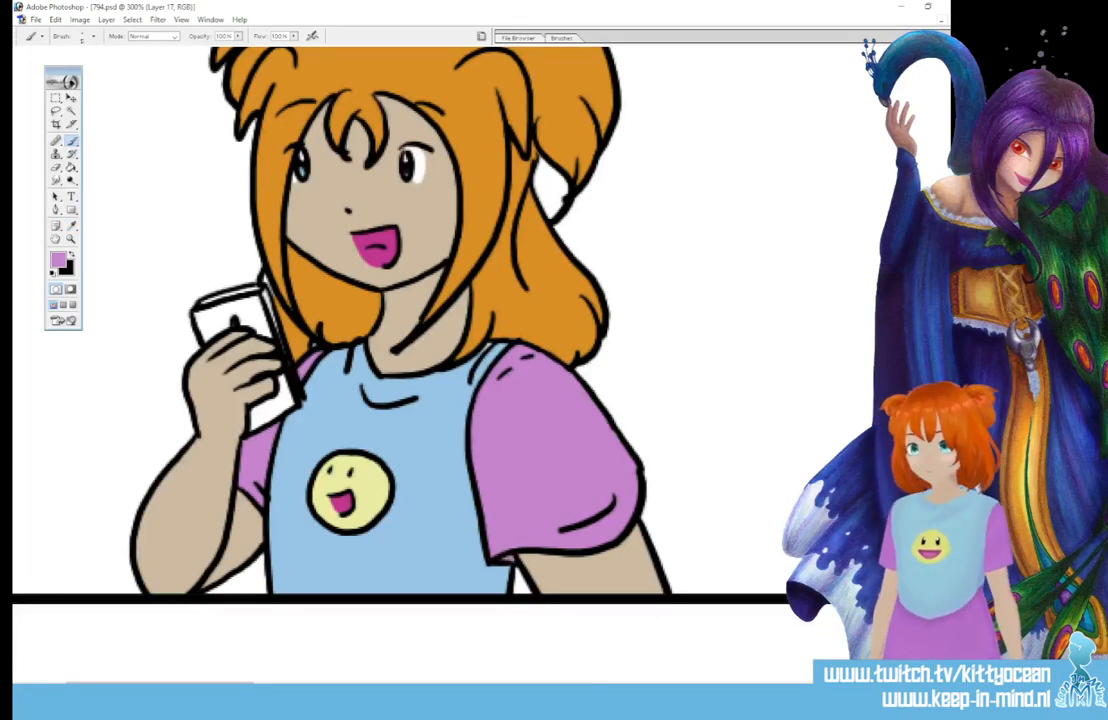
- Paint purple into the sleeve strip behind the girl's raised arm and into both skirt corners in panel two
scroll(362, 425, "right", 10)
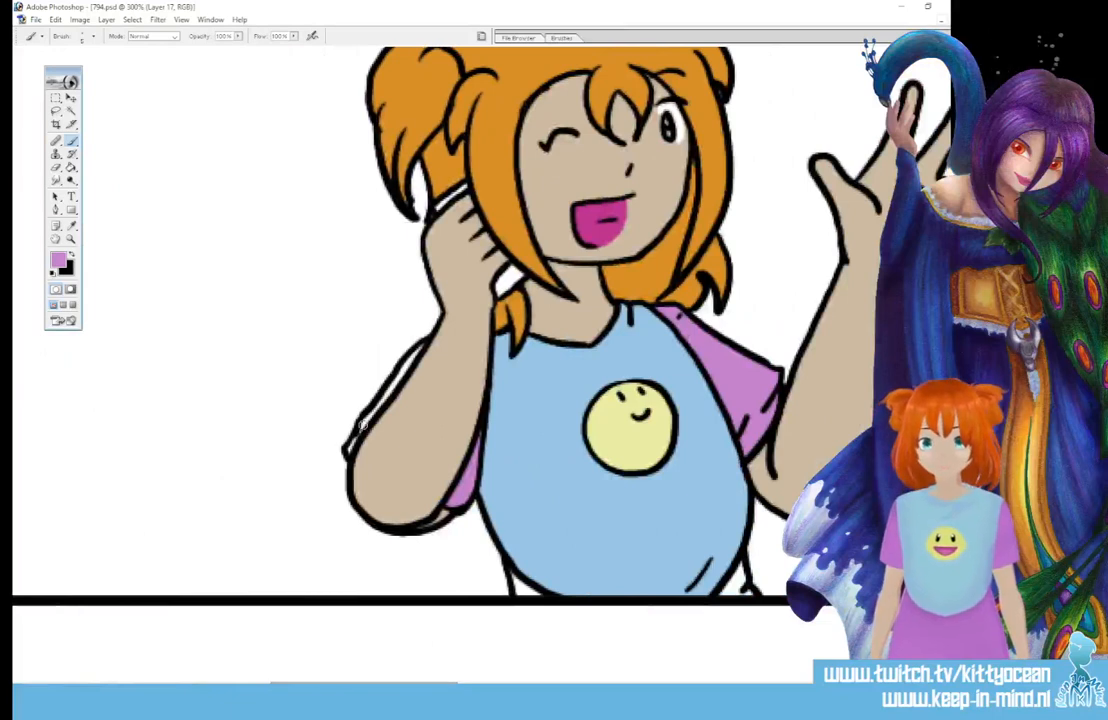
left_click_drag(362, 425, 423, 343)
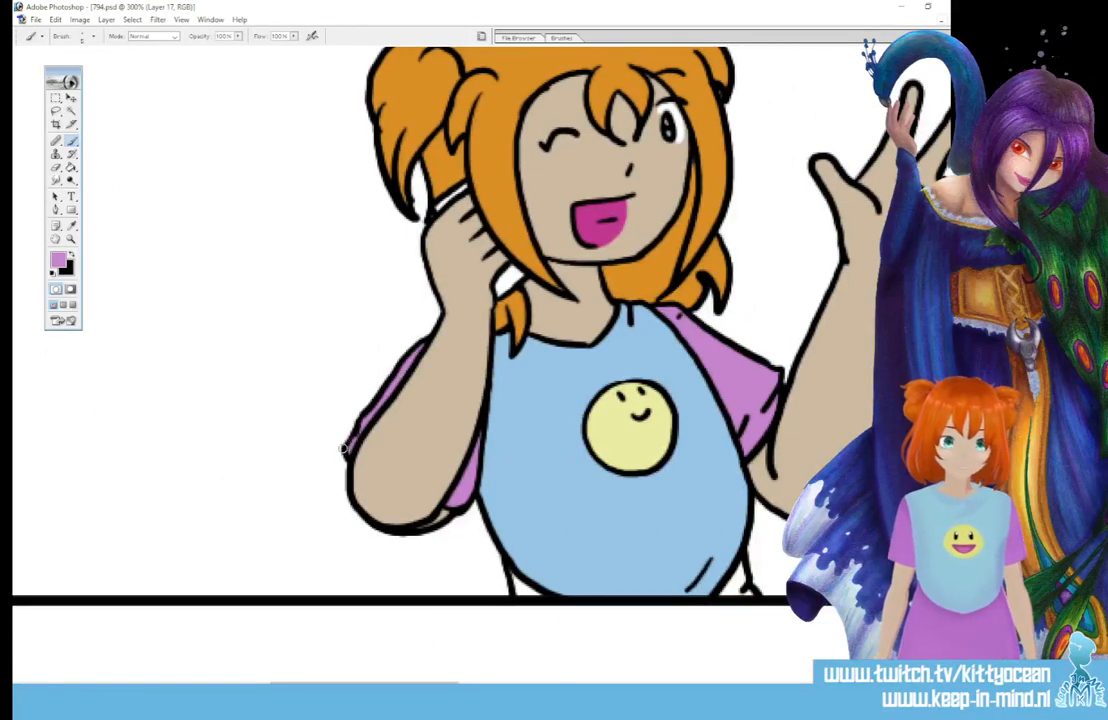
mouse_move(507, 562)
left_mouse_down()
mouse_move(518, 590)
mouse_move(535, 597)
left_mouse_up()
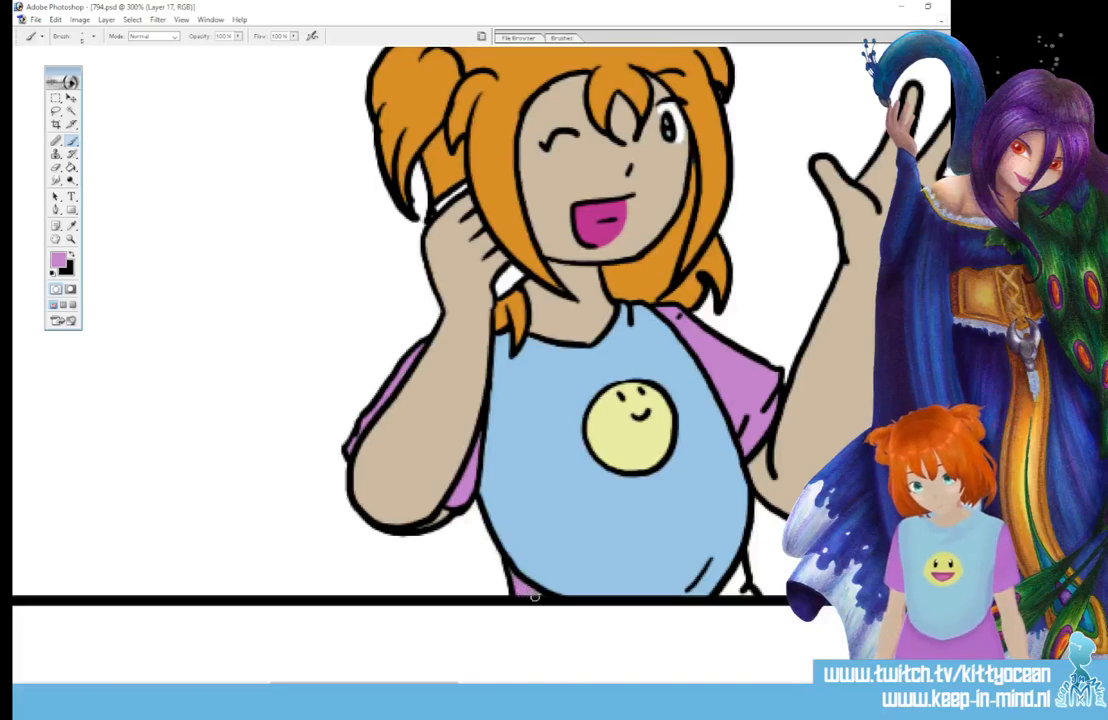
mouse_move(722, 588)
left_mouse_down()
mouse_move(737, 572)
mouse_move(743, 590)
left_mouse_up()
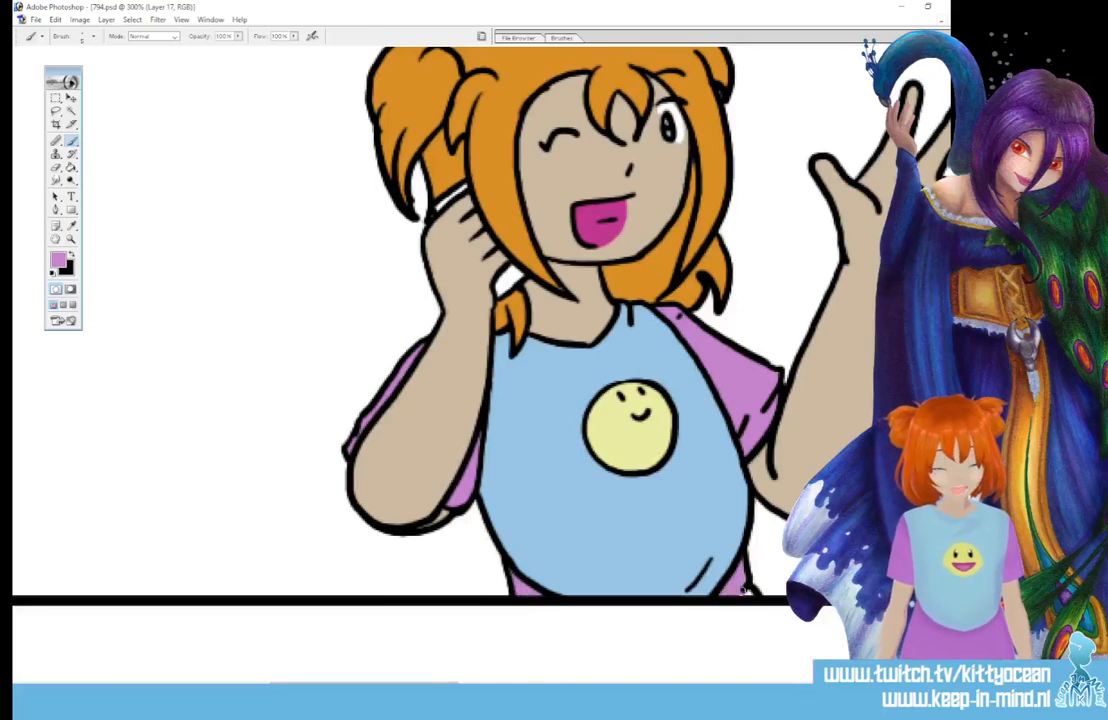
- Fill the purple gaps at the girl's skirt in panel three and around her sleeves near the phone in panel four
left_click_drag(420, 688, 642, 688)
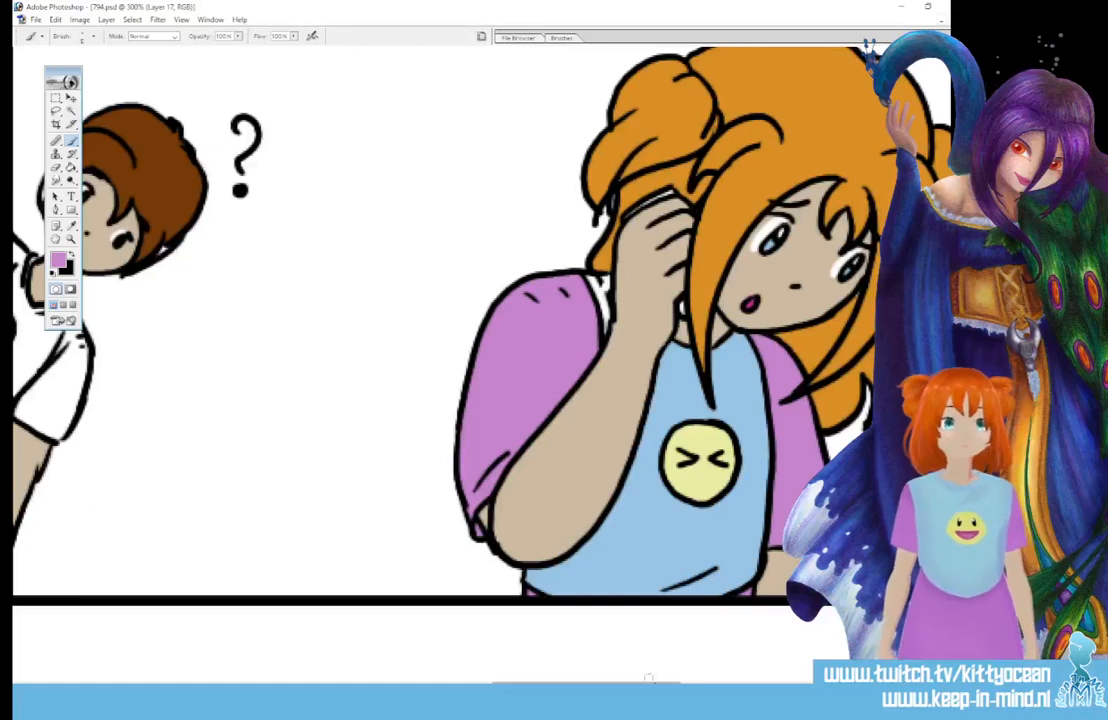
left_click_drag(643, 684, 899, 684)
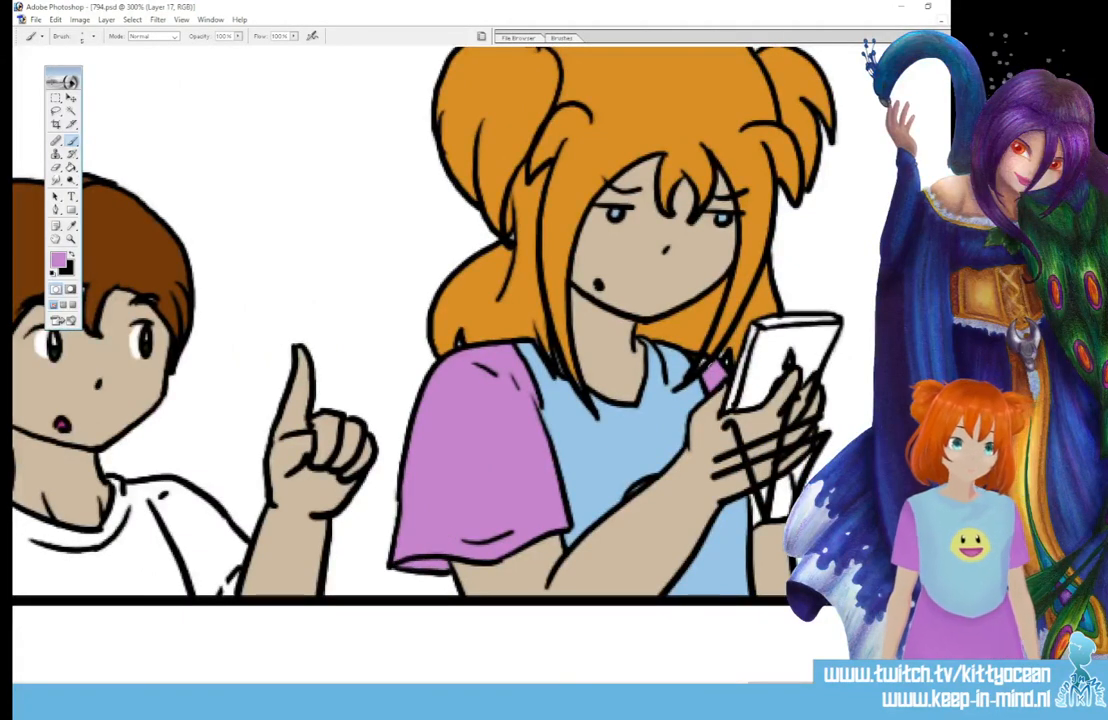
left_click_drag(712, 380, 722, 365)
mouse_move(762, 500)
left_mouse_down()
mouse_move(771, 484)
mouse_move(784, 492)
mouse_move(779, 514)
left_mouse_up()
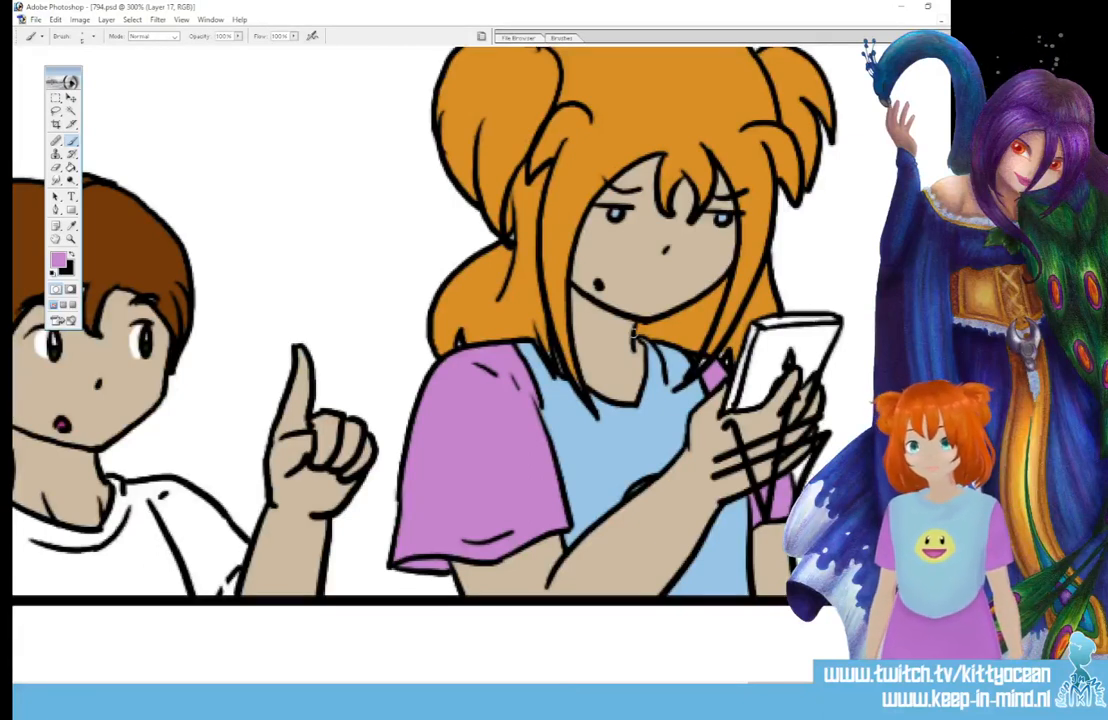
- Sample the orange of the girl's hair and touch up the uncoloured hair gaps from panel four back to panel one
key("i")
key("b")
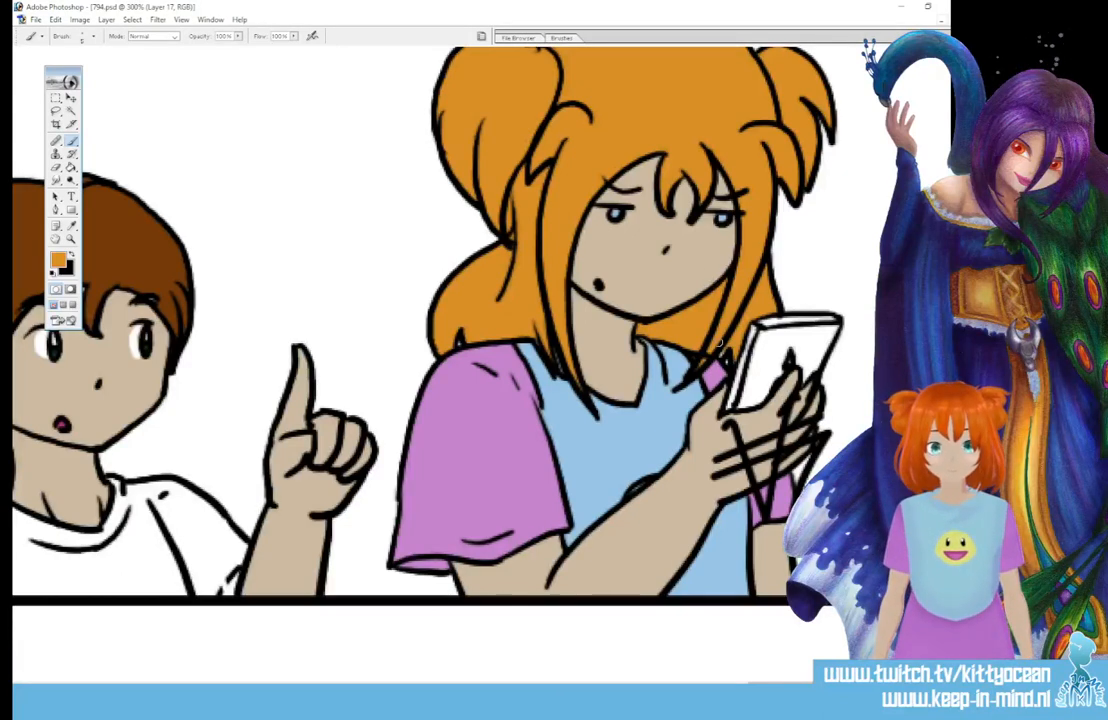
scroll(500, 360, "up", 3)
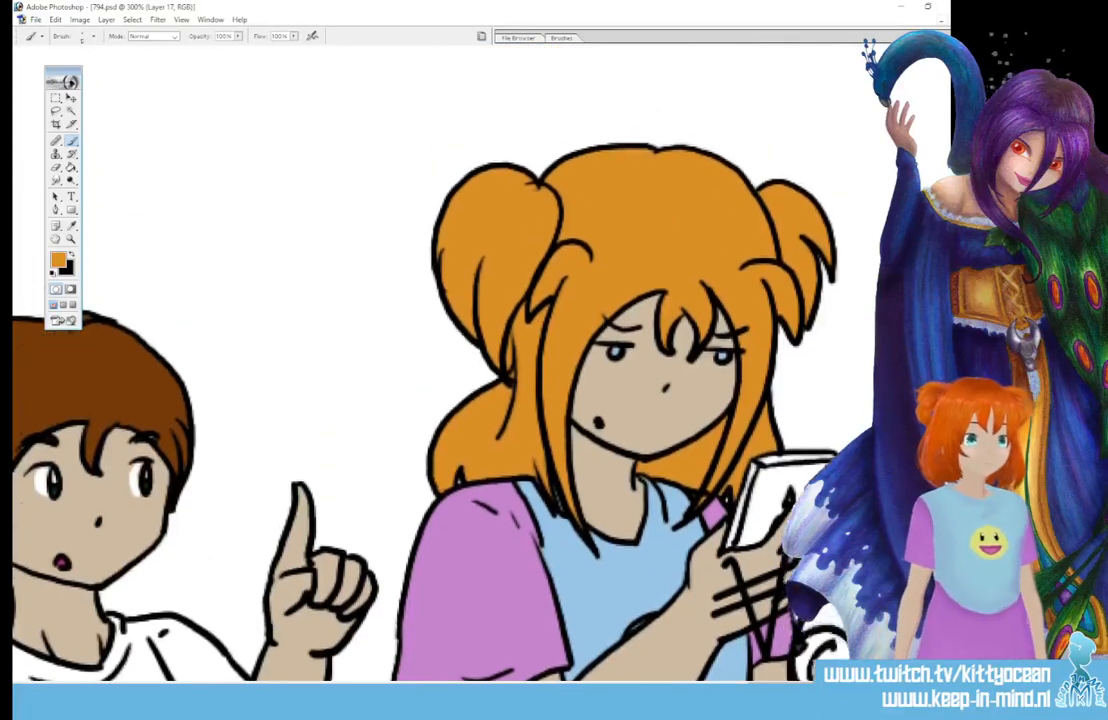
scroll(500, 360, "down", 2)
left_click_drag(795, 686, 593, 670)
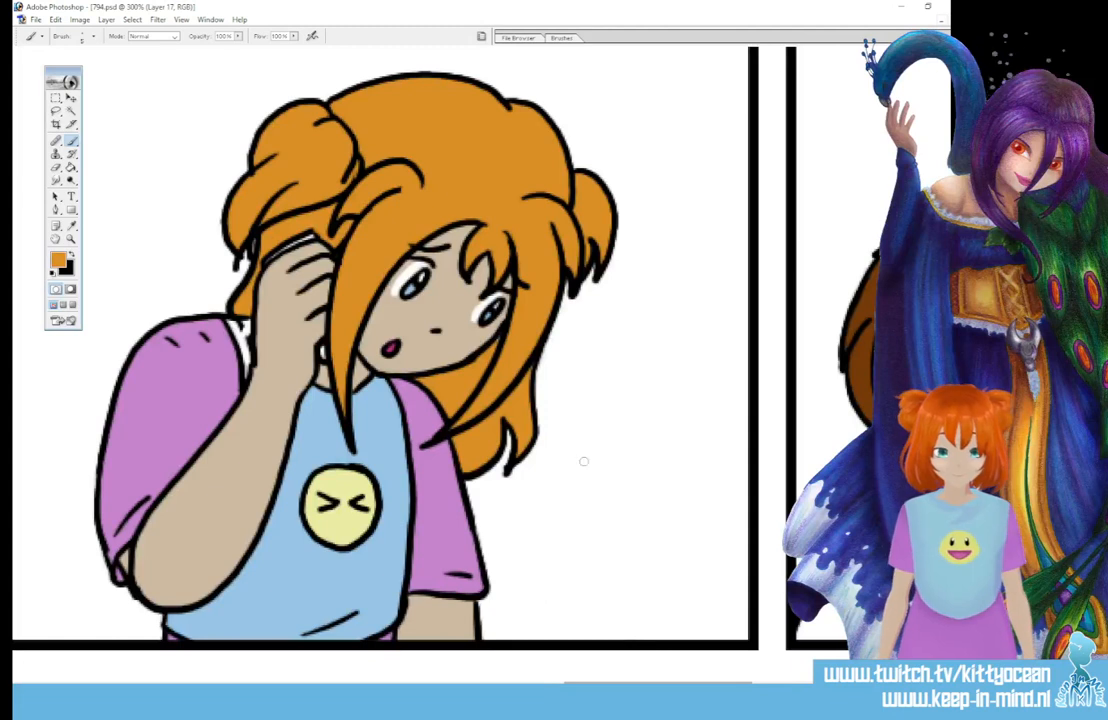
scroll(420, 340, "left", 10)
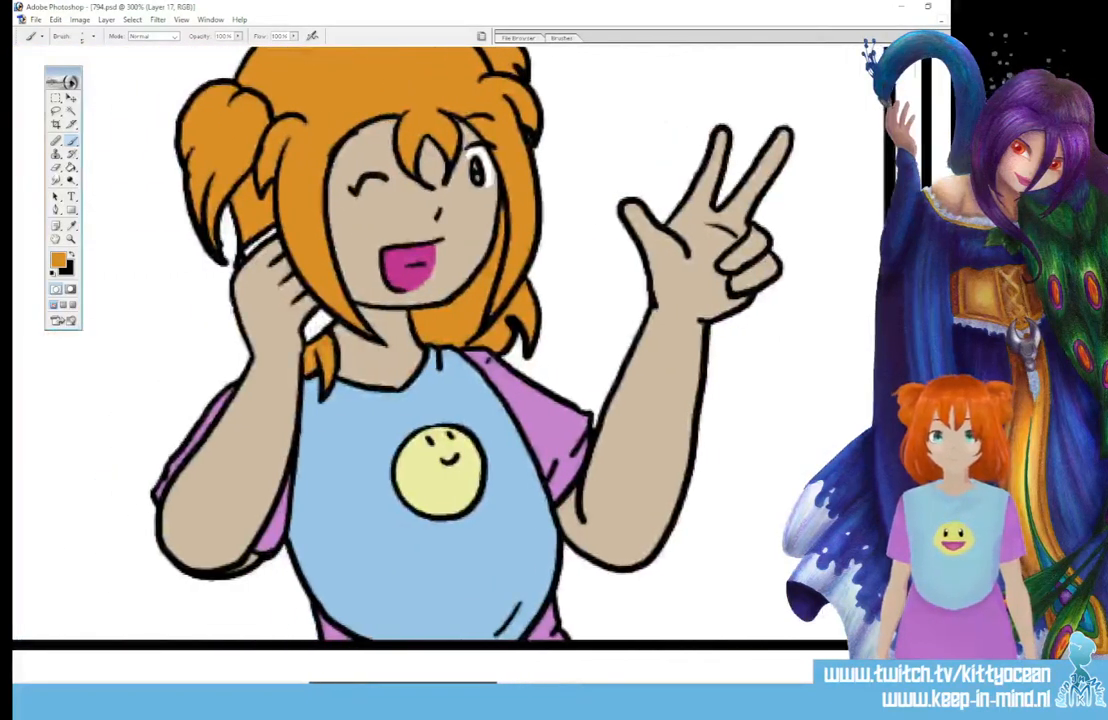
left_click_drag(403, 686, 402, 686)
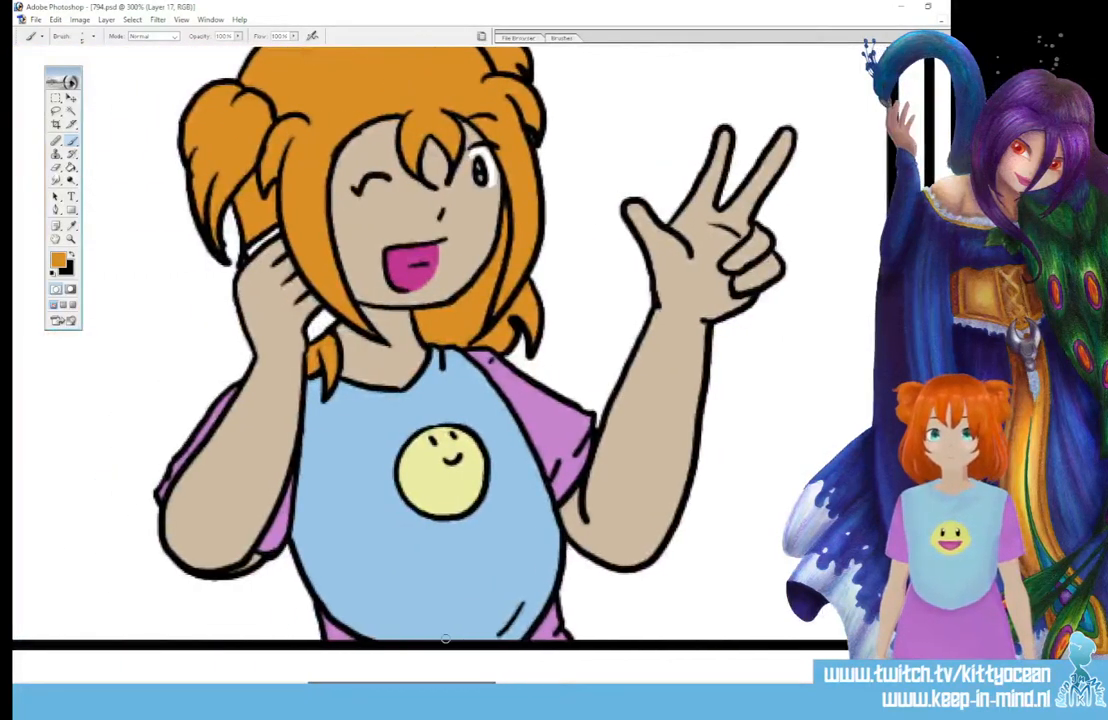
scroll(430, 360, "up", 4)
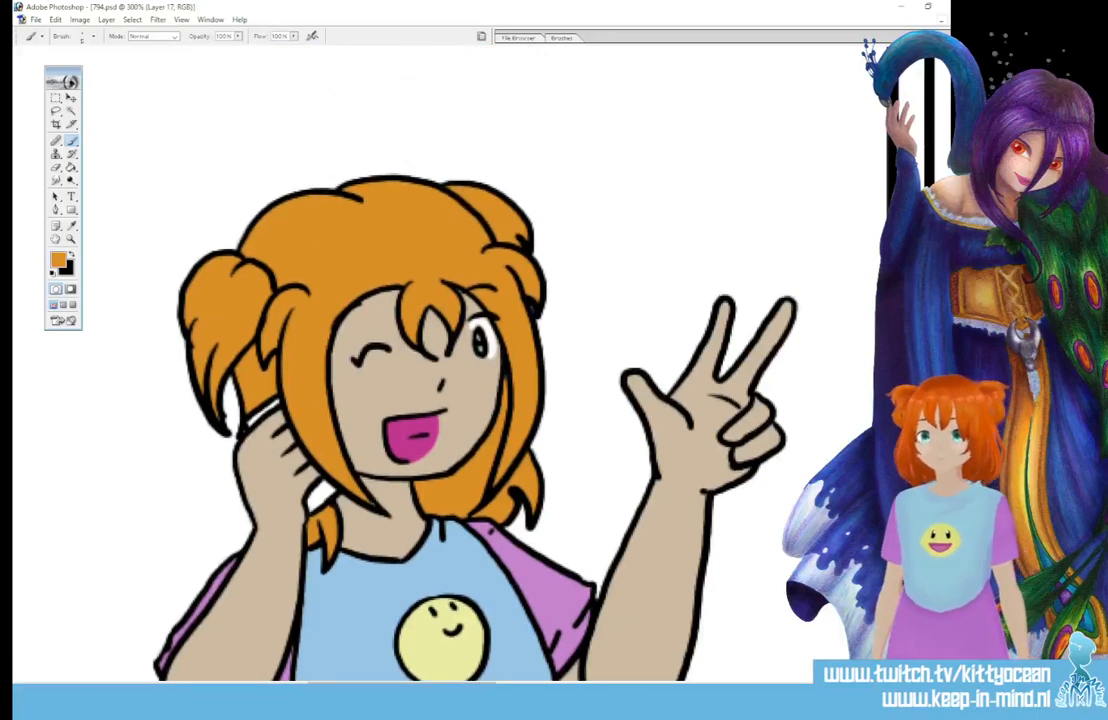
scroll(430, 360, "down", 3)
scroll(420, 340, "left", 8)
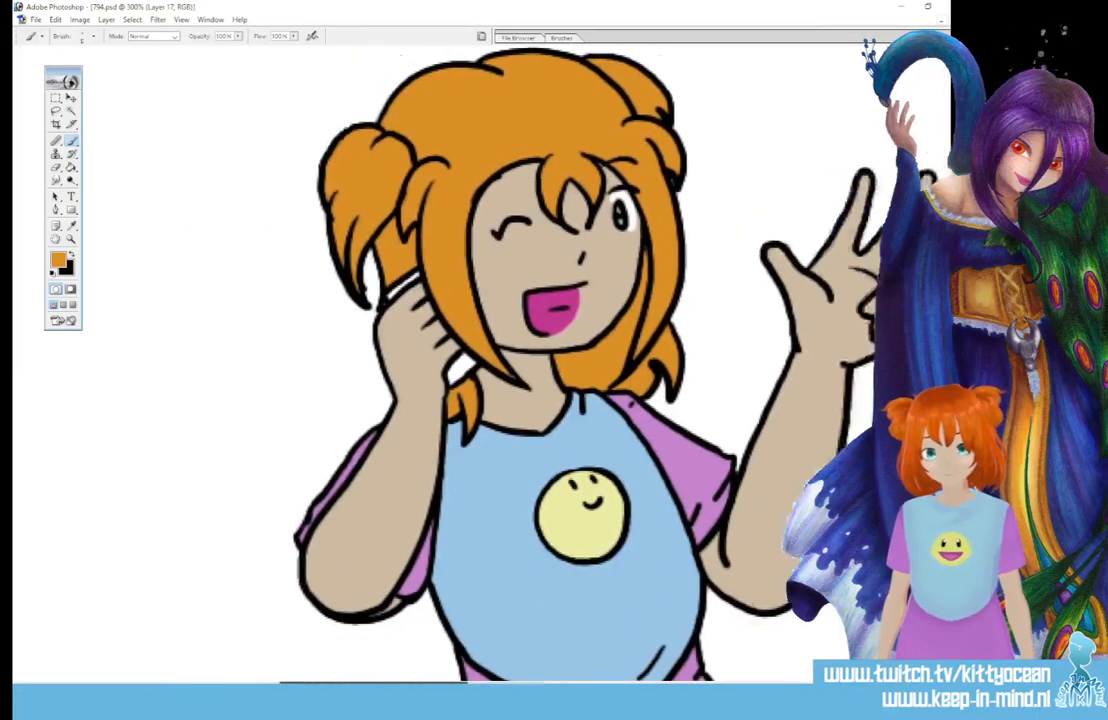
scroll(220, 365, "left", 2)
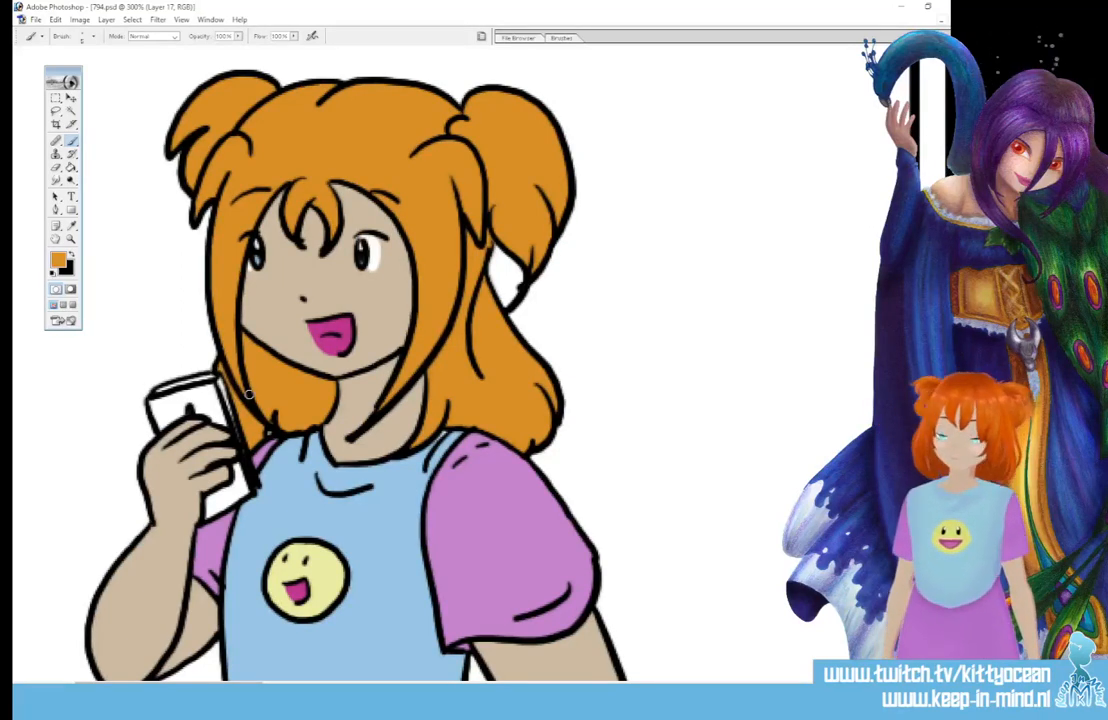
- Sample the light blue of the girl's shirt and paint the shirt gap between her sleeve and raised arm in panel three
left_click(73, 225)
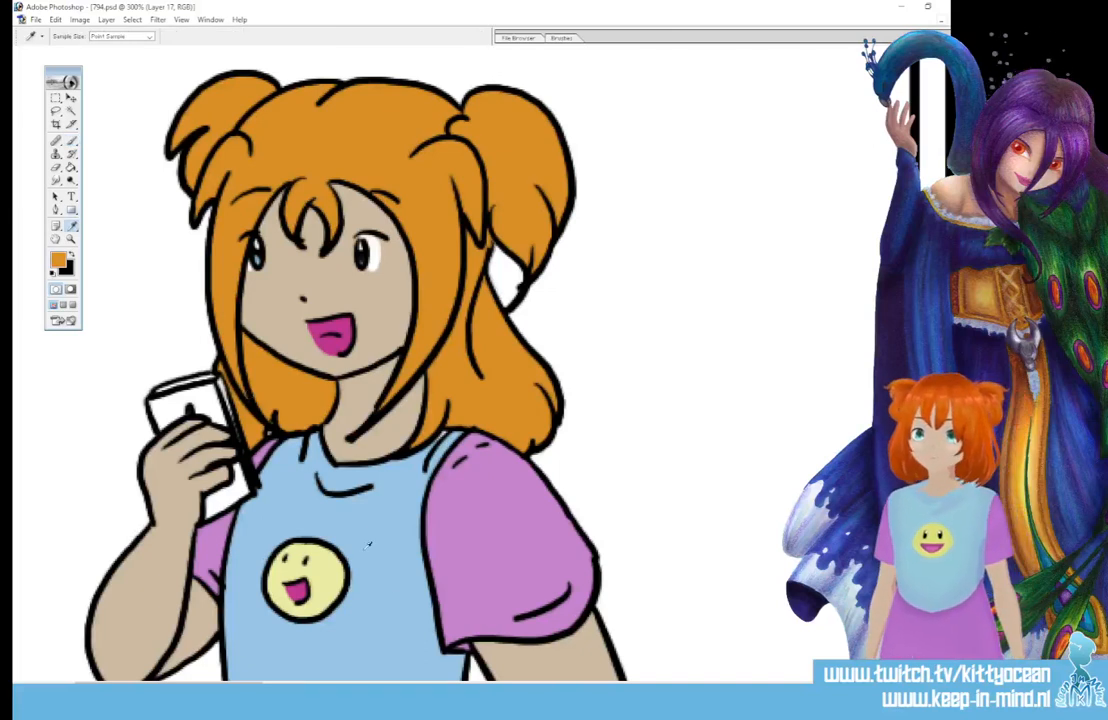
left_click(410, 587)
left_click(71, 140)
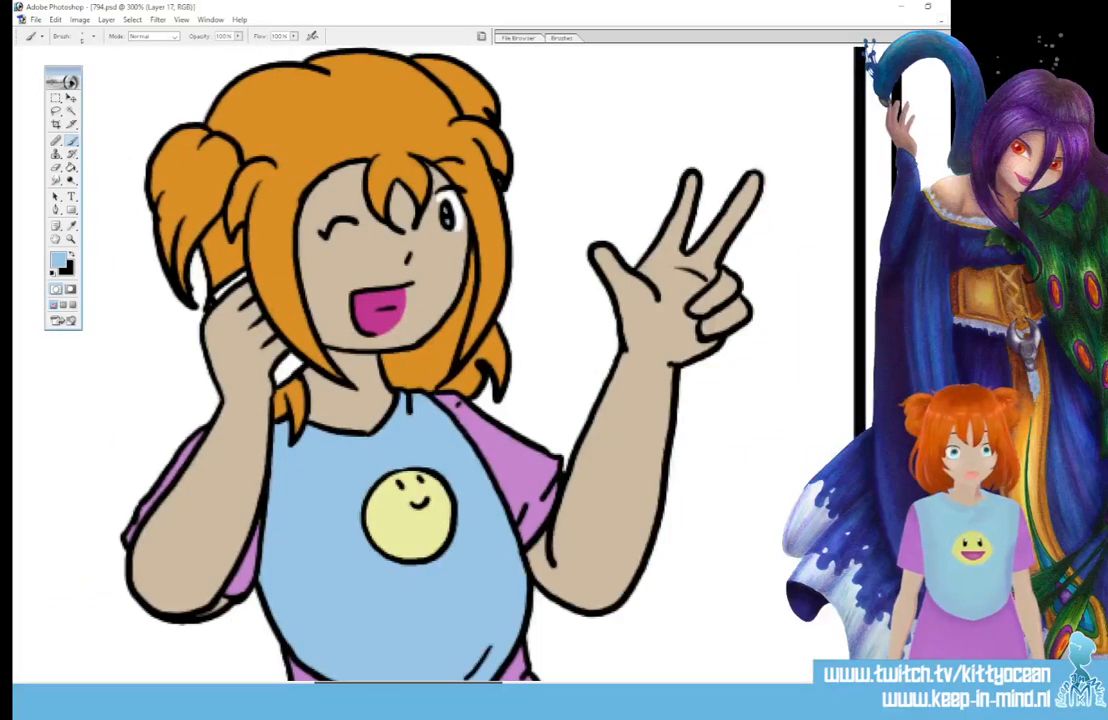
left_click_drag(408, 686, 632, 686)
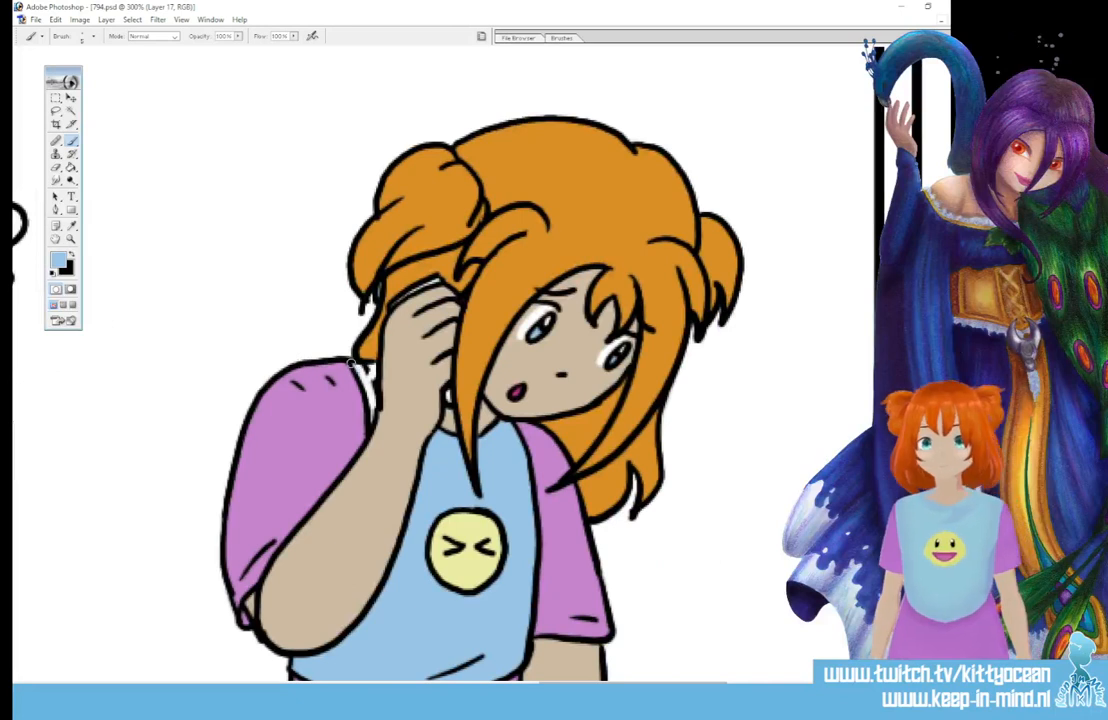
mouse_move(355, 366)
left_mouse_down()
mouse_move(369, 414)
mouse_move(367, 374)
left_mouse_up()
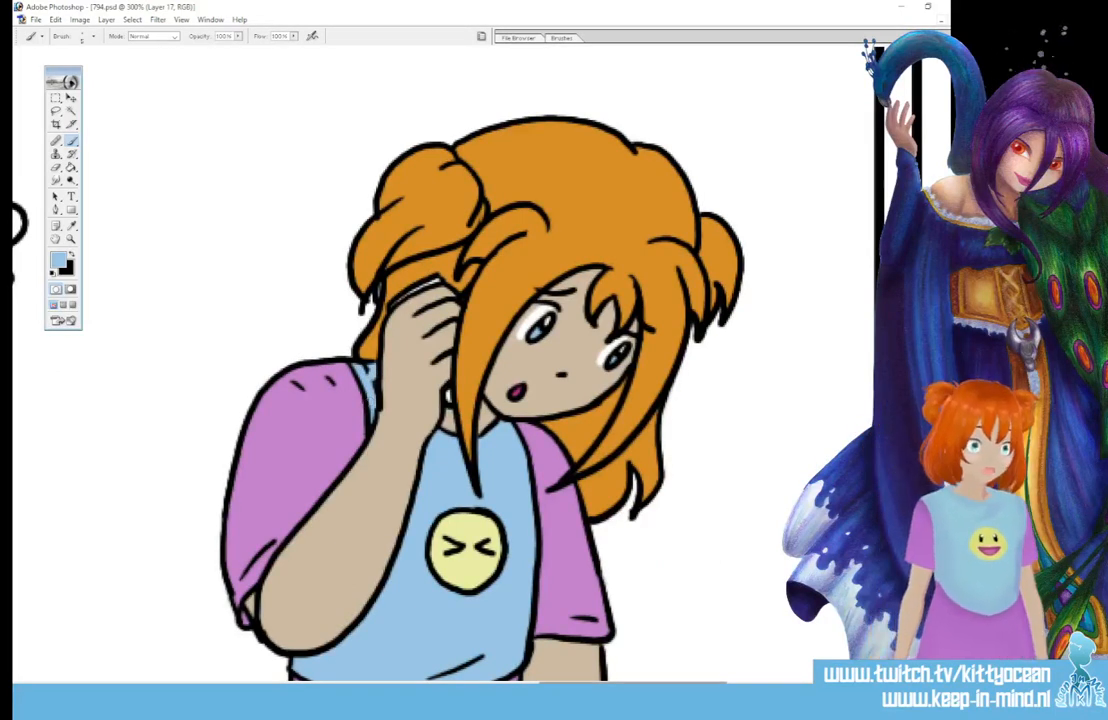
- Set the foreground colour to grey #929AA1 and fill the girl's phone in panel four with the Paint Bucket
left_click_drag(627, 686, 852, 686)
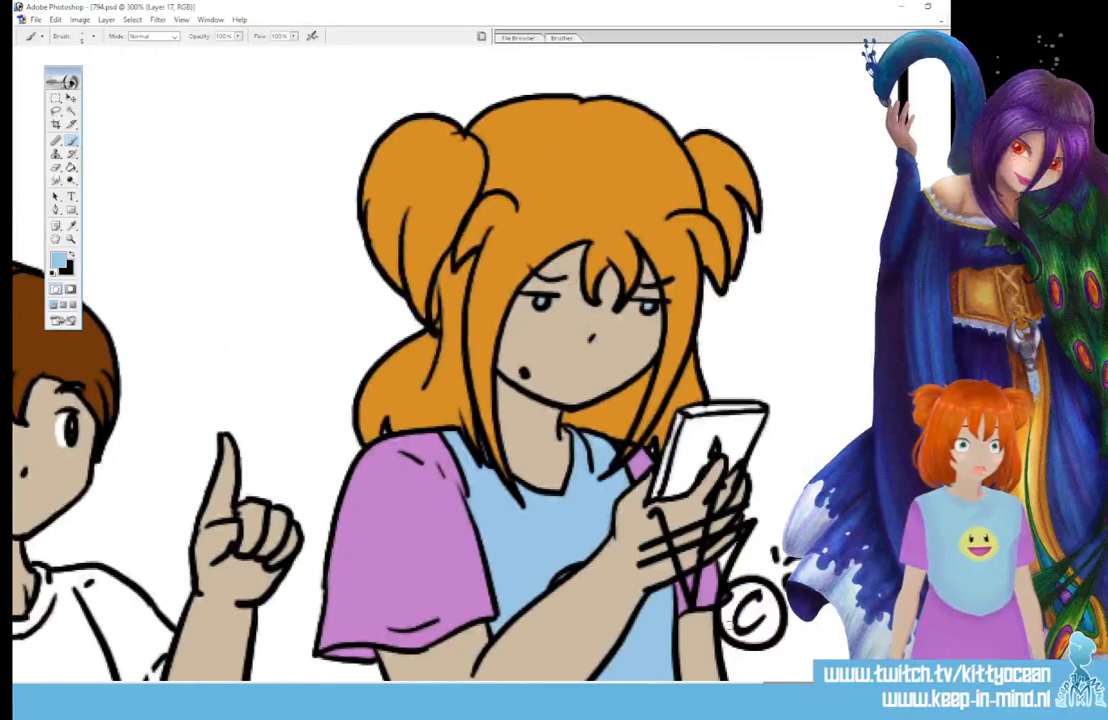
left_click(58, 262)
left_click(438, 156)
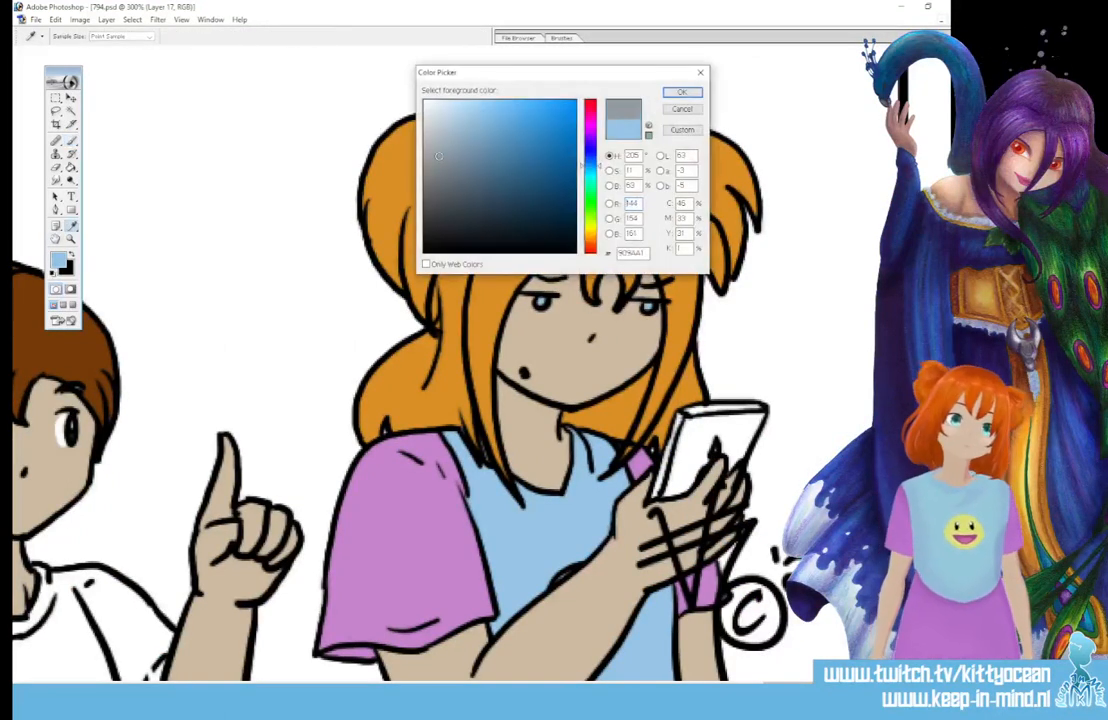
left_click(683, 92)
left_click(71, 168)
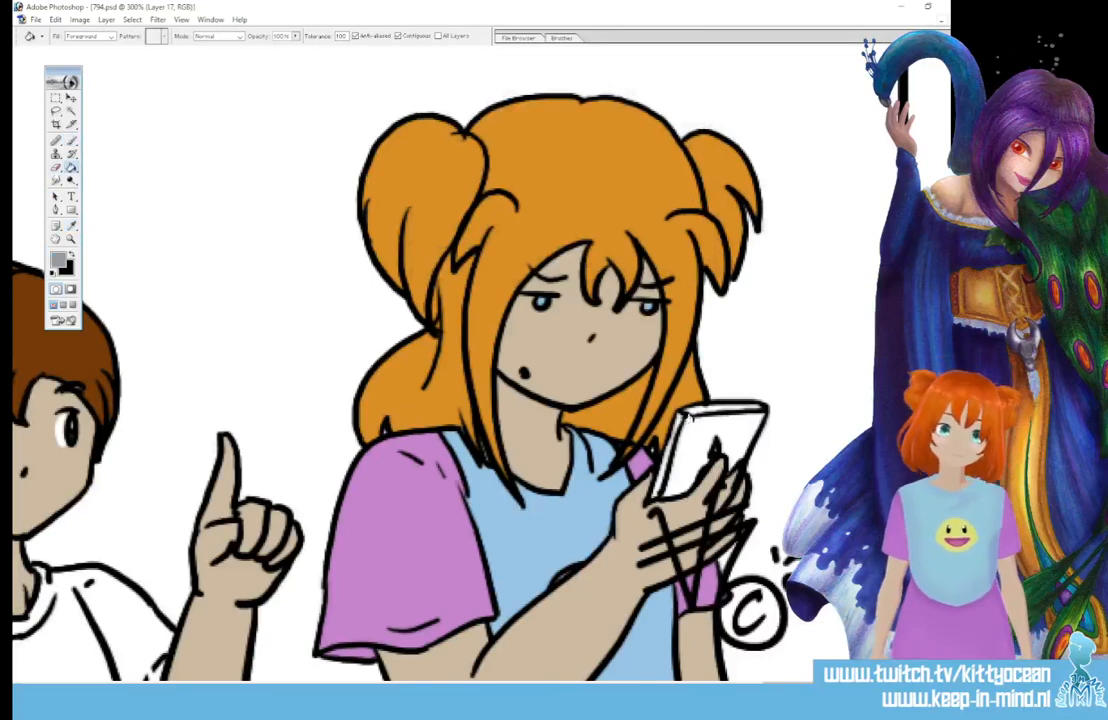
left_click(685, 440)
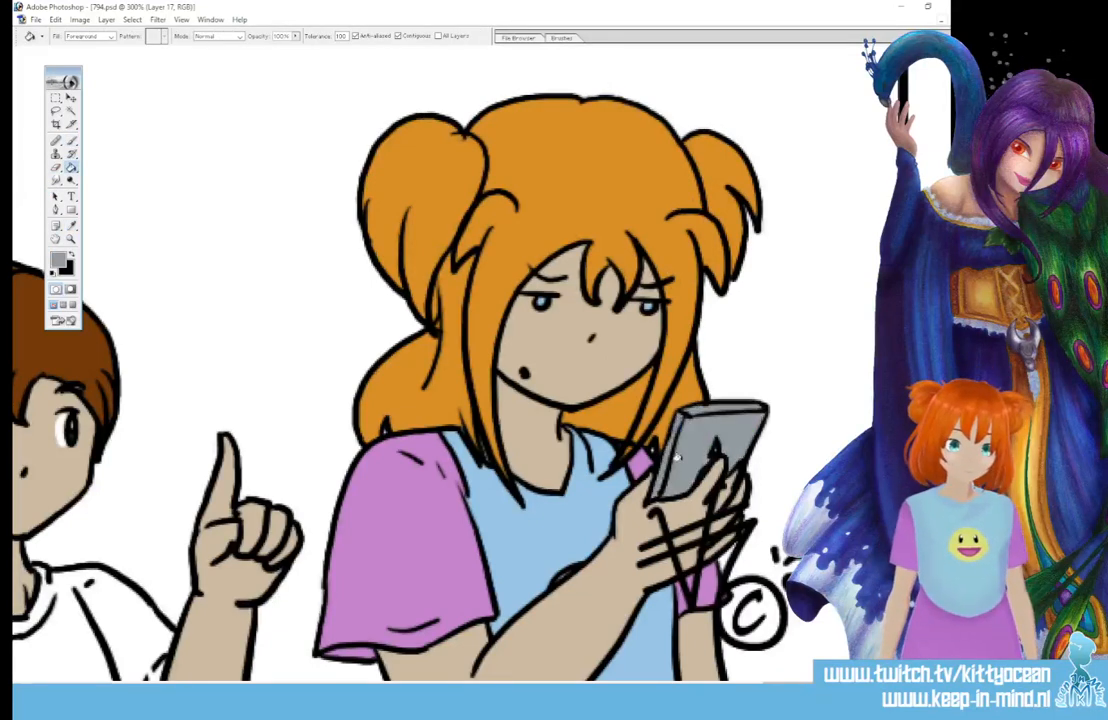
- Fill the phone parts above and below the girl's hand in panel two with the same grey
left_click_drag(810, 685, 528, 685)
key("b")
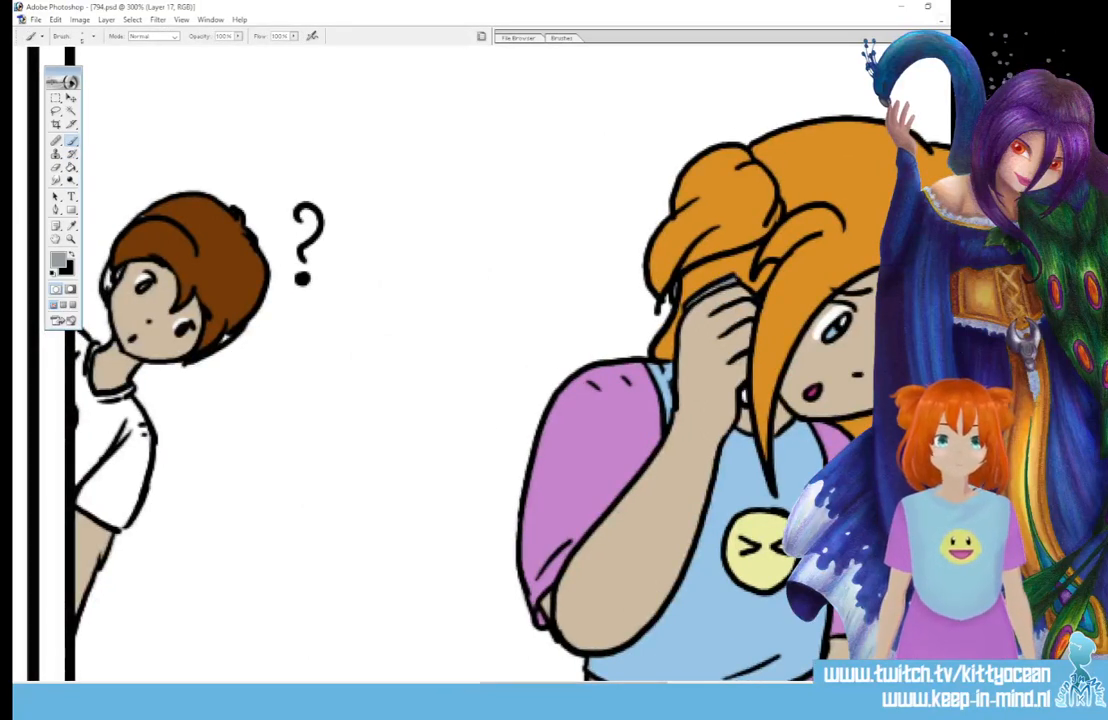
left_click_drag(560, 685, 361, 685)
key("g")
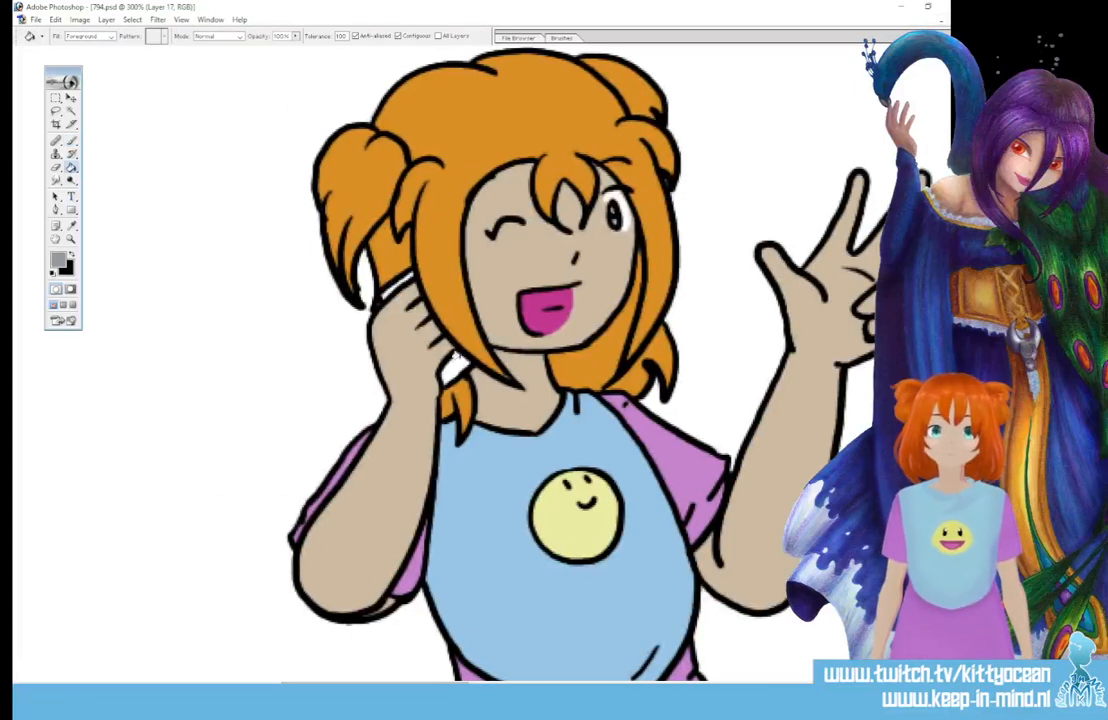
left_click(450, 366)
left_click(388, 292)
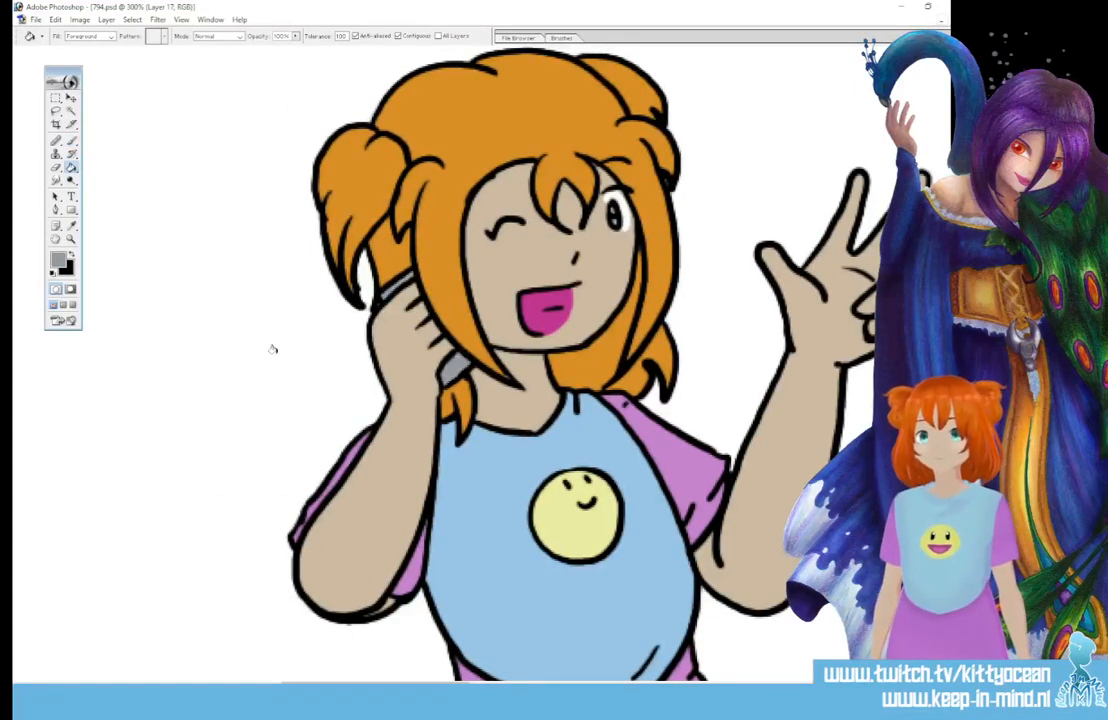
- Fill the girl's phone in panel one with grey and brush over its uncoloured top and side edges
scroll(450, 360, "left", 10)
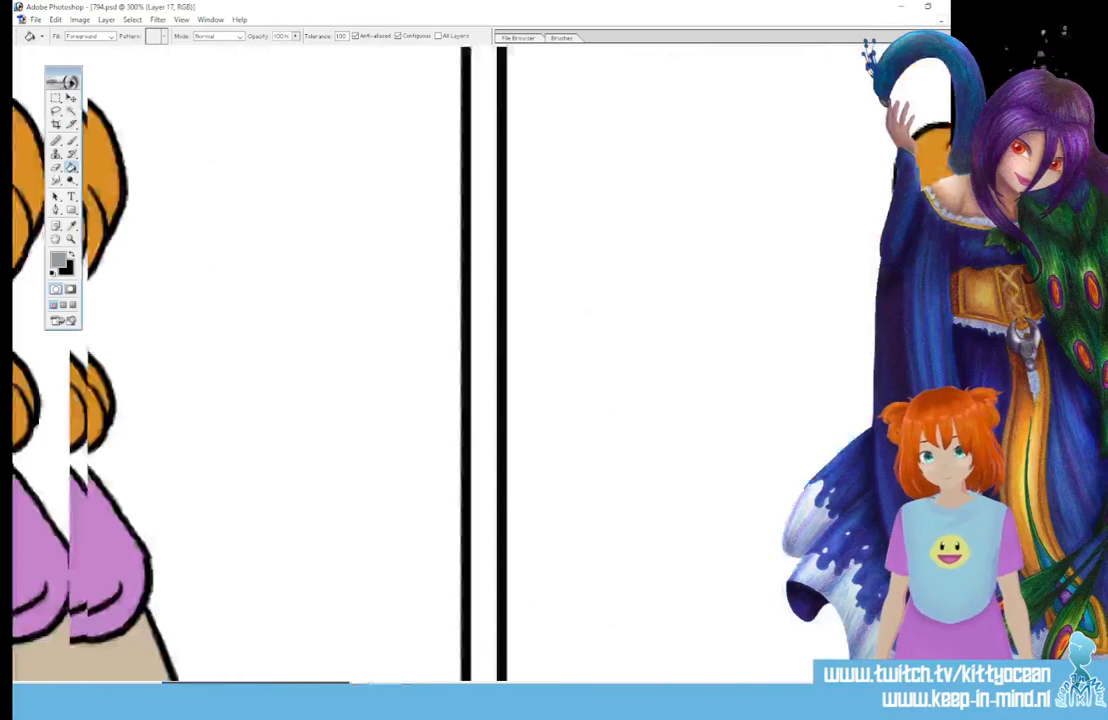
left_click(172, 405)
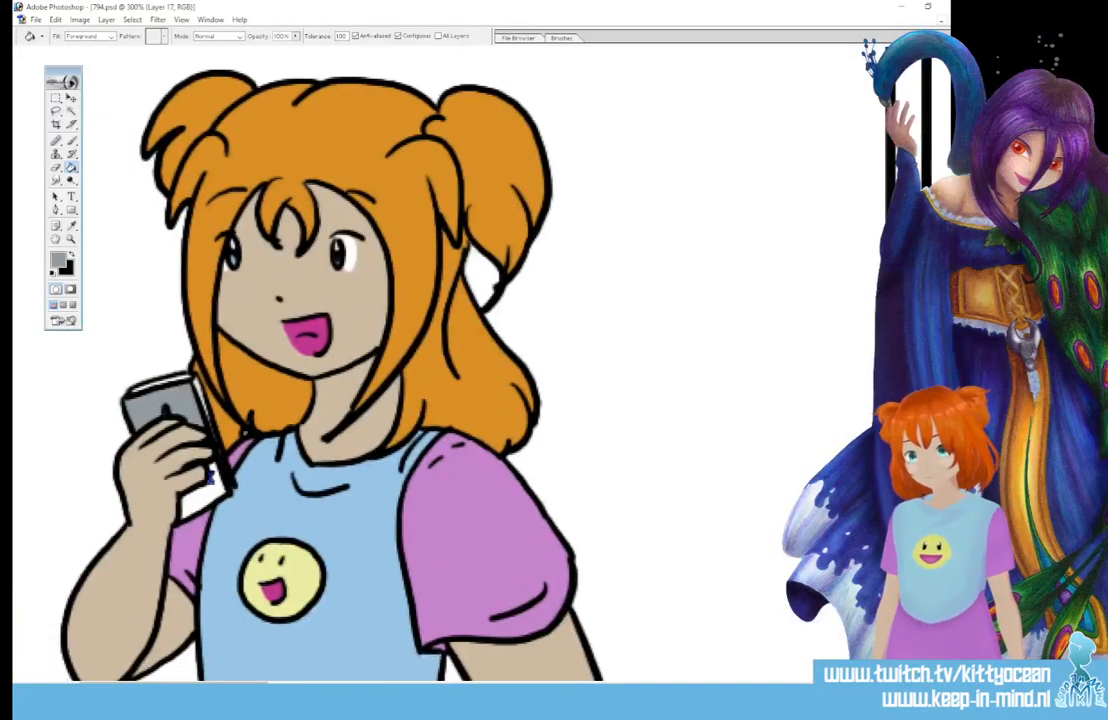
left_click(178, 425)
left_click(71, 141)
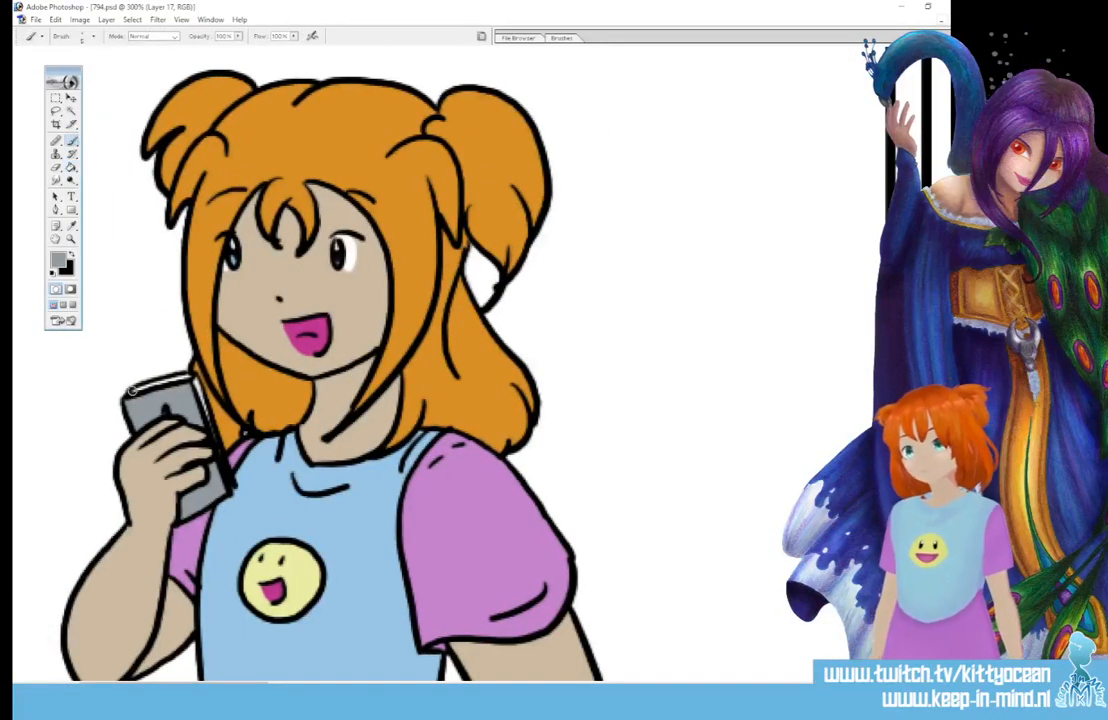
mouse_move(130, 390)
left_mouse_down()
mouse_move(190, 378)
mouse_move(206, 420)
left_mouse_up()
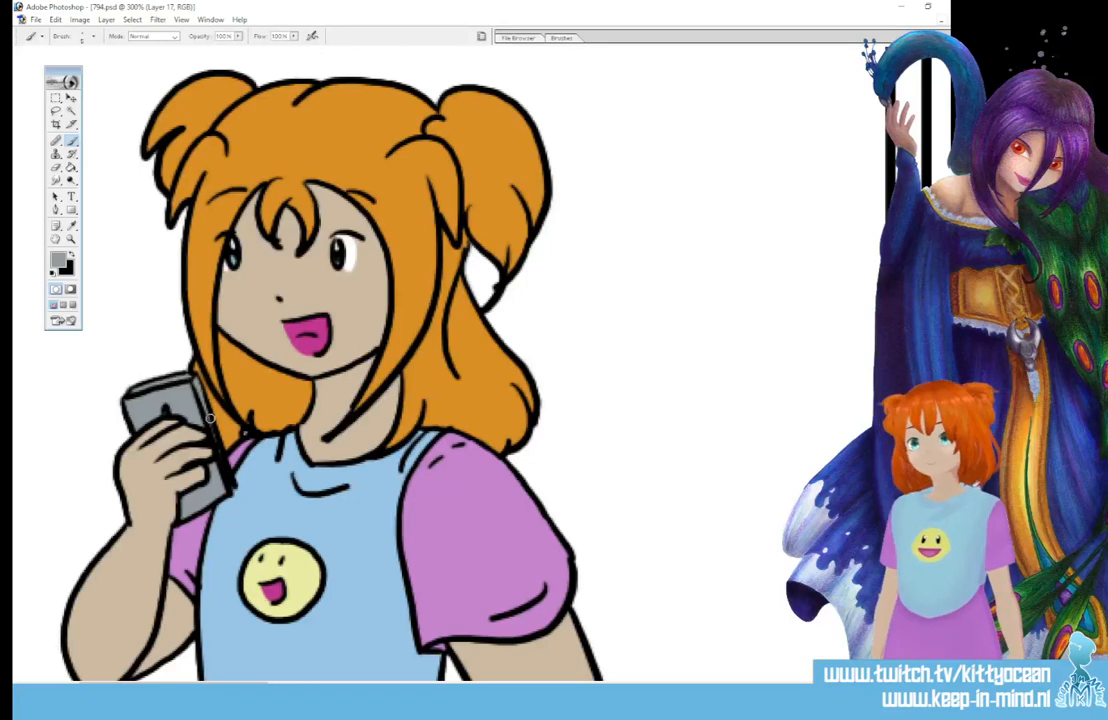
- Change the foreground colour to a strong red and return to the Brush over panel four
left_click_drag(215, 684, 805, 684)
left_click(59, 264)
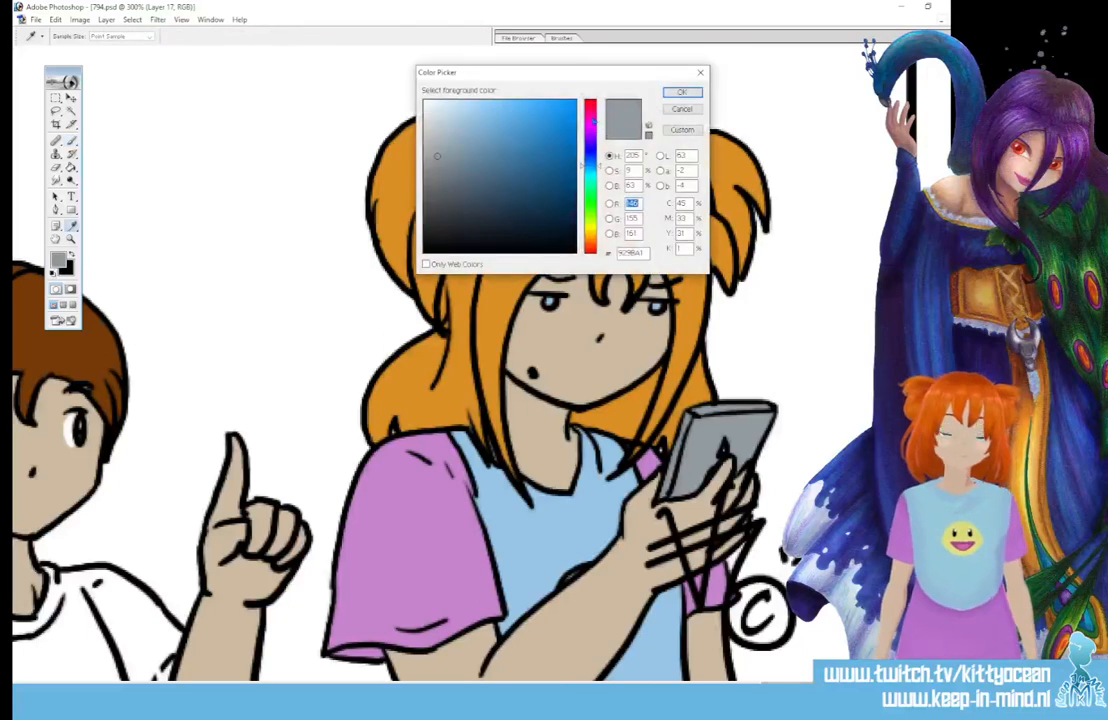
left_click(591, 115)
left_click(502, 142)
left_click(552, 131)
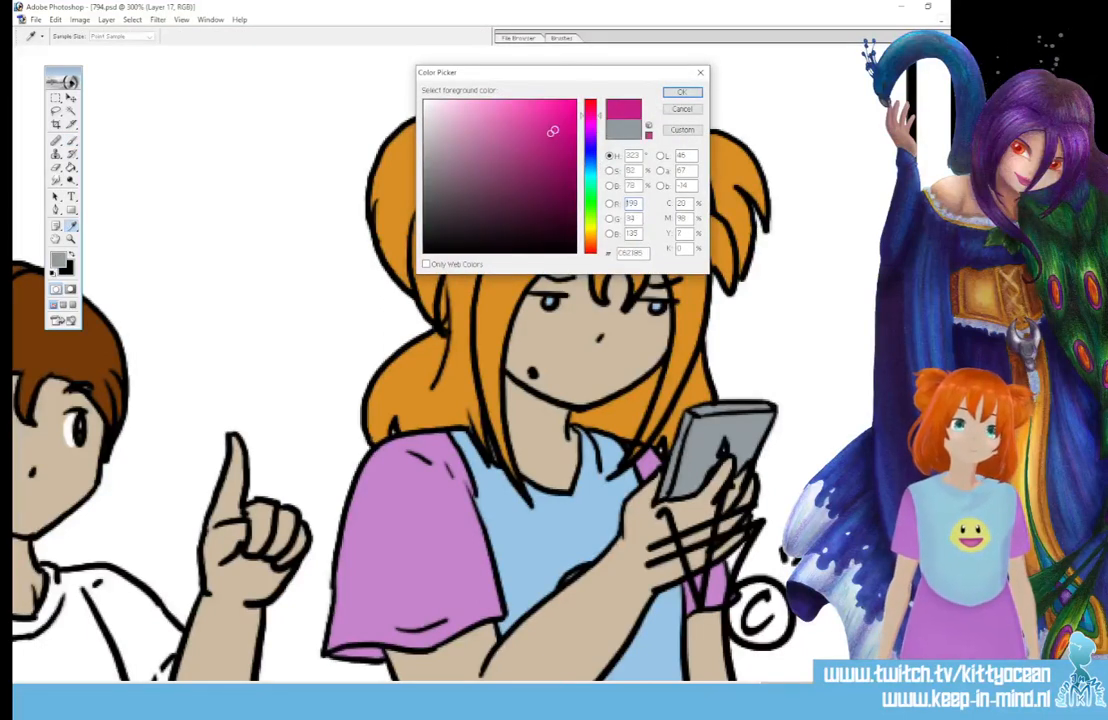
left_click_drag(597, 115, 597, 100)
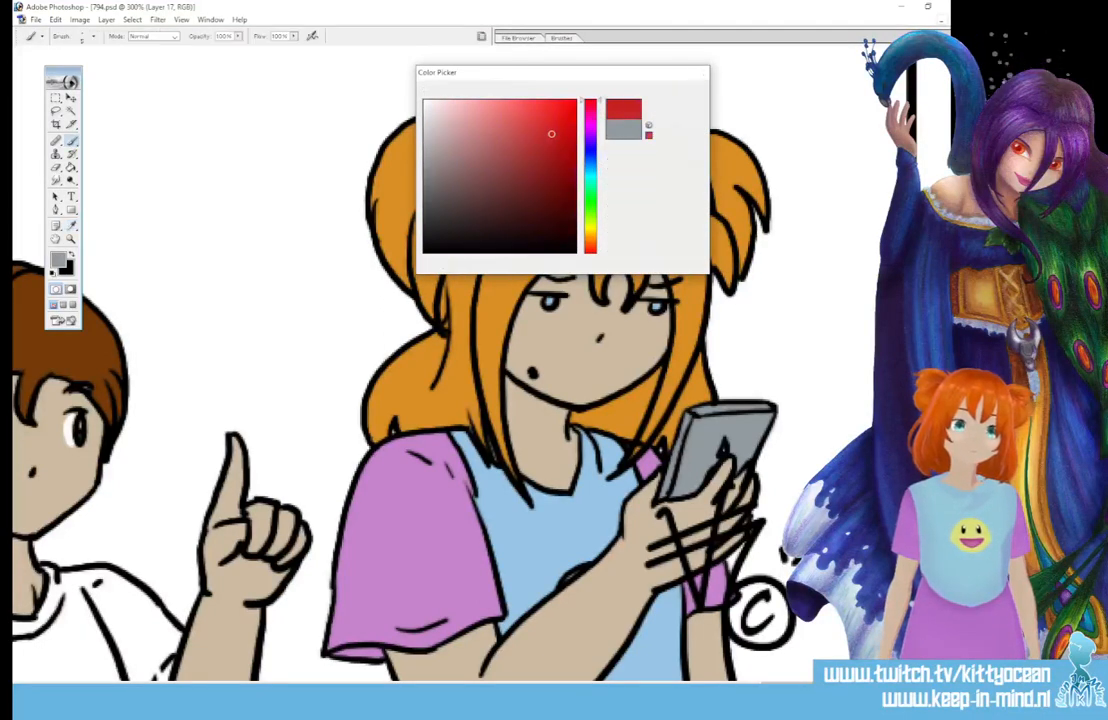
left_click(682, 92)
key("b")
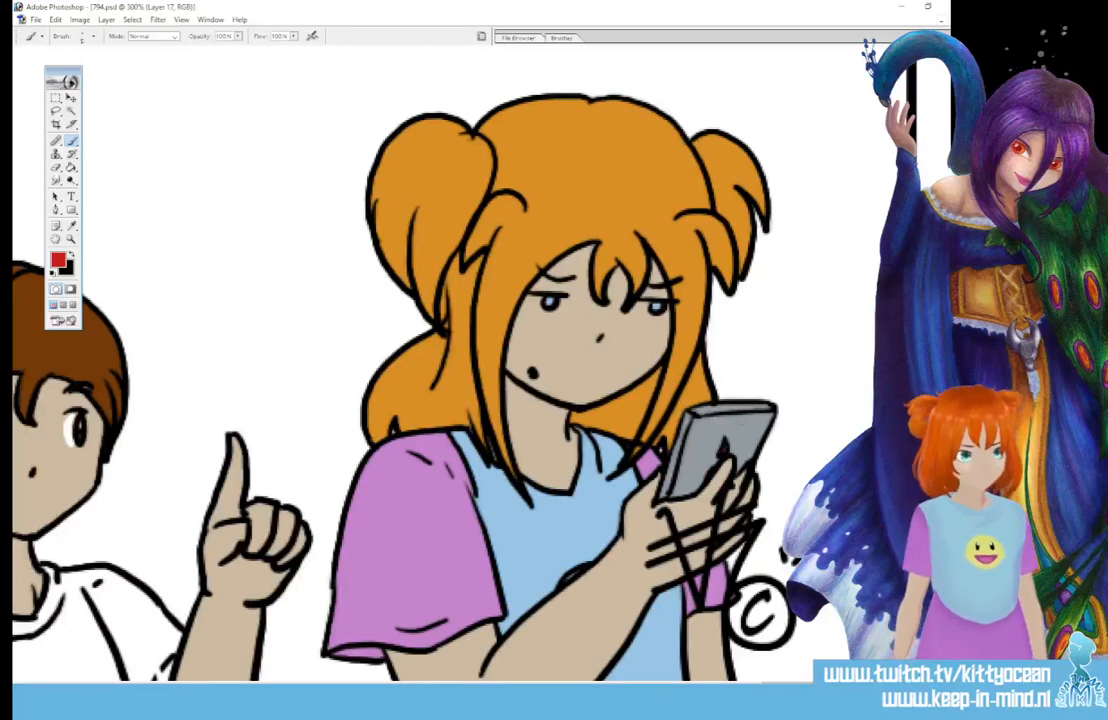
- Sample the brown of the boy's hair and paint the small hair gap beside his face in panel three
key("ctrl+minus")
key("ctrl+minus")
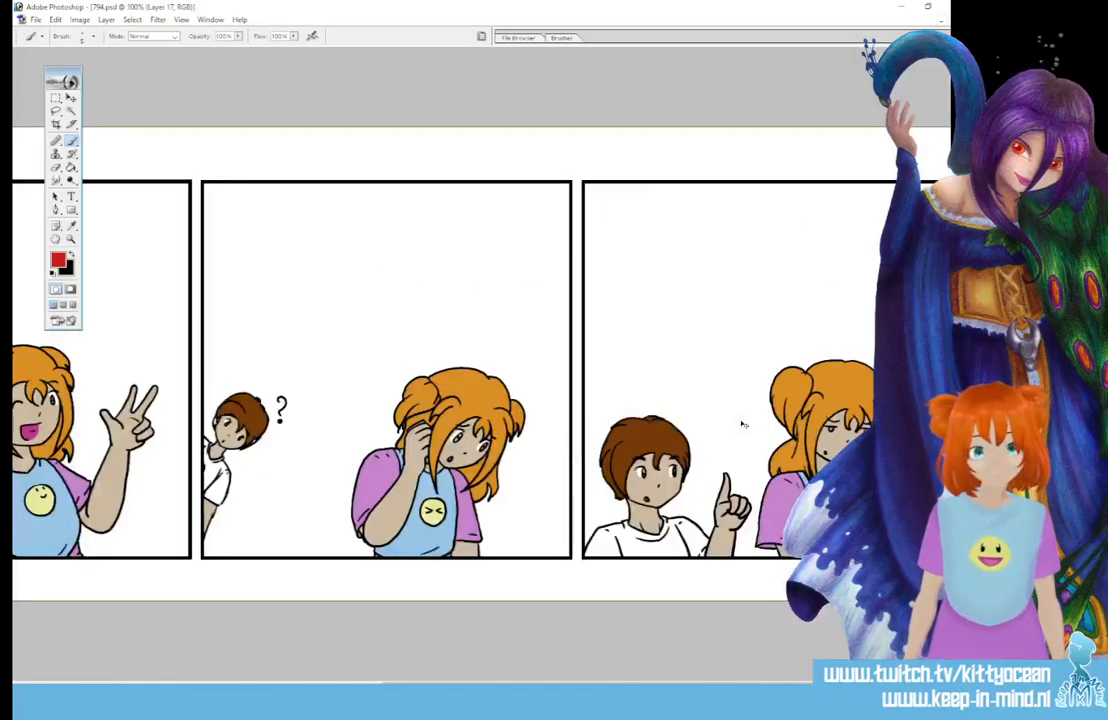
key("ctrl+minus")
key("ctrl+minus")
key("ctrl+plus")
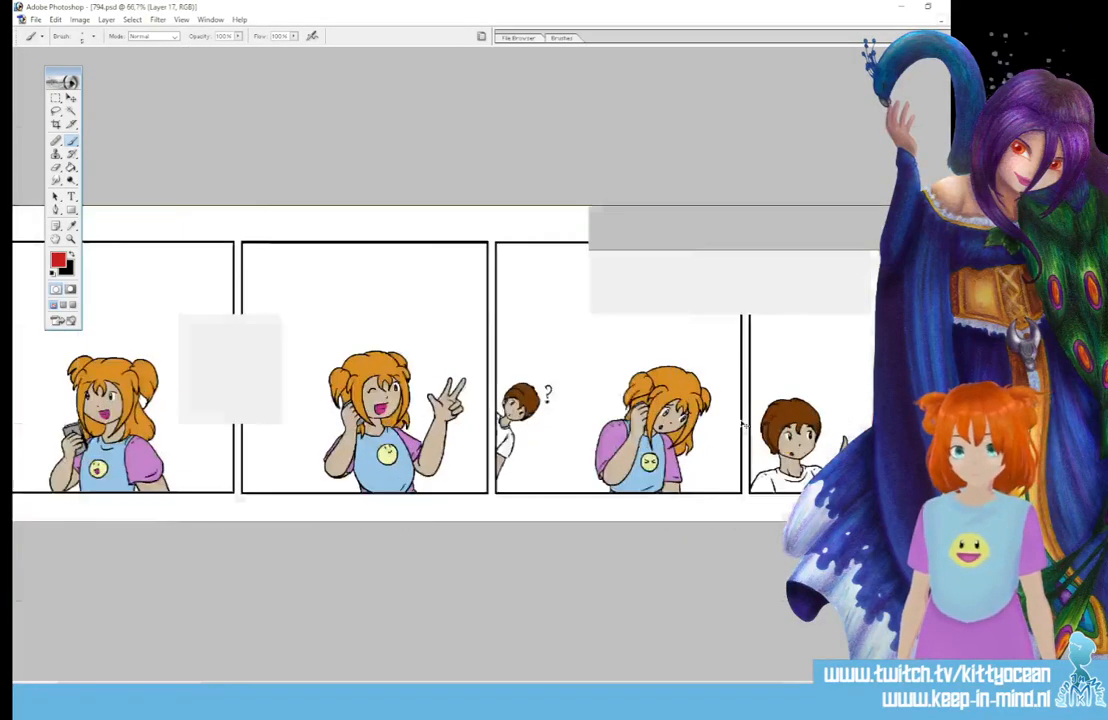
key("ctrl+plus")
key("ctrl+plus")
key("ctrl+plus")
key("ctrl+plus")
left_click(71, 225)
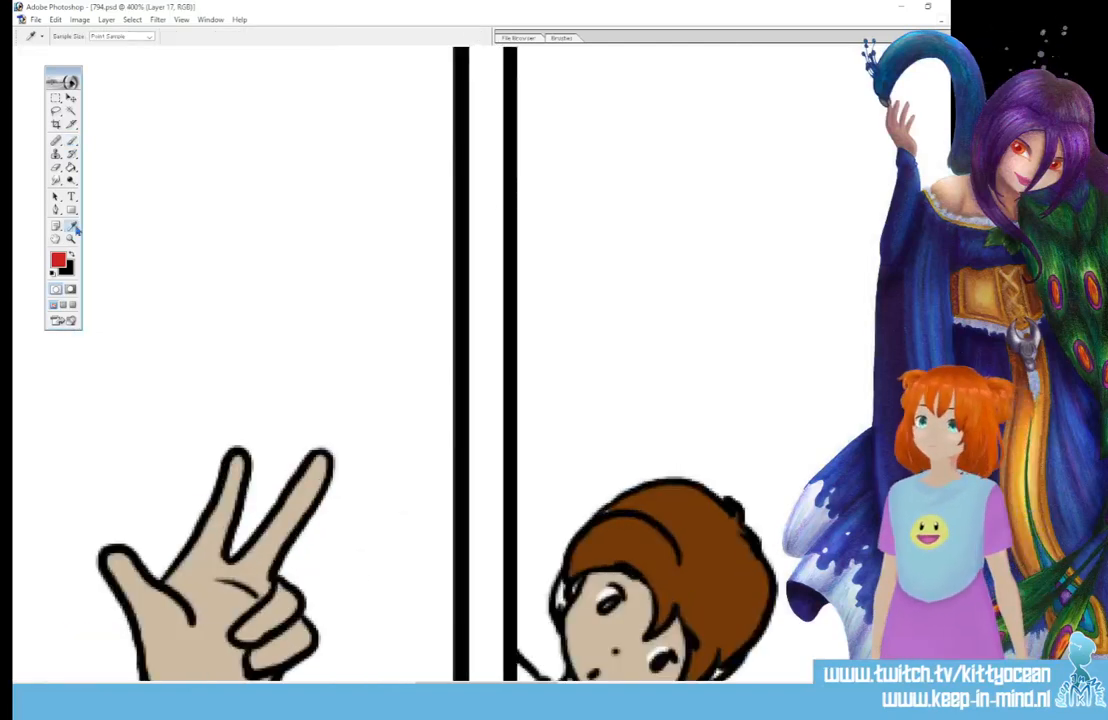
key("b")
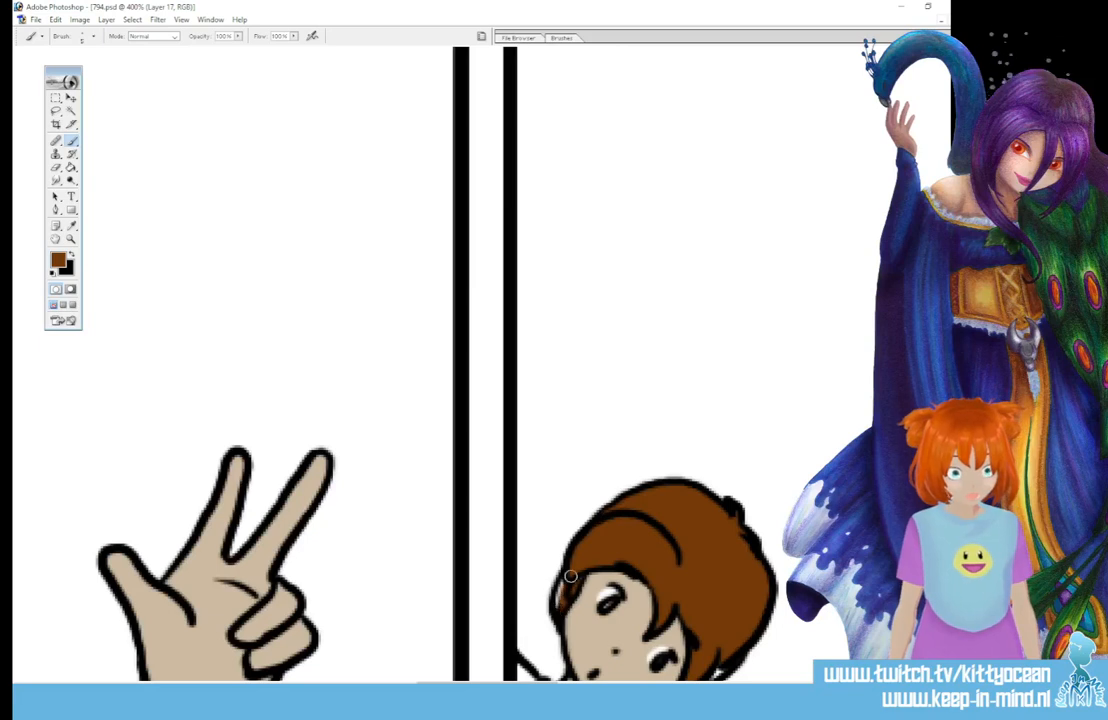
scroll(712, 470, "down", 4)
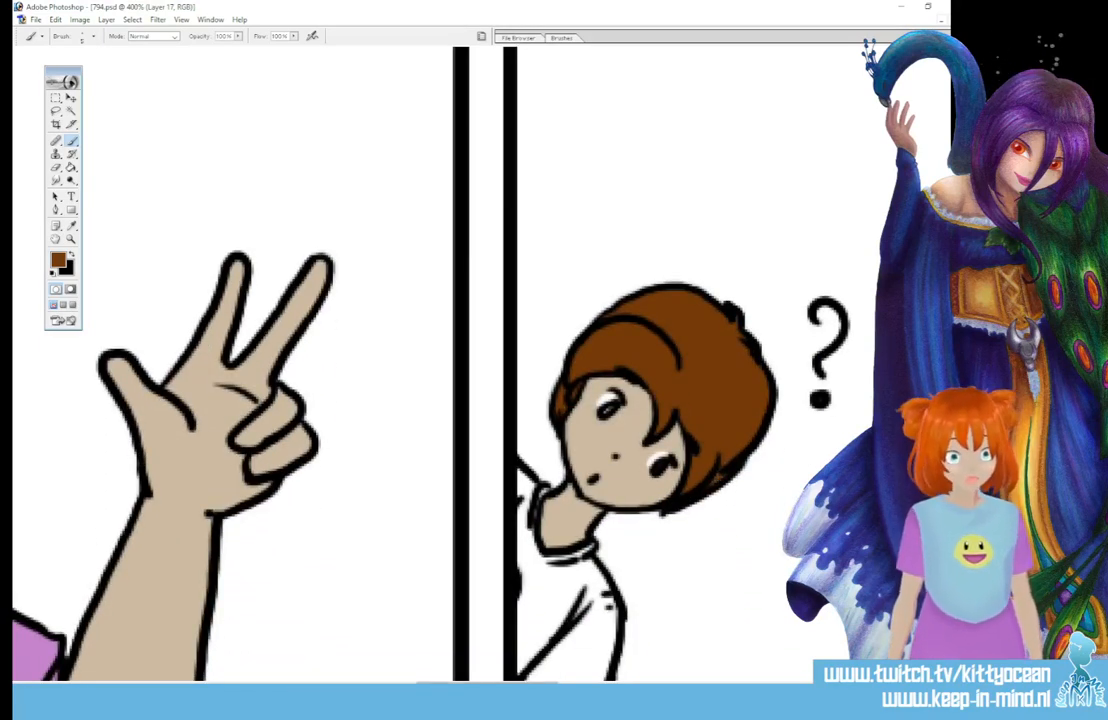
- Select the boy's white shirt in panels four and three with the Magic Wand, adding the collar area with the Lasso
left_click_drag(511, 686, 761, 686)
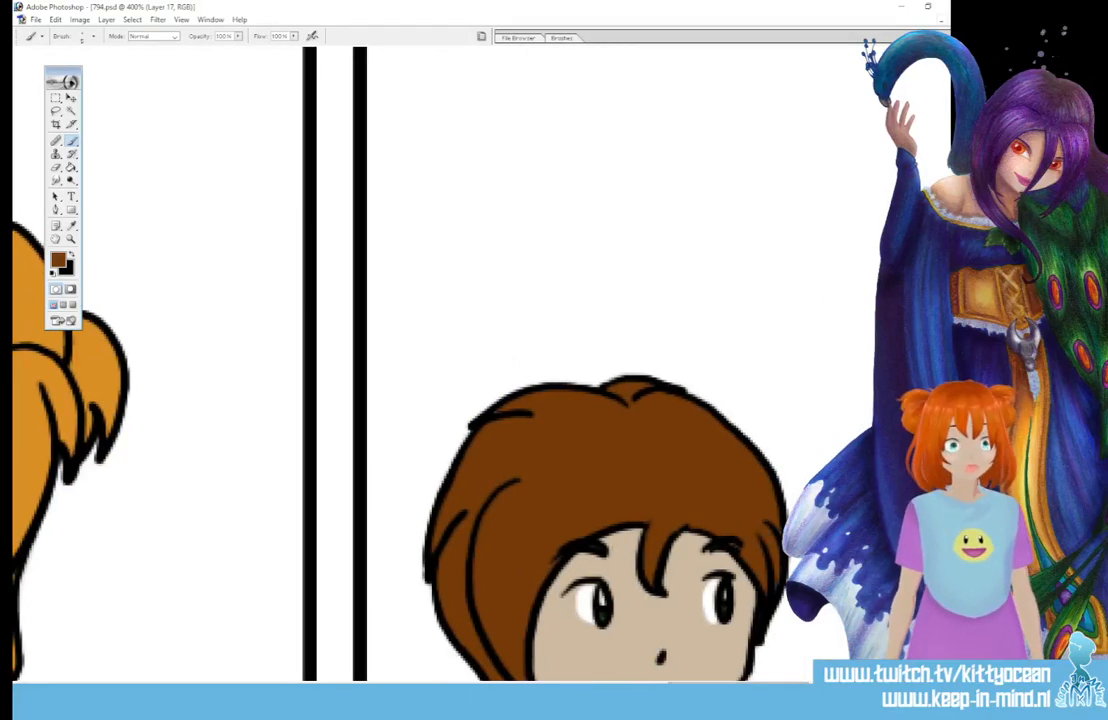
scroll(580, 531, "down", 8)
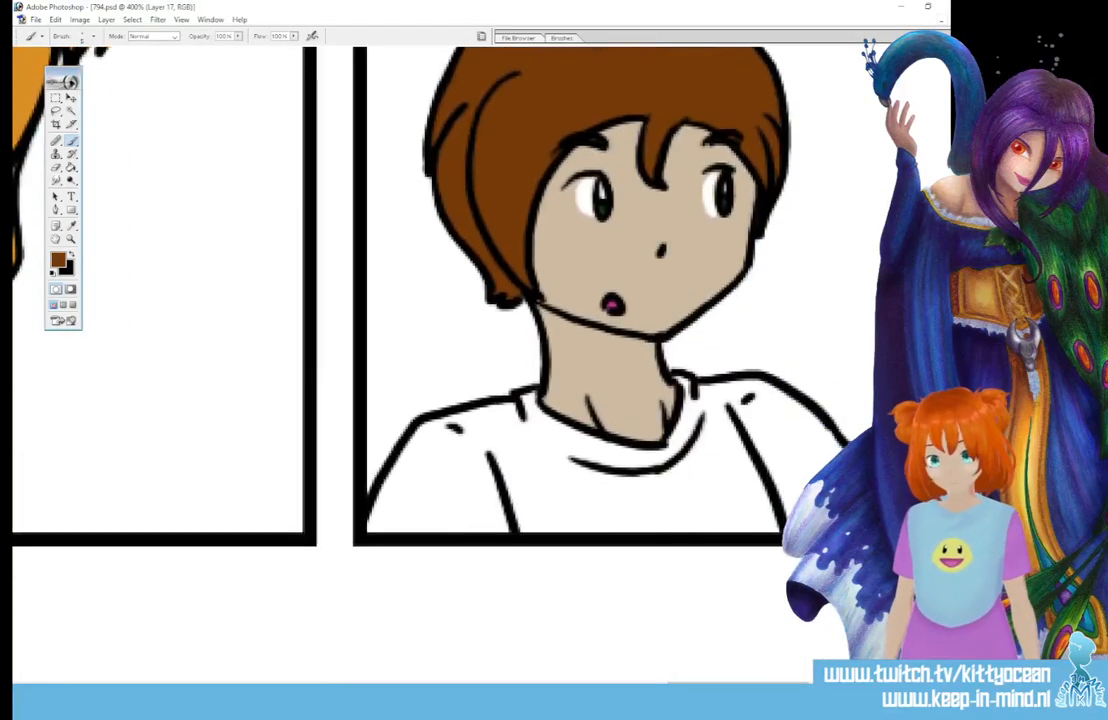
left_click(70, 111)
left_click(571, 505)
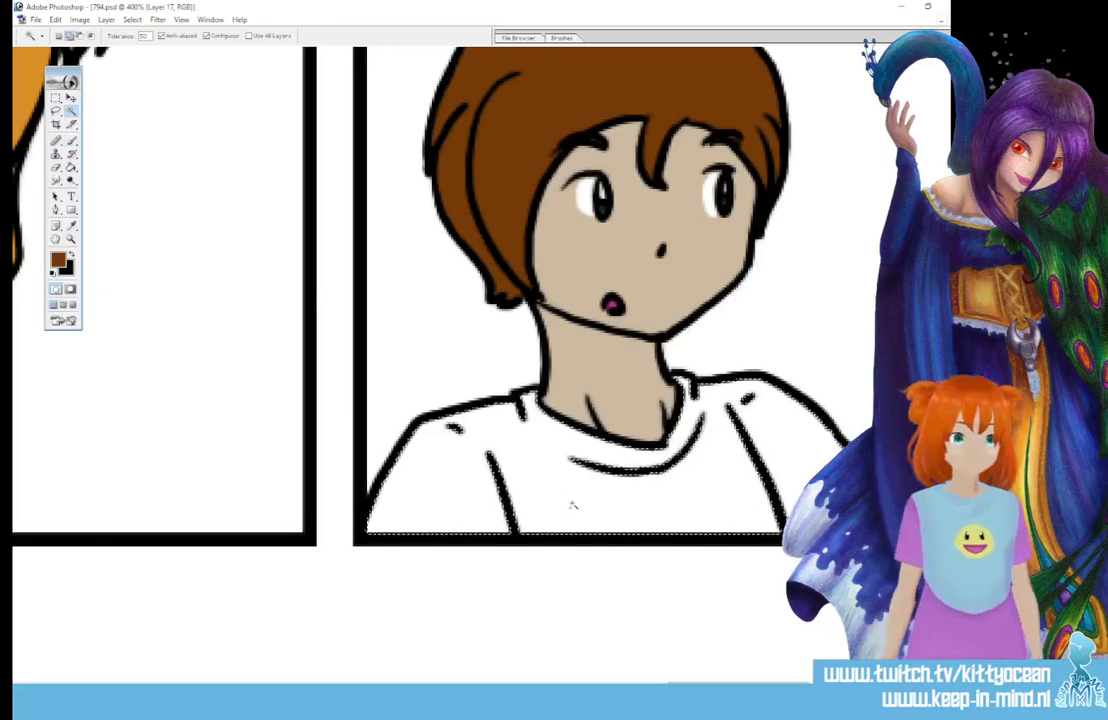
mouse_move(760, 683)
left_mouse_down()
mouse_move(505, 684)
mouse_move(544, 684)
left_mouse_up()
left_click(347, 273)
key("l")
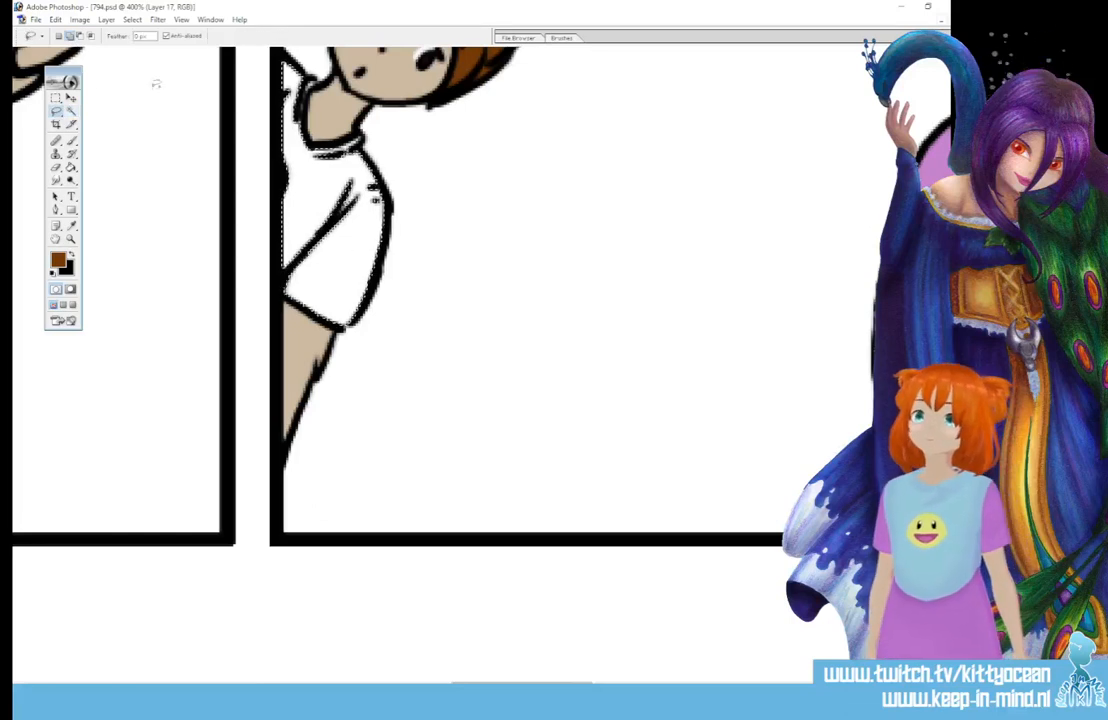
mouse_move(314, 81)
left_mouse_down()
mouse_move(298, 118)
mouse_move(348, 137)
left_mouse_up()
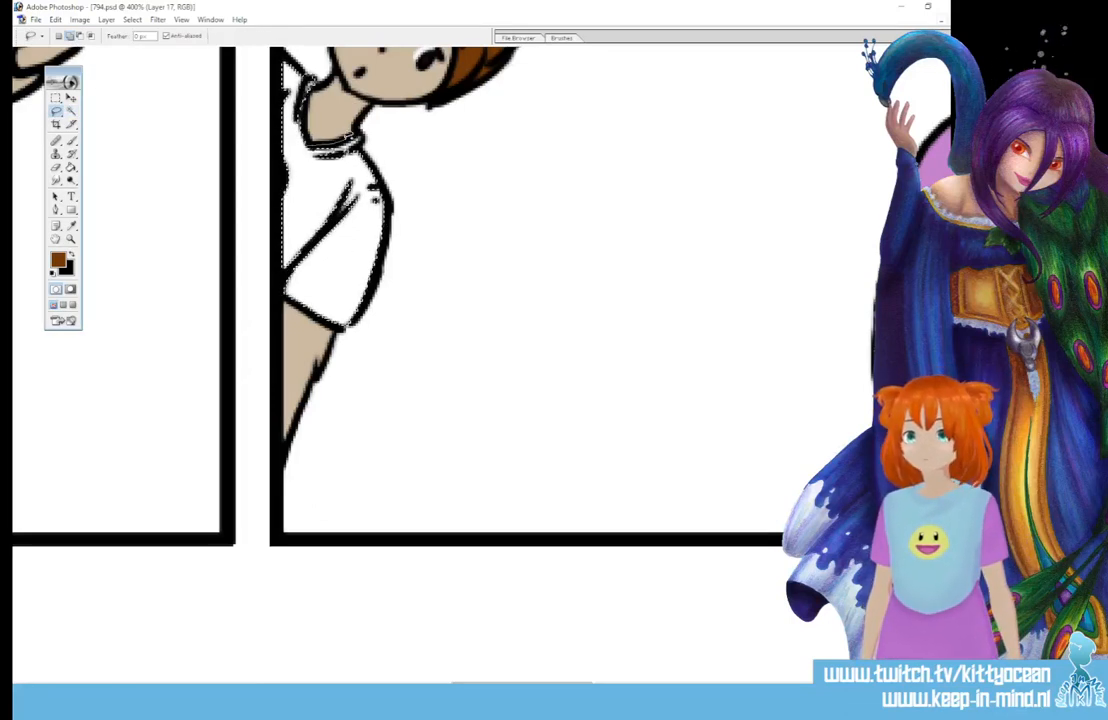
- Set the foreground colour to the light blue sampled from the girl's shirt in panel three
key("ctrl+minus")
key("ctrl+minus")
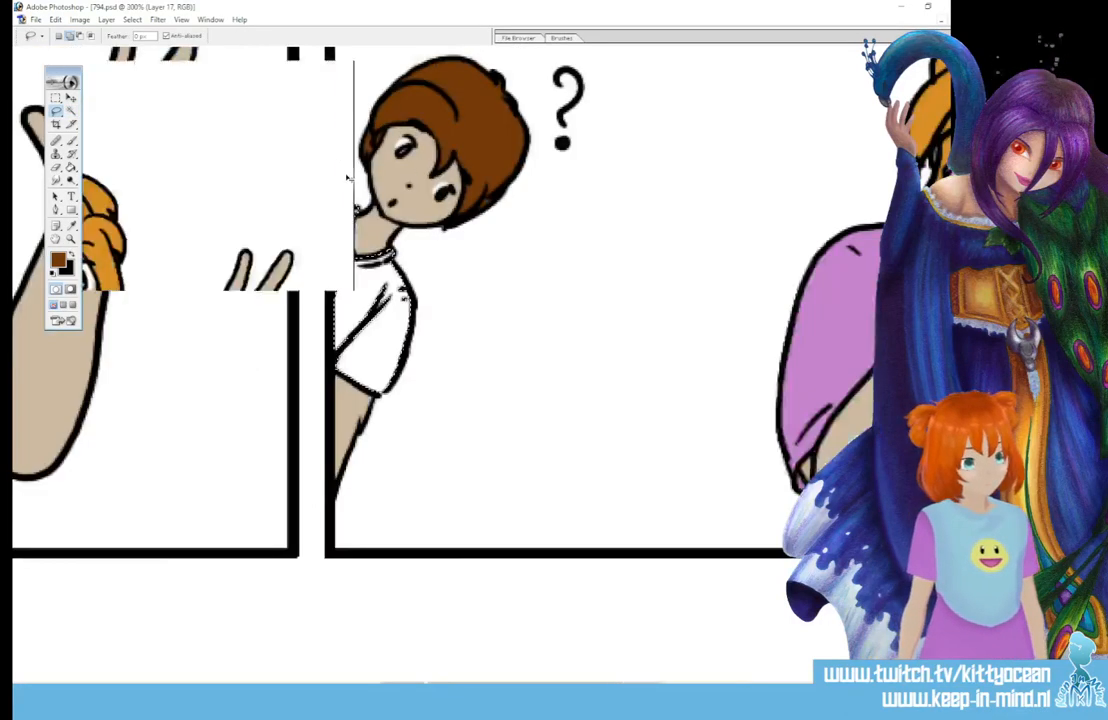
key("ctrl+minus")
key("ctrl+minus")
left_click(58, 260)
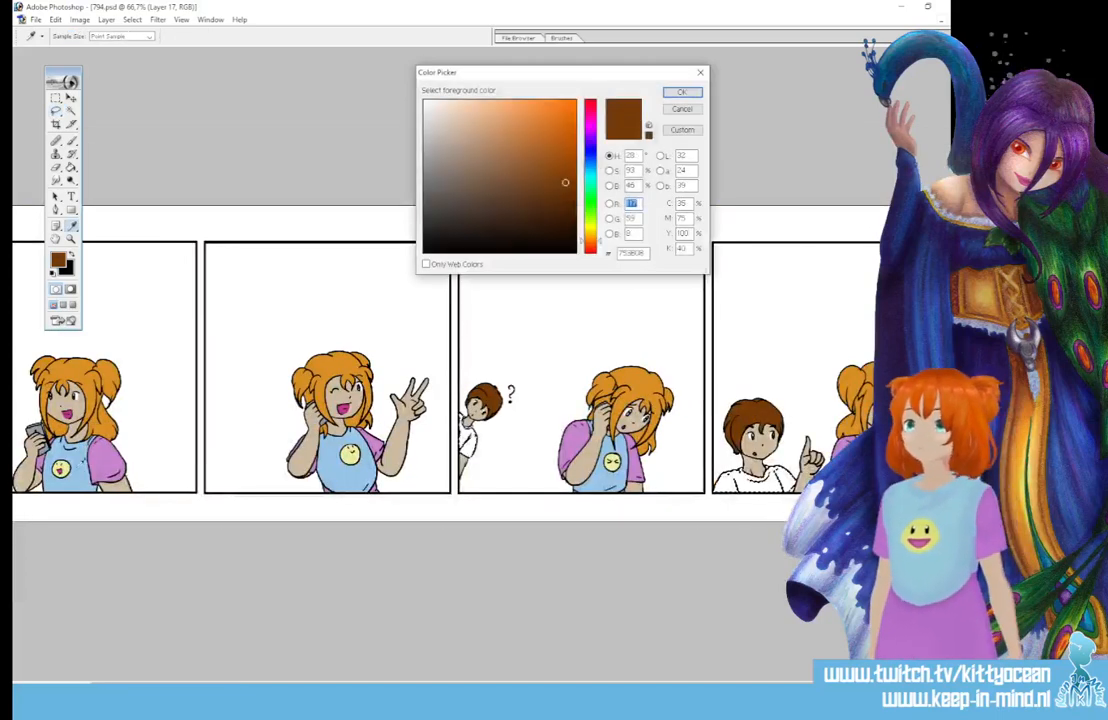
left_click(600, 476)
left_click(688, 93)
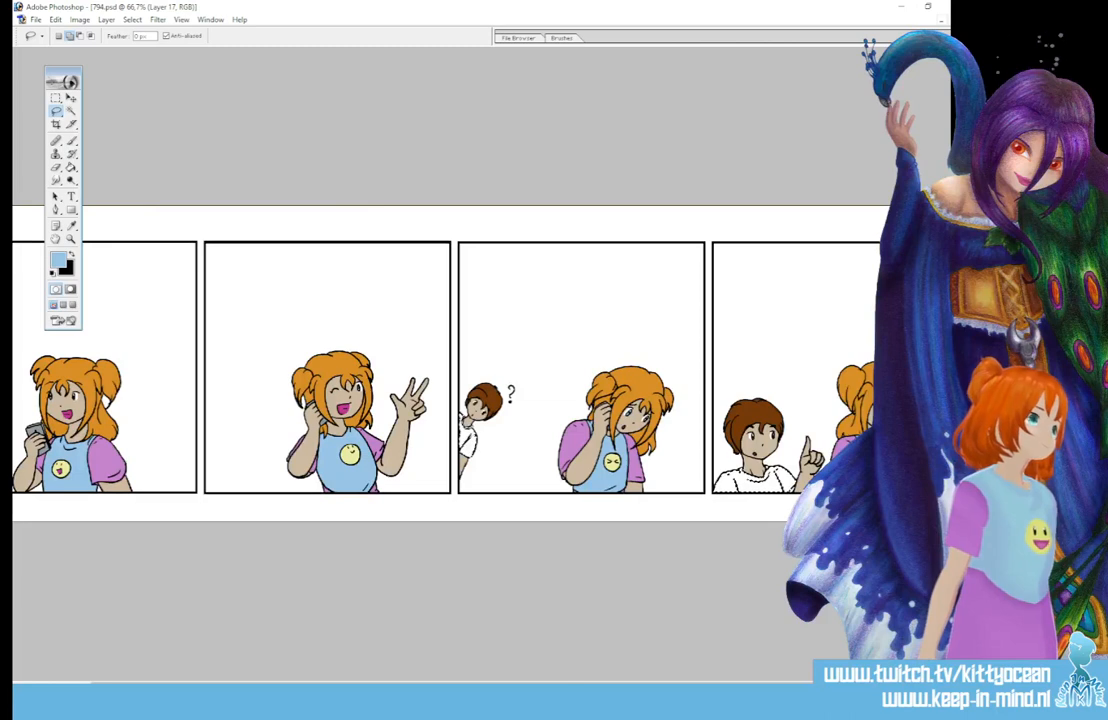
- Enlarge the brush to a diameter of about 22 px and turn off Shape Dynamics
key("b")
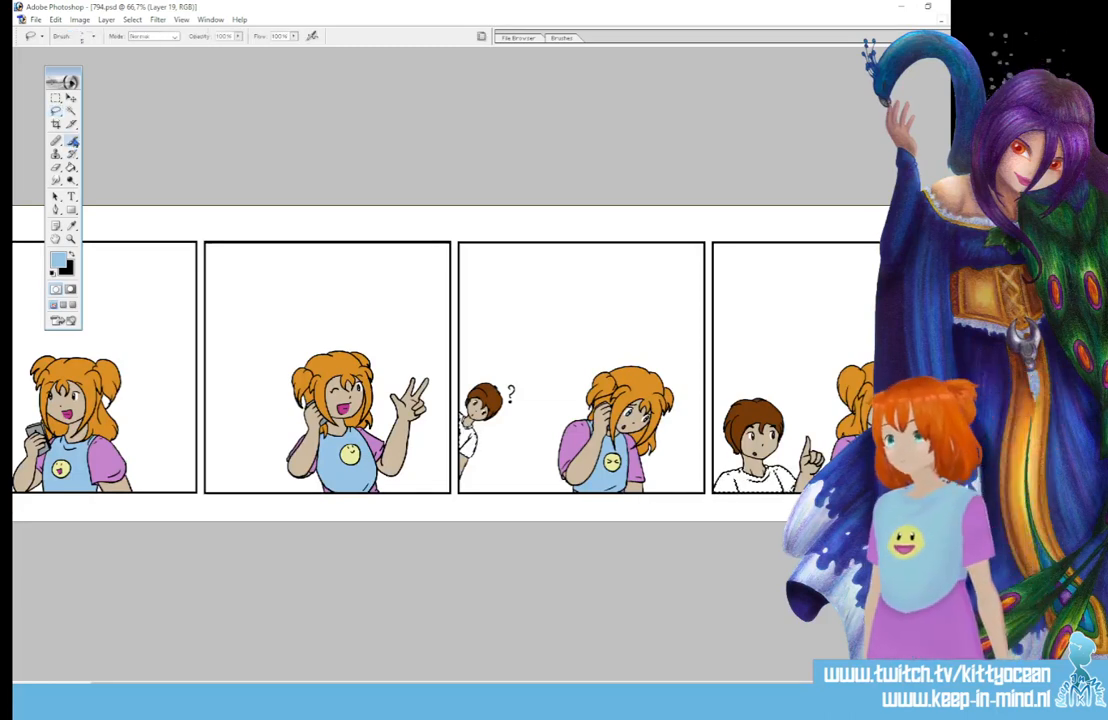
left_click(561, 38)
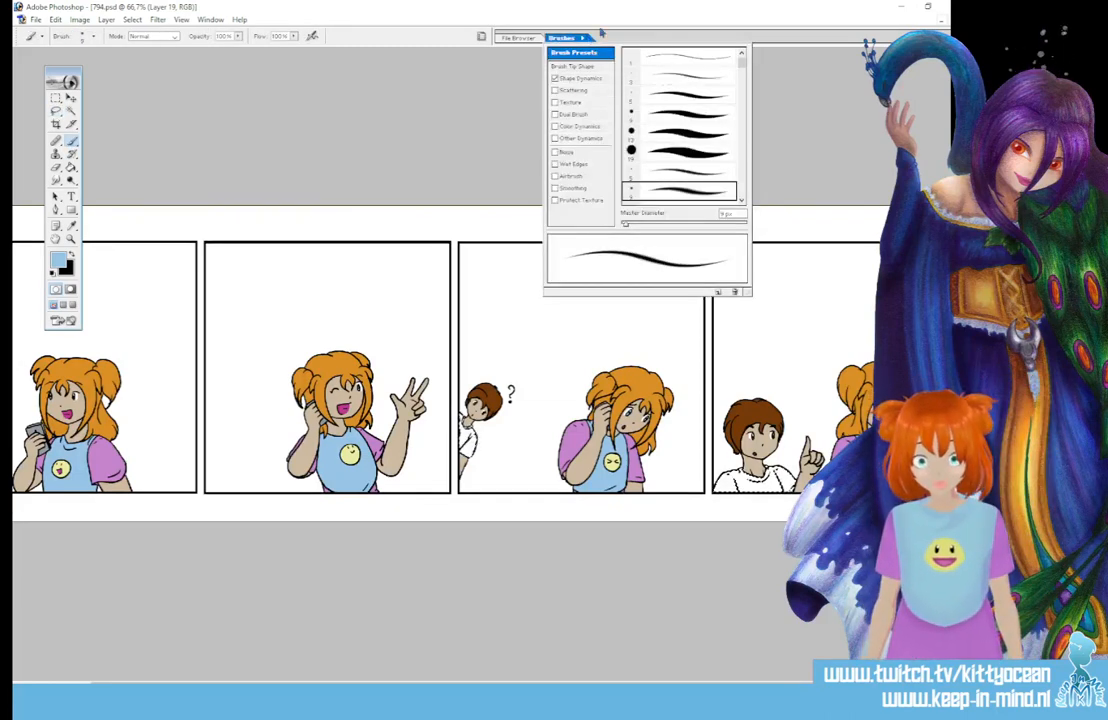
mouse_move(623, 223)
left_mouse_down()
mouse_move(649, 223)
mouse_move(633, 223)
left_mouse_up()
left_click(556, 78)
left_click(489, 248)
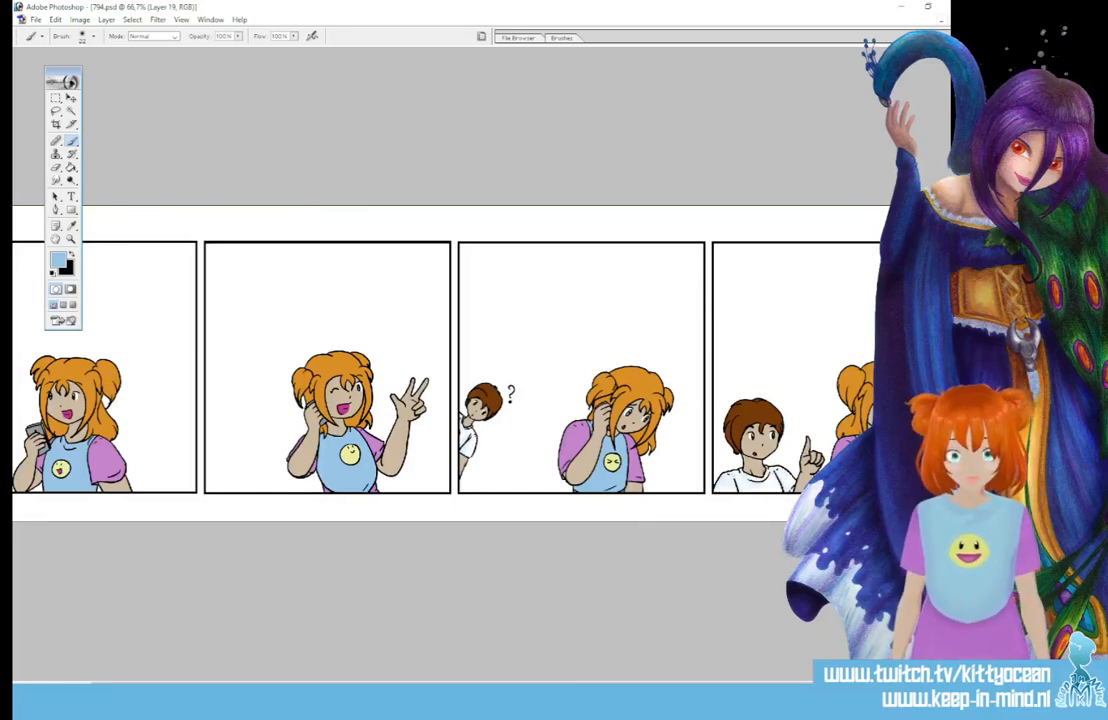
- Duplicate Layer 17 and brighten areas of the characters on the copy with the Dodge tool set to Highlights
key("ctrl+minus")
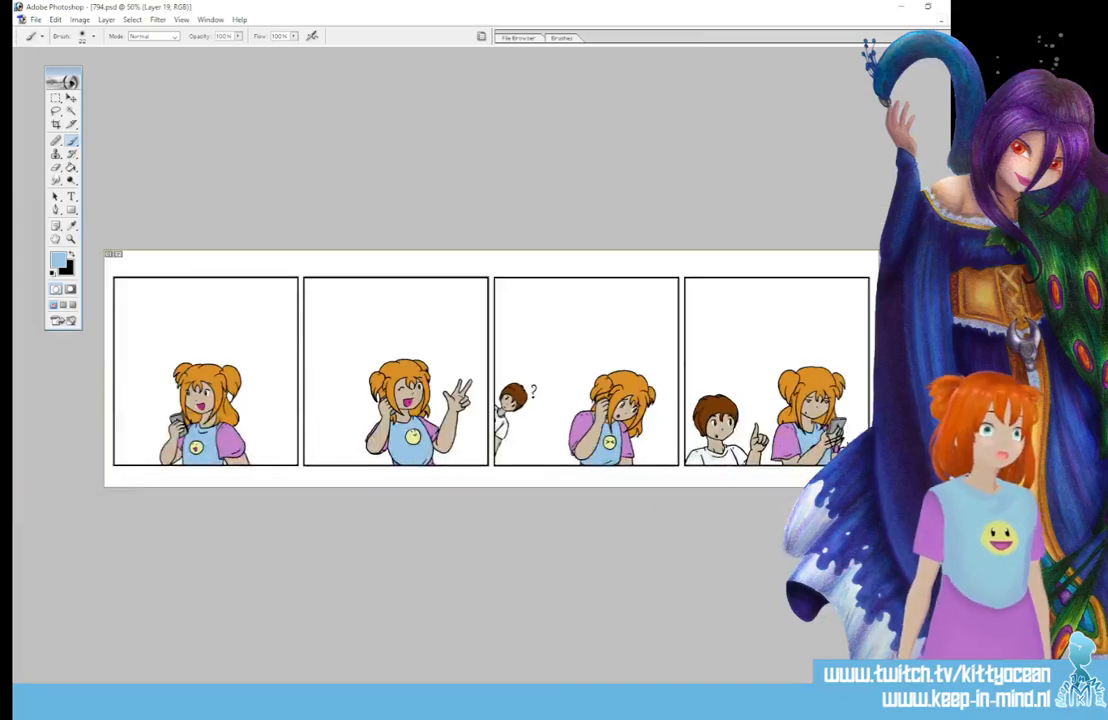
key("alt+l")
key("d")
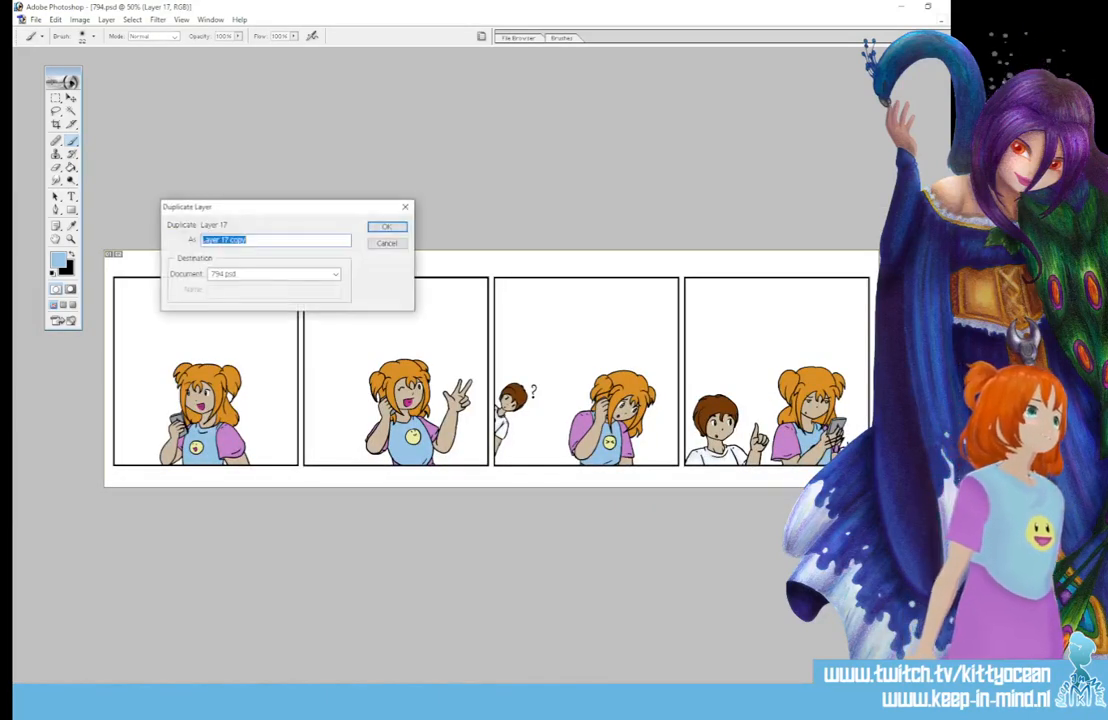
left_click(384, 228)
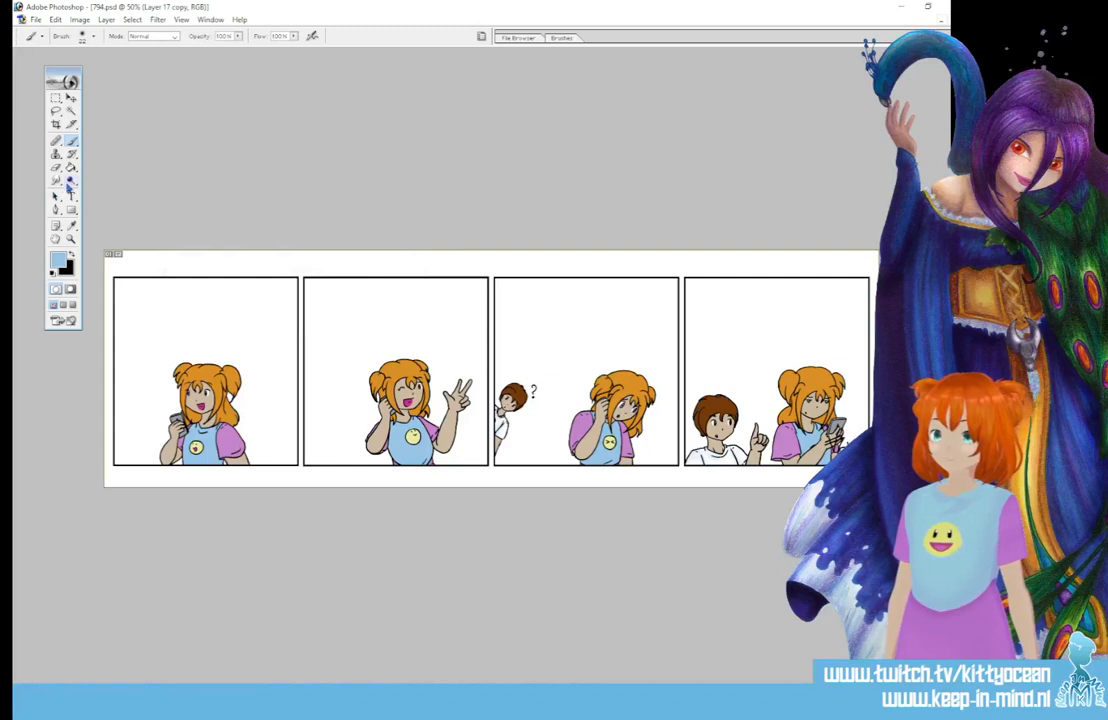
left_click(70, 182)
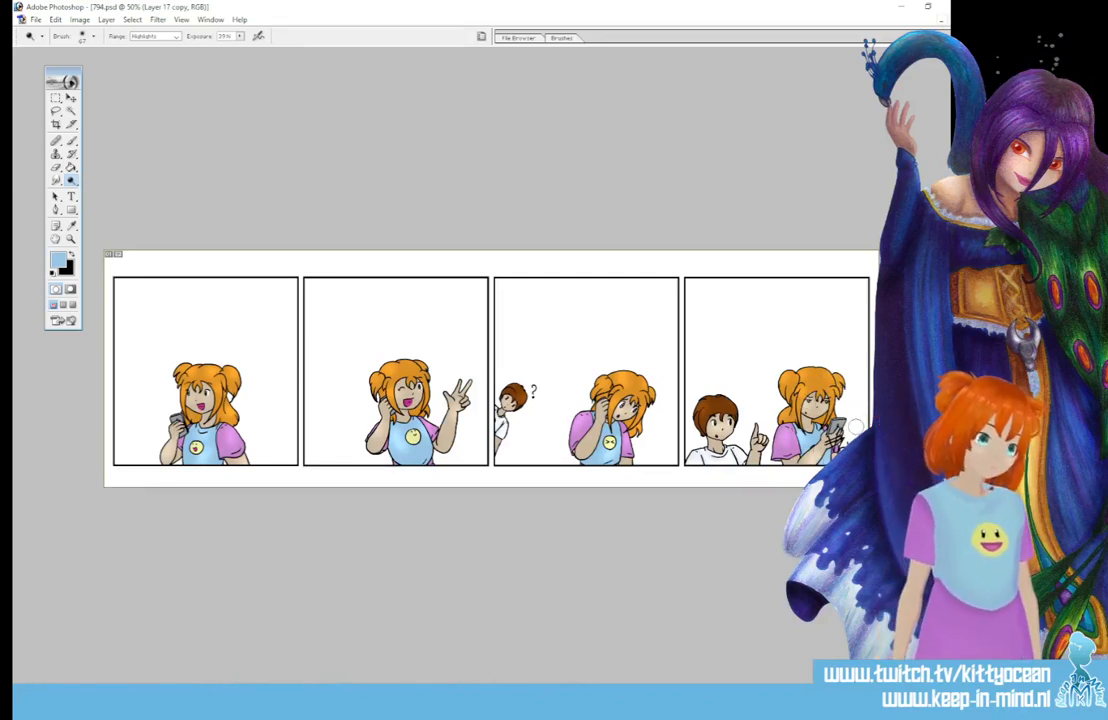
- Darken the characters' hair and clothing across the panels with the Burn tool set to Midtones and an enlarged soft brush
mouse_move(71, 180)
left_mouse_down()
mouse_move(90, 157)
mouse_move(92, 168)
left_mouse_up()
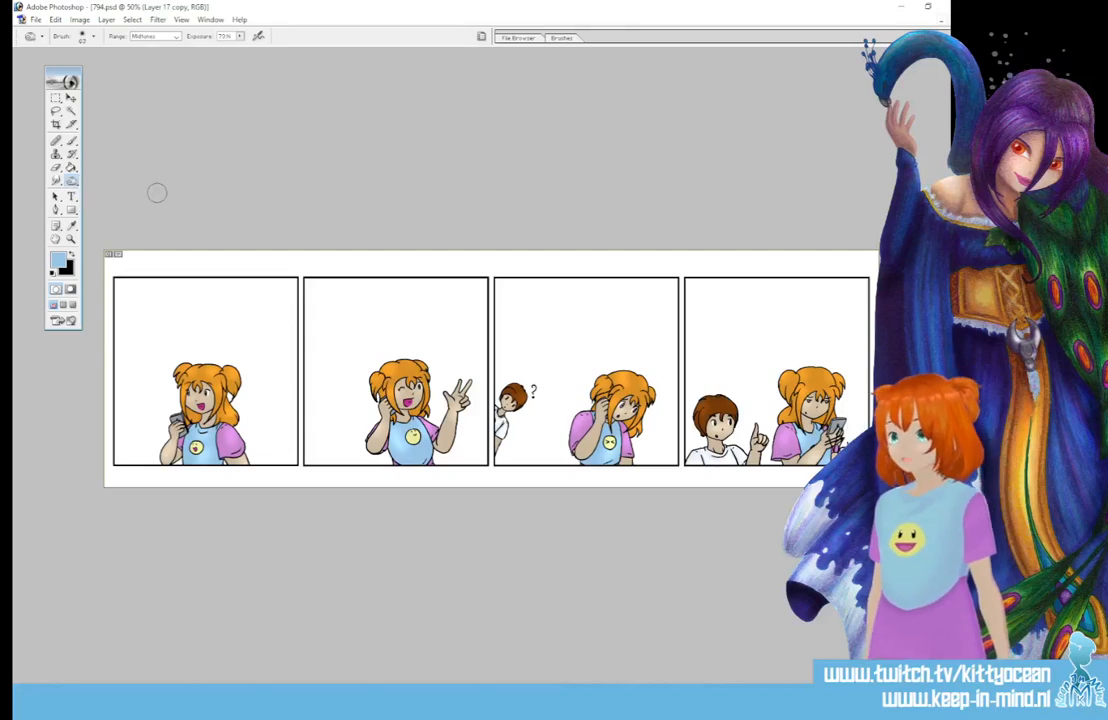
left_click(563, 38)
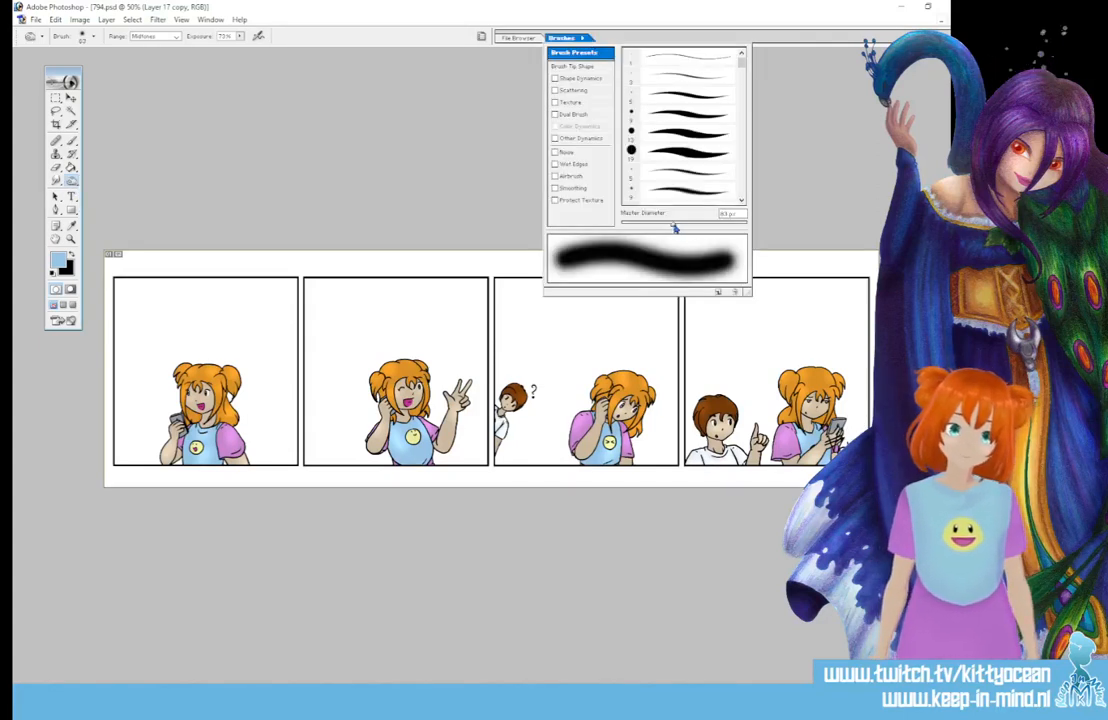
left_click(206, 356)
mouse_move(180, 366)
left_mouse_down()
mouse_move(187, 381)
mouse_move(236, 388)
mouse_move(193, 411)
mouse_move(231, 405)
mouse_move(235, 420)
mouse_move(186, 472)
left_mouse_up()
mouse_move(220, 429)
left_mouse_down()
mouse_move(231, 474)
mouse_move(226, 449)
left_mouse_up()
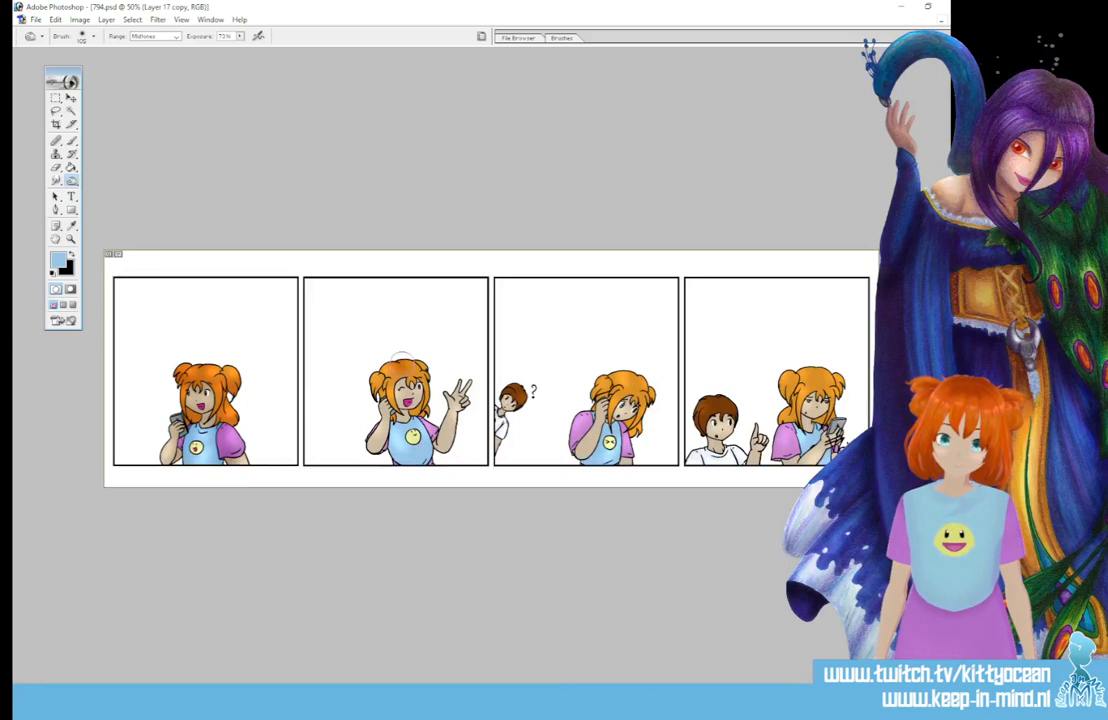
mouse_move(373, 378)
left_mouse_down()
mouse_move(410, 474)
mouse_move(454, 437)
mouse_move(450, 402)
mouse_move(513, 370)
mouse_move(505, 389)
mouse_move(517, 402)
mouse_move(536, 395)
mouse_move(498, 430)
left_mouse_up()
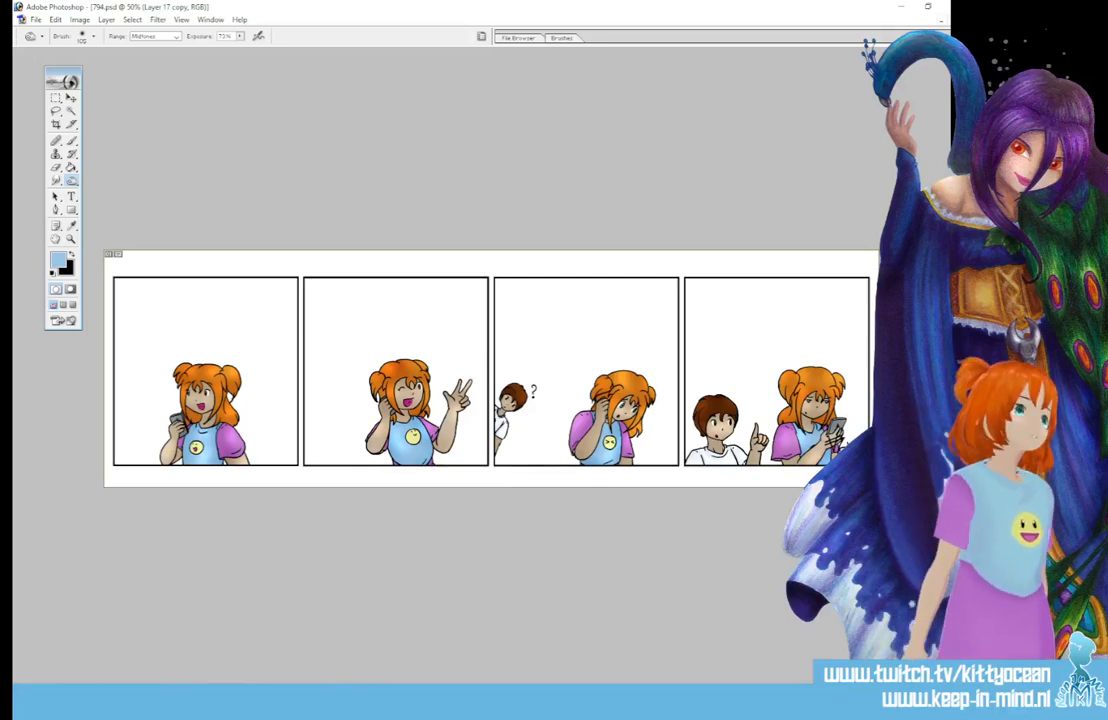
- Select the white backgrounds of all four panels with the Magic Wand, refining the selection with the Lasso
left_click(71, 115)
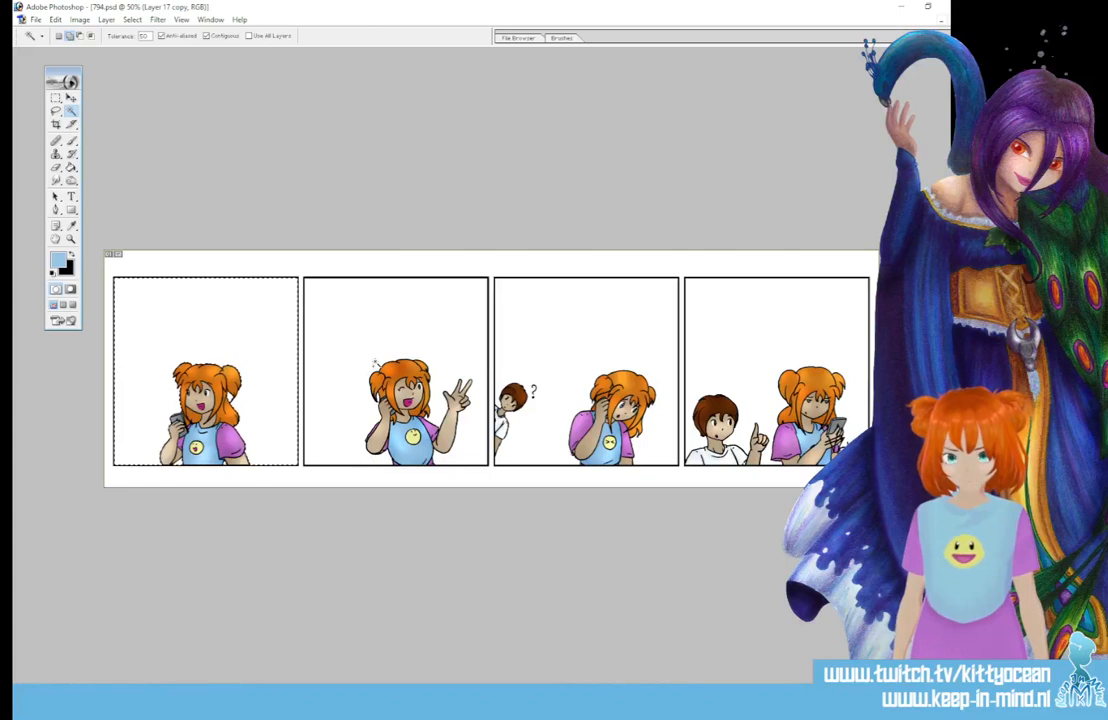
left_click(375, 363)
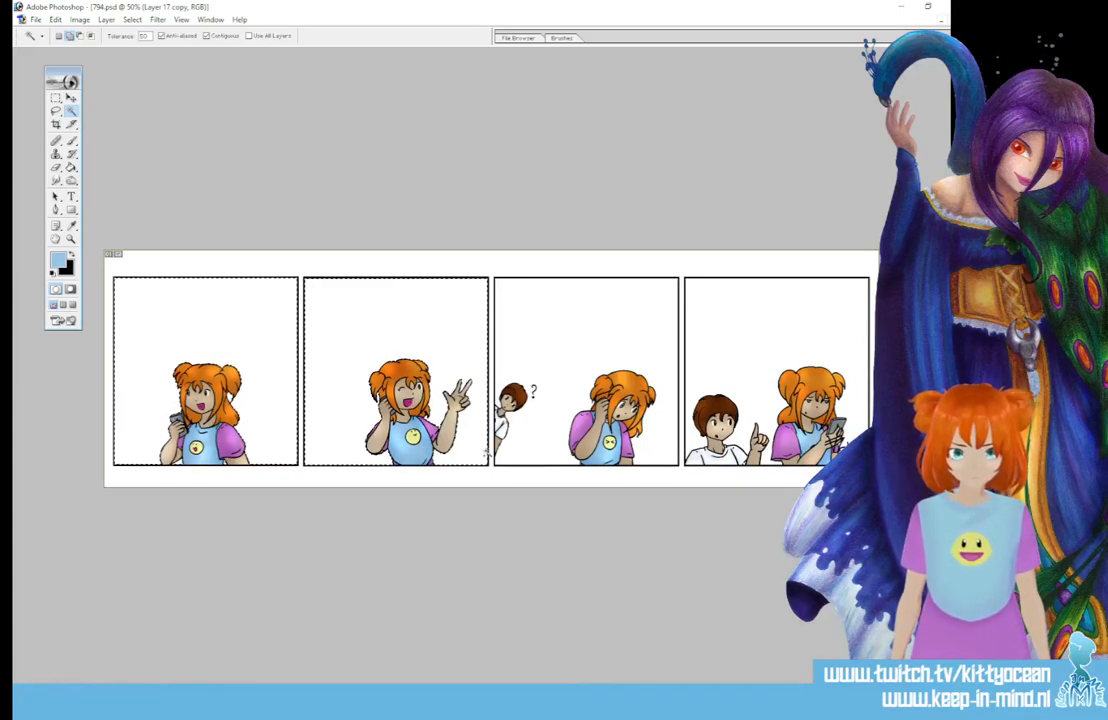
left_click(517, 442)
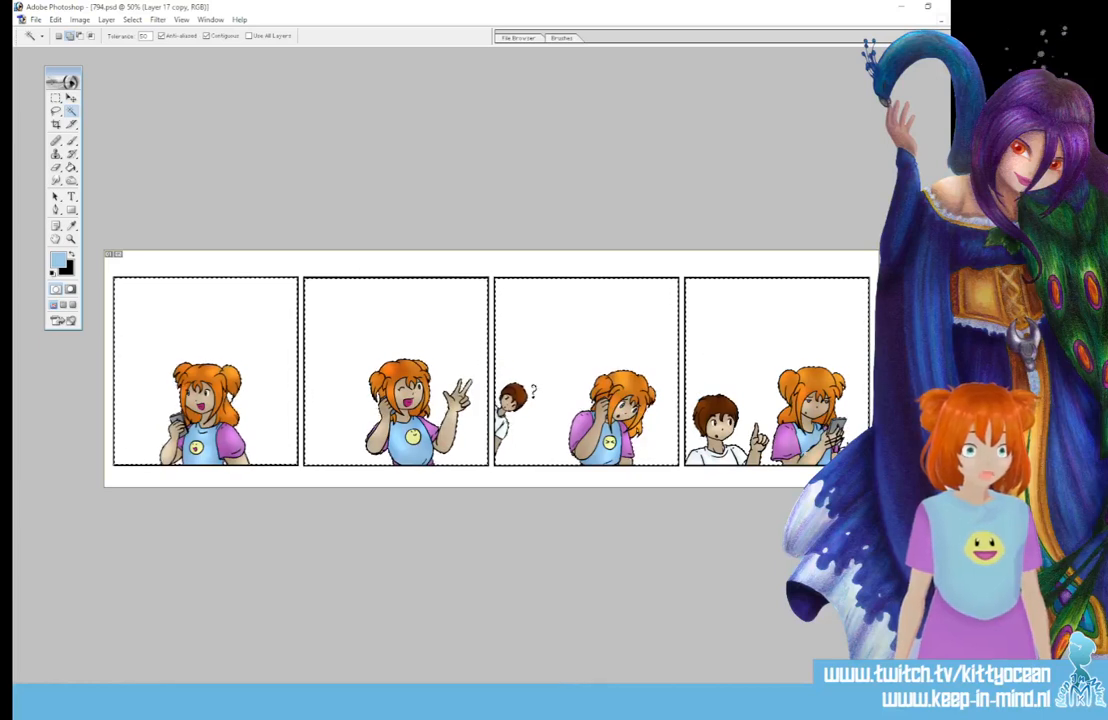
left_click(56, 112)
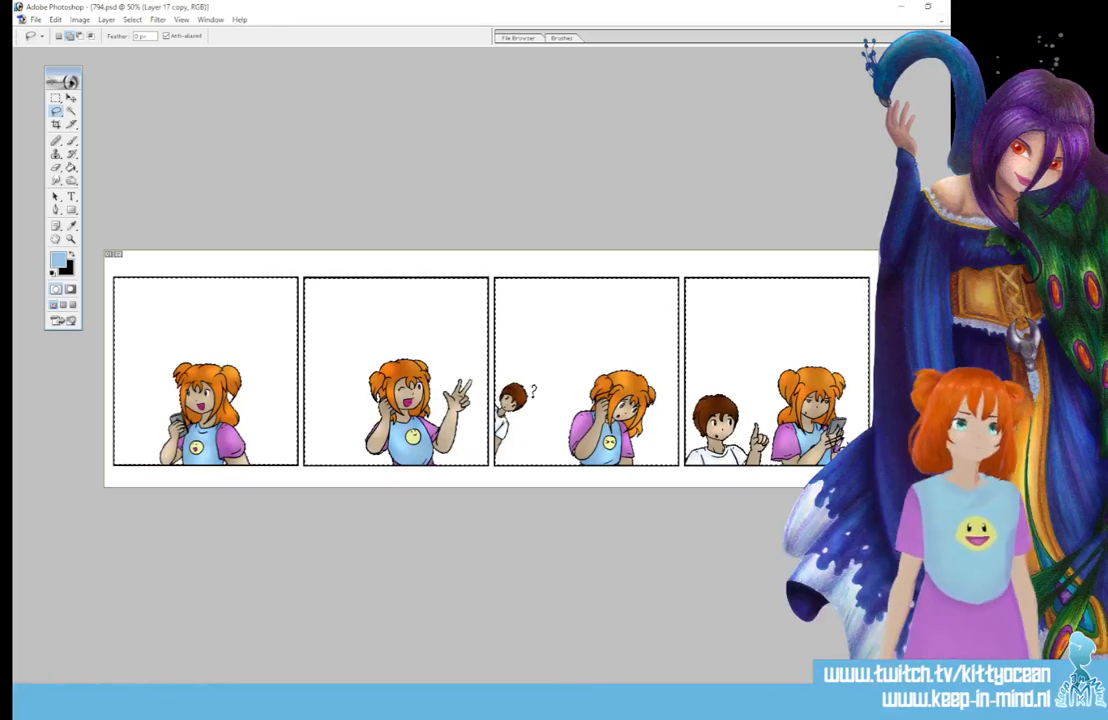
- Add a new layer and fill the selected panel backgrounds with the light-blue foreground colour
key("ctrl+shift+alt+n")
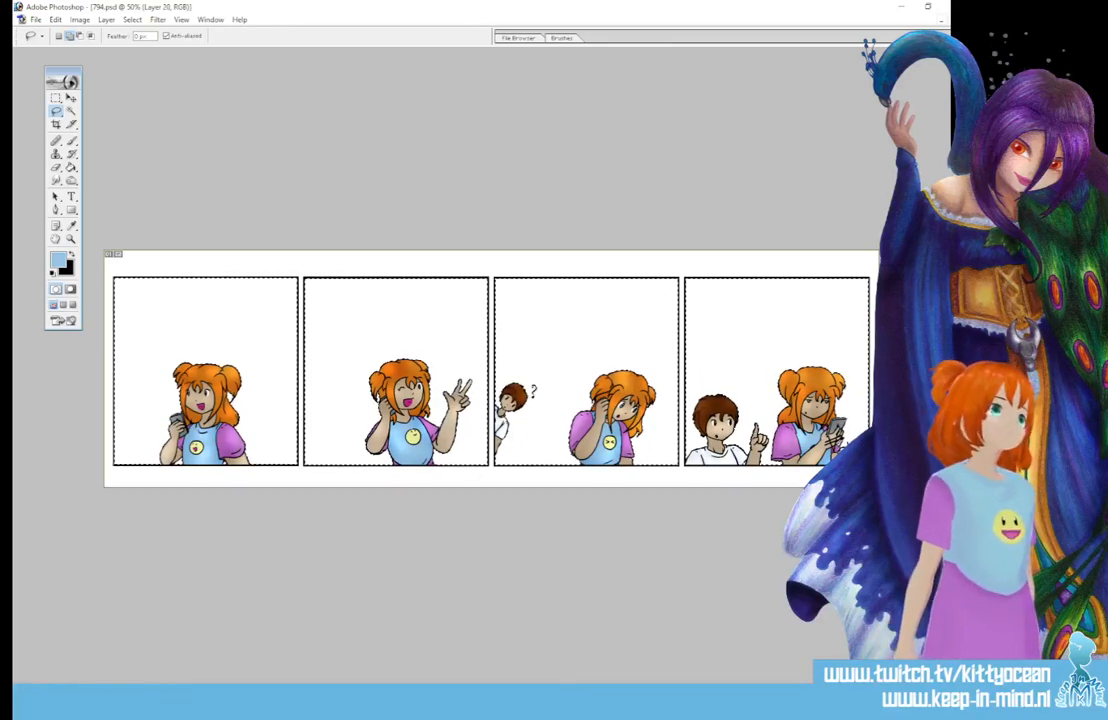
left_click(71, 168)
left_click(183, 352)
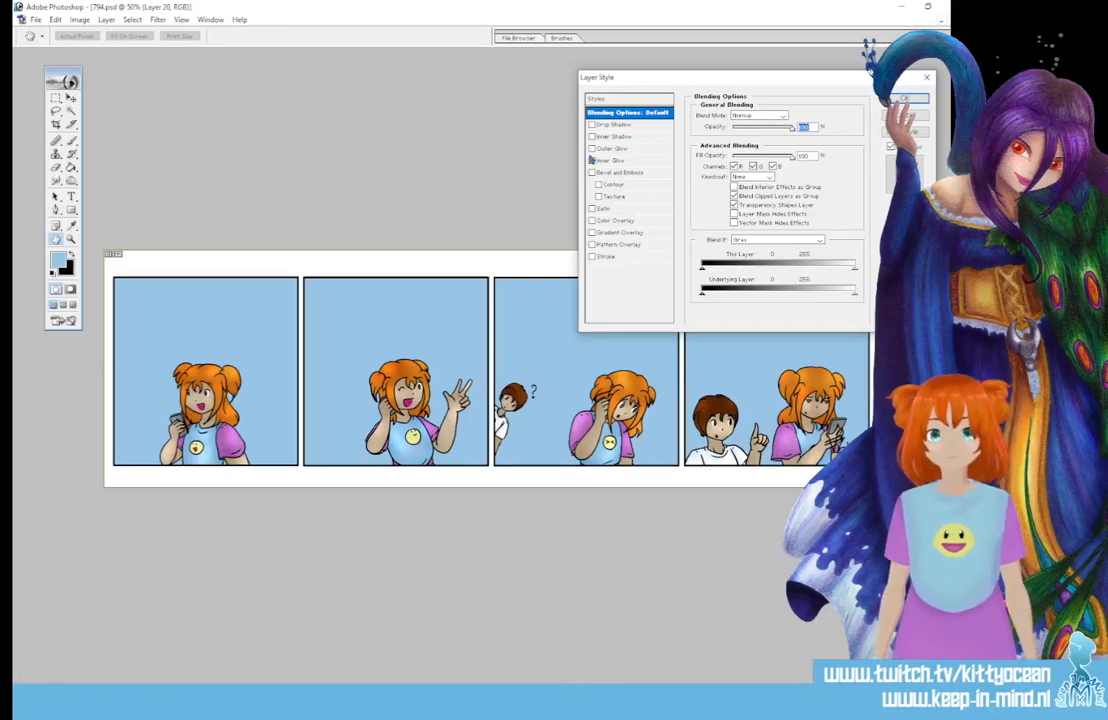
- Apply a white-to-purple linear Gradient Overlay to the background layer and lower the layer's opacity
left_click(620, 232)
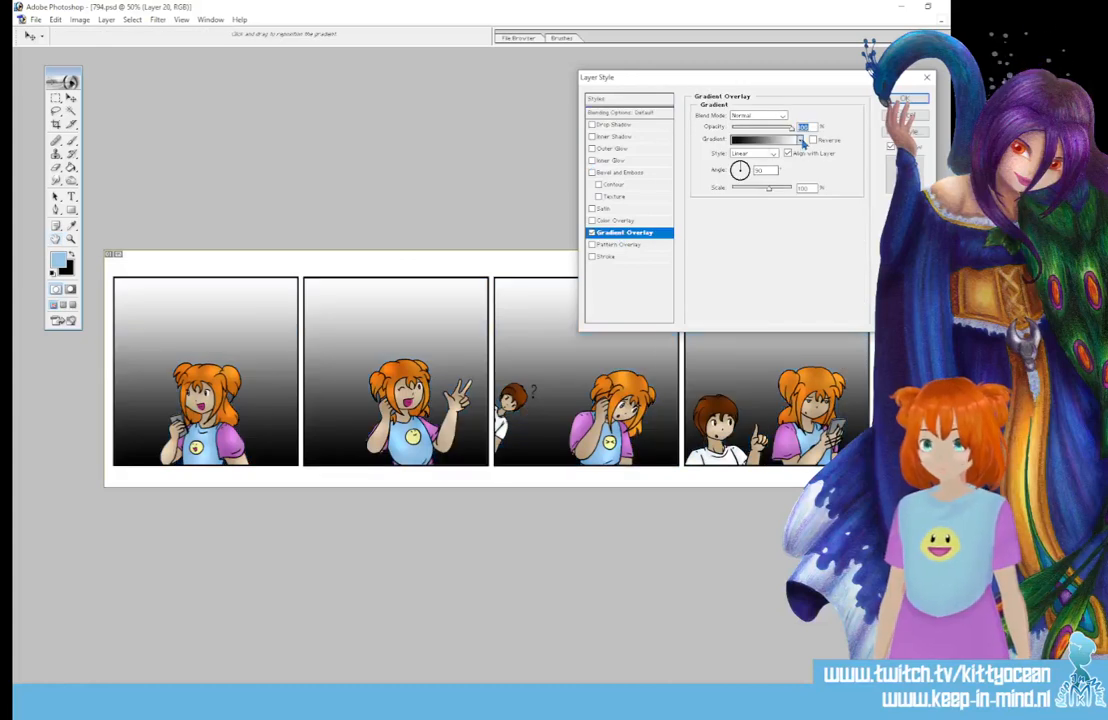
left_click(799, 139)
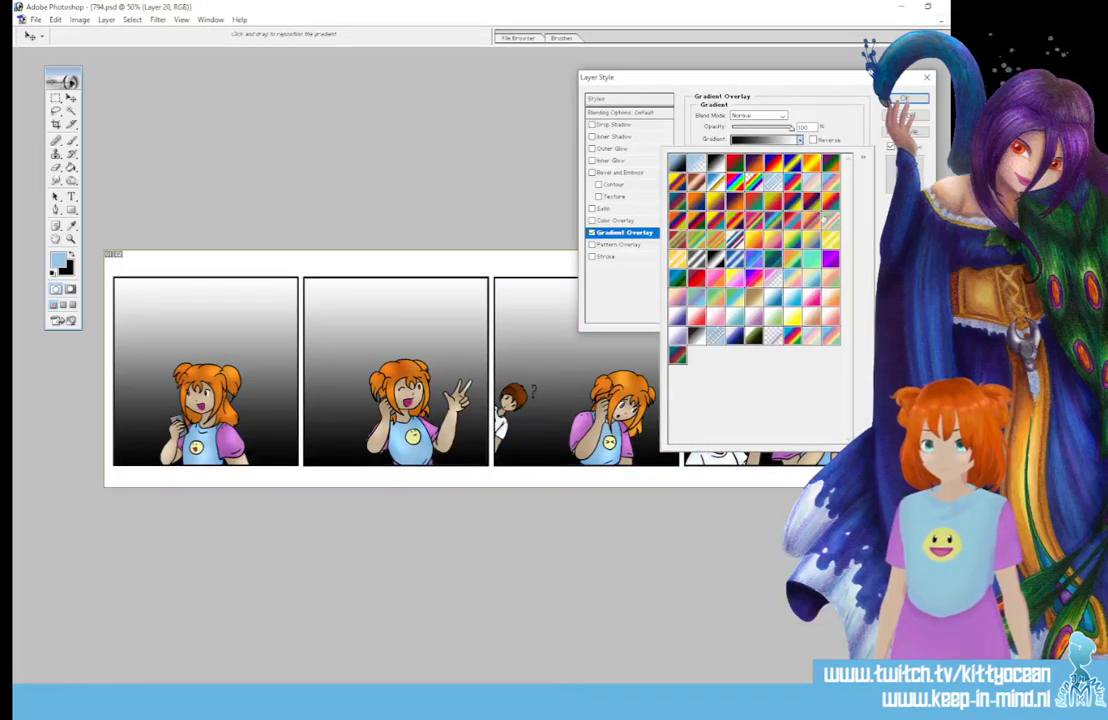
left_click(755, 318)
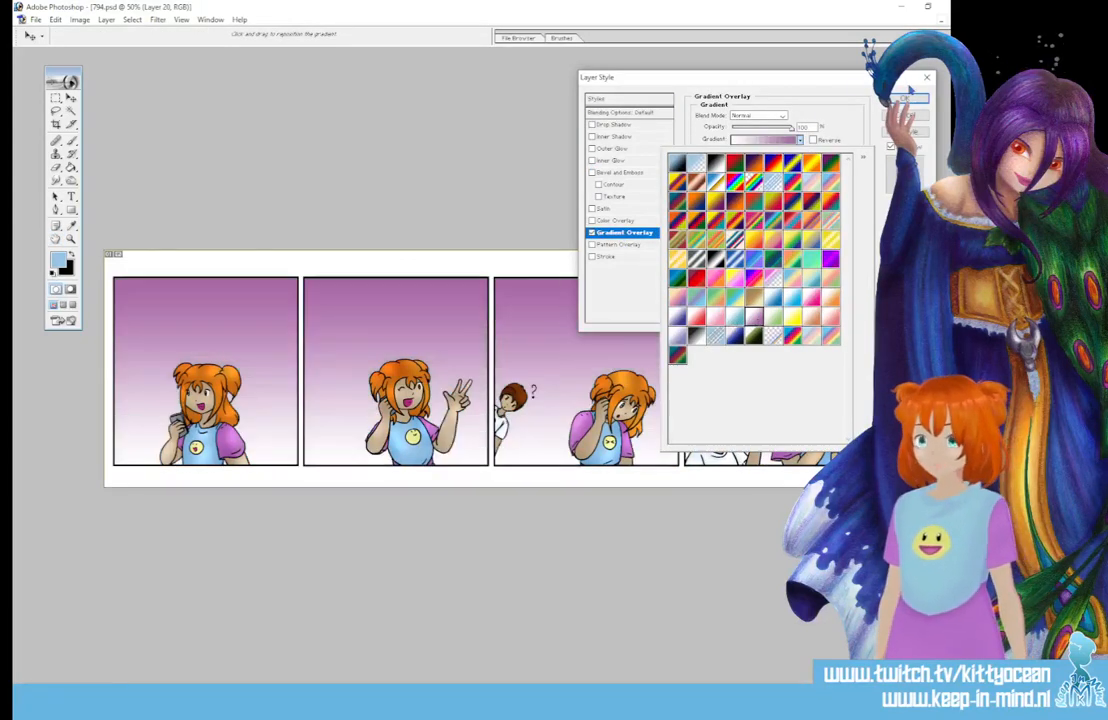
left_click(909, 97)
left_click(909, 97)
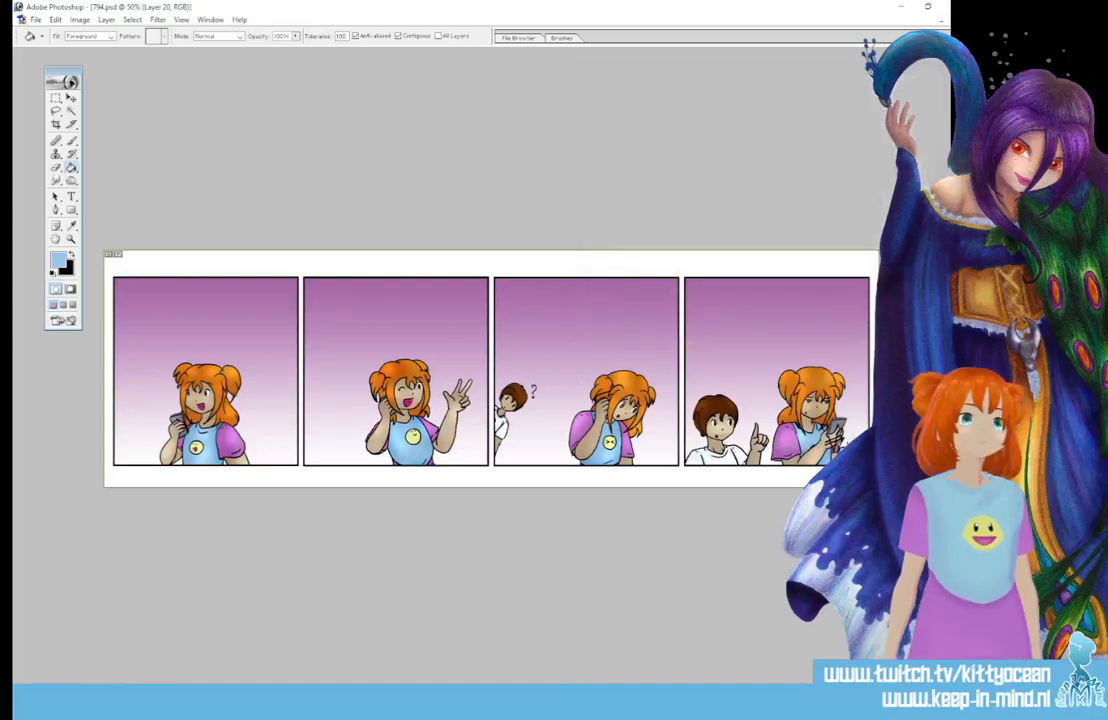
key("Return")
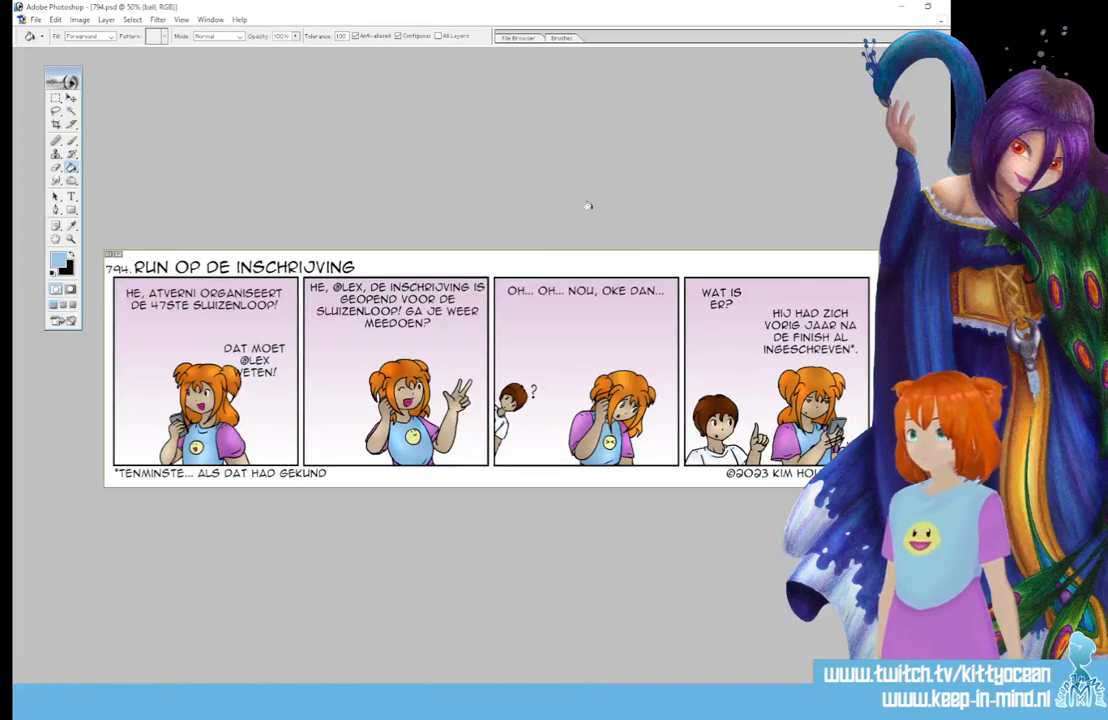
- Select elliptical speech-balloon areas for the dialogue in all four panels with the Elliptical Marquee on the ball layer
left_click(55, 97)
left_click(88, 87)
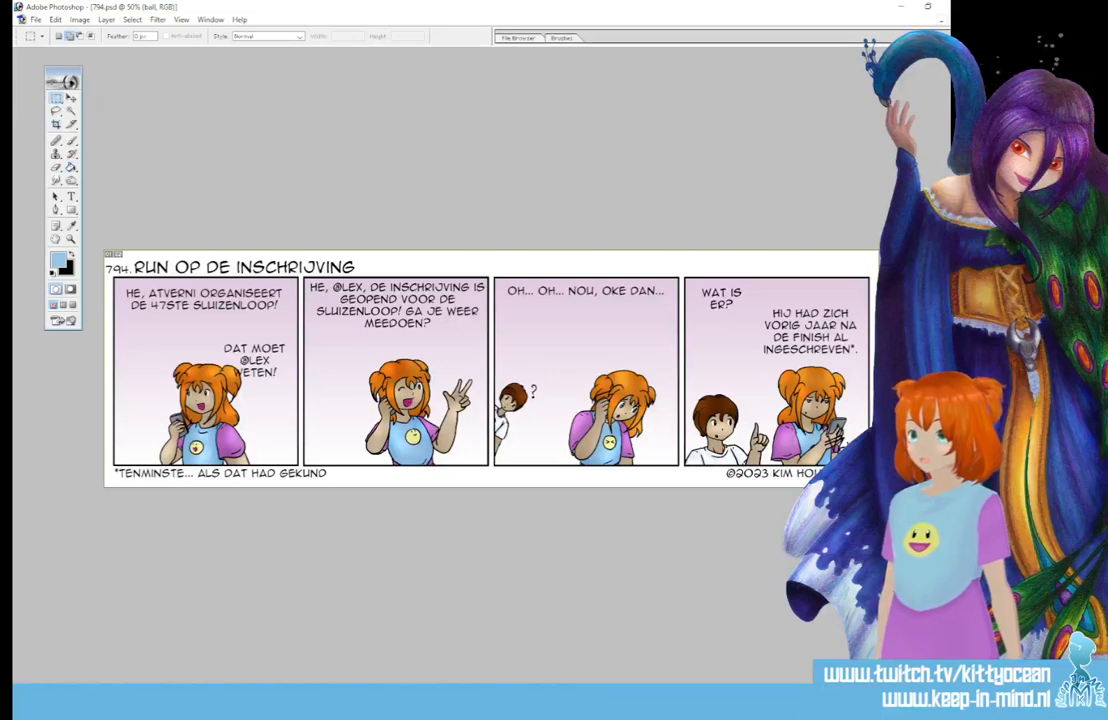
left_click(55, 97)
left_click(90, 98)
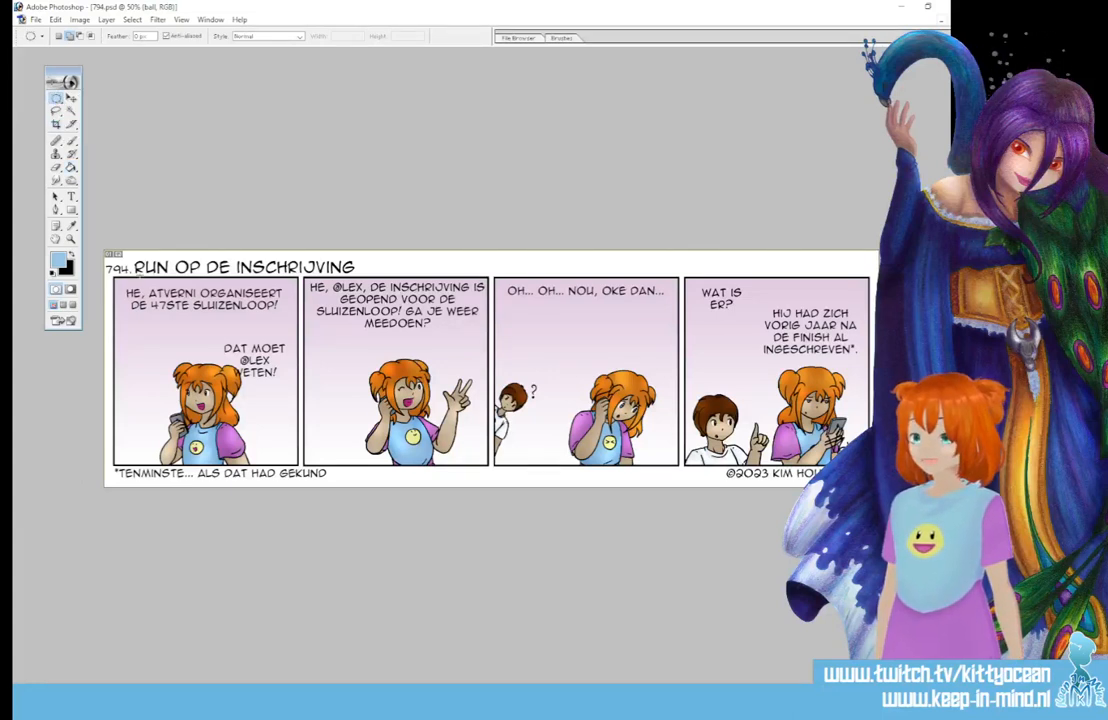
left_click_drag(323, 336, 297, 328)
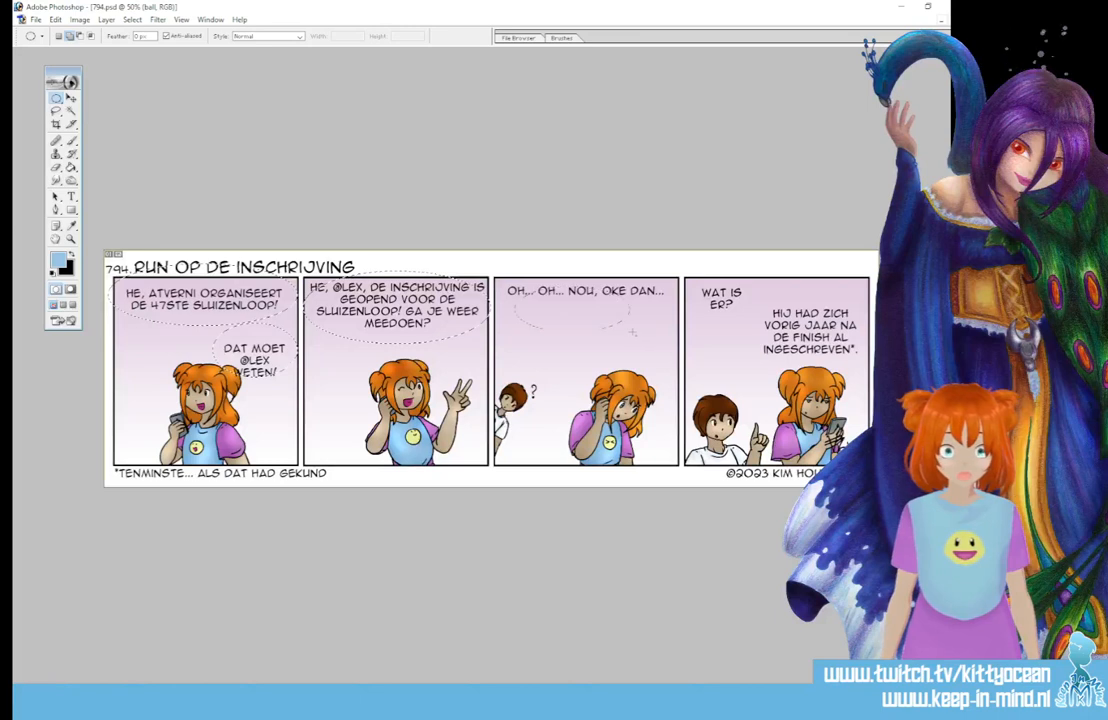
left_click_drag(632, 332, 652, 340)
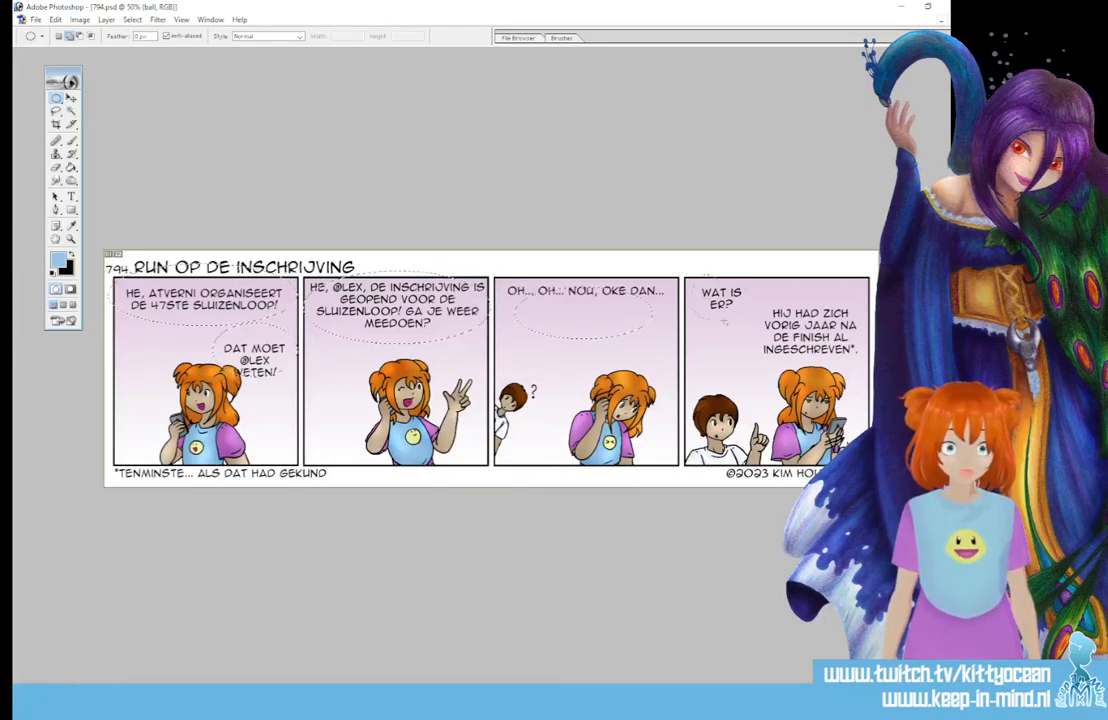
left_click_drag(692, 272, 754, 332)
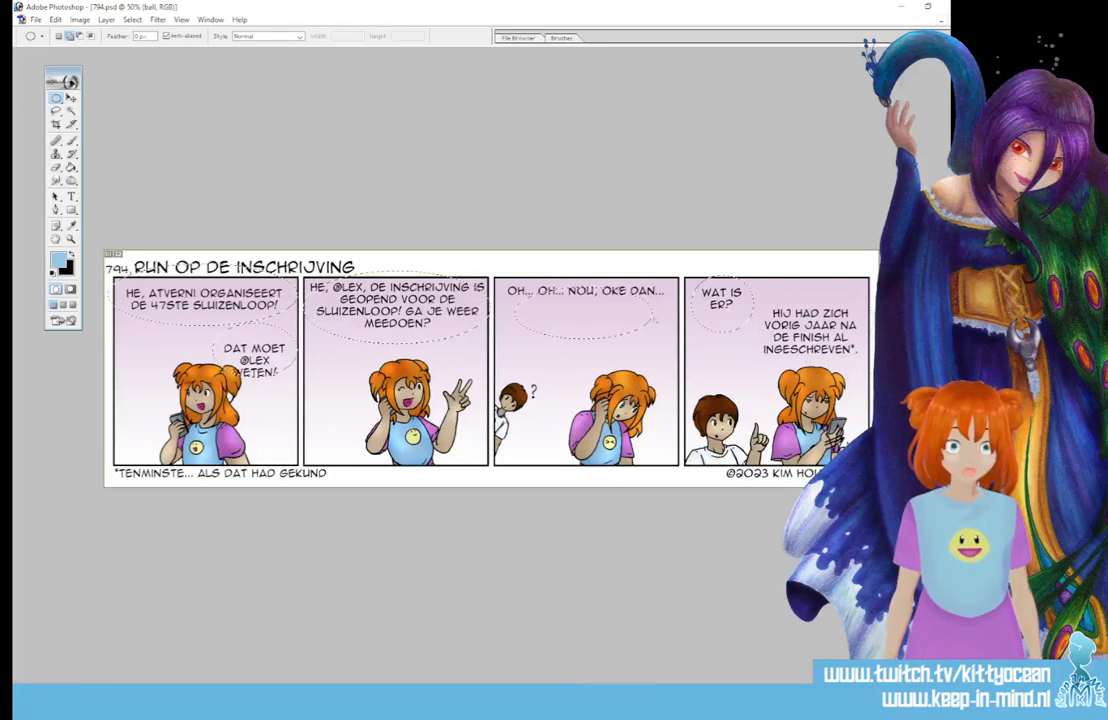
- Add pointed balloon tails towards the speaking characters to the selection with the Polygonal Lasso
left_click(56, 111)
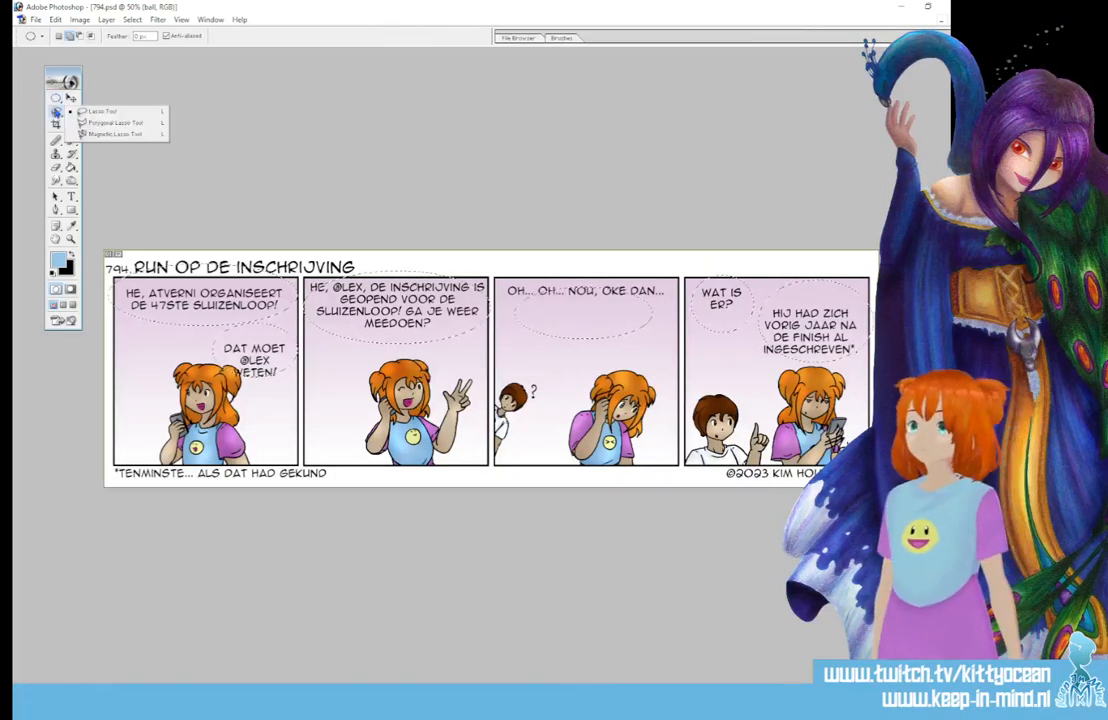
left_click(104, 122)
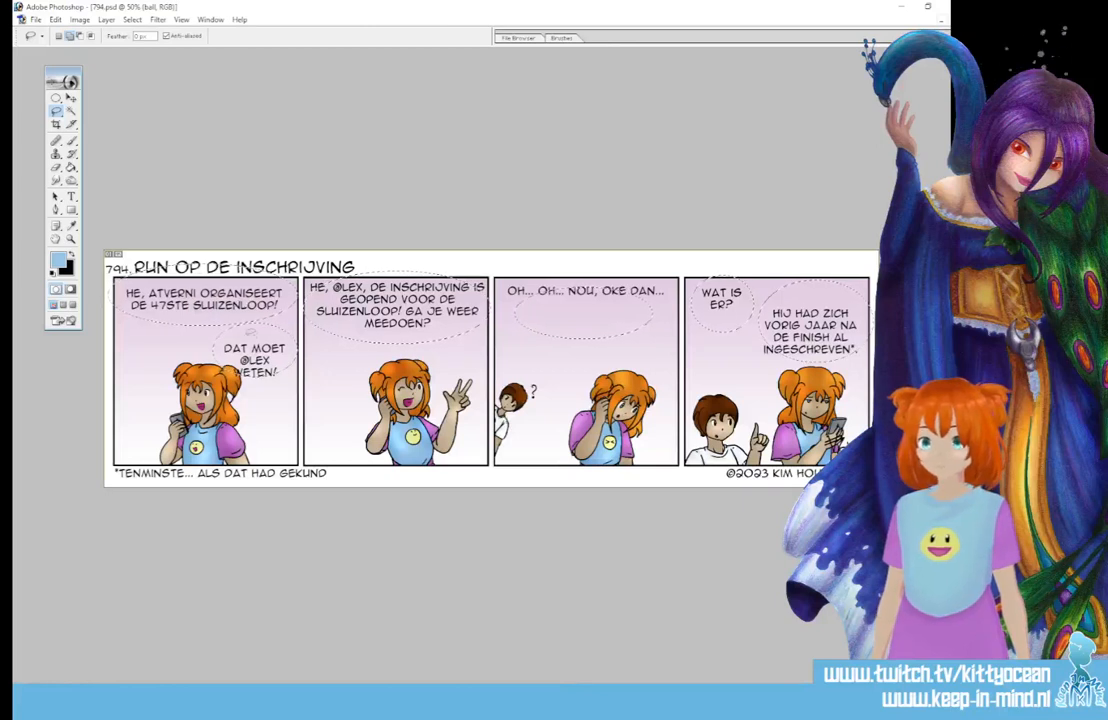
left_click(56, 111)
left_click(100, 120)
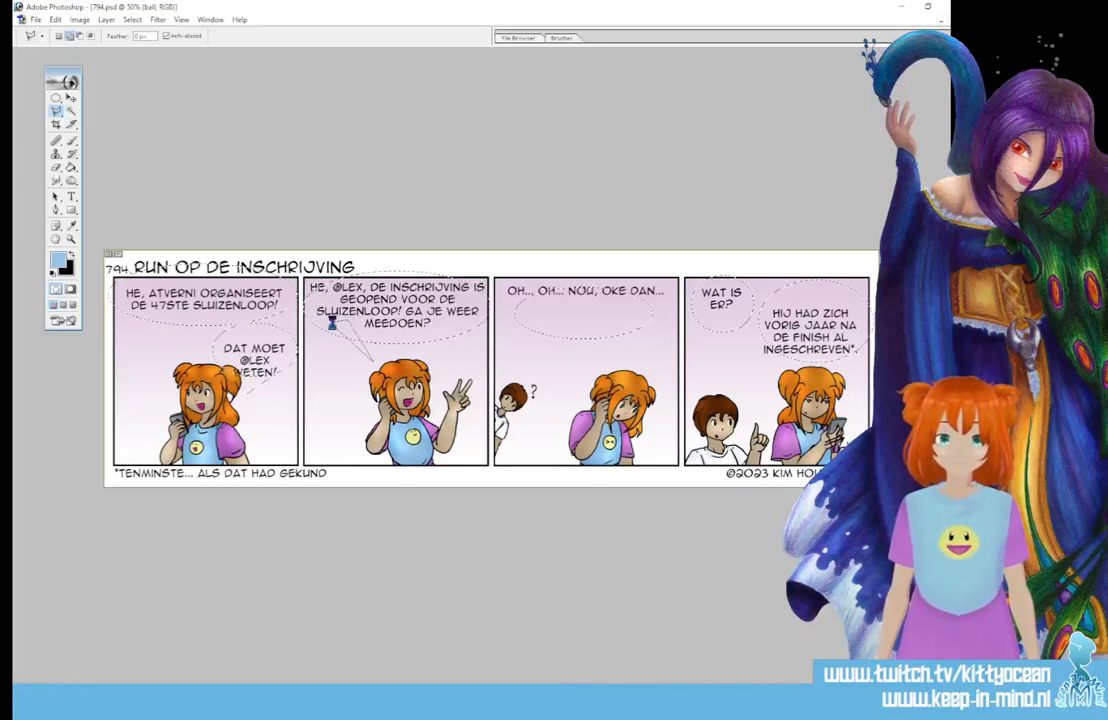
left_click(576, 324)
left_click(603, 367)
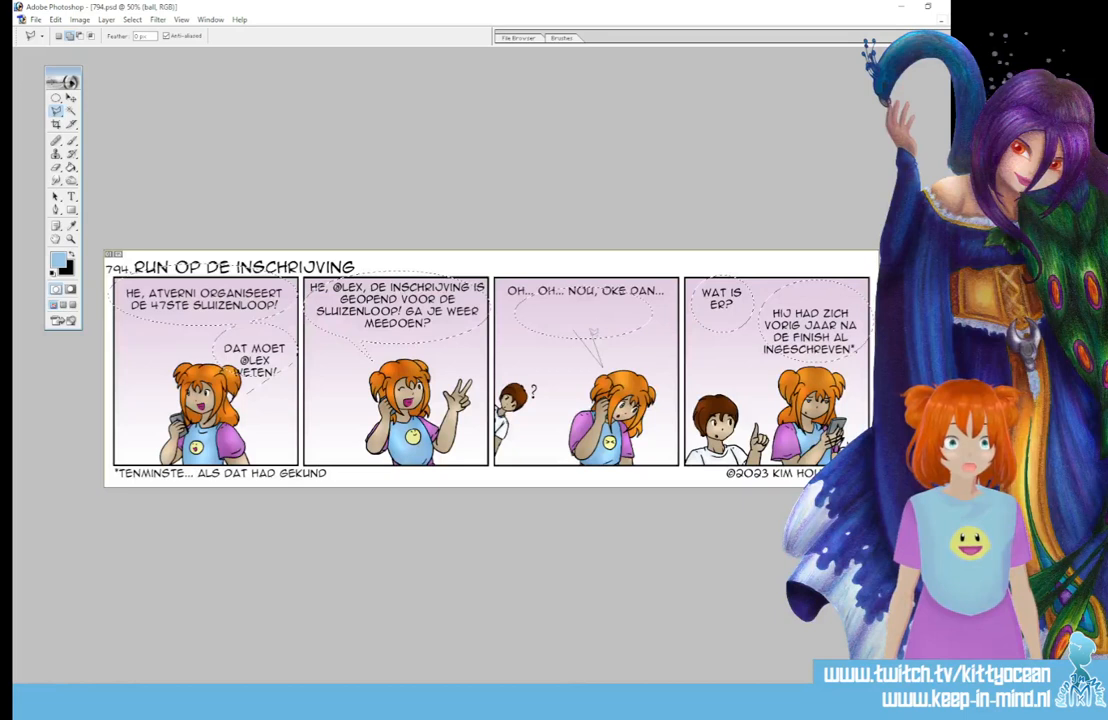
double_click(587, 322)
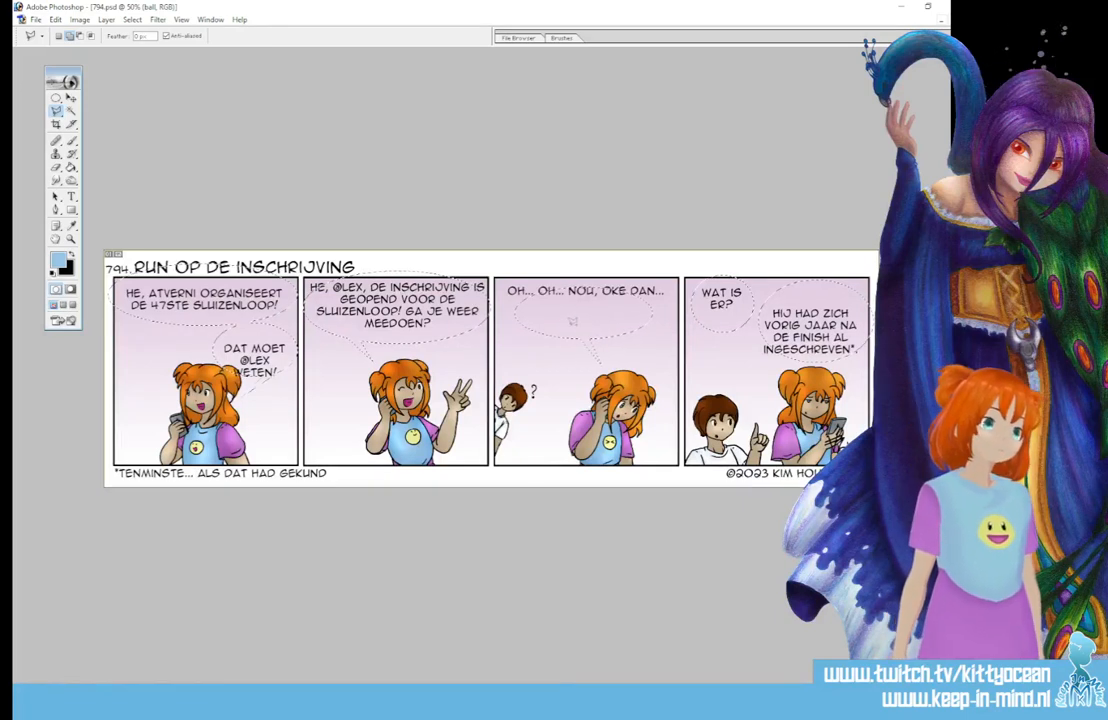
left_click(719, 317)
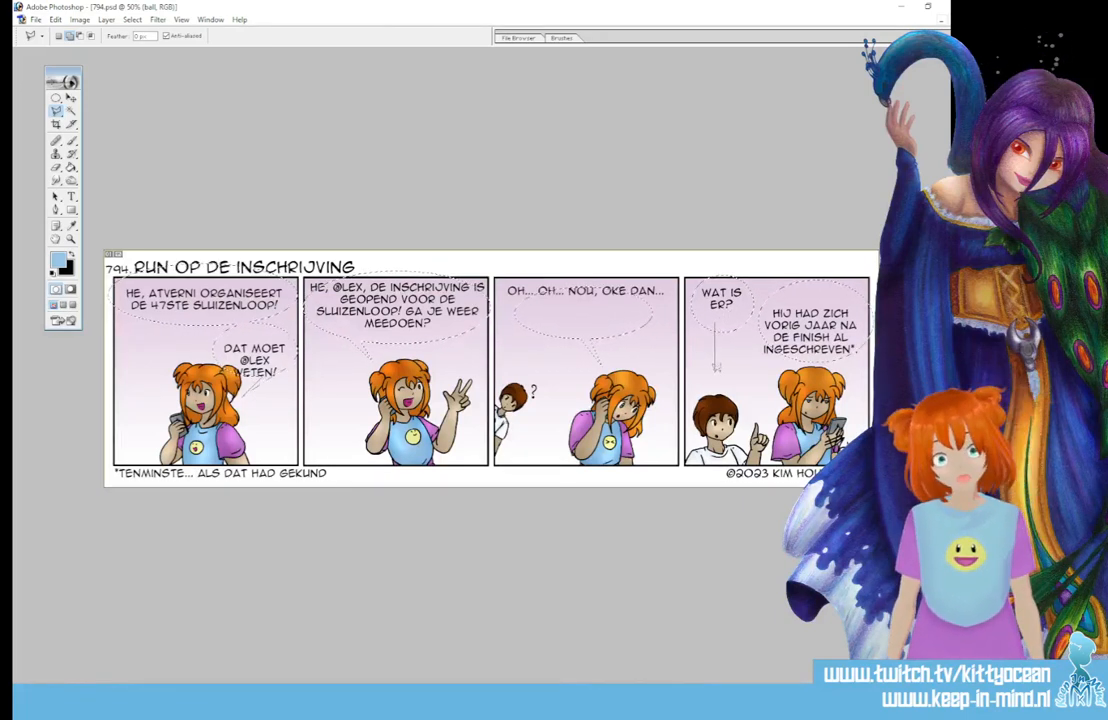
left_click(714, 372)
double_click(723, 319)
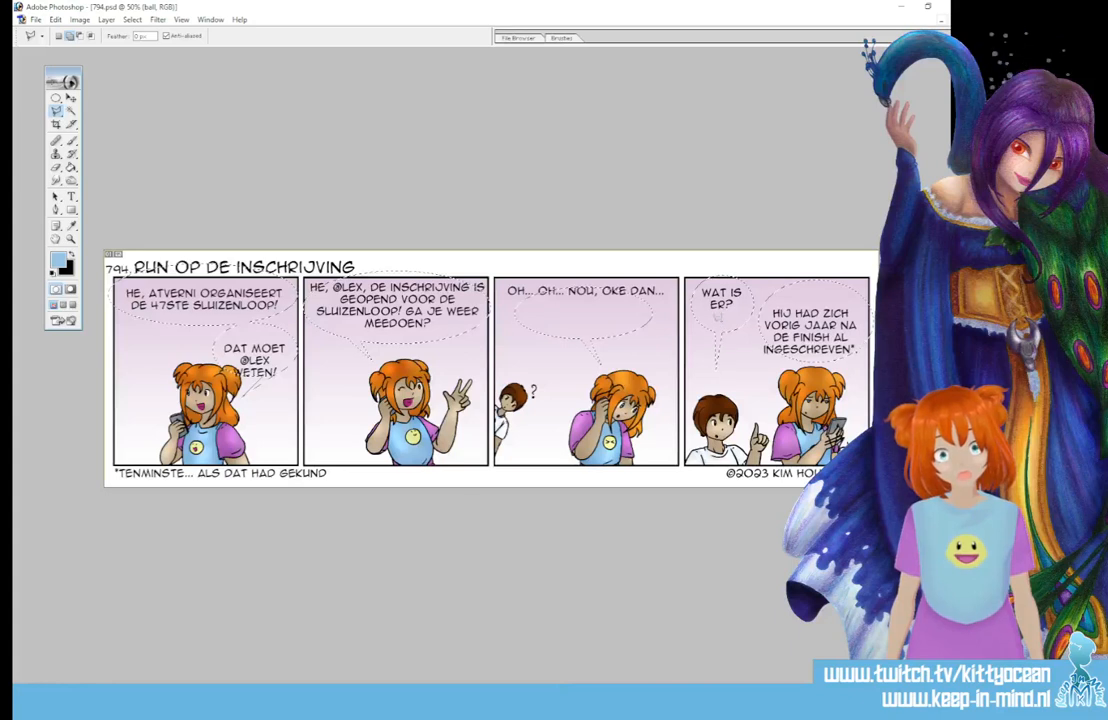
left_click(850, 353)
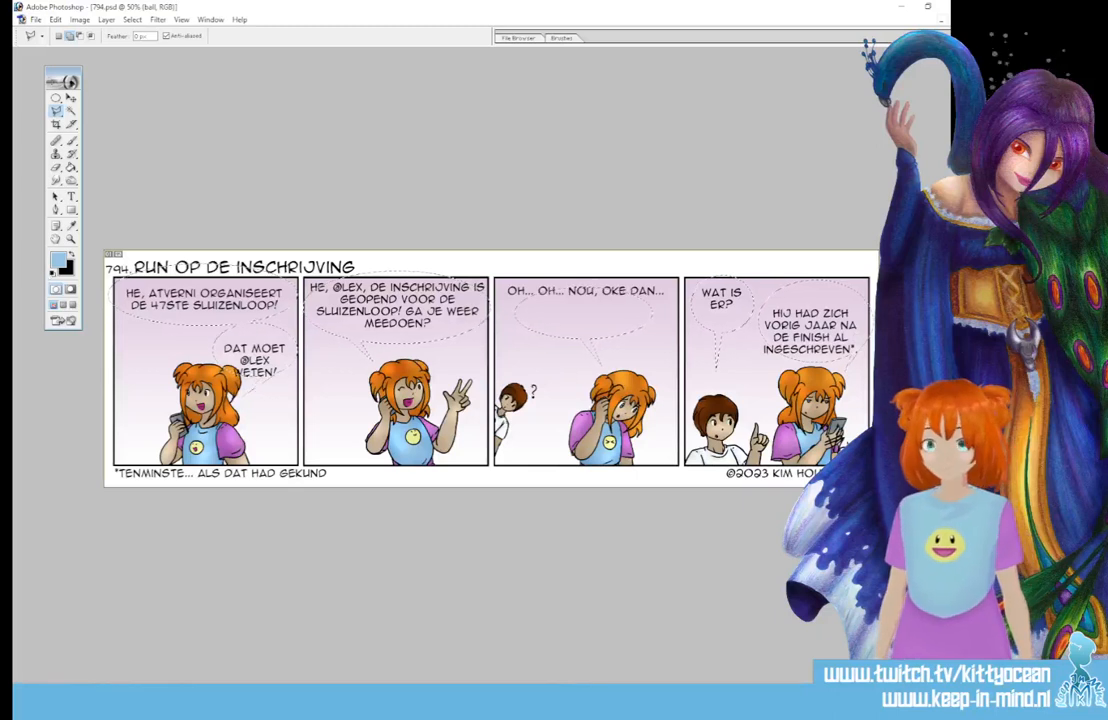
- Set the foreground colour to white and fill the selected speech balloons and tails with the Paint Bucket
left_click(53, 274)
left_click(71, 255)
left_click(71, 168)
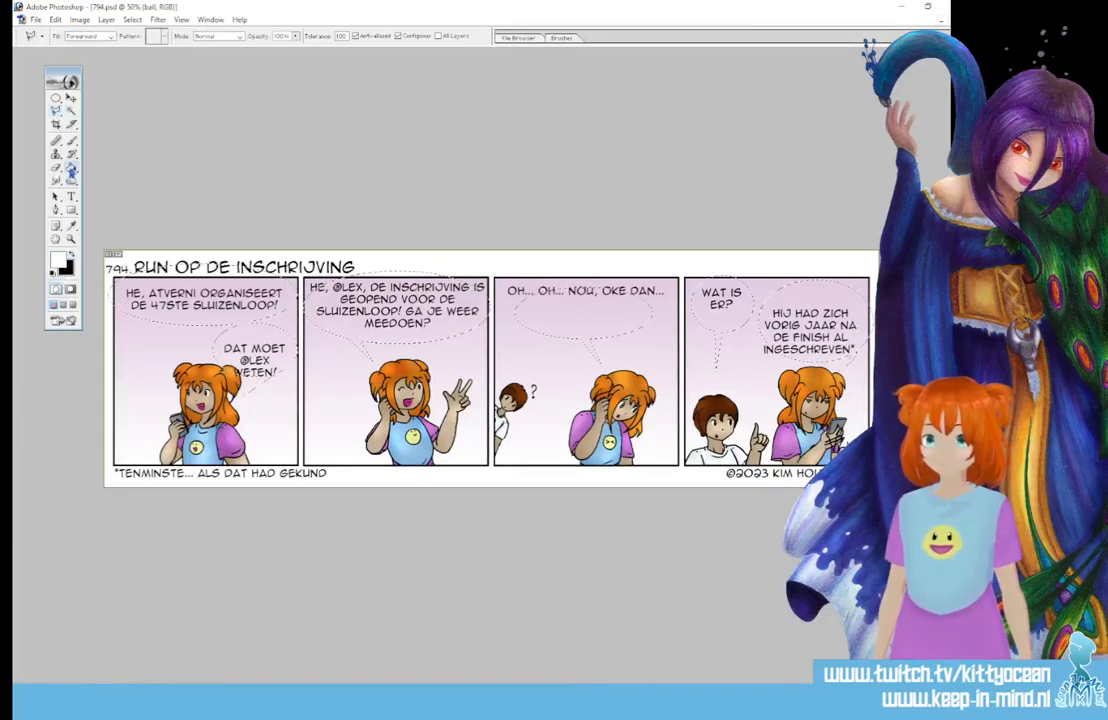
left_click(234, 316)
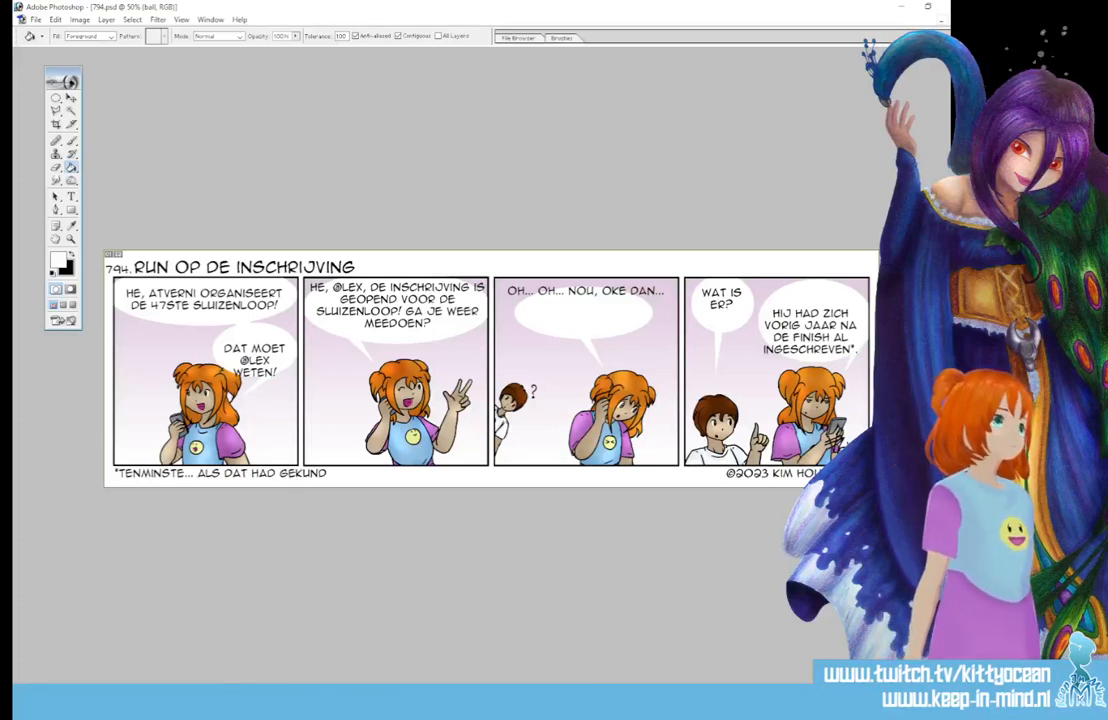
- Add a 4 px black Stroke layer style around the speech balloons on the ball layer
double_click(905, 470)
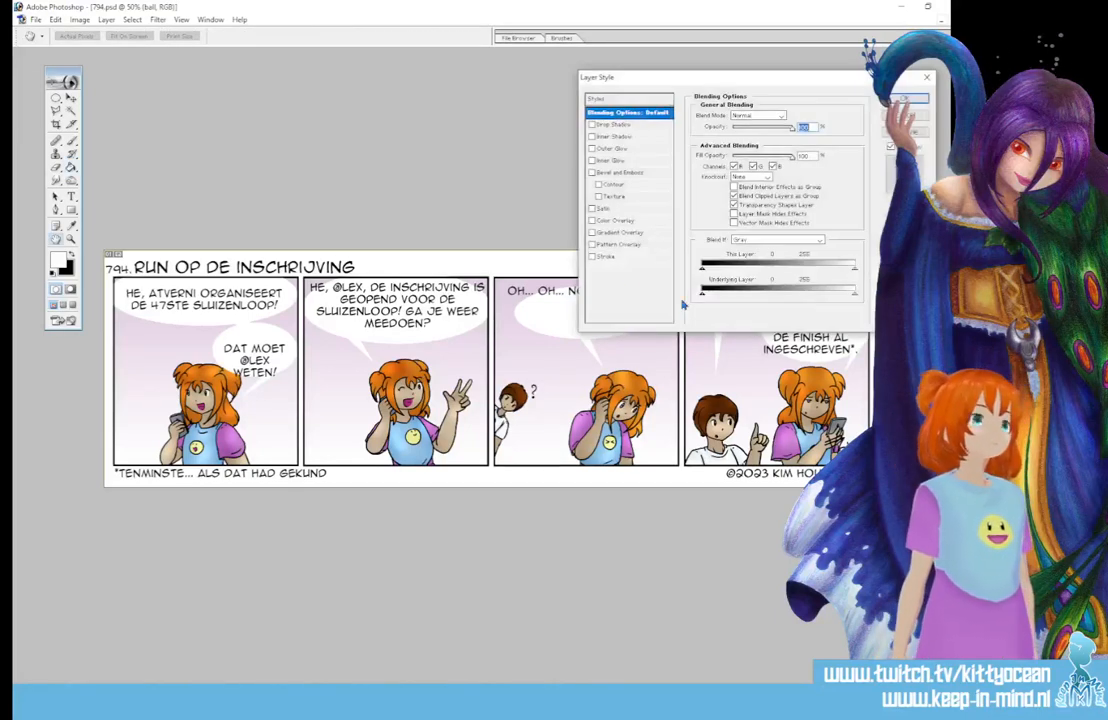
left_click(607, 256)
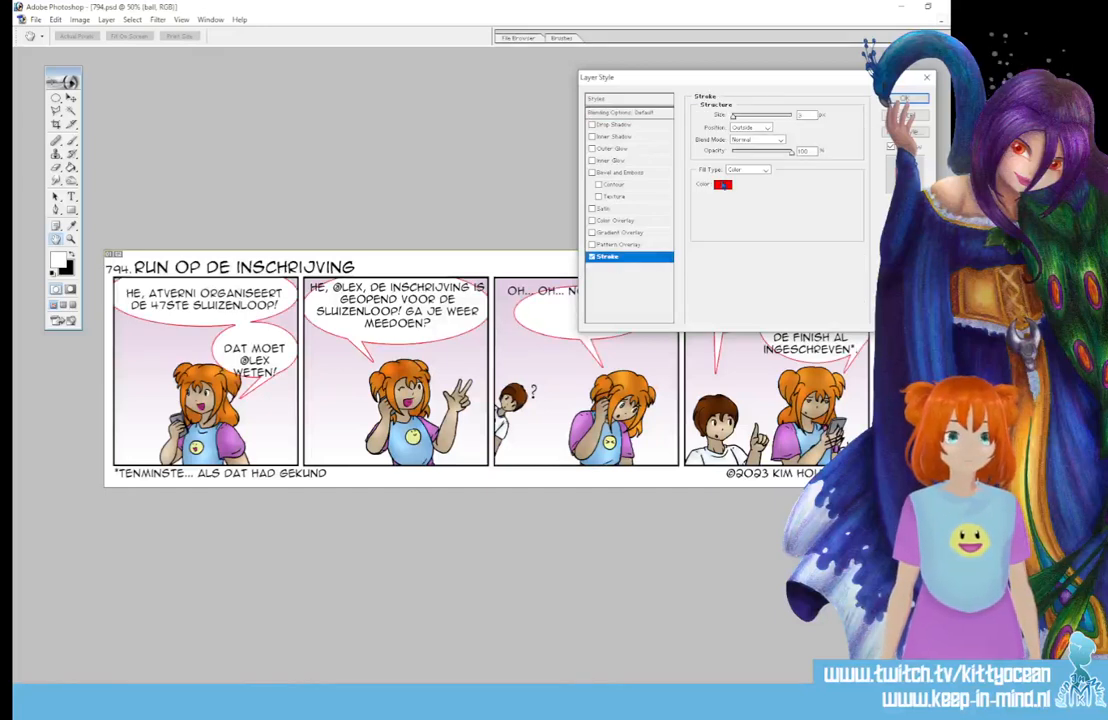
left_click_drag(808, 116, 718, 113)
type("4")
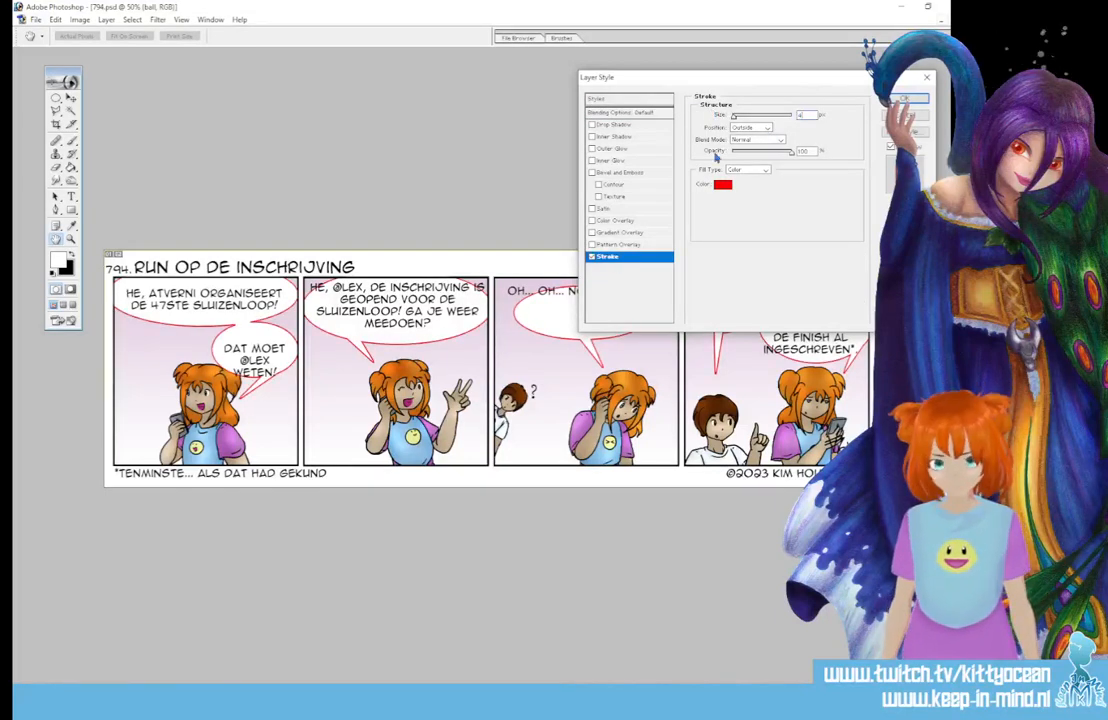
left_click(722, 184)
left_click(576, 251)
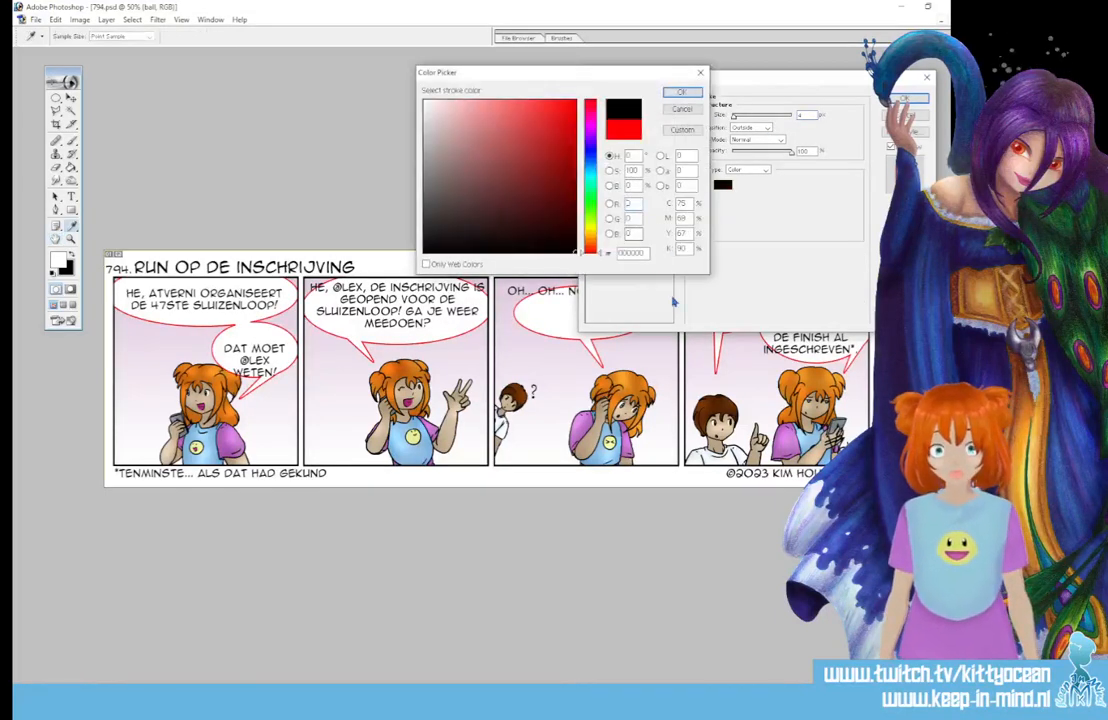
left_click(683, 94)
left_click(908, 98)
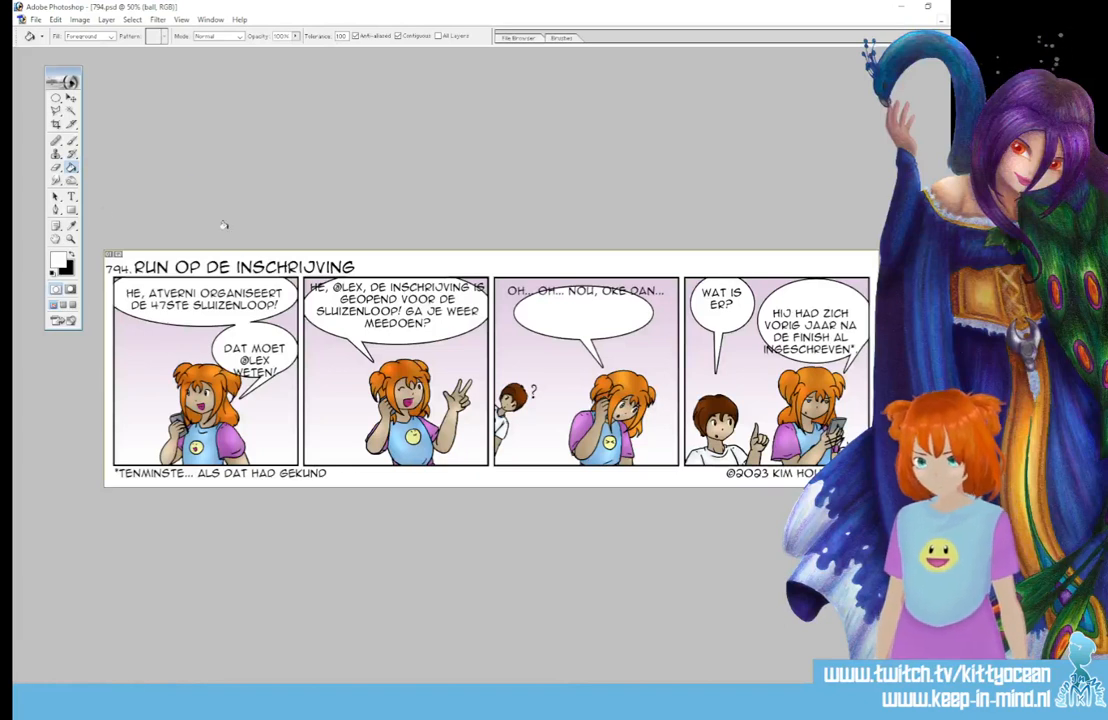
- Shift both dialogue texts in the first panel slightly upwards so they fit inside their balloons
left_click(71, 196)
left_click(230, 300)
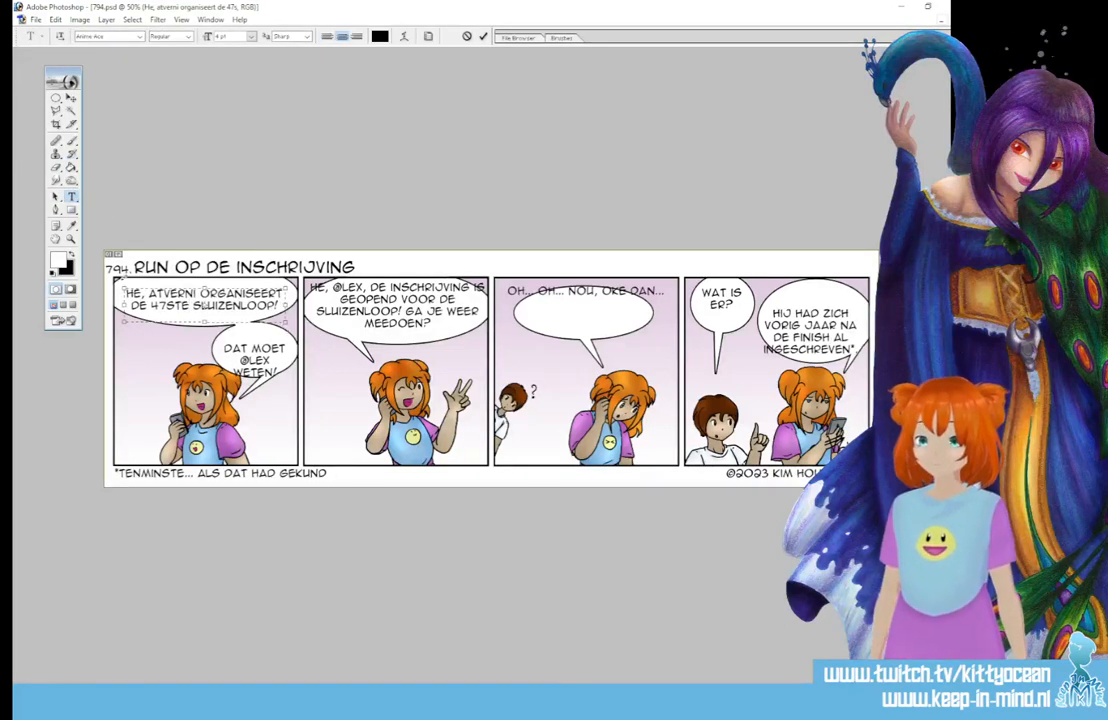
left_click_drag(124, 289, 126, 286)
left_click(483, 36)
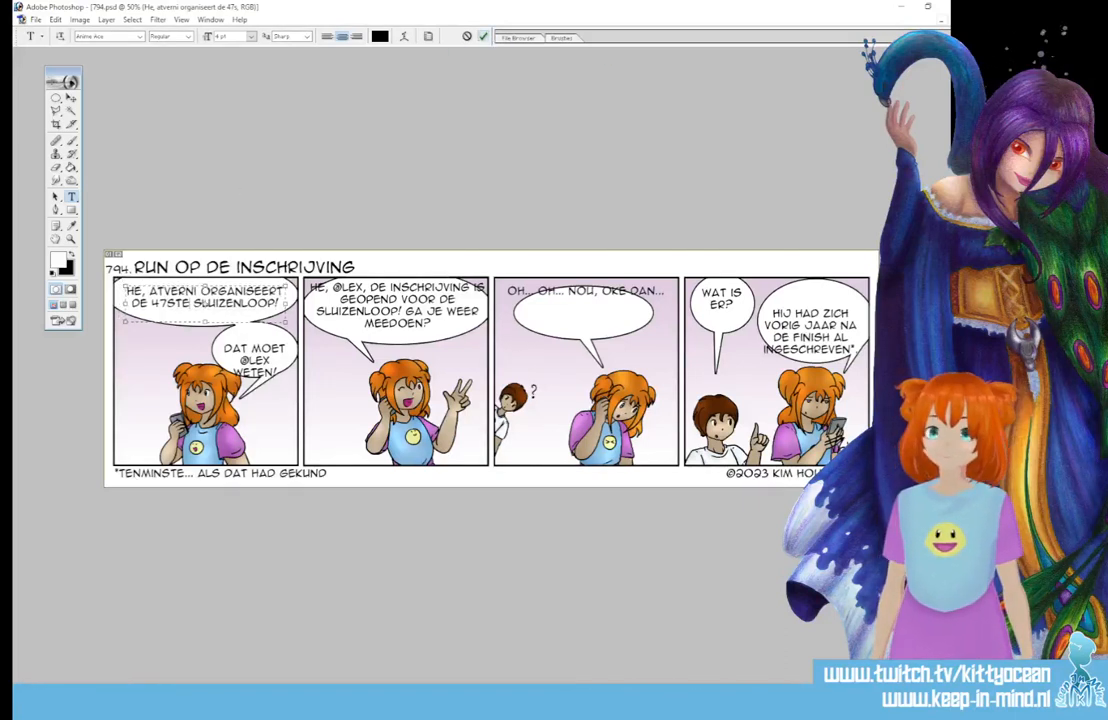
left_click(71, 97)
left_click_drag(255, 359, 257, 352)
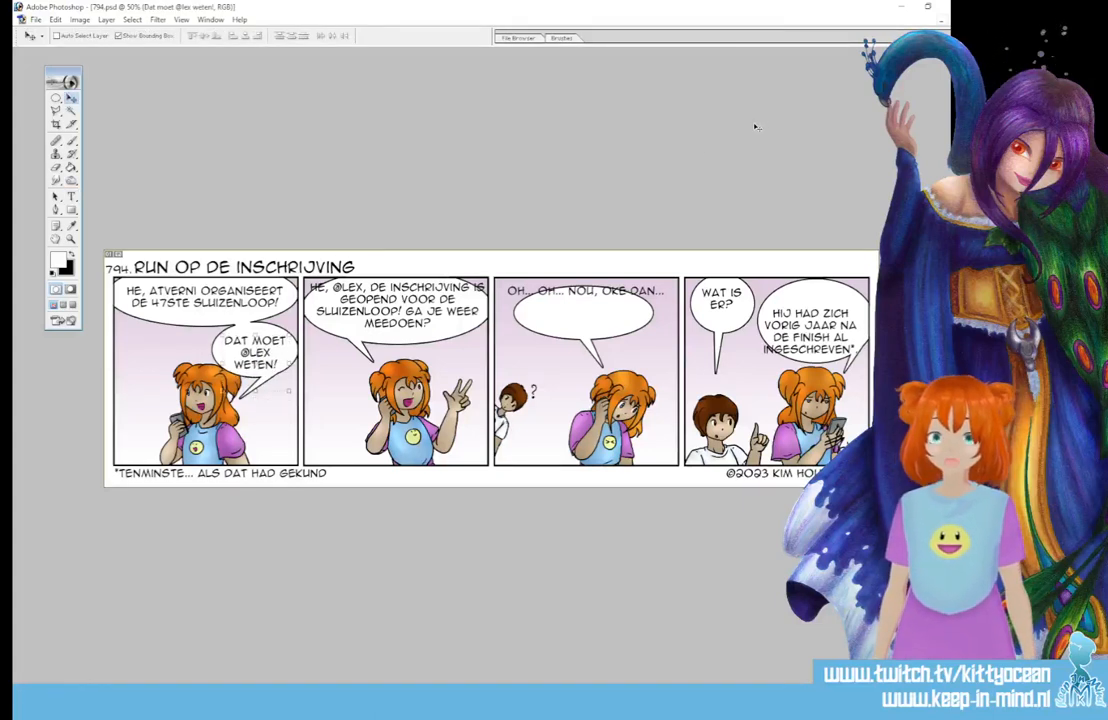
- Re-wrap the first panel's lower dialogue with a line break after "Dat", widen its text box and recentre it in the balloon
left_click(71, 196)
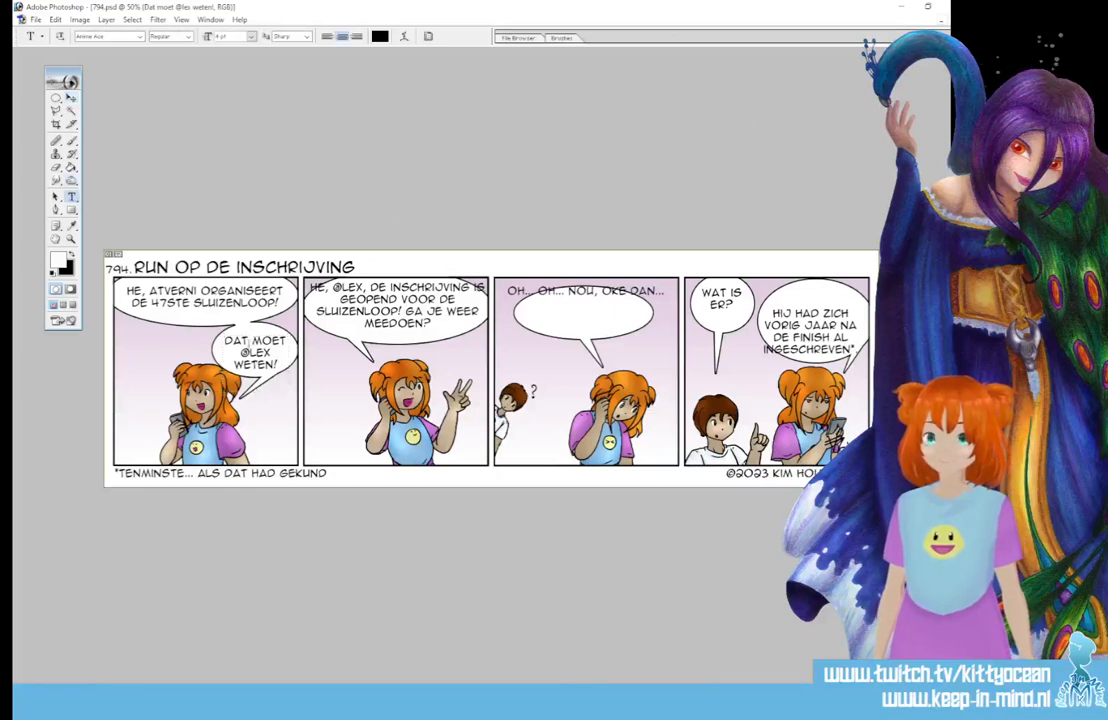
left_click(252, 350)
key("Return")
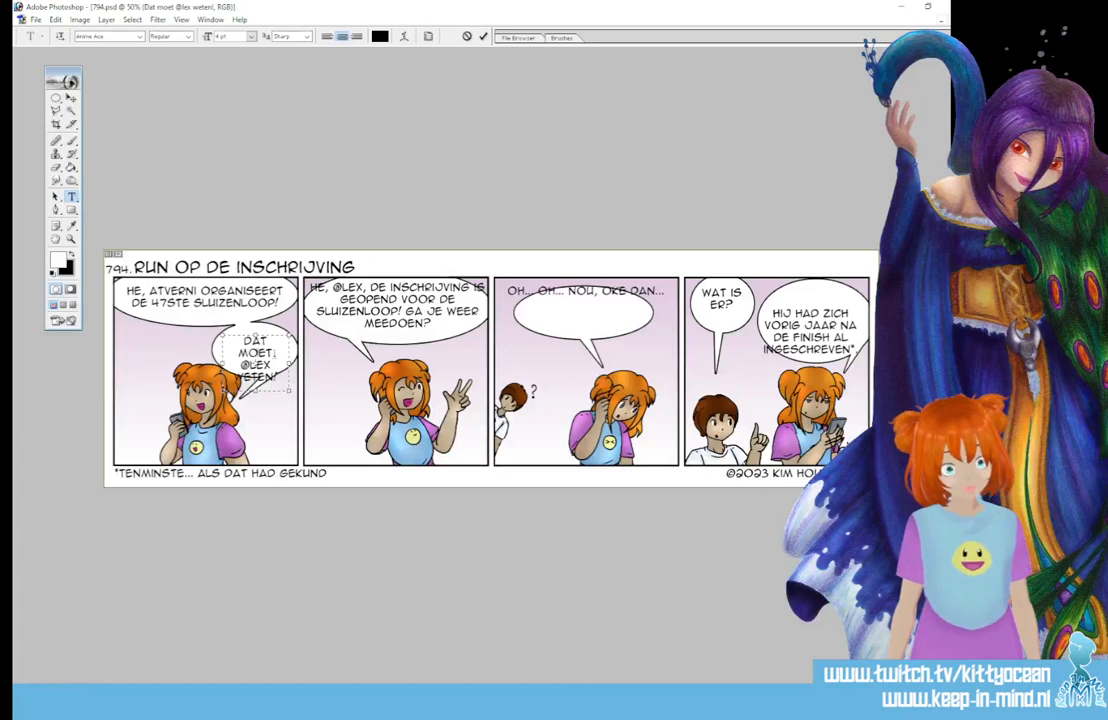
key("Delete")
key("Delete")
type("@")
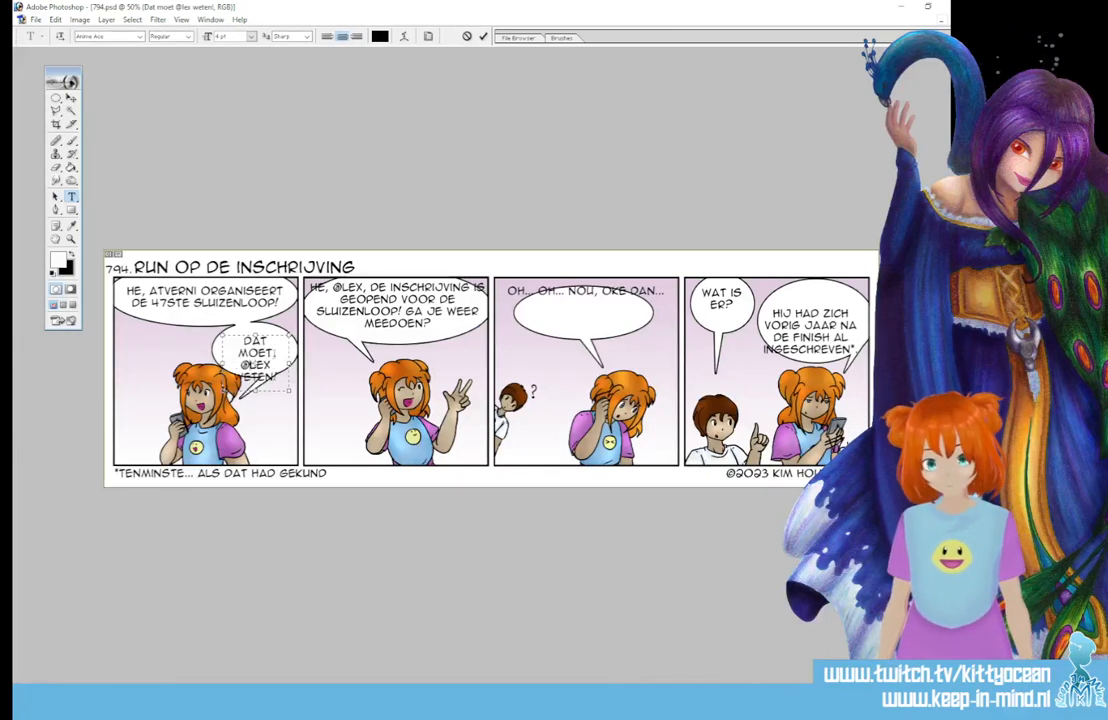
left_click_drag(290, 391, 299, 391)
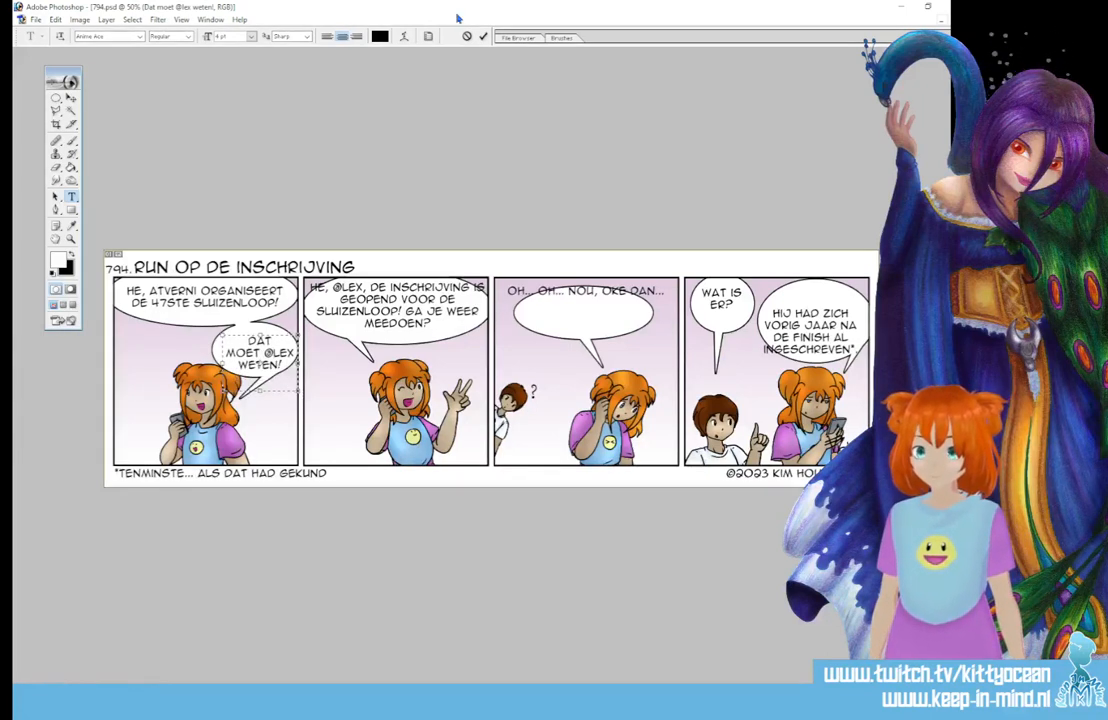
left_click(483, 36)
left_click(71, 97)
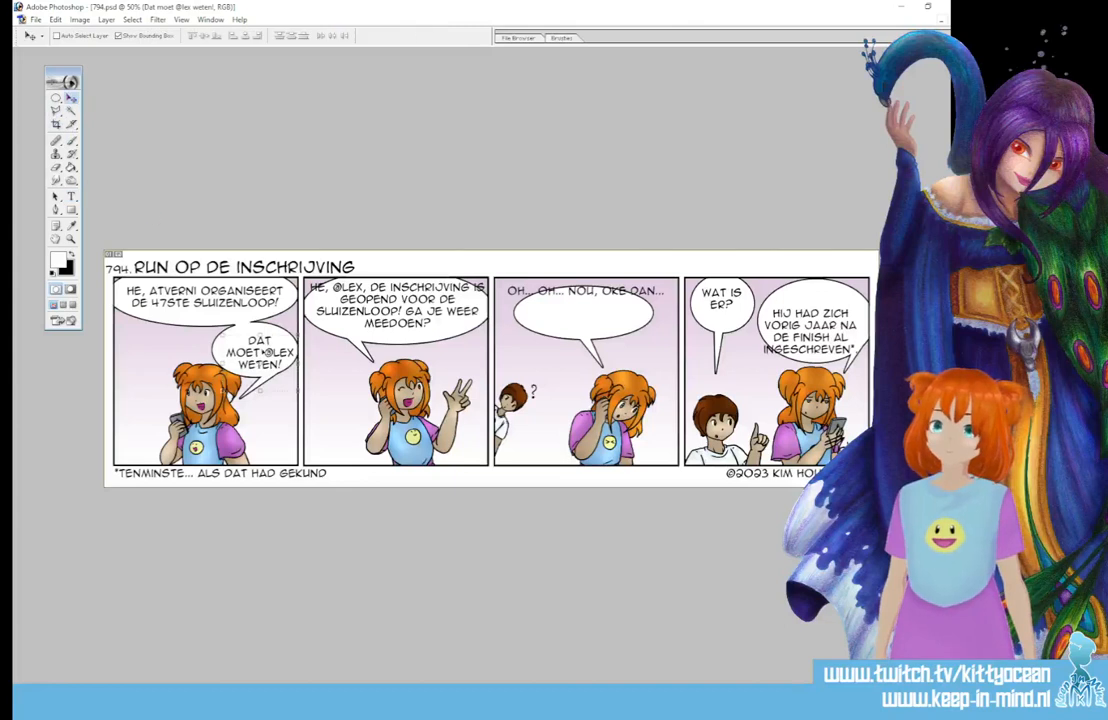
left_click_drag(275, 355, 273, 352)
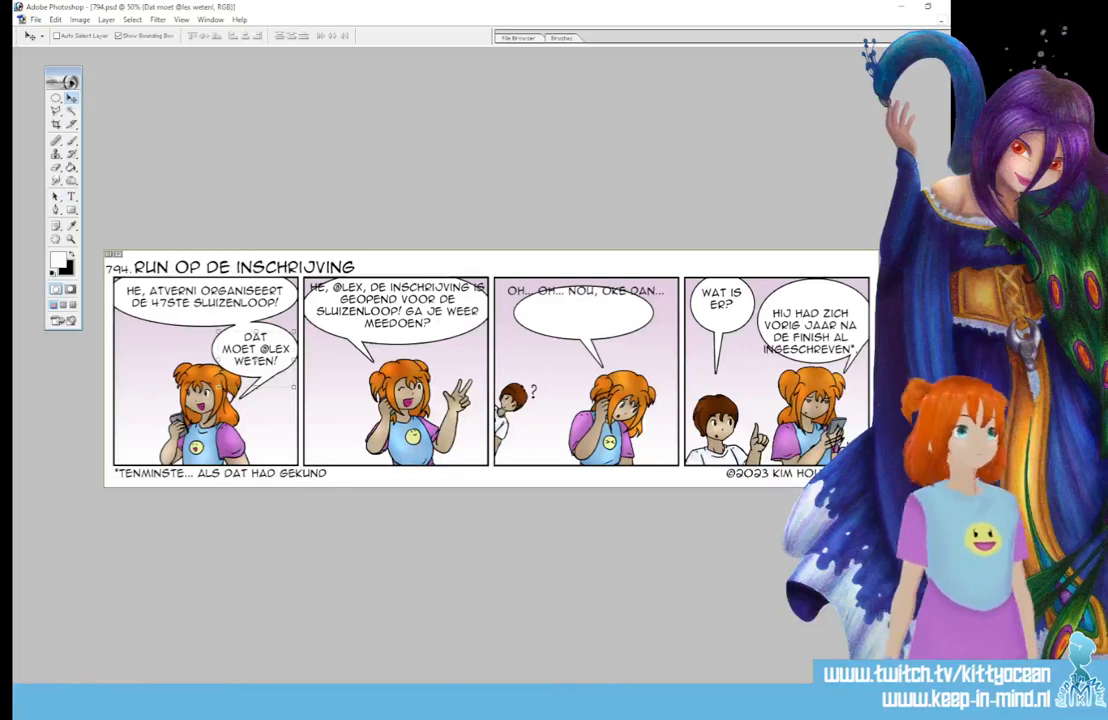
- Narrow the second panel's dialogue text box on both sides and reposition the text inside its balloon
left_click(420, 302, "ctrl")
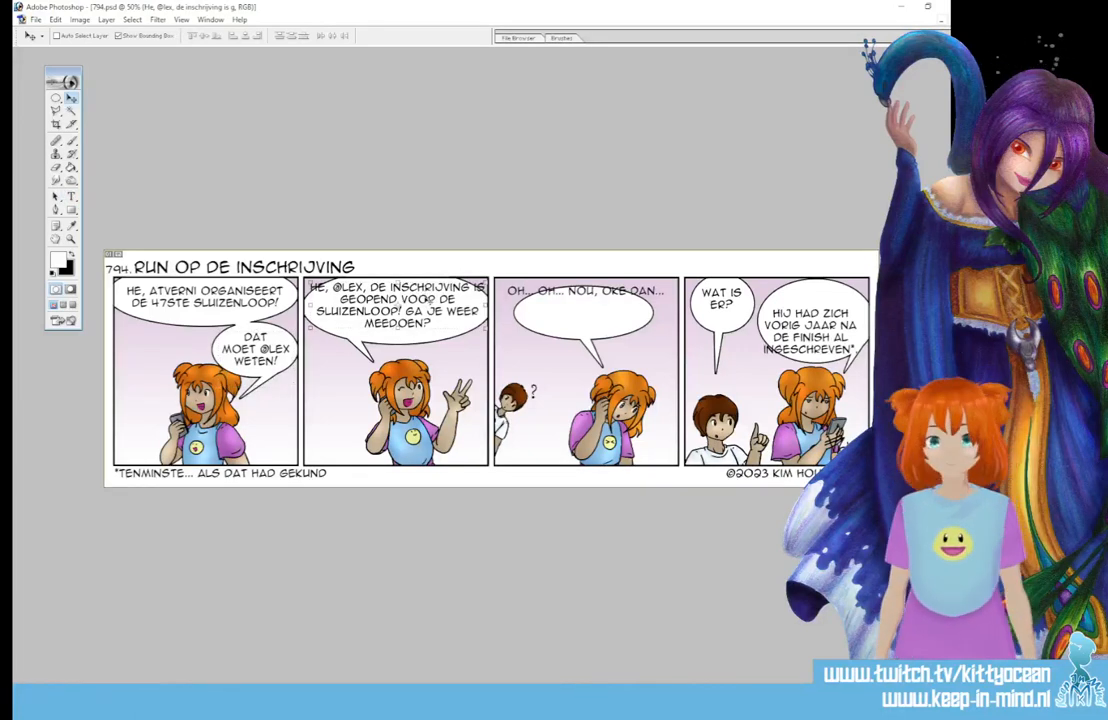
left_click_drag(418, 297, 418, 302)
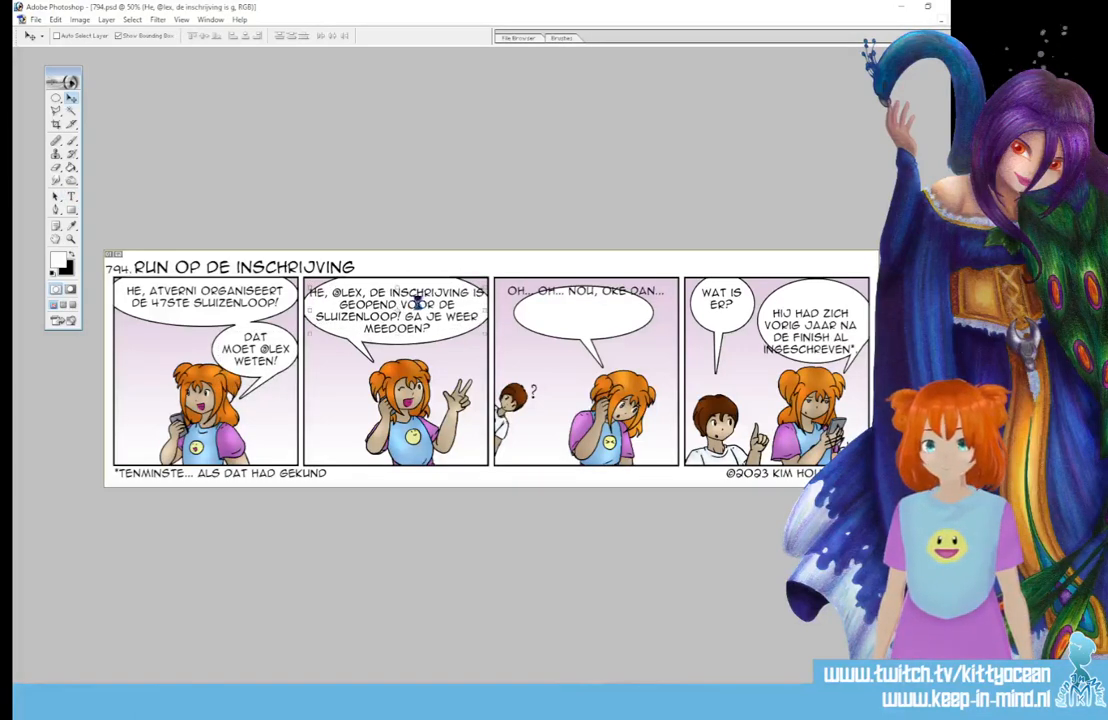
left_click(71, 196)
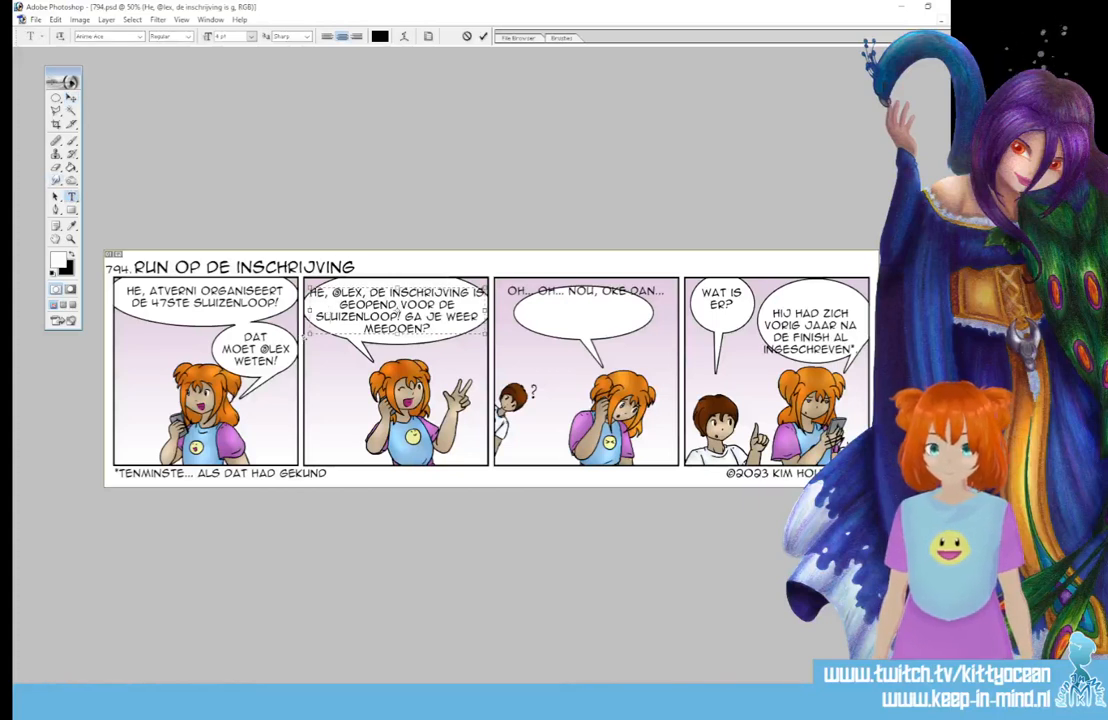
left_click(324, 320)
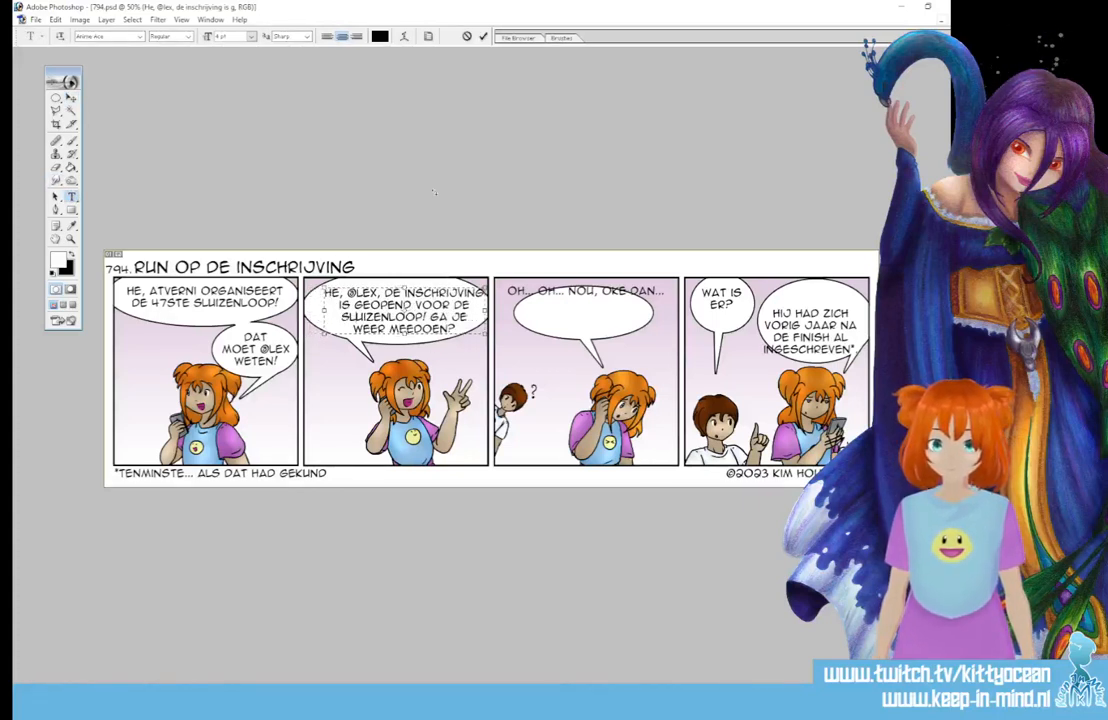
left_click_drag(487, 336, 469, 351)
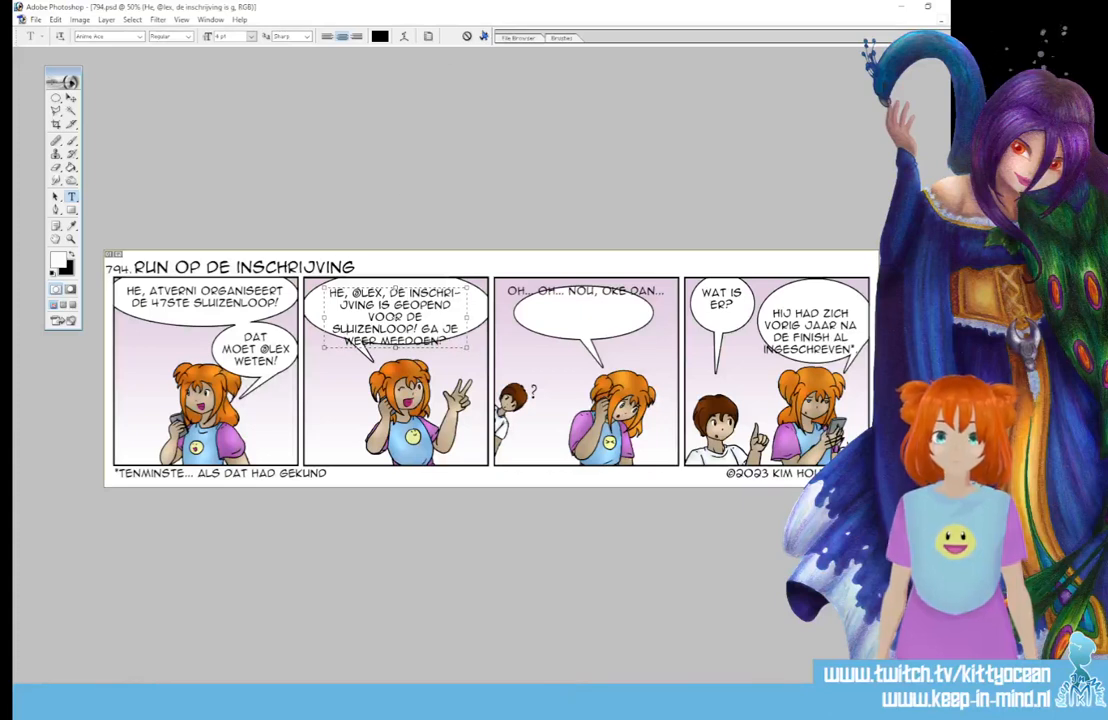
left_click(70, 97)
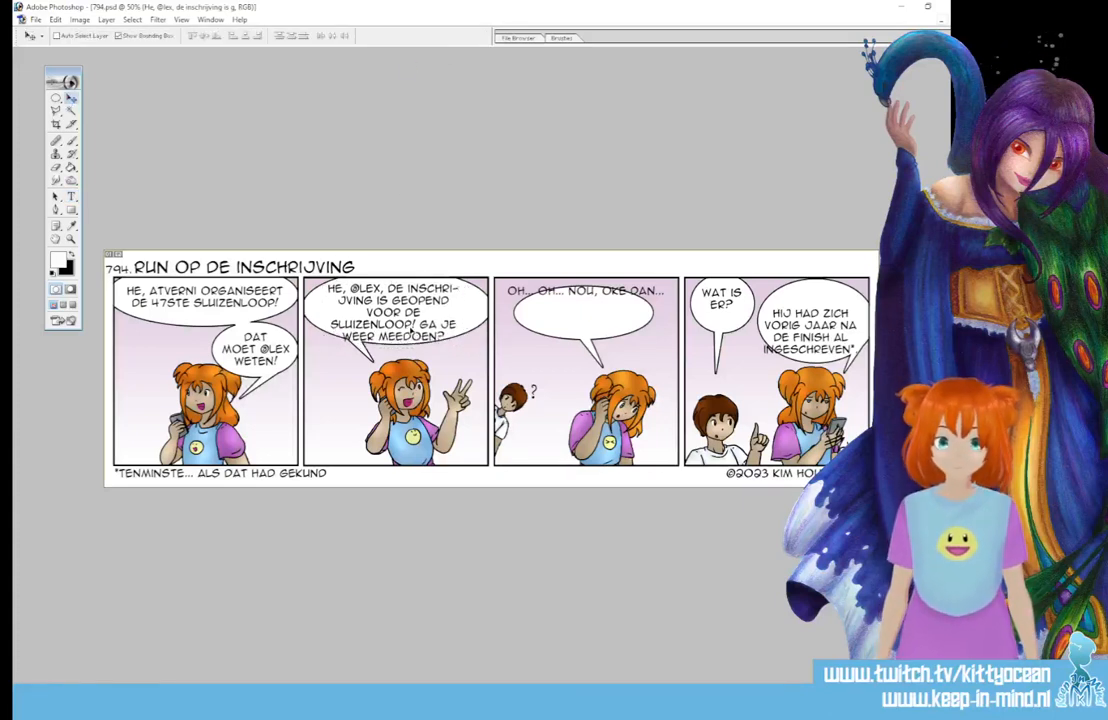
left_click_drag(411, 330, 411, 328)
- Re-wrap the second panel's dialogue into four lines, breaking before "inschrijving" and joining "voor de sluizenloop!", widen its box and centre it
left_click(72, 197)
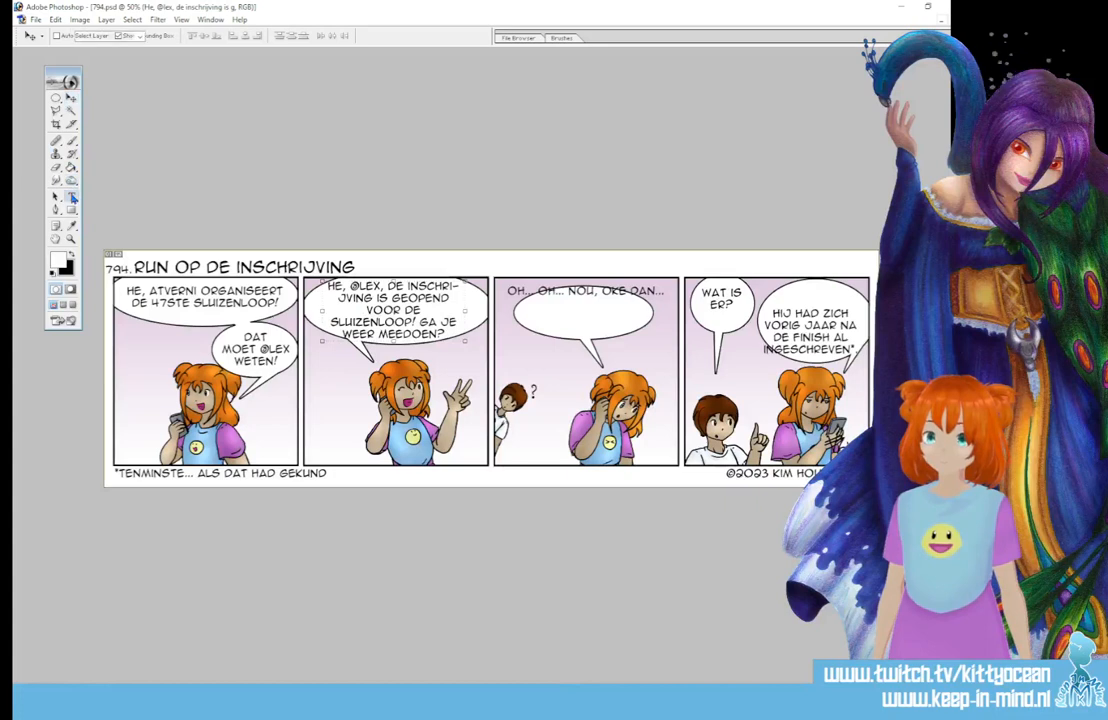
left_click(408, 287)
key("BackSpace")
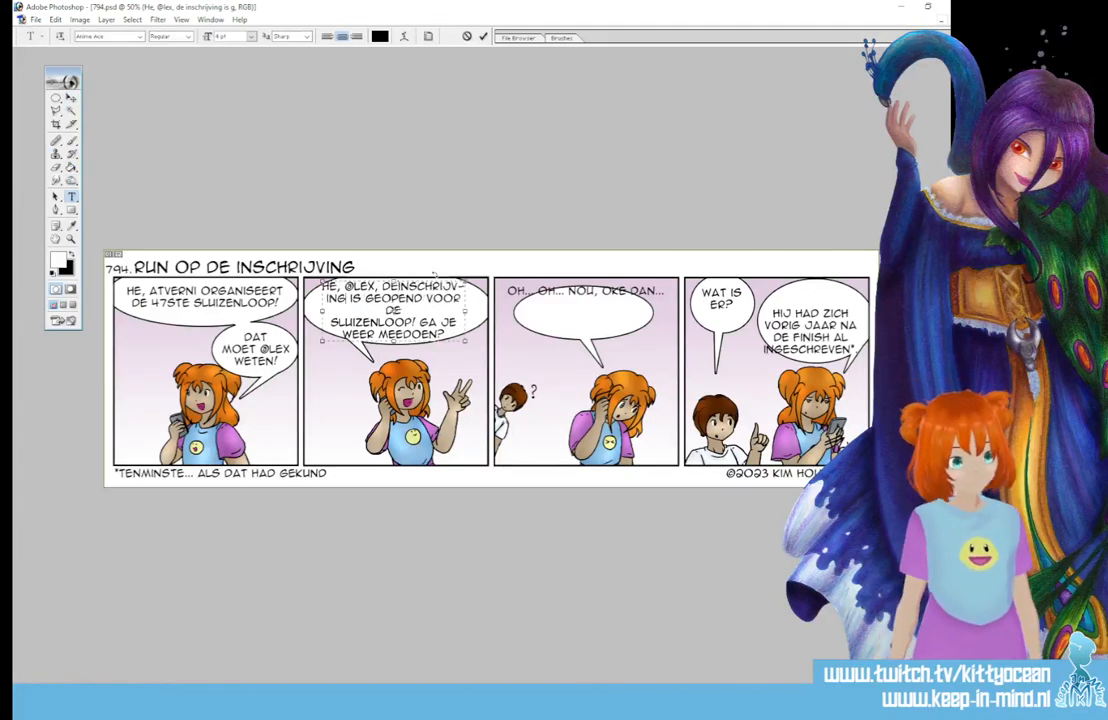
key("Return")
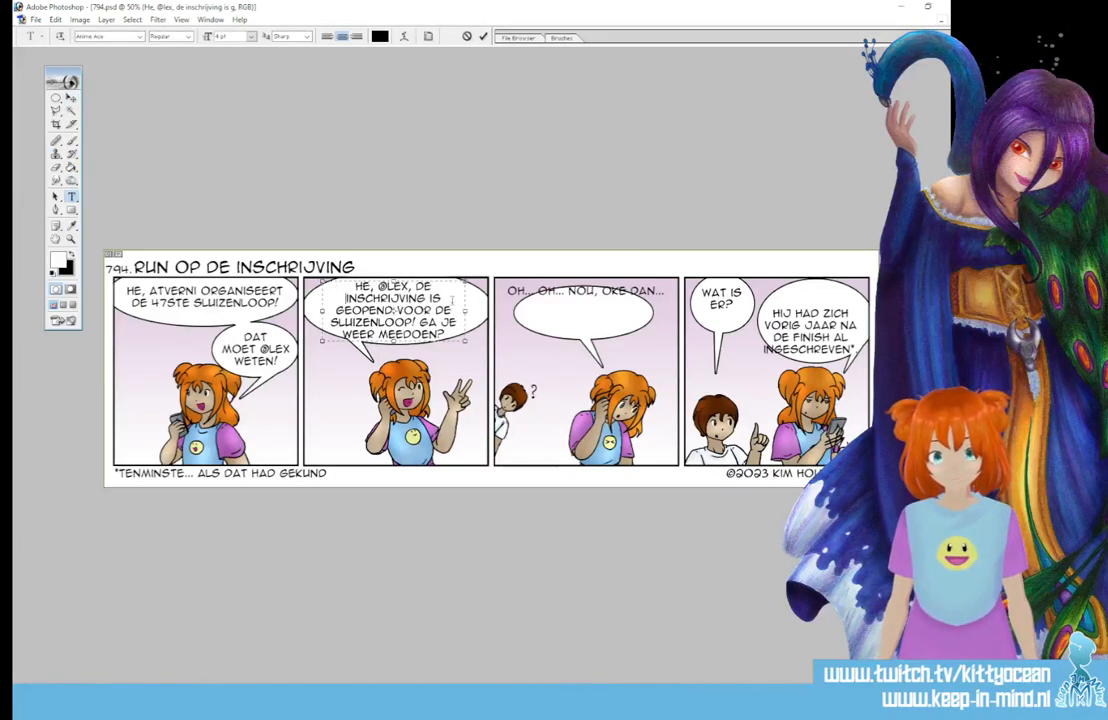
left_click_drag(466, 311, 479, 311)
mouse_move(315, 312)
left_mouse_down()
mouse_move(299, 311)
mouse_move(315, 310)
left_mouse_up()
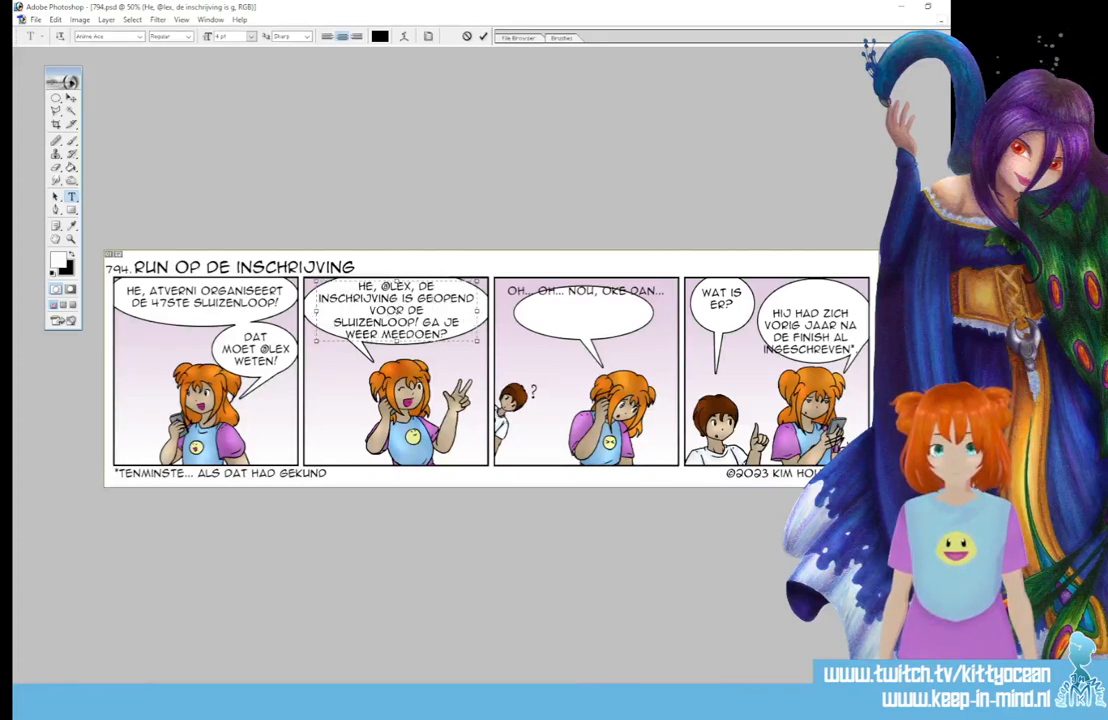
left_click(432, 311)
key("Delete")
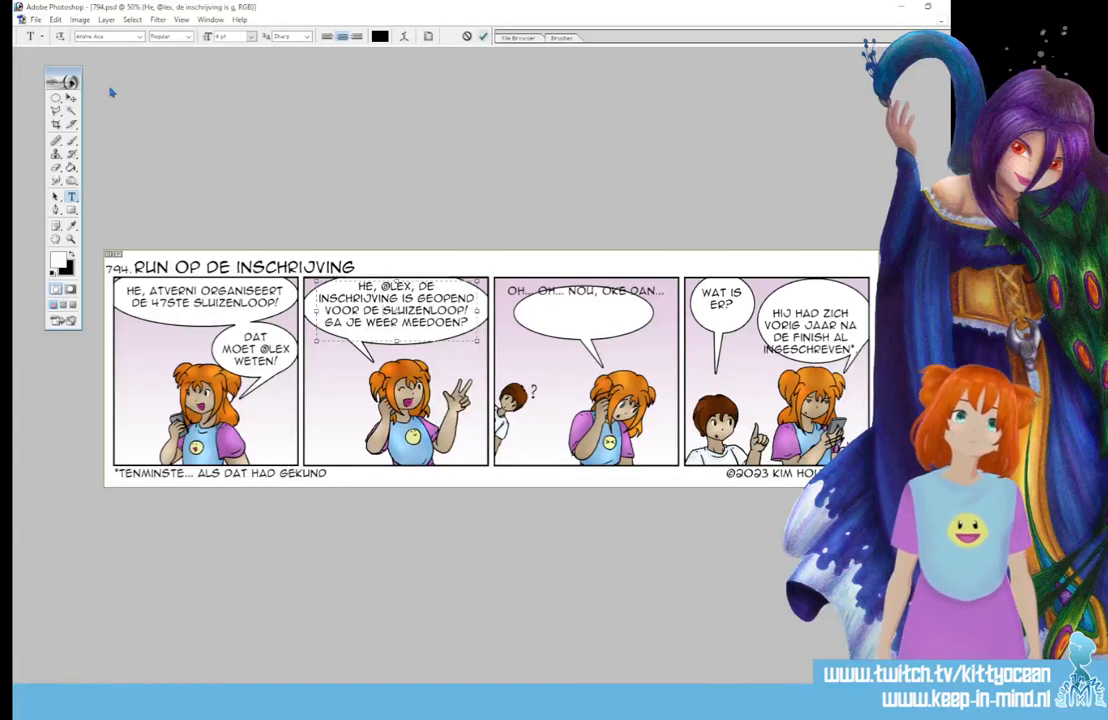
left_click(71, 98)
left_click_drag(429, 305, 431, 310)
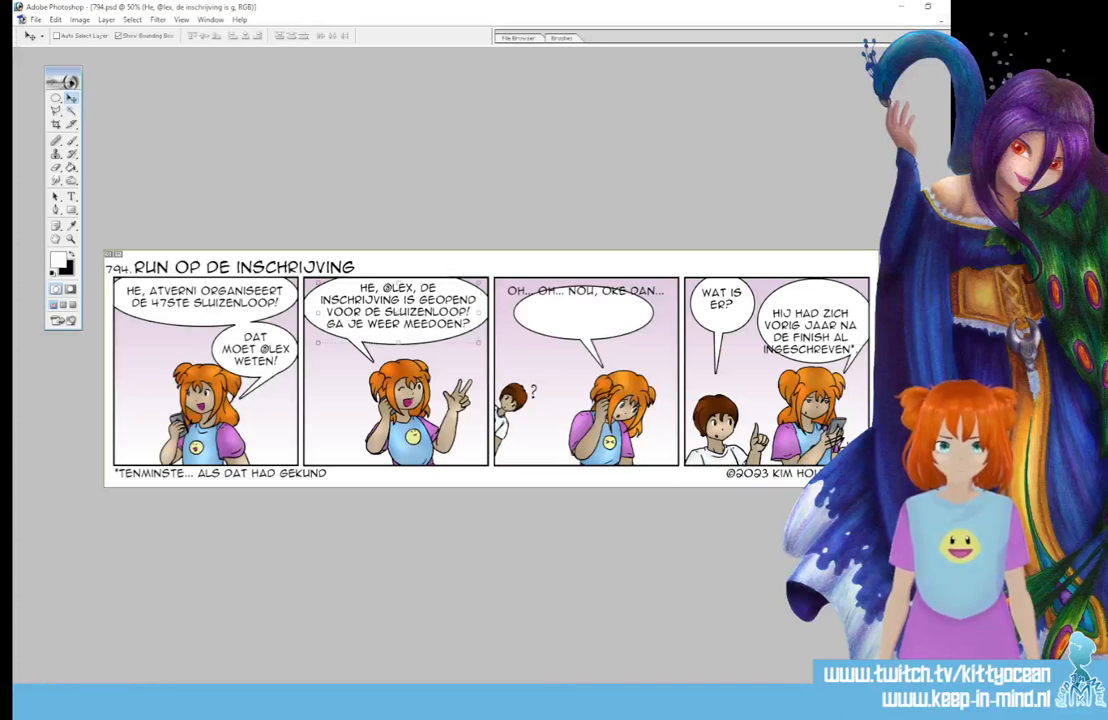
- Move the third panel's "Oh... oh... nou, oke dan..." text into its balloon, narrow its box to wrap onto two lines and centre it
left_click(905, 265)
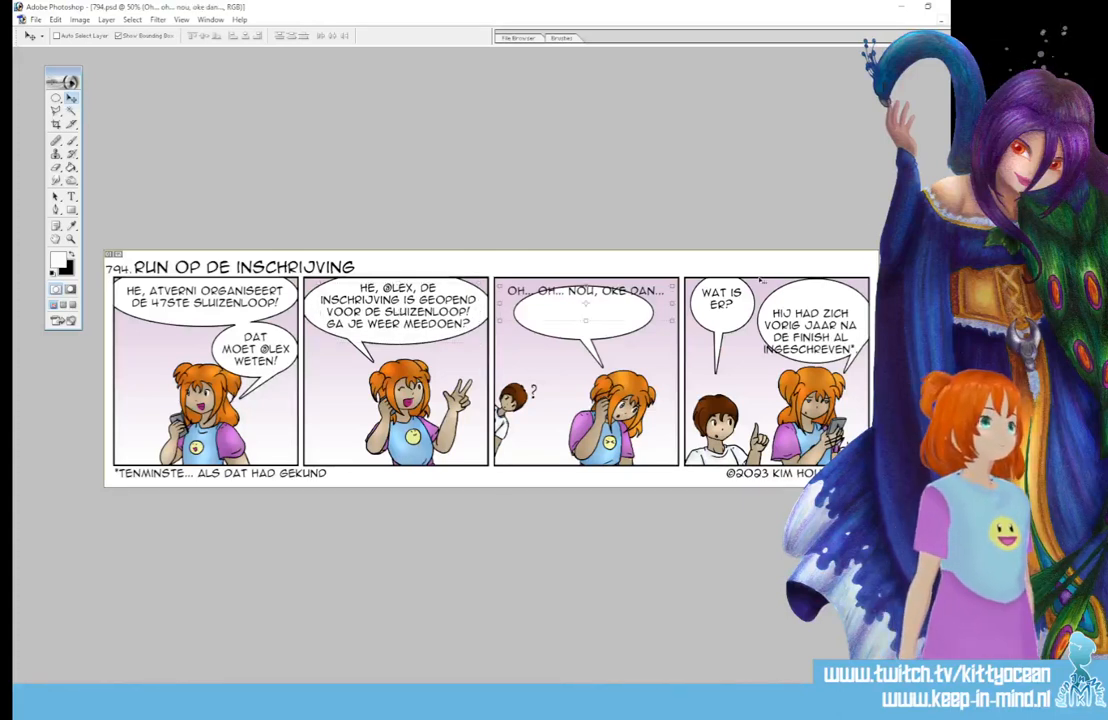
left_click_drag(622, 296, 623, 315)
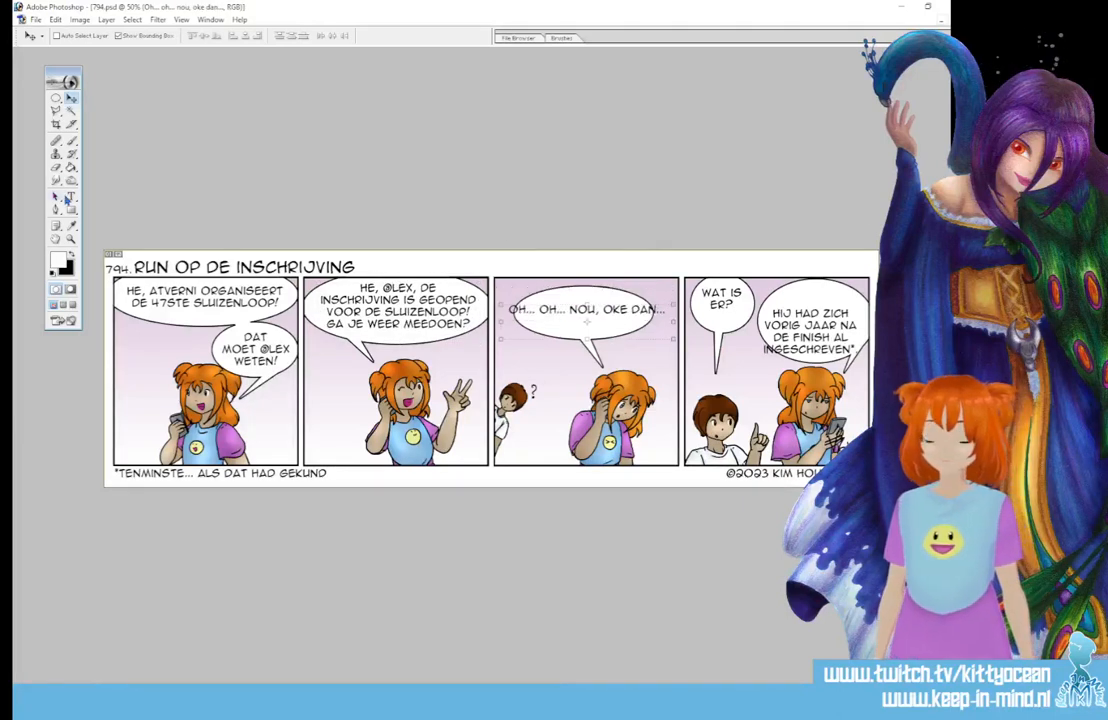
key("t")
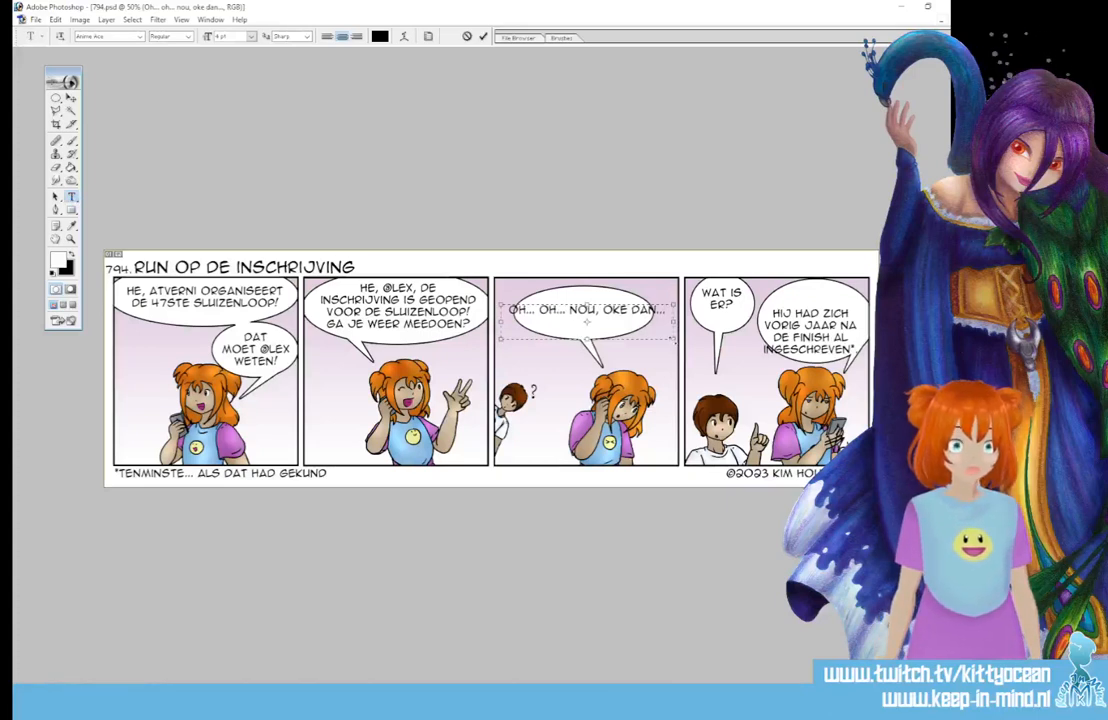
left_click_drag(675, 322, 618, 322)
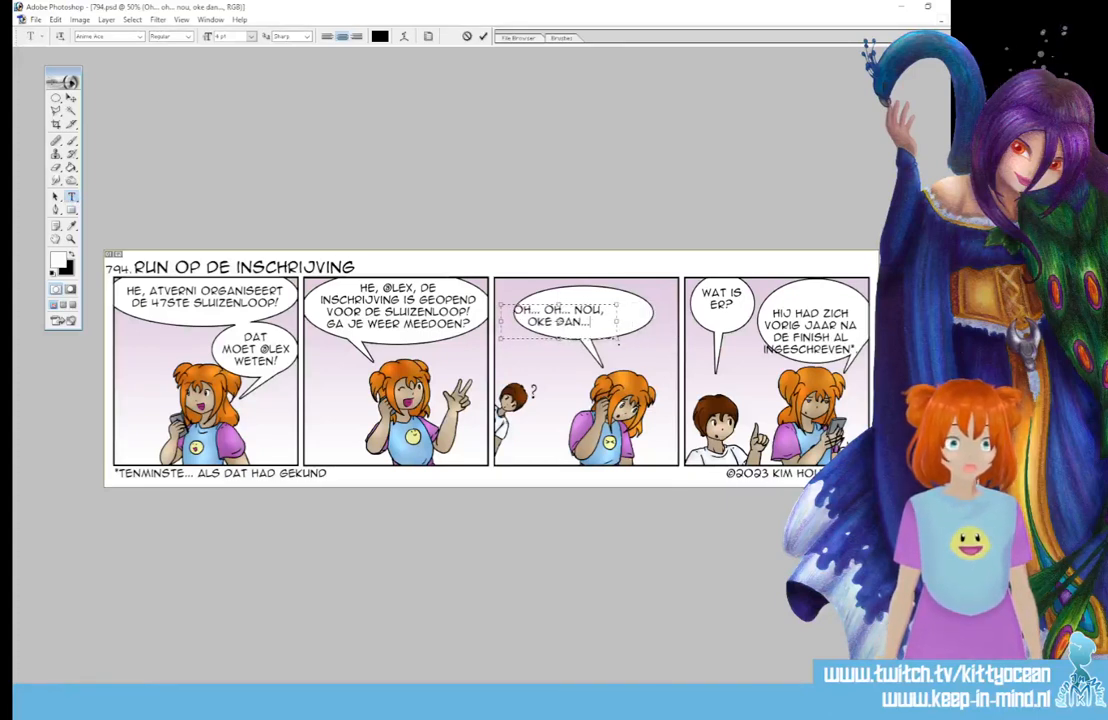
left_click(71, 97)
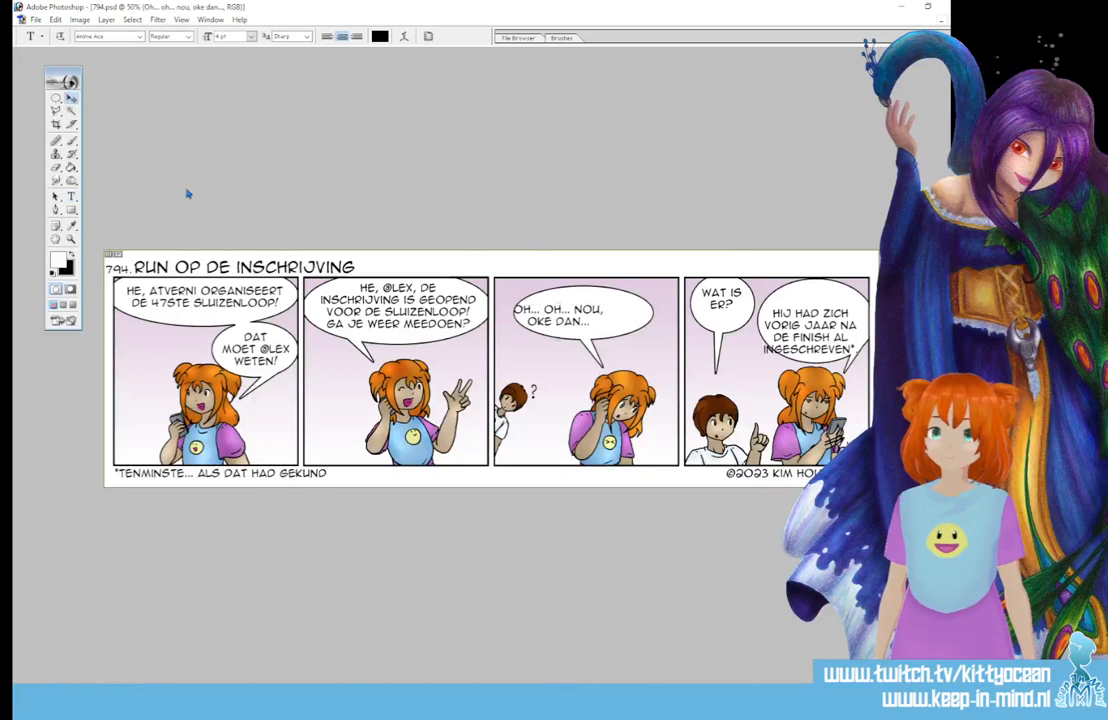
left_click_drag(569, 338, 596, 338)
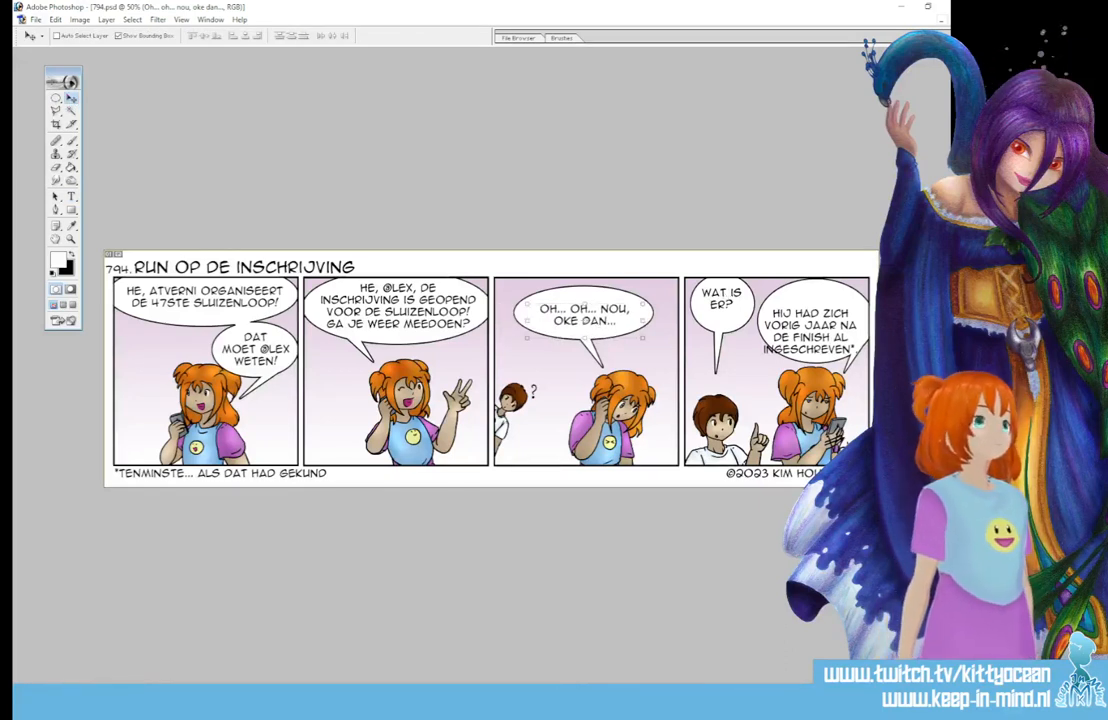
- Centre the fourth panel's "Wat is er?" and "Hij had zich vorig jaar na de finish al ingeschreven" texts inside their balloons
left_click_drag(720, 303, 722, 310)
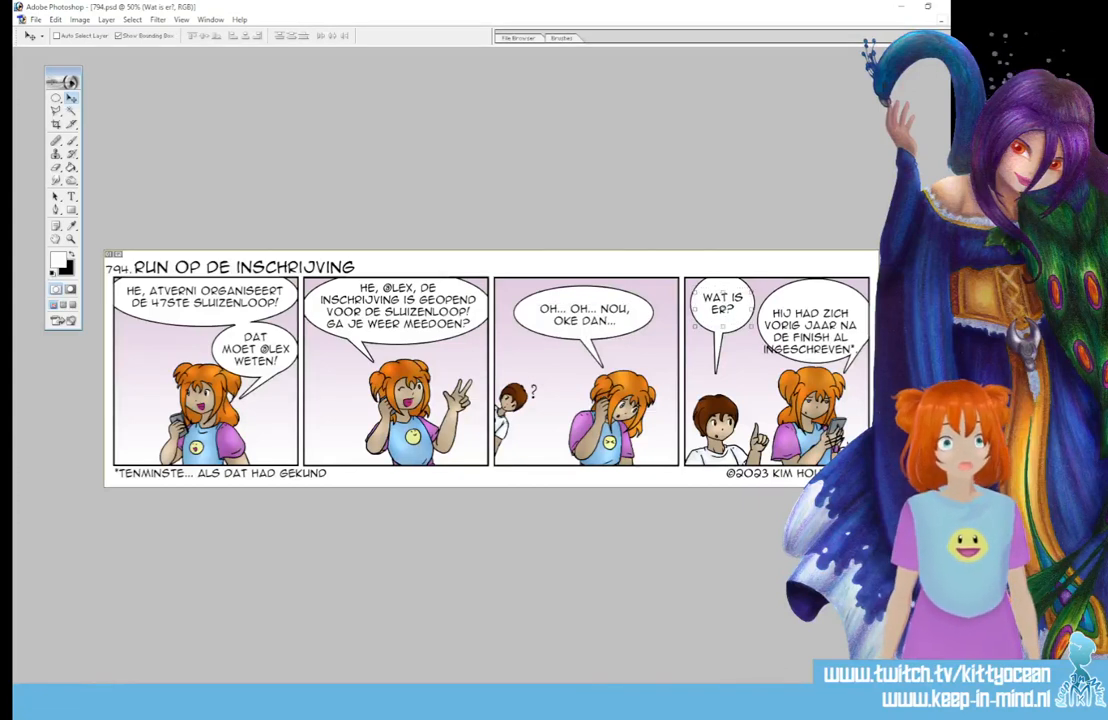
left_click(205, 296)
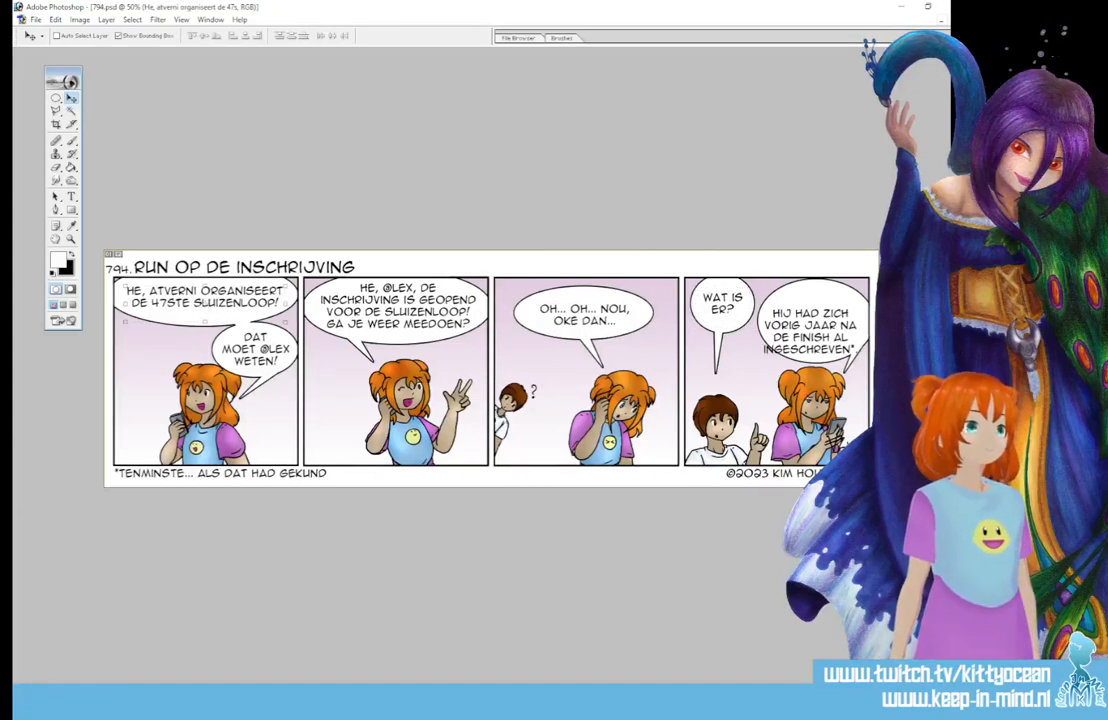
left_click(831, 337)
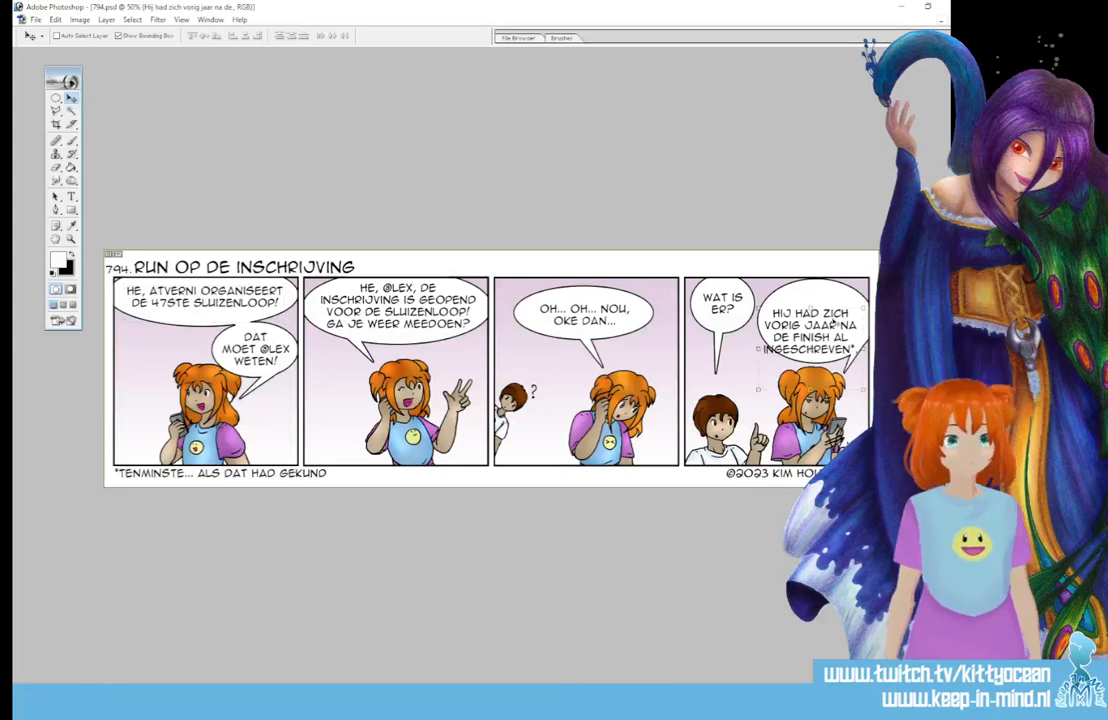
left_click_drag(831, 337, 836, 324)
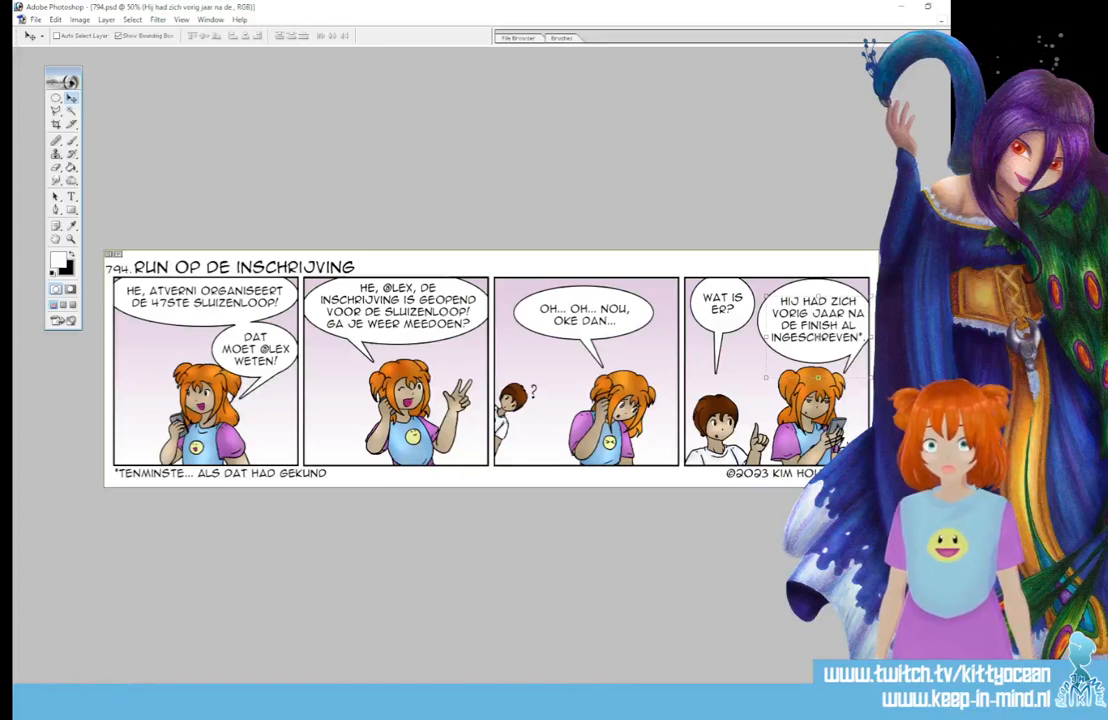
- On the accents layer, paint a small black acute accent above the E of "He" in the first panel's upper balloon
left_click(71, 140)
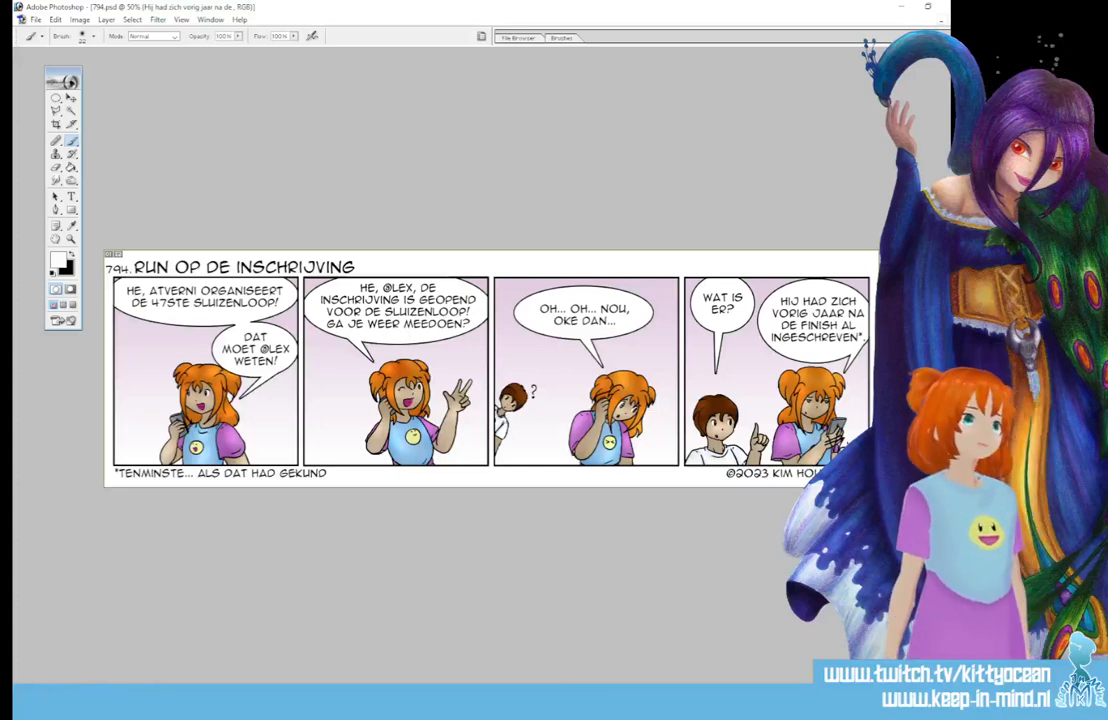
key("alt+bracketright")
key("alt+bracketright")
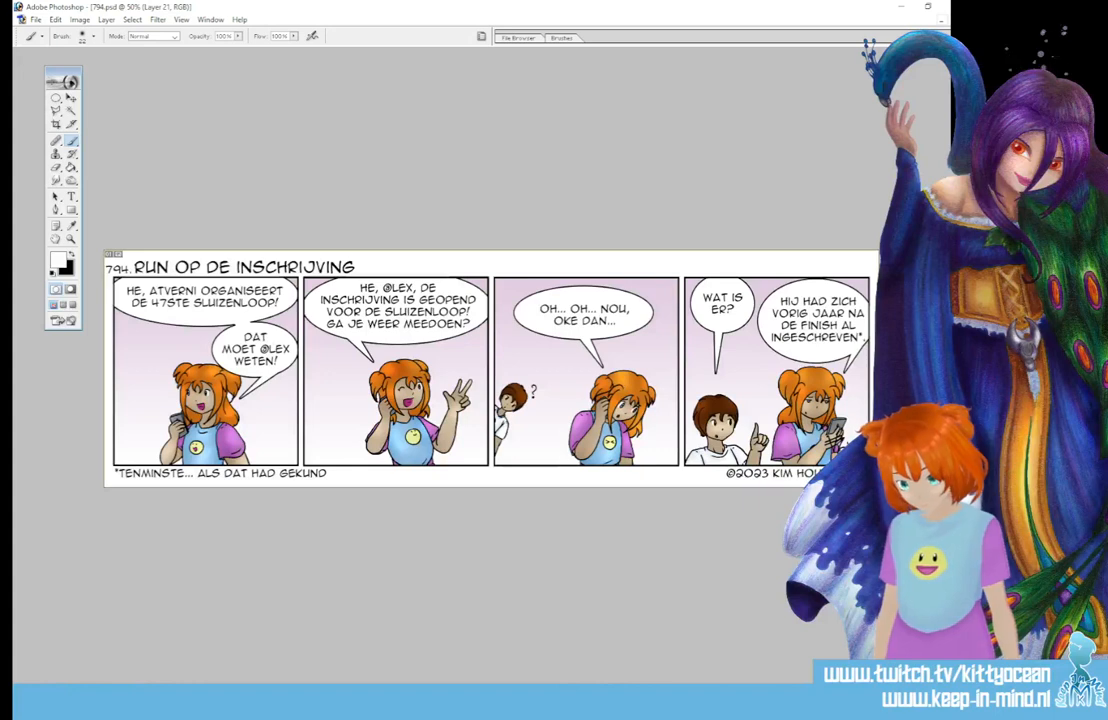
key("alt+bracketright")
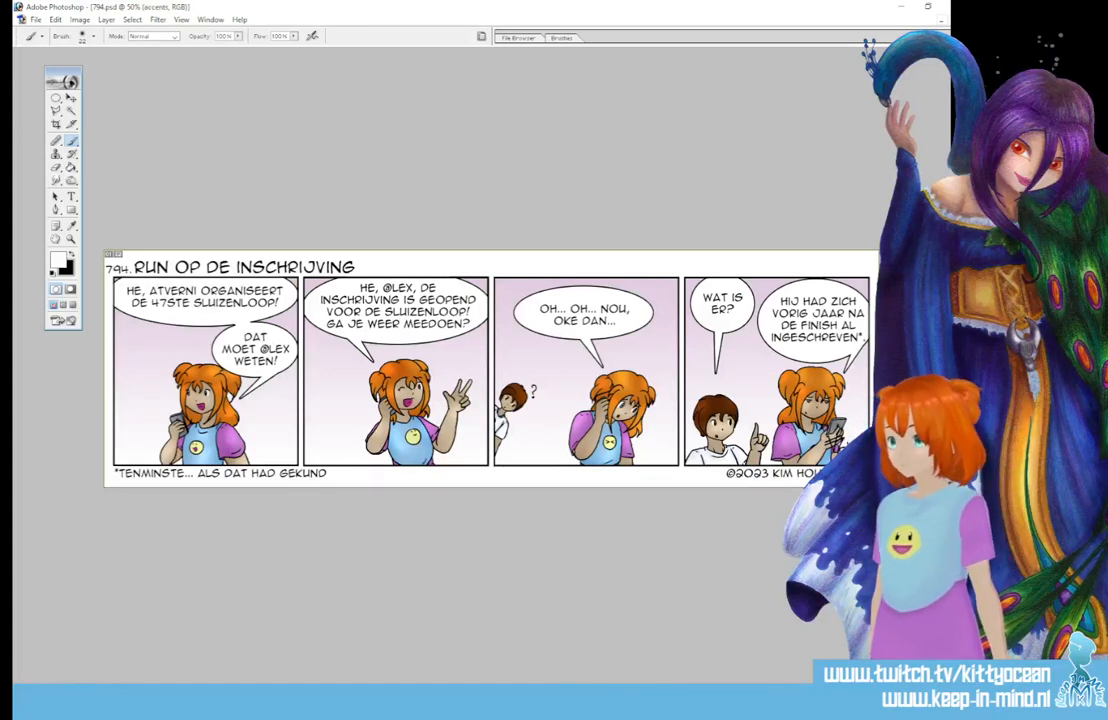
left_click(72, 255)
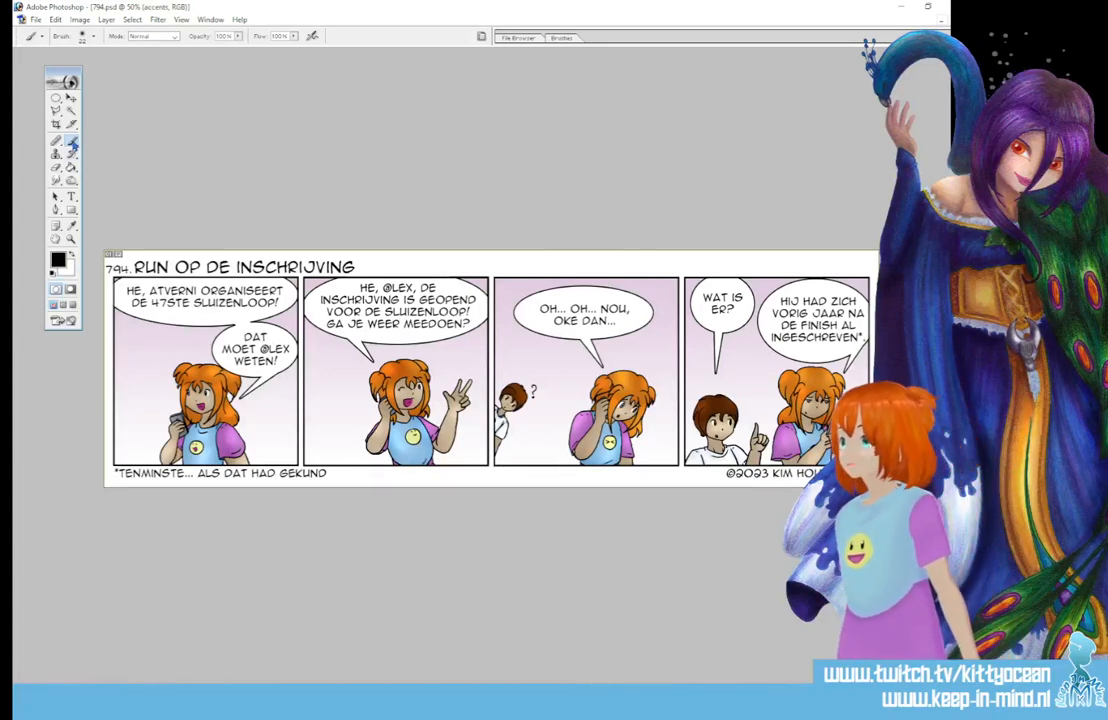
left_click(568, 41)
left_click(650, 95)
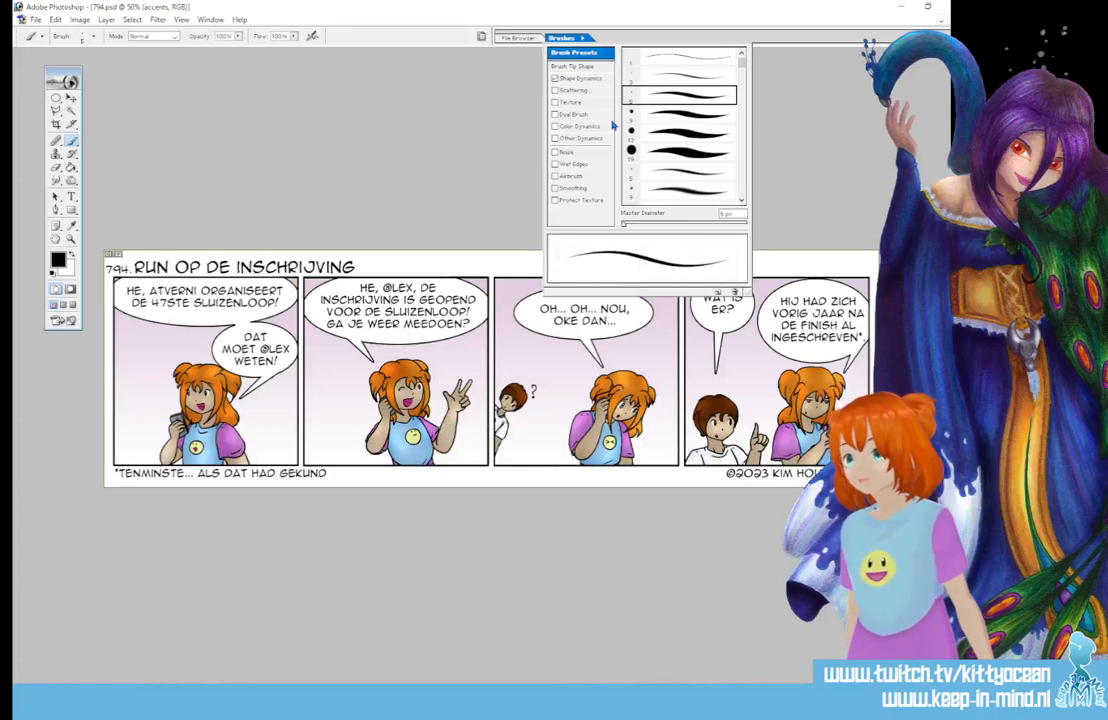
left_click_drag(142, 281, 138, 286)
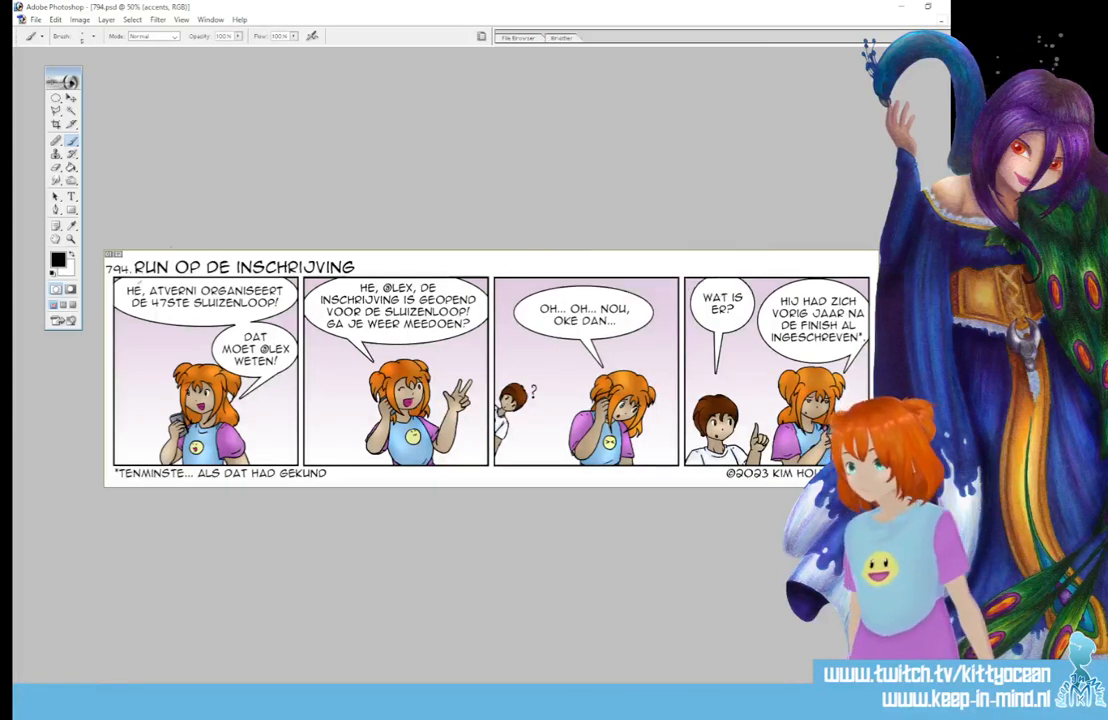
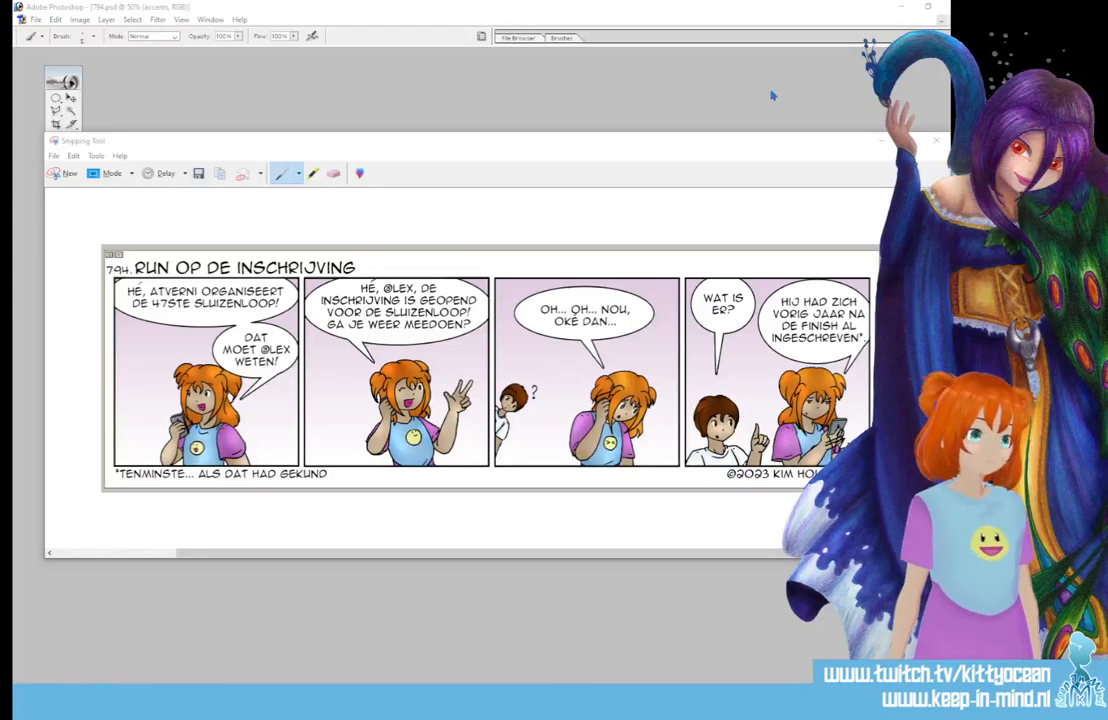
- Close the Snipping Tool window and discard the snip of the strip
left_click(935, 147)
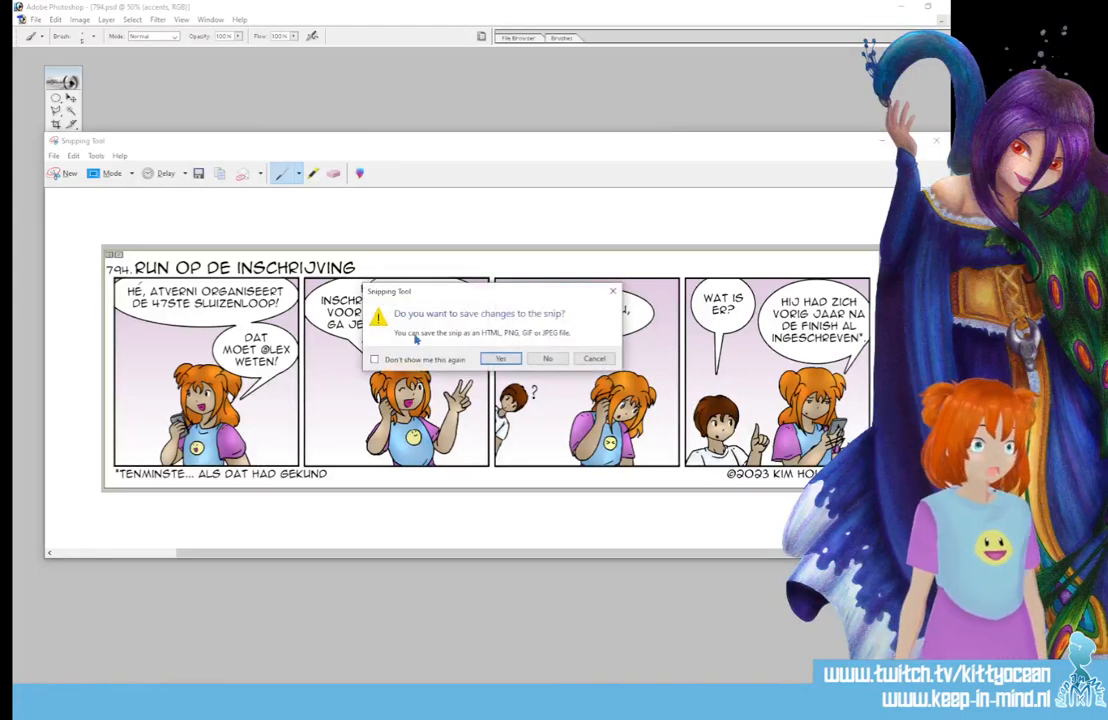
left_click(549, 357)
- Try to export the strip for the web as a high-quality JPEG named 794, and close the program
left_click(32, 21)
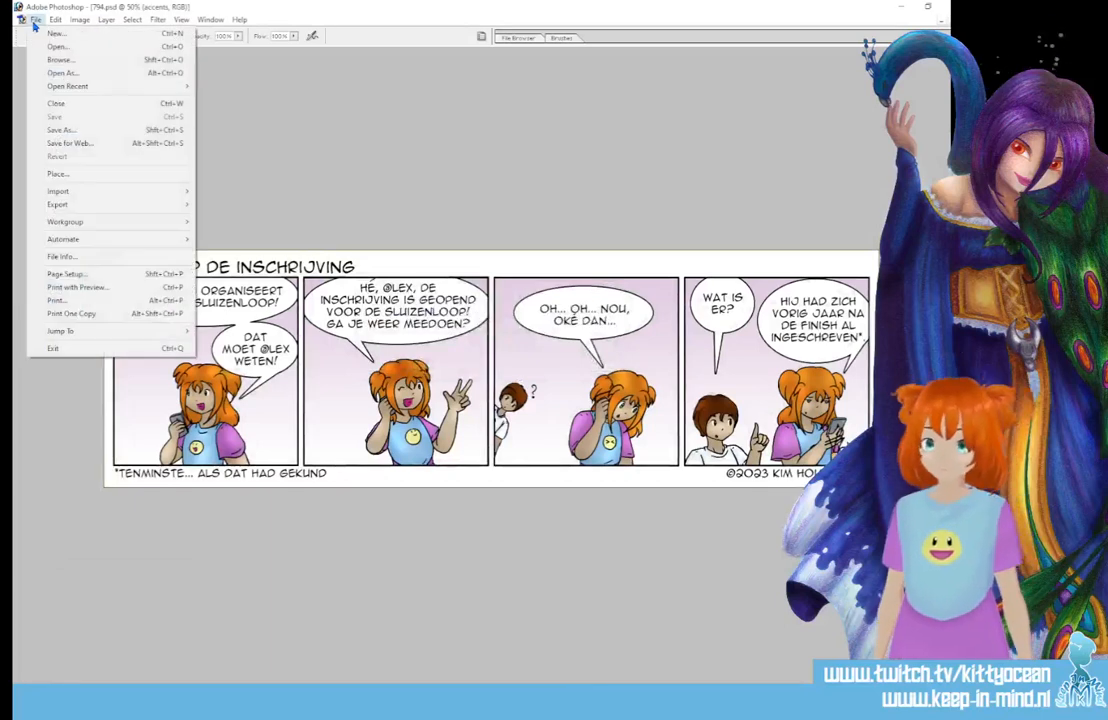
left_click(85, 142)
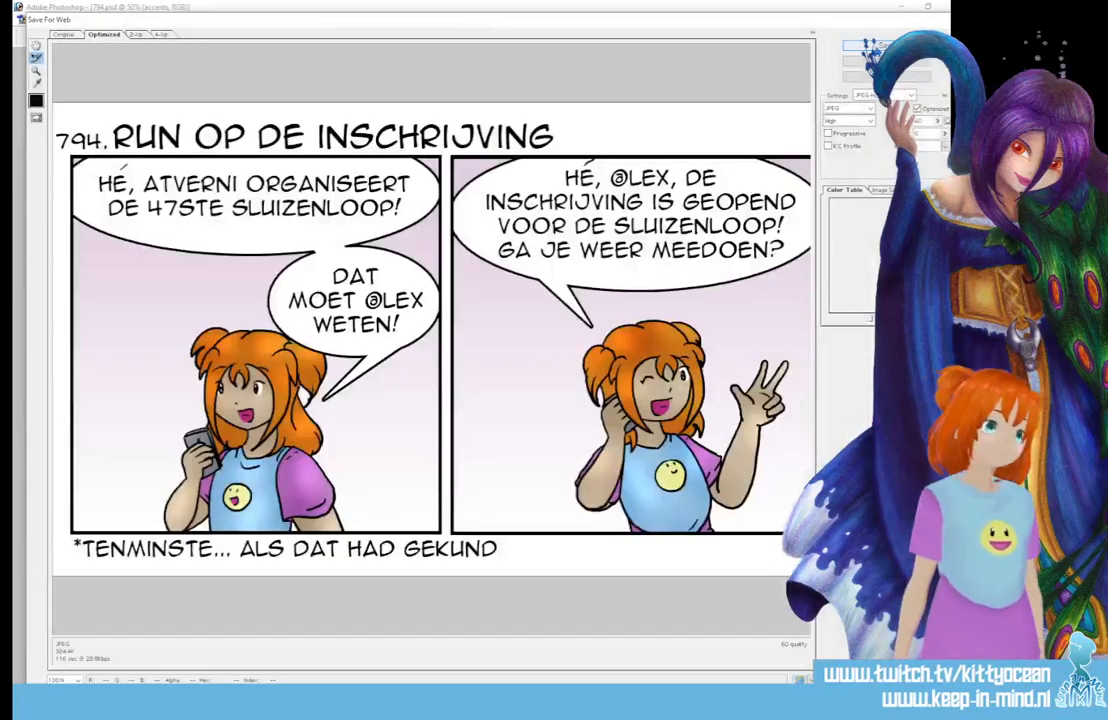
left_click(876, 47)
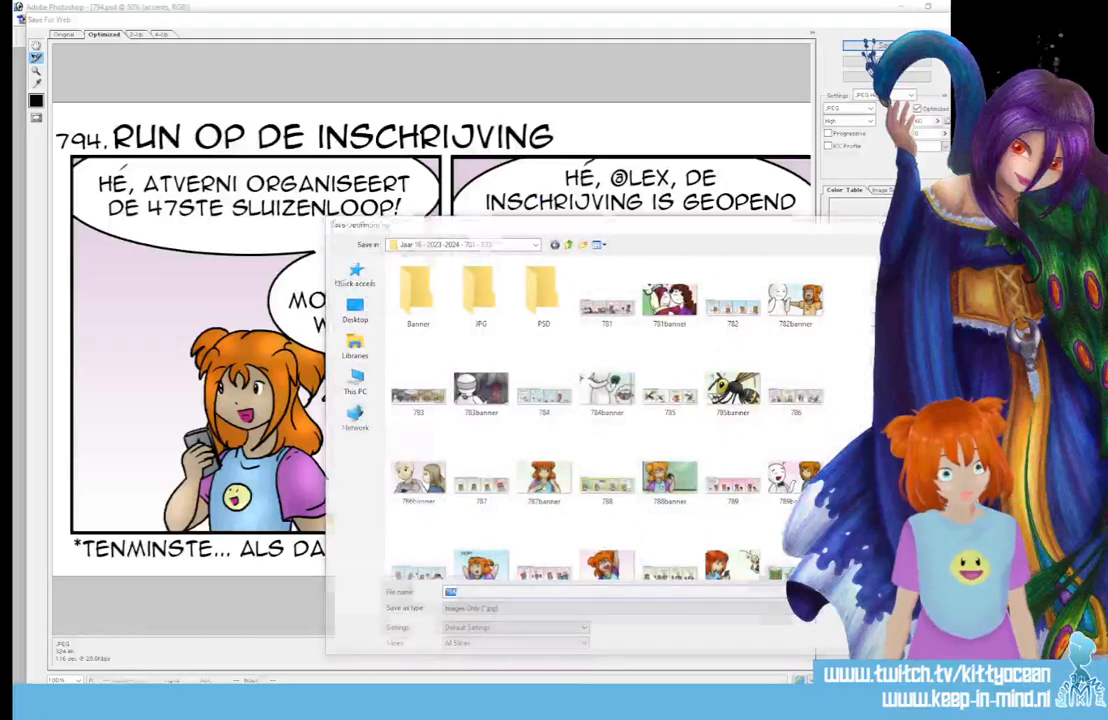
key("Return")
left_click(490, 388)
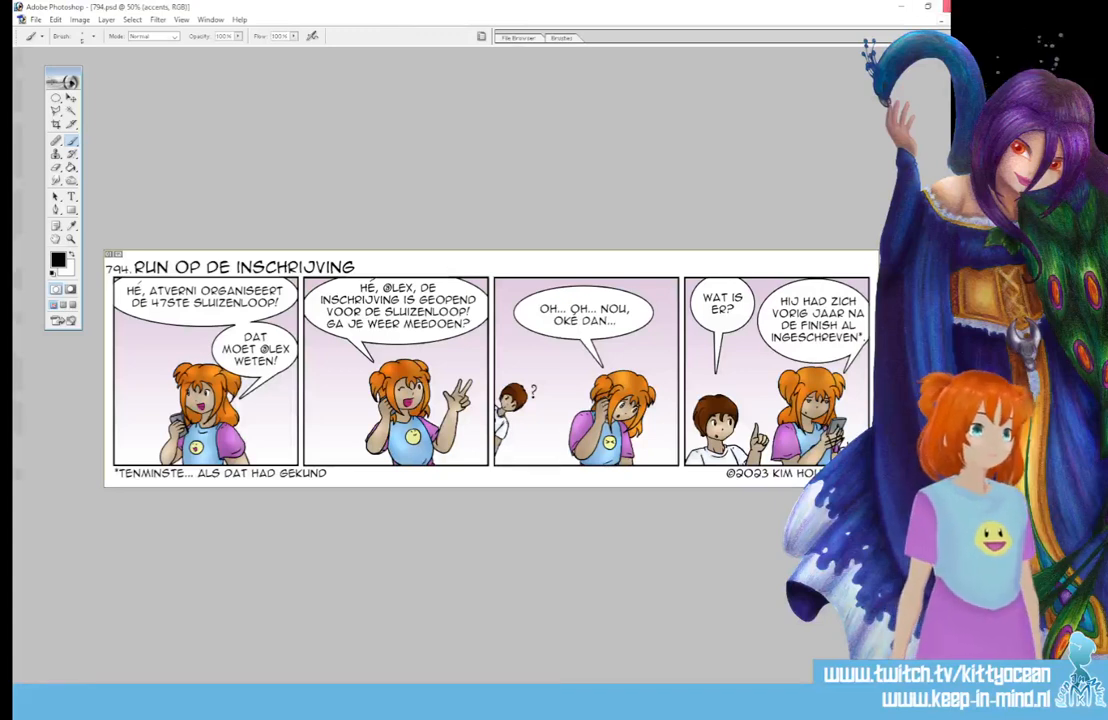
left_click(947, 6)
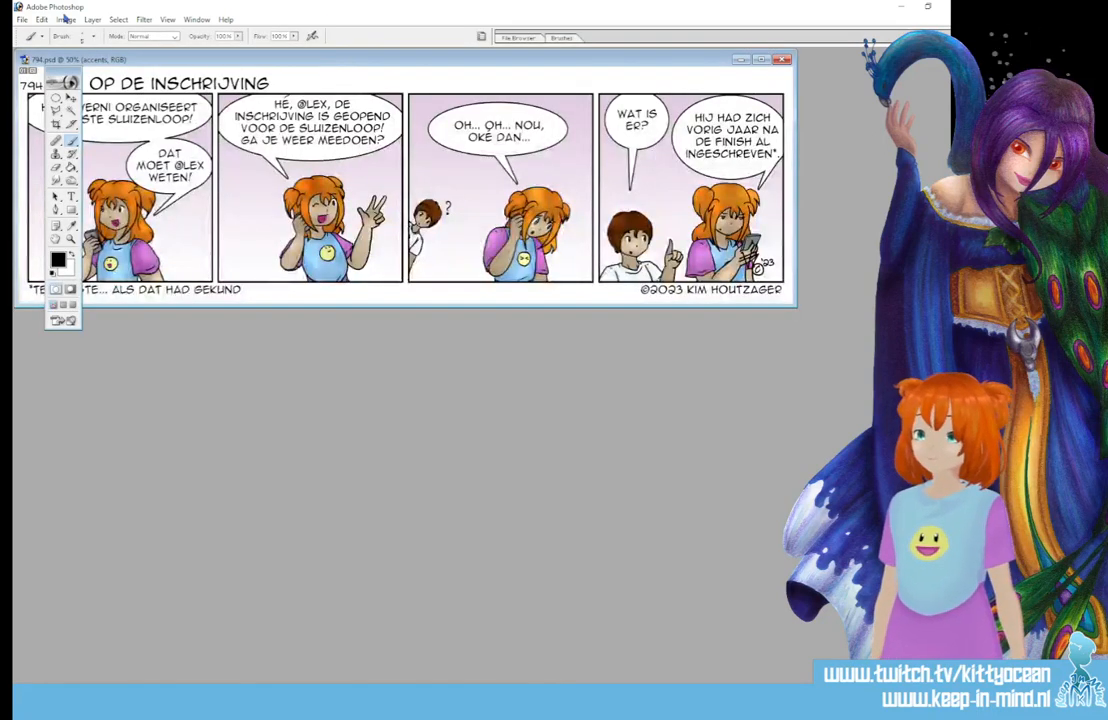
- Export the strip for the web as a high-quality JPEG named 794, and close 794.psd without saving changes
left_click(21, 20)
left_click(94, 141)
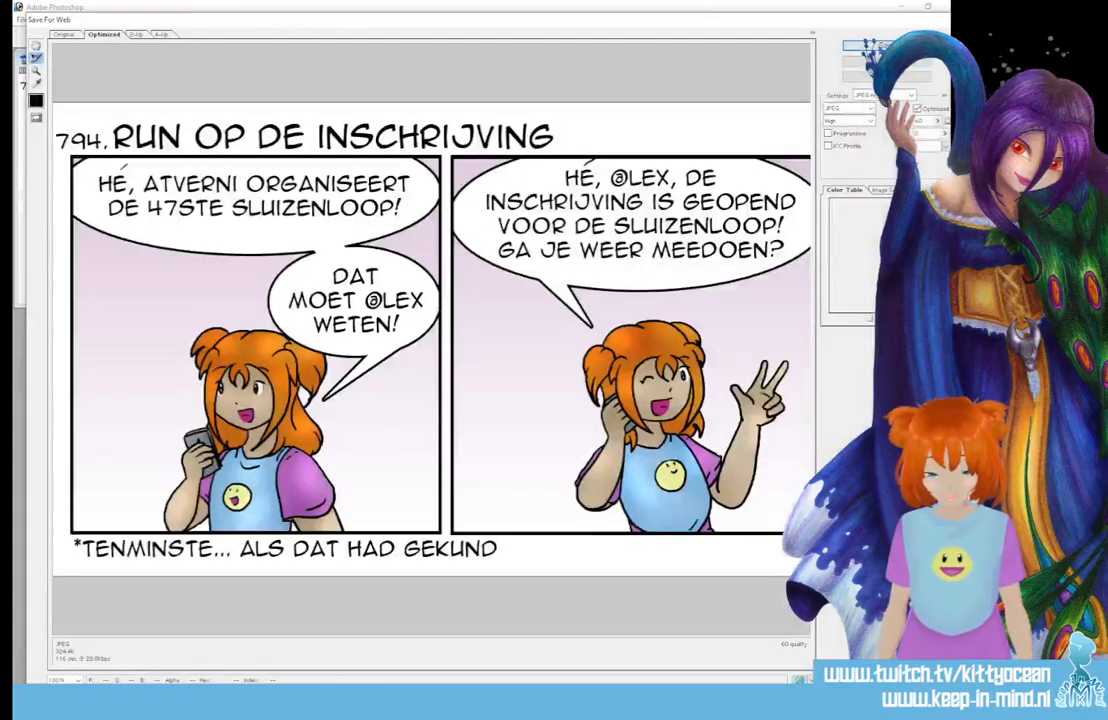
left_click(868, 47)
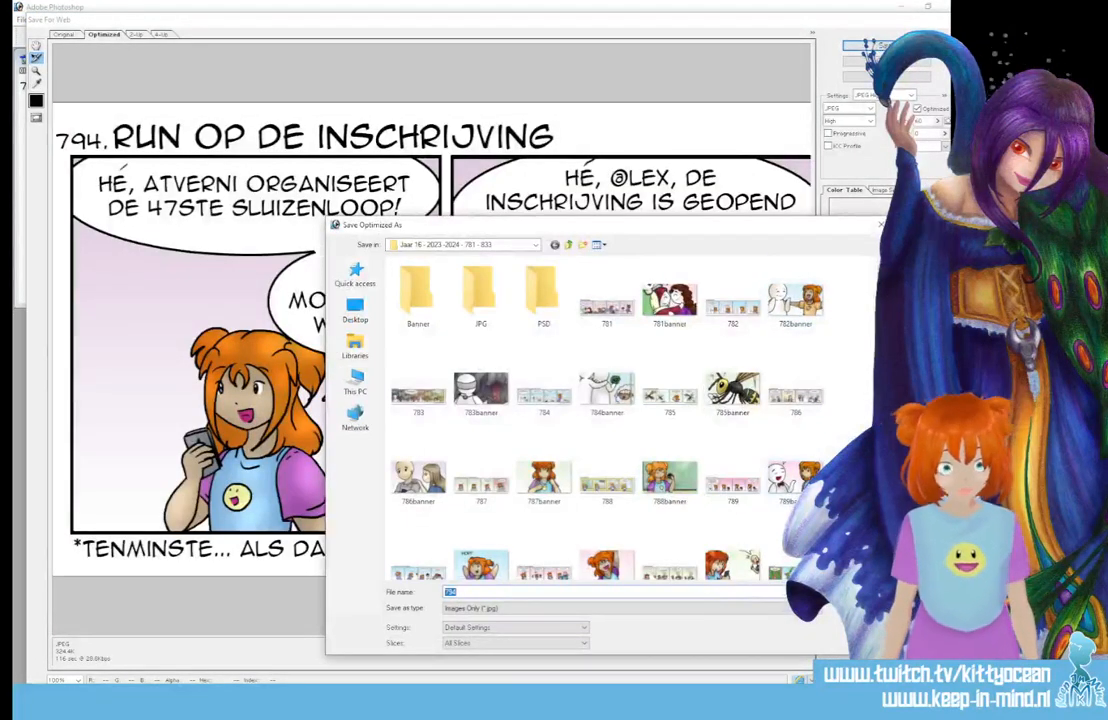
key("Return")
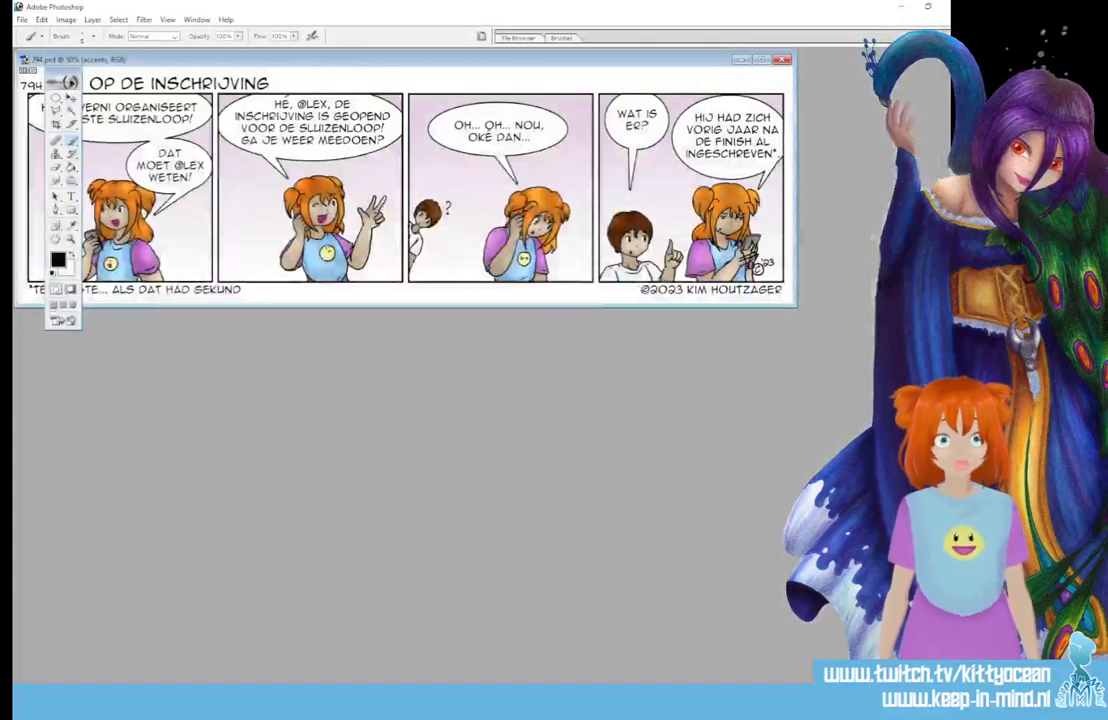
left_click(781, 60)
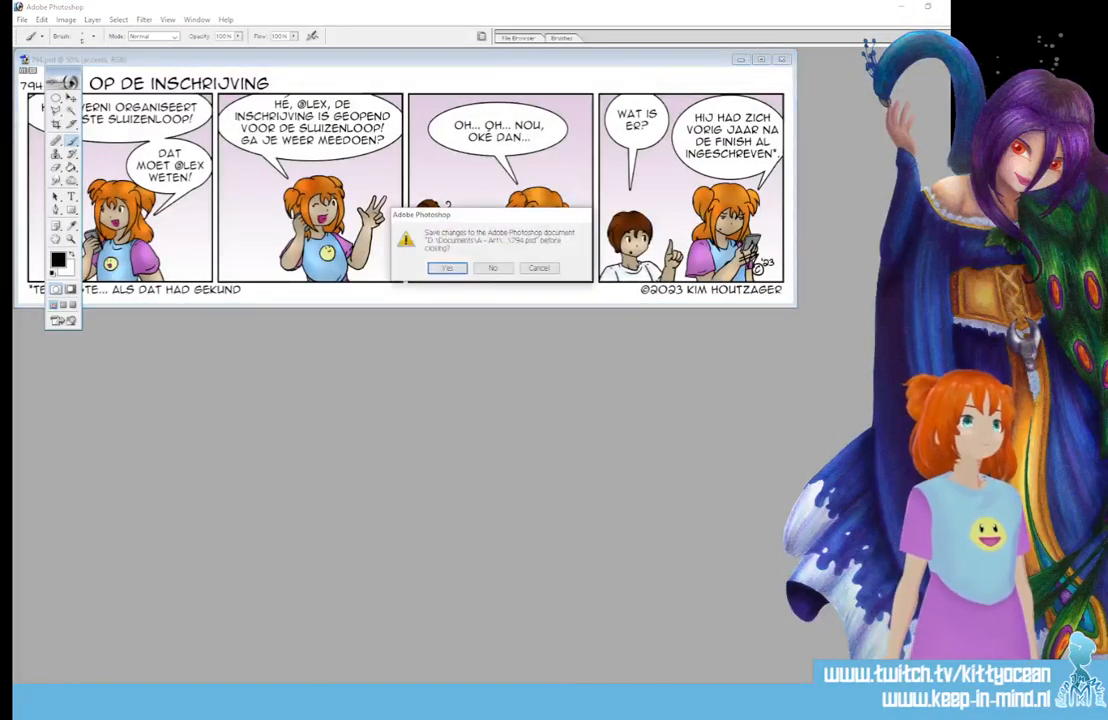
left_click(490, 268)
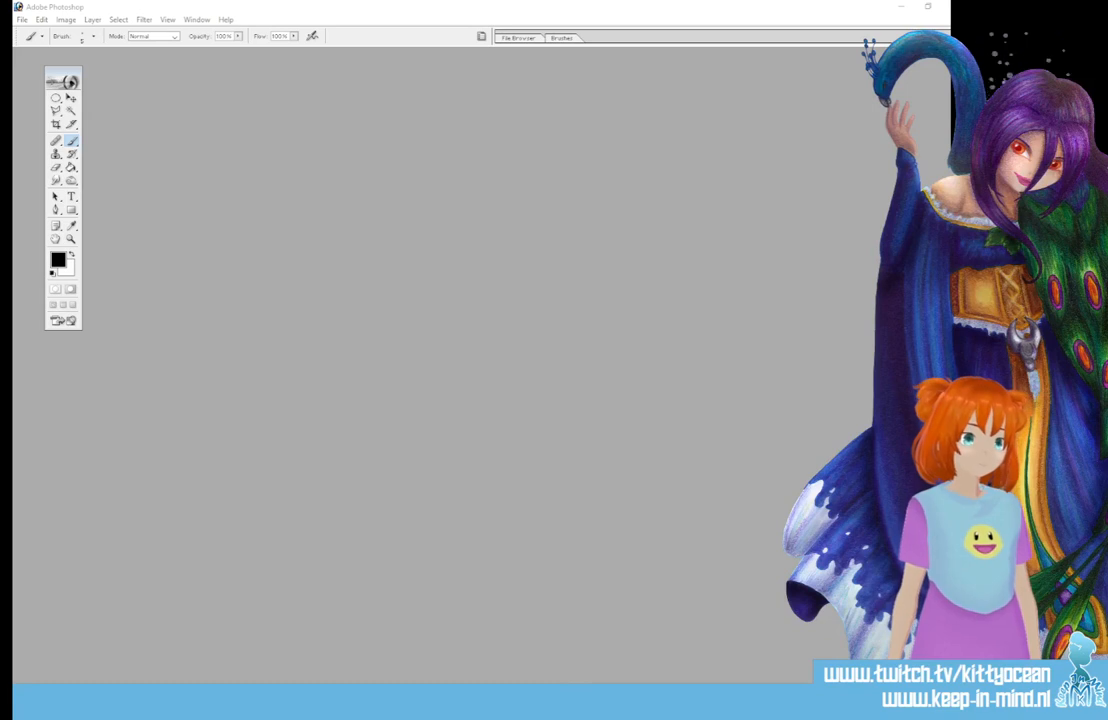
- Open 794.jpg and NewBanner2023.psd, and arrange their windows so both images are accessible for moving artwork between them
left_click_drag(787, 564, 752, 528)
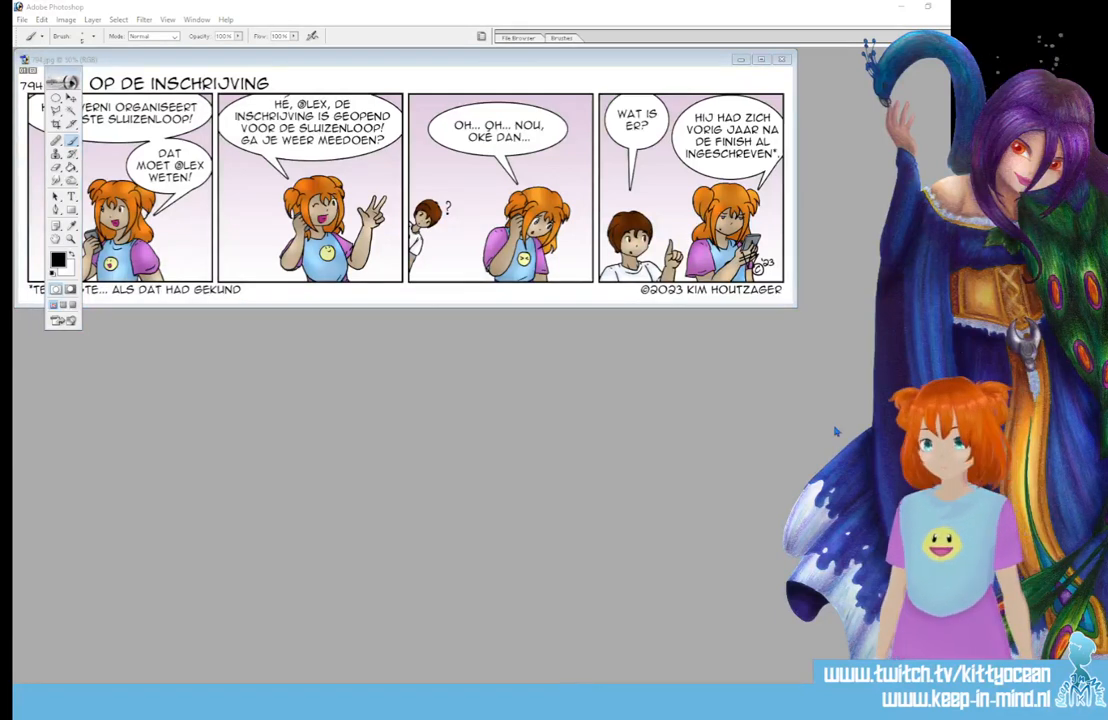
left_click_drag(837, 433, 427, 413)
left_click(71, 98)
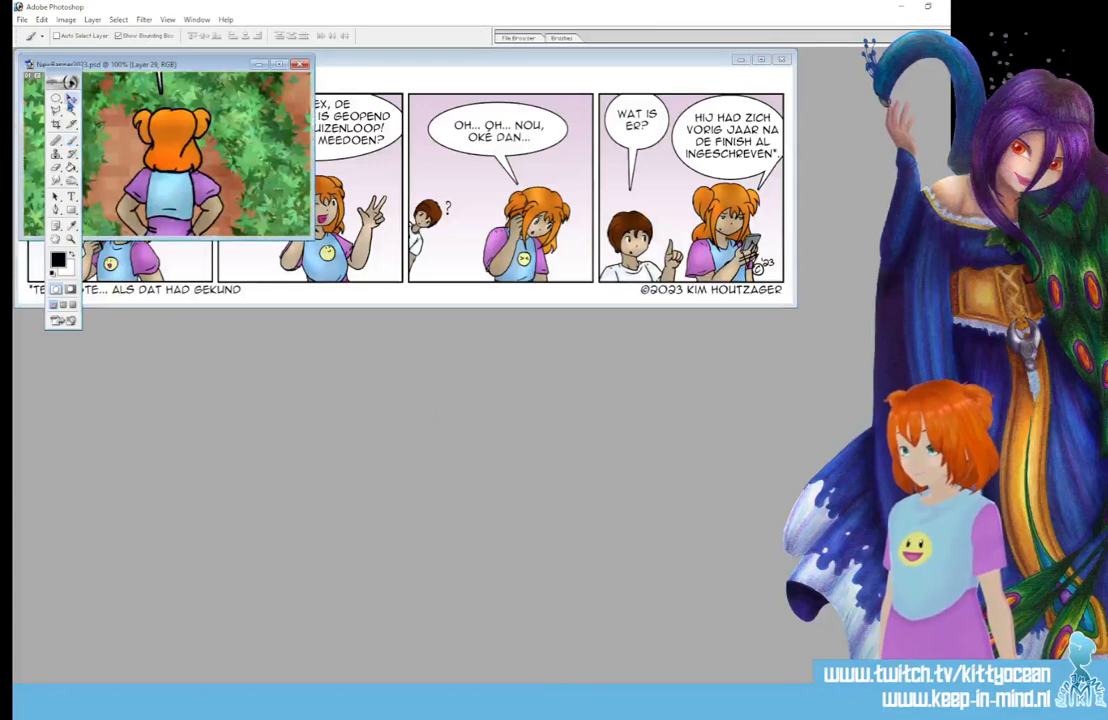
left_click_drag(424, 62, 683, 251)
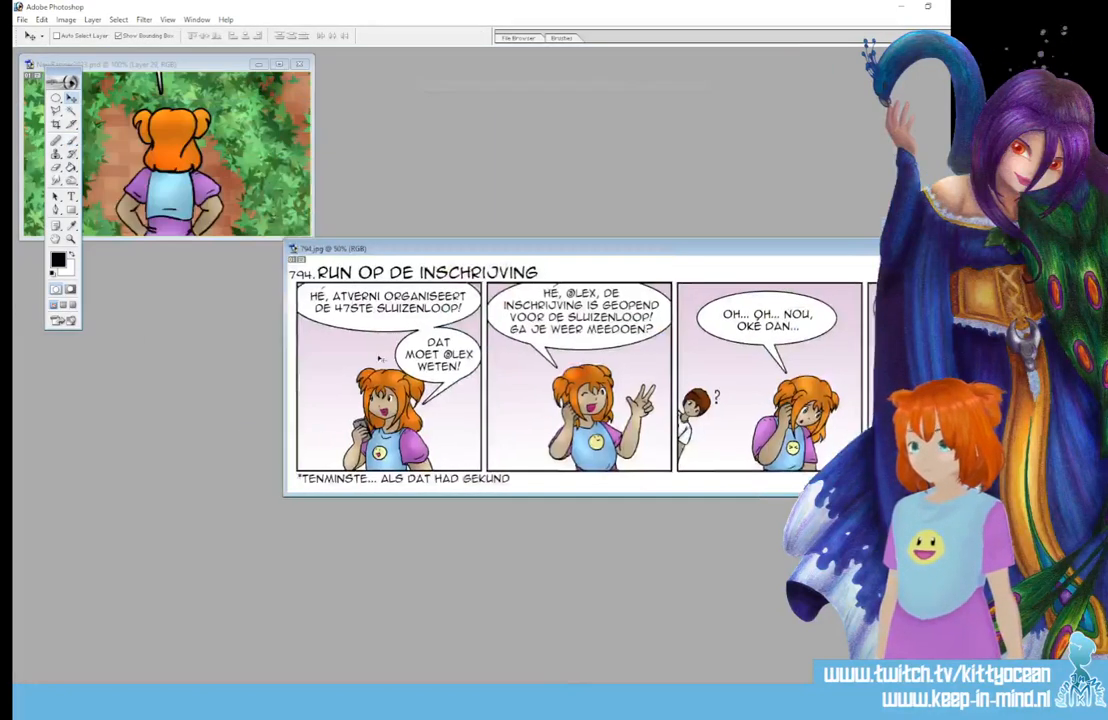
- Copy the strip into NewBanner2023.psd as a new layer and position it so the first panel's girl with the phone fills the banner
left_click_drag(377, 357, 210, 119)
left_click_drag(267, 218, 252, 193)
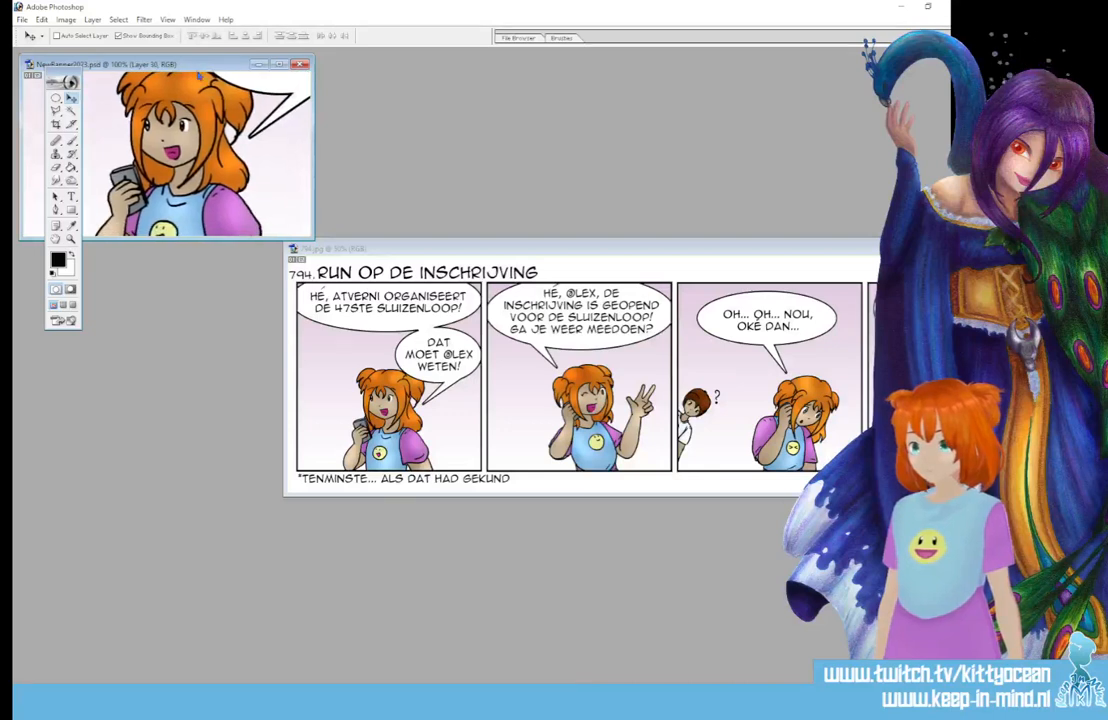
left_click_drag(170, 64, 416, 206)
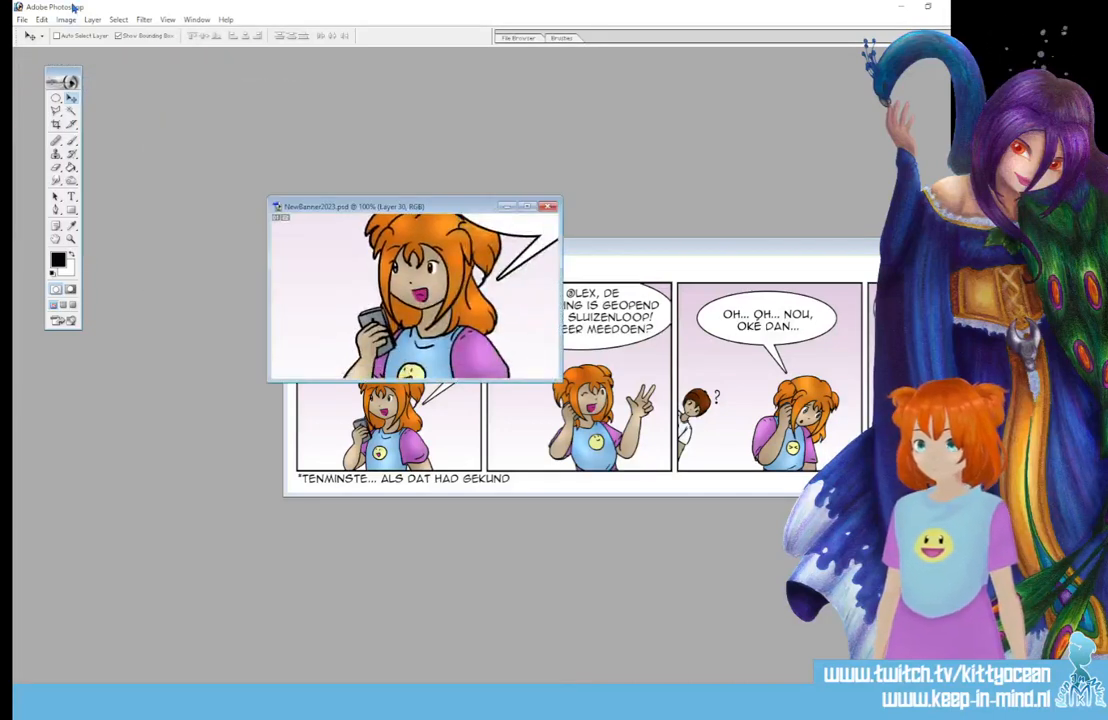
- Export the banner for the web as a high-quality JPEG named 794banner, and close NewBanner2023.psd without saving changes
left_click(25, 20)
left_click(56, 143)
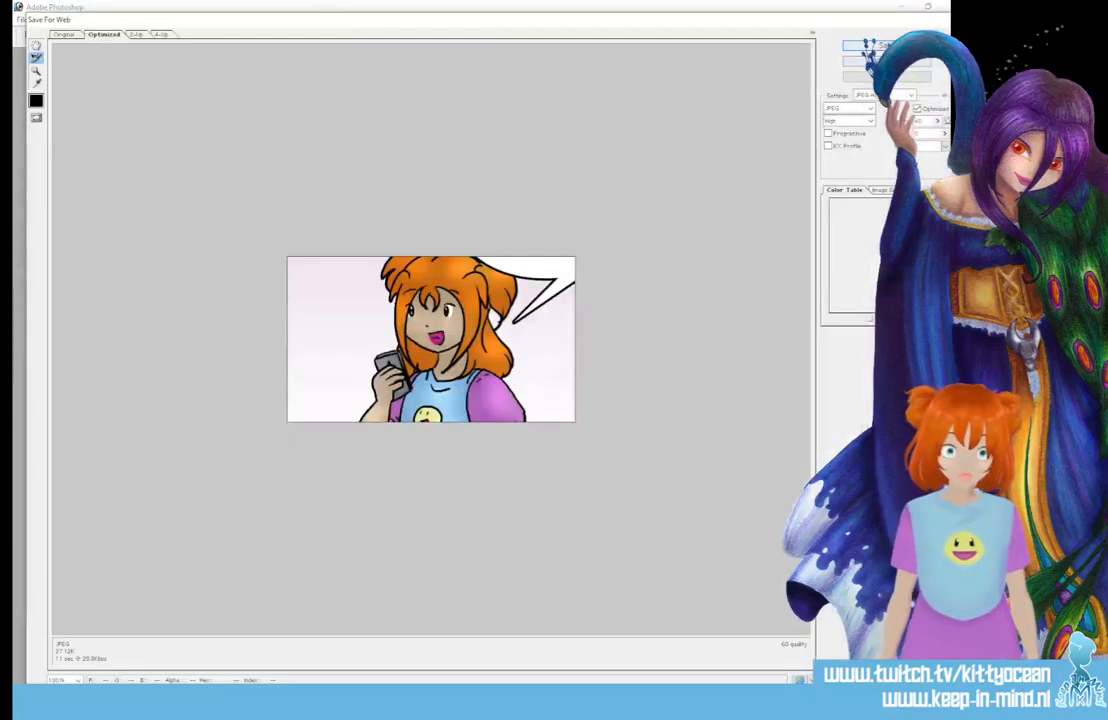
left_click(868, 46)
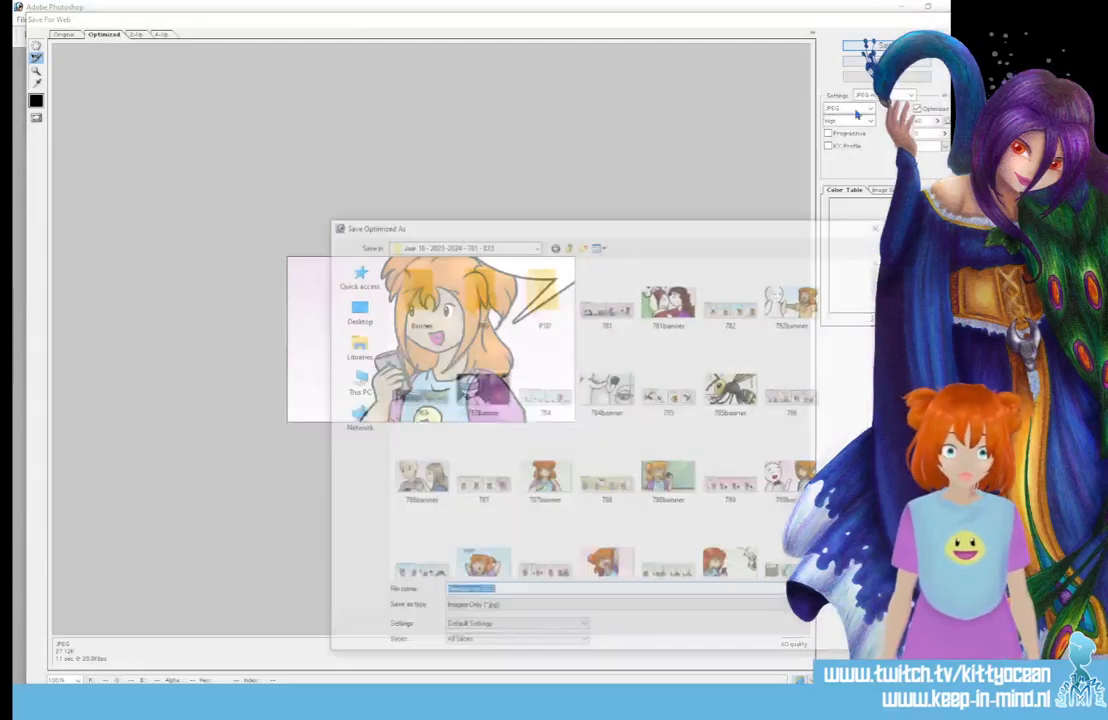
scroll(836, 356, "down", 2)
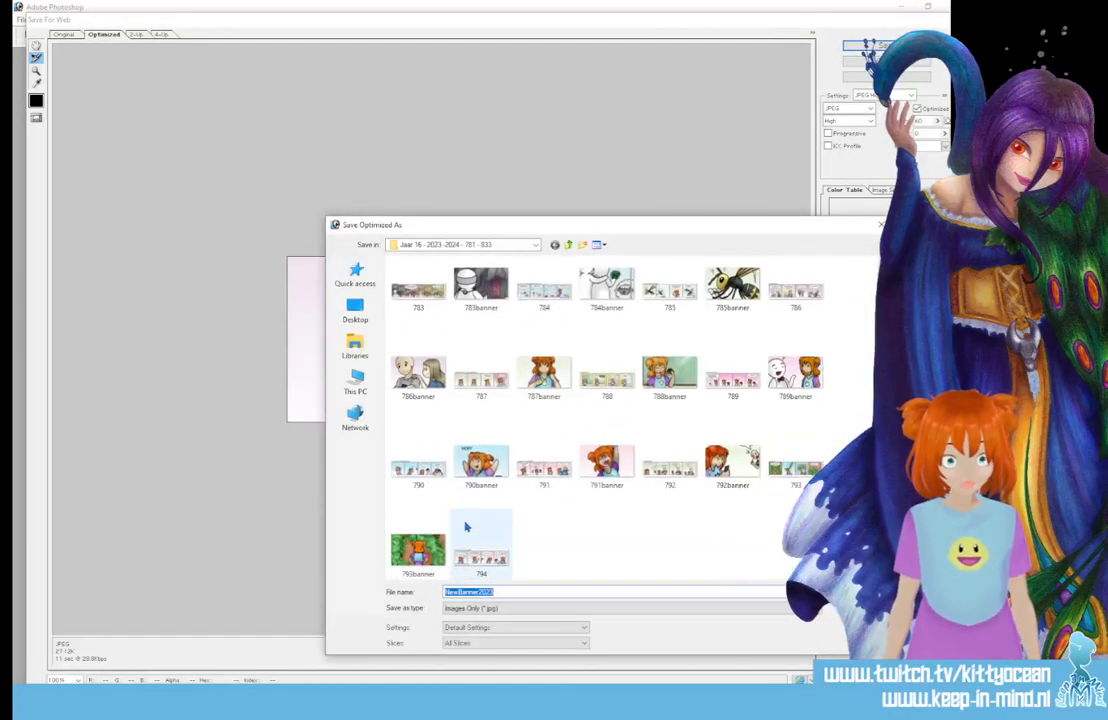
left_click(482, 548)
left_click(527, 594)
type("banner")
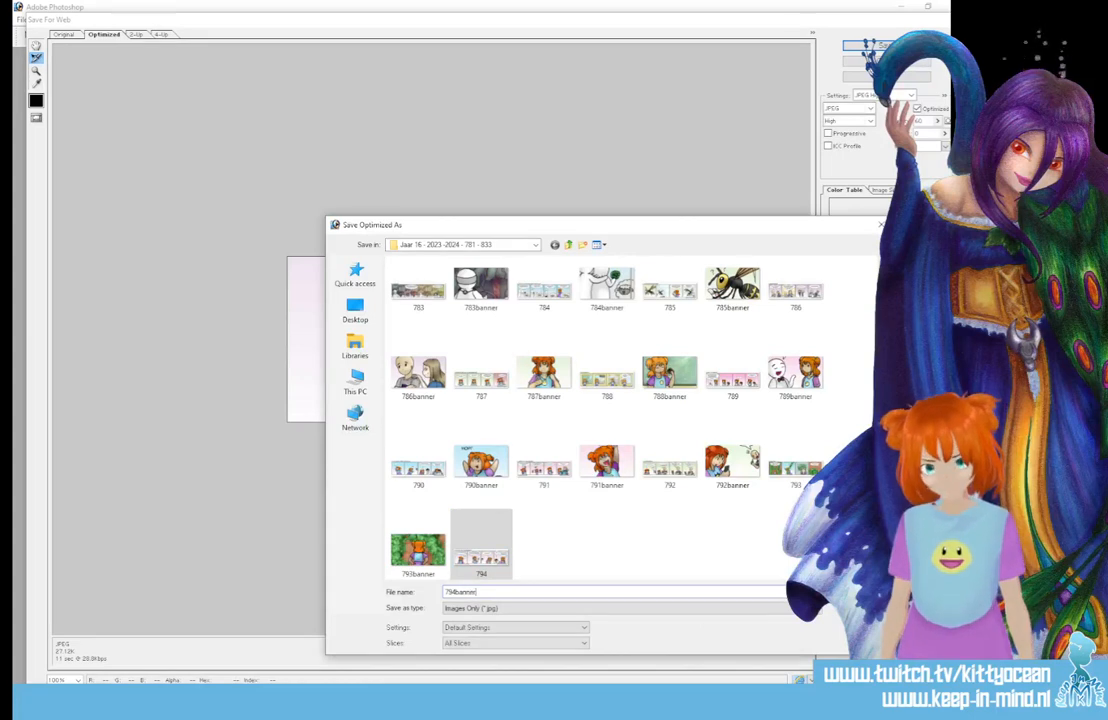
key("Return")
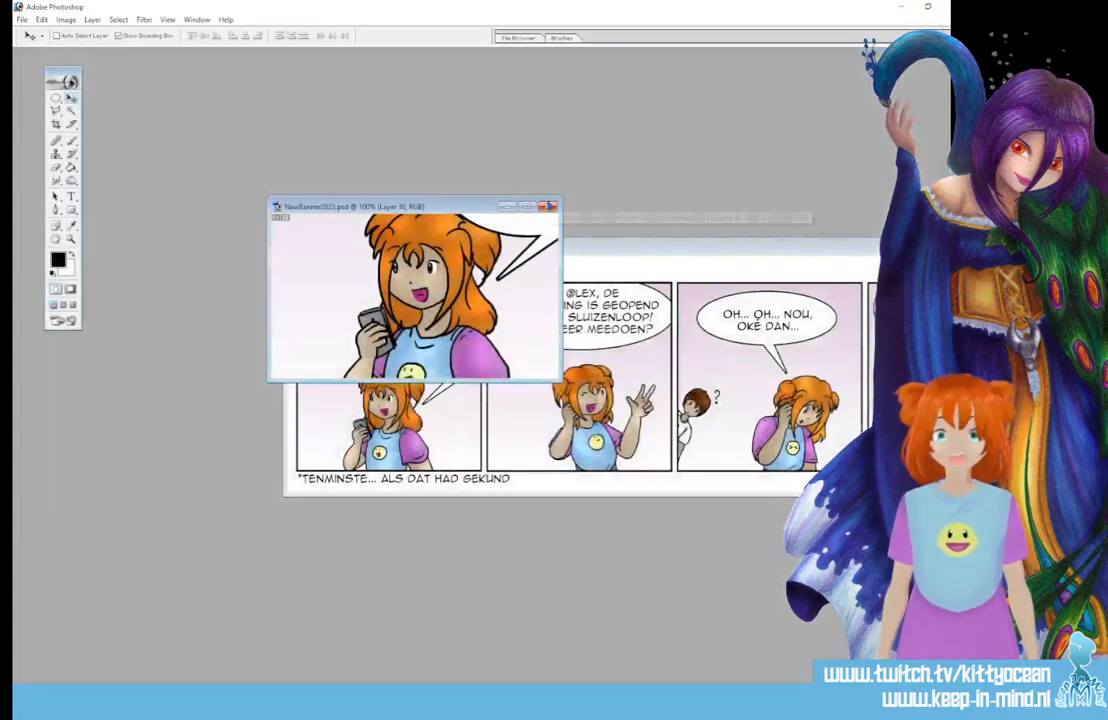
left_click(548, 206)
left_click(495, 264)
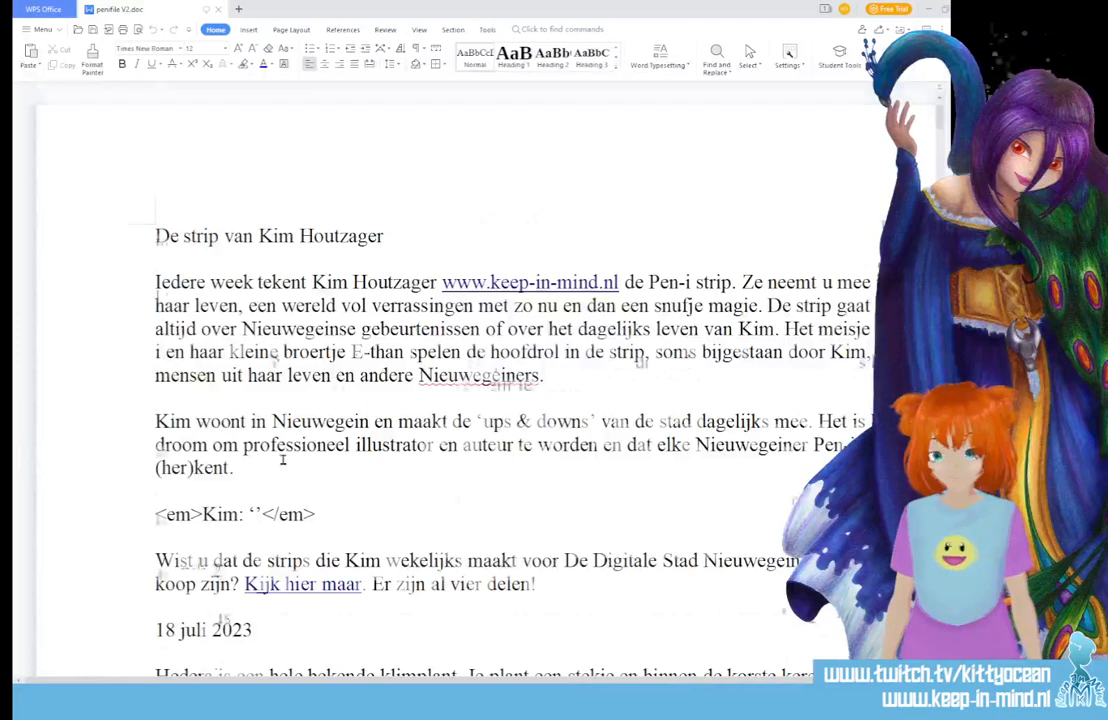
- Add the date heading "25 juli 2023" above the 18 juli 2023 entry, with blank lines separating it from the surrounding text
scroll(283, 460, "down", 5)
left_click(548, 344)
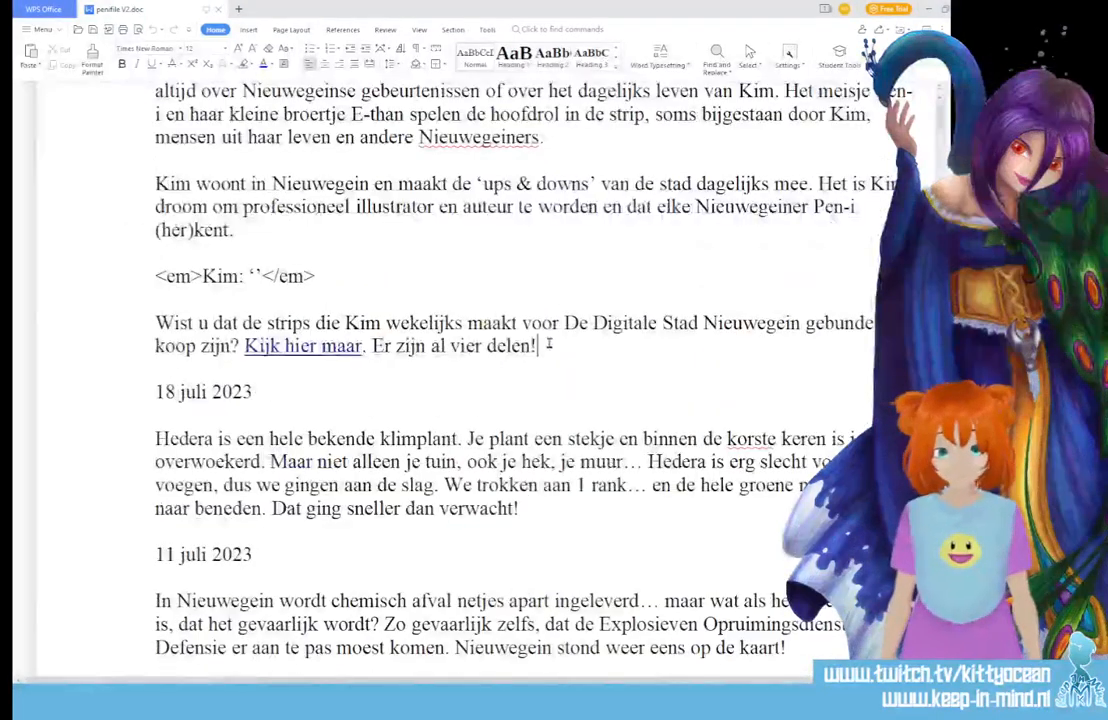
key("Return")
key("Return")
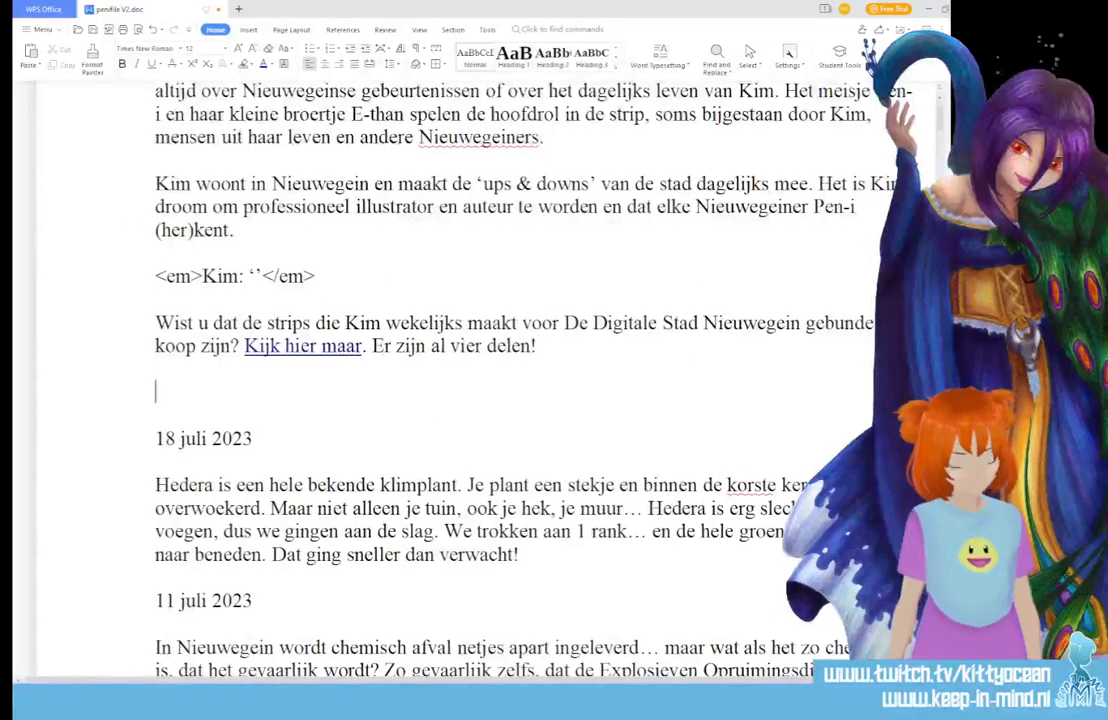
type("2")
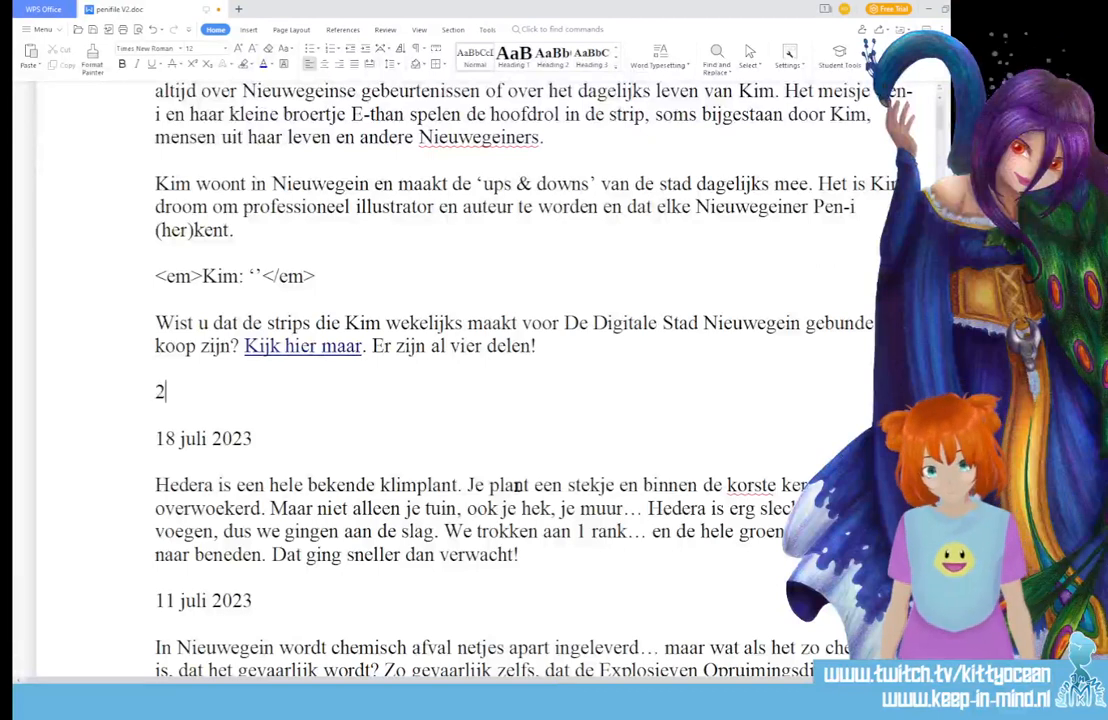
type("5 juli 20")
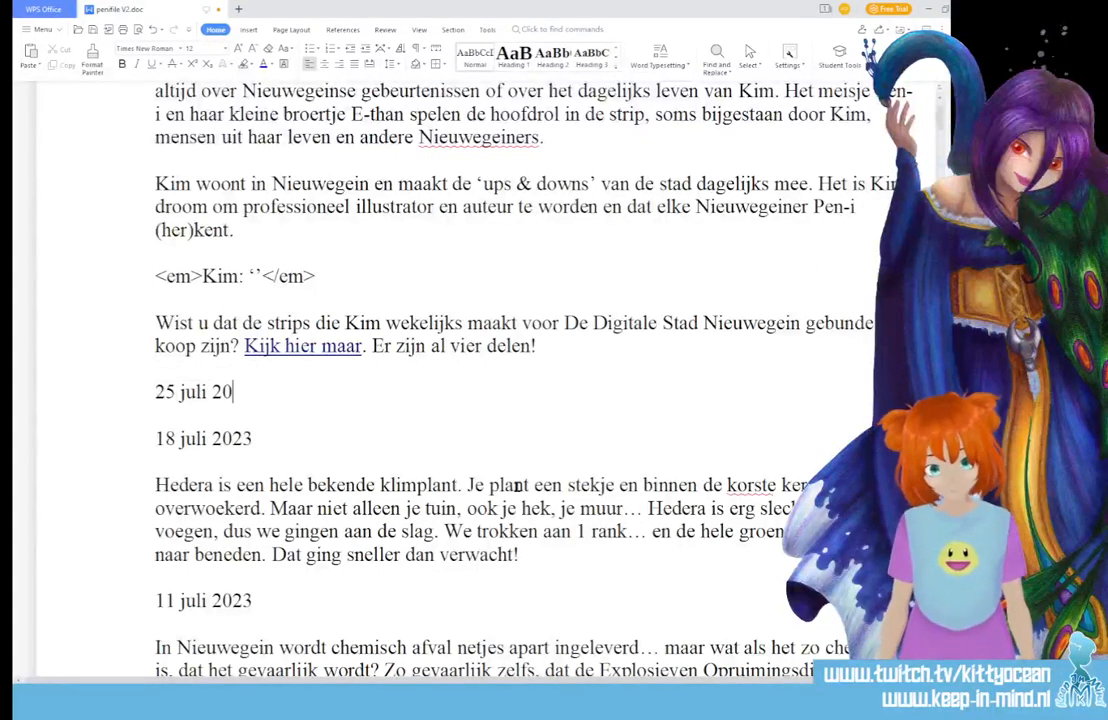
type("23")
key("Return")
key("Return")
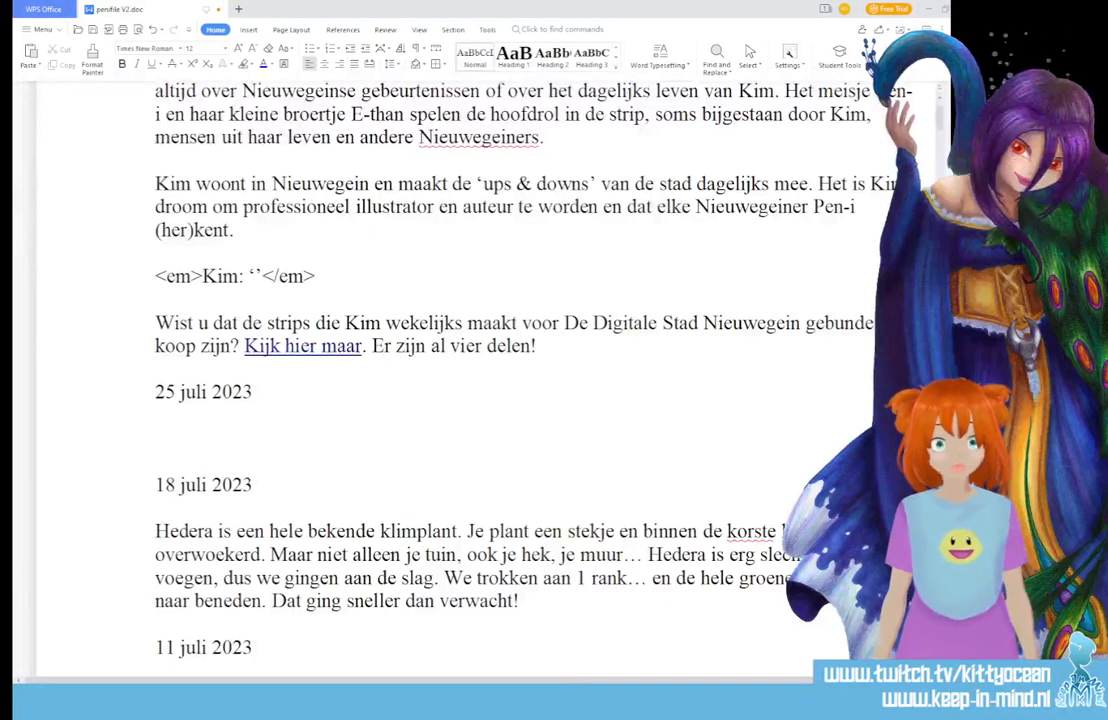
- Write "Nieuwegein heeft veel goede sporters, van amateur tot professional." as the opening sentence under the 25 juli 2023 heading
scroll(255, 410, "down", 1)
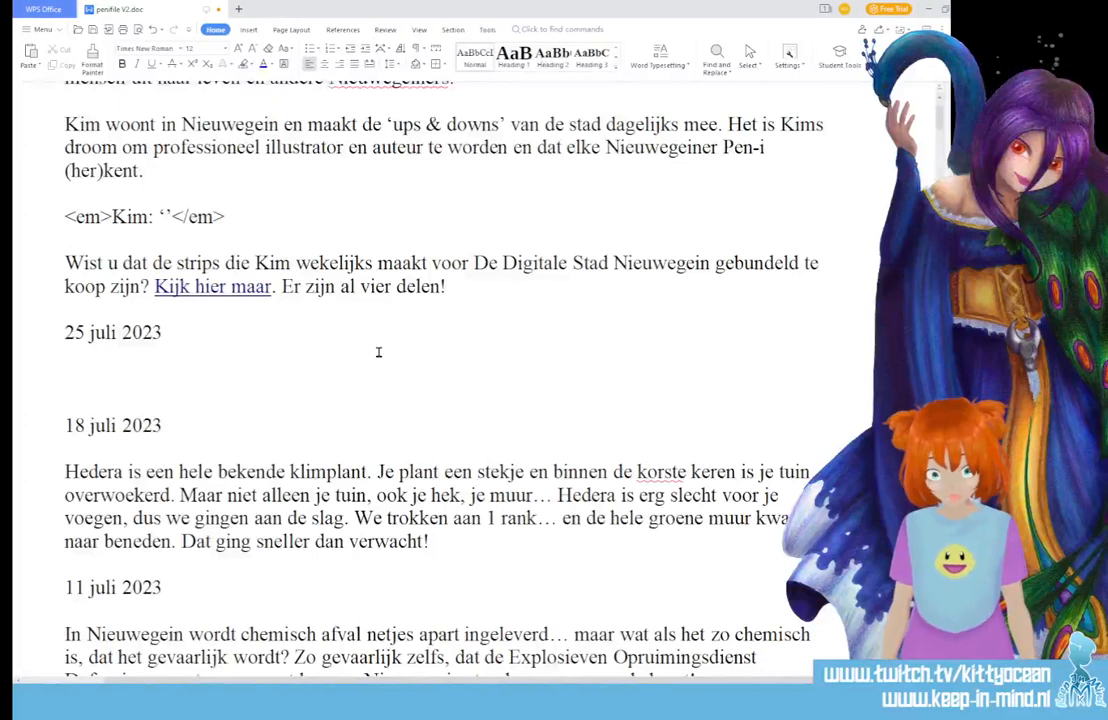
type("Nieuwegein hee")
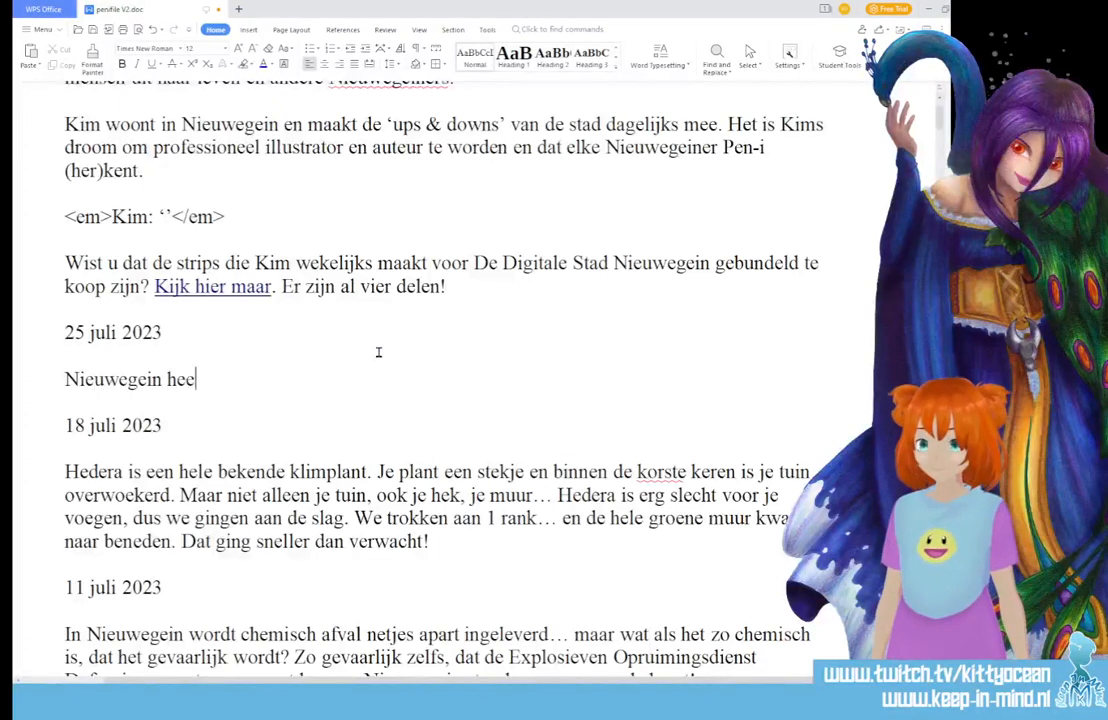
type("ft veel g")
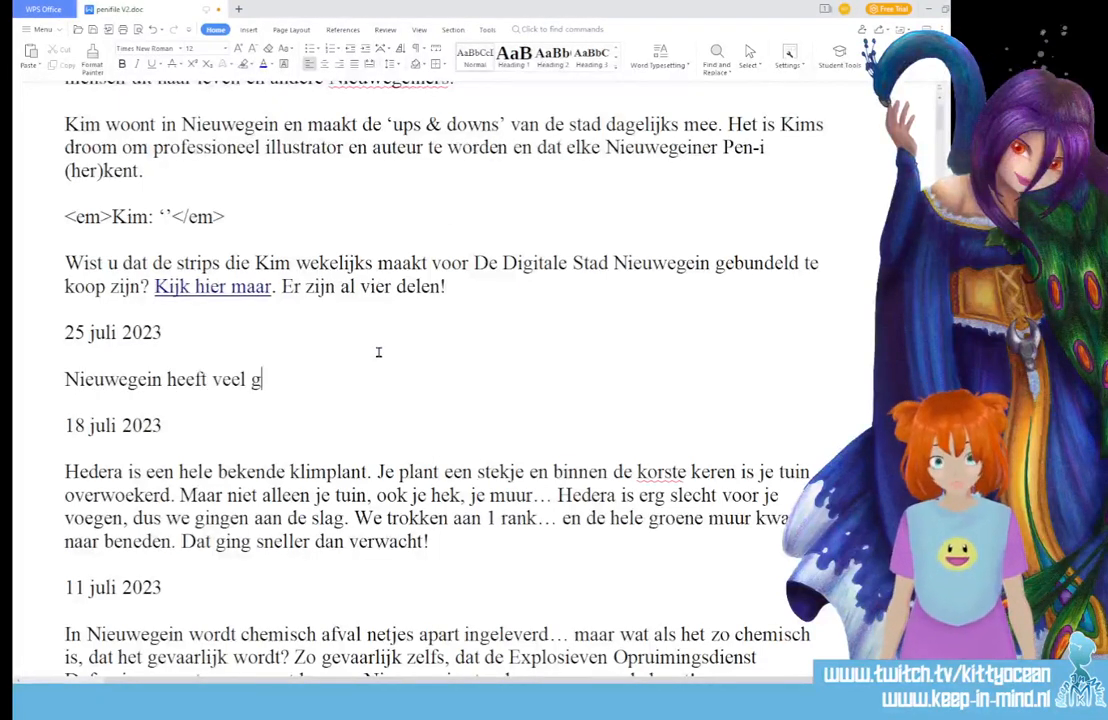
type("oede sporters, ")
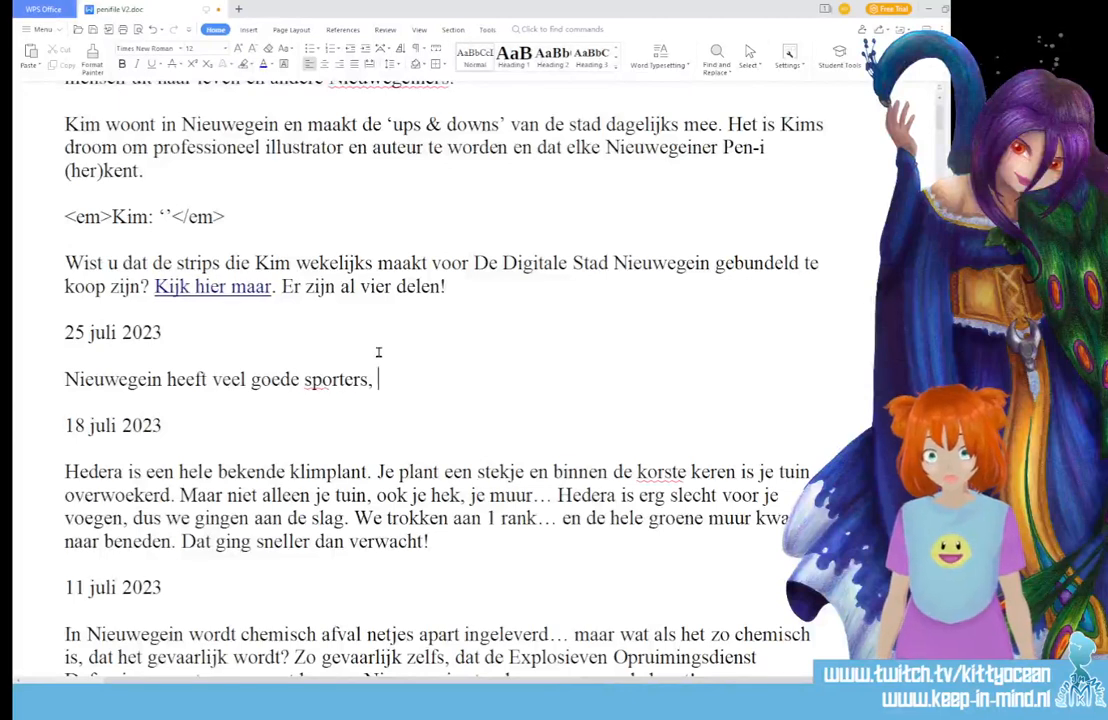
type("van ama")
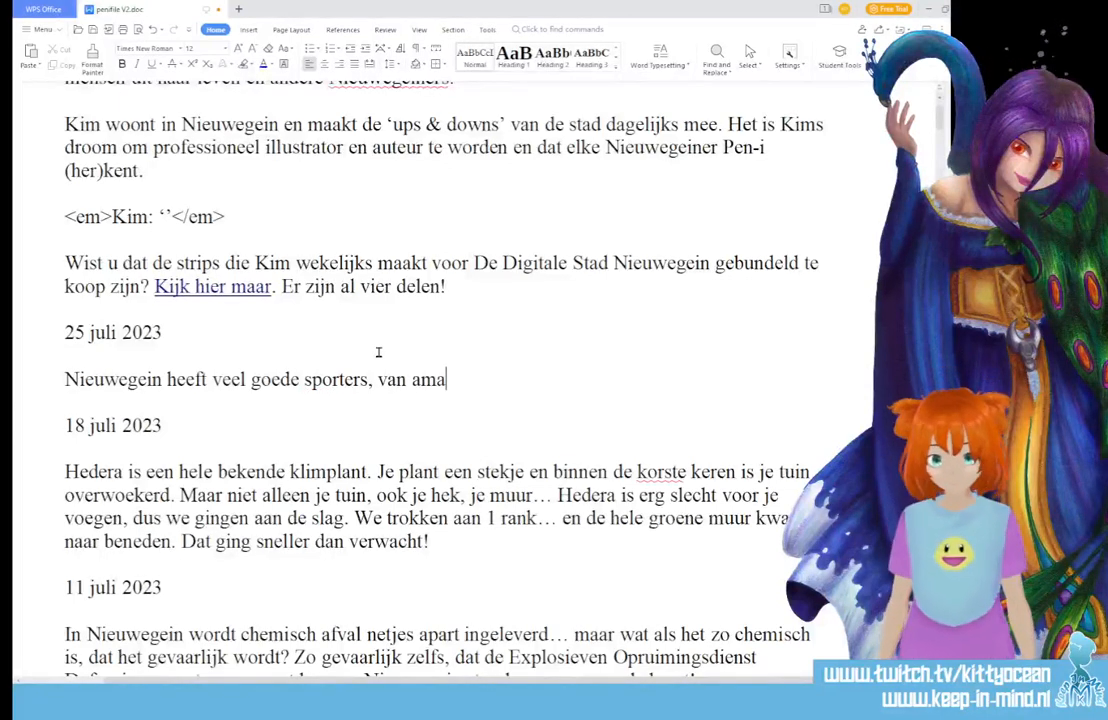
type("teur")
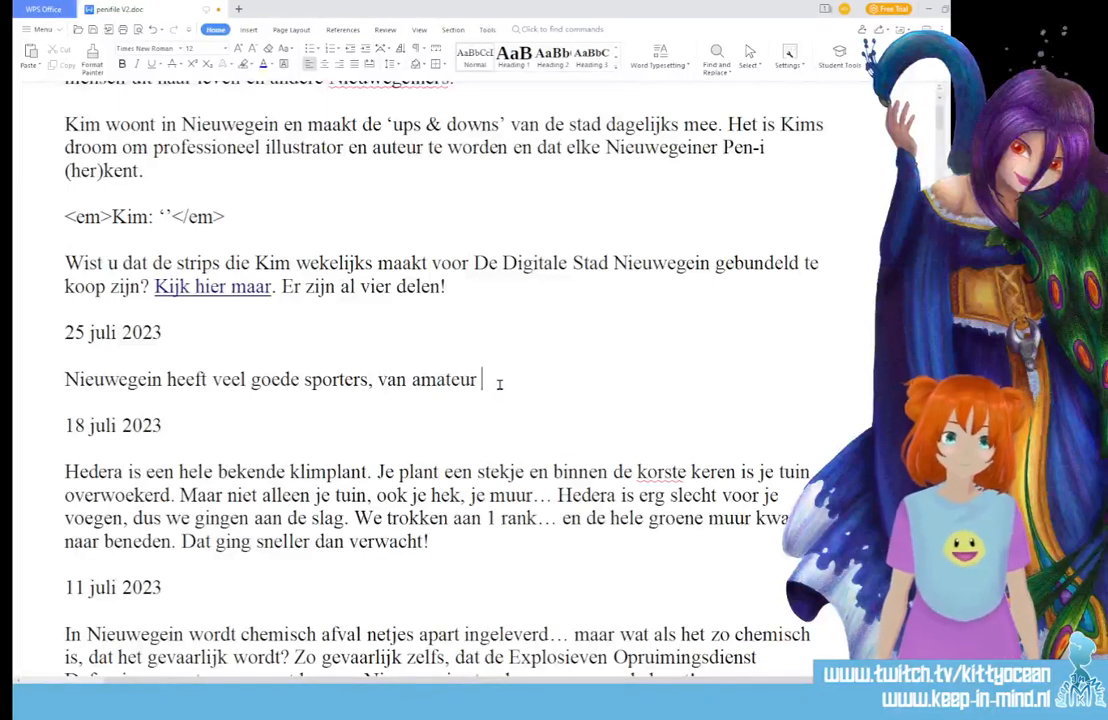
type("tot pr")
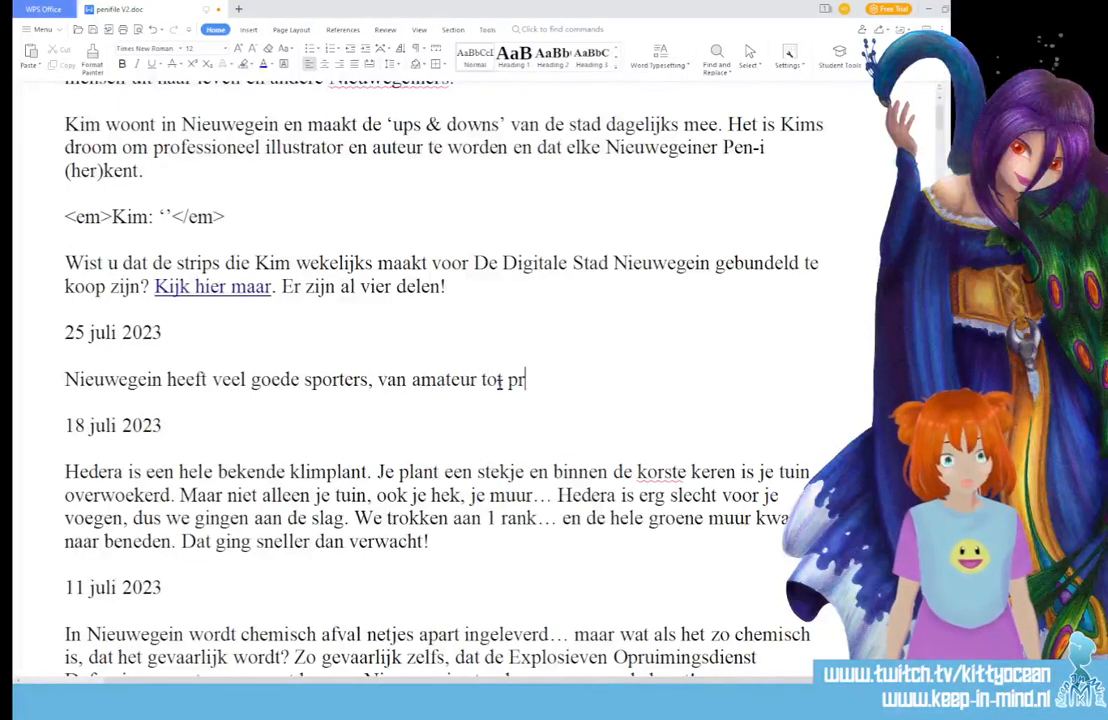
type("ofessional.")
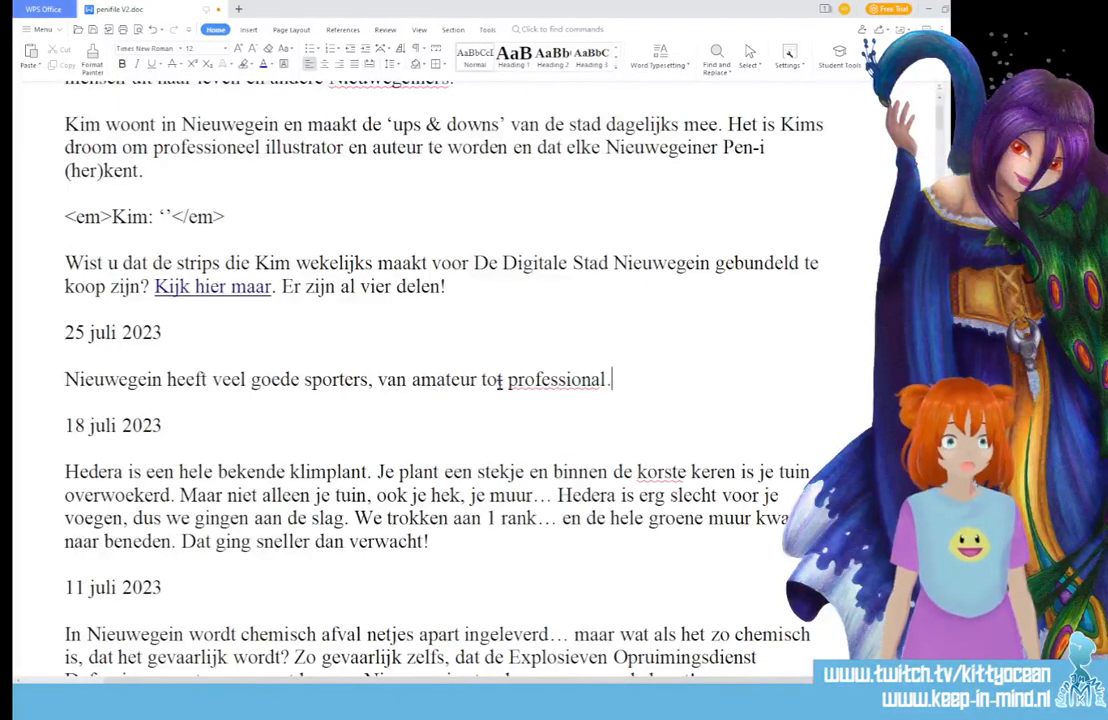
- Check the flagged word "professional" and replace "goede" with "fantastische" in the new entry's opening sentence
right_click(537, 381)
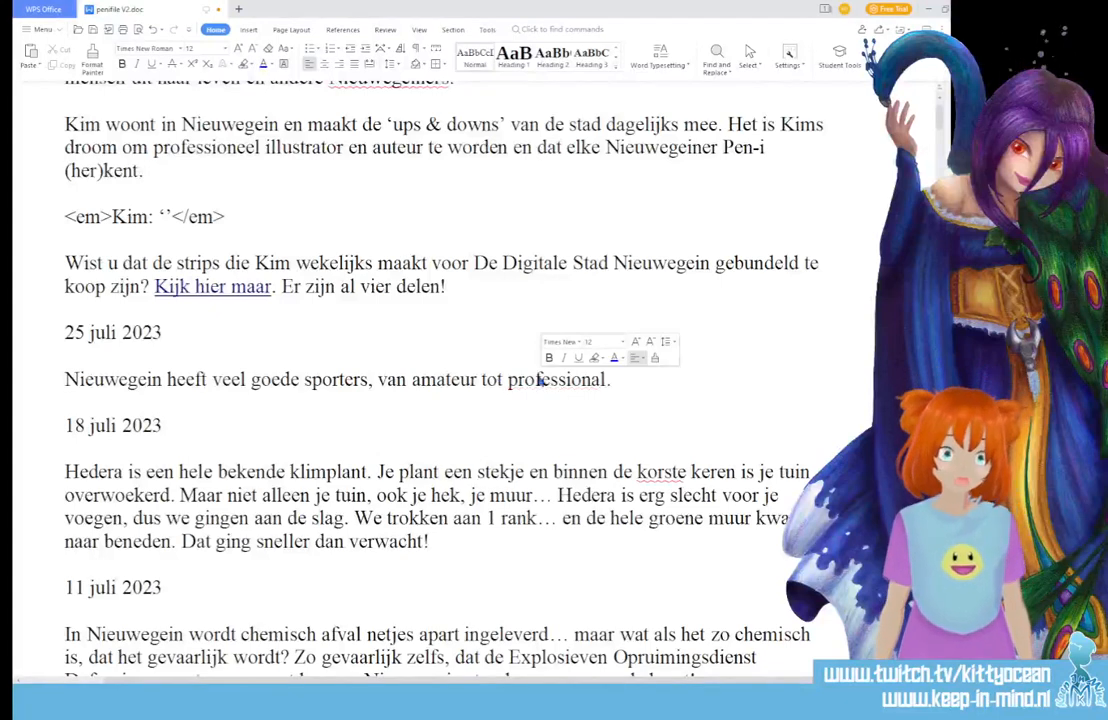
left_click(529, 382)
left_click(538, 429)
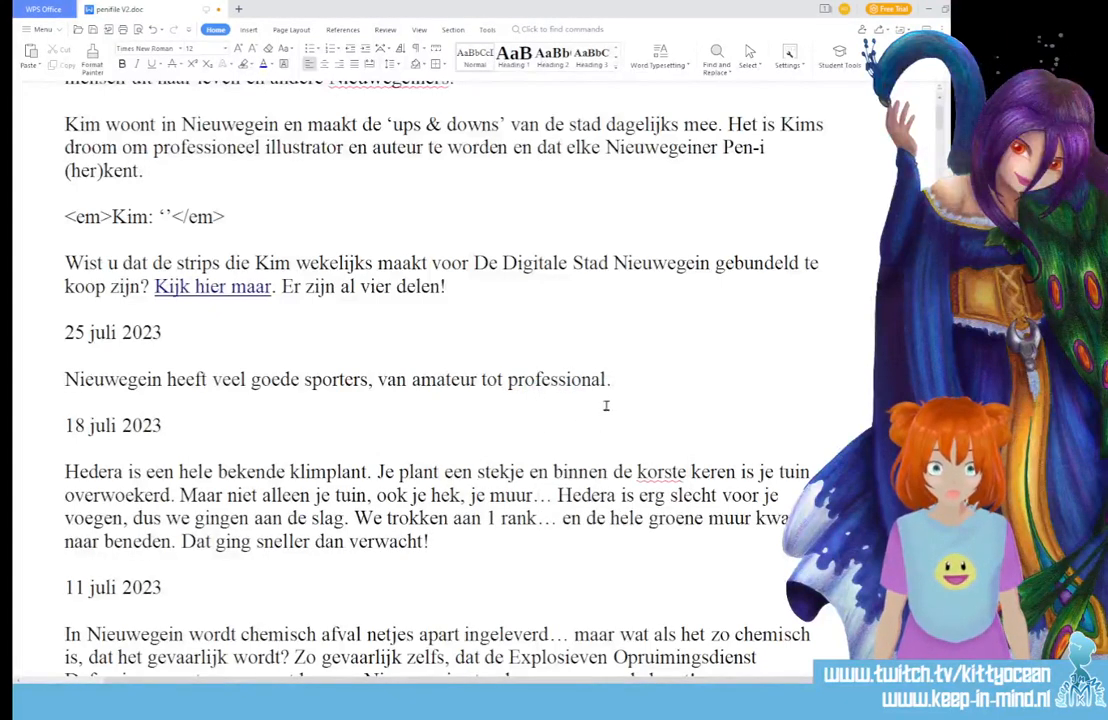
left_click(616, 379)
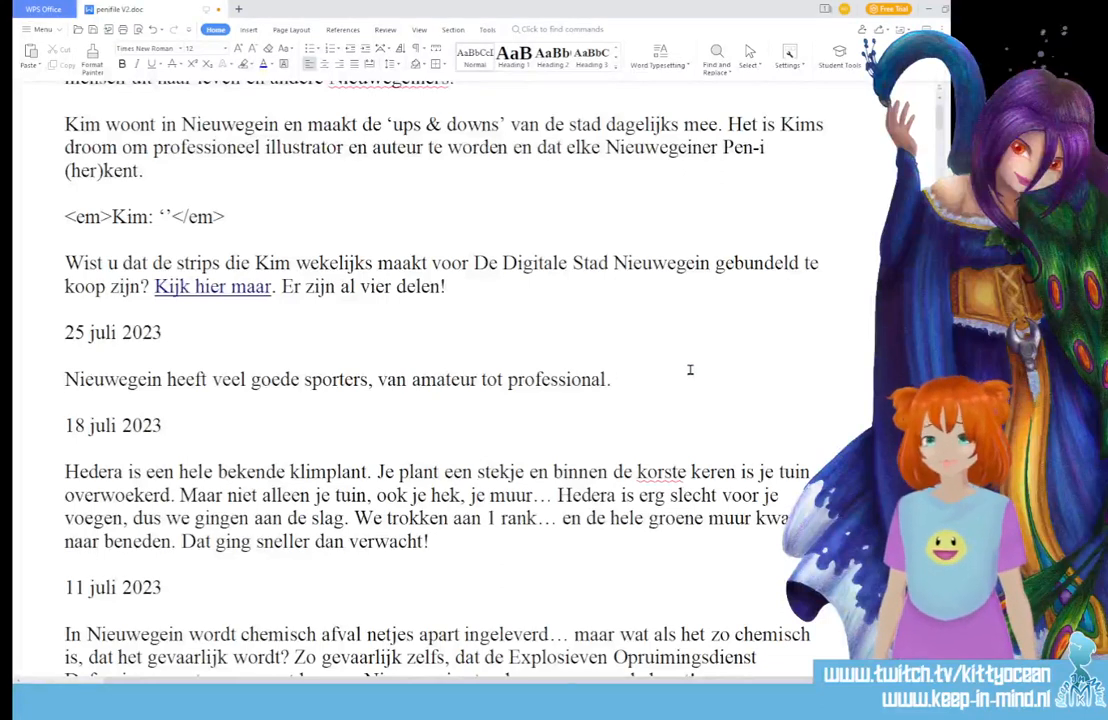
double_click(275, 380)
type("fanta")
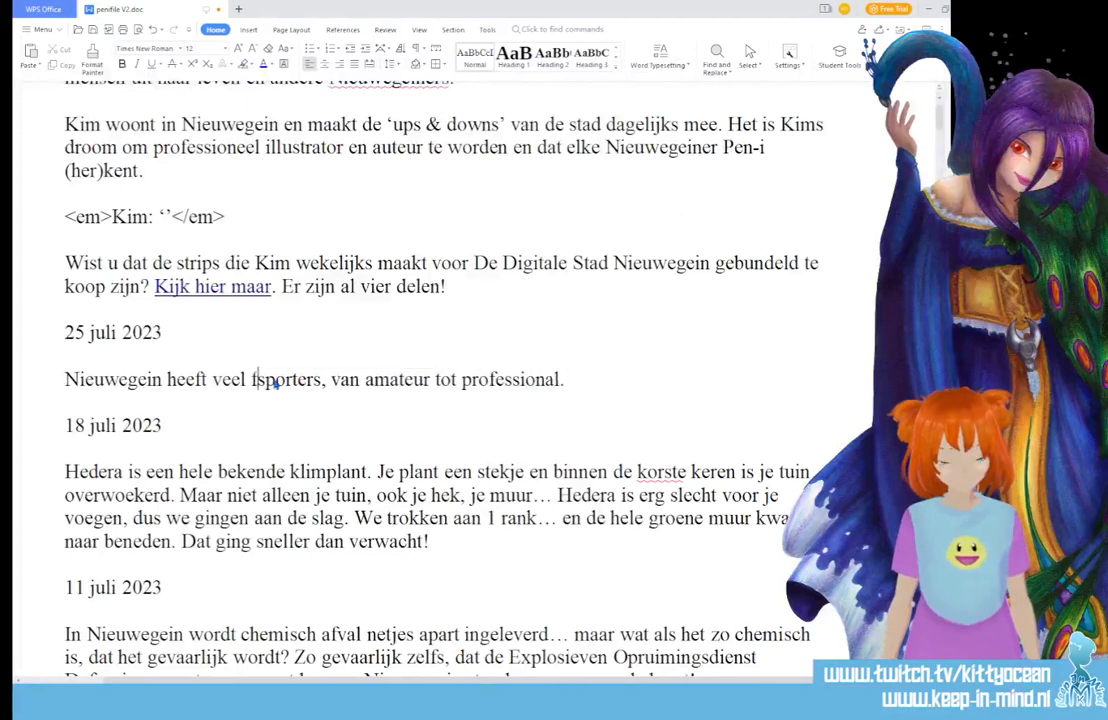
type("stische")
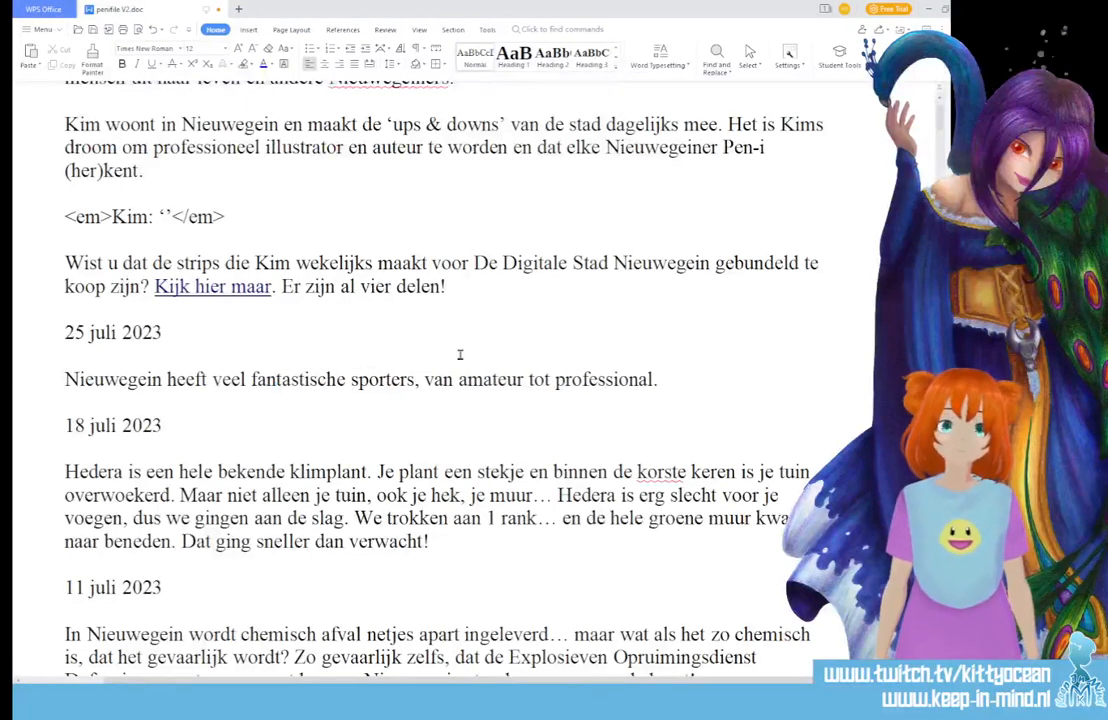
- Continue the paragraph with "Een klassieker is de Sluizenloop, die ook dit weer het nieuwe schooljaar al rennend inluid."
left_click(684, 385)
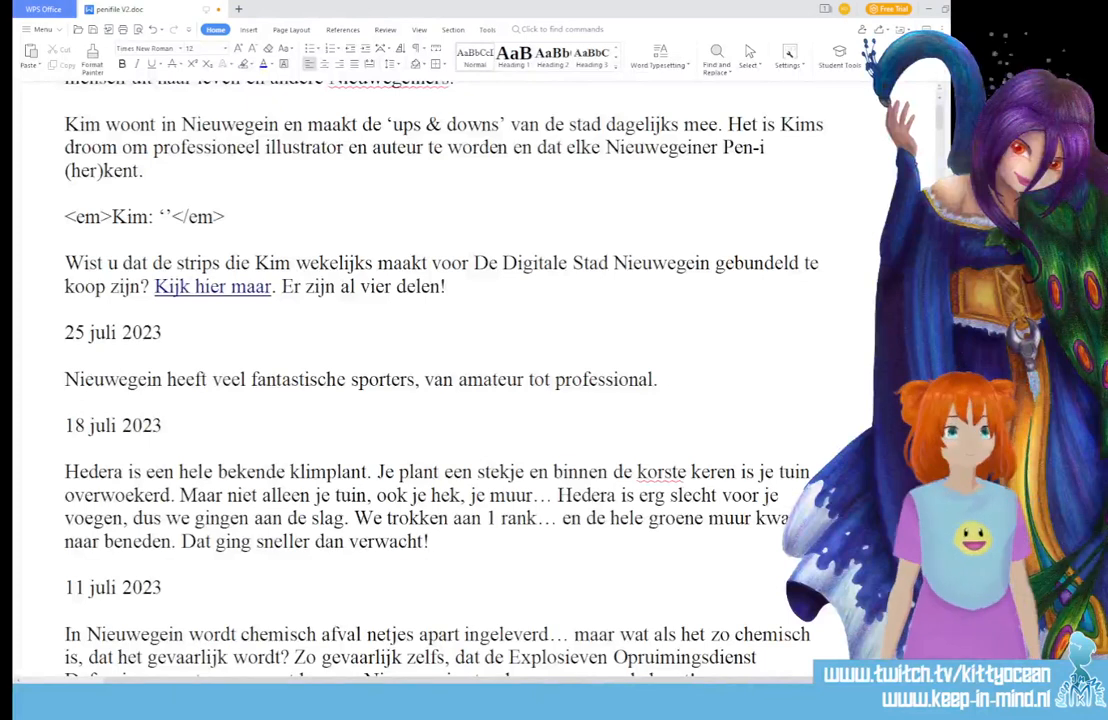
type("Een klassieke")
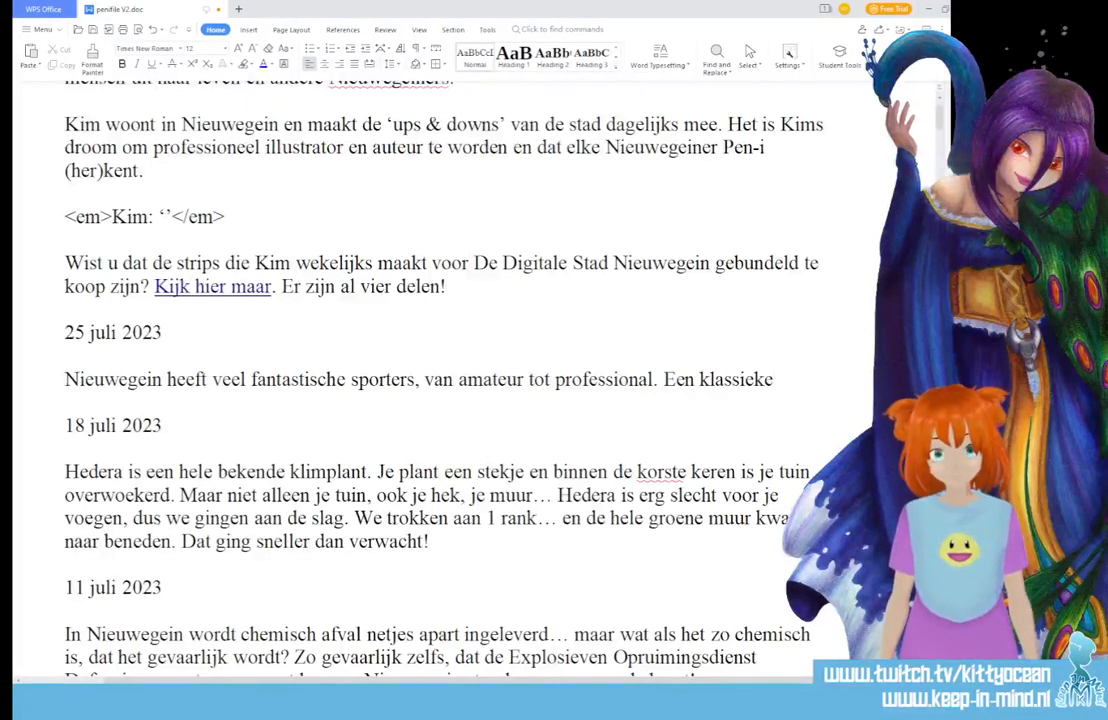
type("r is de Slui")
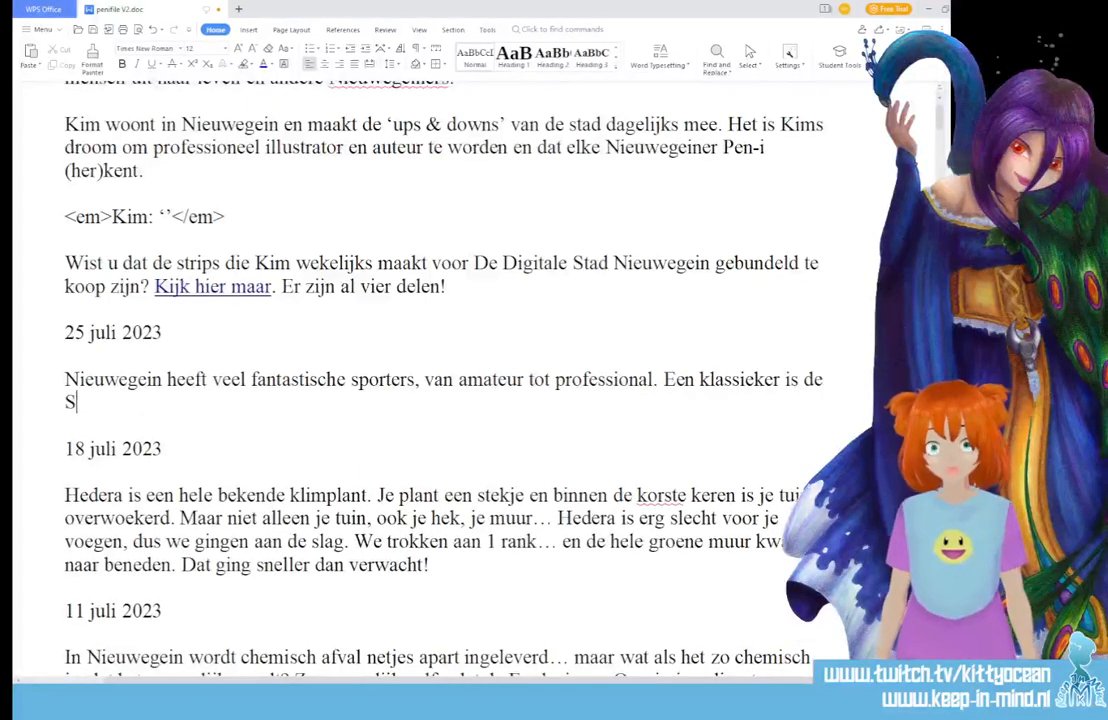
type("zenloop")
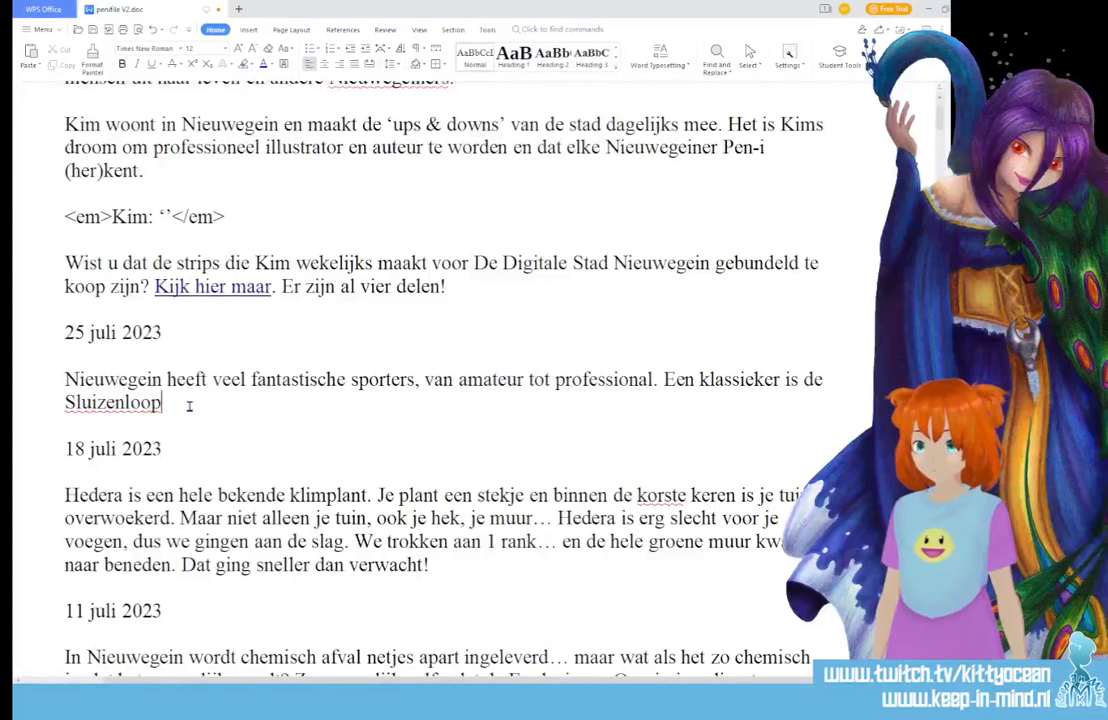
type(", die ook di")
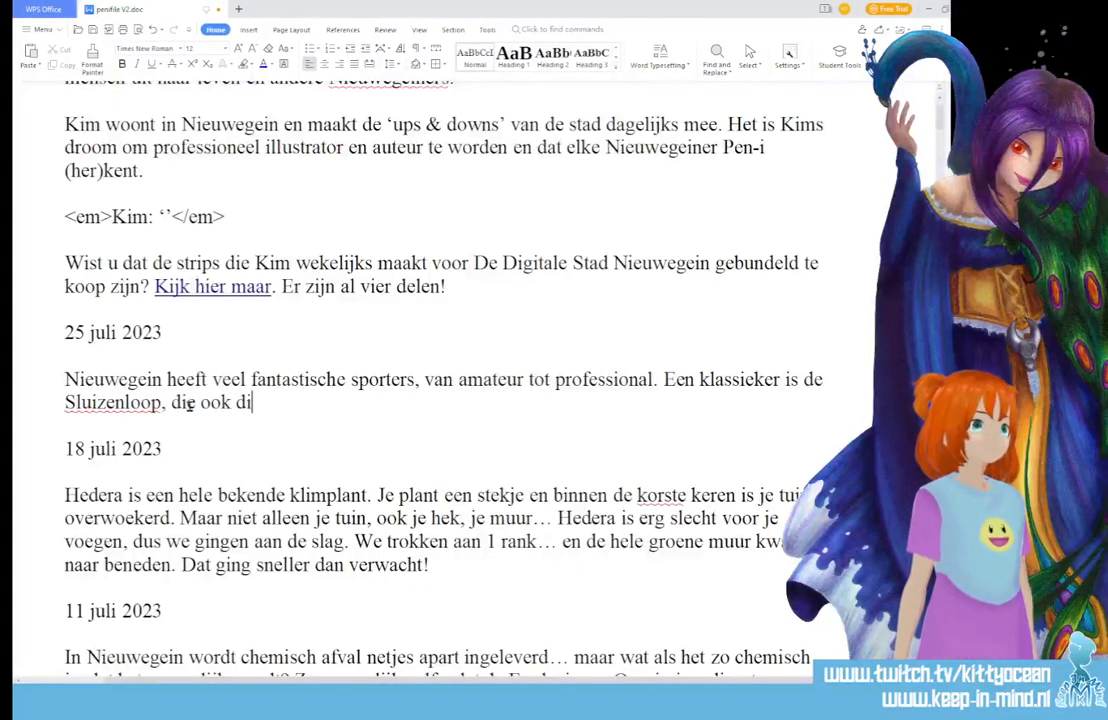
type("t weer")
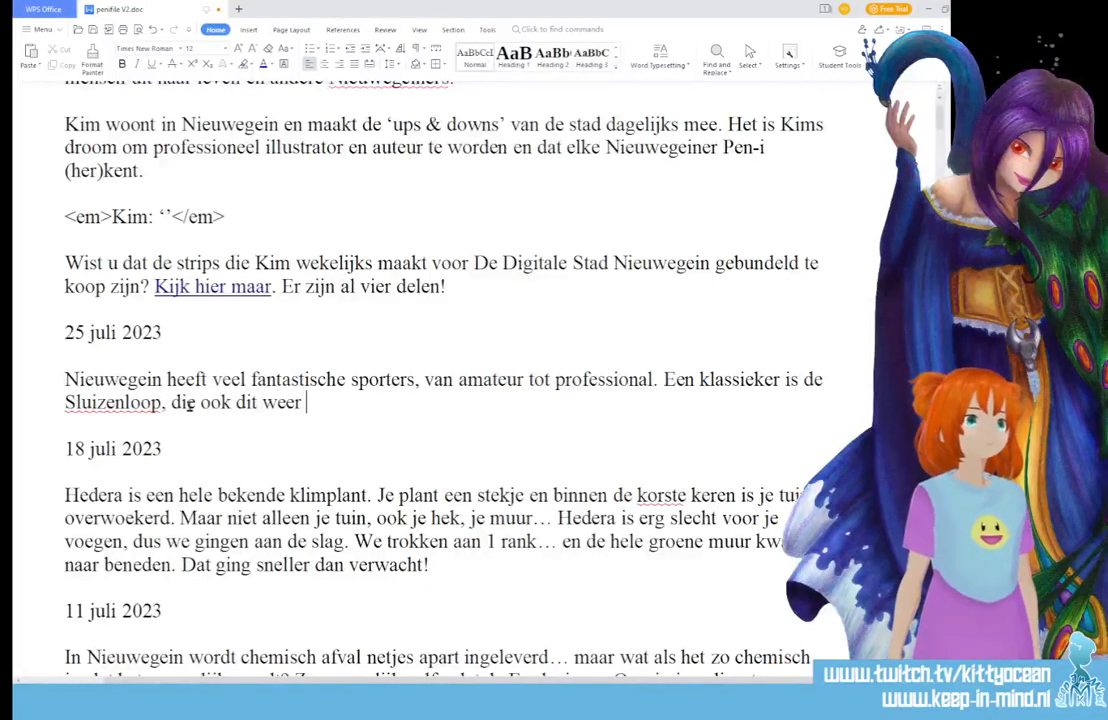
type(" het nieuw")
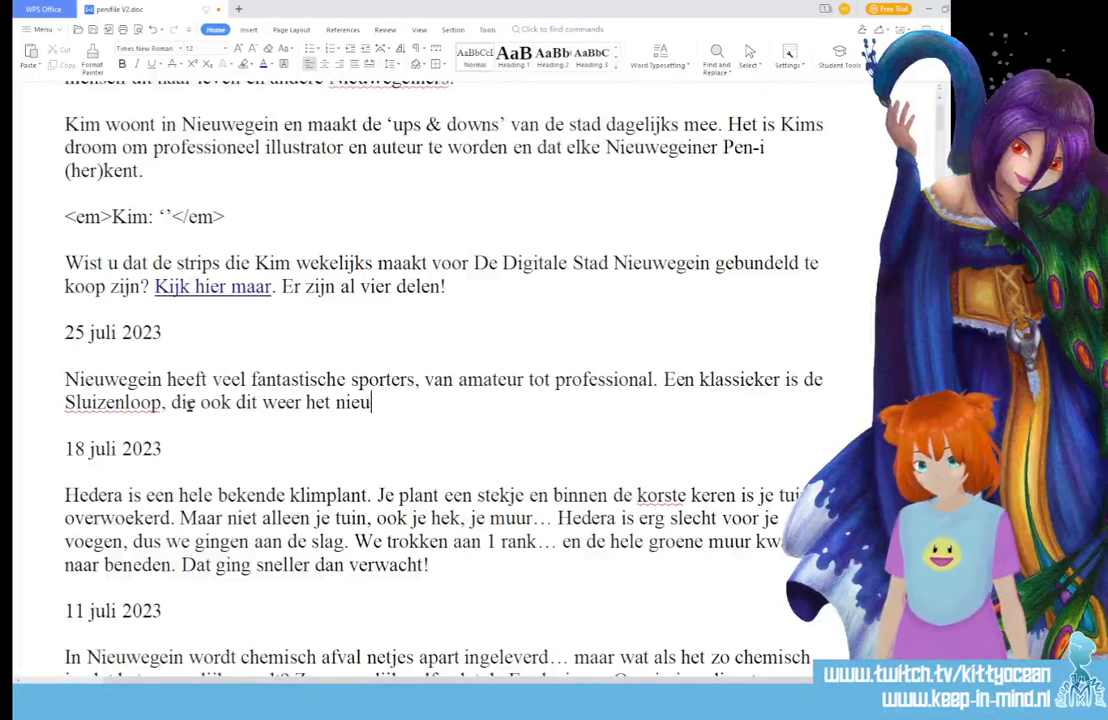
type("e school")
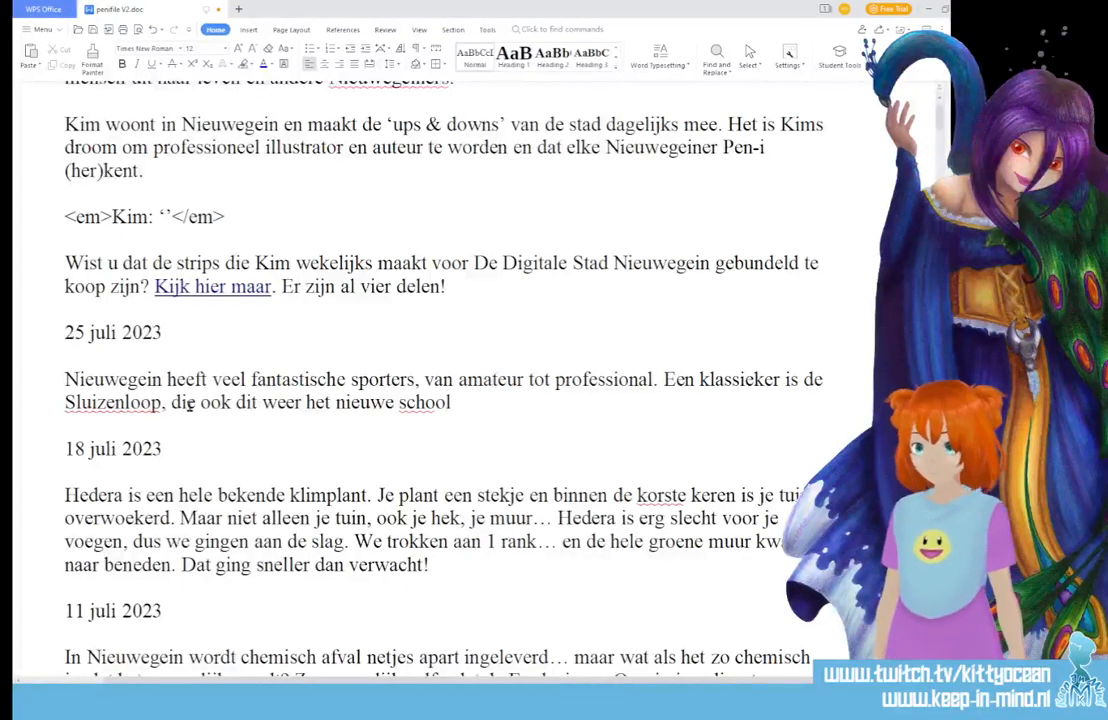
type("jaar al r")
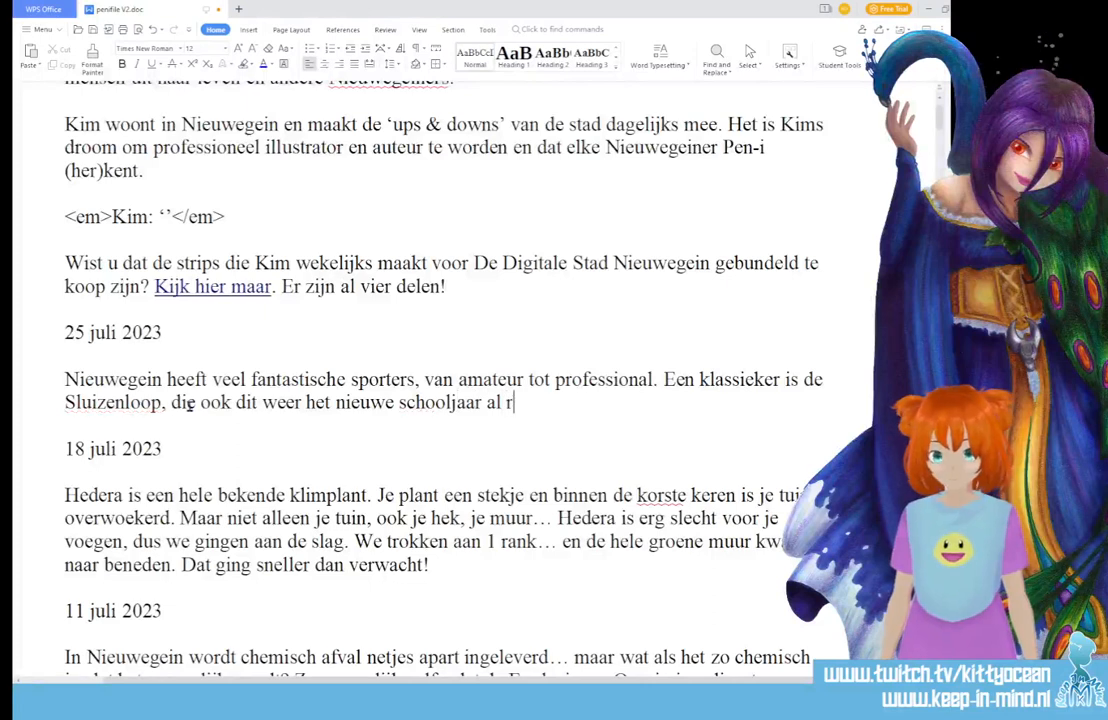
type("ennend inluid.")
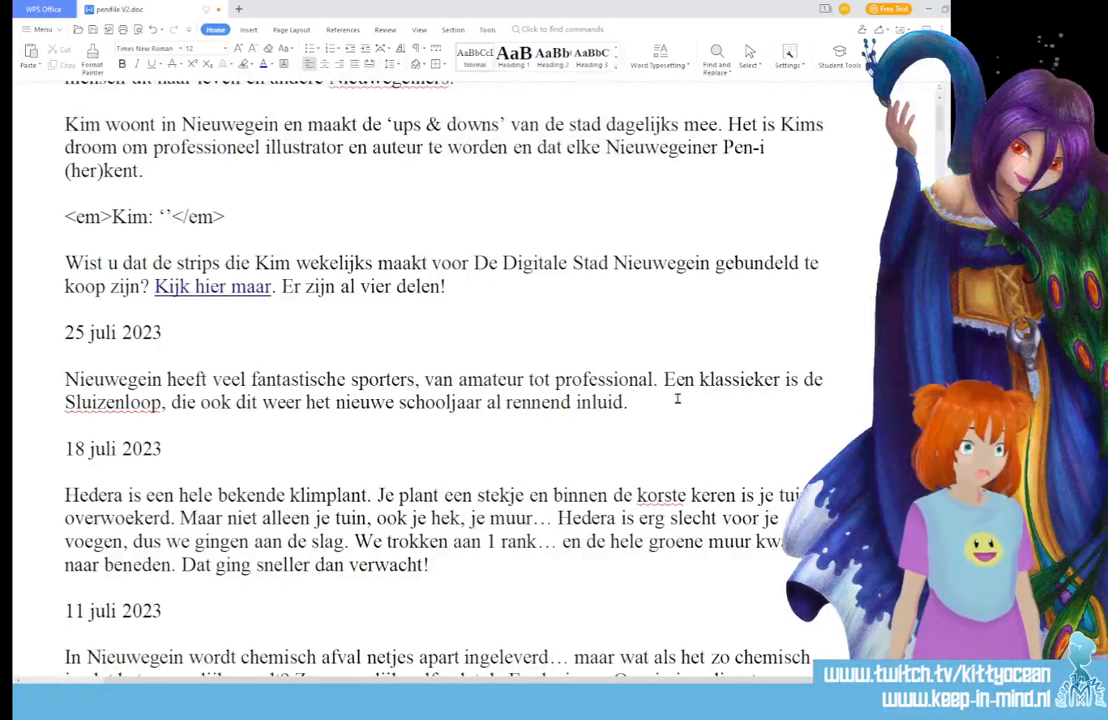
- Continue the 25 juli 2023 paragraph with "Wie doet er dit jaar mee? En wie weet zie je wel een Bekende Nieuwegeiner meerennen!"
type("Wie doet er d")
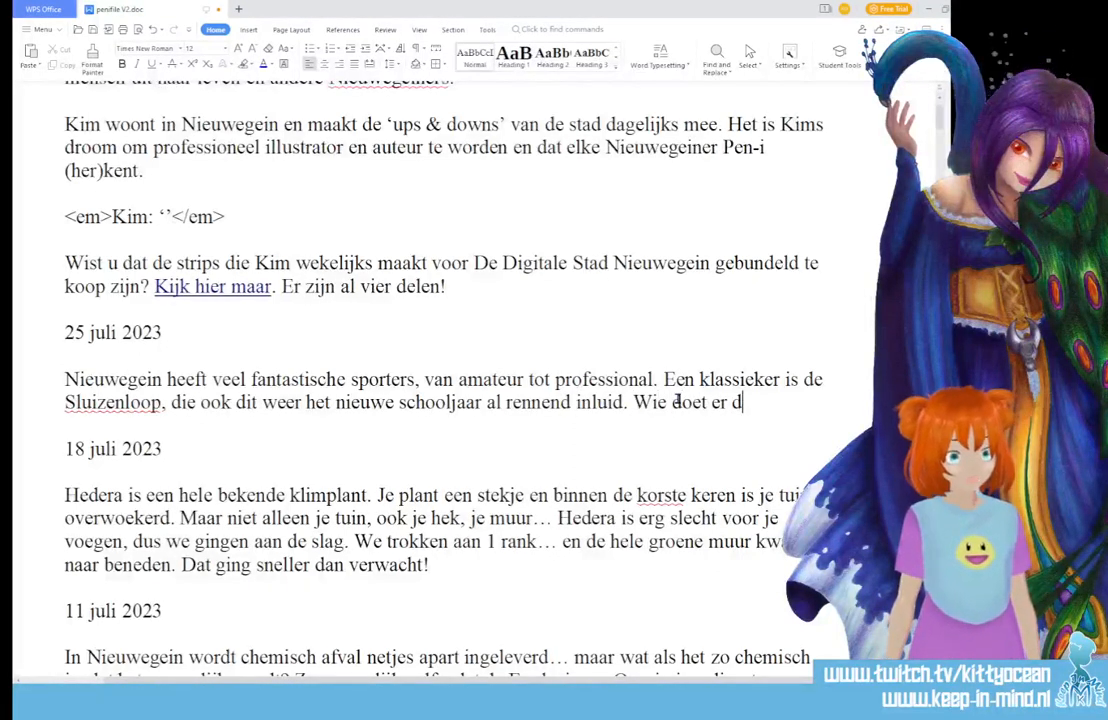
type("it jaar mee?")
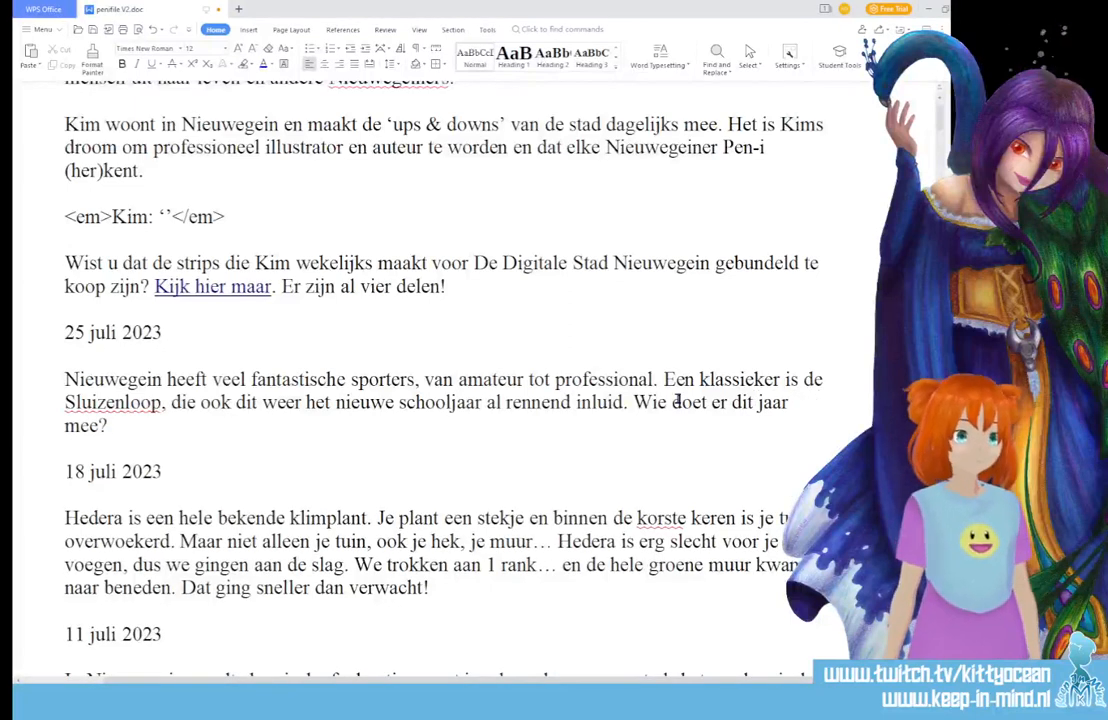
type(" Em")
key("BackSpace")
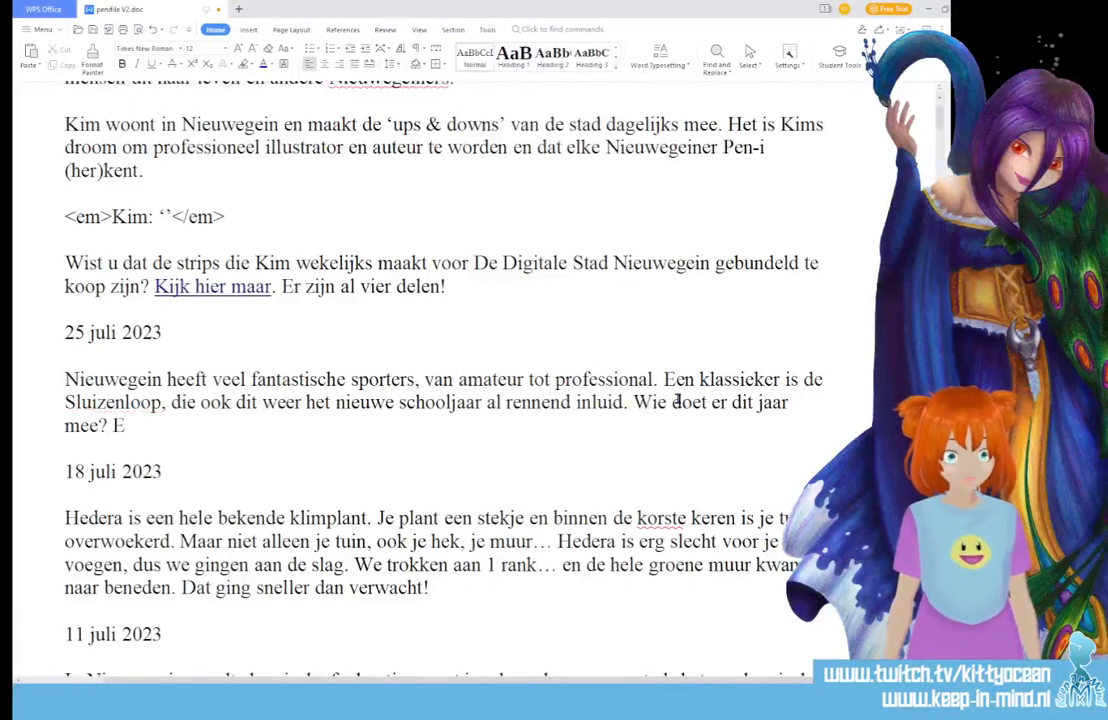
type("n wie weet zi")
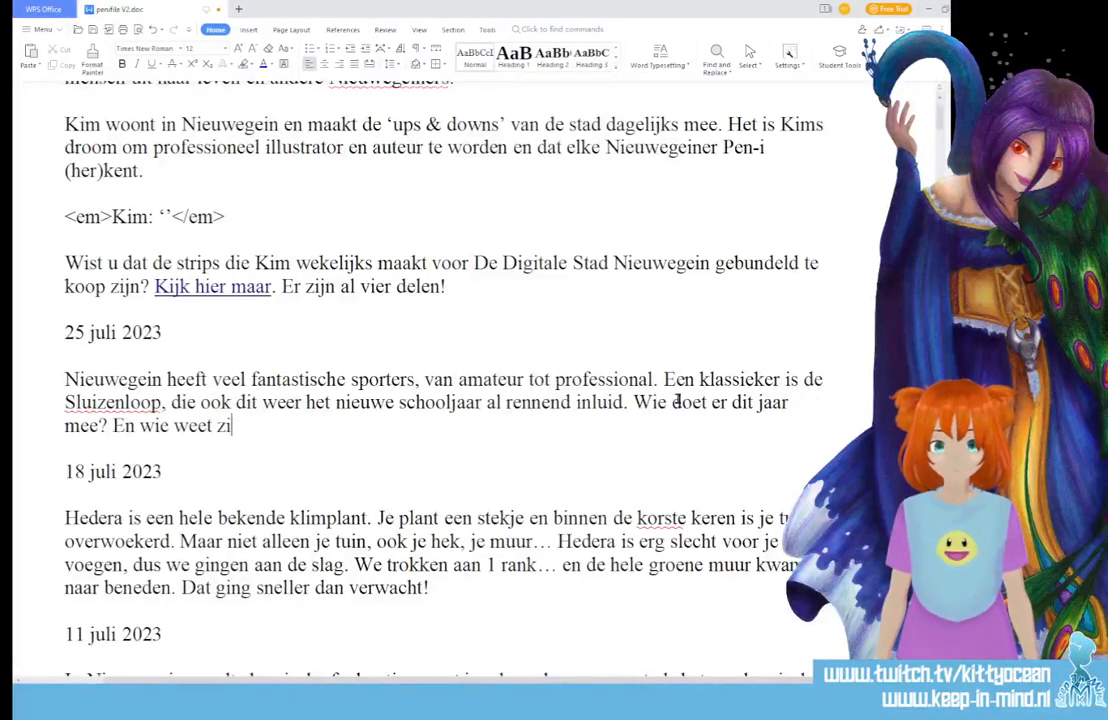
type("e je wel een Beke")
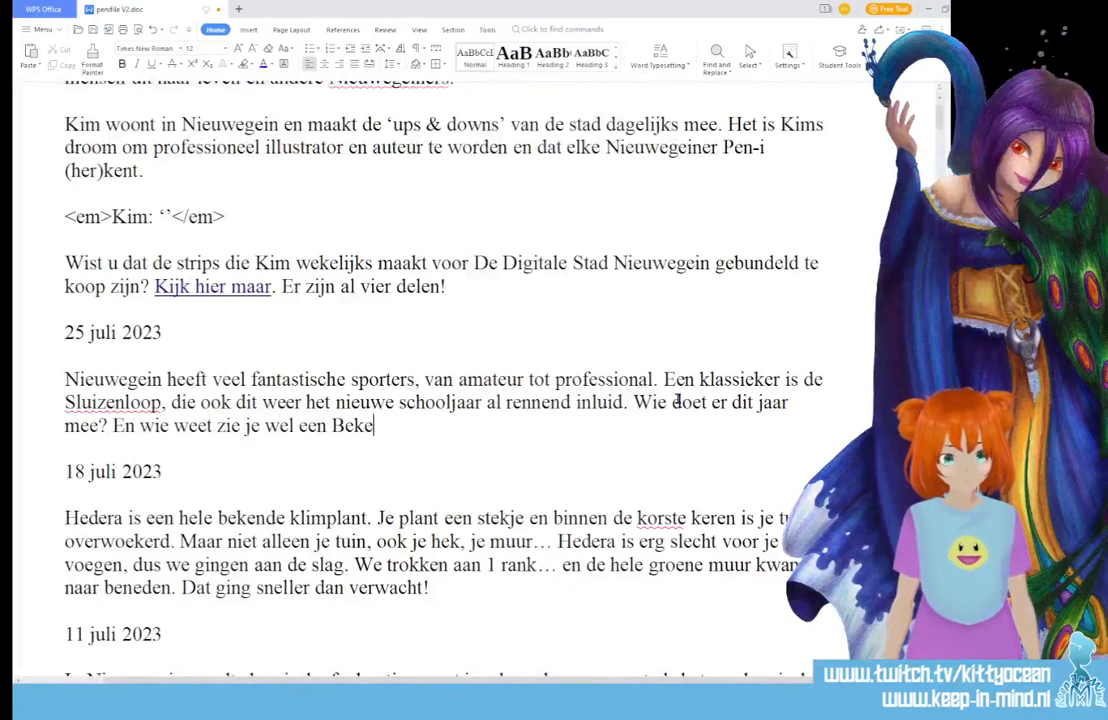
type("nde Nieuwegein")
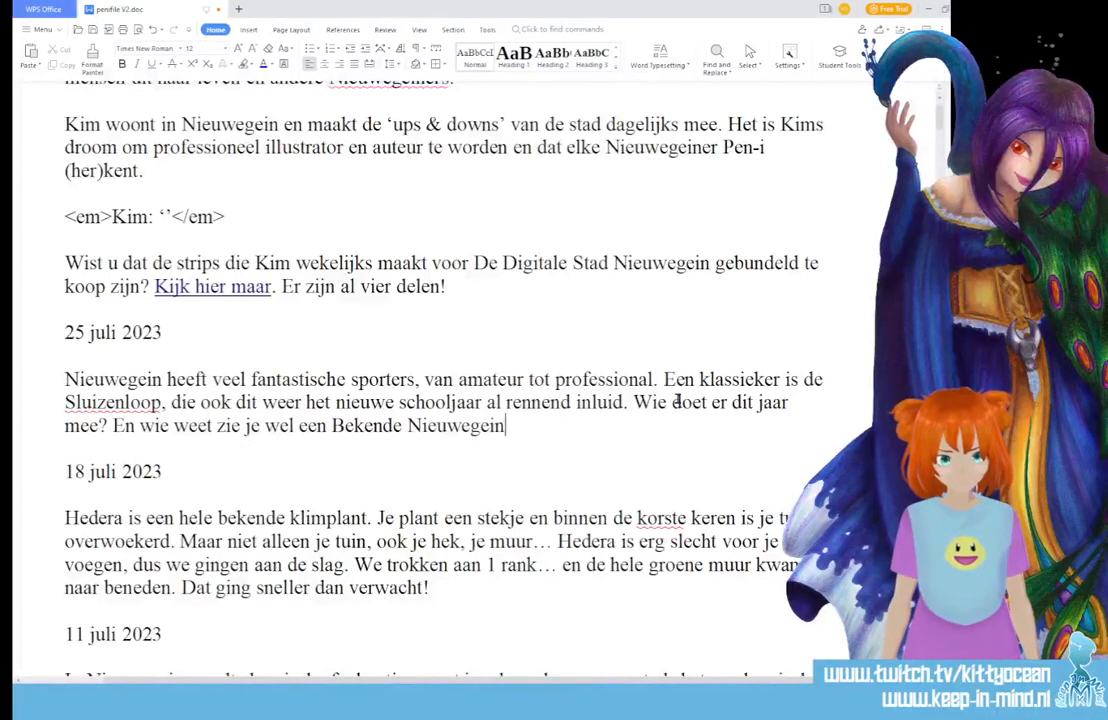
type("er mee")
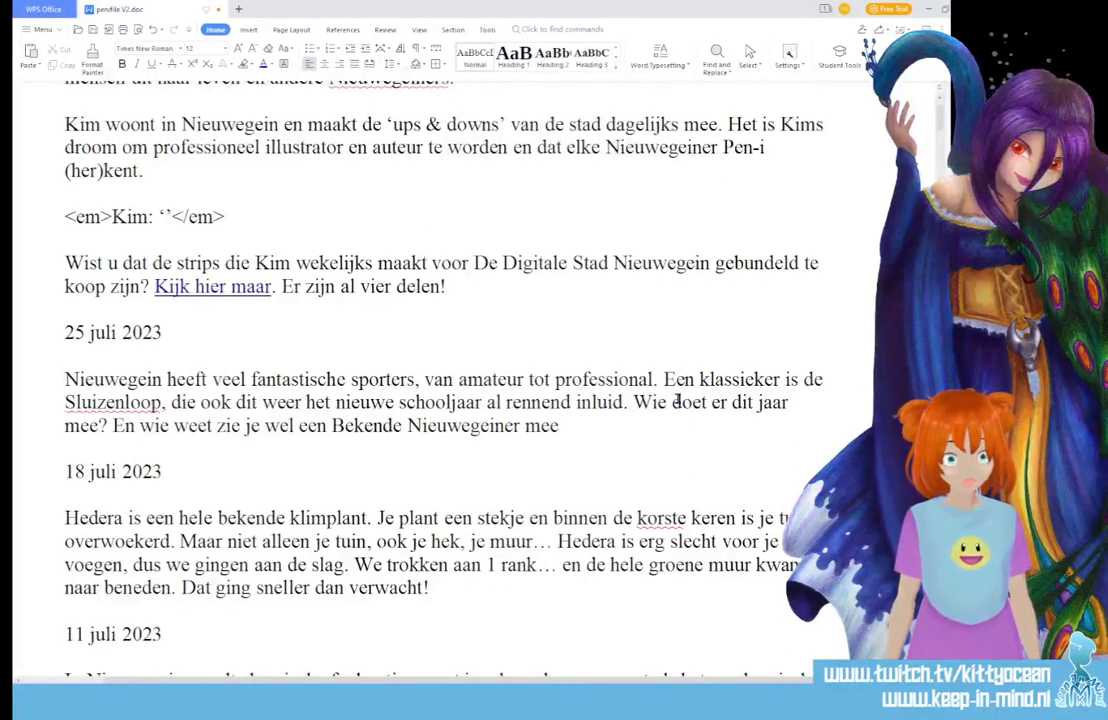
type("rennen!")
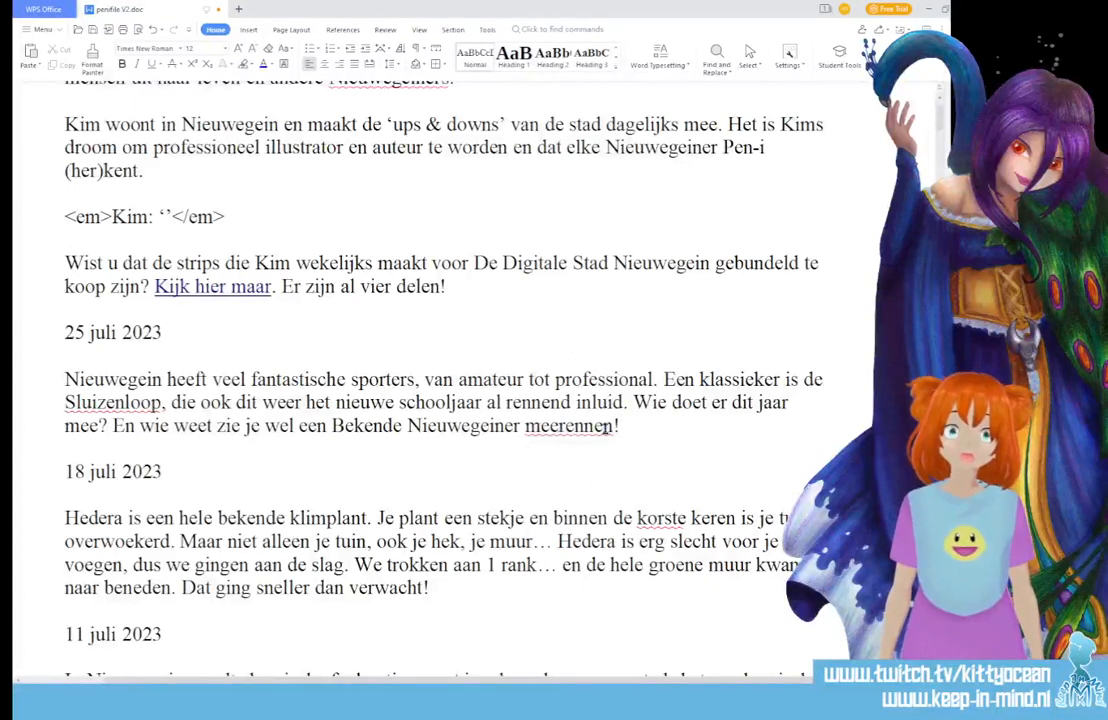
- Correct the flagged "meerennen" to "mee rennen", replace "mee" with "rondjes", and select the whole 25 juli 2023 paragraph
right_click(600, 426)
left_click(497, 468)
left_click_drag(695, 435, 64, 380)
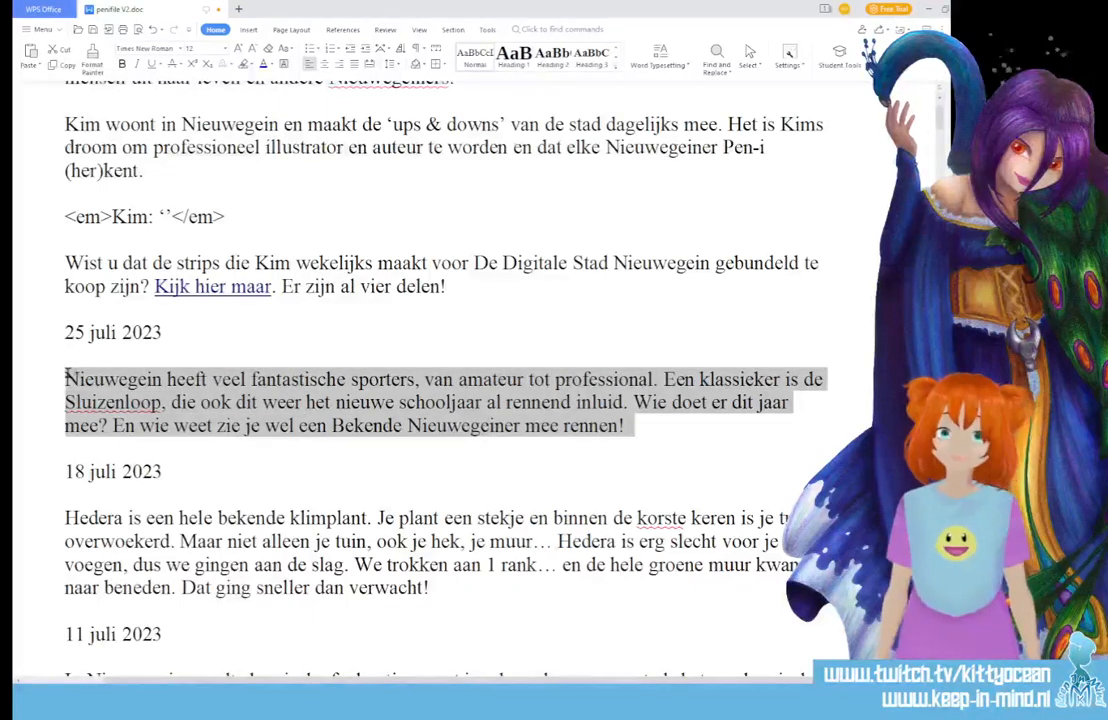
left_click(549, 432)
double_click(549, 428)
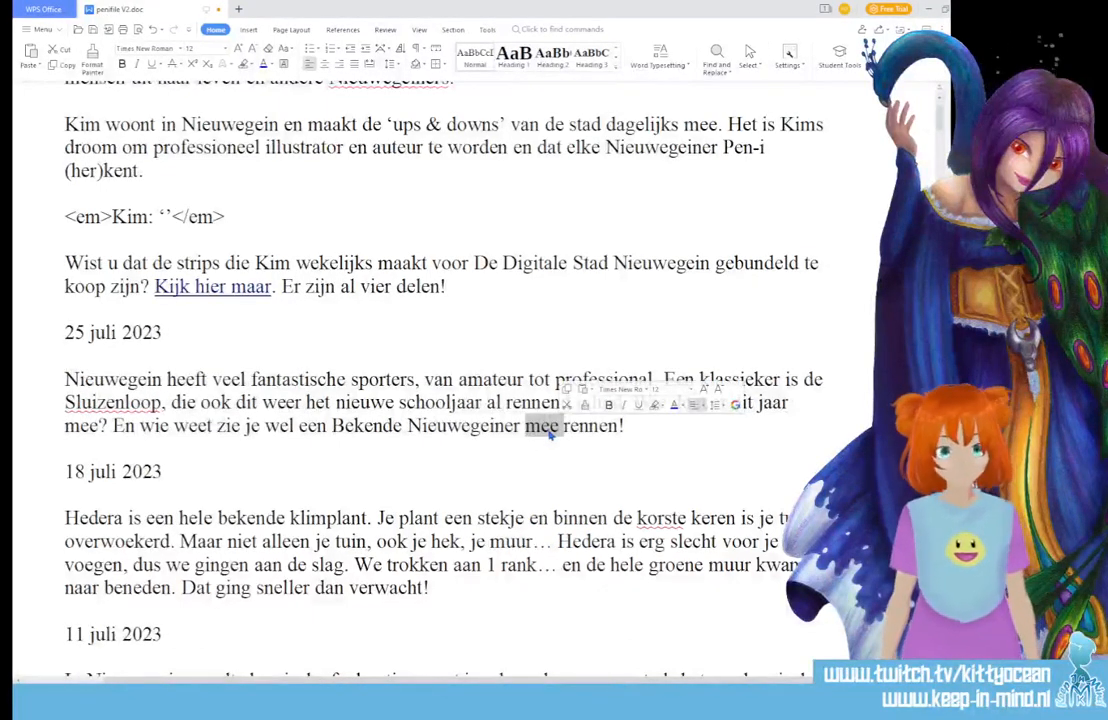
type("rondjes")
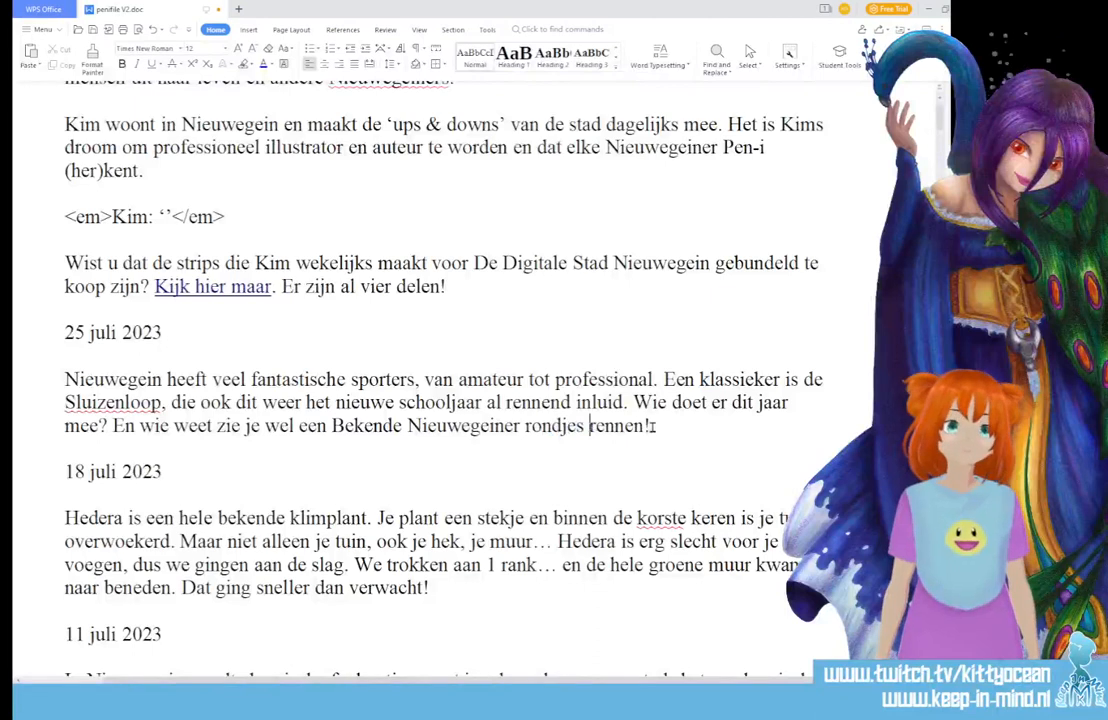
left_click_drag(652, 426, 65, 379)
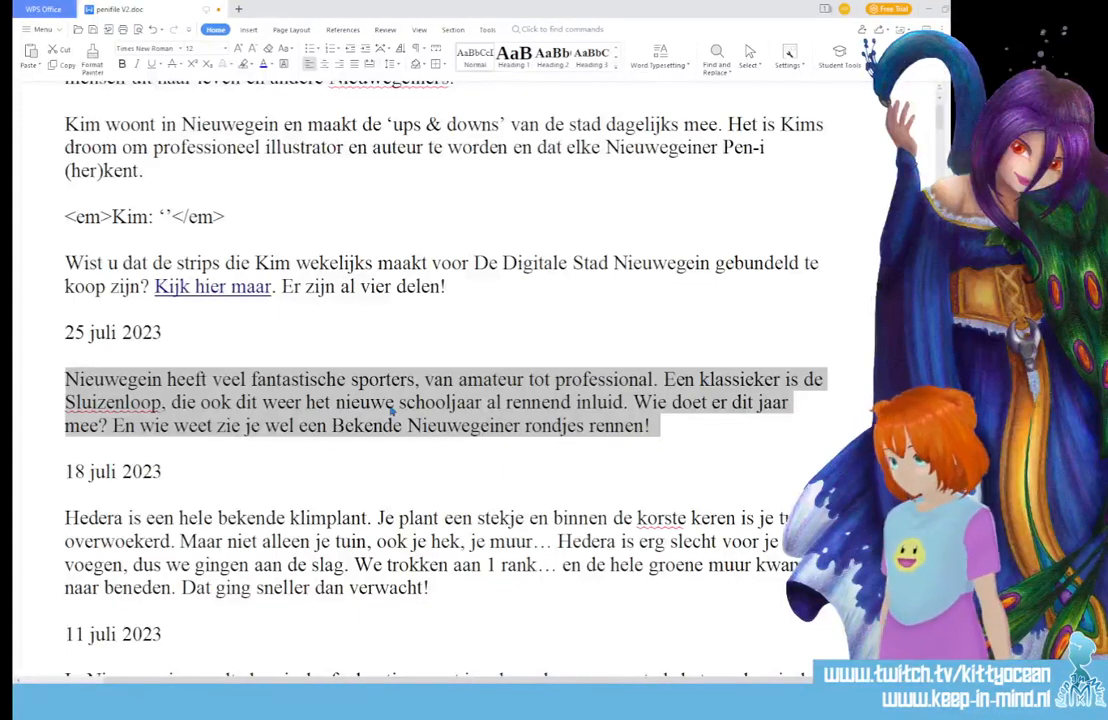
- Change the wording "dit weer" to "dit keer" in the sentence about the Sluizenloop
left_click(238, 378)
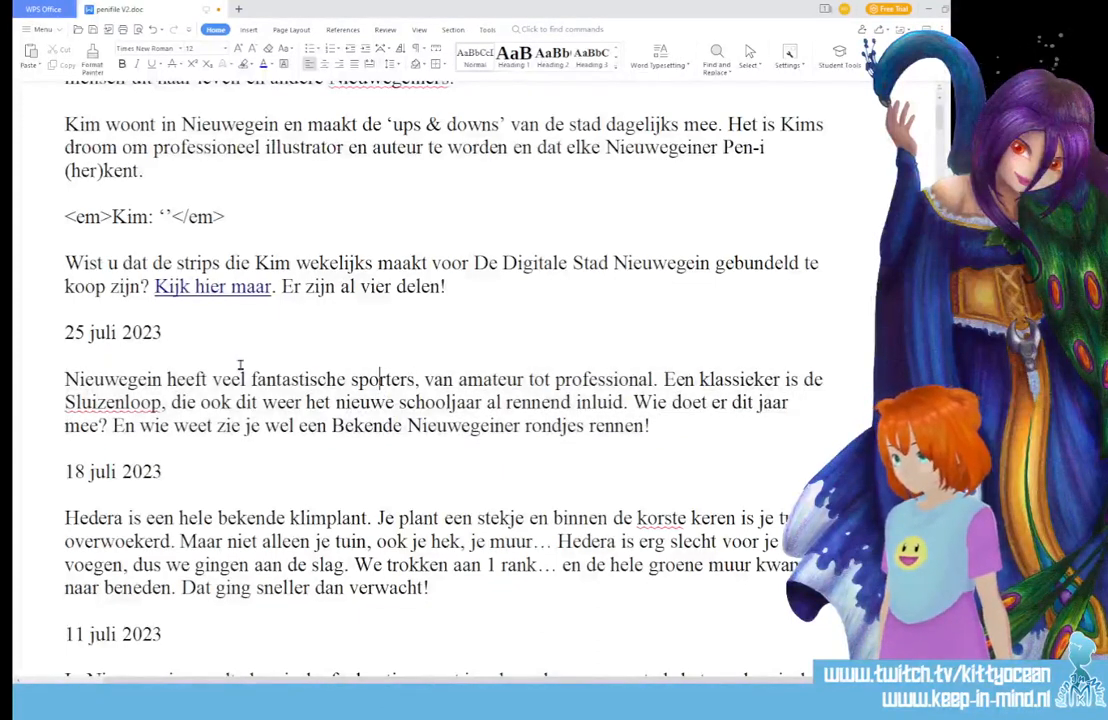
left_click(259, 401)
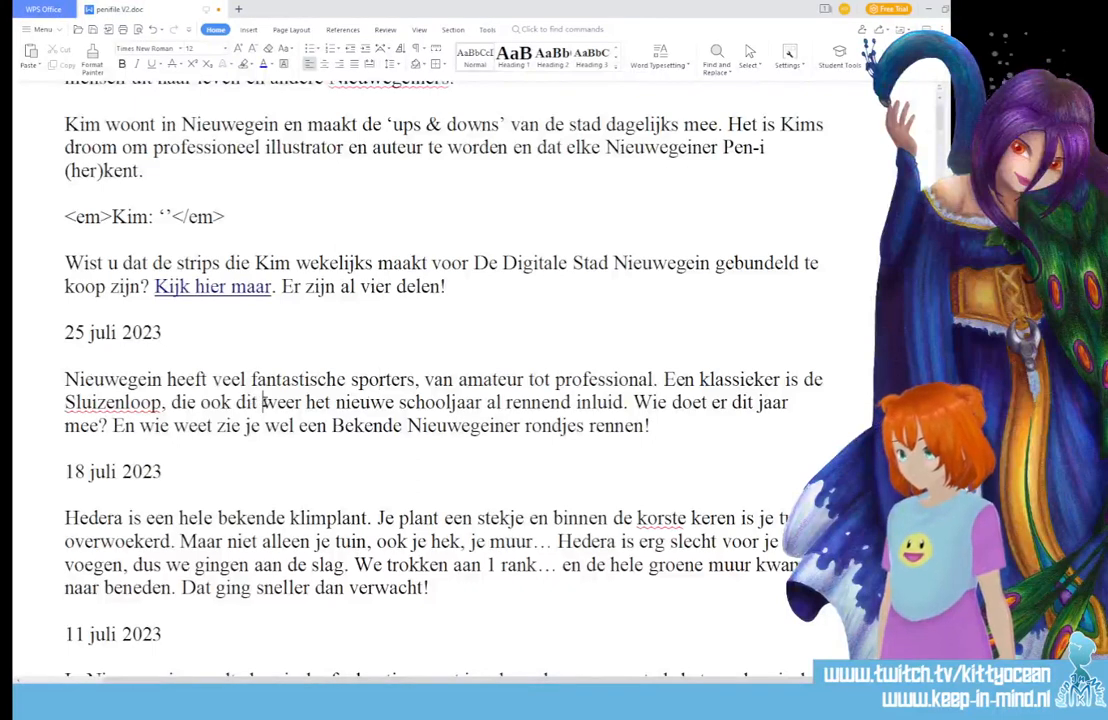
type("haa")
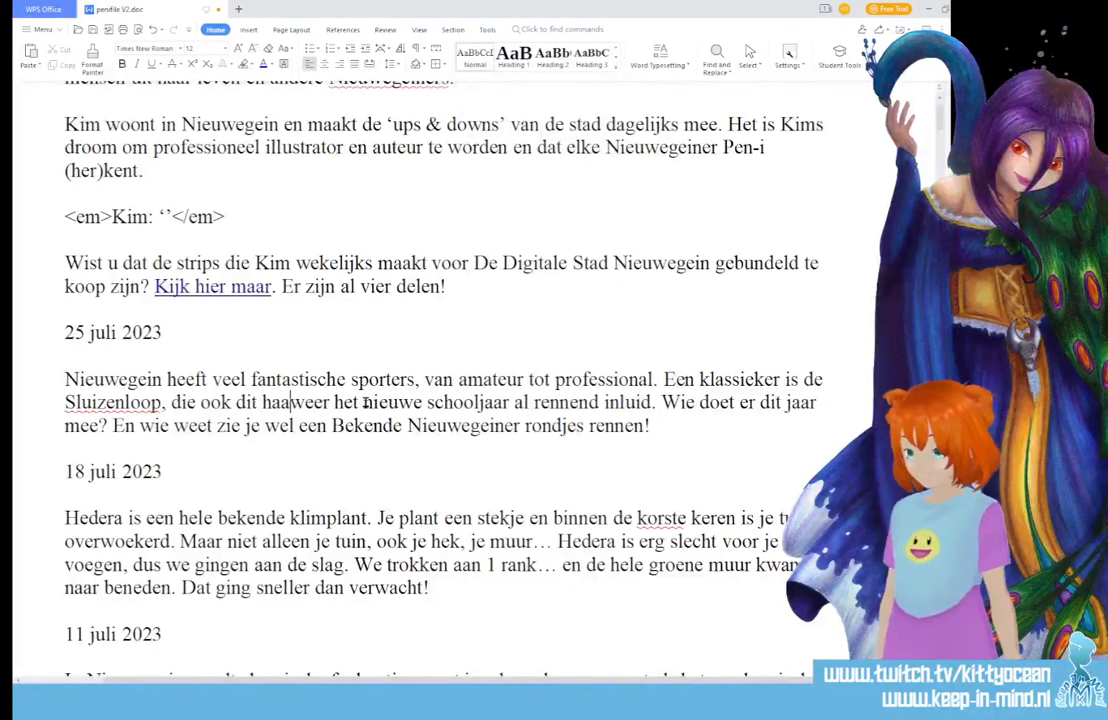
key("BackSpace")
key("BackSpace")
key("BackSpace")
type("jaar")
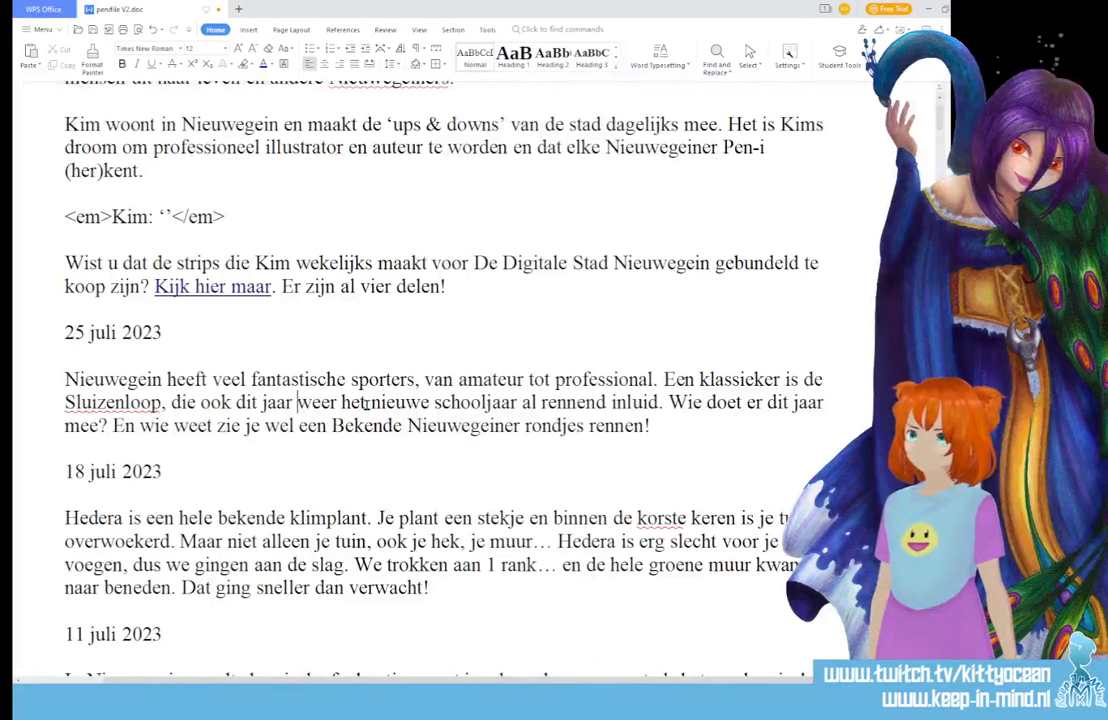
left_click_drag(262, 402, 311, 401)
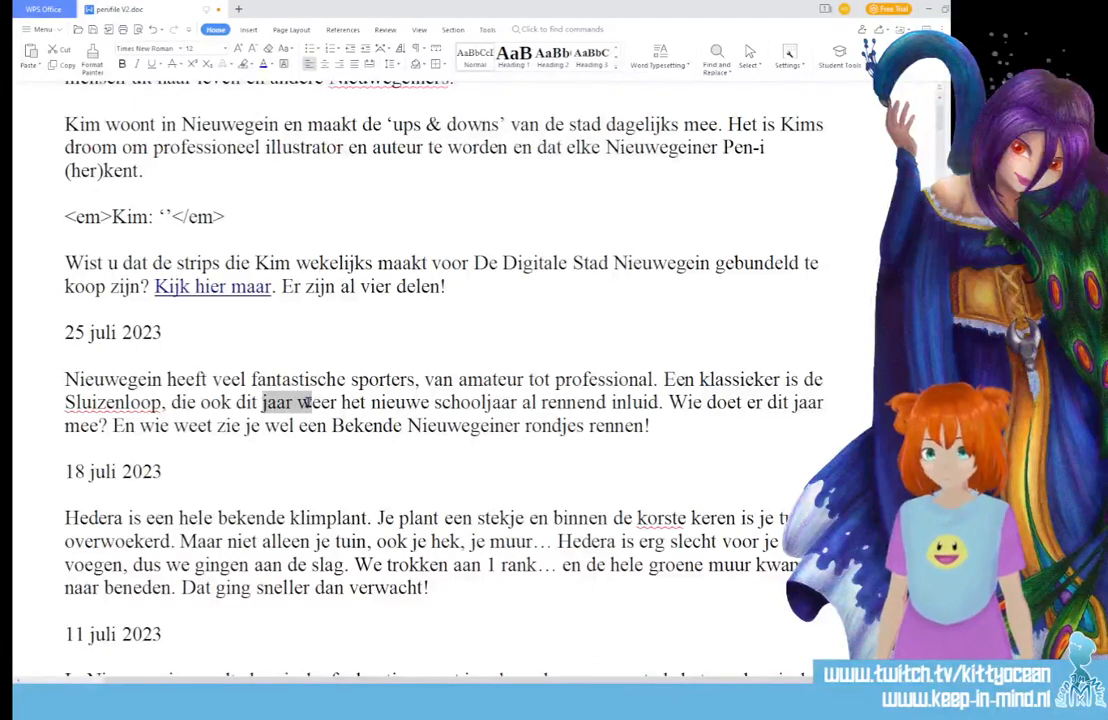
type("k")
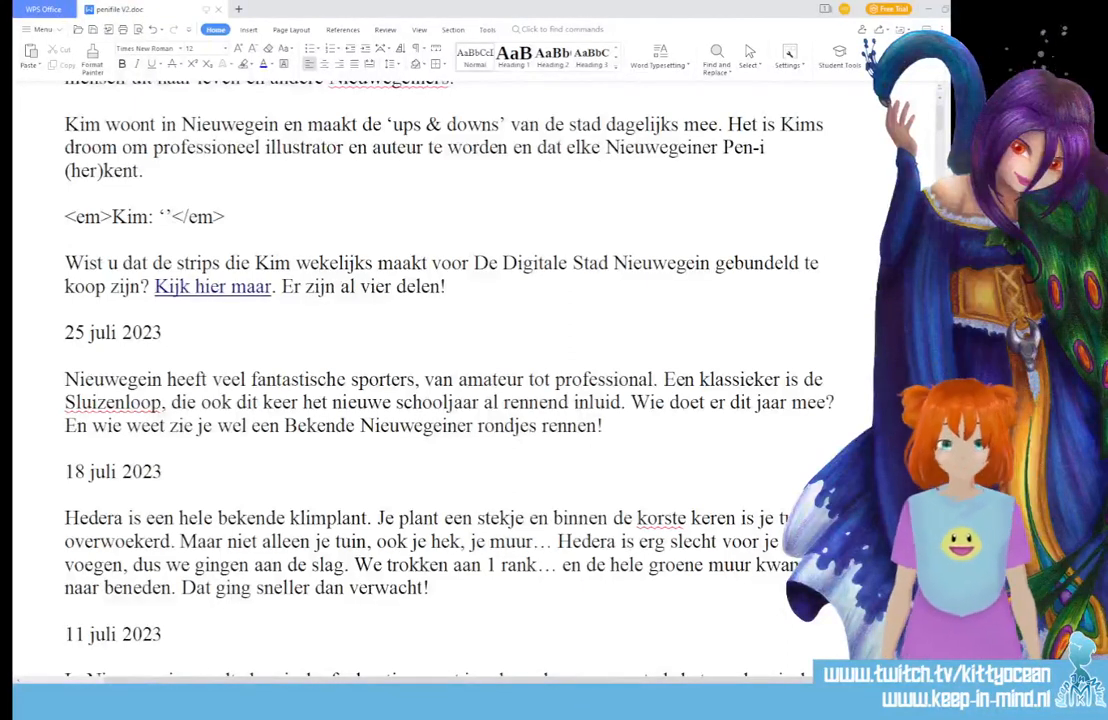
- Select the introduction from the title through "Er zijn al vier delen!", followed by the 25 juli 2023 paragraph as a separate selection
scroll(264, 244, "up", 3)
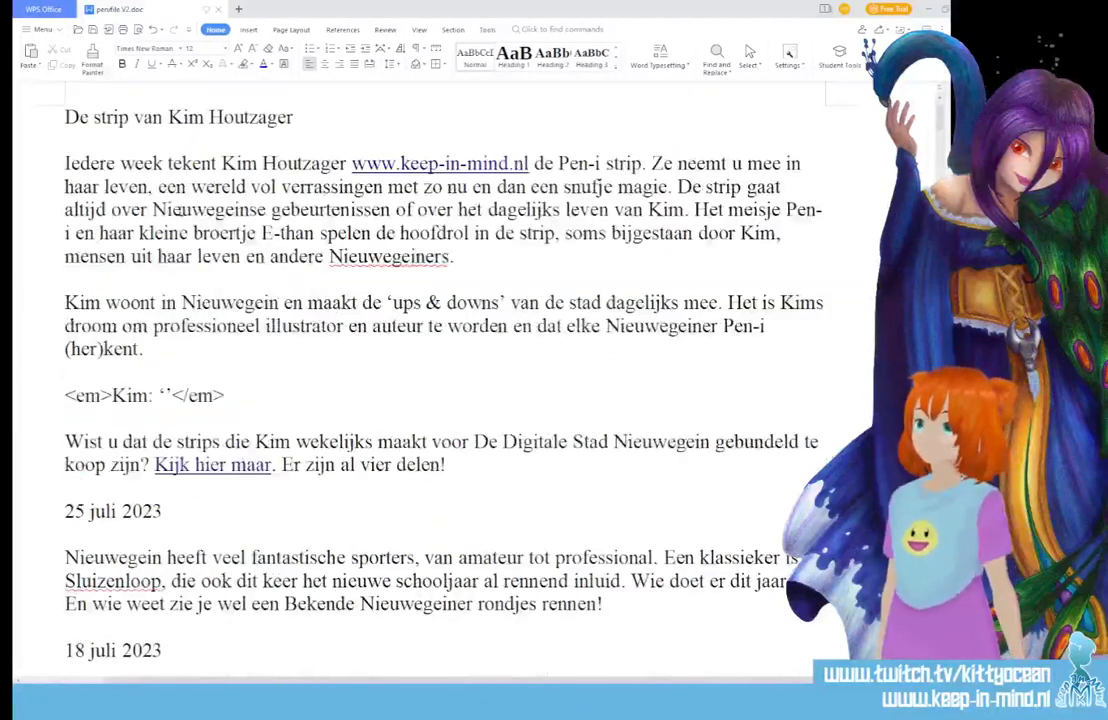
left_click_drag(65, 117, 451, 459)
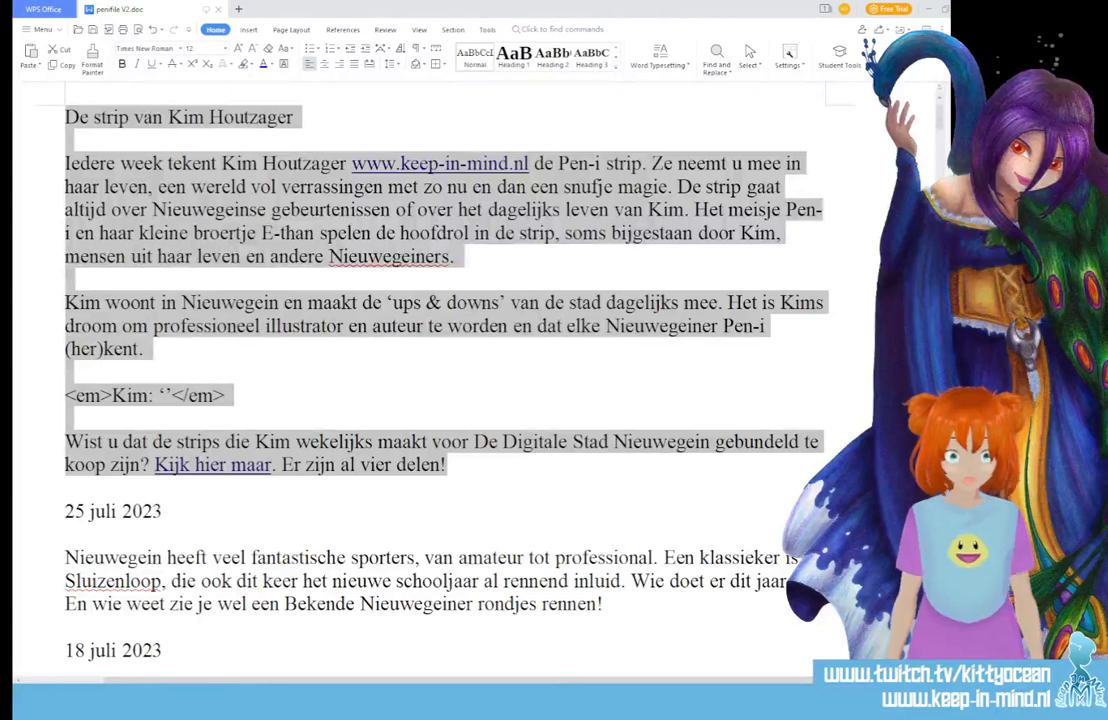
scroll(115, 411, "down", 2)
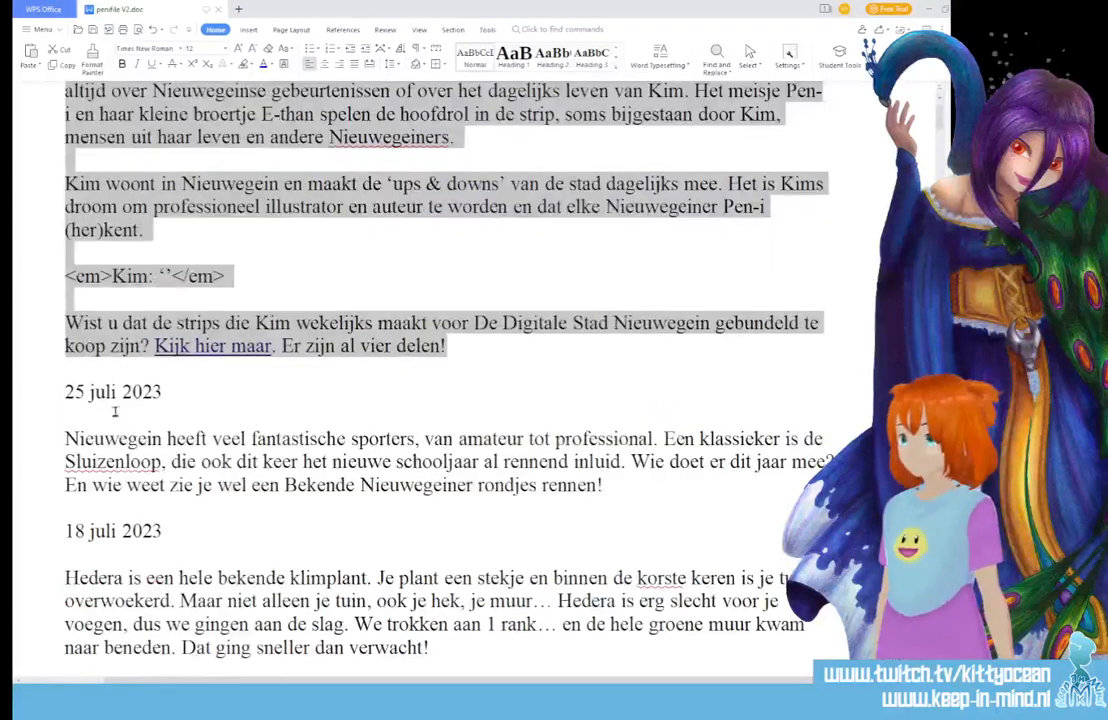
left_click_drag(65, 438, 690, 480)
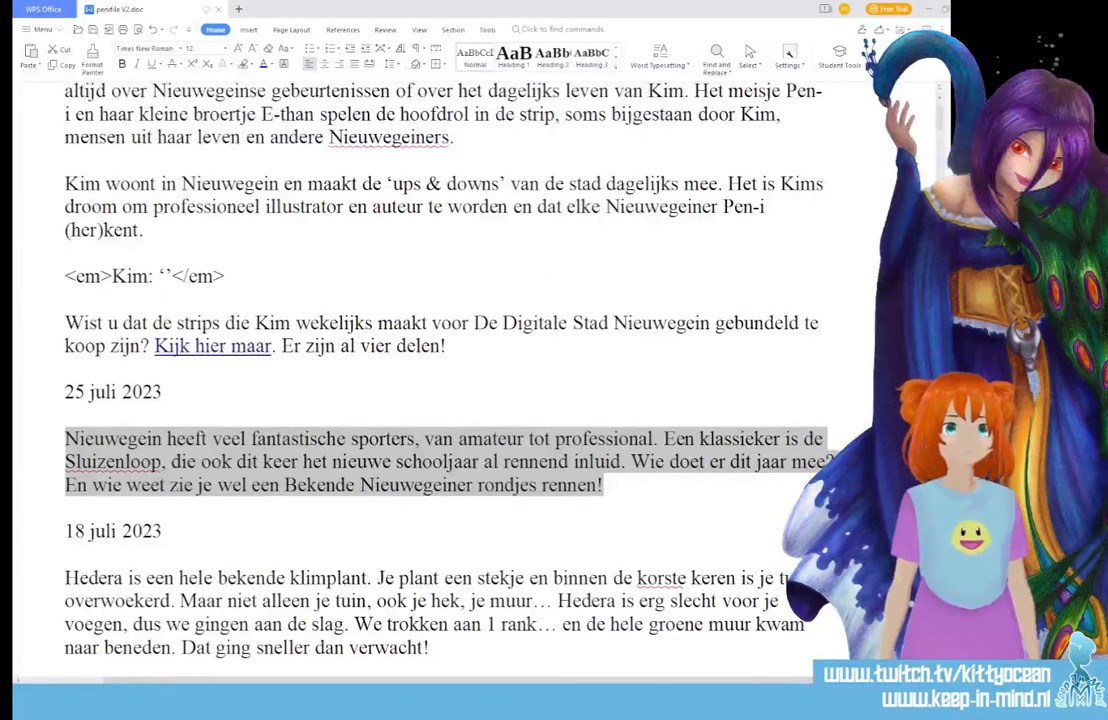
- Close the document and dismiss the clipboard import error in Photoshop
key("alt+F4")
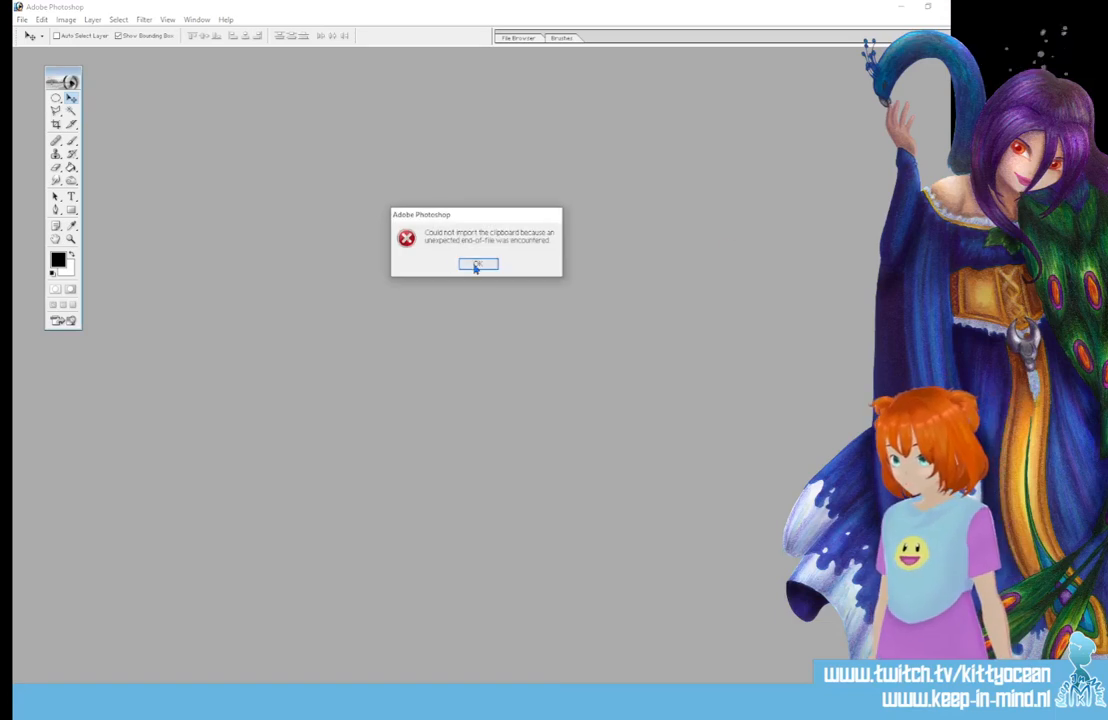
left_click(477, 265)
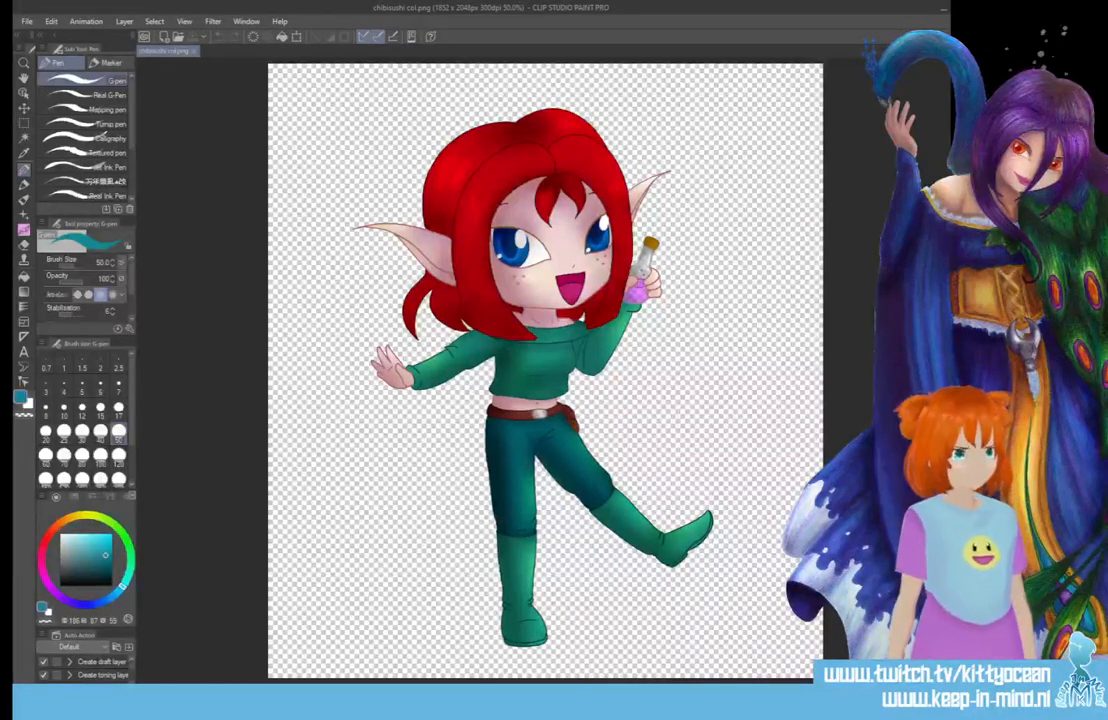
- In Clip Studio Paint, add a new layer over the red-haired chibi elf and fill it with muted grey-blue
key("ctrl+shift+n")
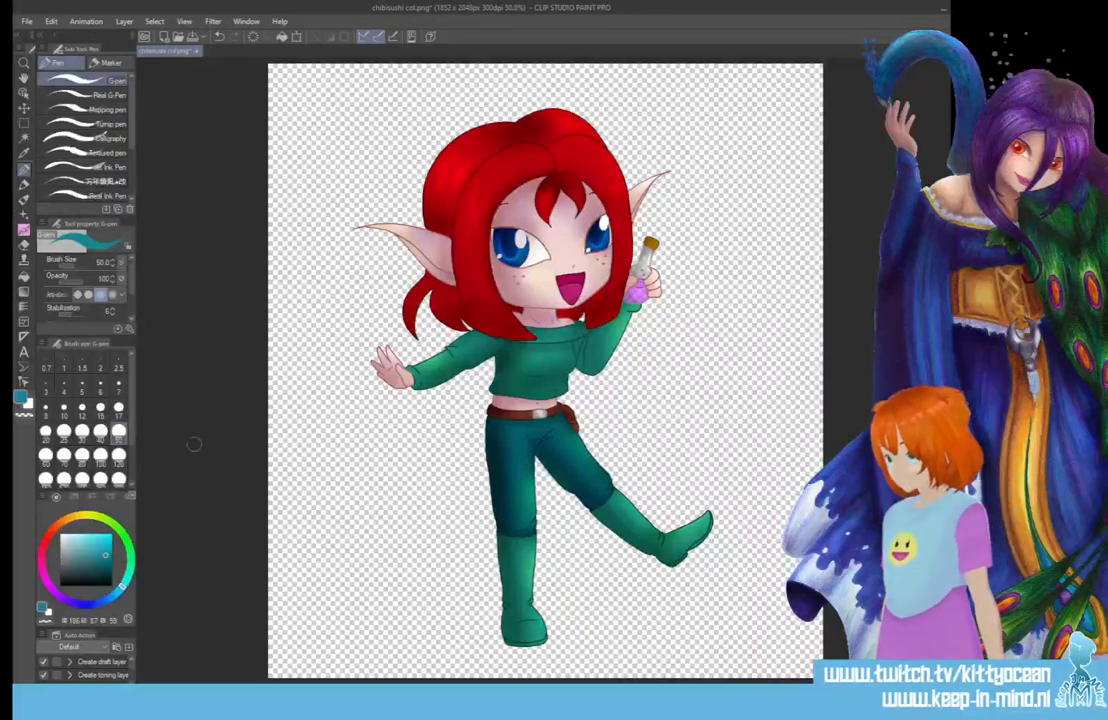
left_click(77, 543)
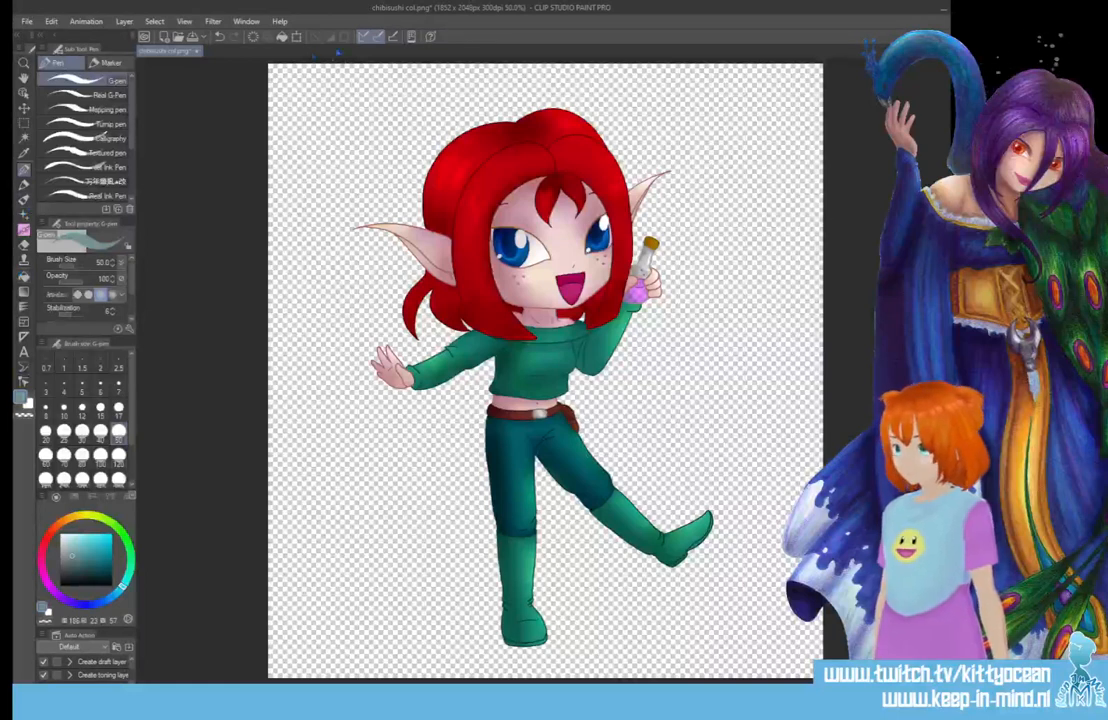
left_click(282, 38)
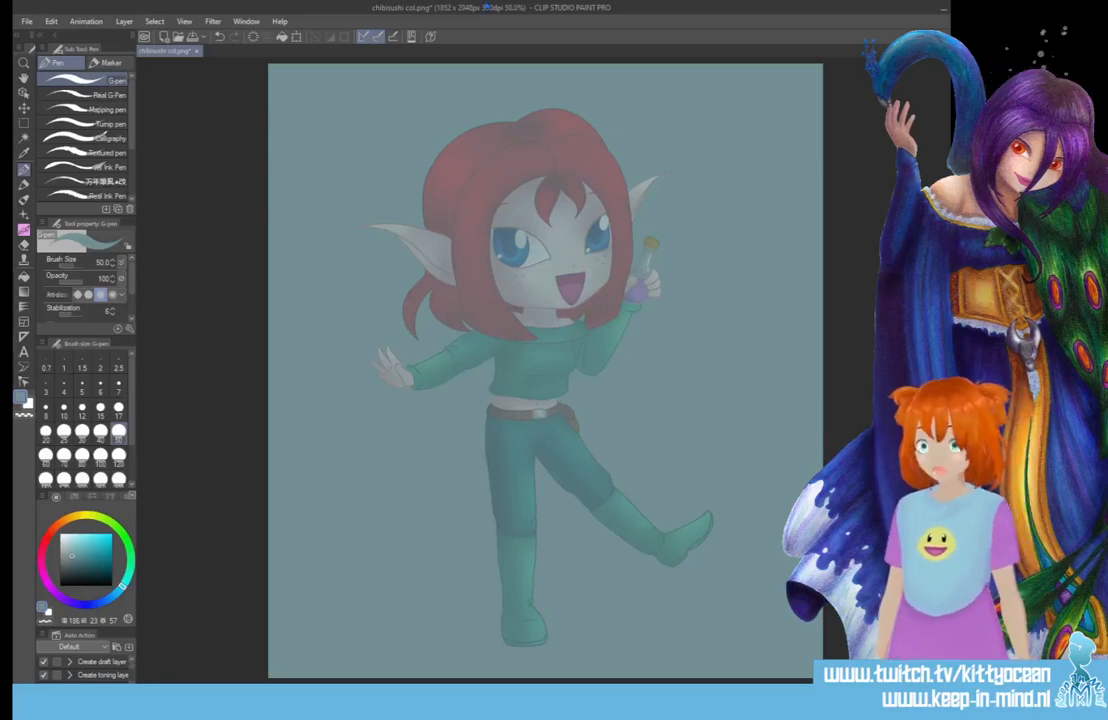
- Save the drawing as Chibi Sushi Standee.png, accepting the loss of layer information
left_click(485, 22)
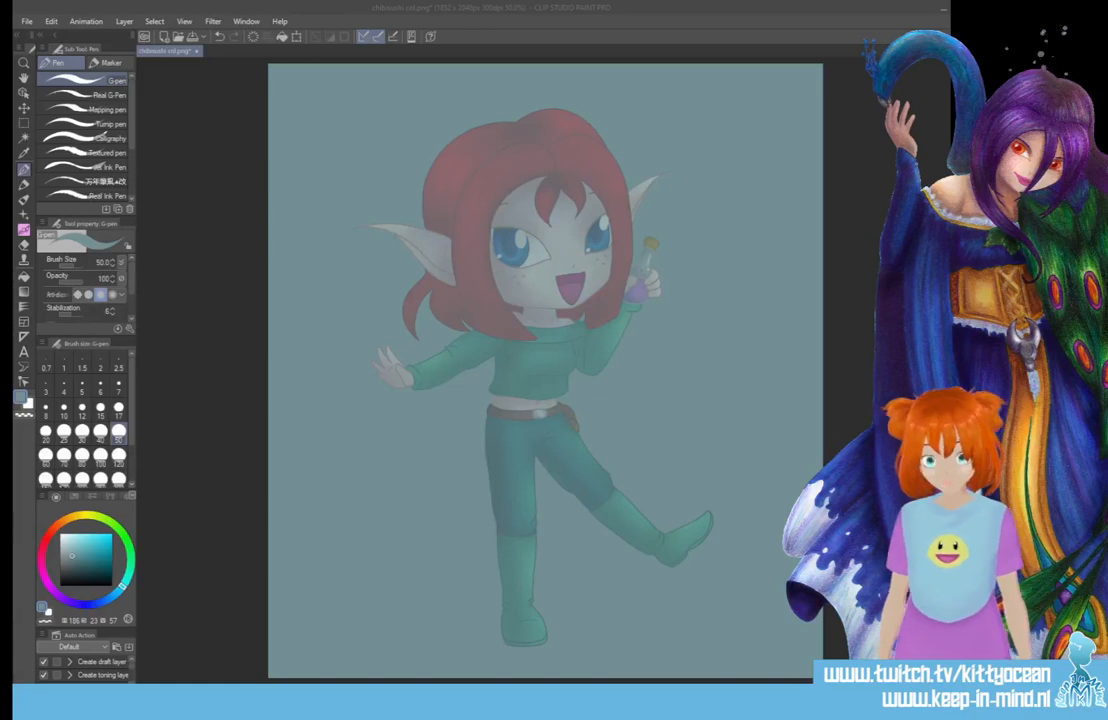
key("ctrl+s")
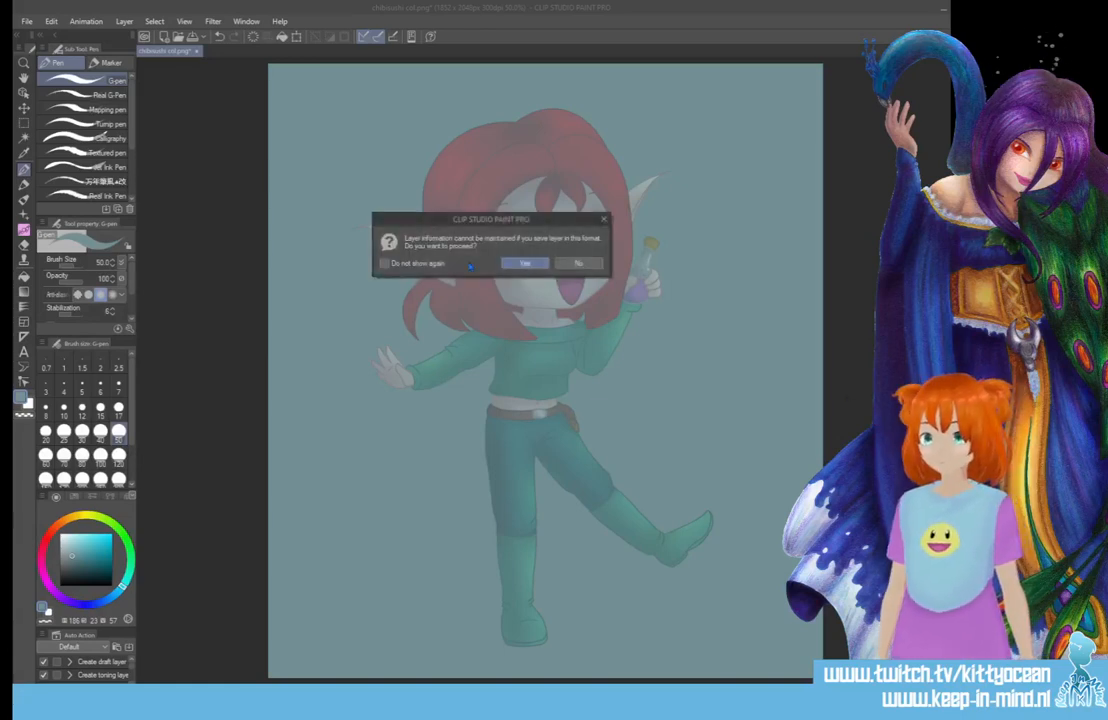
key("Return")
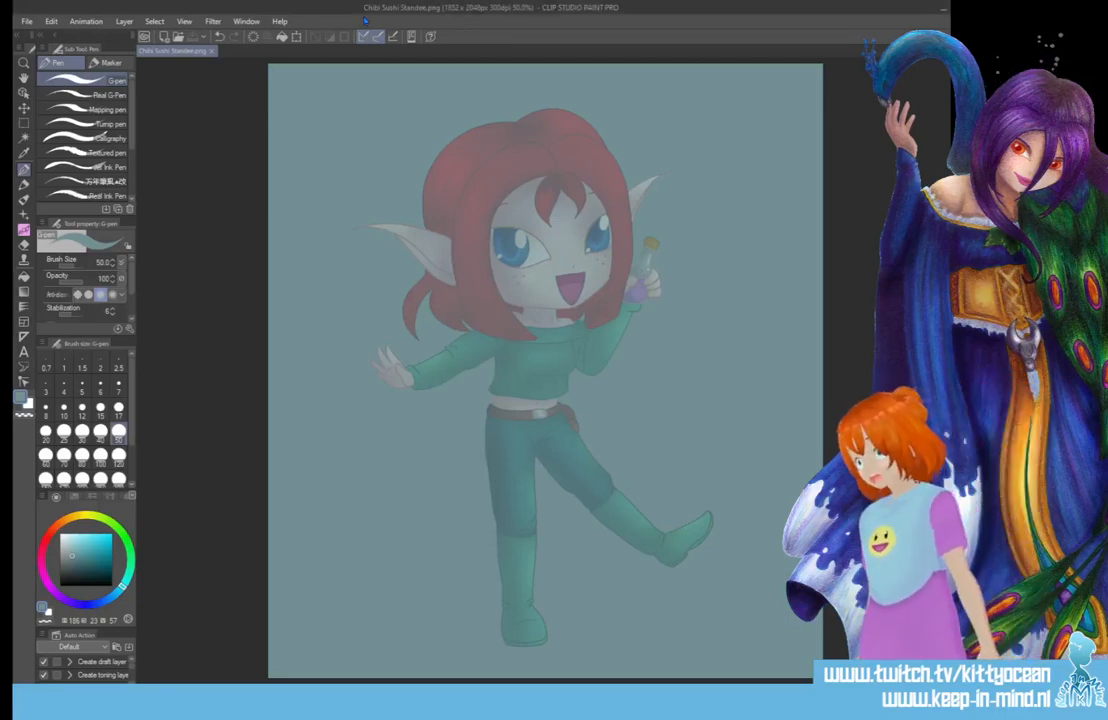
- Trace the left forehead hair lock as a closed outline in dark teal with the G-pen at brush size 10
key("ctrl+plus")
key("ctrl+plus")
key("ctrl+plus")
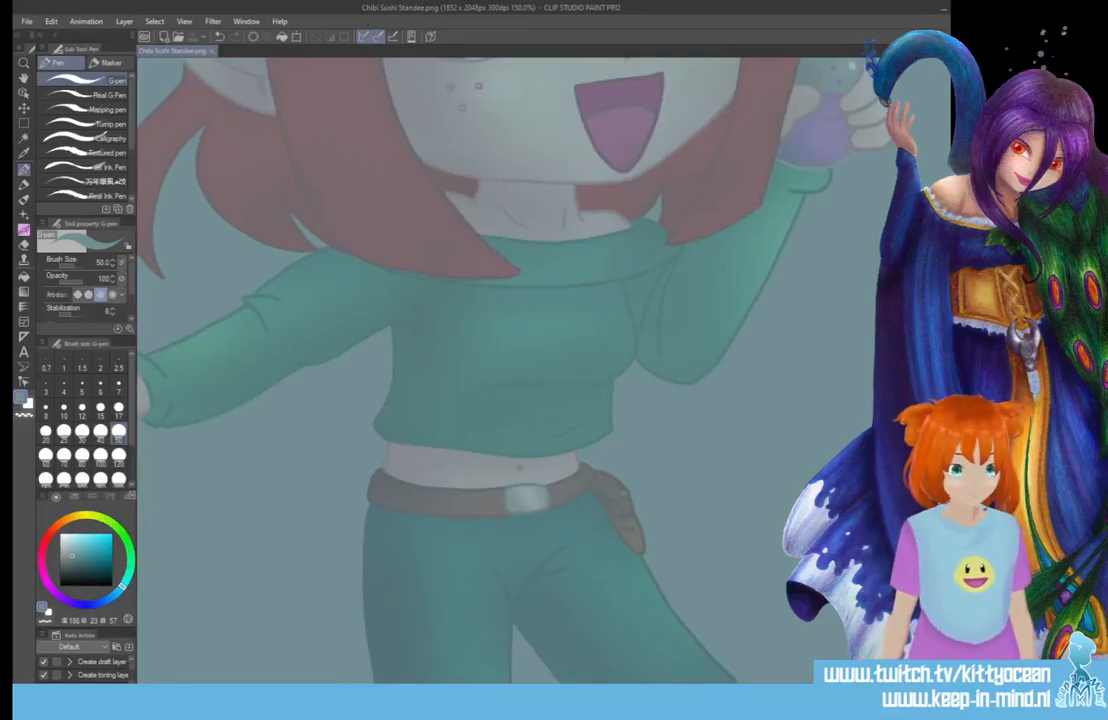
scroll(543, 370, "up", 5)
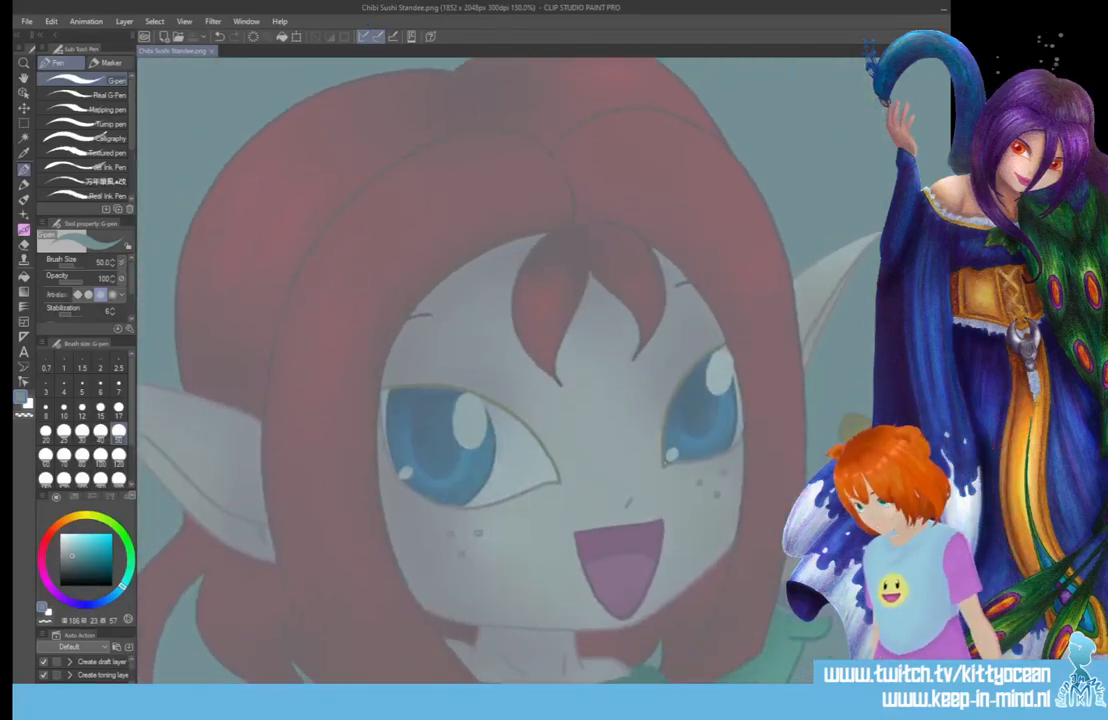
left_click(64, 410)
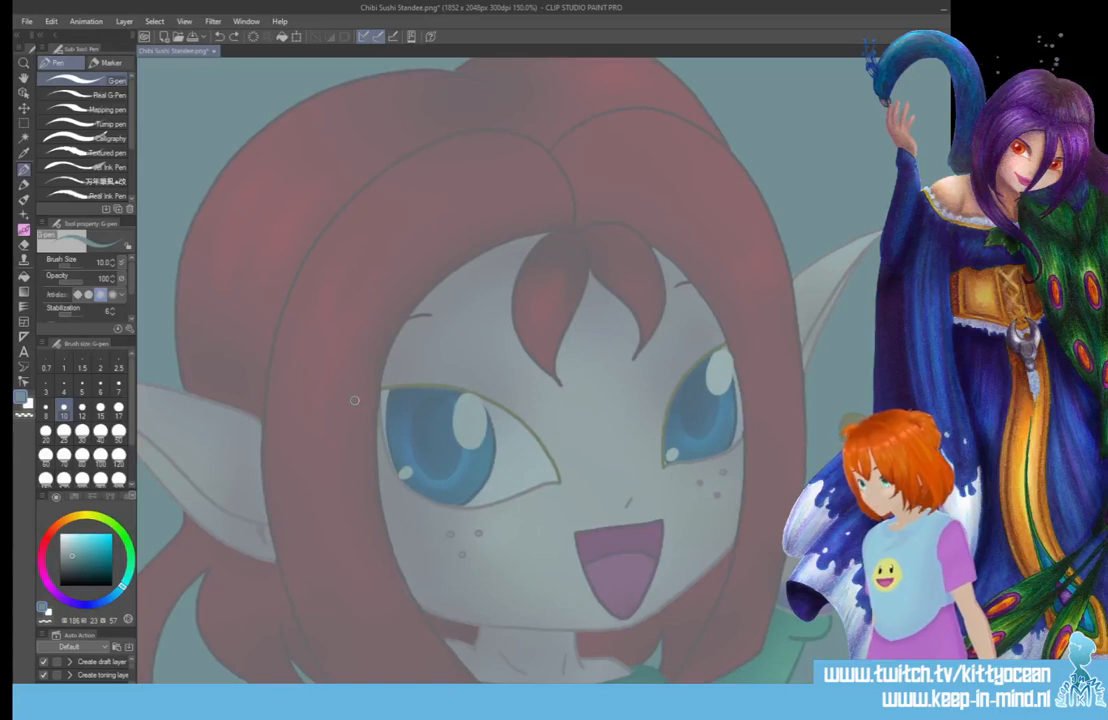
left_click(101, 563)
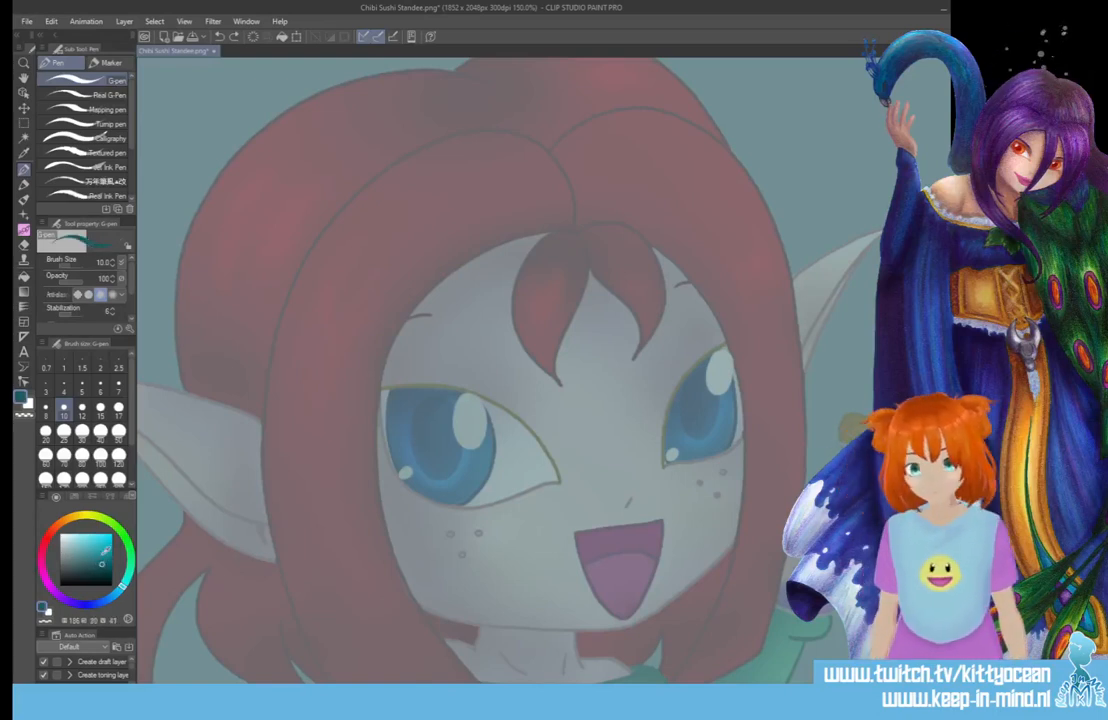
mouse_move(578, 228)
left_mouse_down()
mouse_move(507, 248)
mouse_move(583, 390)
left_mouse_up()
mouse_move(578, 230)
left_mouse_down()
mouse_move(566, 360)
mouse_move(590, 393)
left_mouse_up()
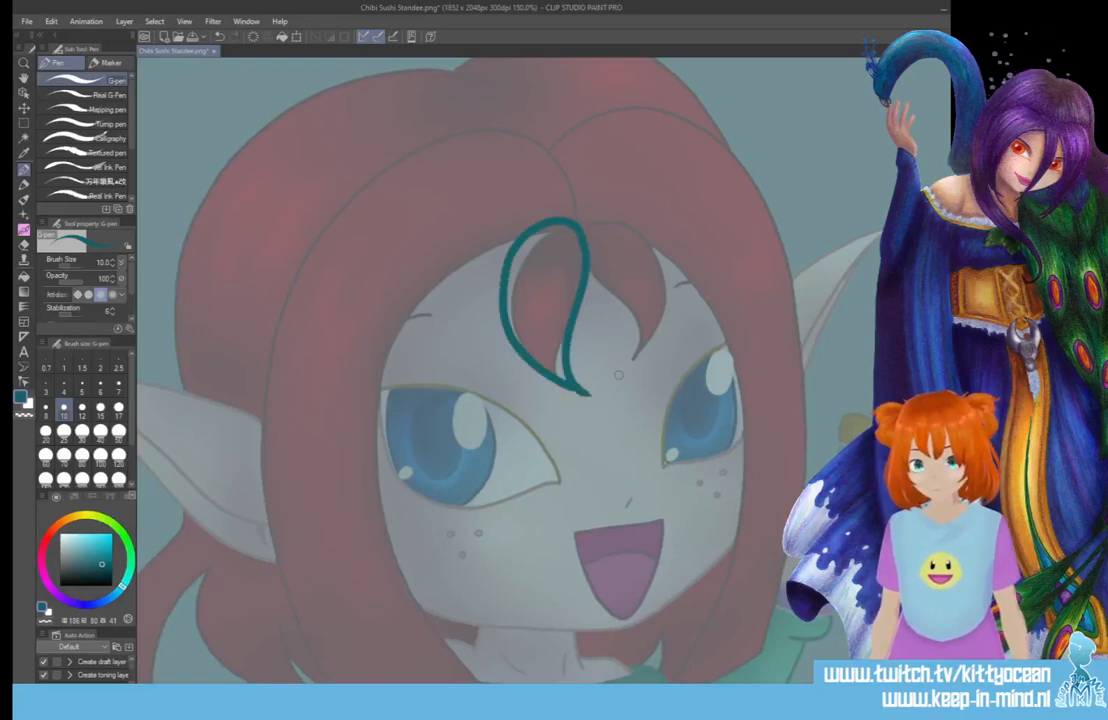
- Trace the right forehead hair lock and the large left side section of hair in dark teal with the G-pen
mouse_move(578, 229)
left_mouse_down()
mouse_move(650, 225)
mouse_move(625, 370)
left_mouse_up()
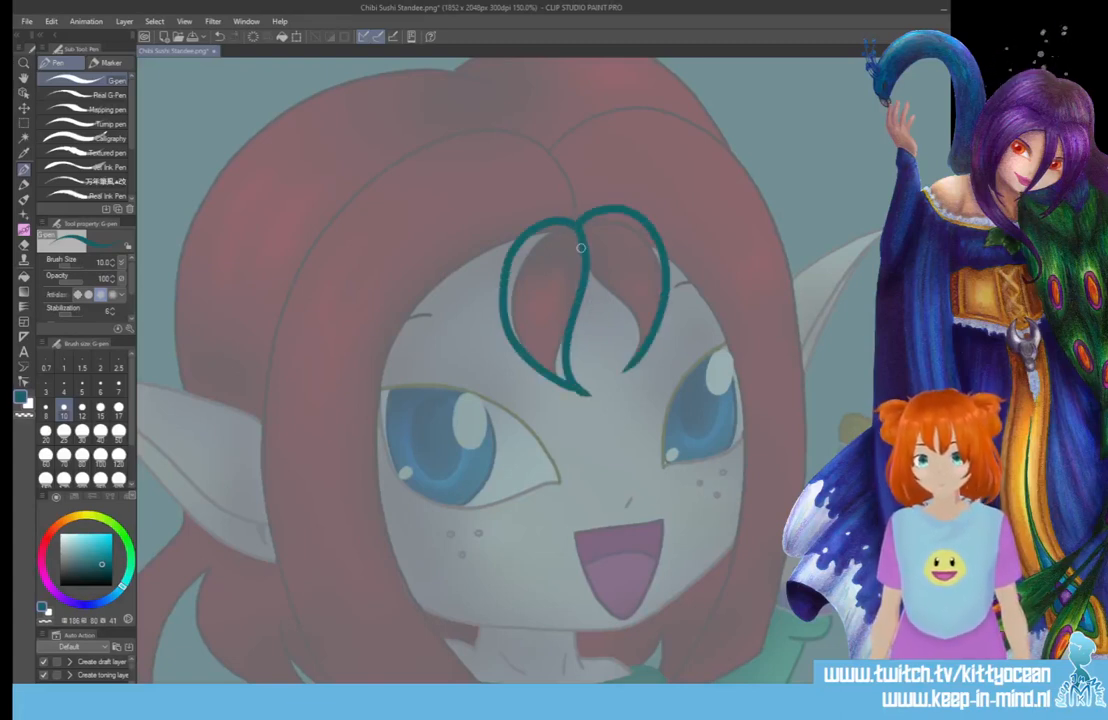
mouse_move(600, 285)
left_mouse_down()
mouse_move(626, 314)
mouse_move(617, 379)
left_mouse_up()
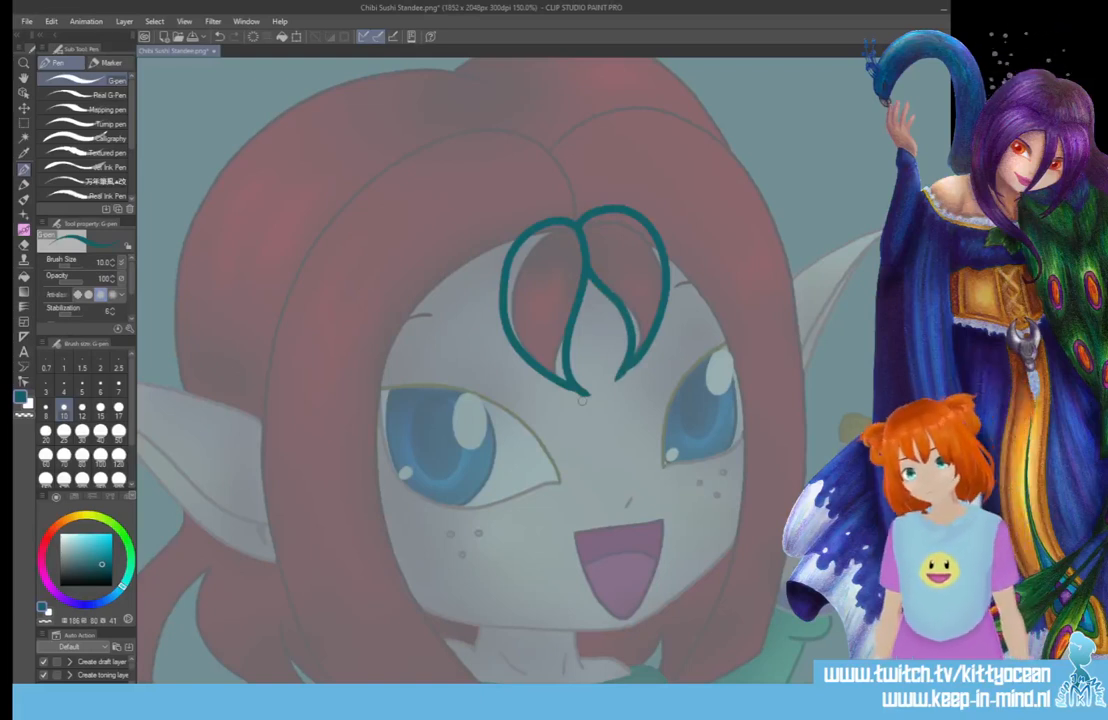
scroll(522, 170, "down", 3)
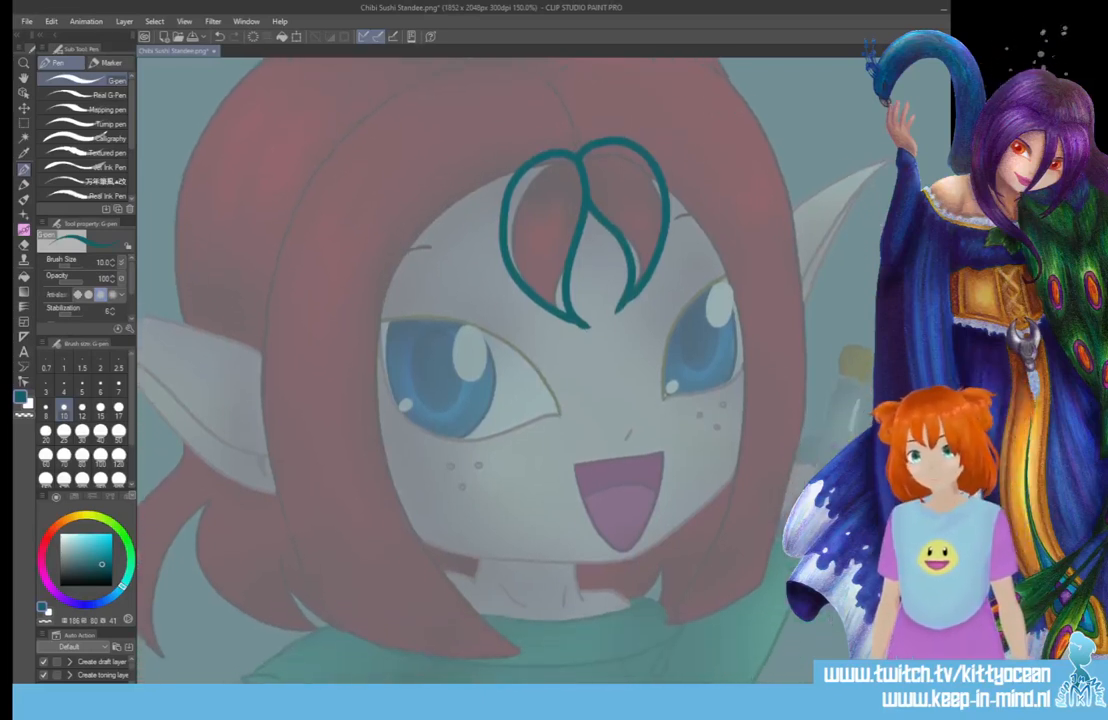
mouse_move(522, 170)
left_mouse_down()
mouse_move(417, 243)
mouse_move(377, 334)
mouse_move(379, 424)
mouse_move(409, 515)
mouse_move(457, 592)
mouse_move(522, 655)
left_mouse_up()
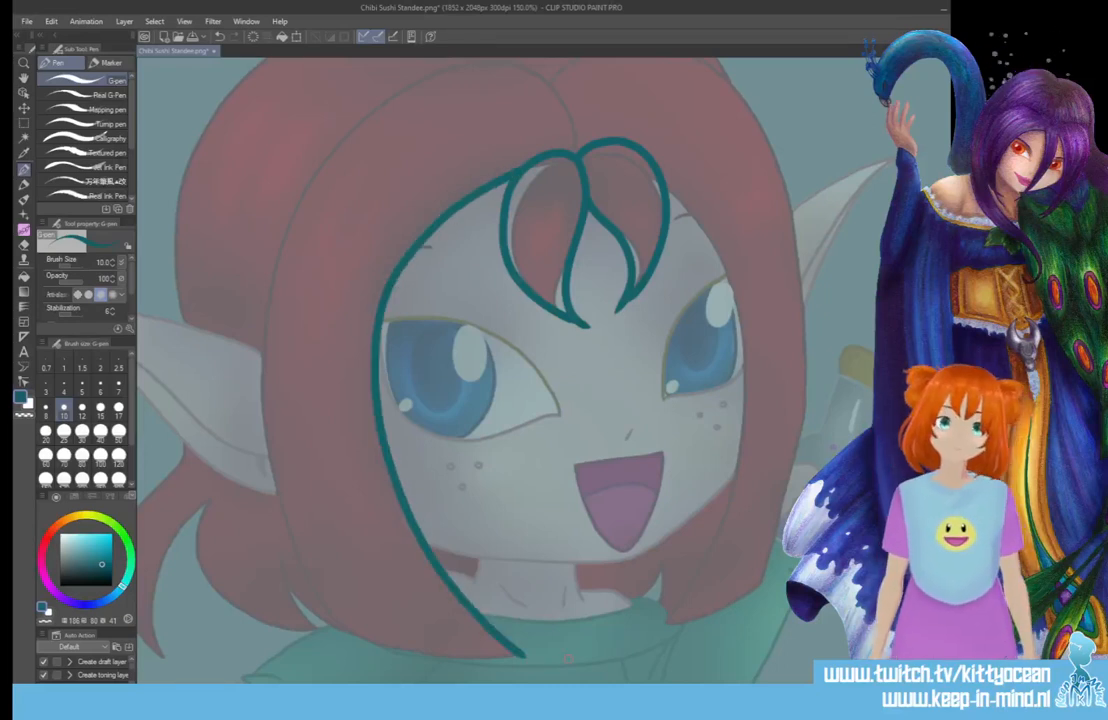
mouse_move(578, 150)
left_mouse_down()
mouse_move(550, 81)
mouse_move(466, 60)
mouse_move(357, 116)
mouse_move(265, 250)
mouse_move(251, 455)
mouse_move(283, 556)
mouse_move(325, 607)
mouse_move(399, 641)
mouse_move(520, 655)
left_mouse_up()
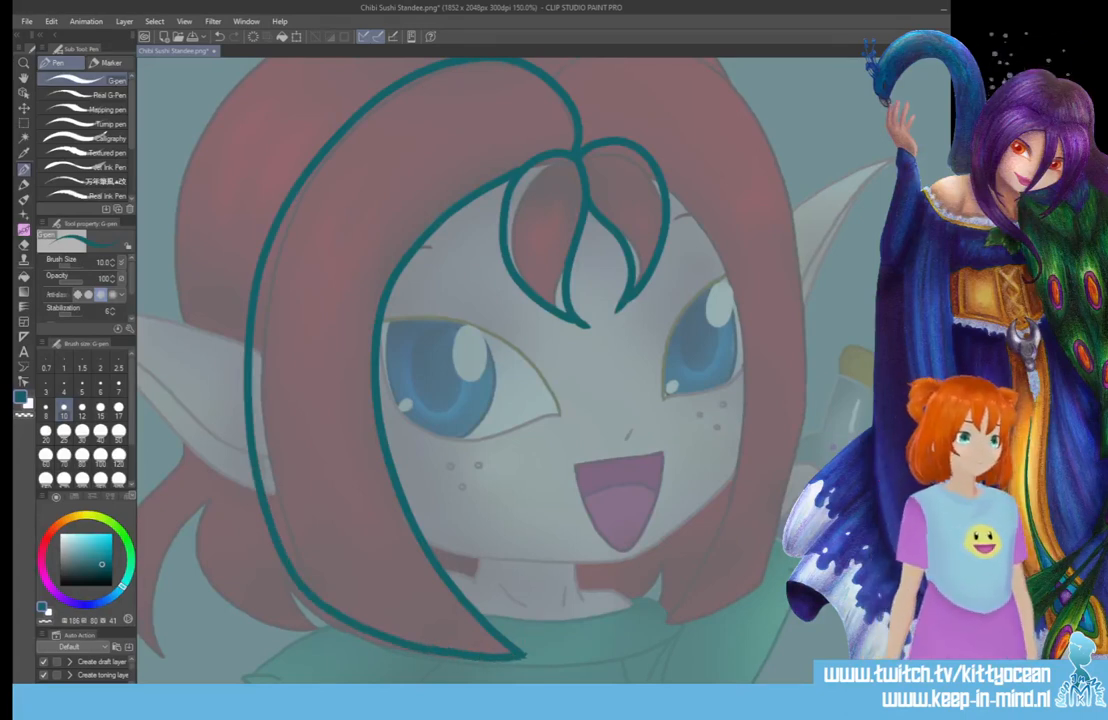
- Trace the right side section of hair as a closed outline, from the parting down to its tip at the shoulder
scroll(543, 370, "up", 4)
mouse_move(550, 131)
left_mouse_down()
mouse_move(622, 91)
mouse_move(740, 140)
mouse_move(800, 318)
mouse_move(740, 636)
left_mouse_up()
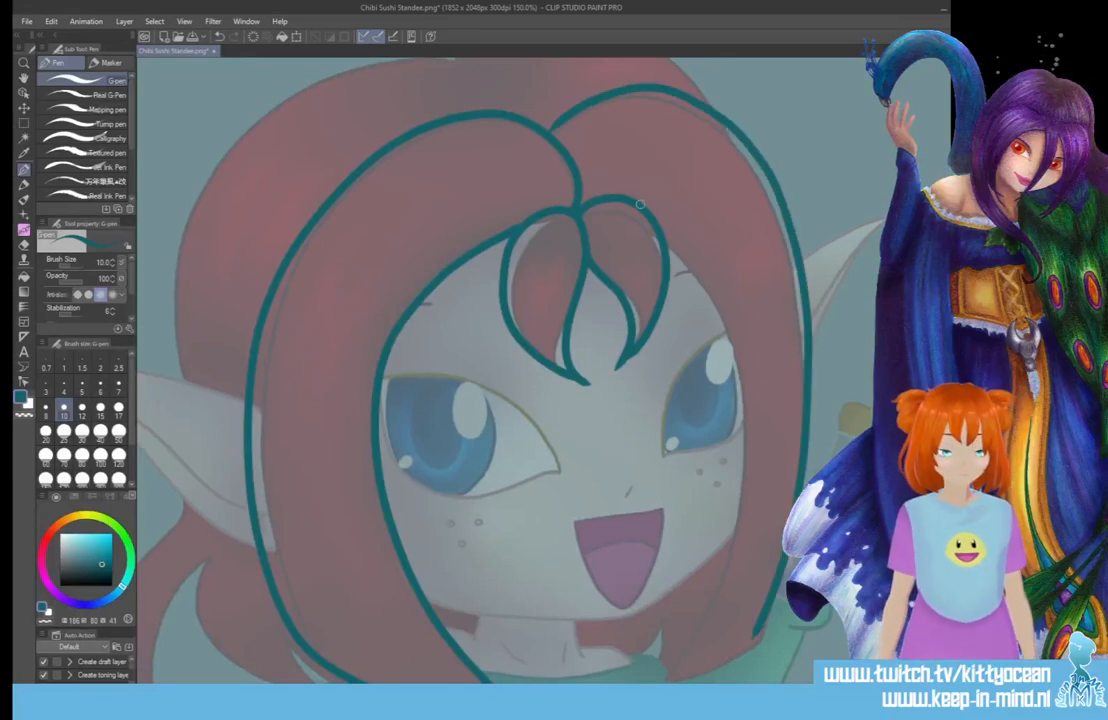
mouse_move(650, 240)
left_mouse_down()
mouse_move(730, 360)
mouse_move(742, 453)
mouse_move(727, 551)
mouse_move(664, 668)
left_mouse_up()
scroll(510, 370, "down", 3)
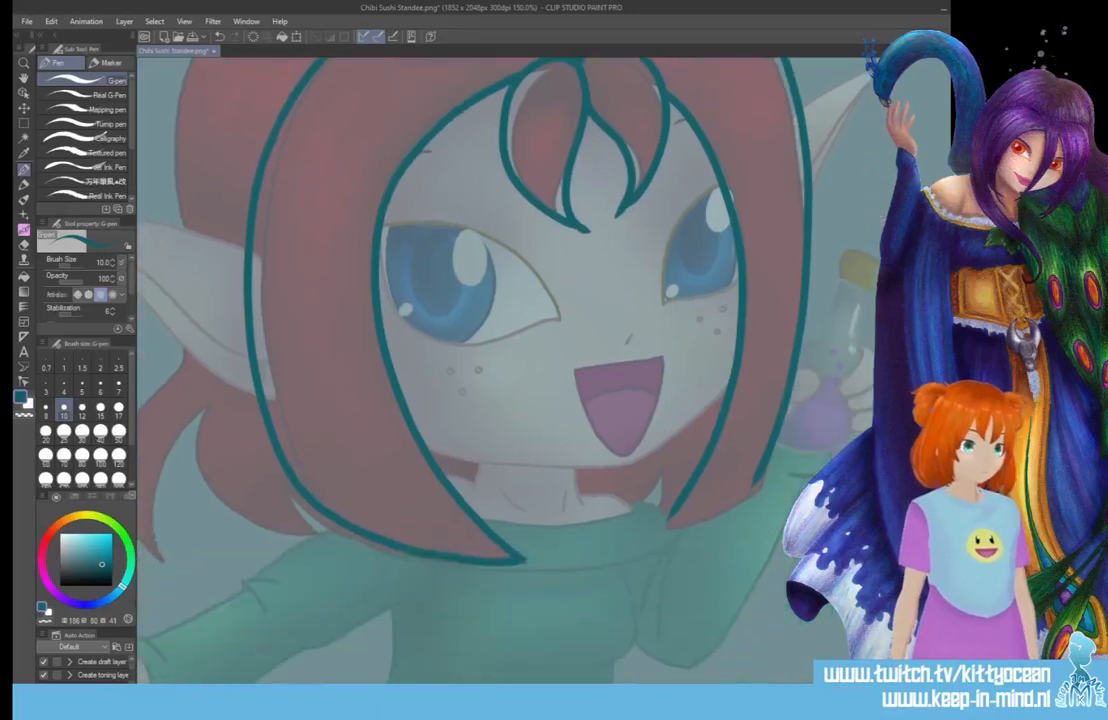
mouse_move(673, 513)
left_mouse_down()
mouse_move(672, 527)
mouse_move(728, 509)
mouse_move(764, 474)
left_mouse_up()
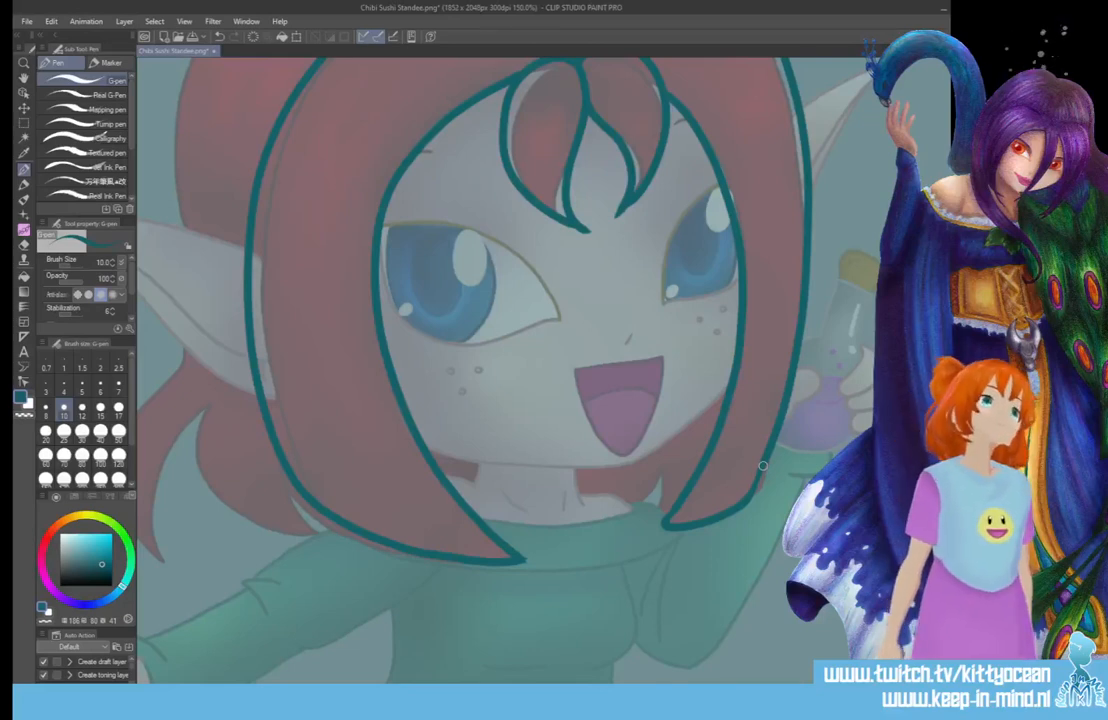
- Trace the upper eyelid lines of both eyes out to the edges of the hair
scroll(661, 403, "up", 3)
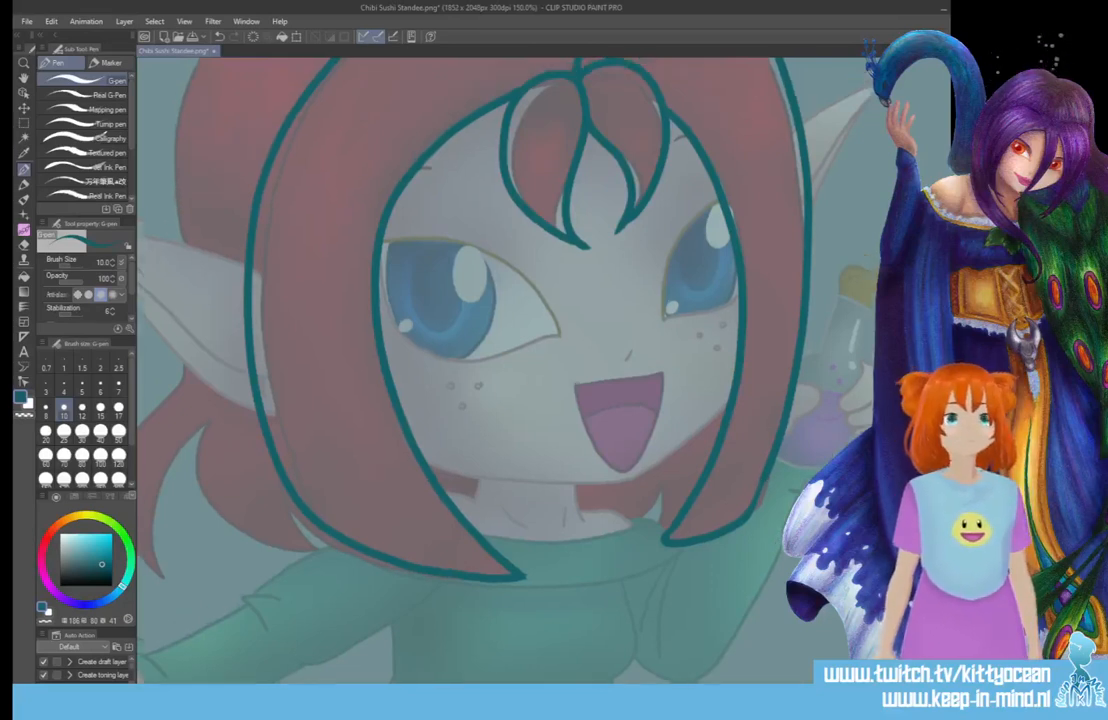
mouse_move(560, 490)
left_mouse_down()
mouse_move(544, 451)
mouse_move(509, 425)
mouse_move(468, 403)
mouse_move(383, 386)
left_mouse_up()
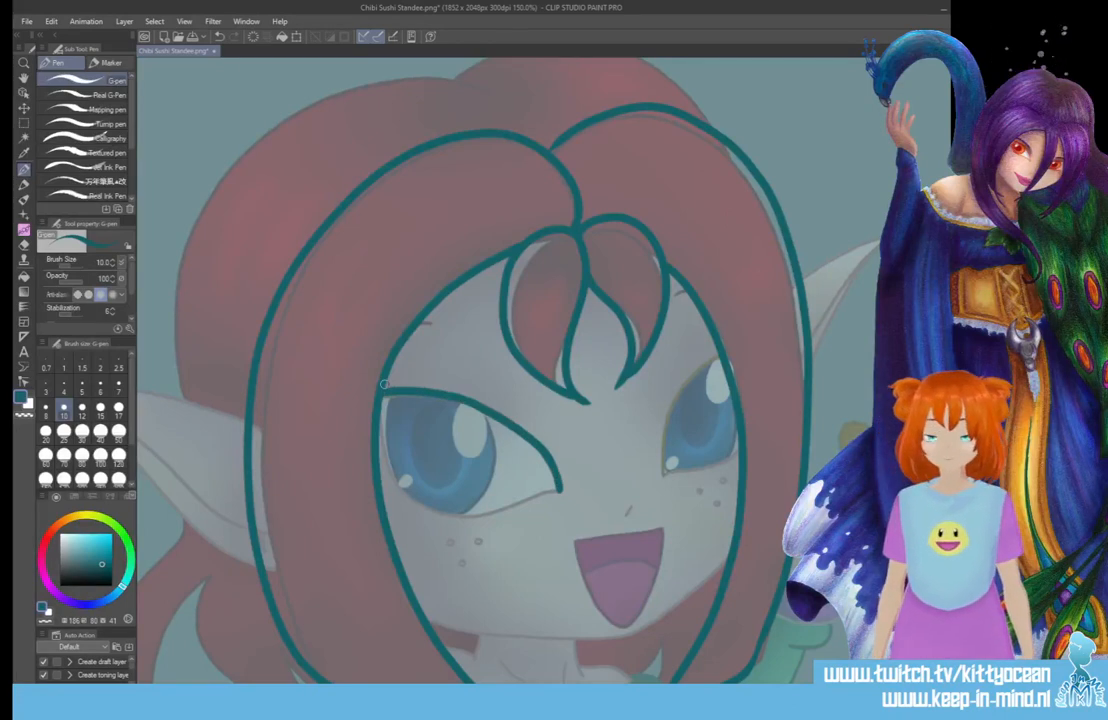
key("ctrl+z")
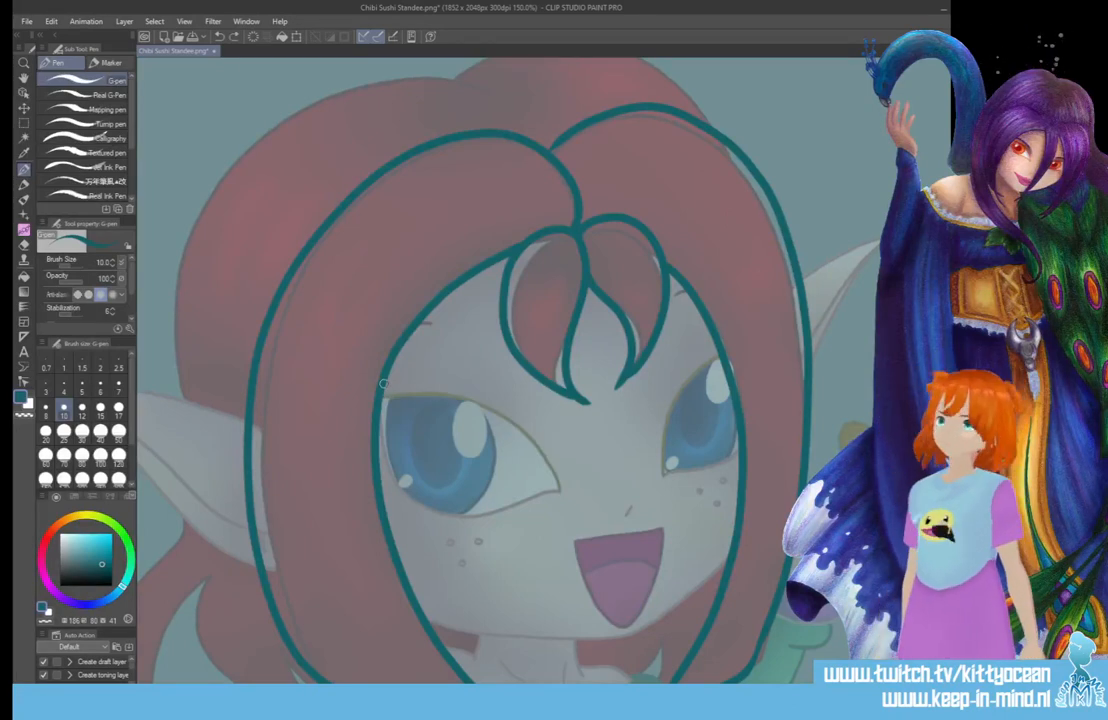
mouse_move(558, 490)
left_mouse_down()
mouse_move(515, 435)
mouse_move(460, 402)
mouse_move(395, 394)
mouse_move(386, 382)
left_mouse_up()
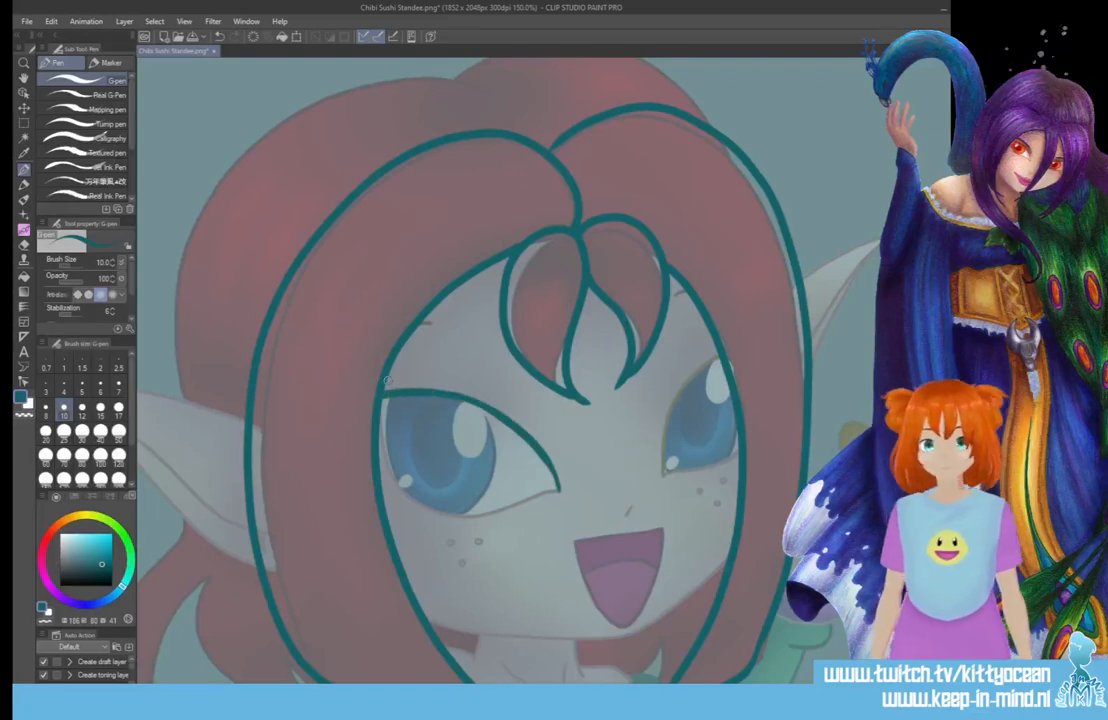
mouse_move(661, 468)
left_mouse_down()
mouse_move(665, 424)
mouse_move(716, 357)
left_mouse_up()
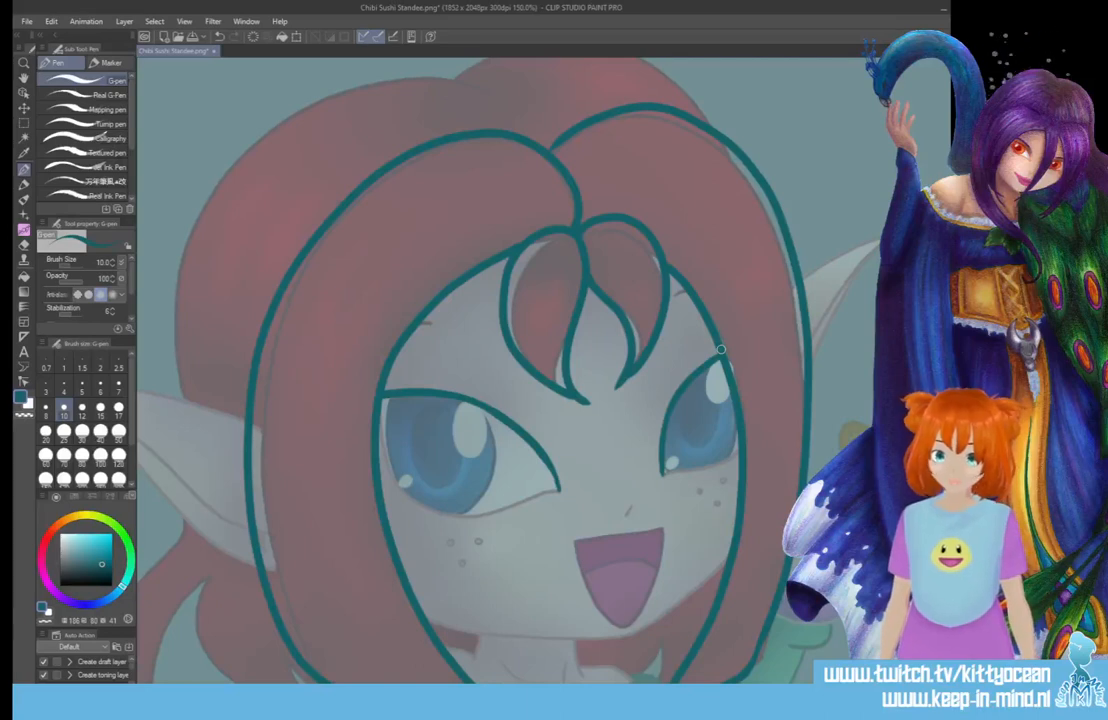
- Trace the facial details: the short nose mark, both eyebrows over the hair edges, and the open mouth
left_click_drag(631, 506, 626, 516)
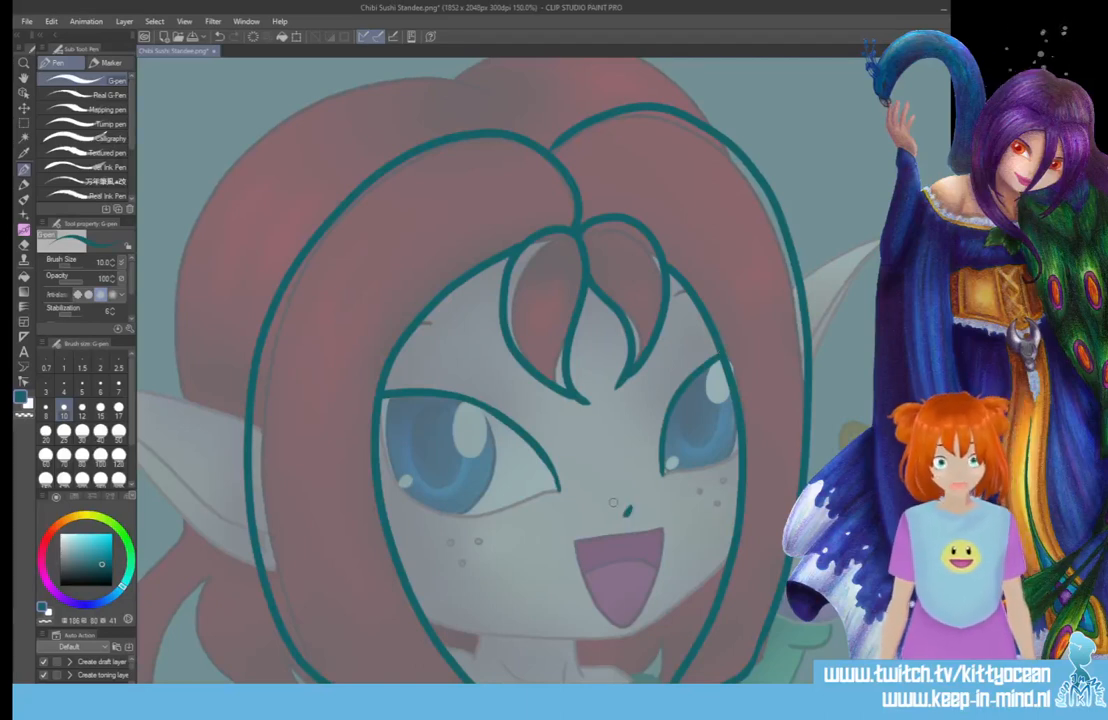
left_click_drag(389, 333, 430, 322)
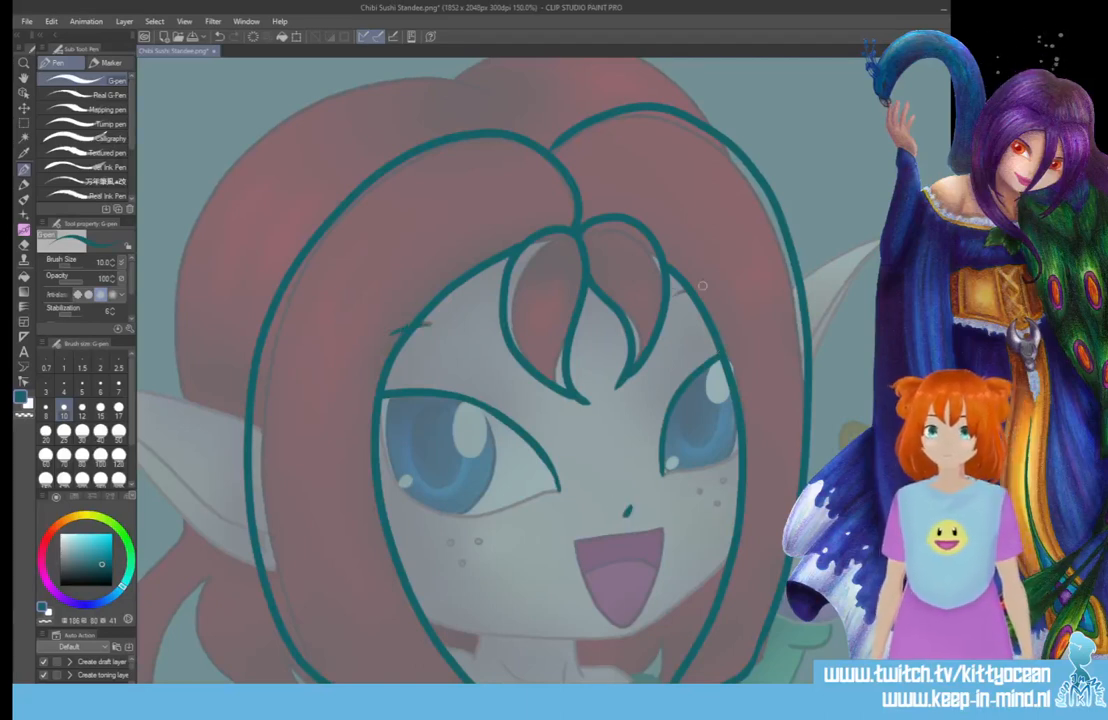
left_click_drag(672, 297, 712, 288)
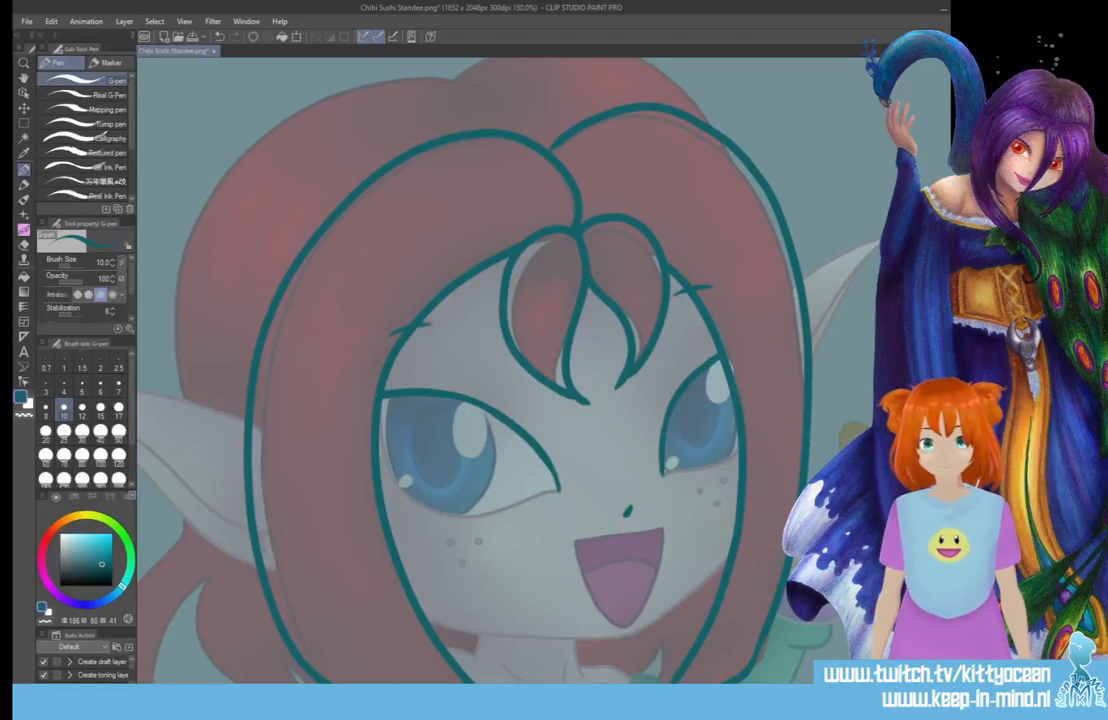
scroll(630, 253, "down", 4)
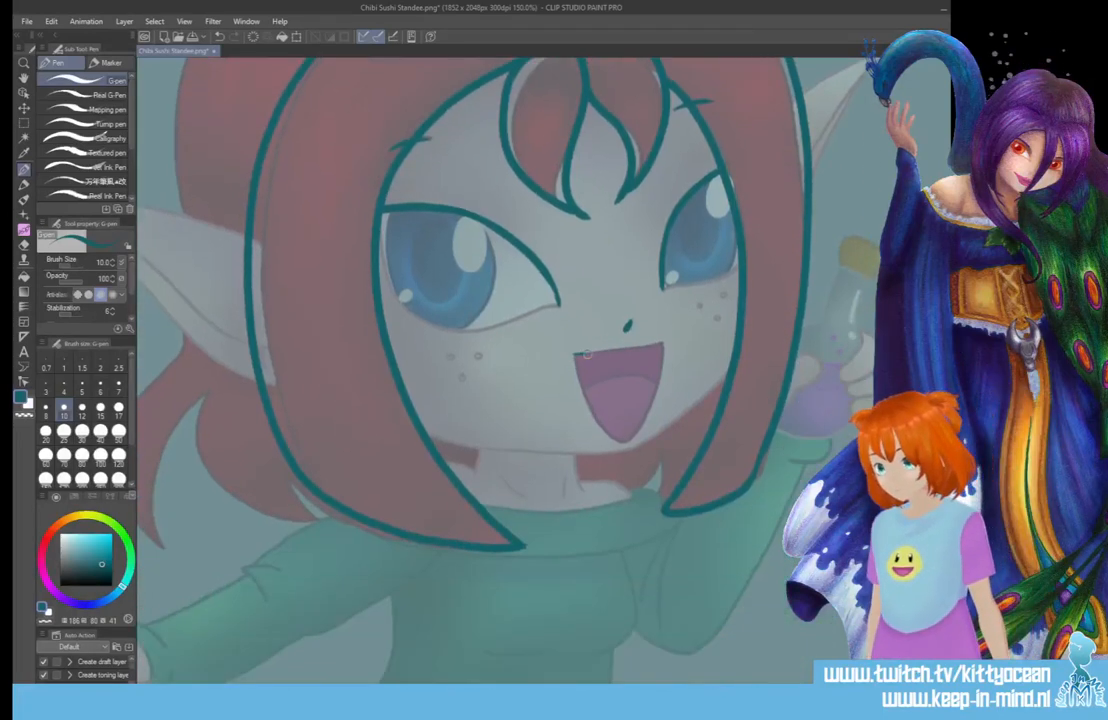
mouse_move(575, 357)
left_mouse_down()
mouse_move(611, 436)
mouse_move(627, 439)
mouse_move(661, 345)
left_mouse_up()
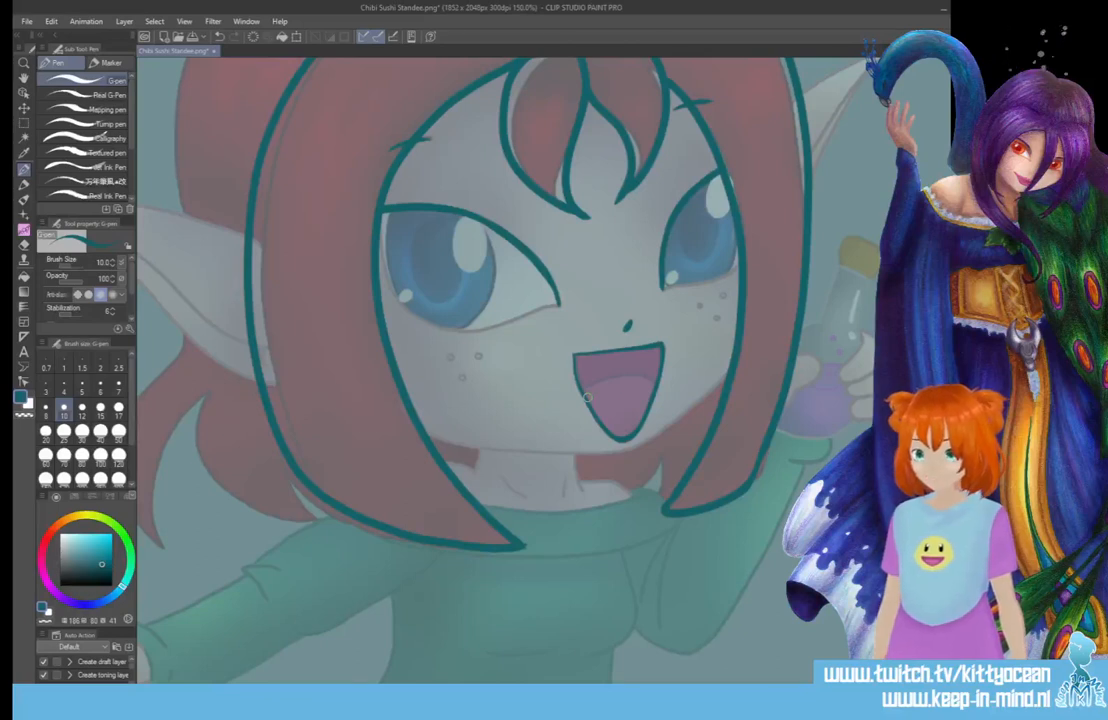
- Trace the jawline between the two side hair sections, and the neck with the upper edge of the sweater collar
mouse_move(425, 436)
left_mouse_down()
mouse_move(537, 457)
mouse_move(610, 454)
left_mouse_up()
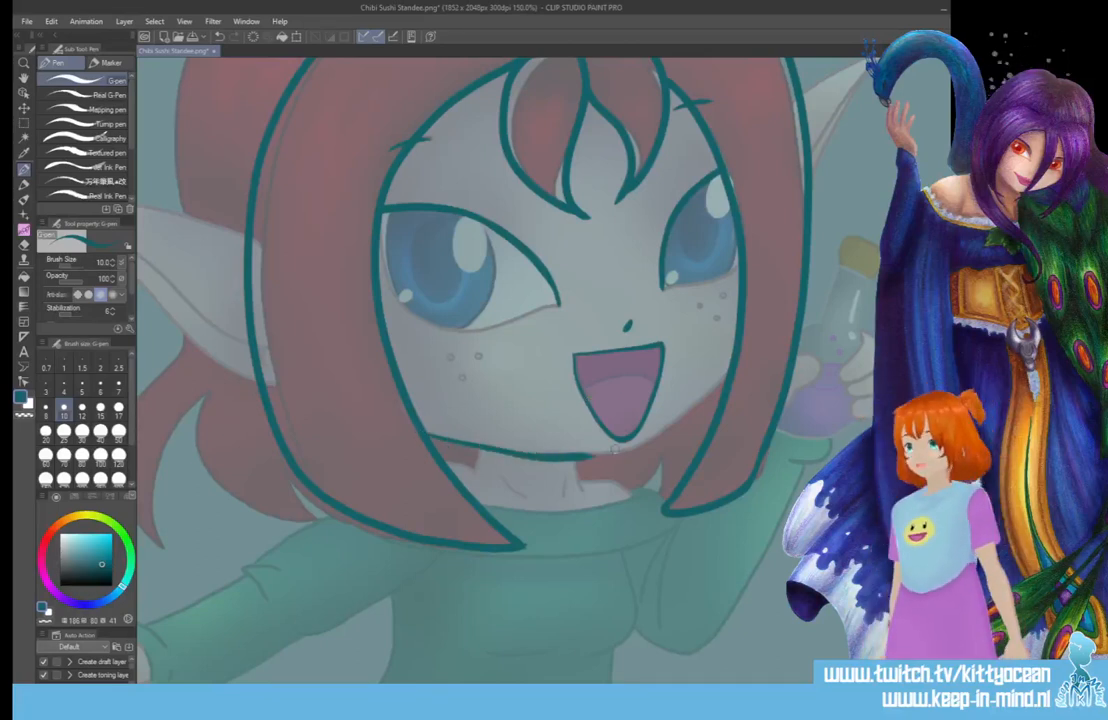
key("ctrl+z")
mouse_move(725, 378)
left_mouse_down()
mouse_move(651, 440)
mouse_move(500, 448)
mouse_move(418, 430)
left_mouse_up()
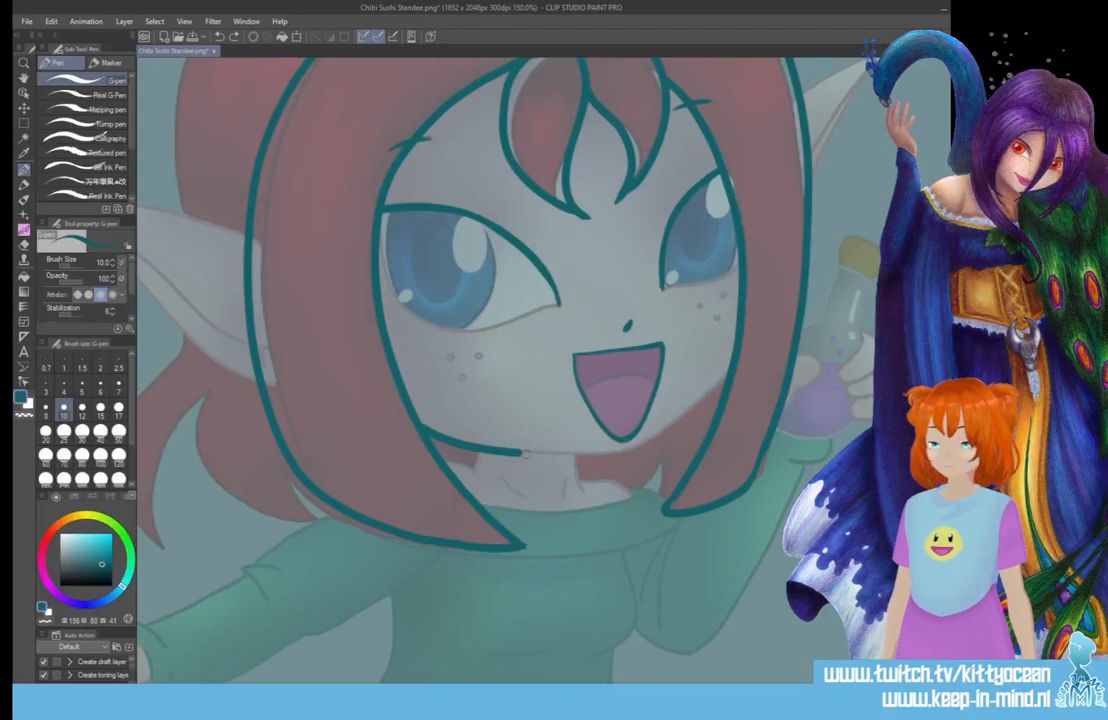
mouse_move(524, 453)
left_mouse_down()
mouse_move(599, 458)
mouse_move(623, 453)
mouse_move(621, 440)
mouse_move(612, 455)
mouse_move(621, 454)
mouse_move(733, 344)
left_mouse_up()
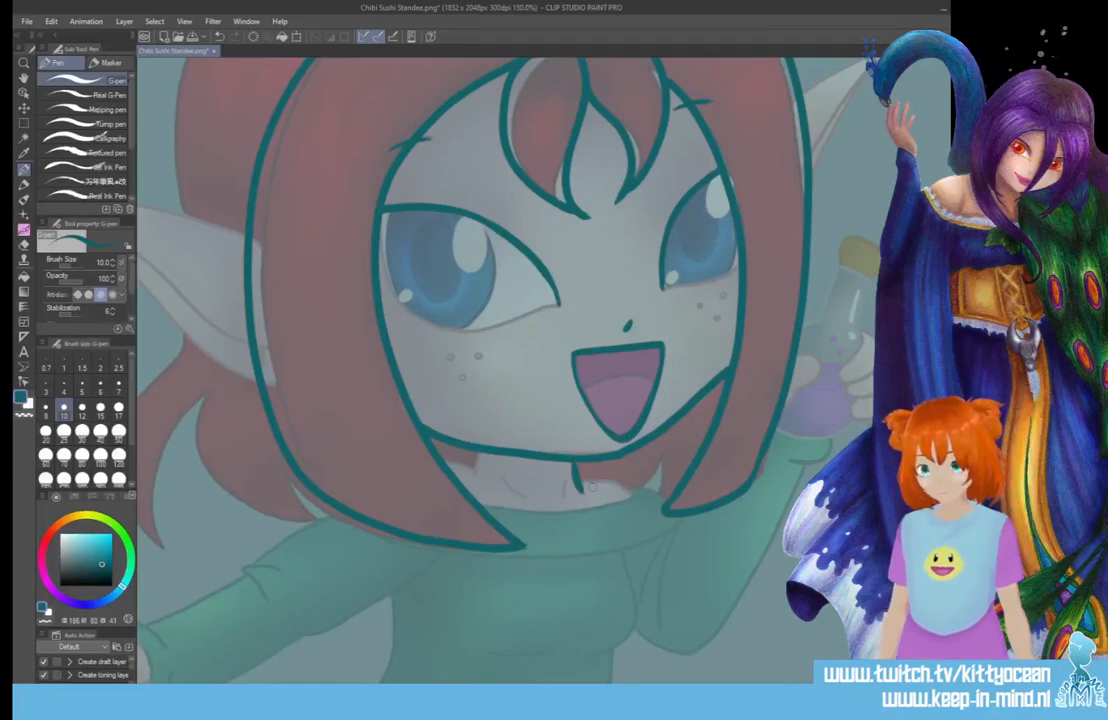
left_click_drag(573, 465, 613, 480)
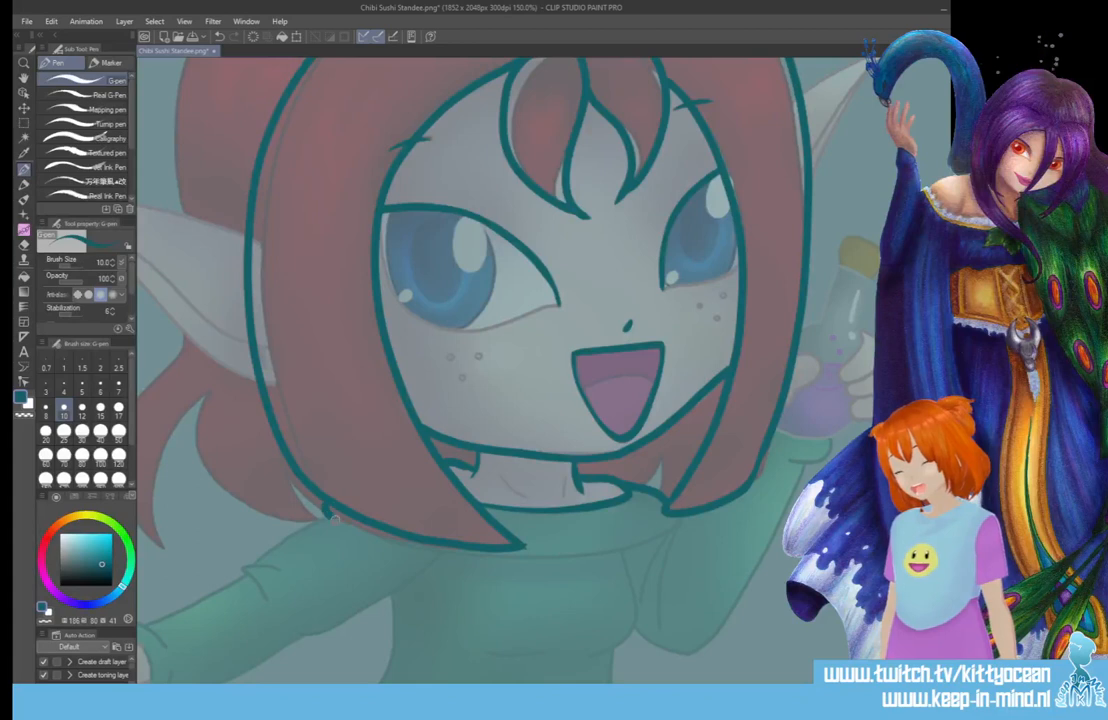
- Rework the lower edge of the left side hair section and clean up its pointed tip with the hard eraser
left_click_drag(322, 505, 542, 562)
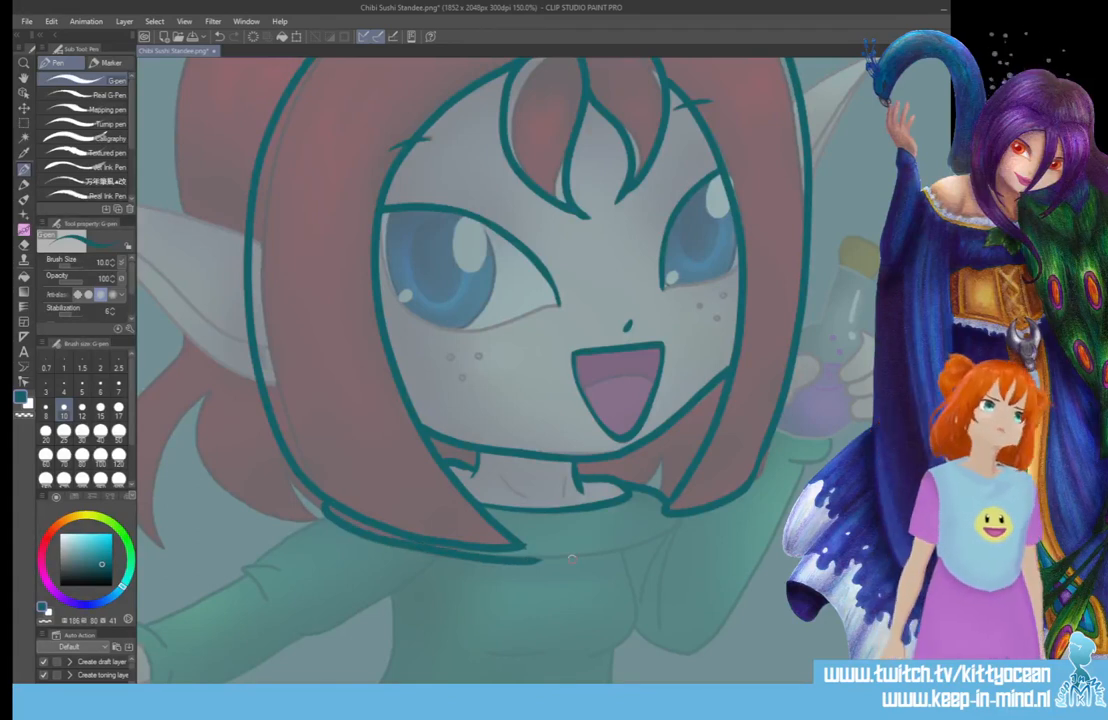
key("ctrl+z")
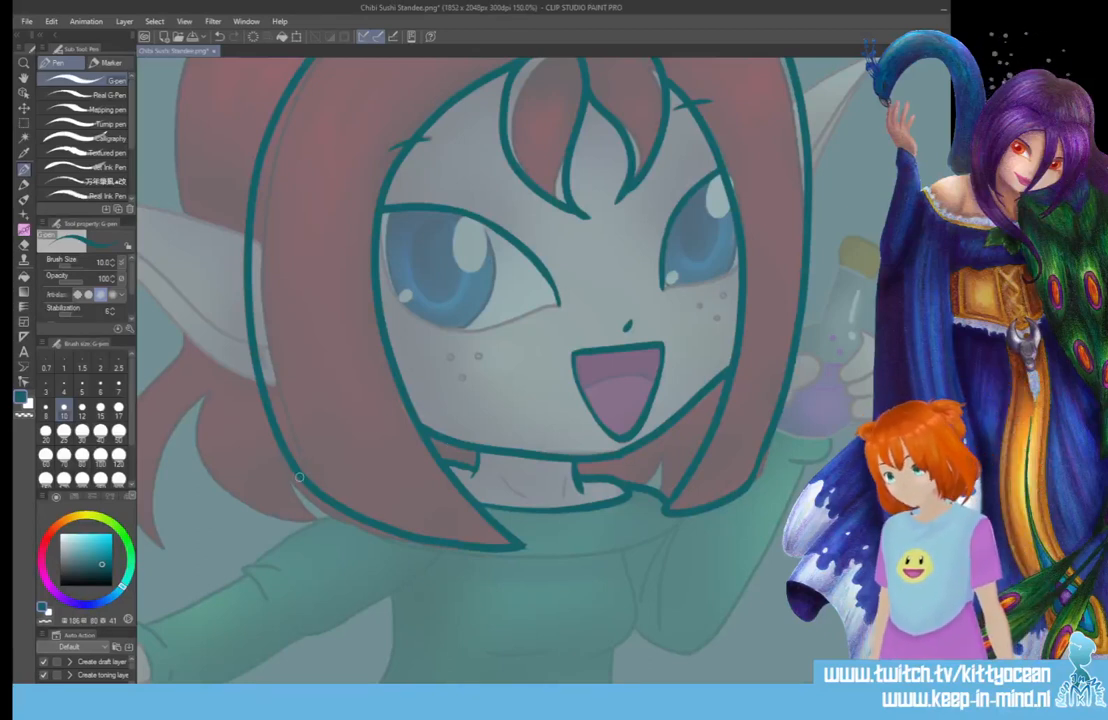
mouse_move(298, 477)
left_mouse_down()
mouse_move(365, 530)
mouse_move(441, 550)
mouse_move(512, 524)
left_mouse_up()
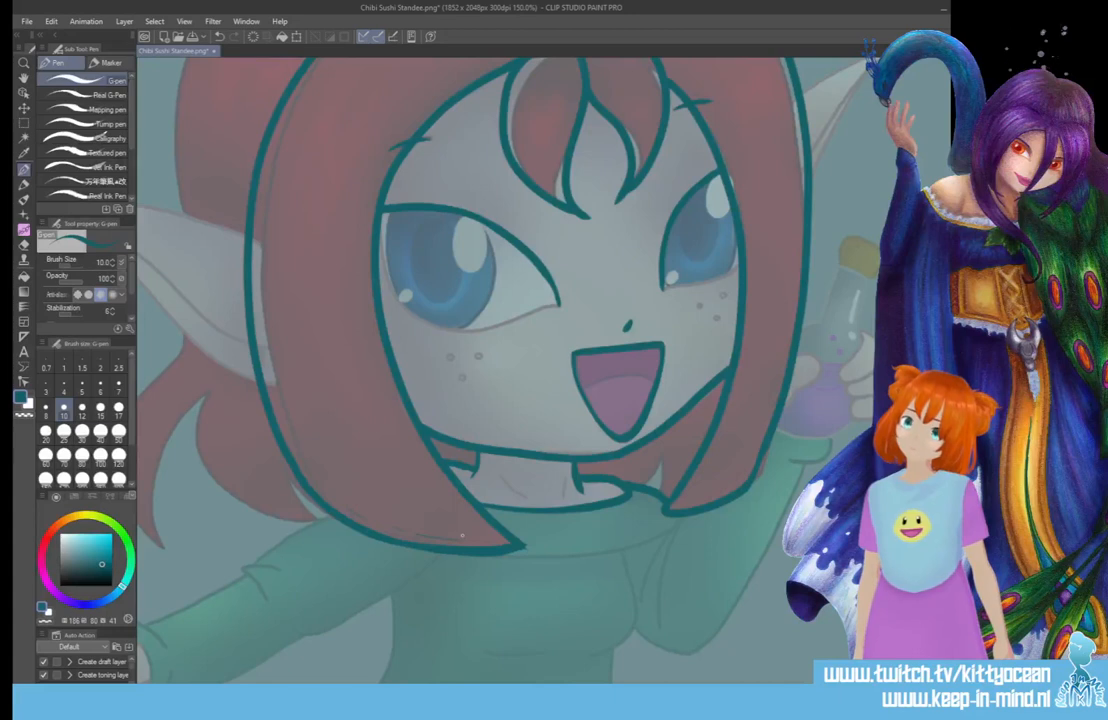
key("e")
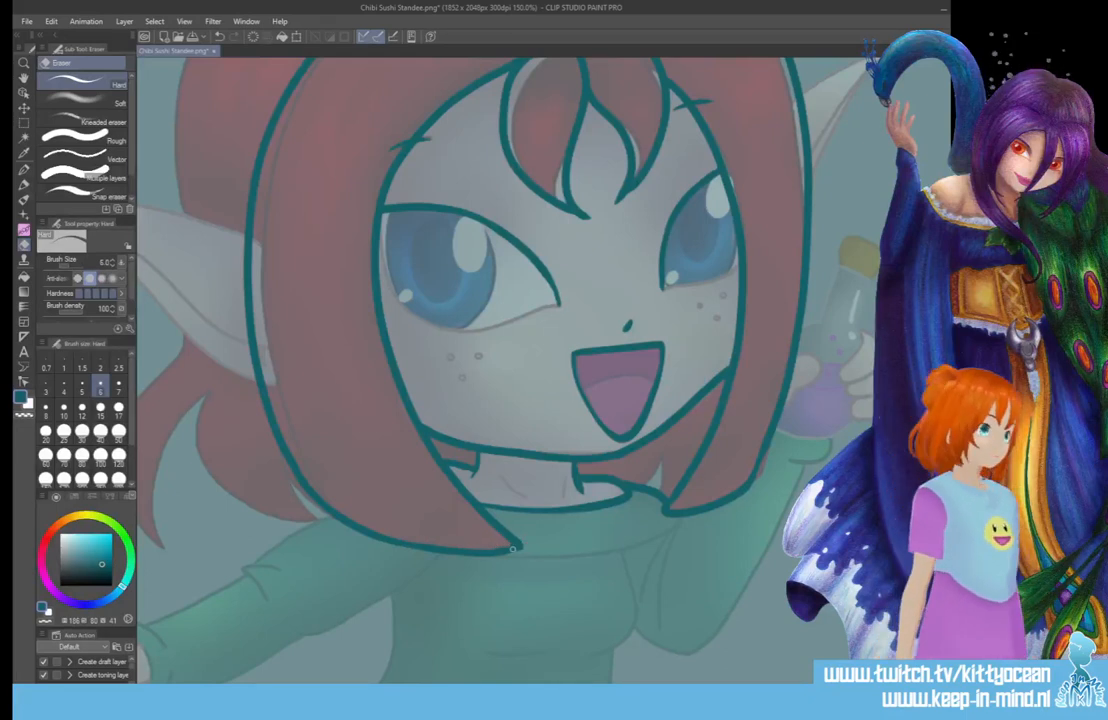
left_click(24, 170)
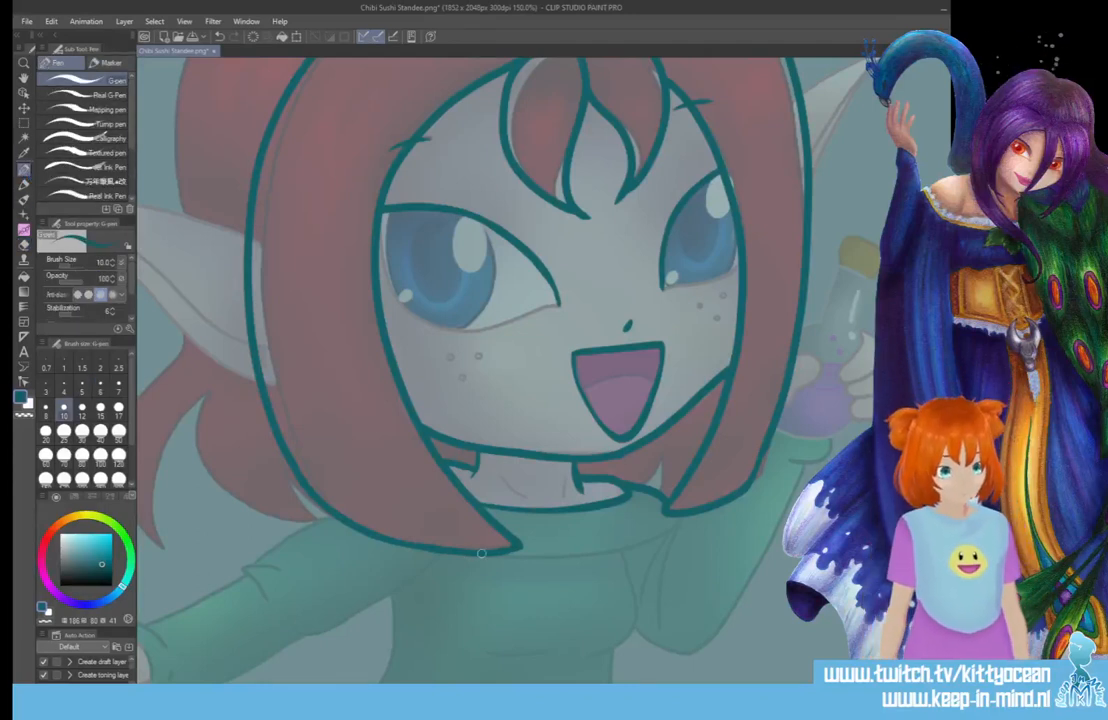
- Trace the sweater's lower collar edge, torso, fold lines, hem and raised sleeve, plus the small hair tip beside the collar
mouse_move(495, 547)
left_mouse_down()
mouse_move(655, 540)
mouse_move(699, 503)
mouse_move(664, 553)
mouse_move(659, 618)
left_mouse_up()
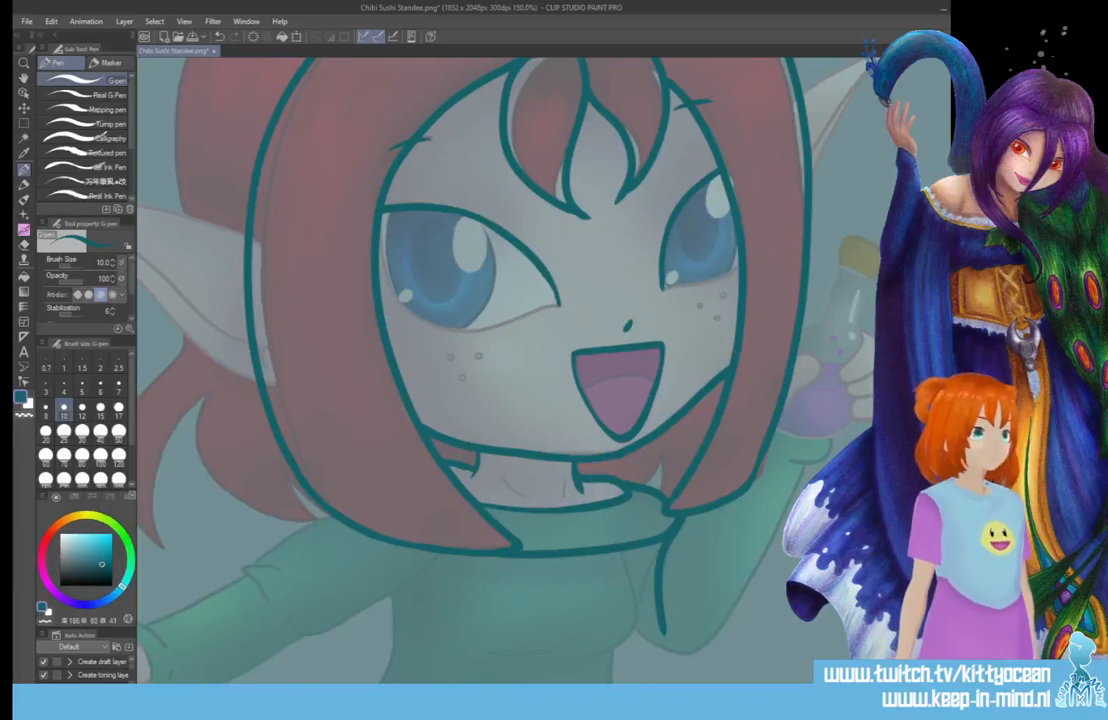
scroll(636, 469, "down", 4)
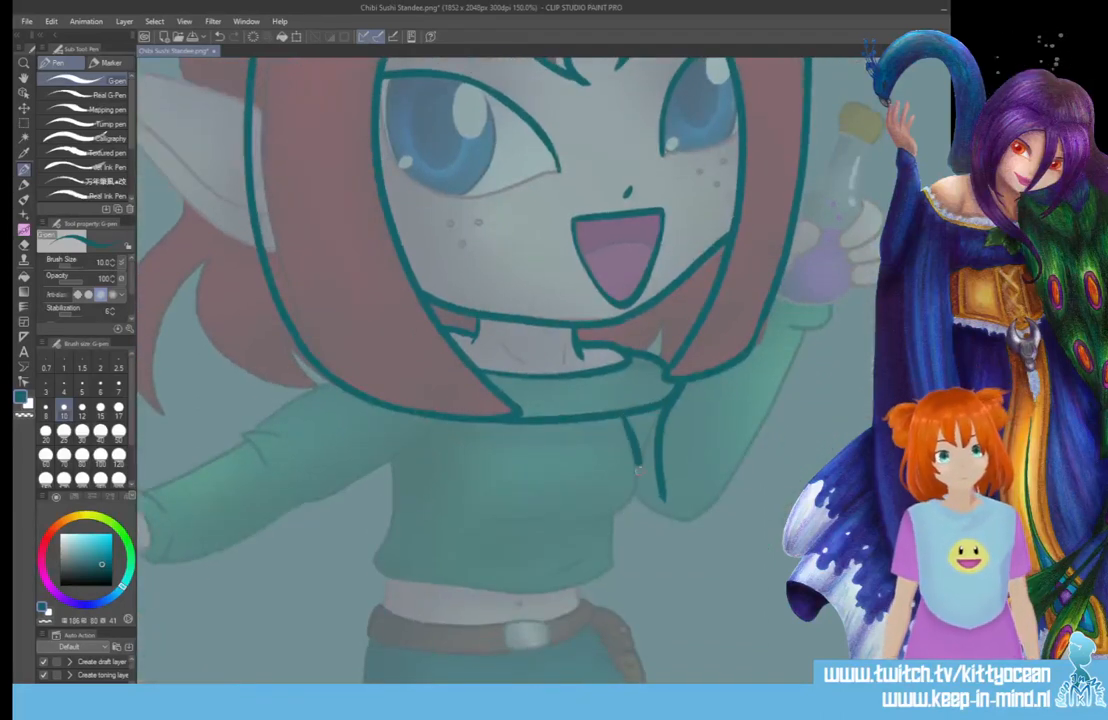
mouse_move(632, 465)
left_mouse_down()
mouse_move(629, 506)
mouse_move(596, 521)
left_mouse_up()
left_click_drag(490, 518, 540, 519)
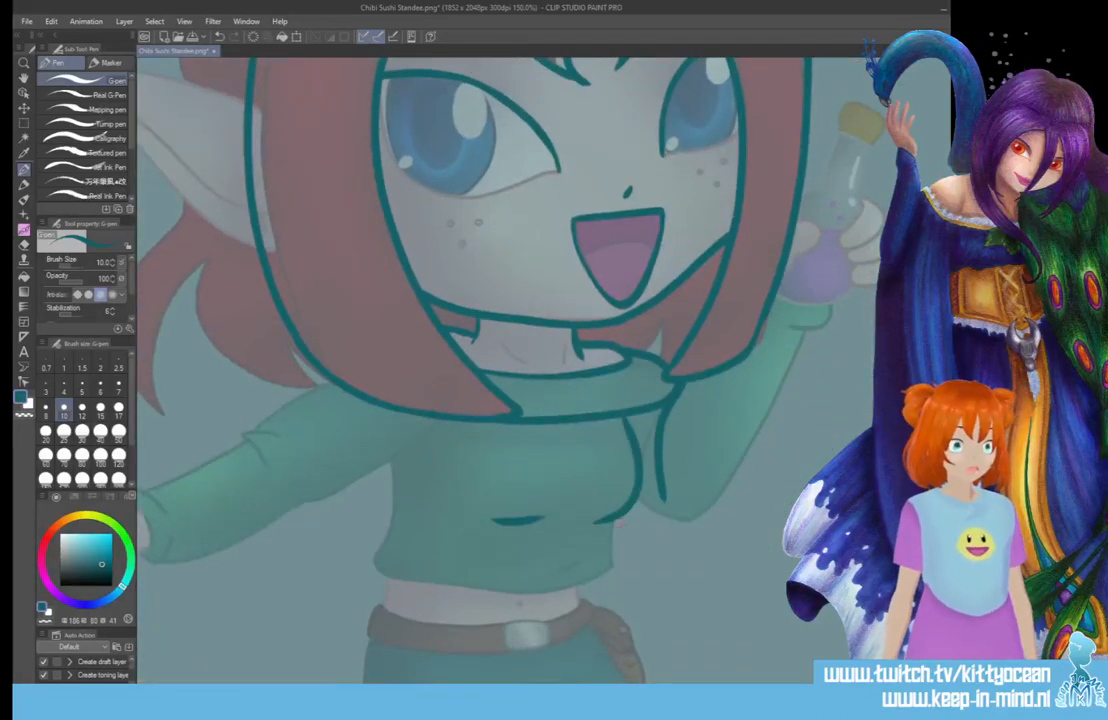
mouse_move(614, 517)
left_mouse_down()
mouse_move(614, 564)
mouse_move(546, 591)
mouse_move(370, 567)
left_mouse_up()
left_click_drag(390, 462, 372, 562)
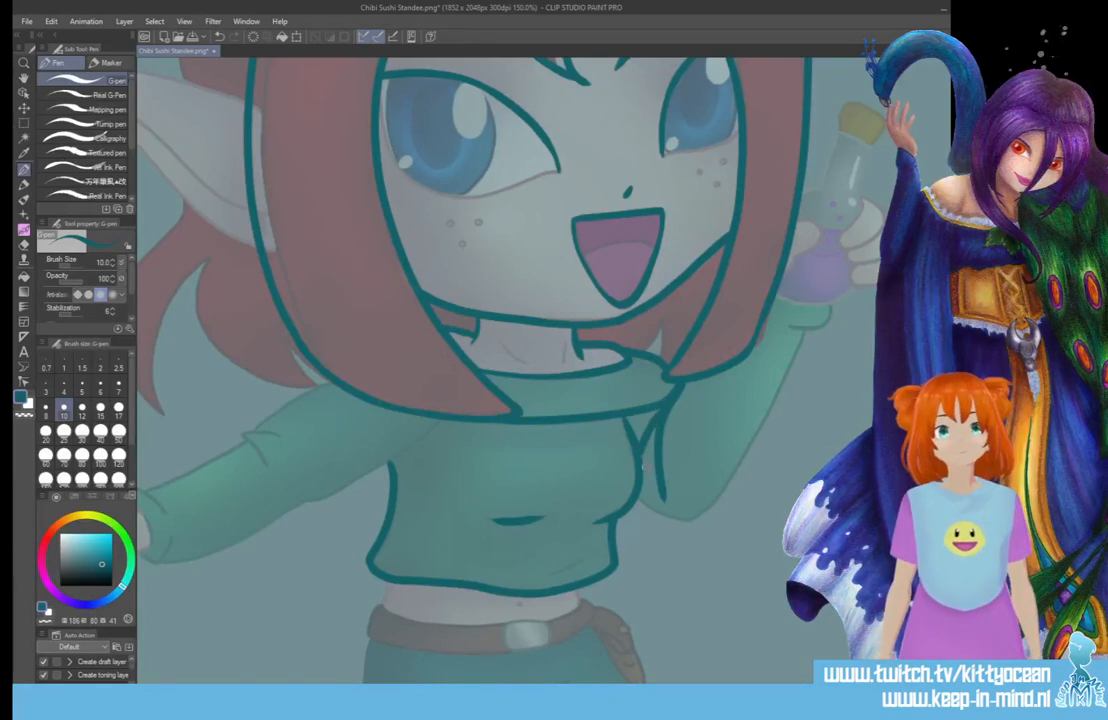
mouse_move(640, 506)
left_mouse_down()
mouse_move(672, 518)
mouse_move(709, 510)
mouse_move(800, 330)
mouse_move(834, 310)
left_mouse_up()
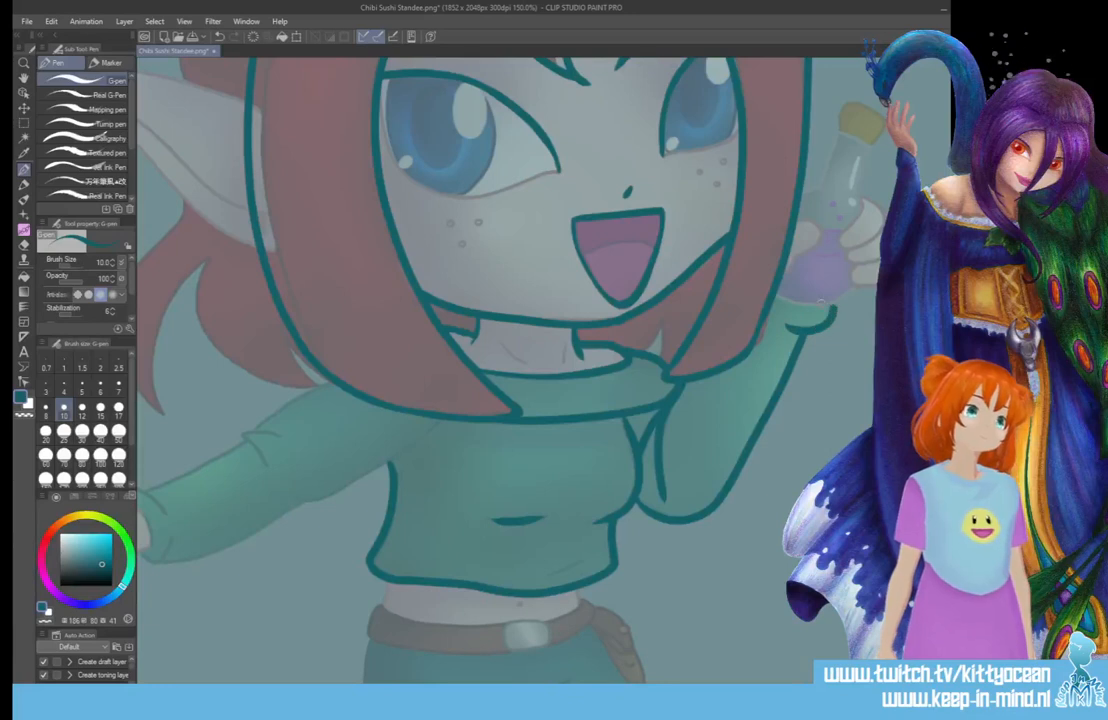
left_click_drag(660, 319, 660, 344)
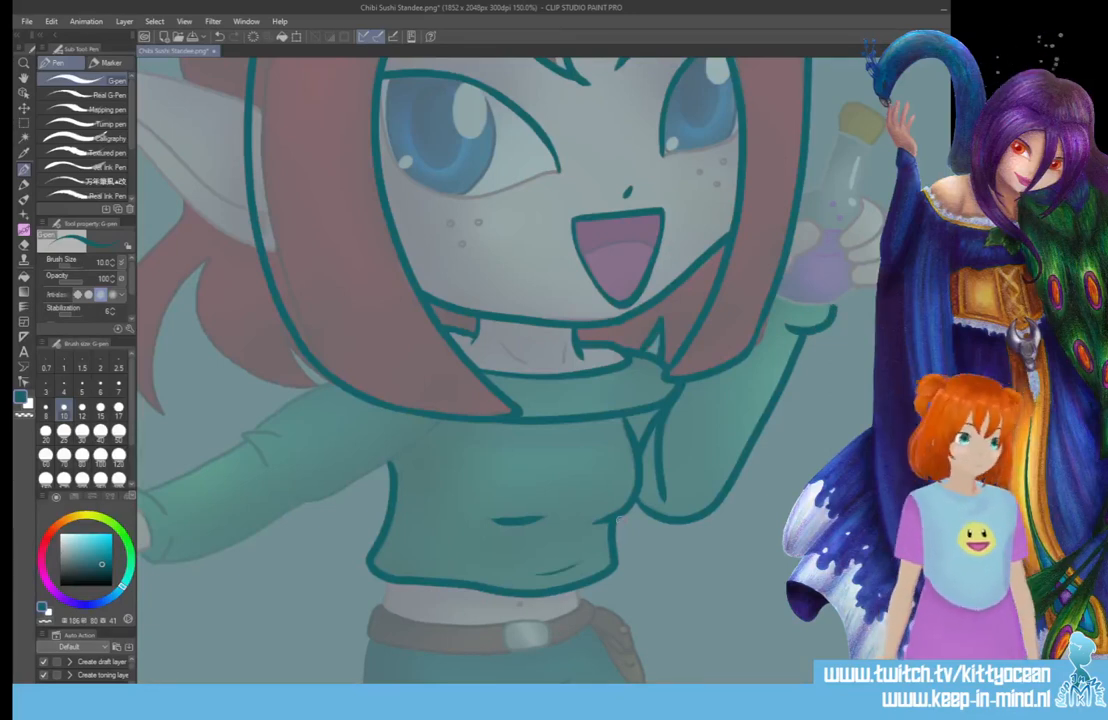
- Trace the fingers of the raised hand and the potion bottle they hold, including the bottle's neck and cork
scroll(620, 520, "up", 4)
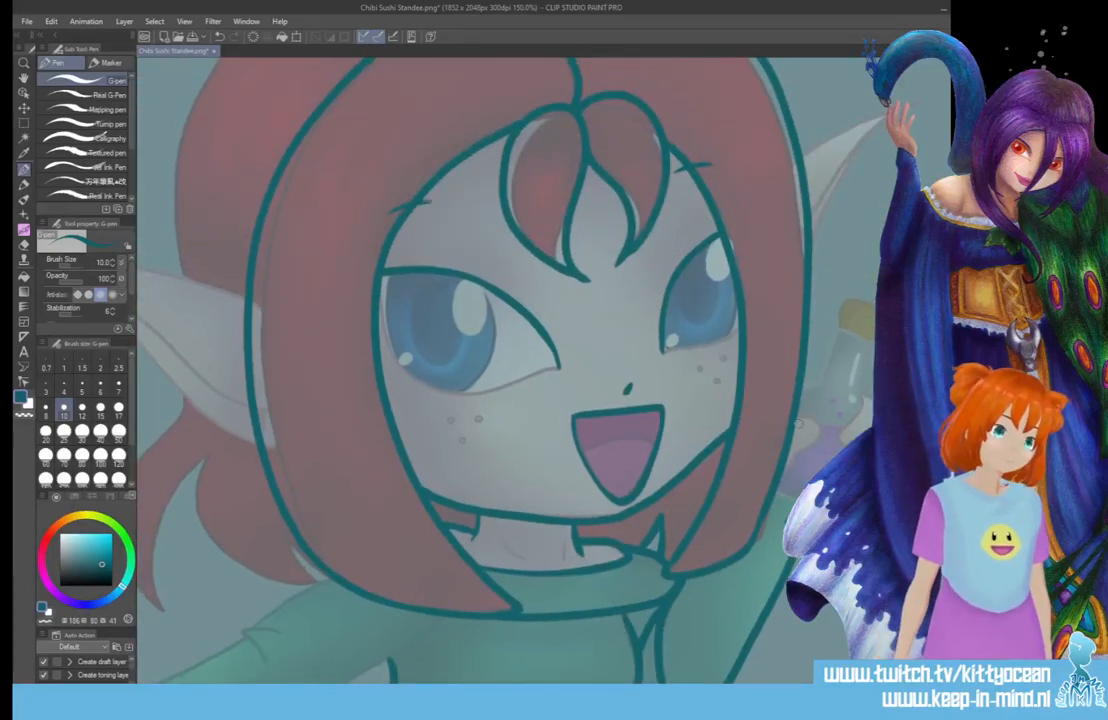
left_click_drag(818, 419, 788, 469)
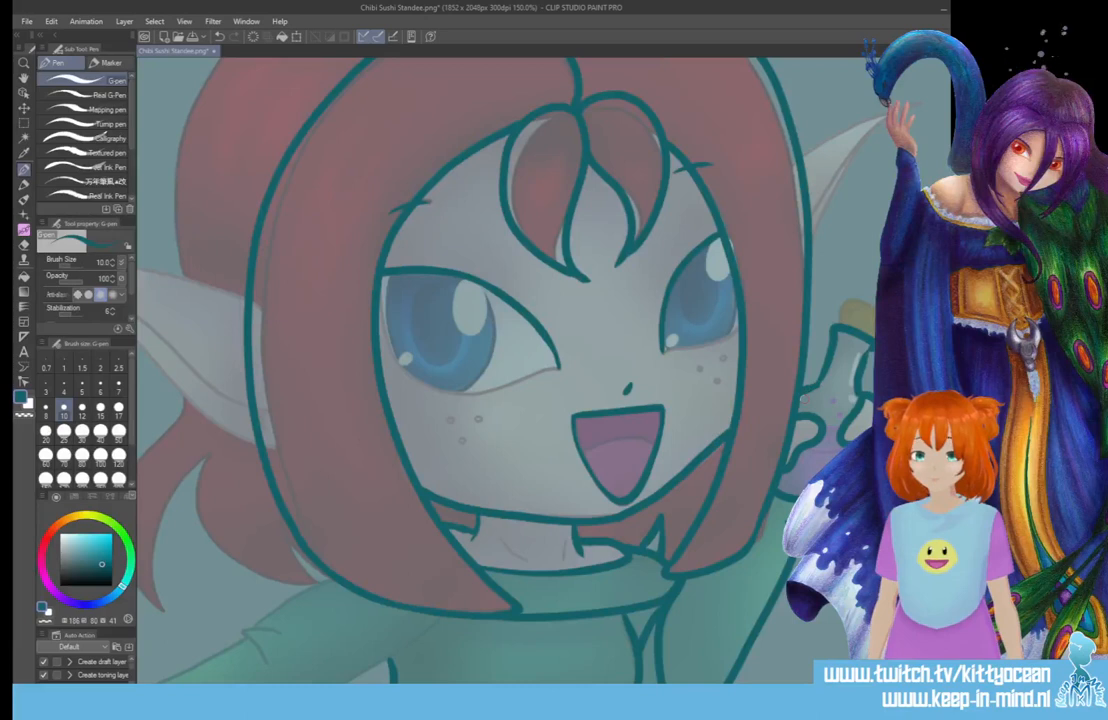
mouse_move(839, 326)
left_mouse_down()
mouse_move(849, 299)
mouse_move(873, 306)
left_mouse_up()
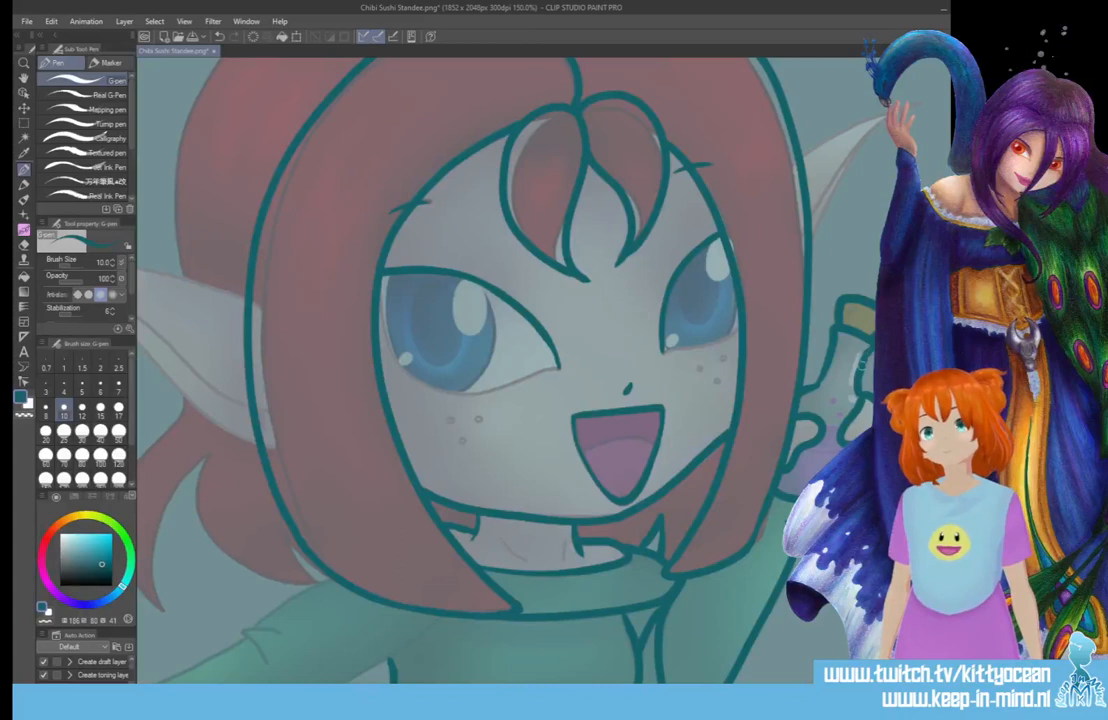
- Trace both pointed elf ears beside the side hair sections, with their outer edges and inner fold lines
scroll(505, 370, "up", 3)
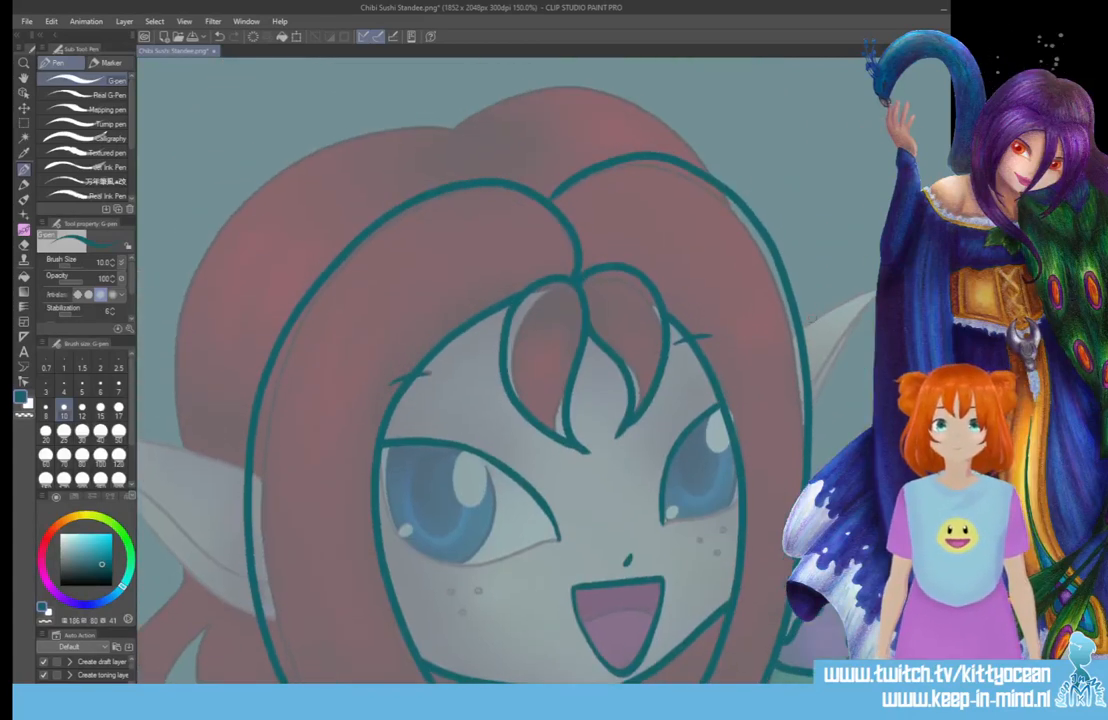
mouse_move(803, 326)
left_mouse_down()
mouse_move(880, 288)
mouse_move(808, 402)
left_mouse_up()
left_click_drag(873, 312, 824, 404)
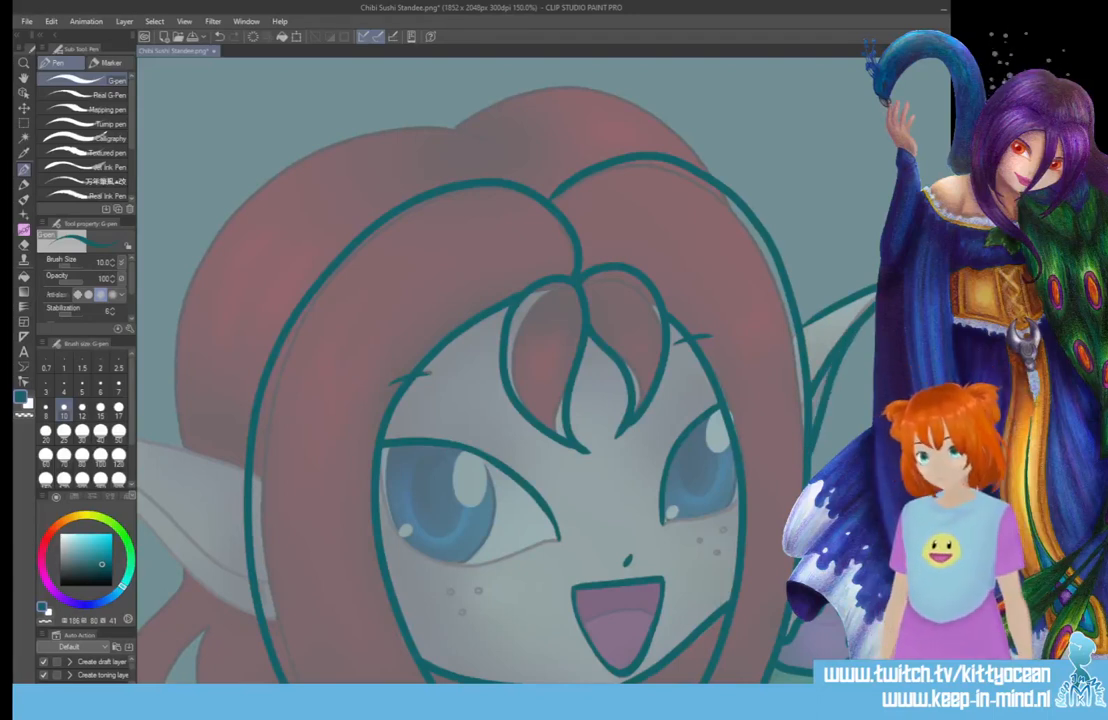
scroll(505, 370, "left", 4)
mouse_move(445, 466)
left_mouse_down()
mouse_move(300, 430)
mouse_move(183, 437)
mouse_move(267, 448)
mouse_move(342, 486)
mouse_move(398, 555)
mouse_move(450, 587)
left_mouse_up()
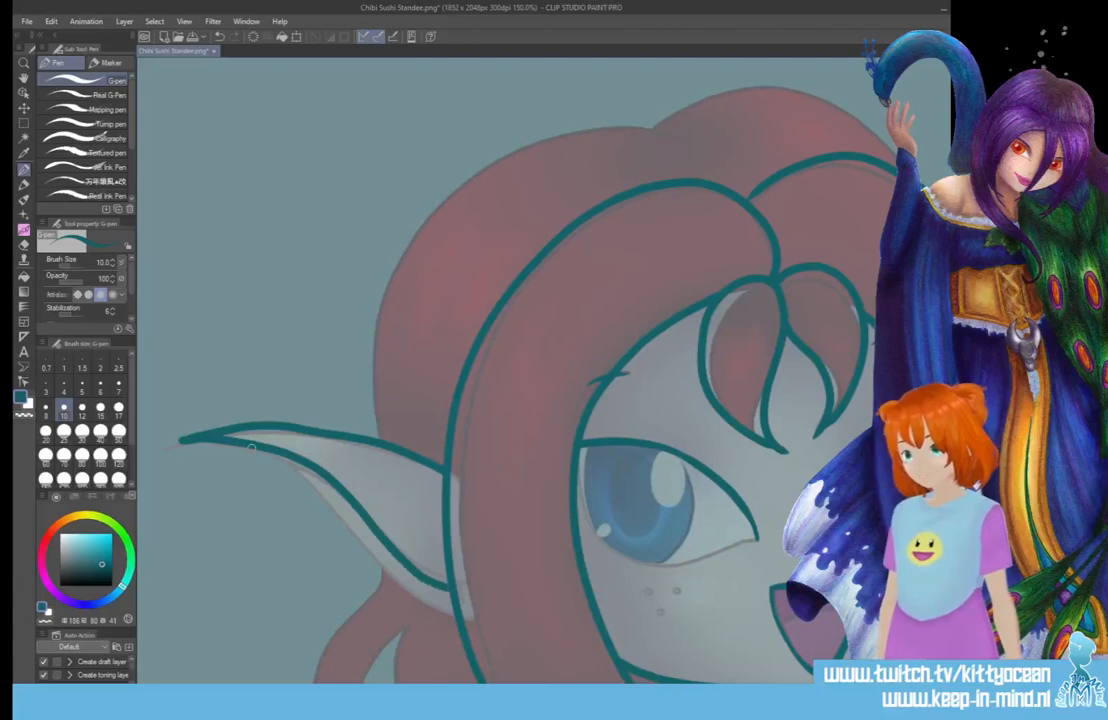
mouse_move(240, 440)
left_mouse_down()
mouse_move(308, 480)
mouse_move(377, 569)
mouse_move(451, 616)
left_mouse_up()
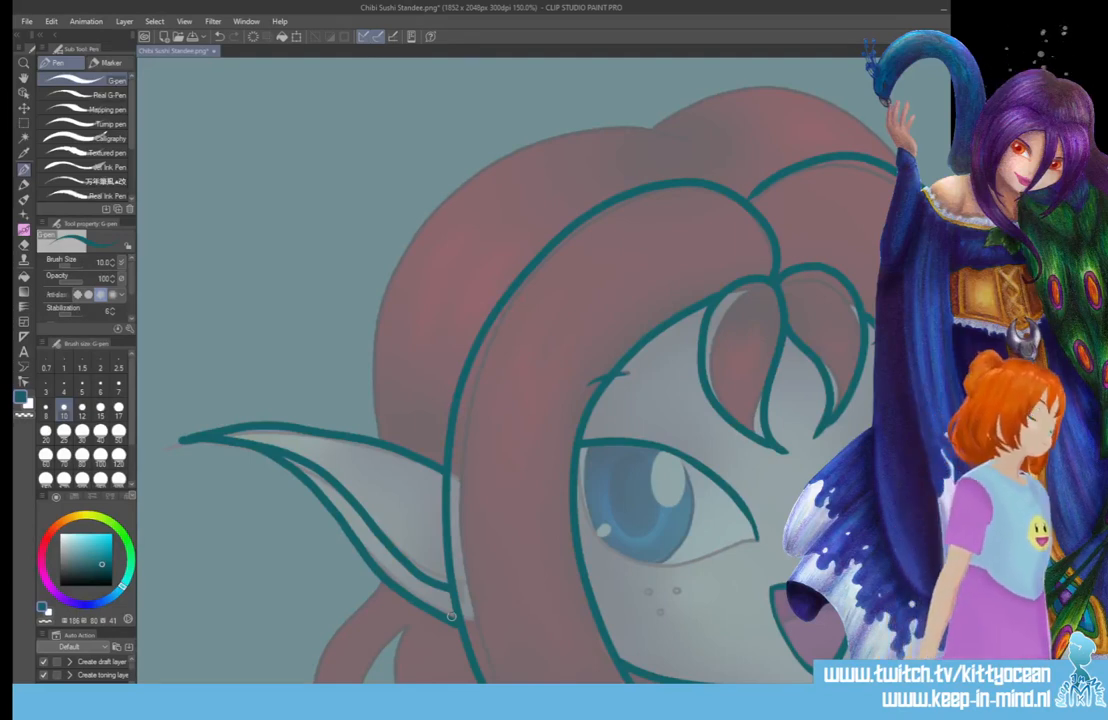
- Trace the outer contour of the back hair from the crown down to the upper edge of the left ear
mouse_move(681, 141)
left_mouse_down()
mouse_move(575, 130)
mouse_move(490, 143)
mouse_move(425, 195)
mouse_move(378, 325)
mouse_move(381, 432)
left_mouse_up()
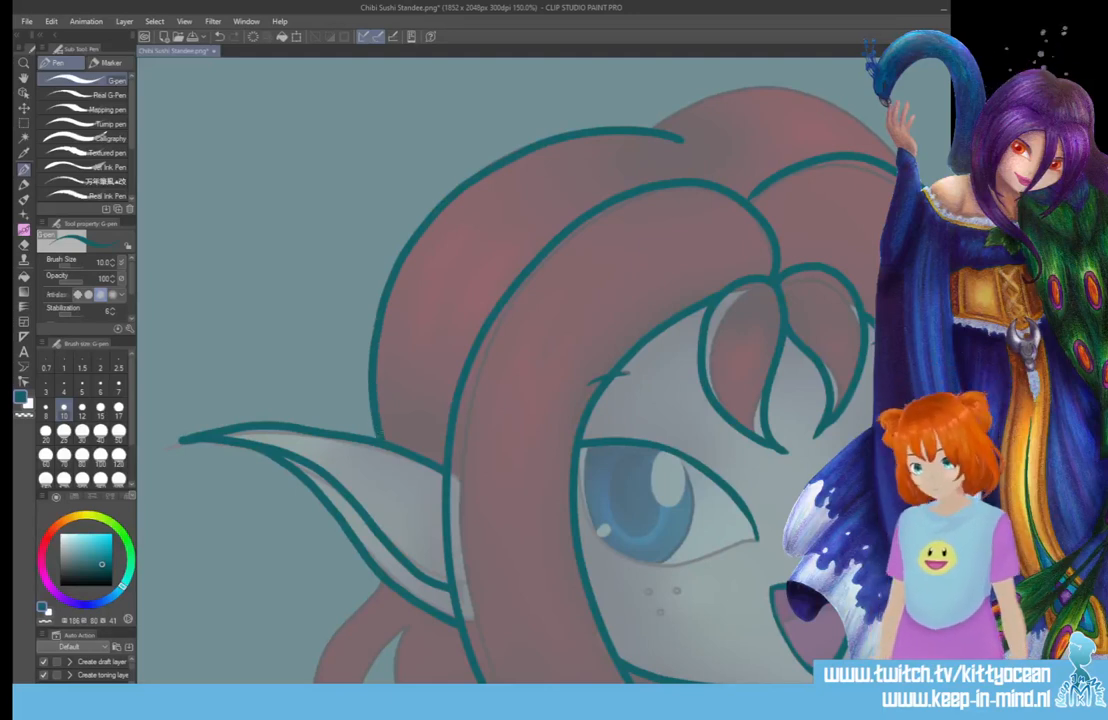
left_click_drag(608, 689, 648, 689)
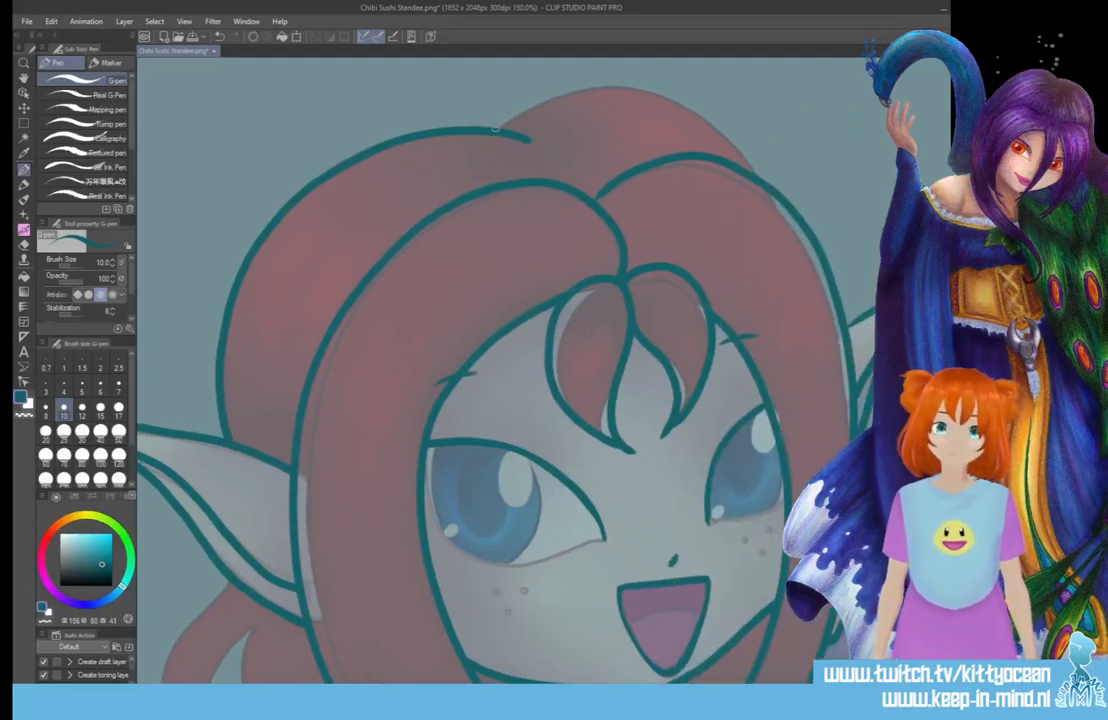
- Ink the outer outline along the crown of the hair with the G-pen at brush size 10
mouse_move(500, 130)
left_mouse_down()
mouse_move(589, 93)
mouse_move(641, 91)
mouse_move(690, 109)
mouse_move(749, 167)
mouse_move(663, 100)
mouse_move(594, 95)
mouse_move(503, 134)
left_mouse_up()
key("ctrl+z")
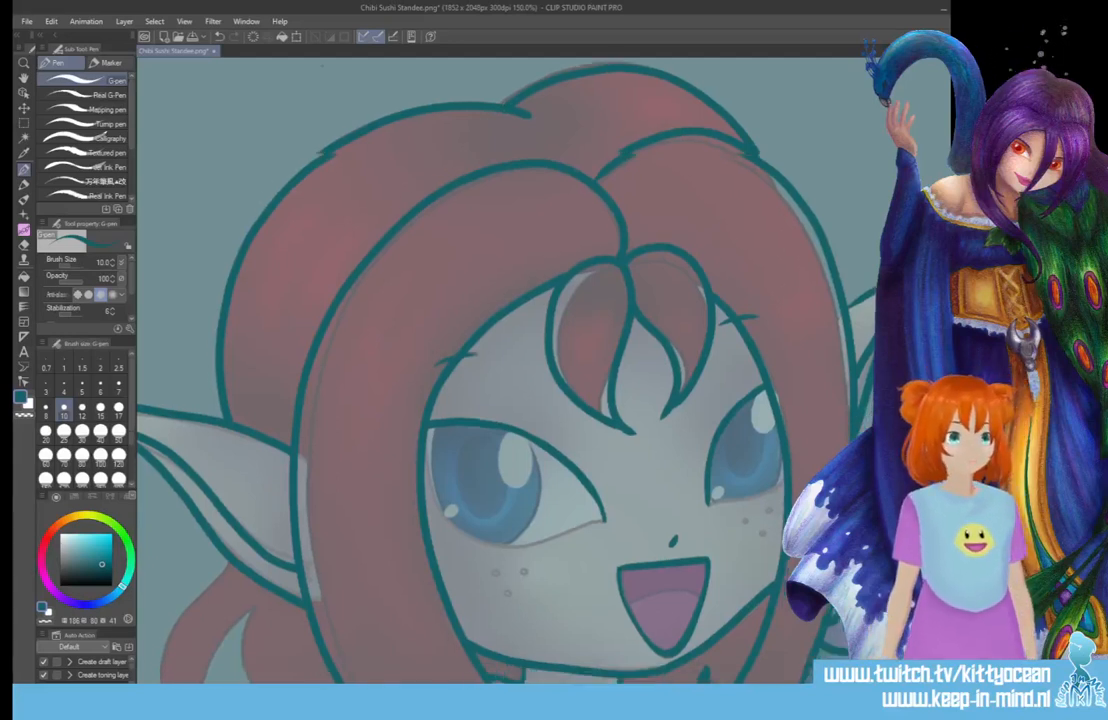
- Ink the sleeve of the character's outstretched arm, including the elbow folds and the cuff at the wrist
scroll(504, 128, "down", 5)
scroll(457, 370, "down", 2)
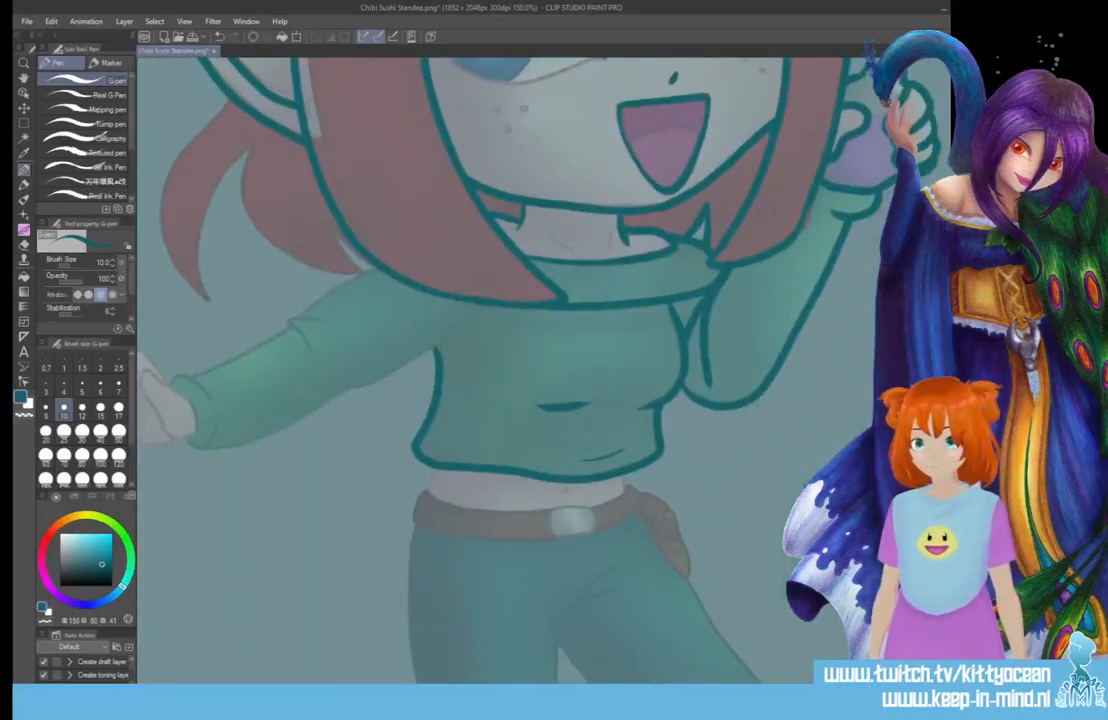
scroll(500, 370, "left", 4)
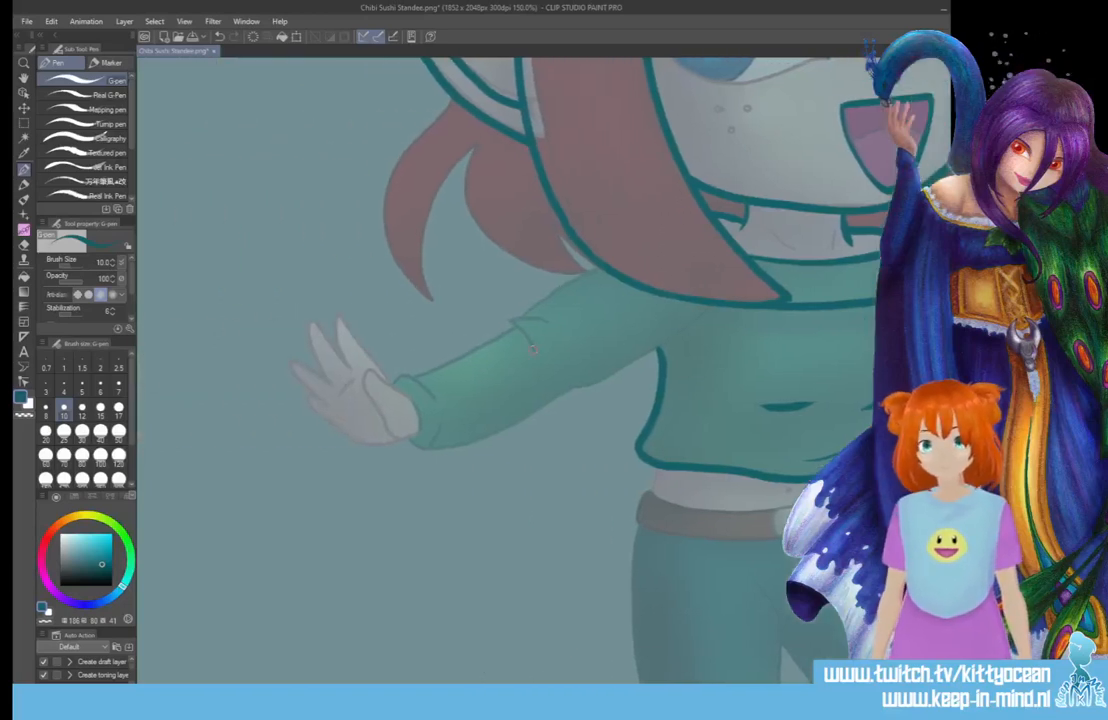
mouse_move(533, 350)
left_mouse_down()
mouse_move(527, 318)
mouse_move(553, 311)
mouse_move(603, 266)
left_mouse_up()
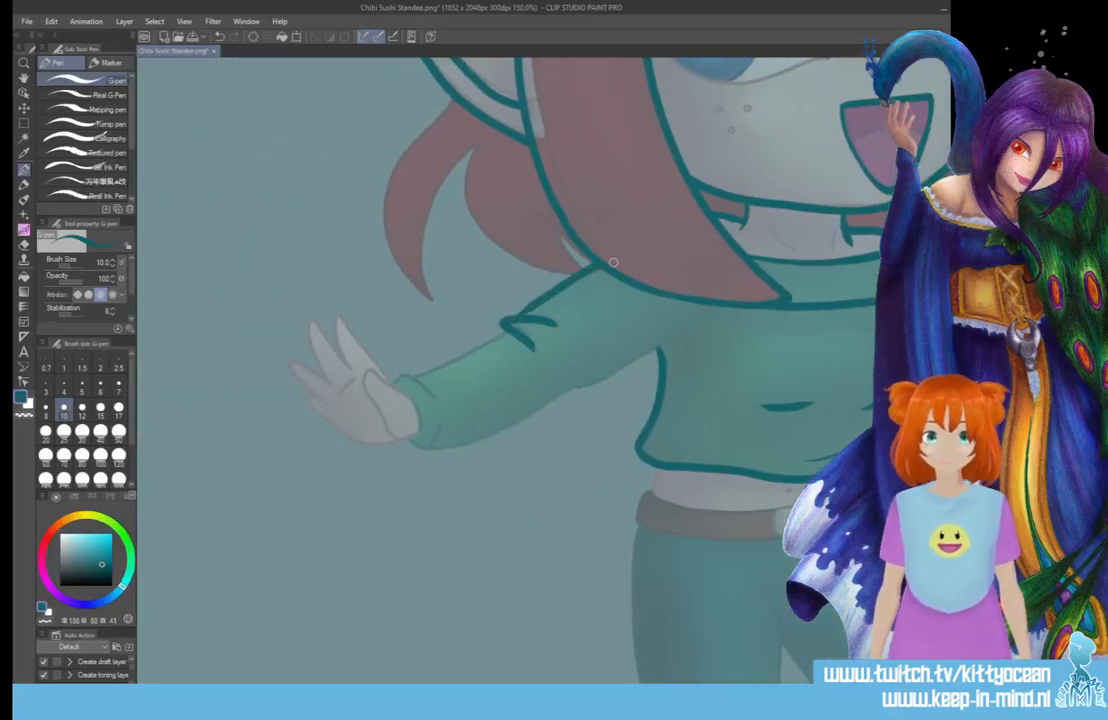
mouse_move(500, 388)
left_mouse_down()
mouse_move(590, 375)
mouse_move(716, 305)
left_mouse_up()
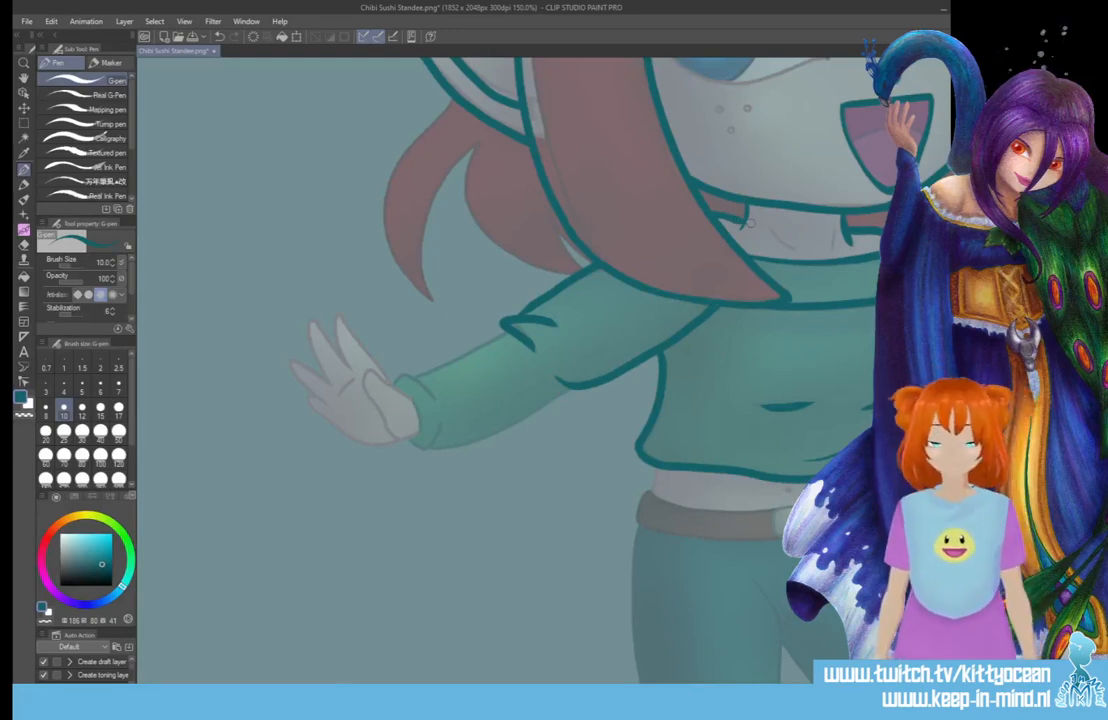
mouse_move(530, 335)
left_mouse_down()
mouse_move(423, 375)
mouse_move(432, 398)
mouse_move(394, 378)
mouse_move(417, 428)
mouse_move(407, 437)
mouse_move(446, 424)
left_mouse_up()
mouse_move(370, 386)
left_mouse_down()
mouse_move(445, 366)
mouse_move(494, 330)
left_mouse_up()
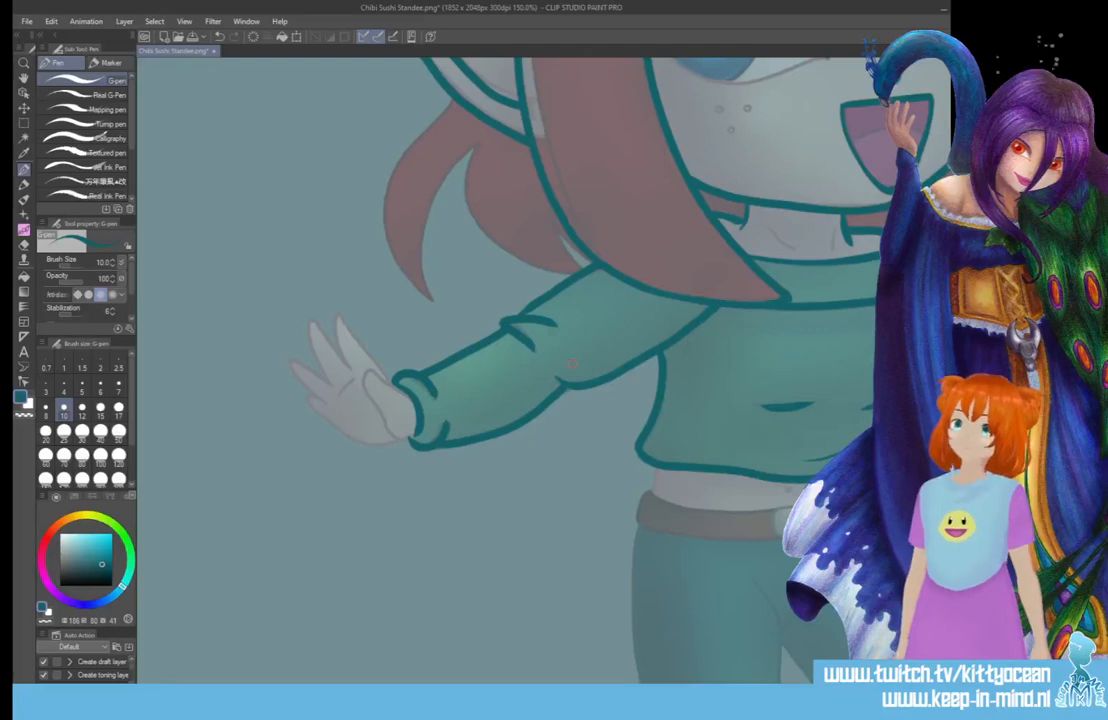
key("ctrl+z")
left_click_drag(372, 388, 502, 333)
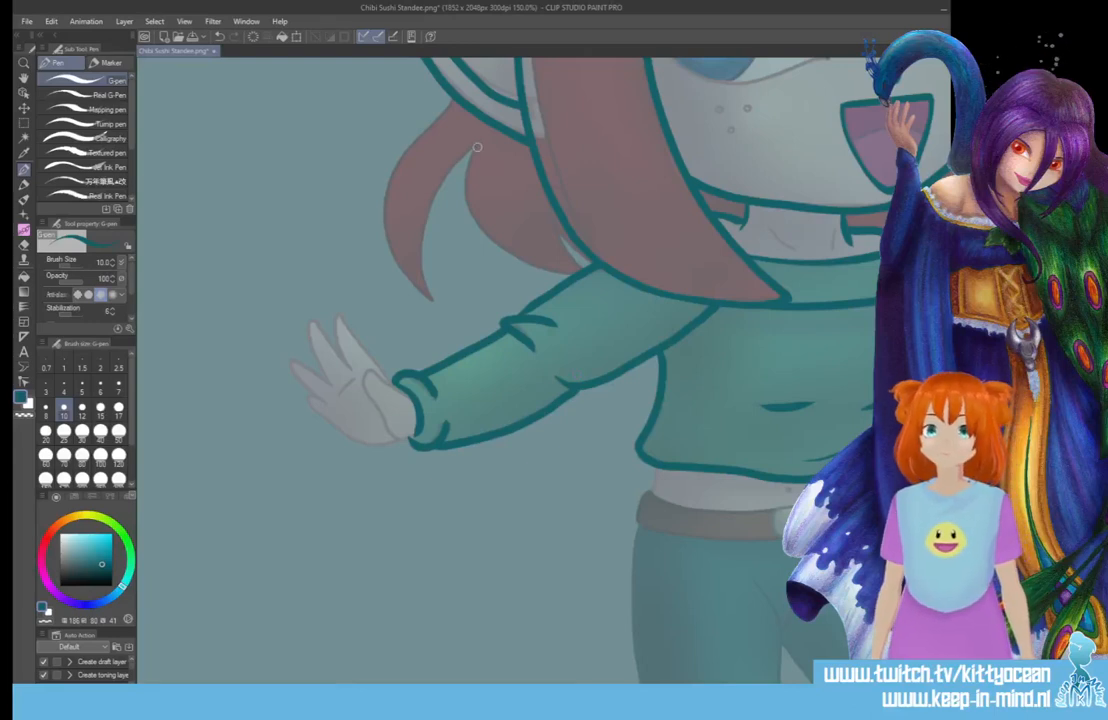
- Ink the two loose hair strands that hang behind the head above the outstretched arm
mouse_move(477, 143)
left_mouse_down()
mouse_move(460, 205)
mouse_move(550, 268)
mouse_move(581, 270)
mouse_move(559, 227)
mouse_move(592, 266)
left_mouse_up()
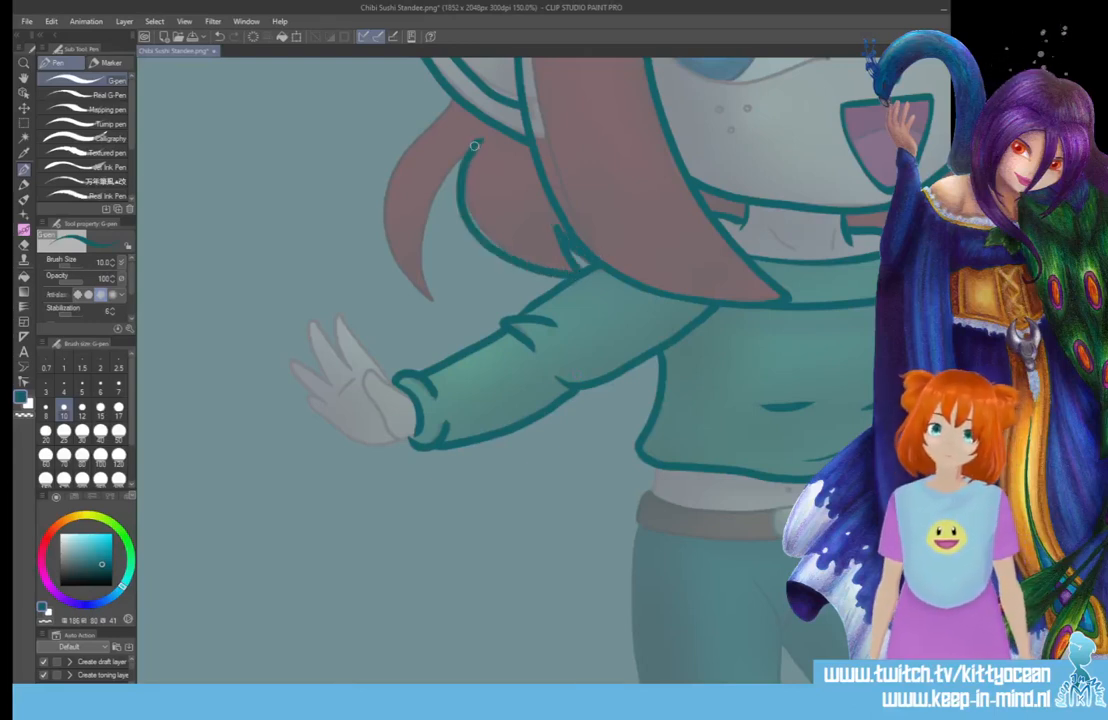
mouse_move(452, 160)
left_mouse_down()
mouse_move(423, 252)
mouse_move(432, 300)
left_mouse_up()
mouse_move(449, 103)
left_mouse_down()
mouse_move(388, 182)
mouse_move(390, 257)
mouse_move(433, 298)
left_mouse_up()
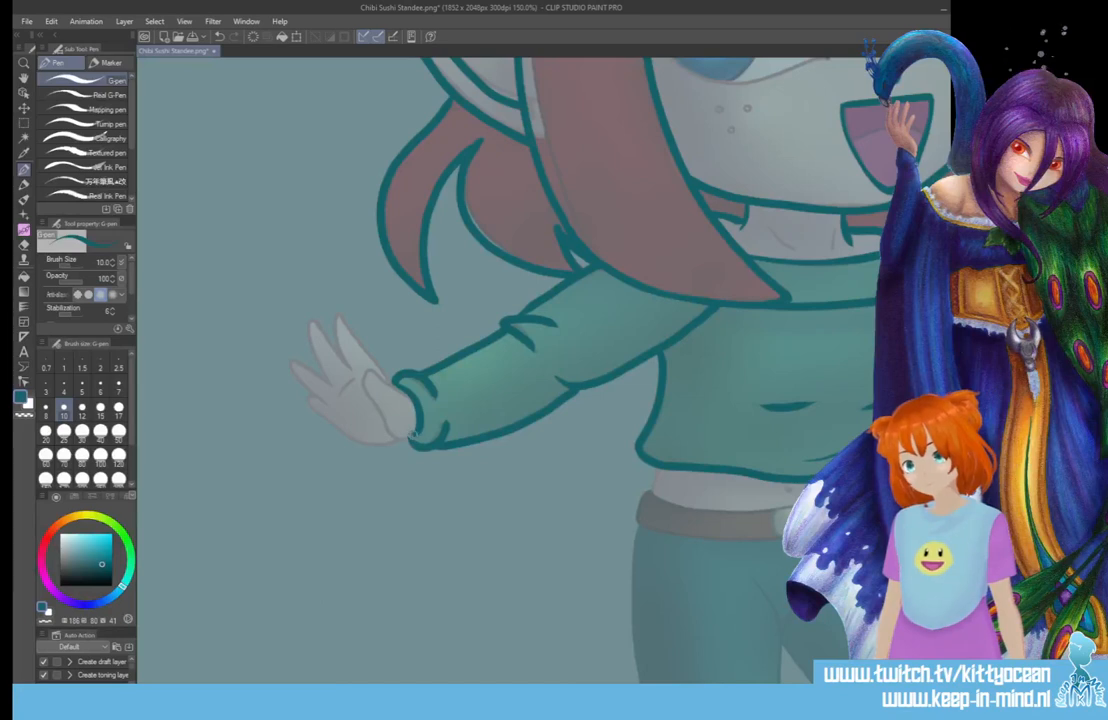
- Ink the open hand of the outstretched arm, with its fingers, thumb and palm crease
mouse_move(413, 436)
left_mouse_down()
mouse_move(361, 385)
mouse_move(368, 372)
mouse_move(404, 391)
mouse_move(401, 375)
mouse_move(378, 369)
mouse_move(344, 315)
mouse_move(335, 317)
mouse_move(355, 367)
mouse_move(298, 358)
mouse_move(321, 398)
left_mouse_up()
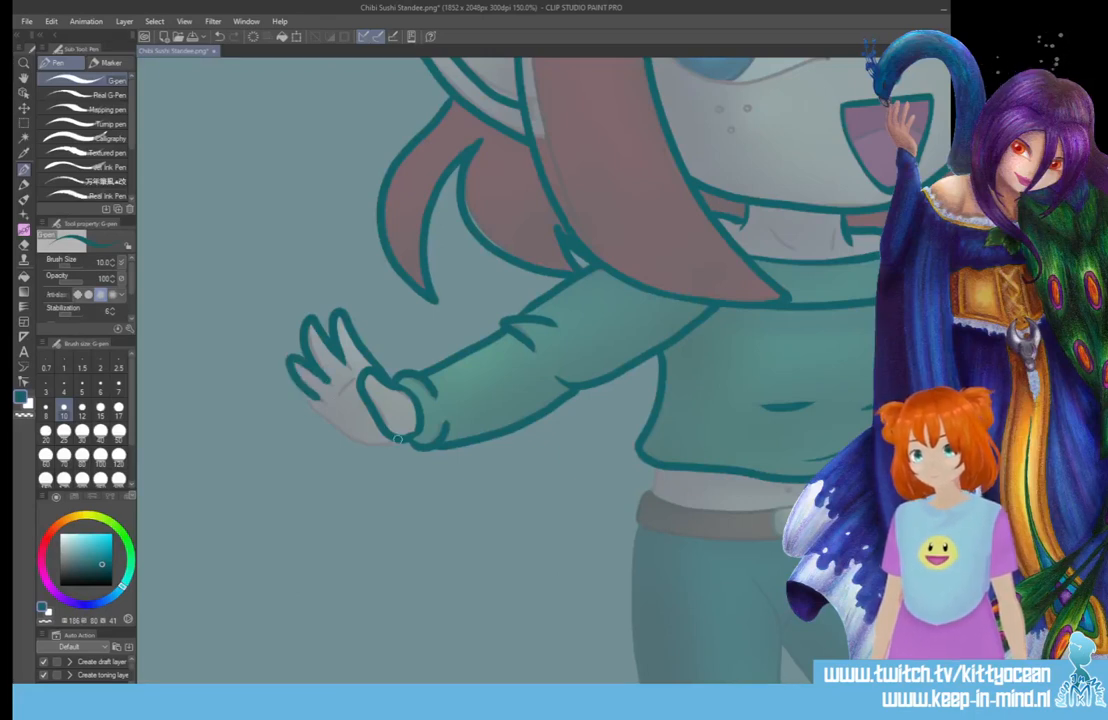
mouse_move(397, 439)
left_mouse_down()
mouse_move(340, 422)
mouse_move(307, 392)
mouse_move(297, 360)
left_mouse_up()
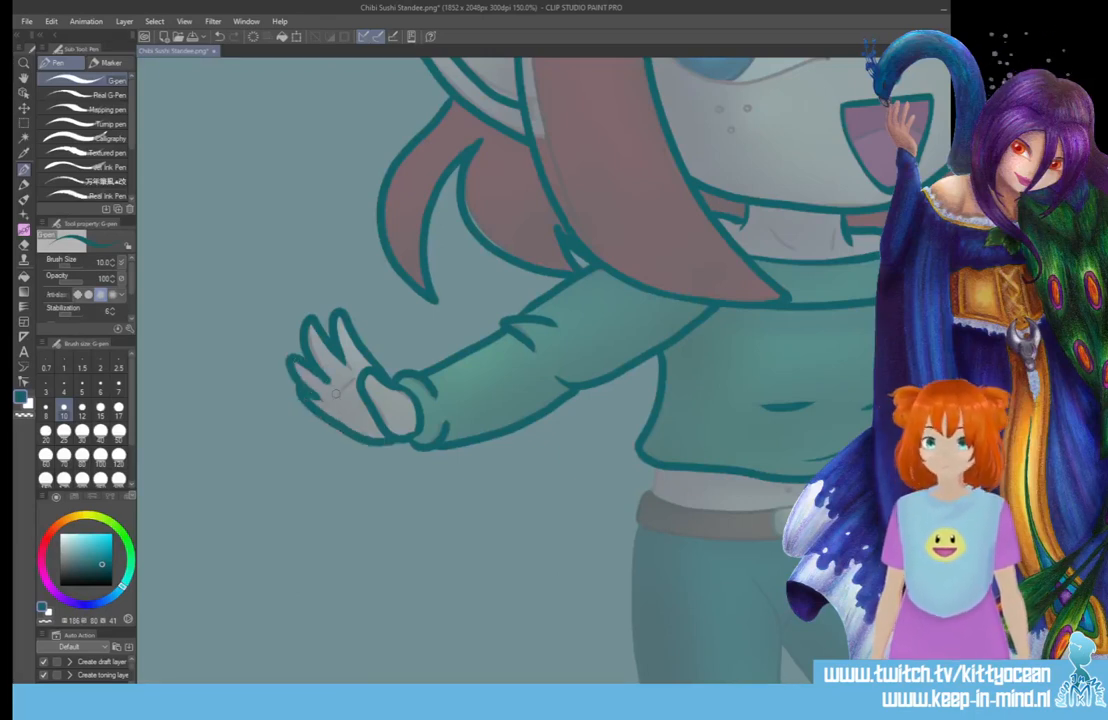
left_click_drag(337, 395, 353, 379)
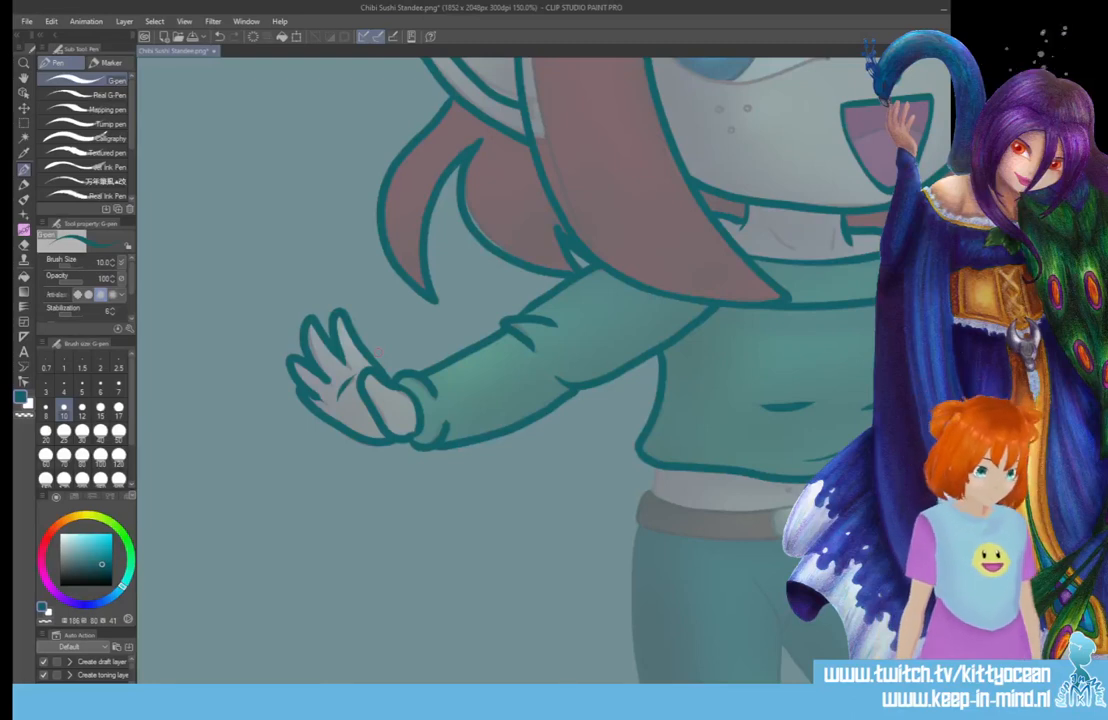
- Ink the bare waist and the belt with its buckle and the small pouch hanging at the hip
scroll(500, 370, "right", 5)
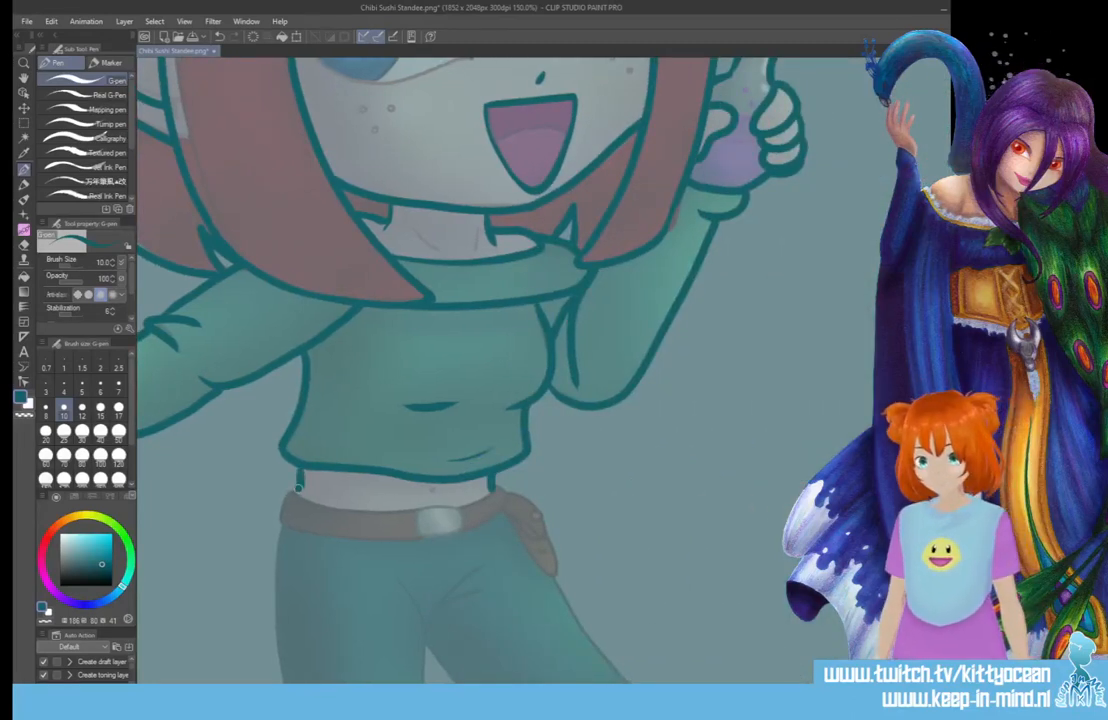
scroll(500, 370, "down", 4)
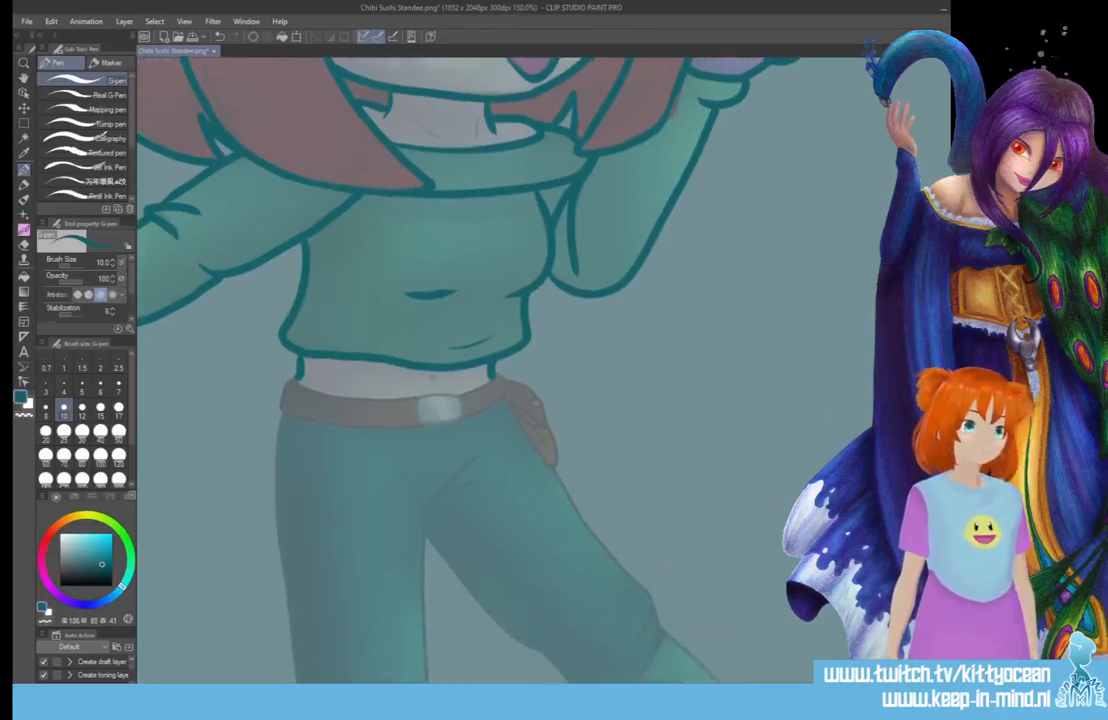
mouse_move(462, 314)
left_mouse_down()
mouse_move(428, 294)
mouse_move(411, 322)
mouse_move(455, 328)
mouse_move(465, 298)
left_mouse_up()
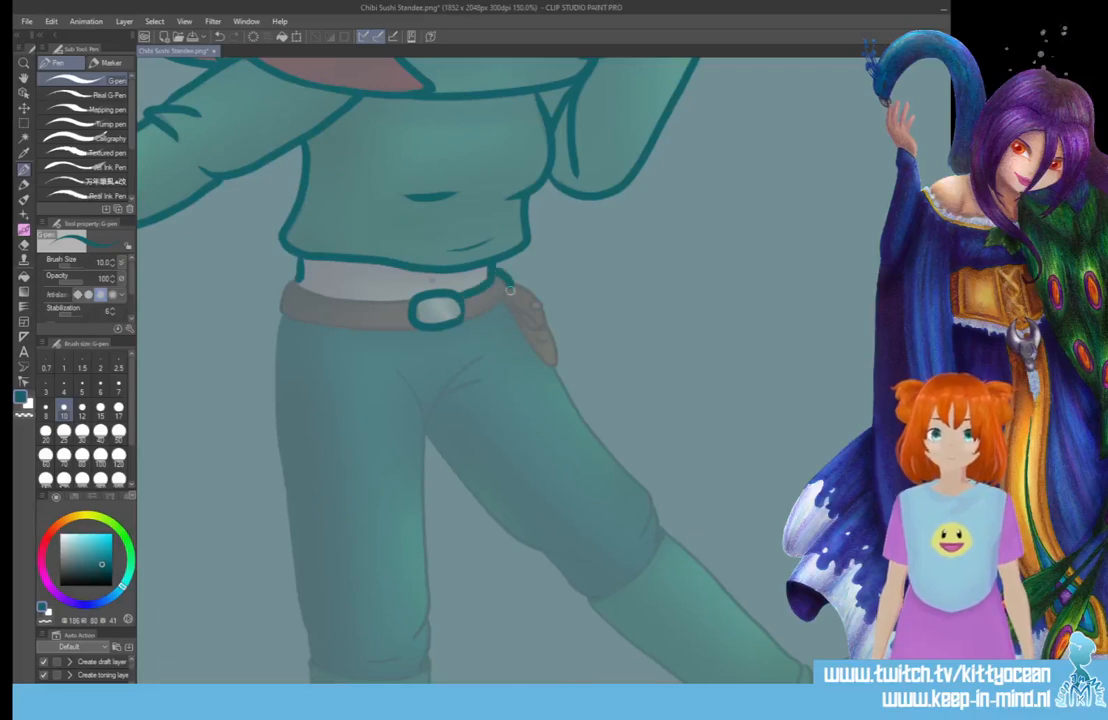
mouse_move(300, 265)
left_mouse_down()
mouse_move(279, 310)
mouse_move(304, 319)
mouse_move(418, 318)
left_mouse_up()
key("ctrl+z")
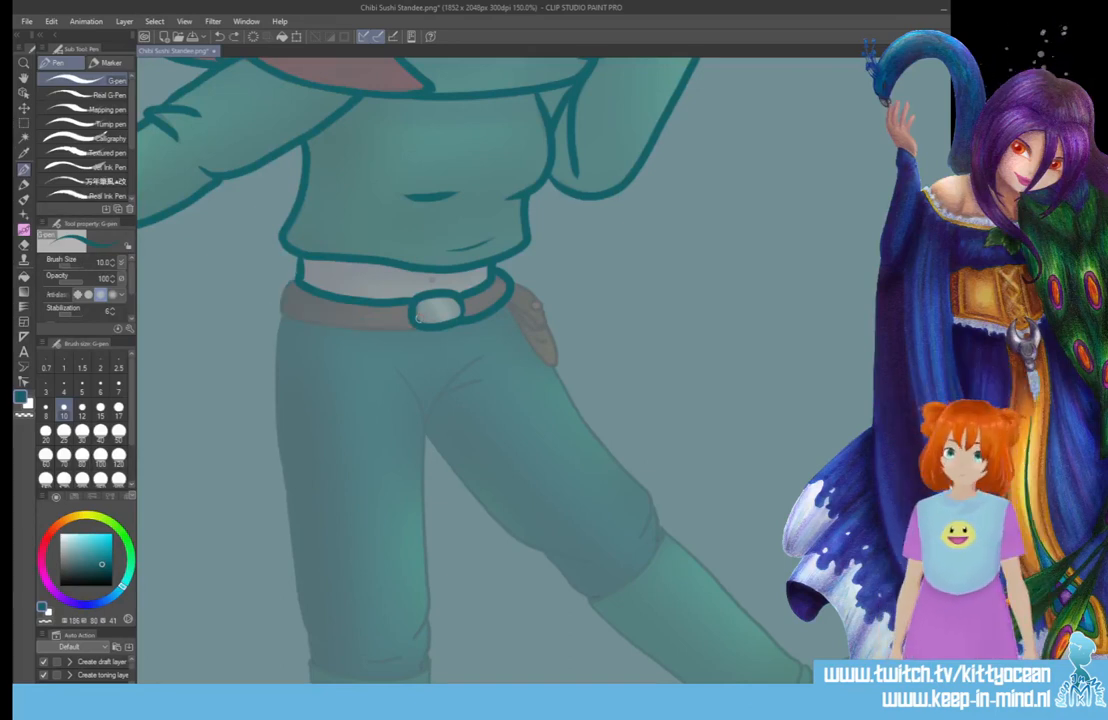
mouse_move(299, 265)
left_mouse_down()
mouse_move(276, 306)
mouse_move(288, 317)
mouse_move(422, 327)
left_mouse_up()
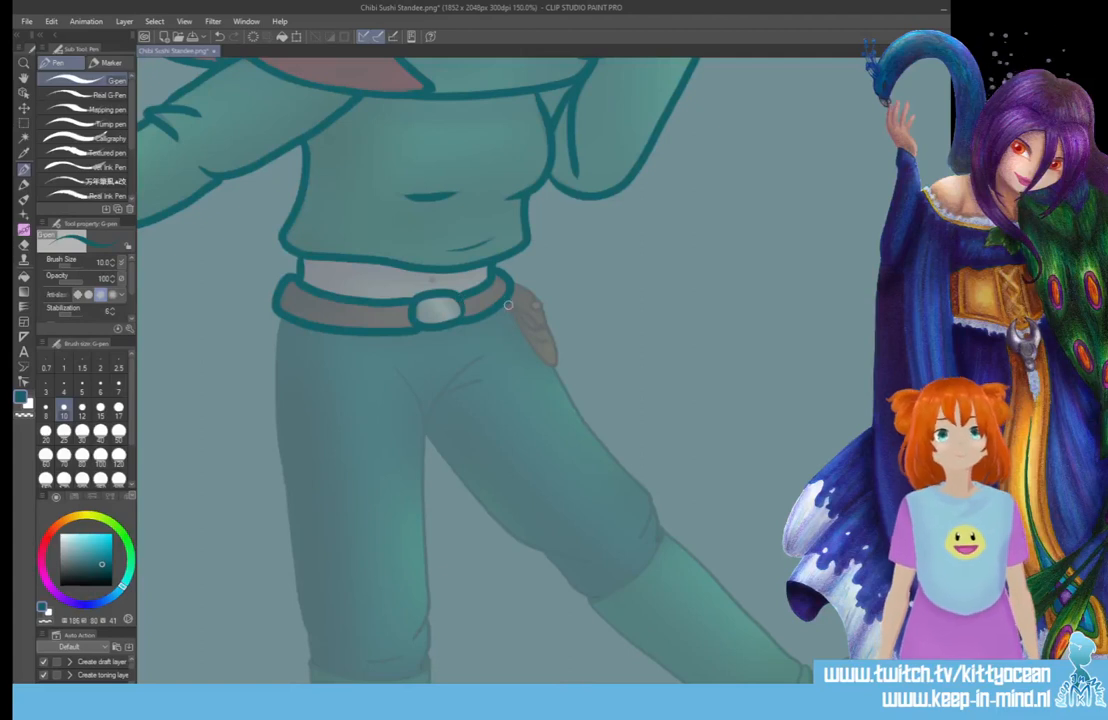
left_click_drag(507, 301, 547, 327)
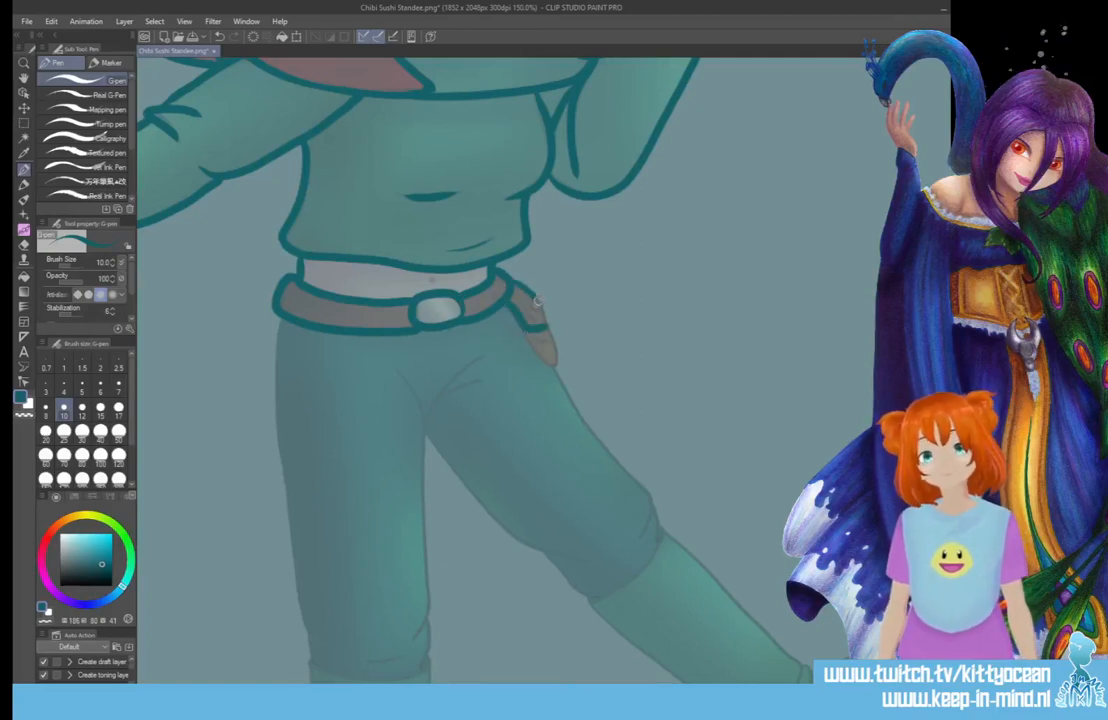
mouse_move(535, 298)
left_mouse_down()
mouse_move(541, 362)
mouse_move(559, 362)
left_mouse_up()
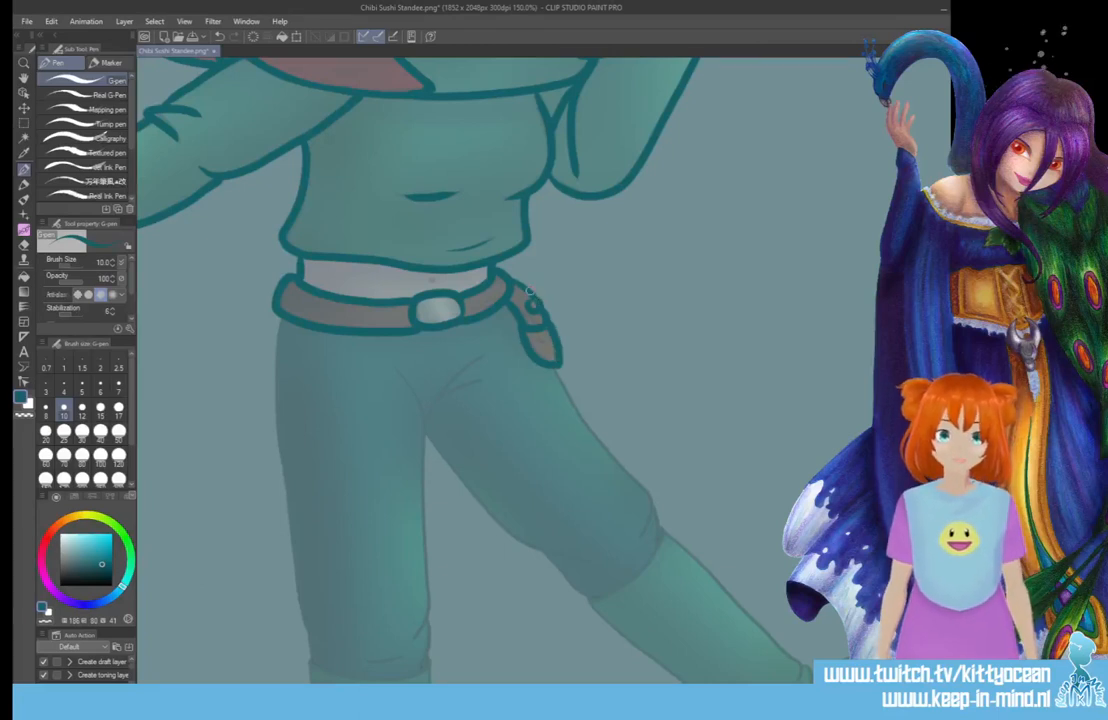
- Ink both sides of the standing leg's trouser, including the gathered folds near the knee
scroll(490, 370, "down", 4)
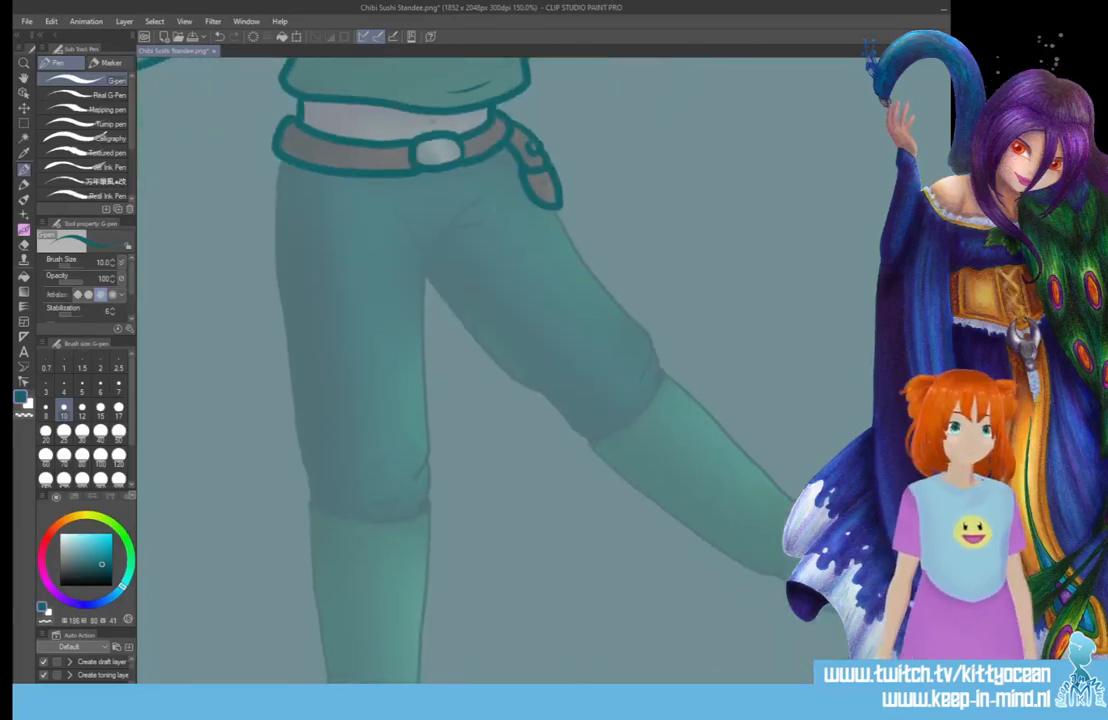
mouse_move(401, 212)
left_mouse_down()
mouse_move(420, 262)
mouse_move(424, 400)
mouse_move(410, 471)
mouse_move(435, 478)
mouse_move(415, 506)
left_mouse_up()
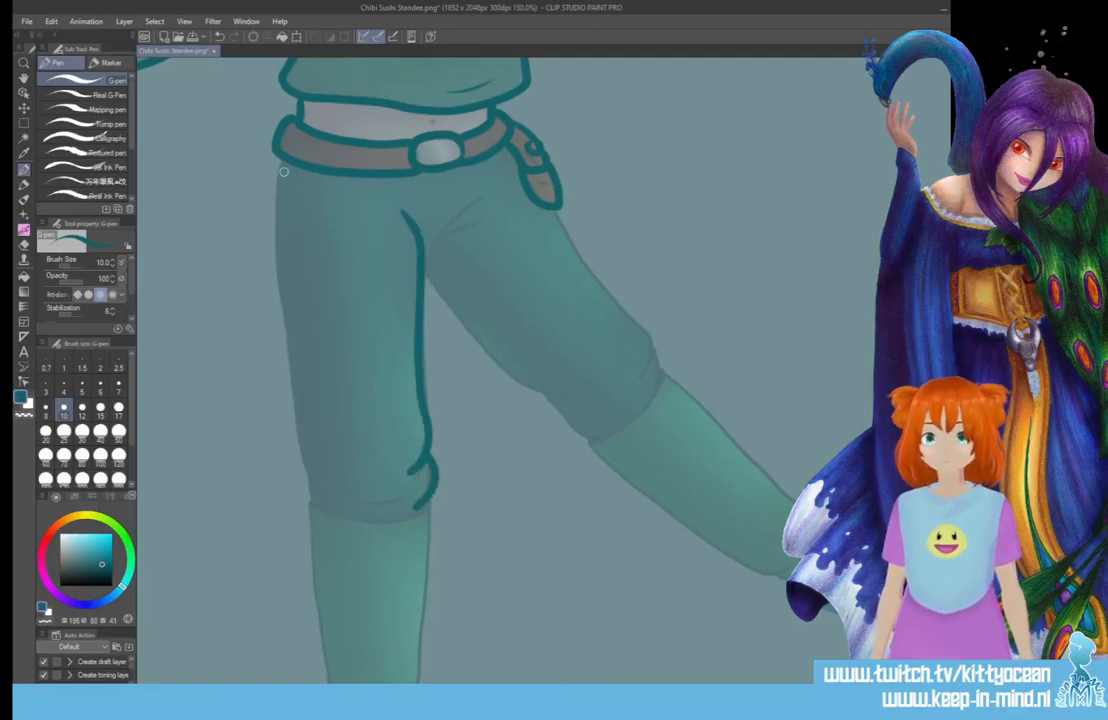
mouse_move(278, 176)
left_mouse_down()
mouse_move(286, 320)
mouse_move(309, 465)
mouse_move(322, 480)
mouse_move(313, 502)
mouse_move(370, 507)
mouse_move(423, 473)
left_mouse_up()
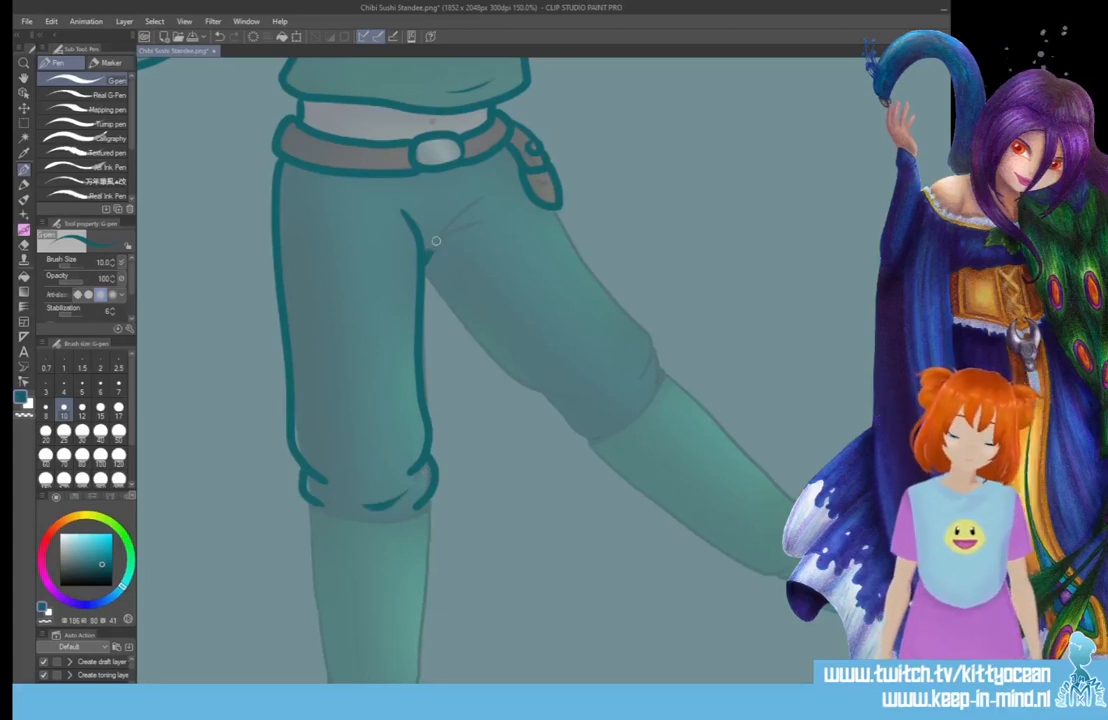
- Ink the kicked-out leg's trouser, with the crotch creases and the folds around the knee
left_click_drag(424, 244, 462, 215)
left_click_drag(553, 206, 648, 382)
mouse_move(424, 276)
left_mouse_down()
mouse_move(505, 379)
mouse_move(596, 391)
mouse_move(534, 398)
mouse_move(591, 406)
mouse_move(577, 433)
mouse_move(613, 420)
left_mouse_up()
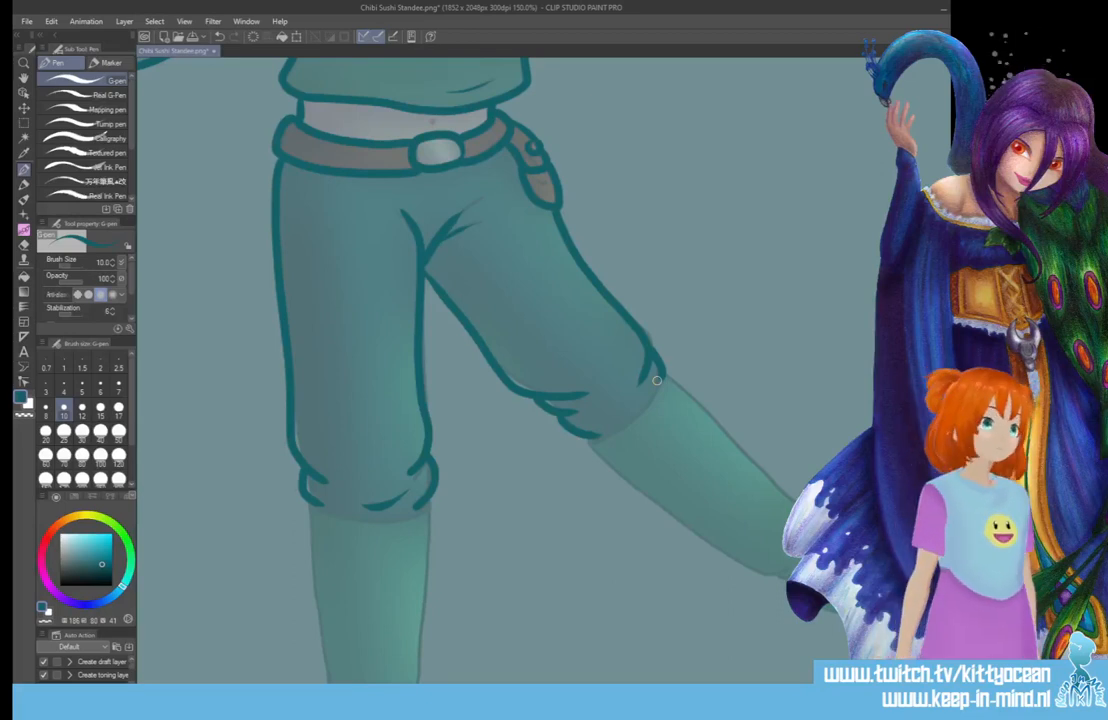
- Ink the lower edge of the standing leg's trouser and the boot shaft with its ankle folds
scroll(657, 380, "down", 5)
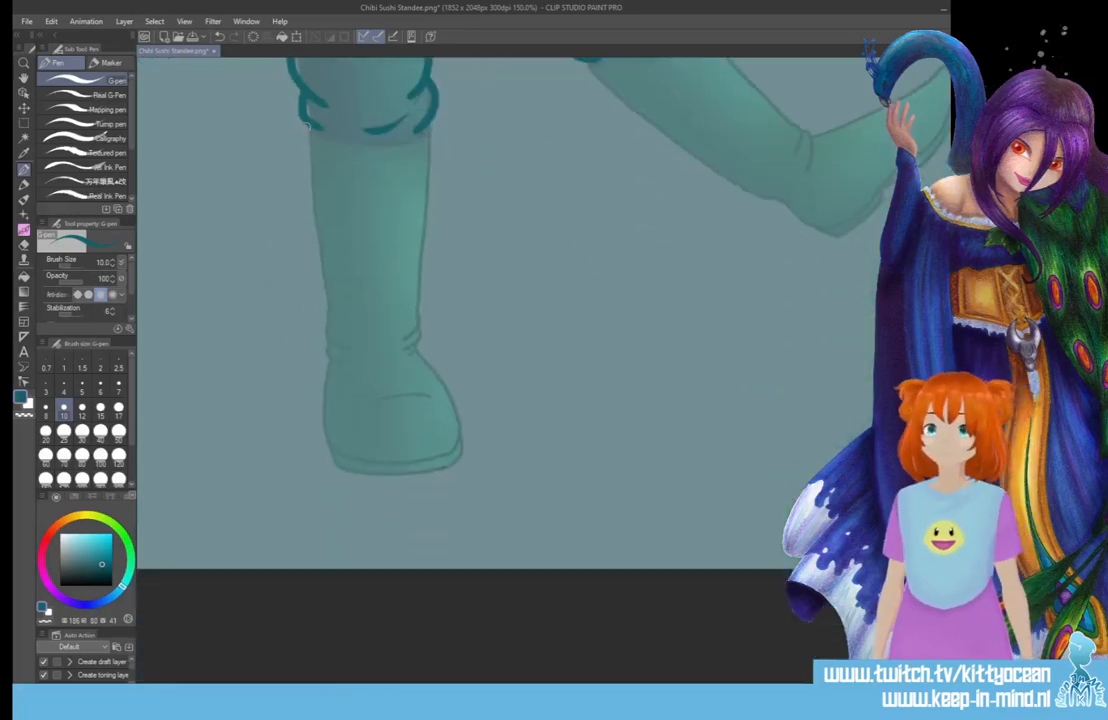
mouse_move(307, 124)
left_mouse_down()
mouse_move(340, 144)
mouse_move(424, 118)
left_mouse_up()
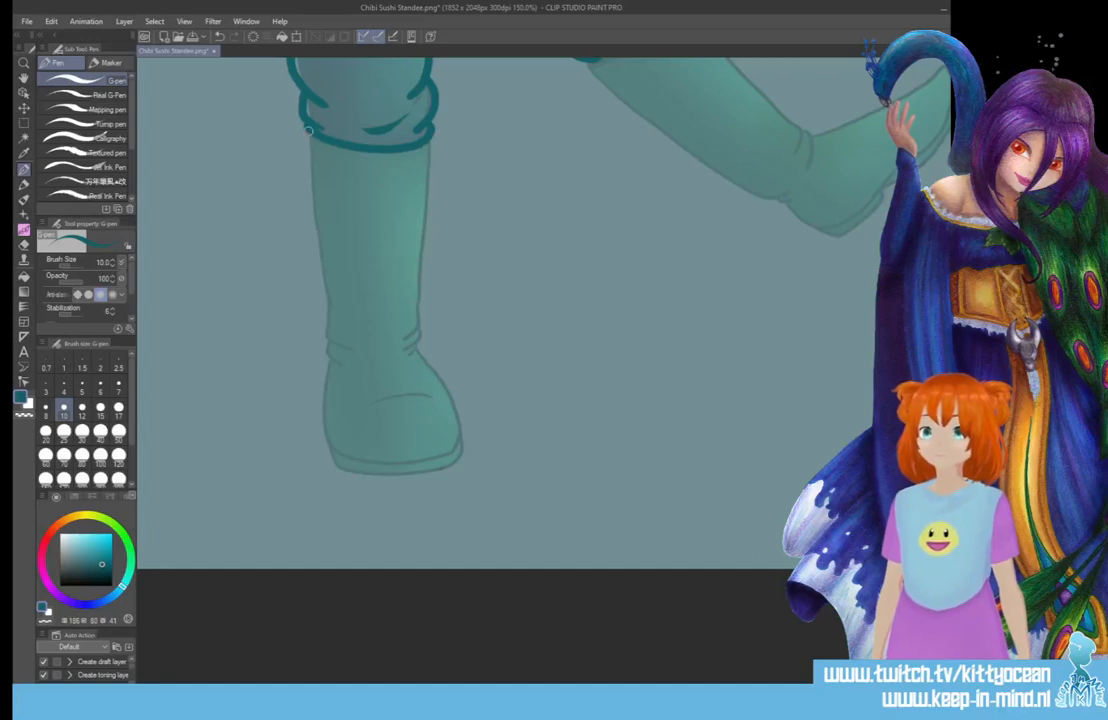
mouse_move(308, 130)
left_mouse_down()
mouse_move(319, 330)
mouse_move(362, 348)
left_mouse_up()
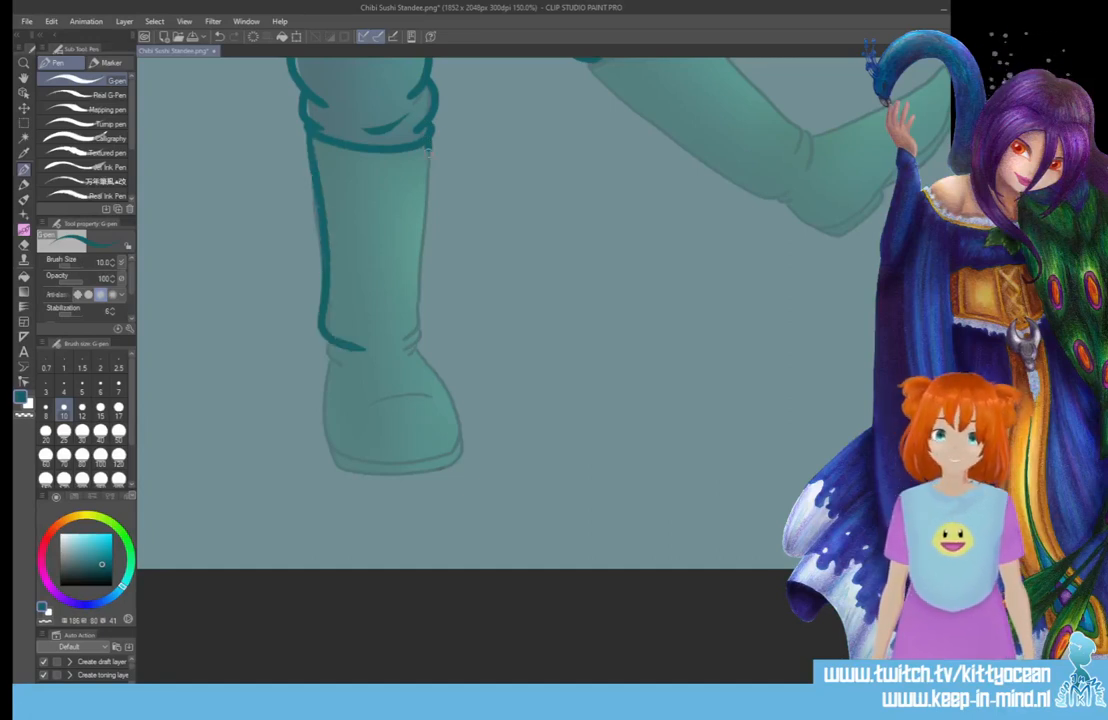
mouse_move(427, 150)
left_mouse_down()
mouse_move(415, 302)
mouse_move(398, 350)
left_mouse_up()
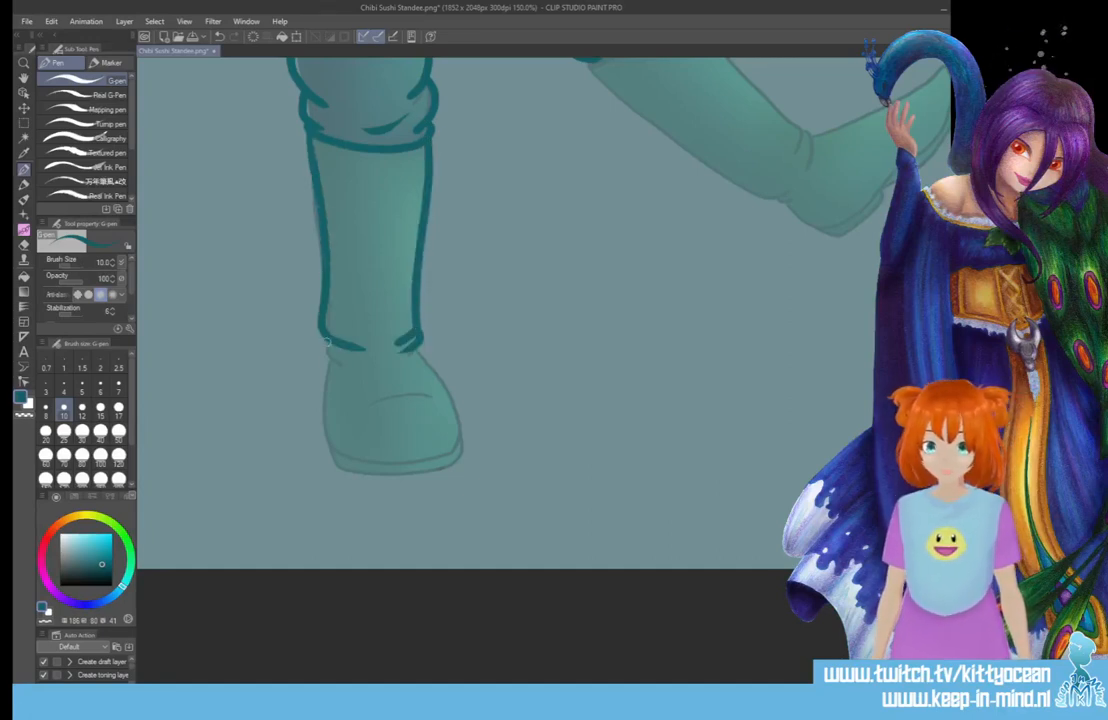
left_click_drag(326, 343, 346, 360)
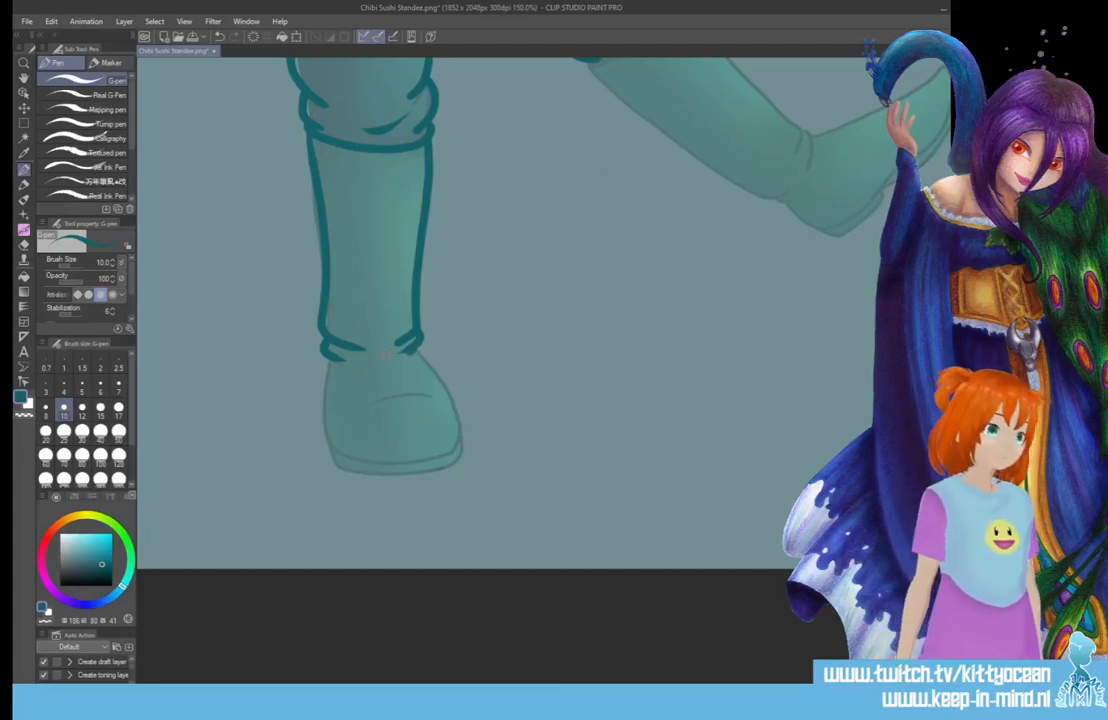
- Ink the foot of the standing leg's boot, adding the sole line and the crease across the toe
mouse_move(324, 358)
left_mouse_down()
mouse_move(319, 429)
mouse_move(343, 469)
mouse_move(427, 473)
mouse_move(460, 462)
left_mouse_up()
mouse_move(410, 348)
left_mouse_down()
mouse_move(457, 409)
mouse_move(460, 458)
left_mouse_up()
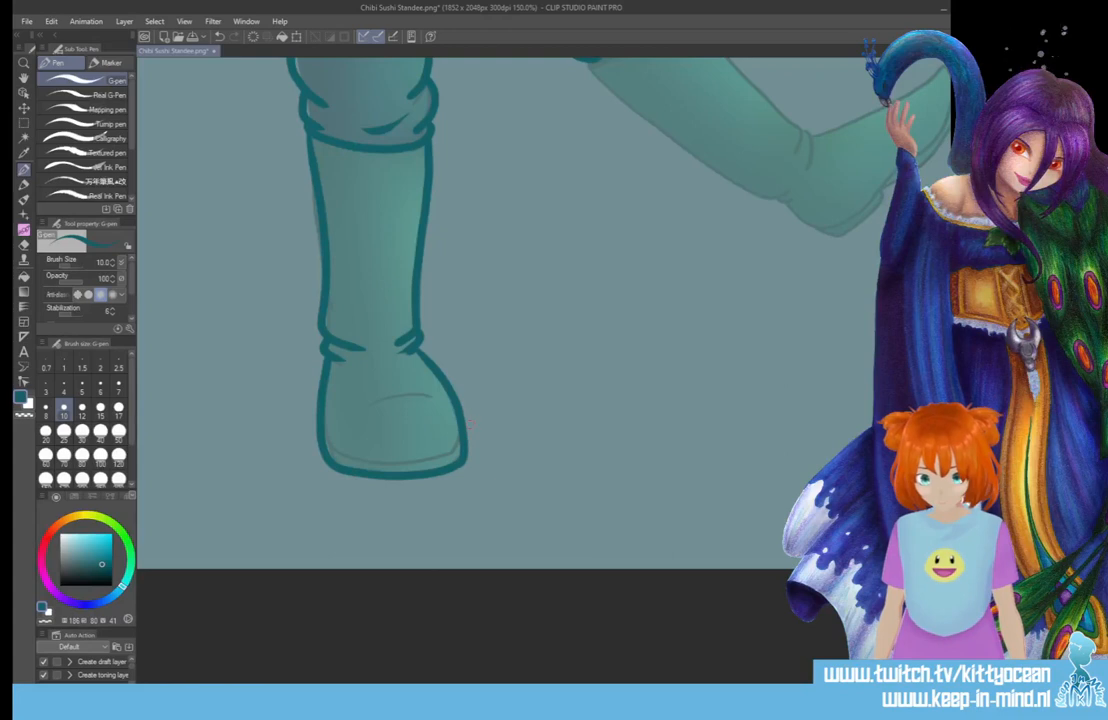
mouse_move(328, 442)
left_mouse_down()
mouse_move(356, 456)
mouse_move(430, 451)
left_mouse_up()
left_click_drag(367, 407, 435, 397)
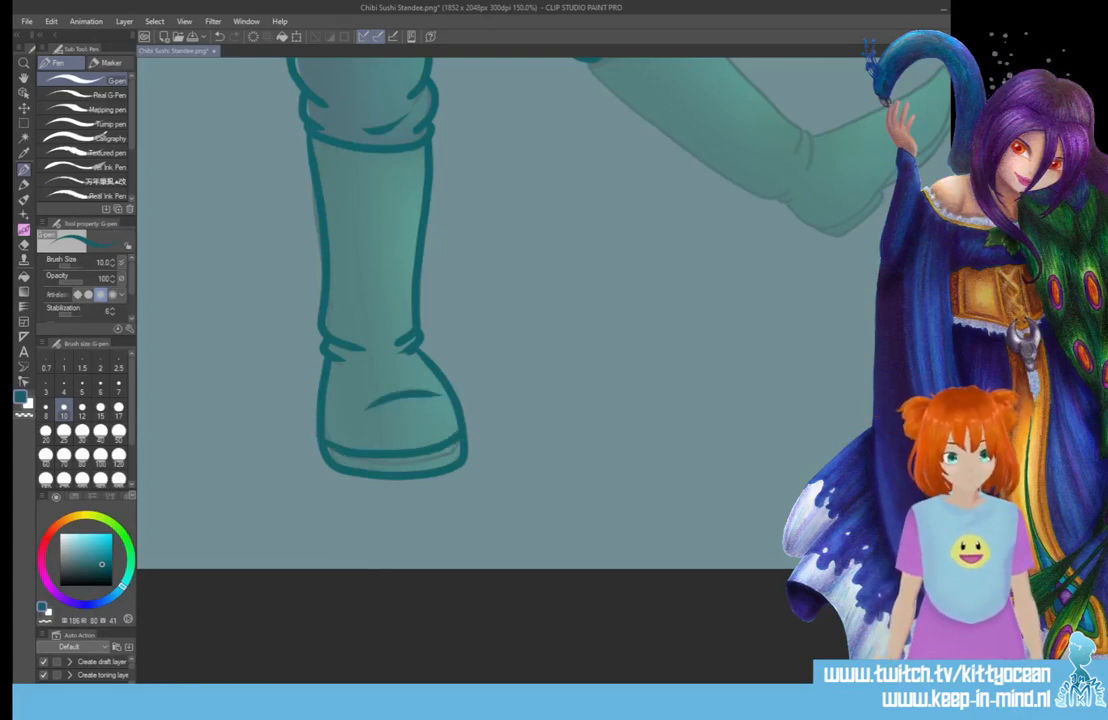
- Open the image FYE1V2B.png with the group of chibi characters
left_click_drag(632, 689, 660, 689)
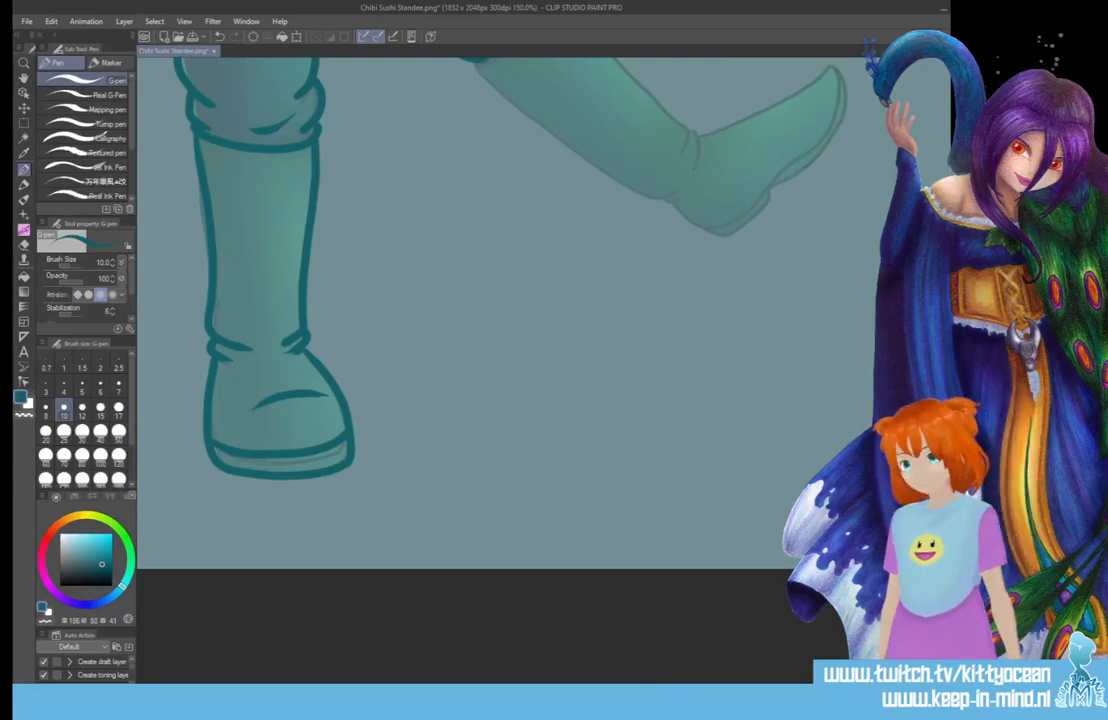
left_click(423, 655)
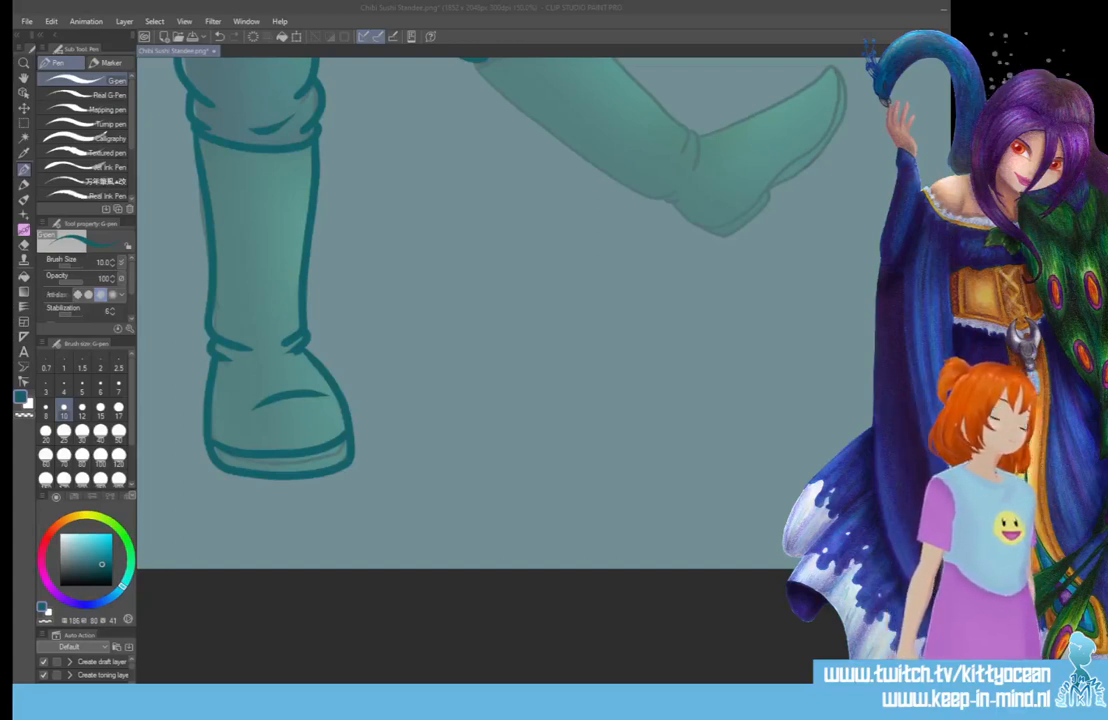
double_click(668, 411)
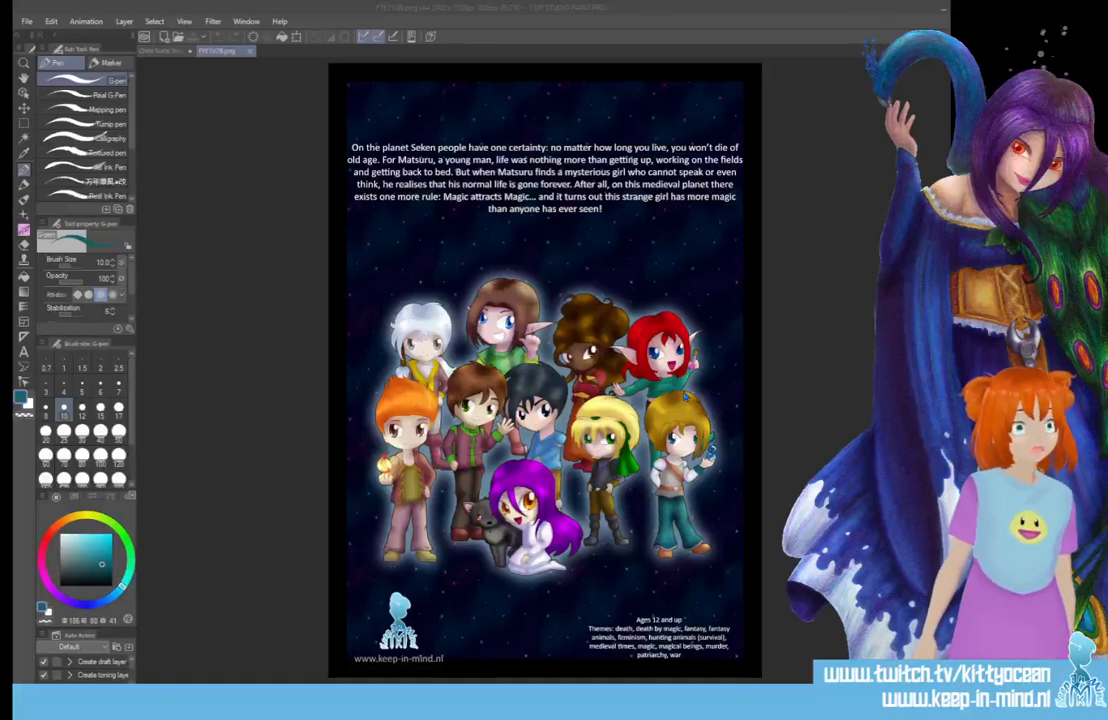
- Draw pointing arrows above the curly dark-haired character and the brown-haired elf in the back row
left_click_drag(620, 262, 596, 321)
left_click_drag(592, 298, 622, 299)
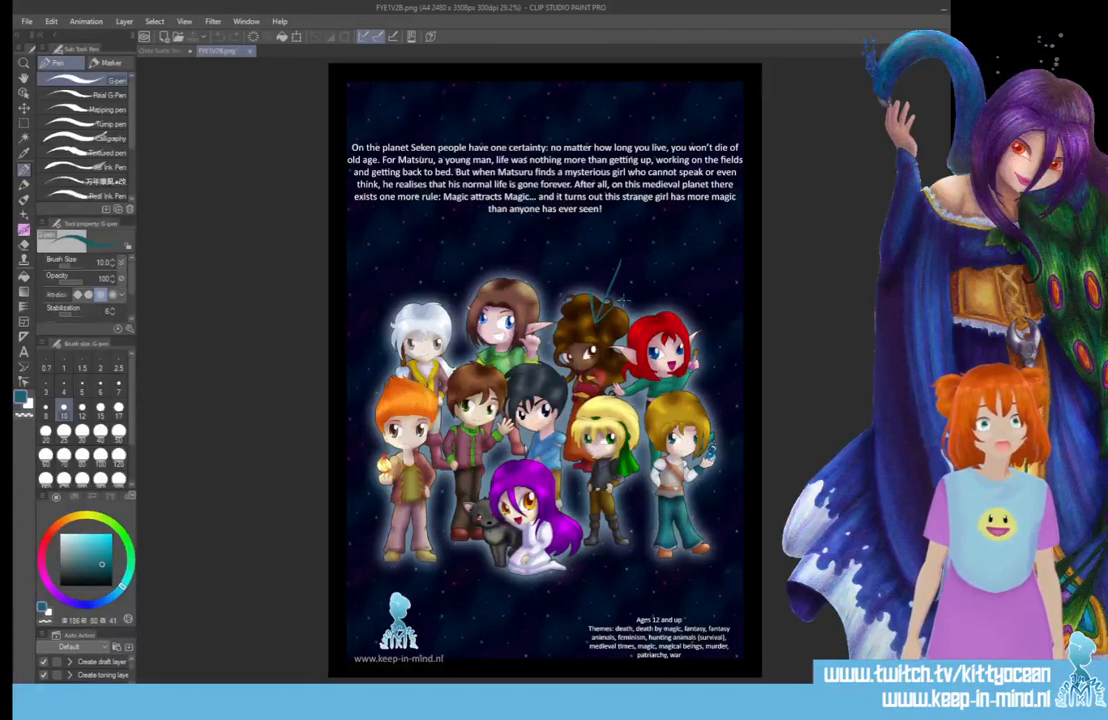
left_click_drag(518, 245, 507, 289)
left_click_drag(502, 279, 505, 292)
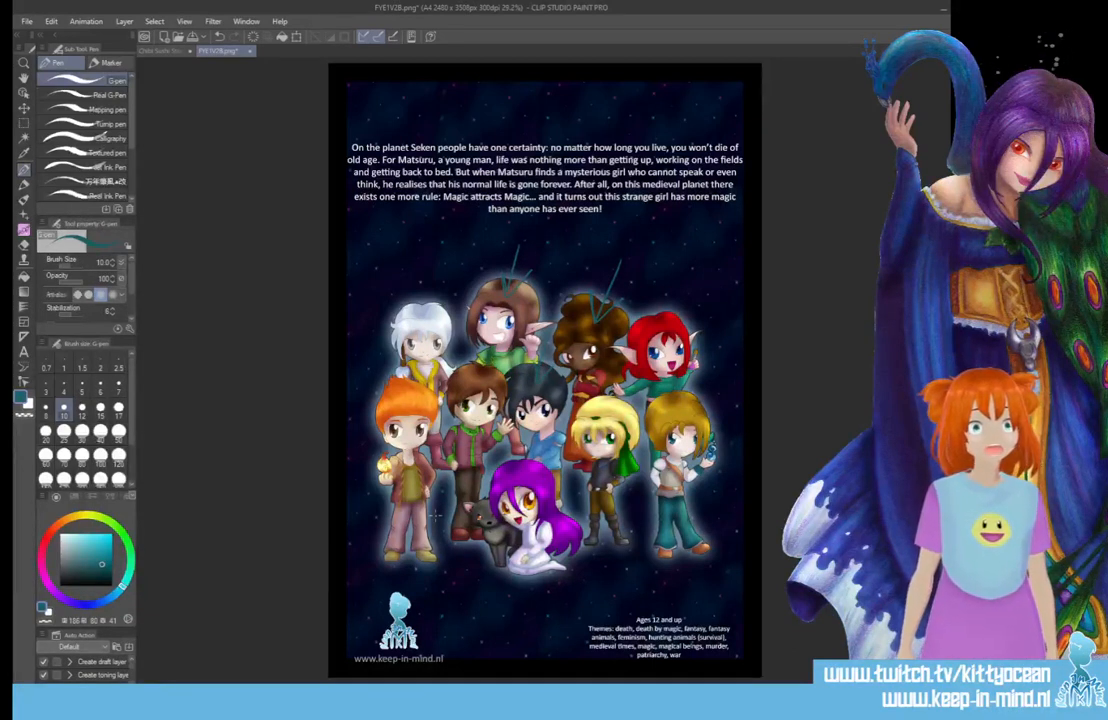
- Draw arrows beneath the black cat and the purple-haired girl, and loops around the white-haired and orange-haired characters
left_click_drag(555, 611, 548, 575)
mouse_move(466, 587)
left_mouse_down()
mouse_move(483, 568)
mouse_move(482, 577)
left_mouse_up()
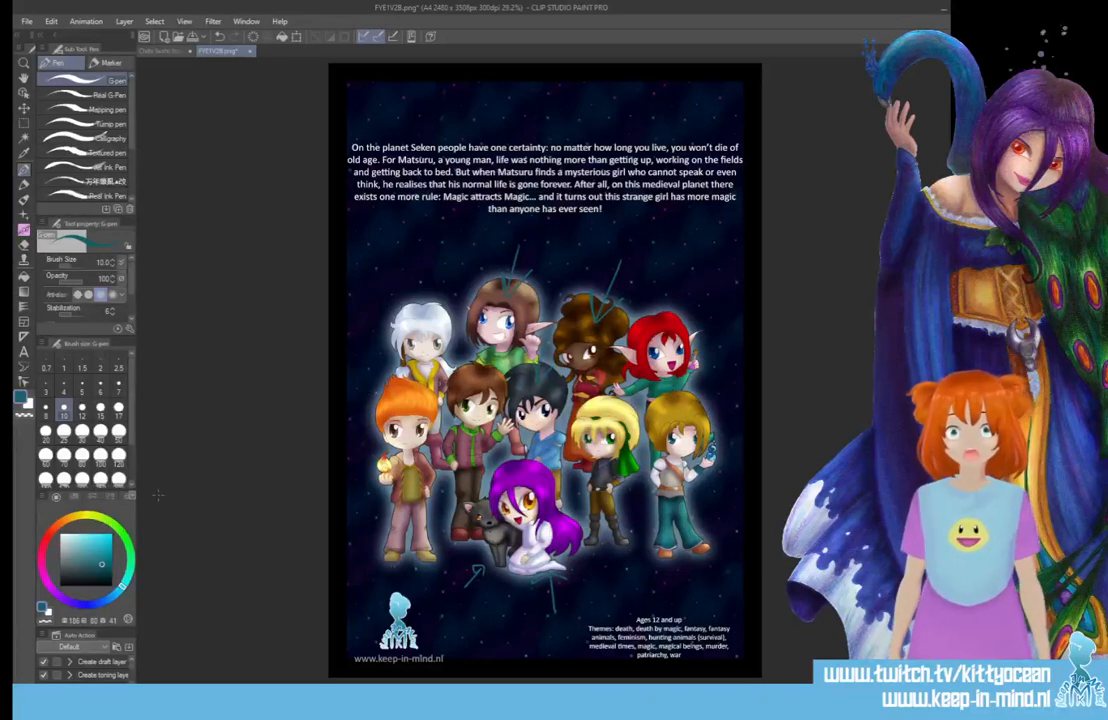
mouse_move(398, 368)
left_mouse_down()
mouse_move(362, 563)
mouse_move(414, 404)
left_mouse_up()
left_click_drag(393, 313, 414, 297)
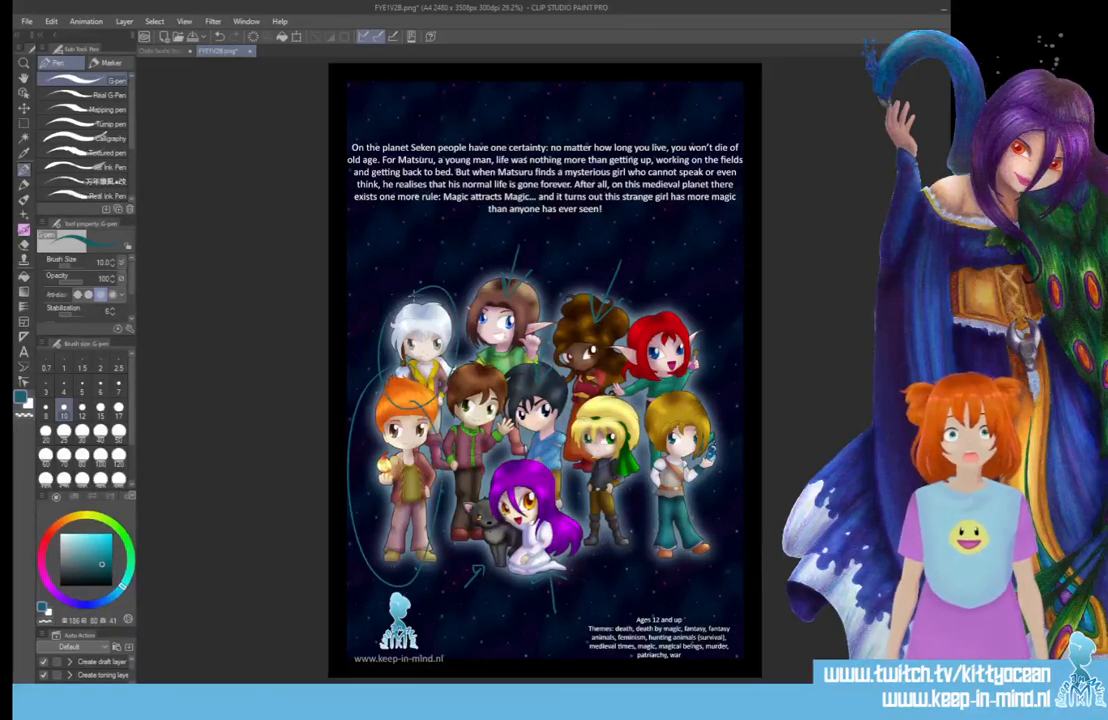
- Loop the two blond characters in the front row, and close FYE1V2B.png without saving the marks
left_click_drag(570, 420, 632, 505)
mouse_move(668, 390)
left_mouse_down()
mouse_move(690, 568)
mouse_move(680, 386)
left_mouse_up()
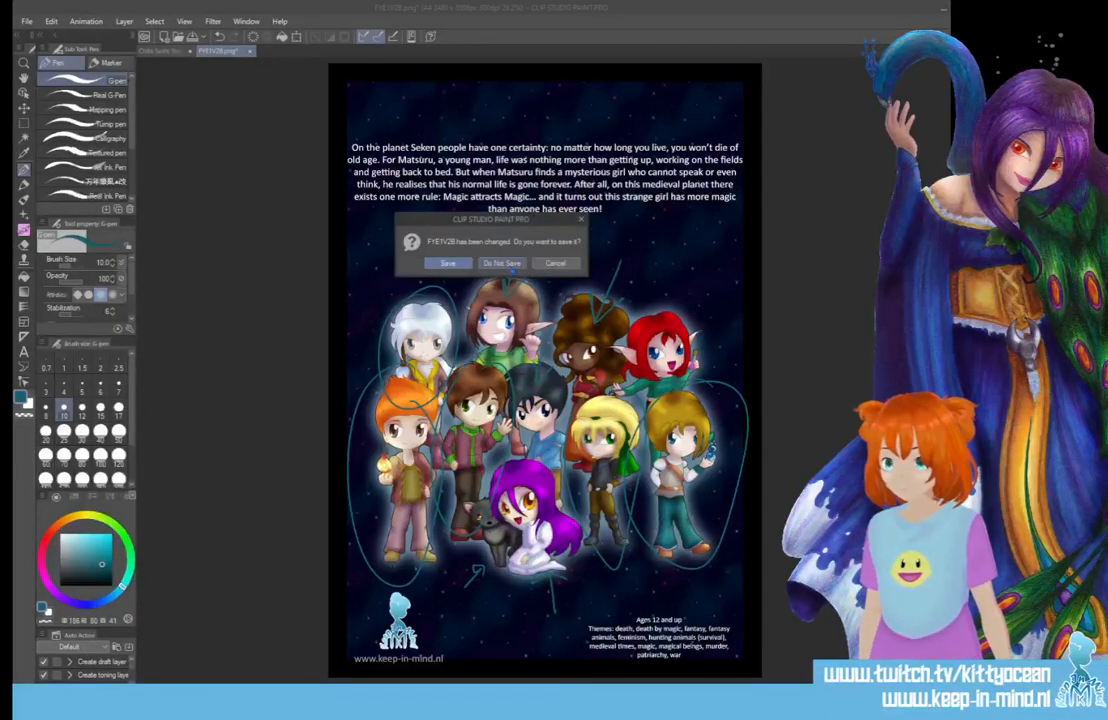
left_click(506, 264)
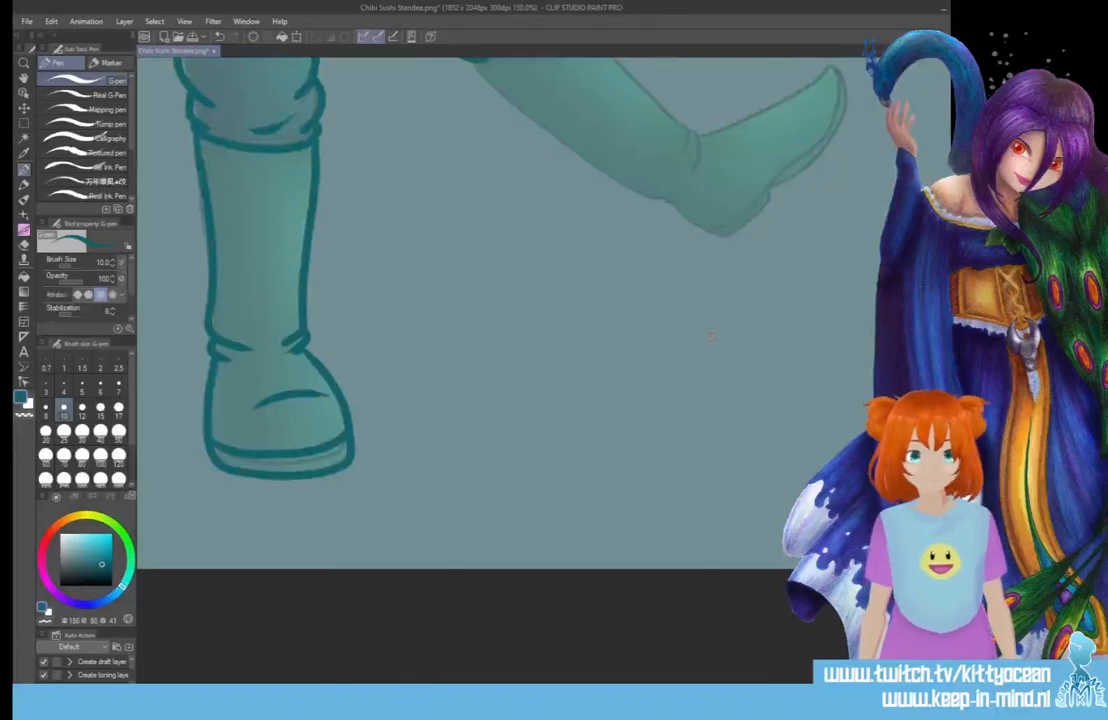
- Ink the trouser hem of the raised leg and both sides of its boot shaft, including the ankle folds
scroll(711, 337, "up", 5)
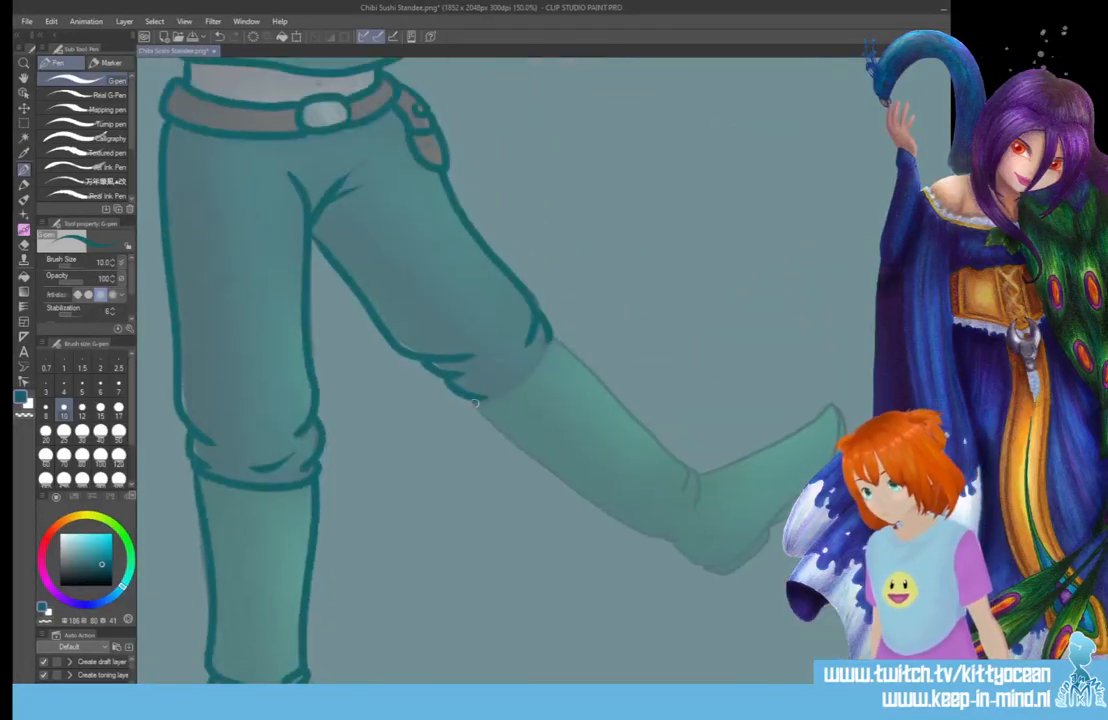
mouse_move(477, 405)
left_mouse_down()
mouse_move(547, 358)
mouse_move(545, 321)
left_mouse_up()
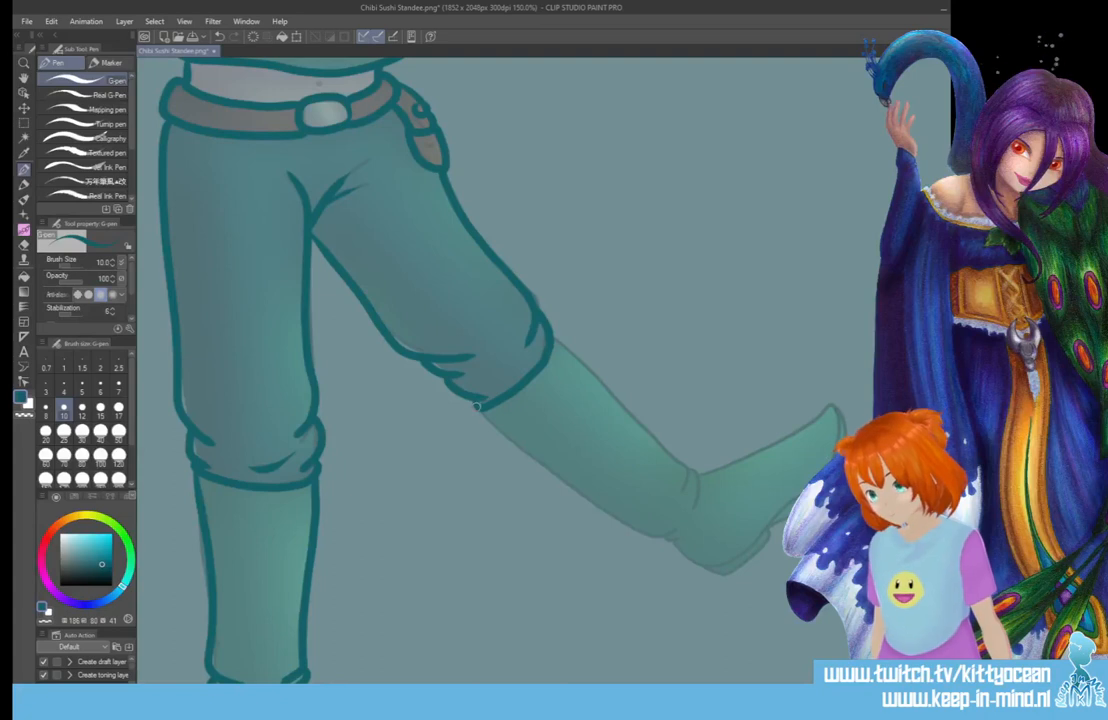
mouse_move(477, 405)
left_mouse_down()
mouse_move(531, 462)
mouse_move(675, 545)
left_mouse_up()
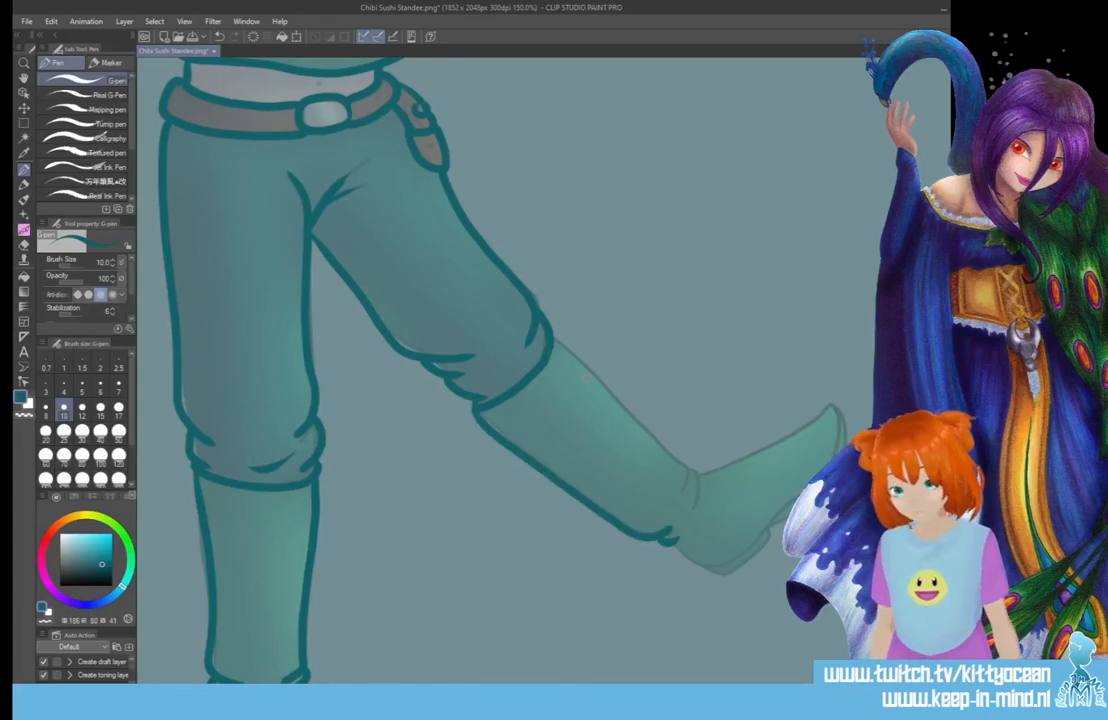
mouse_move(553, 342)
left_mouse_down()
mouse_move(690, 475)
mouse_move(683, 497)
left_mouse_up()
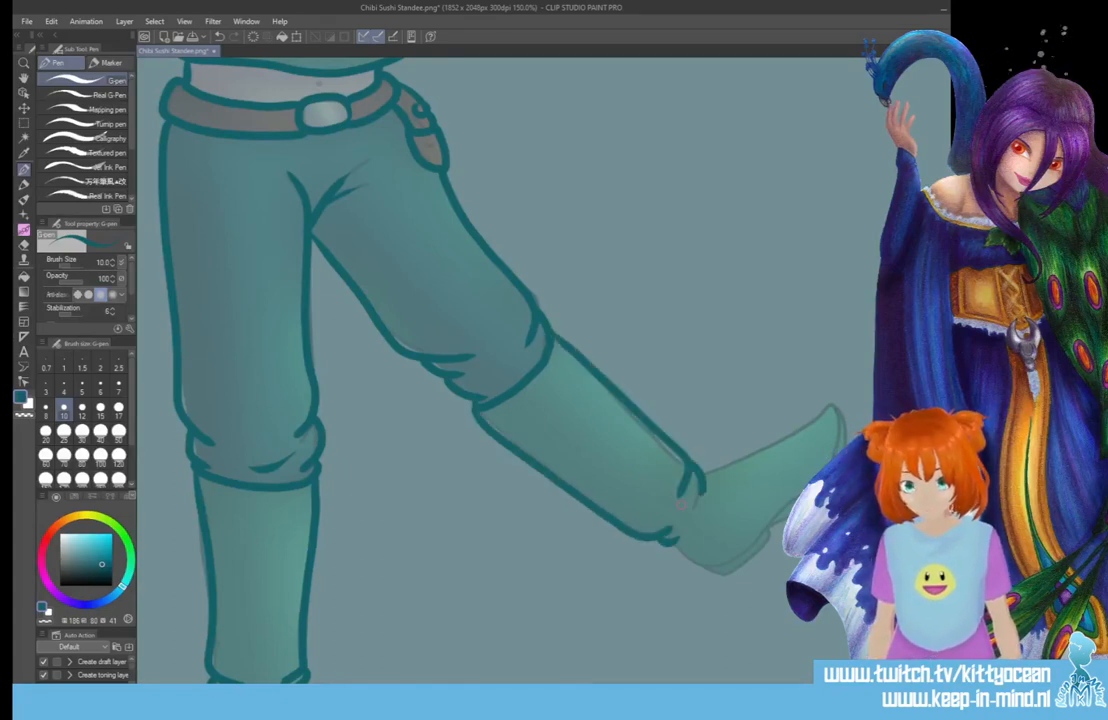
- Ink the foot and sole of the raised boot, and save the drawing as Chibi Sushi Standee
mouse_move(673, 540)
left_mouse_down()
mouse_move(705, 566)
mouse_move(745, 562)
mouse_move(785, 518)
left_mouse_up()
mouse_move(698, 468)
left_mouse_down()
mouse_move(833, 406)
mouse_move(840, 434)
mouse_move(833, 405)
mouse_move(848, 442)
left_mouse_up()
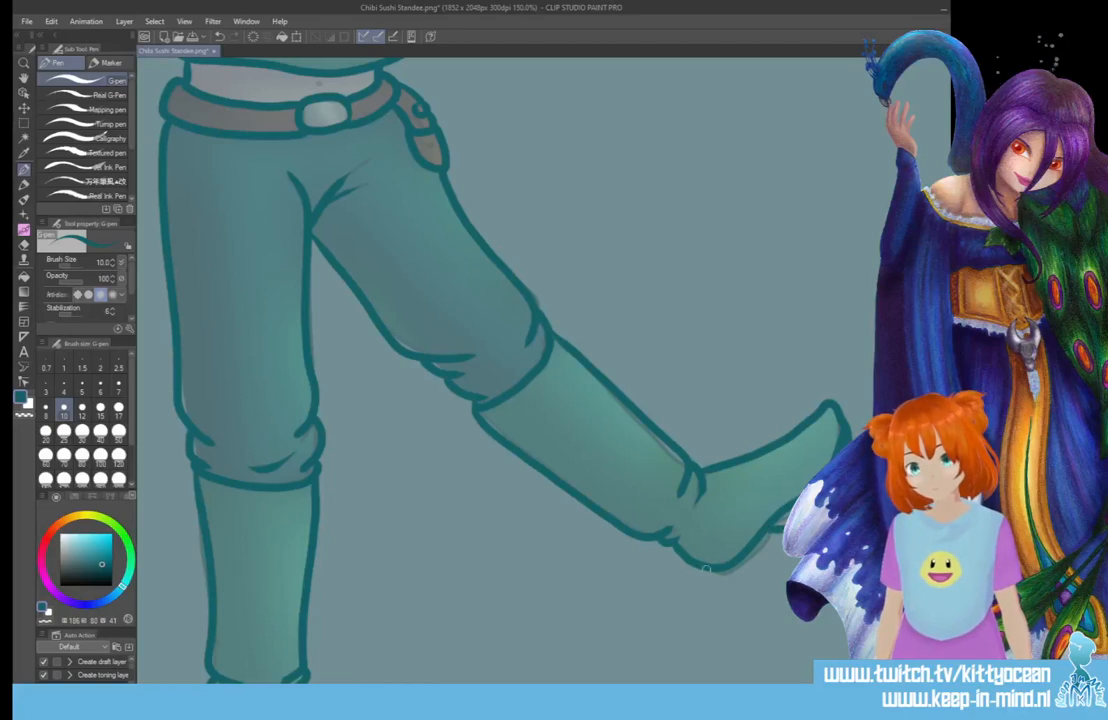
left_click_drag(686, 553, 781, 528)
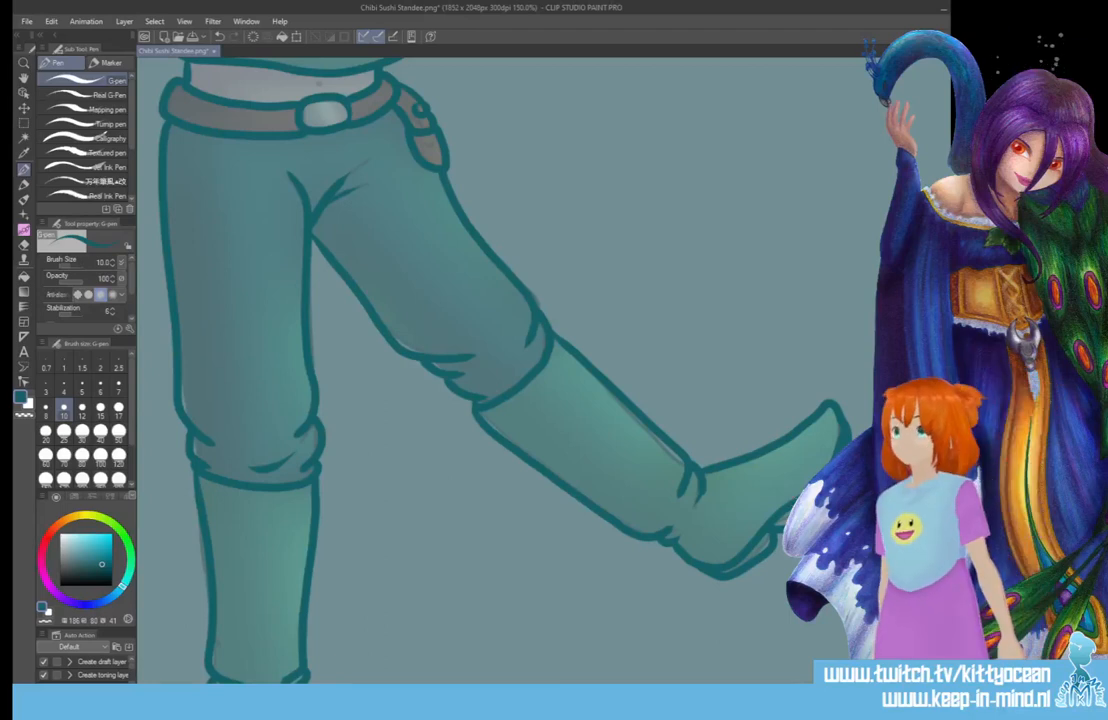
scroll(792, 503, "down", 3)
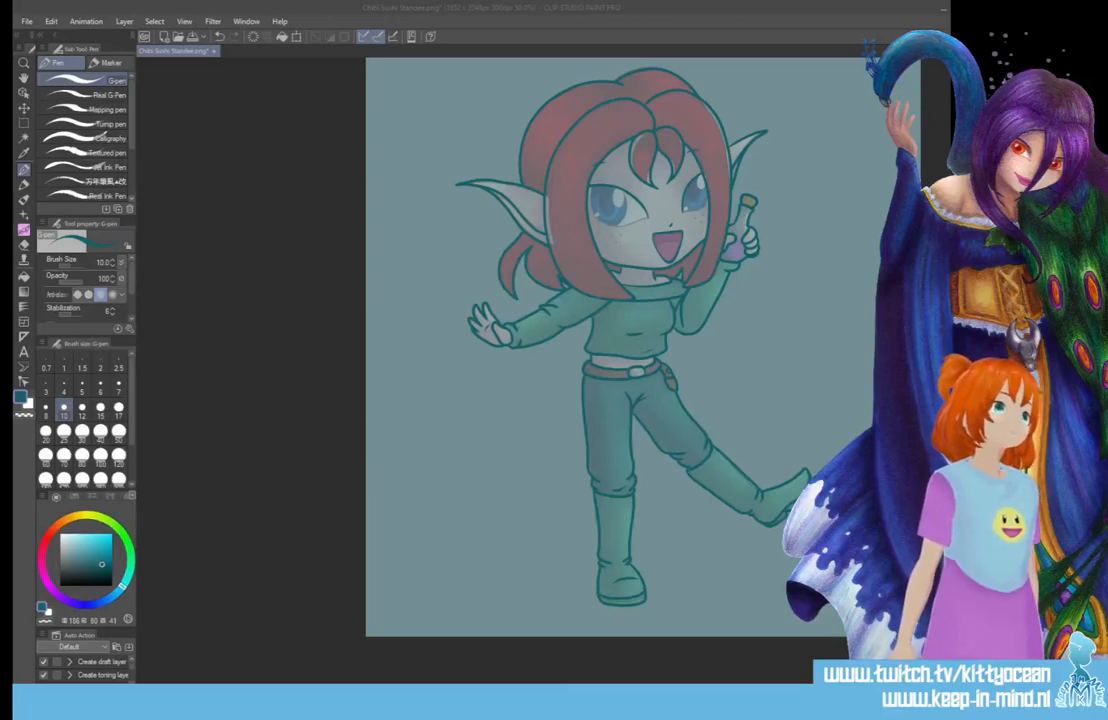
key("Return")
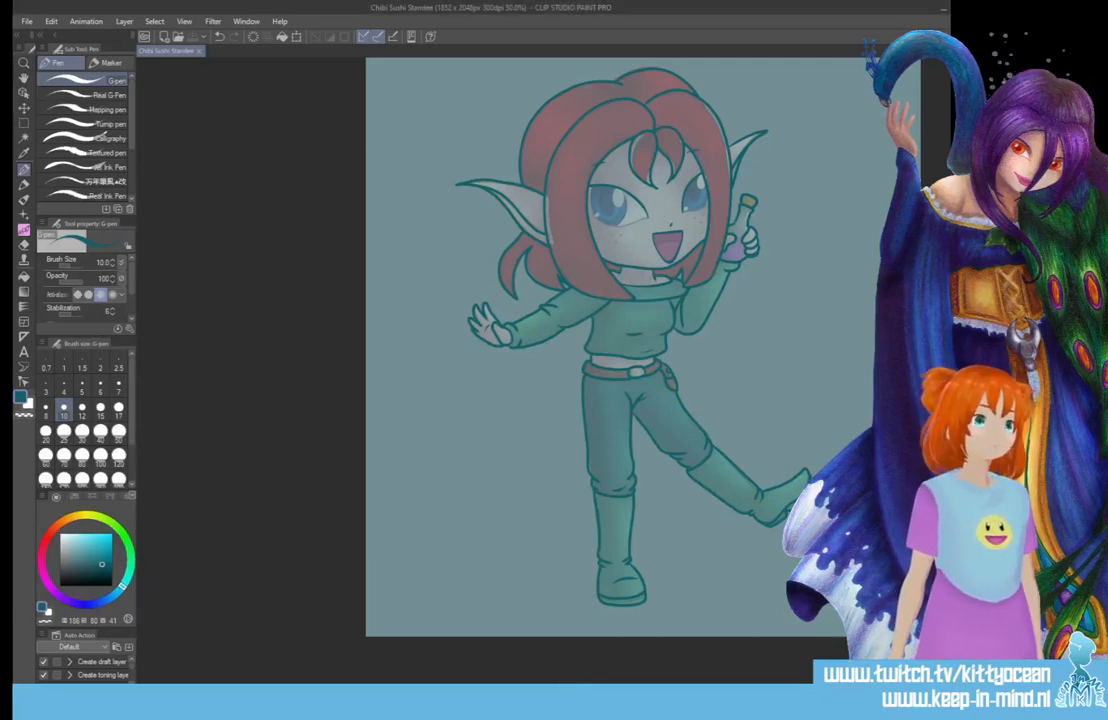
- Pick a lighter teal (H 186, S 51, V 63) and fill the elf's hair, ponytail, face, mouth and near ear with it
left_click(430, 397)
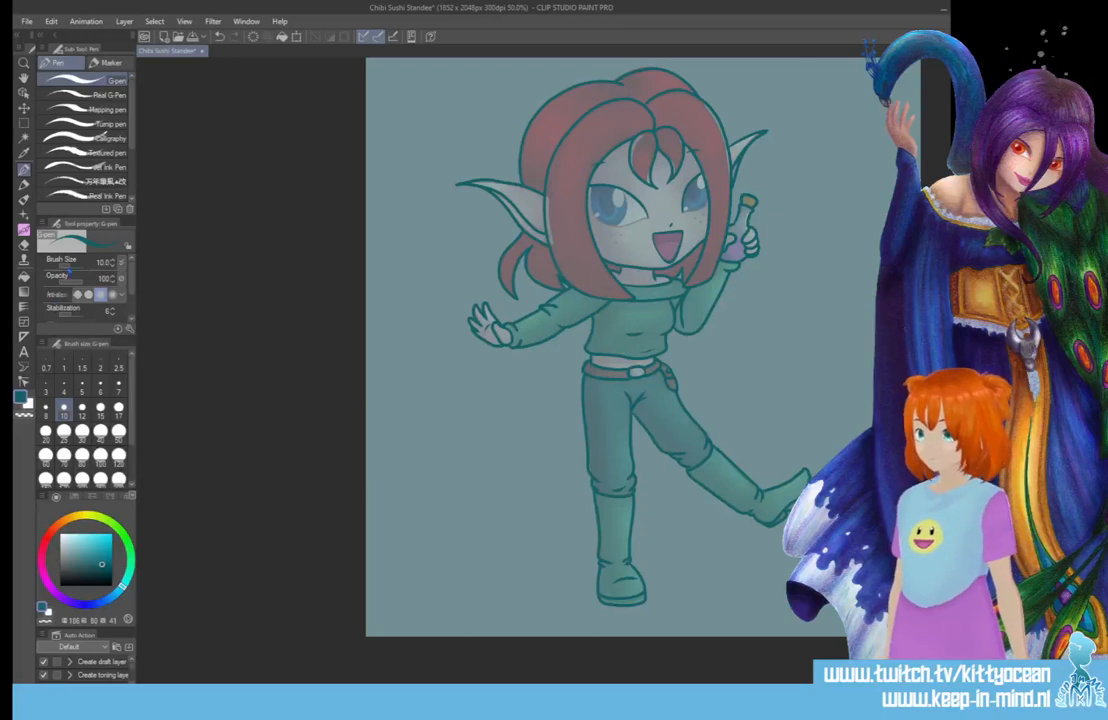
left_click(91, 549)
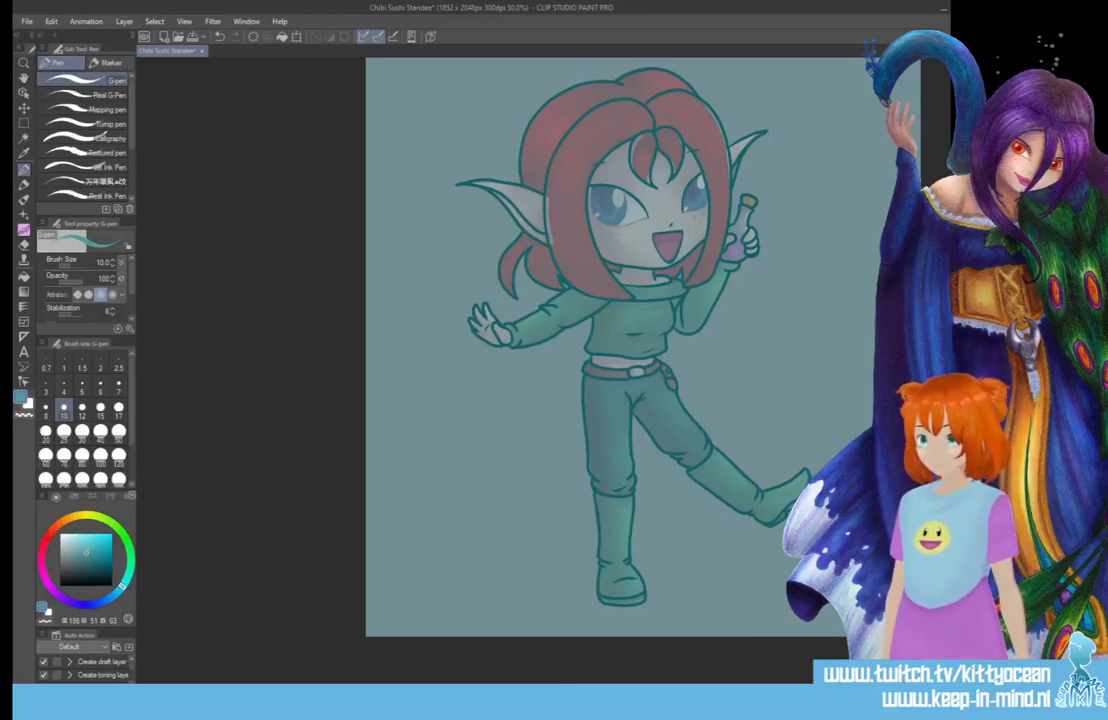
left_click(23, 276)
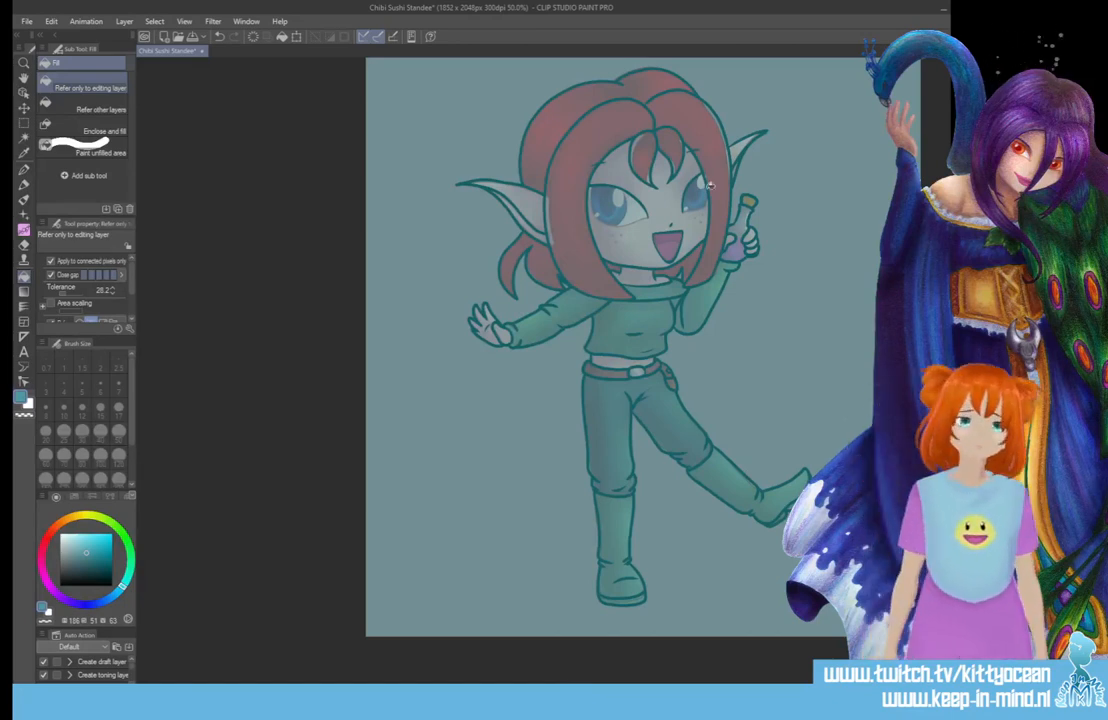
left_click(560, 195)
left_click(624, 181)
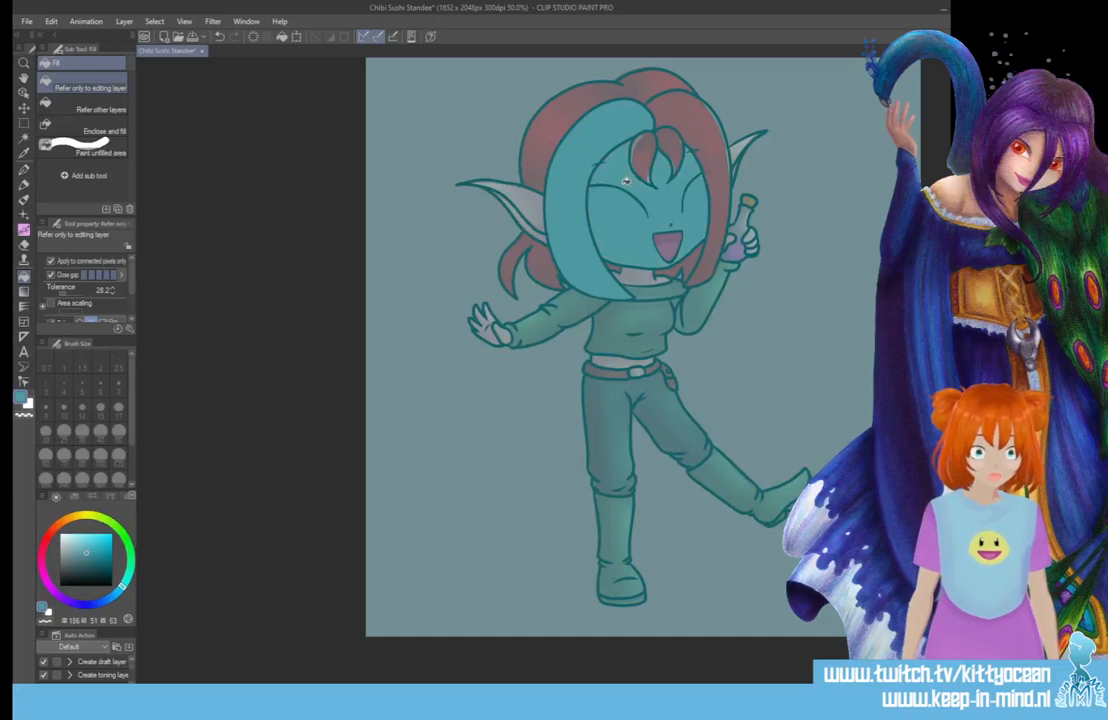
left_click(594, 108)
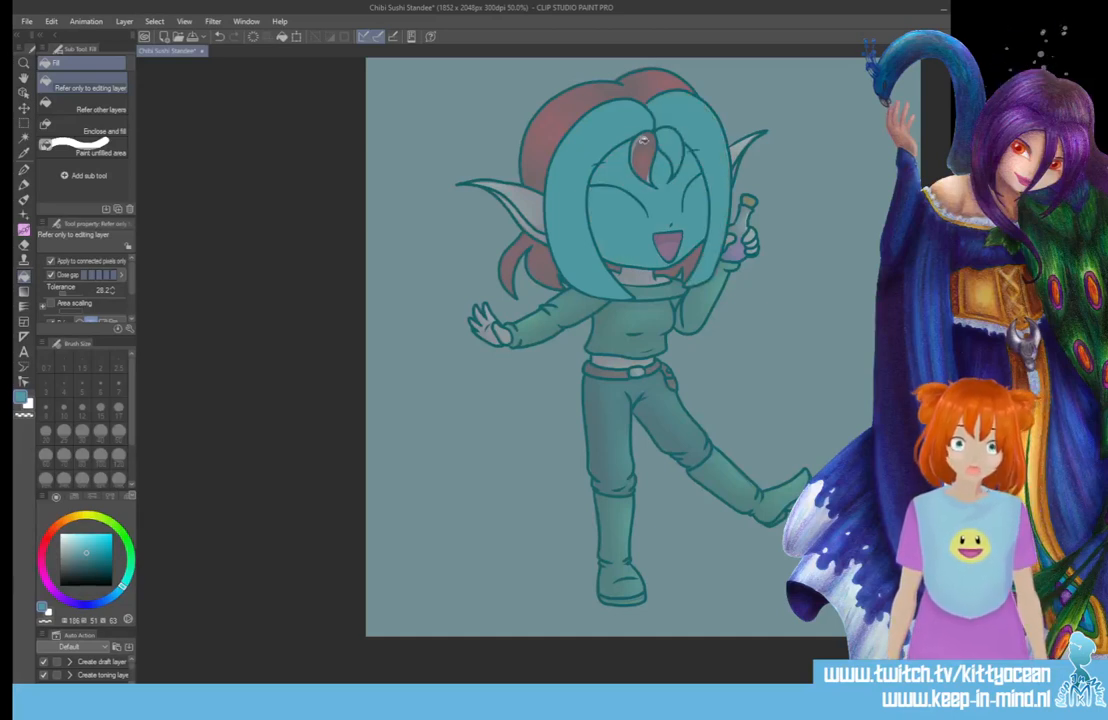
left_click(530, 80)
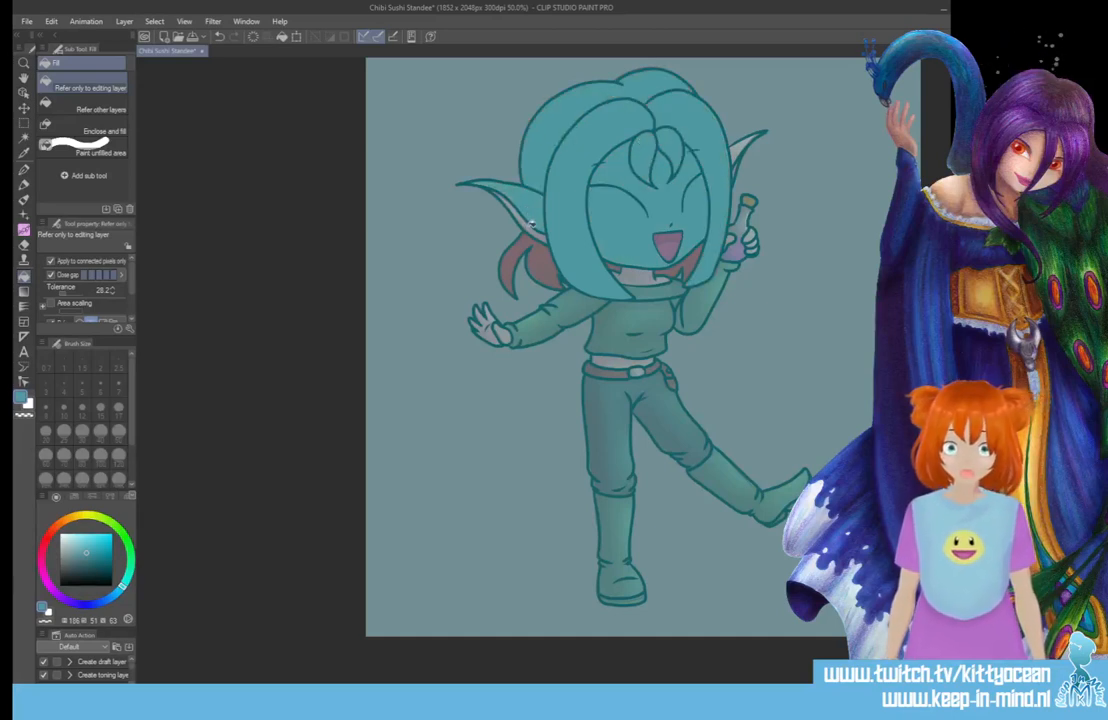
left_click(520, 262)
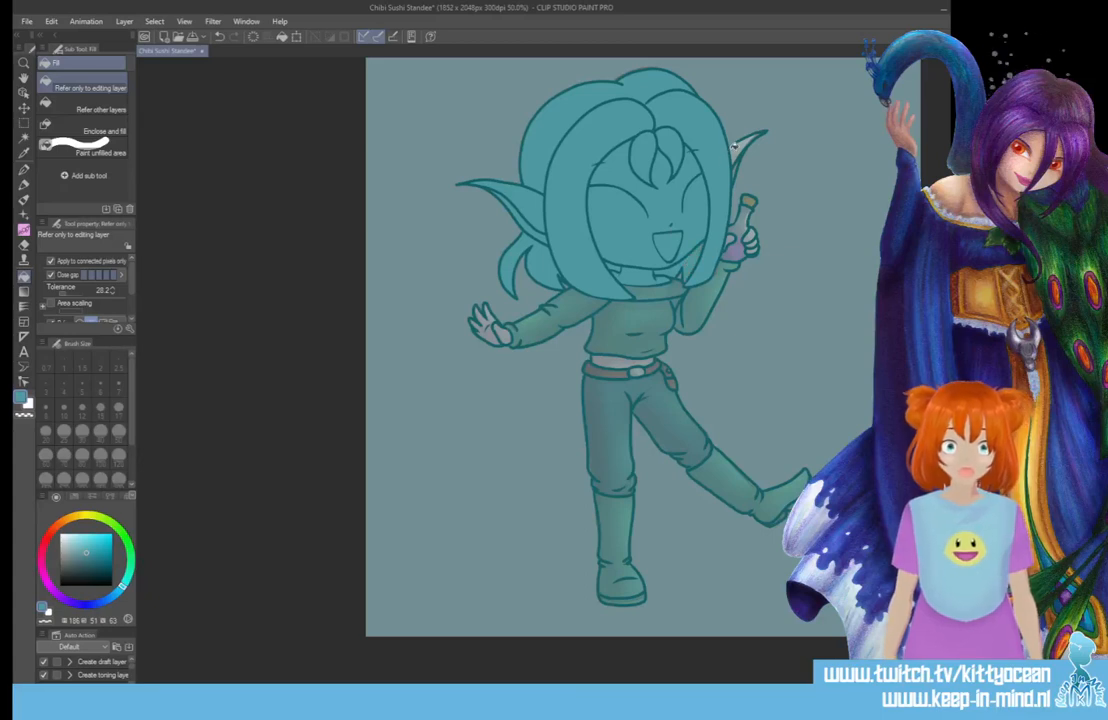
- Fill the far ear, potion bottle, both hands, sweater, trousers and boots with the same lighter teal
left_click(744, 220)
left_click(737, 246)
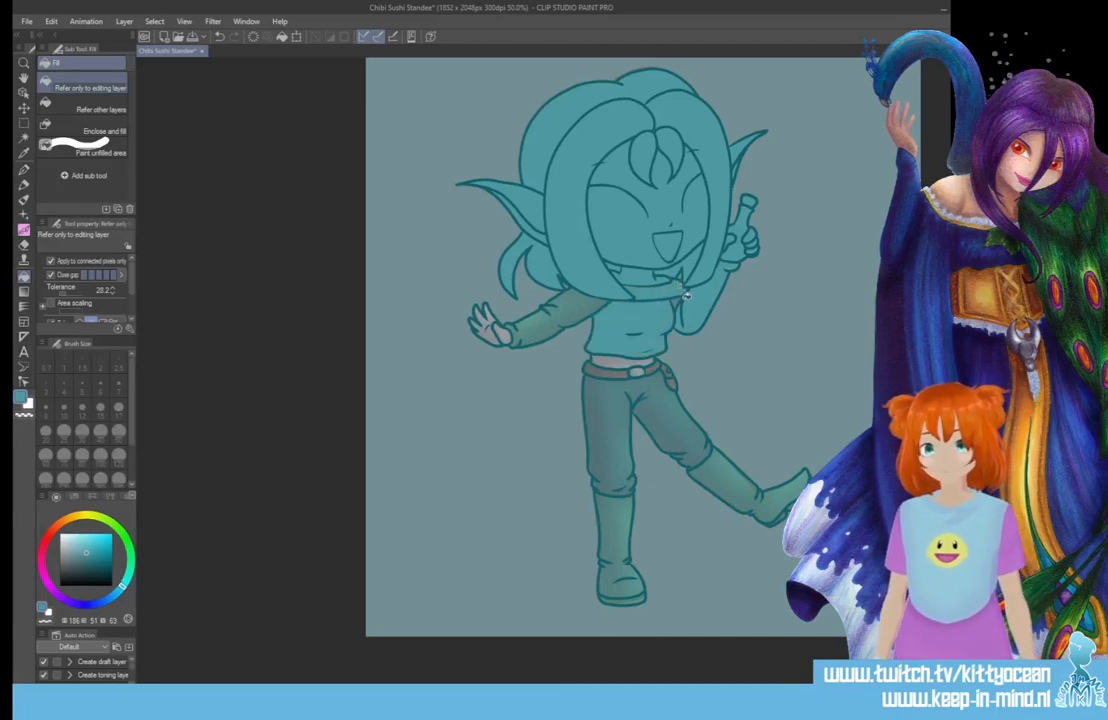
left_click(596, 407)
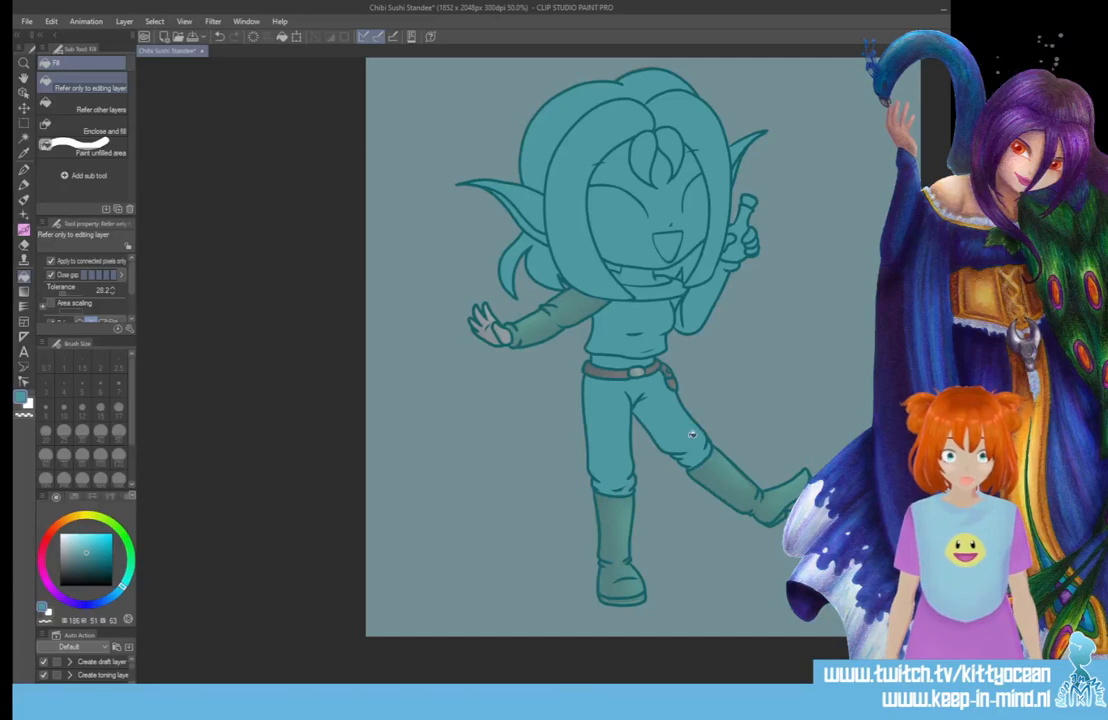
left_click(730, 485)
left_click(615, 545)
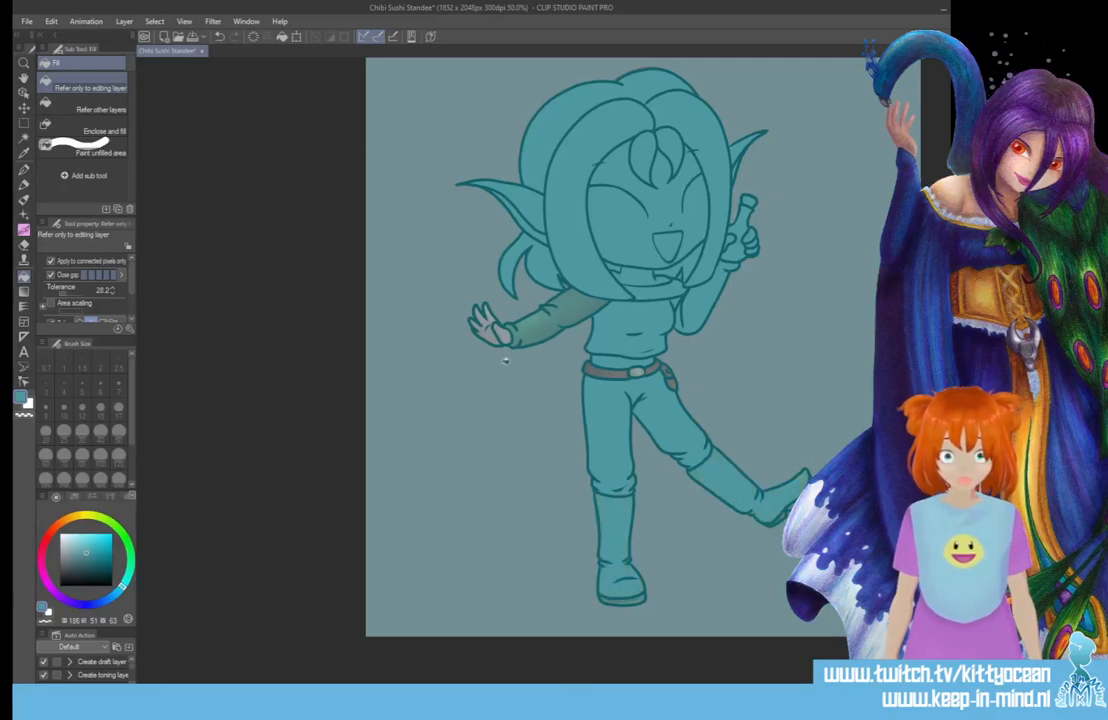
left_click(500, 328)
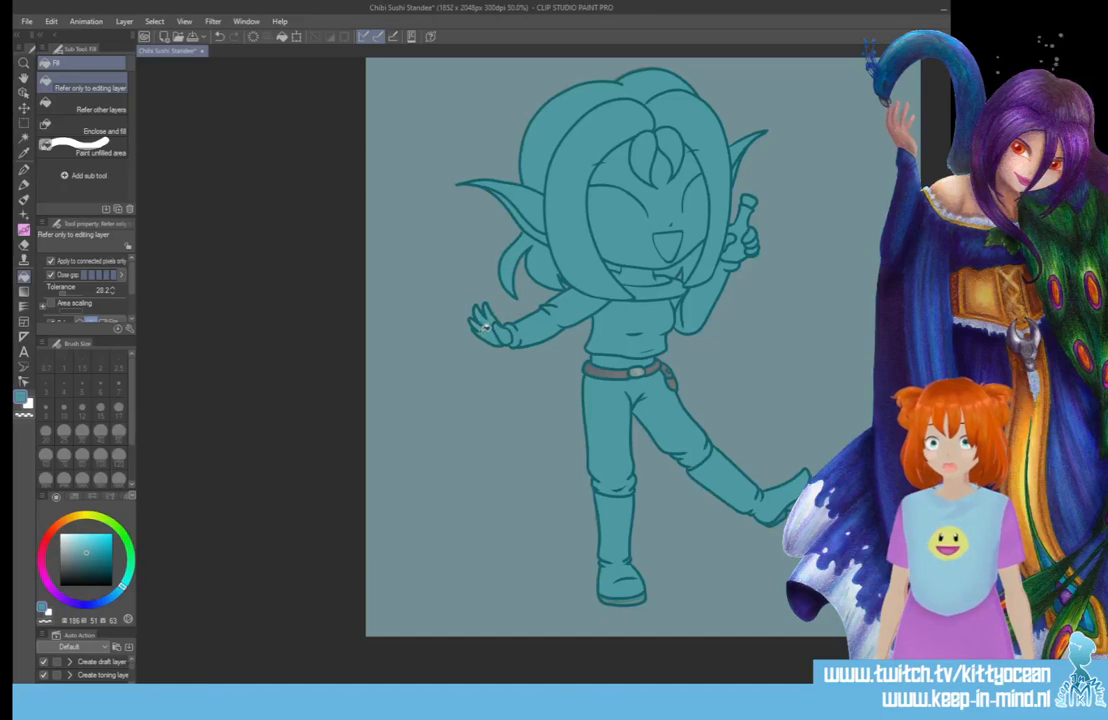
- Fill the belt, its buckle and the hanging pouch with the lighter teal
scroll(760, 440, "up", 3)
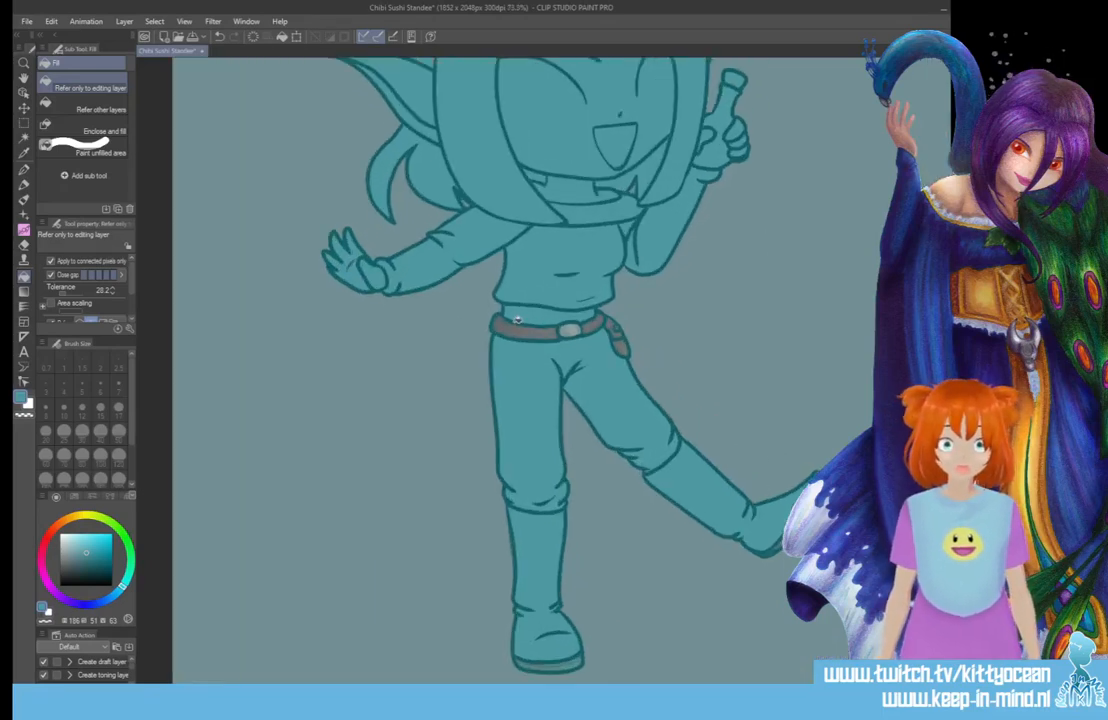
left_click(517, 320)
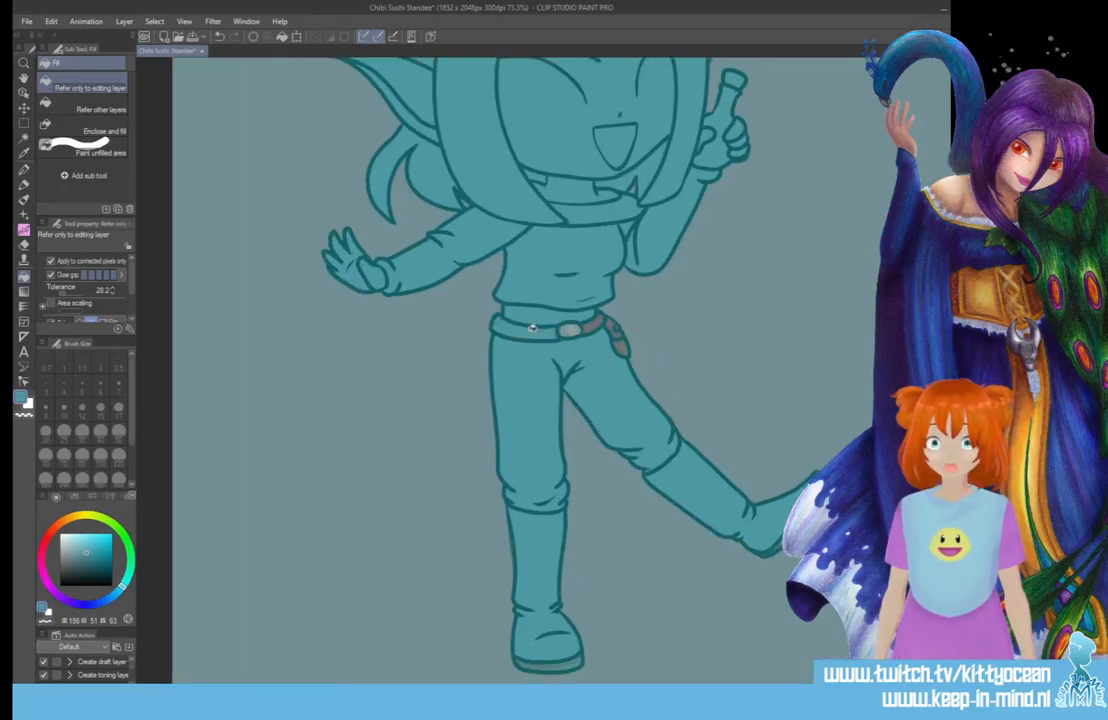
left_click(618, 328)
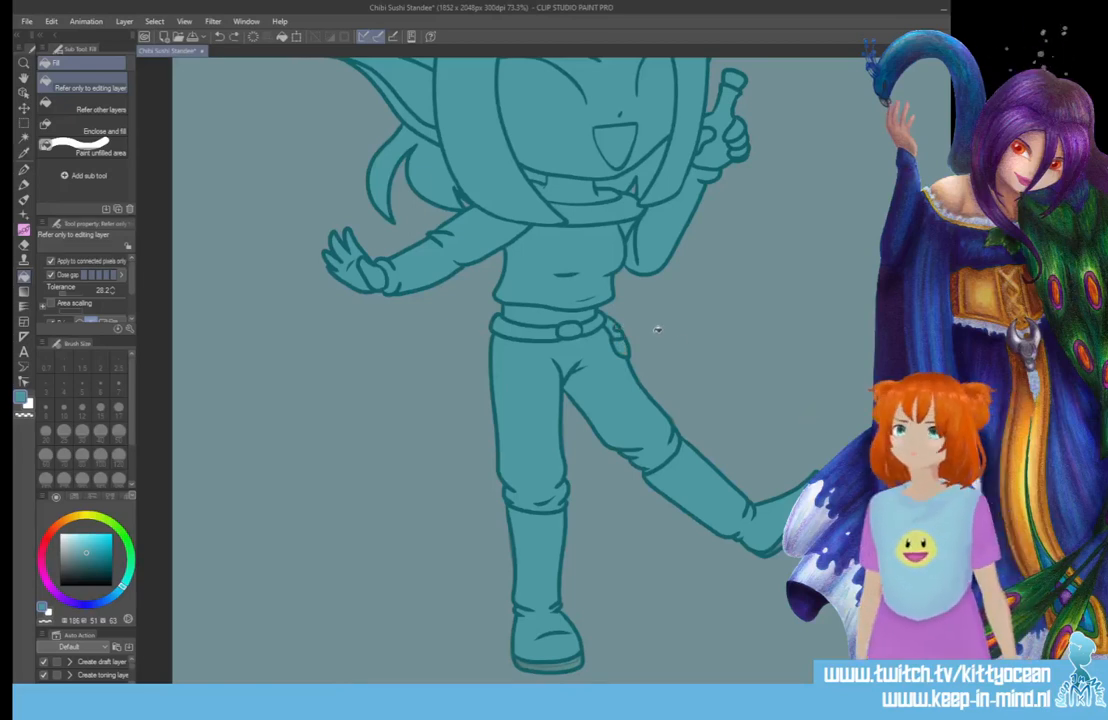
- Fill the sole of the standing boot and the remaining gaps along the raised boot's sole, using the G-pen for small slivers
scroll(645, 352, "up", 2)
scroll(643, 357, "up", 2)
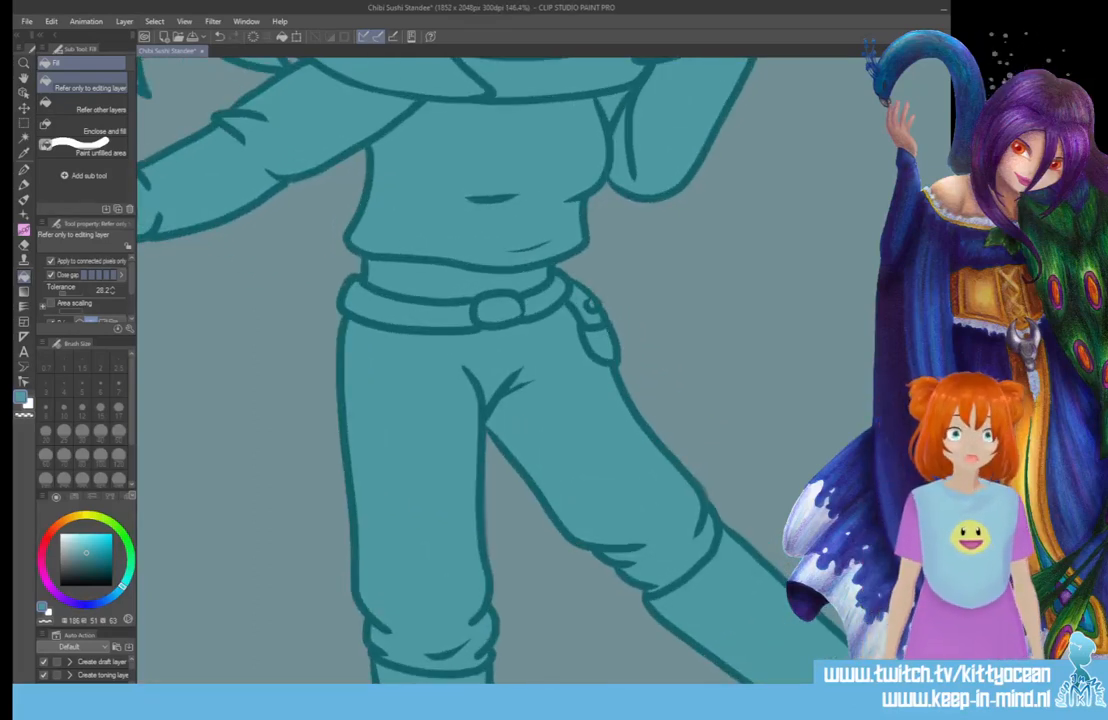
scroll(450, 440, "down", 5)
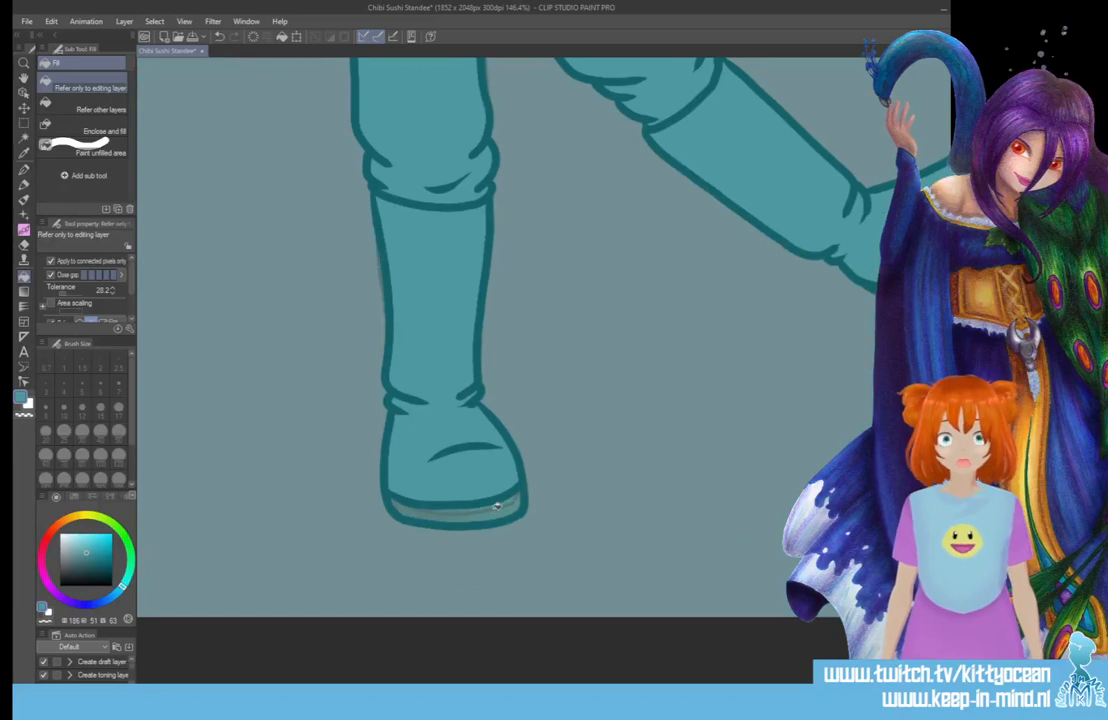
left_click_drag(575, 664, 690, 664)
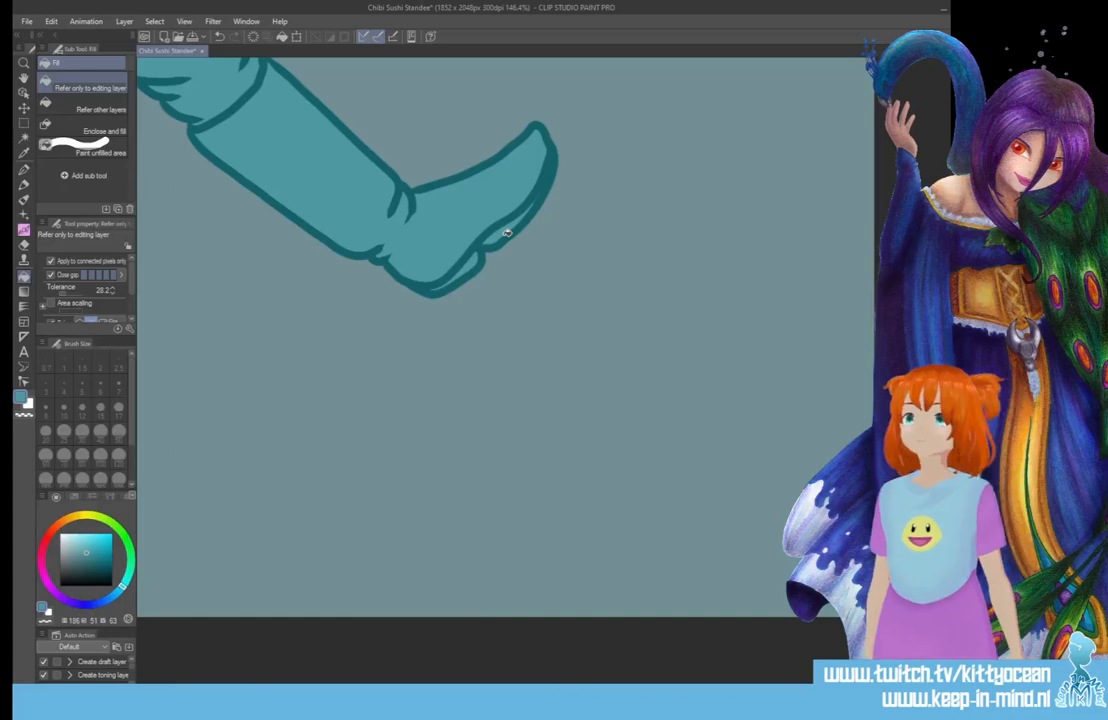
key("p")
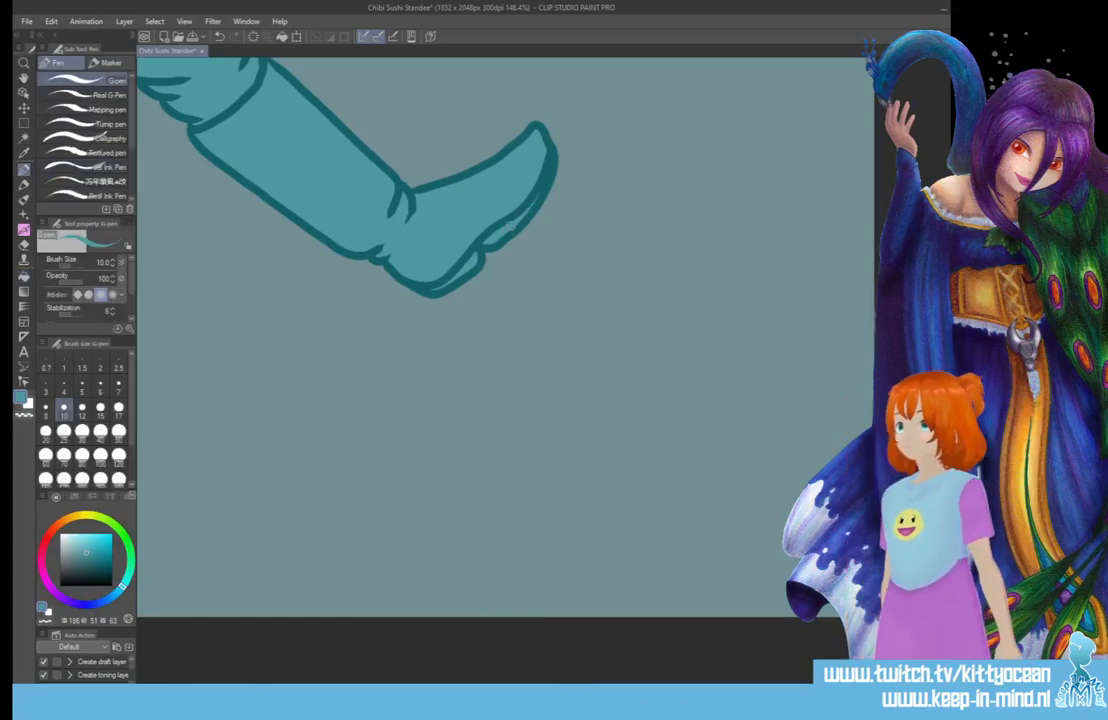
- Examine the teal fill close up at 200%, from the legs and belt up to the neck and face
scroll(518, 162, "down", 4)
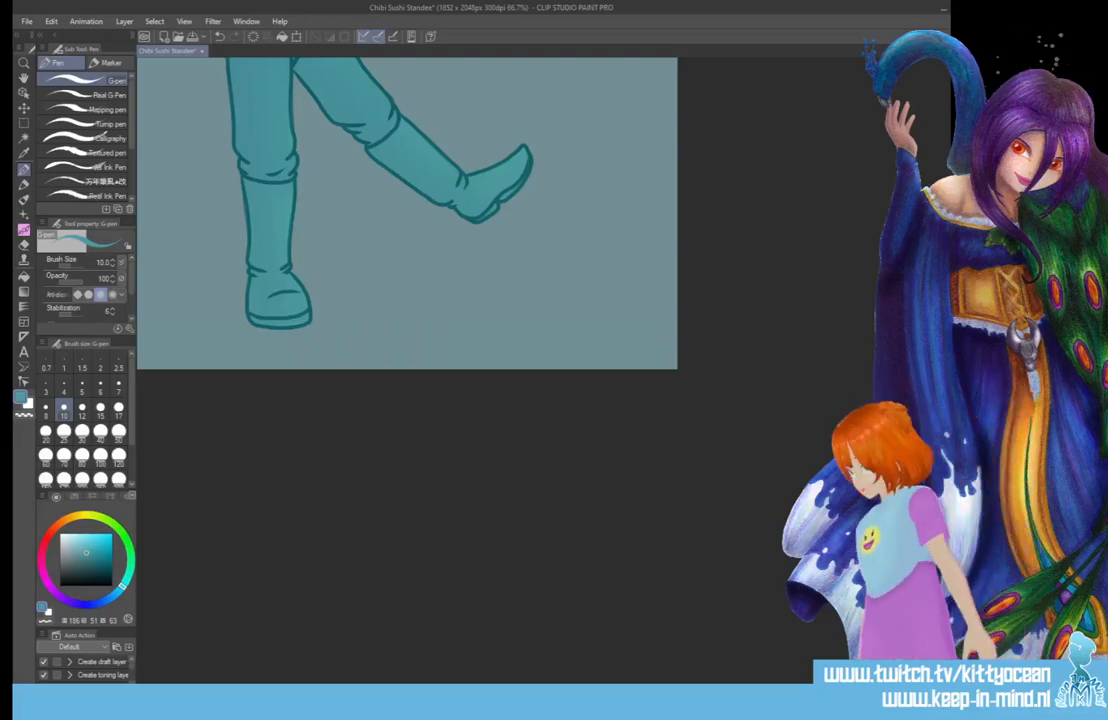
key("ctrl+plus")
key("ctrl+plus")
key("ctrl+plus")
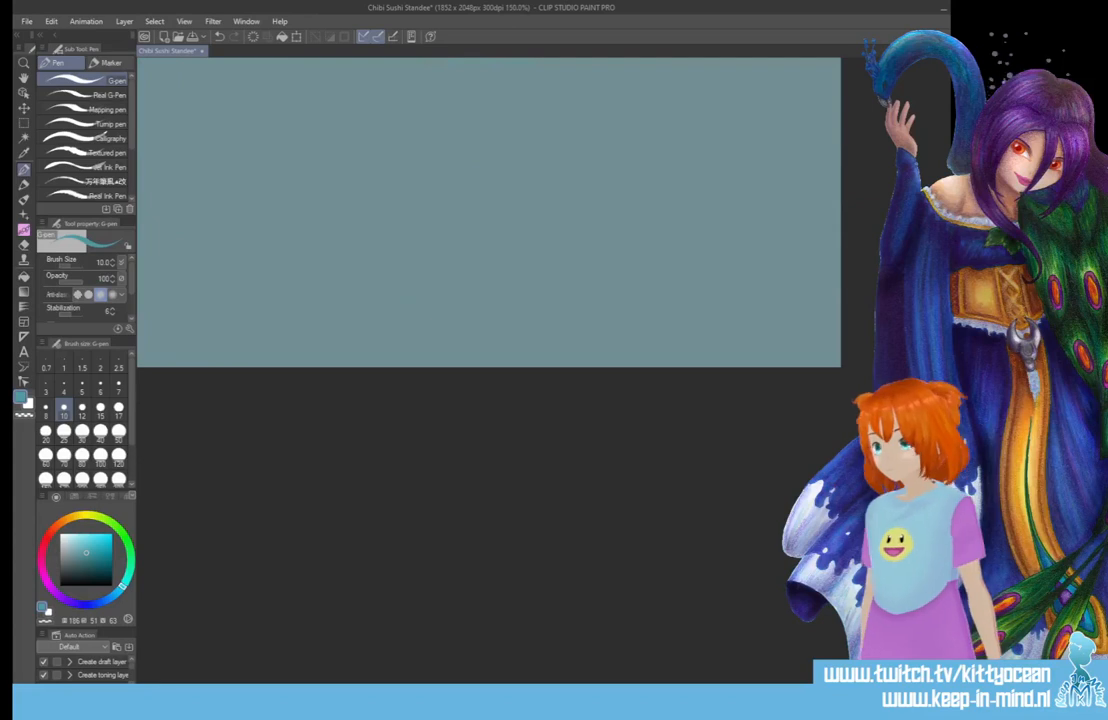
scroll(500, 370, "up", 5)
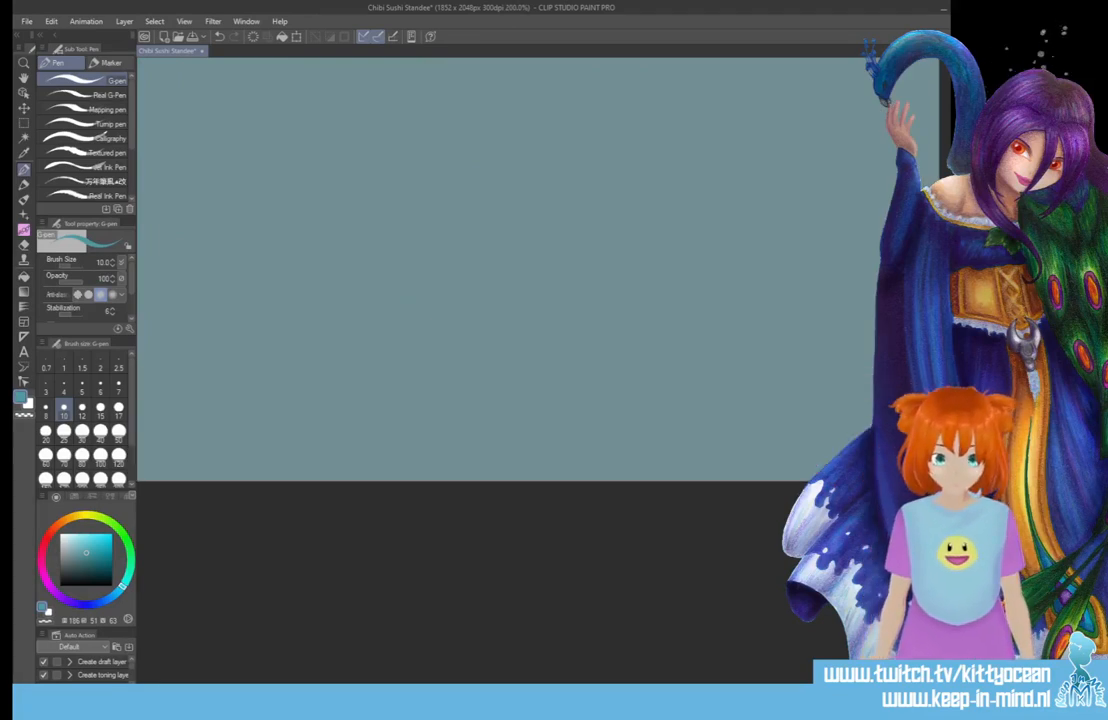
scroll(500, 370, "left", 10)
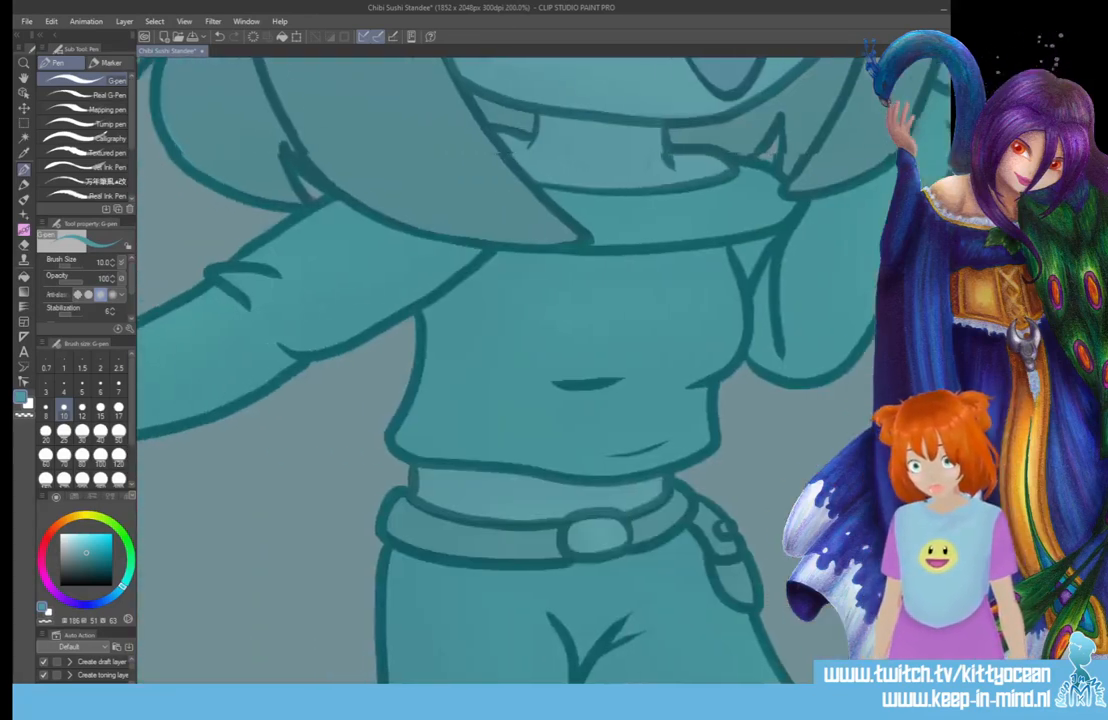
scroll(500, 370, "up", 5)
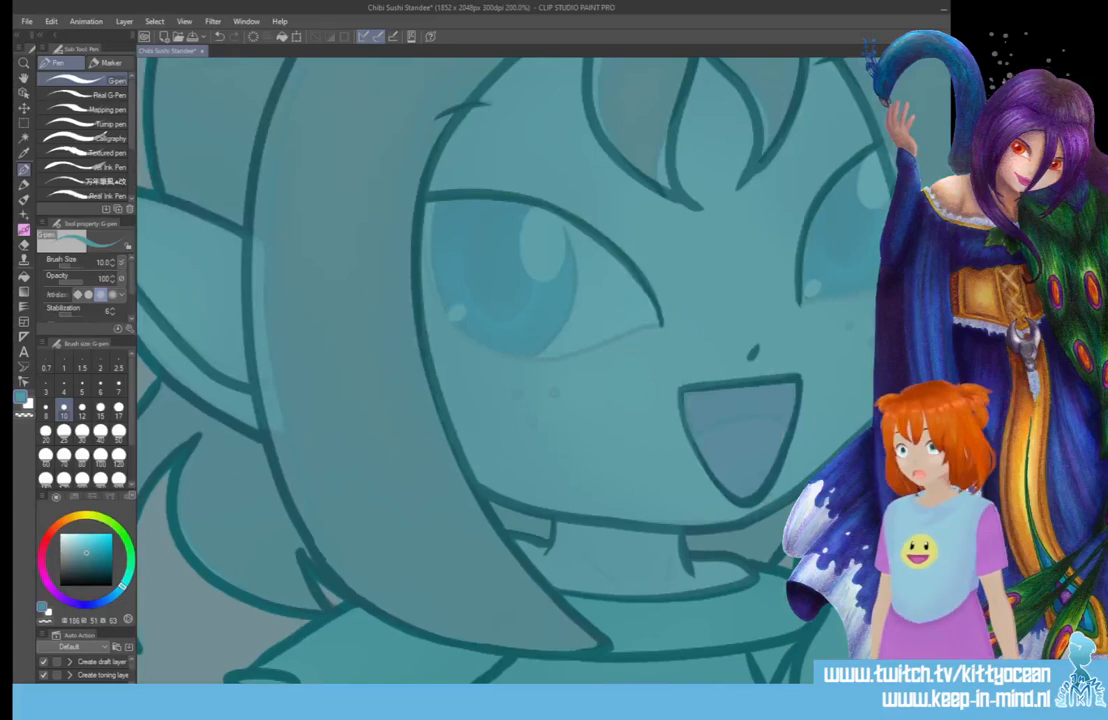
- Outline both irises with the G-pen in a darker teal and fill them with the same colour
left_click(95, 562)
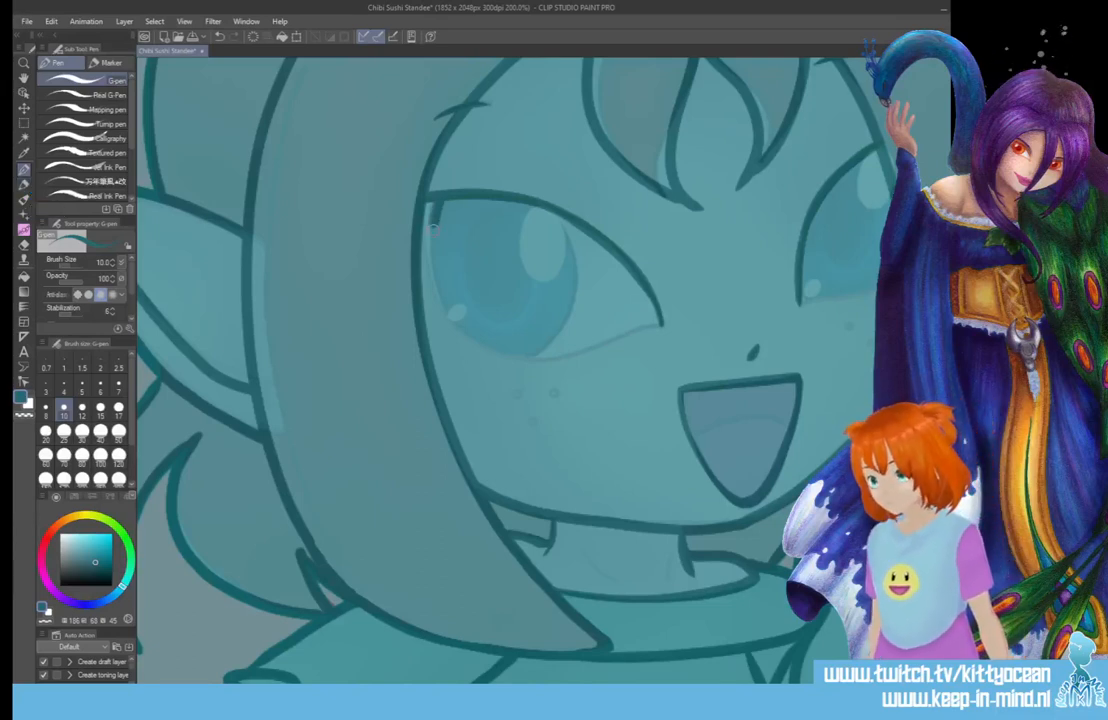
mouse_move(435, 292)
left_mouse_down()
mouse_move(487, 347)
mouse_move(520, 352)
mouse_move(562, 318)
mouse_move(566, 222)
left_mouse_up()
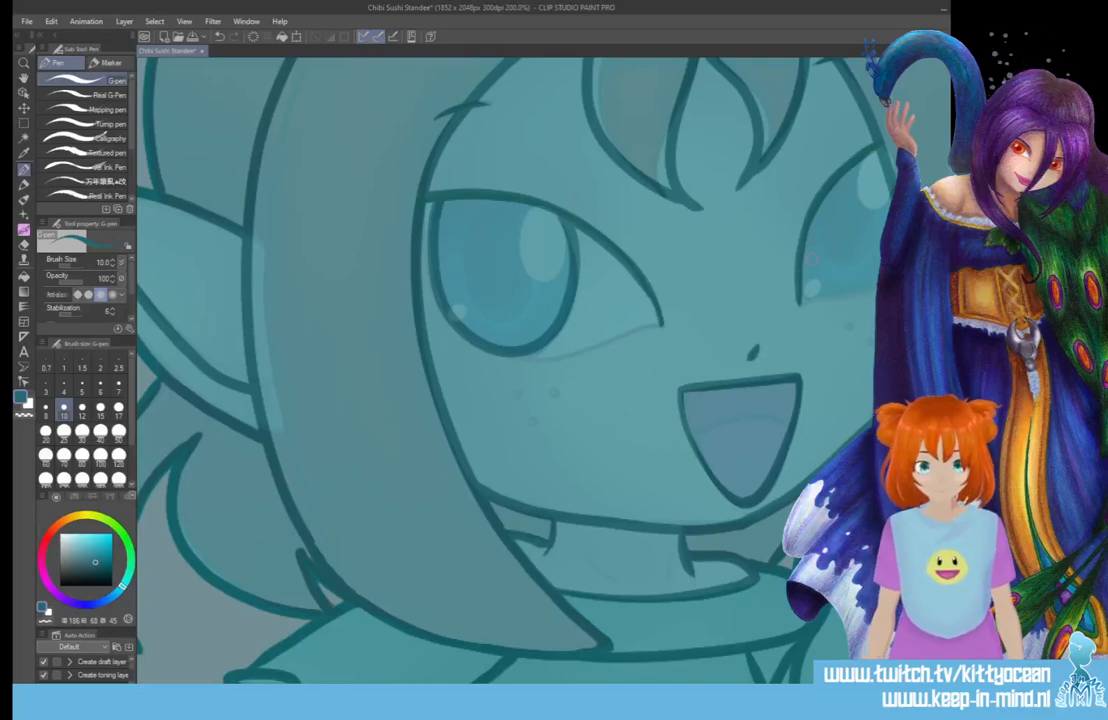
mouse_move(802, 241)
left_mouse_down()
mouse_move(813, 289)
mouse_move(862, 297)
mouse_move(884, 283)
left_mouse_up()
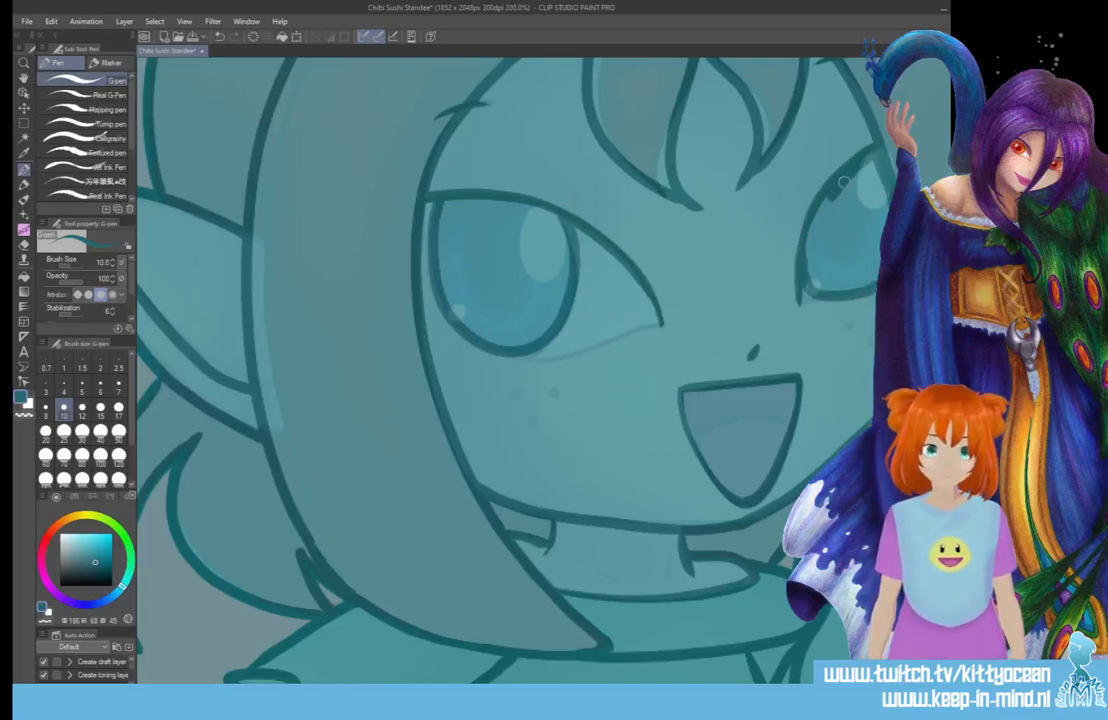
mouse_move(846, 198)
left_mouse_down()
mouse_move(868, 203)
mouse_move(877, 274)
mouse_move(818, 264)
mouse_move(815, 236)
mouse_move(831, 229)
mouse_move(872, 261)
mouse_move(819, 264)
left_mouse_up()
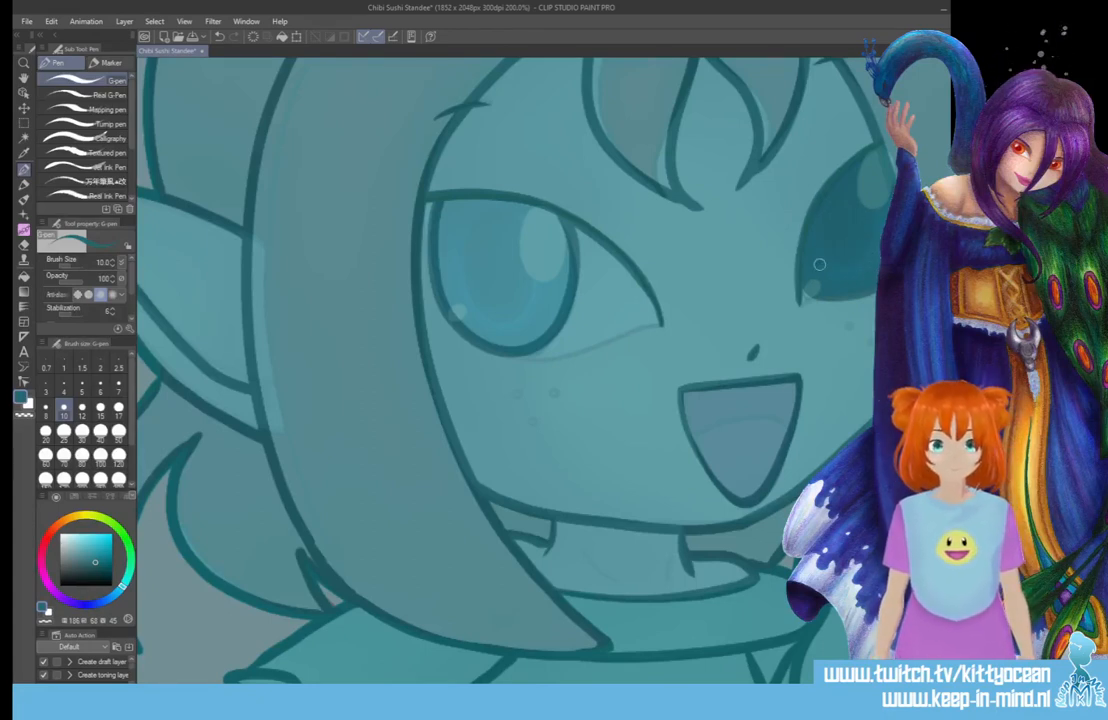
left_click(24, 277)
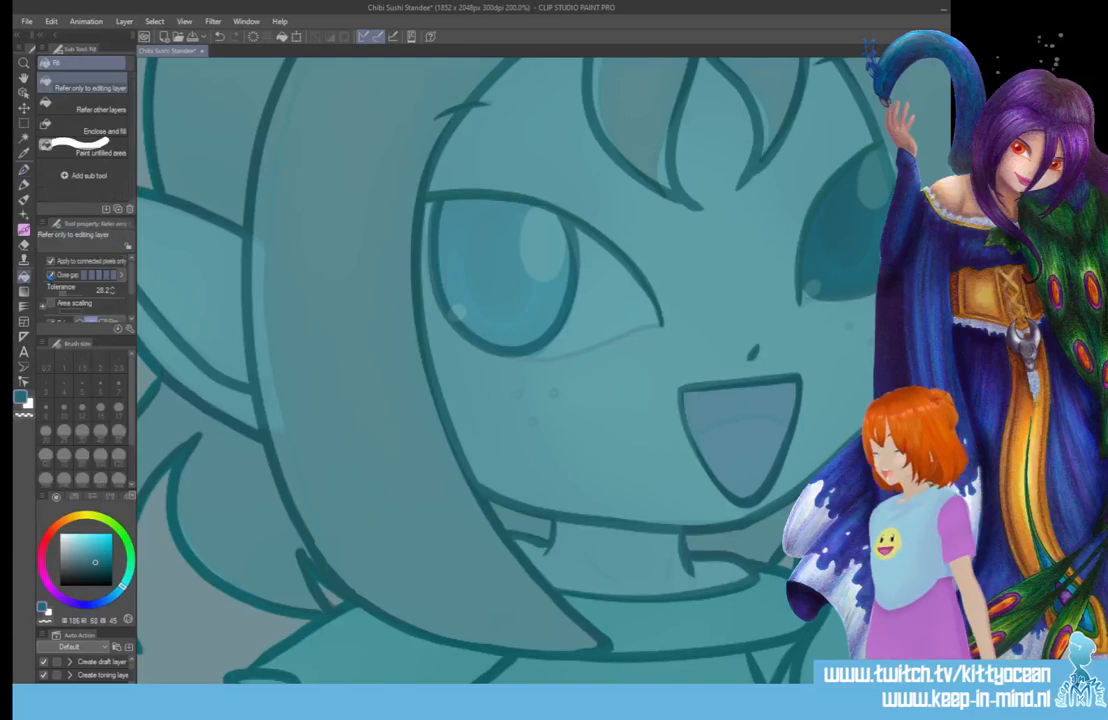
left_click(516, 250)
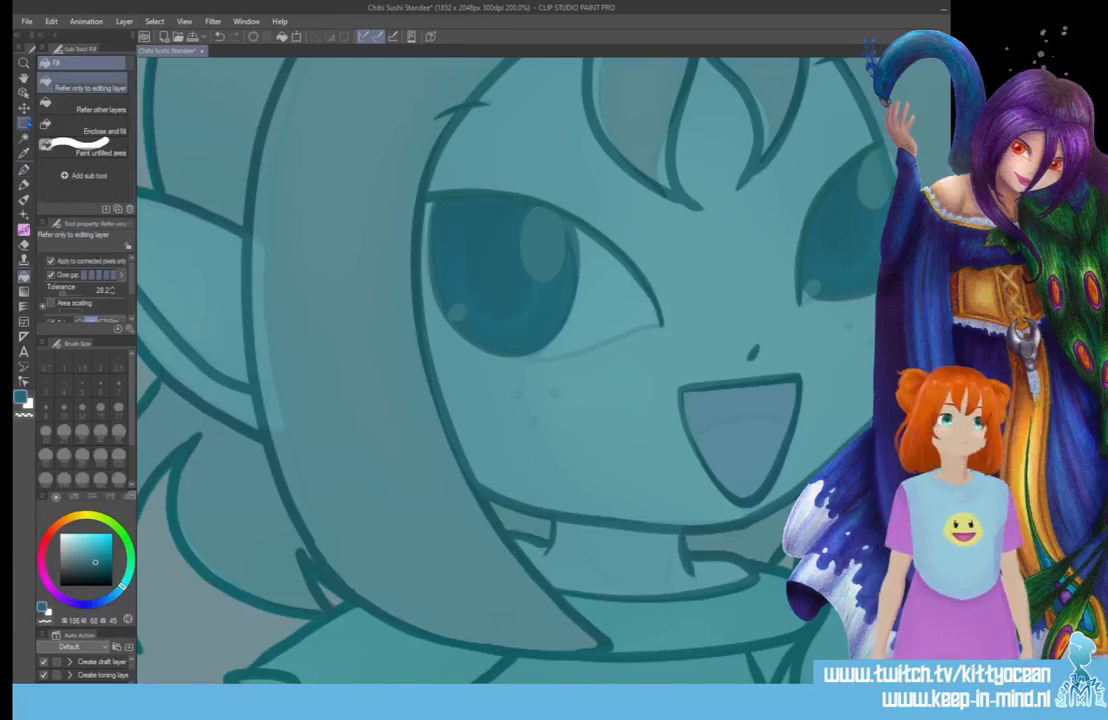
- Dot three dark teal freckles on each cheek with the G-pen, following the sketch
left_click(24, 169)
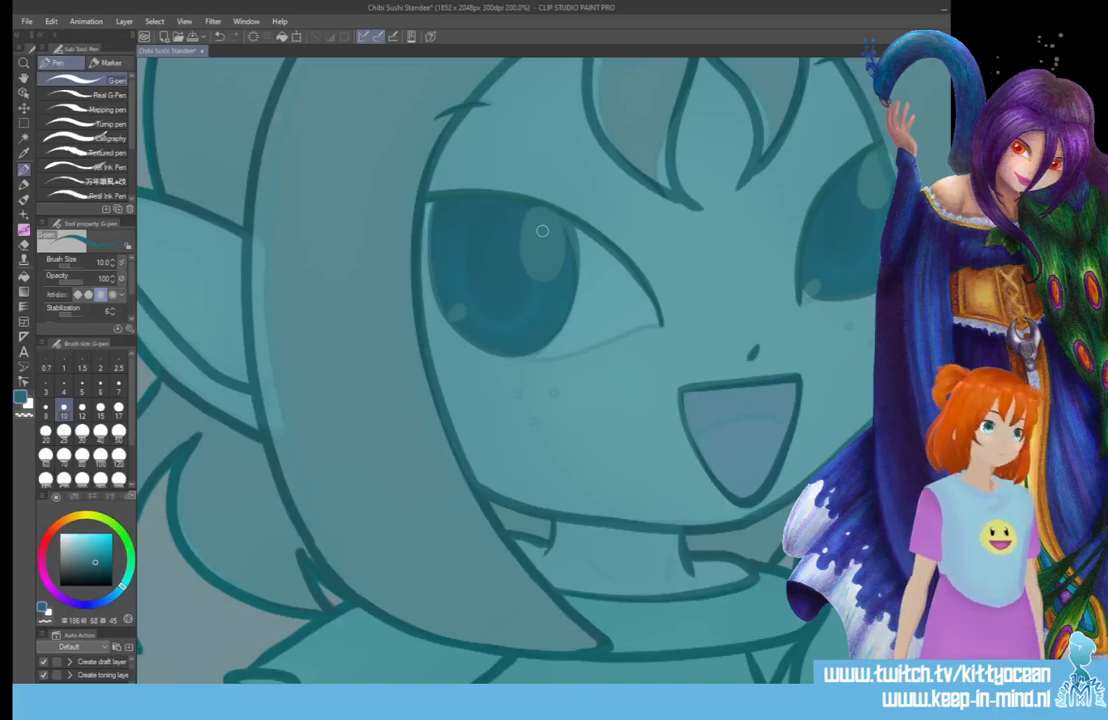
left_click(517, 393)
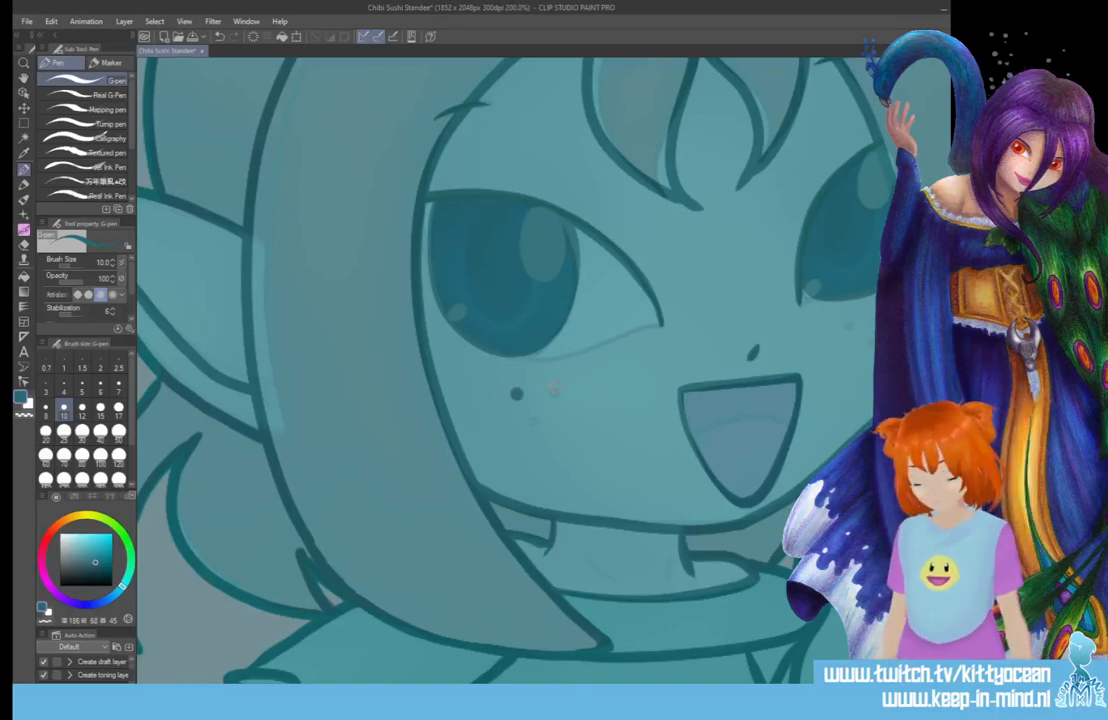
left_click(553, 393)
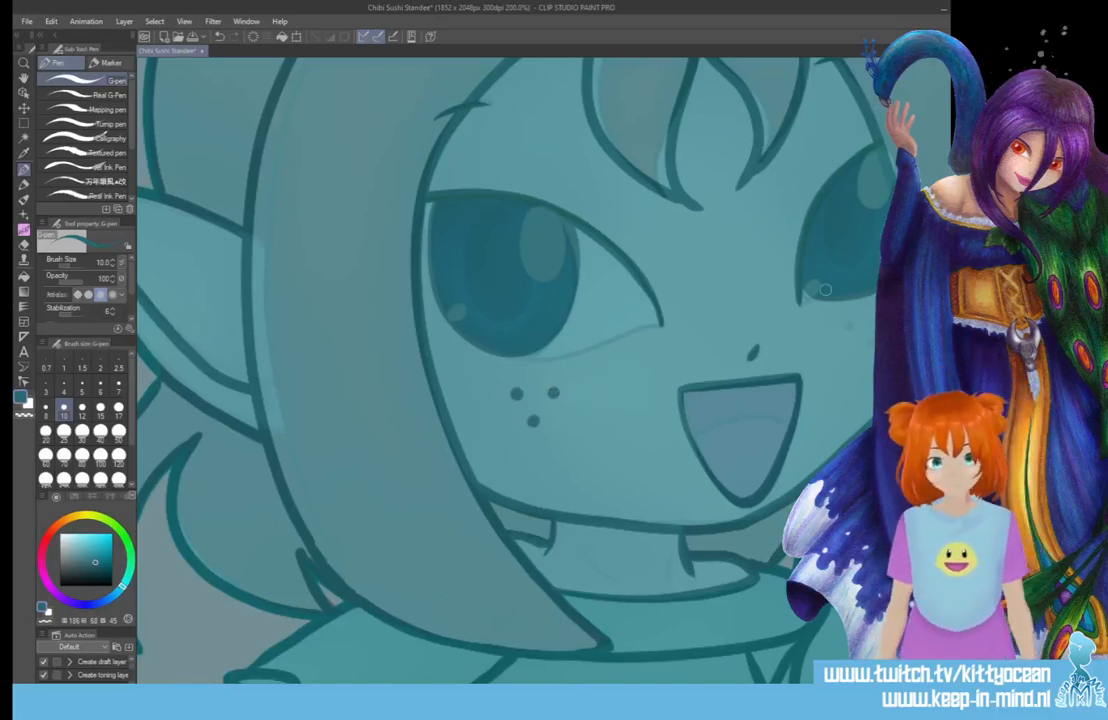
left_click(848, 325)
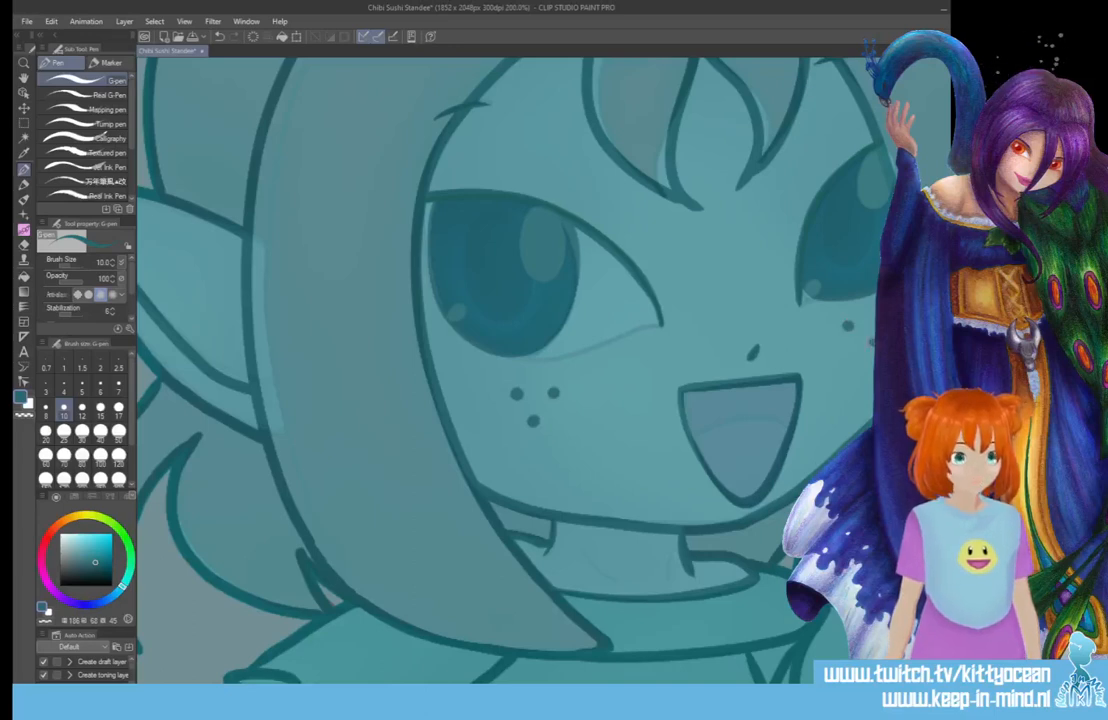
- Draw a curved tongue line across the open mouth and fill the area below it with the darker teal
mouse_move(694, 440)
left_mouse_down()
mouse_move(782, 431)
mouse_move(791, 420)
left_mouse_up()
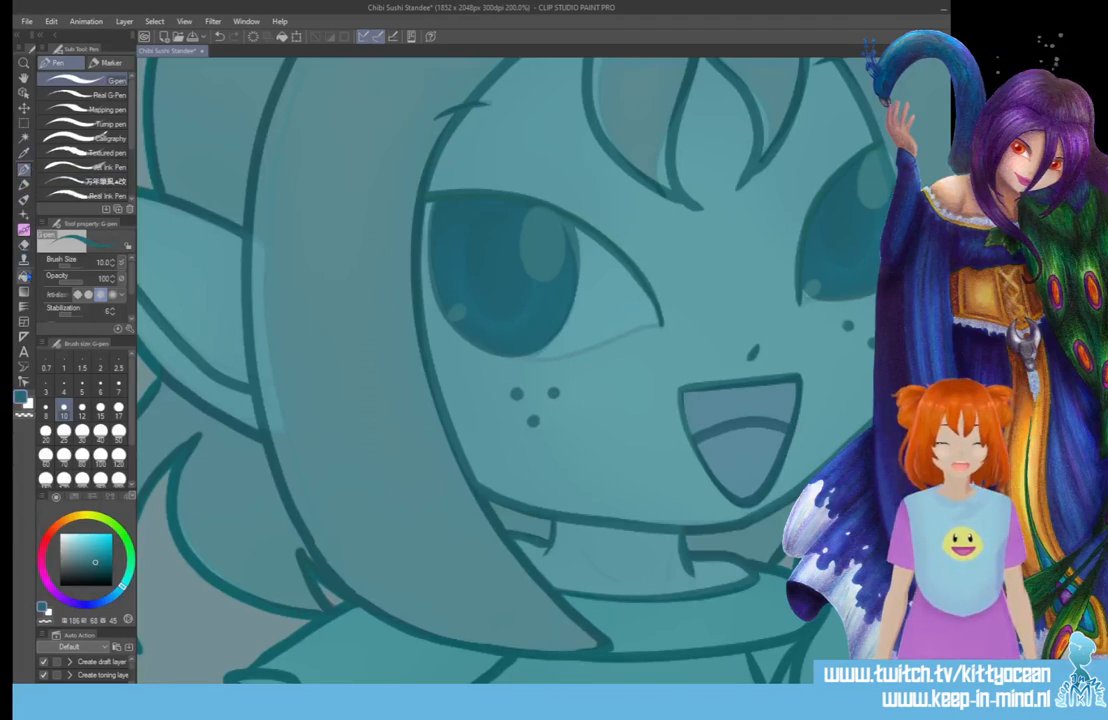
left_click(24, 275)
left_click(745, 444)
key("p")
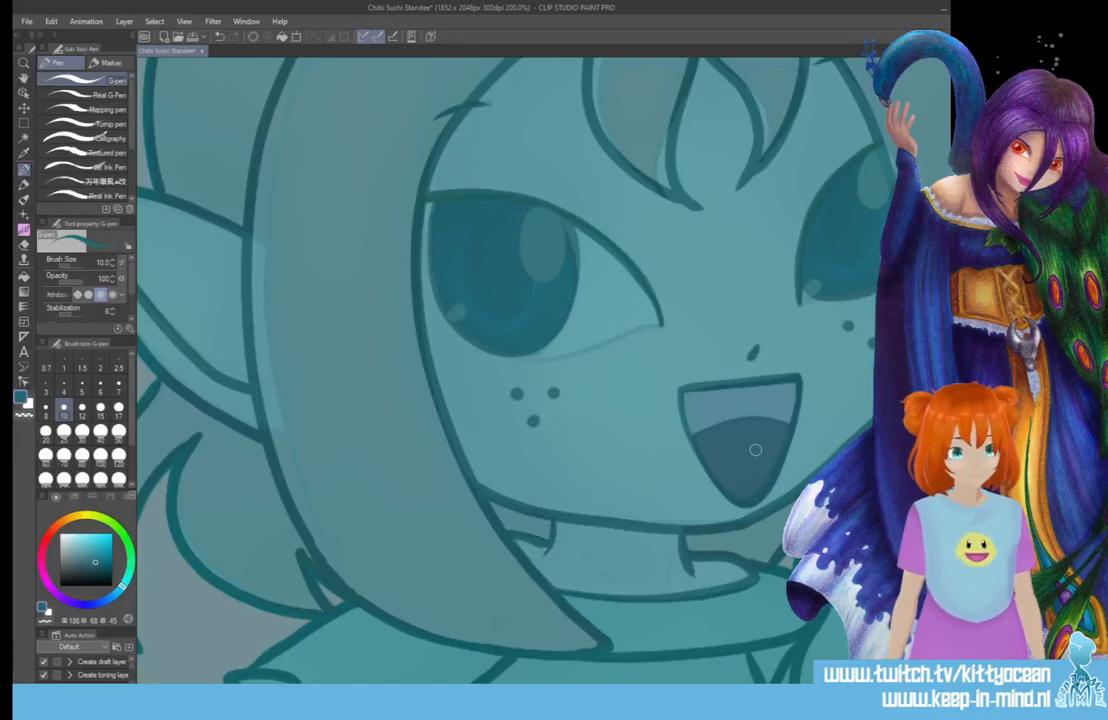
- Add the navel dot above the belt buckle and two short collarbone strokes at the base of the neck
scroll(500, 370, "down", 3)
scroll(623, 509, "down", 7)
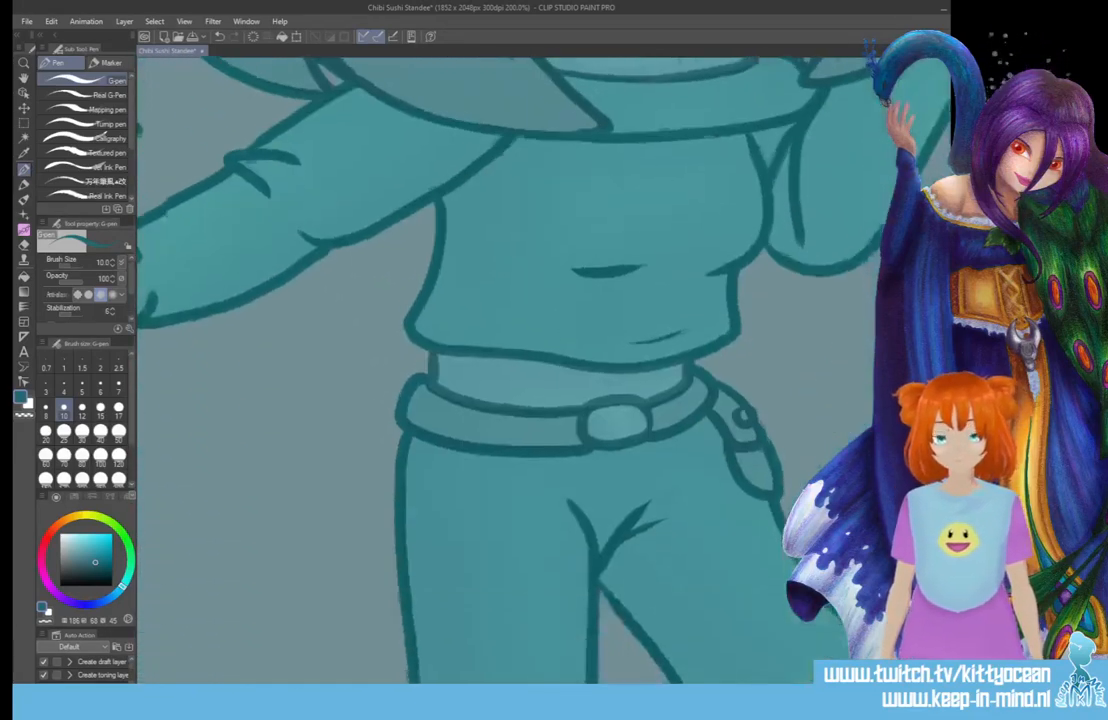
scroll(623, 509, "up", 4)
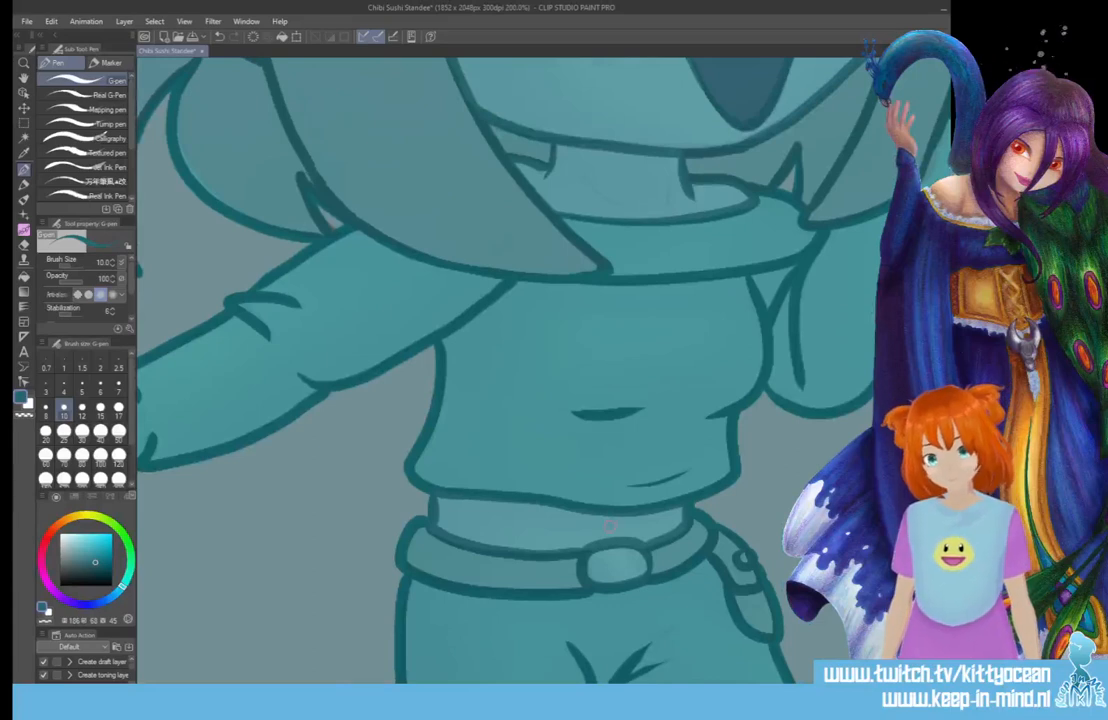
mouse_move(581, 174)
left_mouse_down()
mouse_move(612, 200)
mouse_move(661, 198)
left_mouse_up()
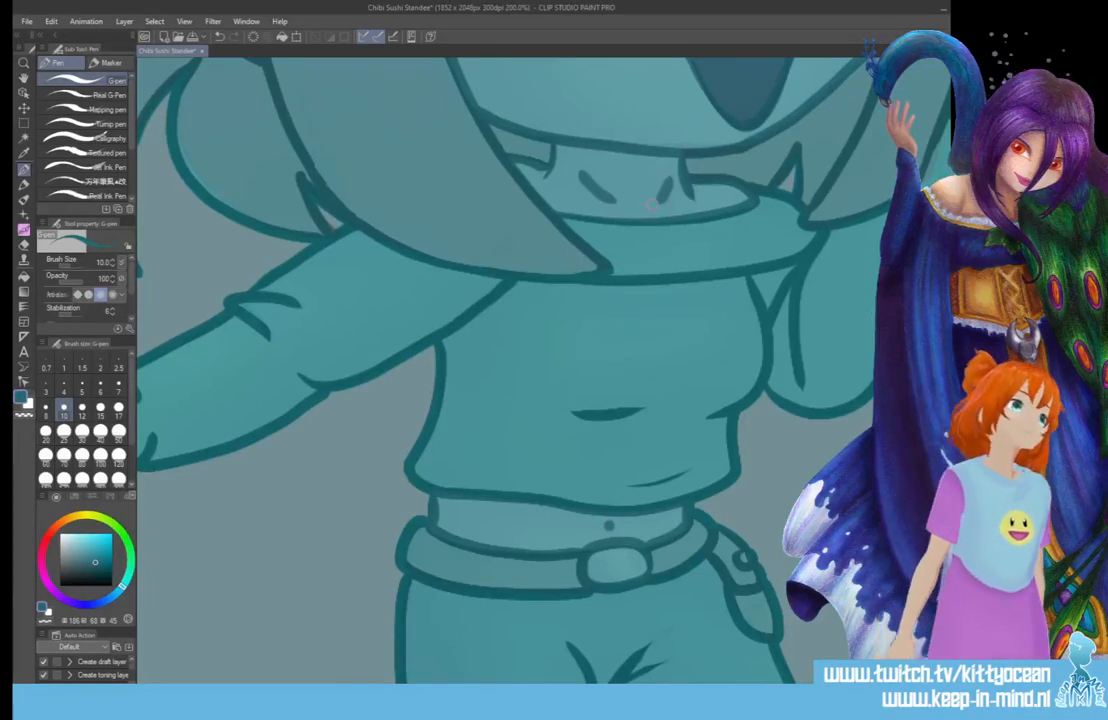
- Clear the dark fill from the tongue, redraw the curved tongue line, and fill the mouth area above it with darker teal
scroll(652, 205, "down", 6)
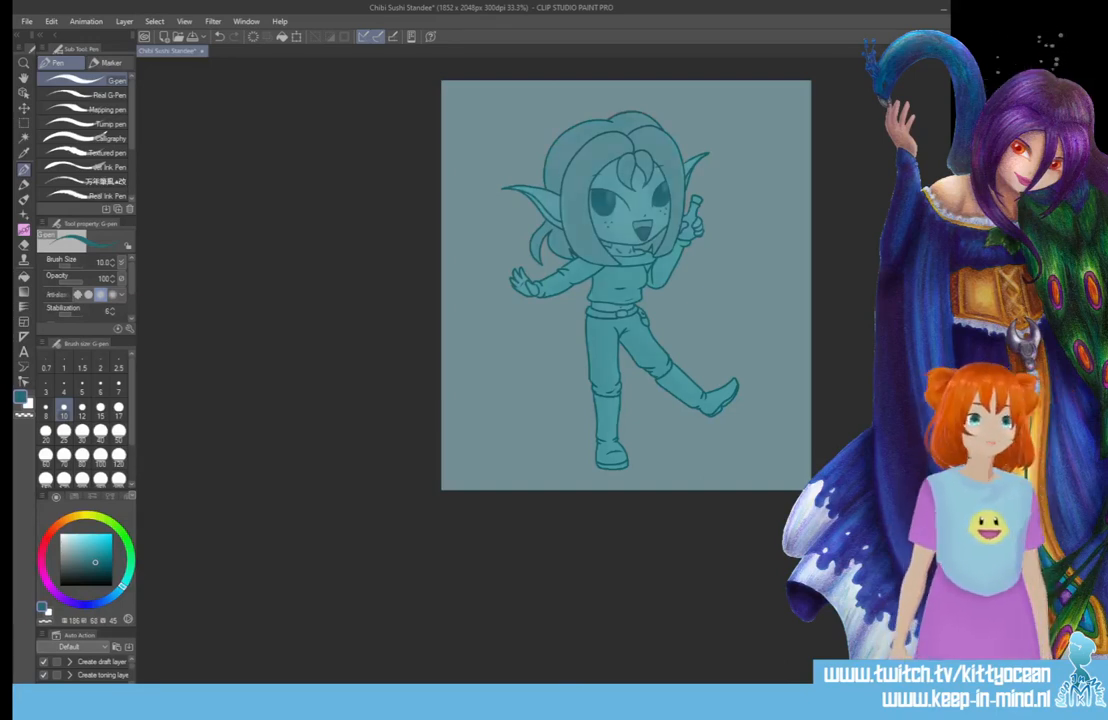
key("ctrl+plus")
key("ctrl+plus")
key("ctrl+plus")
key("ctrl+plus")
key("ctrl+plus")
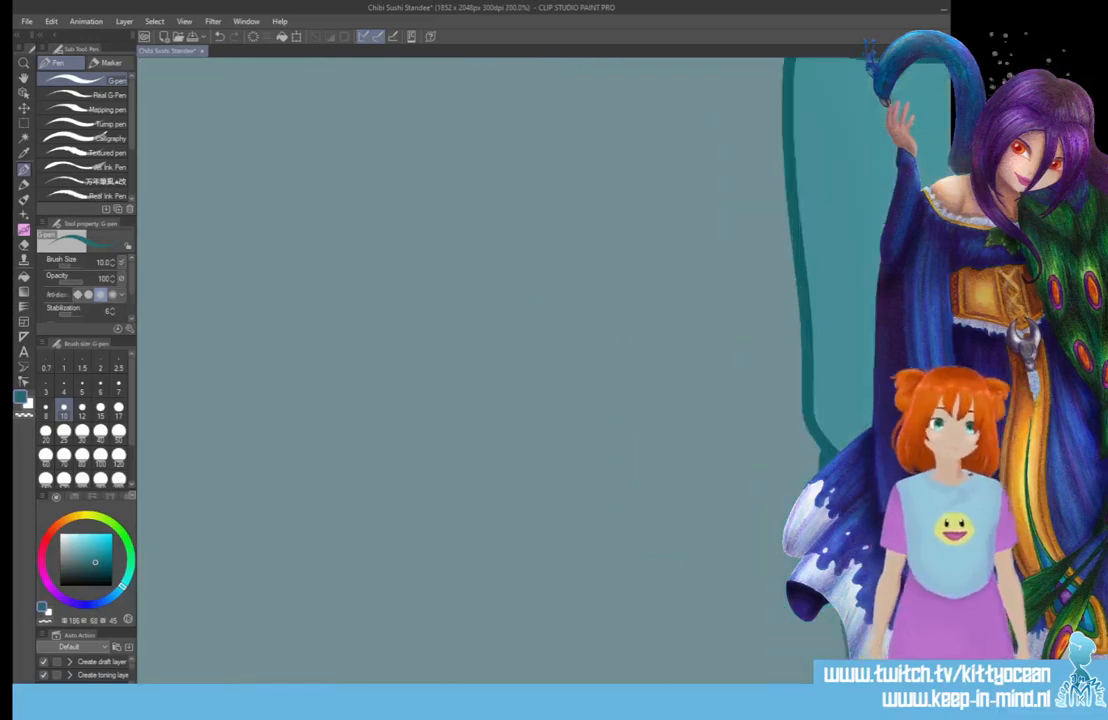
left_click_drag(790, 360, 200, 410)
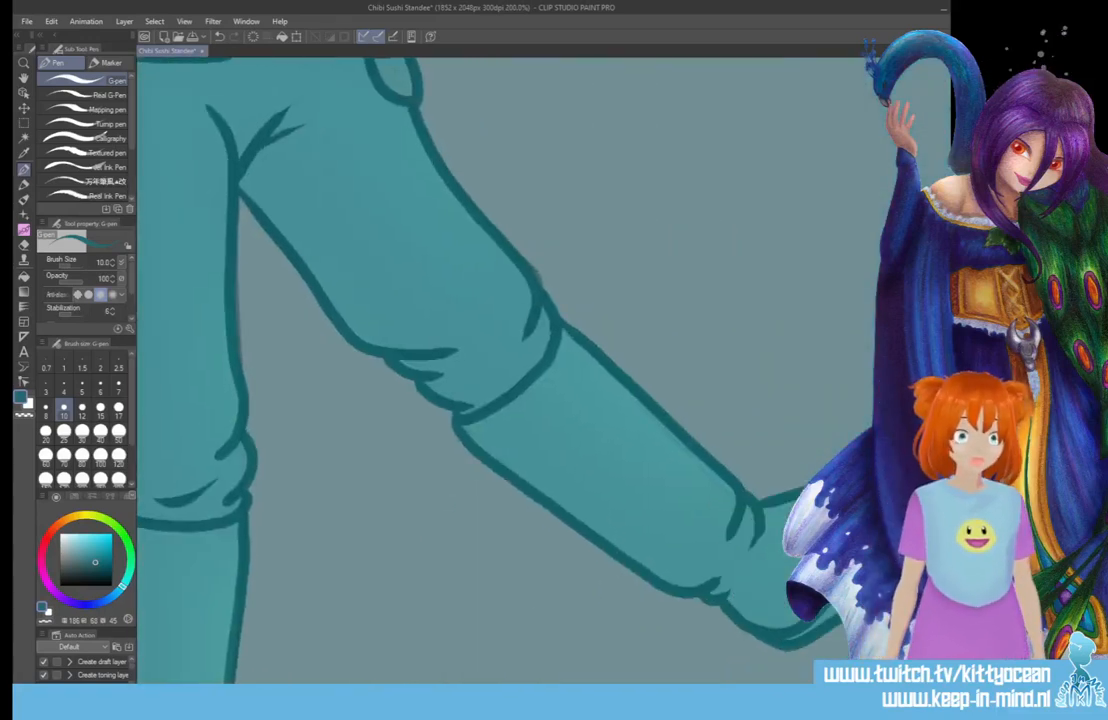
left_click_drag(420, 90, 420, 668)
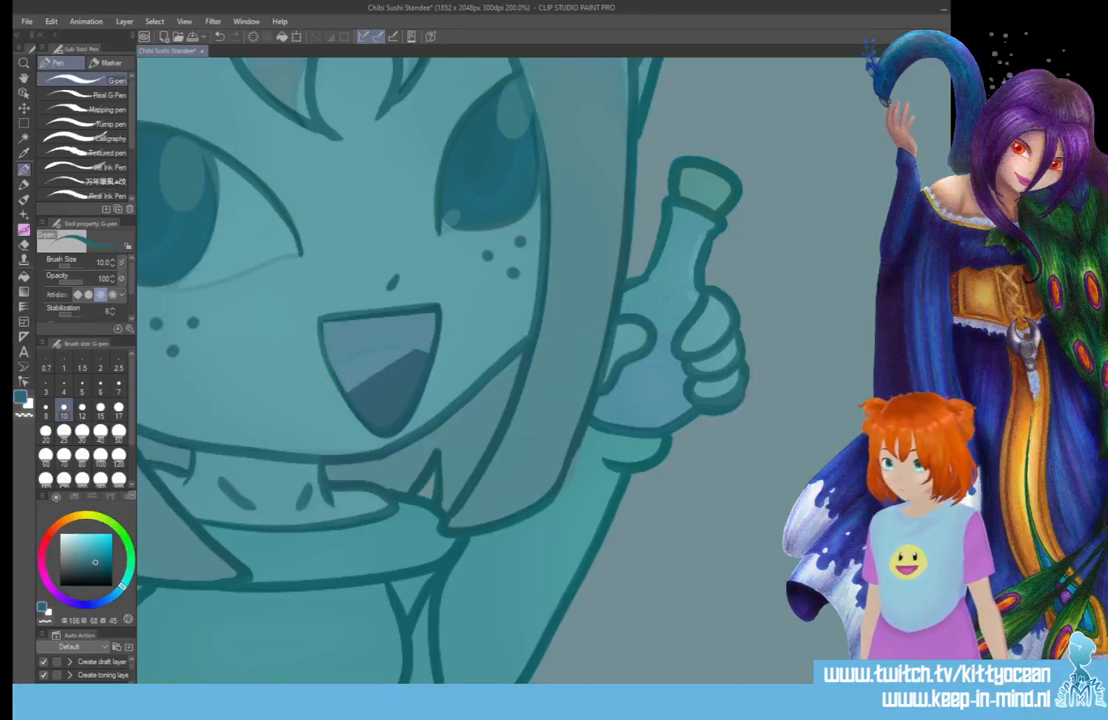
mouse_move(426, 353)
left_mouse_down()
mouse_move(424, 388)
mouse_move(337, 362)
left_mouse_up()
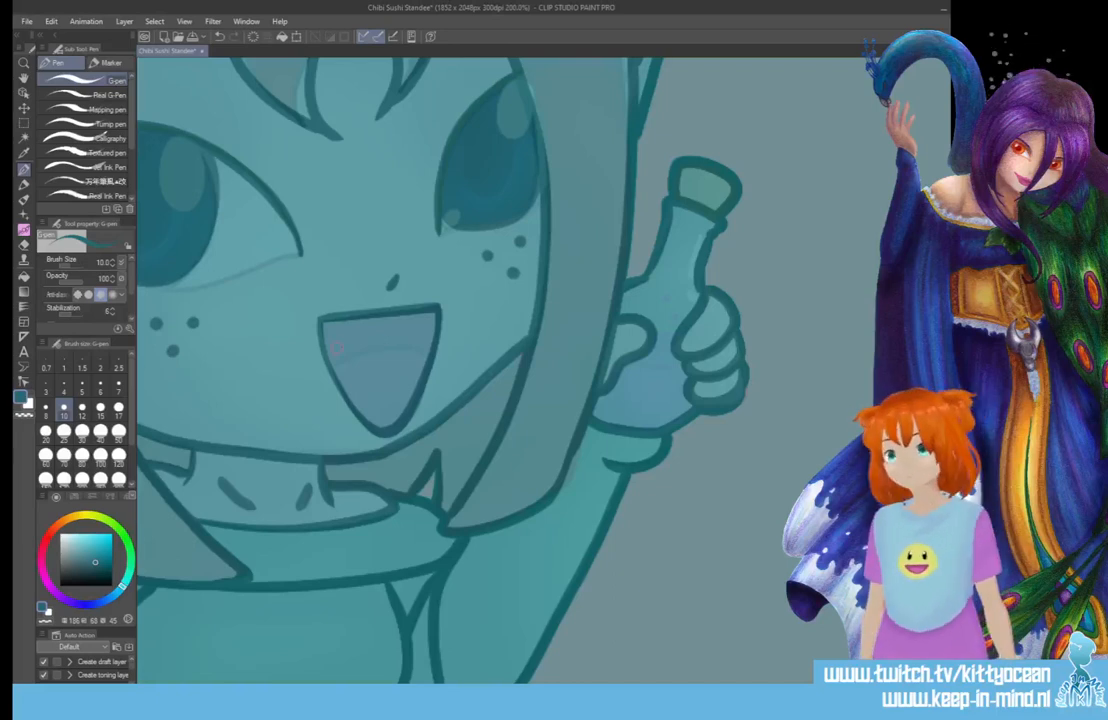
left_click_drag(330, 349, 419, 347)
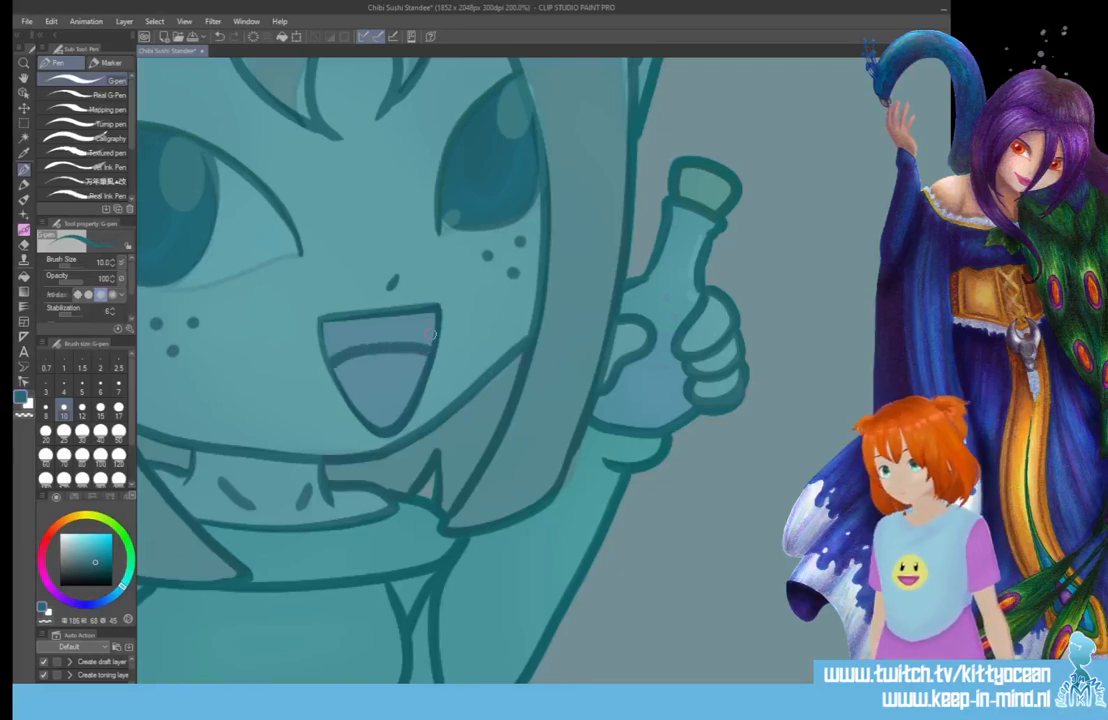
key("g")
left_click(377, 320)
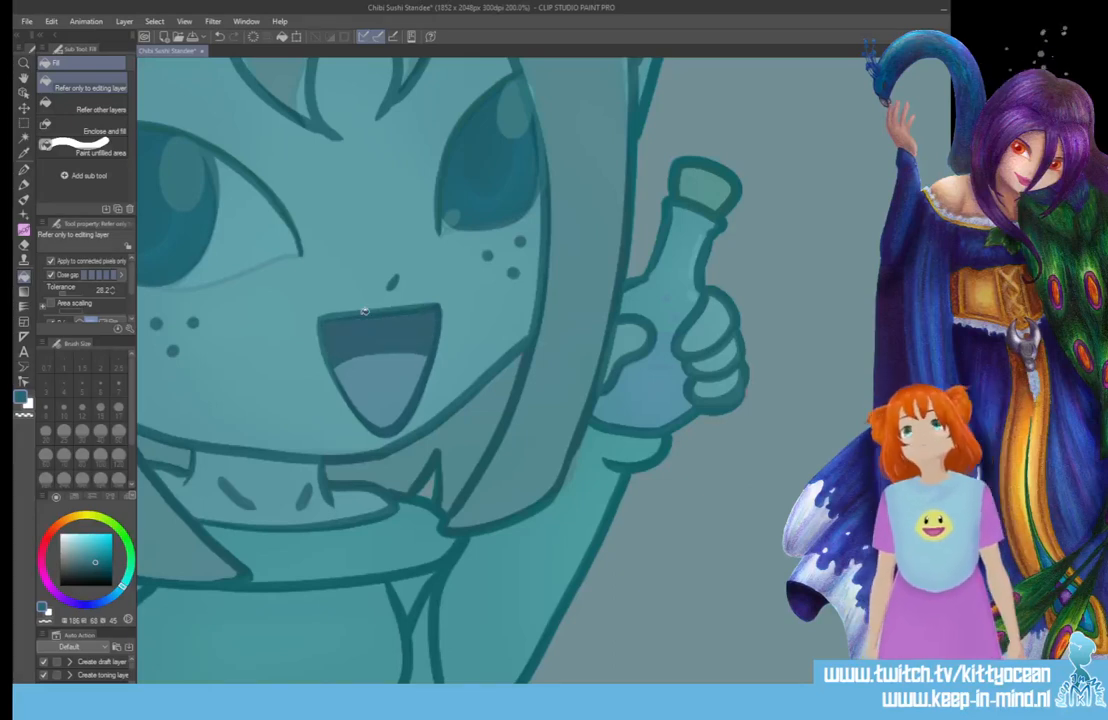
key("p")
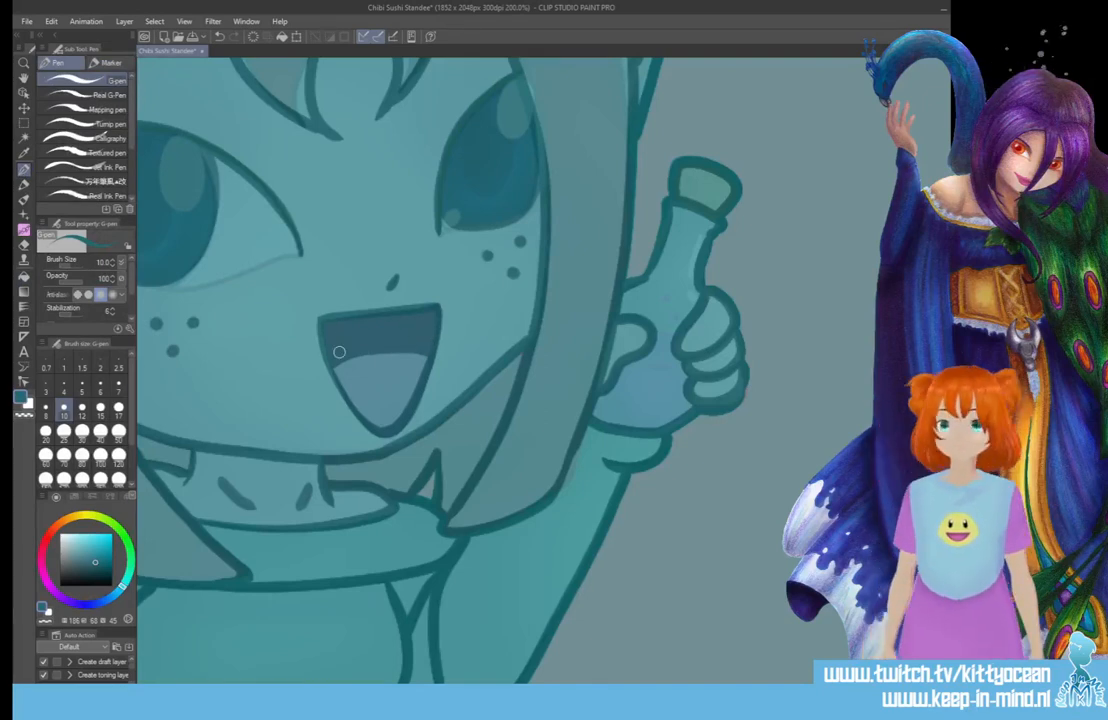
- Hide the colour sketch and the grey background, leaving only the teal figure on transparency, and save the document
scroll(339, 352, "down", 5)
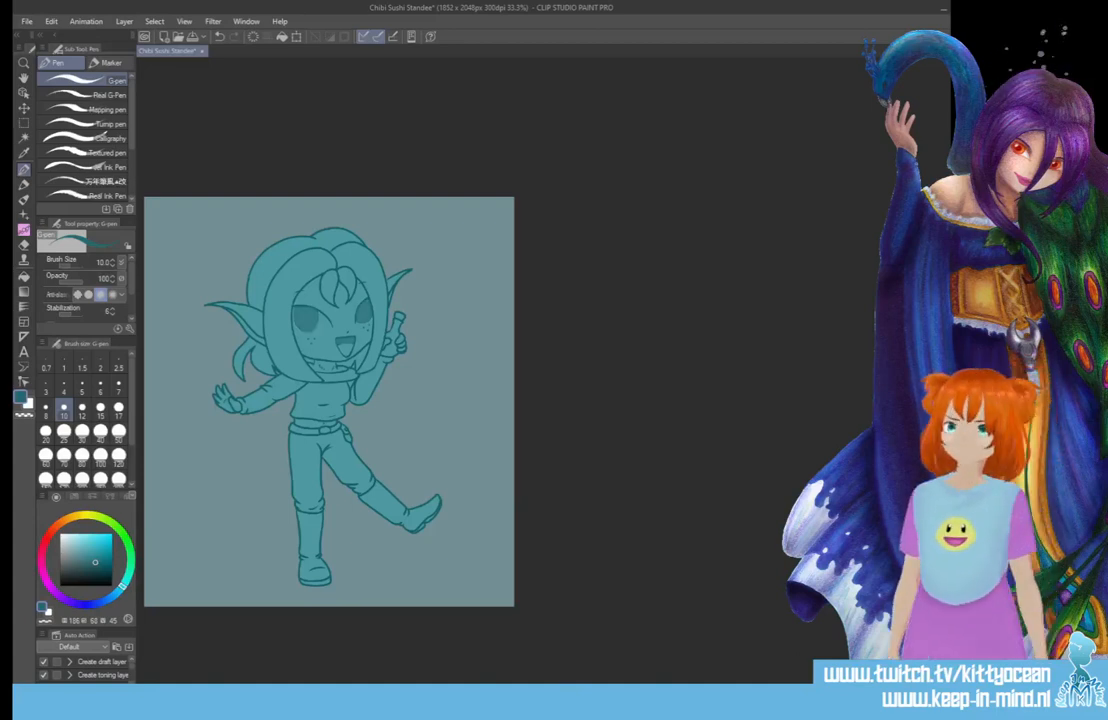
key("ctrl+s")
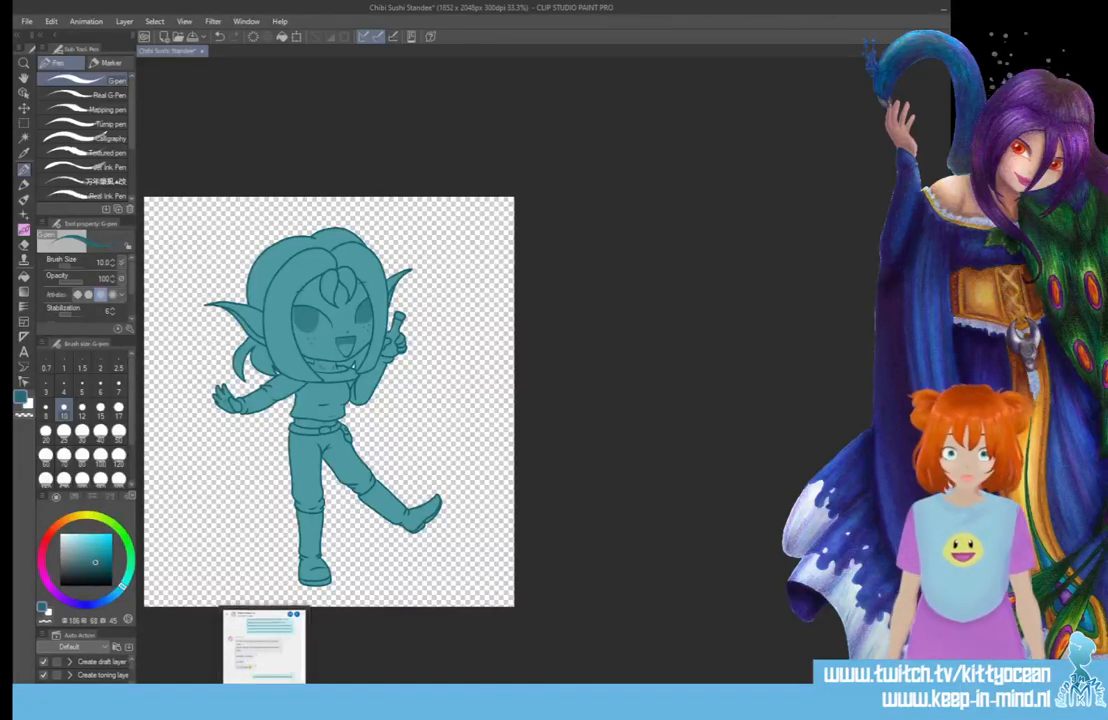
left_click_drag(566, 686, 490, 686)
left_click(27, 21)
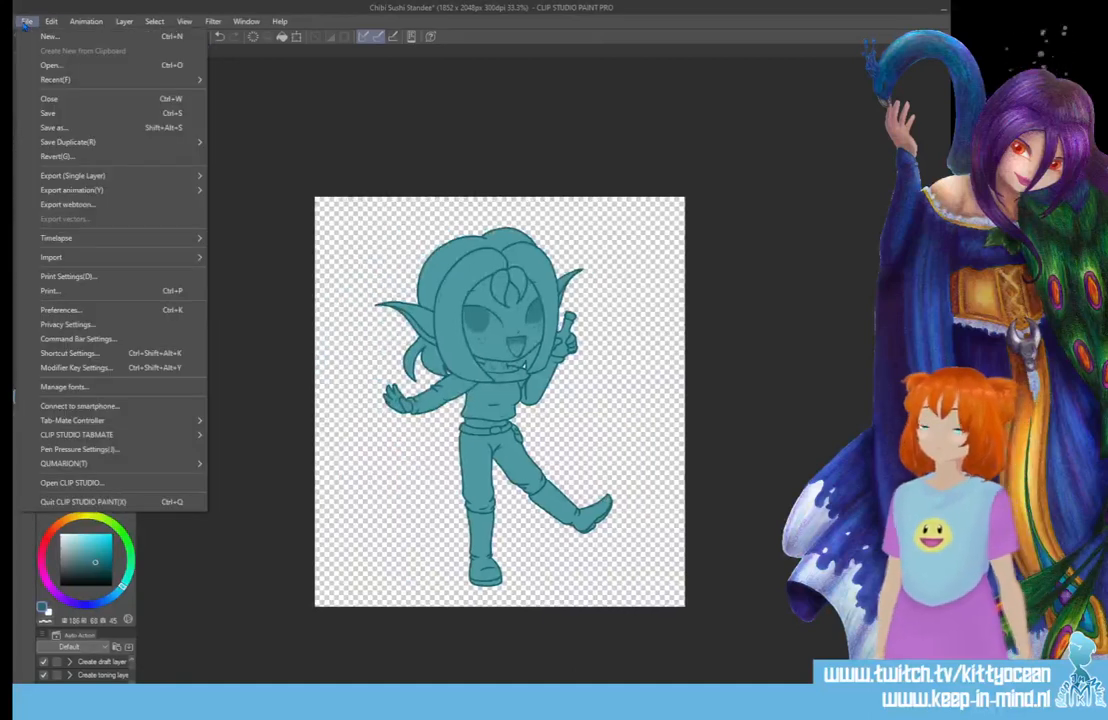
left_click(77, 117)
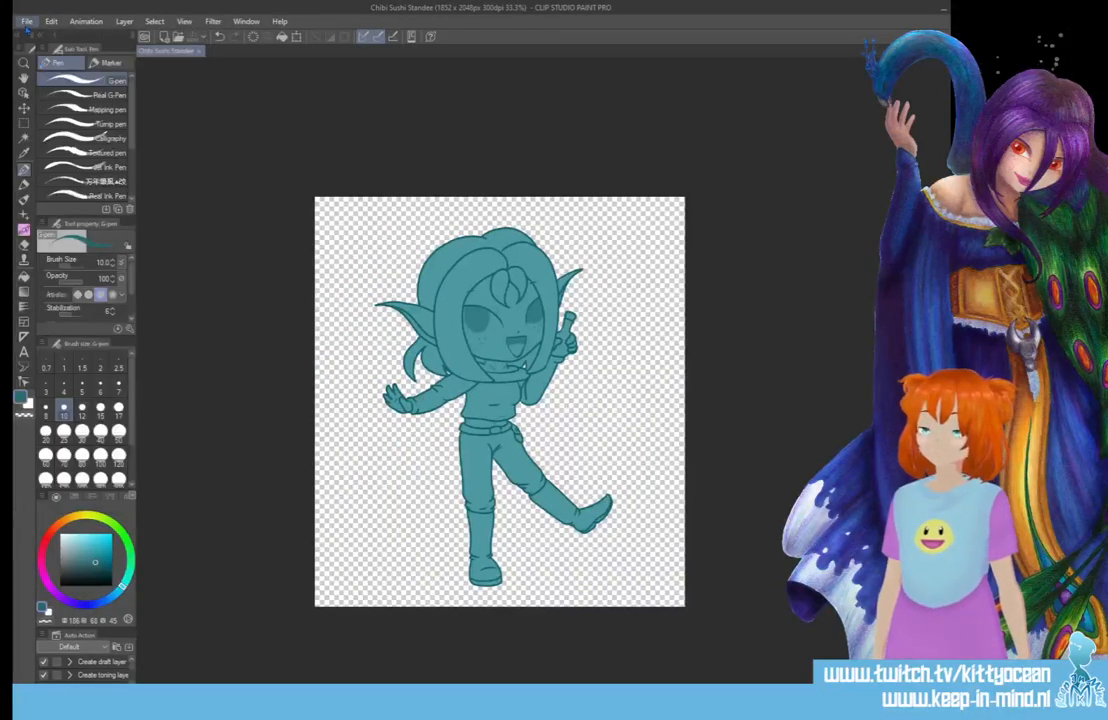
- Save a flattened copy of the standee as Chibi Sushi Standee.png, accepting the loss of layer information
left_click(30, 21)
left_click(75, 127)
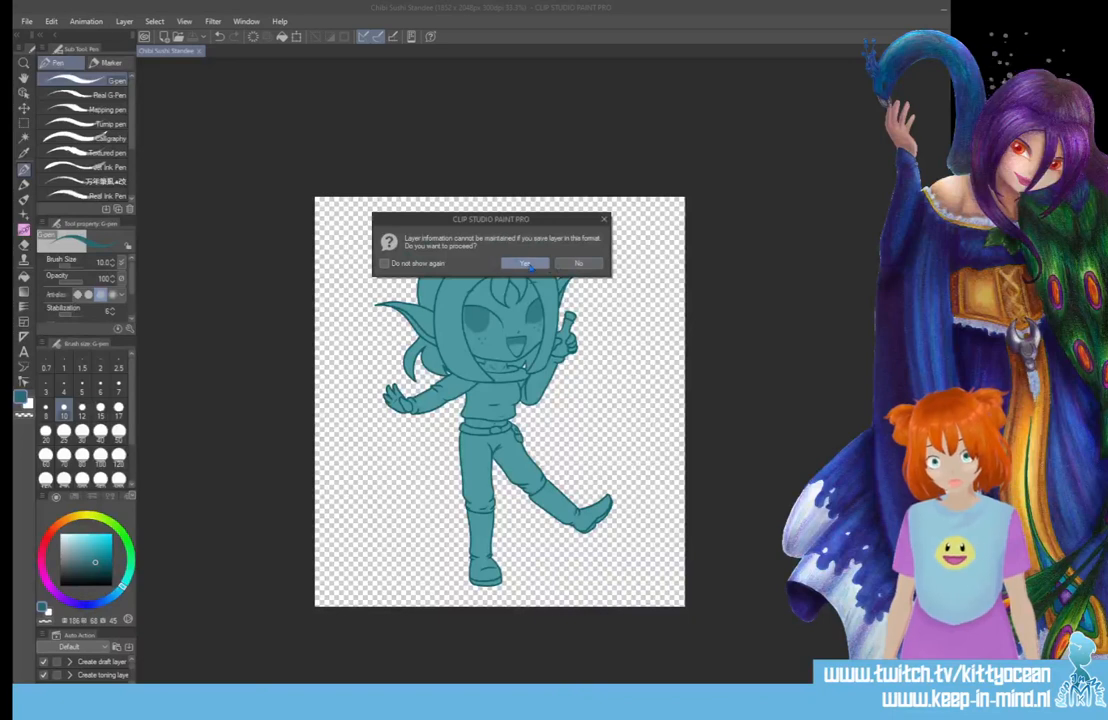
key("Return")
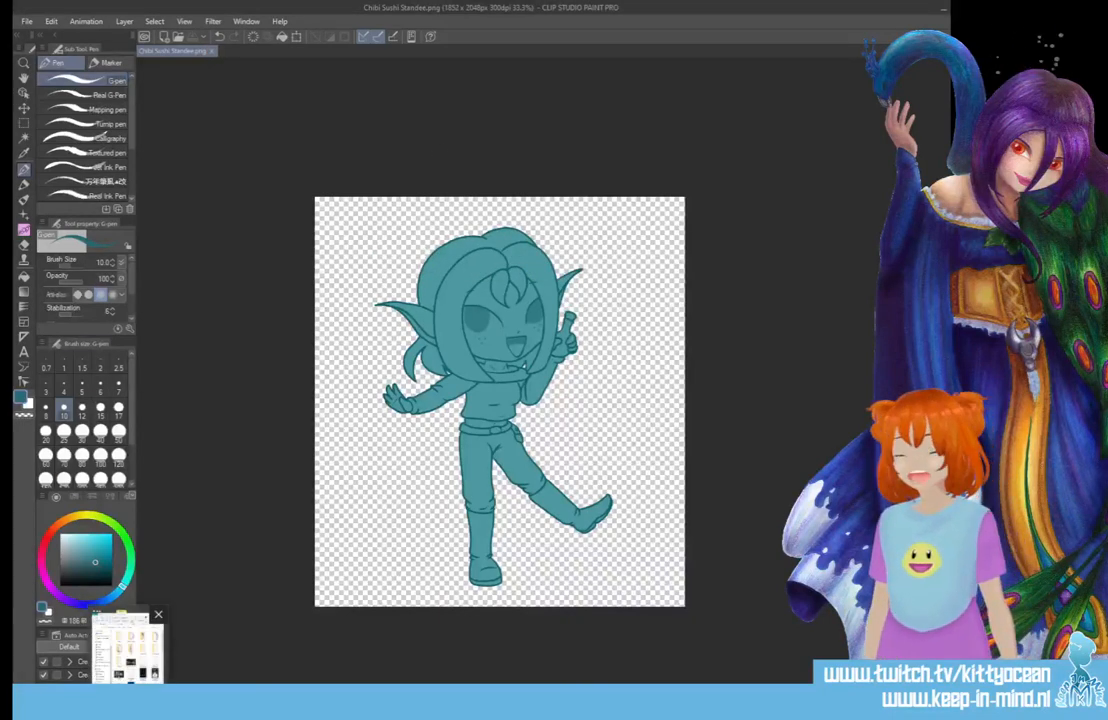
- Open the Door close up illustration and enlarge the sketched doorway interior to 150%
middle_click(127, 697)
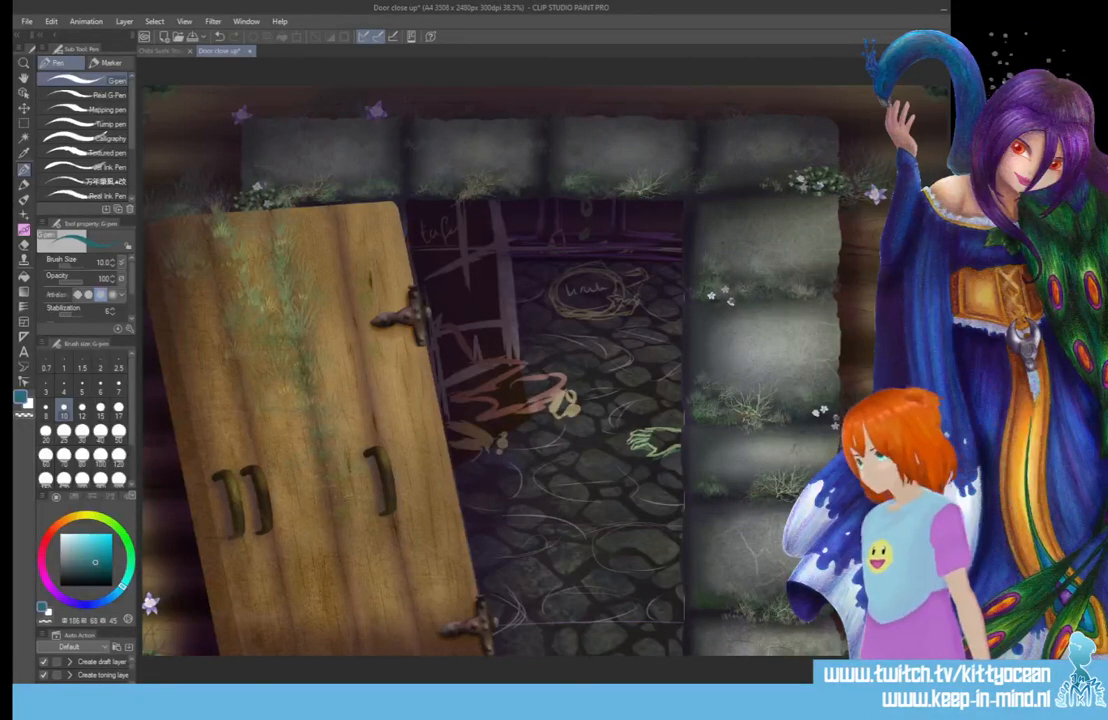
key("ctrl+plus")
key("ctrl+plus")
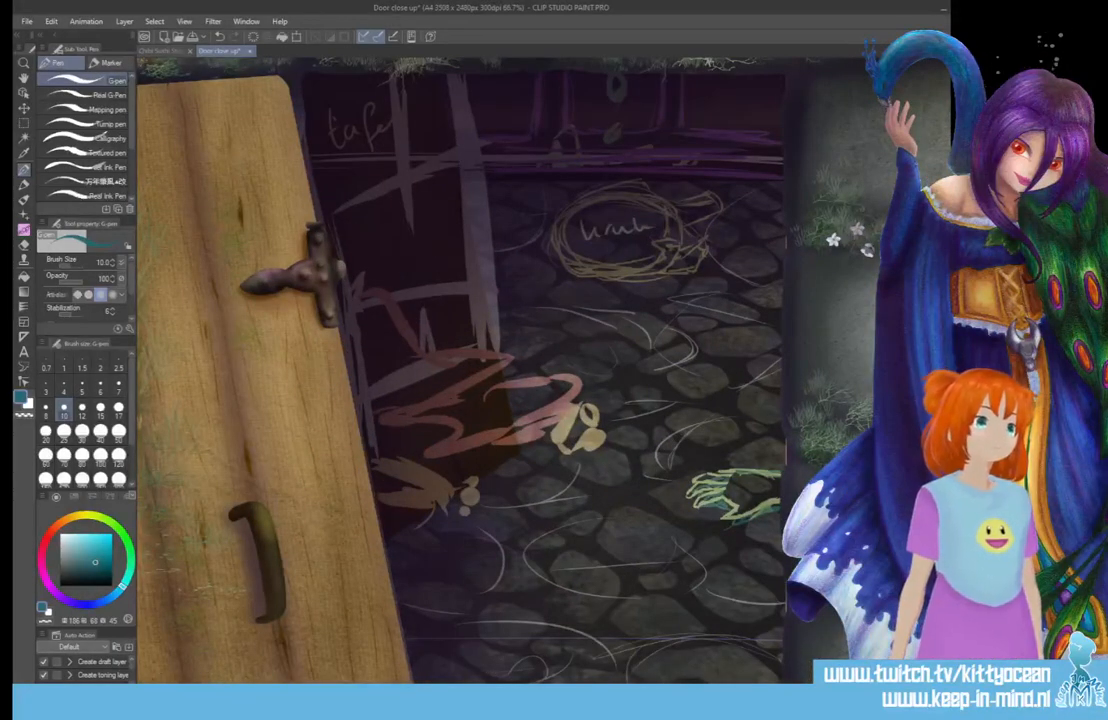
key("ctrl+plus")
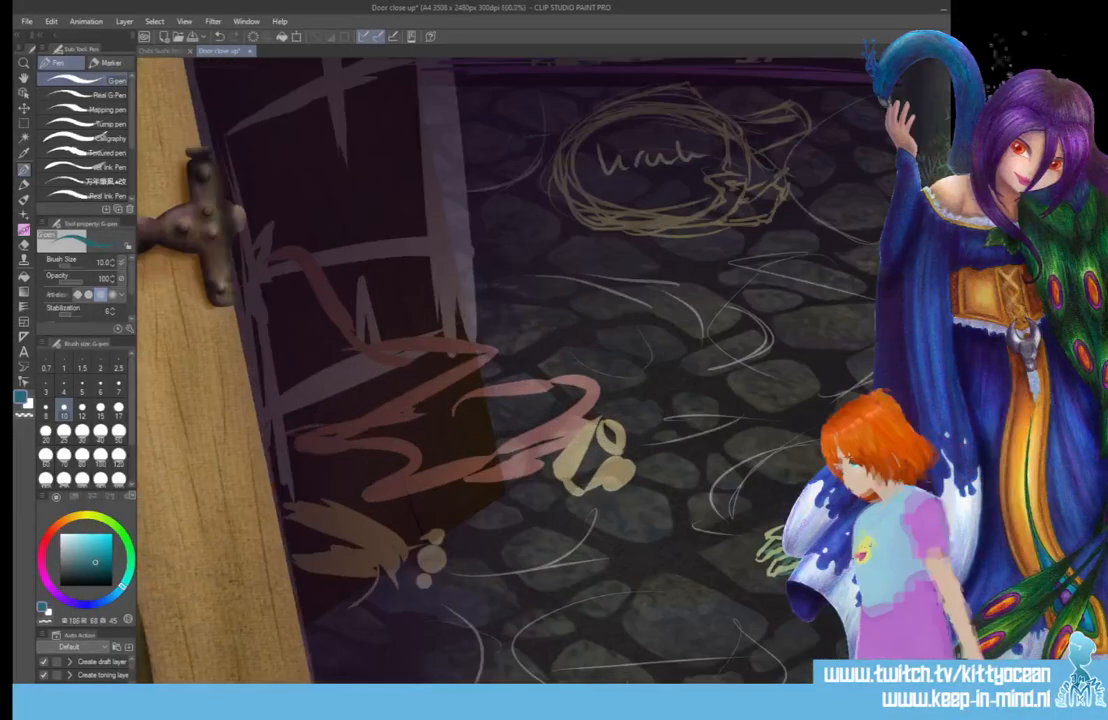
key("ctrl+plus")
scroll(508, 370, "down", 3)
scroll(508, 370, "up", 2)
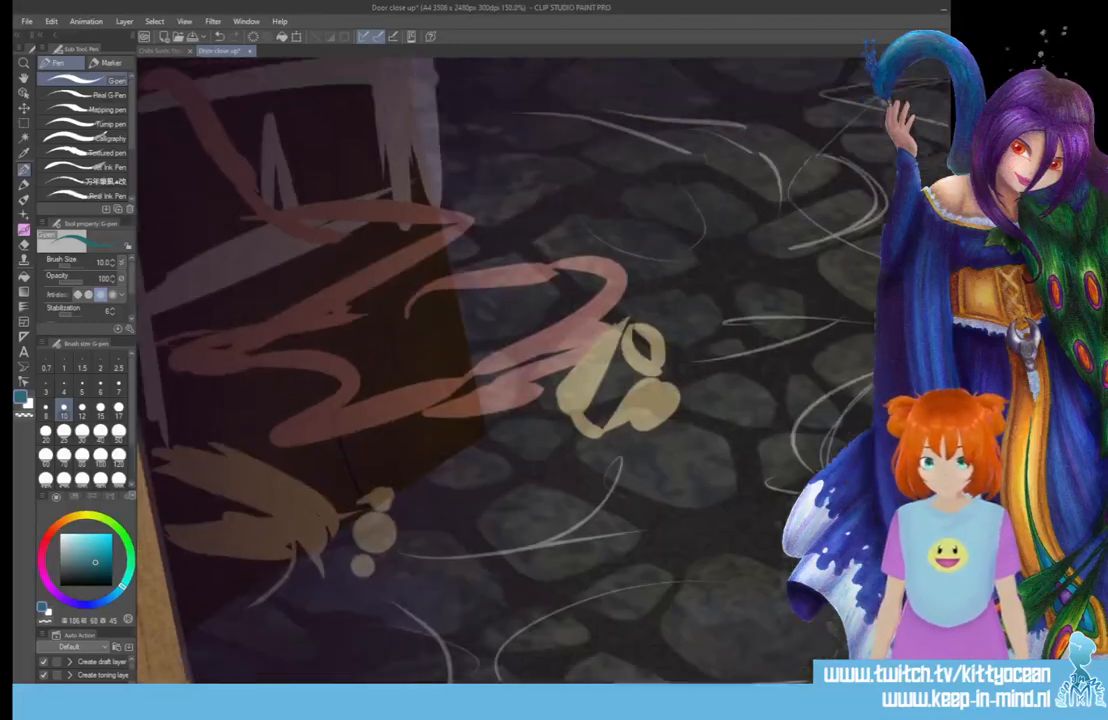
- Try a teal G-pen stroke beside the dark door panel, undo it, and hide the rough interior sketch
scroll(508, 370, "left", 8)
scroll(399, 152, "right", 3)
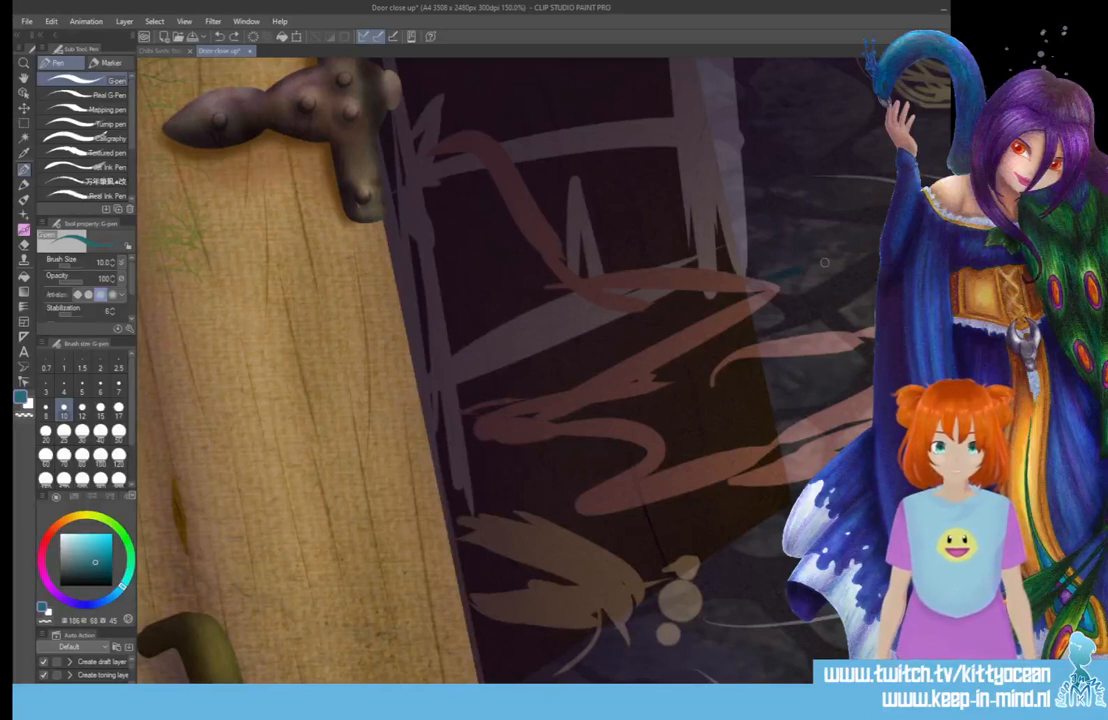
left_click_drag(768, 275, 841, 354)
key("ctrl+z")
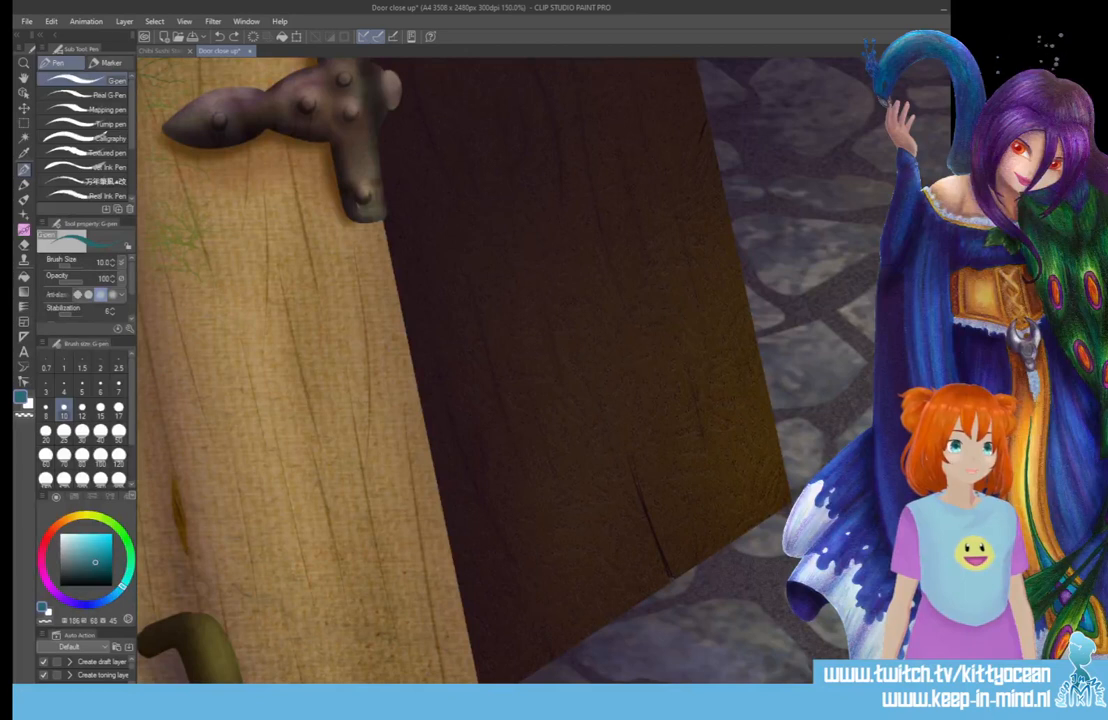
- Trace the sketched crumpled cloth beside the open door with a teal G-pen outline at brush size 10
key("ctrl+z")
key("ctrl+y")
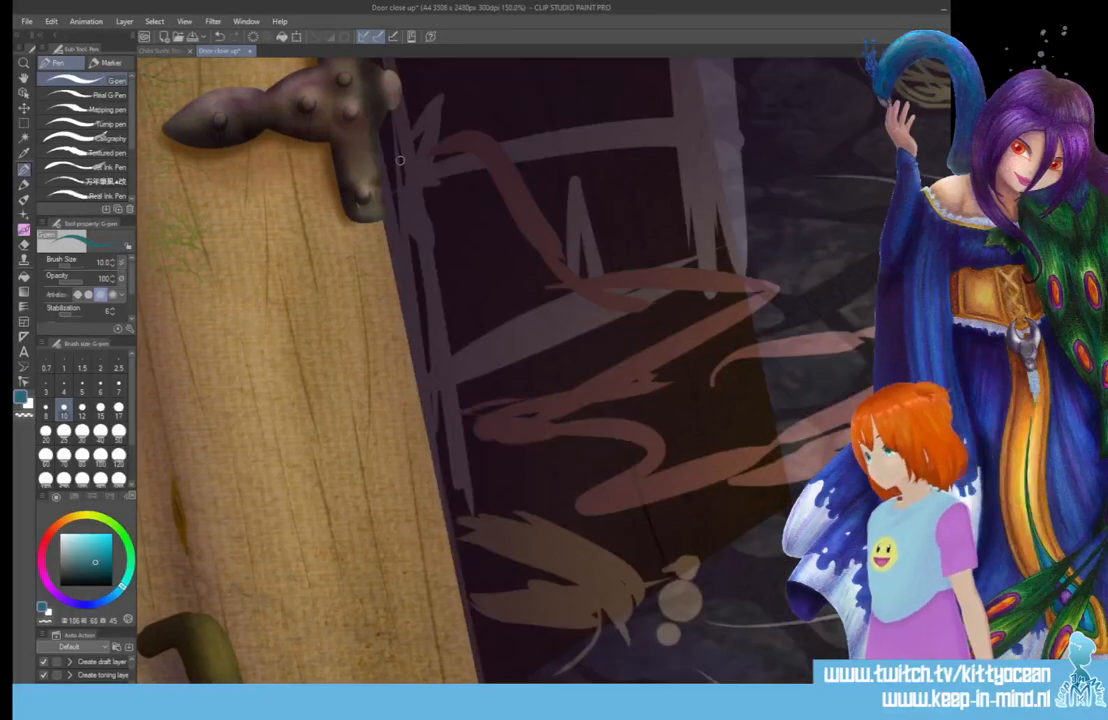
mouse_move(561, 252)
left_mouse_down()
mouse_move(650, 295)
mouse_move(770, 291)
mouse_move(538, 450)
left_mouse_up()
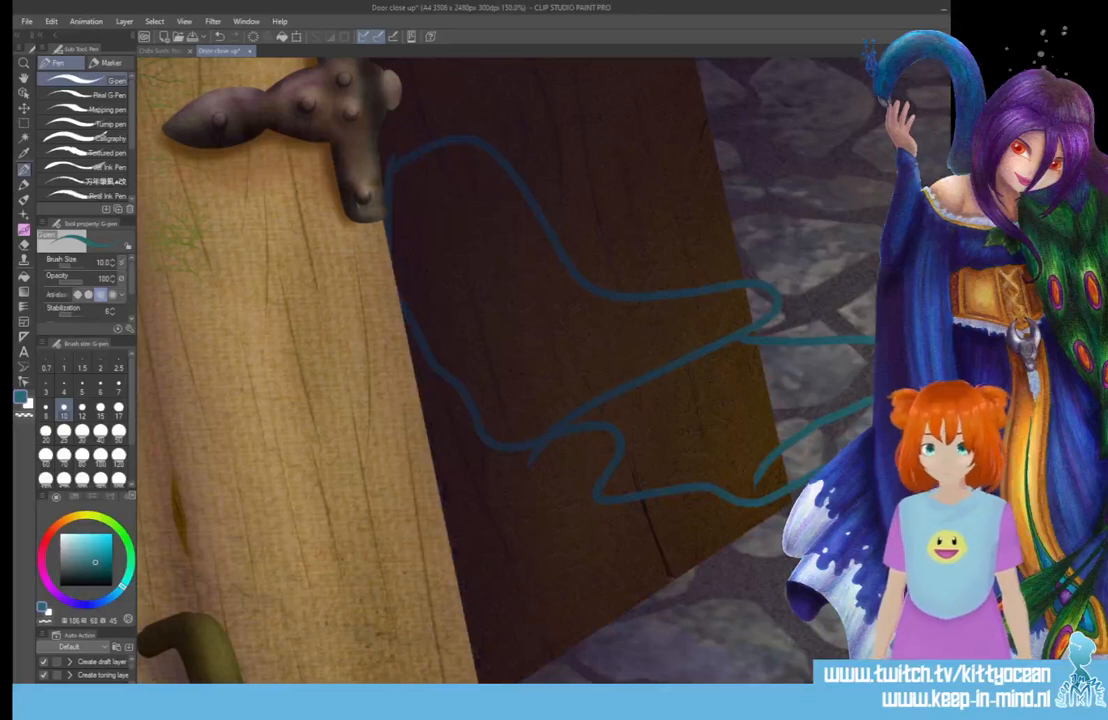
- Shift the teal cloth outline lower along the door and add small looped fold lines and an inner crease
left_click(22, 107)
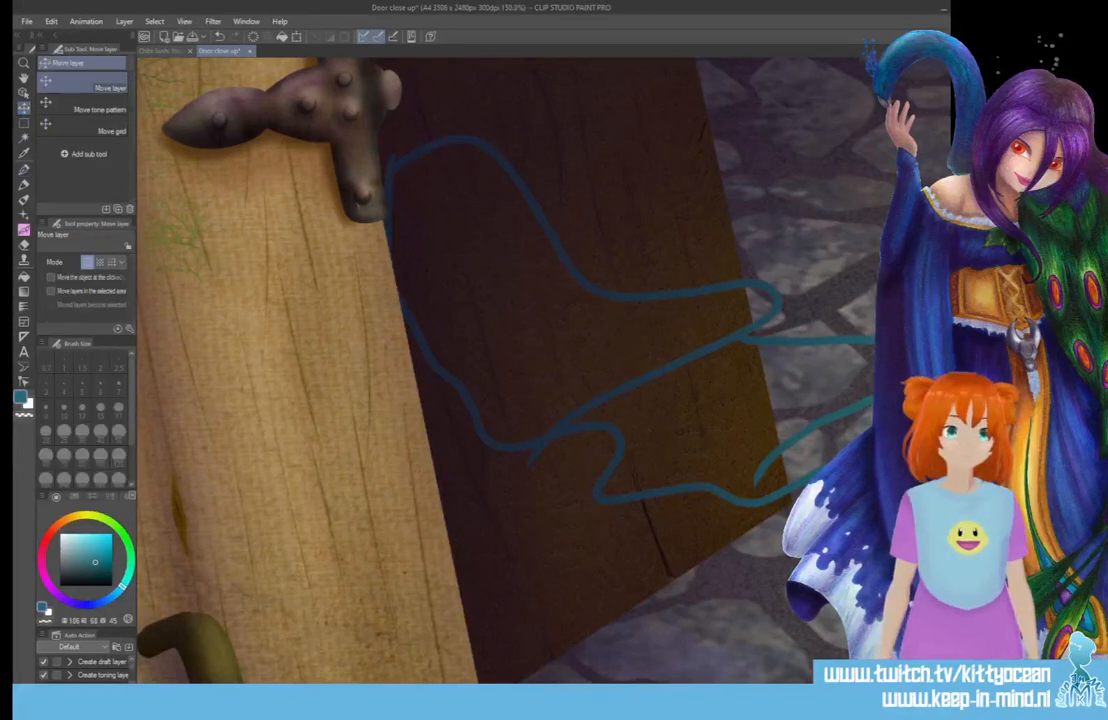
mouse_move(687, 359)
left_mouse_down()
mouse_move(702, 505)
mouse_move(663, 554)
mouse_move(731, 538)
left_mouse_up()
scroll(517, 370, "down", 5)
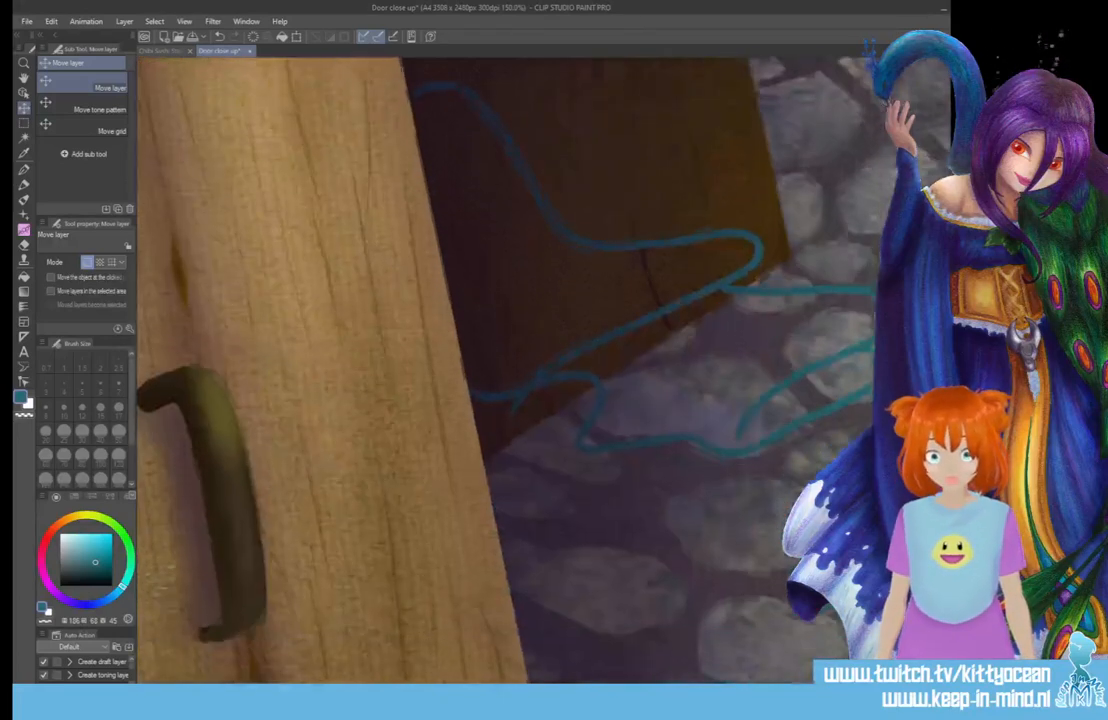
left_click(25, 169)
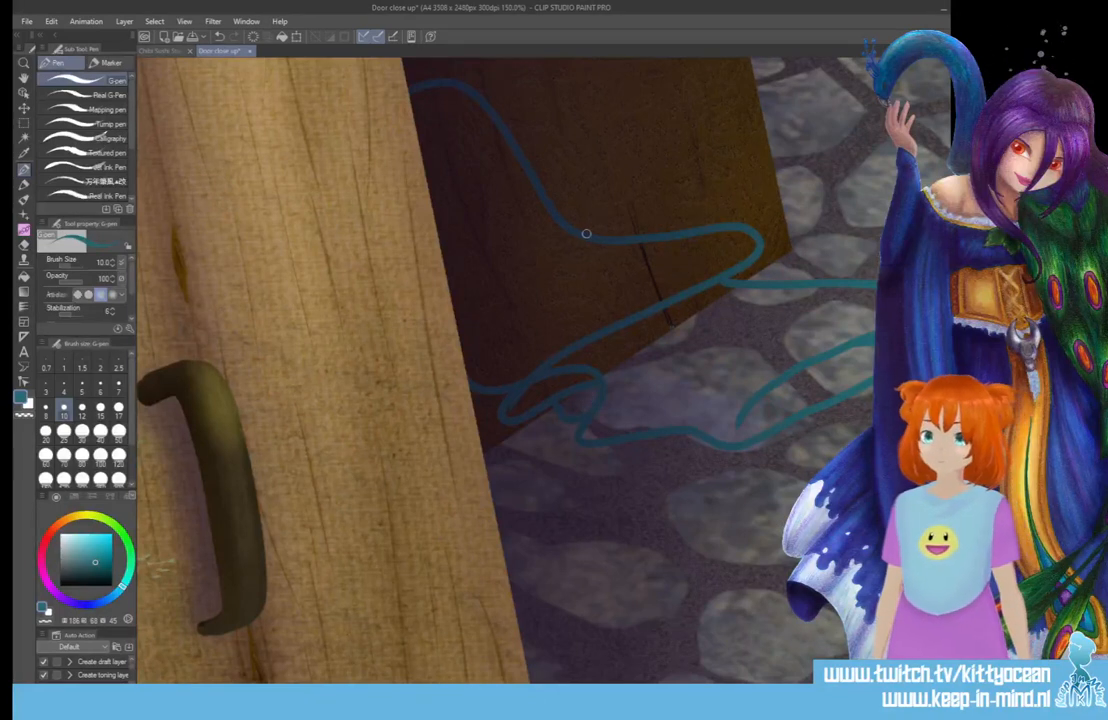
left_click_drag(584, 239, 495, 290)
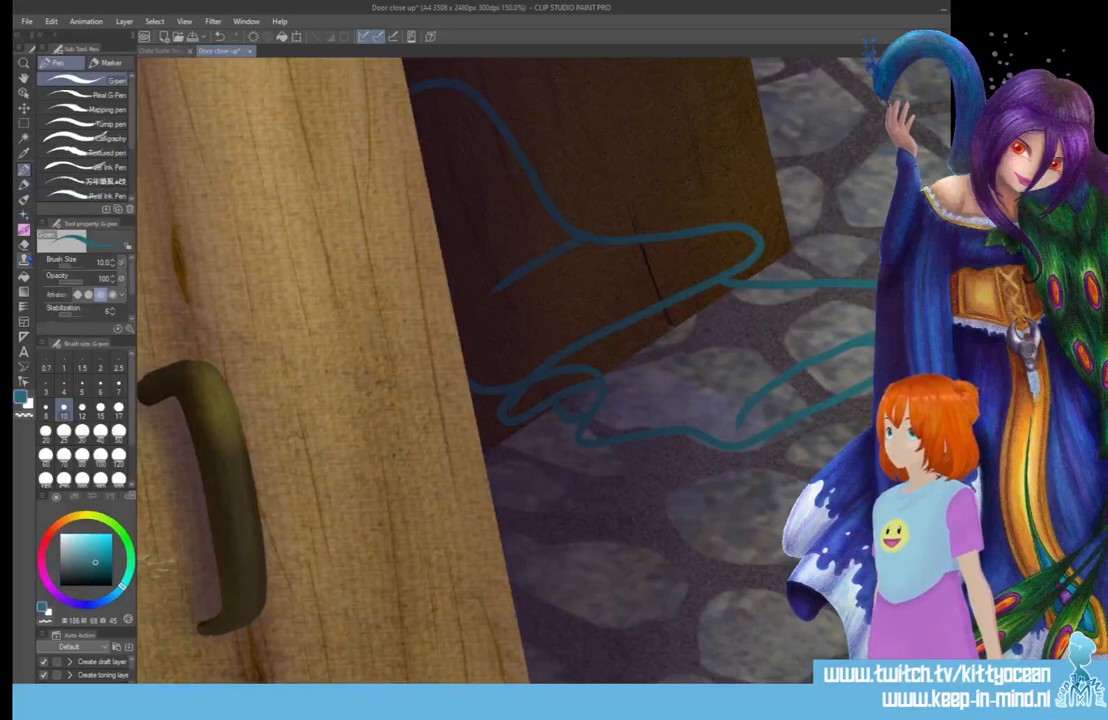
- Fill the cloth outline and its enclosed gaps with teal to form one solid shape
left_click(24, 276)
left_click(512, 242)
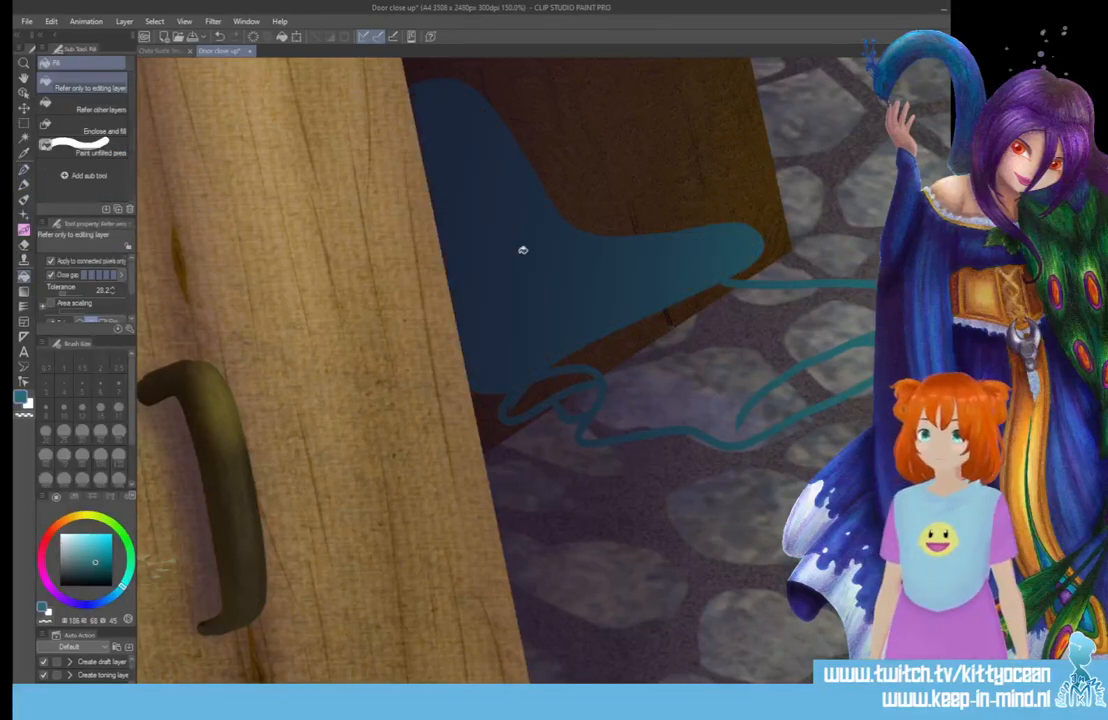
left_click(658, 344)
left_click(767, 400)
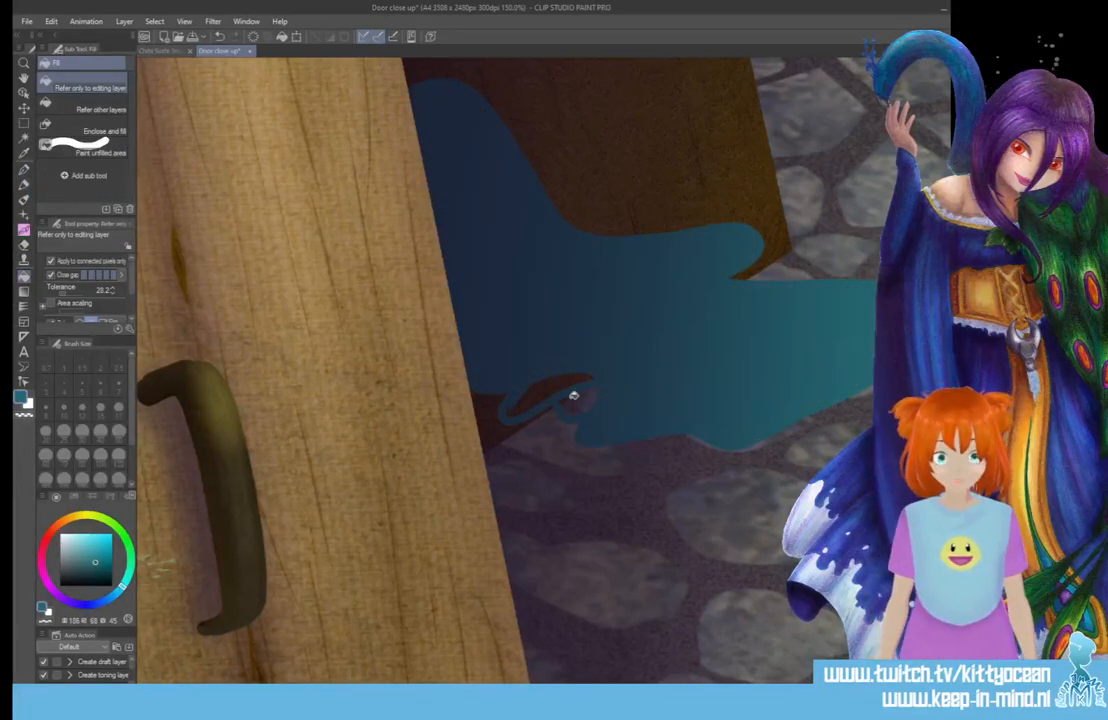
left_click(549, 380)
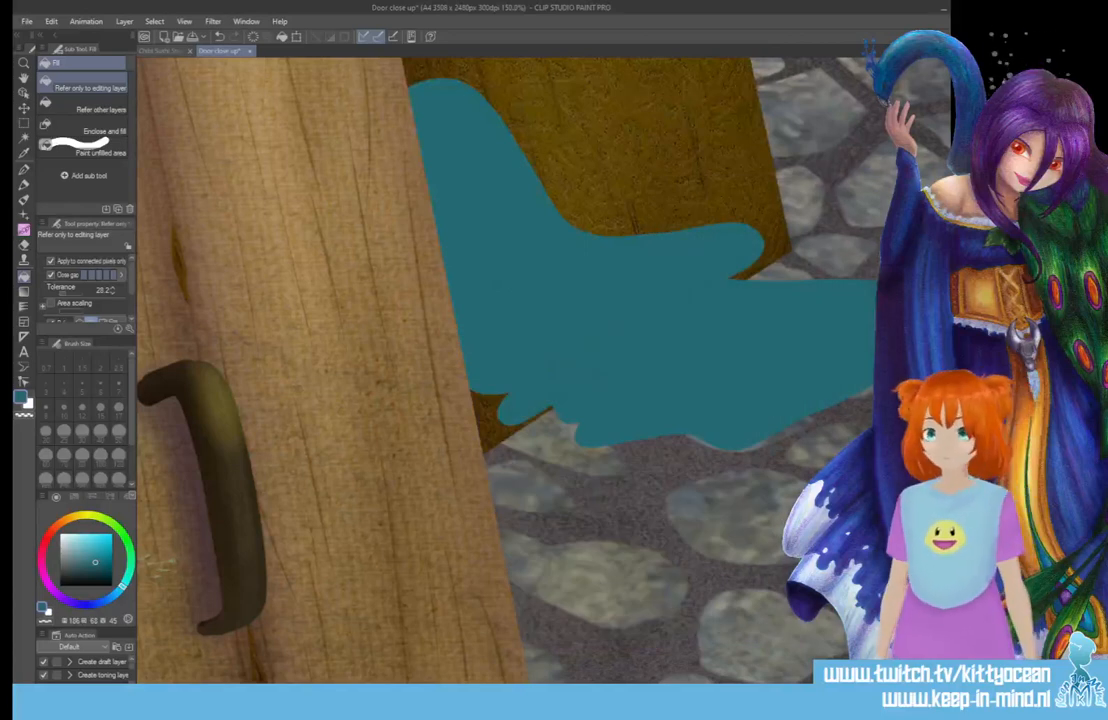
- Cut small tears into the teal cloth's upper edge and middle with thin transparent G-pen strokes, and save the illustration
key("p")
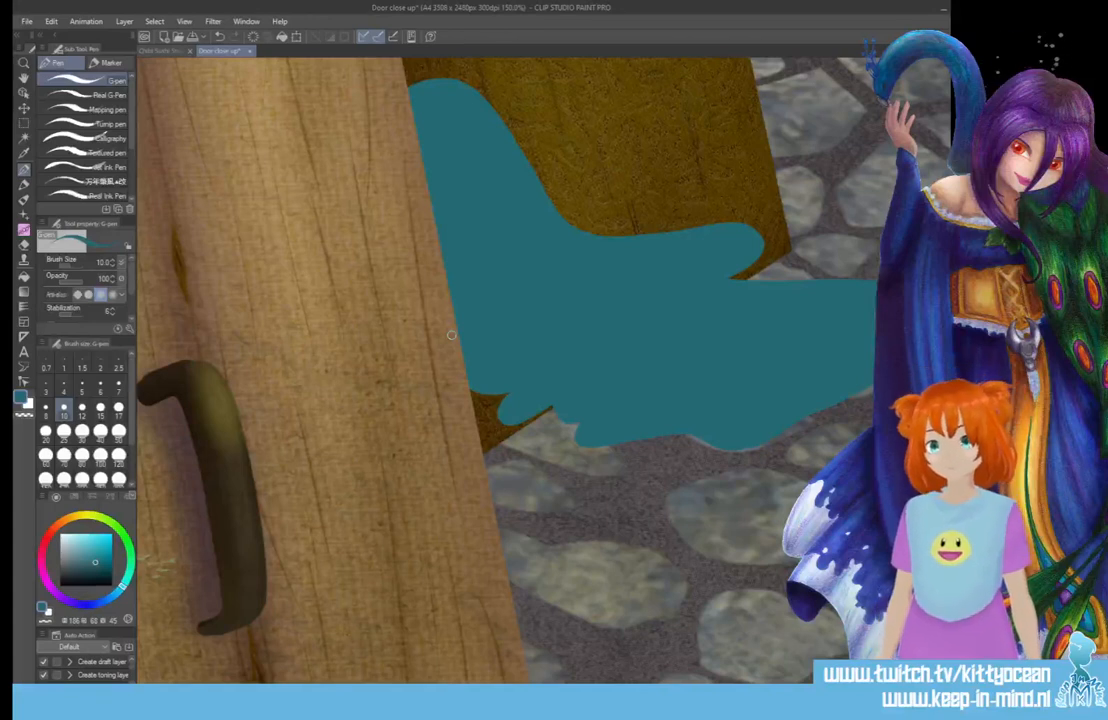
left_click_drag(525, 140, 527, 218)
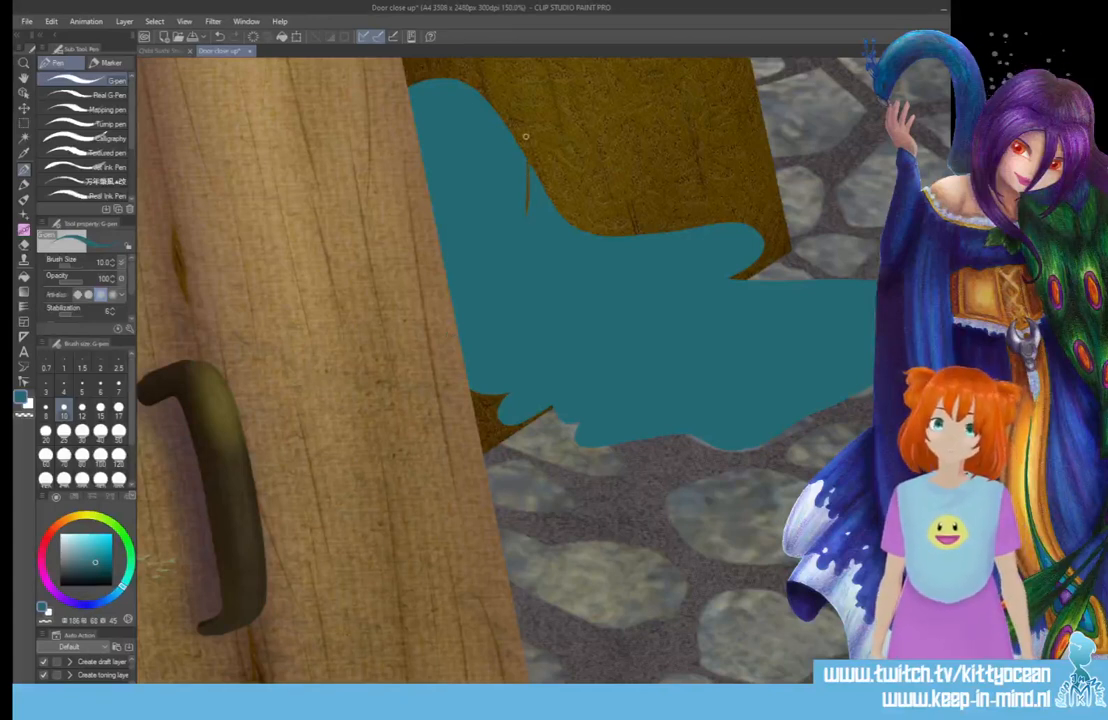
left_click_drag(532, 165, 529, 178)
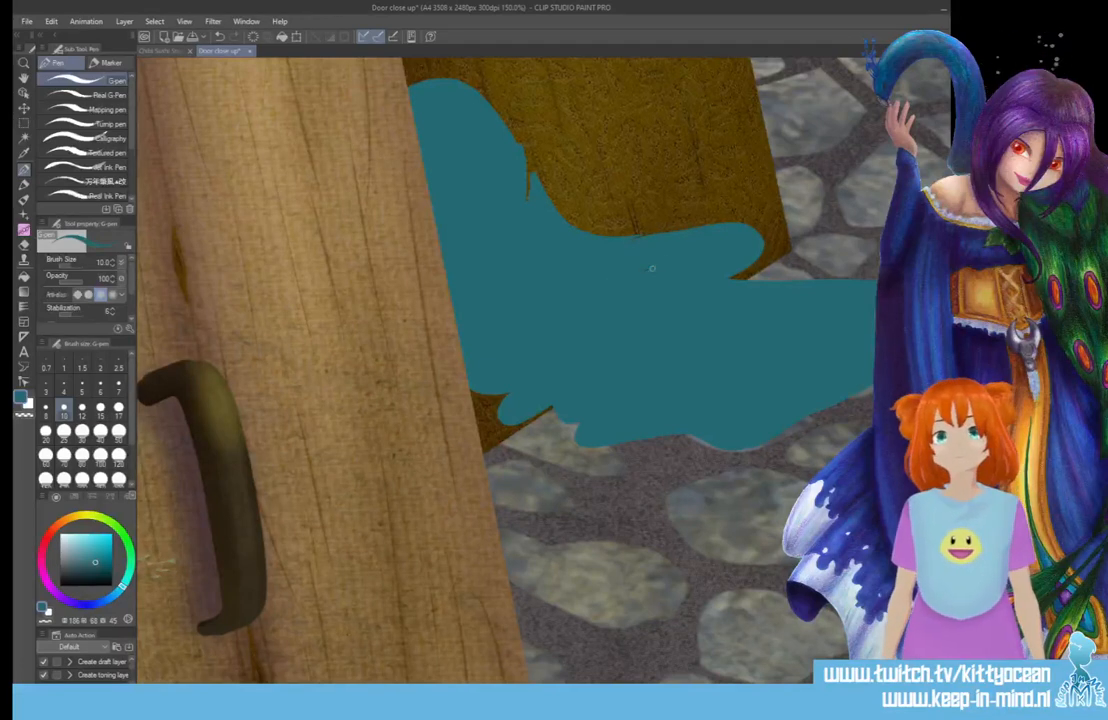
left_click_drag(647, 269, 661, 267)
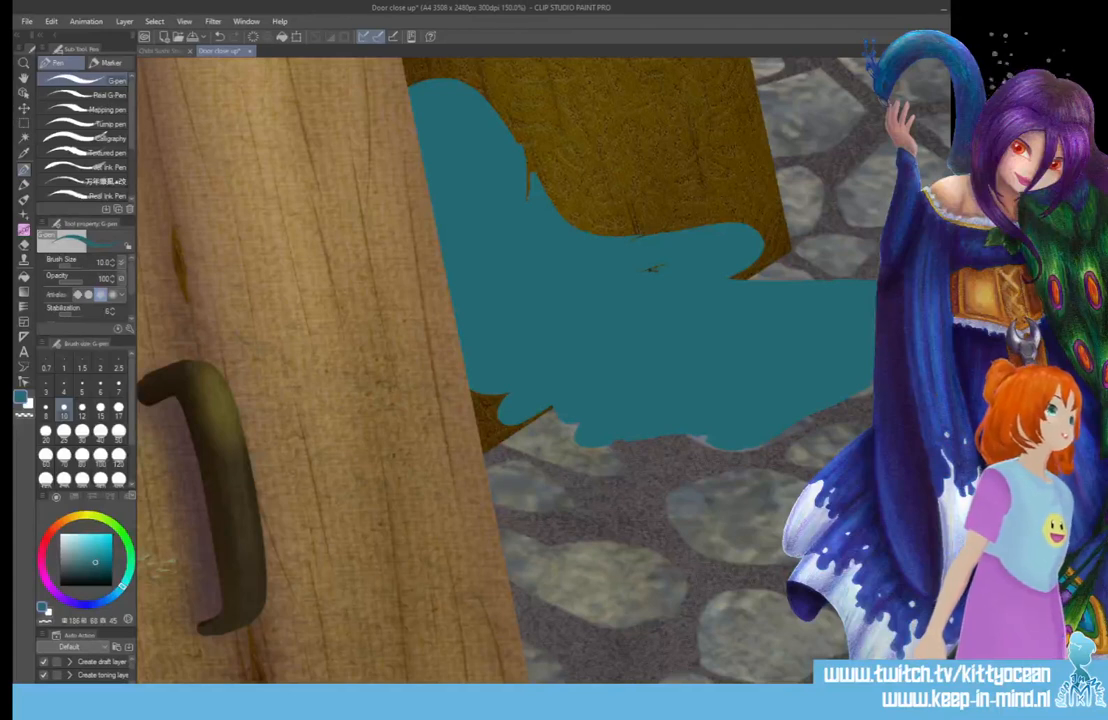
key("ctrl+s")
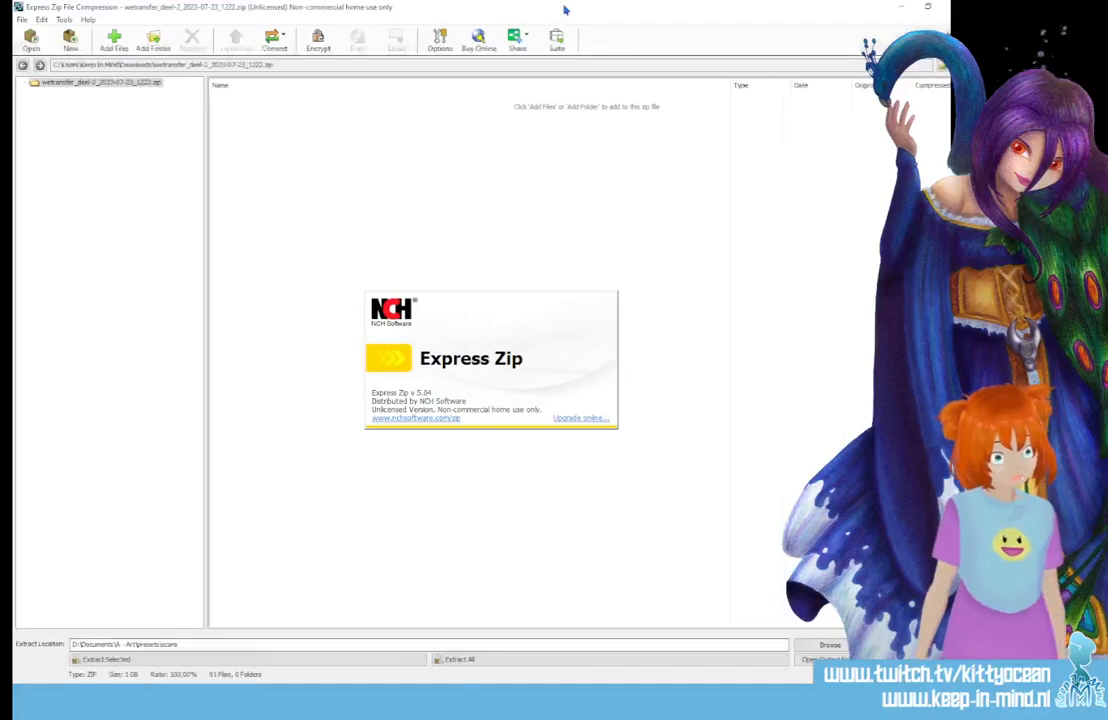
- Move the Express Zip window aside, close the pink hearts scan and bring up the pink confetti scan img20230701_14052748.png
left_click_drag(565, 10, 14, 100)
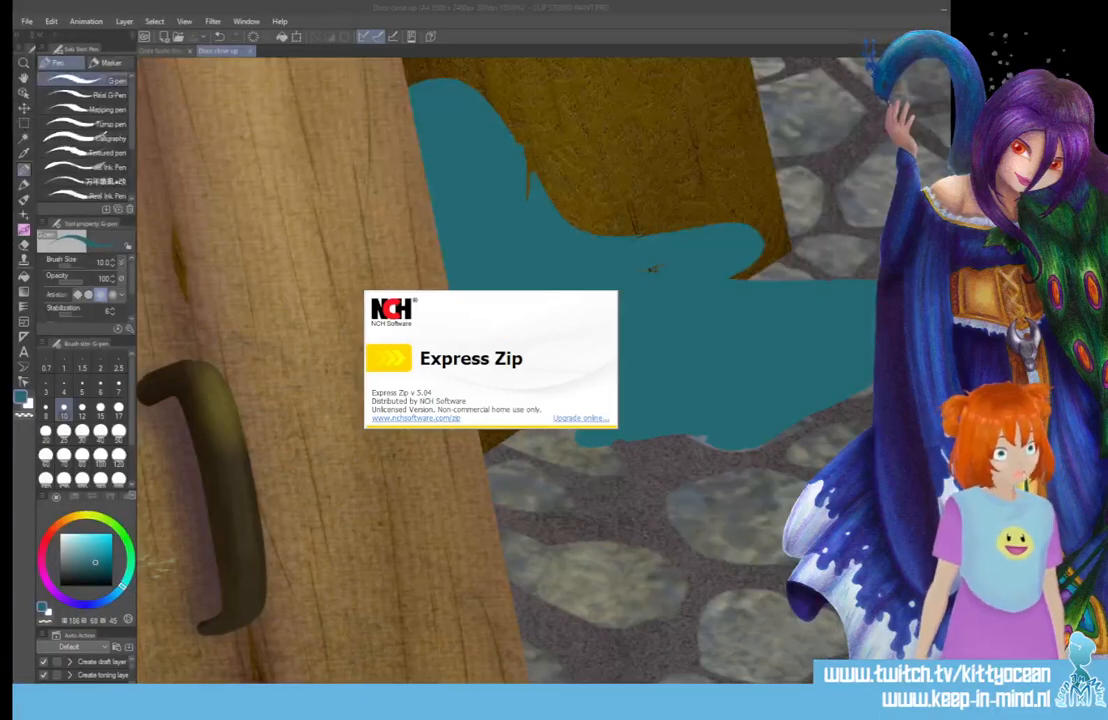
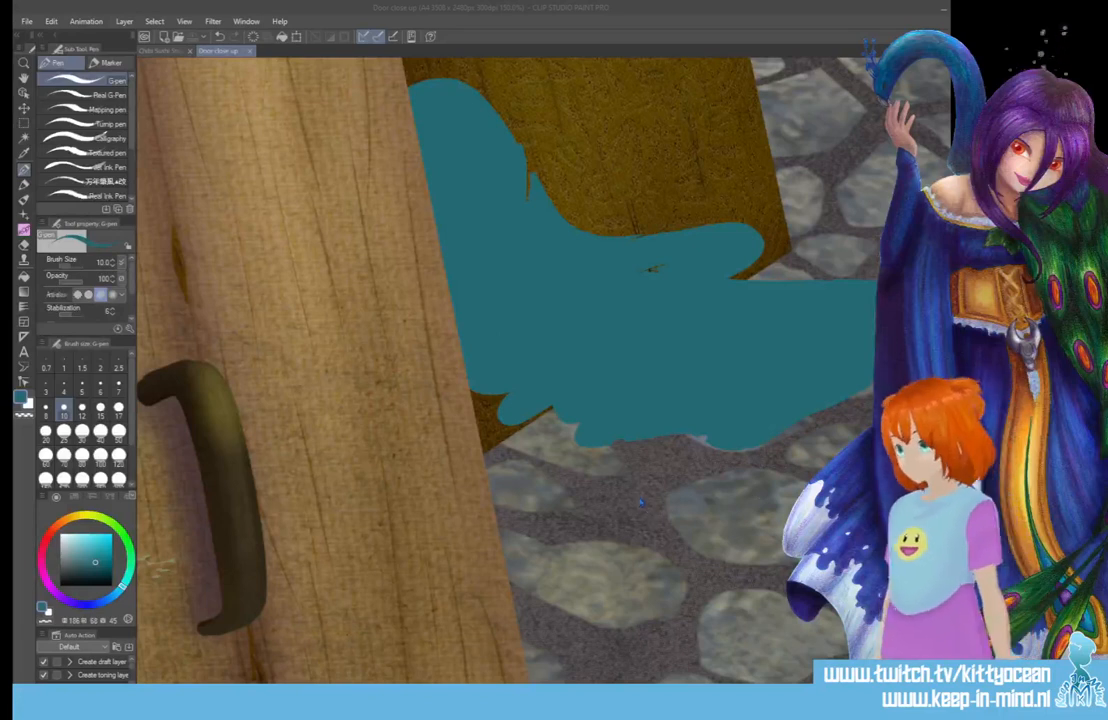
left_click(684, 508)
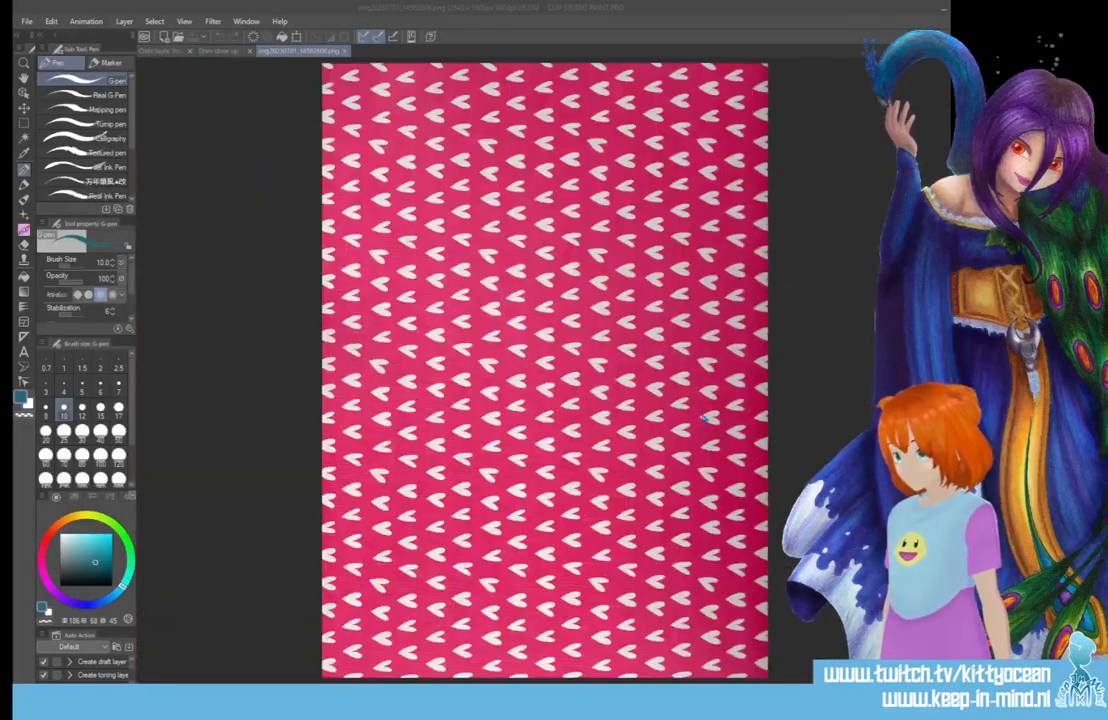
left_click(345, 50)
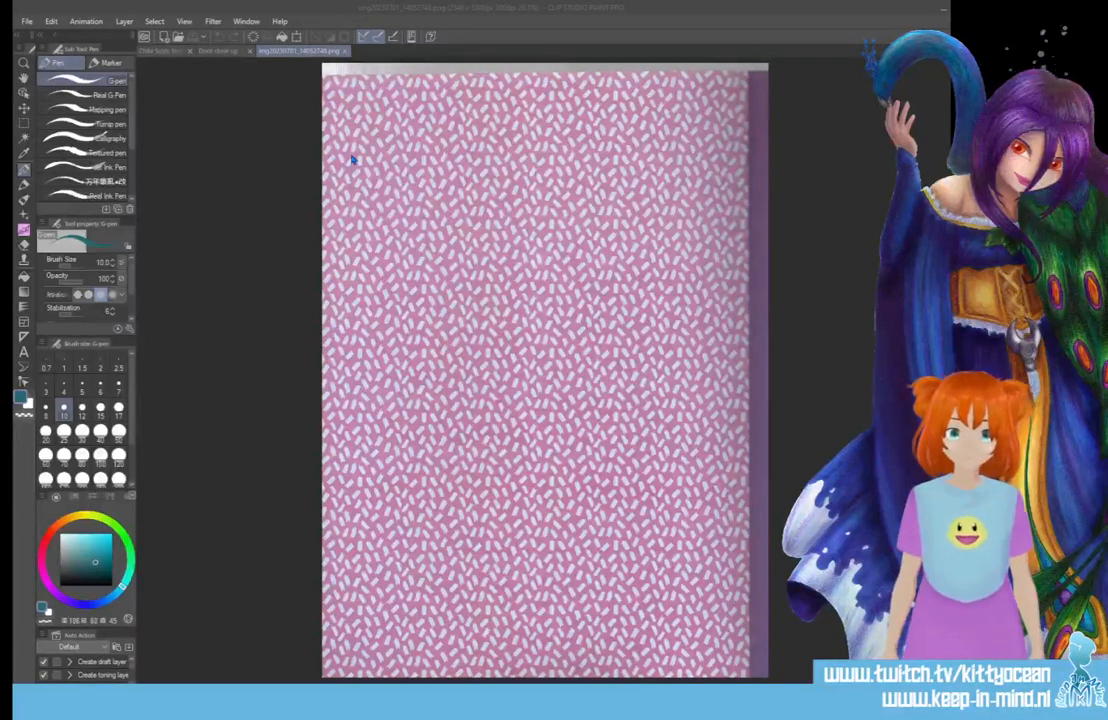
left_click(624, 22)
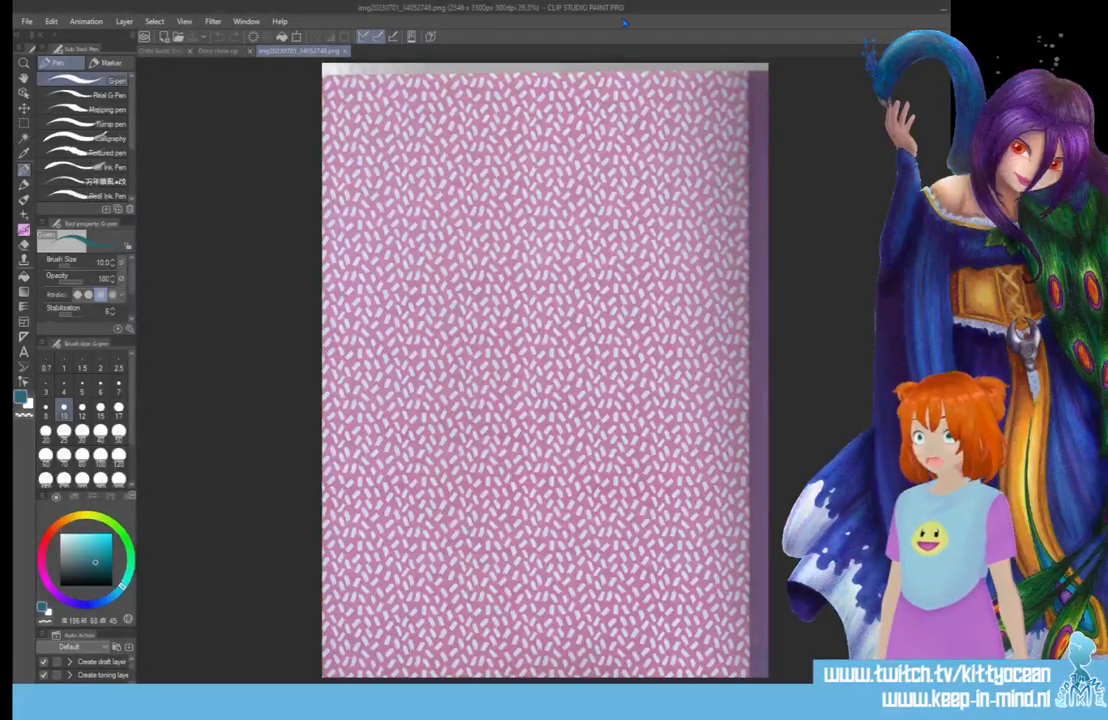
- Recolour the confetti scan to pale blue with hue -132, saturation -38 and luminosity 23
key("ctrl+u")
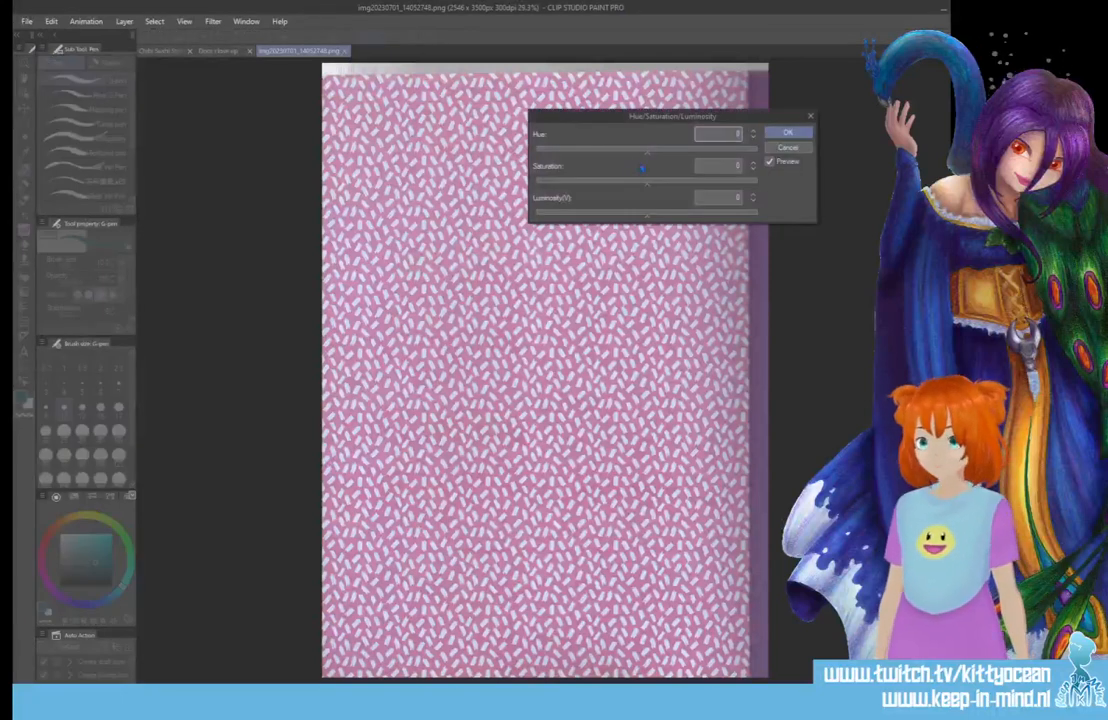
left_click_drag(593, 152, 554, 150)
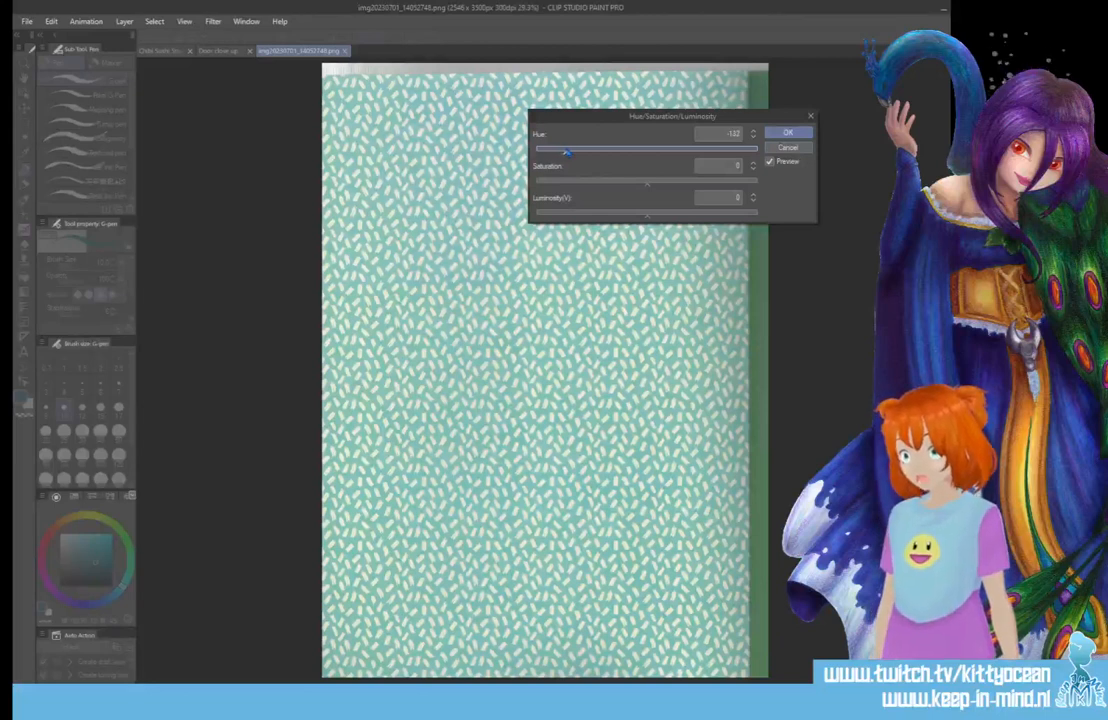
left_click(606, 186)
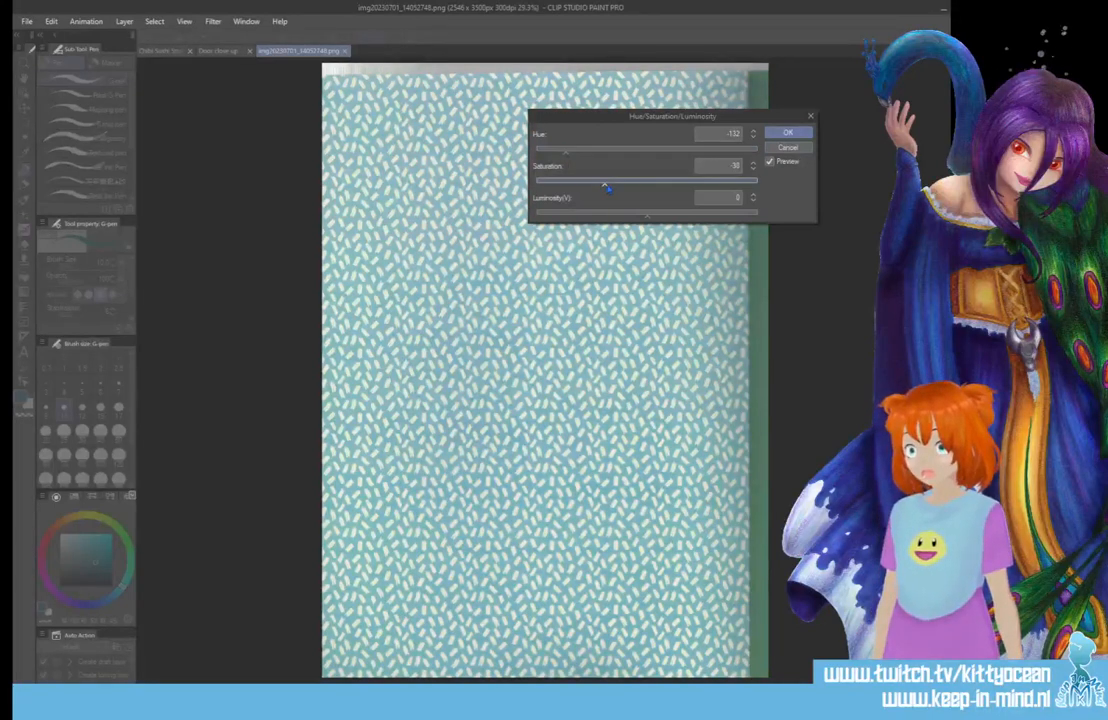
left_click(673, 214)
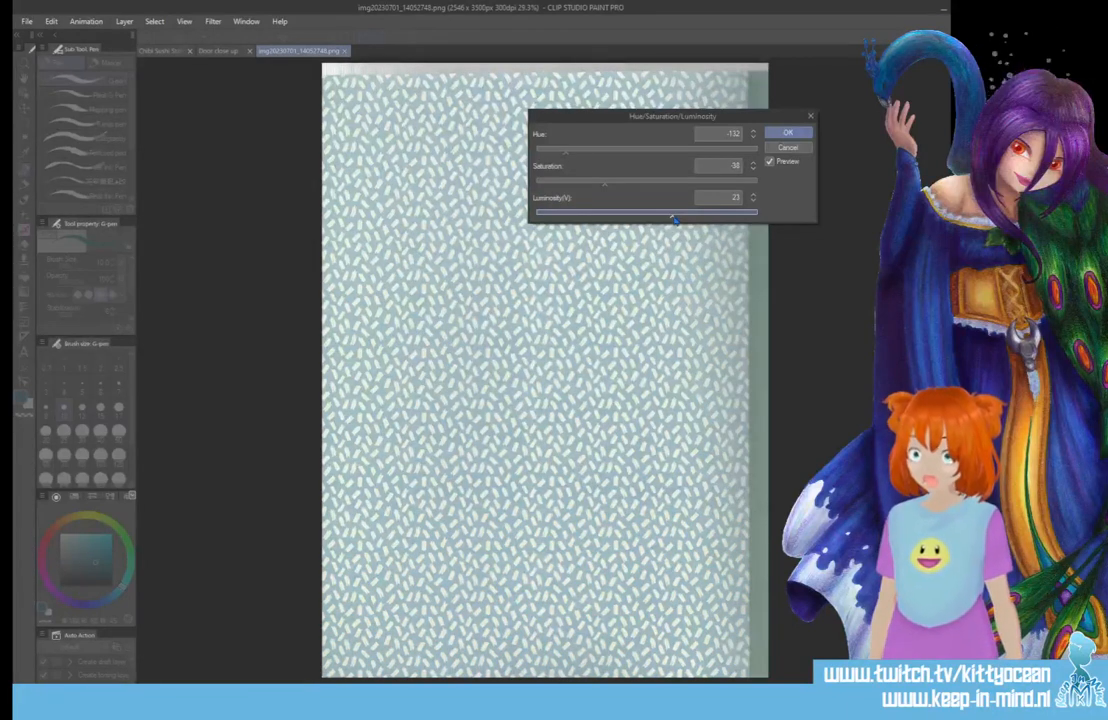
left_click(798, 133)
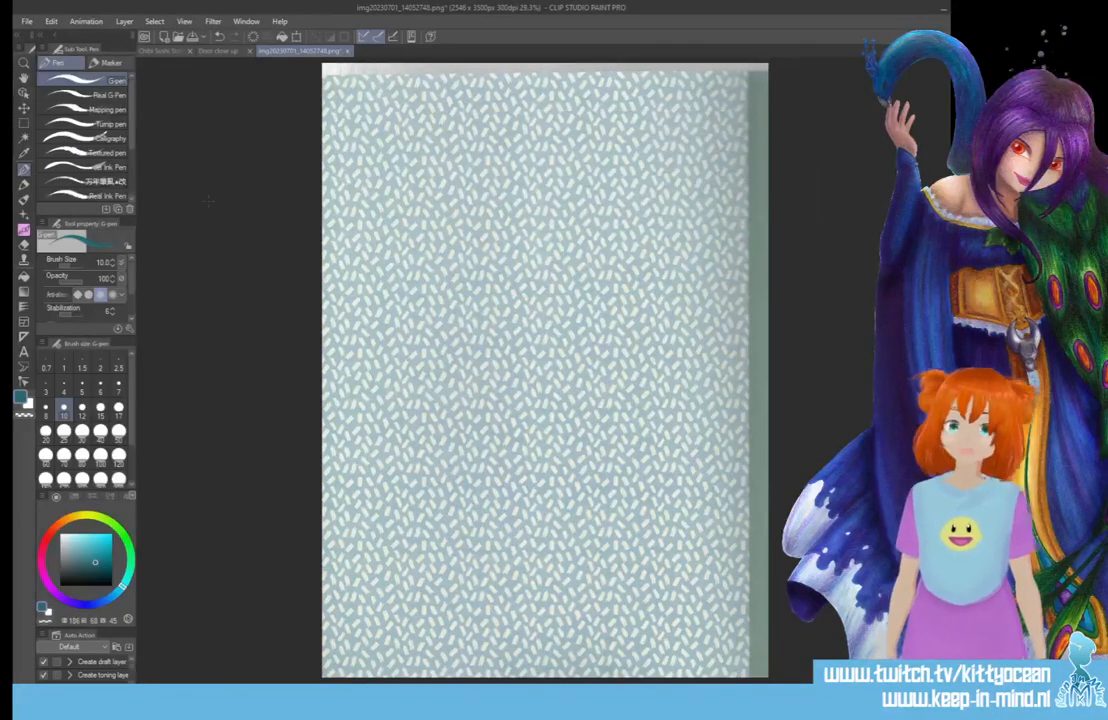
- Copy the confetti pattern without the scan's upper and side borders and paste it into the Door close up illustration
left_click(24, 122)
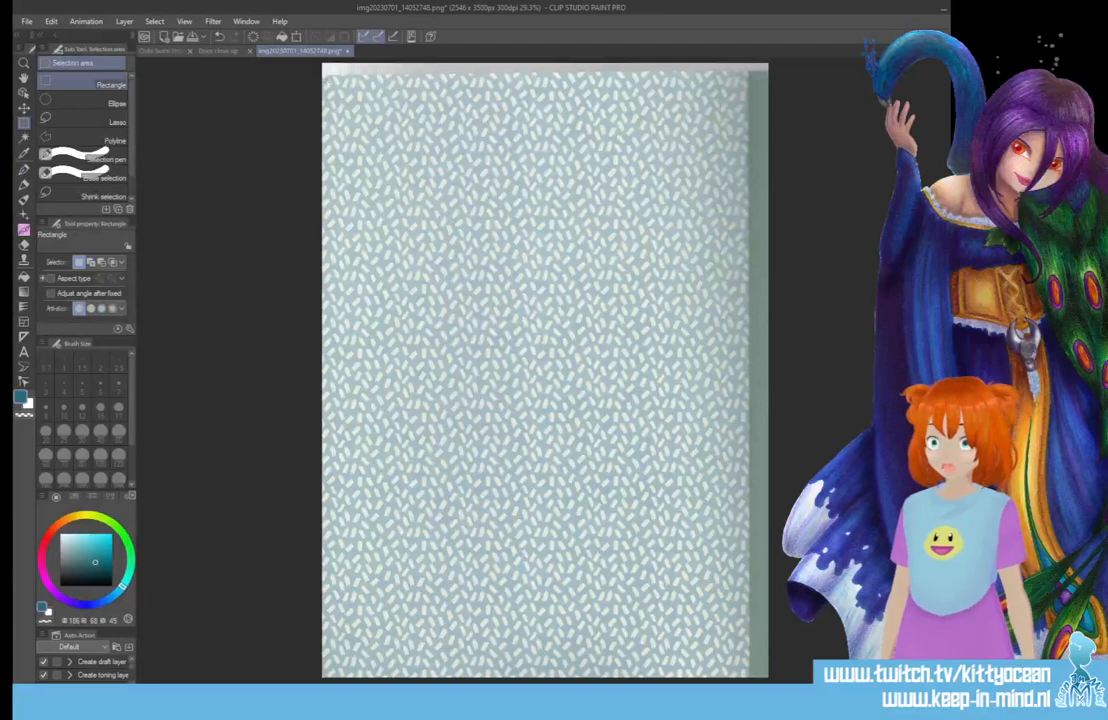
left_click_drag(320, 82, 743, 678)
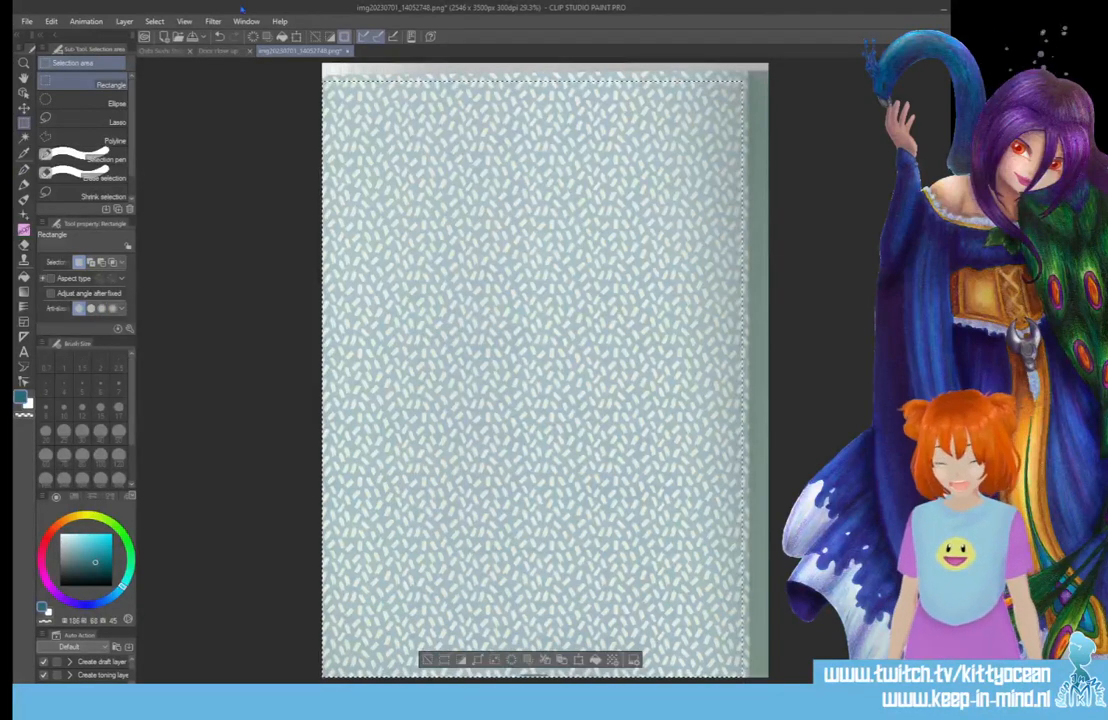
left_click(218, 50)
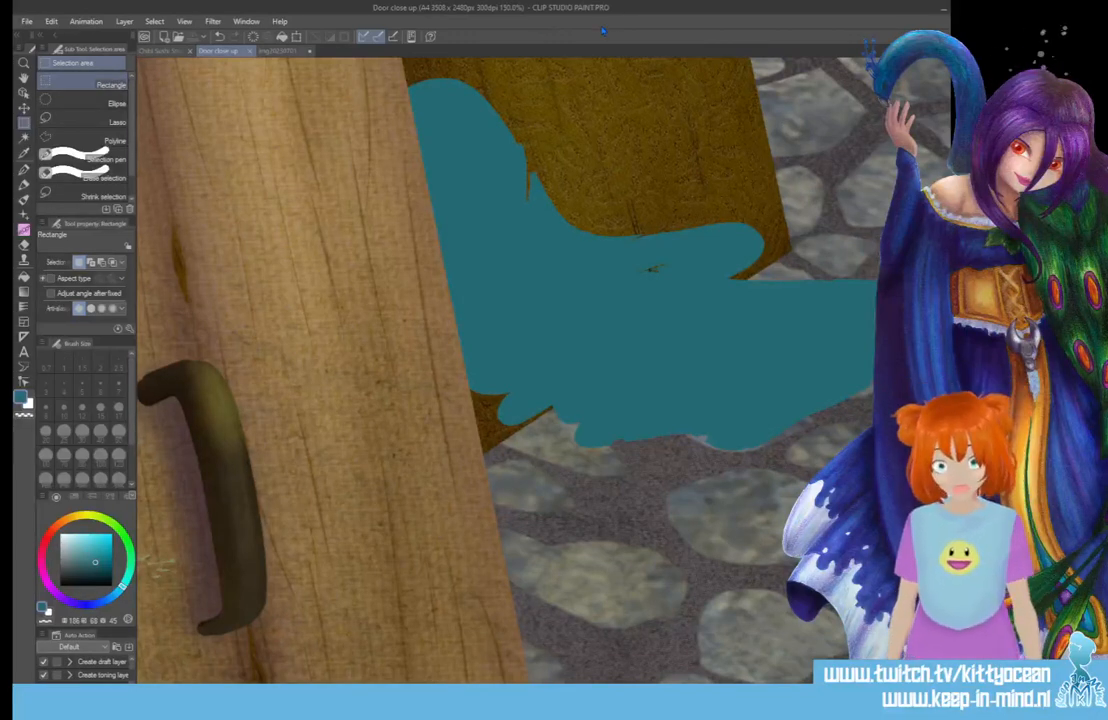
key("ctrl+v")
key("ctrl+minus")
key("ctrl+minus")
key("ctrl+minus")
key("ctrl+minus")
key("ctrl+minus")
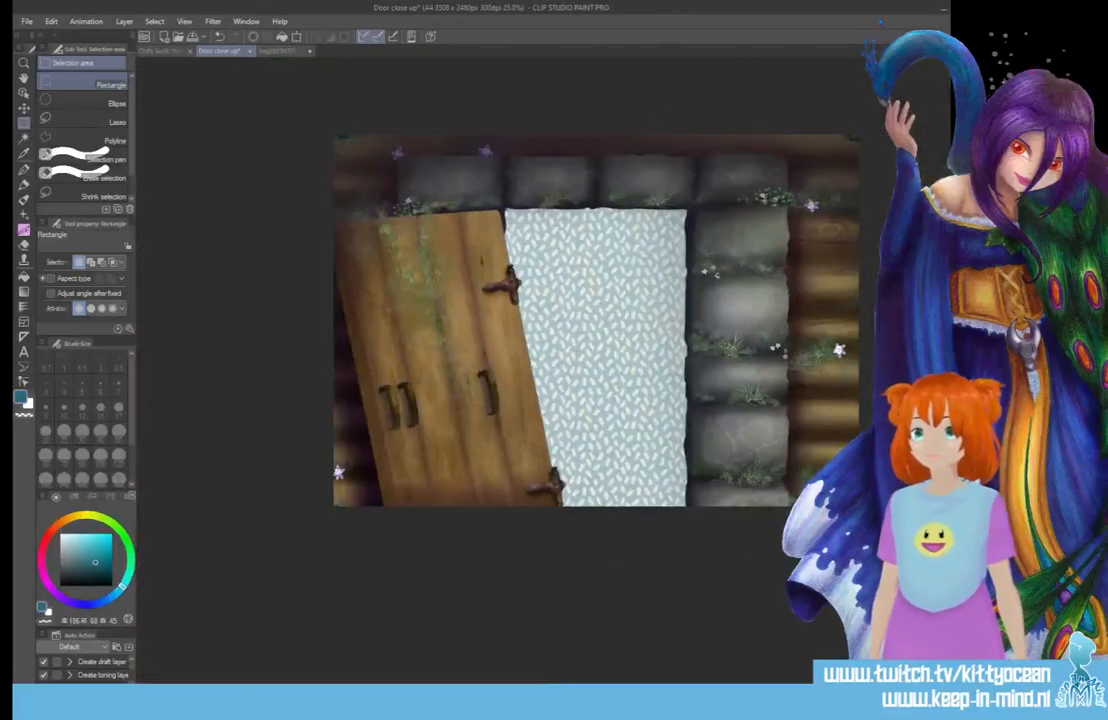
- Shrink and rotate the pasted confetti pattern over the teal cloth shape, and clip it to the layer below
key("ctrl+t")
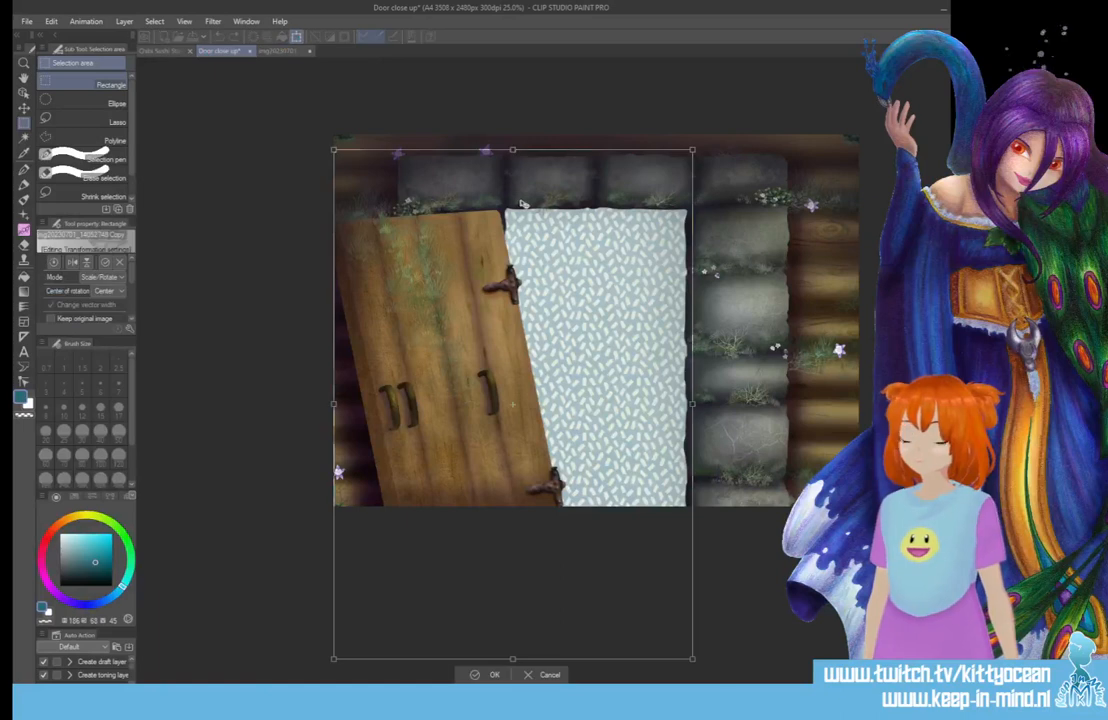
left_click_drag(334, 150, 568, 480)
left_click_drag(652, 540, 586, 342)
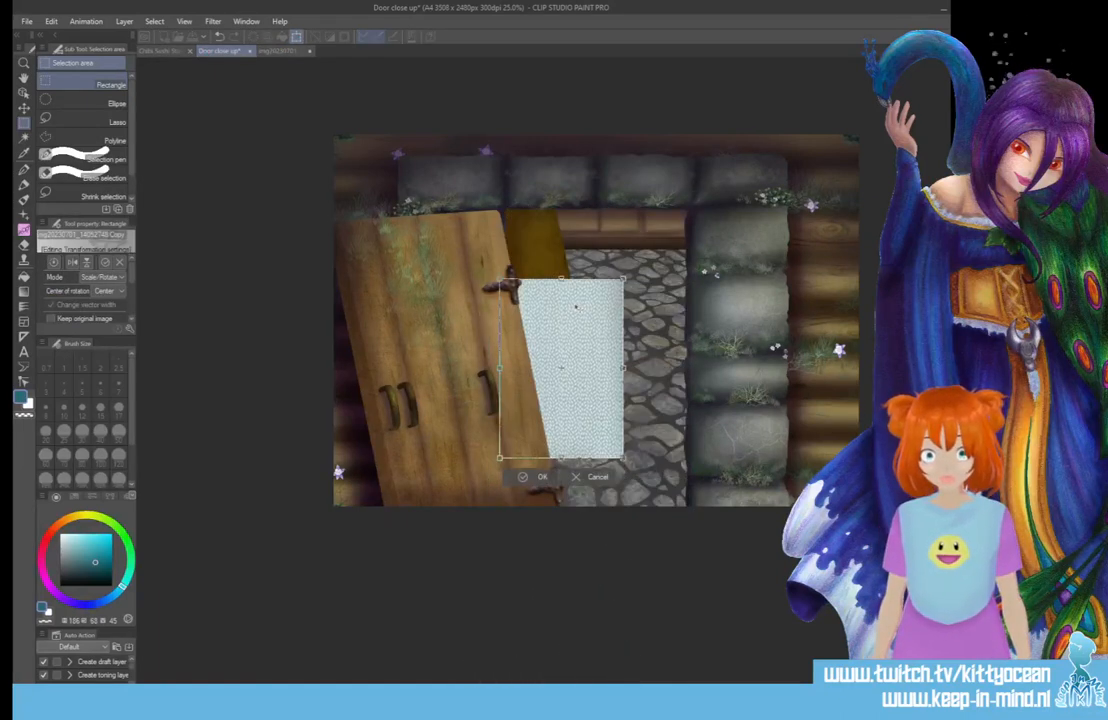
left_click_drag(421, 225, 402, 284)
left_click_drag(573, 260, 570, 288)
left_click_drag(549, 476, 556, 427)
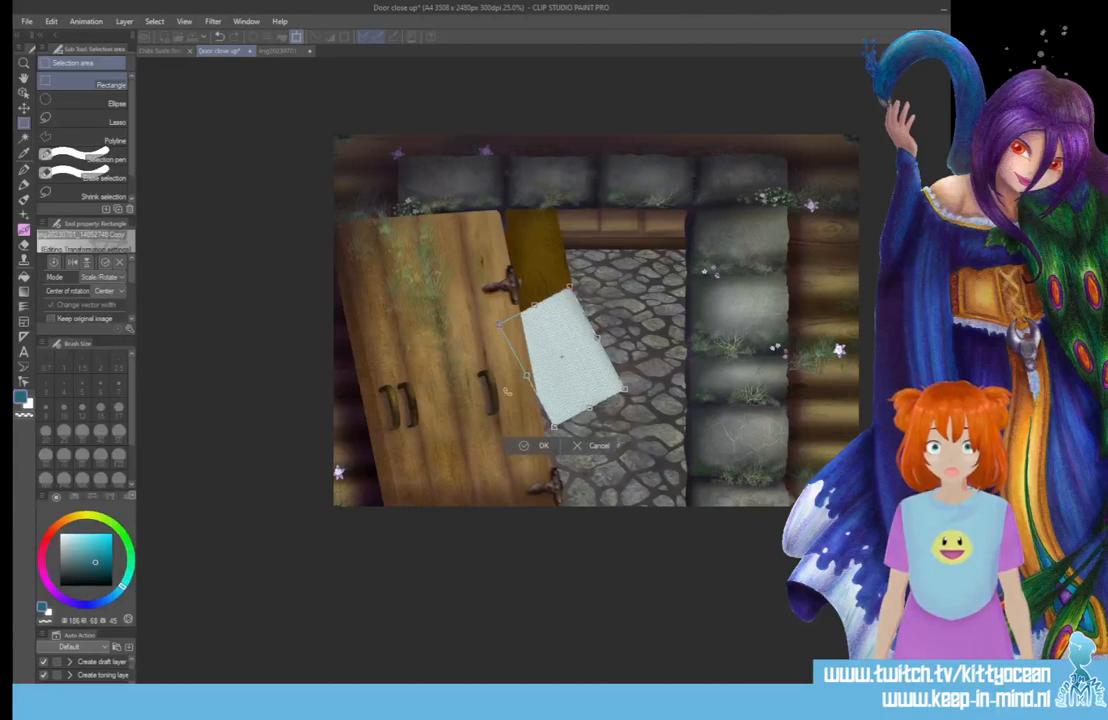
left_click(541, 446)
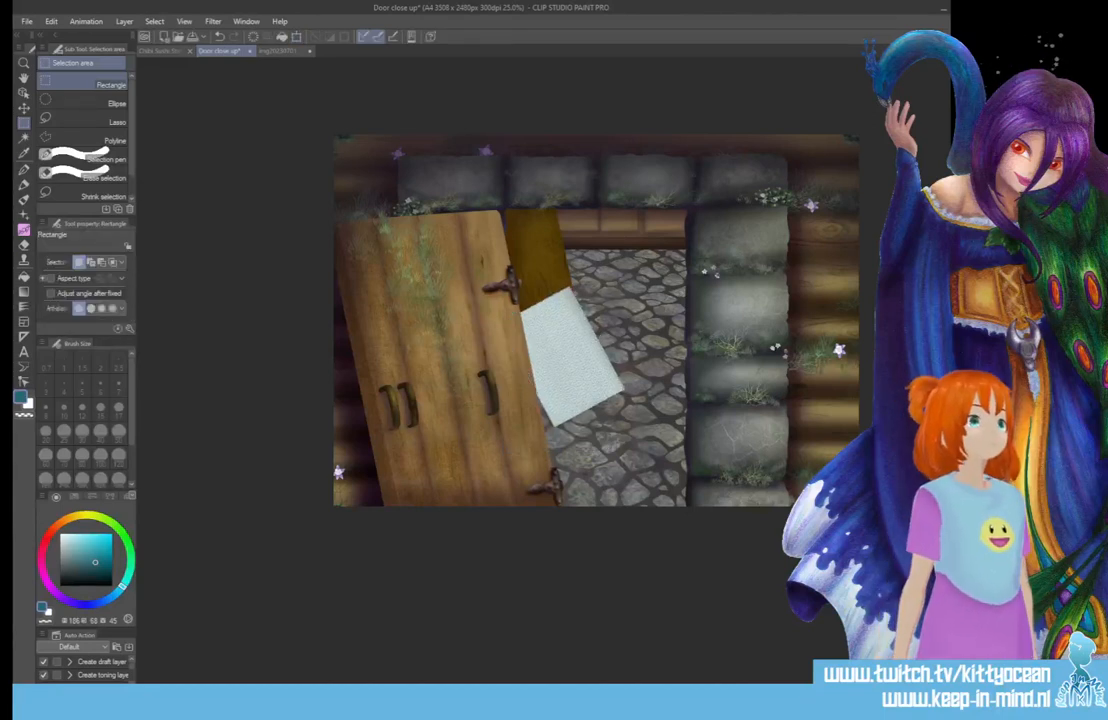
key("ctrl+alt+g")
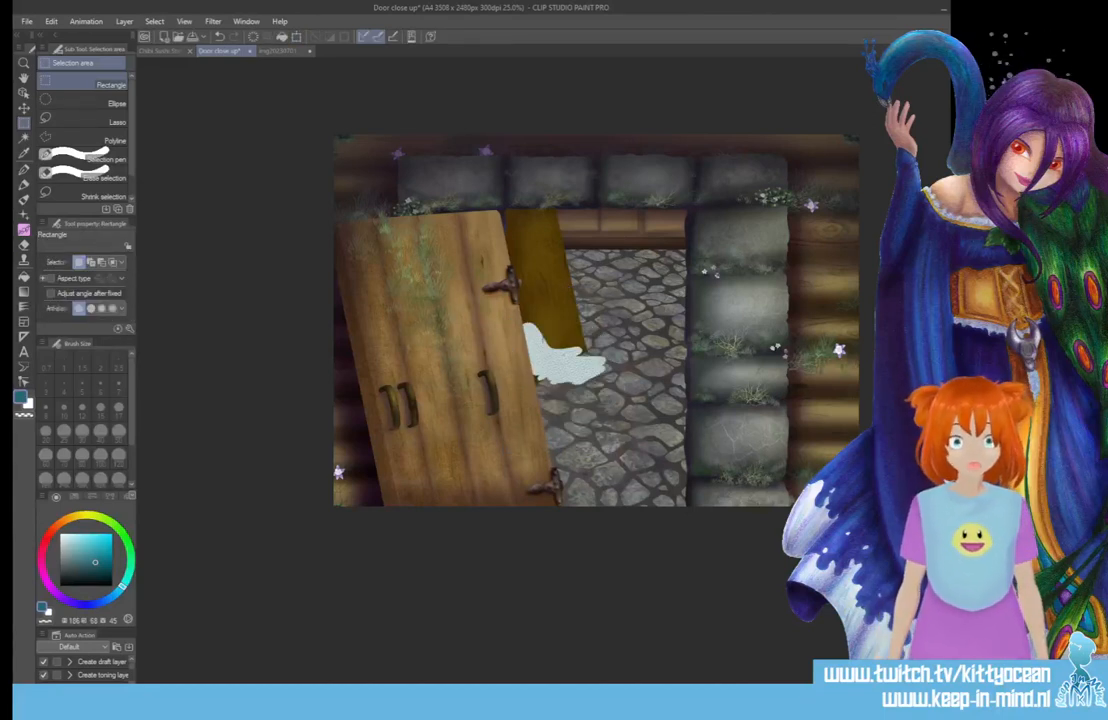
- Scale the confetti pattern down, shift it upward and widen it slightly so it covers the whole cloth shape
scroll(546, 378, "up", 6)
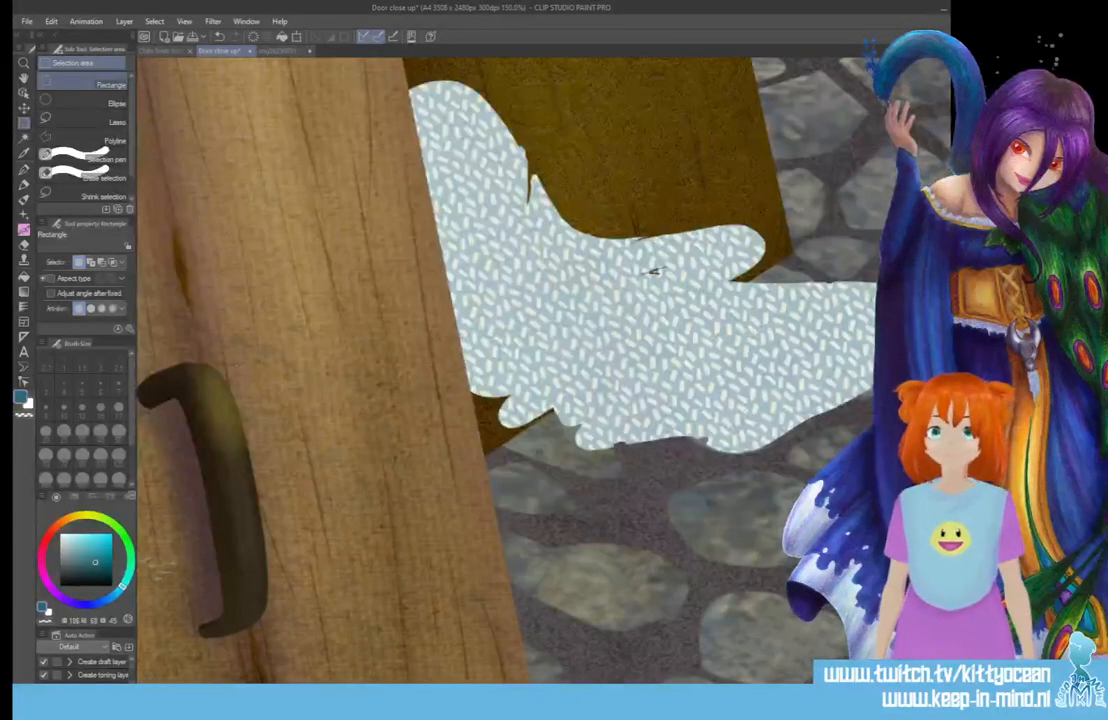
key("ctrl+t")
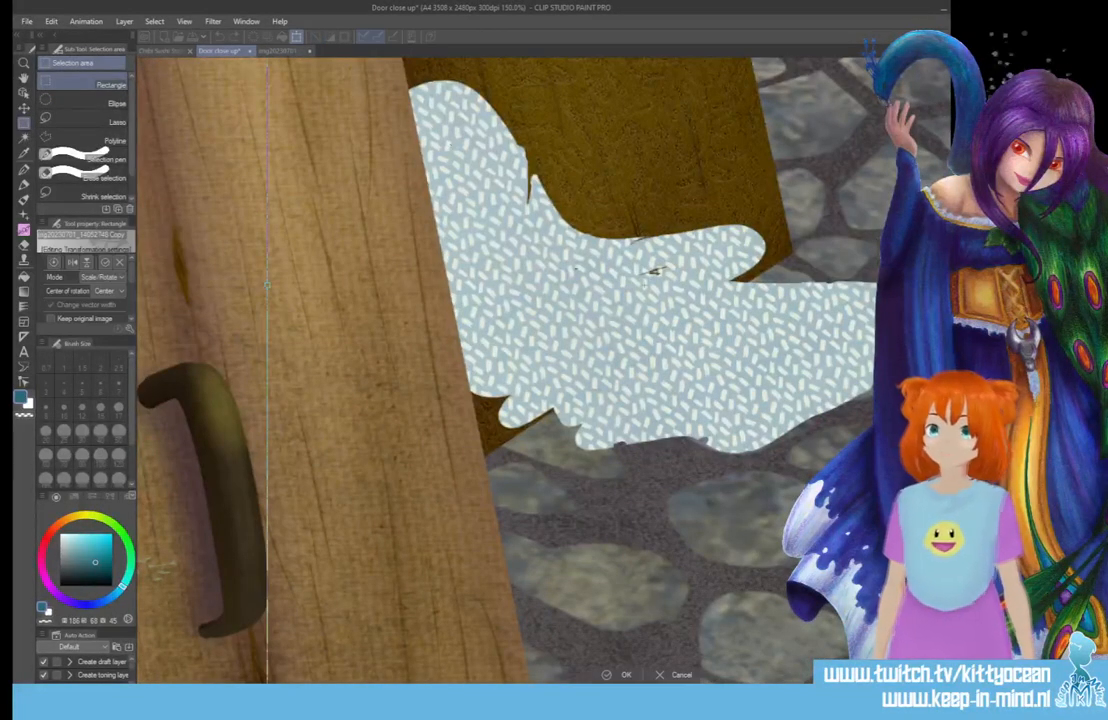
scroll(335, 572, "down", 3)
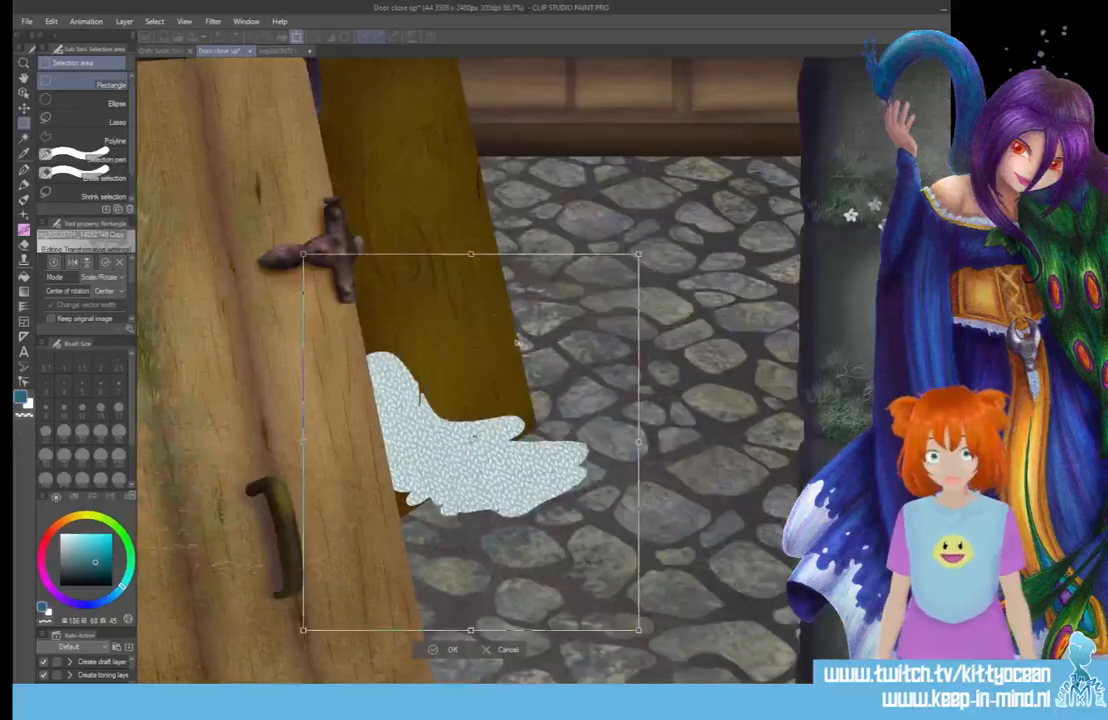
left_click_drag(638, 254, 595, 331)
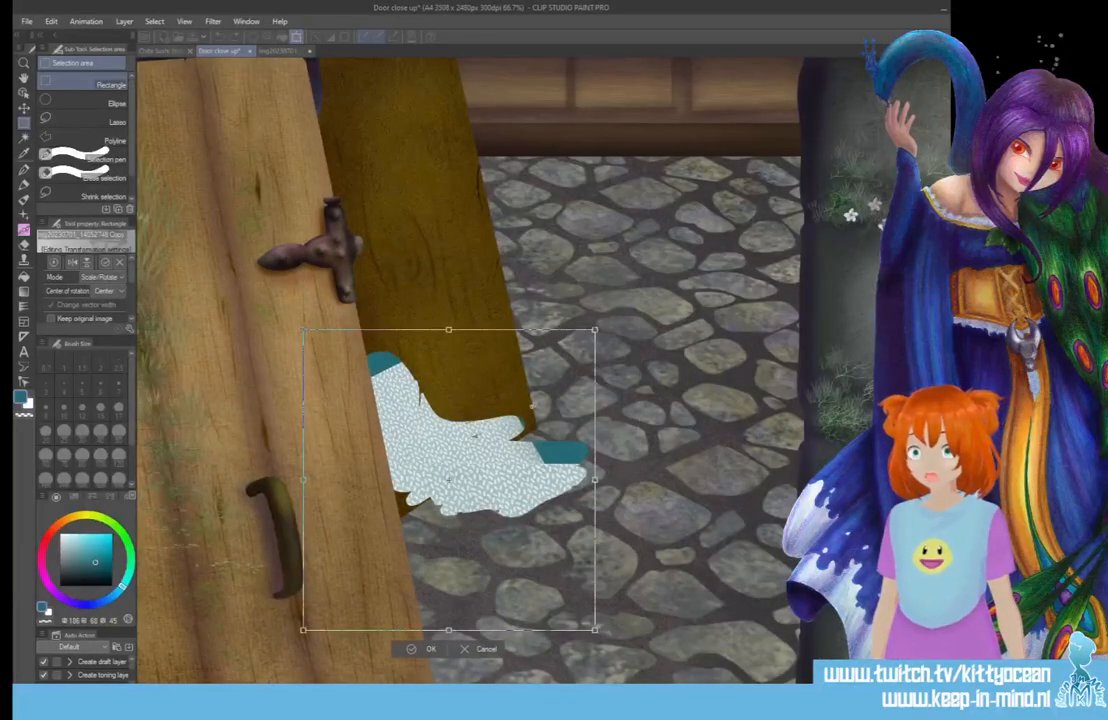
left_click_drag(450, 480, 456, 424)
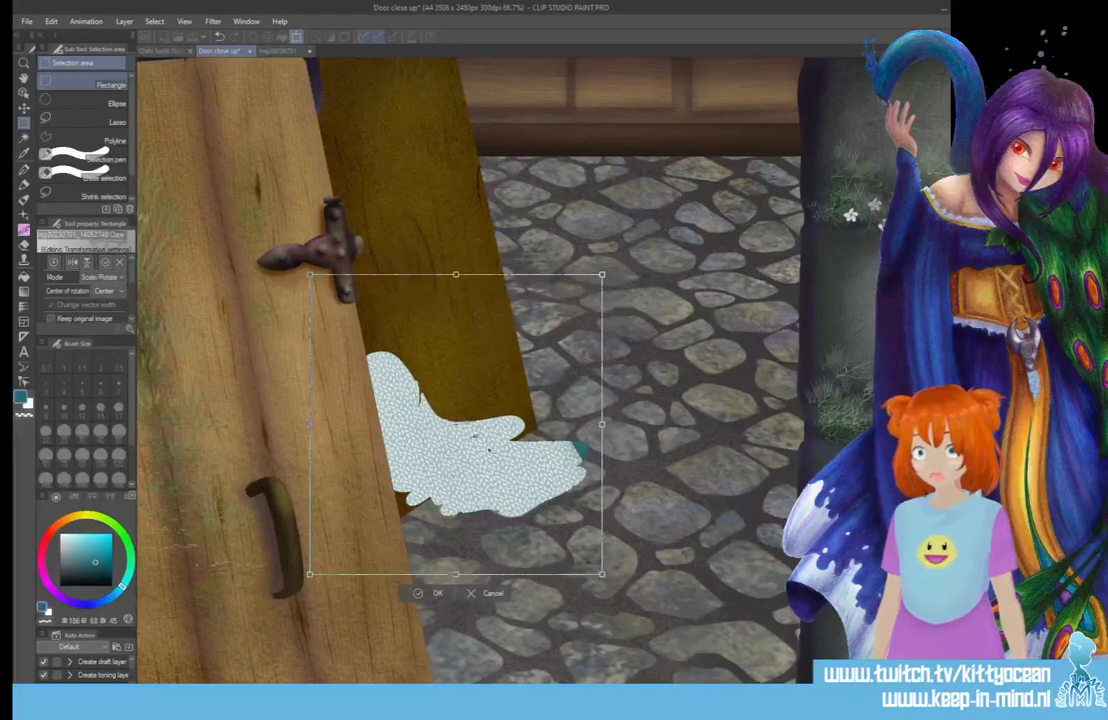
left_click_drag(603, 424, 620, 424)
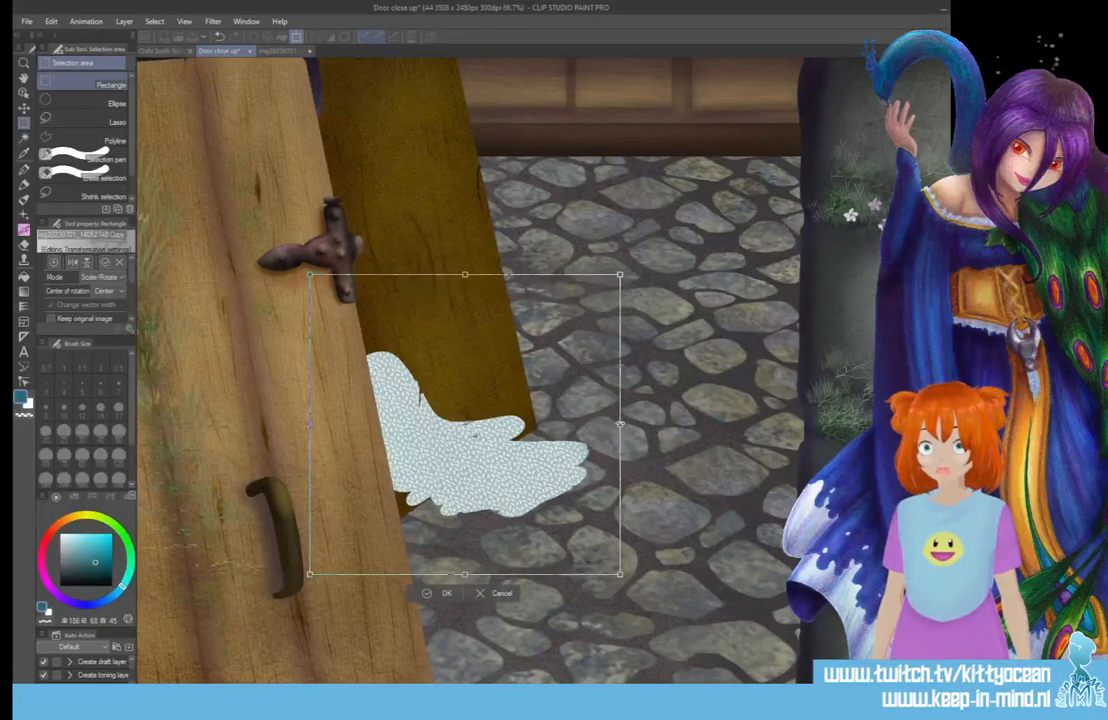
key("Return")
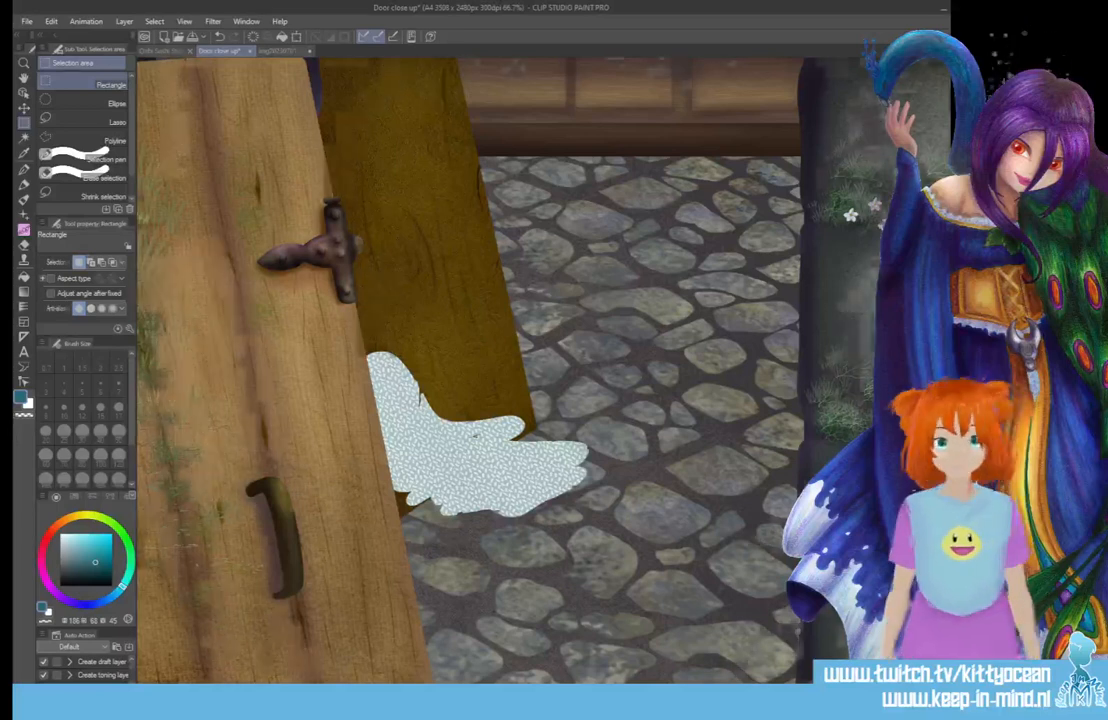
- Draw dark purple fold lines with the size 10 G-pen across the cloth's middle and around its small lower-left lobes
scroll(476, 433, "up", 3)
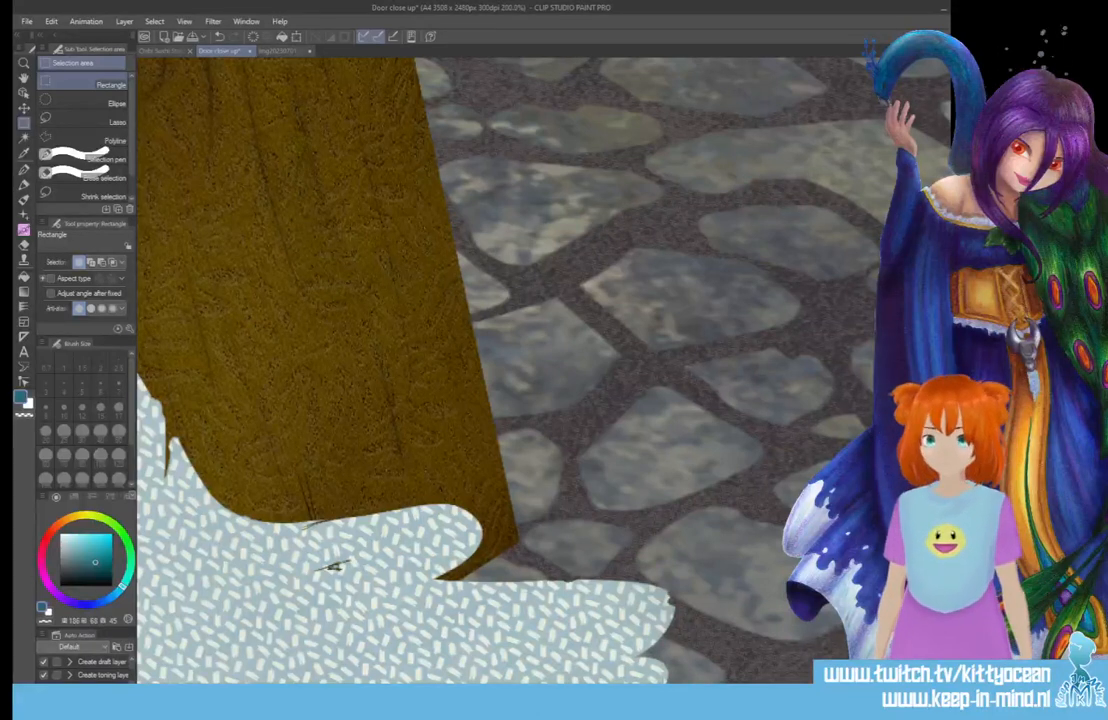
left_click_drag(333, 566, 466, 376)
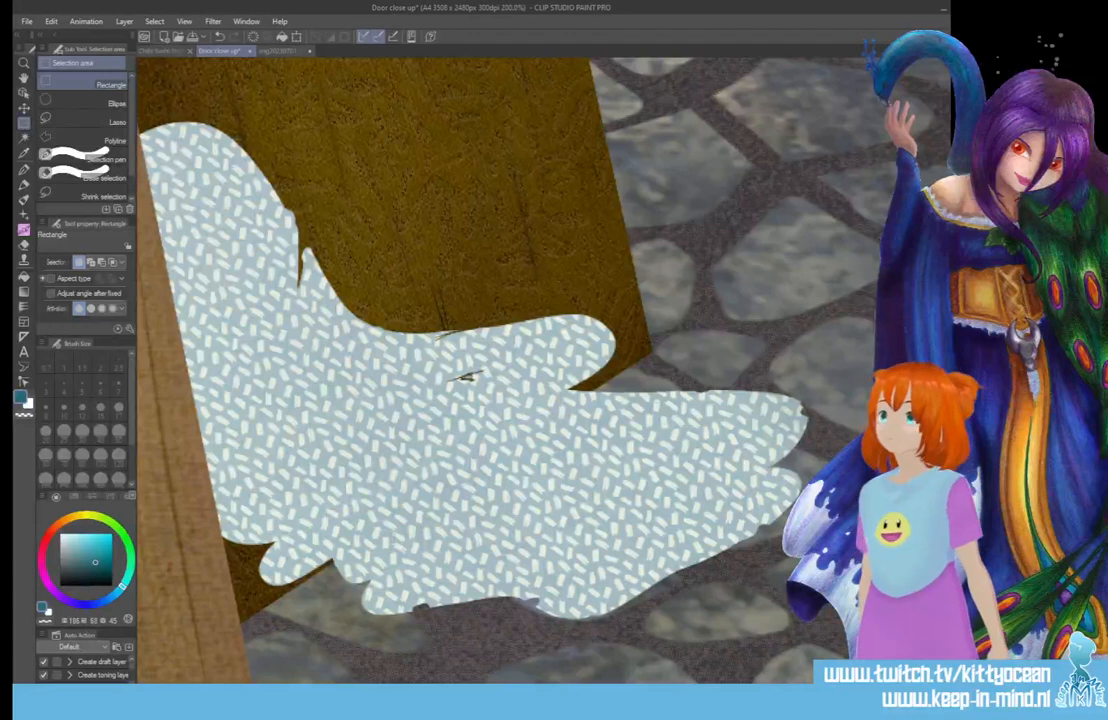
key("p")
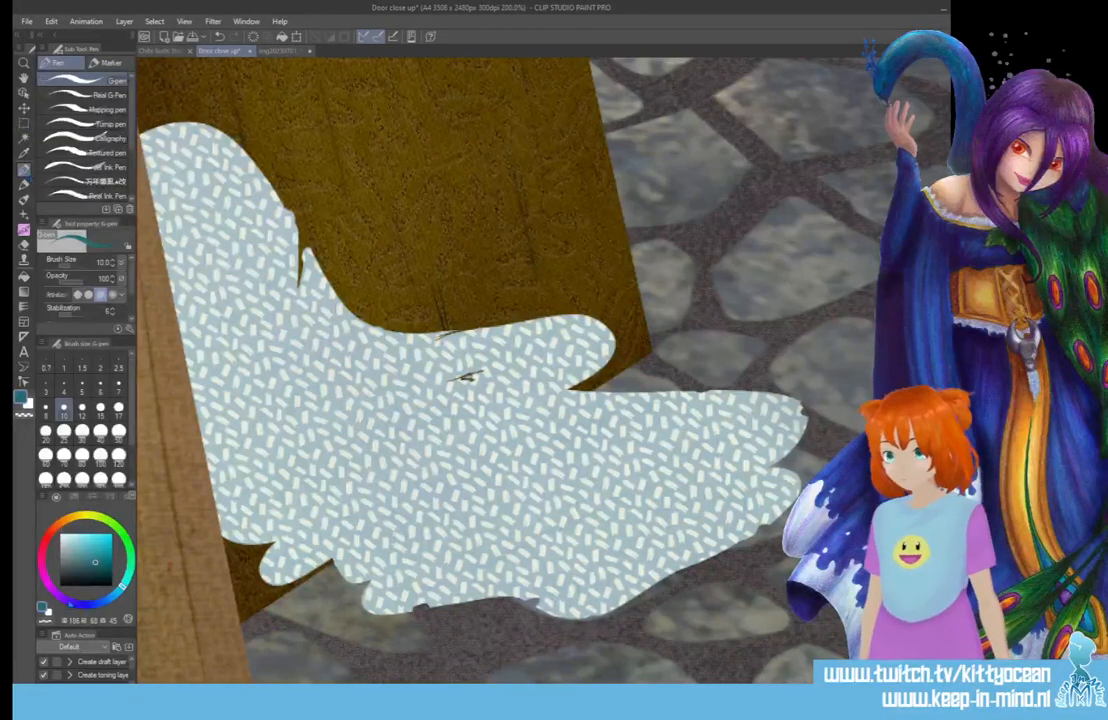
left_click(66, 600)
left_click(93, 567)
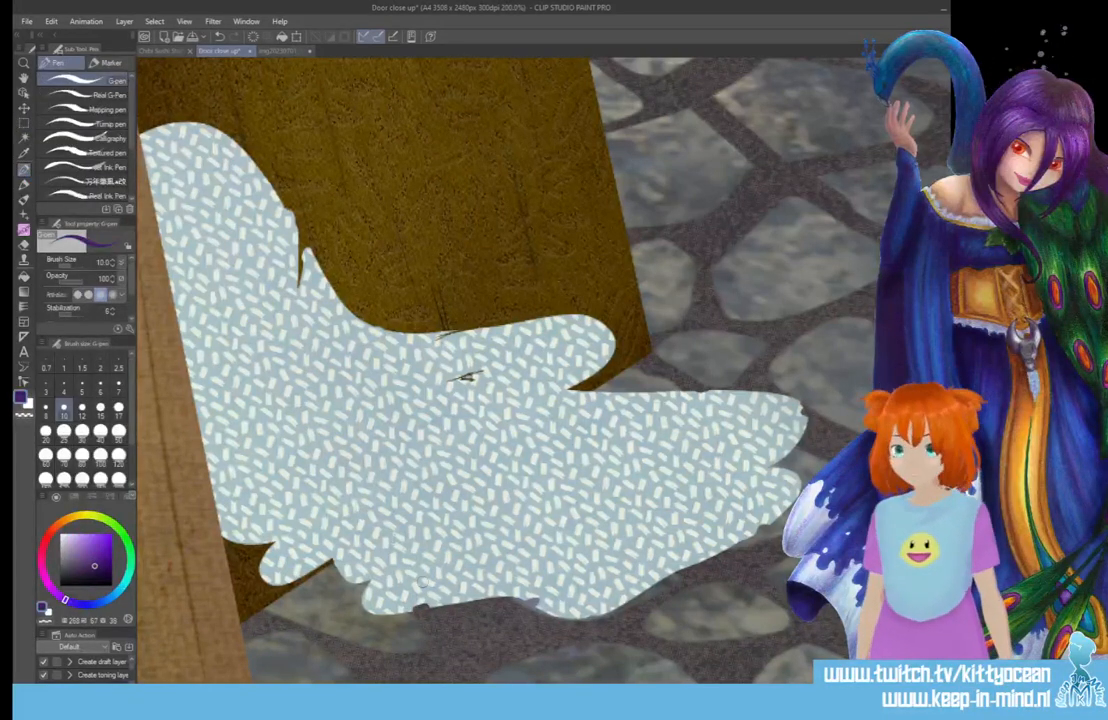
mouse_move(265, 556)
left_mouse_down()
mouse_move(350, 525)
mouse_move(288, 582)
left_mouse_up()
mouse_move(346, 546)
left_mouse_down()
mouse_move(314, 570)
mouse_move(328, 562)
left_mouse_up()
mouse_move(583, 390)
left_mouse_down()
mouse_move(404, 488)
mouse_move(594, 388)
left_mouse_up()
left_click_drag(420, 478, 588, 389)
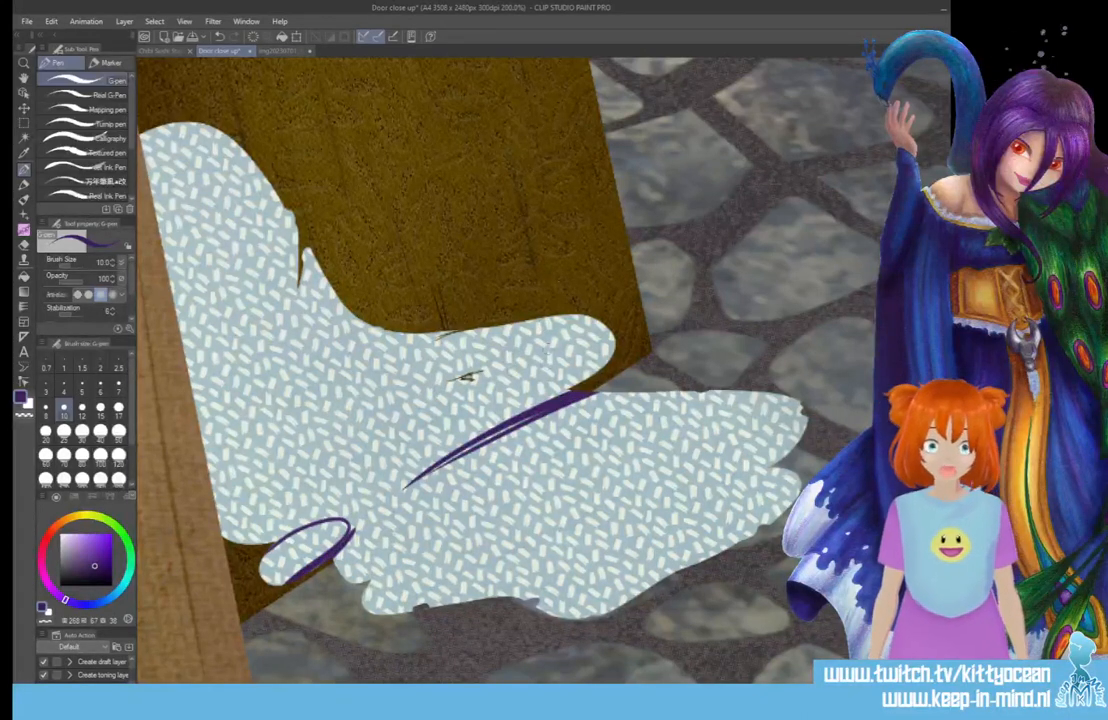
left_click_drag(372, 402, 470, 358)
mouse_move(310, 422)
left_mouse_down()
mouse_move(515, 324)
mouse_move(381, 391)
left_mouse_up()
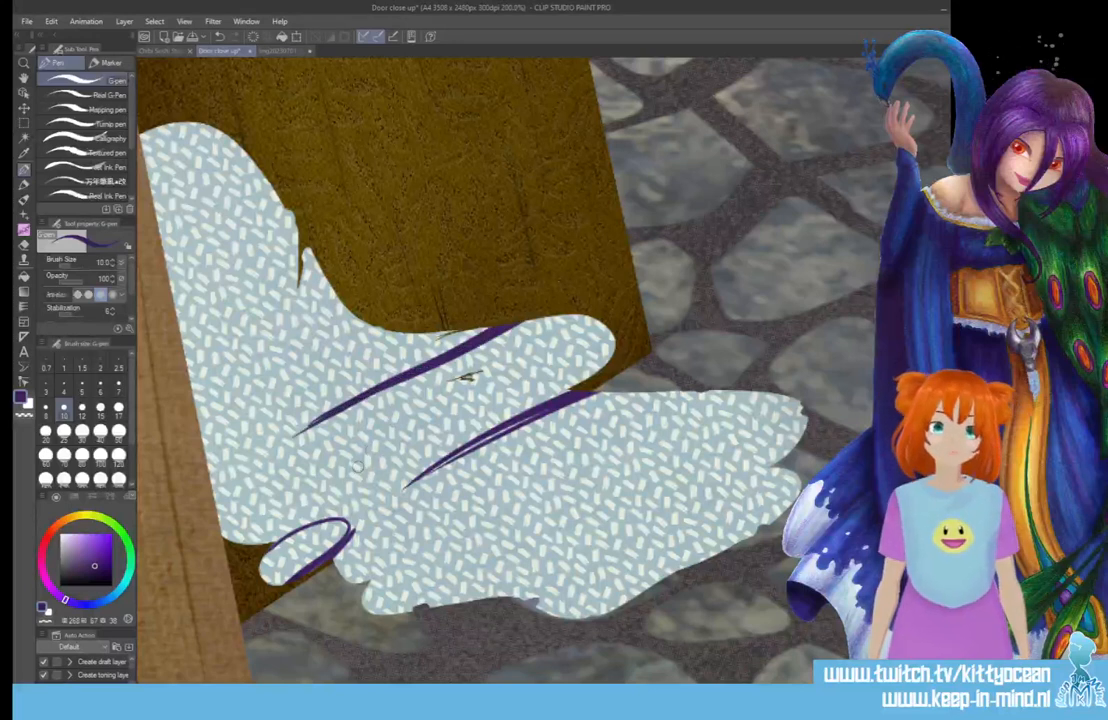
left_click_drag(356, 470, 518, 389)
left_click_drag(287, 517, 450, 423)
mouse_move(247, 543)
left_mouse_down()
mouse_move(351, 475)
mouse_move(378, 481)
mouse_move(346, 509)
mouse_move(399, 526)
mouse_move(351, 583)
left_mouse_up()
mouse_move(411, 532)
left_mouse_down()
mouse_move(333, 599)
mouse_move(383, 555)
mouse_move(346, 583)
left_mouse_up()
left_click_drag(338, 579, 383, 546)
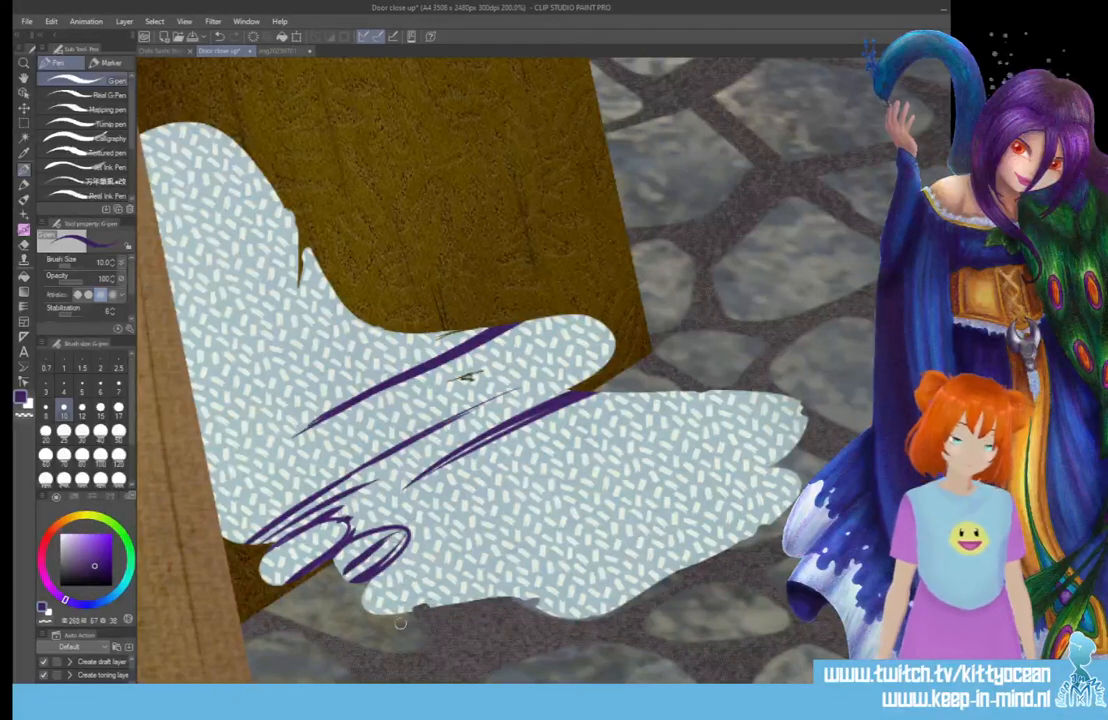
- Draw long diagonal dark purple fold lines across the right part of the cloth, out to its right tip
mouse_move(430, 604)
left_mouse_down()
mouse_move(551, 518)
mouse_move(675, 458)
left_mouse_up()
left_click_drag(487, 576, 693, 454)
left_click_drag(782, 459, 523, 599)
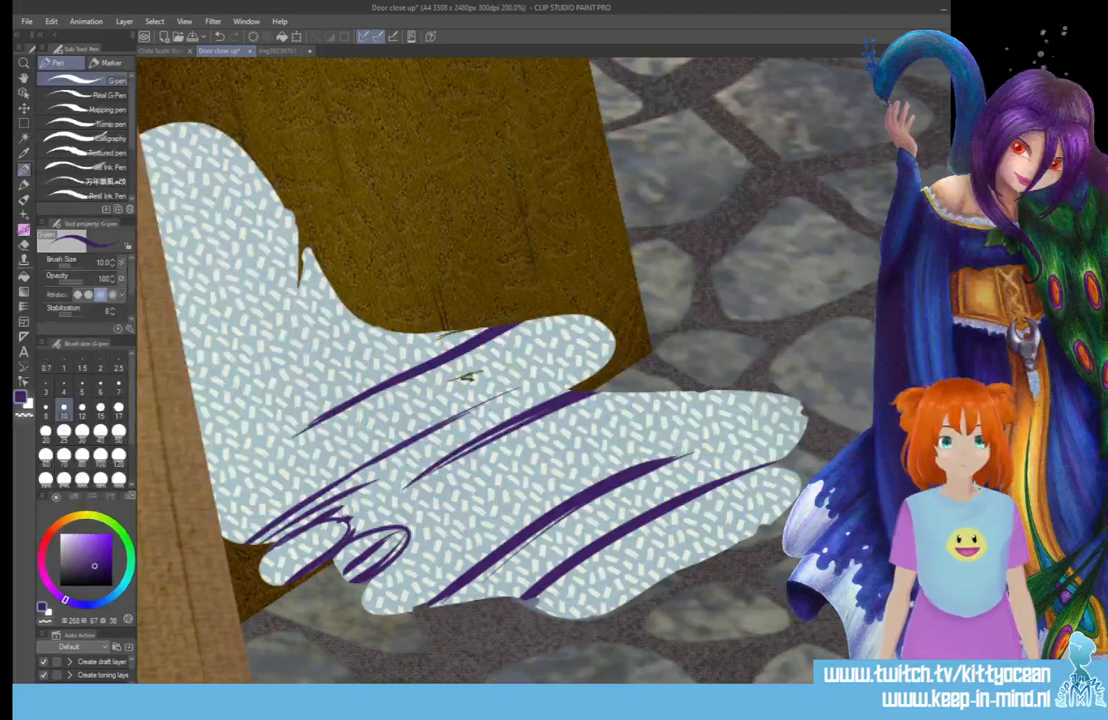
left_click_drag(569, 567, 750, 491)
left_click_drag(738, 507, 610, 590)
left_click_drag(721, 390, 447, 545)
left_click_drag(568, 447, 698, 390)
left_click_drag(670, 393, 414, 547)
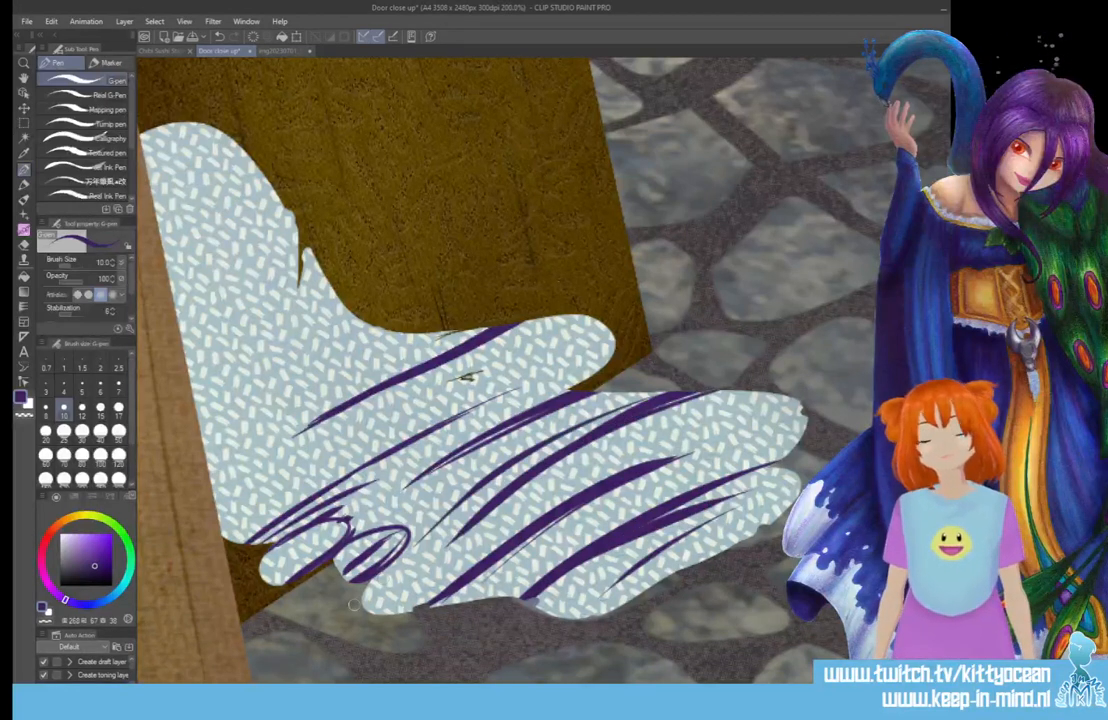
left_click_drag(732, 440, 867, 416)
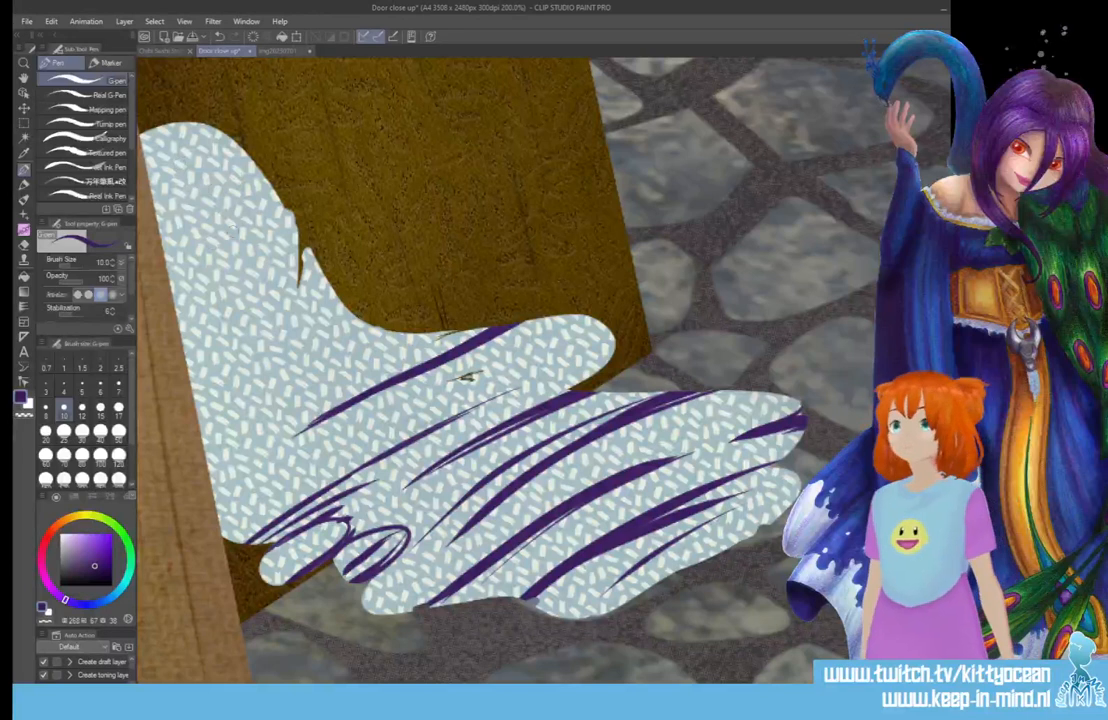
- Draw curved dark purple folds down the upper-left part of the cloth and diagonal ones where it bends toward the middle
left_click_drag(148, 152, 180, 295)
left_click_drag(205, 140, 235, 372)
left_click_drag(182, 108, 190, 215)
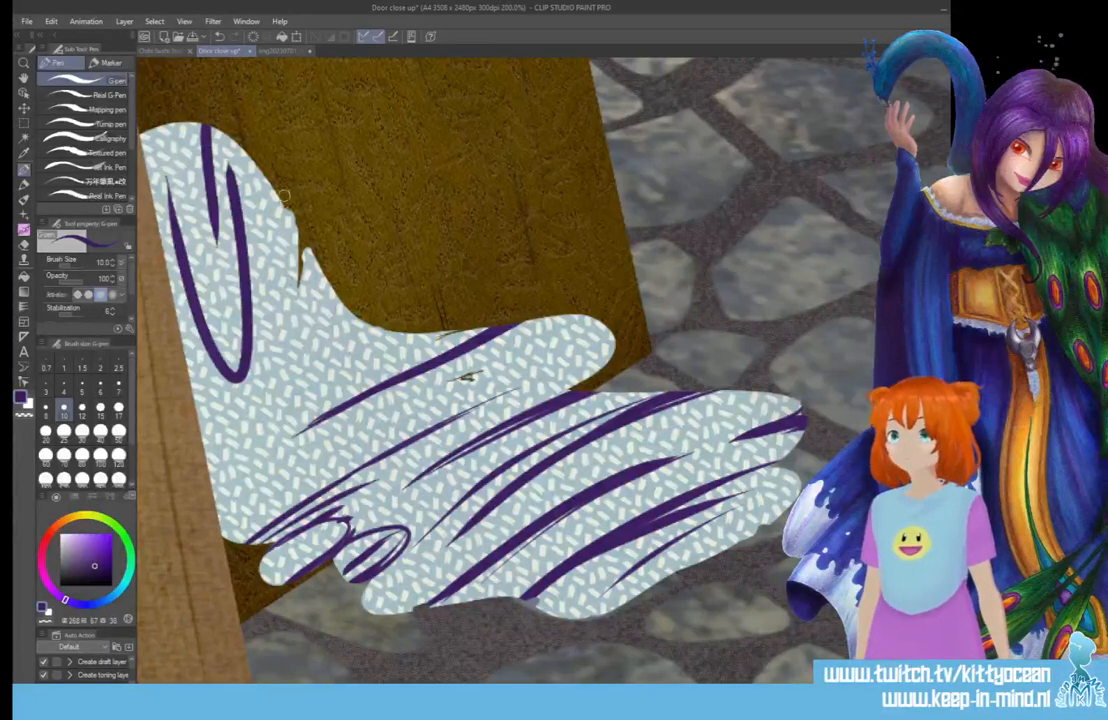
left_click_drag(289, 208, 264, 432)
left_click_drag(298, 245, 235, 452)
left_click_drag(215, 420, 273, 425)
left_click_drag(339, 298, 322, 384)
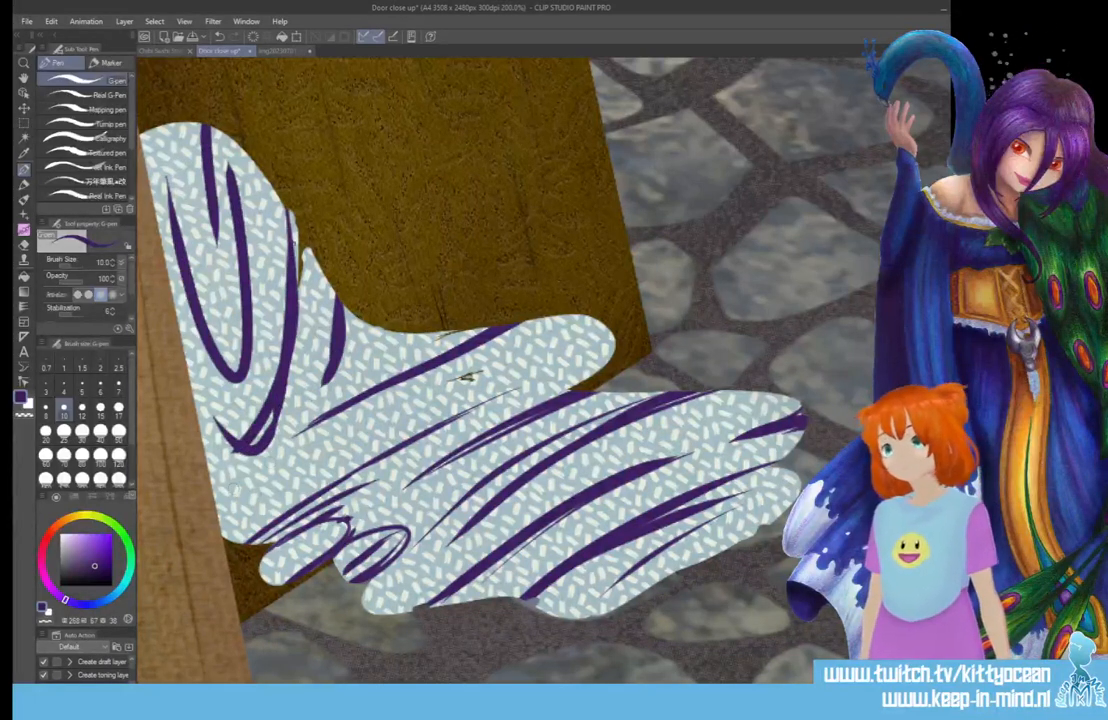
mouse_move(198, 432)
left_mouse_down()
mouse_move(289, 383)
mouse_move(316, 387)
mouse_move(427, 310)
left_mouse_up()
left_click_drag(336, 313, 400, 285)
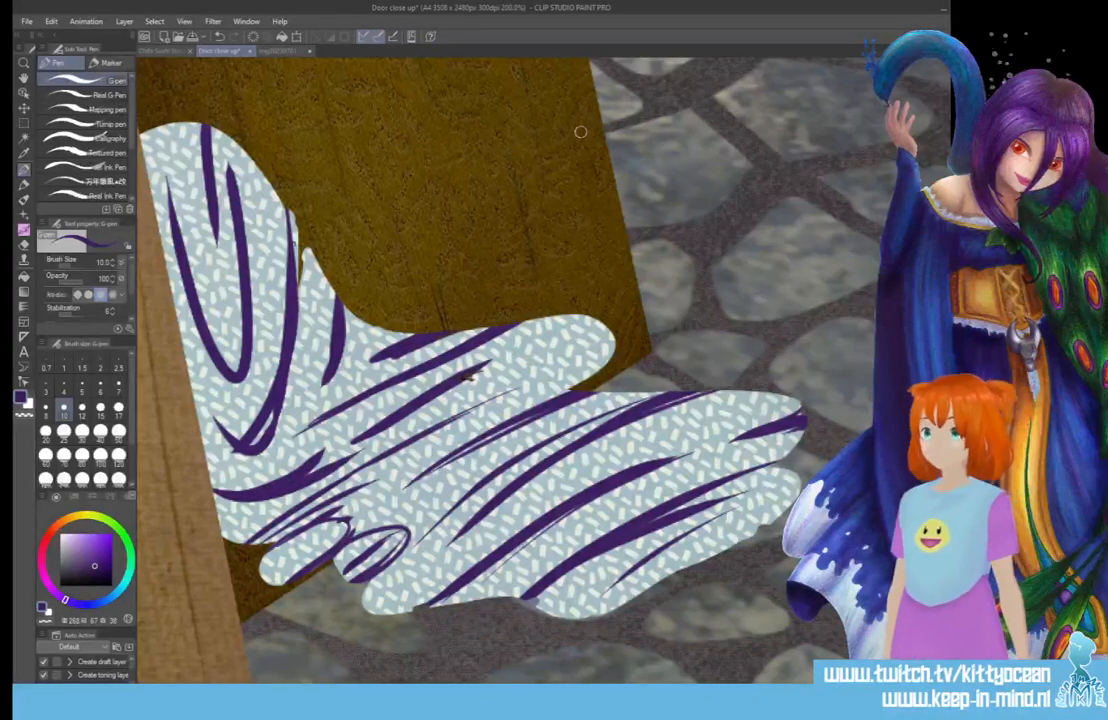
- Thicken the dark purple crease under the upper-right flap and add fold lines on the small lower-left lobe
mouse_move(530, 396)
left_mouse_down()
mouse_move(613, 340)
mouse_move(538, 403)
left_mouse_up()
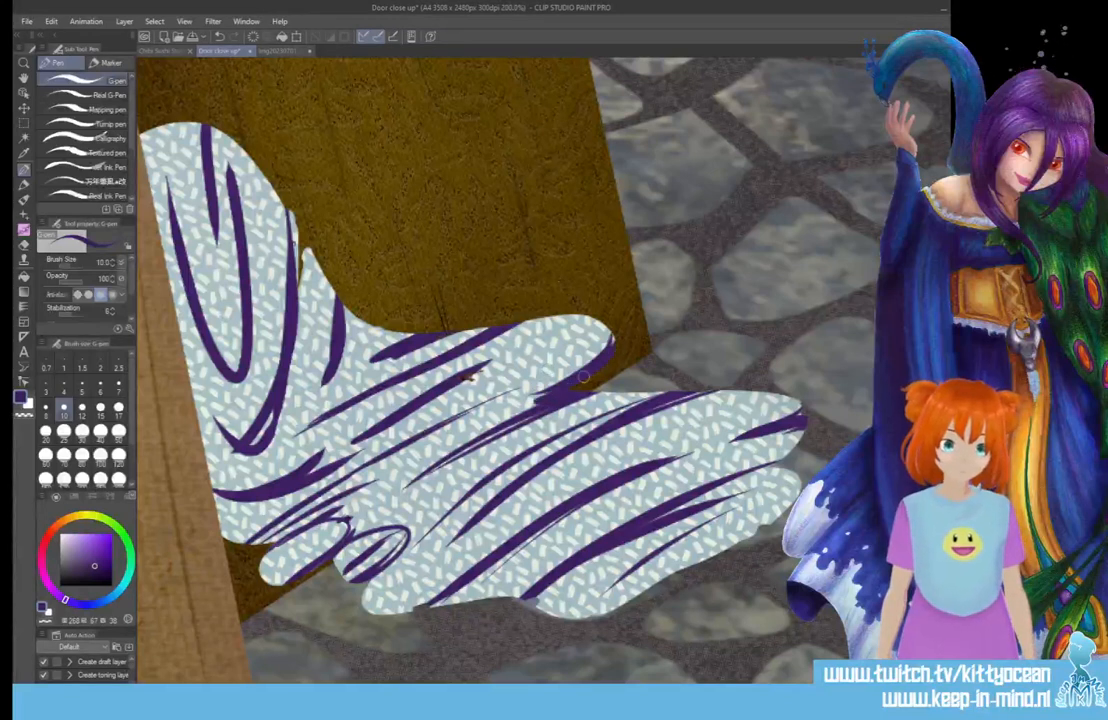
left_click_drag(612, 333, 482, 425)
left_click_drag(577, 370, 450, 447)
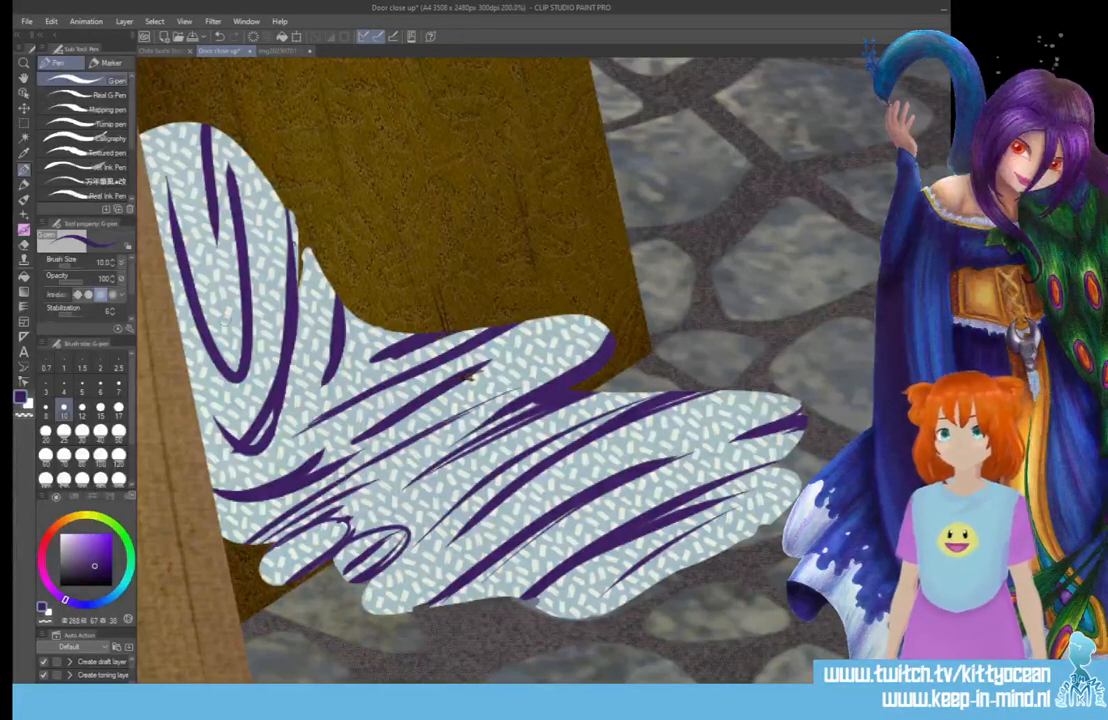
left_click_drag(322, 521, 286, 582)
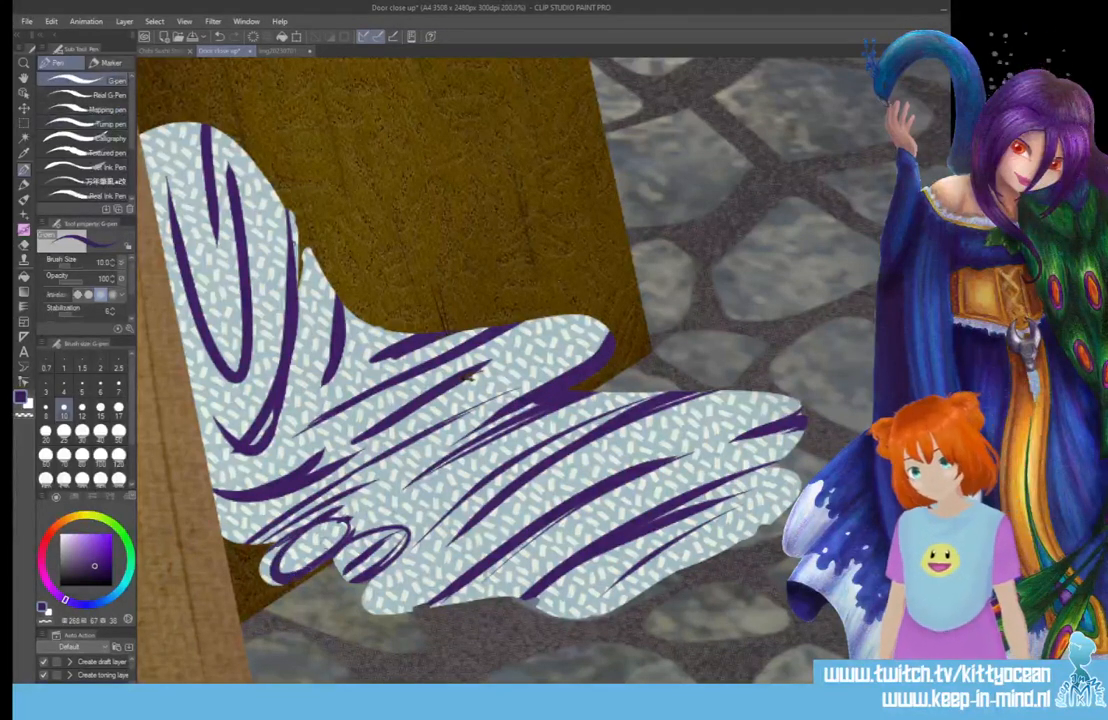
left_click_drag(266, 460, 290, 492)
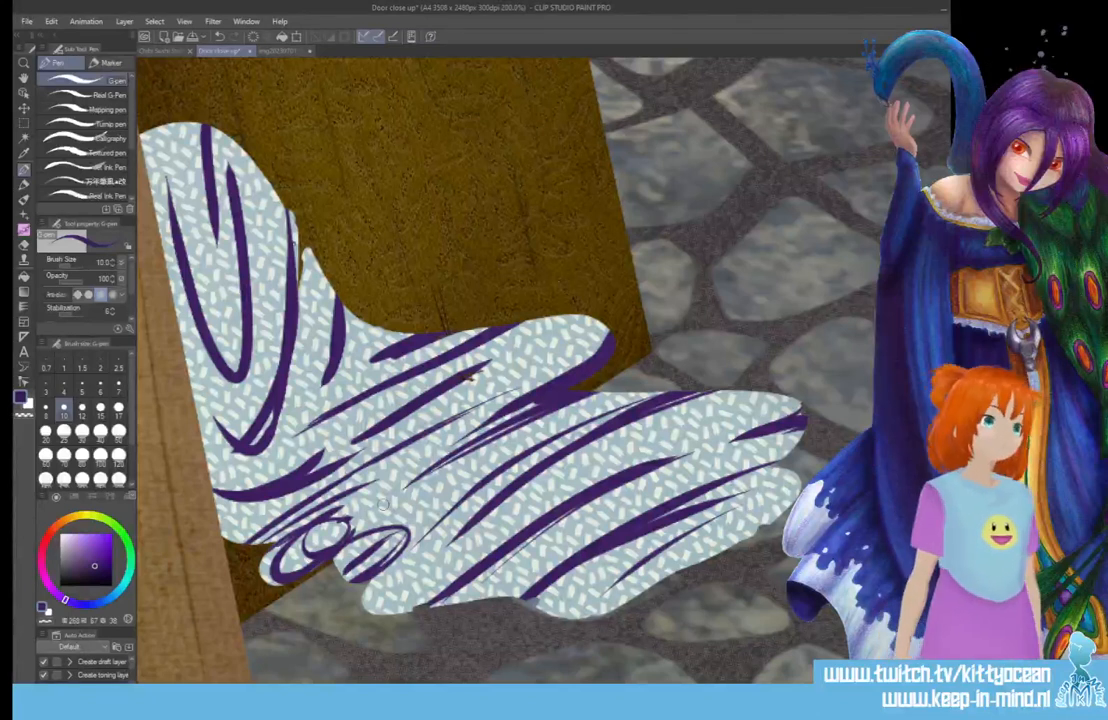
- Soften the purple fold lines with a Gaussian blur of strength 23.10
left_click(213, 22)
mouse_move(232, 36)
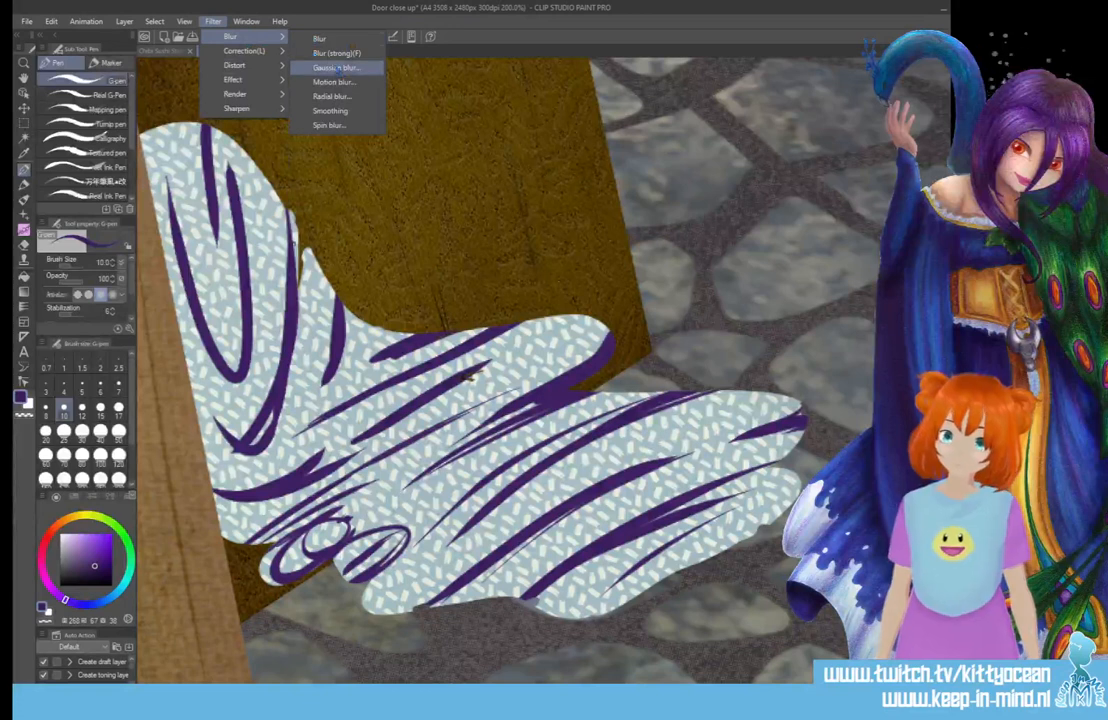
left_click(335, 67)
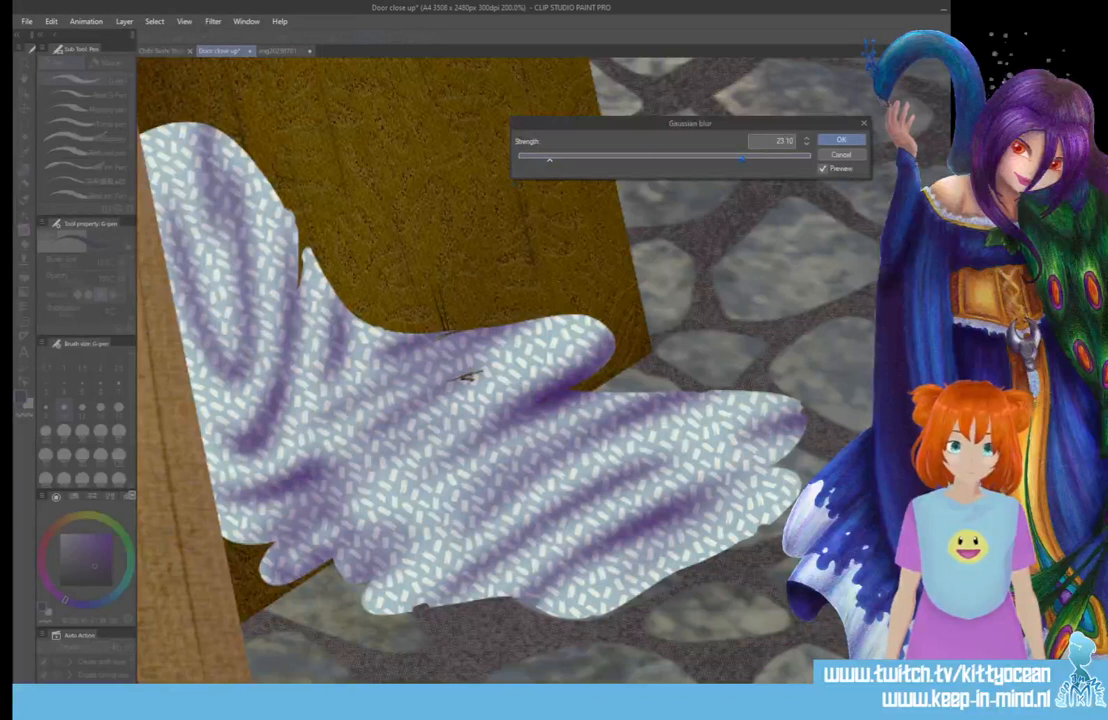
key("Return")
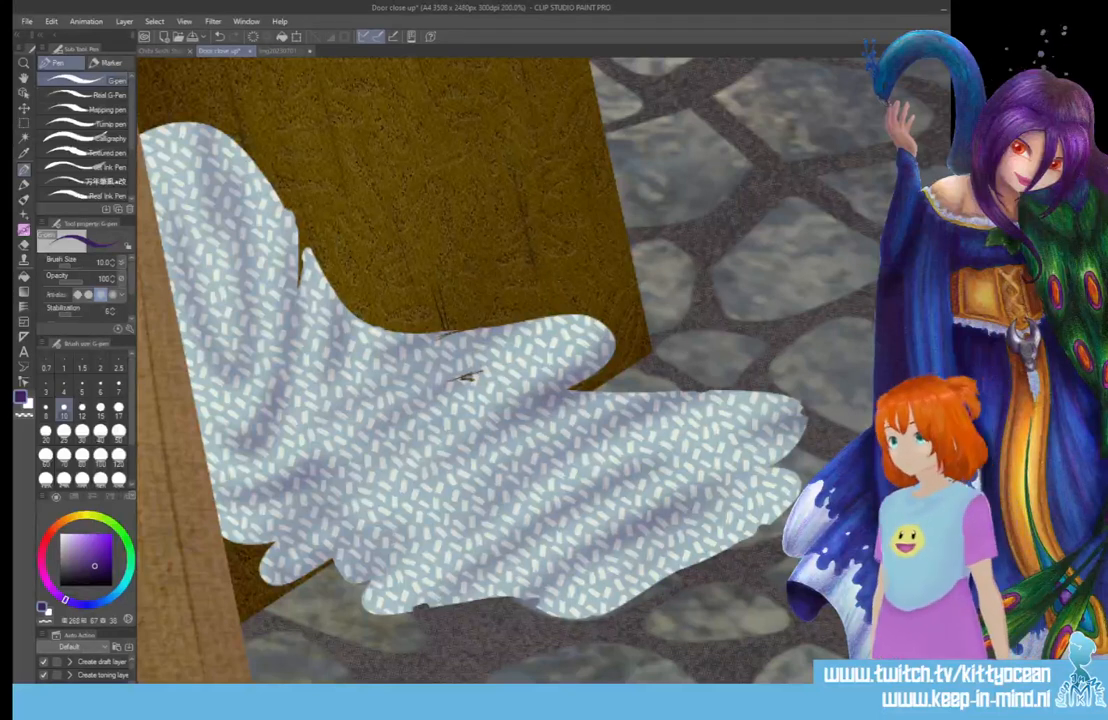
- Paint soft purple shadows along the folds and lower edge of the cloth's right half with the Paint and apply brush at size 15
key("b")
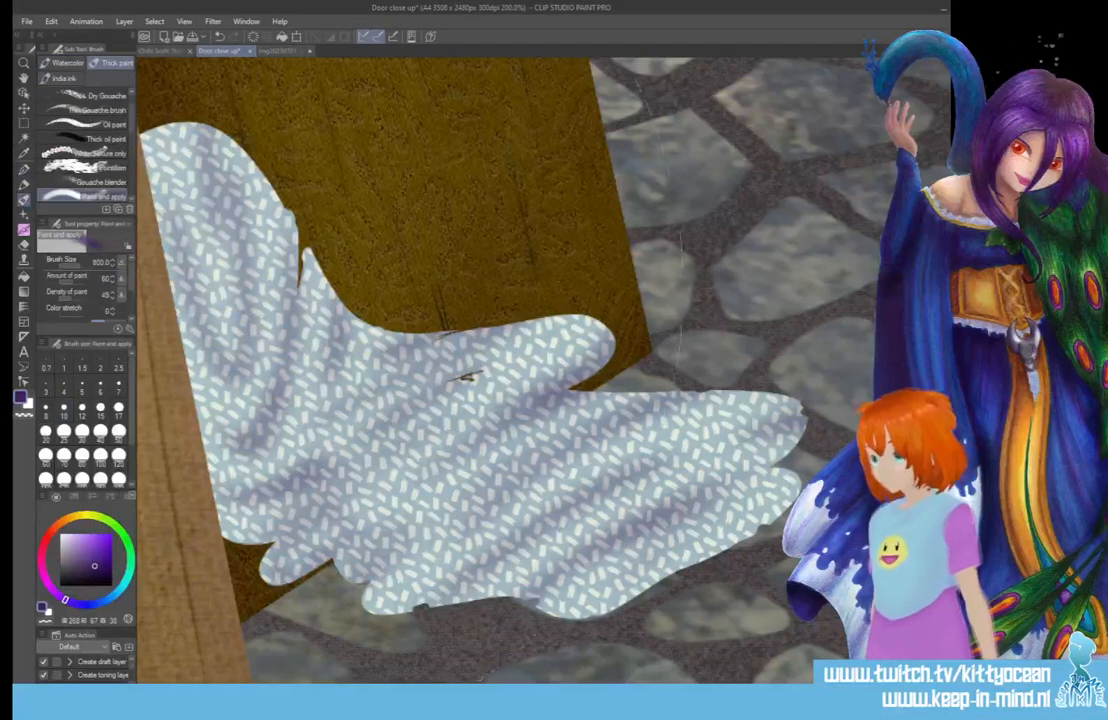
left_click(100, 408)
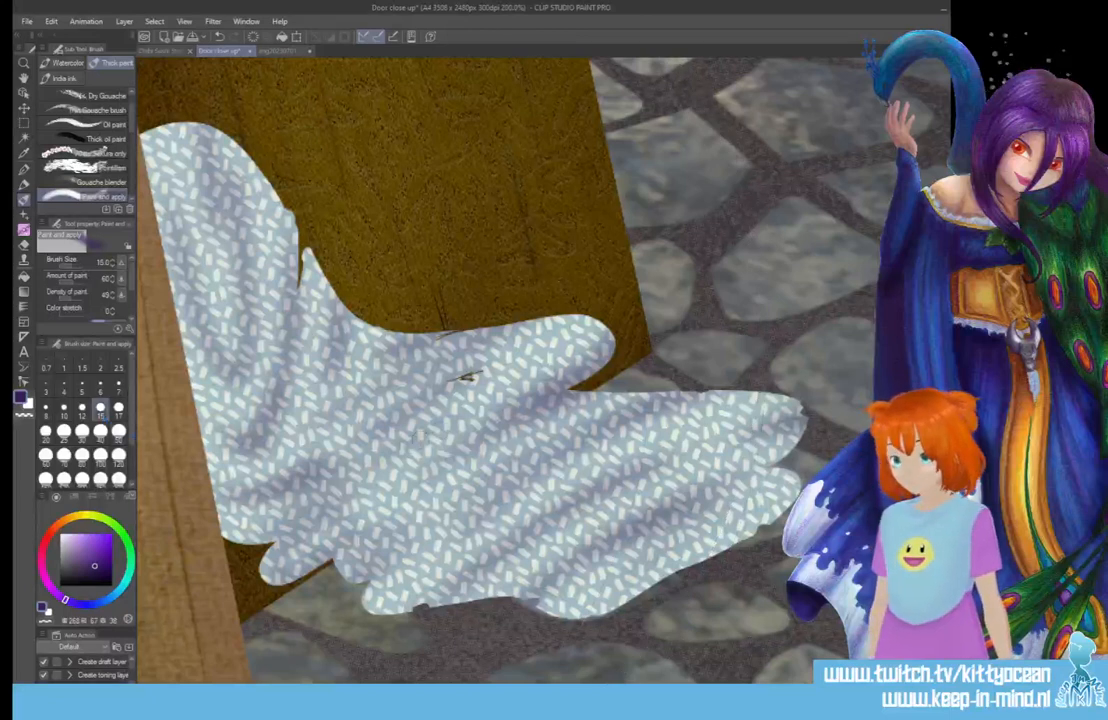
mouse_move(385, 472)
left_mouse_down()
mouse_move(558, 389)
mouse_move(627, 335)
mouse_move(368, 480)
left_mouse_up()
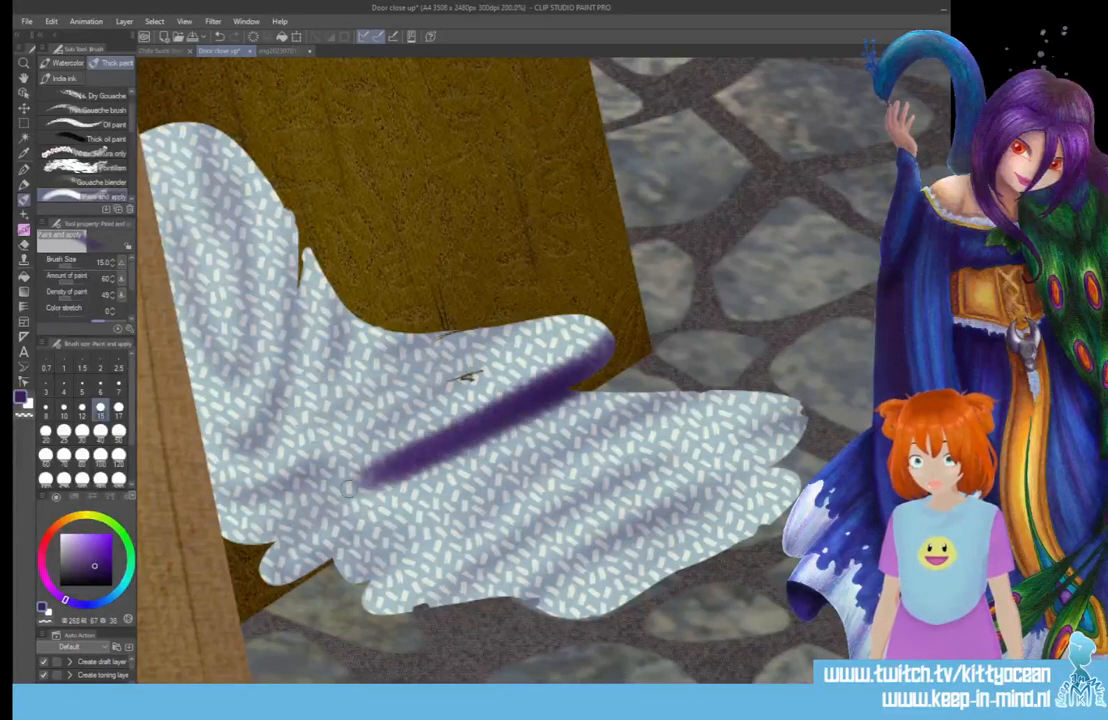
mouse_move(280, 534)
left_mouse_down()
mouse_move(246, 567)
mouse_move(270, 620)
mouse_move(323, 550)
mouse_move(360, 562)
mouse_move(445, 542)
mouse_move(786, 426)
left_mouse_up()
left_click_drag(512, 465, 692, 399)
mouse_move(600, 533)
left_mouse_down()
mouse_move(776, 453)
mouse_move(512, 579)
left_mouse_up()
mouse_move(568, 603)
left_mouse_down()
mouse_move(785, 508)
mouse_move(548, 612)
left_mouse_up()
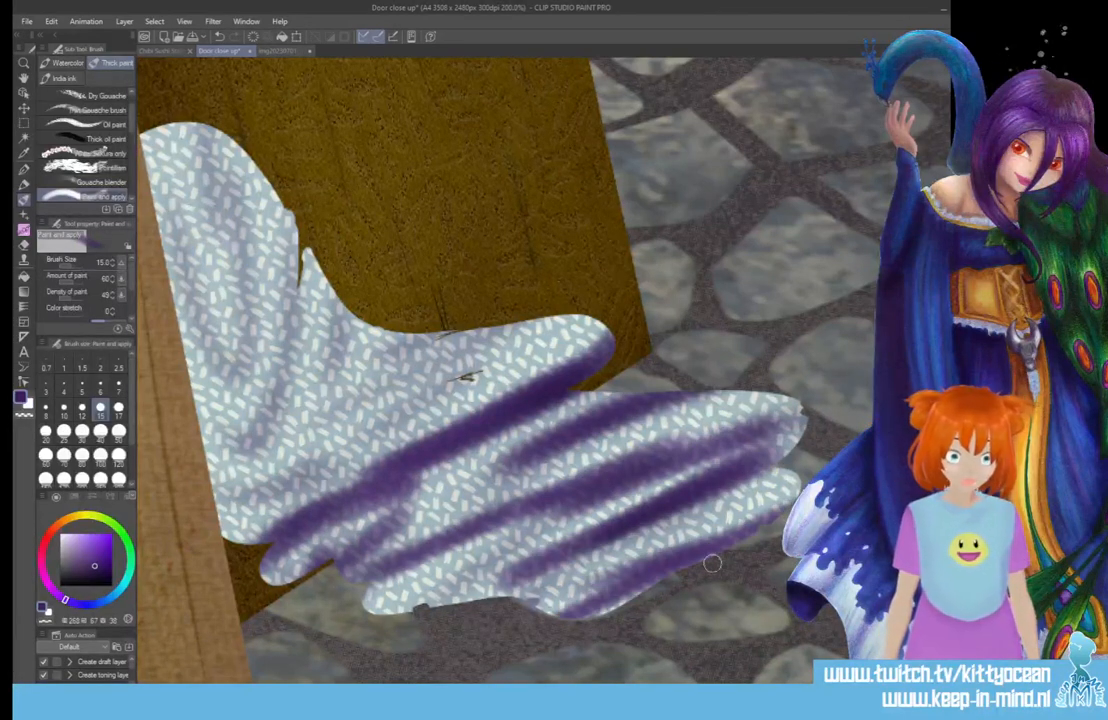
left_click_drag(712, 561, 552, 612)
left_click_drag(422, 606, 556, 573)
left_click_drag(440, 490, 526, 456)
left_click_drag(426, 470, 552, 412)
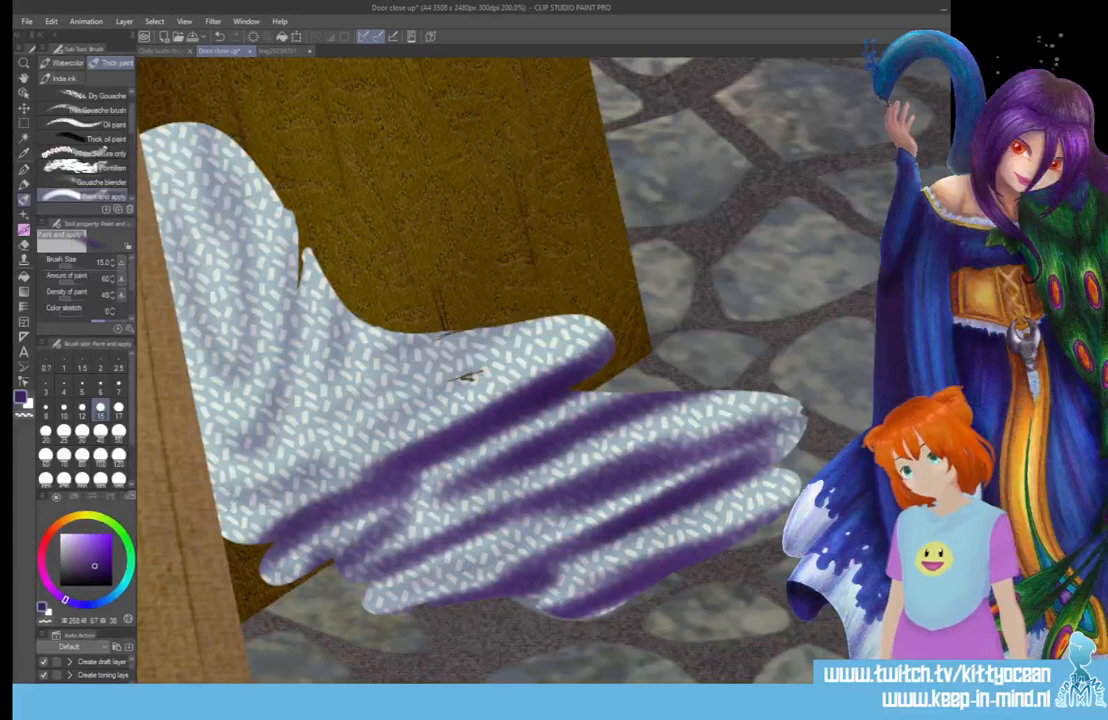
- Paint soft purple shadows along the curved folds in the upper-left part of the cloth
mouse_move(174, 272)
left_mouse_down()
mouse_move(255, 340)
mouse_move(247, 224)
left_mouse_up()
mouse_move(184, 210)
left_mouse_down()
mouse_move(226, 262)
mouse_move(203, 130)
left_mouse_up()
left_click_drag(266, 214, 278, 332)
mouse_move(293, 232)
left_mouse_down()
mouse_move(230, 474)
mouse_move(318, 395)
left_mouse_up()
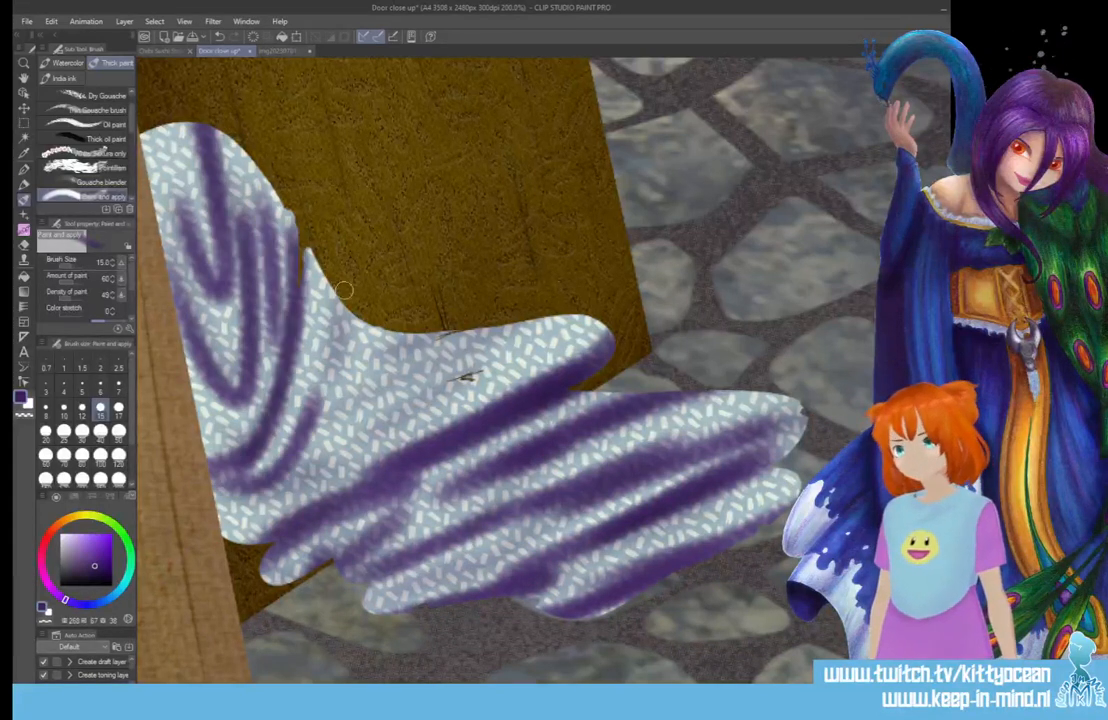
- Paint soft purple shadows along the folds in the middle and lower-left of the cloth, and deepen the central crease
left_click_drag(346, 322, 305, 430)
left_click_drag(374, 418, 490, 366)
left_click_drag(347, 440, 488, 371)
mouse_move(422, 338)
left_mouse_down()
mouse_move(352, 386)
mouse_move(455, 336)
left_mouse_up()
left_click_drag(339, 385, 270, 478)
mouse_move(346, 464)
left_mouse_down()
mouse_move(226, 510)
mouse_move(328, 492)
left_mouse_up()
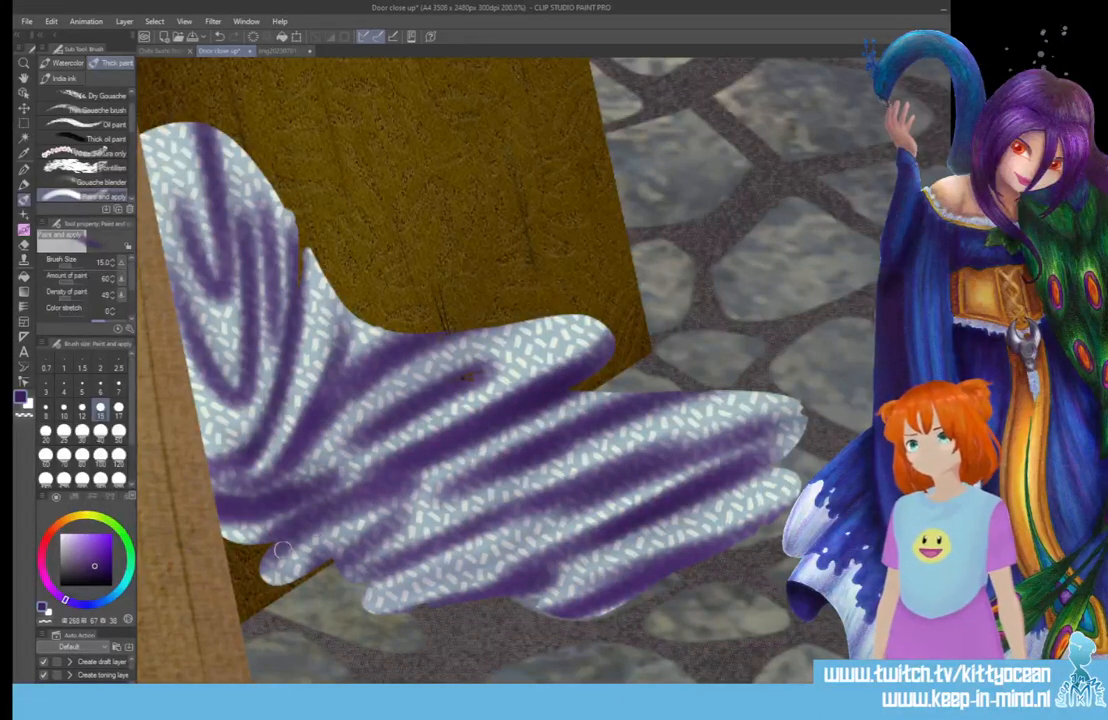
left_click_drag(305, 558, 346, 566)
left_click_drag(441, 486, 606, 401)
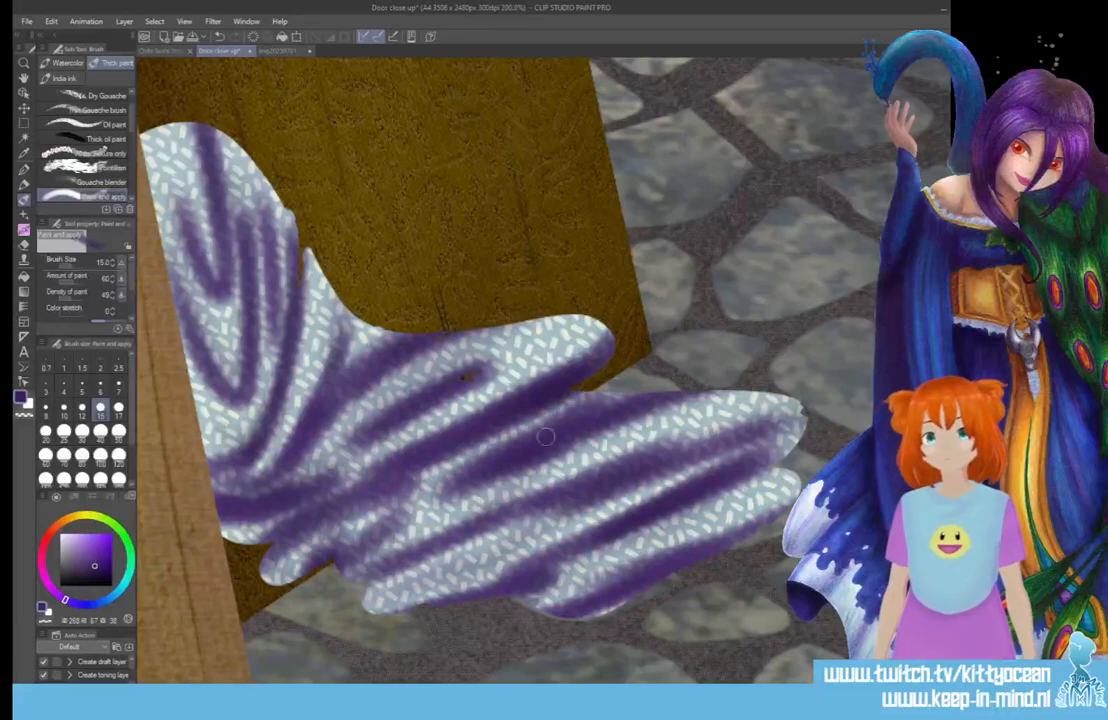
- Paint soft purple shadows along the fold lines and lower edge of the cloth's lower-right half
mouse_move(432, 509)
left_mouse_down()
mouse_move(402, 543)
mouse_move(406, 597)
mouse_move(508, 562)
left_mouse_up()
left_click_drag(430, 552, 580, 506)
mouse_move(759, 450)
left_mouse_down()
mouse_move(654, 476)
mouse_move(528, 485)
left_mouse_up()
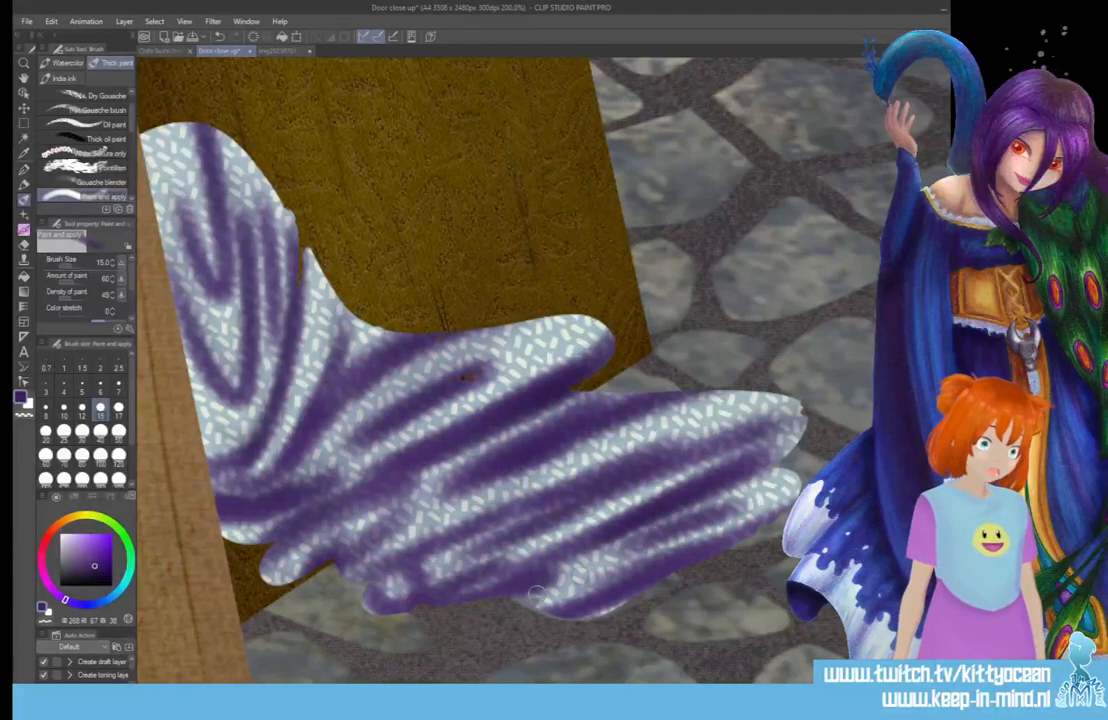
left_click_drag(455, 535, 540, 516)
left_click_drag(622, 538, 790, 507)
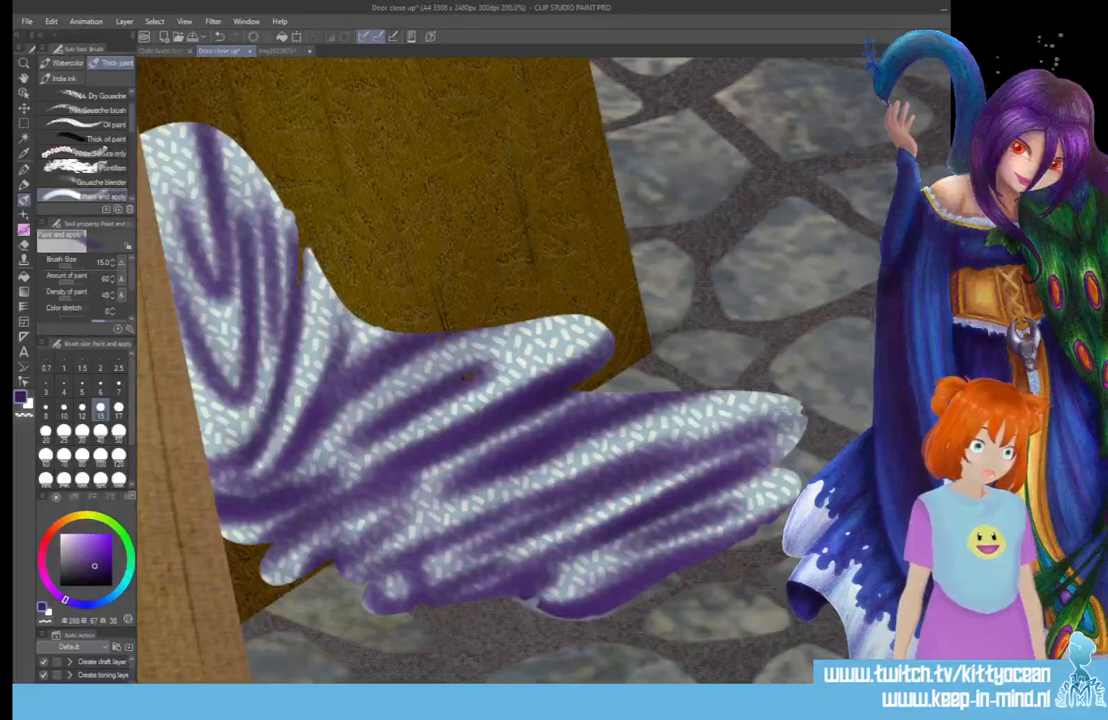
- Paint purple shadows on the cloth's right tip and deepen the folds in its middle and lower-left corner
mouse_move(806, 402)
left_mouse_down()
mouse_move(760, 433)
mouse_move(755, 469)
left_mouse_up()
left_click_drag(684, 392, 548, 438)
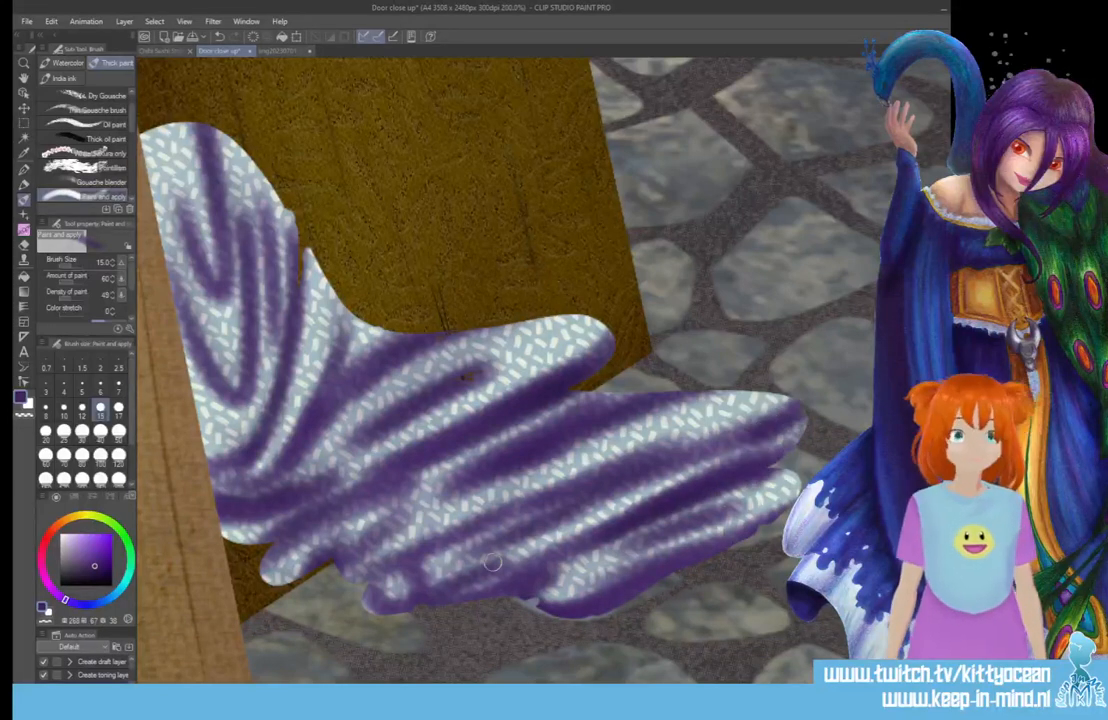
left_click_drag(470, 358, 345, 412)
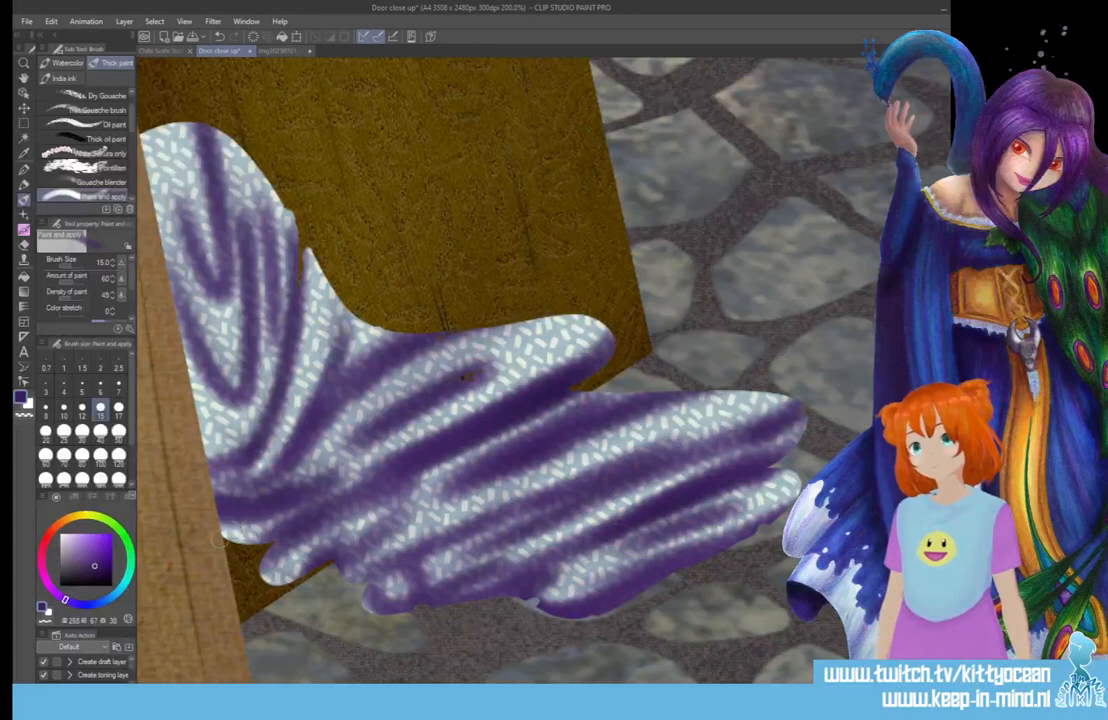
left_click_drag(220, 541, 384, 475)
left_click_drag(305, 570, 418, 505)
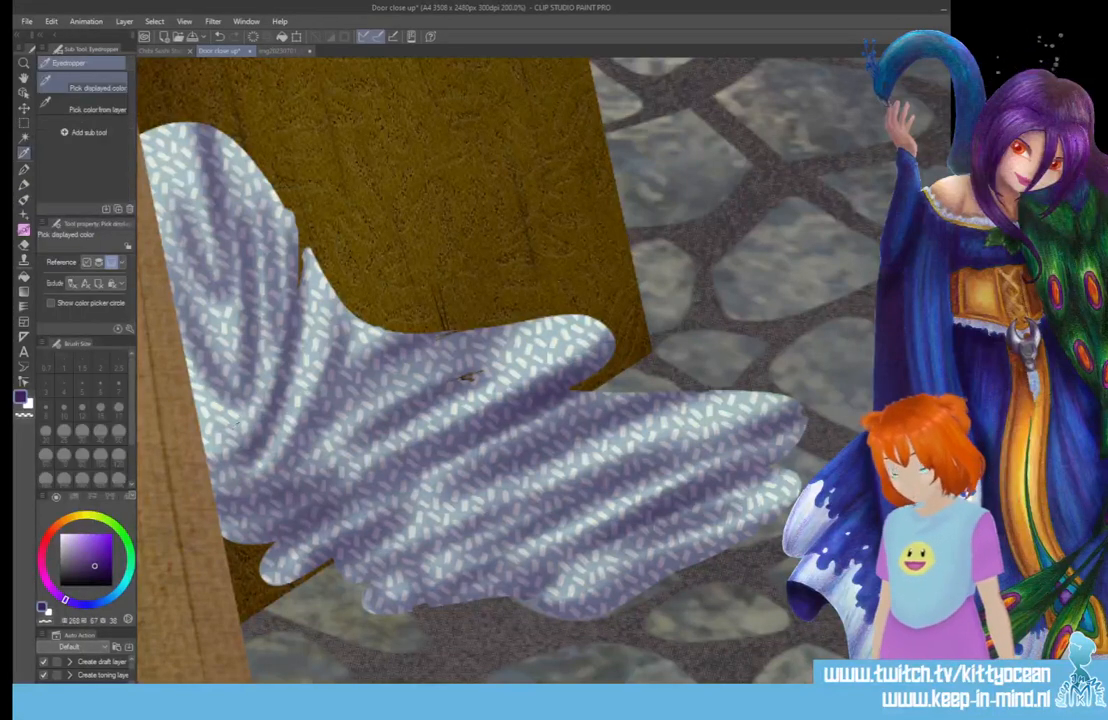
- Pick a greyish blue (194, 36, 60) and paint it between the curved folds in the cloth's upper-left part with the Paint and apply brush
left_click(249, 413, "alt")
left_click(79, 554)
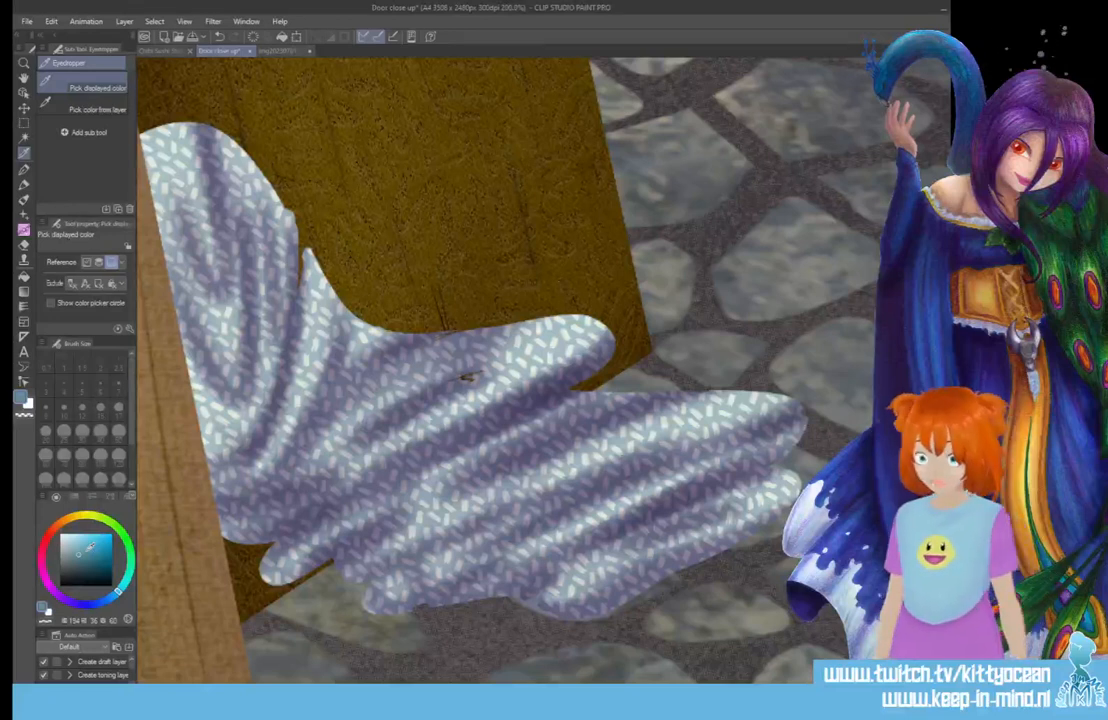
key("b")
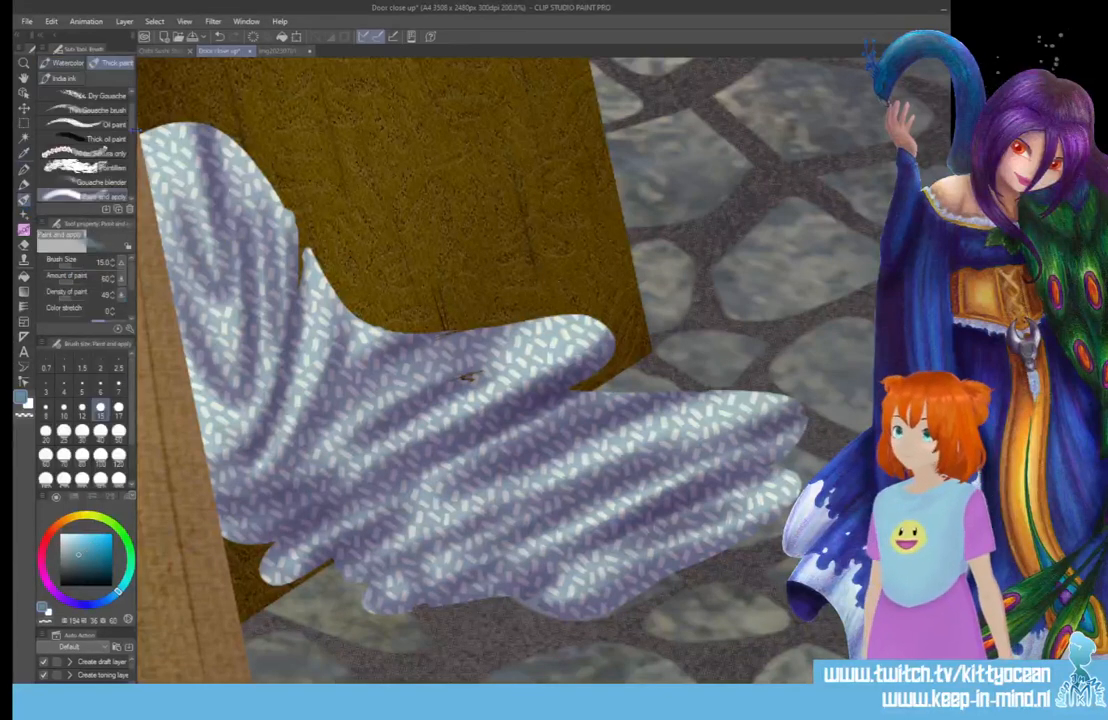
mouse_move(138, 152)
left_mouse_down()
mouse_move(157, 190)
mouse_move(228, 229)
mouse_move(140, 238)
left_mouse_up()
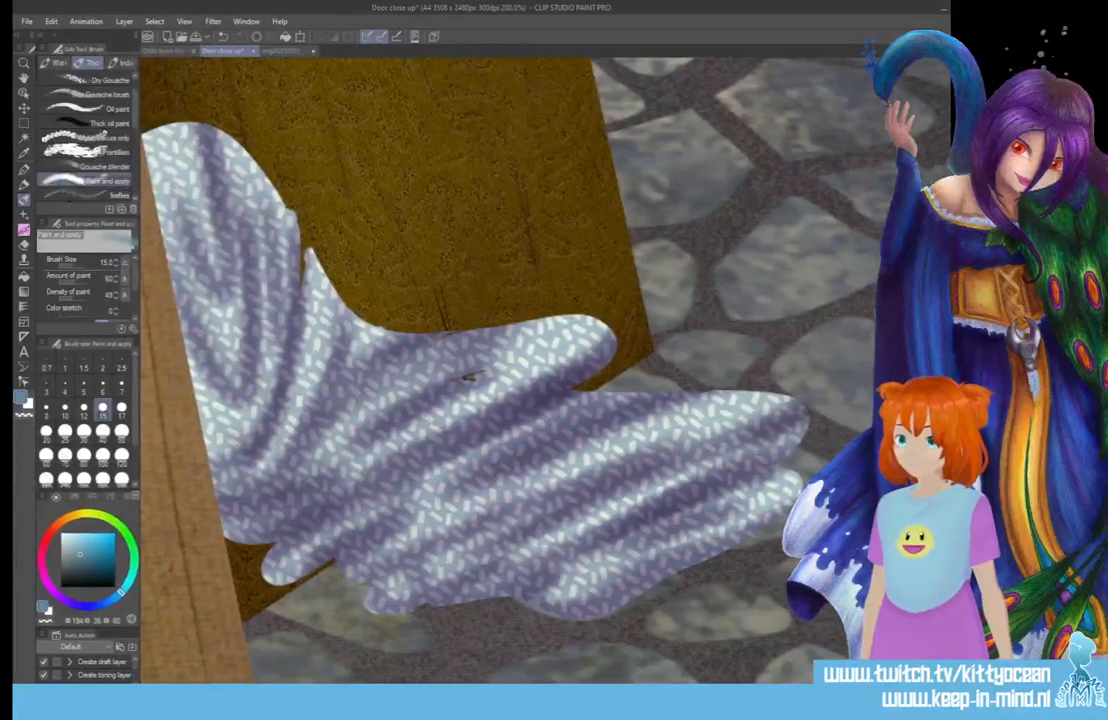
mouse_move(157, 125)
left_mouse_down()
mouse_move(200, 250)
mouse_move(157, 118)
mouse_move(185, 305)
mouse_move(205, 245)
mouse_move(185, 125)
mouse_move(225, 280)
left_mouse_up()
left_click_drag(228, 186, 236, 335)
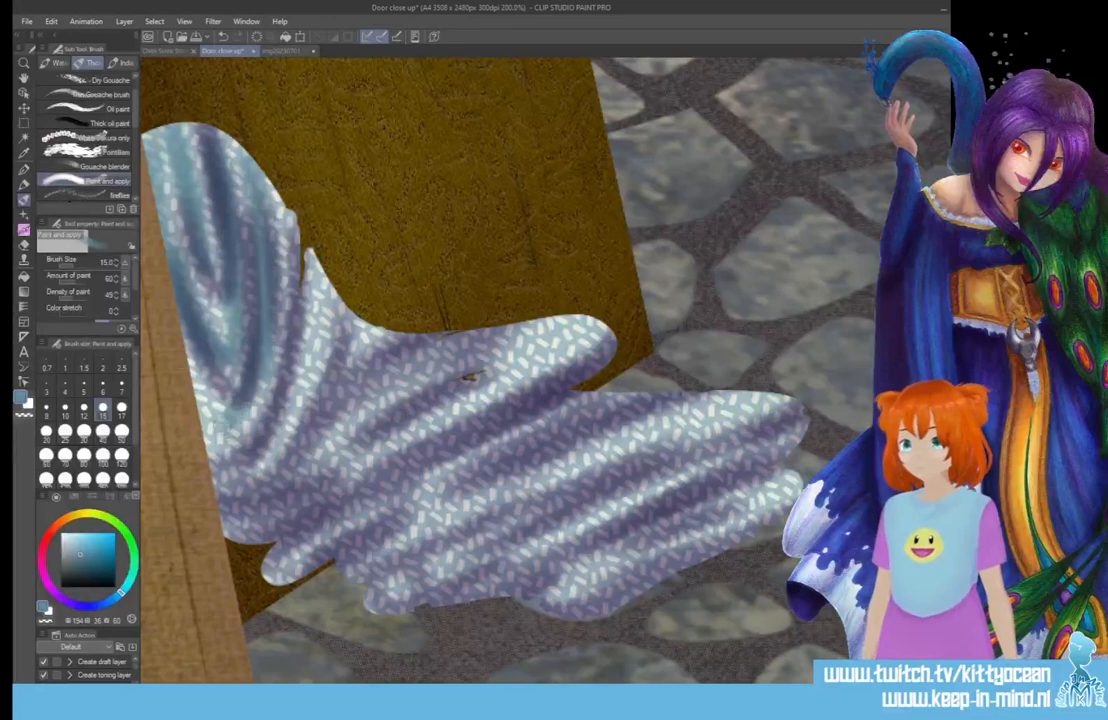
mouse_move(172, 310)
left_mouse_down()
mouse_move(208, 372)
mouse_move(238, 335)
left_mouse_up()
left_click_drag(262, 236, 205, 425)
mouse_move(331, 290)
left_mouse_down()
mouse_move(245, 480)
mouse_move(283, 430)
left_mouse_up()
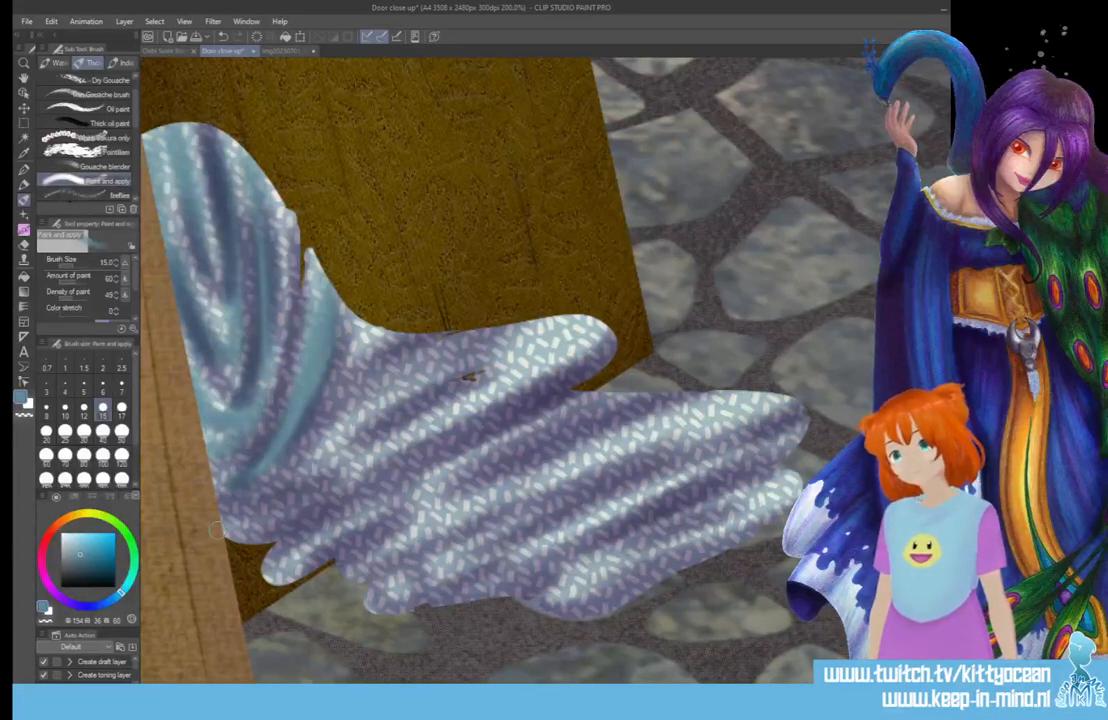
- Paint greyish blue strokes along the folds from the cloth's lower-left corner across its middle
mouse_move(212, 522)
left_mouse_down()
mouse_move(388, 347)
mouse_move(298, 482)
mouse_move(478, 342)
left_mouse_up()
mouse_move(316, 484)
left_mouse_down()
mouse_move(585, 345)
mouse_move(460, 392)
left_mouse_up()
left_click_drag(497, 345, 568, 330)
mouse_move(320, 517)
left_mouse_down()
mouse_move(575, 405)
mouse_move(340, 512)
left_mouse_up()
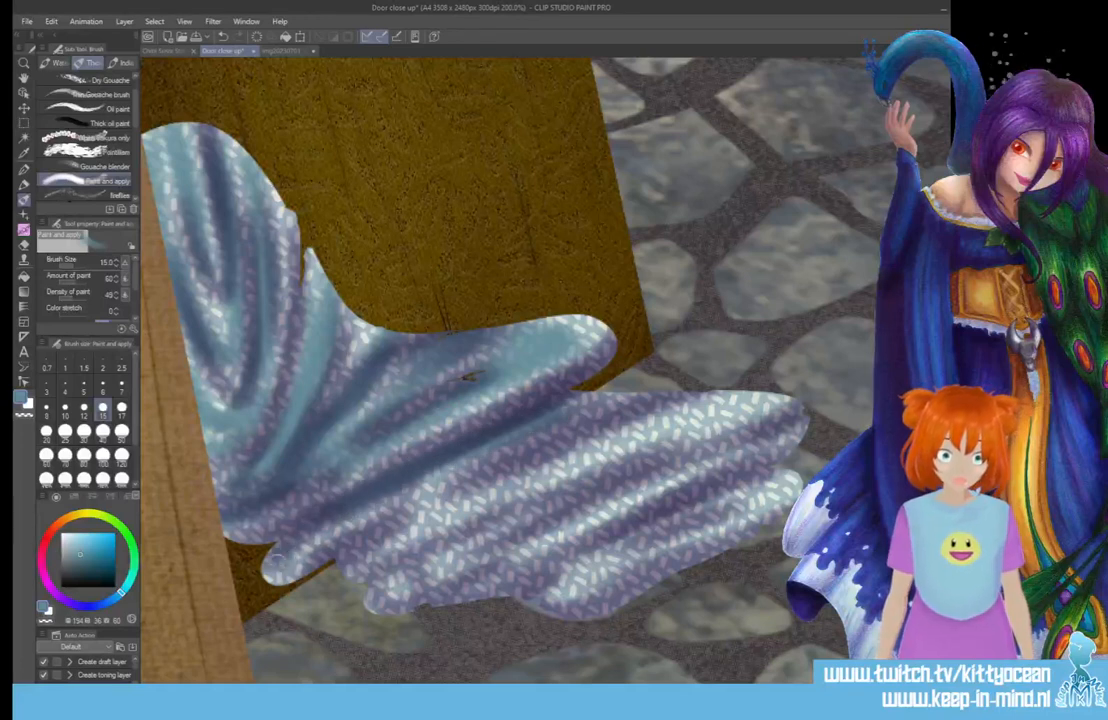
mouse_move(305, 550)
left_mouse_down()
mouse_move(272, 572)
mouse_move(650, 432)
left_mouse_up()
left_click_drag(560, 450, 385, 532)
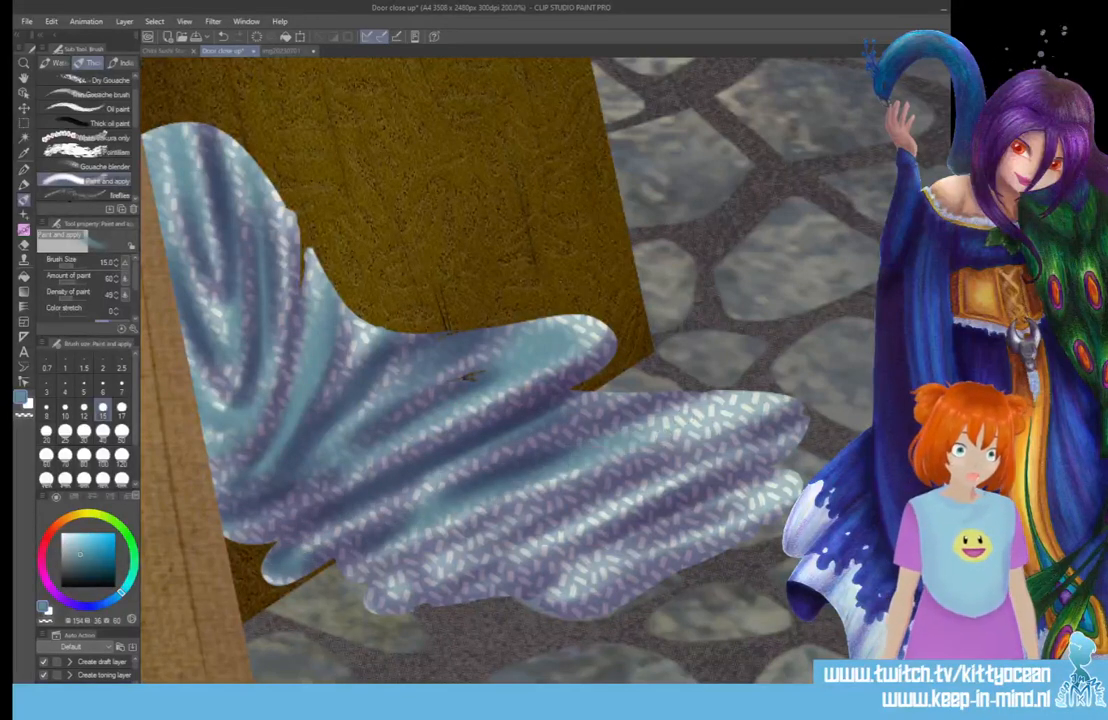
- Paint greyish blue strokes along the long diagonal folds in the cloth's right half
left_click_drag(590, 450, 748, 390)
left_click_drag(385, 482, 555, 408)
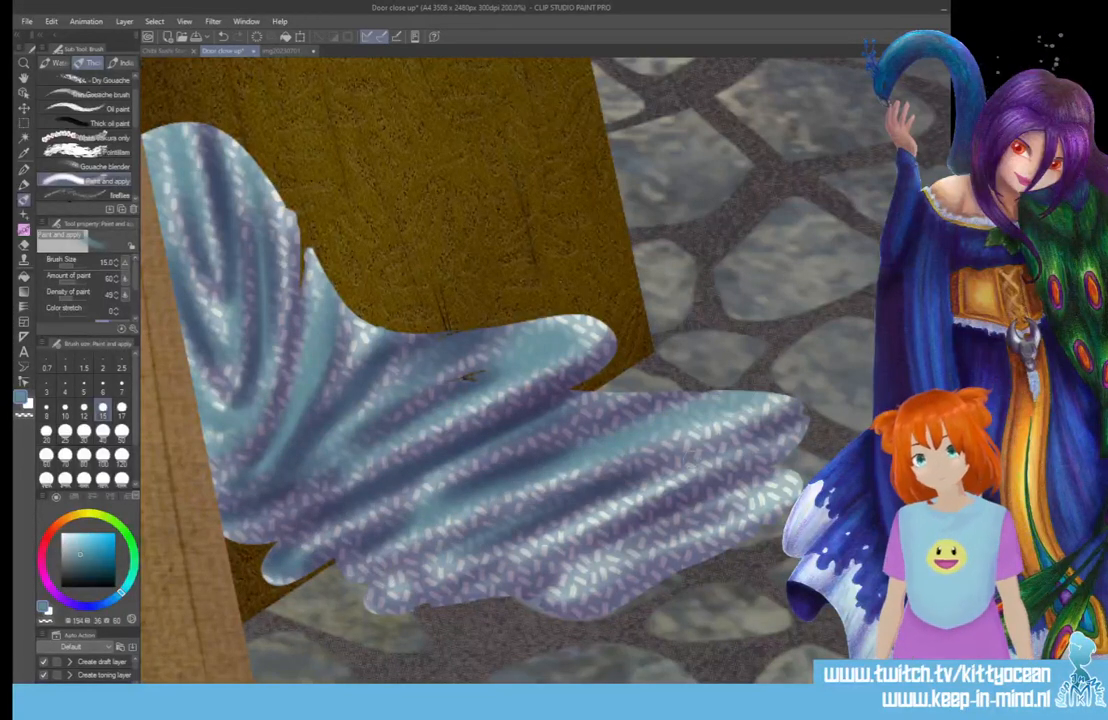
left_click_drag(400, 455, 645, 385)
left_click_drag(583, 419, 382, 503)
left_click_drag(503, 565, 698, 487)
left_click_drag(552, 578, 745, 489)
left_click_drag(612, 563, 797, 485)
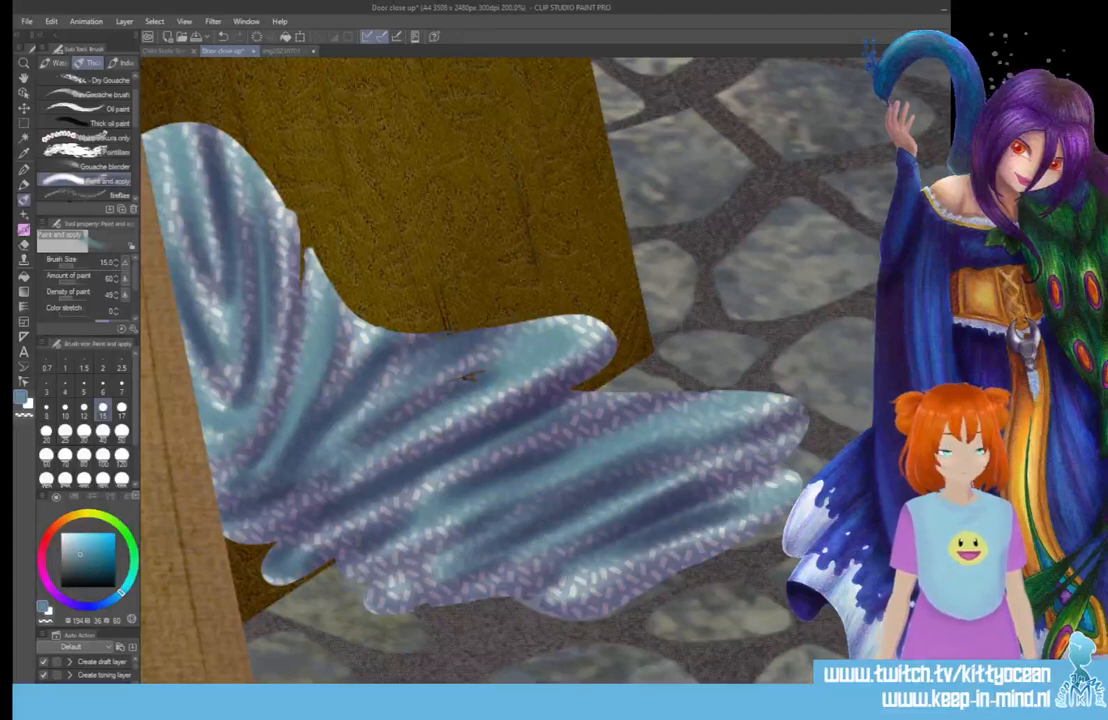
- Paint greyish blue along the cloth's lower edge and lower-left tips, and touch up the fold in the right half
left_click_drag(704, 528, 577, 578)
mouse_move(434, 551)
left_mouse_down()
mouse_move(357, 590)
mouse_move(352, 578)
left_mouse_up()
left_click_drag(430, 575, 374, 606)
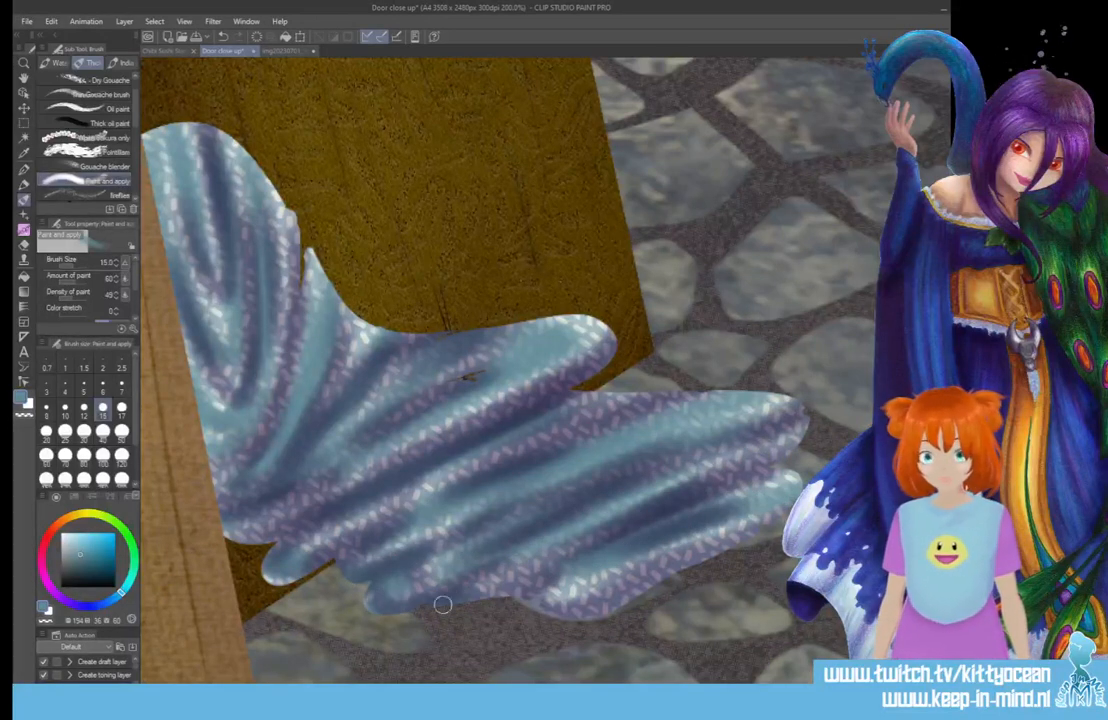
left_click_drag(443, 603, 712, 560)
left_click_drag(665, 455, 515, 515)
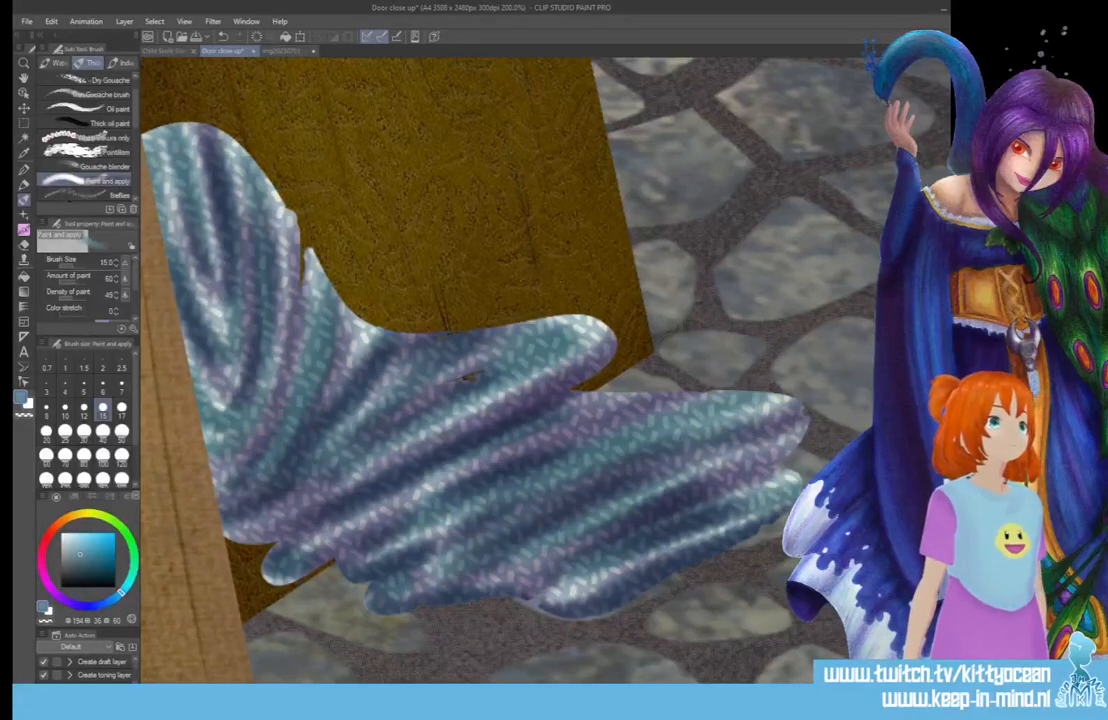
- Switch the blue shading to a softer blending mode and check the cloth against the whole picture
key("Down")
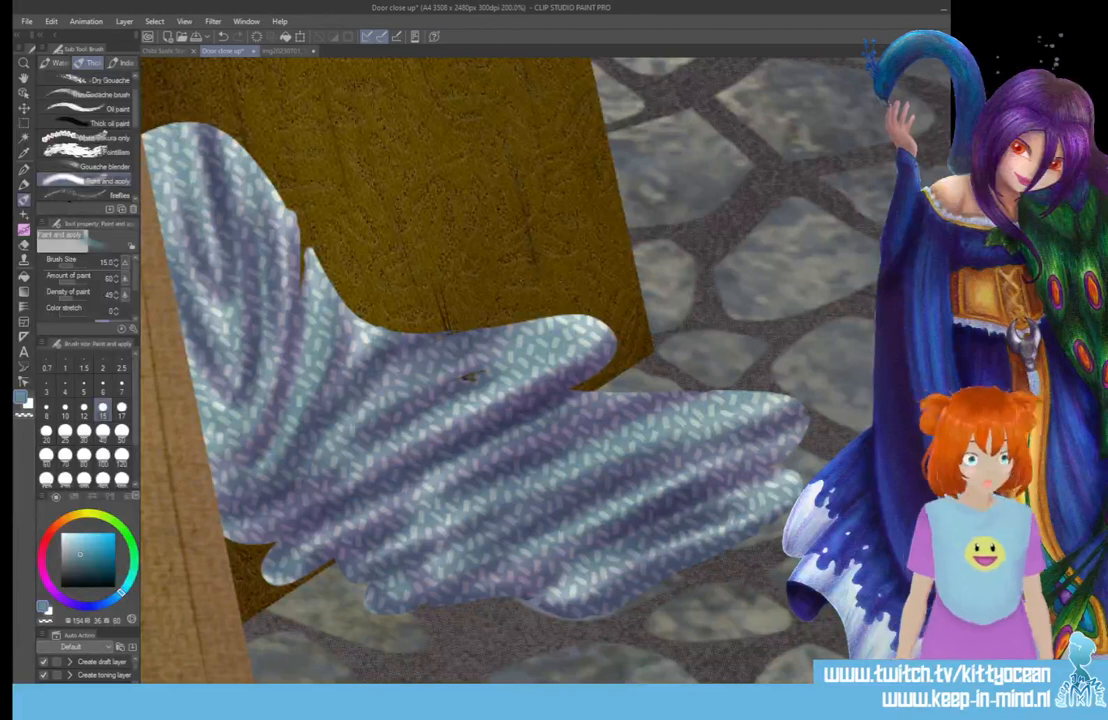
scroll(469, 377, "down", 5)
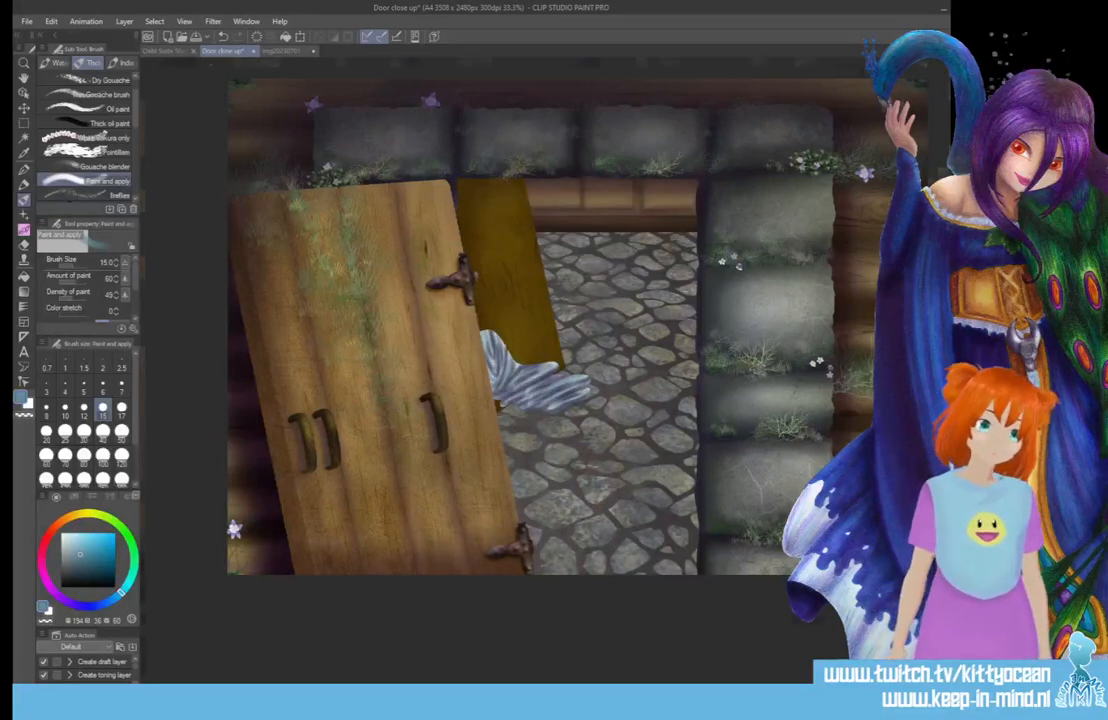
scroll(520, 380, "up", 3)
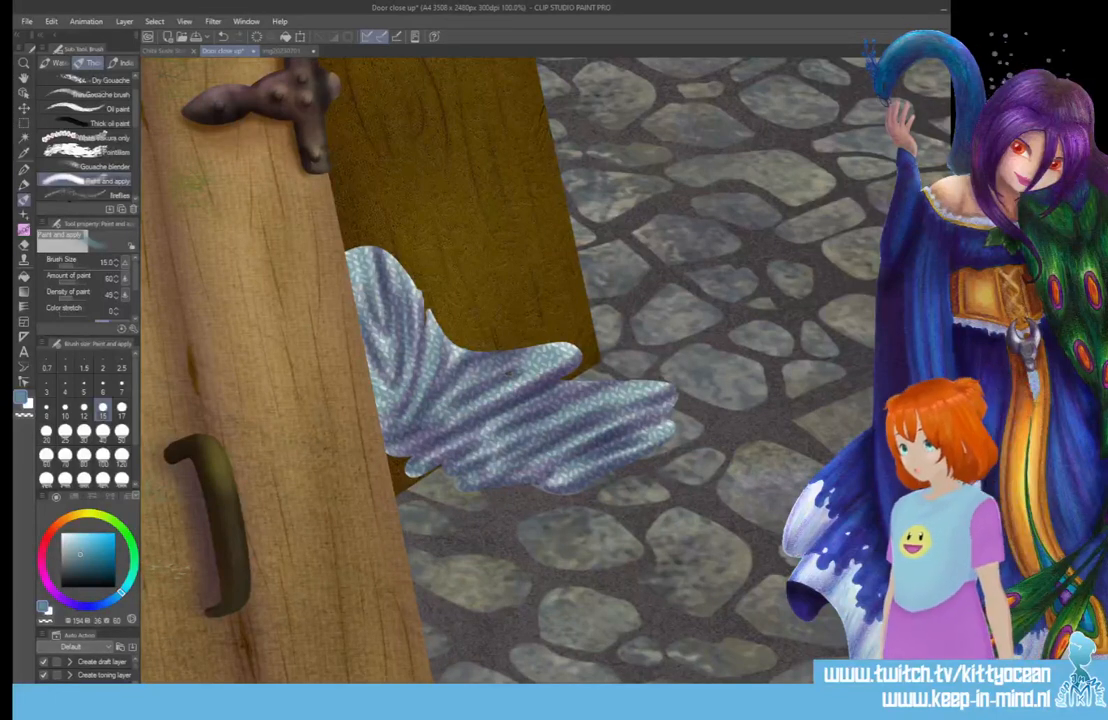
- Paint a saturated purple shadow over the cloth's lower edge and left side with the Paint and apply brush at size 40
left_click(69, 603)
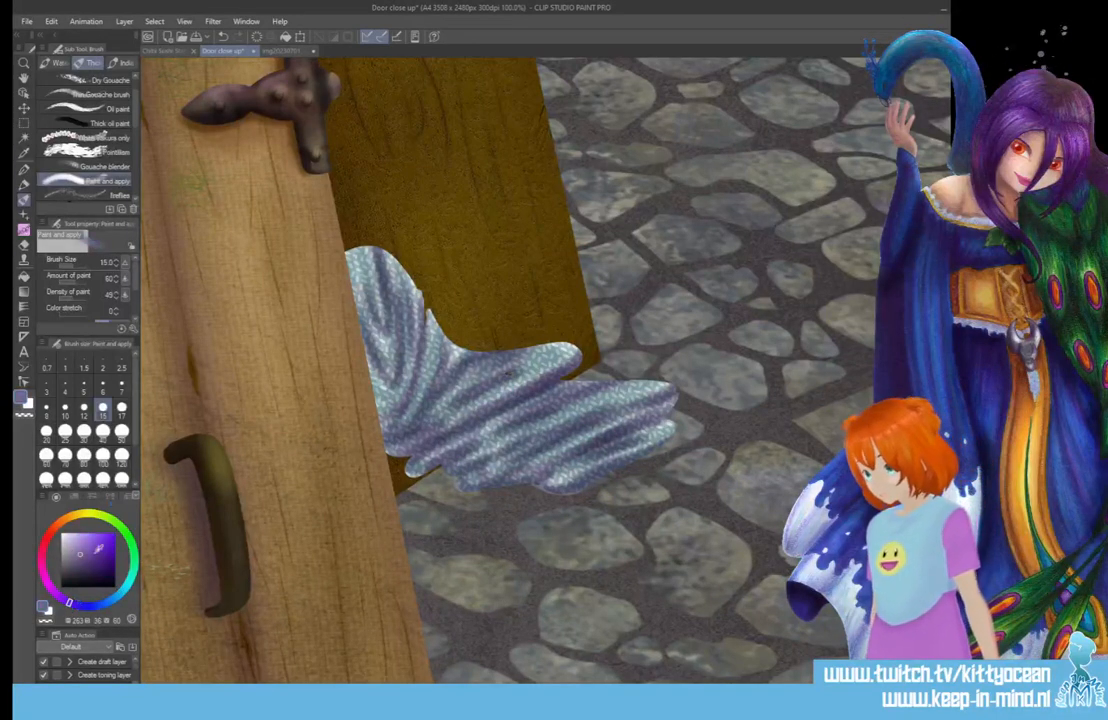
left_click(96, 564)
left_click(103, 432)
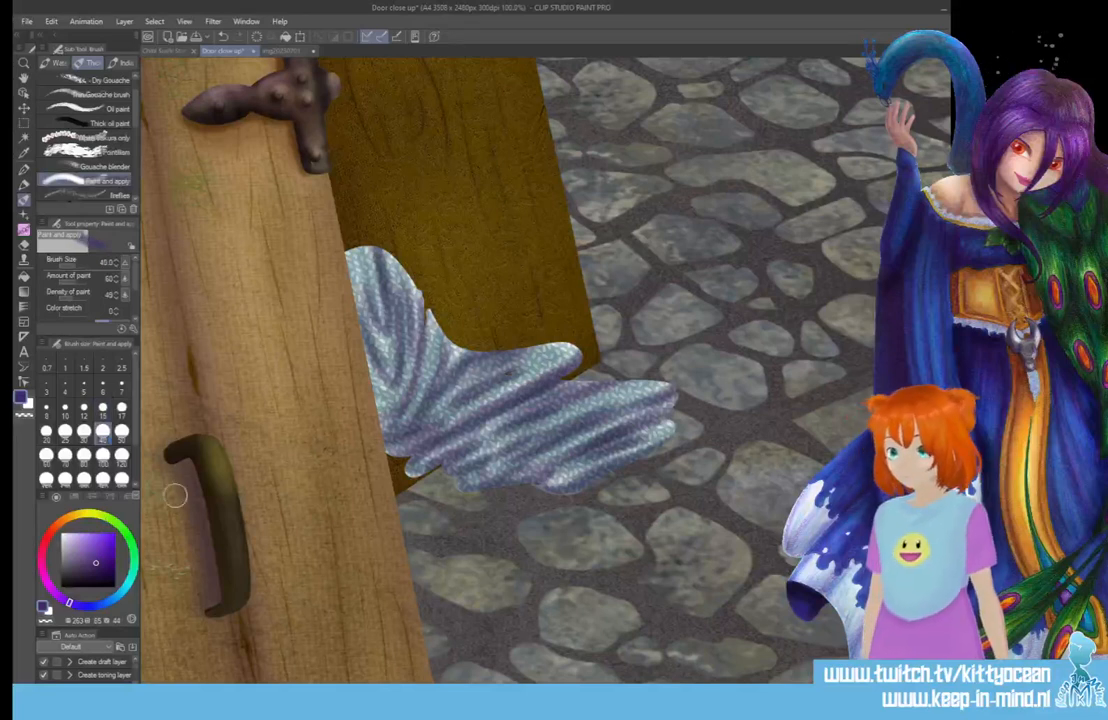
left_click(104, 558)
mouse_move(355, 262)
left_mouse_down()
mouse_move(385, 433)
mouse_move(400, 444)
mouse_move(458, 400)
mouse_move(385, 454)
mouse_move(467, 452)
mouse_move(462, 463)
mouse_move(480, 473)
mouse_move(468, 492)
mouse_move(536, 476)
mouse_move(596, 479)
mouse_move(534, 497)
mouse_move(656, 453)
mouse_move(590, 470)
mouse_move(592, 419)
mouse_move(552, 376)
mouse_move(524, 394)
mouse_move(600, 364)
left_mouse_up()
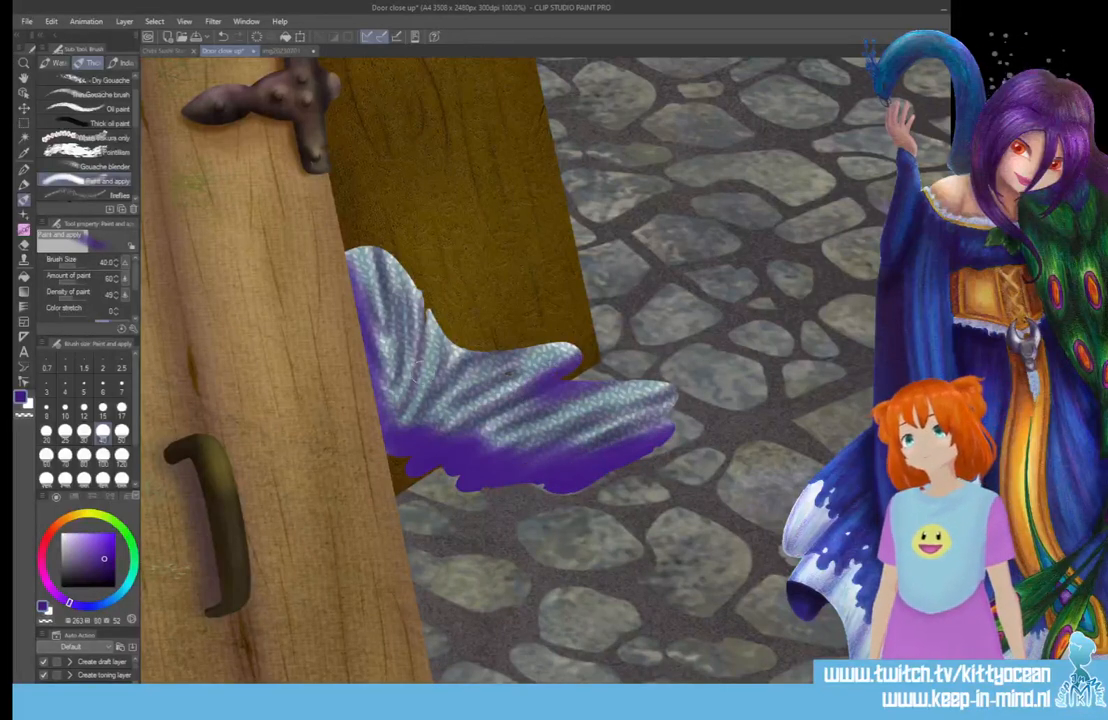
left_click_drag(390, 262, 352, 336)
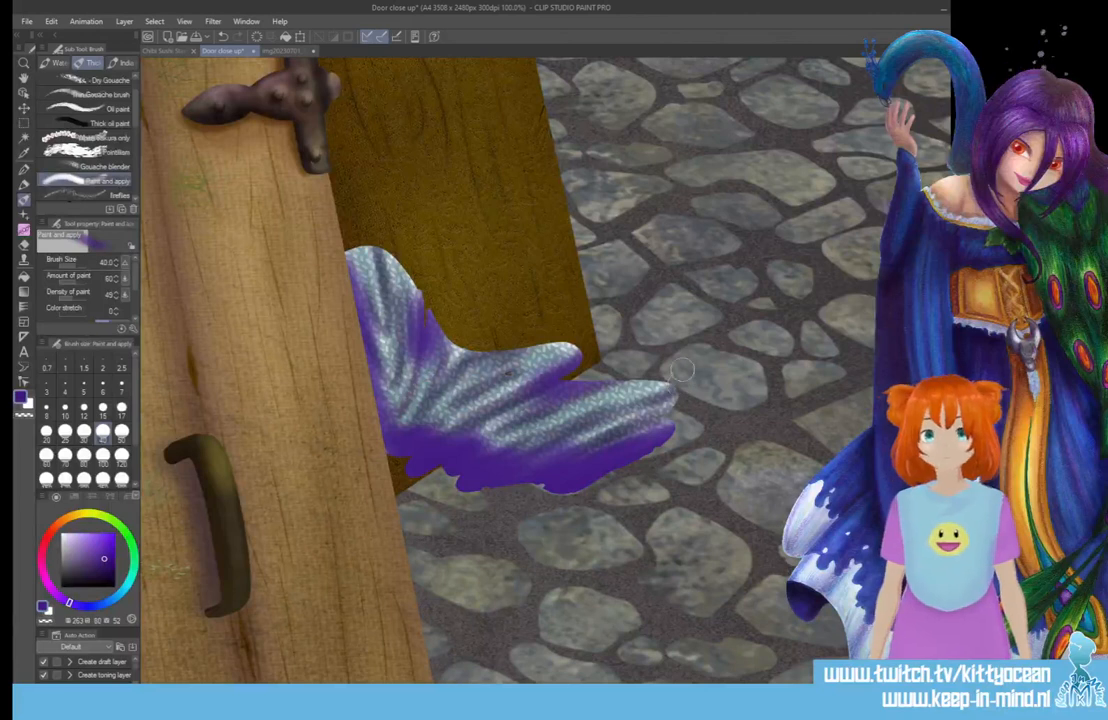
mouse_move(354, 240)
left_mouse_down()
mouse_move(361, 403)
mouse_move(355, 250)
mouse_move(398, 420)
left_mouse_up()
left_click_drag(370, 364, 447, 430)
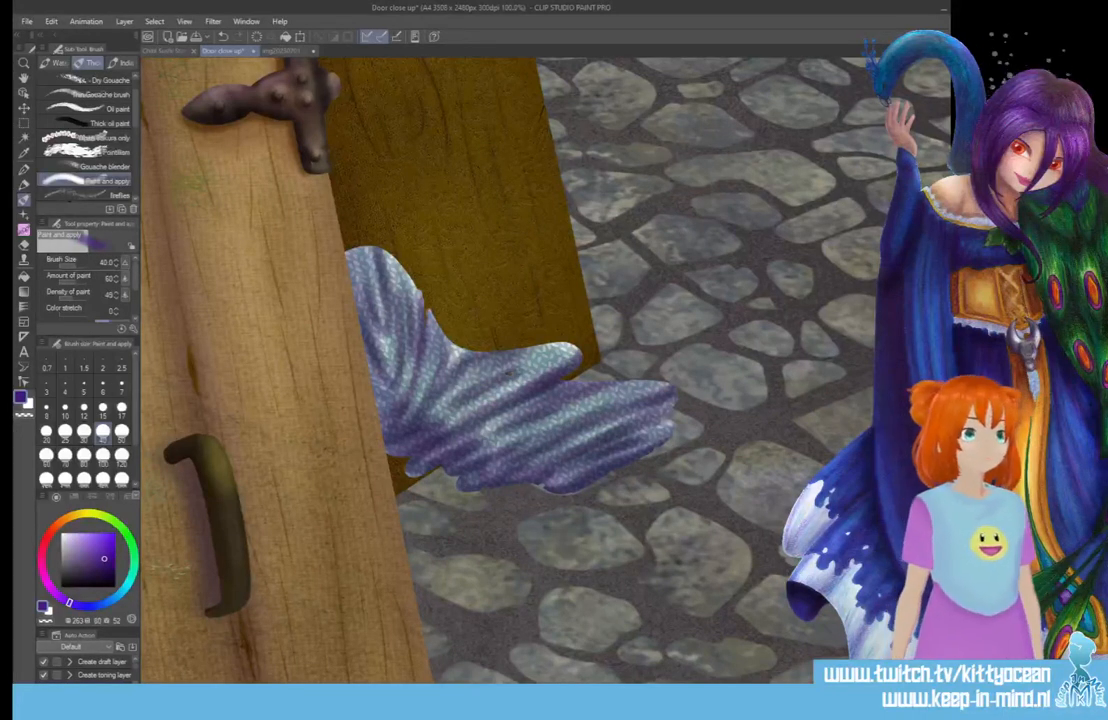
- Fill a rectangular selection around the cloth with a muted purple (263, 25, 48) to tint the whole cloth
key("ctrl+z")
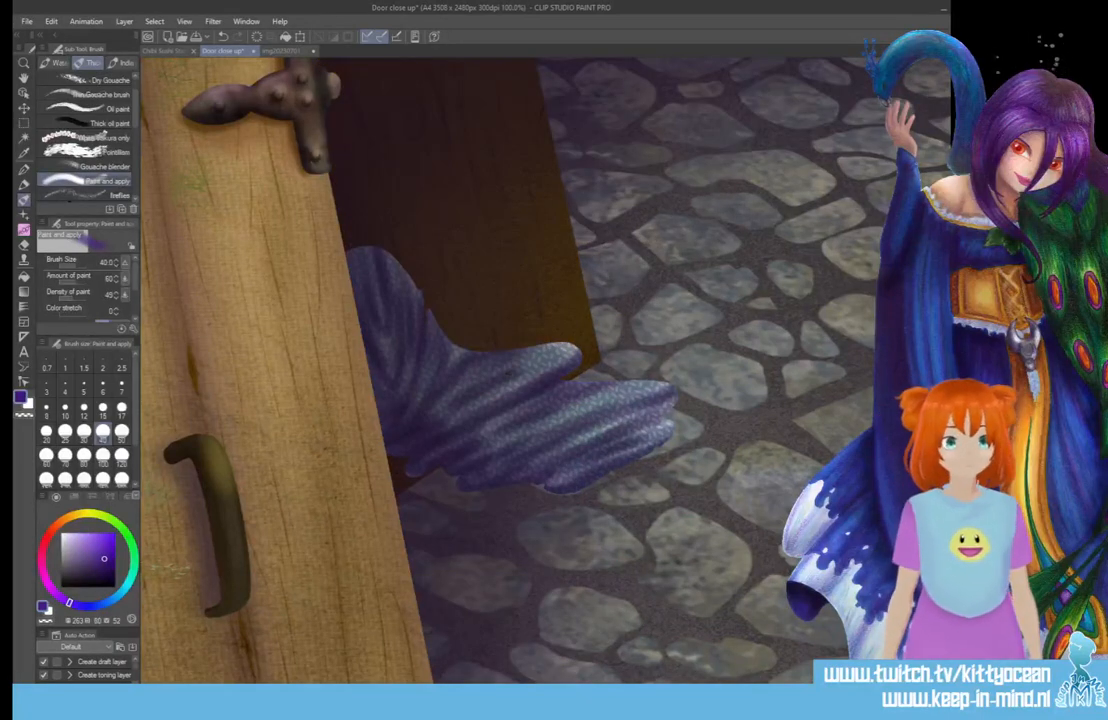
key("ctrl+z")
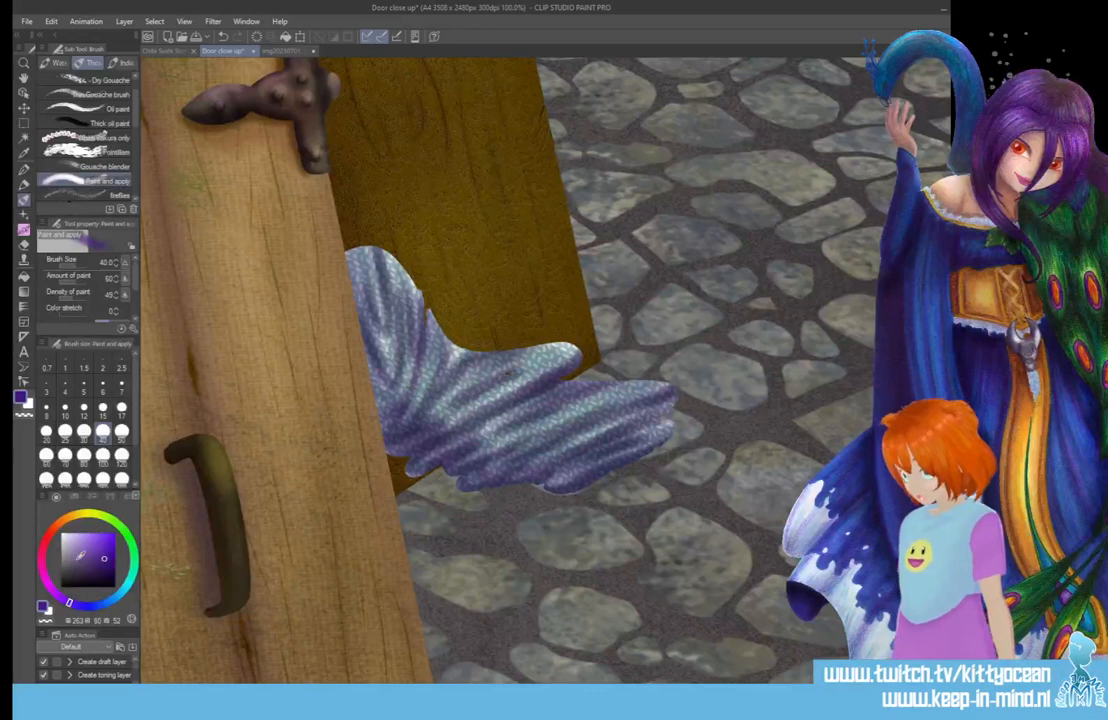
left_click(86, 556)
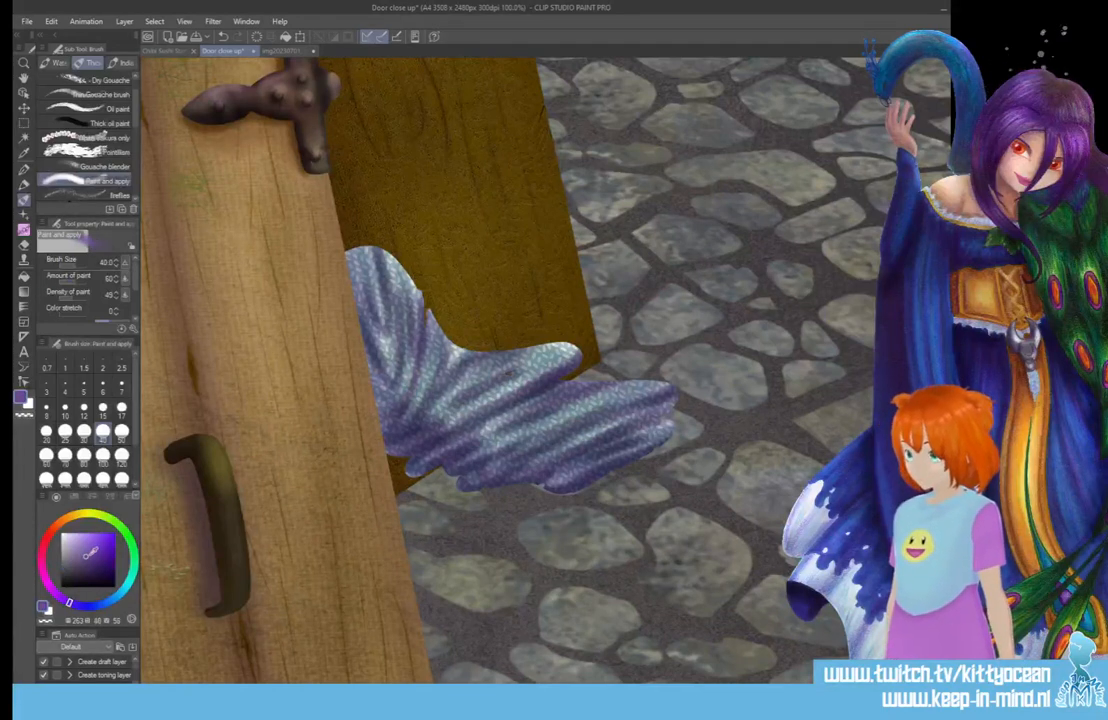
left_click(74, 561)
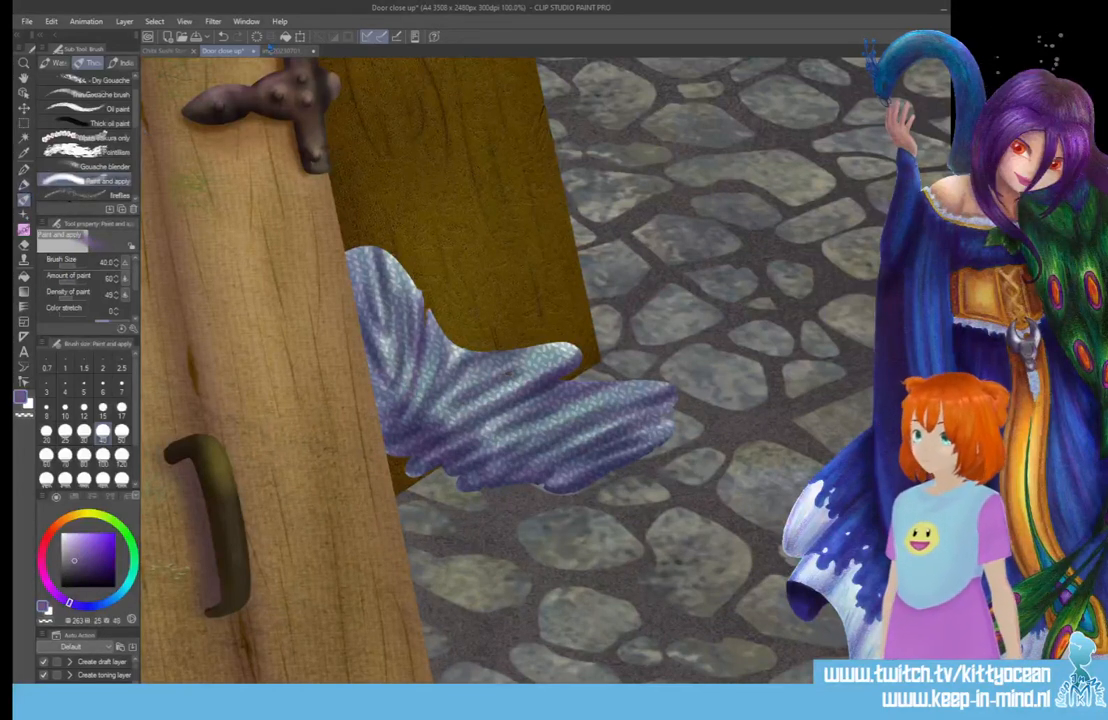
key("m")
left_click_drag(287, 210, 755, 566)
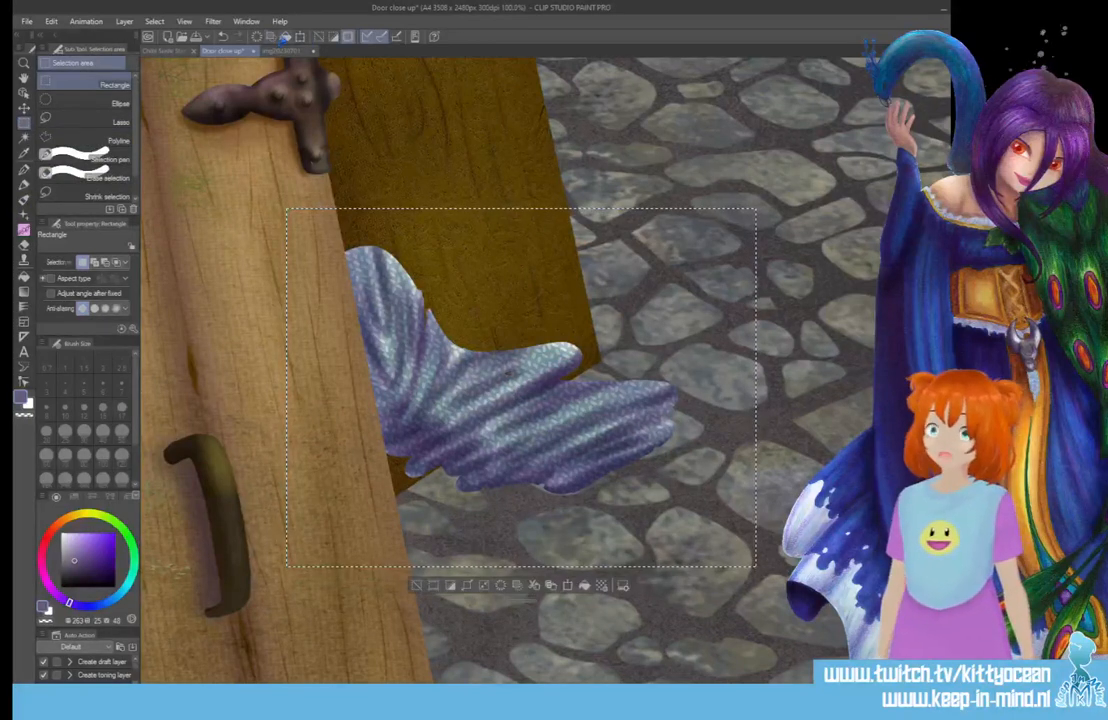
left_click(257, 37)
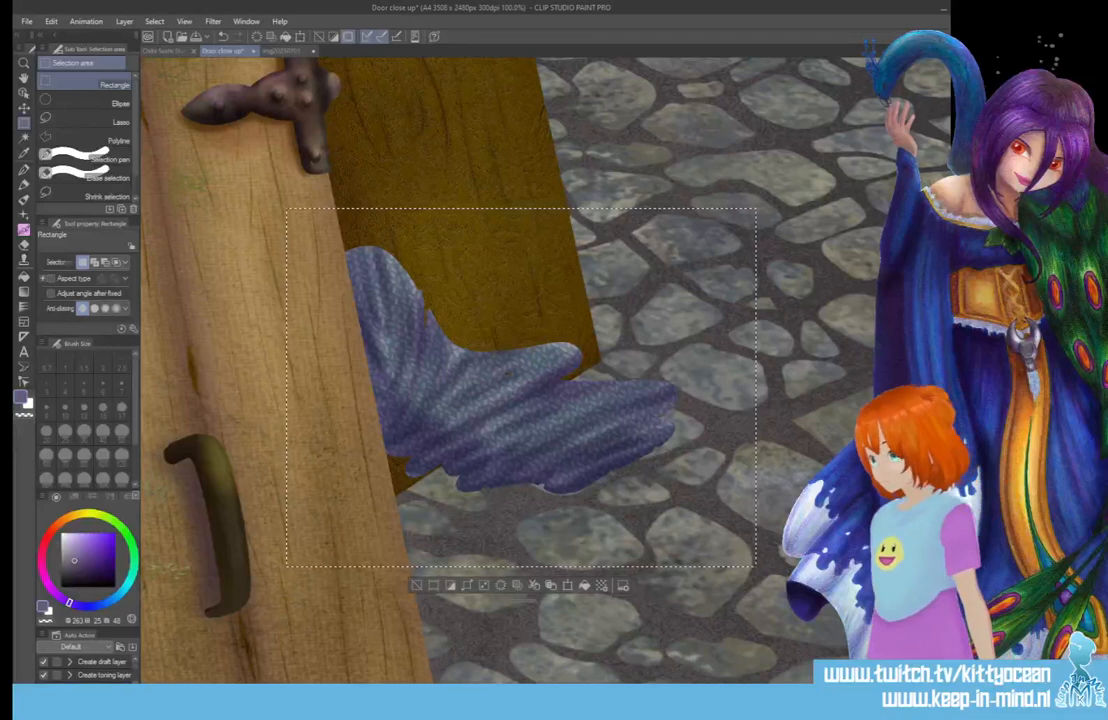
- Paint a more saturated purple (263, 52, 48) along the central and left folds with the Paint and apply brush at size 40
left_click(89, 561)
left_click(24, 170)
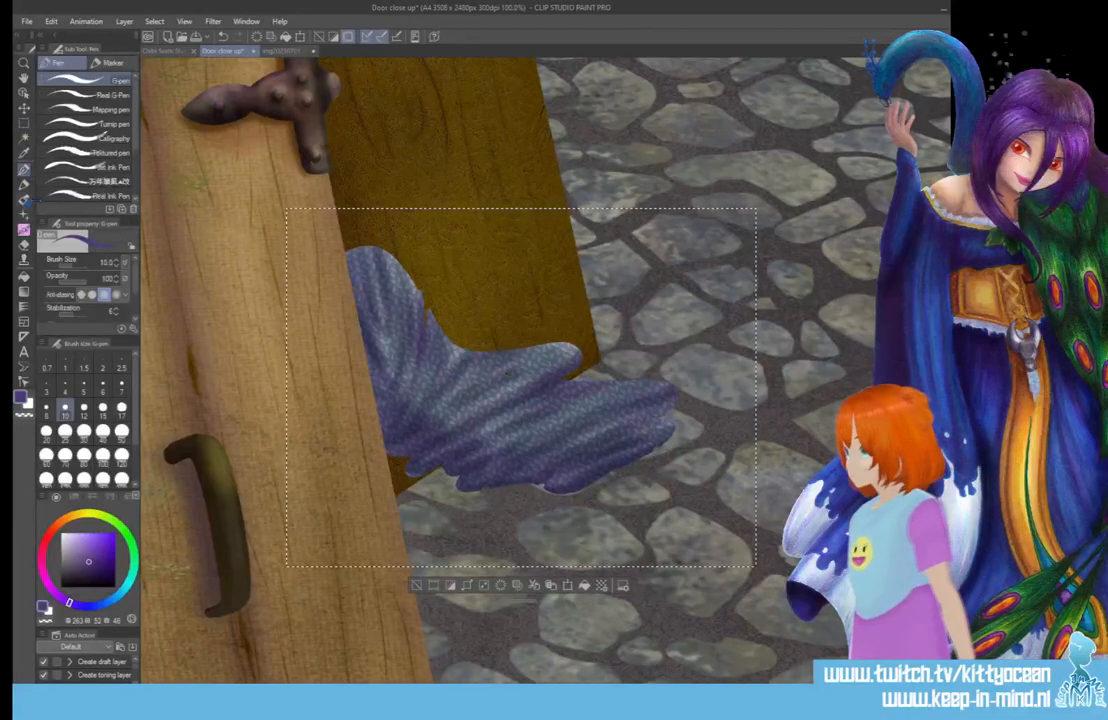
left_click(24, 200)
left_click_drag(468, 357, 420, 418)
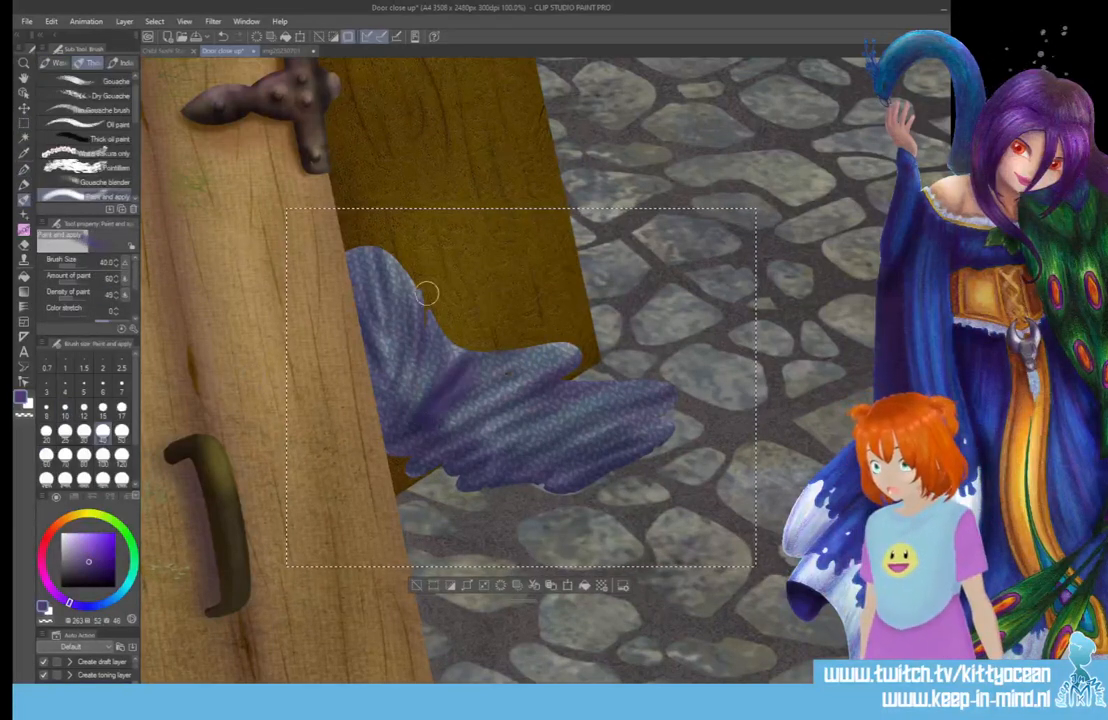
left_click_drag(388, 312, 400, 408)
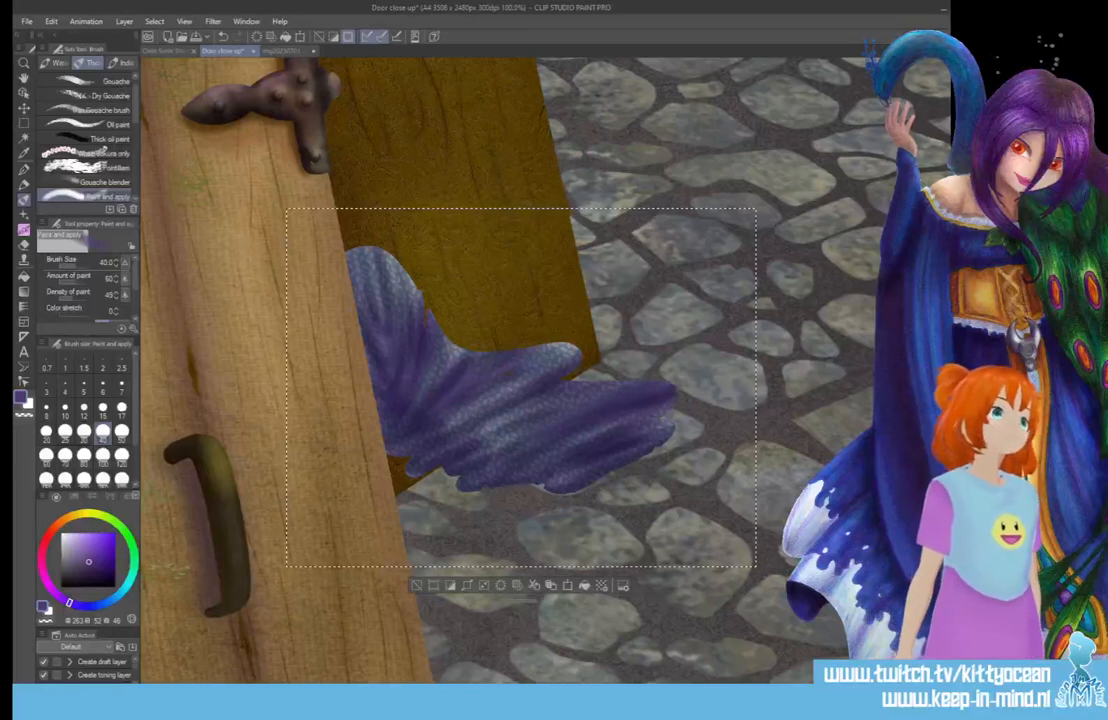
- Change the blending mode of the new purple fold shading so it merges more softly with the cloth
key("Down")
key("Down")
key("Down")
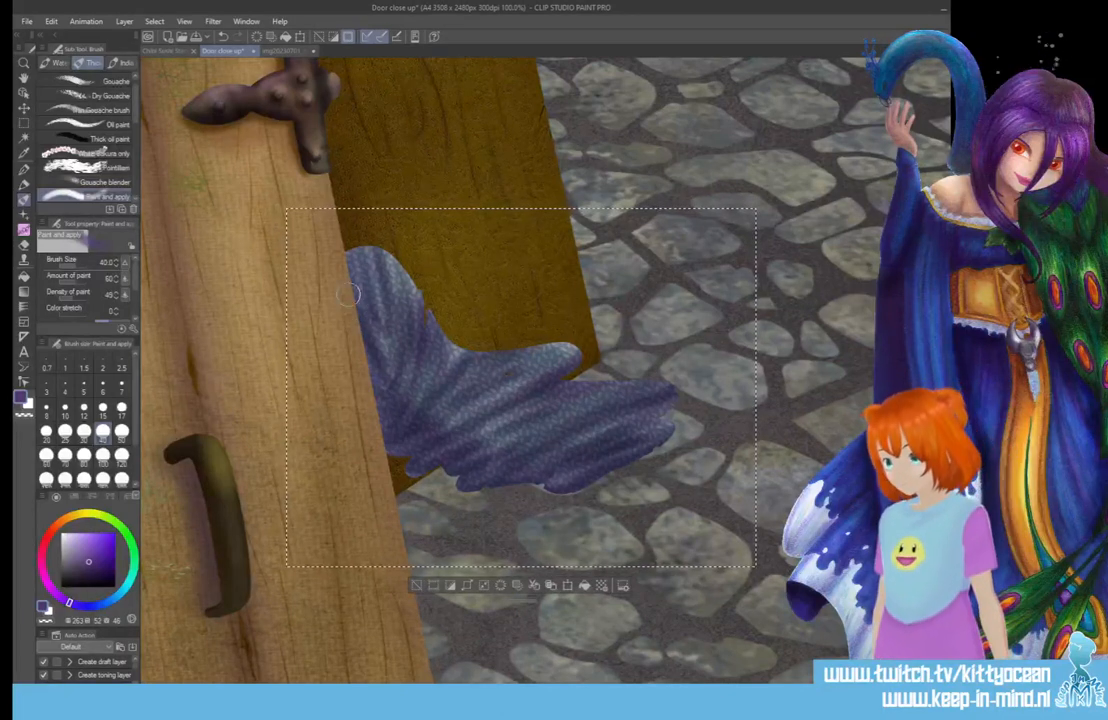
- Enlarge the Paint and apply brush to size 120 for broad purple shading on the cloth
key("bracketright")
key("bracketright")
key("bracketright")
key("bracketright")
key("bracketright")
key("bracketright")
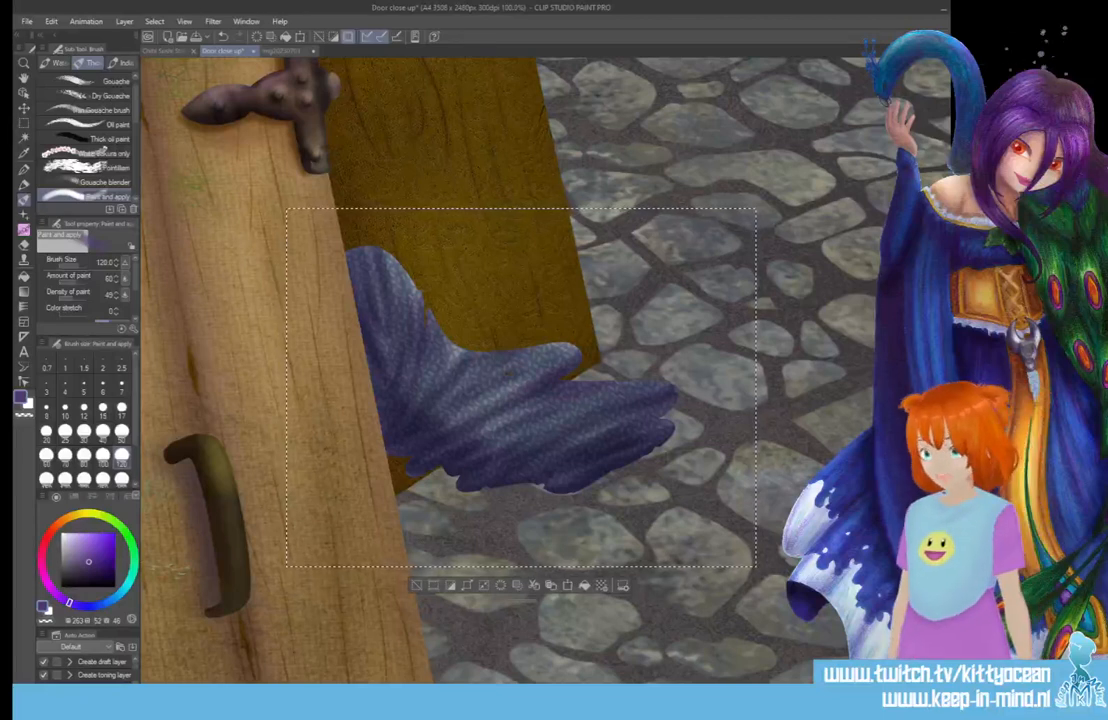
- Clear the selection and paint a dark, soft purple shadow around the cloth's lower and right edges with the Paint and apply brush at size 50
key("ctrl+d")
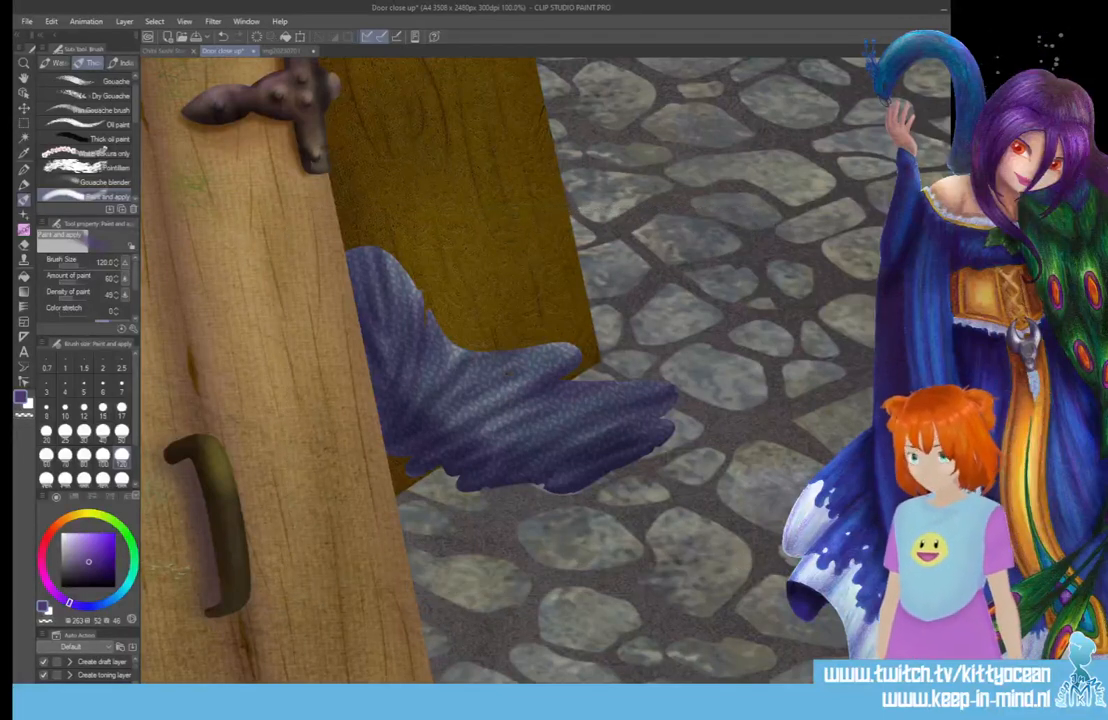
left_click_drag(396, 443, 448, 459)
key("ctrl+z")
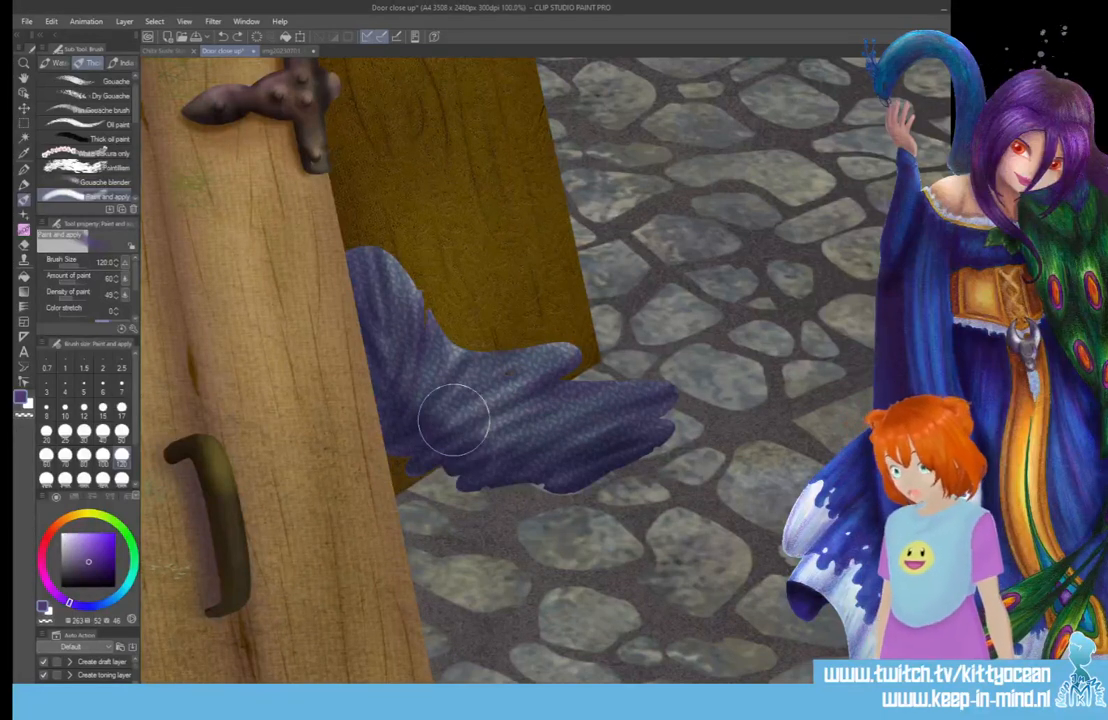
left_click(122, 433)
mouse_move(393, 440)
left_mouse_down()
mouse_move(410, 471)
mouse_move(444, 461)
mouse_move(467, 487)
mouse_move(574, 481)
mouse_move(648, 448)
left_mouse_up()
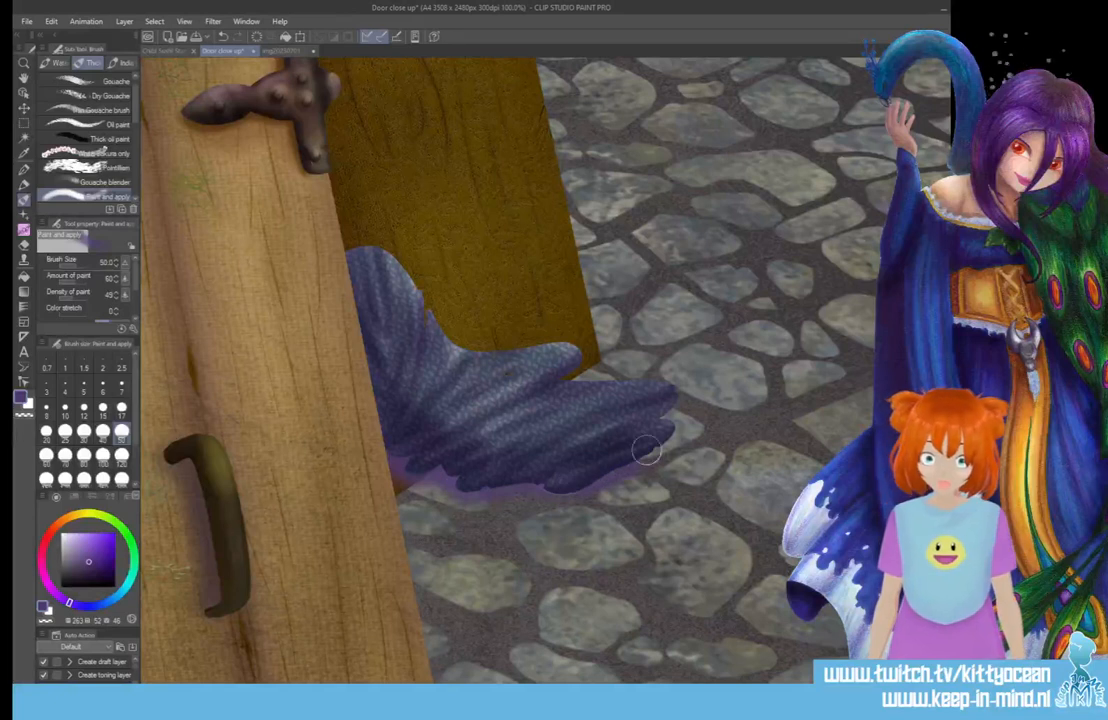
mouse_move(437, 318)
left_mouse_down()
mouse_move(479, 356)
mouse_move(556, 350)
mouse_move(605, 379)
mouse_move(586, 384)
mouse_move(678, 386)
mouse_move(655, 415)
mouse_move(669, 421)
mouse_move(560, 474)
mouse_move(506, 472)
mouse_move(444, 459)
mouse_move(399, 408)
left_mouse_up()
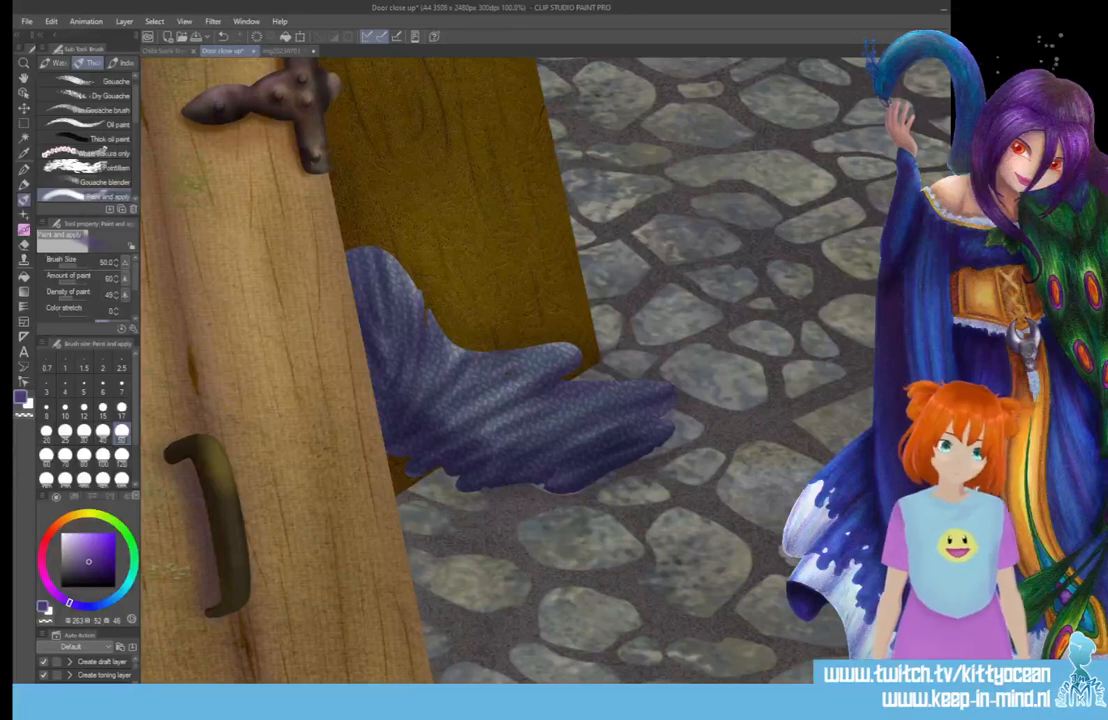
mouse_move(571, 386)
left_mouse_down()
mouse_move(662, 396)
mouse_move(663, 421)
mouse_move(573, 482)
mouse_move(479, 486)
mouse_move(423, 462)
left_mouse_up()
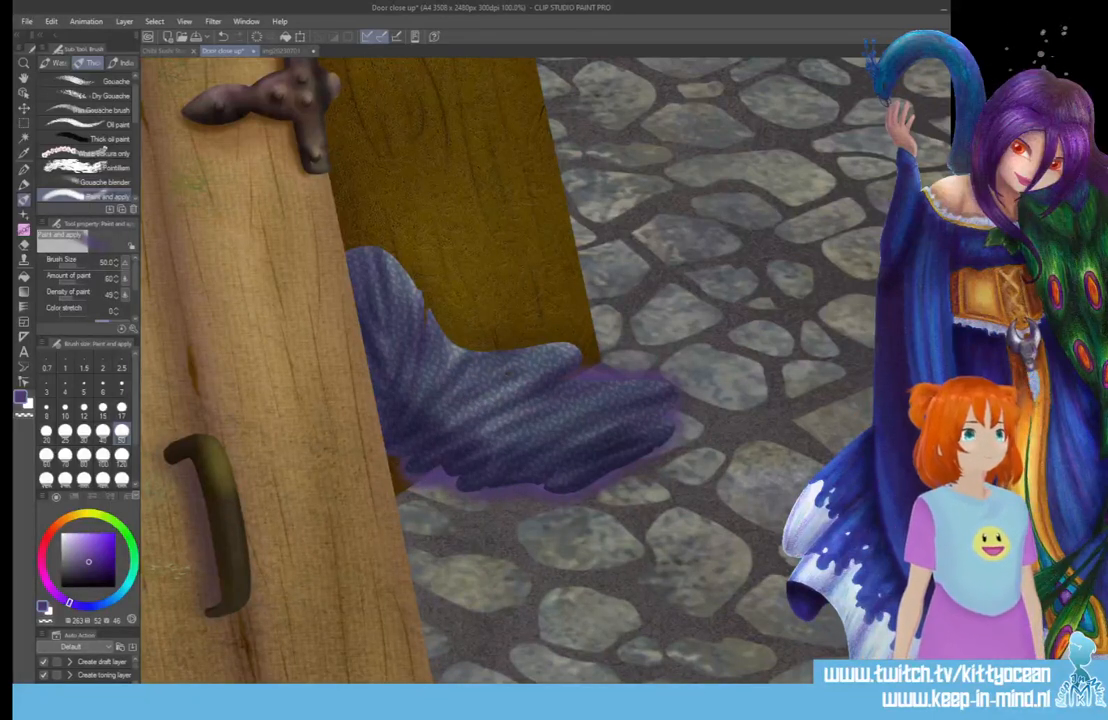
key("ctrl+z")
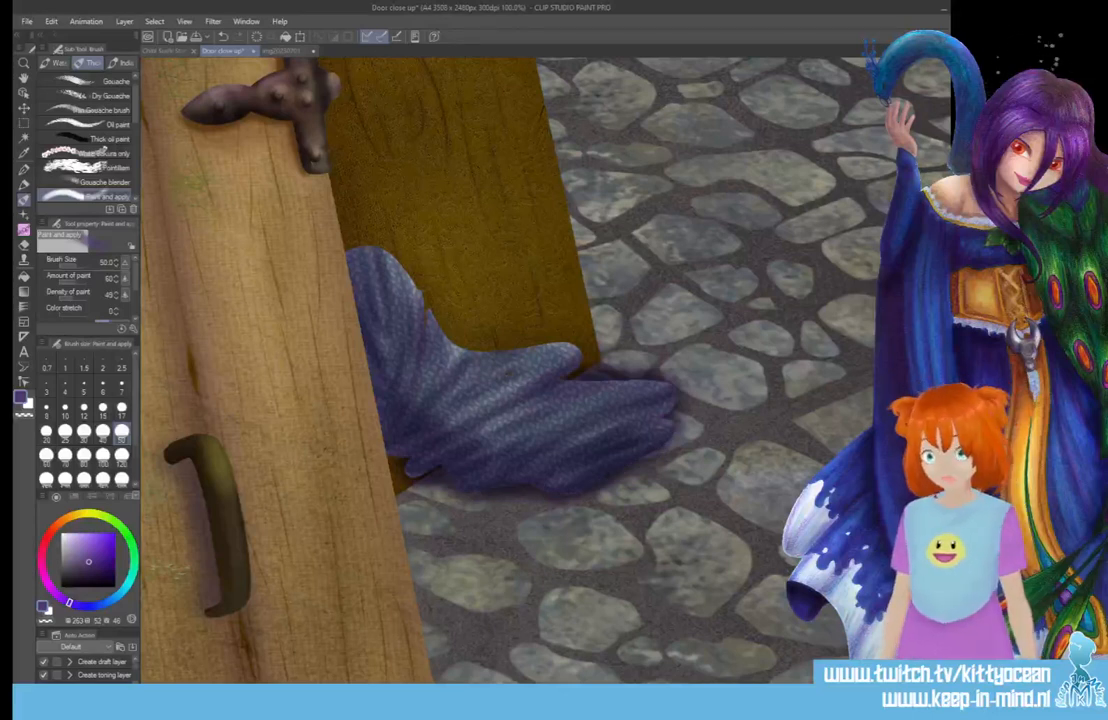
- Restore the doorway's dark shading in the view and deepen the purple shadow on the cloth's upper and central folds beside the door
key("ctrl+minus")
key("ctrl+minus")
key("ctrl+minus")
key("ctrl+minus")
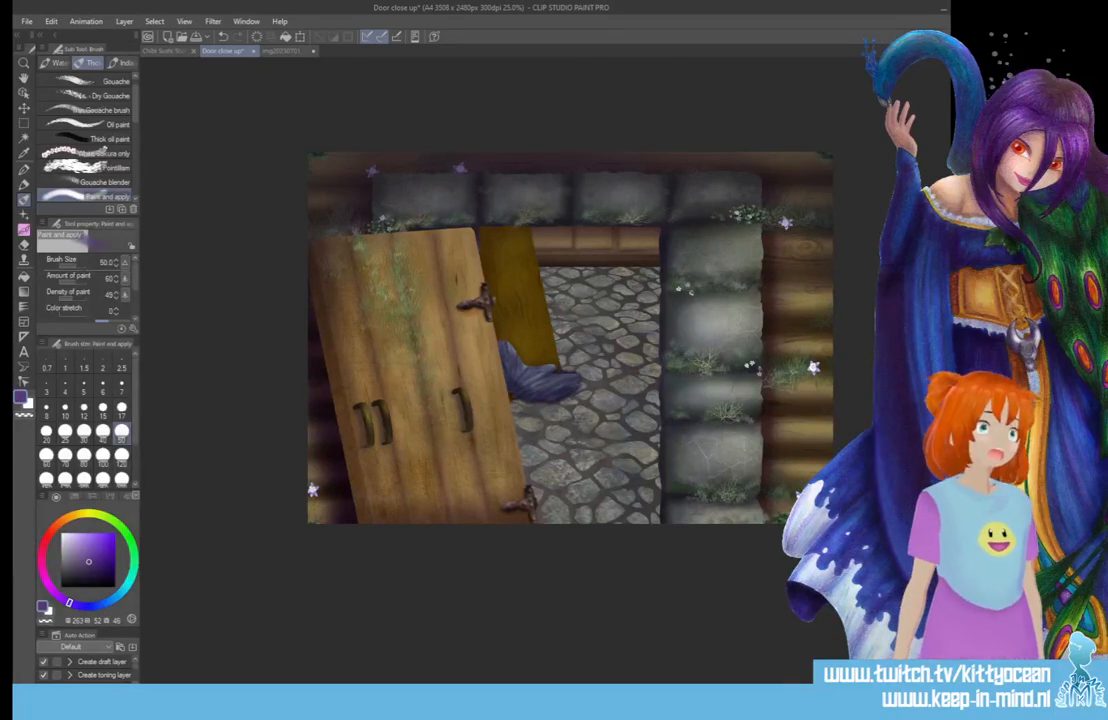
key("ctrl+z")
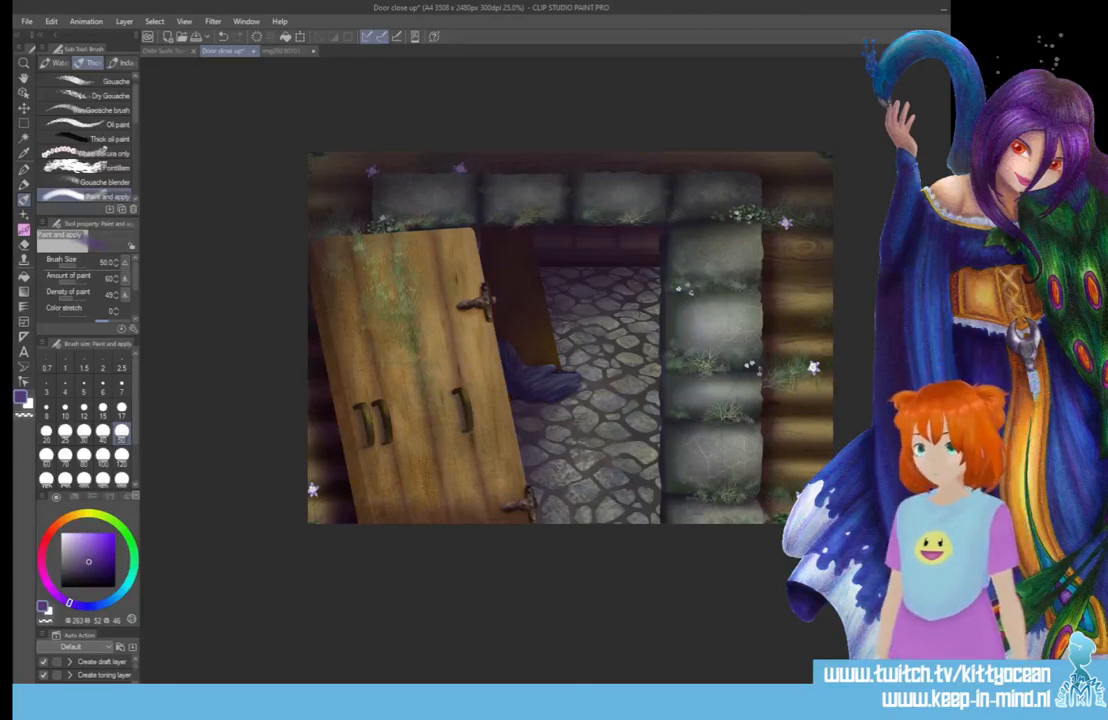
scroll(500, 340, "up", 5)
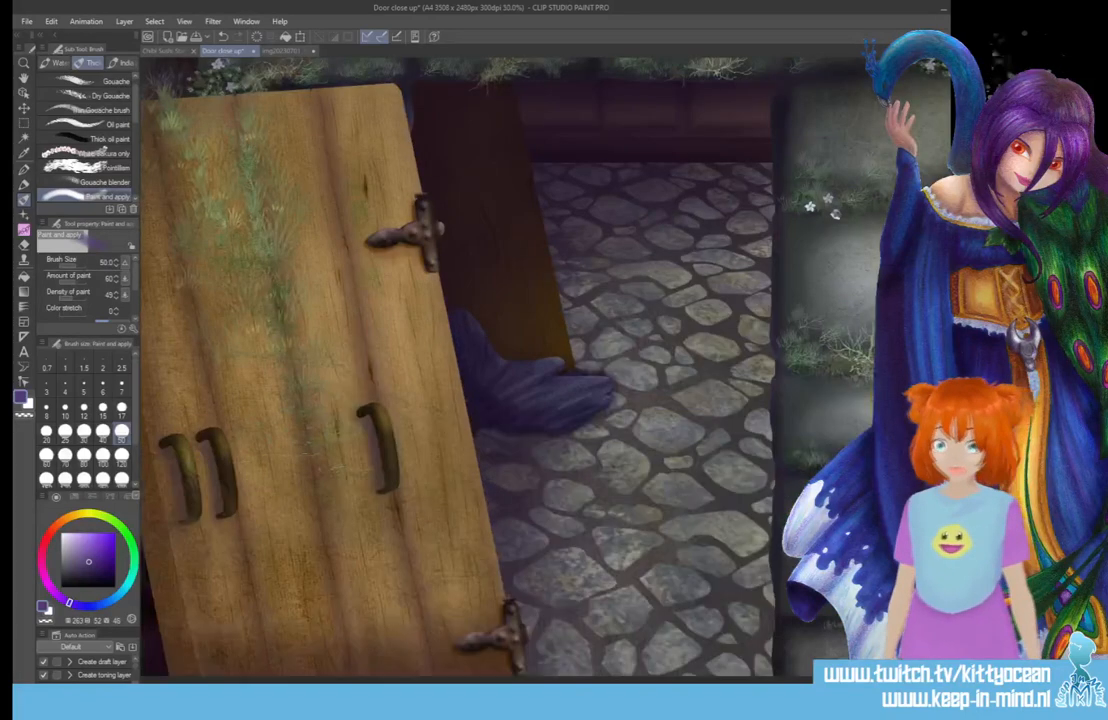
scroll(500, 340, "down", 4)
scroll(560, 362, "up", 5)
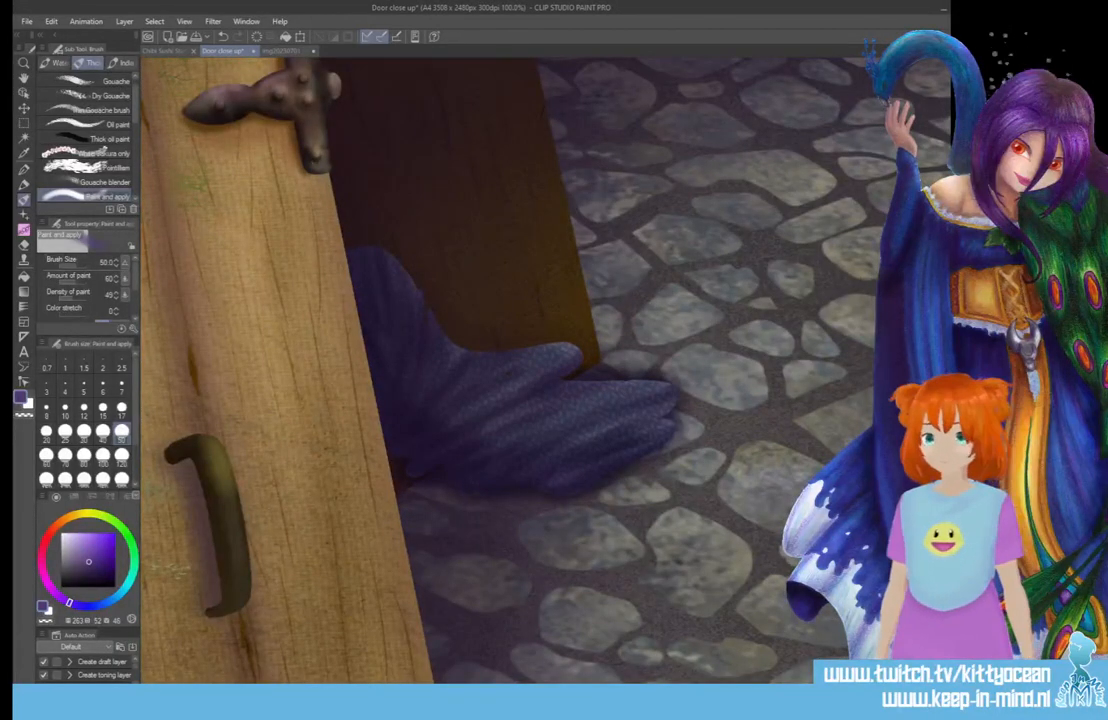
mouse_move(389, 281)
left_mouse_down()
mouse_move(450, 321)
mouse_move(393, 438)
mouse_move(517, 328)
mouse_move(449, 285)
left_mouse_up()
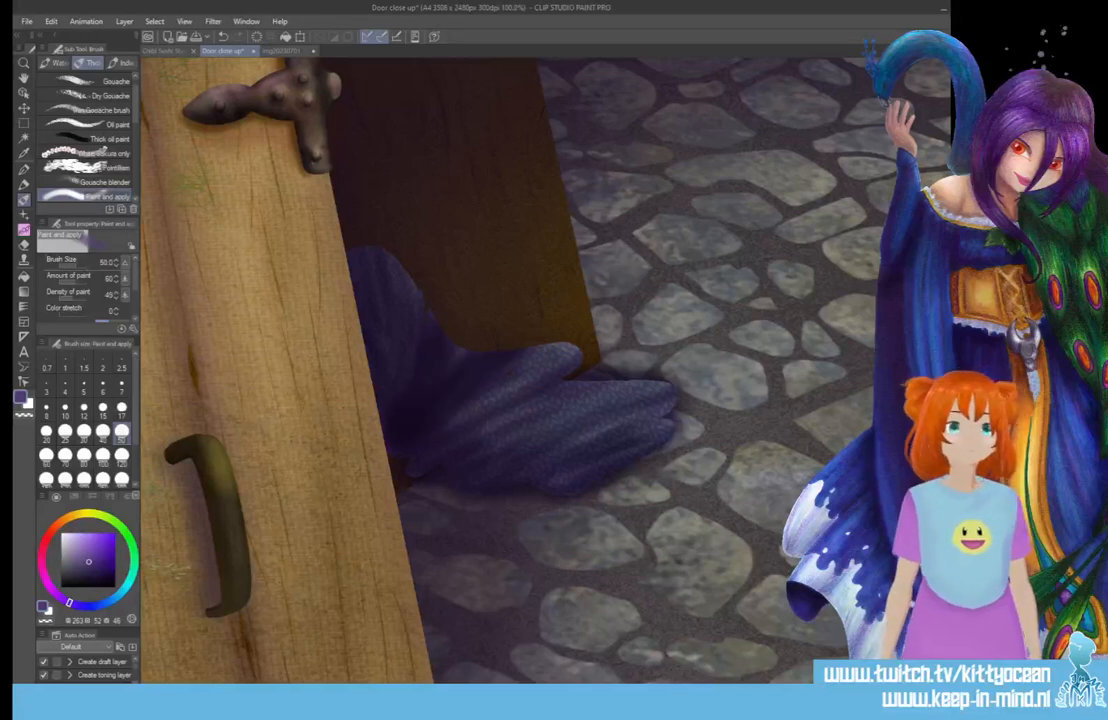
- Close the confetti-patterned texture image without saving its changes
scroll(500, 320, "down", 4)
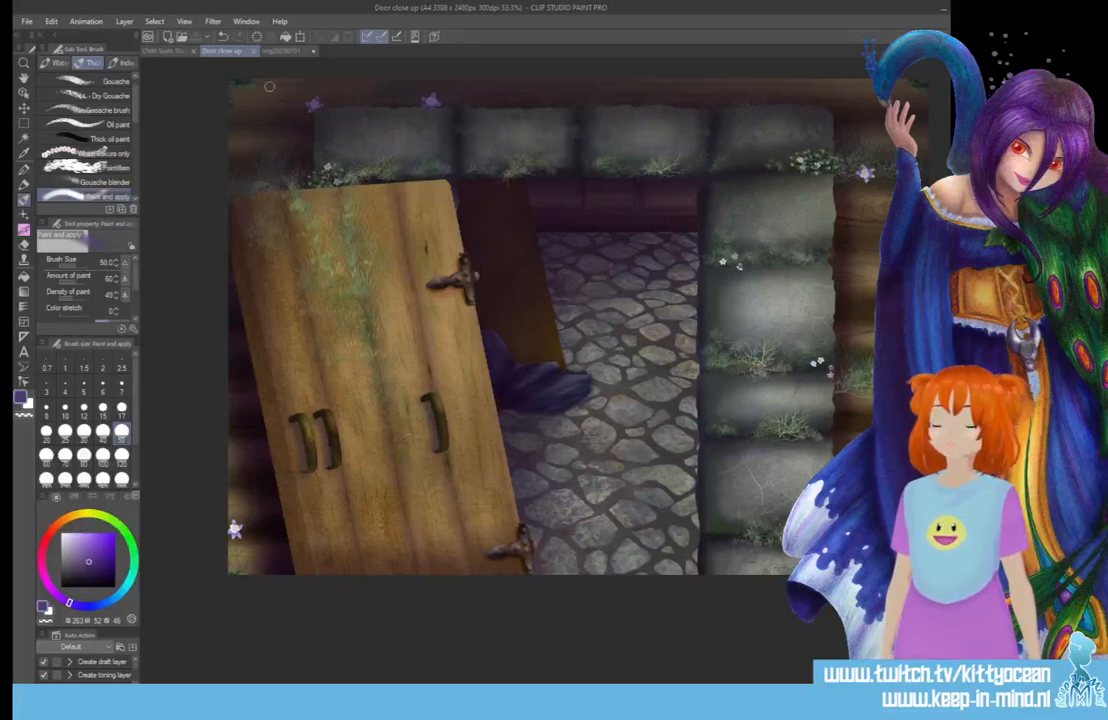
left_click(314, 52)
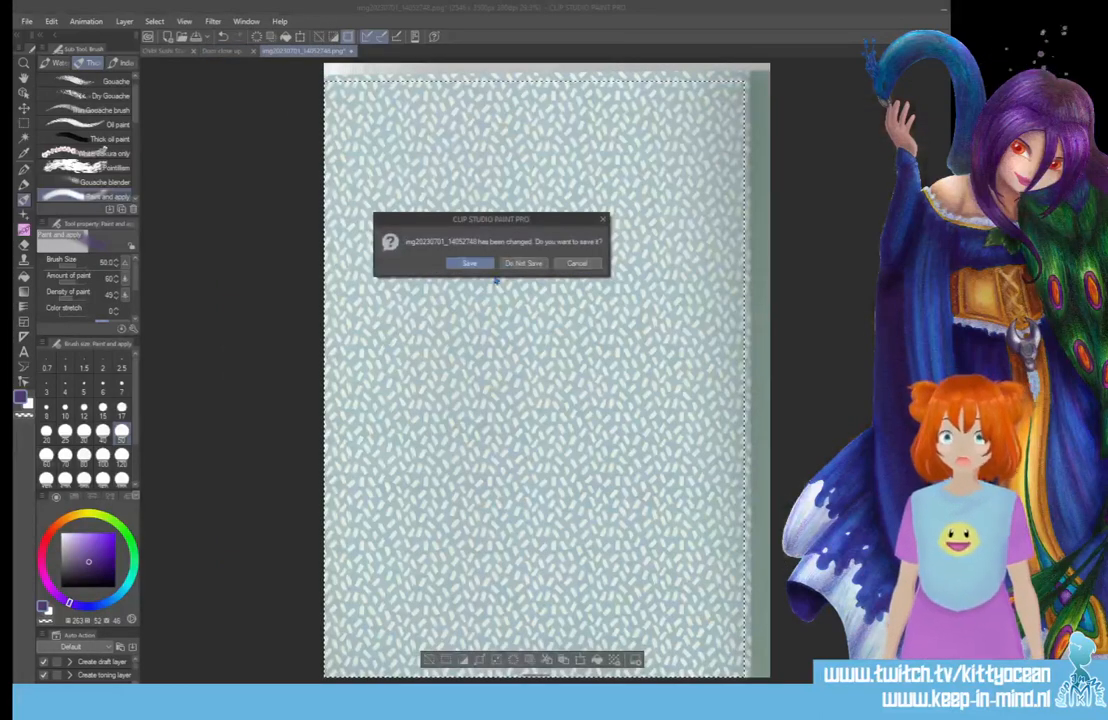
left_click(521, 263)
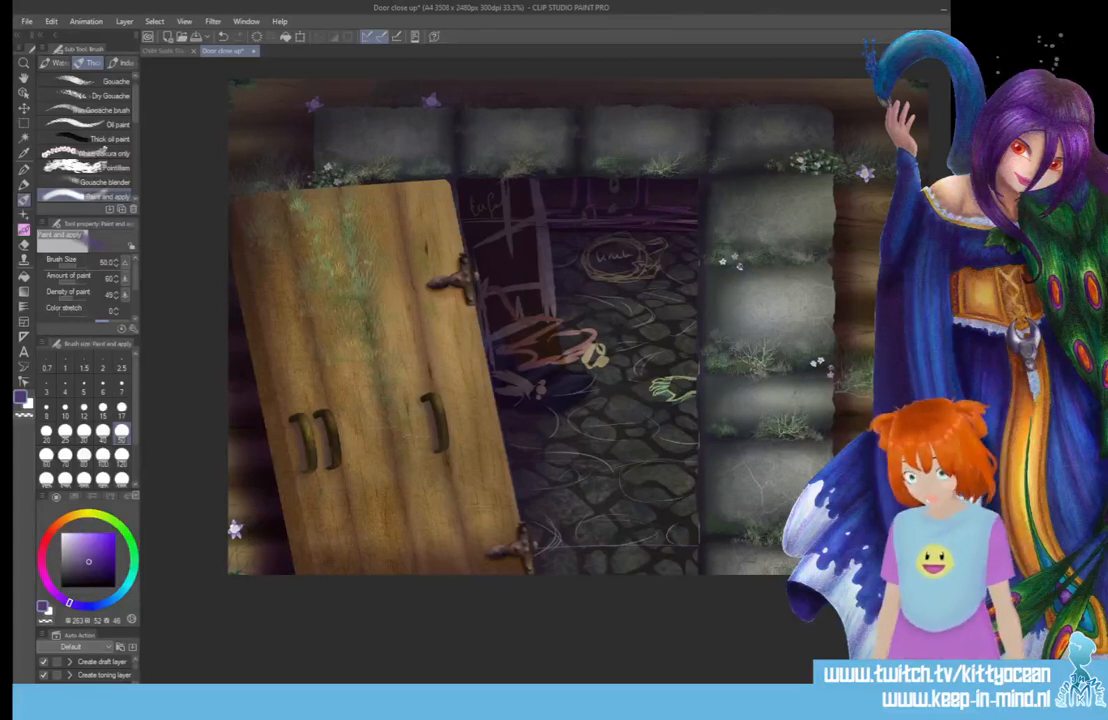
- Outline a toppled mug with its handle over the sketch on the stone floor, using a size 10 G-pen and beige picked from the door
scroll(510, 380, "up", 3)
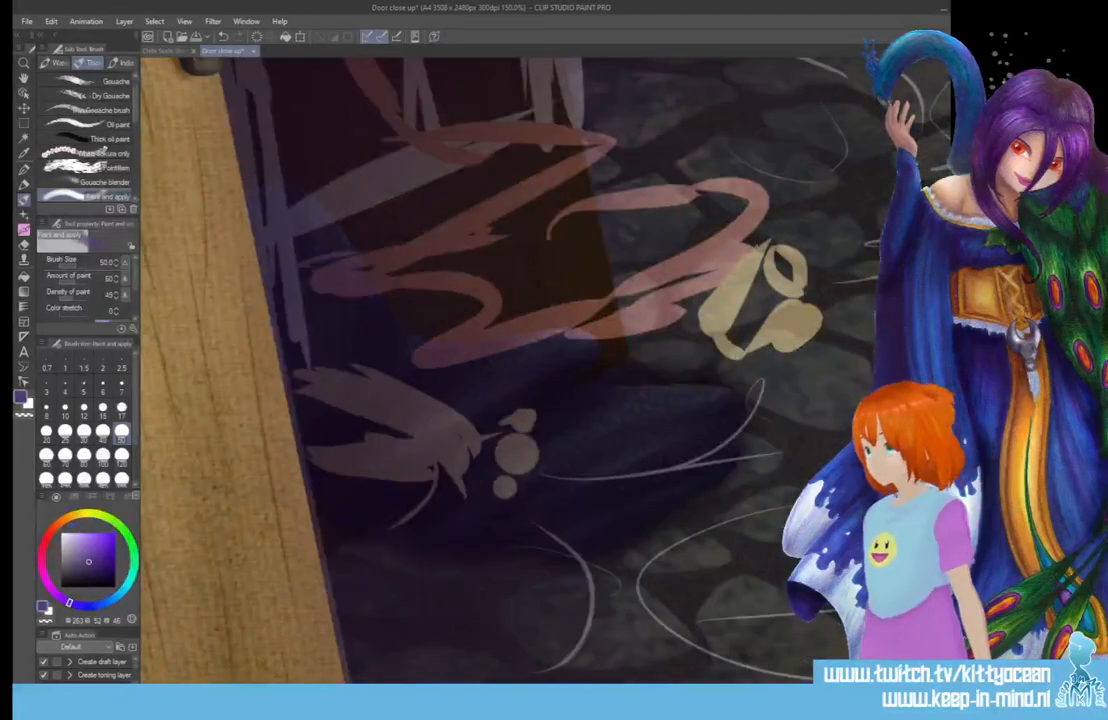
left_click(200, 300, "alt")
left_click(200, 300, "alt")
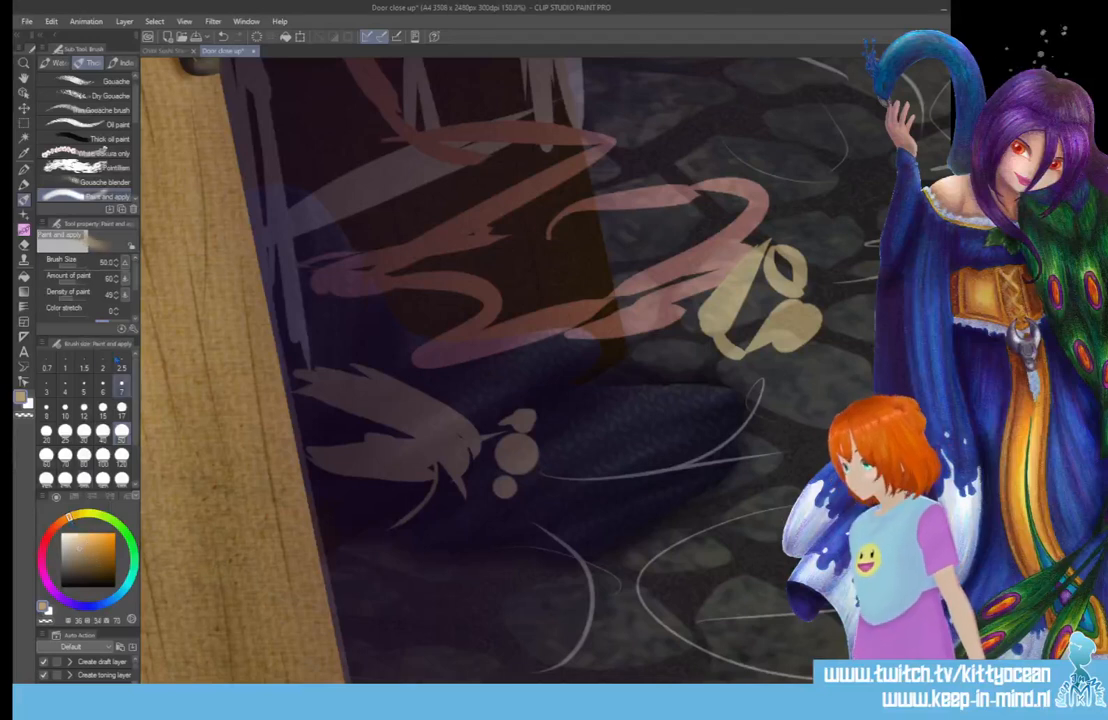
left_click(25, 169)
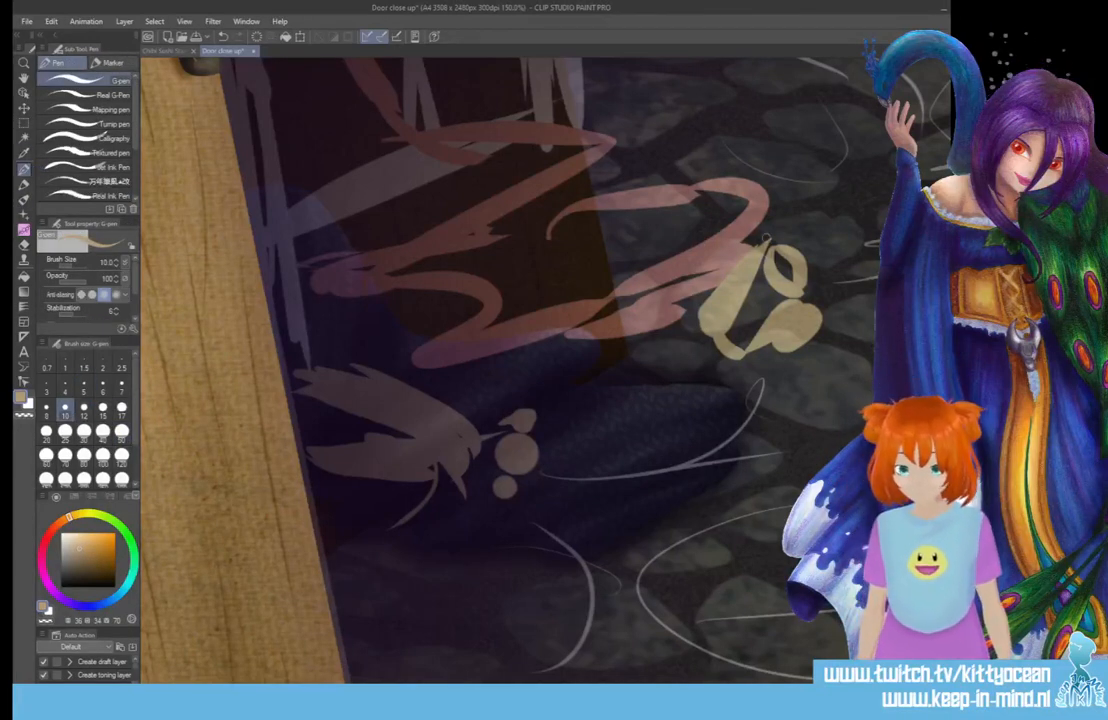
mouse_move(768, 243)
left_mouse_down()
mouse_move(695, 295)
mouse_move(694, 320)
mouse_move(716, 345)
mouse_move(799, 319)
left_mouse_up()
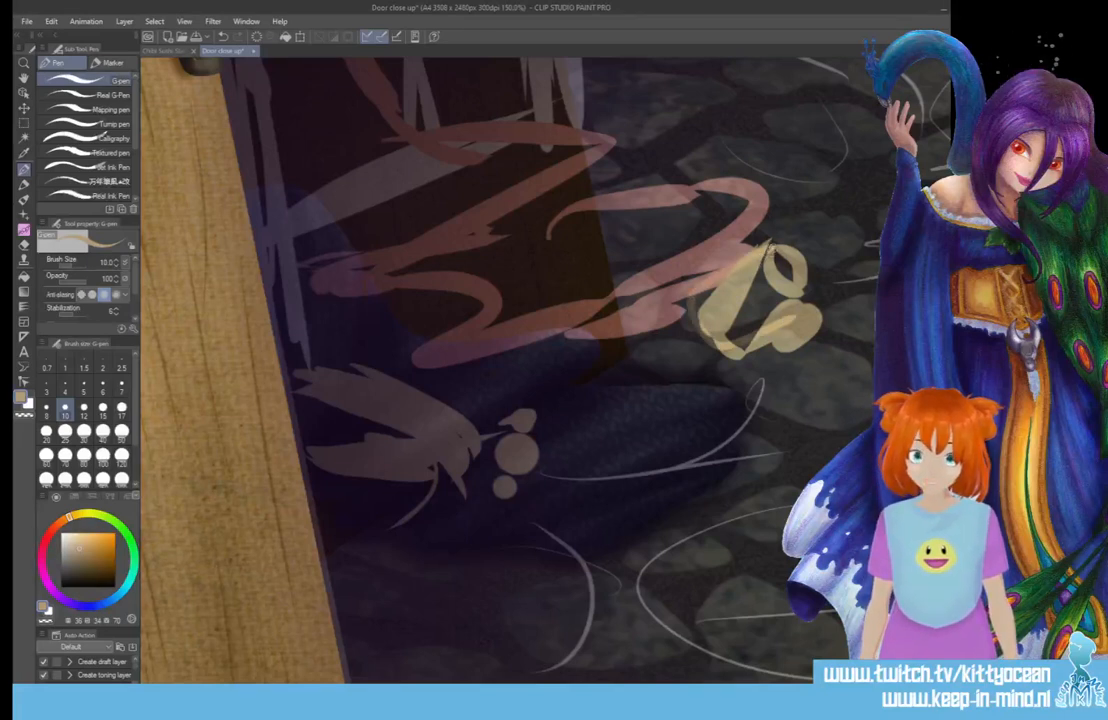
mouse_move(777, 248)
left_mouse_down()
mouse_move(788, 298)
mouse_move(807, 294)
mouse_move(776, 250)
left_mouse_up()
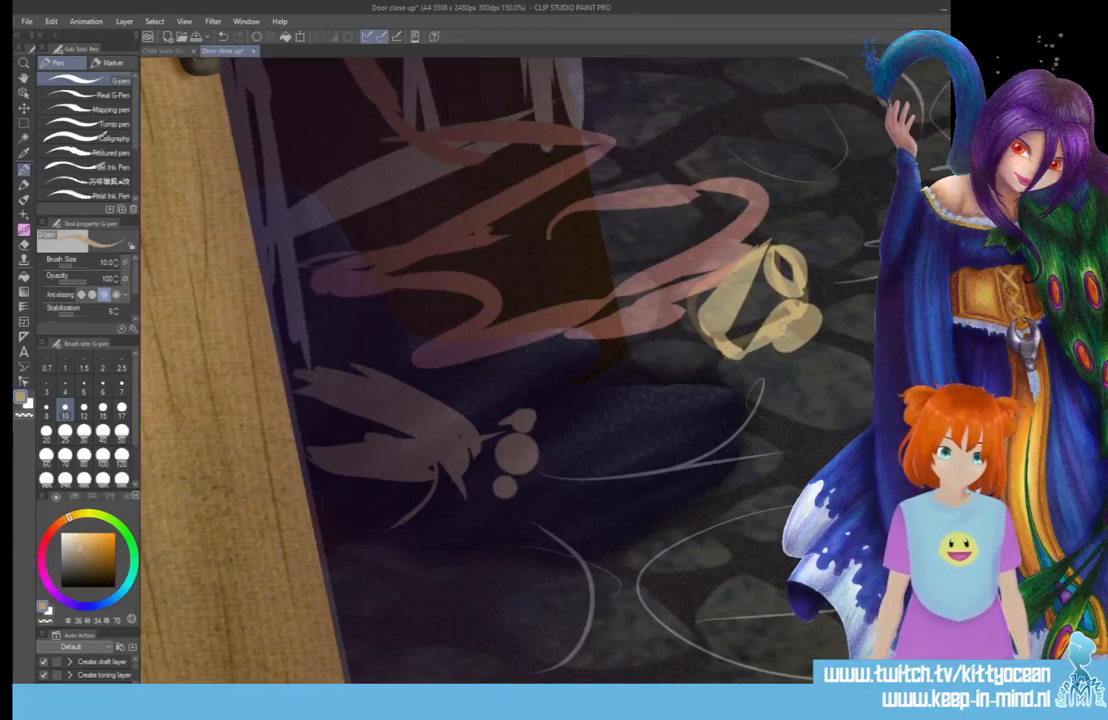
left_click_drag(746, 367, 784, 352)
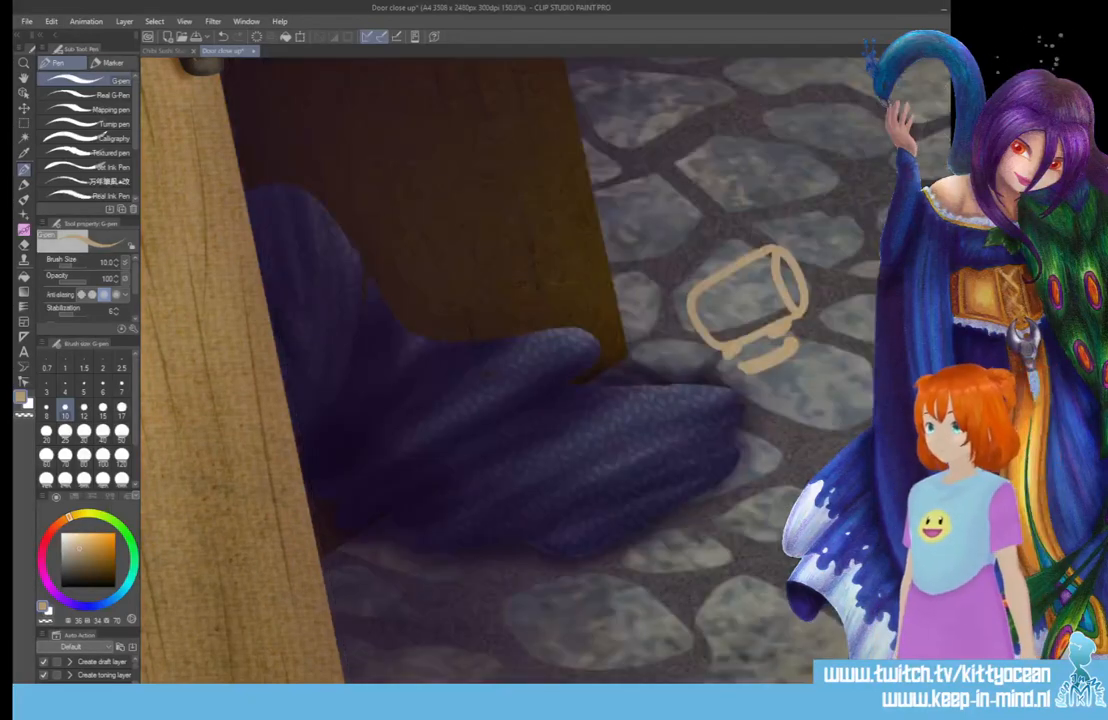
- Redraw the mug's rim with a jagged broken notch and add a small loose shard beside the handle
key("ctrl+plus")
key("ctrl+plus")
key("ctrl+plus")
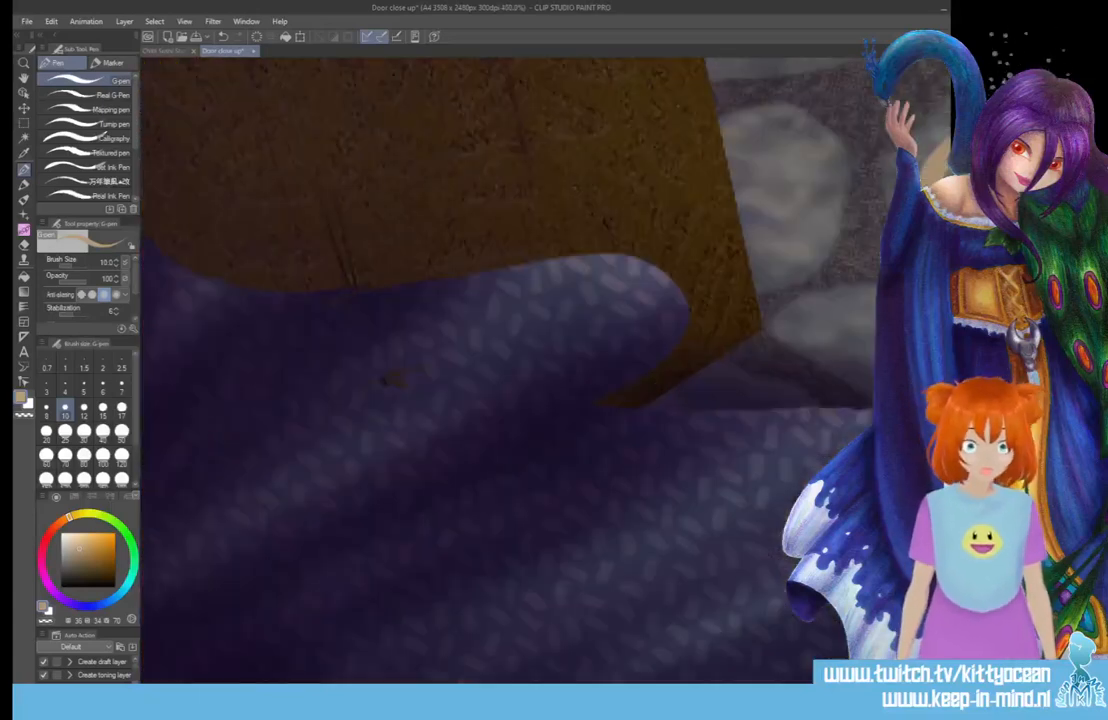
left_click_drag(740, 370, 274, 372)
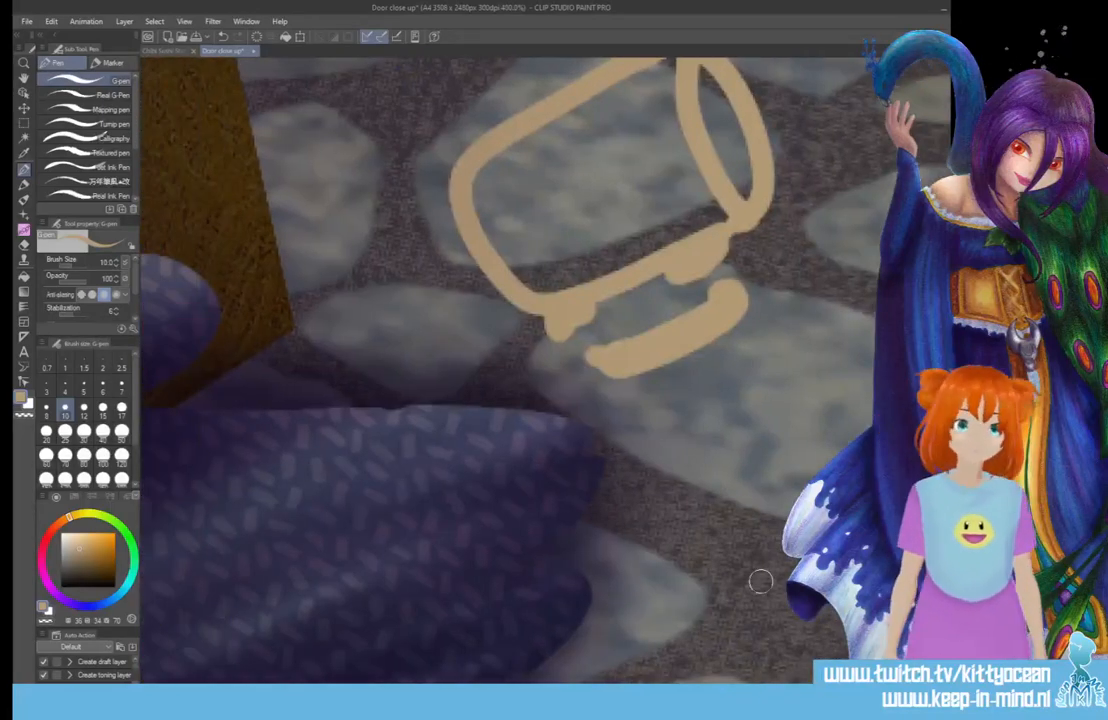
left_click_drag(761, 582, 757, 598)
scroll(517, 370, "up", 4)
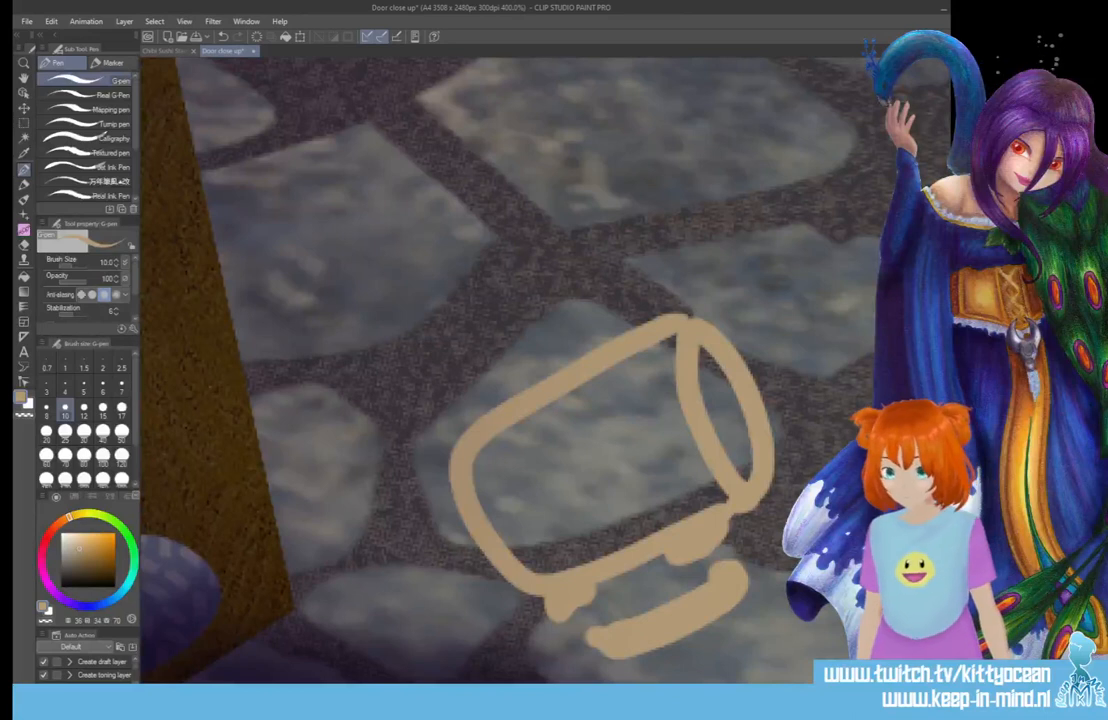
mouse_move(704, 391)
left_mouse_down()
mouse_move(677, 418)
mouse_move(676, 437)
mouse_move(711, 414)
mouse_move(699, 447)
left_mouse_up()
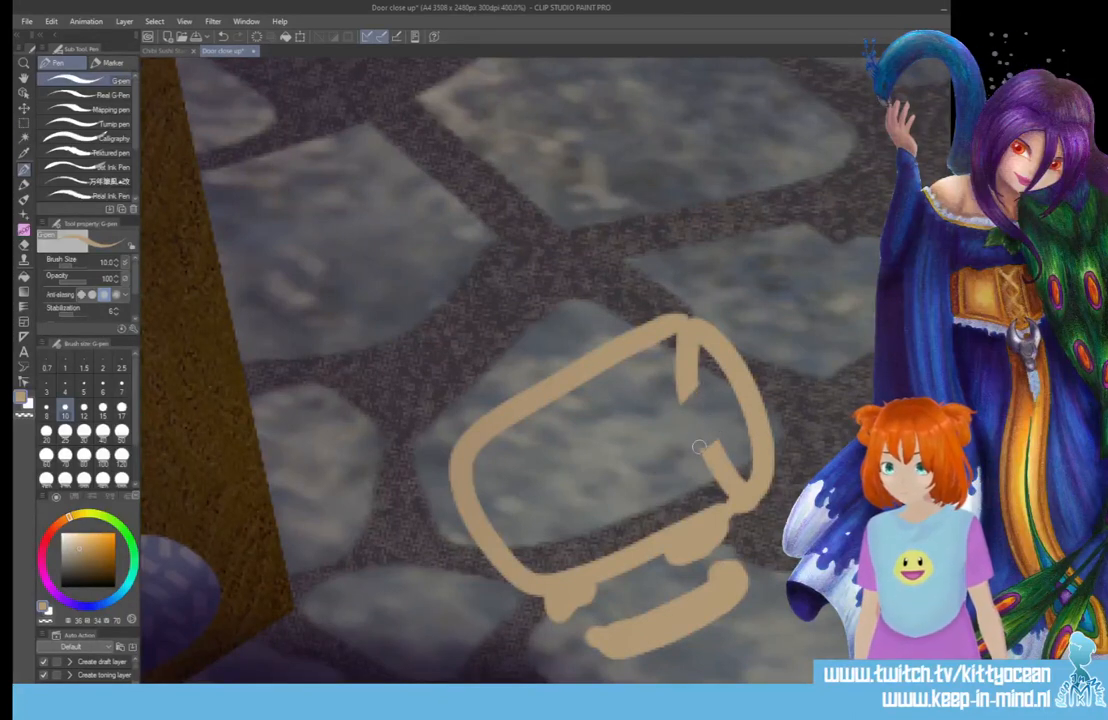
mouse_move(690, 395)
left_mouse_down()
mouse_move(648, 430)
mouse_move(658, 460)
mouse_move(708, 455)
mouse_move(748, 485)
left_mouse_up()
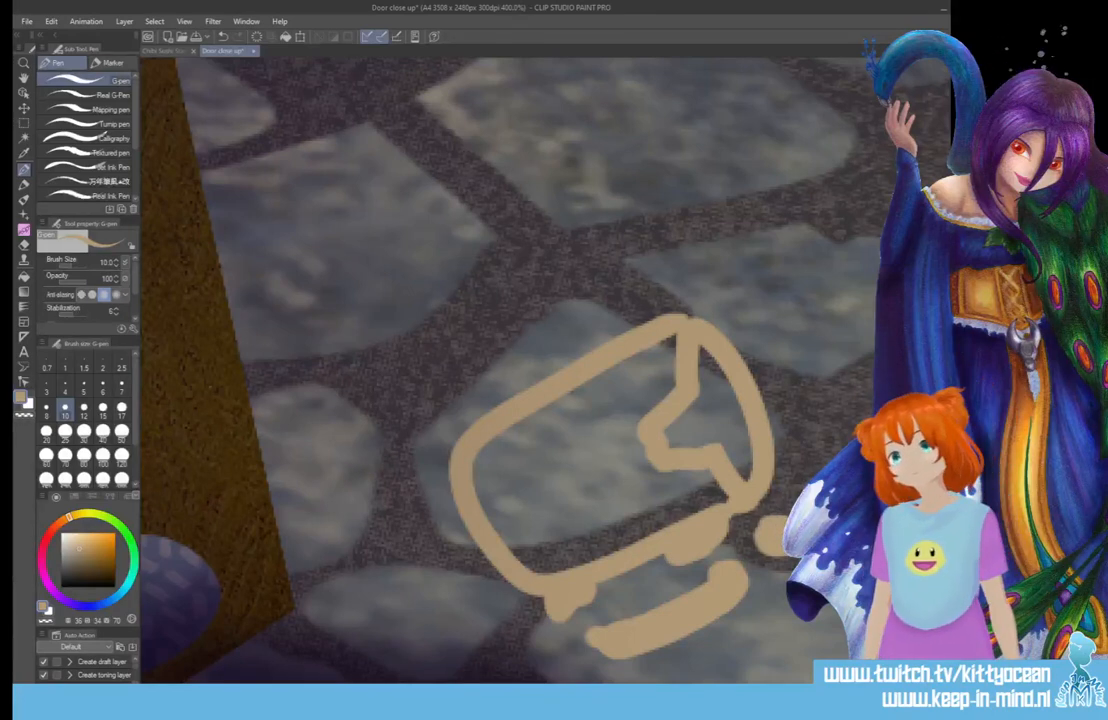
left_click_drag(768, 415, 767, 445)
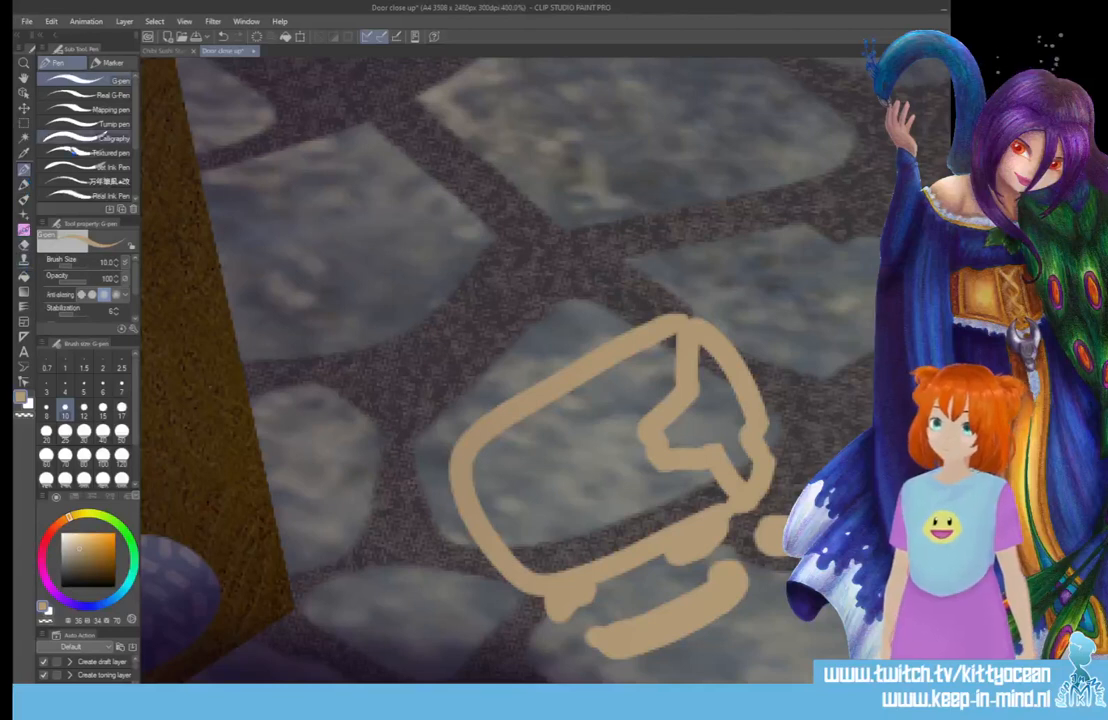
- Fill the mug's body and opening with the outline's beige, referring only to the editing layer
left_click(24, 276)
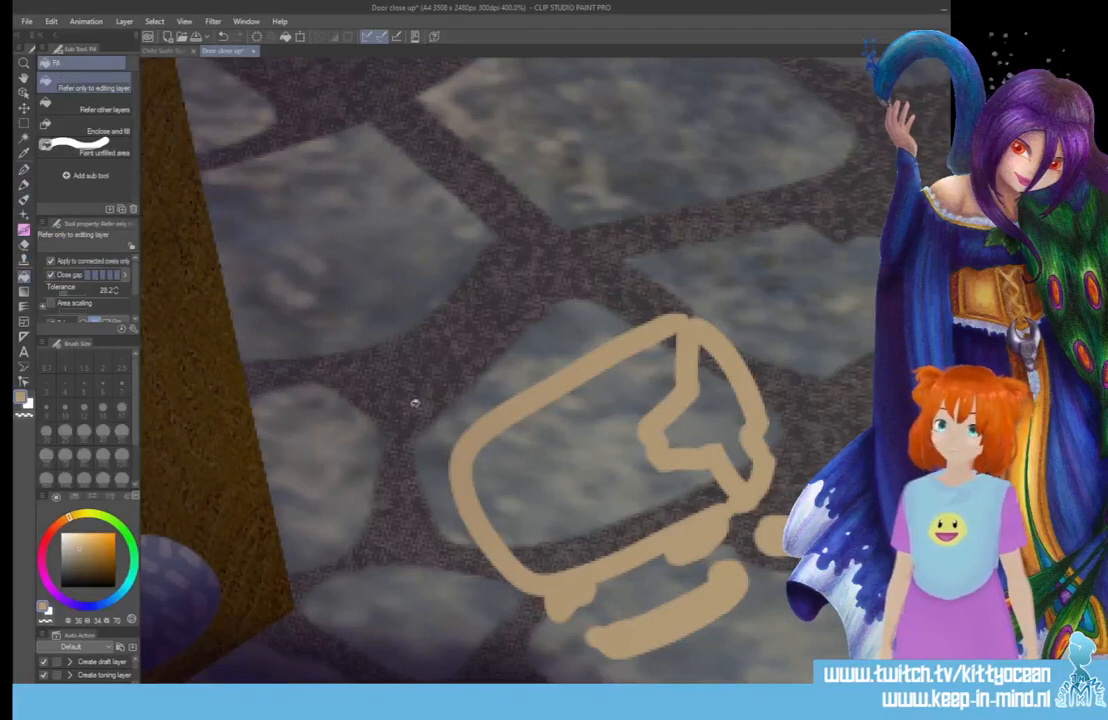
left_click(593, 385)
left_click(620, 360)
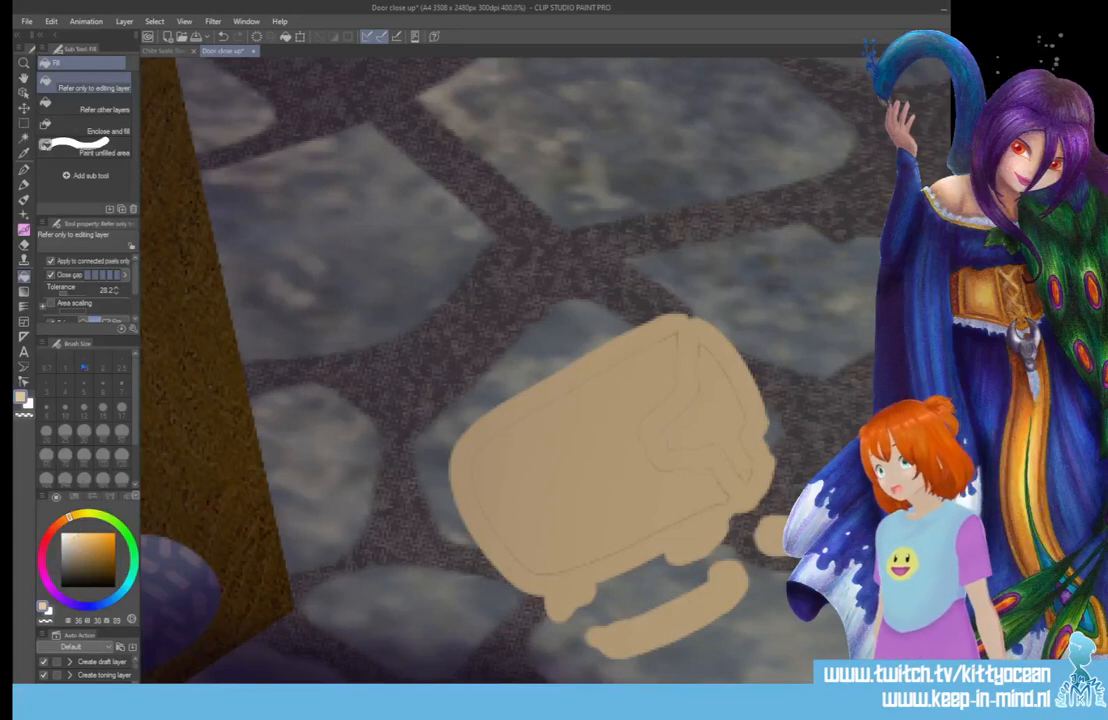
- Draw lighter beige highlights along the mug's upper edge, broken rim and handle pieces with the G-pen at size 10
left_click(28, 169)
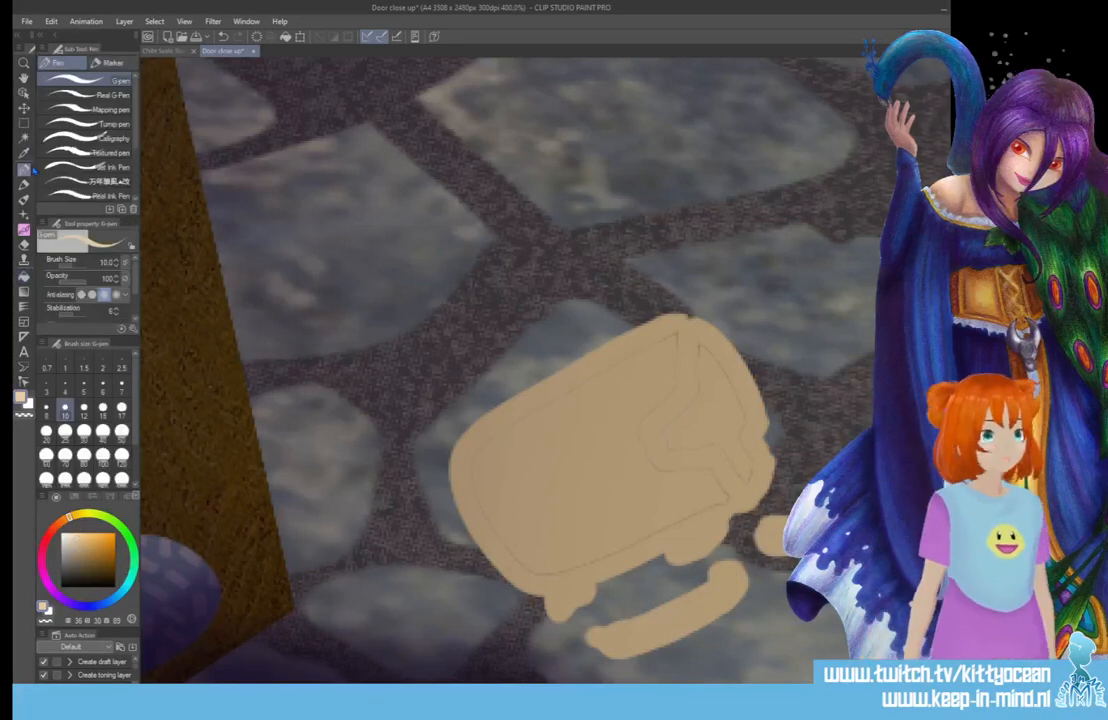
mouse_move(688, 328)
left_mouse_down()
mouse_move(688, 396)
mouse_move(665, 422)
mouse_move(667, 459)
mouse_move(715, 450)
mouse_move(706, 456)
mouse_move(738, 496)
left_mouse_up()
mouse_move(707, 329)
left_mouse_down()
mouse_move(748, 429)
mouse_move(754, 478)
mouse_move(714, 342)
mouse_move(693, 333)
mouse_move(688, 305)
mouse_move(675, 330)
mouse_move(685, 332)
mouse_move(656, 347)
mouse_move(684, 334)
mouse_move(688, 322)
mouse_move(568, 374)
mouse_move(496, 422)
mouse_move(612, 354)
left_mouse_up()
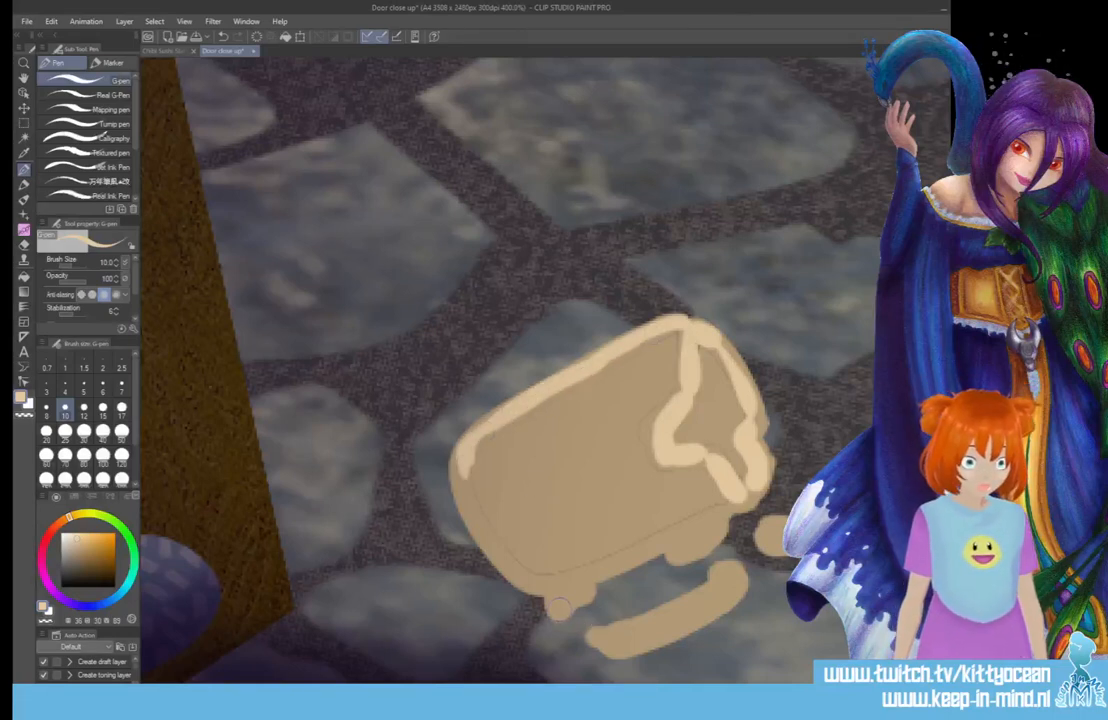
mouse_move(719, 524)
left_mouse_down()
mouse_move(738, 595)
mouse_move(731, 579)
mouse_move(703, 612)
mouse_move(638, 645)
left_mouse_up()
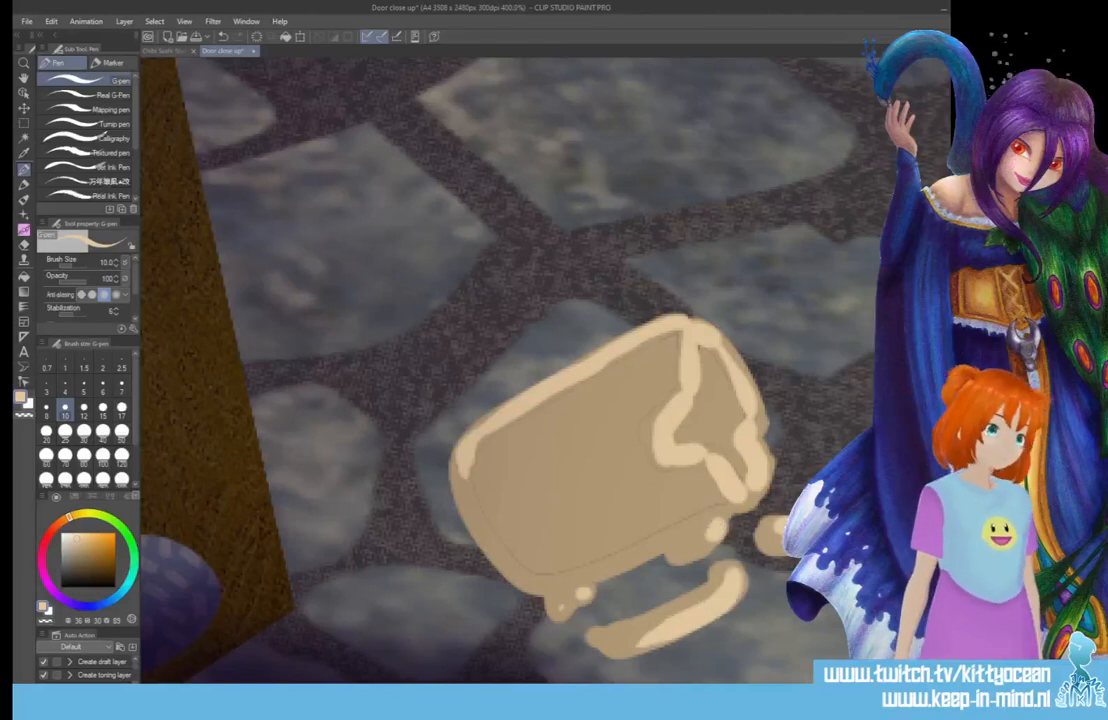
- Draw brown shadows (36, 52, 59) along the mug's lower edge, around the broken rim and inside the opening with the G-pen
left_click(510, 498, "alt")
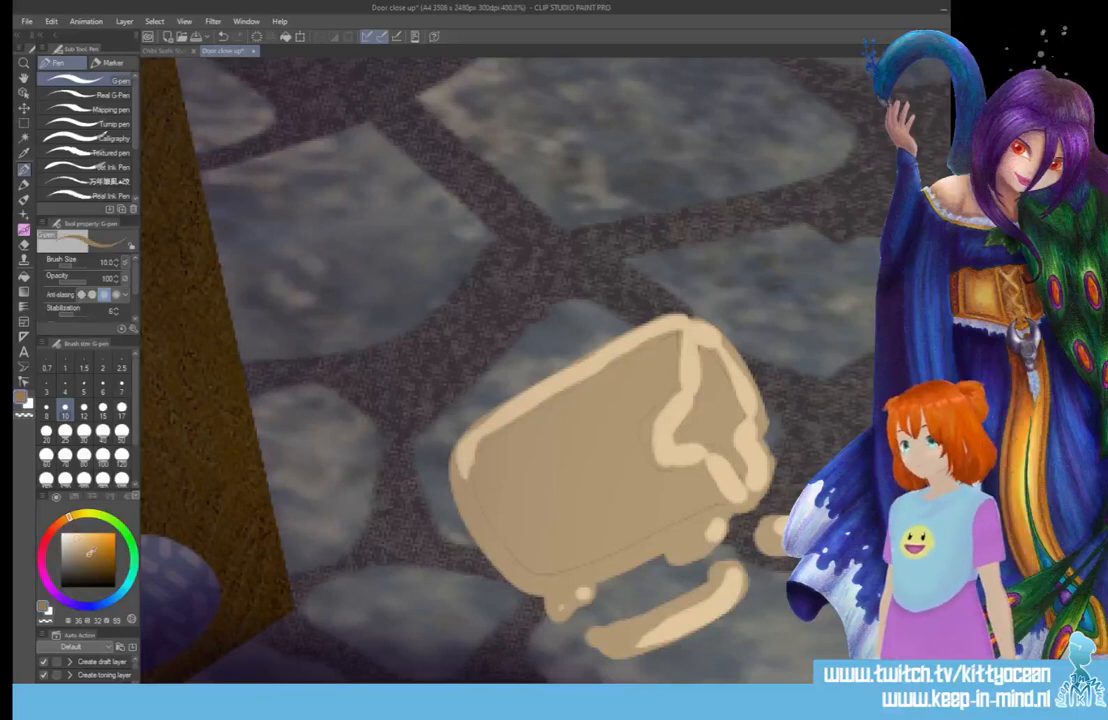
mouse_move(457, 458)
left_mouse_down()
mouse_move(464, 527)
mouse_move(477, 500)
mouse_move(513, 565)
mouse_move(484, 542)
mouse_move(560, 577)
mouse_move(535, 579)
mouse_move(731, 502)
left_mouse_up()
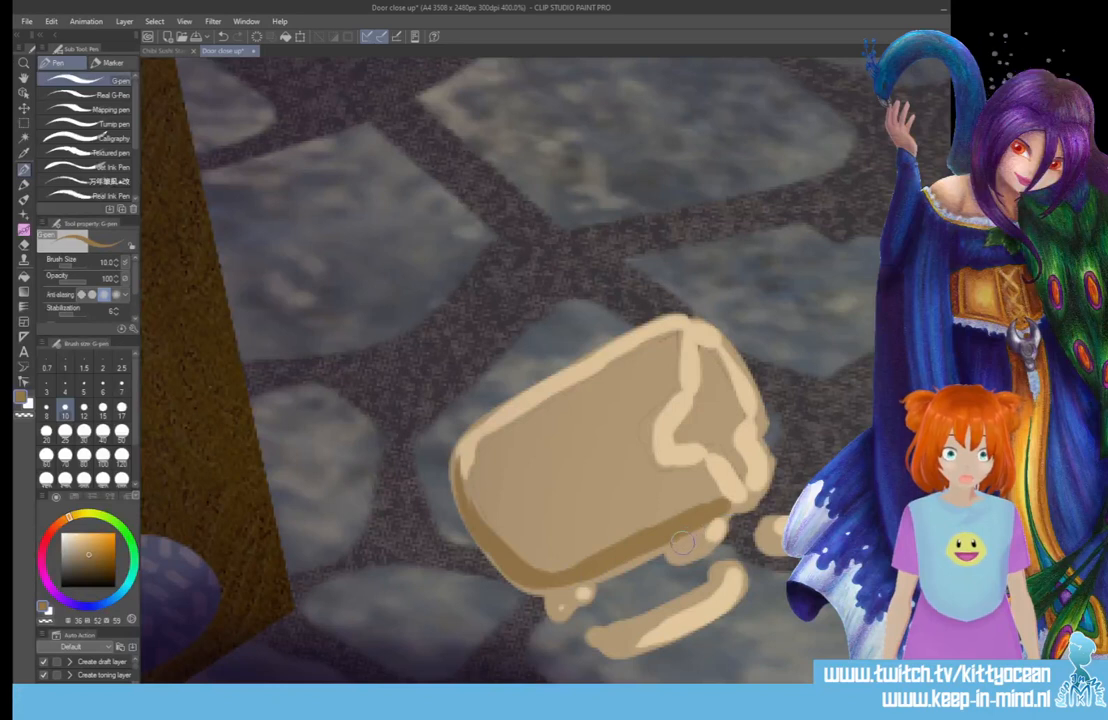
left_click_drag(674, 545, 700, 527)
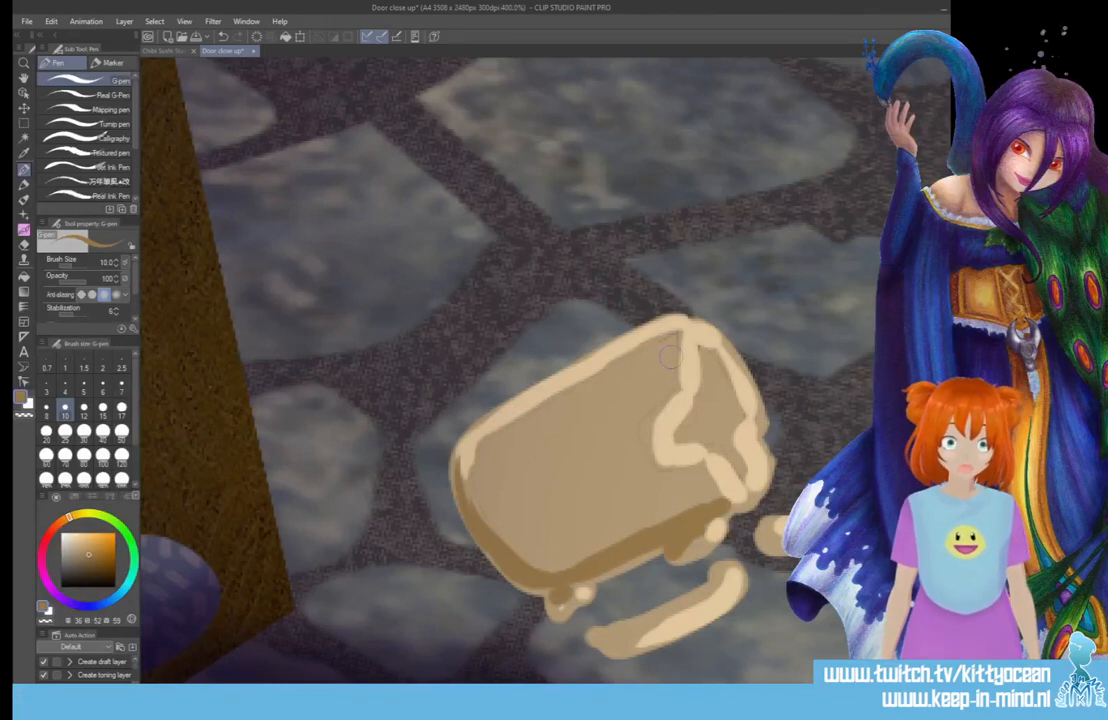
left_click_drag(642, 421, 666, 392)
mouse_move(642, 462)
left_mouse_down()
mouse_move(710, 470)
mouse_move(709, 480)
mouse_move(729, 448)
mouse_move(706, 351)
mouse_move(703, 395)
left_mouse_up()
mouse_move(695, 439)
left_mouse_down()
mouse_move(739, 468)
mouse_move(707, 406)
mouse_move(723, 377)
left_mouse_up()
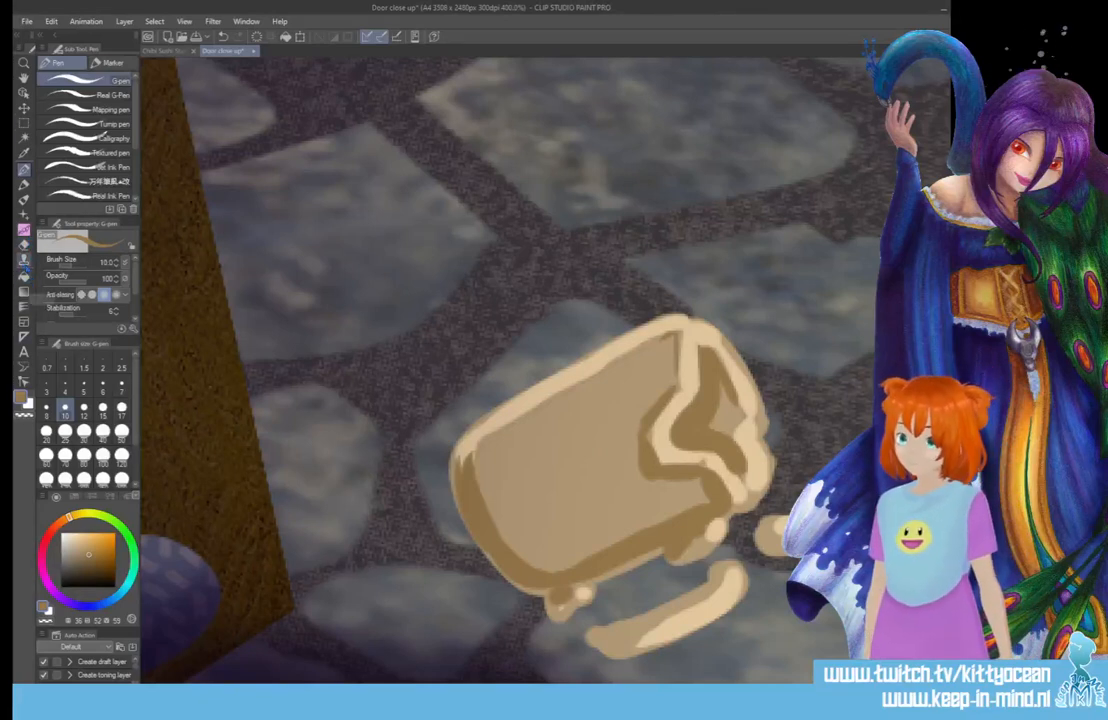
- Blend the highlights and shadows across the mug's body, broken rim, opening and handle pieces with the Blend tool at size 12
left_click(24, 259)
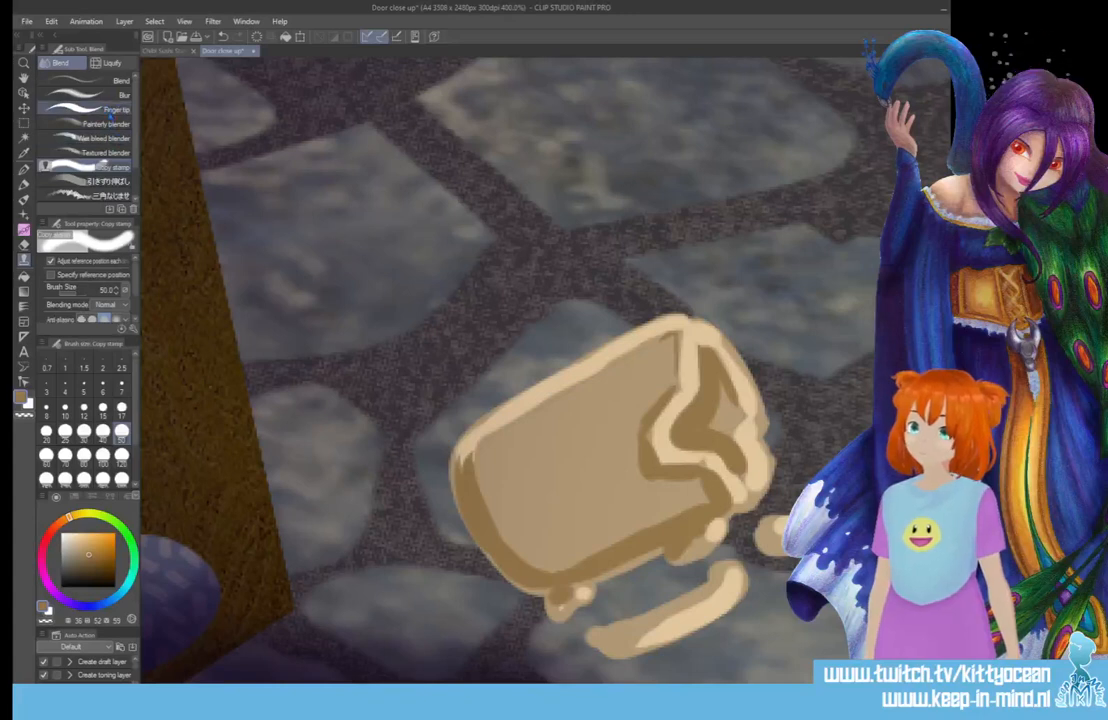
left_click(100, 81)
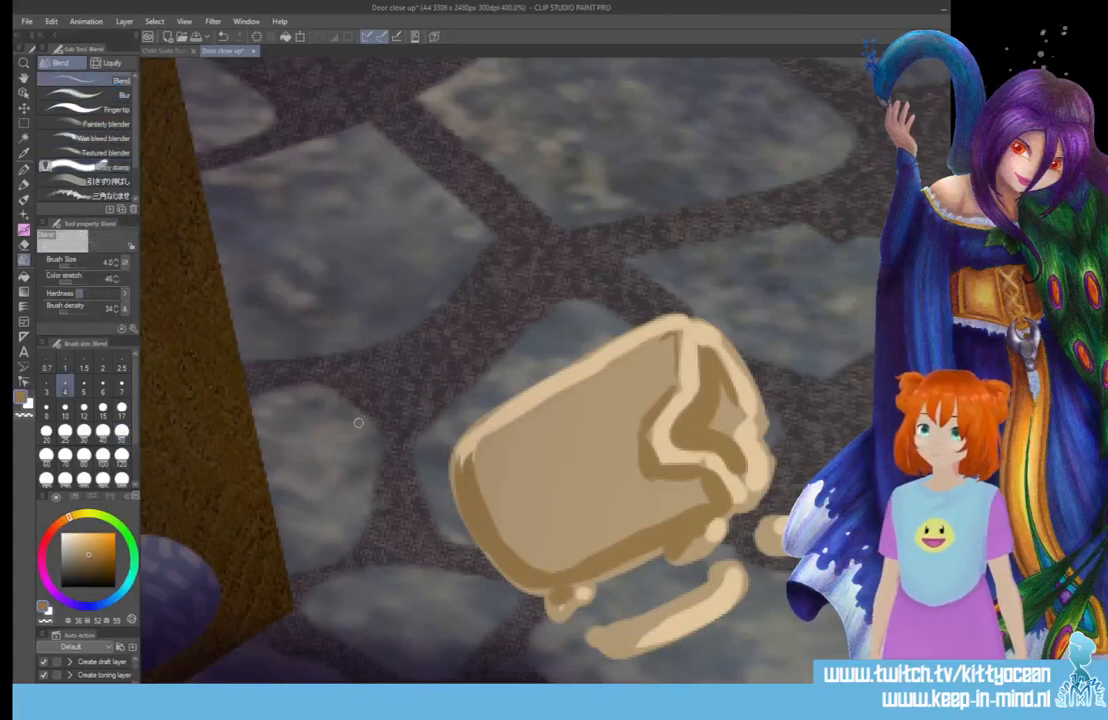
left_click(84, 408)
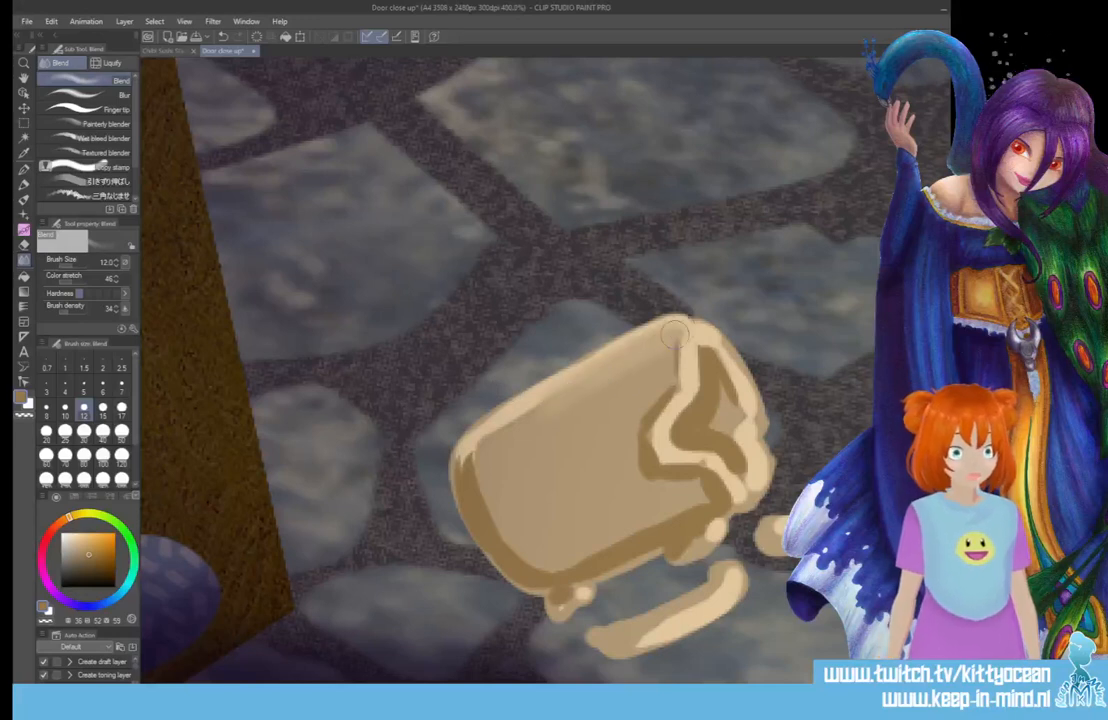
mouse_move(671, 398)
left_mouse_down()
mouse_move(651, 421)
mouse_move(658, 465)
mouse_move(691, 463)
mouse_move(723, 505)
mouse_move(661, 545)
left_mouse_up()
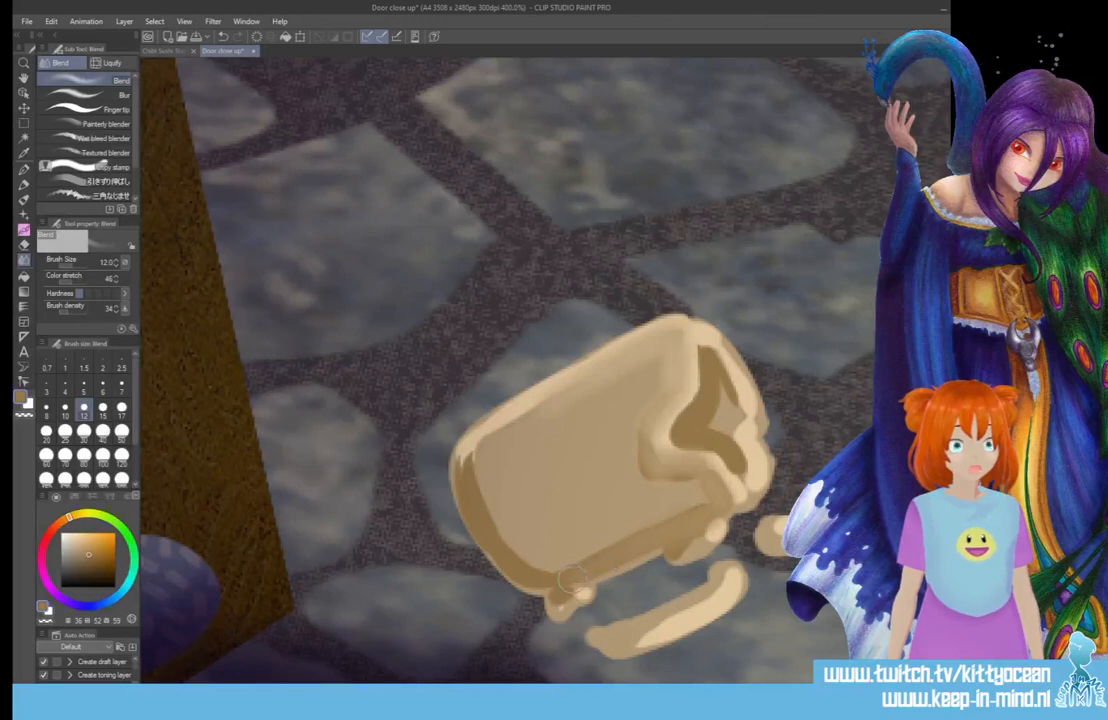
mouse_move(475, 478)
left_mouse_down()
mouse_move(516, 567)
mouse_move(571, 580)
left_mouse_up()
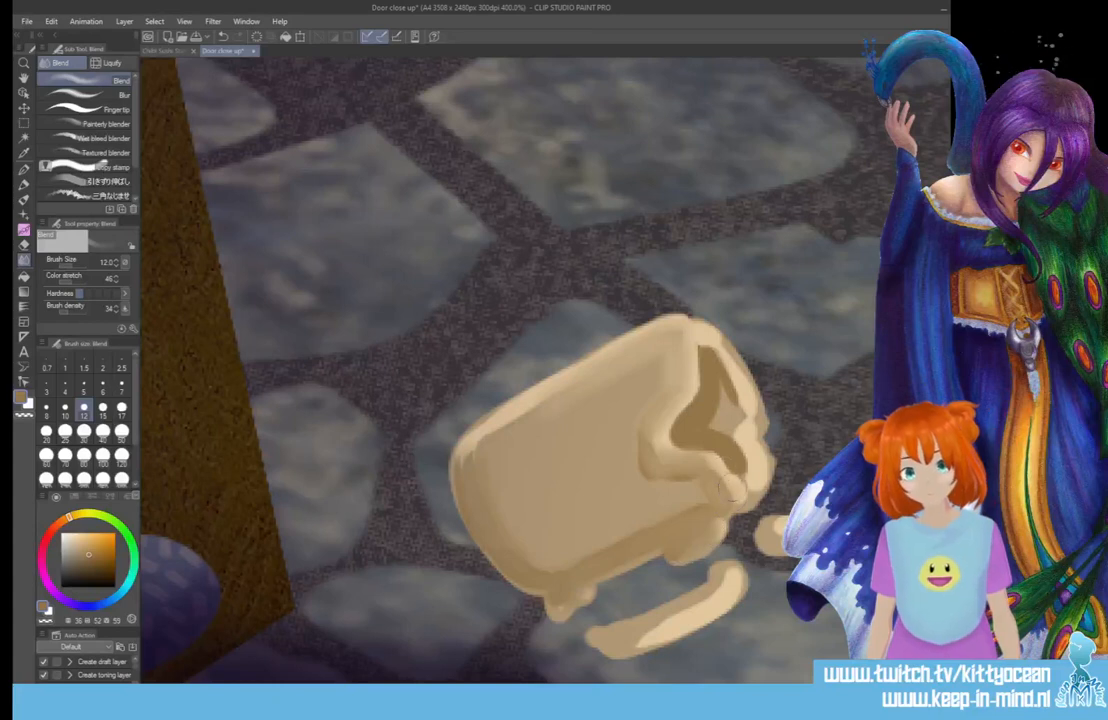
mouse_move(722, 348)
left_mouse_down()
mouse_move(730, 434)
mouse_move(748, 448)
mouse_move(753, 486)
mouse_move(709, 423)
mouse_move(713, 444)
mouse_move(684, 441)
mouse_move(723, 355)
mouse_move(759, 424)
mouse_move(745, 443)
mouse_move(702, 425)
mouse_move(640, 429)
mouse_move(666, 484)
mouse_move(704, 497)
left_mouse_up()
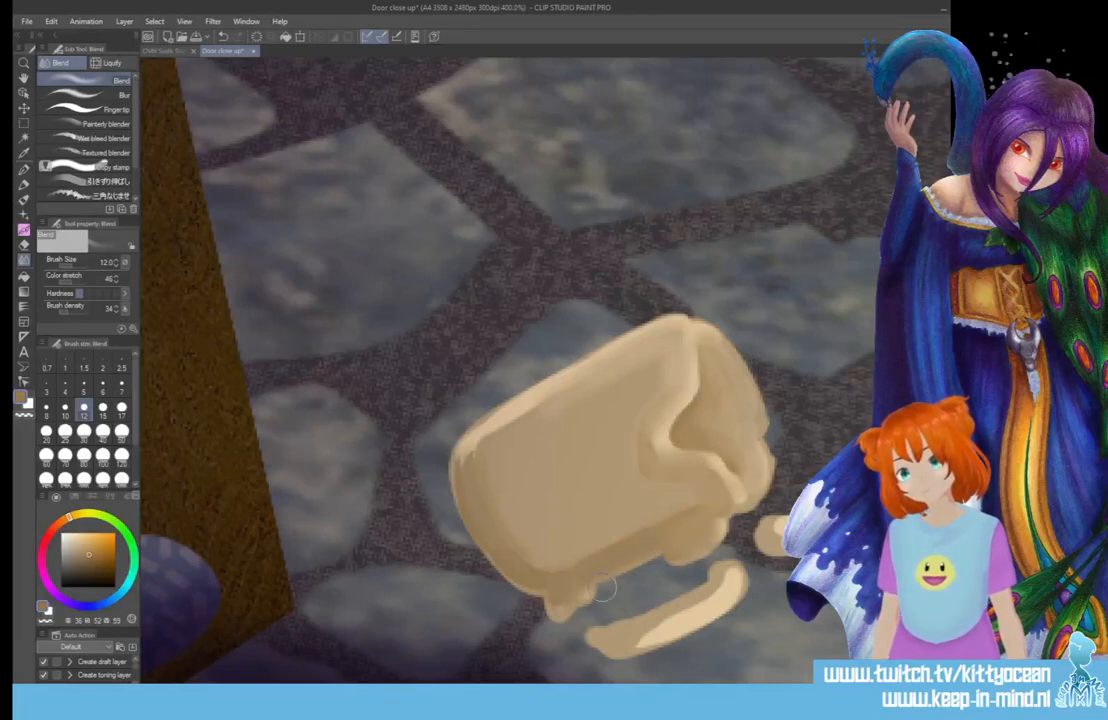
mouse_move(642, 633)
left_mouse_down()
mouse_move(677, 620)
mouse_move(658, 630)
mouse_move(723, 593)
left_mouse_up()
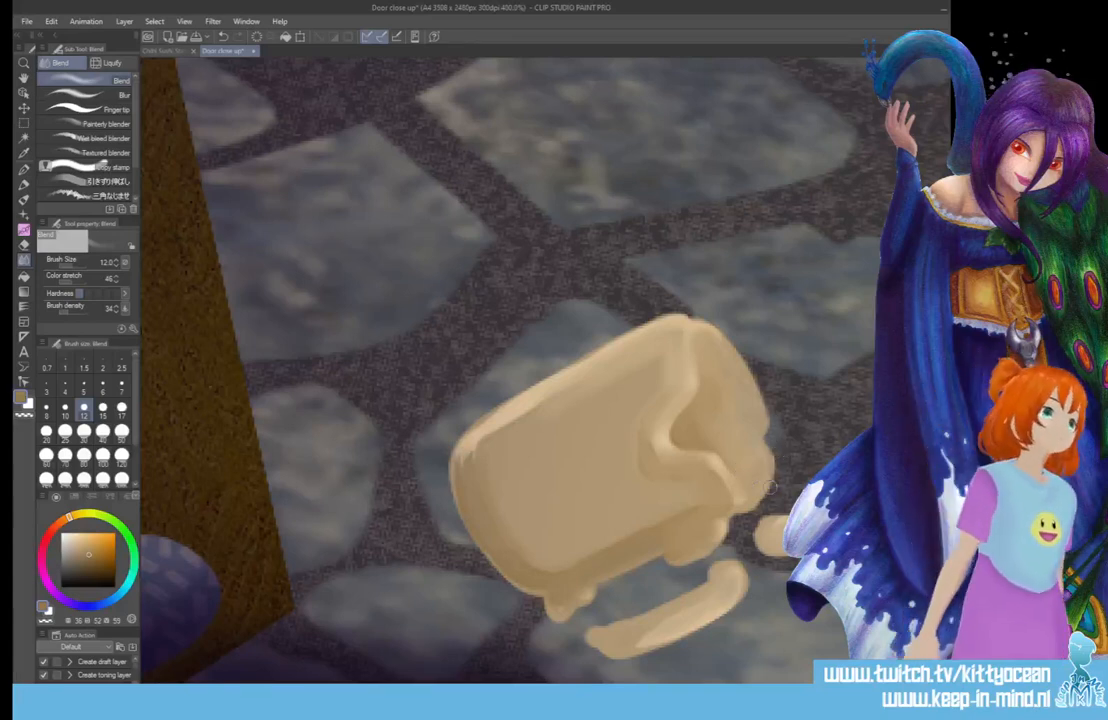
- Rotate the mug and its pieces clockwise with a free transform until the mug's body lies roughly horizontal on the stone floor
scroll(770, 492, "down", 10)
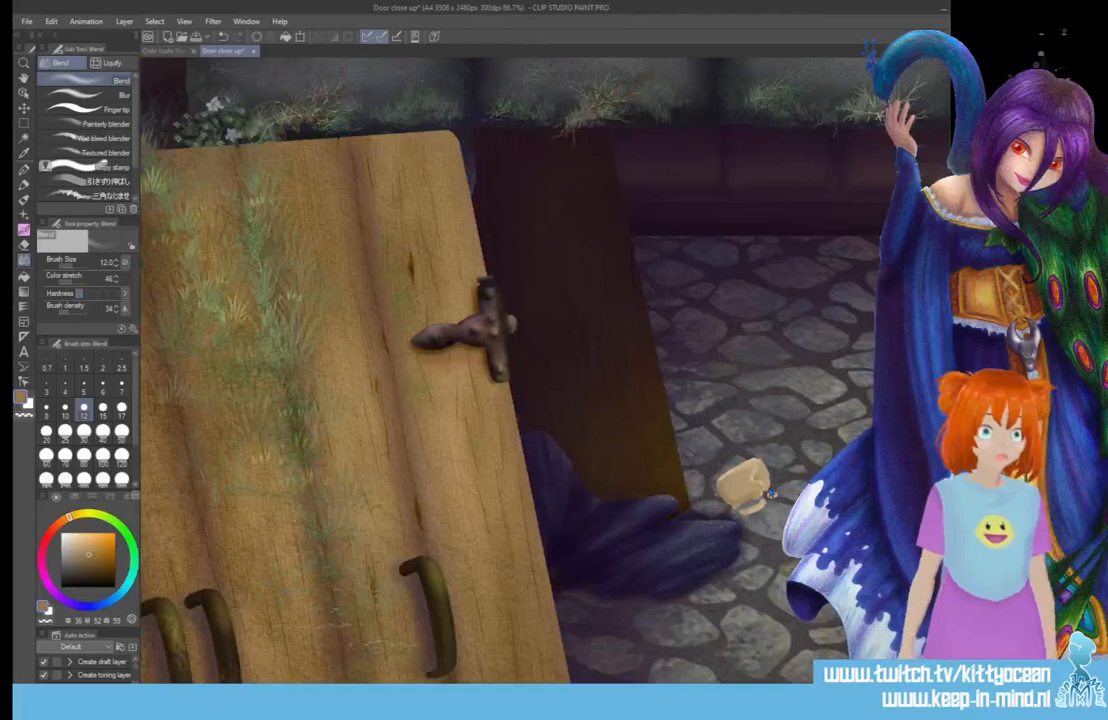
scroll(770, 490, "up", 10)
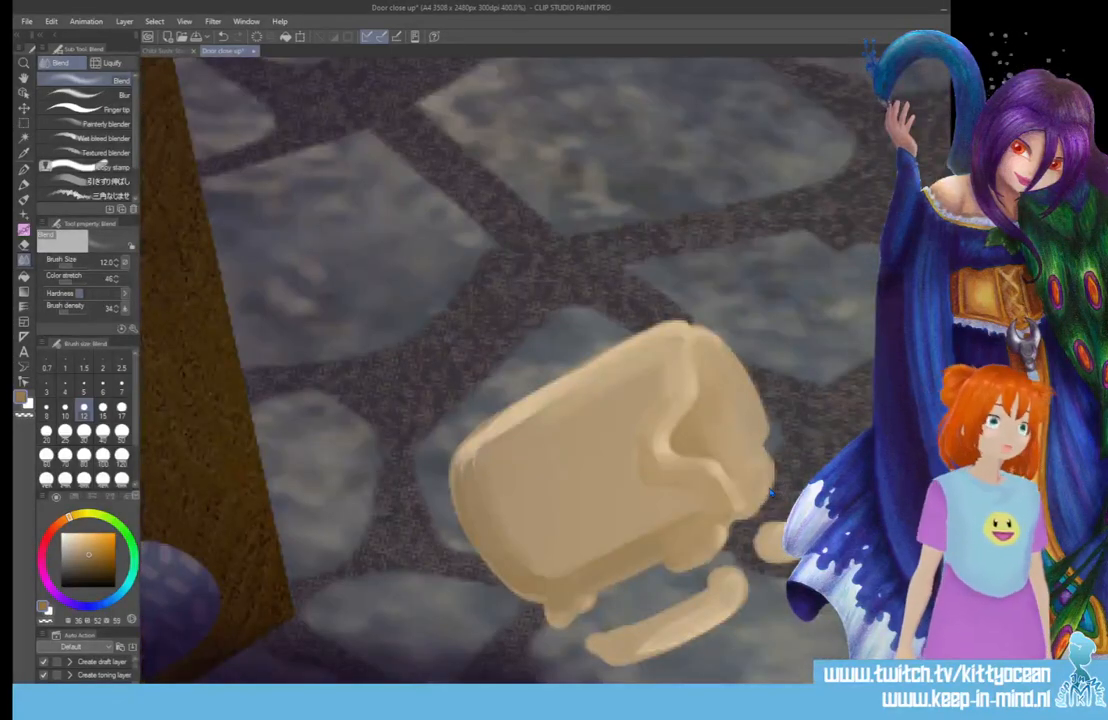
scroll(770, 487, "down", 5)
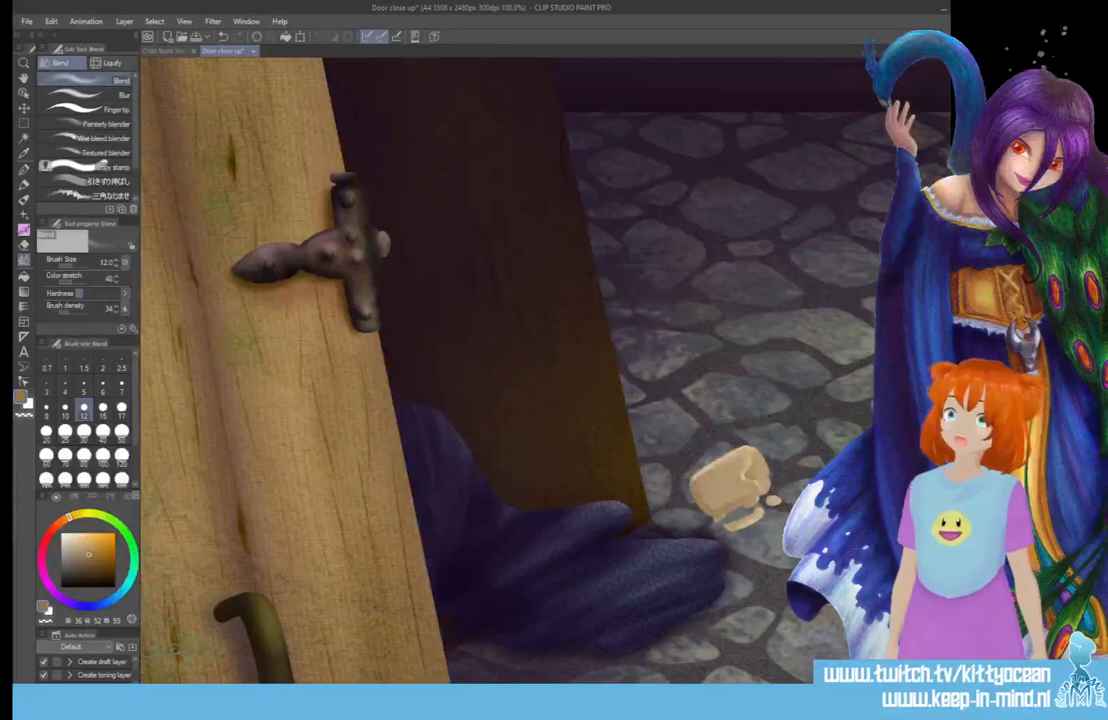
key("k")
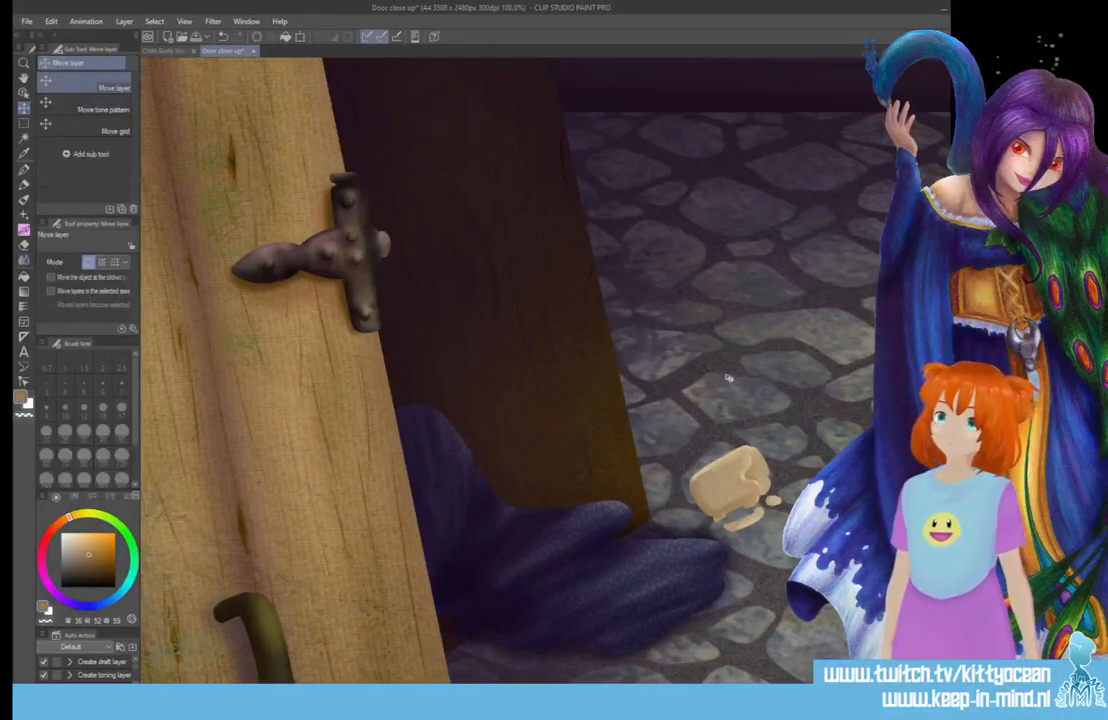
key("ctrl+t")
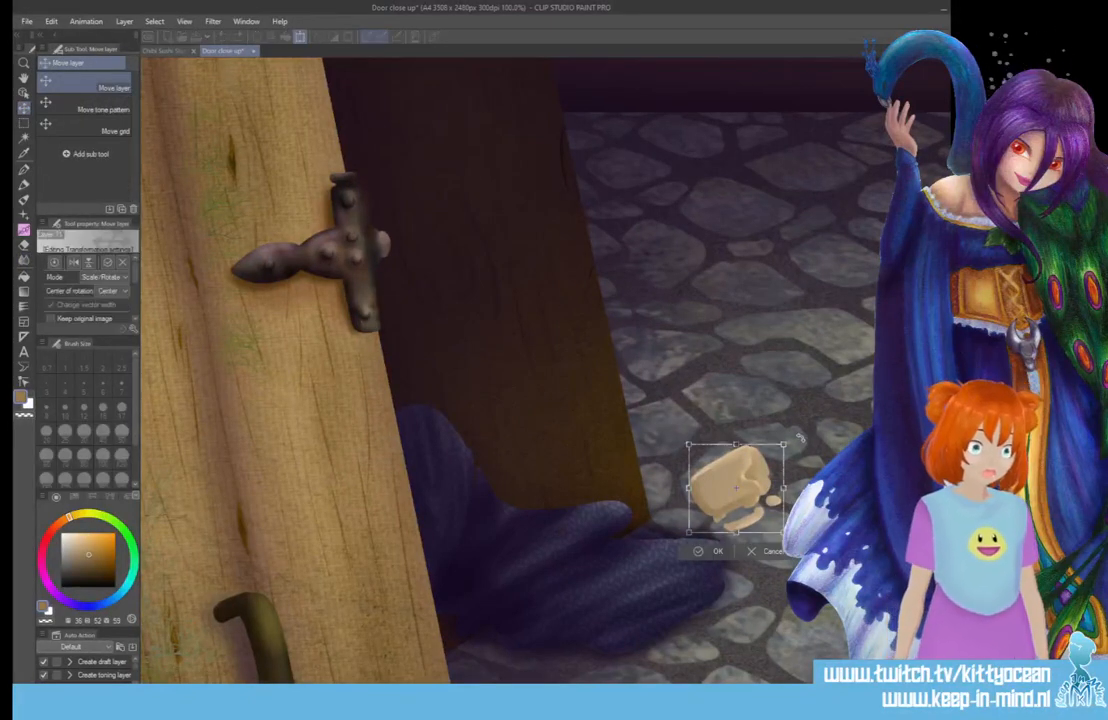
left_click_drag(800, 438, 816, 473)
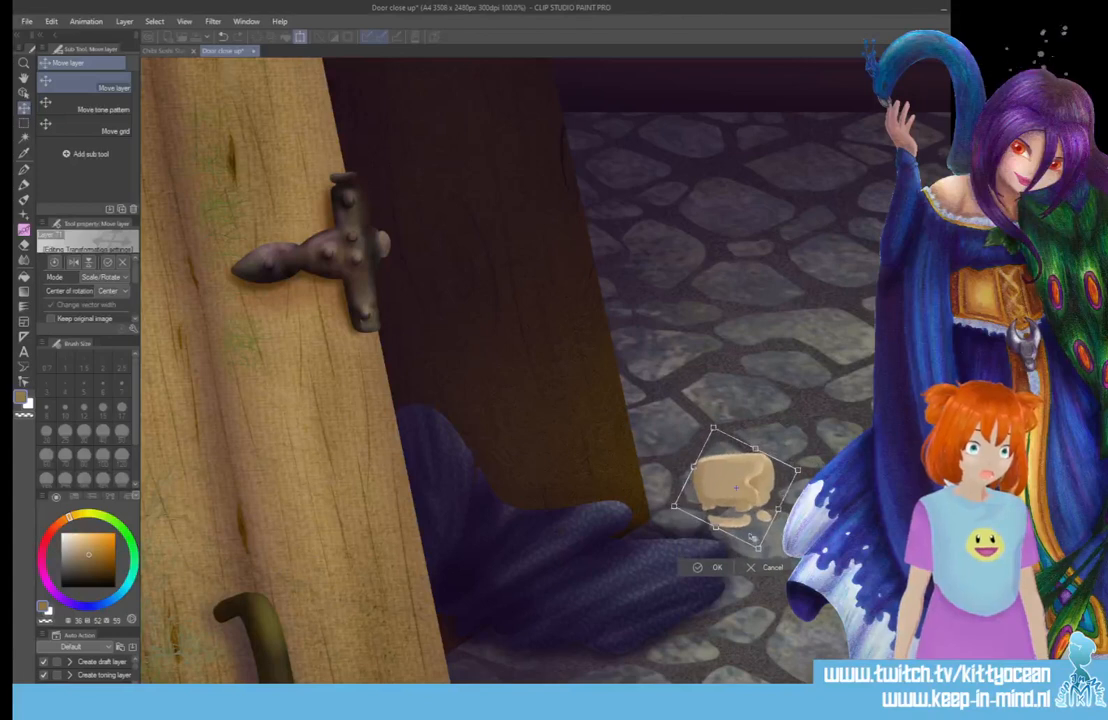
left_click(718, 568)
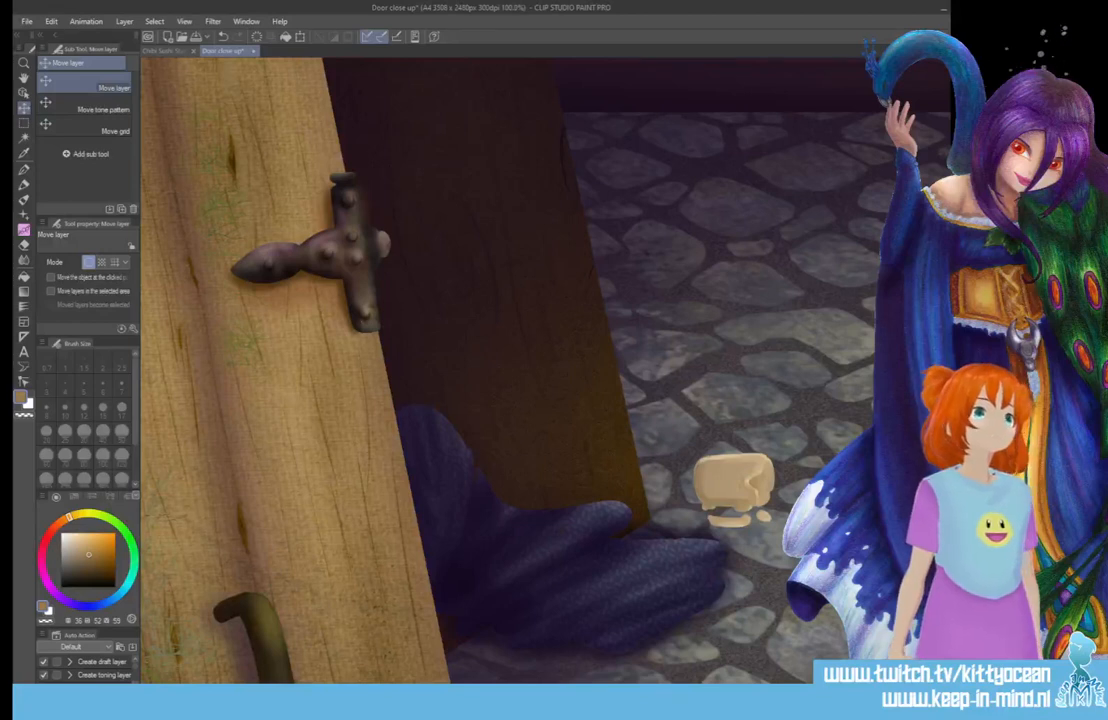
- Smooth the remaining hard streaks on the rotated mug's body, rim and handle piece with the Blend tool at size 12
key("ctrl+plus")
key("ctrl+plus")
key("ctrl+plus")
key("ctrl+plus")
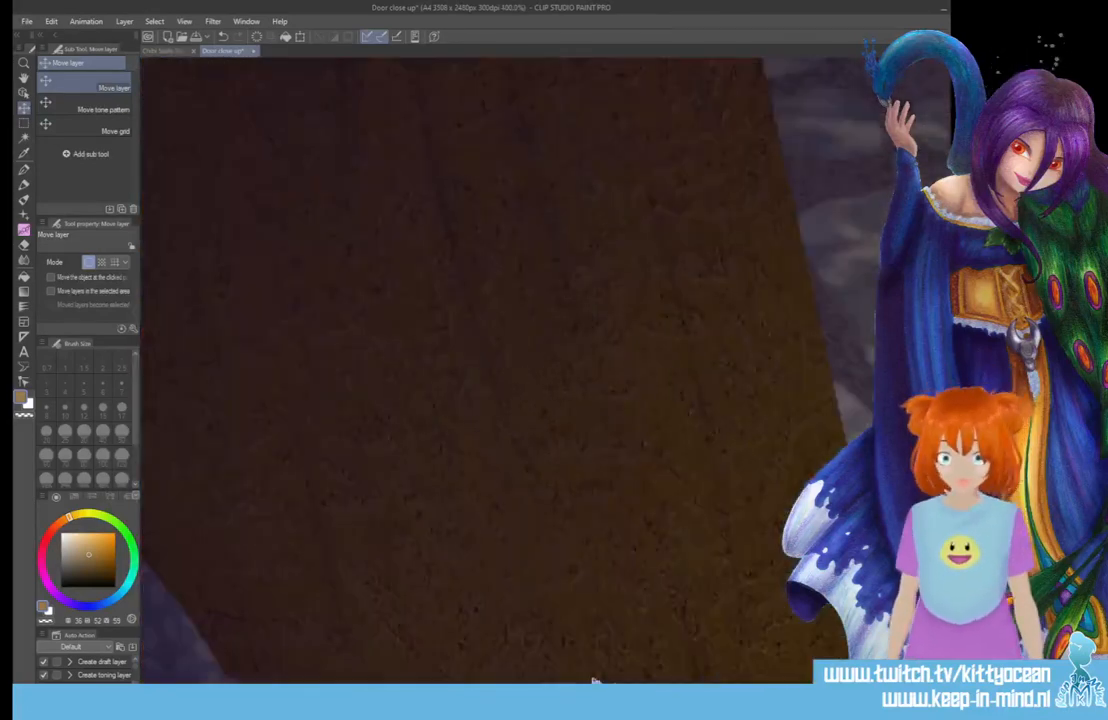
left_click_drag(728, 275, 188, 275)
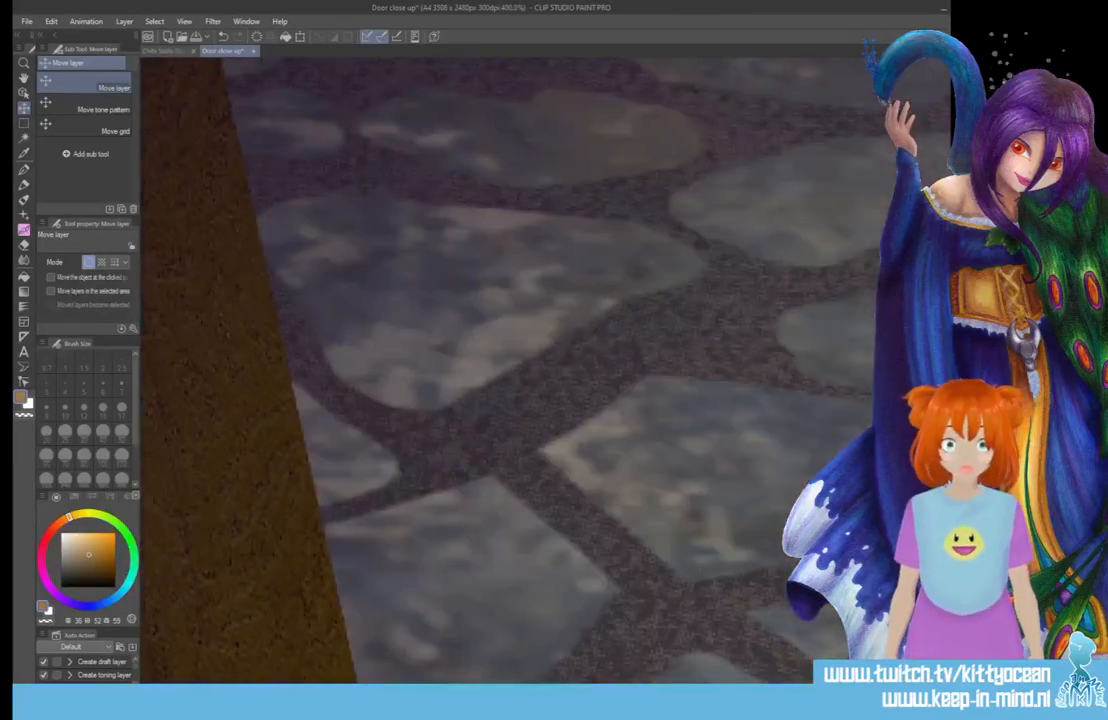
scroll(518, 370, "down", 5)
scroll(518, 370, "up", 1)
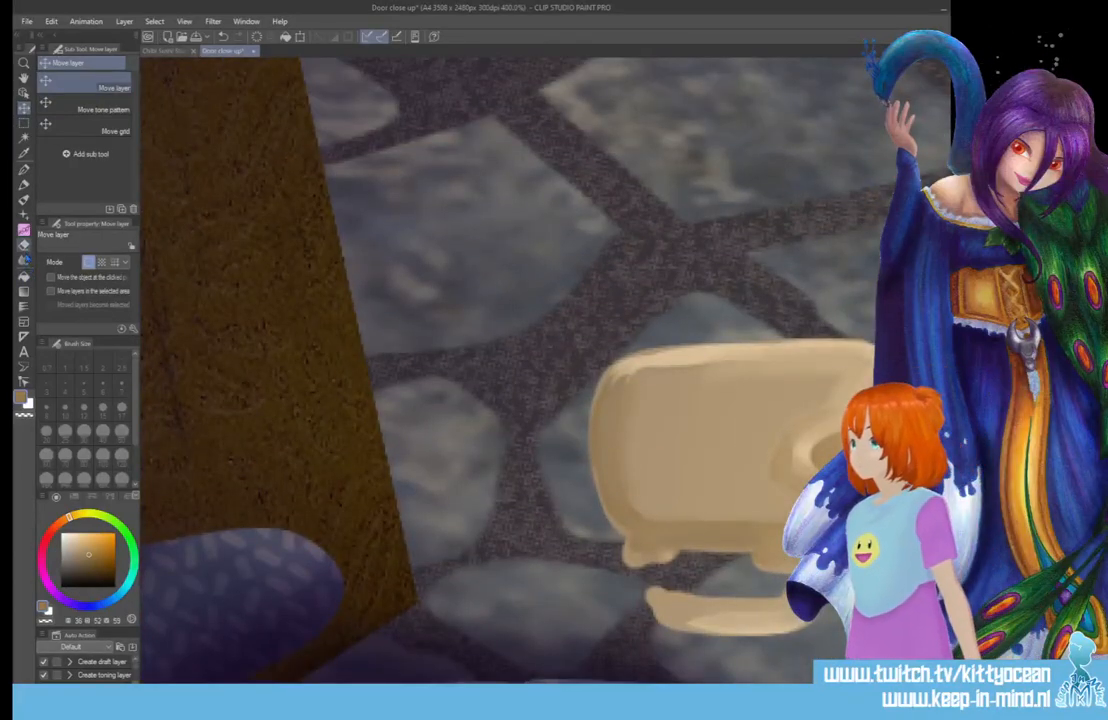
left_click(24, 260)
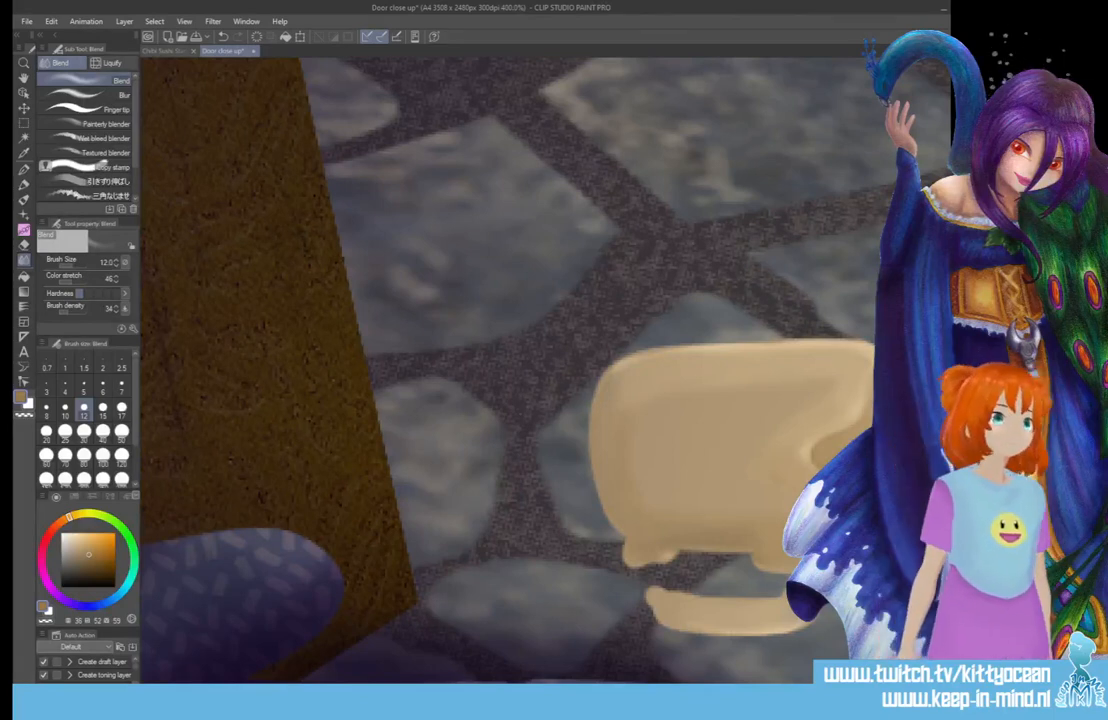
- Shade the mug's lower edge and opening in a darker brown with the Paint and apply brush at size 17, softening the shading
left_click(93, 566)
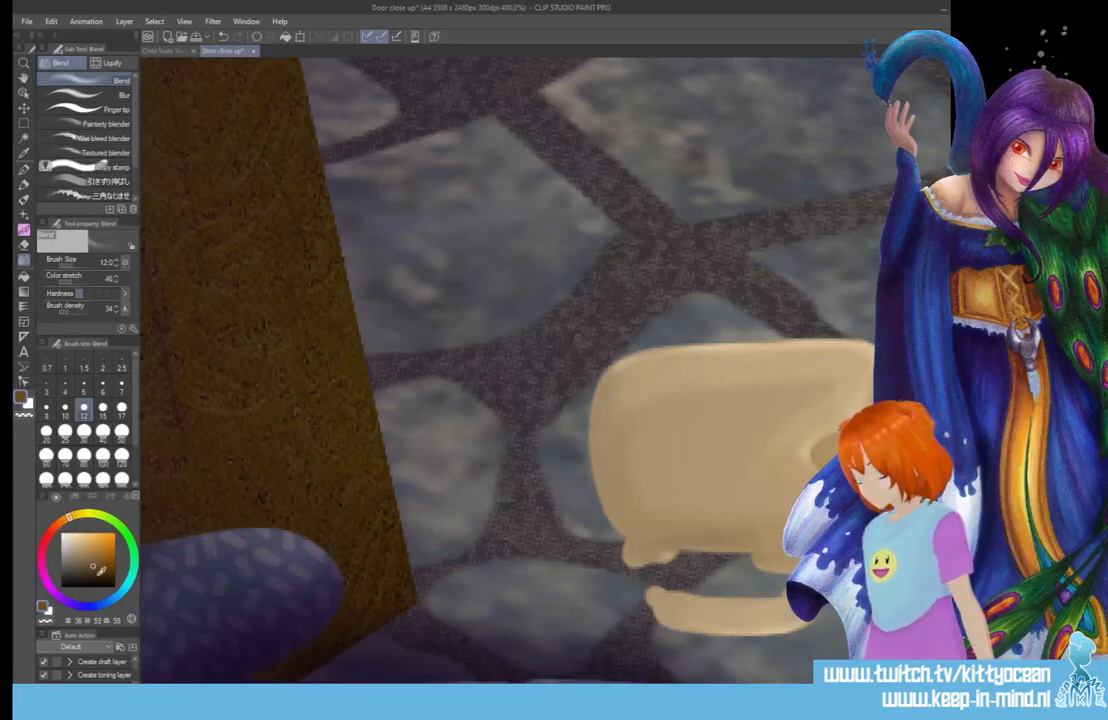
left_click(24, 170)
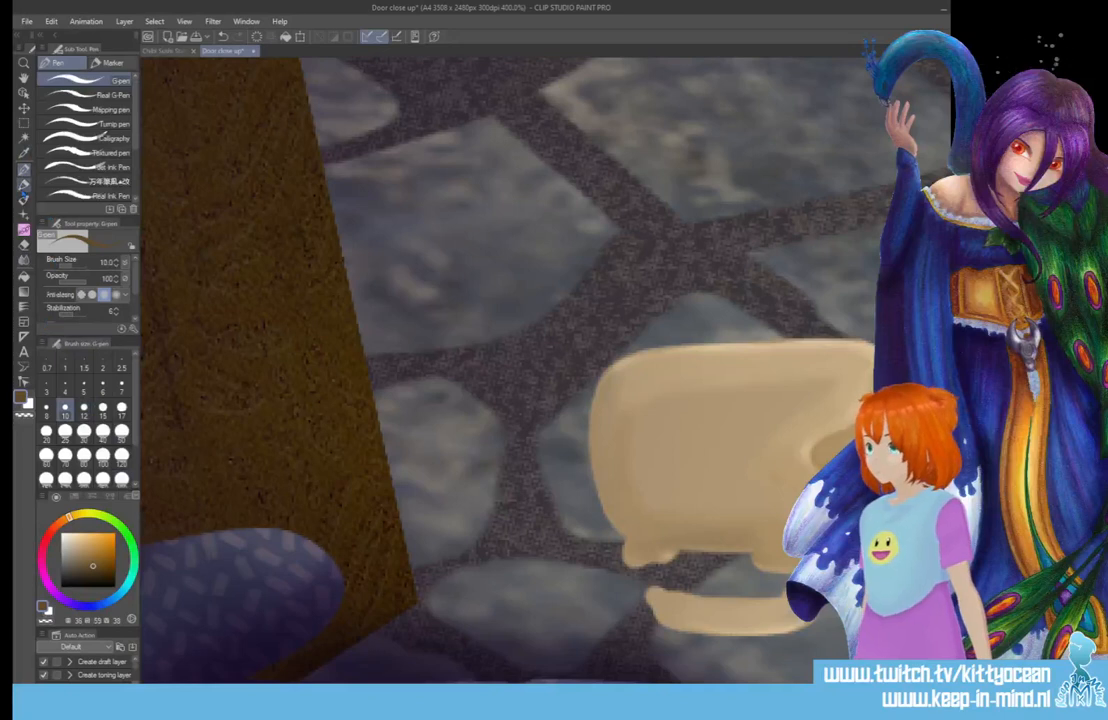
left_click(24, 185)
left_click(24, 200)
left_click(121, 411)
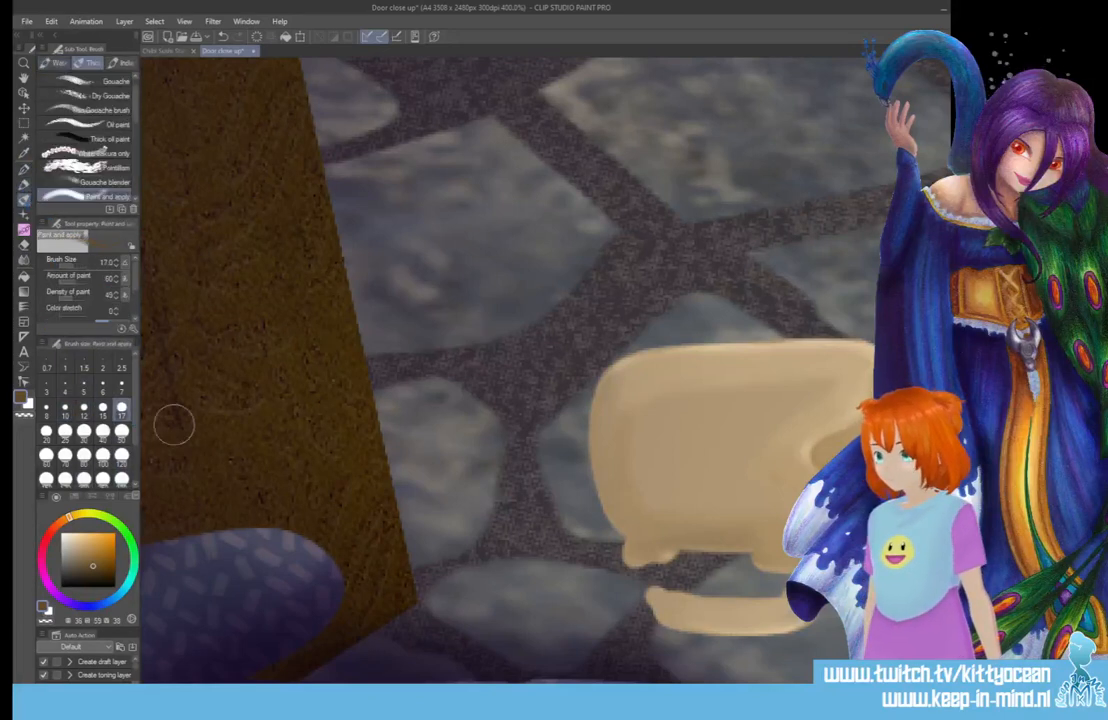
mouse_move(668, 537)
left_mouse_down()
mouse_move(748, 543)
mouse_move(650, 545)
left_mouse_up()
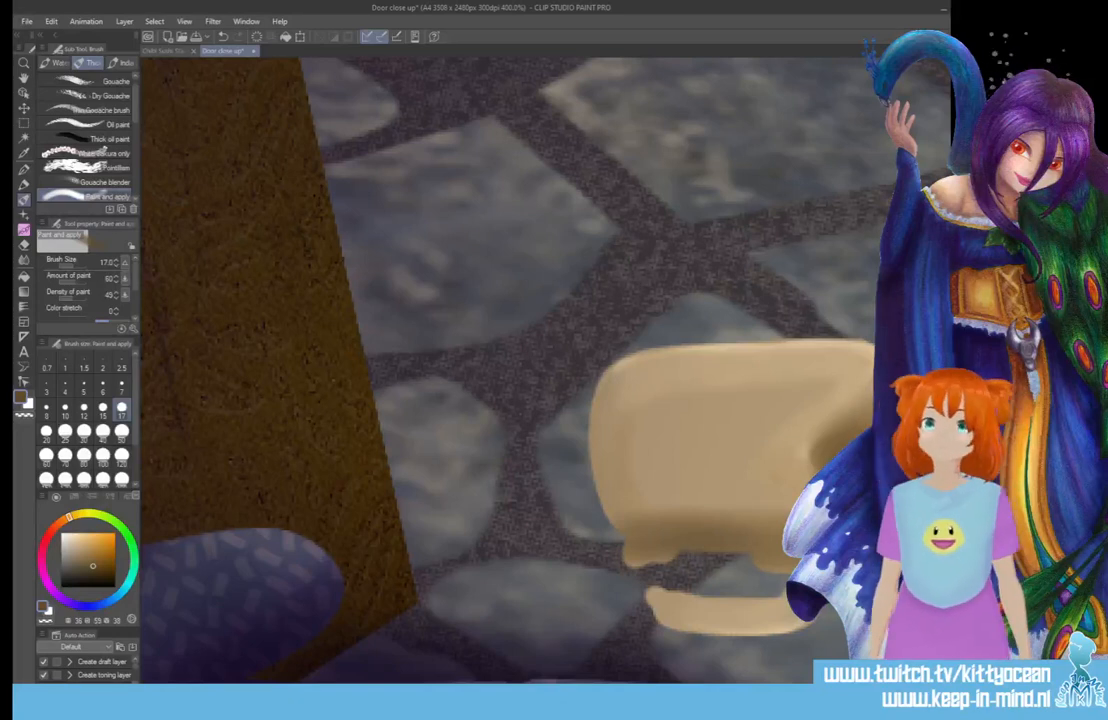
left_click(24, 260)
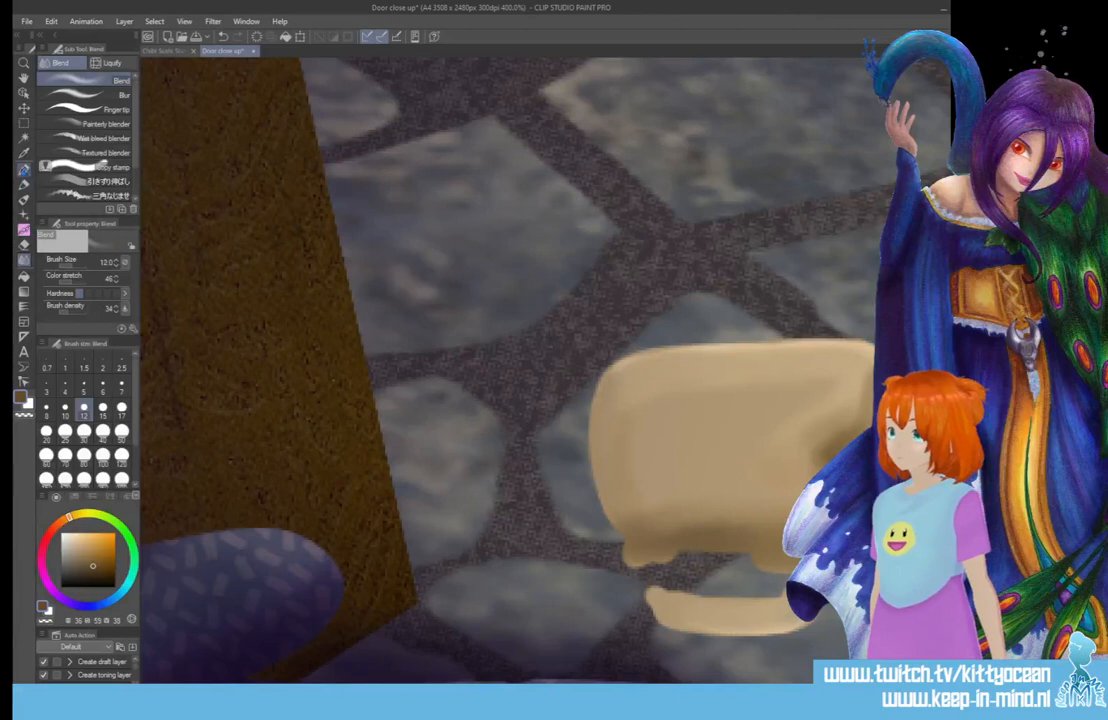
- Draw dark brown shadows above both handle stumps and inside the mug's opening with the G-pen at size 10
left_click(24, 168)
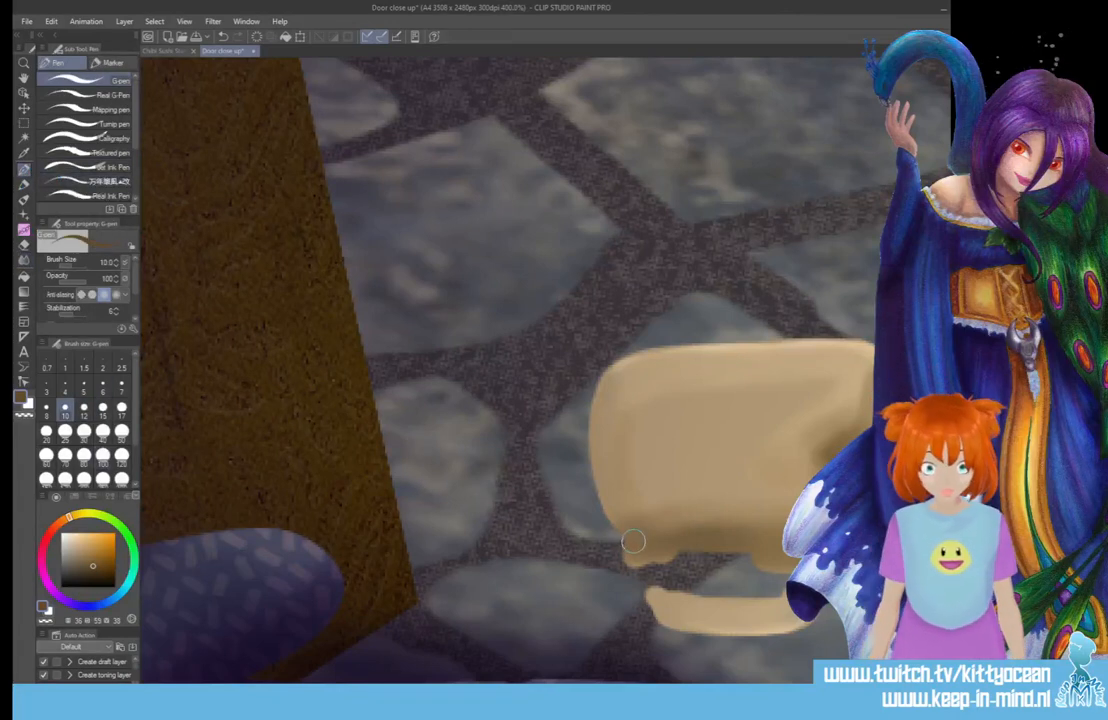
left_click_drag(633, 541, 681, 543)
left_click_drag(755, 551, 785, 549)
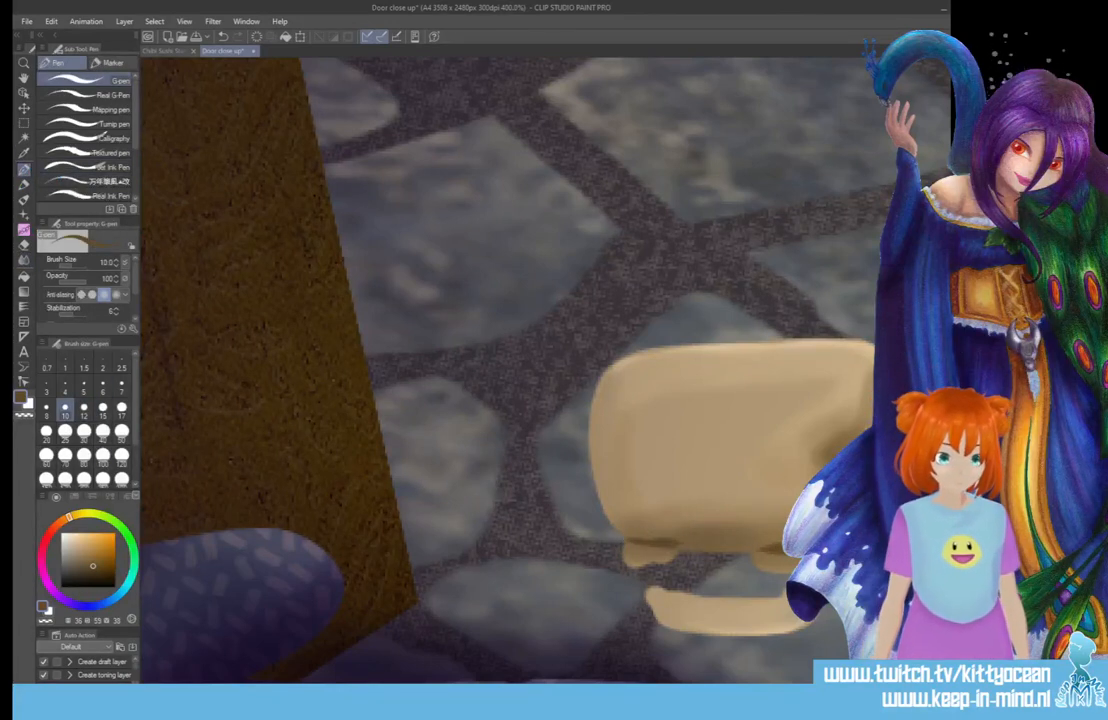
left_click_drag(868, 396, 829, 447)
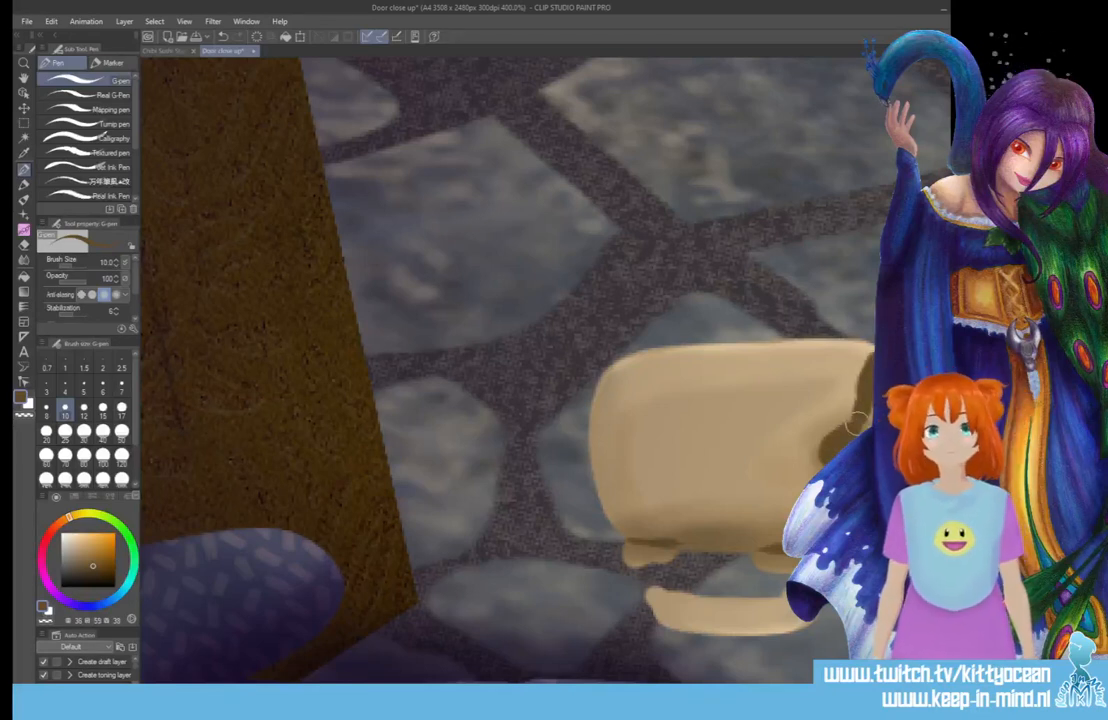
- Lower the Blend tool's brush density to 16 and soften the dark strokes at the handle stumps and inside the opening
key("j")
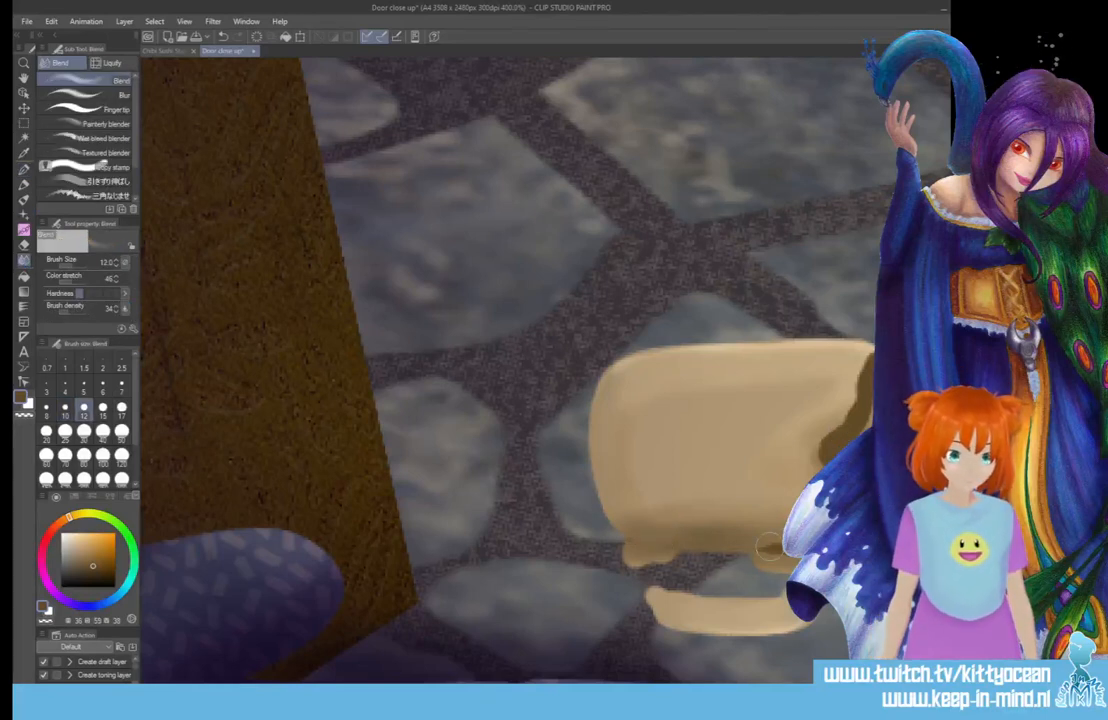
left_click_drag(768, 549, 783, 552)
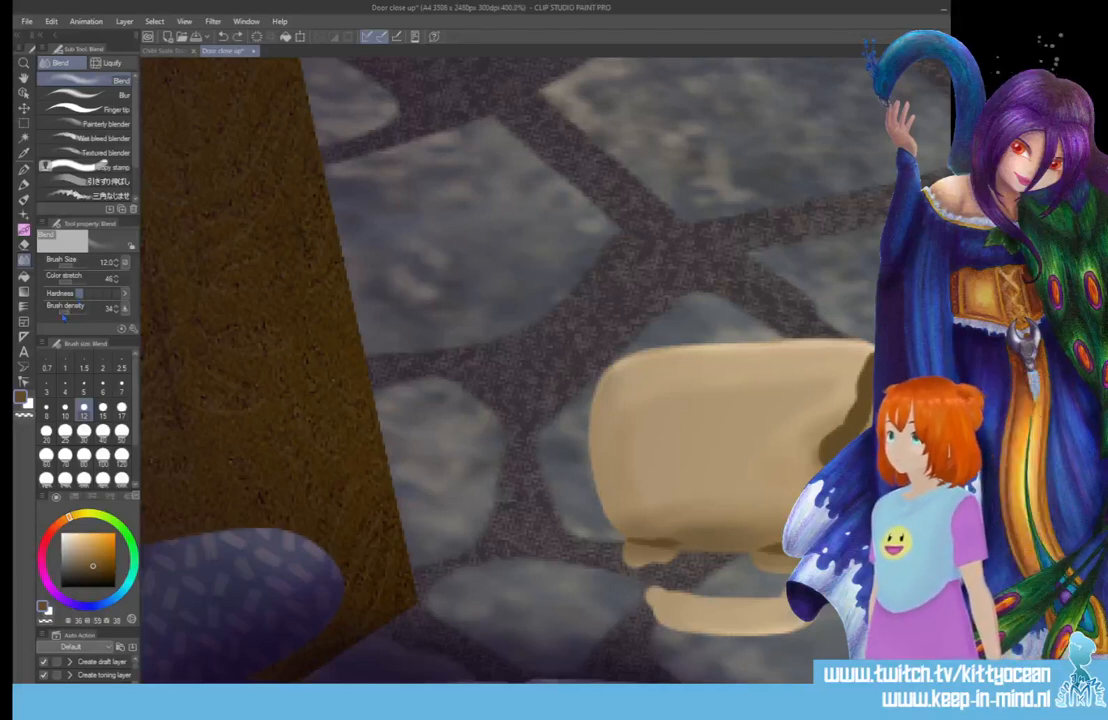
left_click(61, 312)
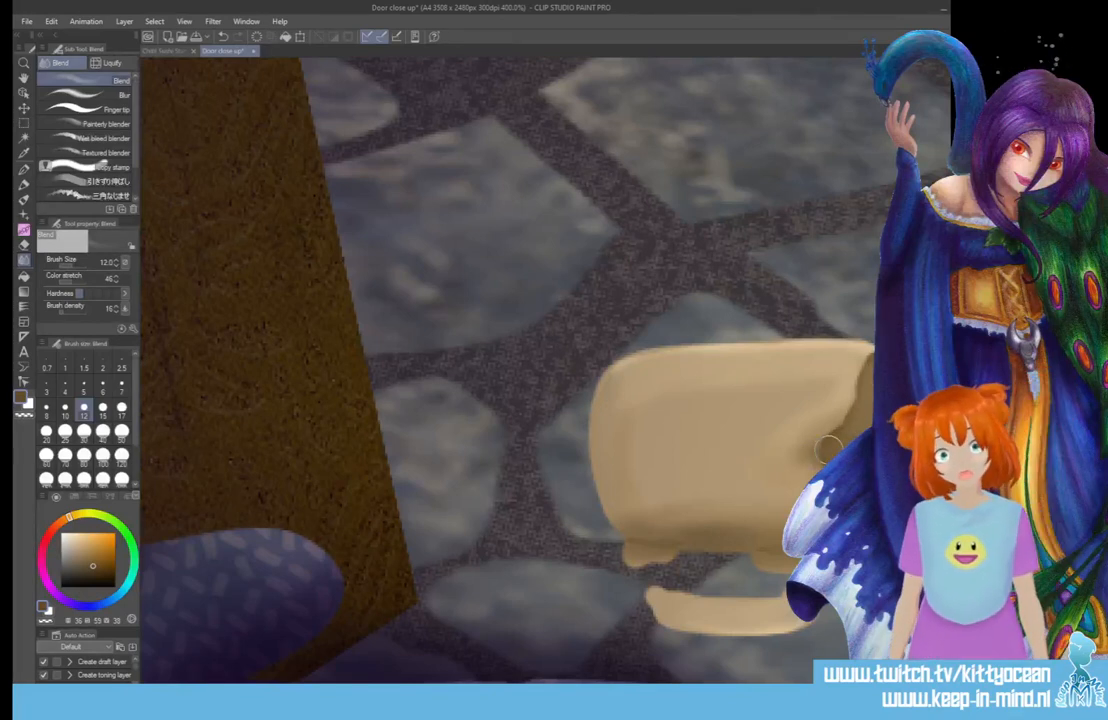
- Draw a dark brown crack from the broken rim across the mug's body with the G-pen and soften it with the Blend tool
key("p")
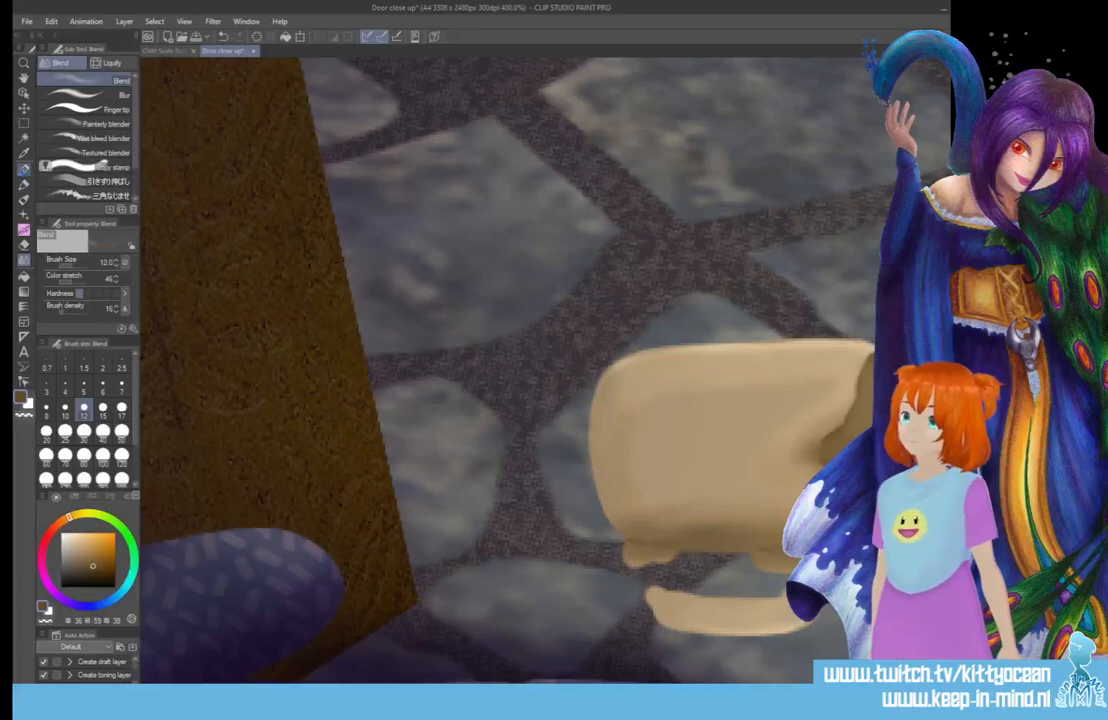
left_click_drag(815, 453, 701, 480)
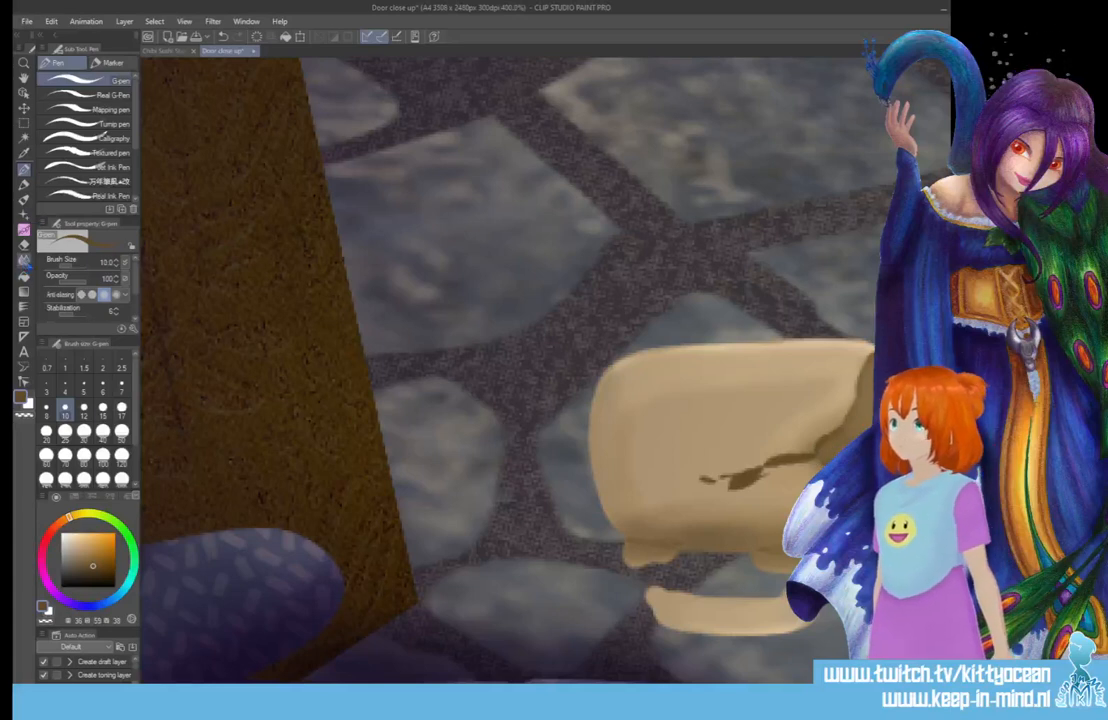
left_click(23, 230)
mouse_move(820, 450)
left_mouse_down()
mouse_move(836, 441)
mouse_move(742, 481)
mouse_move(708, 481)
left_mouse_up()
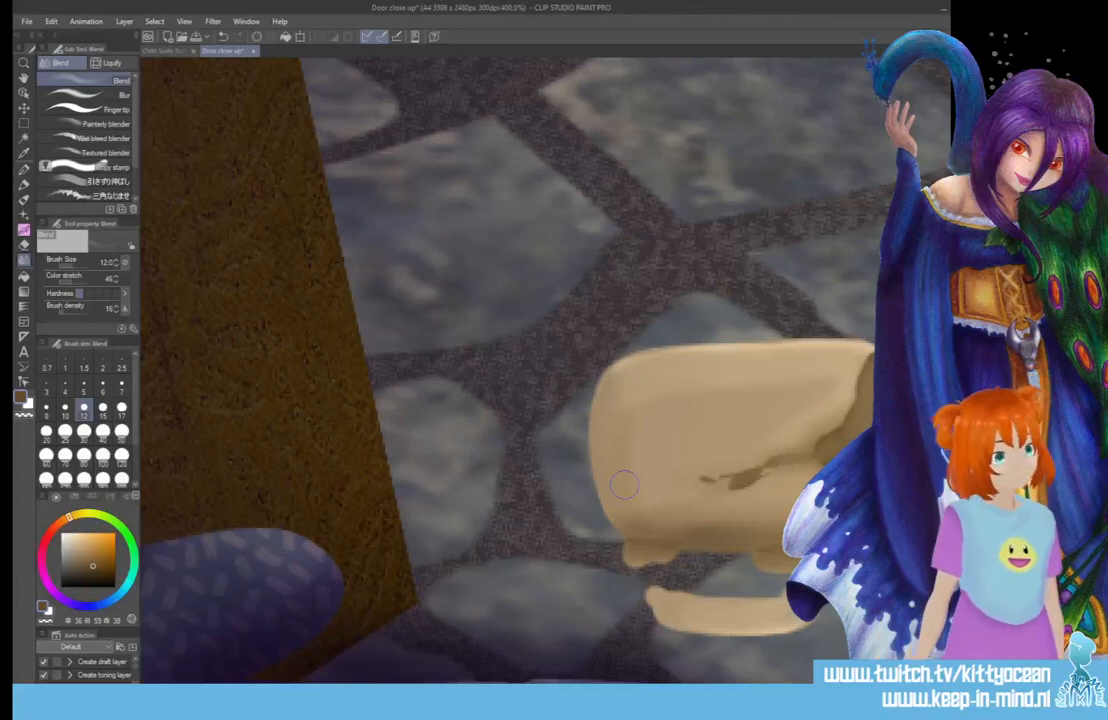
- Draw dark brown shading on both handle stumps and the broken handle piece with the G-pen at size 10, softening it with the Blend tool
scroll(624, 485, "down", 6)
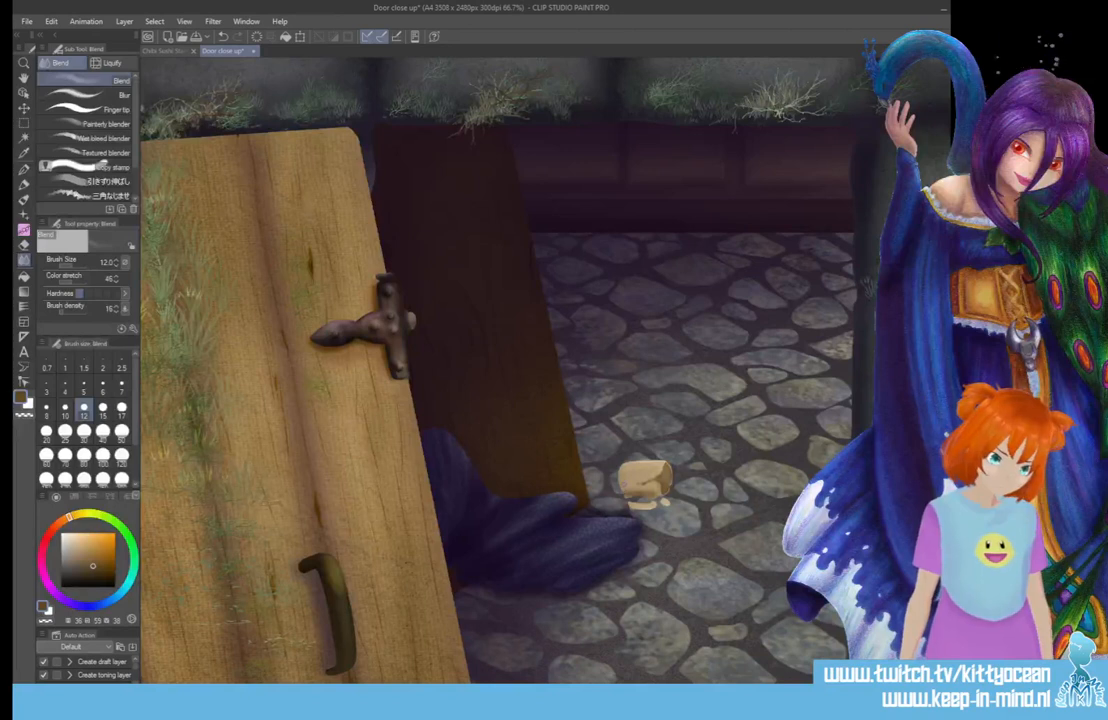
scroll(624, 490, "up", 6)
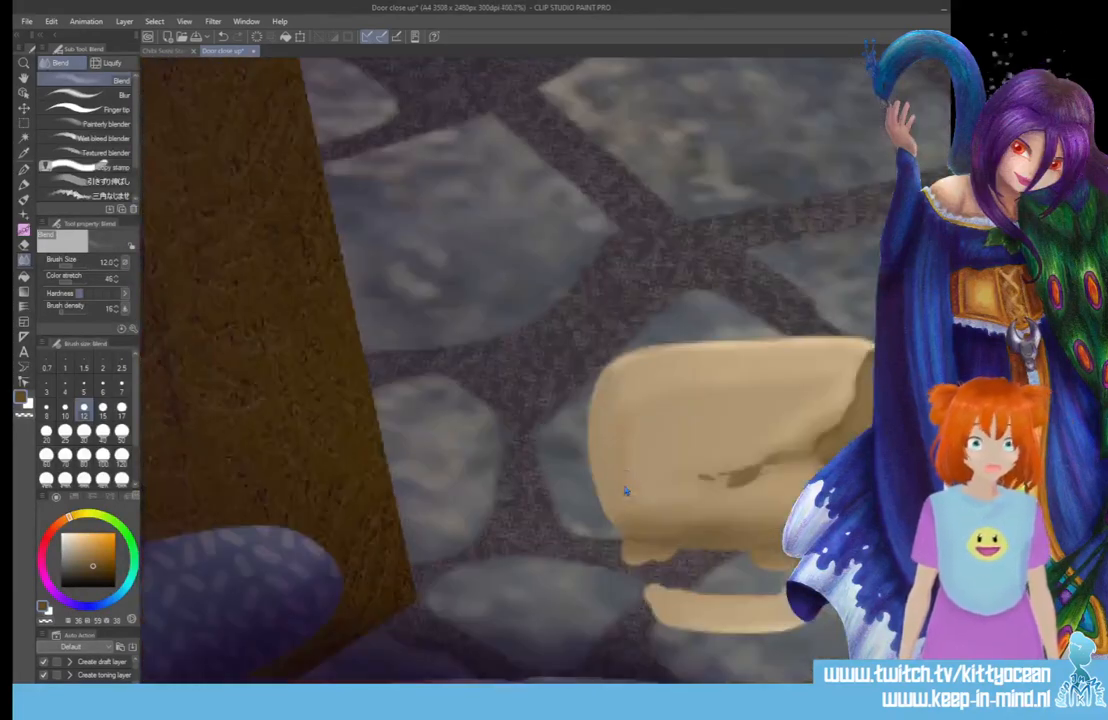
key("p")
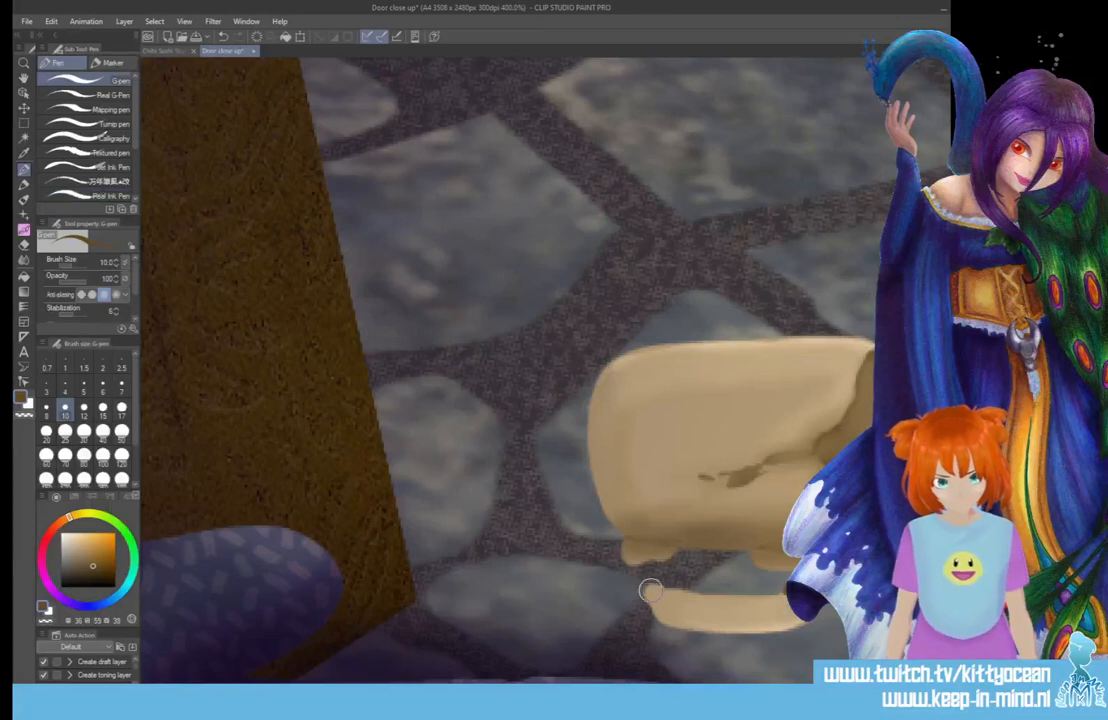
mouse_move(641, 553)
left_mouse_down()
mouse_move(790, 556)
mouse_move(776, 557)
left_mouse_up()
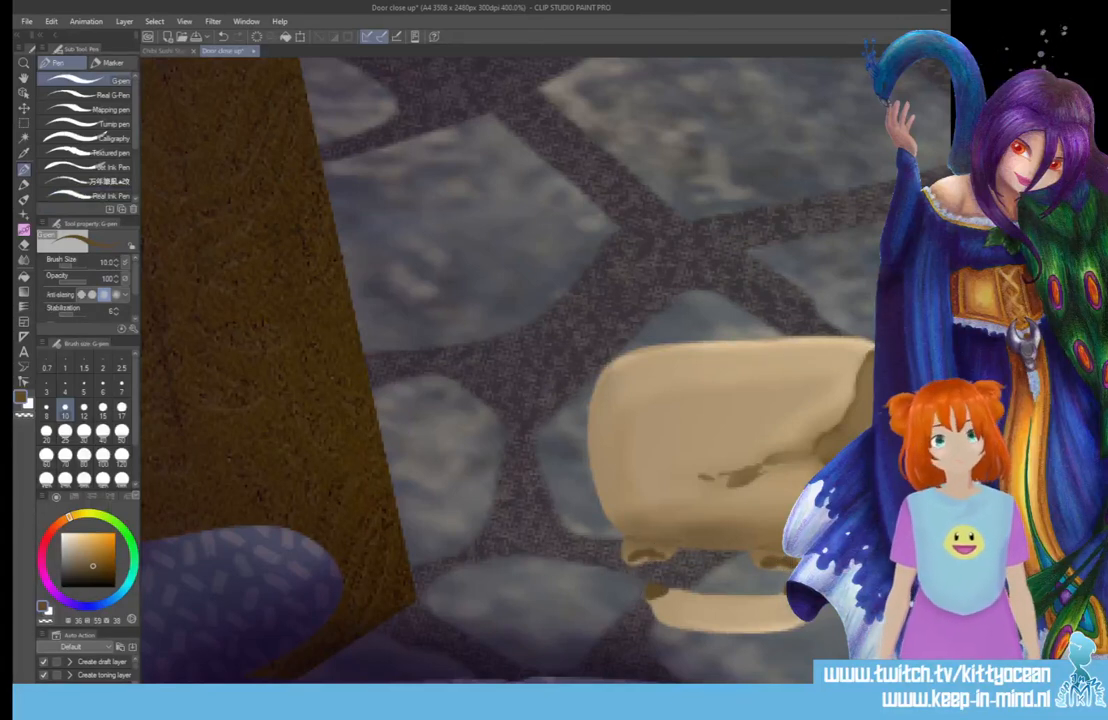
left_click(24, 260)
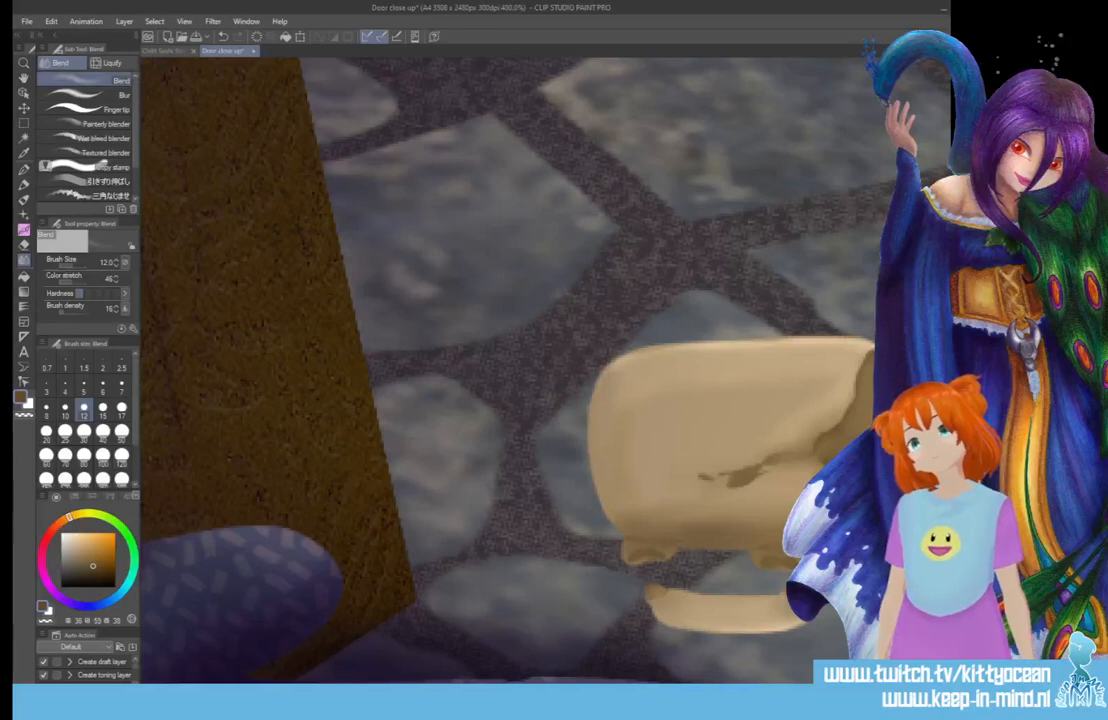
left_click_drag(640, 549, 674, 538)
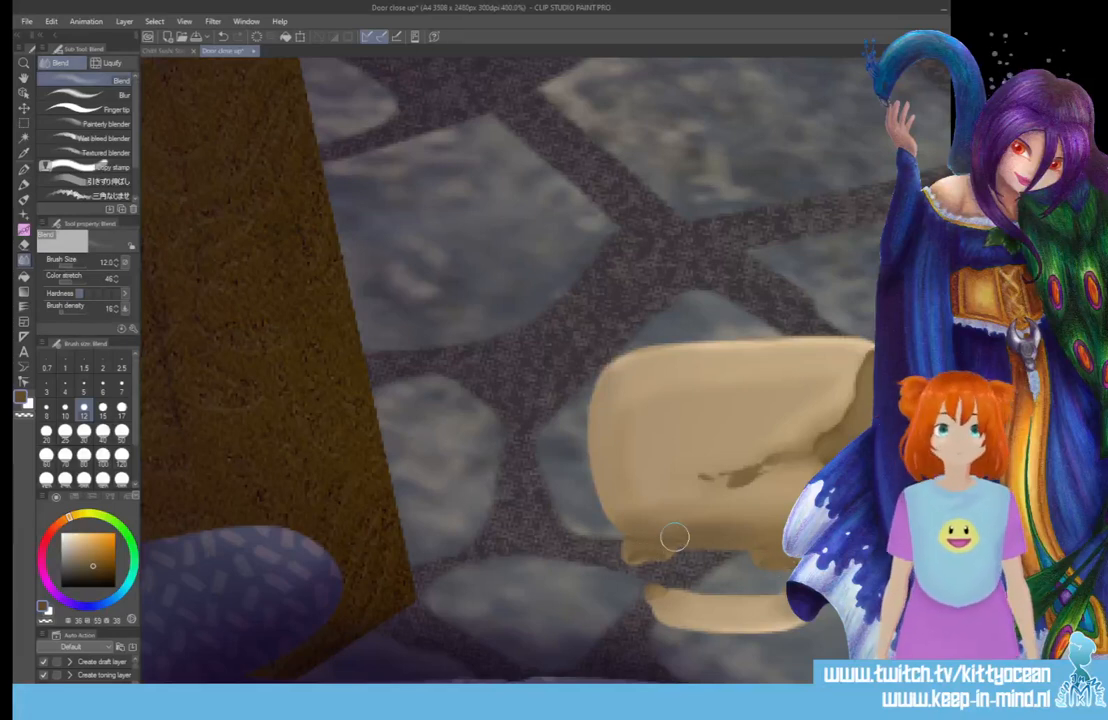
- Tone down the mug's colour with Hue/Saturation/Luminosity, setting saturation to -24 and luminosity to -11
scroll(674, 538, "down", 6)
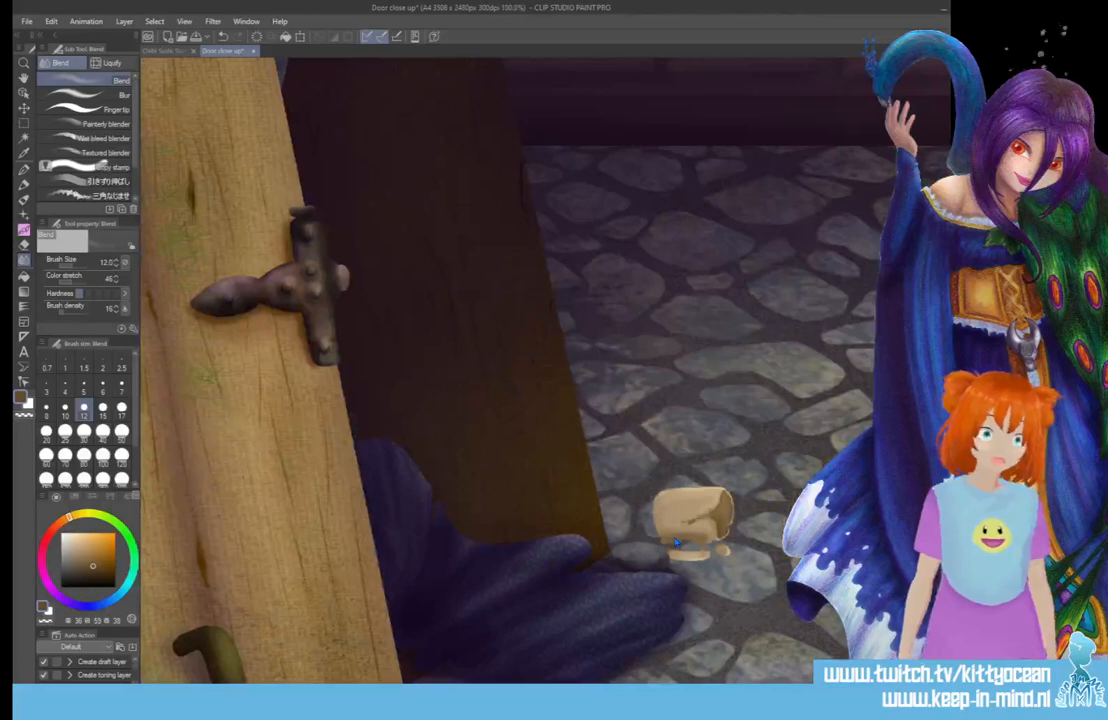
scroll(678, 530, "down", 1)
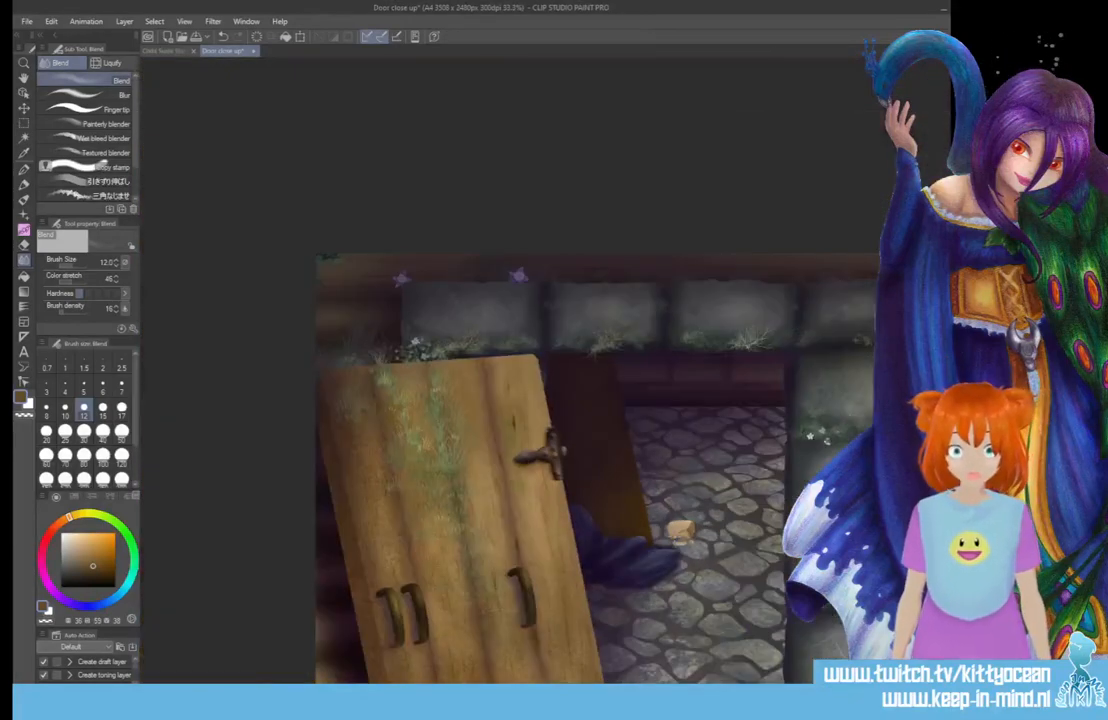
scroll(680, 537, "up", 3)
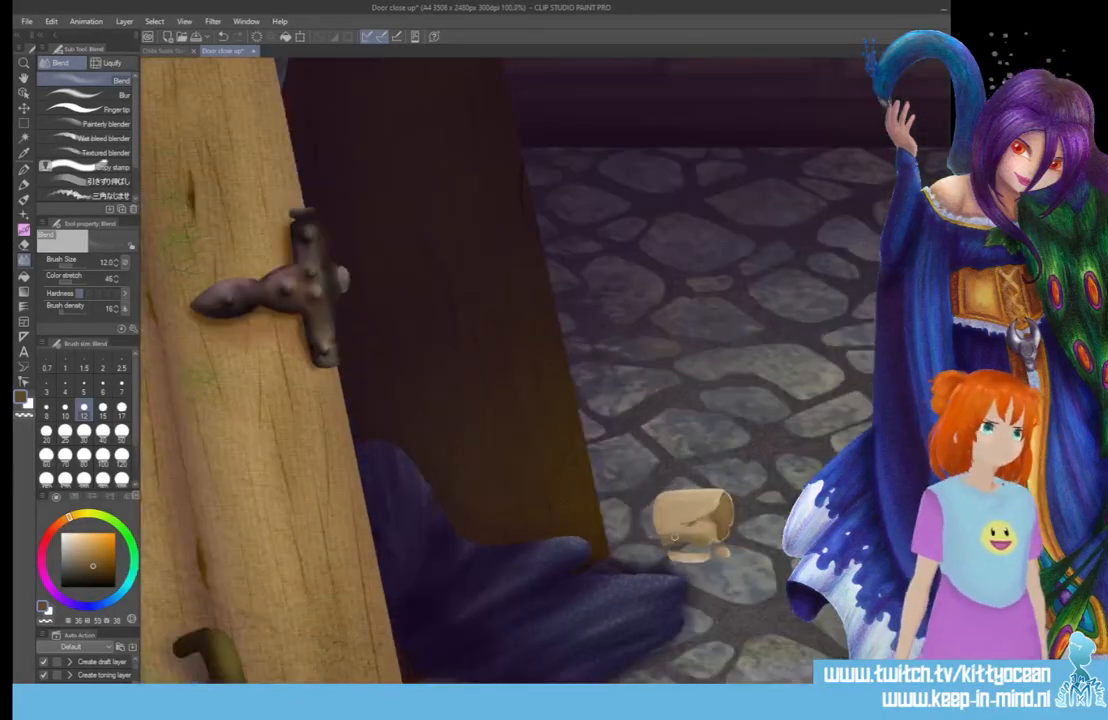
key("ctrl+u")
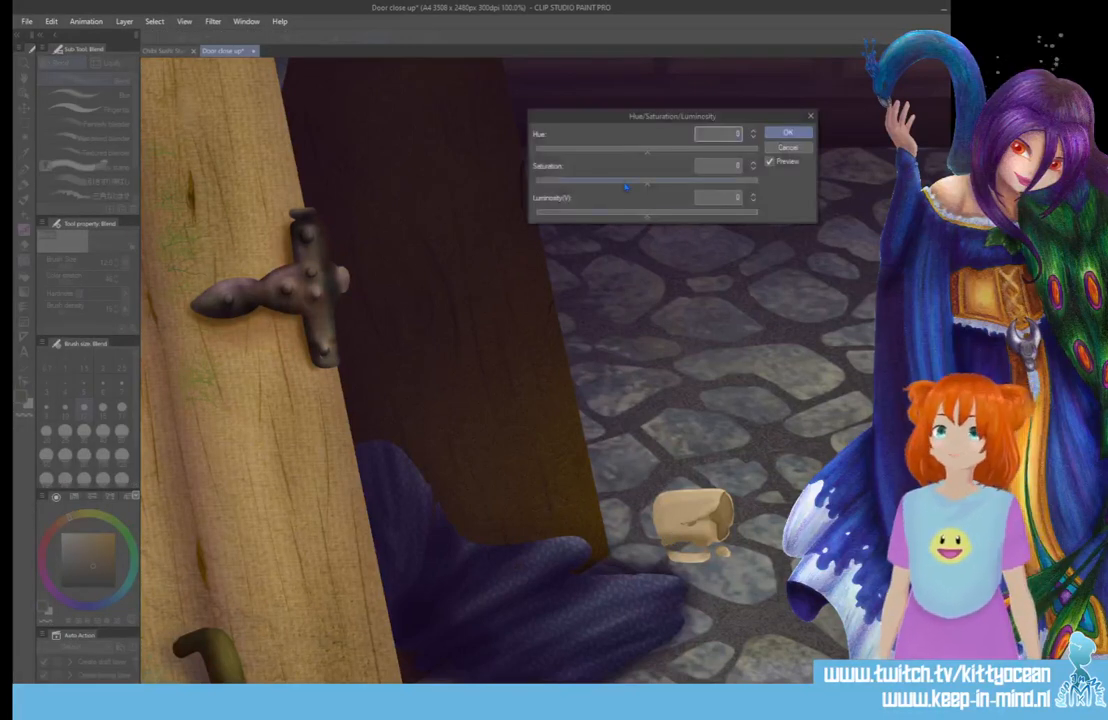
left_click_drag(646, 182, 632, 218)
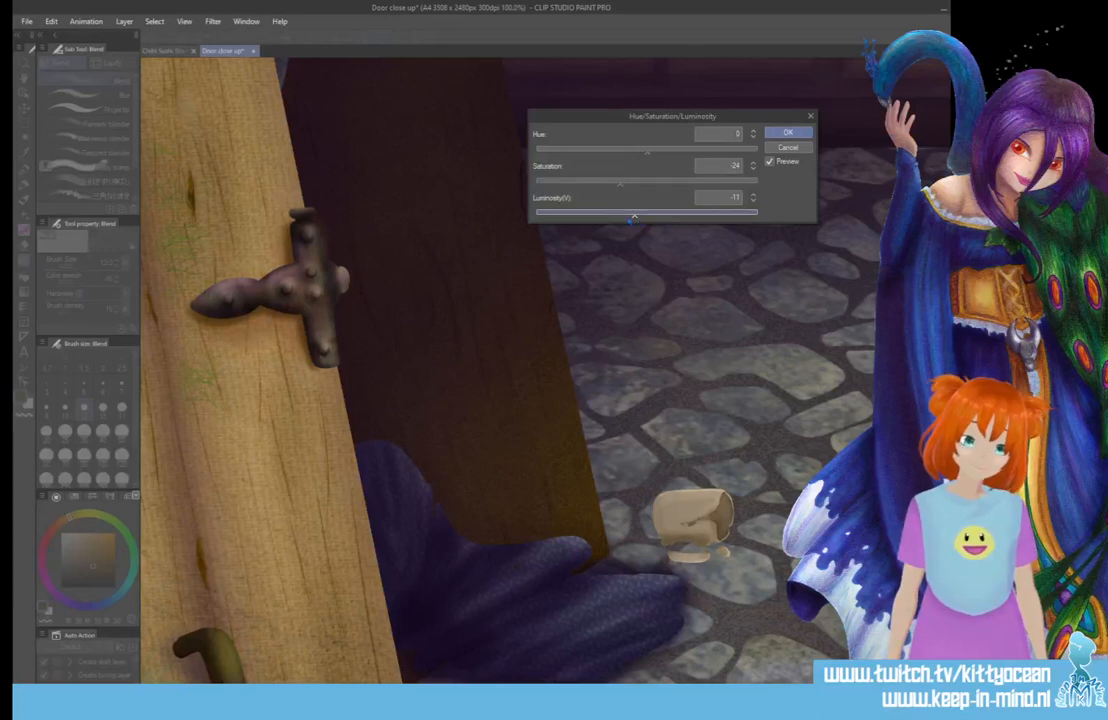
left_click(788, 132)
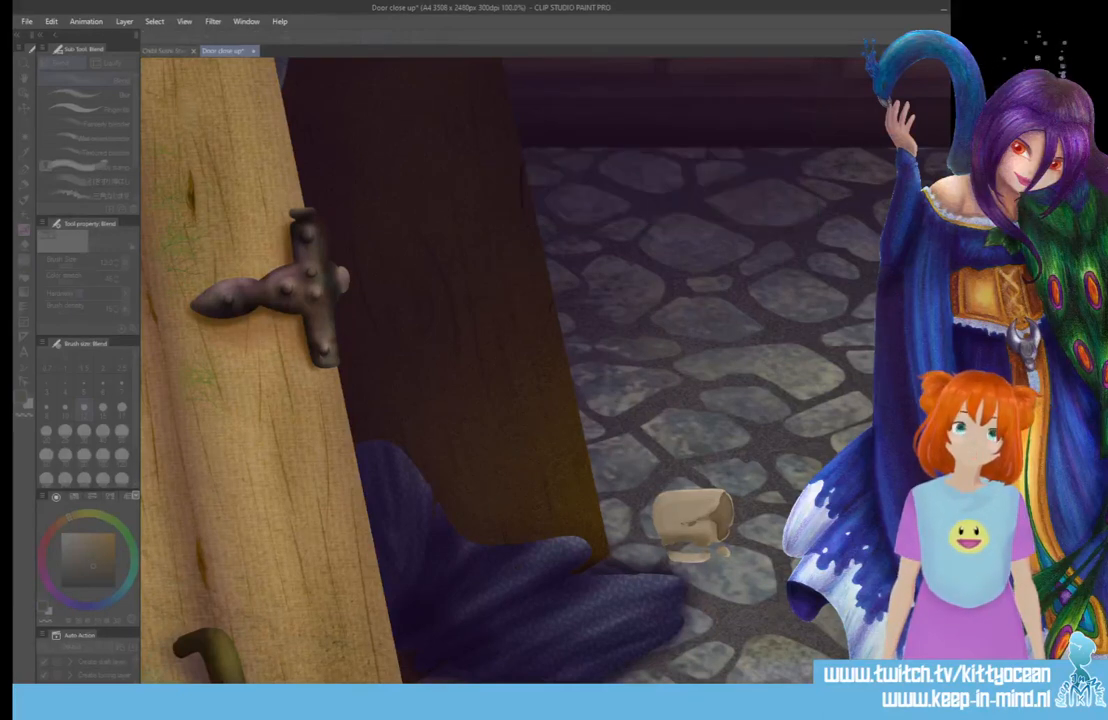
- Choose a dark purple and try shading the mug's lower half with the Paint and apply brush at size 50
left_click(68, 601)
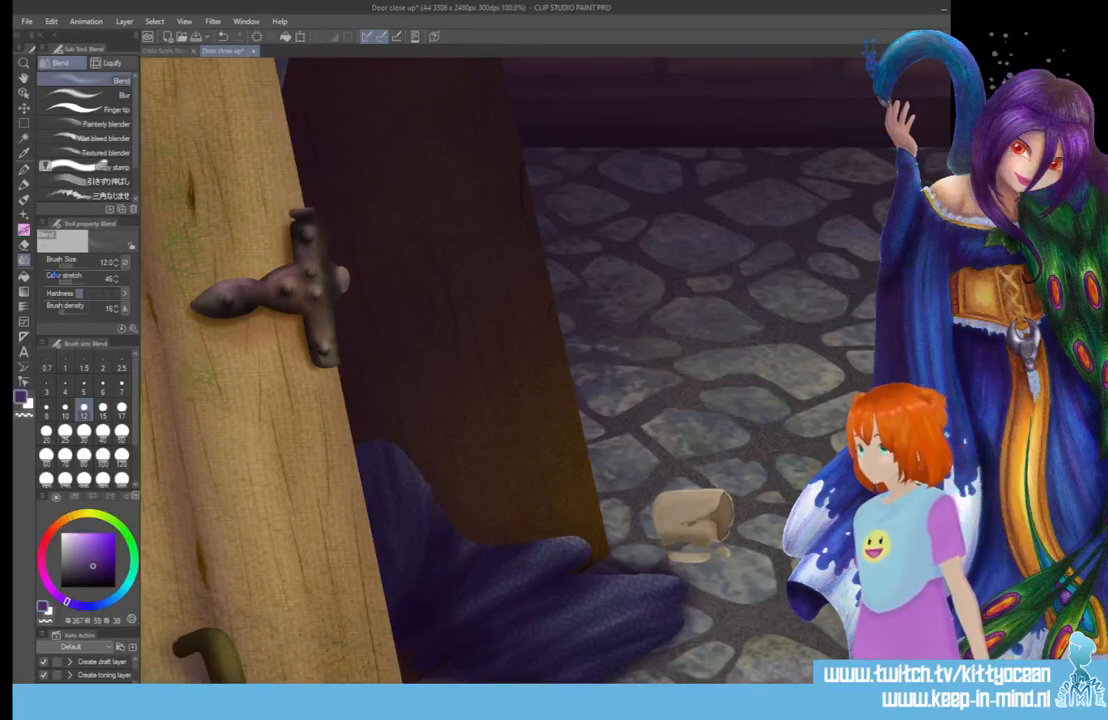
left_click(24, 198)
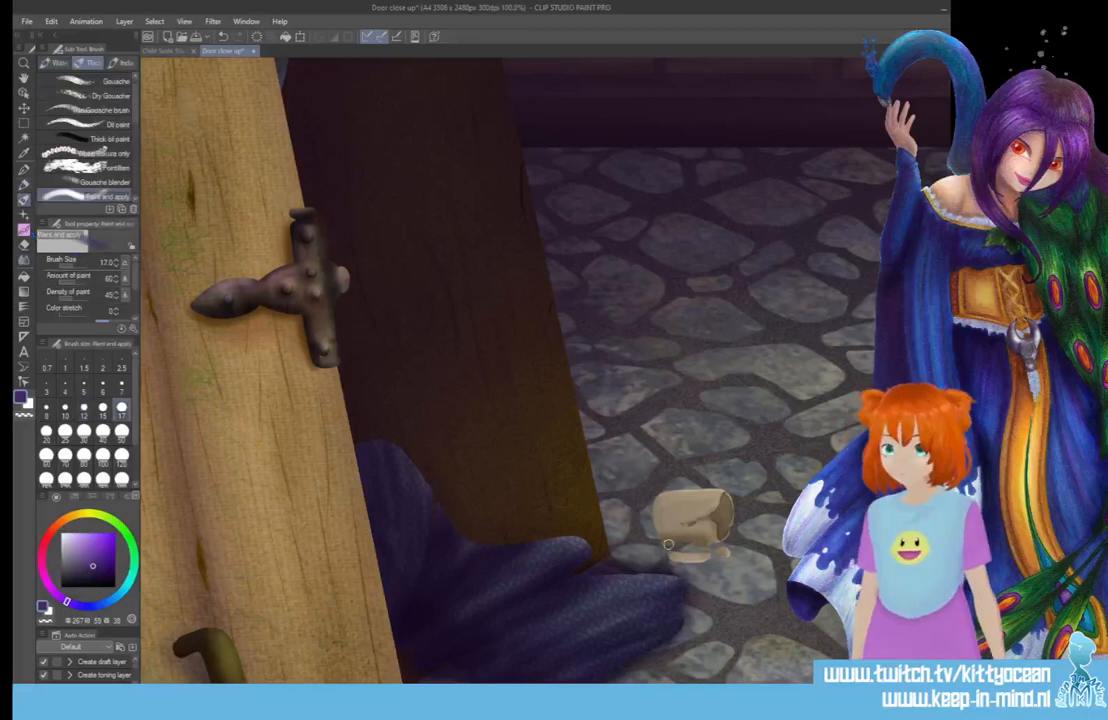
mouse_move(660, 515)
left_mouse_down()
mouse_move(660, 534)
mouse_move(741, 530)
left_mouse_up()
mouse_move(651, 512)
left_mouse_down()
mouse_move(648, 524)
mouse_move(660, 521)
left_mouse_up()
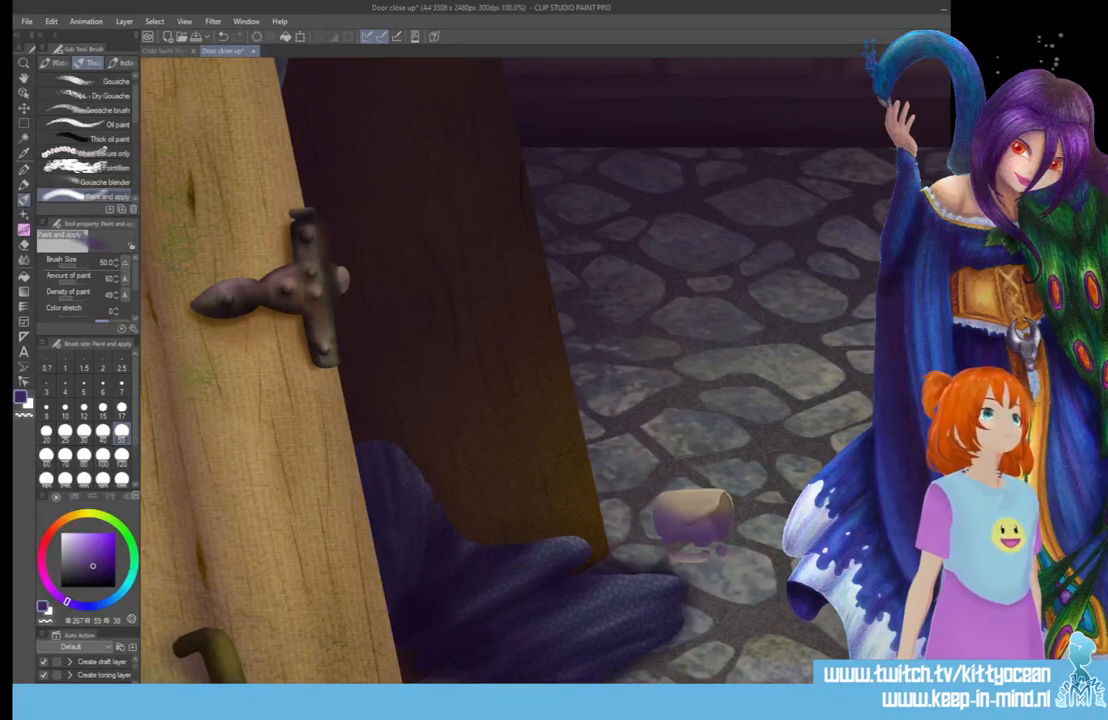
key("ctrl+z")
key("ctrl+z")
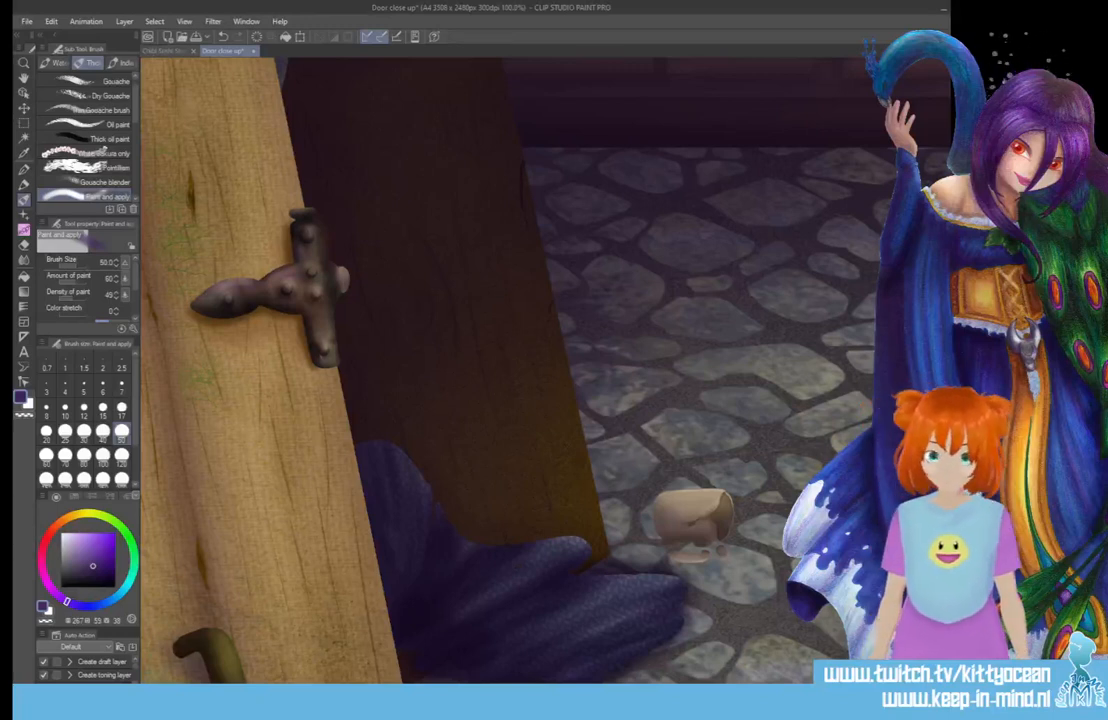
- Reduce the Paint and apply brush to size 30 and shade the mug's underside and opening in dark purple
key("bracketleft")
key("bracketleft")
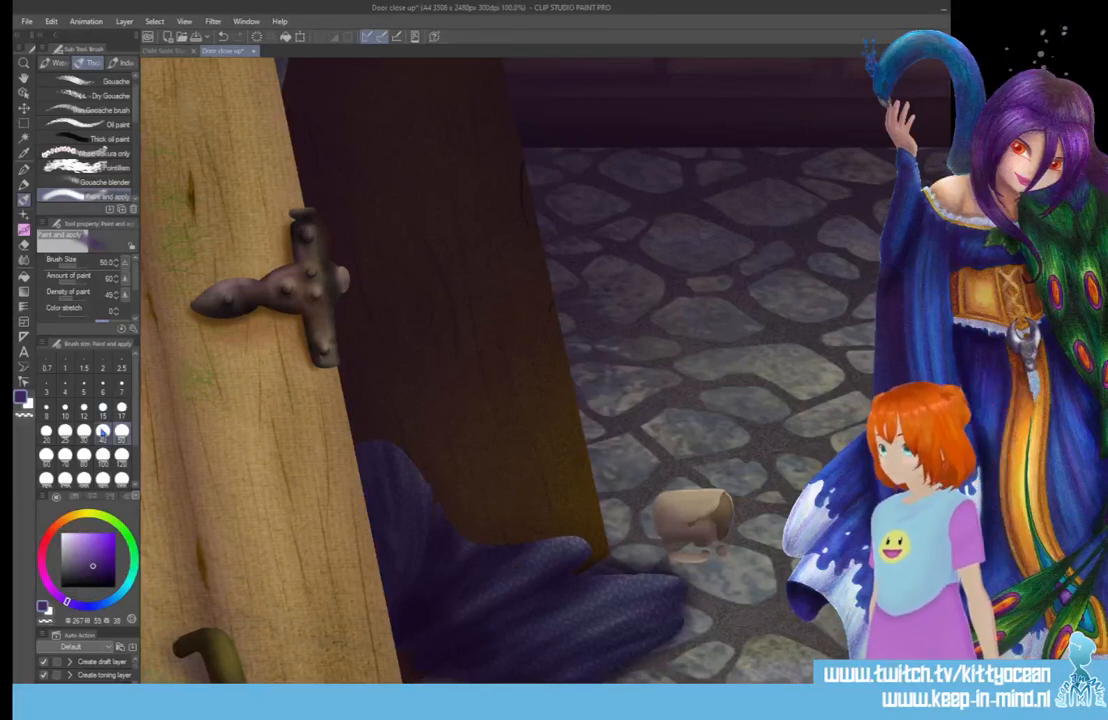
left_click_drag(658, 543, 745, 536)
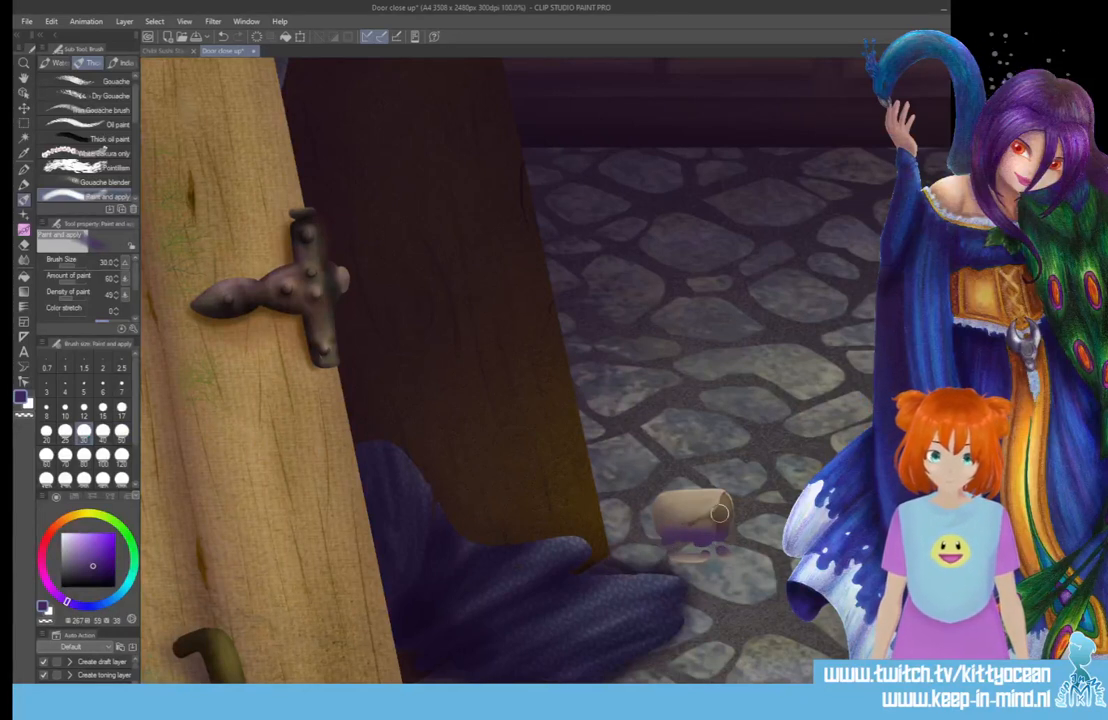
left_click_drag(714, 515, 725, 532)
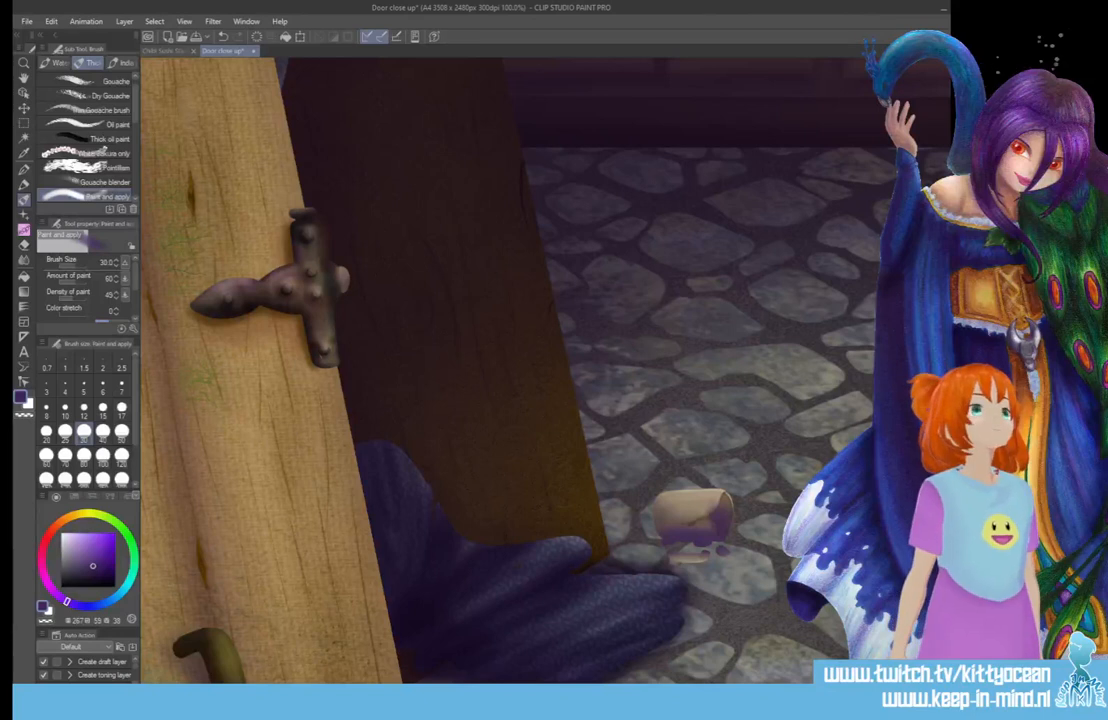
key("ctrl+z")
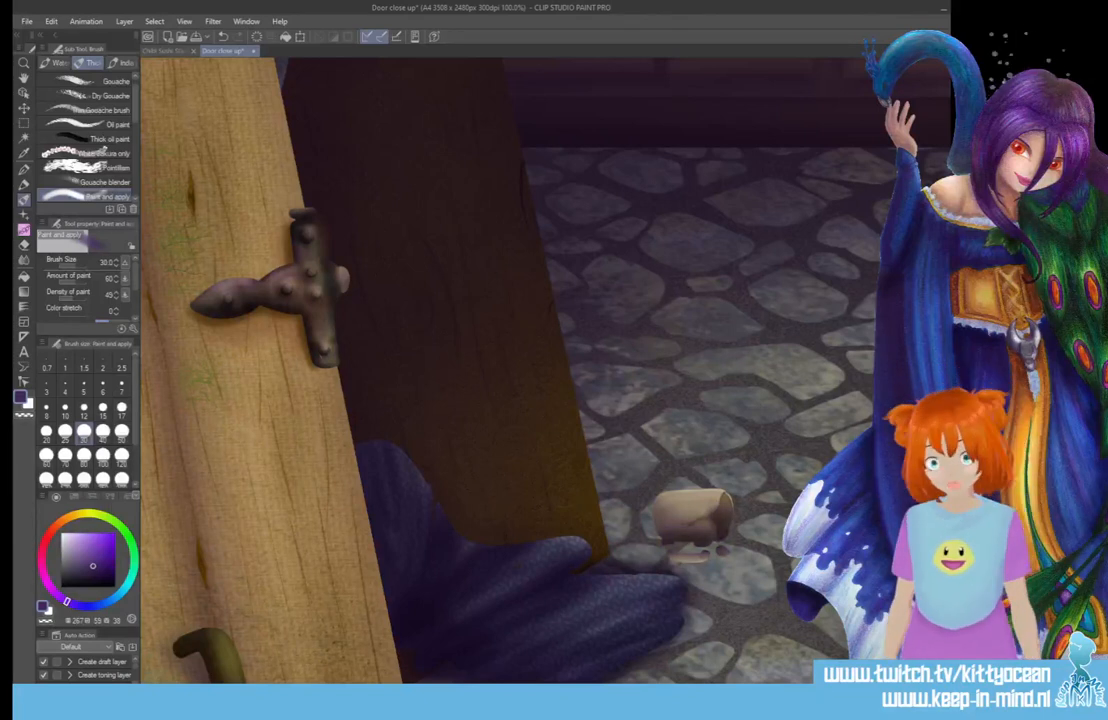
- Paint a dark purple cast shadow on the stone floor beneath the mug and around its broken handle pieces
key("ctrl+minus")
key("ctrl+minus")
key("ctrl+minus")
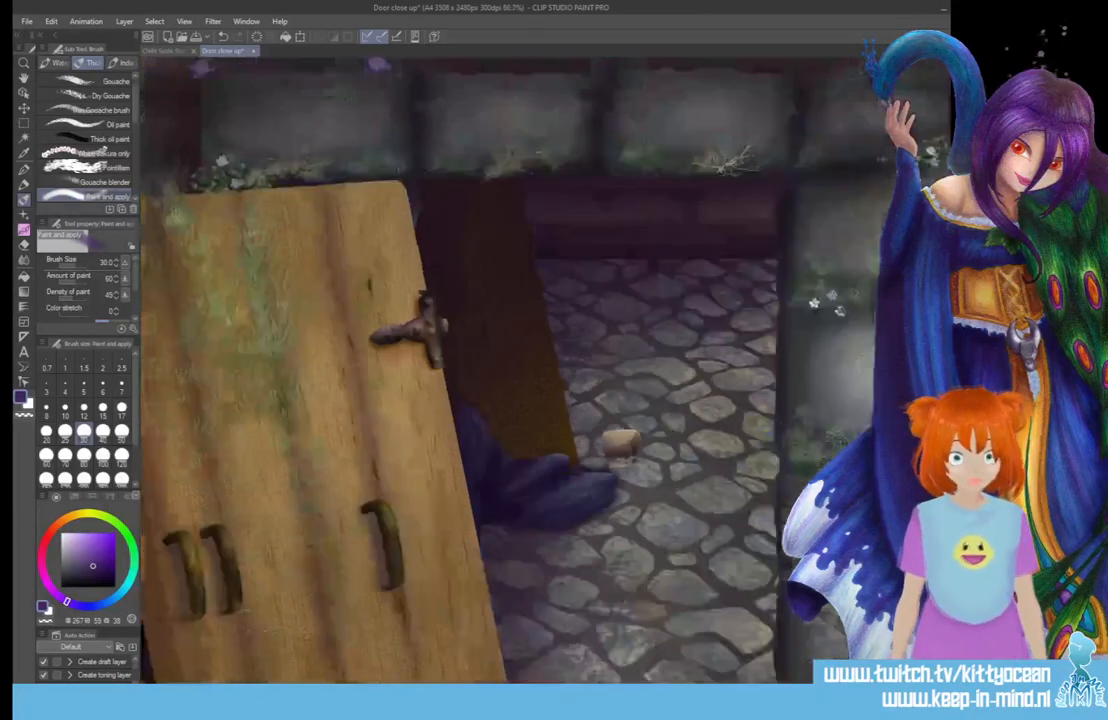
key("ctrl+plus")
key("ctrl+plus")
key("ctrl+plus")
key("ctrl+plus")
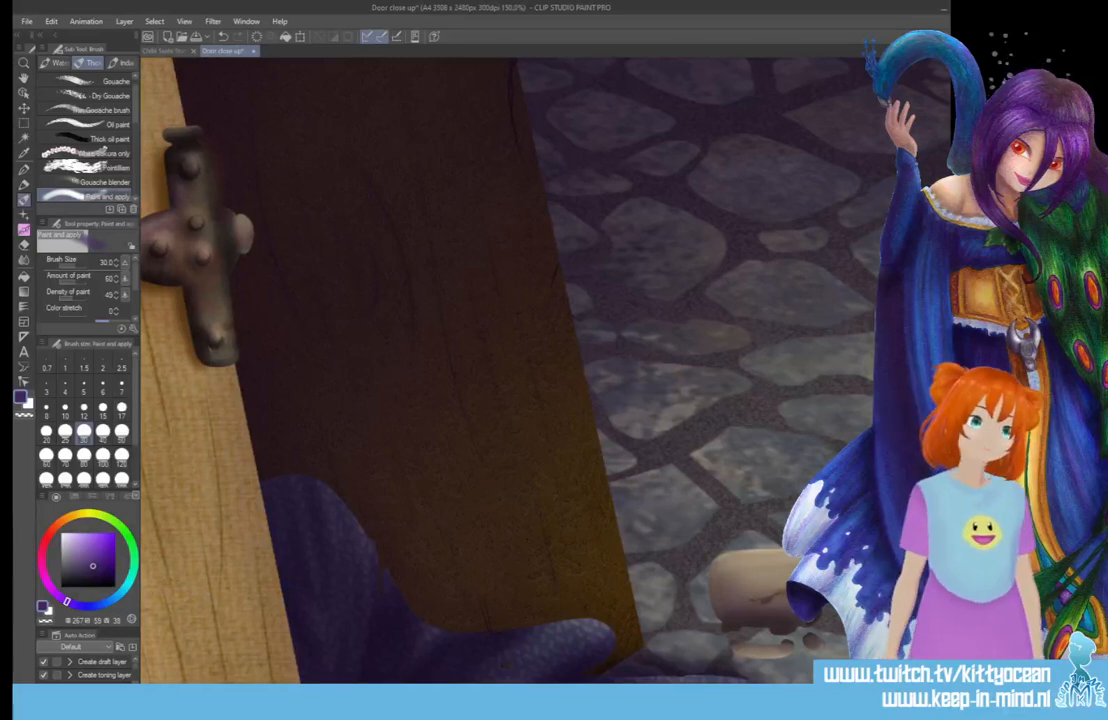
scroll(510, 370, "down", 3)
scroll(510, 370, "right", 5)
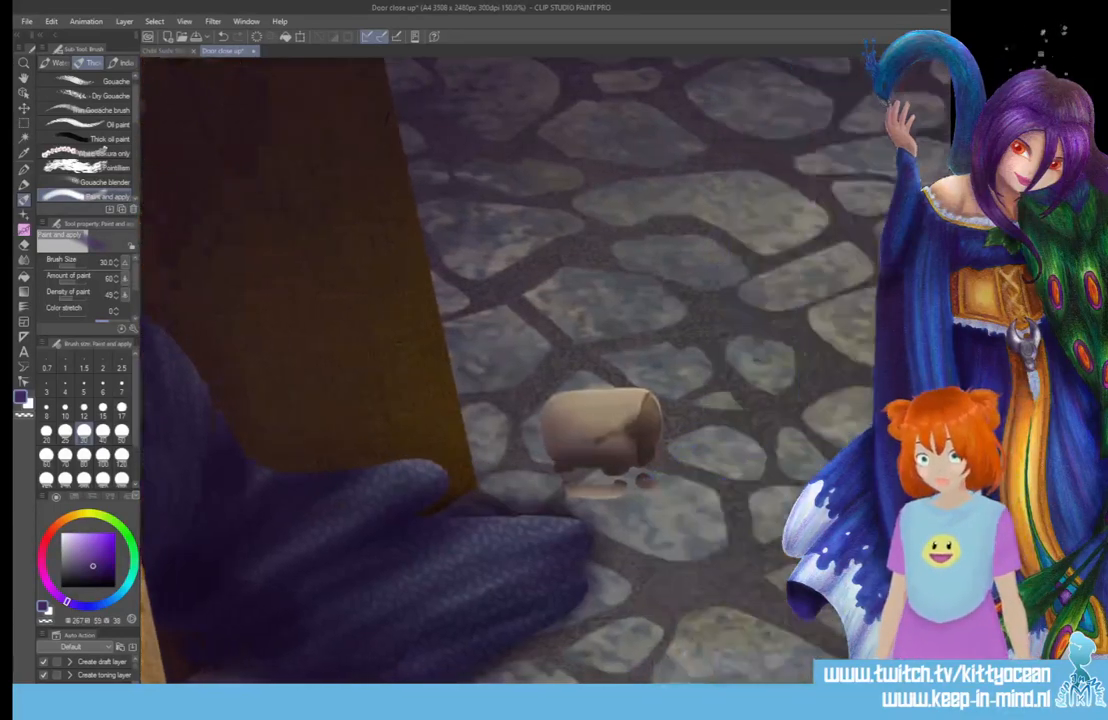
mouse_move(487, 463)
left_mouse_down()
mouse_move(507, 462)
mouse_move(440, 480)
mouse_move(516, 482)
mouse_move(425, 461)
left_mouse_up()
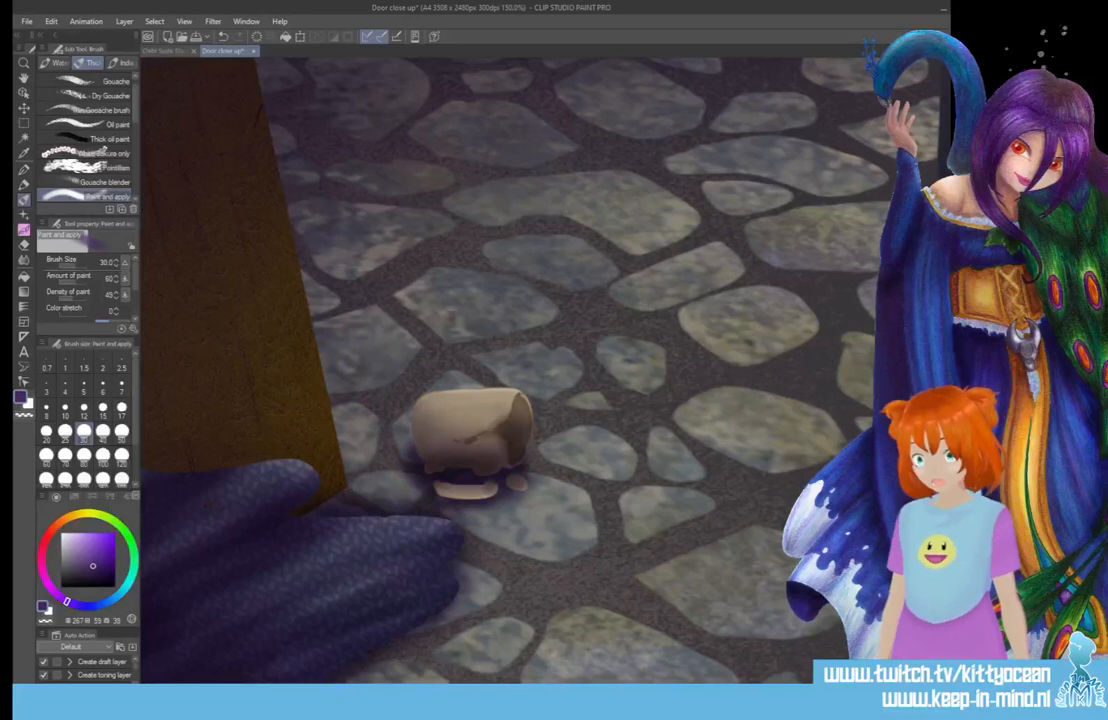
key("ctrl+z")
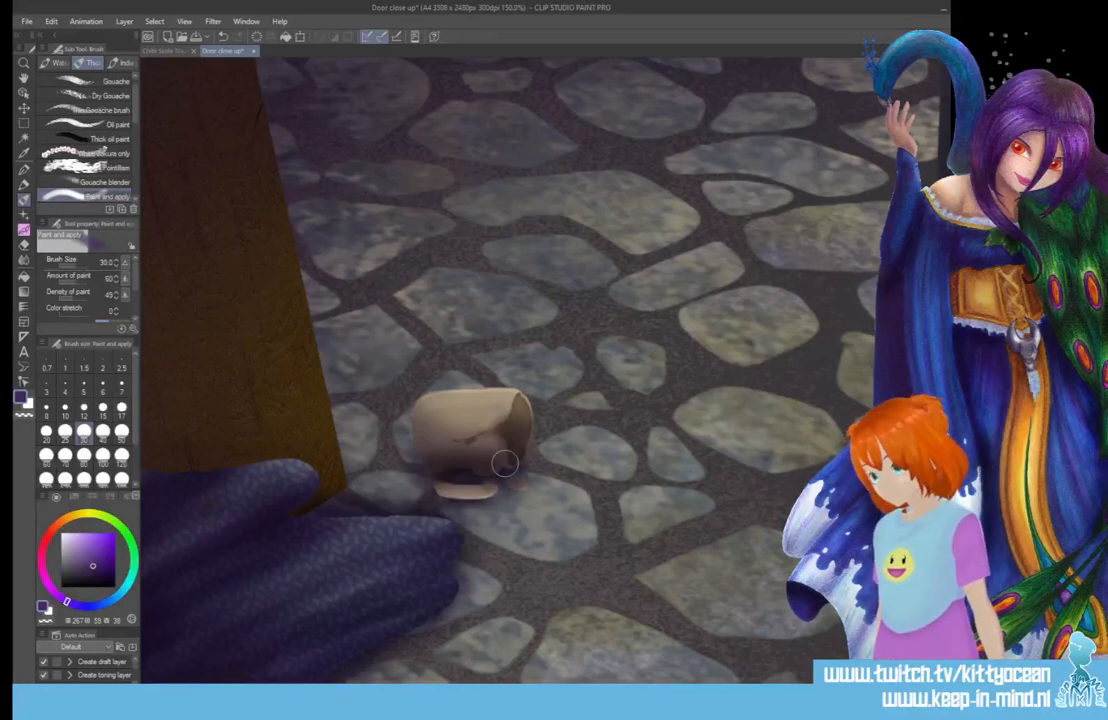
- Check the shaded mug within the whole picture and save the Door close up illustration
scroll(505, 464, "down", 4)
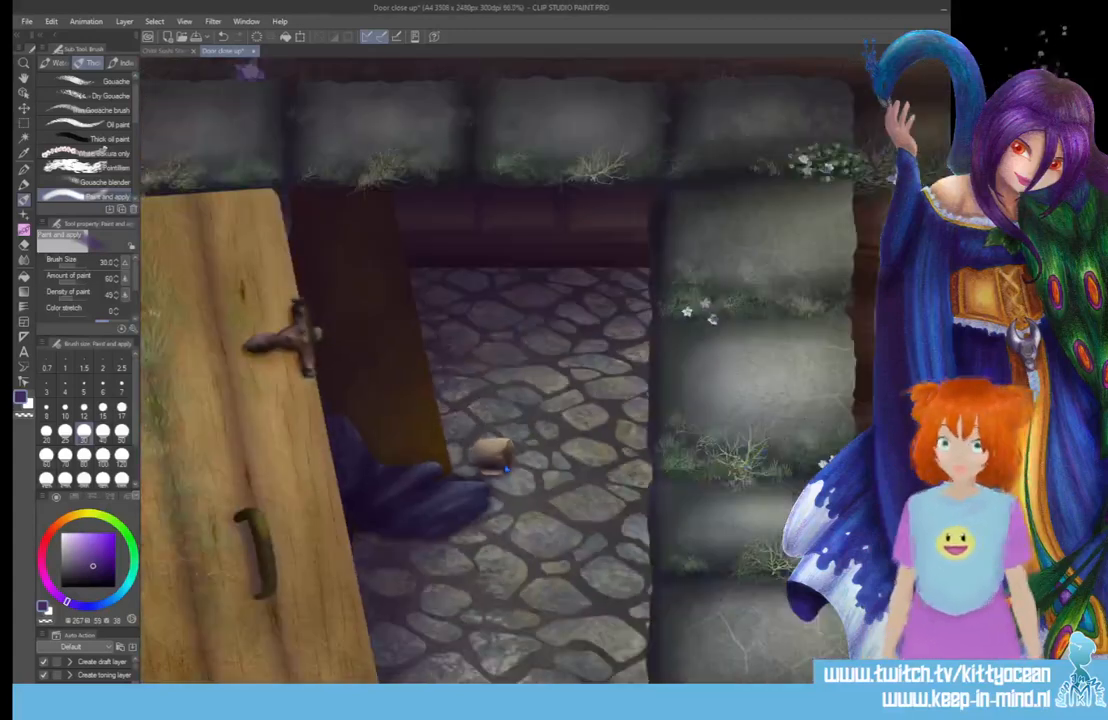
scroll(505, 466, "down", 2)
scroll(505, 463, "up", 2)
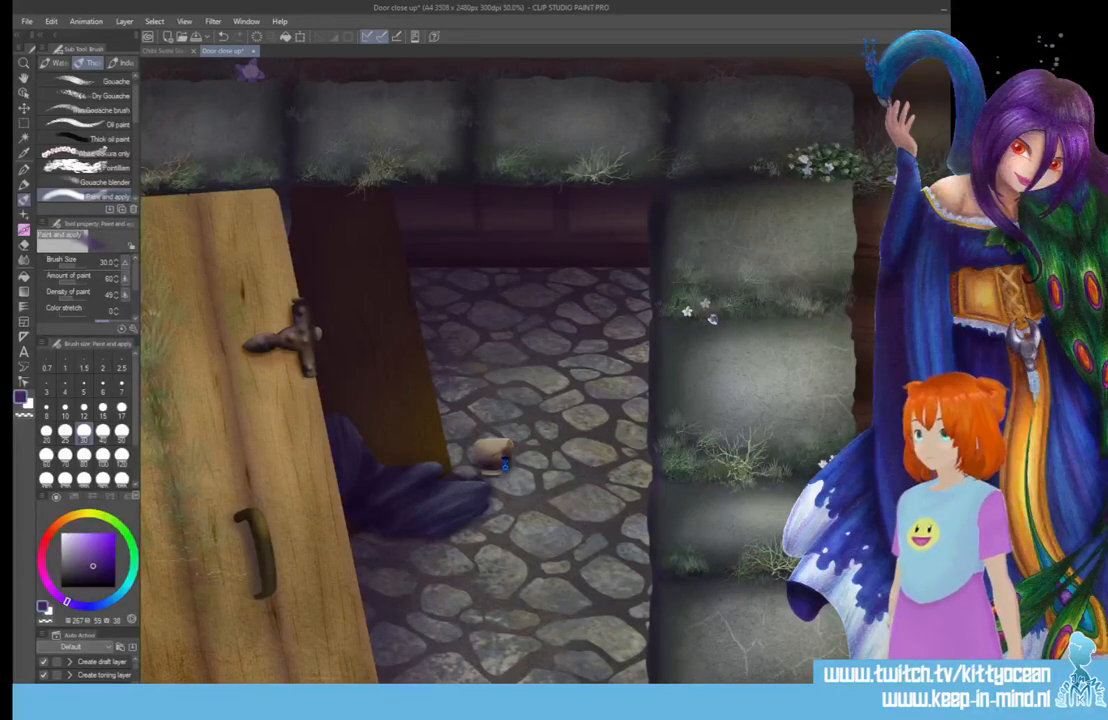
key("ctrl+s")
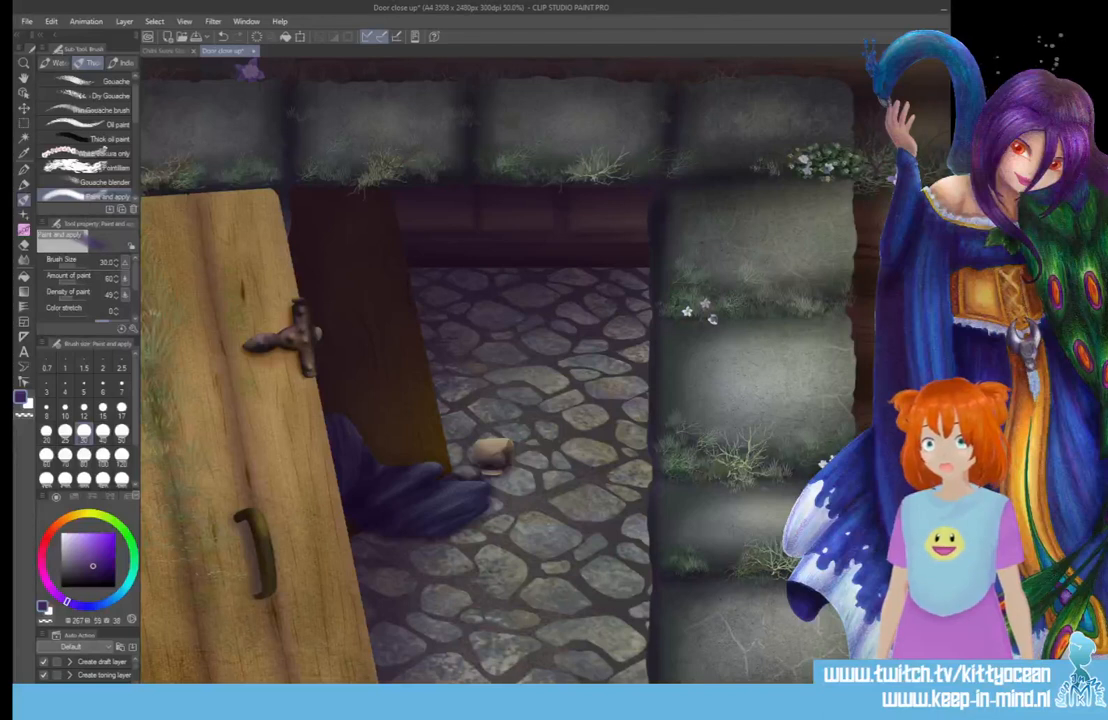
key("ctrl+minus")
key("ctrl+minus")
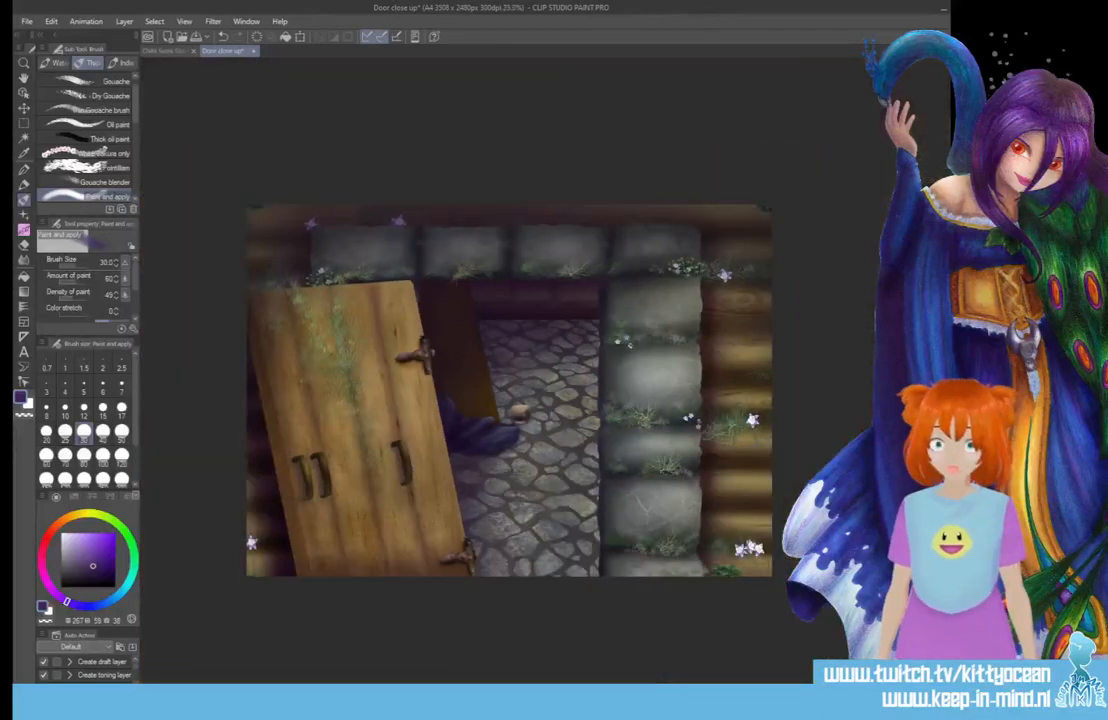
key("ctrl+plus")
key("ctrl+minus")
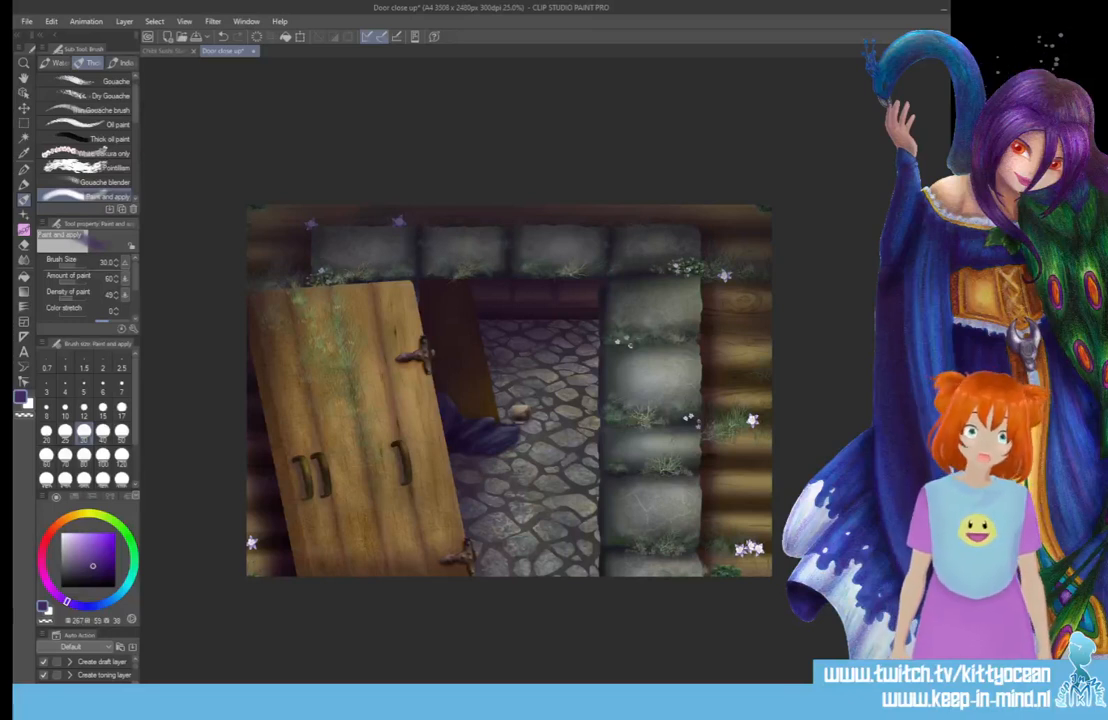
key("ctrl+s")
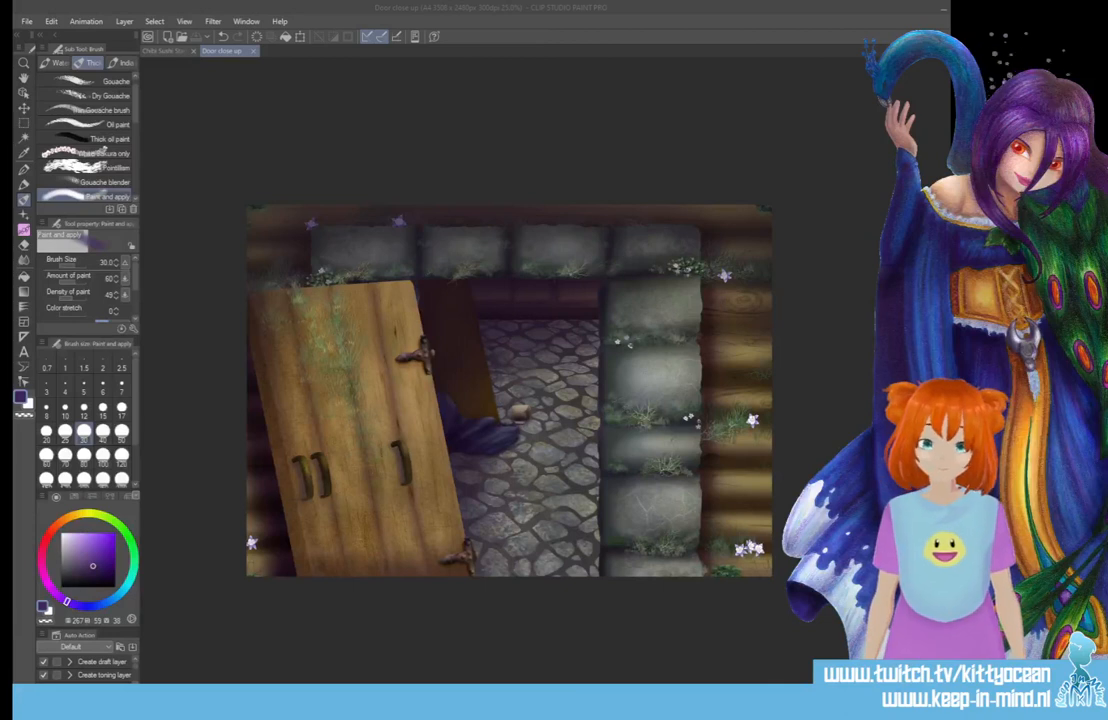
mouse_move(720, 701)
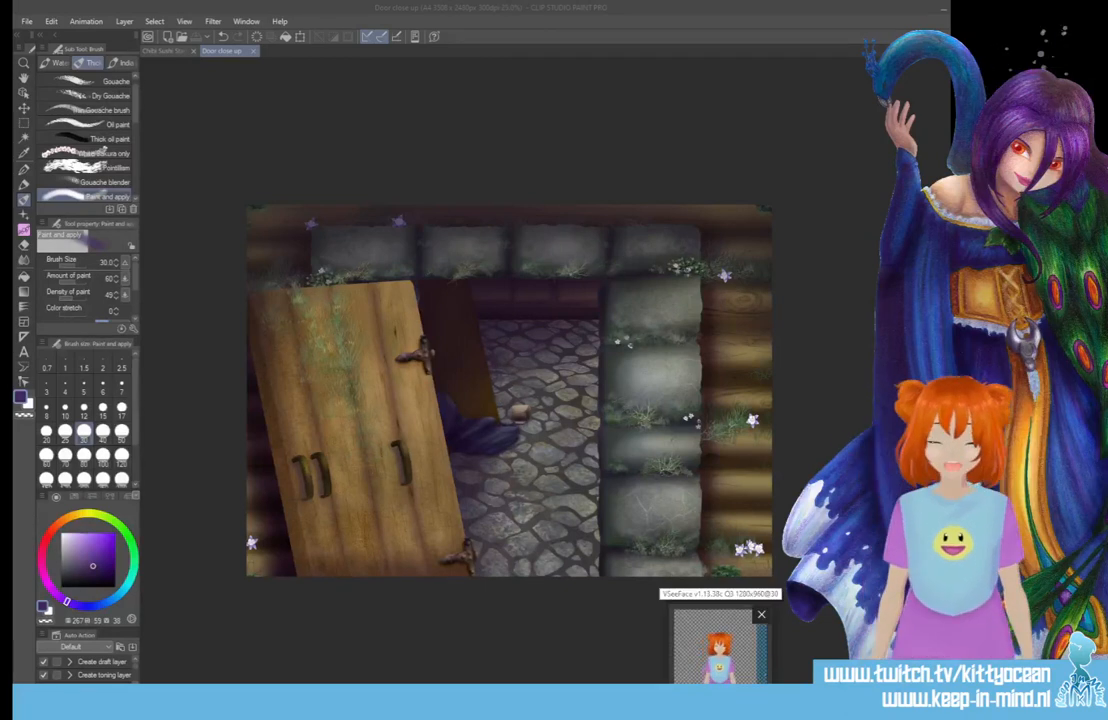
left_click(733, 644)
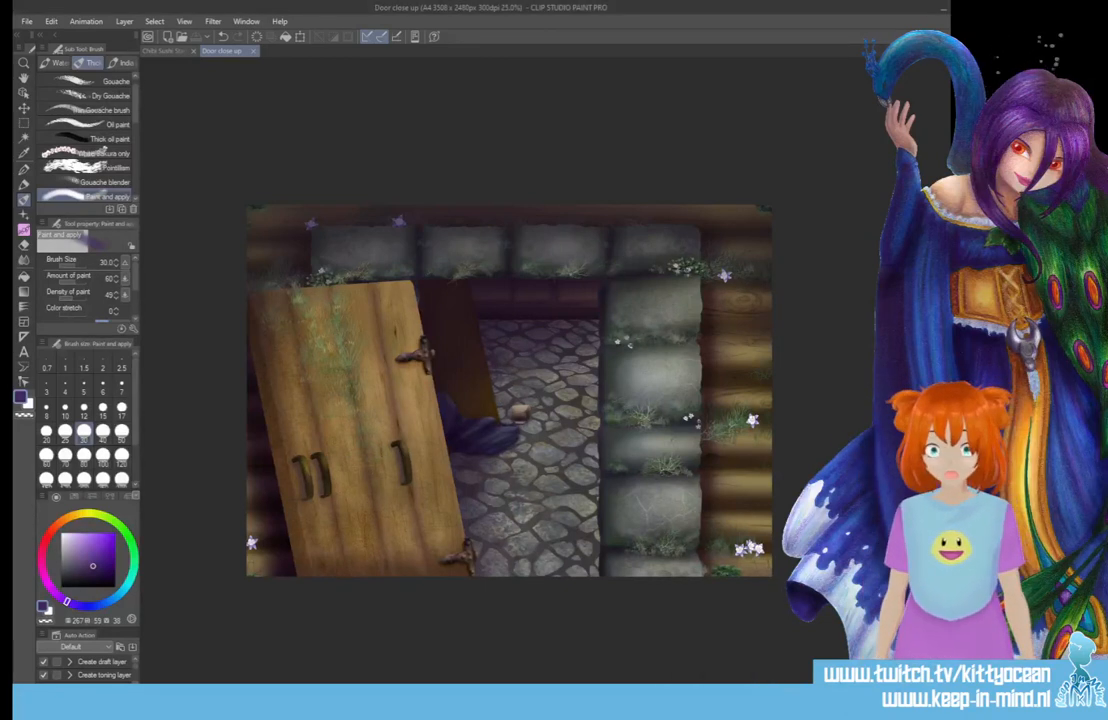